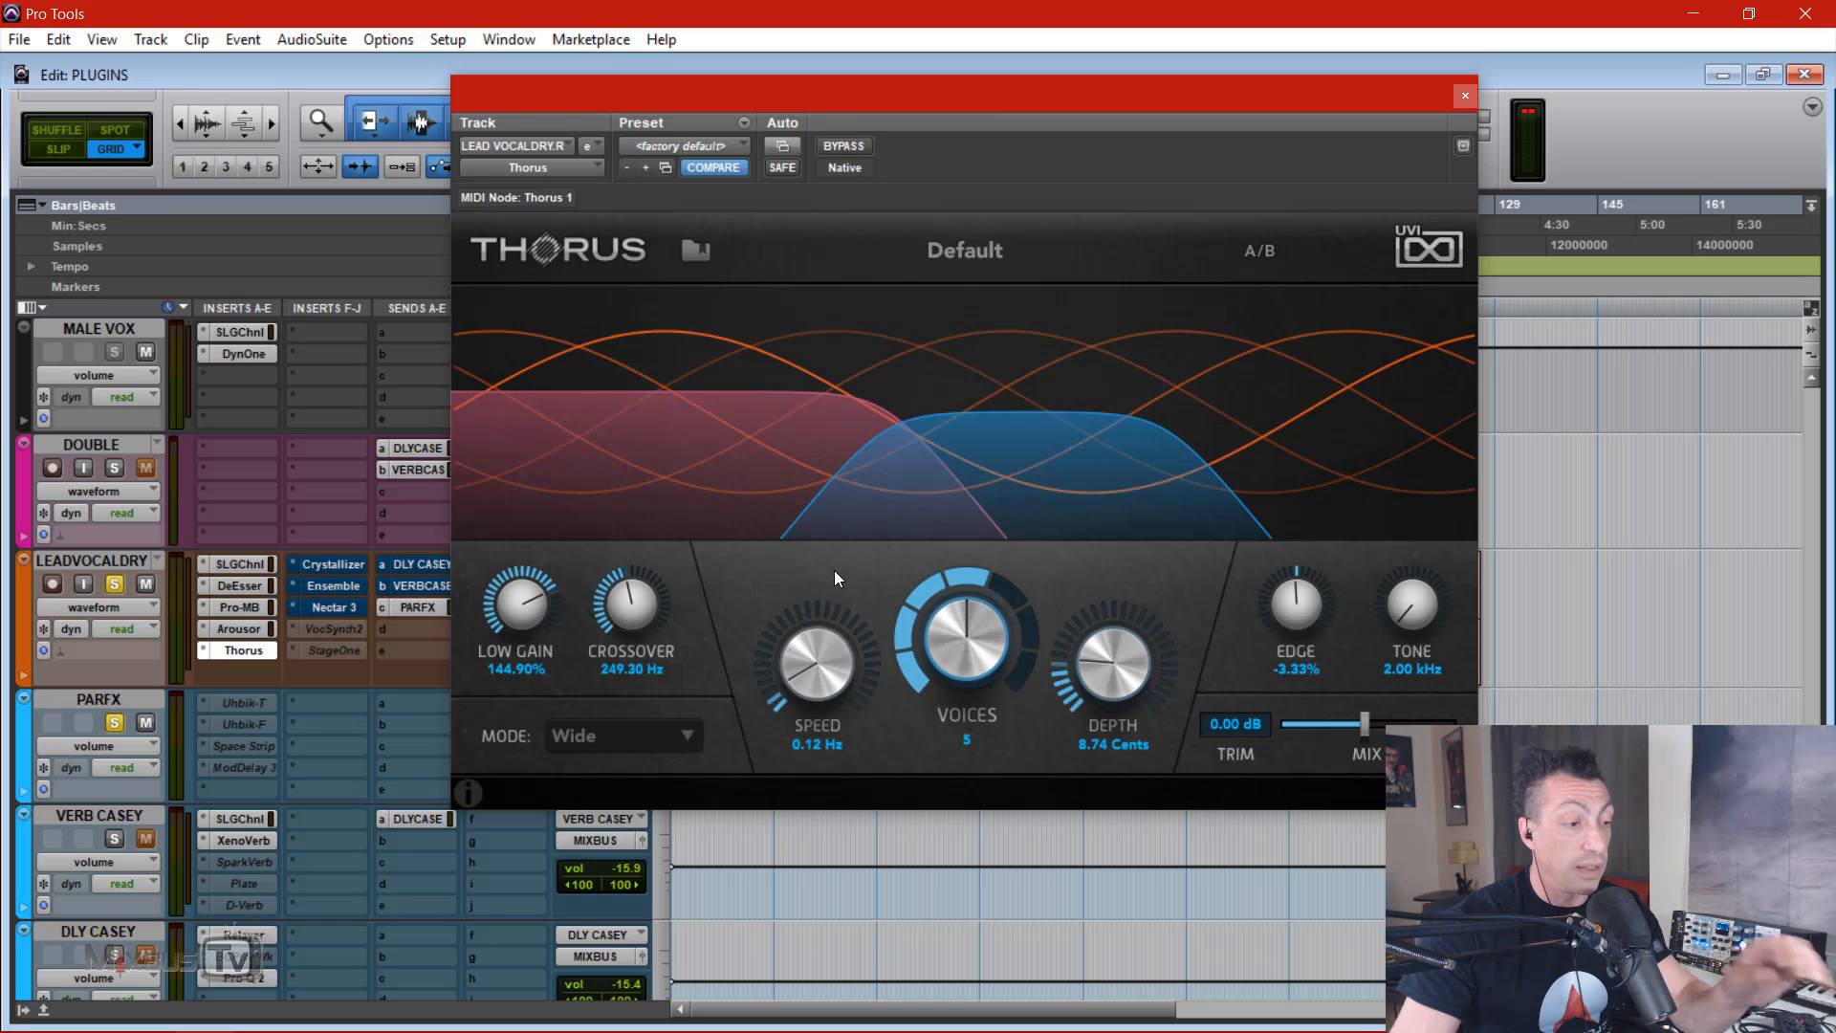
Step: Play the lead vocal while toggling the Thorus bypass on and off to compare the dry and processed sound
{"action": "left_click", "coordinate": [849, 145]}
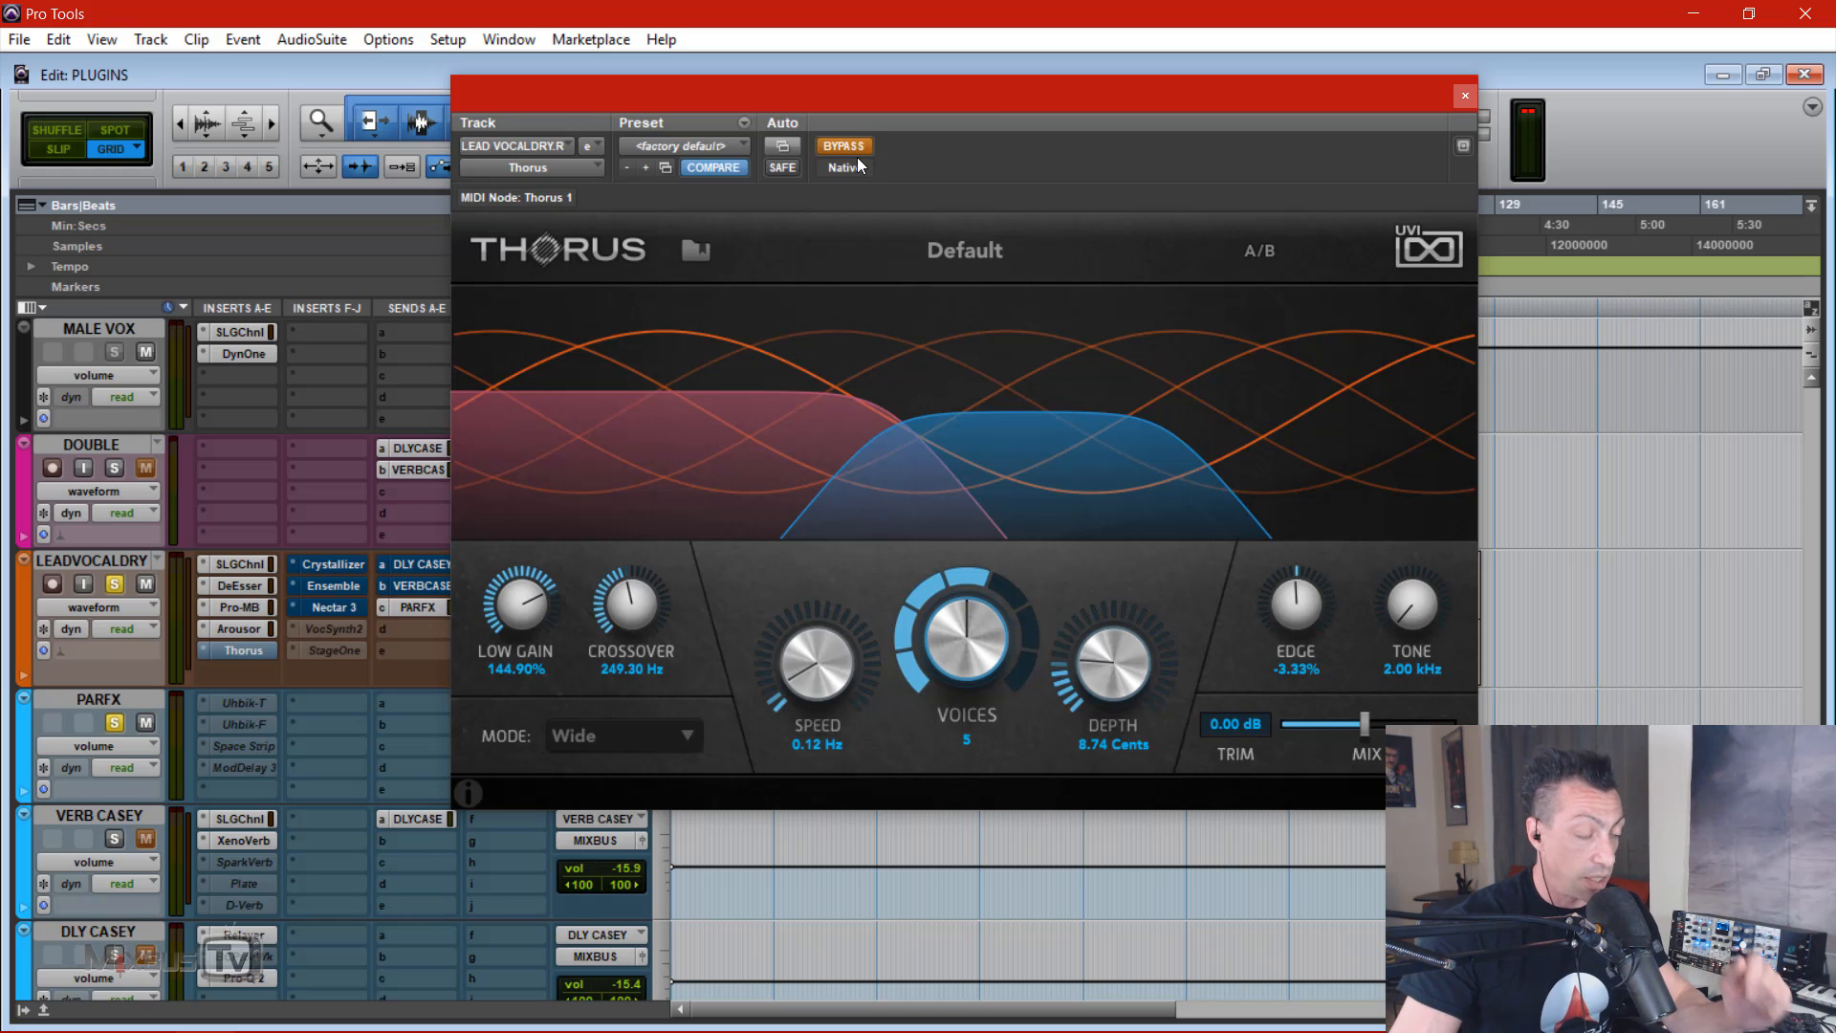
{"action": "key", "text": "space"}
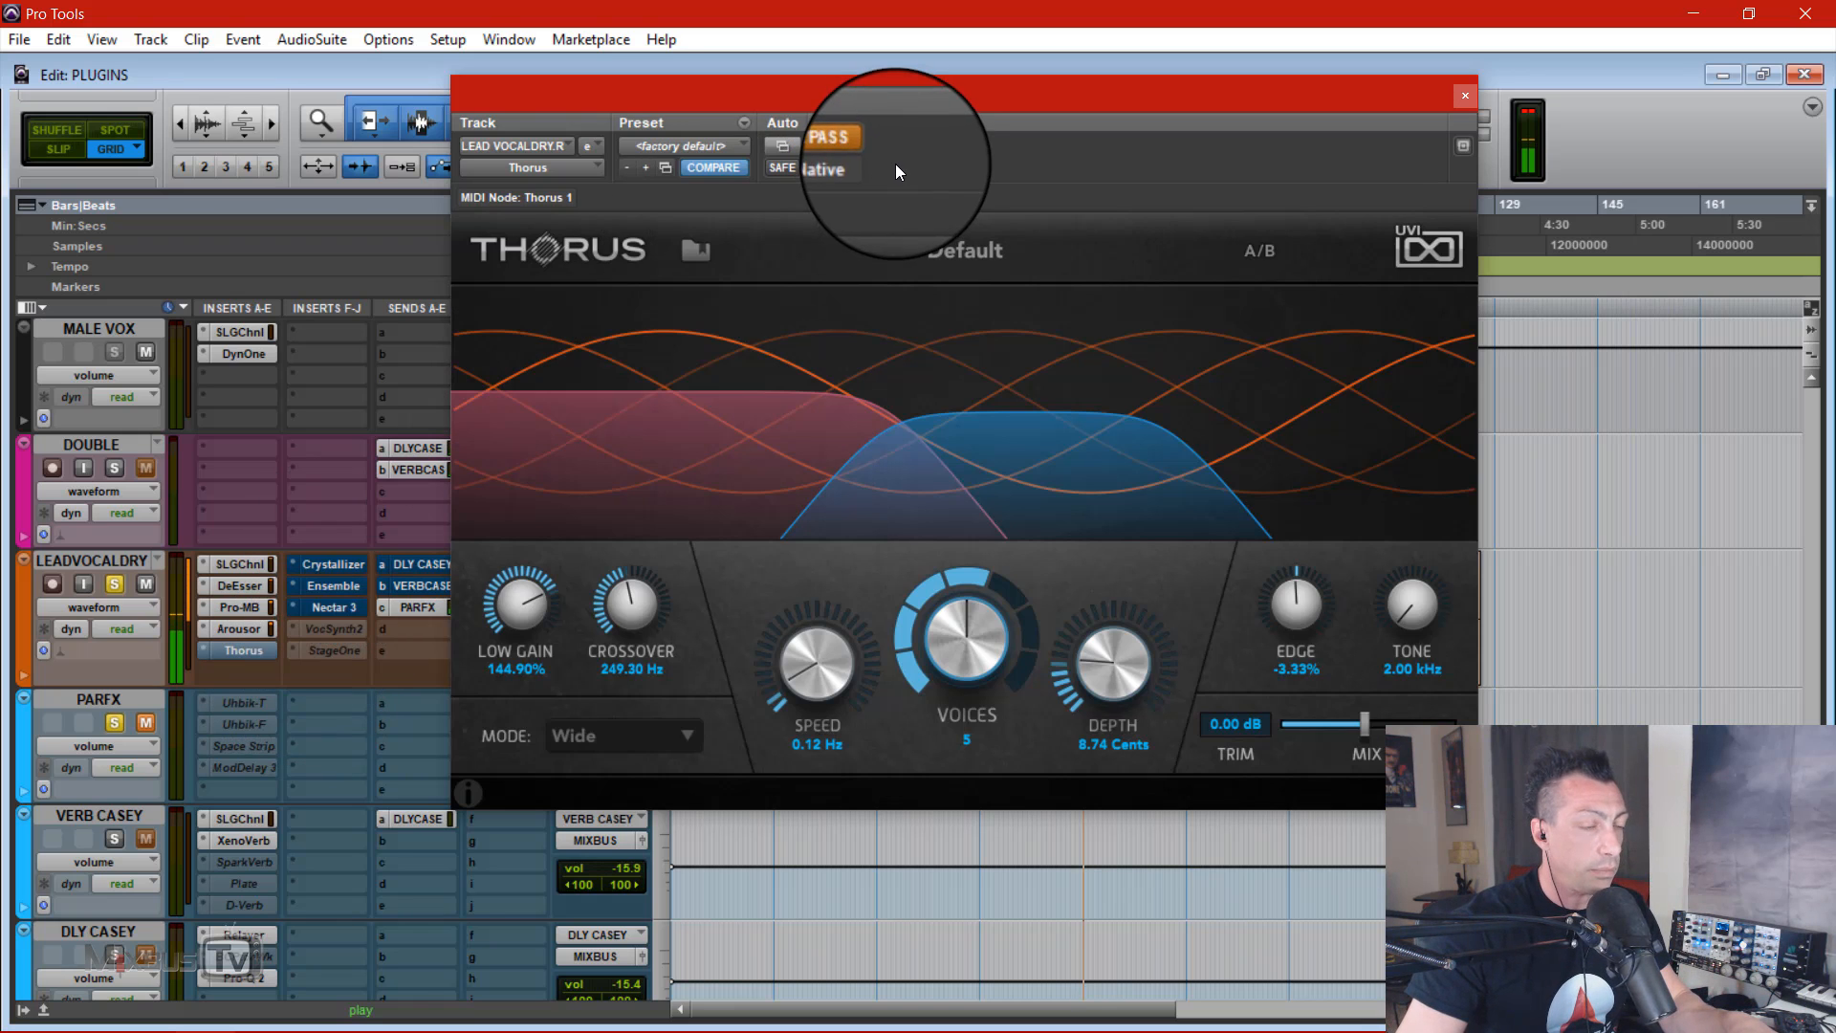
{"action": "left_click", "coordinate": [863, 145]}
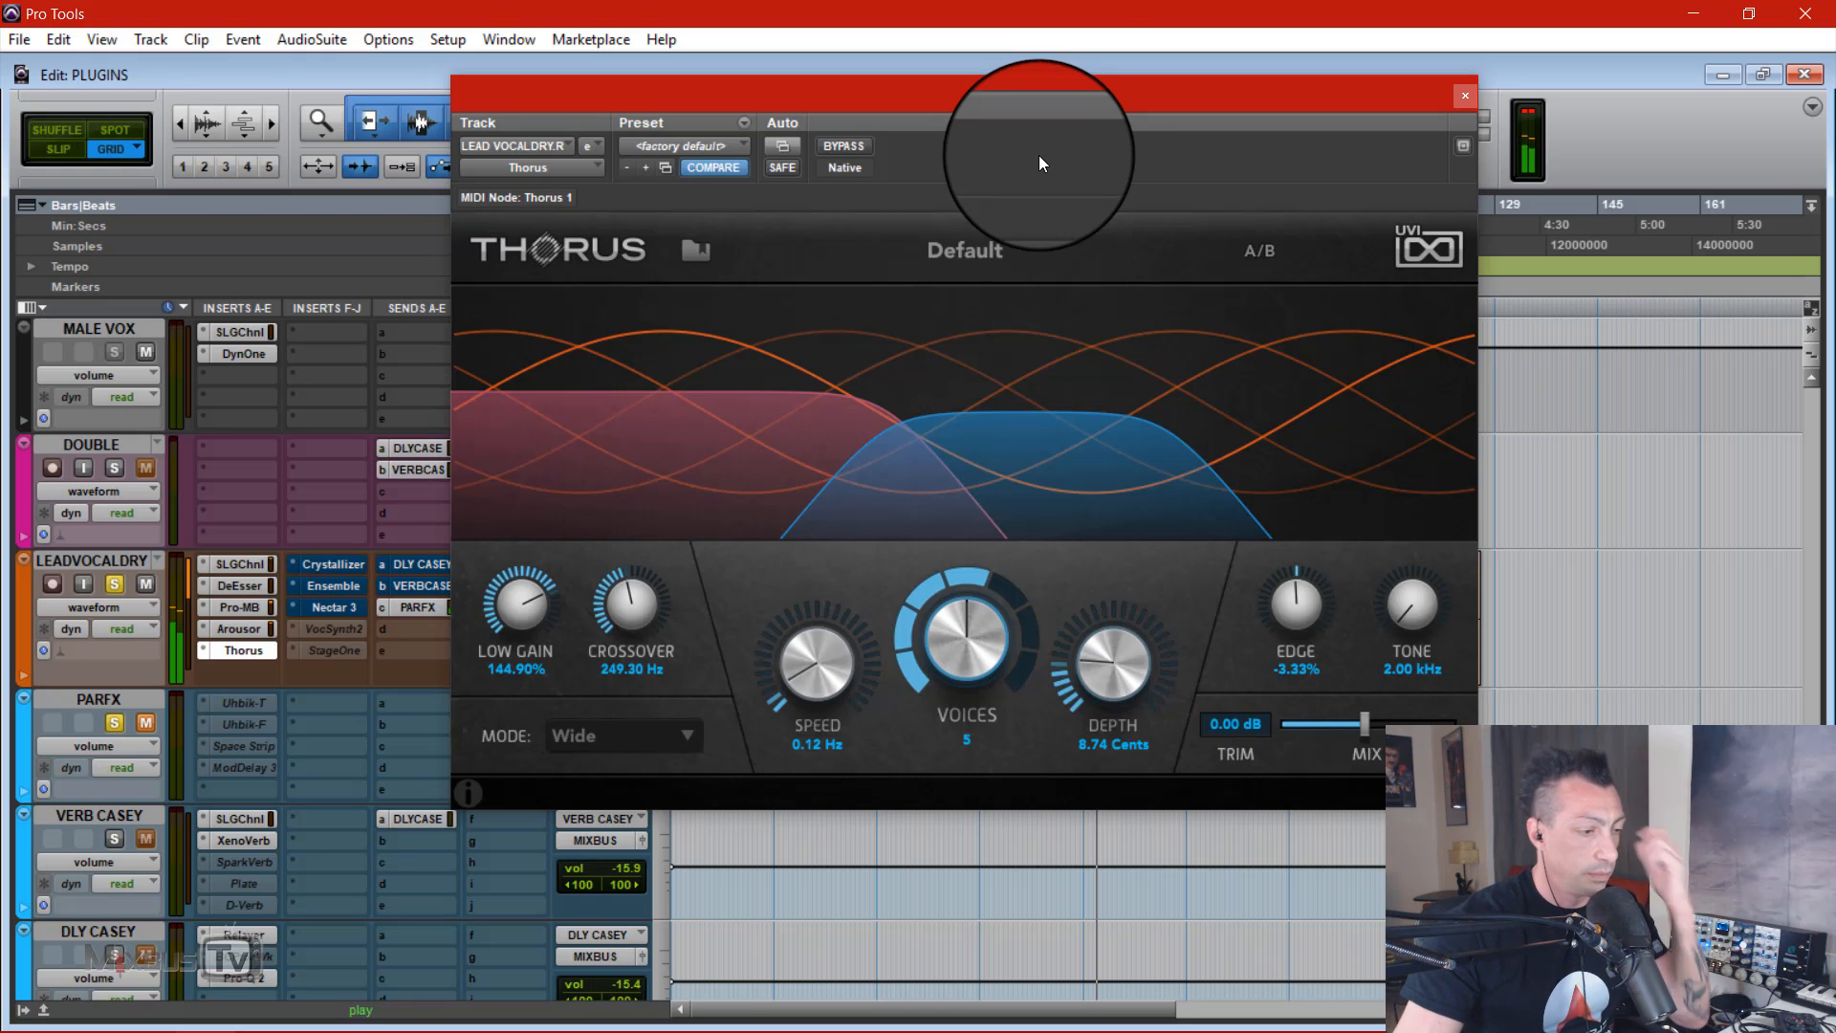
{"action": "left_click", "coordinate": [848, 144]}
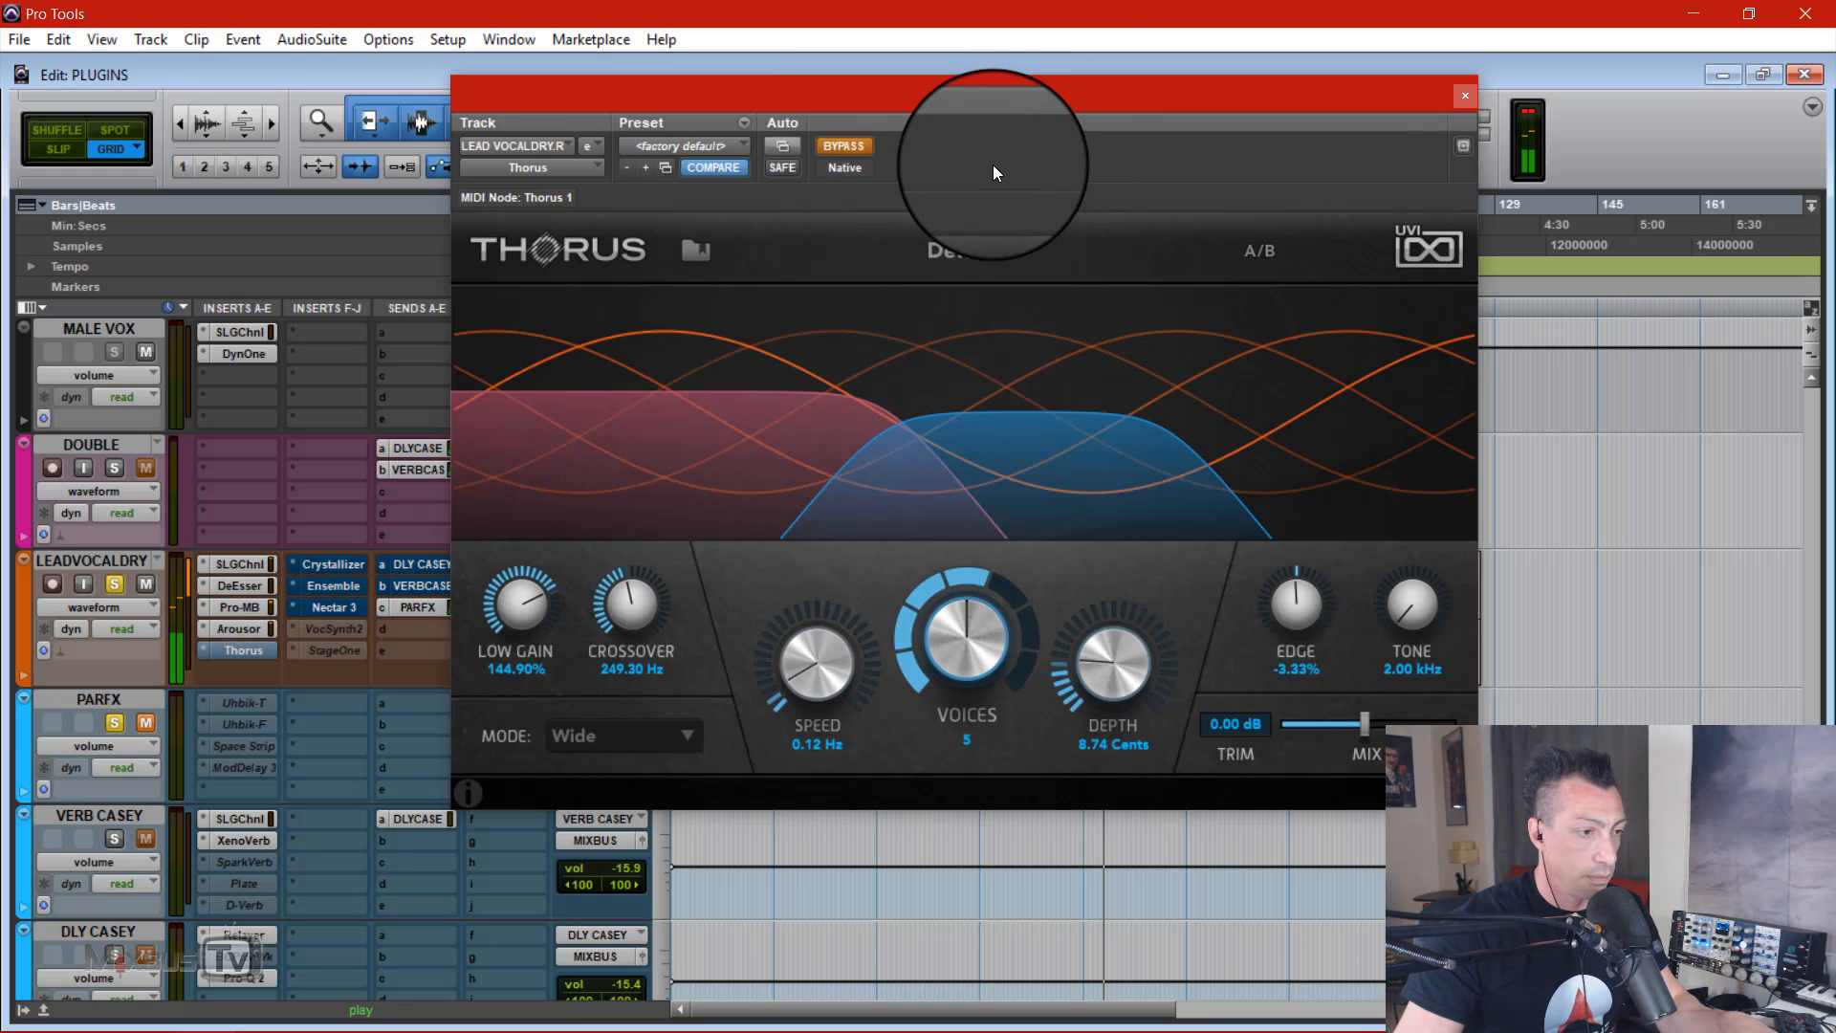
{"action": "left_click", "coordinate": [848, 145]}
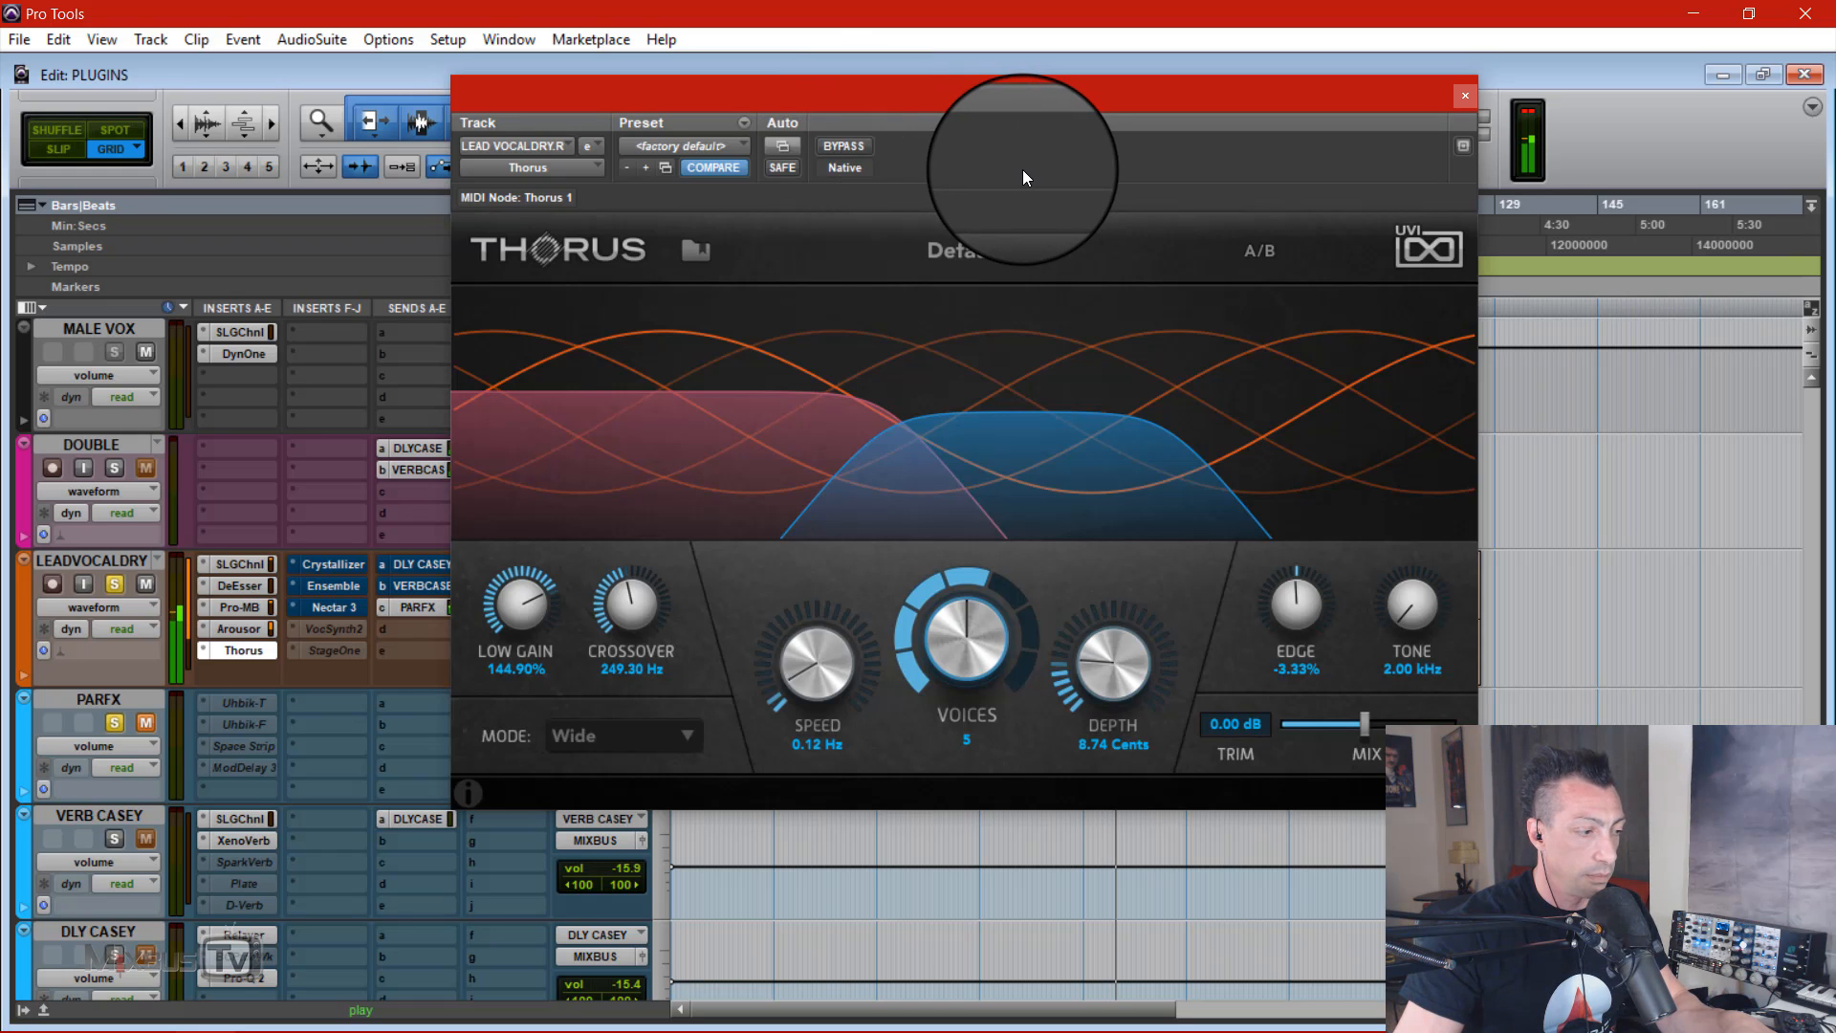
{"action": "left_click", "coordinate": [856, 149]}
{"action": "left_click", "coordinate": [845, 146]}
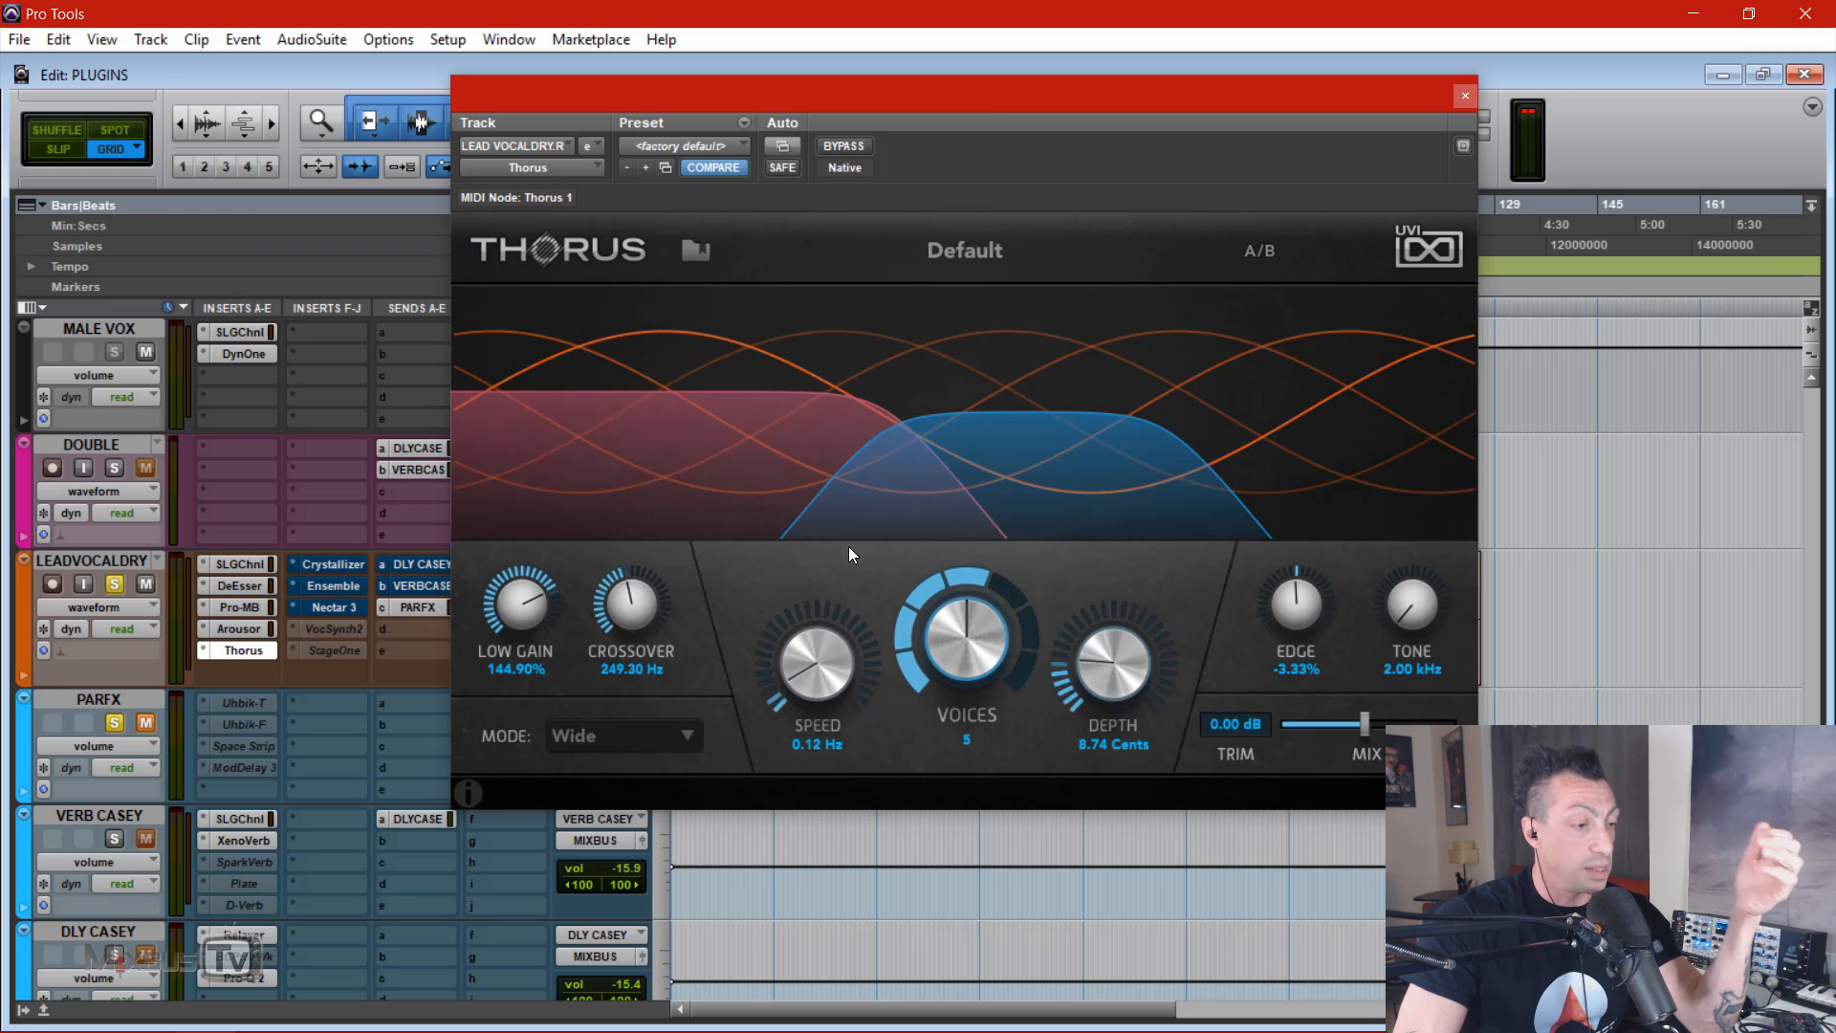
Step: Raise the Thorus tone filter to 17.68 kHz and bring it back down to 2.00 kHz
{"action": "left_click", "coordinate": [757, 475]}
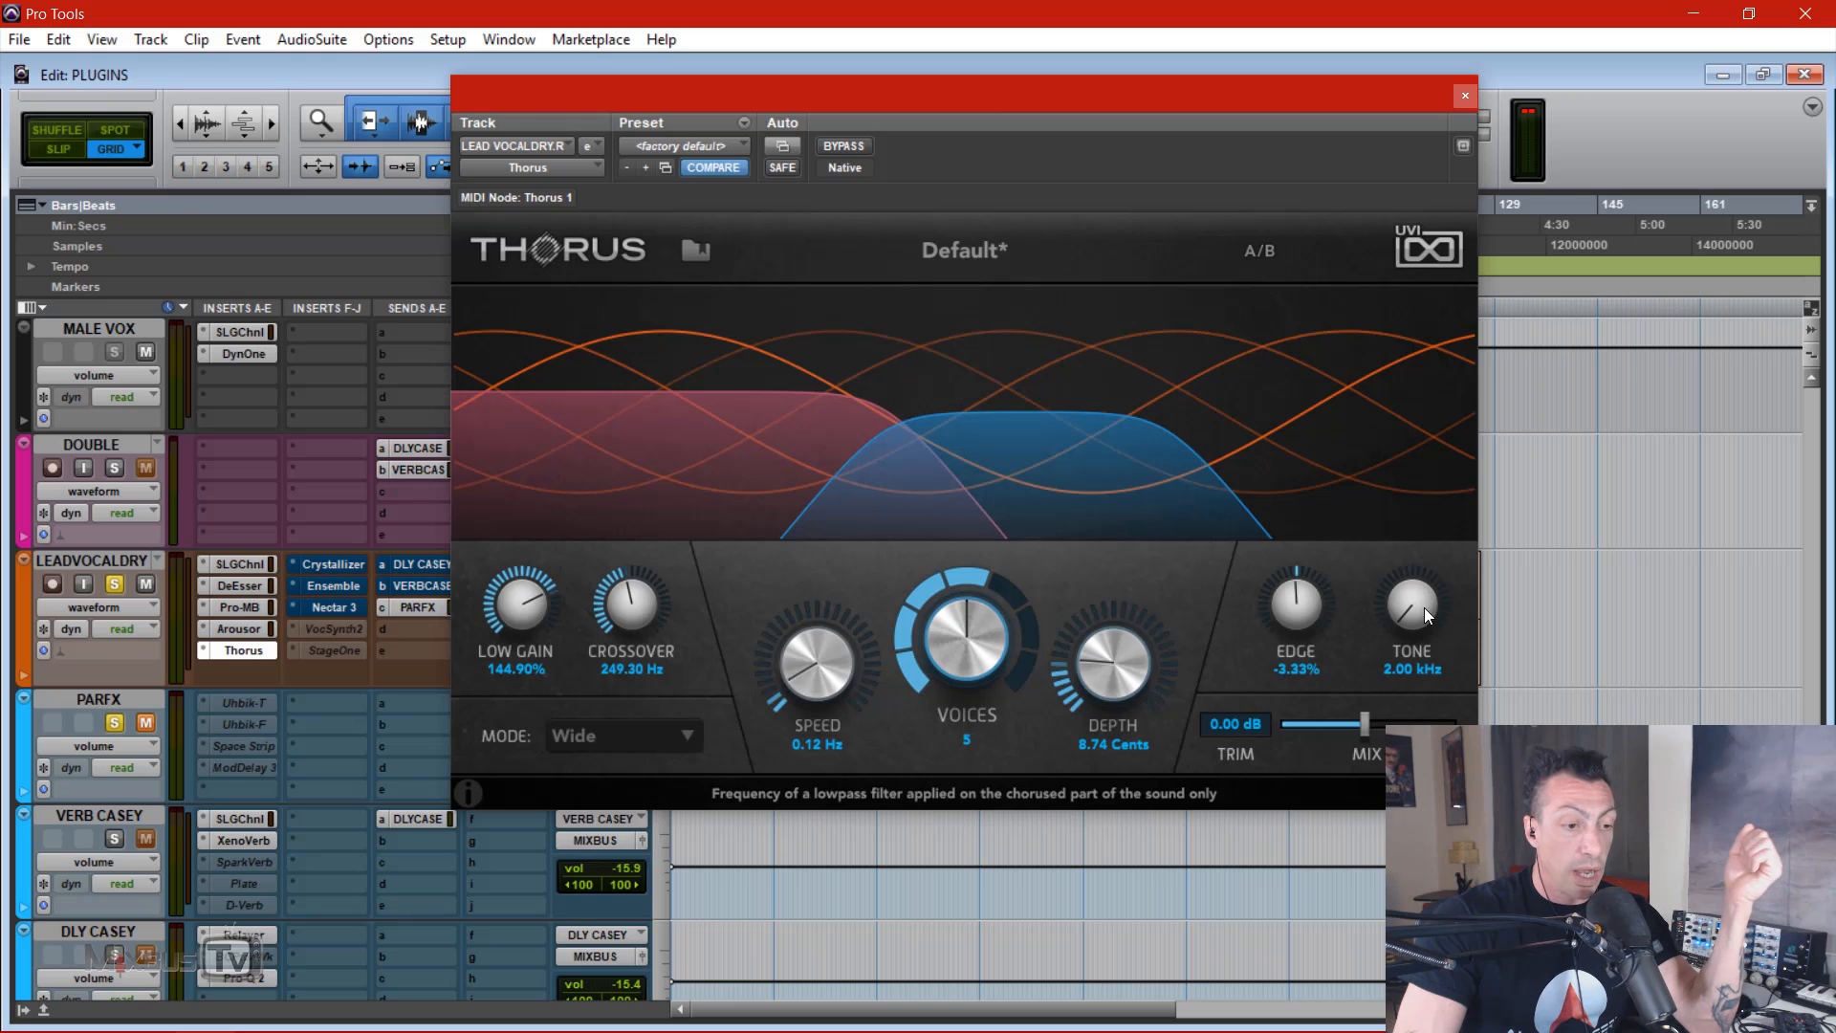
{"action": "left_click_drag", "start_coordinate": [1425, 606], "coordinate": [1434, 342]}
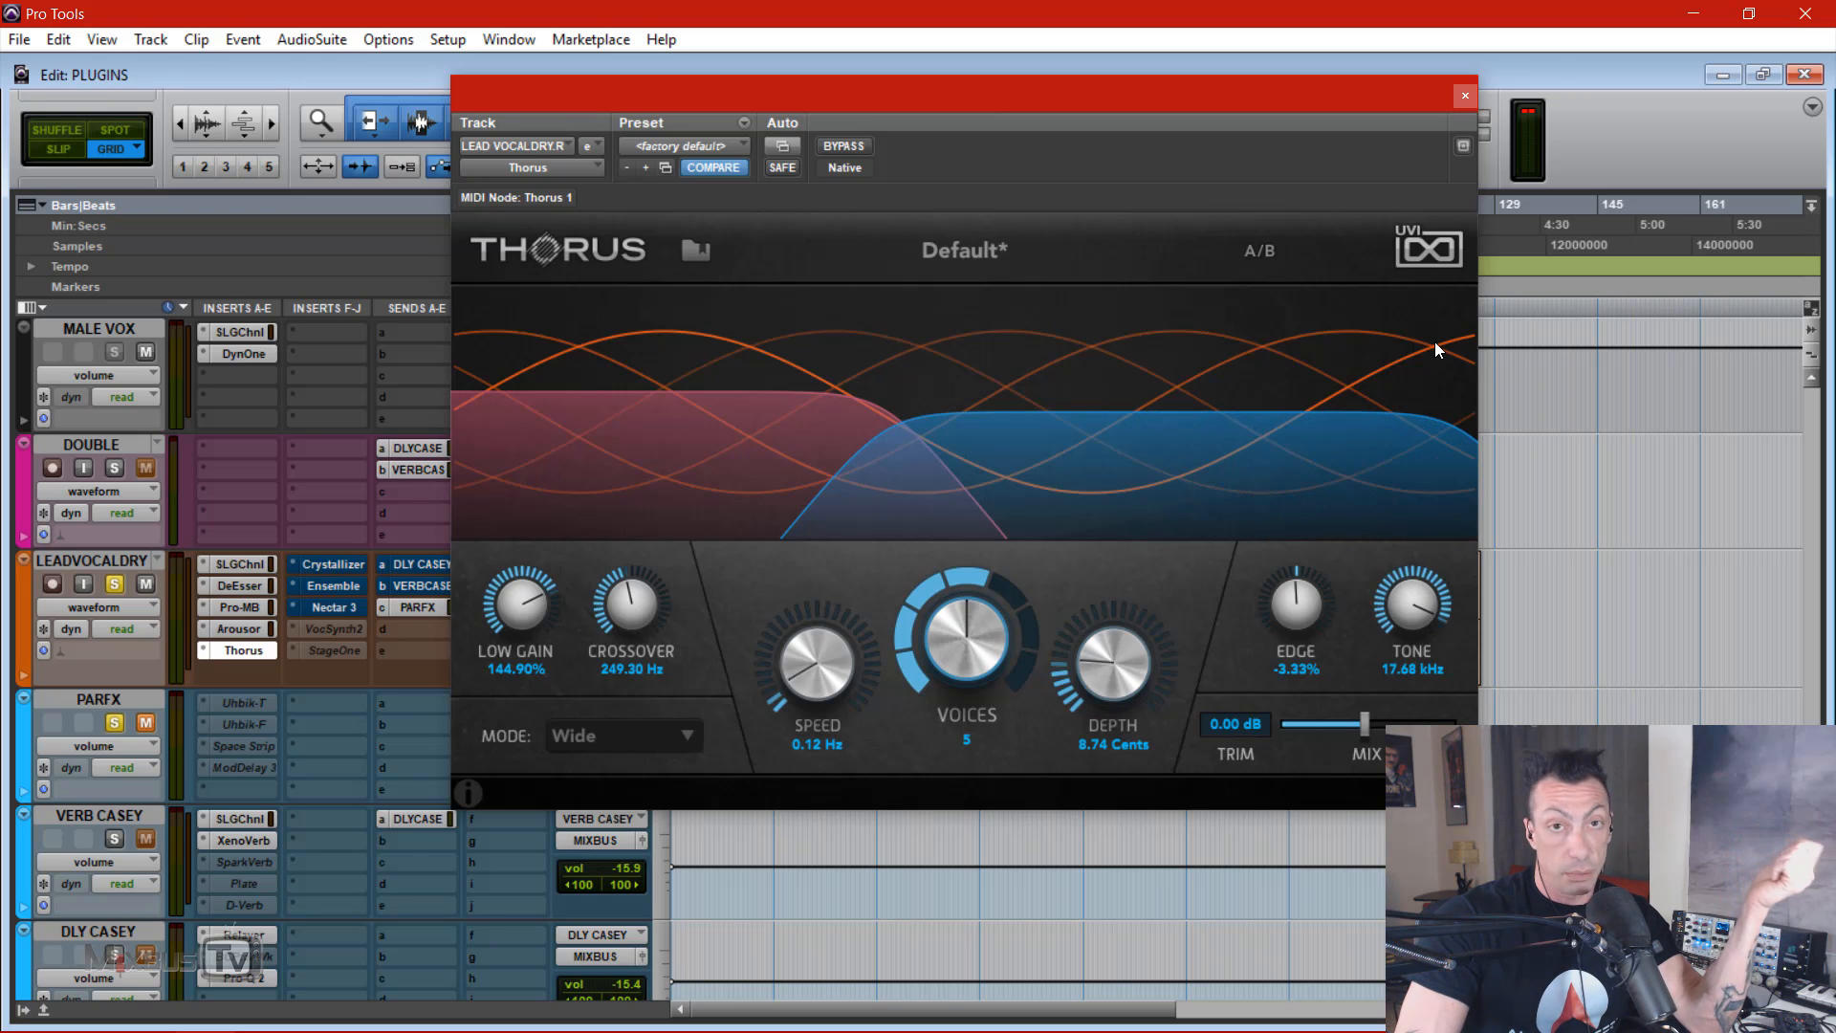
{"action": "left_click_drag", "start_coordinate": [1421, 602], "coordinate": [1413, 865]}
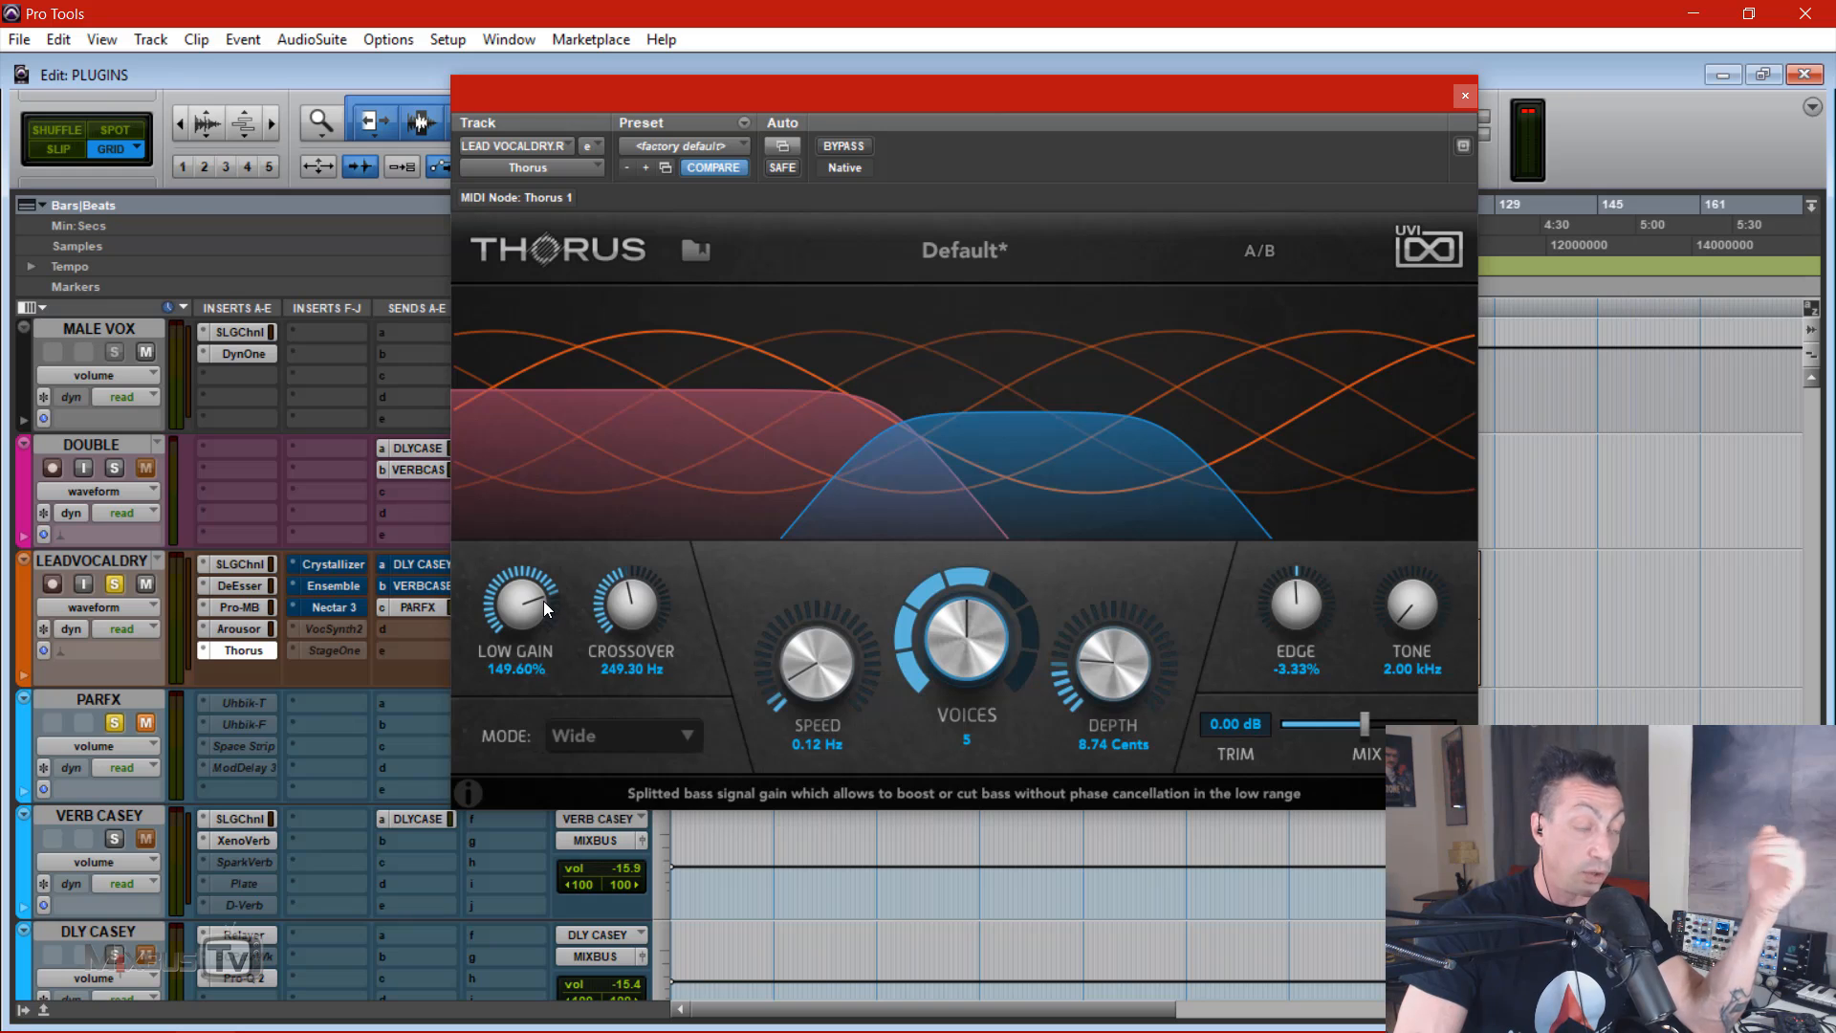
Step: Set the low gain to 144.80% and select the Wide chorus mode
{"action": "left_click_drag", "start_coordinate": [540, 603], "coordinate": [501, 616]}
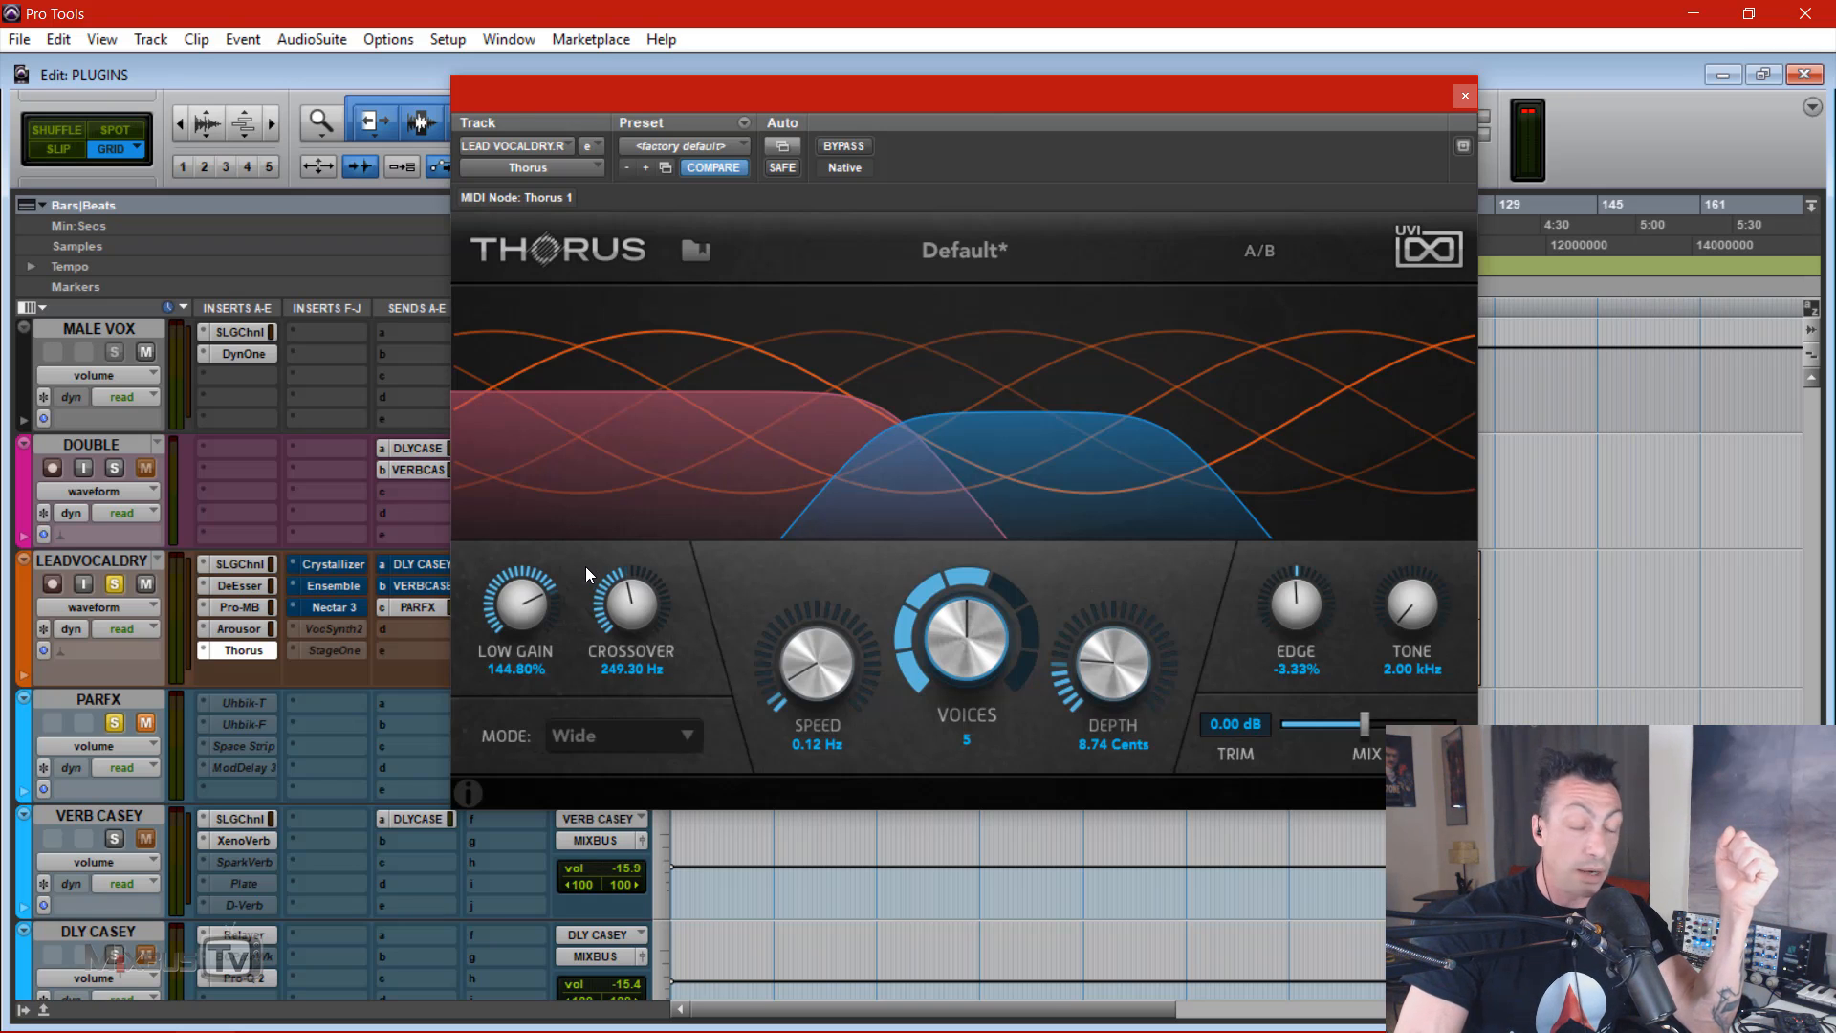
{"action": "left_click", "coordinate": [635, 723]}
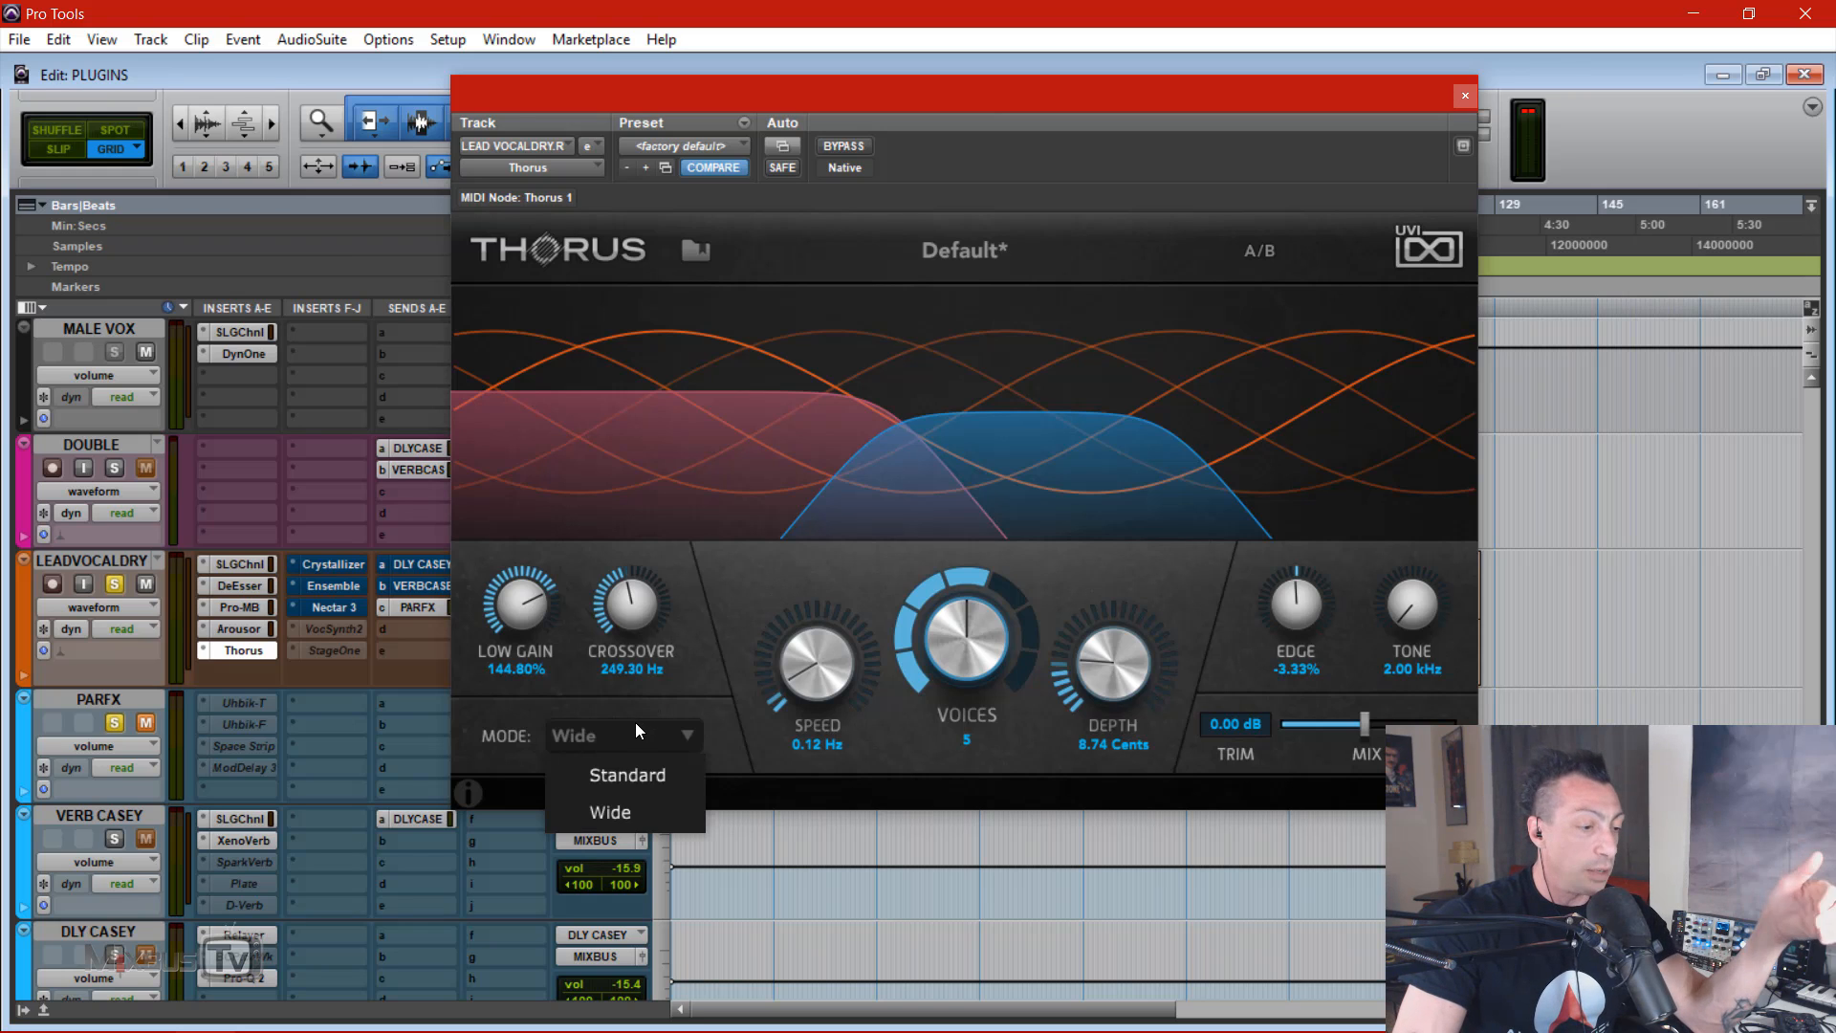
{"action": "left_click", "coordinate": [641, 813]}
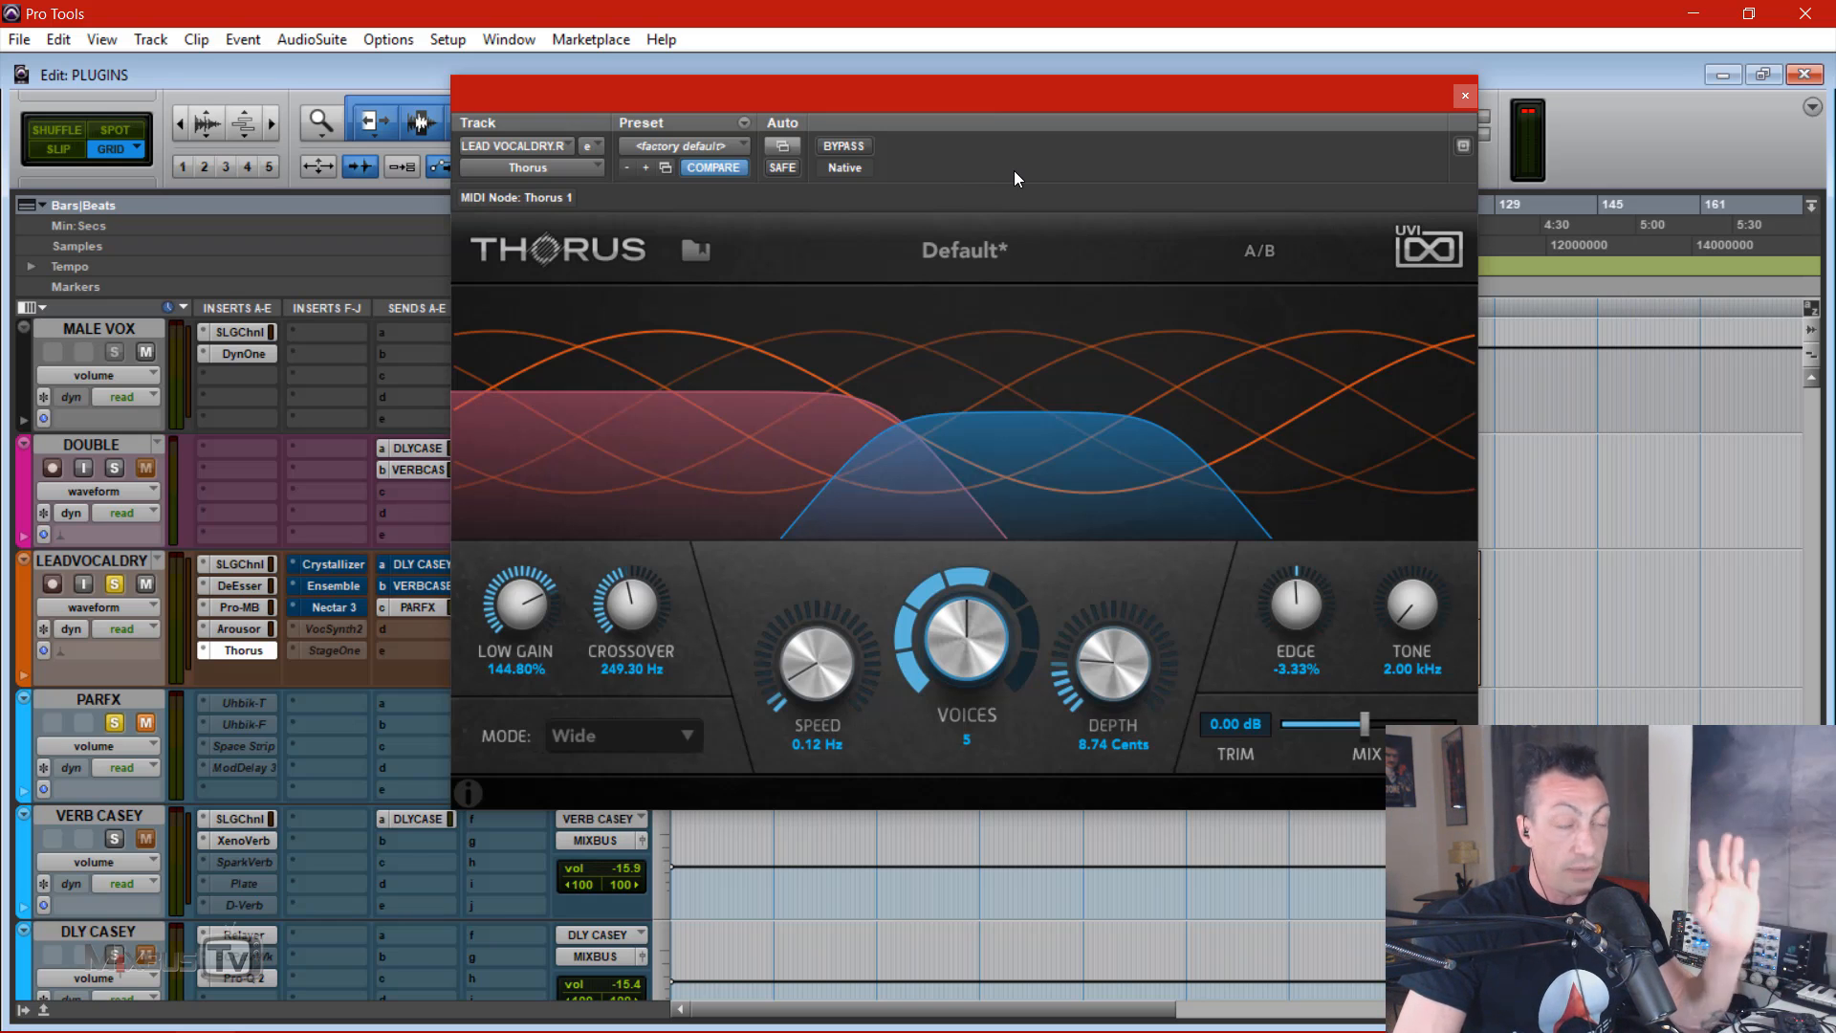
Step: Play the lead vocal and compare it briefly with Thorus bypassed and active
{"action": "key", "text": "space"}
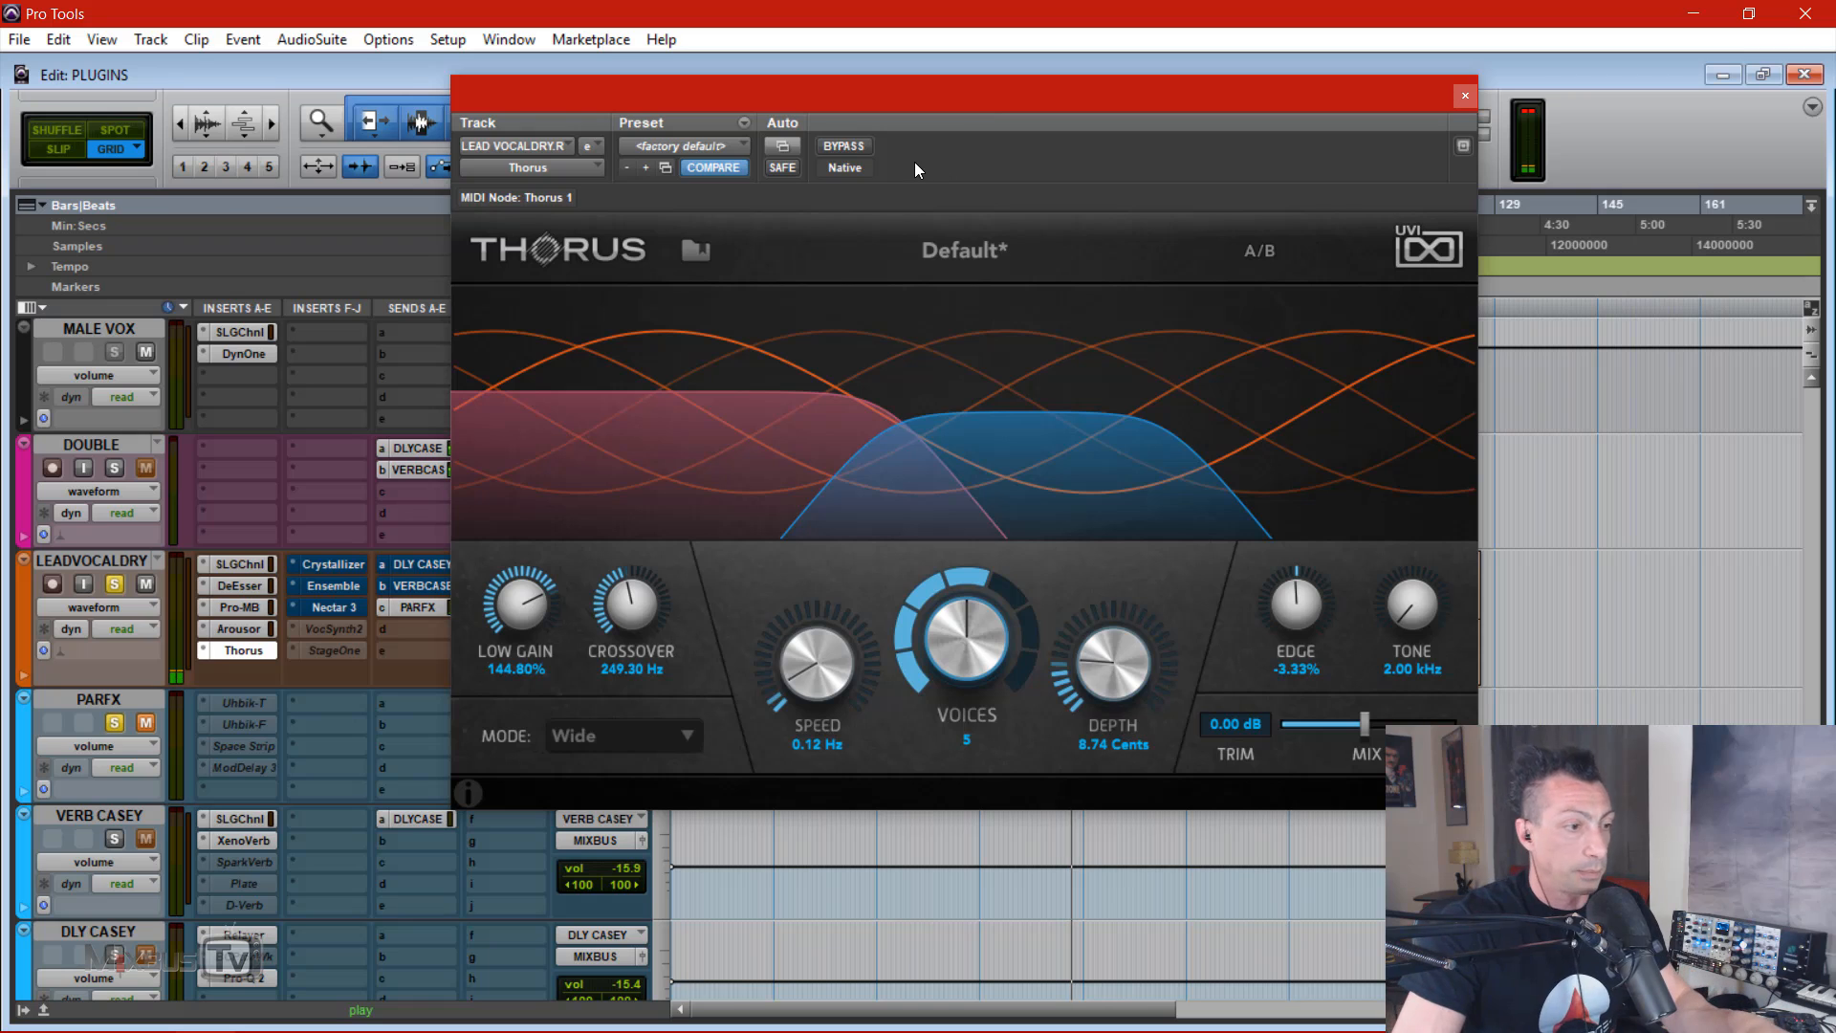
{"action": "left_click", "coordinate": [859, 145]}
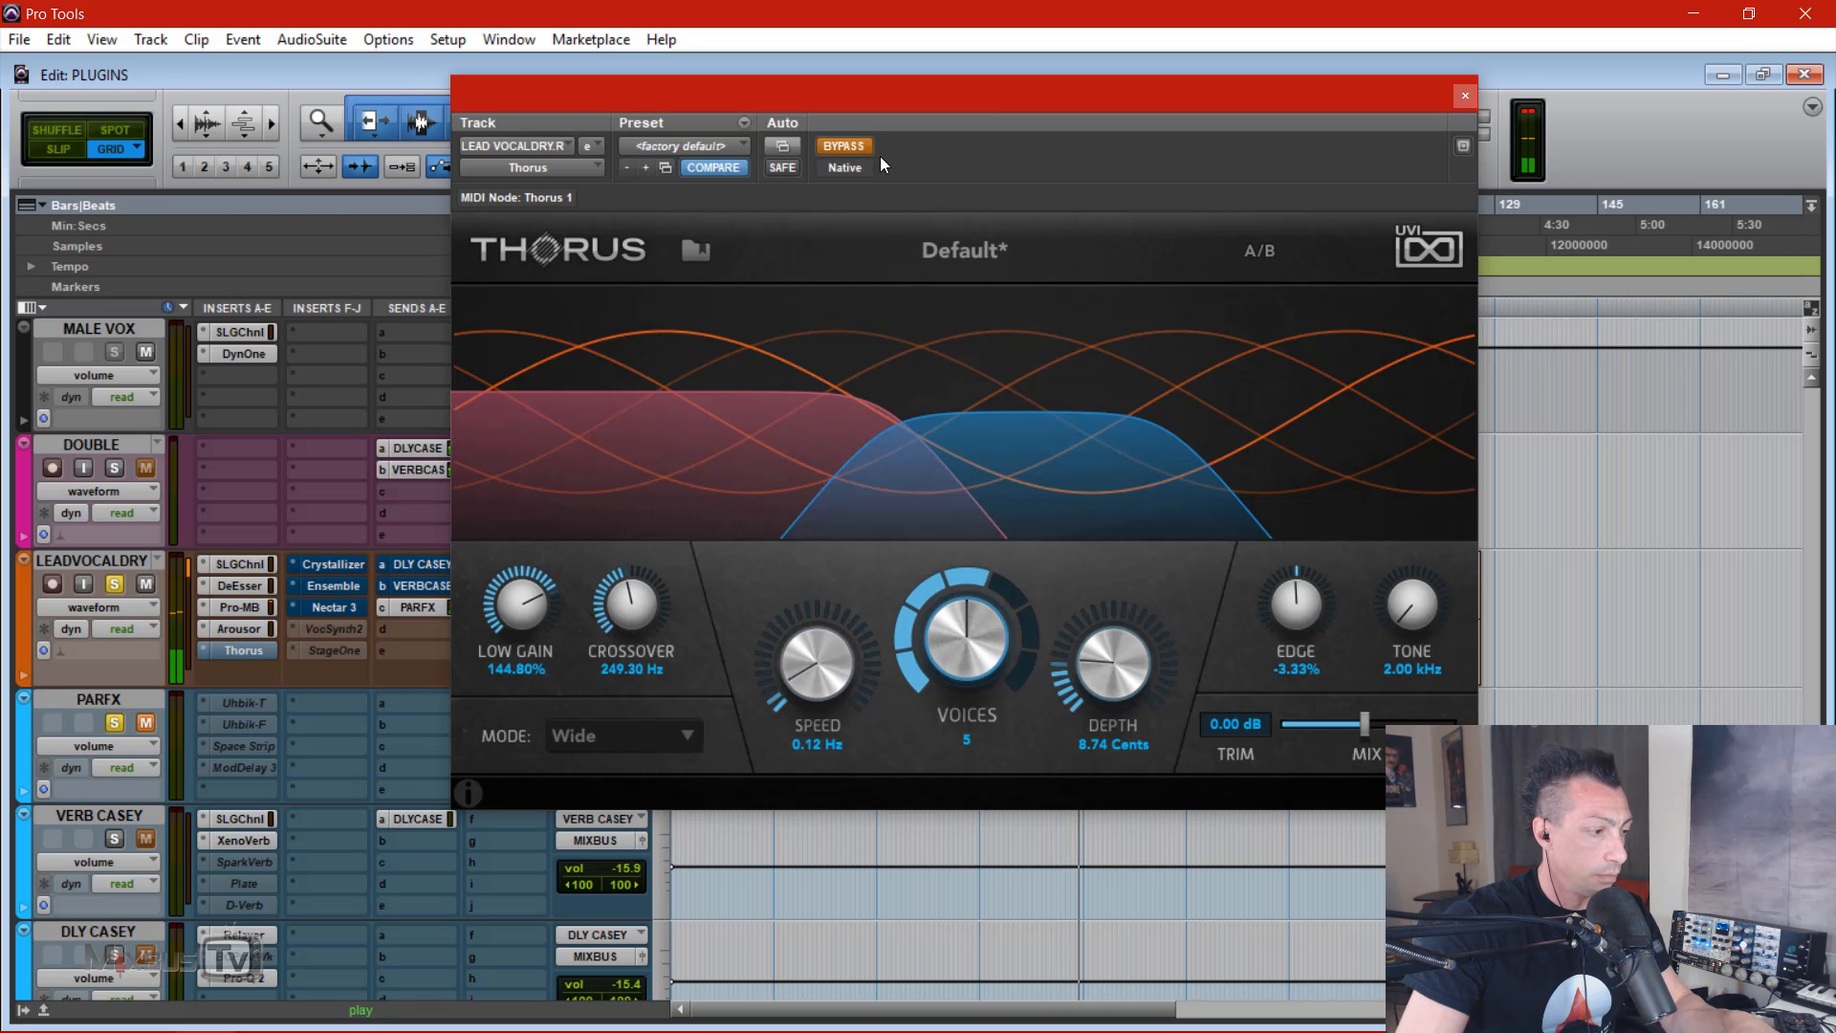
{"action": "left_click", "coordinate": [852, 146]}
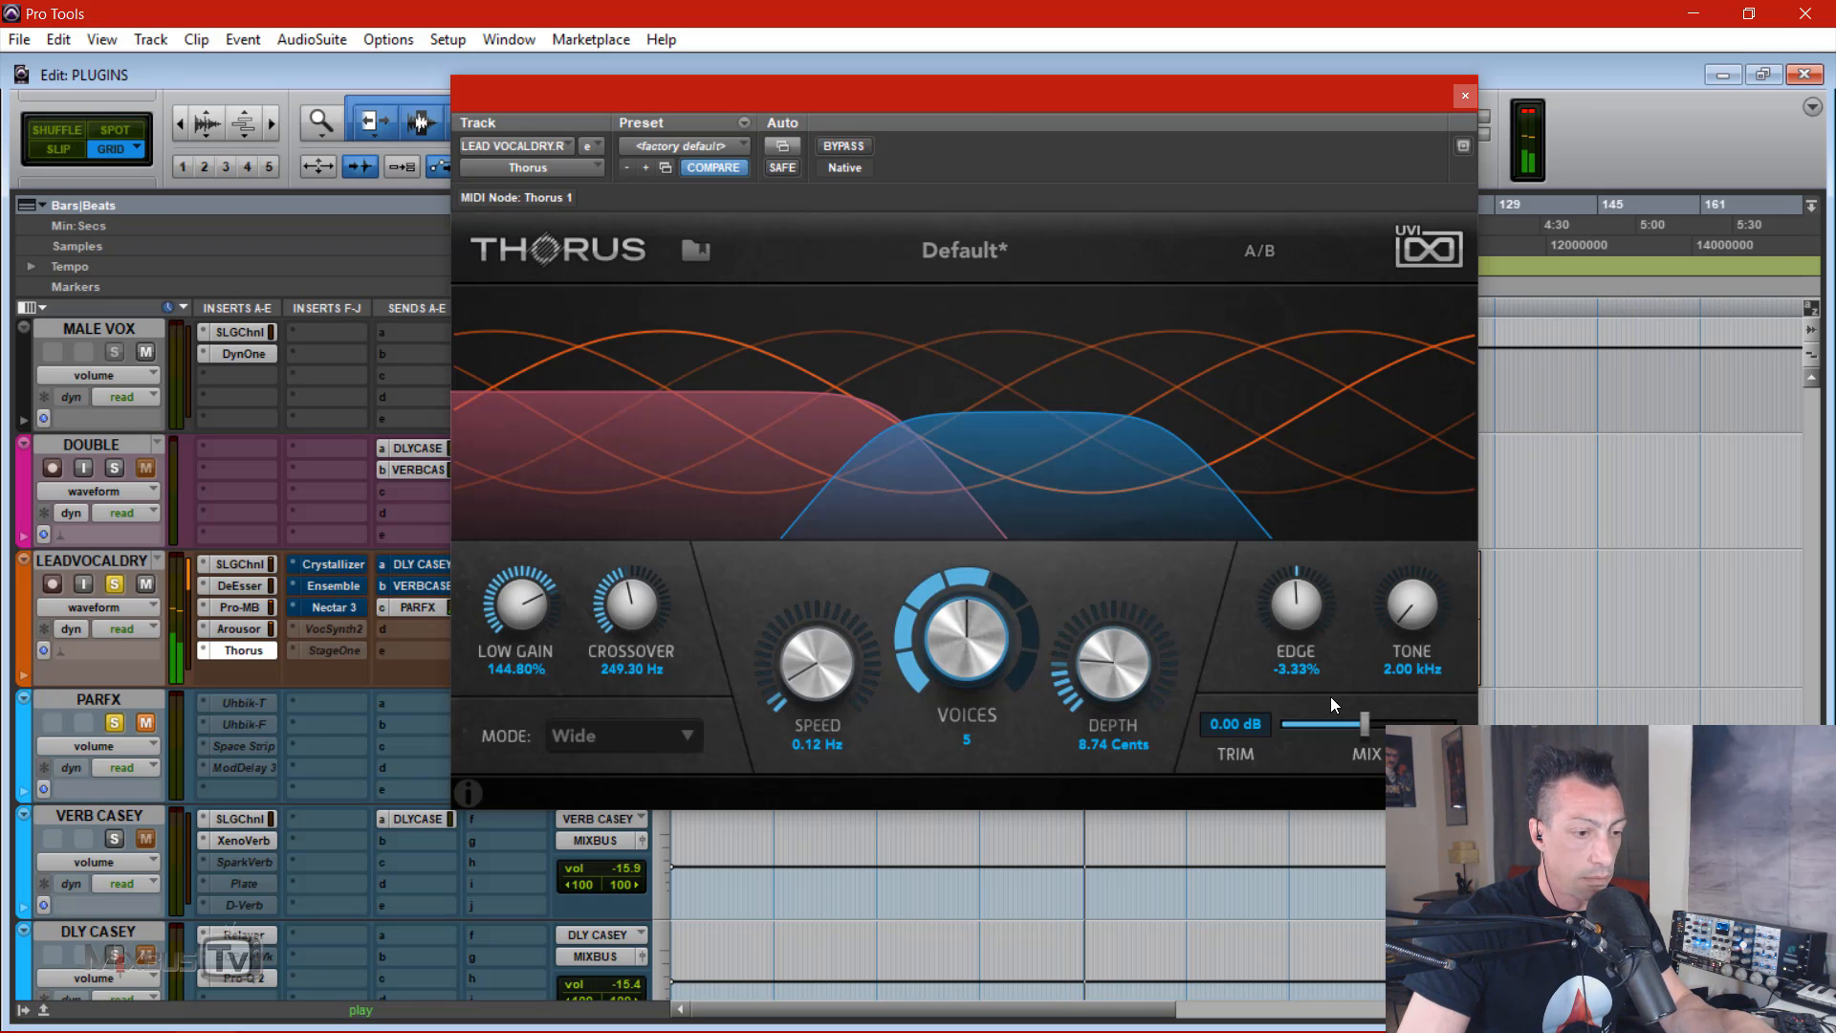
Step: Intensify the chorus with the mix at maximum, the edge at 66.27% and 8 voices
{"action": "left_click_drag", "start_coordinate": [1363, 724], "coordinate": [1452, 724]}
{"action": "left_click_drag", "start_coordinate": [1294, 624], "coordinate": [1294, 524]}
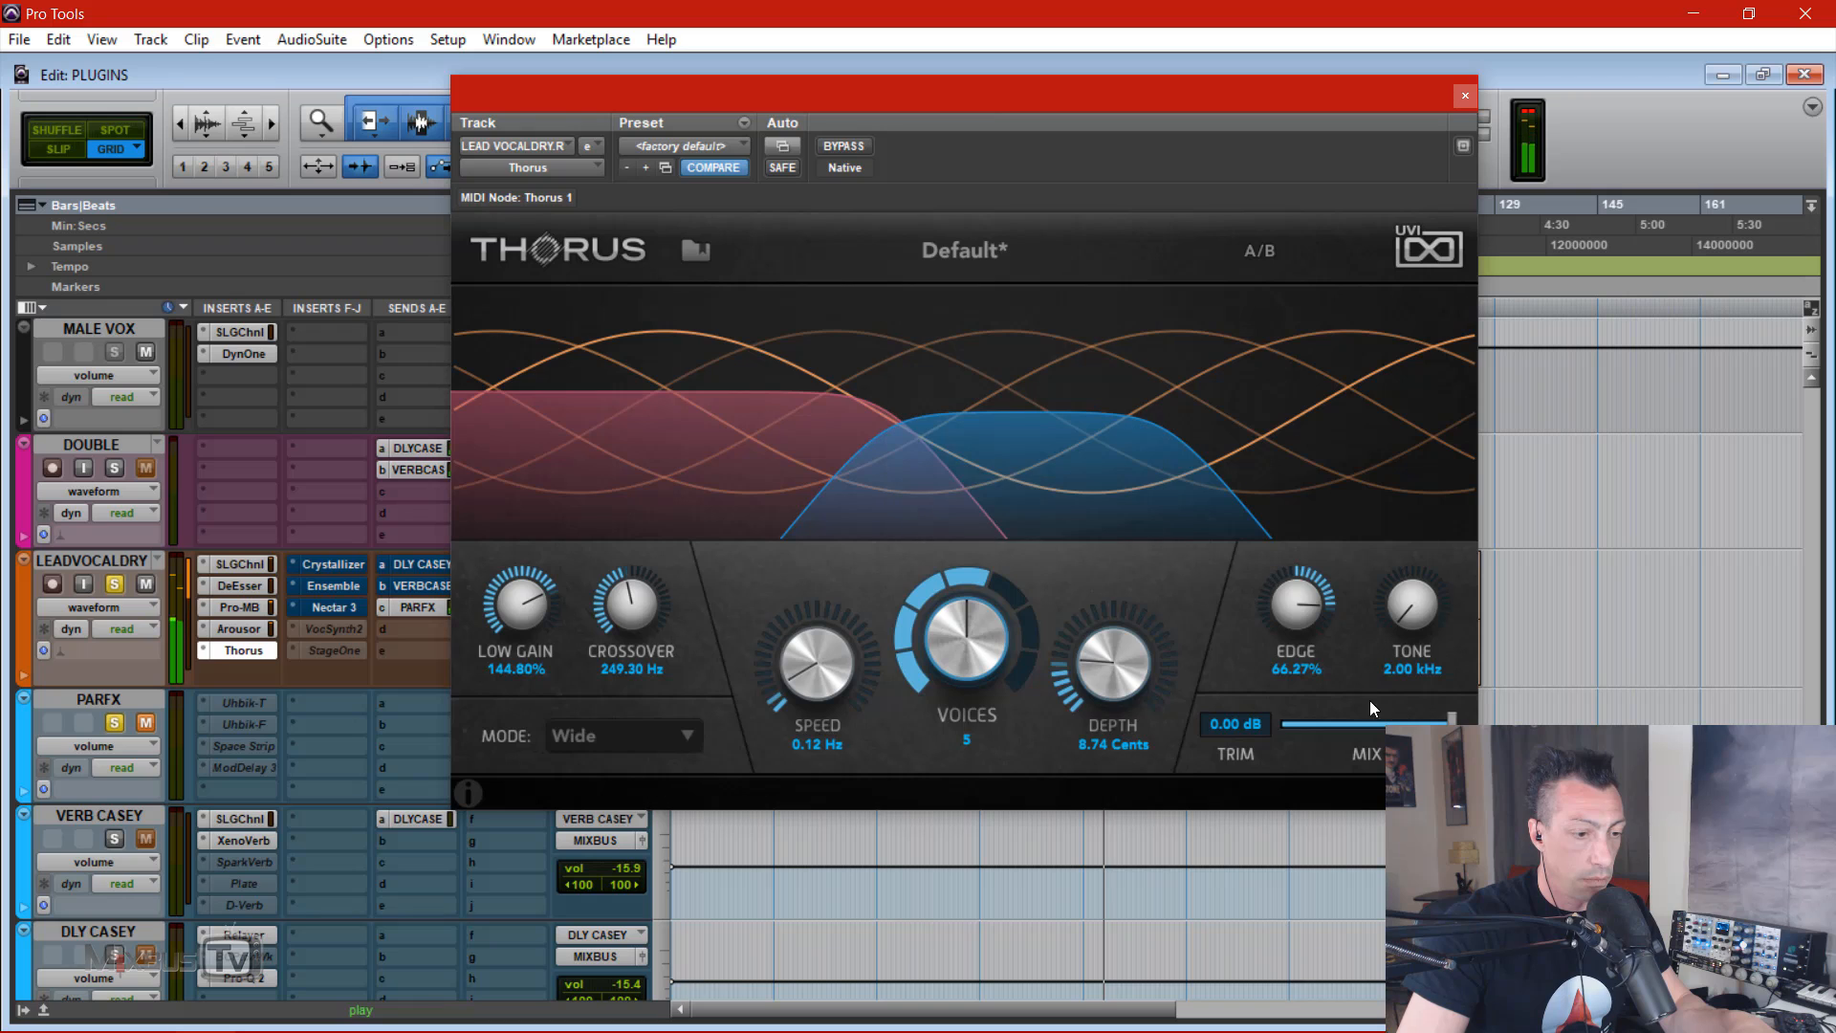
{"action": "left_click_drag", "start_coordinate": [1003, 641], "coordinate": [997, 514]}
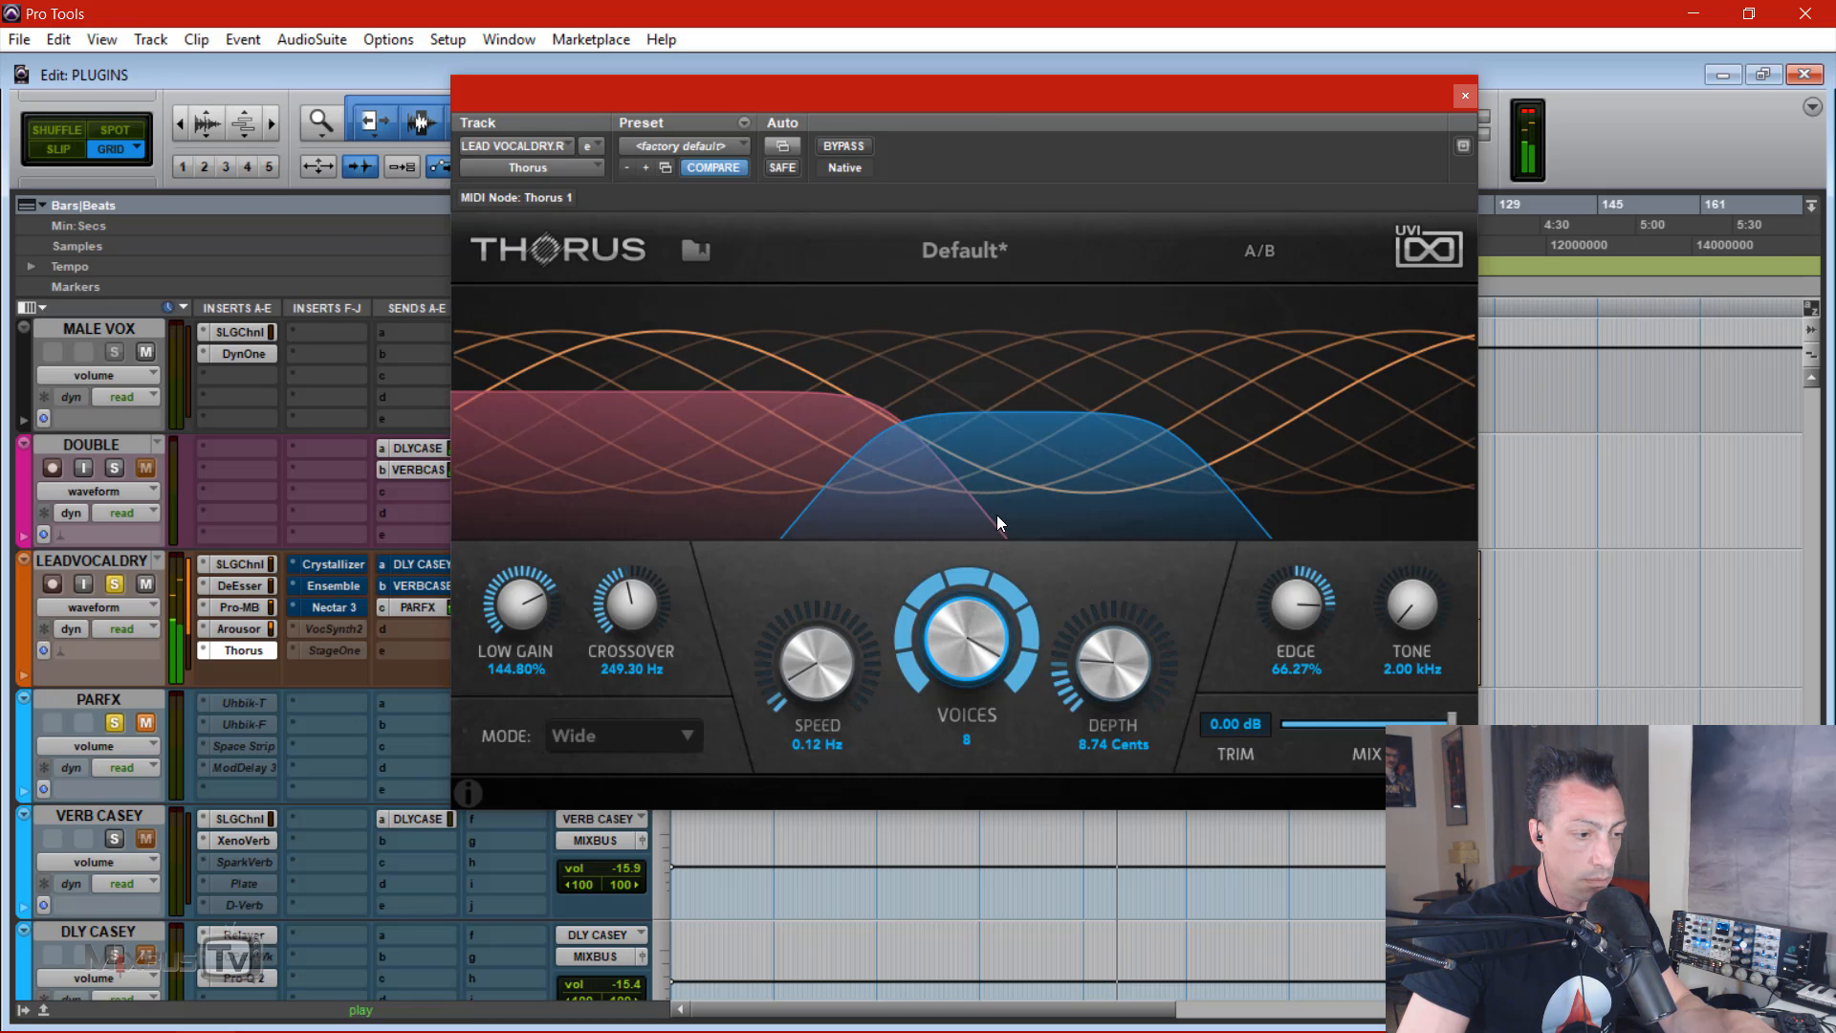
Step: Set the tone to 3.92 kHz with the mix back near half, and compare the result against the bypassed signal
{"action": "left_click_drag", "start_coordinate": [1394, 579], "coordinate": [1391, 526]}
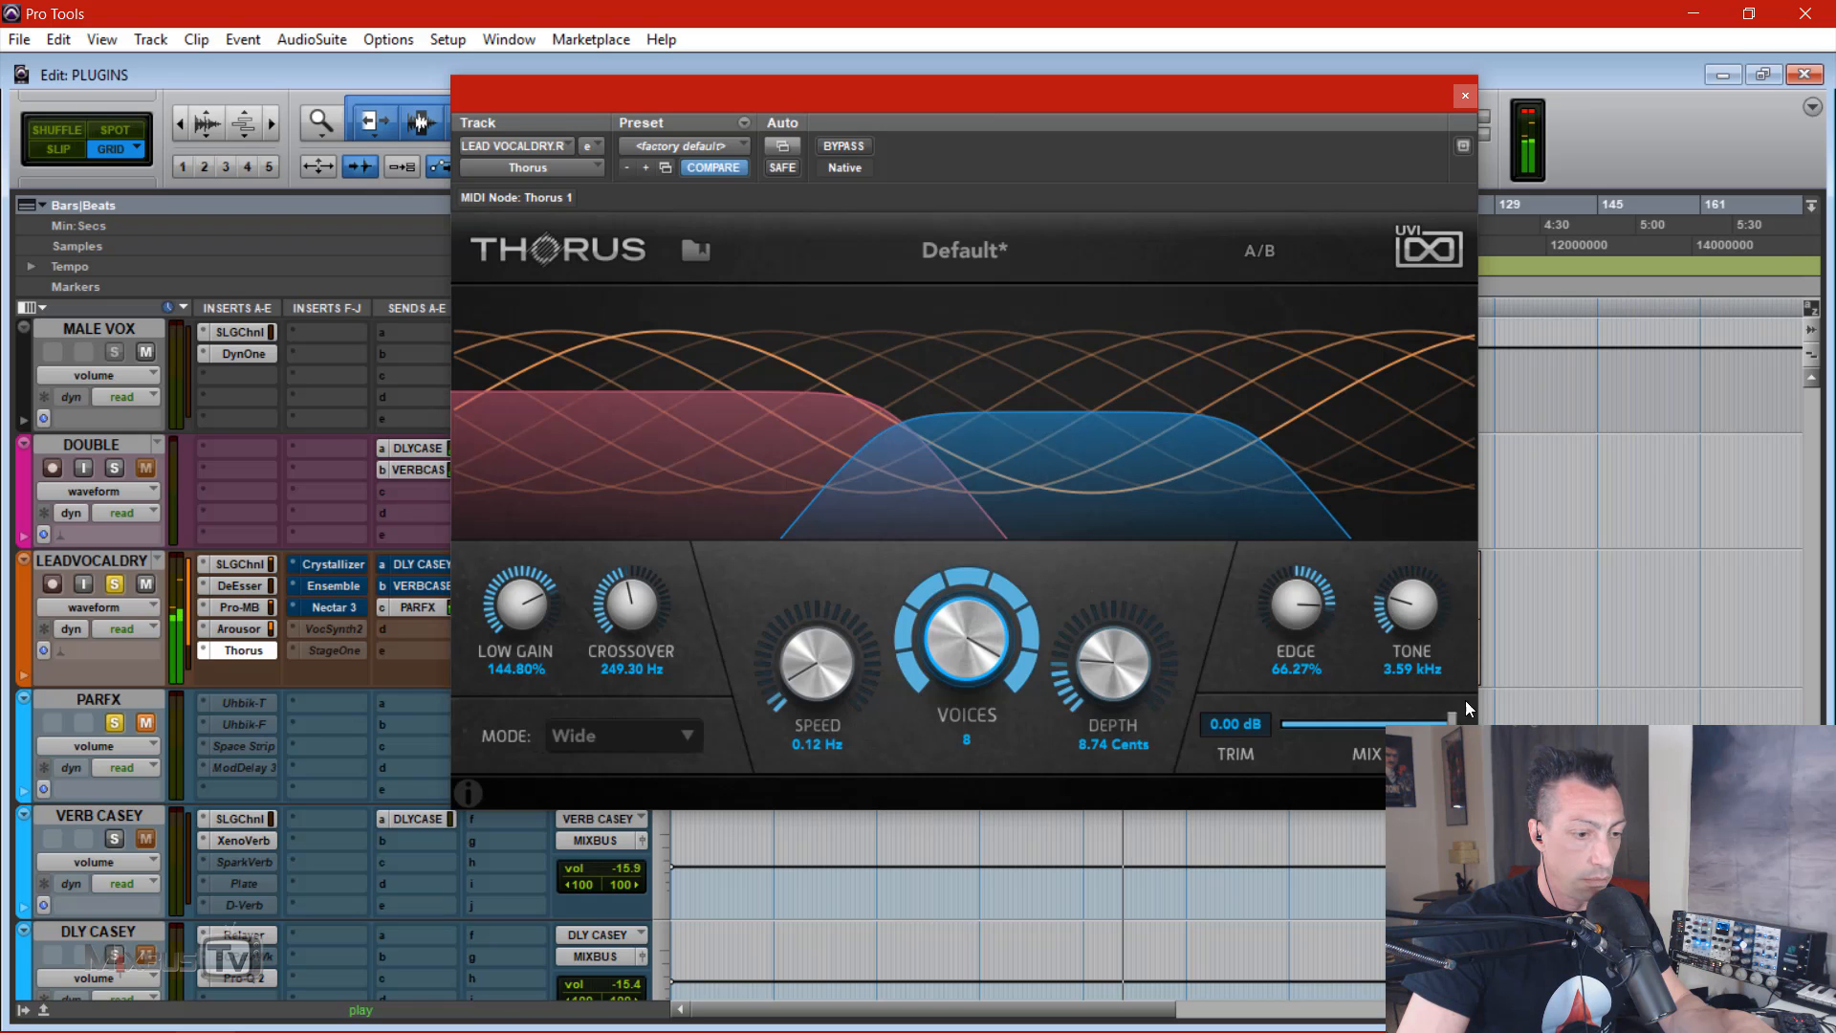
{"action": "left_click_drag", "start_coordinate": [1452, 719], "coordinate": [1362, 749]}
{"action": "left_click_drag", "start_coordinate": [1413, 646], "coordinate": [1414, 608]}
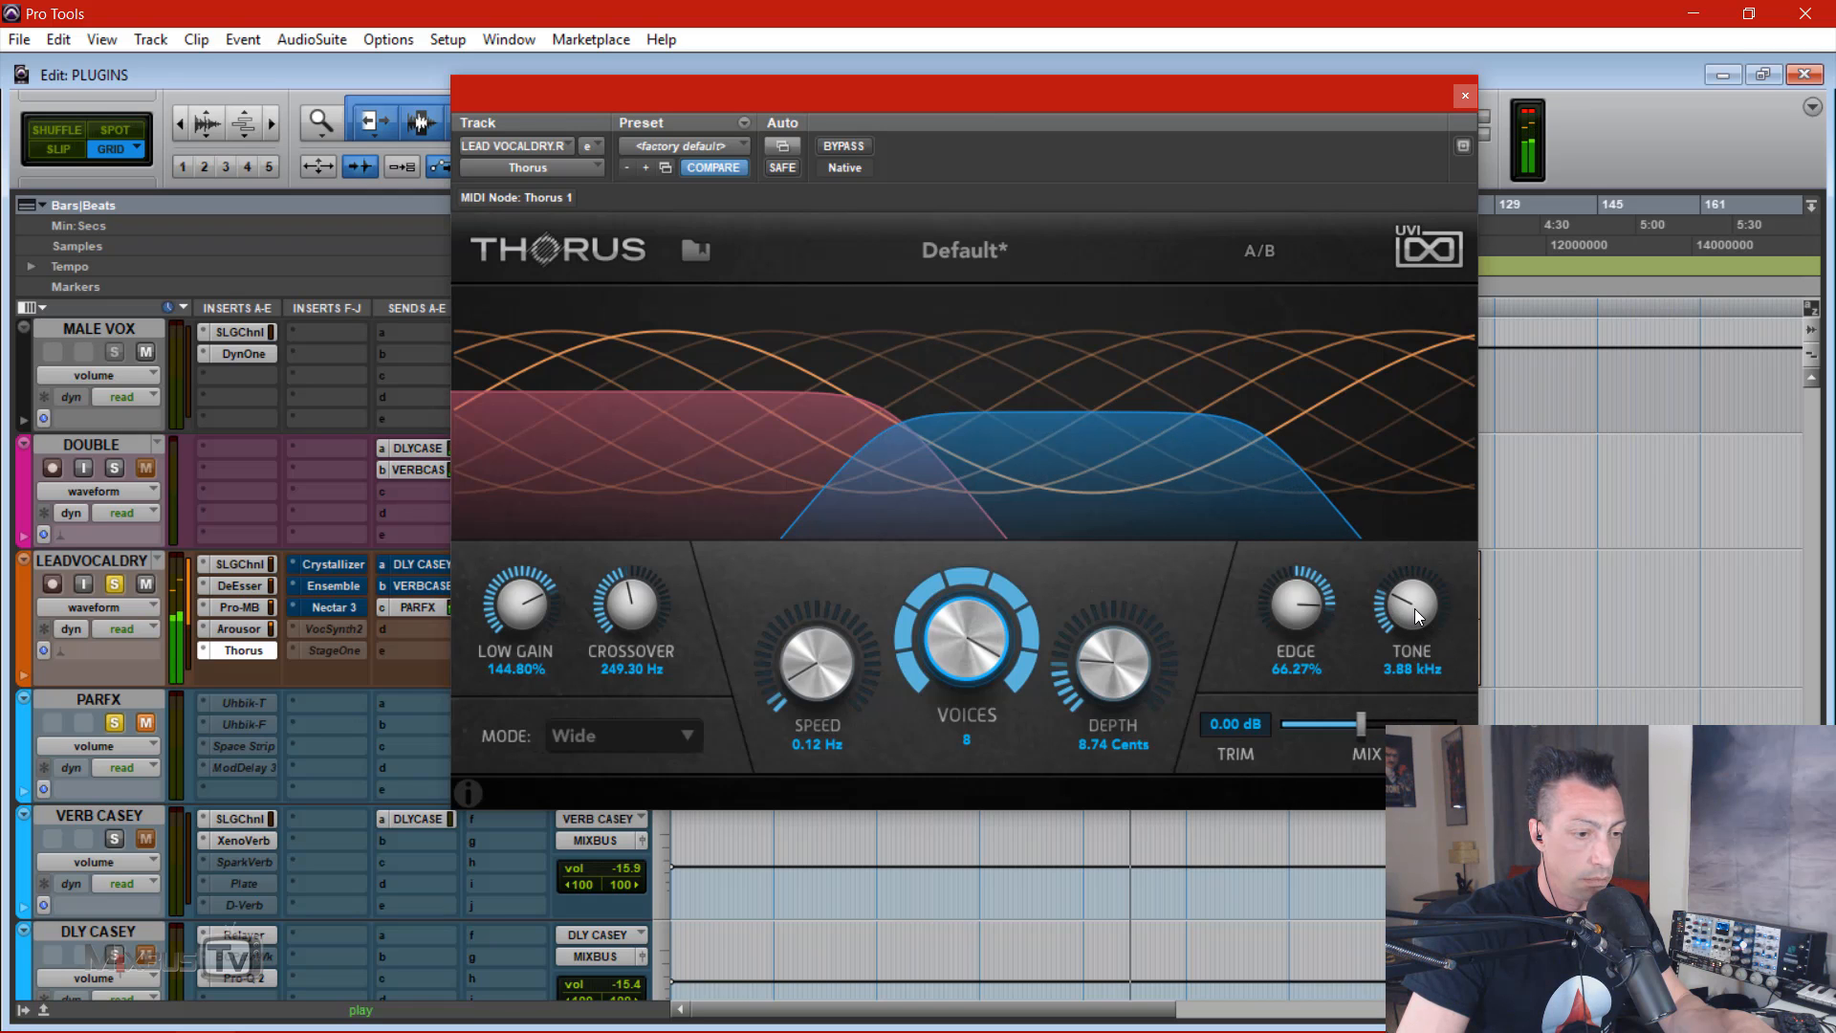
{"action": "left_click", "coordinate": [857, 146]}
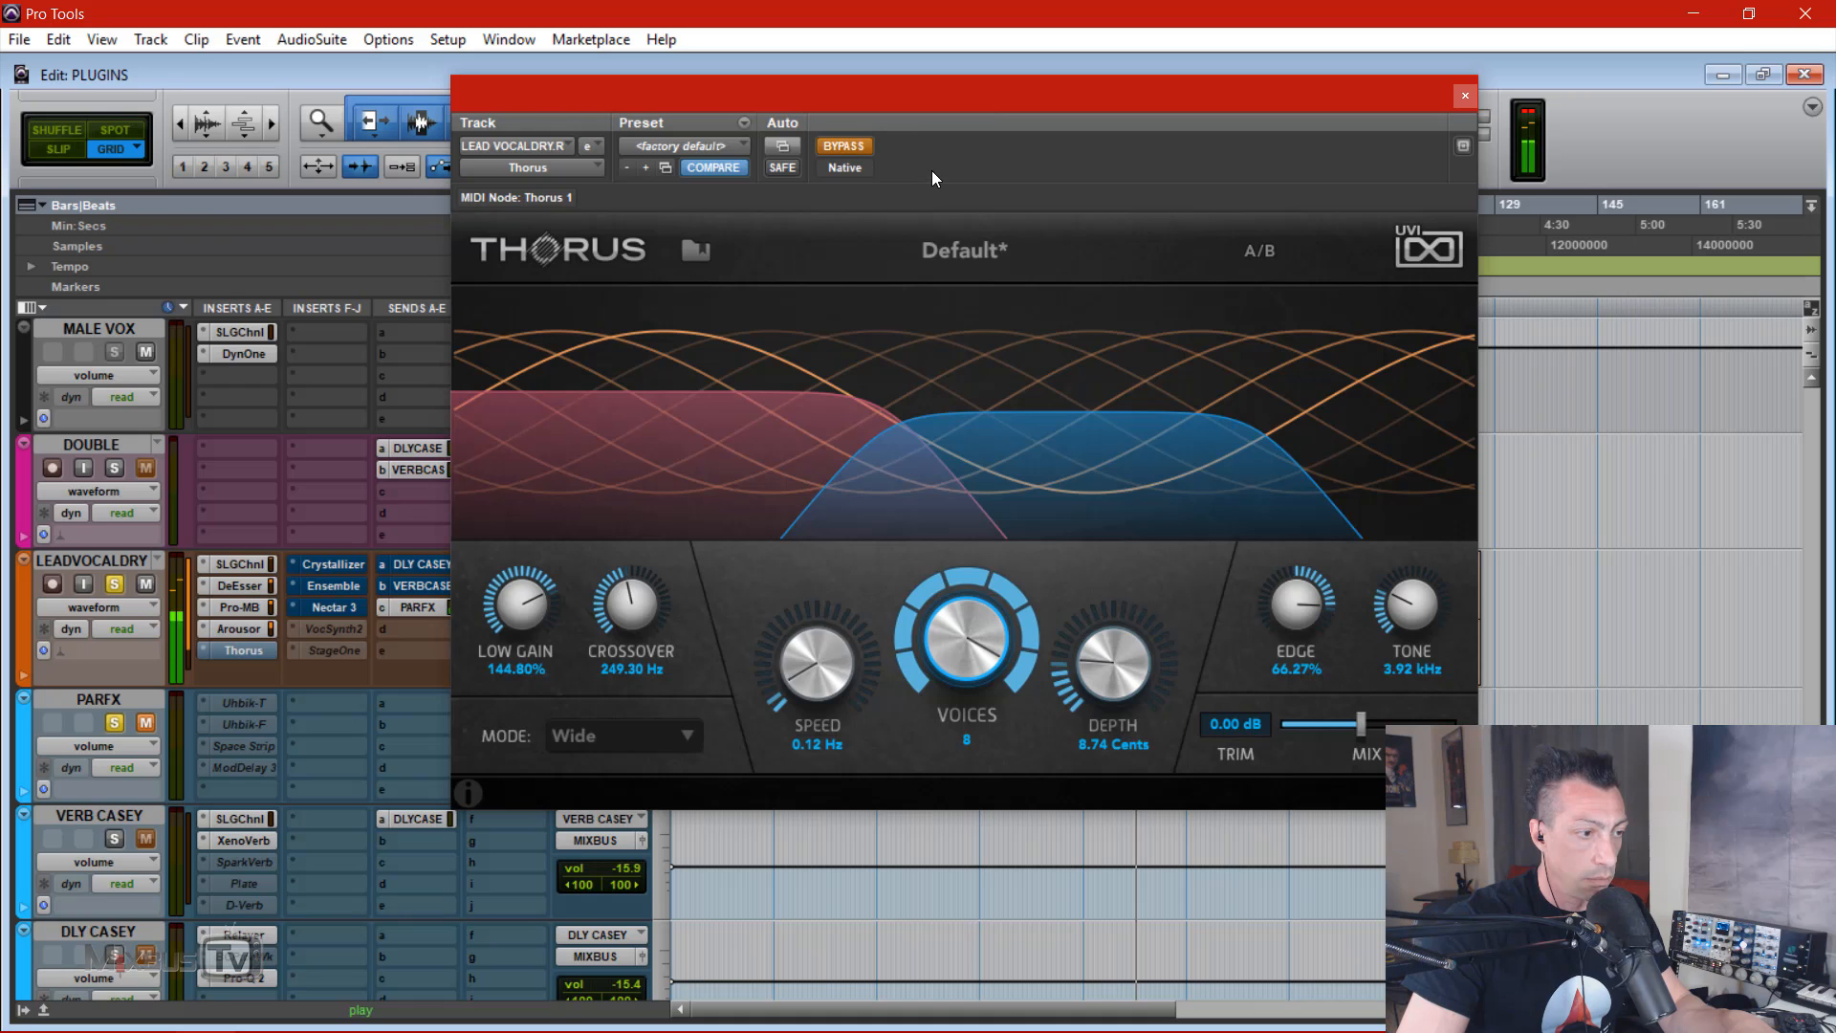
{"action": "left_click", "coordinate": [847, 149]}
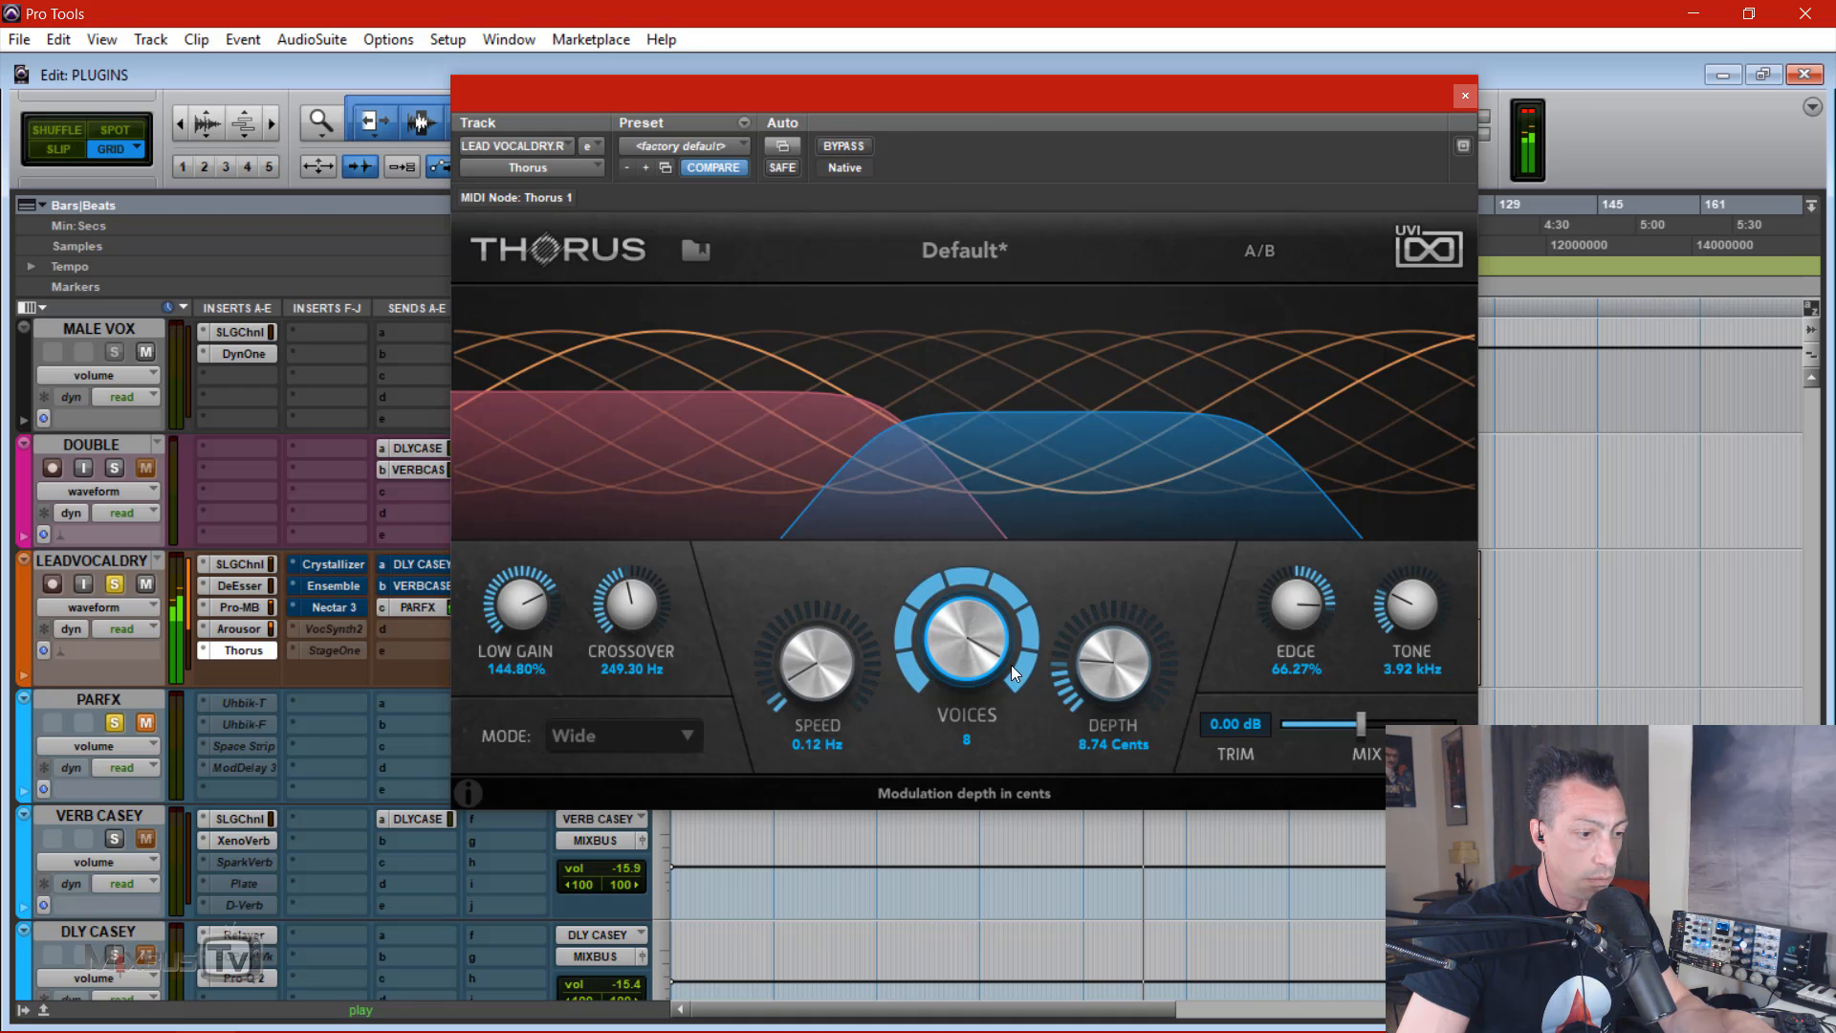
Step: Reduce the chorus voices to 5 and finally to 3, with the mix raised above half
{"action": "left_click_drag", "start_coordinate": [964, 633], "coordinate": [967, 756]}
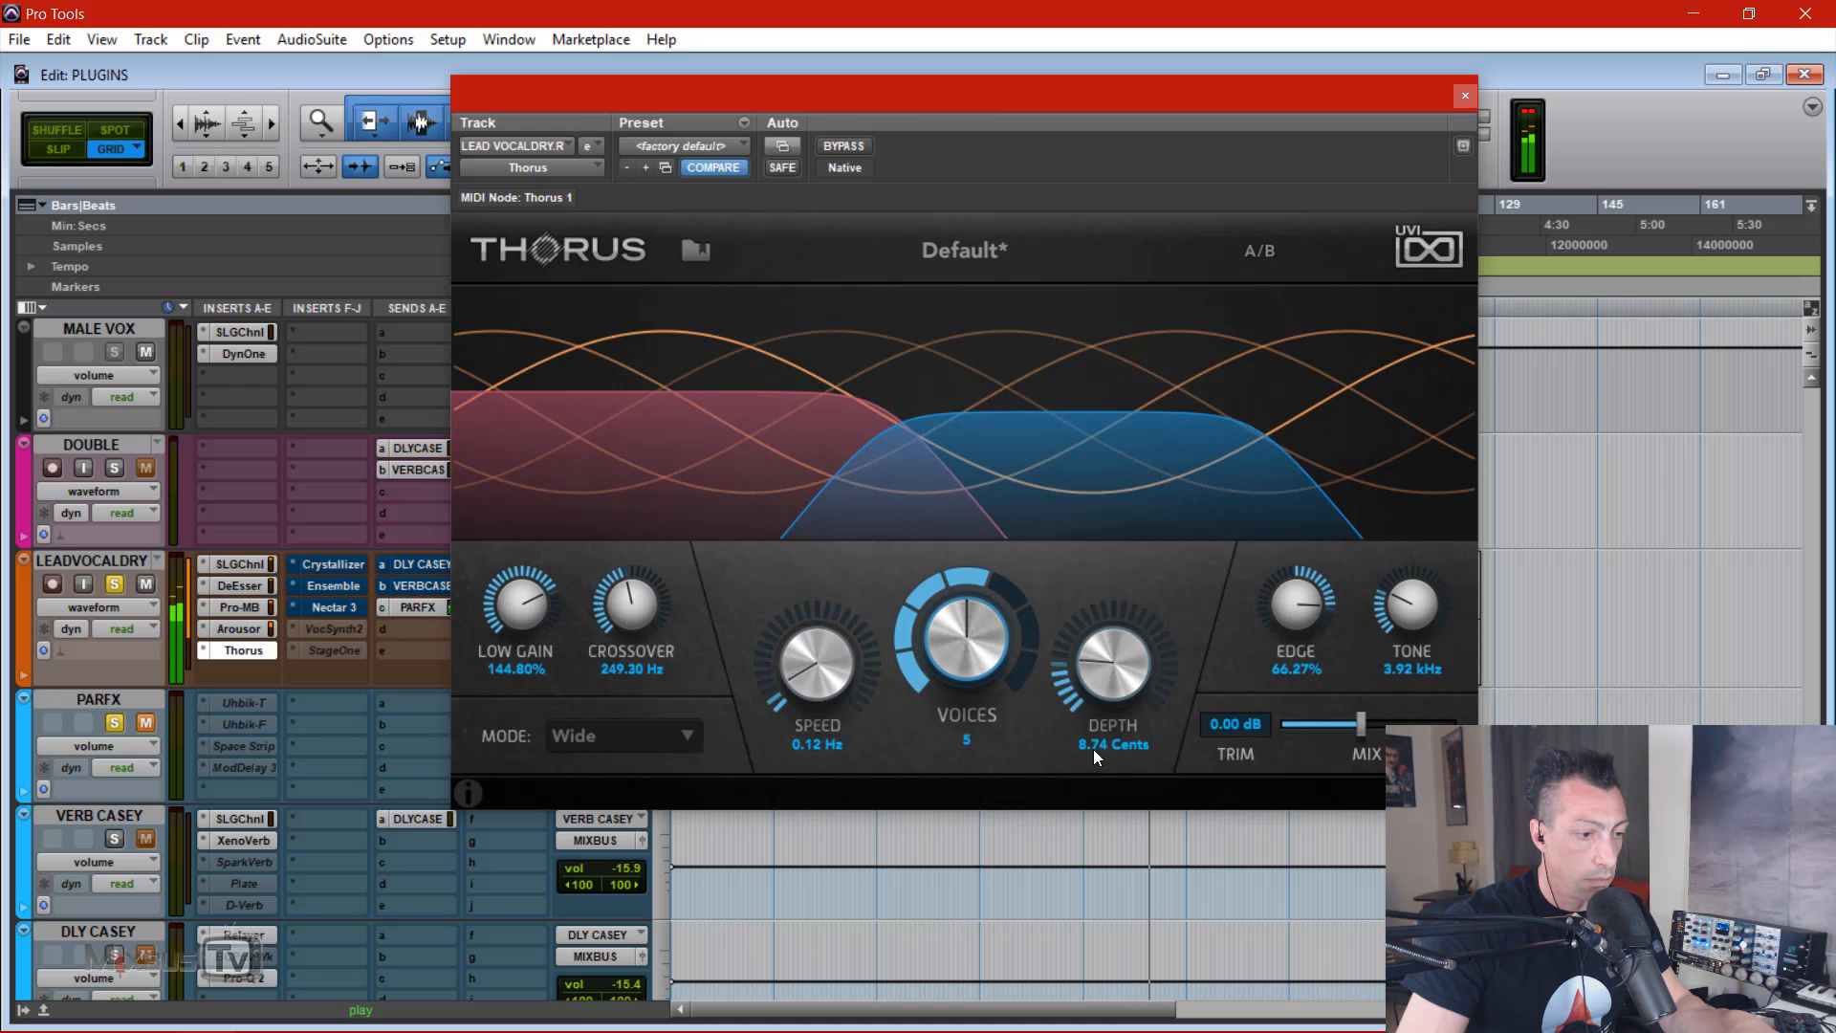
{"action": "left_click_drag", "start_coordinate": [1360, 724], "coordinate": [1402, 722]}
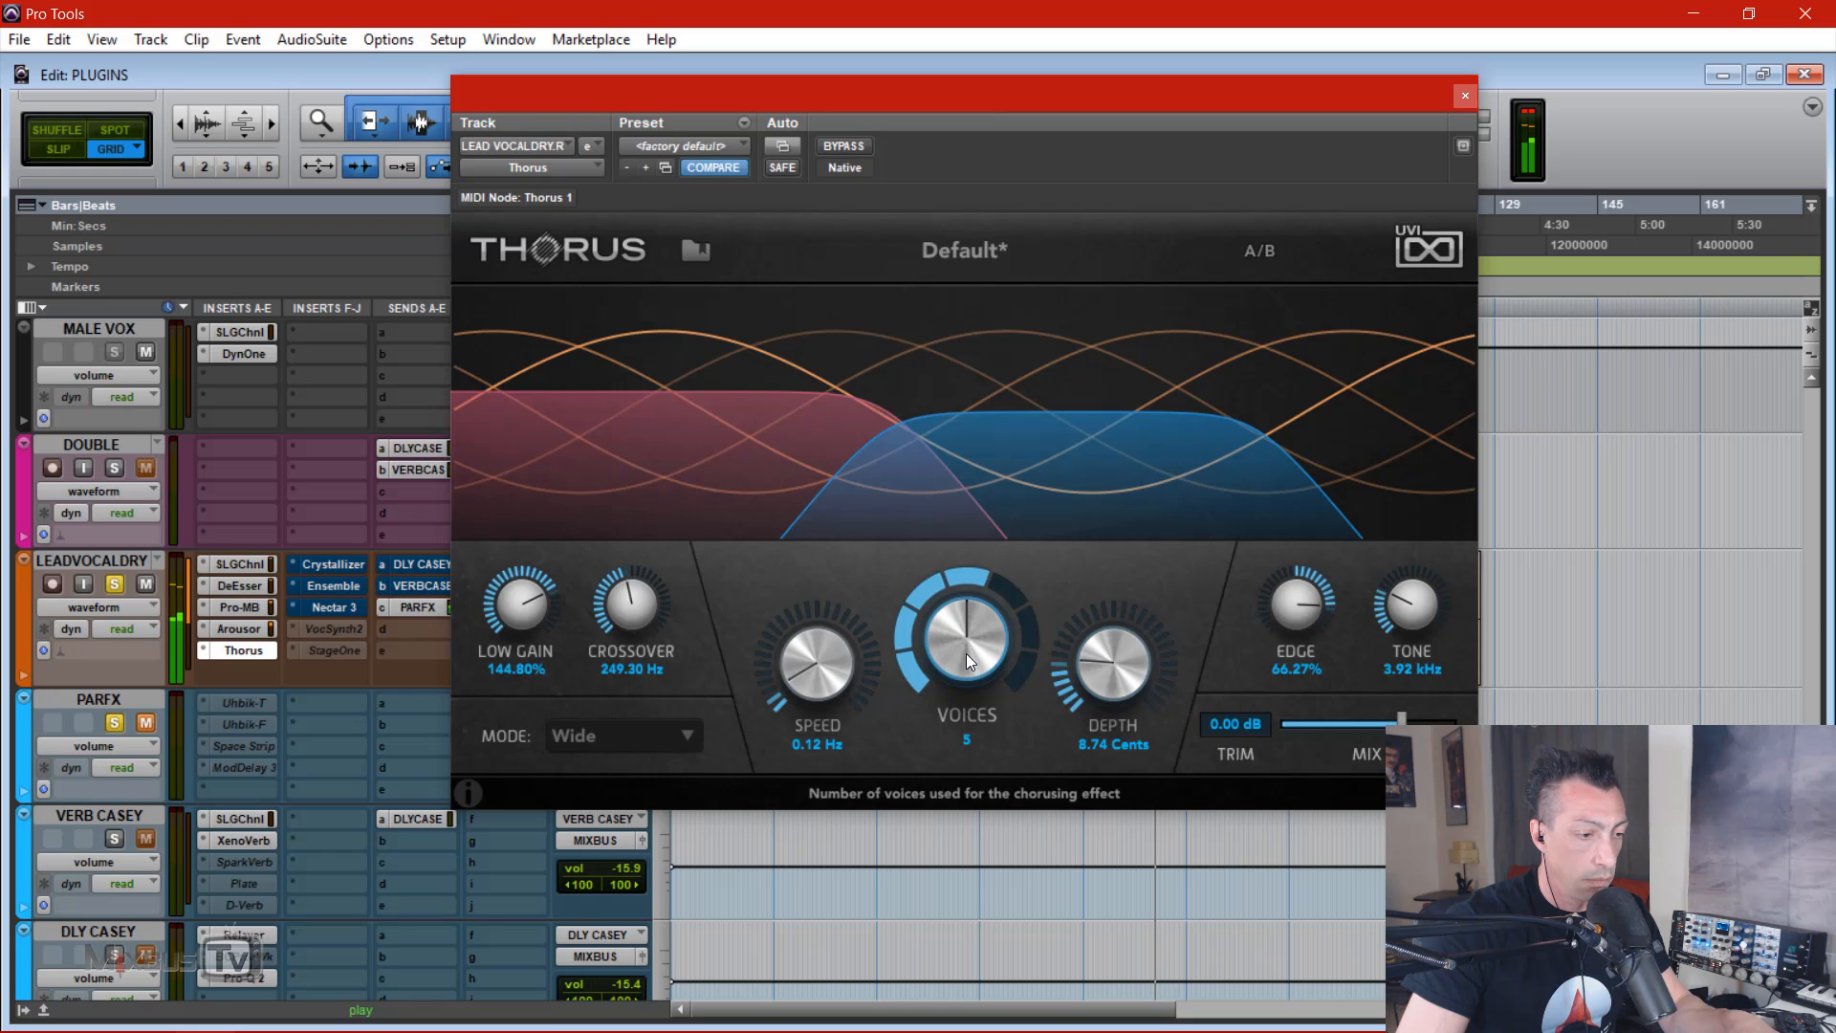
{"action": "left_click_drag", "start_coordinate": [966, 652], "coordinate": [968, 756]}
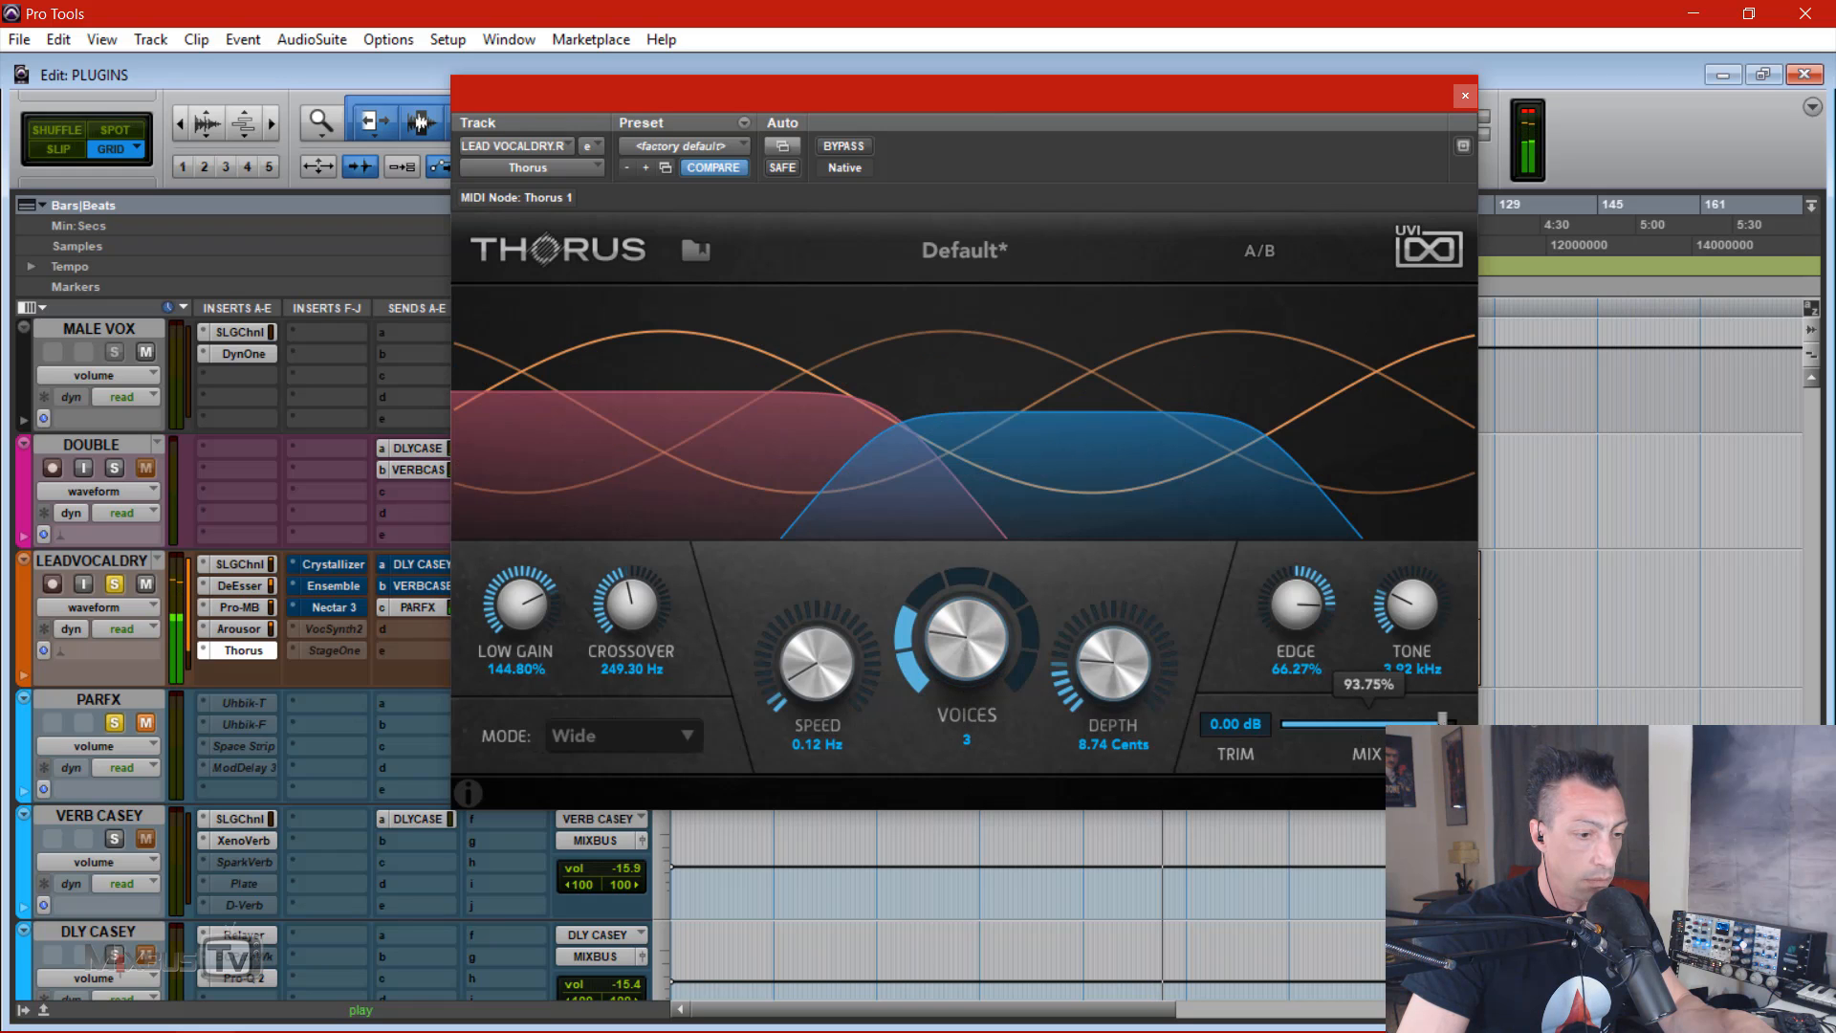
Step: Pull the mix back to about half and set the edge to -72.13%
{"action": "left_click_drag", "start_coordinate": [1402, 721], "coordinate": [1372, 724]}
{"action": "left_click_drag", "start_coordinate": [1298, 635], "coordinate": [1301, 783]}
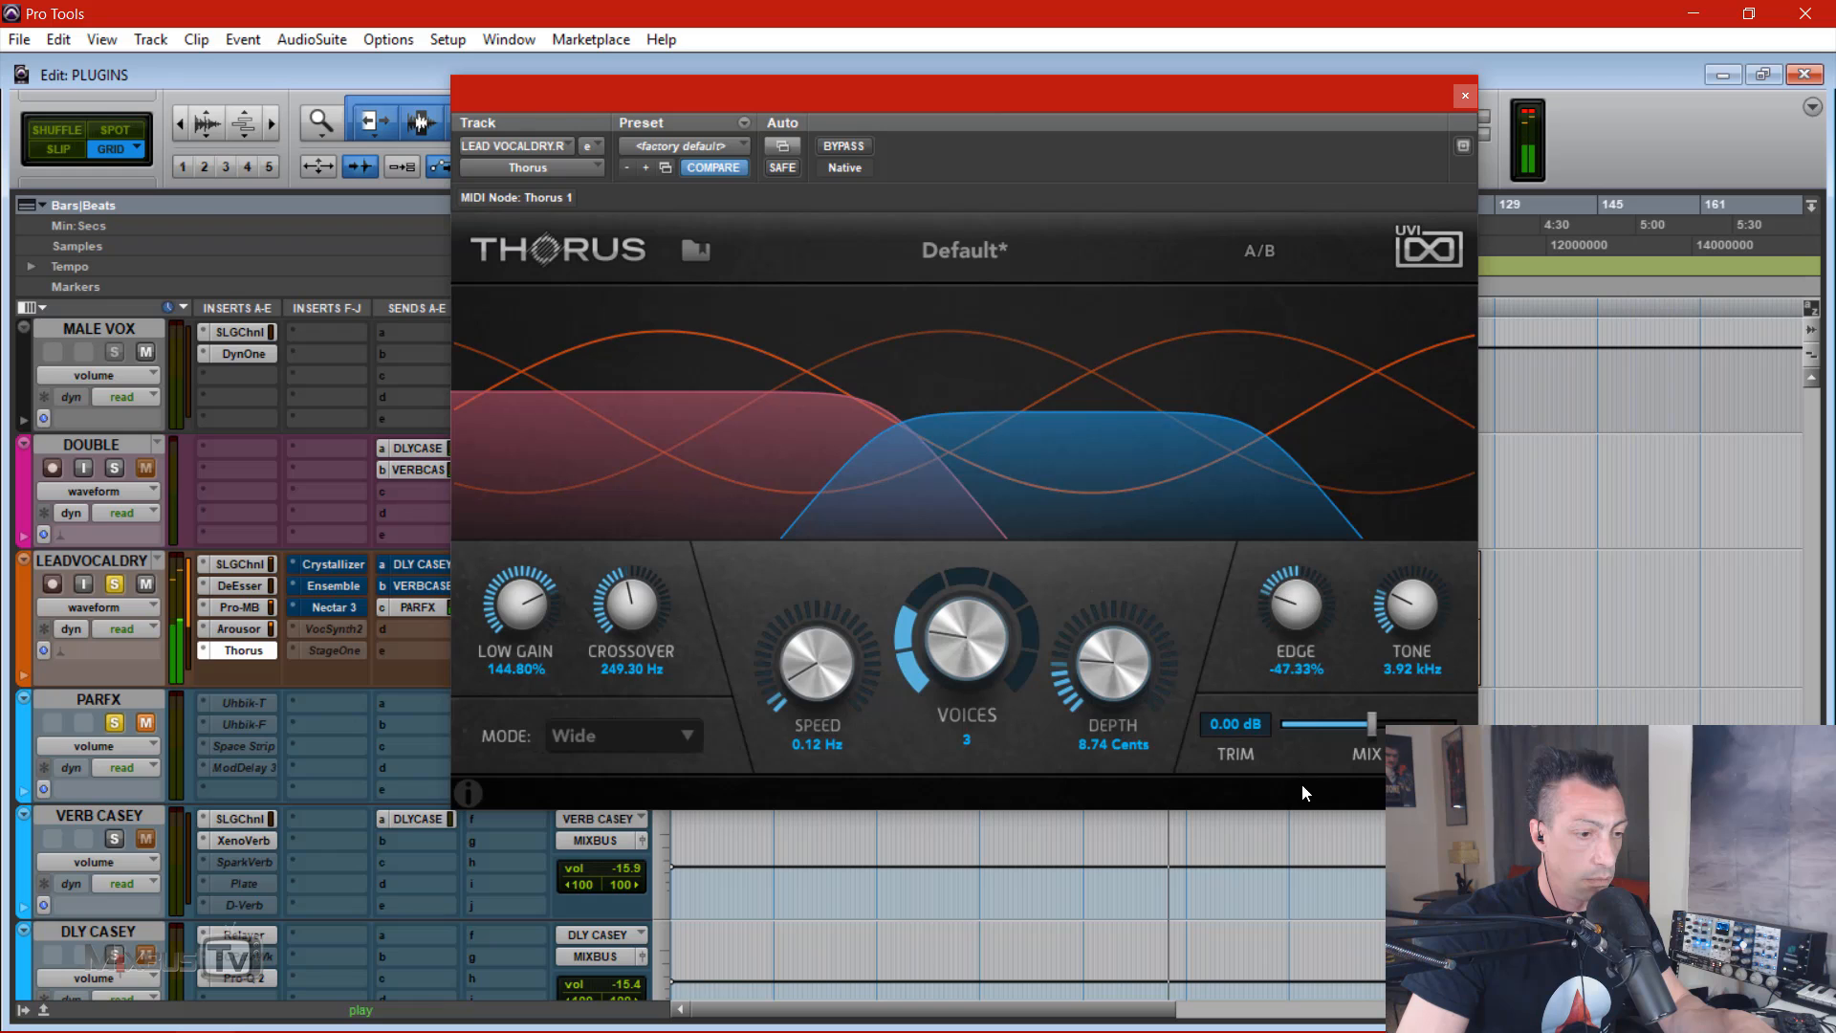
{"action": "left_click_drag", "start_coordinate": [1374, 724], "coordinate": [1366, 737]}
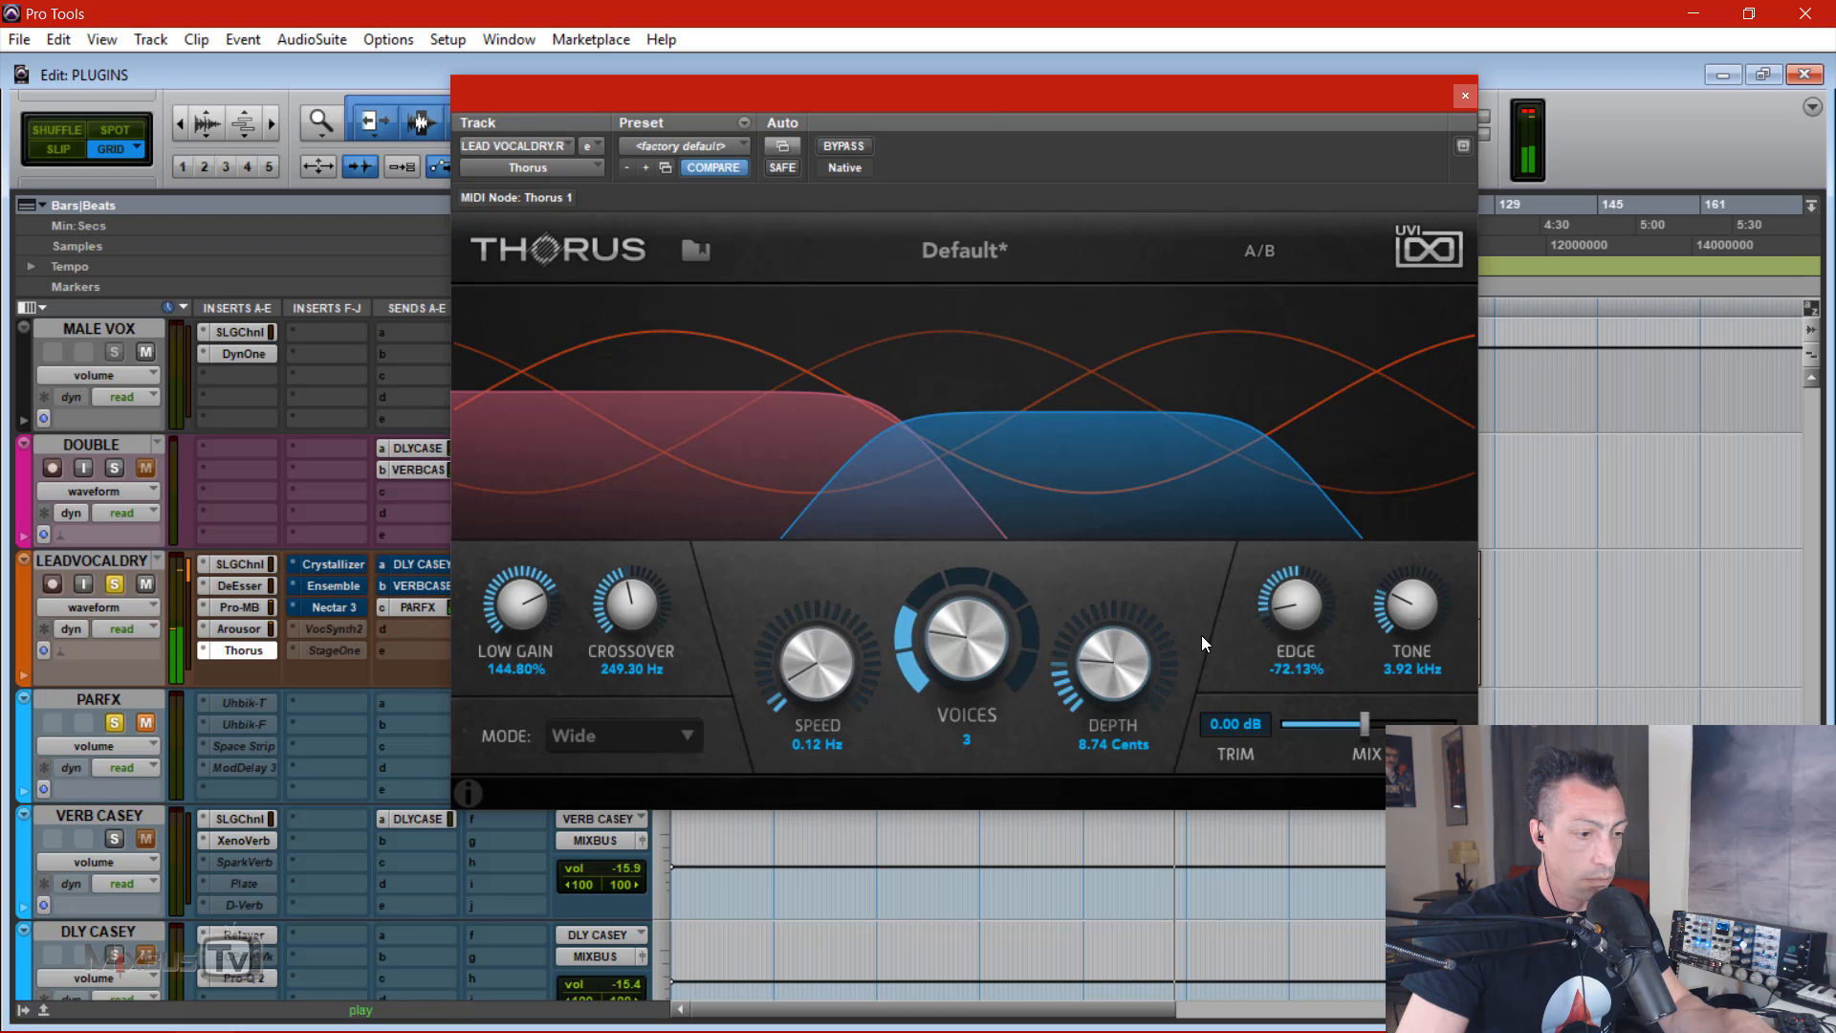
Step: Set the chorus voices to 4 and compare the vocal with Thorus bypassed and active
{"action": "left_click_drag", "start_coordinate": [998, 645], "coordinate": [984, 581]}
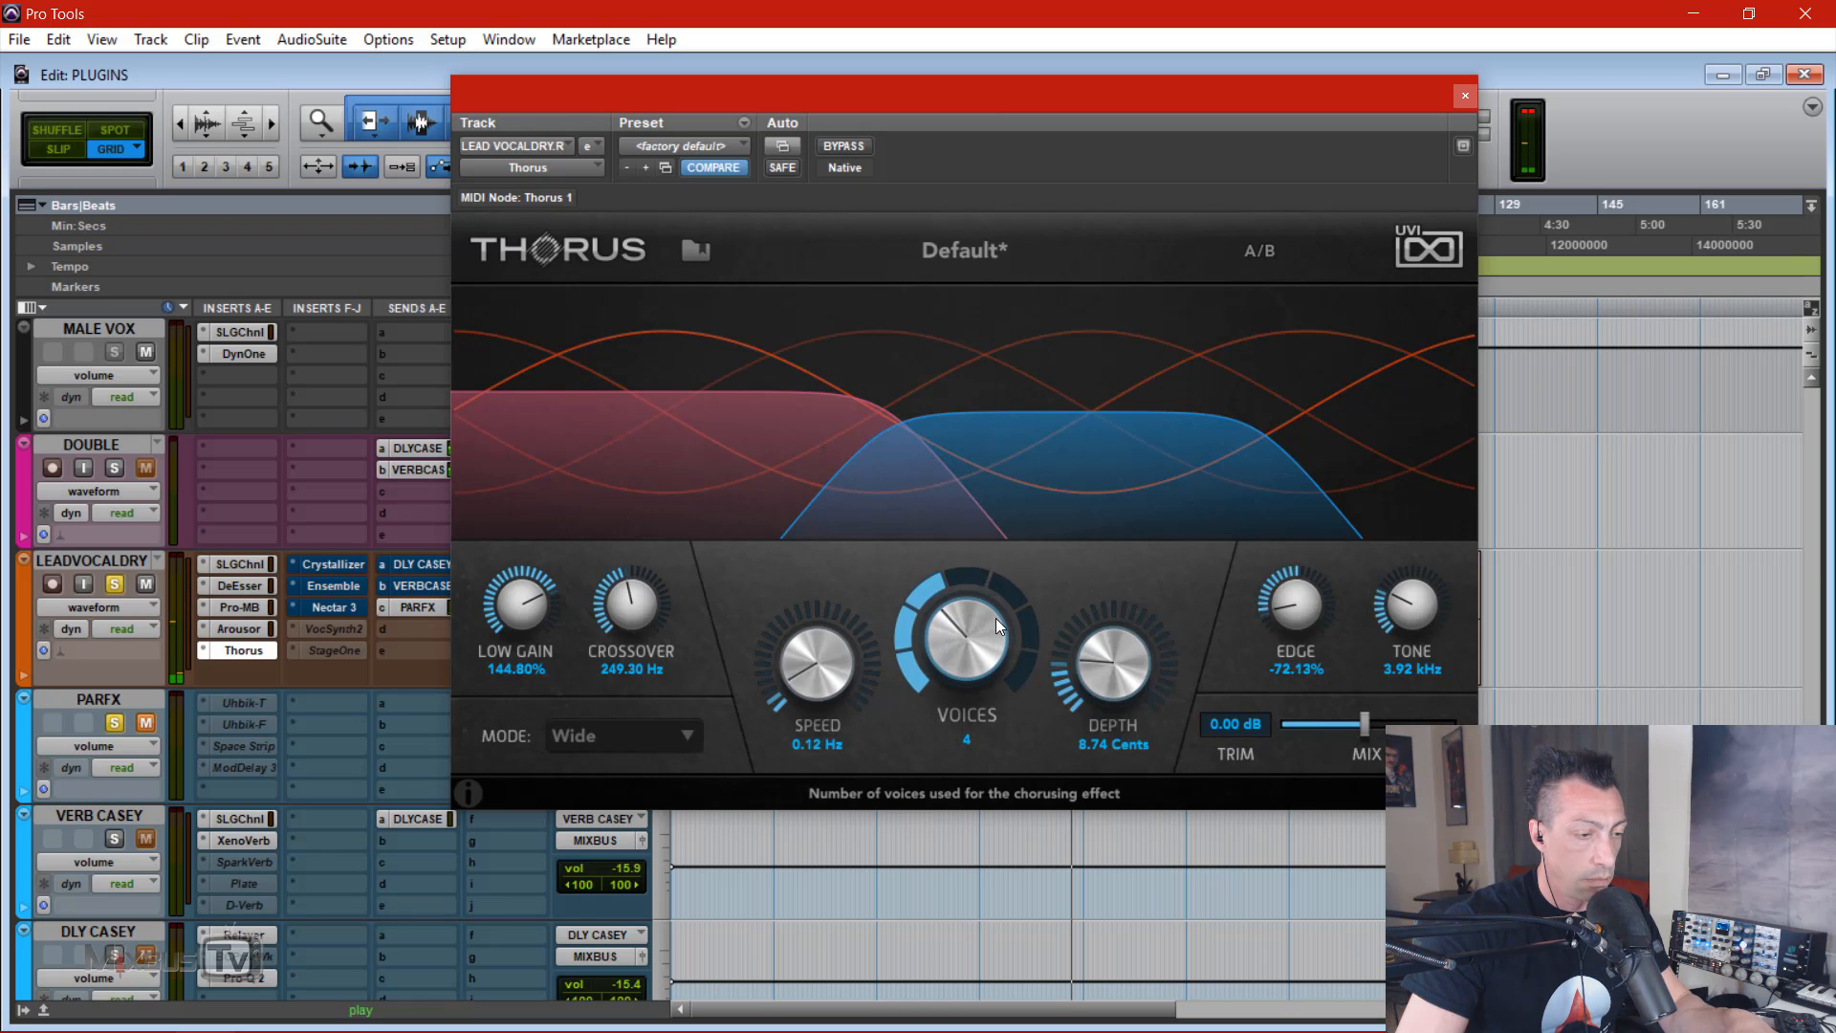
{"action": "left_click", "coordinate": [865, 149]}
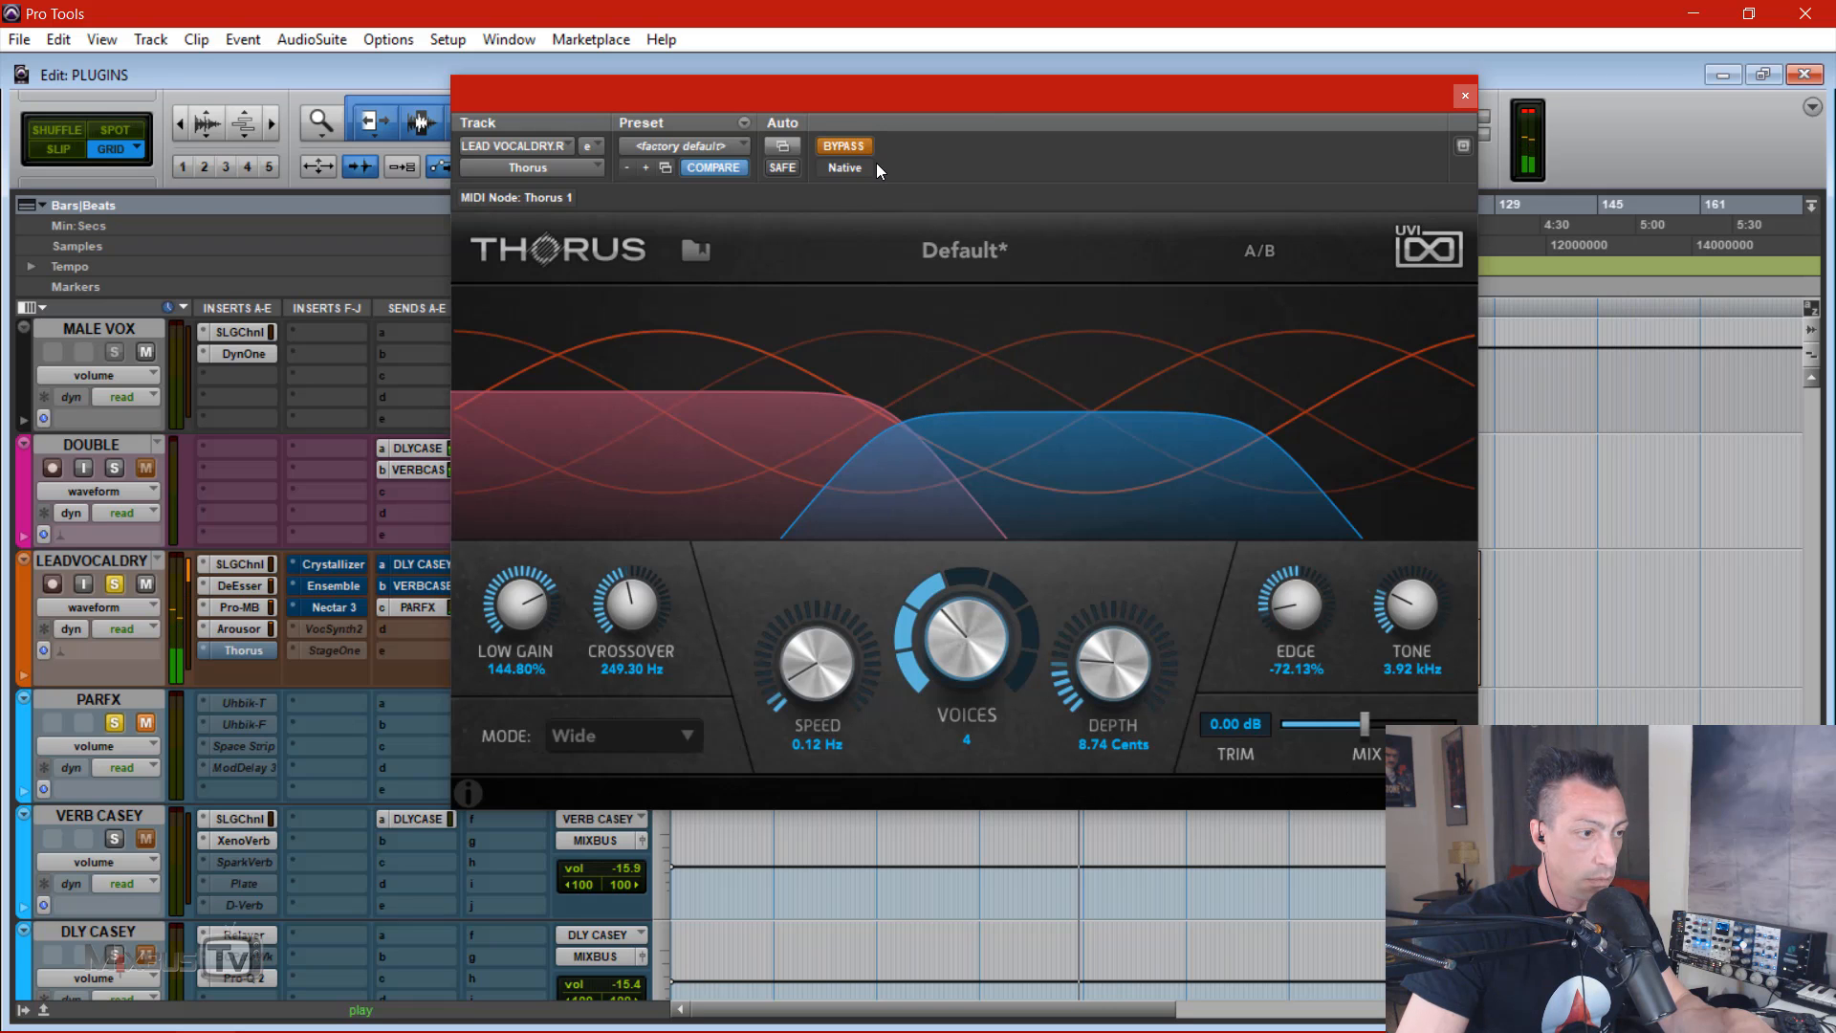
{"action": "left_click", "coordinate": [870, 147]}
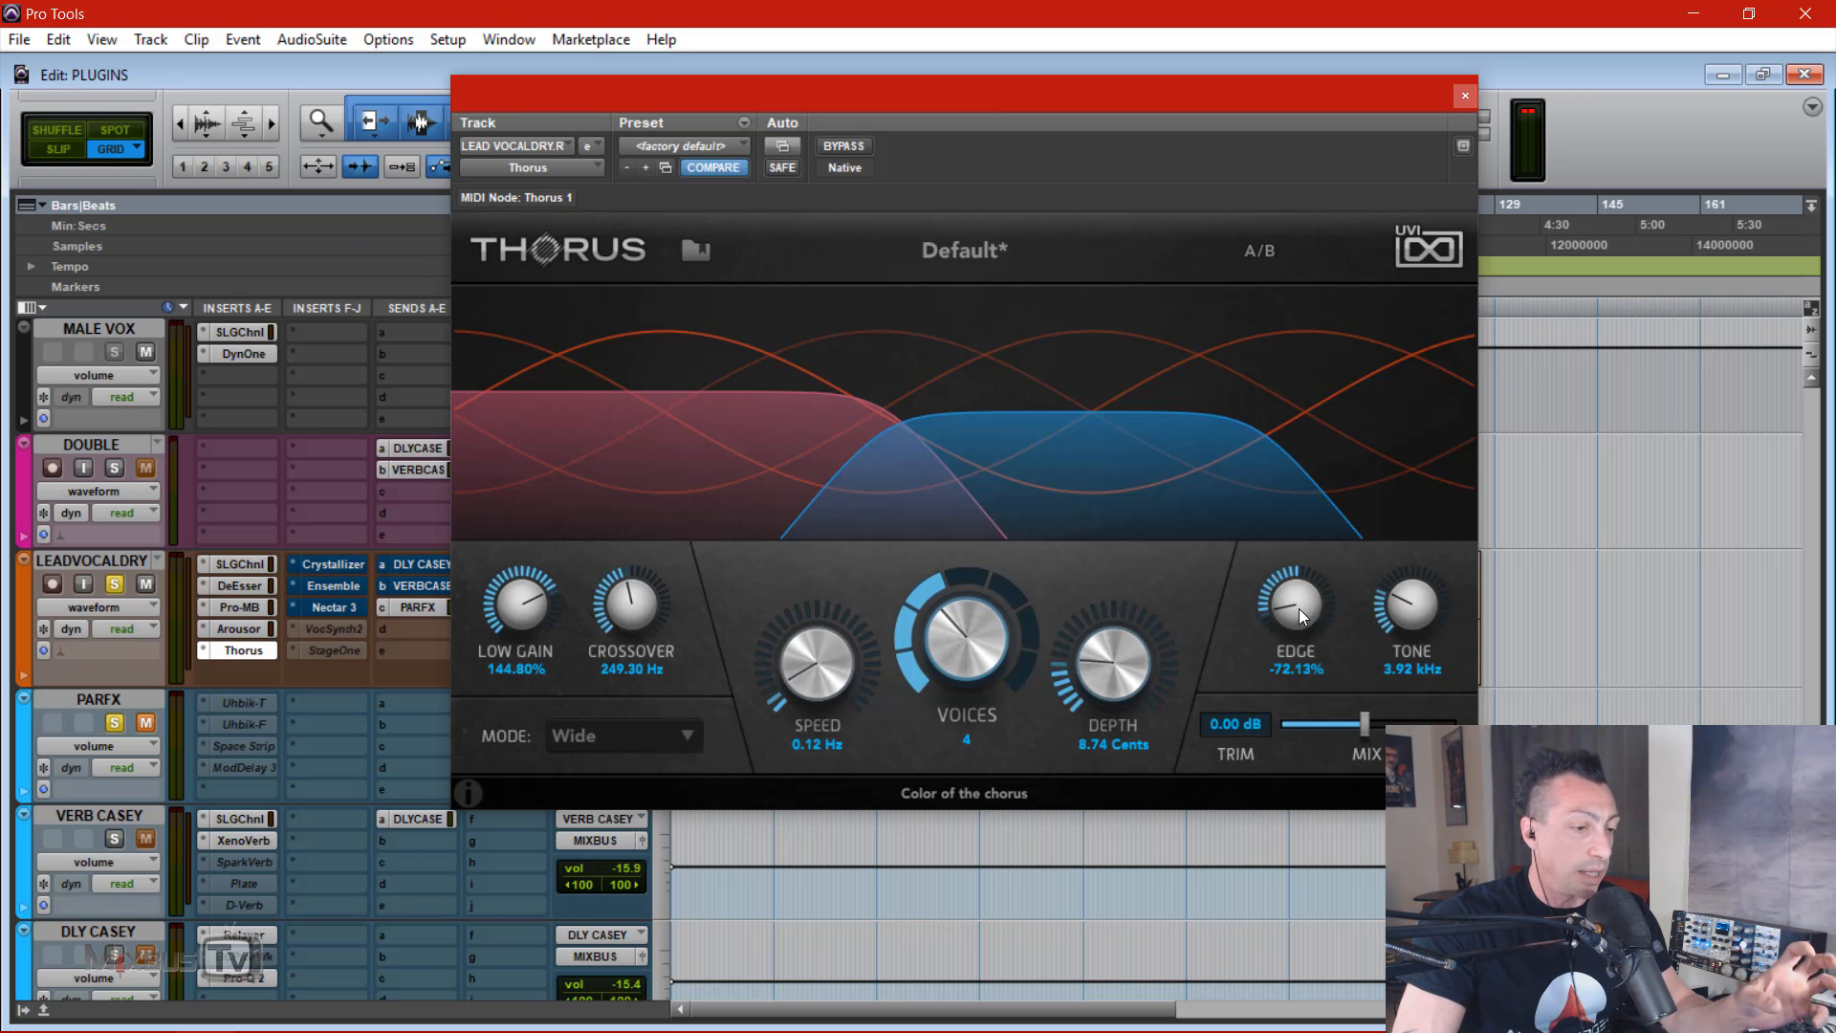
Step: Sweep the edge up to 57.47% and lower it to -40.93%
{"action": "left_click_drag", "start_coordinate": [1299, 608], "coordinate": [1312, 415]}
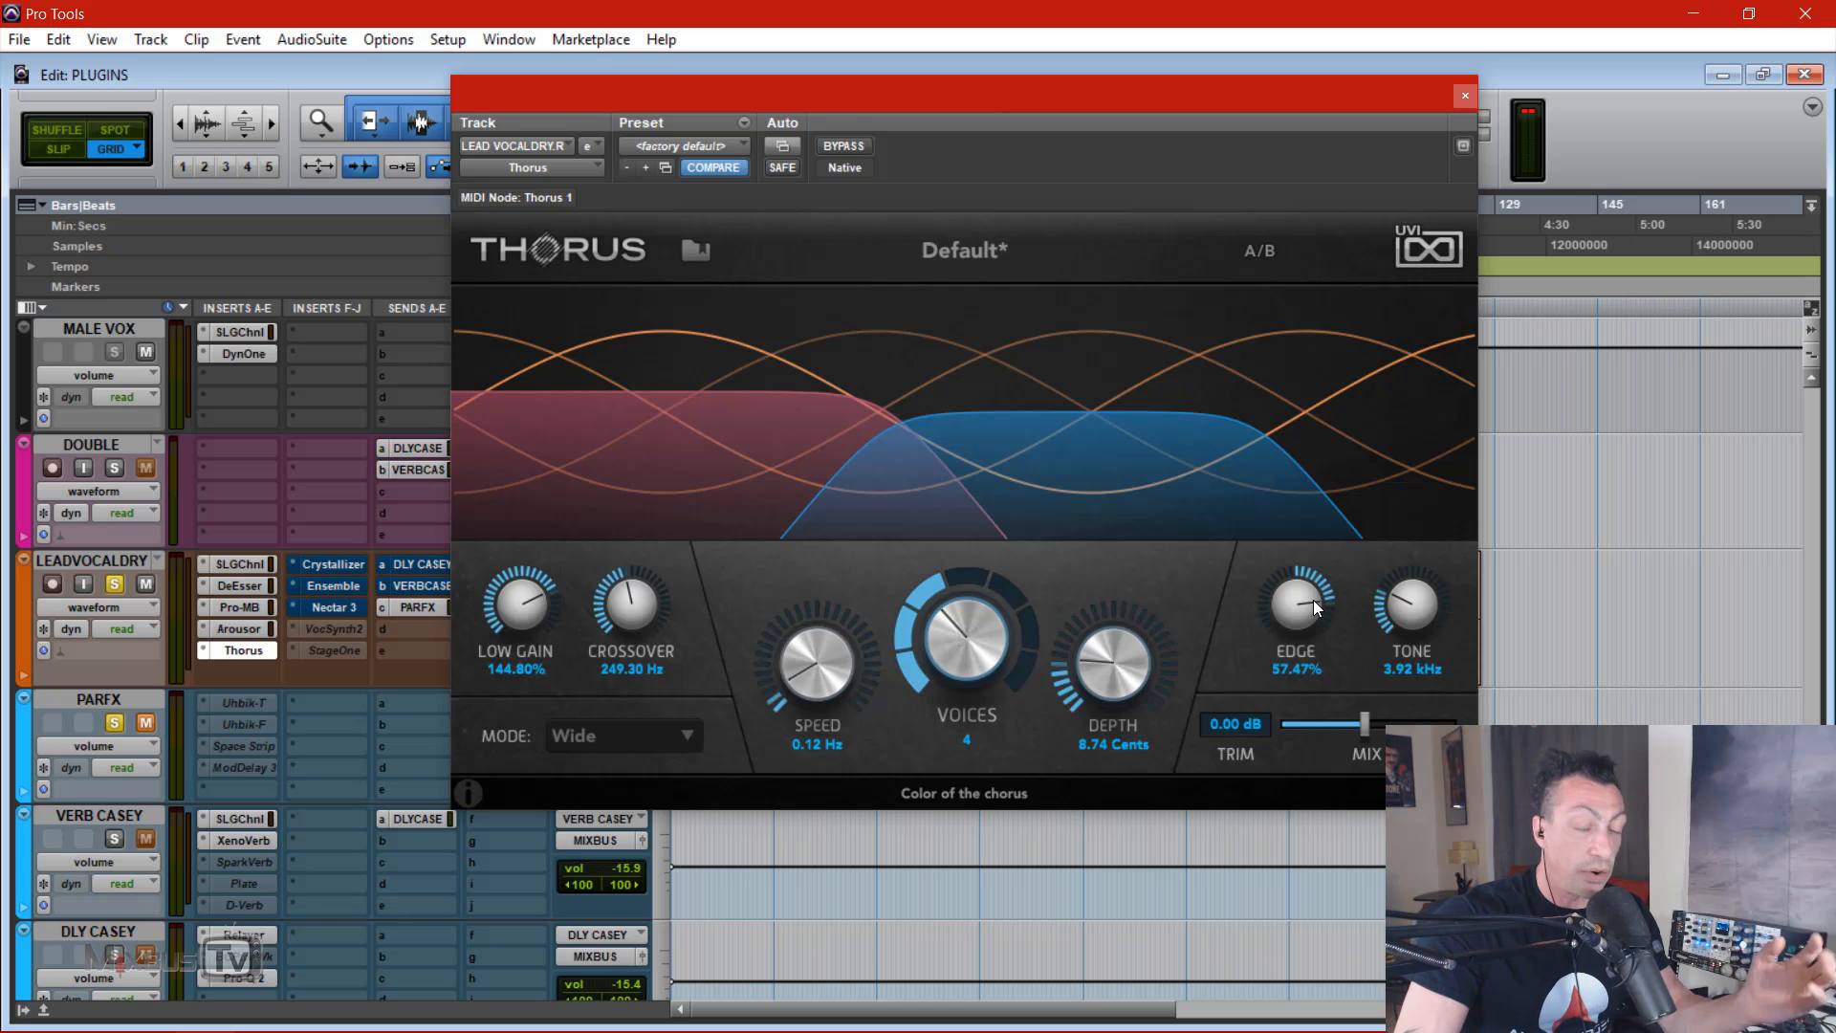
{"action": "left_click_drag", "start_coordinate": [1314, 607], "coordinate": [1298, 669]}
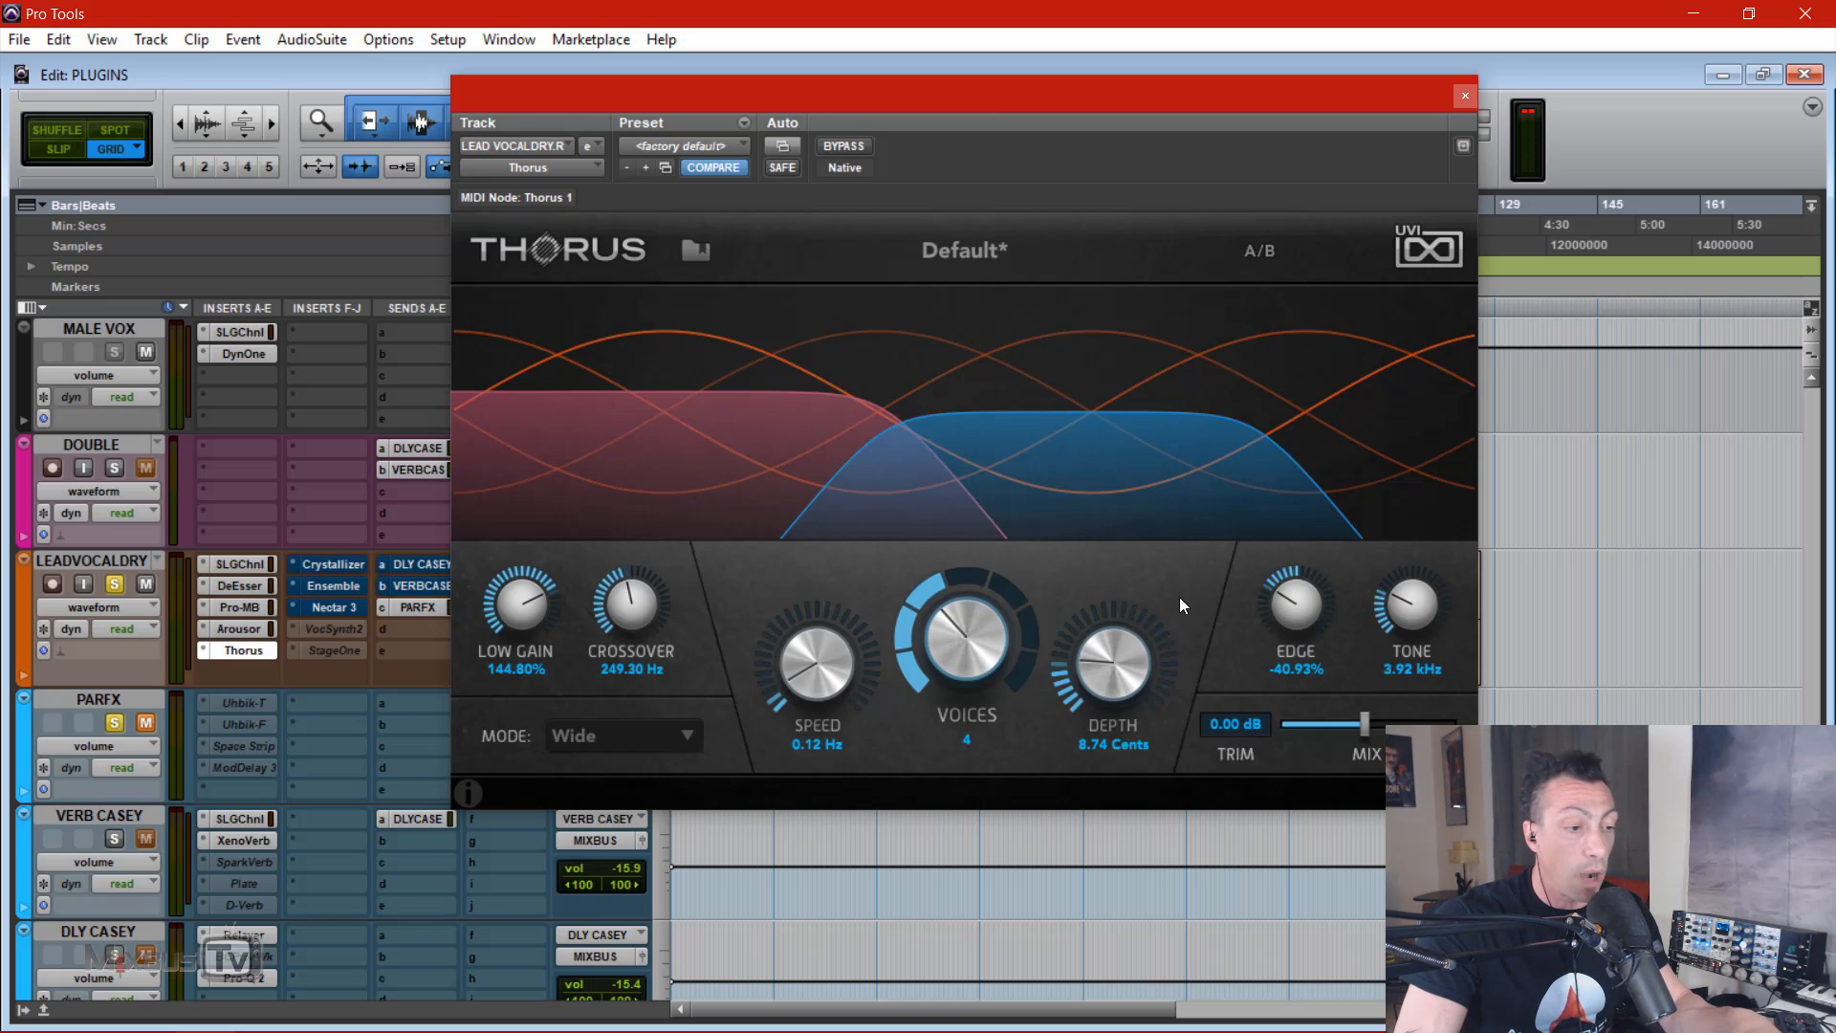
Step: Play the lead vocal, raise the mix to 64.58% and set the edge to 39.87%
{"action": "key", "text": "space"}
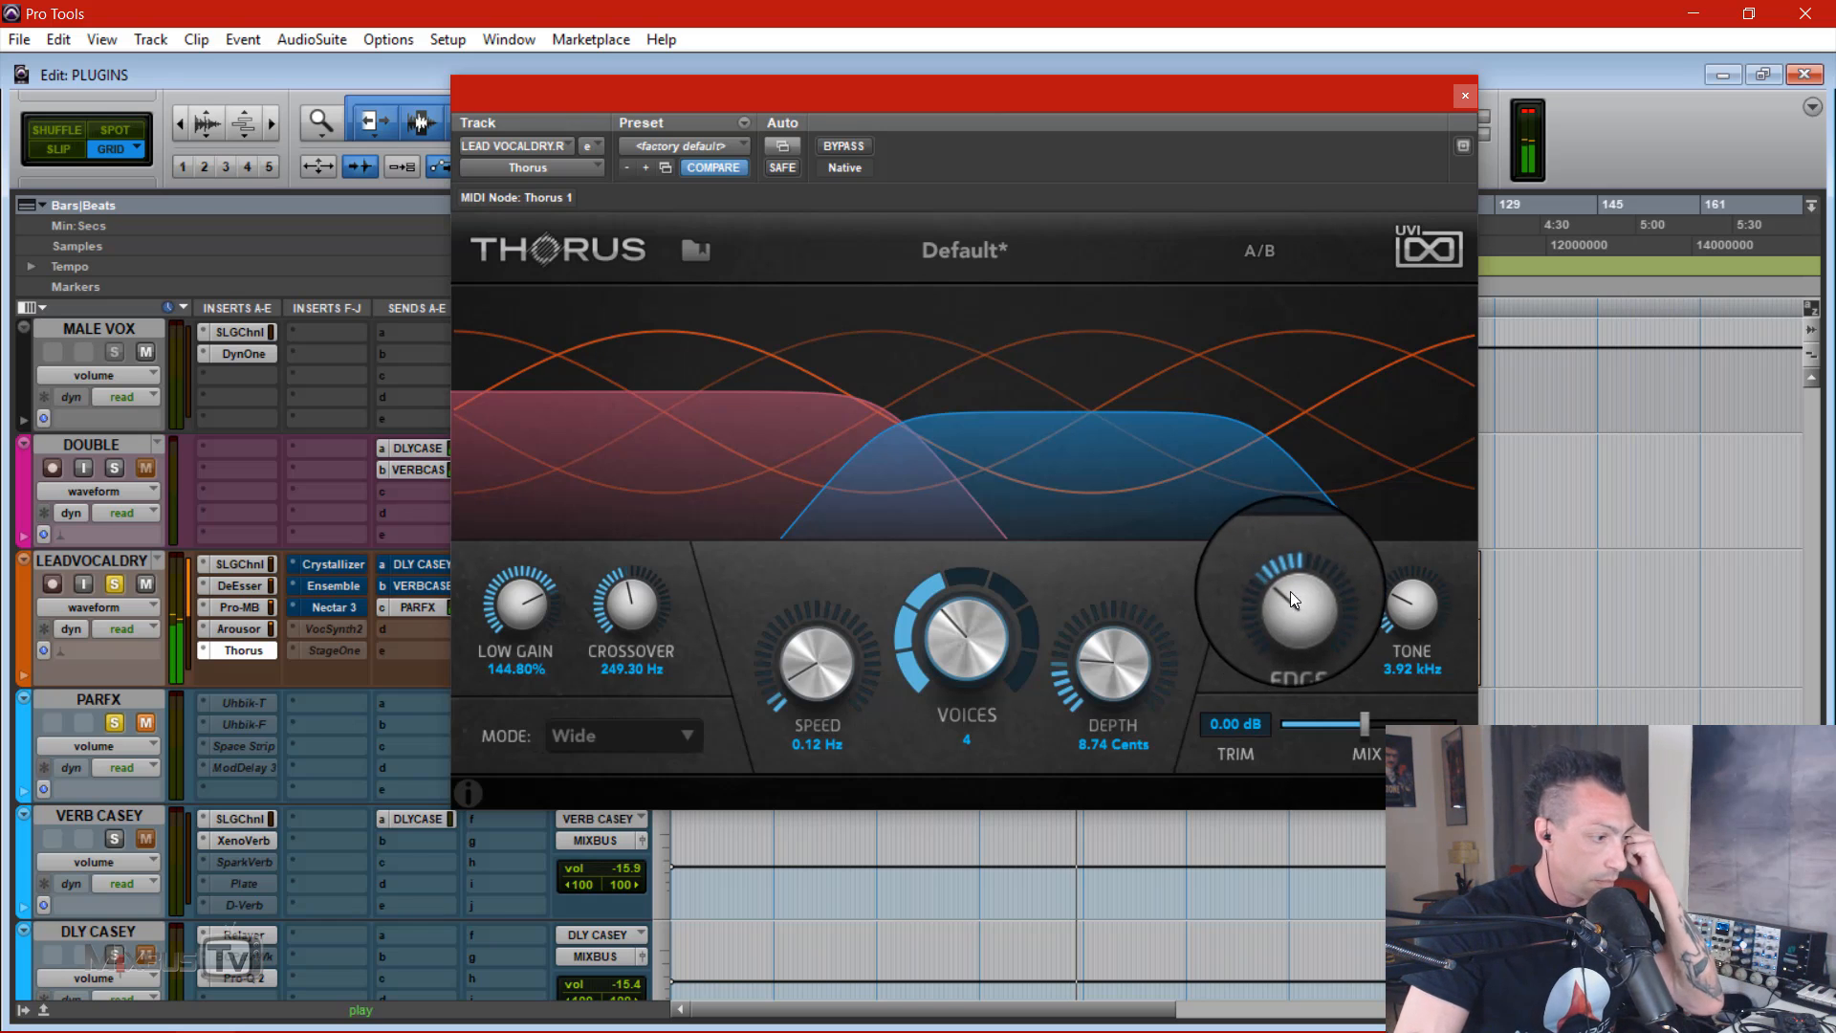
{"action": "left_click_drag", "start_coordinate": [1289, 591], "coordinate": [1295, 551]}
{"action": "left_click_drag", "start_coordinate": [1364, 722], "coordinate": [1395, 722]}
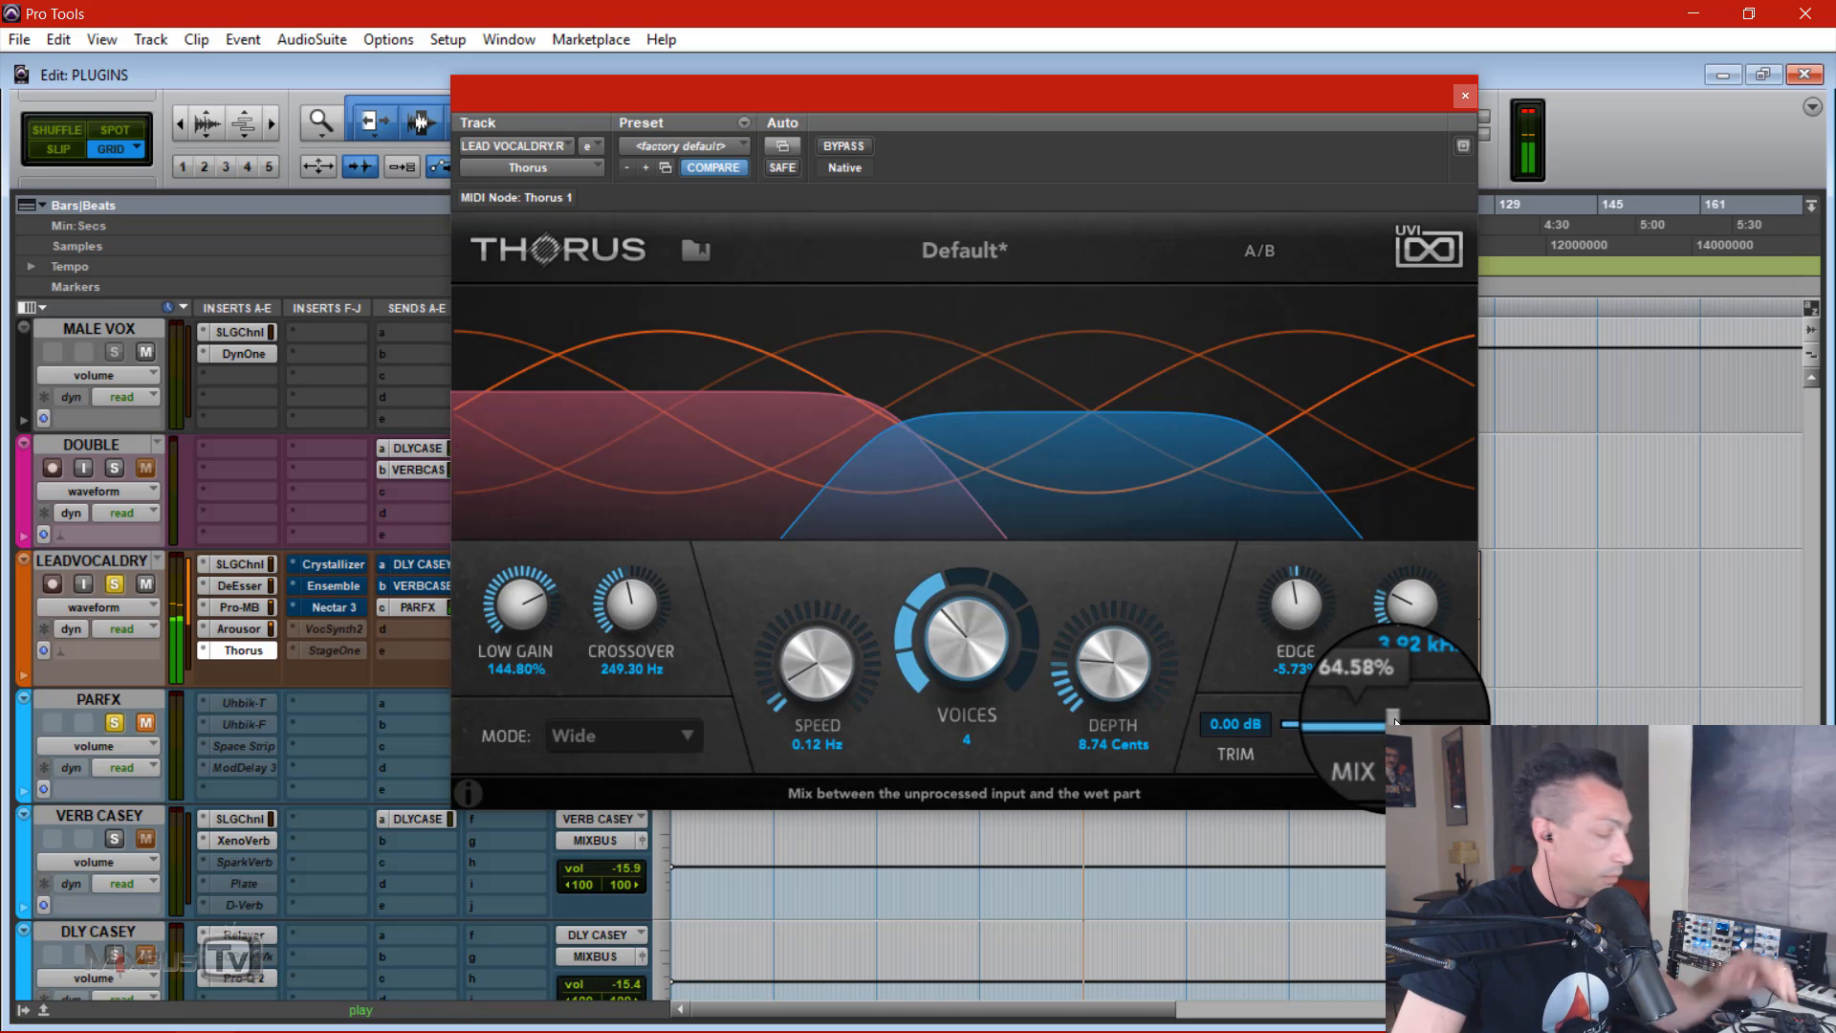
{"action": "left_click_drag", "start_coordinate": [1301, 604], "coordinate": [1301, 689]}
{"action": "left_click_drag", "start_coordinate": [1301, 689], "coordinate": [1322, 445]}
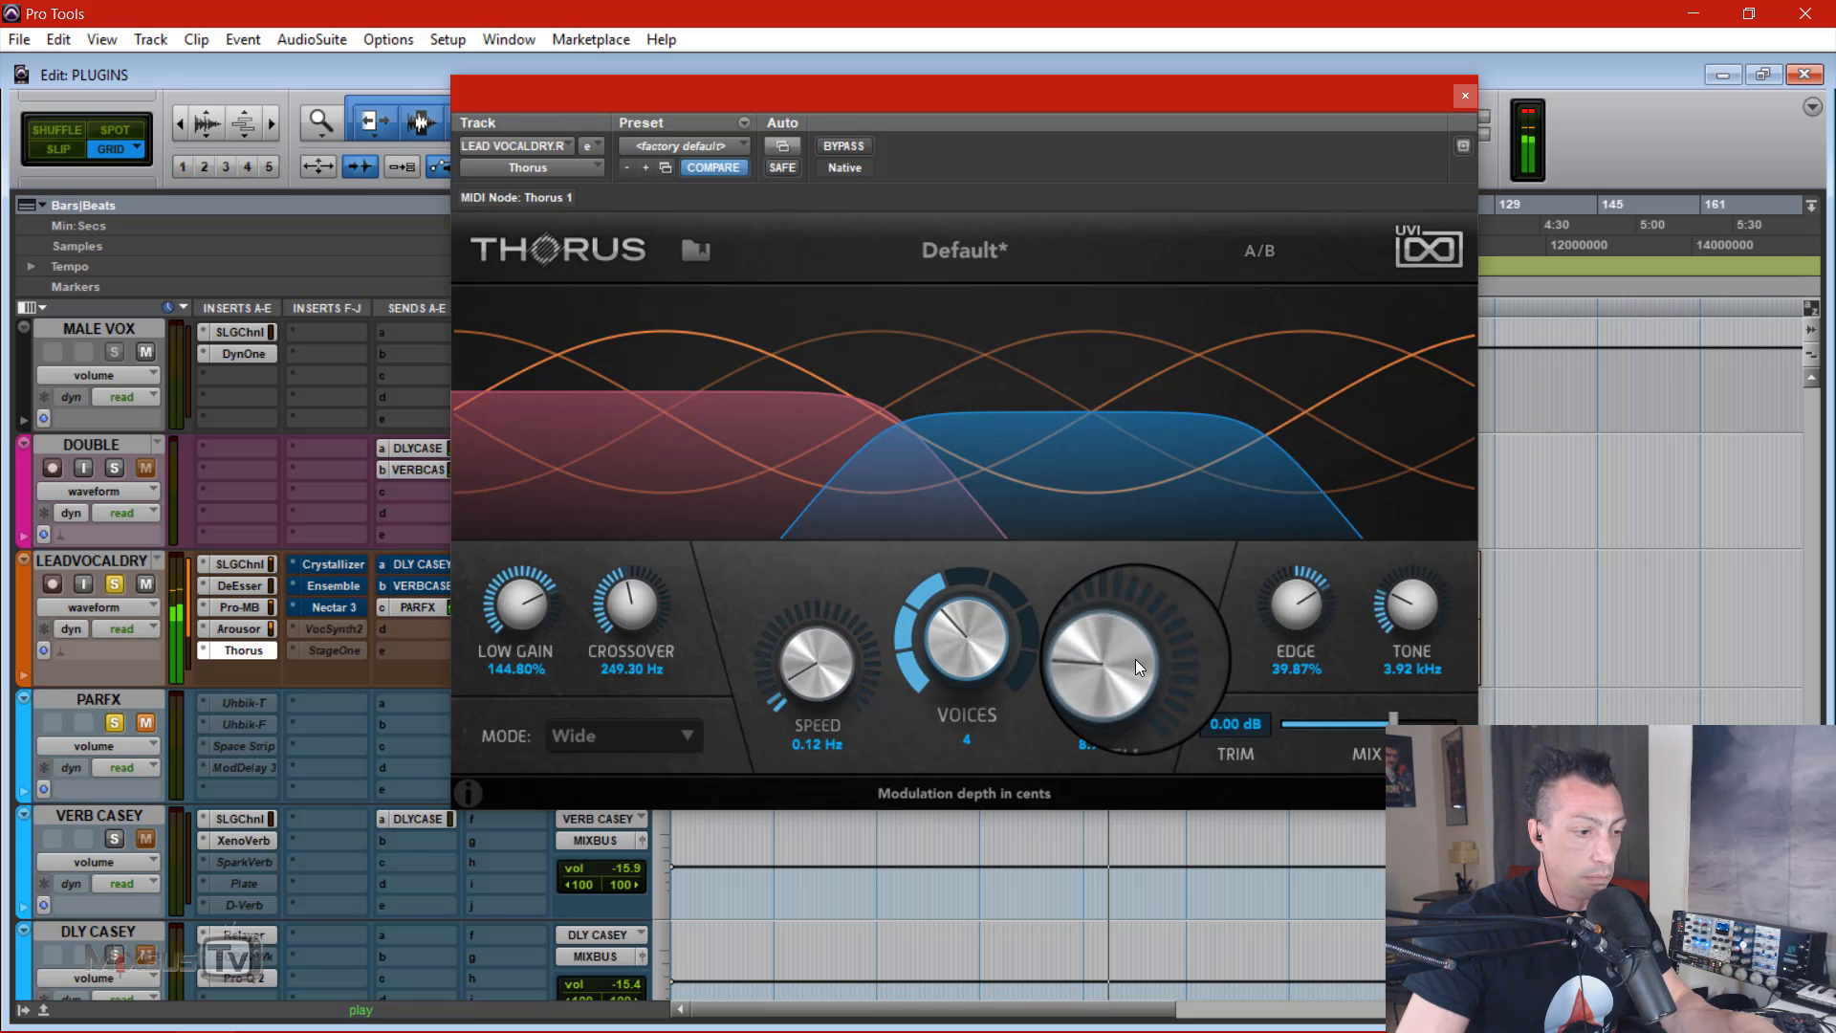
Step: Set the low gain to 0% and the crossover to 195.53 Hz
{"action": "left_click_drag", "start_coordinate": [589, 612], "coordinate": [631, 617]}
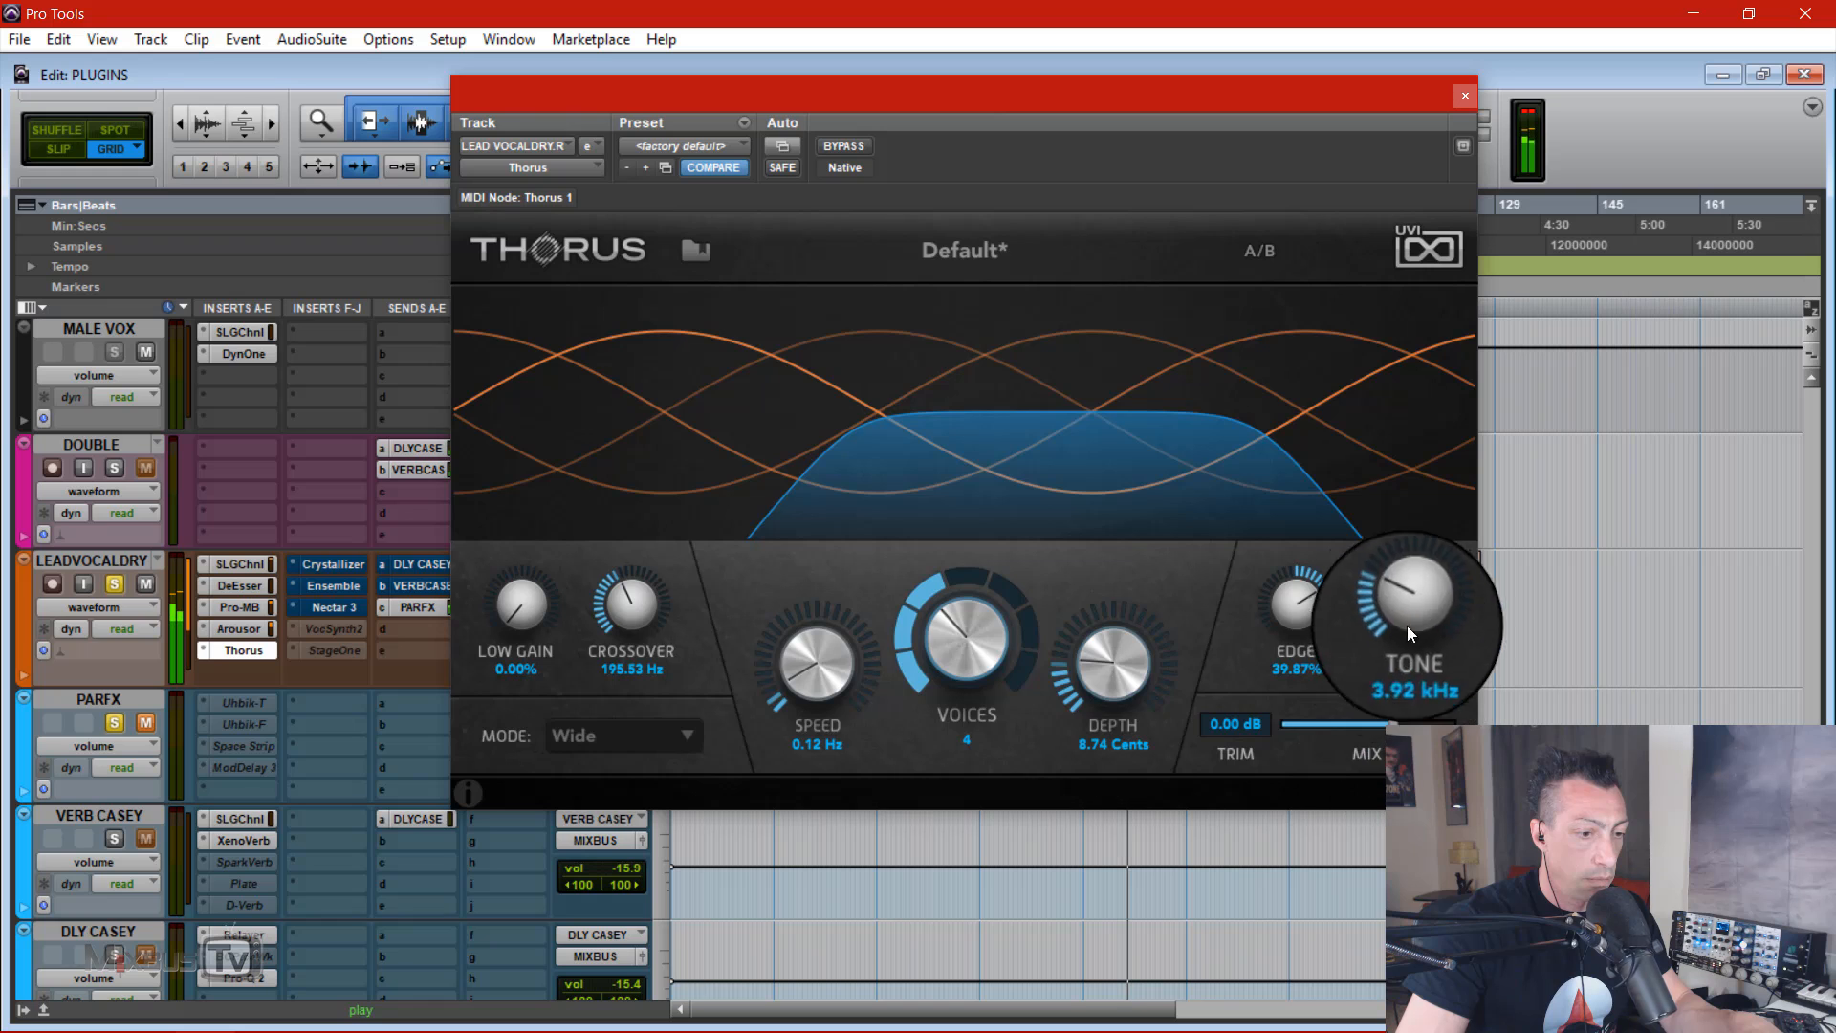
Step: Open the tone up to its maximum and lower the edge to -100%
{"action": "left_click_drag", "start_coordinate": [1410, 624], "coordinate": [1396, 451]}
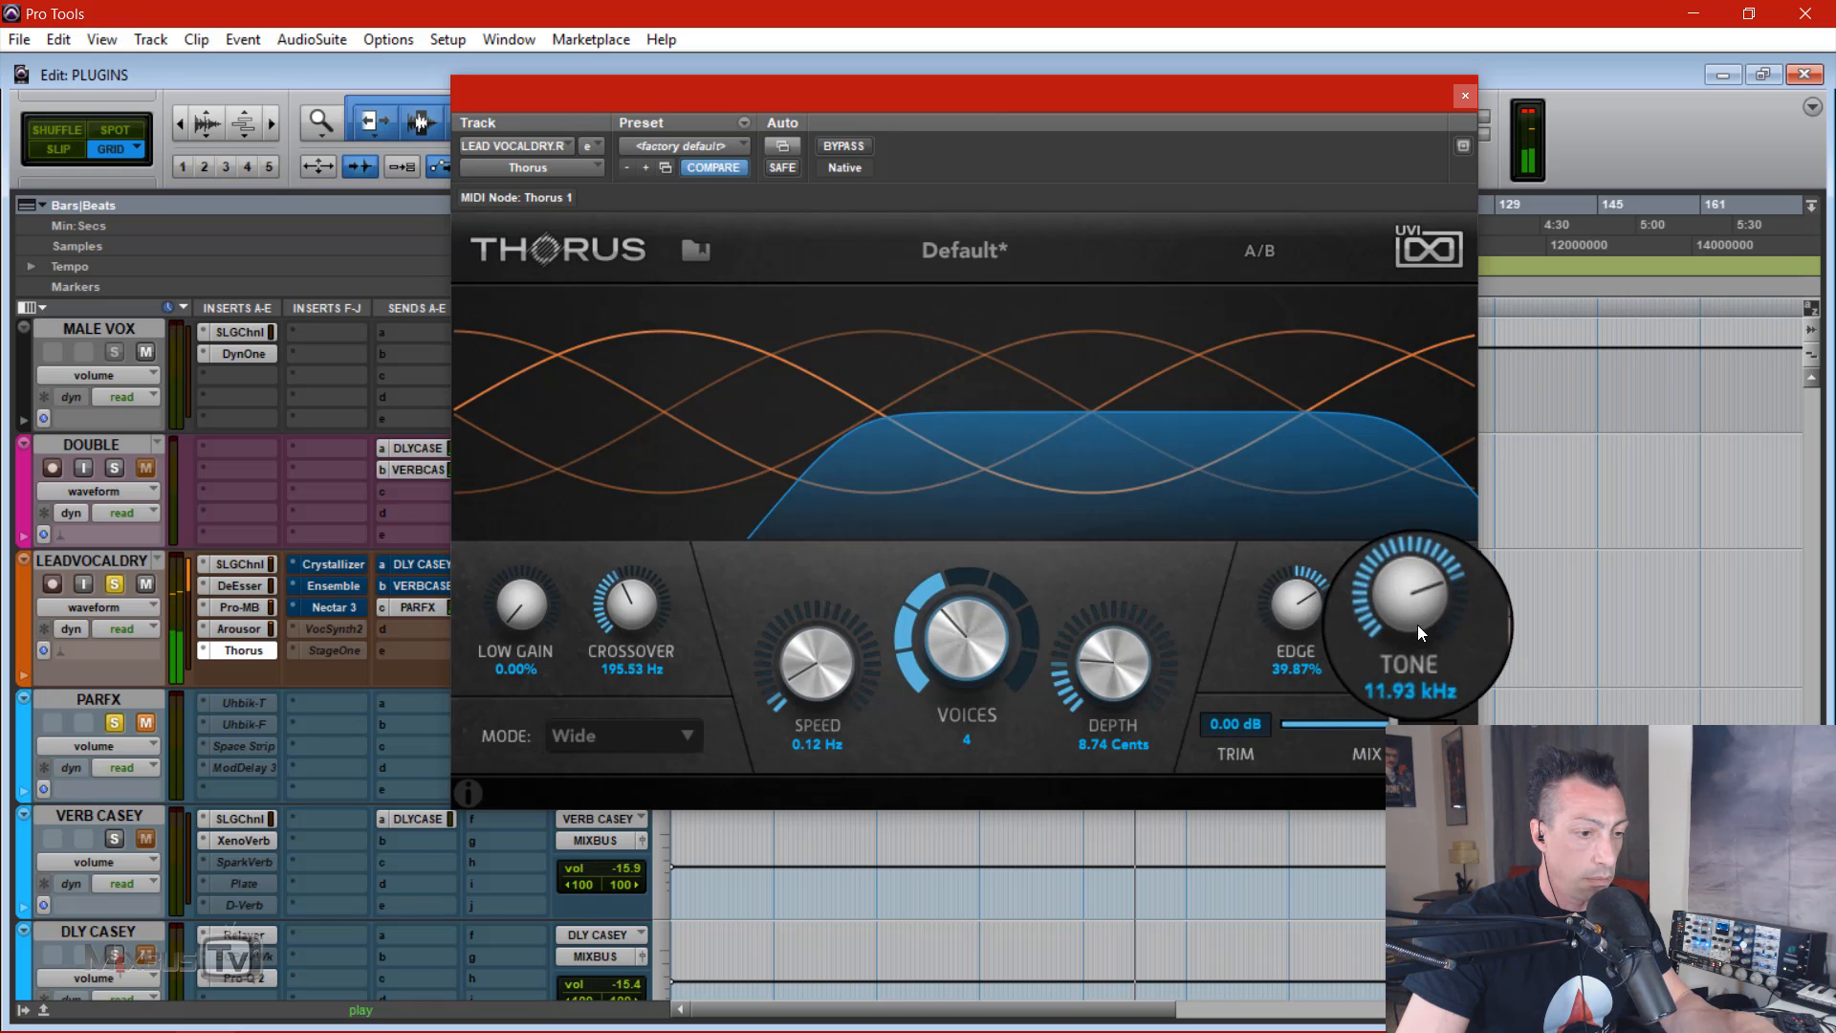
{"action": "left_click_drag", "start_coordinate": [1293, 654], "coordinate": [1299, 834]}
{"action": "left_click_drag", "start_coordinate": [1414, 585], "coordinate": [1401, 478]}
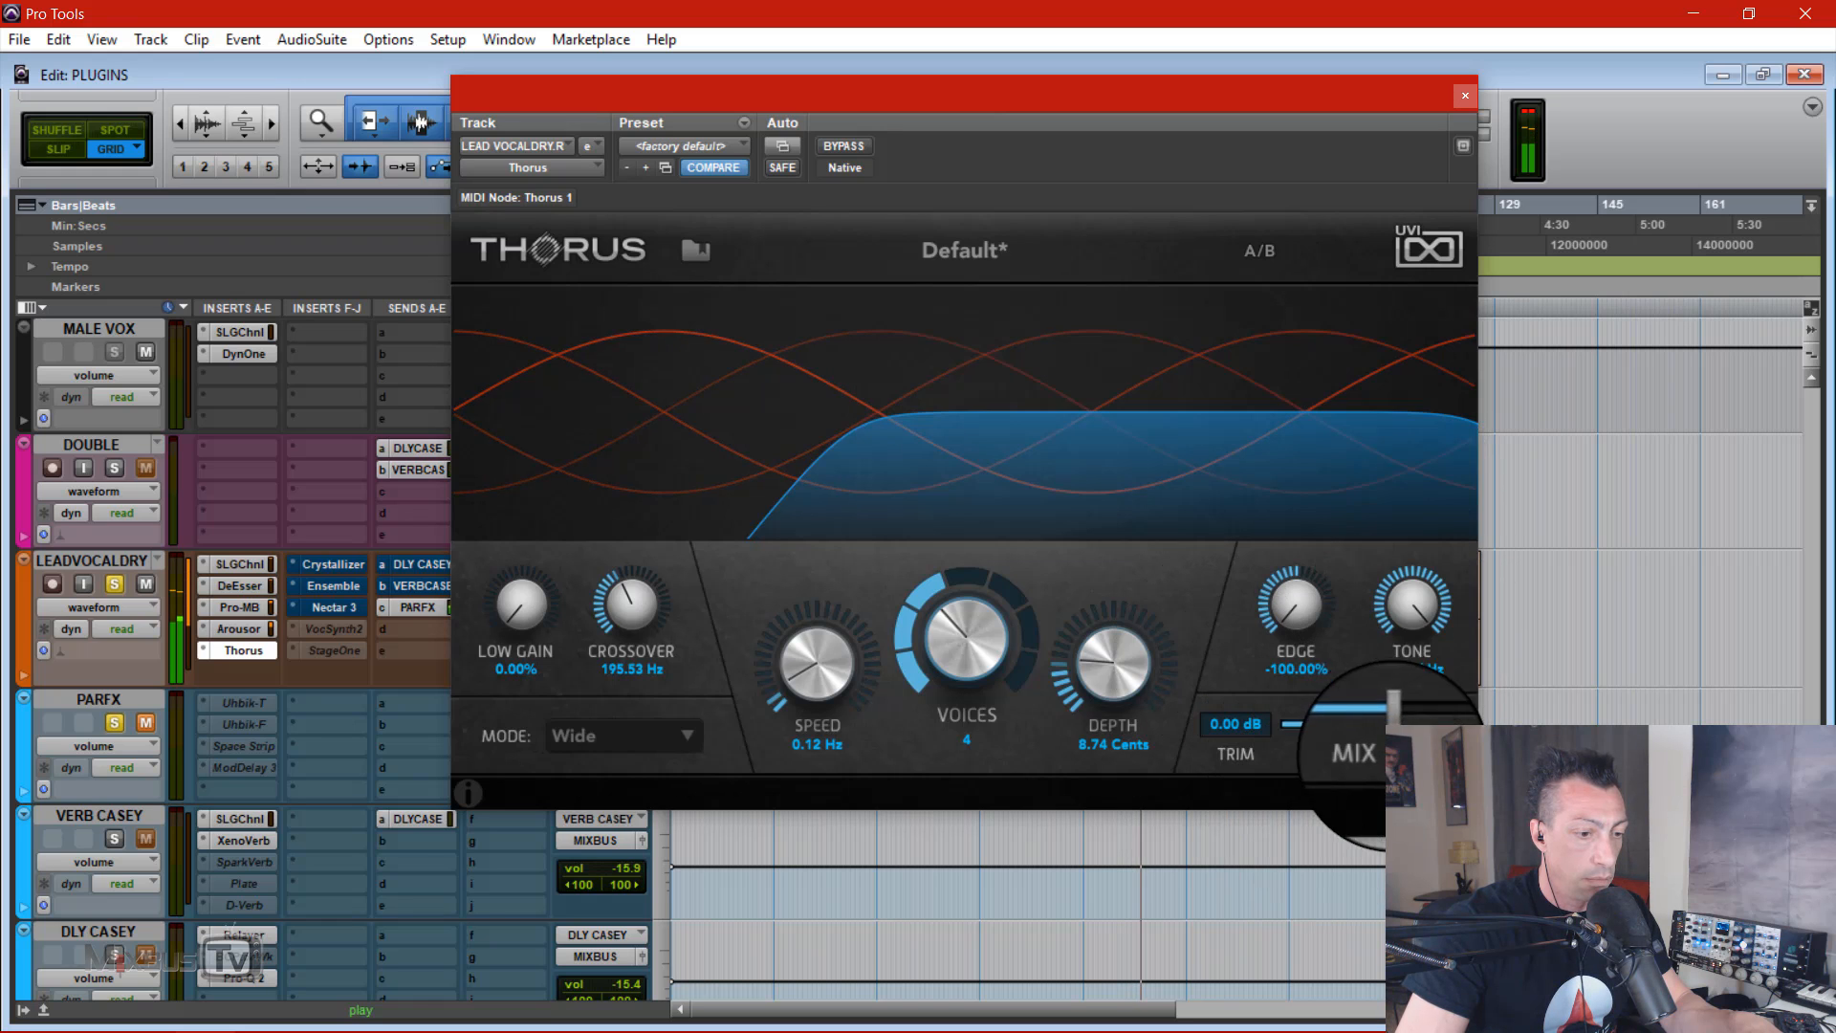
Step: Set the mix to 36.11%, the voices to 6, the depth to 14.20 cents and the tone to 9.84 kHz
{"action": "left_click_drag", "start_coordinate": [1394, 720], "coordinate": [1433, 720]}
{"action": "left_click_drag", "start_coordinate": [960, 637], "coordinate": [974, 562]}
{"action": "left_click_drag", "start_coordinate": [1107, 660], "coordinate": [1079, 614]}
{"action": "left_click_drag", "start_coordinate": [1396, 601], "coordinate": [1344, 748]}
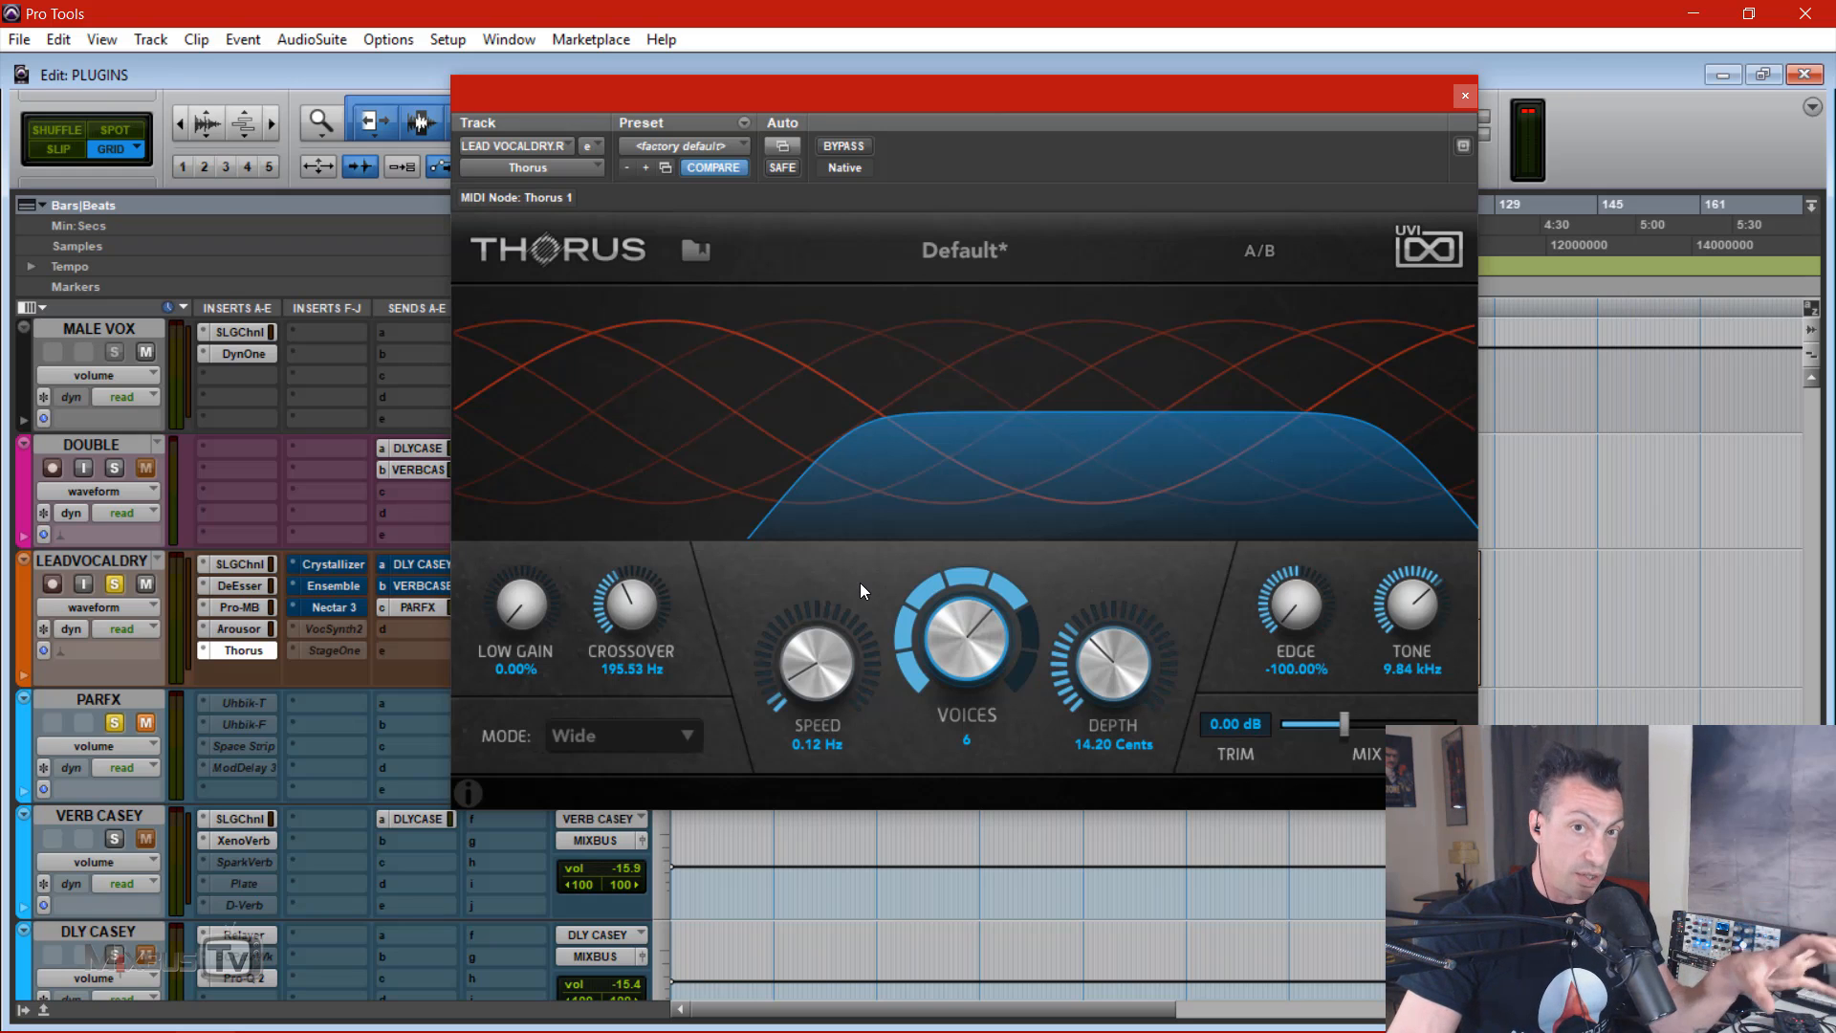
Step: Play the lead vocal, raise the mix slightly and set the depth to 20.44 cents and the edge to -72%
{"action": "key", "text": "space"}
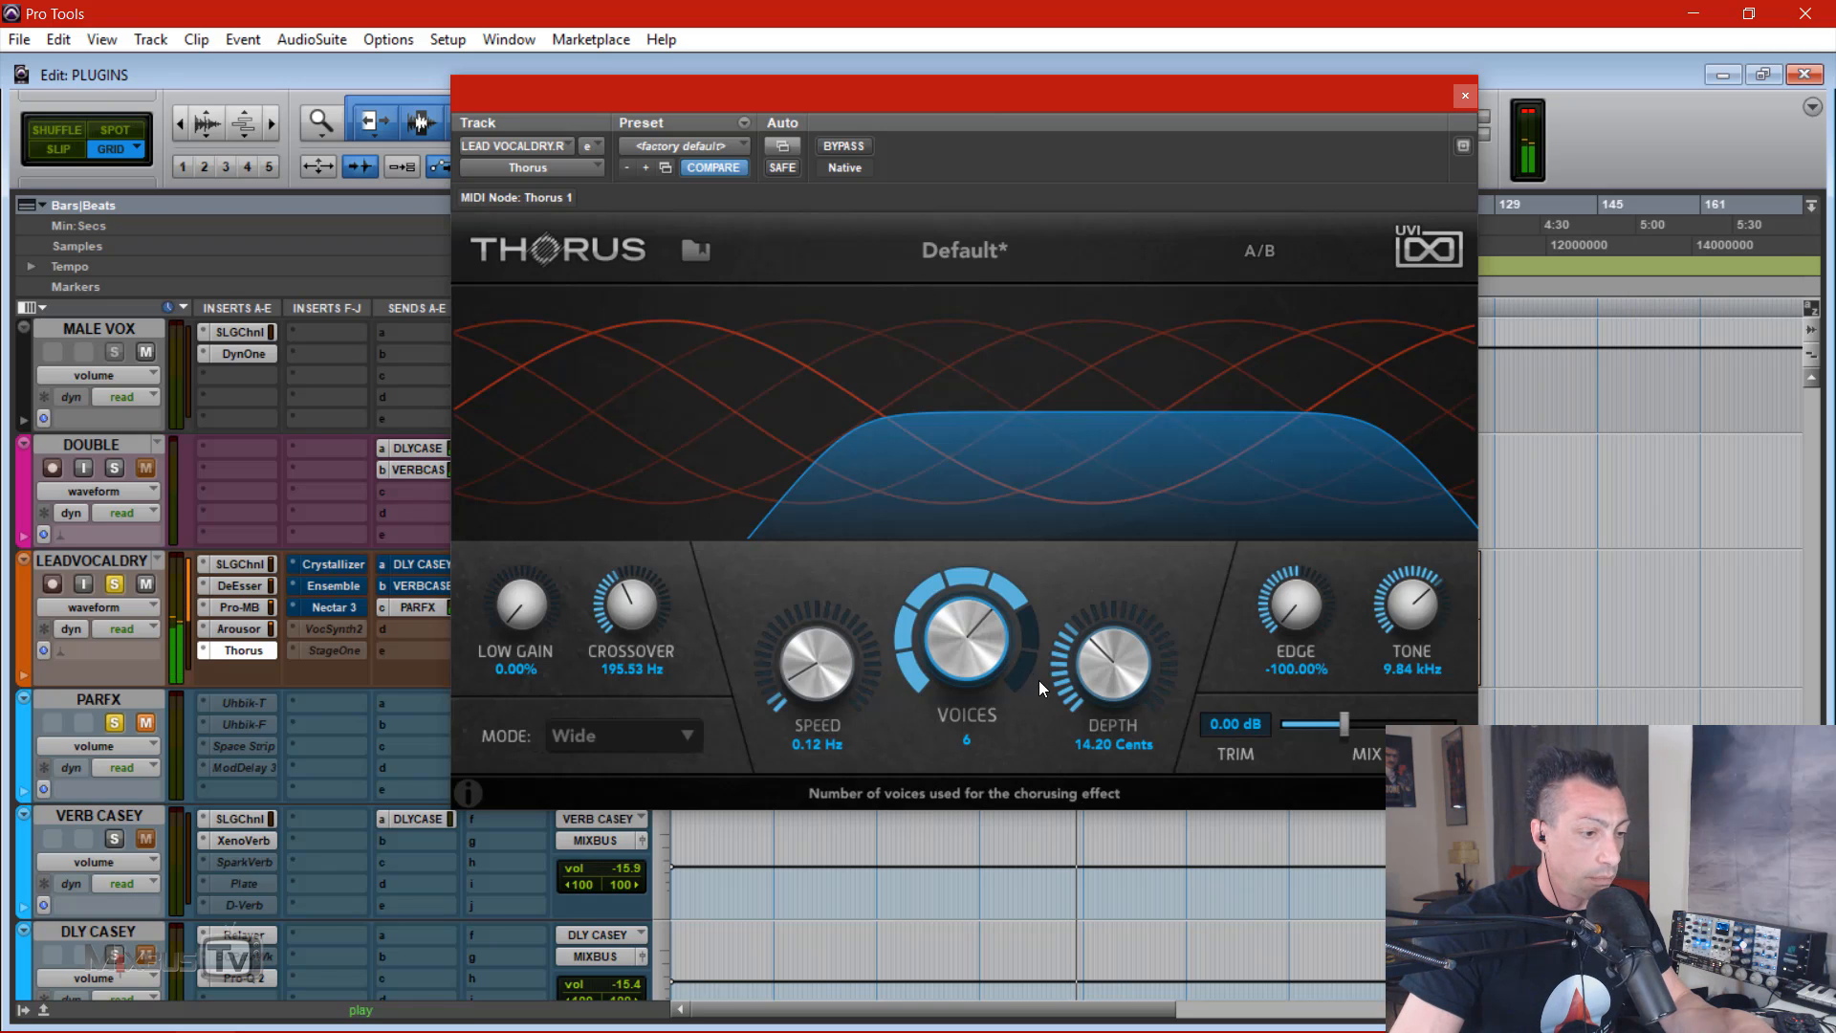
{"action": "mouse_move", "coordinate": [1108, 654]}
{"action": "left_mouse_down"}
{"action": "mouse_move", "coordinate": [1097, 497]}
{"action": "mouse_move", "coordinate": [1093, 633]}
{"action": "mouse_move", "coordinate": [1110, 646]}
{"action": "left_mouse_up"}
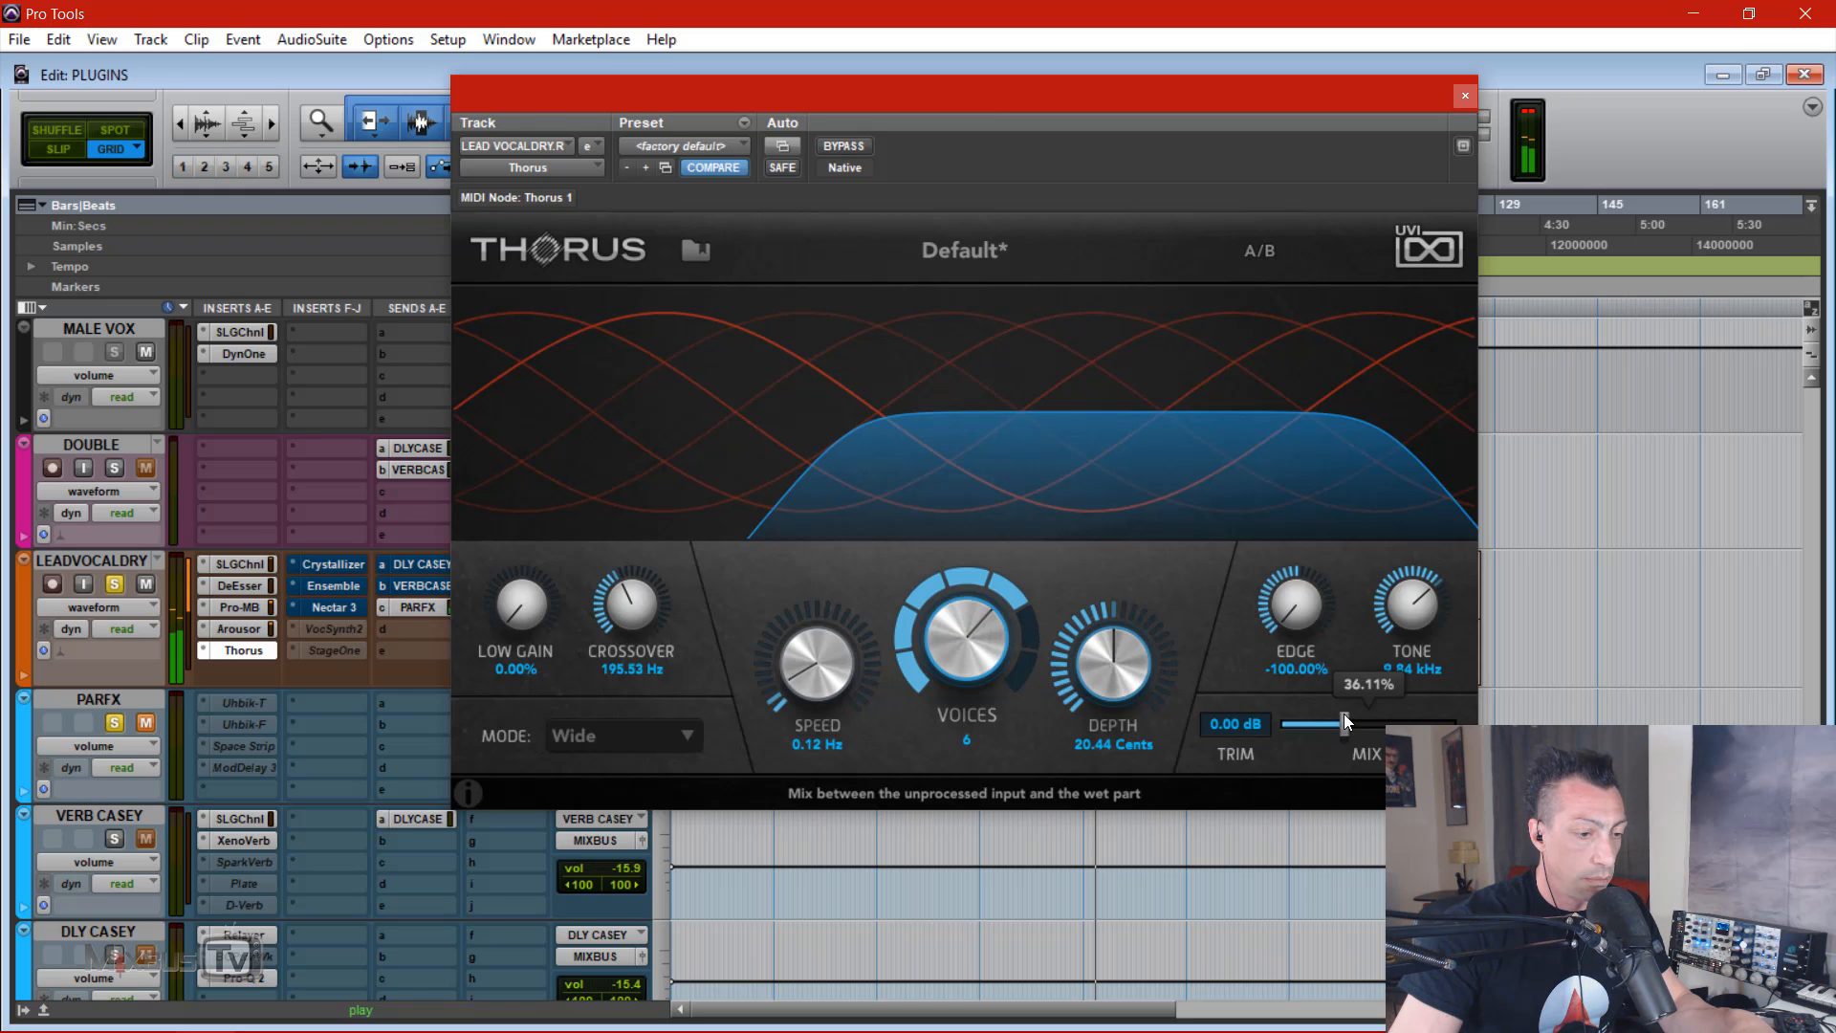
{"action": "left_click_drag", "start_coordinate": [1345, 722], "coordinate": [1360, 723]}
{"action": "left_click_drag", "start_coordinate": [1289, 619], "coordinate": [1283, 572]}
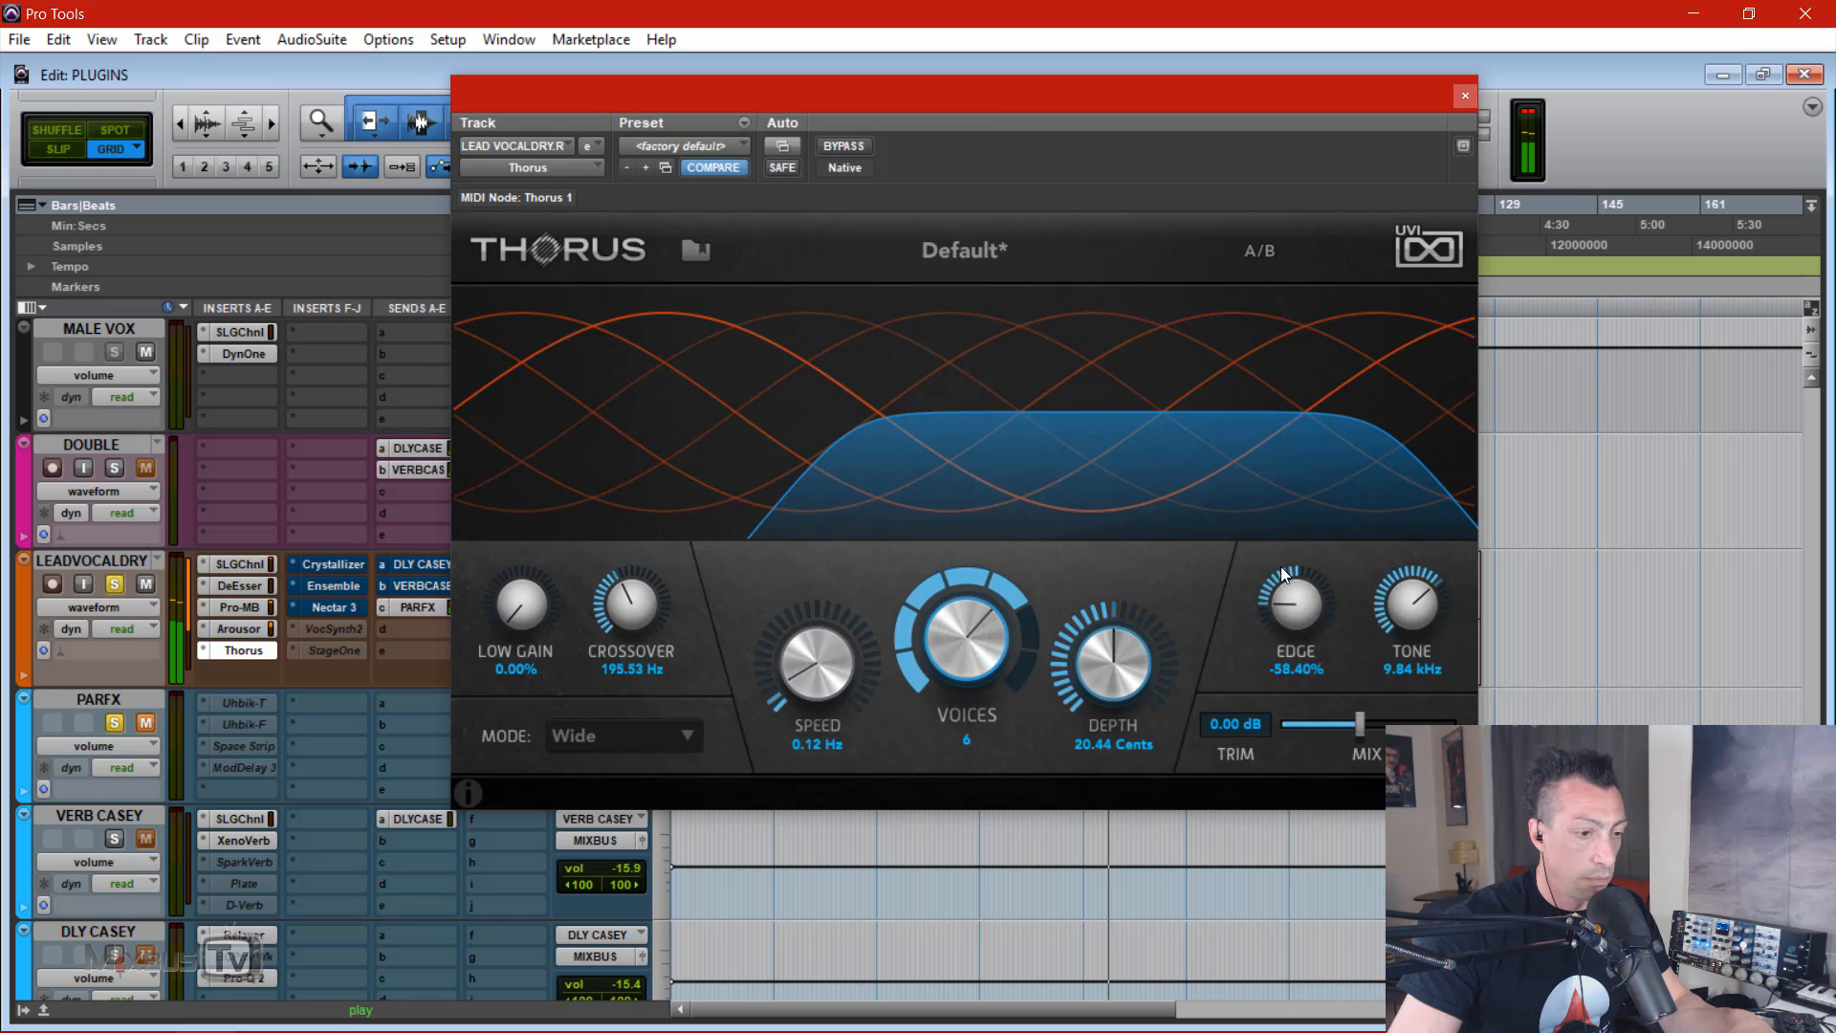
Step: Set the low gain to 200%, the crossover to 290.98 Hz and the chorus voices to 8
{"action": "left_click_drag", "start_coordinate": [518, 603], "coordinate": [542, 314]}
{"action": "left_click_drag", "start_coordinate": [639, 600], "coordinate": [640, 588]}
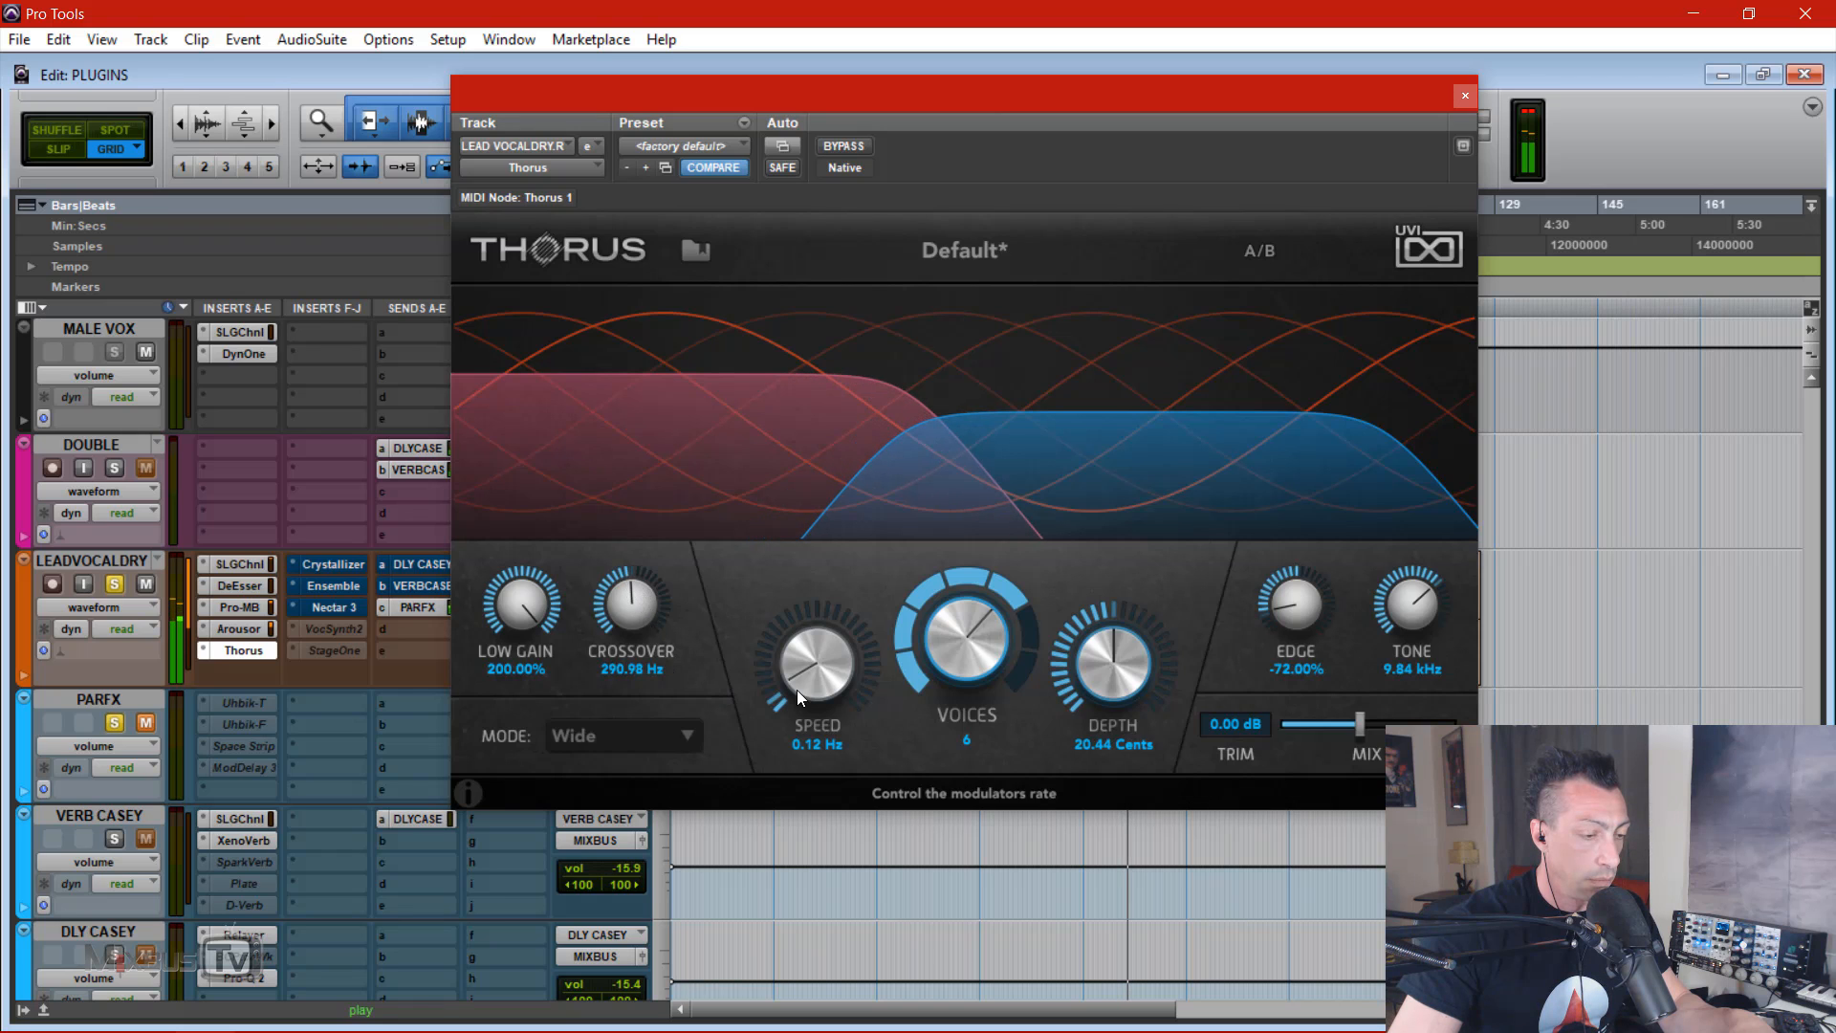
{"action": "left_click_drag", "start_coordinate": [961, 649], "coordinate": [961, 549]}
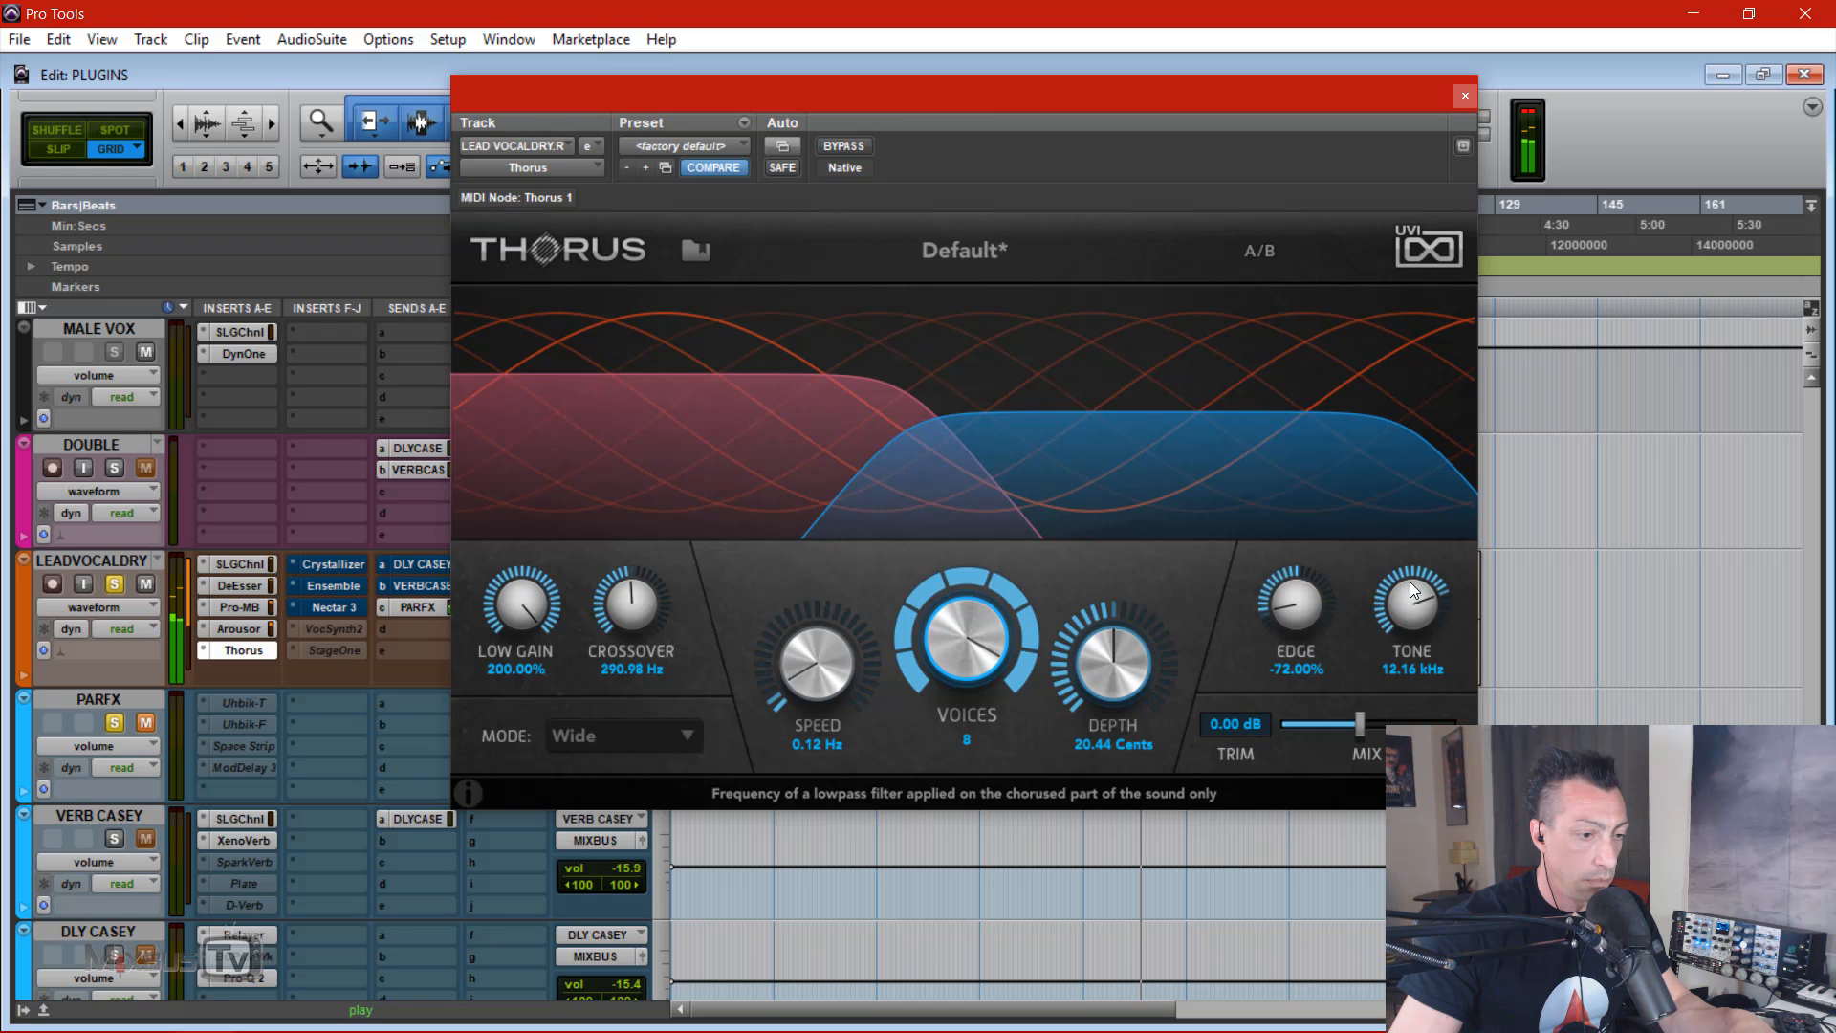
Step: Lower the tone to 9.03 kHz and compare the vocal with Thorus bypassed and active
{"action": "left_click_drag", "start_coordinate": [1412, 581], "coordinate": [1411, 669]}
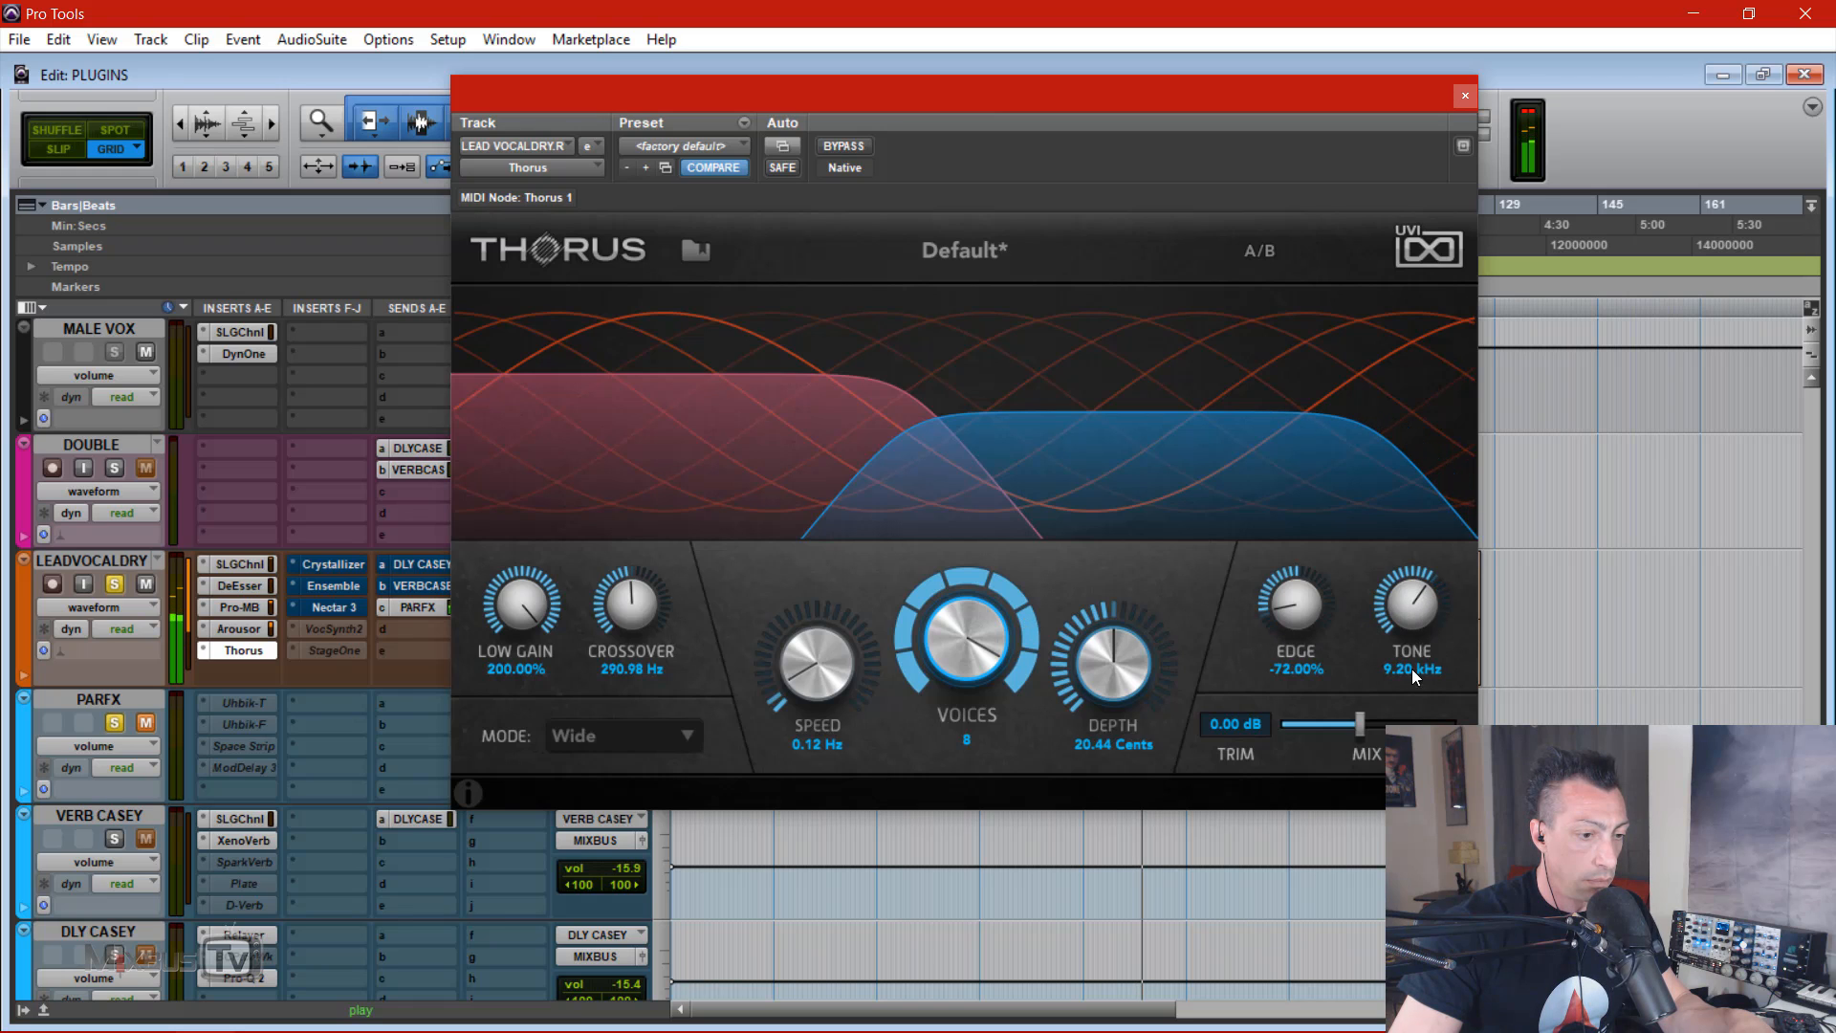
{"action": "left_click", "coordinate": [865, 144]}
{"action": "left_click", "coordinate": [846, 146]}
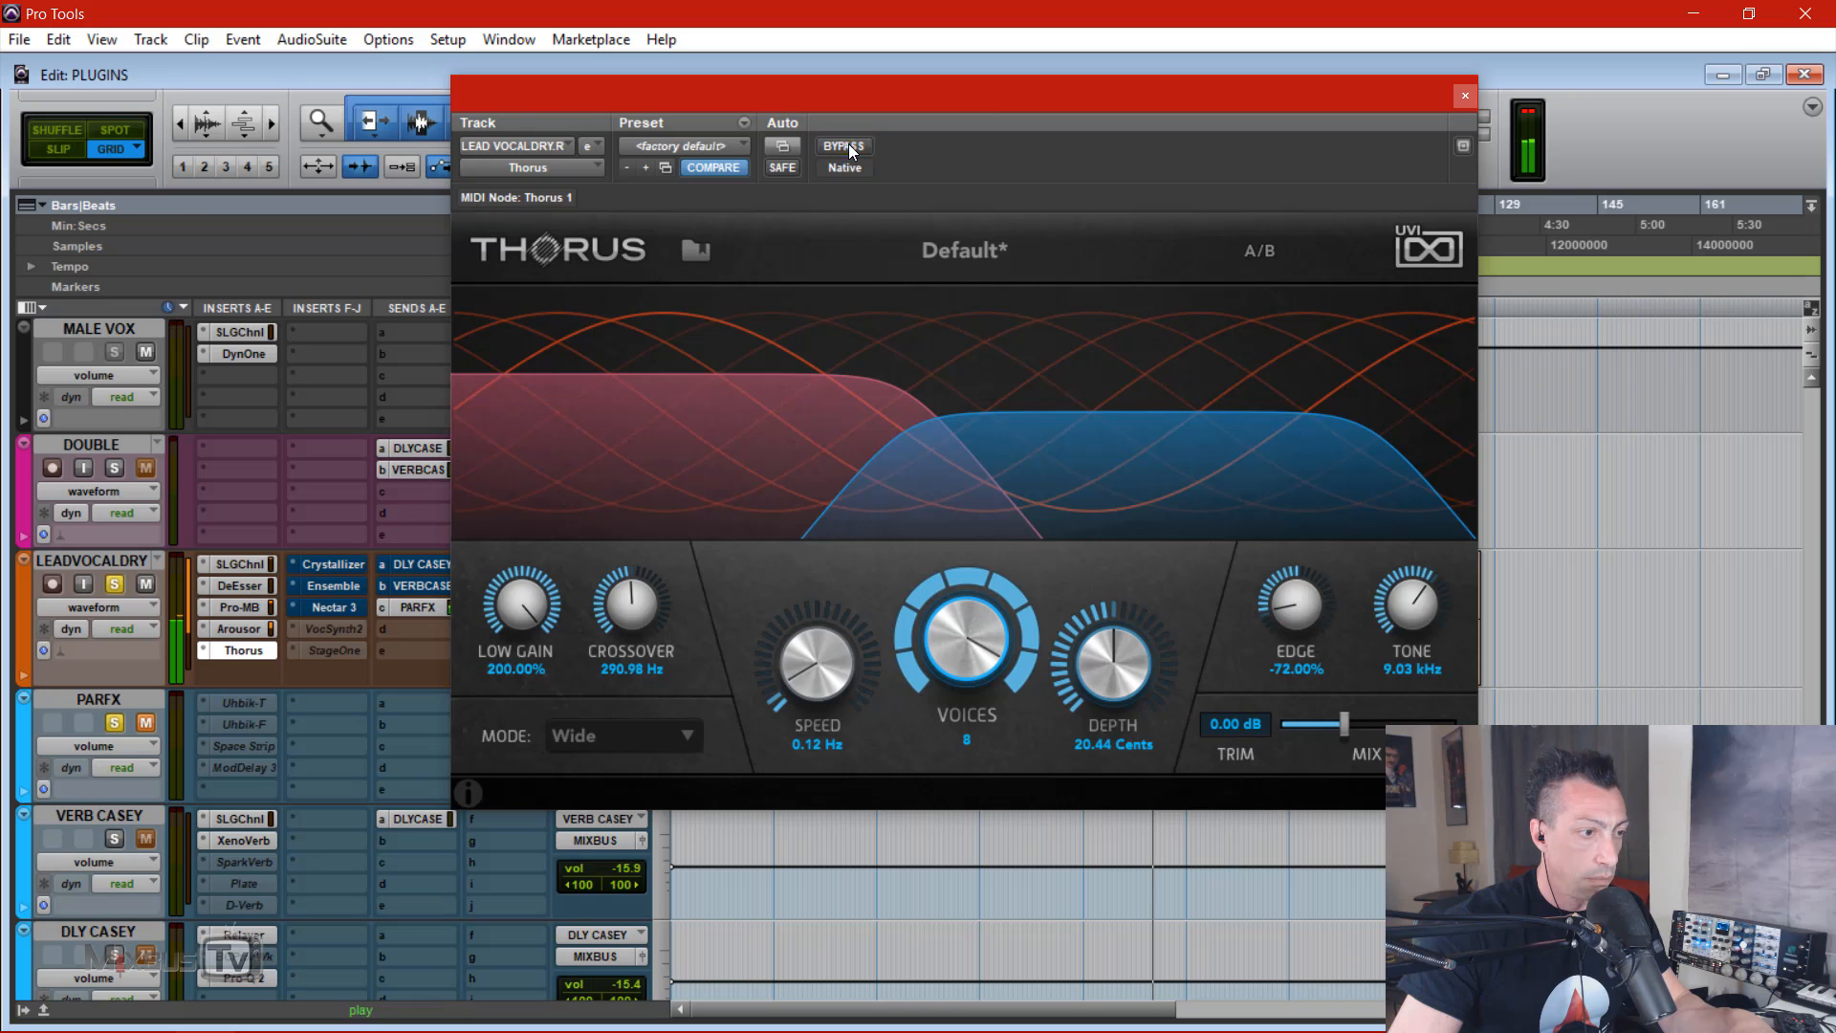
Step: Reduce the mix, set the tone to 5.17 kHz and the low gain to 168%, and compare against the bypassed sound
{"action": "left_click_drag", "start_coordinate": [1345, 727], "coordinate": [1333, 726]}
{"action": "left_click_drag", "start_coordinate": [1404, 610], "coordinate": [1398, 673]}
{"action": "left_click_drag", "start_coordinate": [557, 595], "coordinate": [547, 644]}
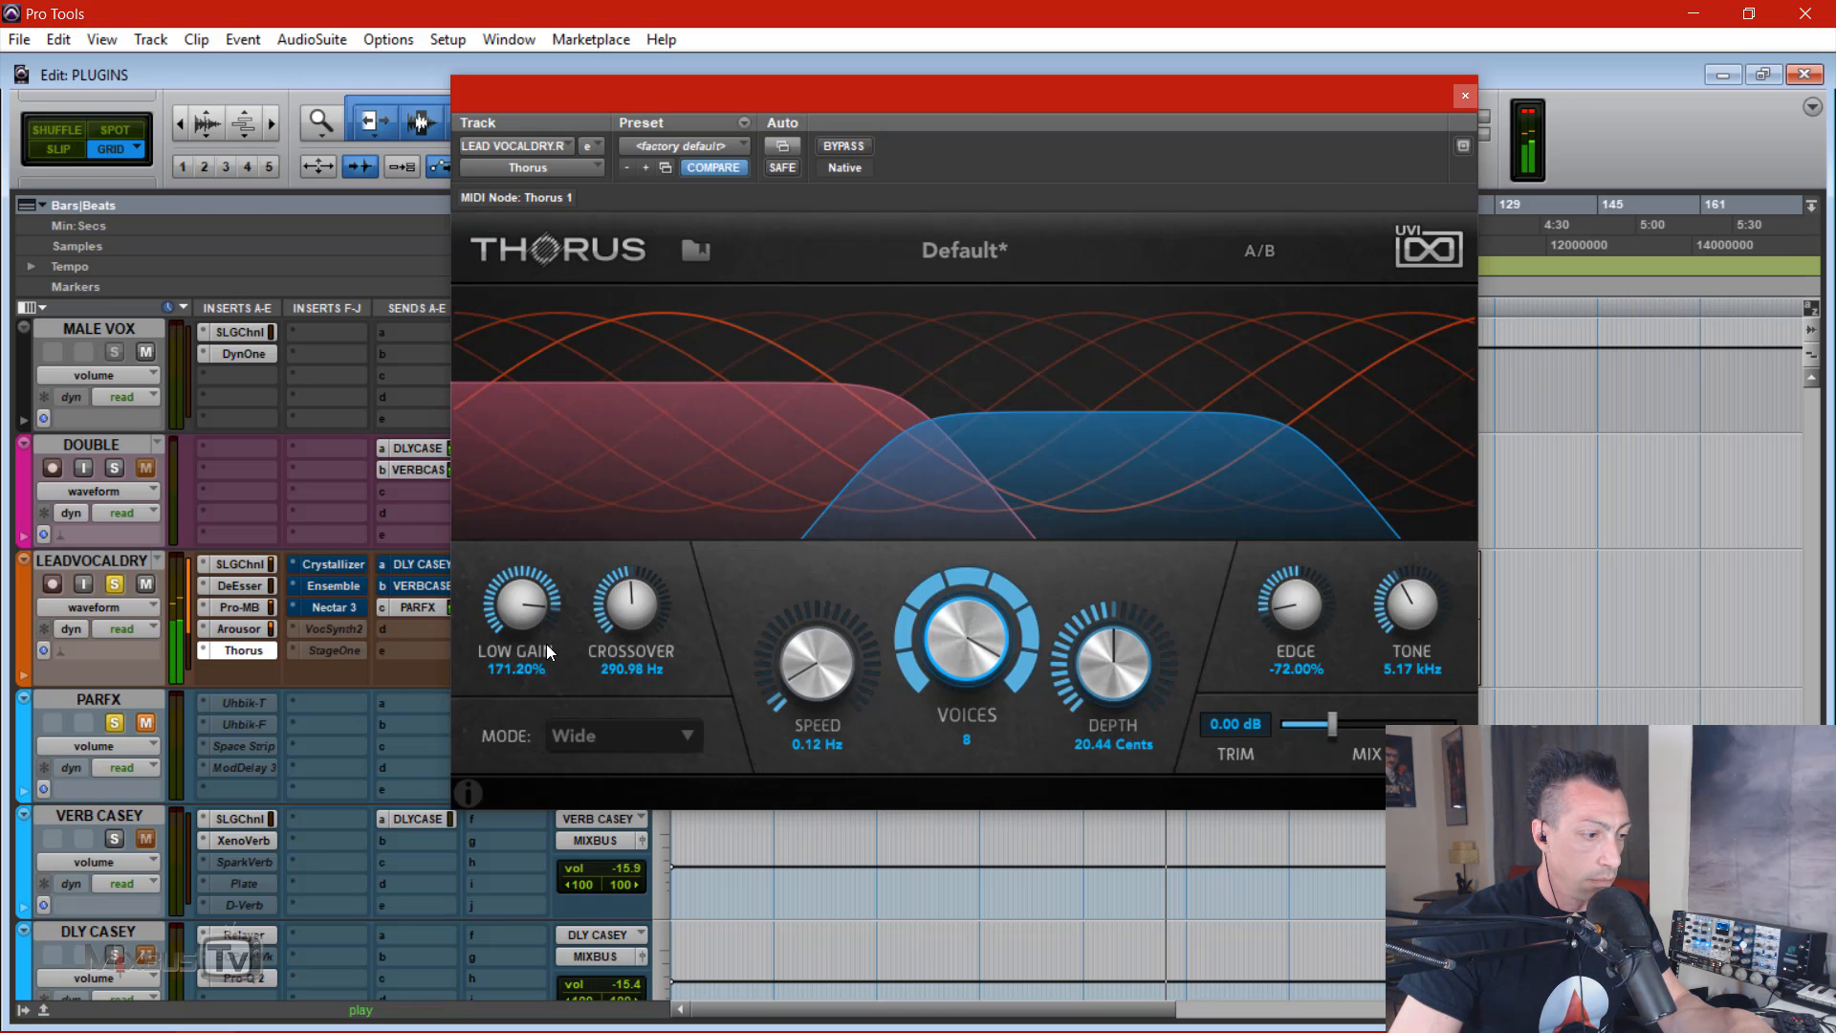
{"action": "left_click", "coordinate": [840, 143]}
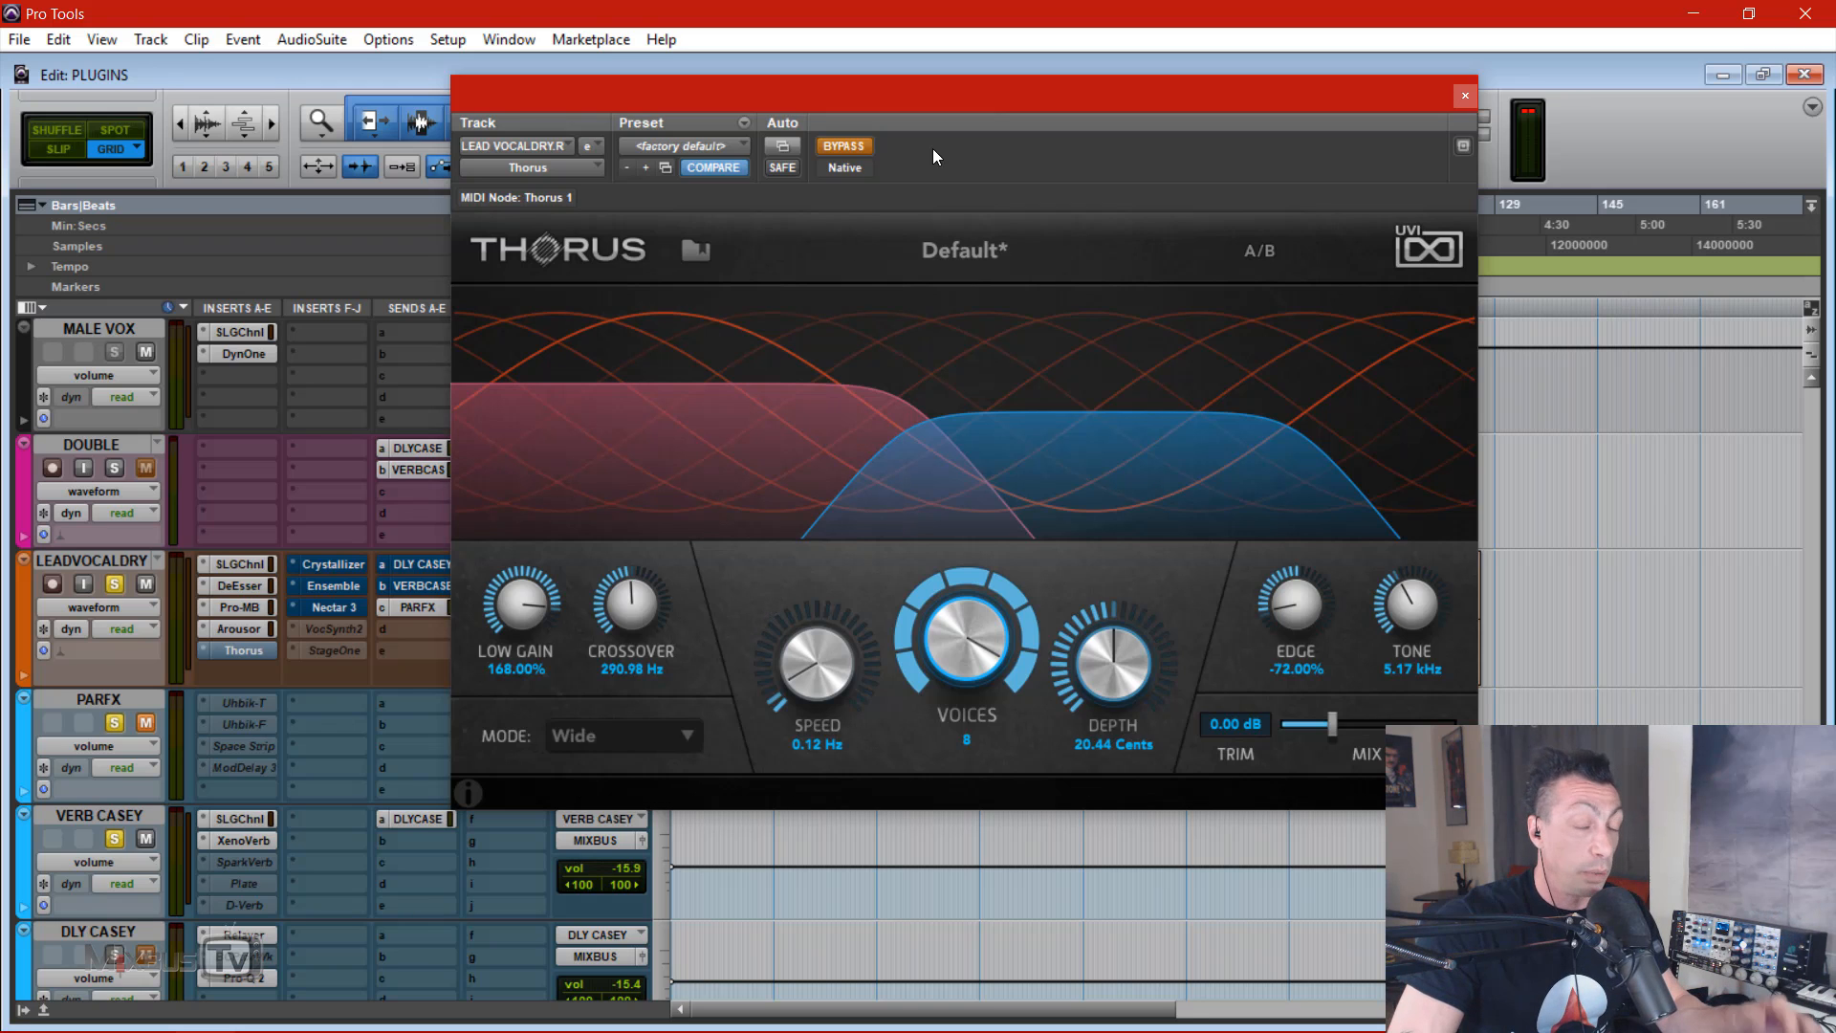
{"action": "left_click", "coordinate": [865, 148]}
Step: Play the vocal, set the depth to 16.54 cents and the voices to 6, and compare with Thorus bypassed
{"action": "key", "text": "space"}
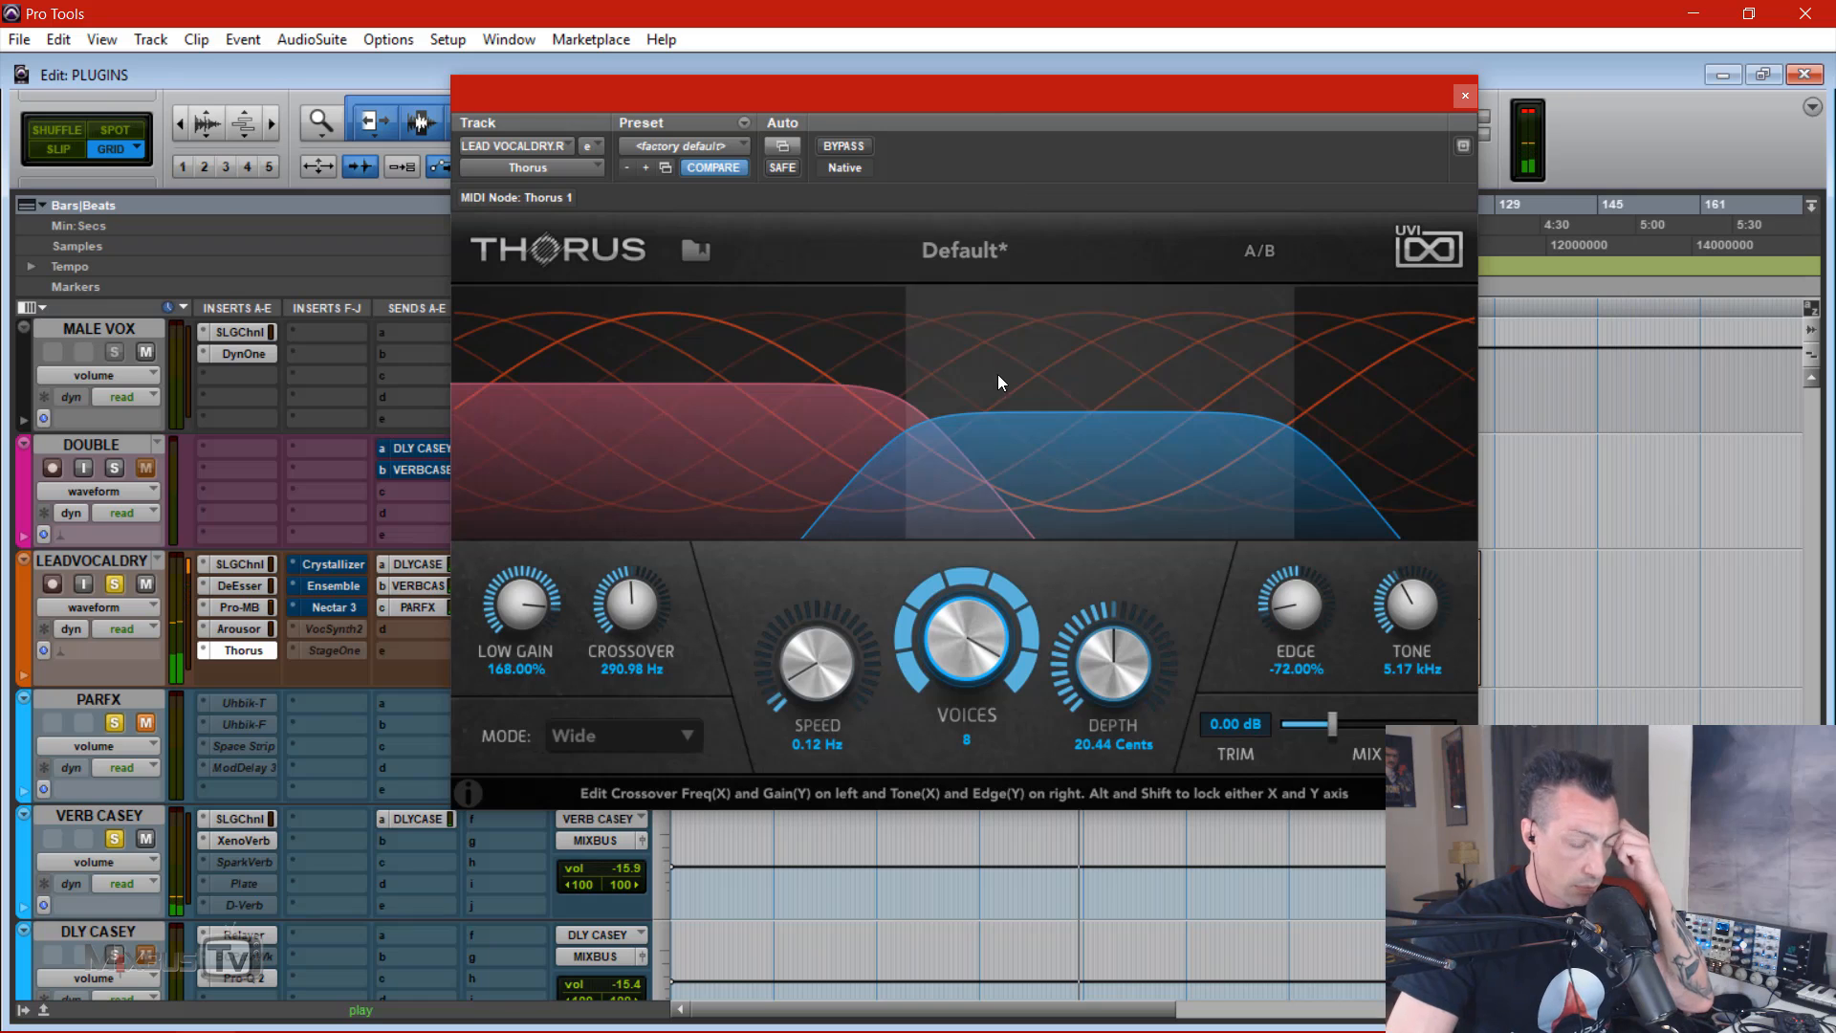
{"action": "left_click_drag", "start_coordinate": [1117, 622], "coordinate": [1109, 687]}
{"action": "left_click_drag", "start_coordinate": [975, 652], "coordinate": [972, 707]}
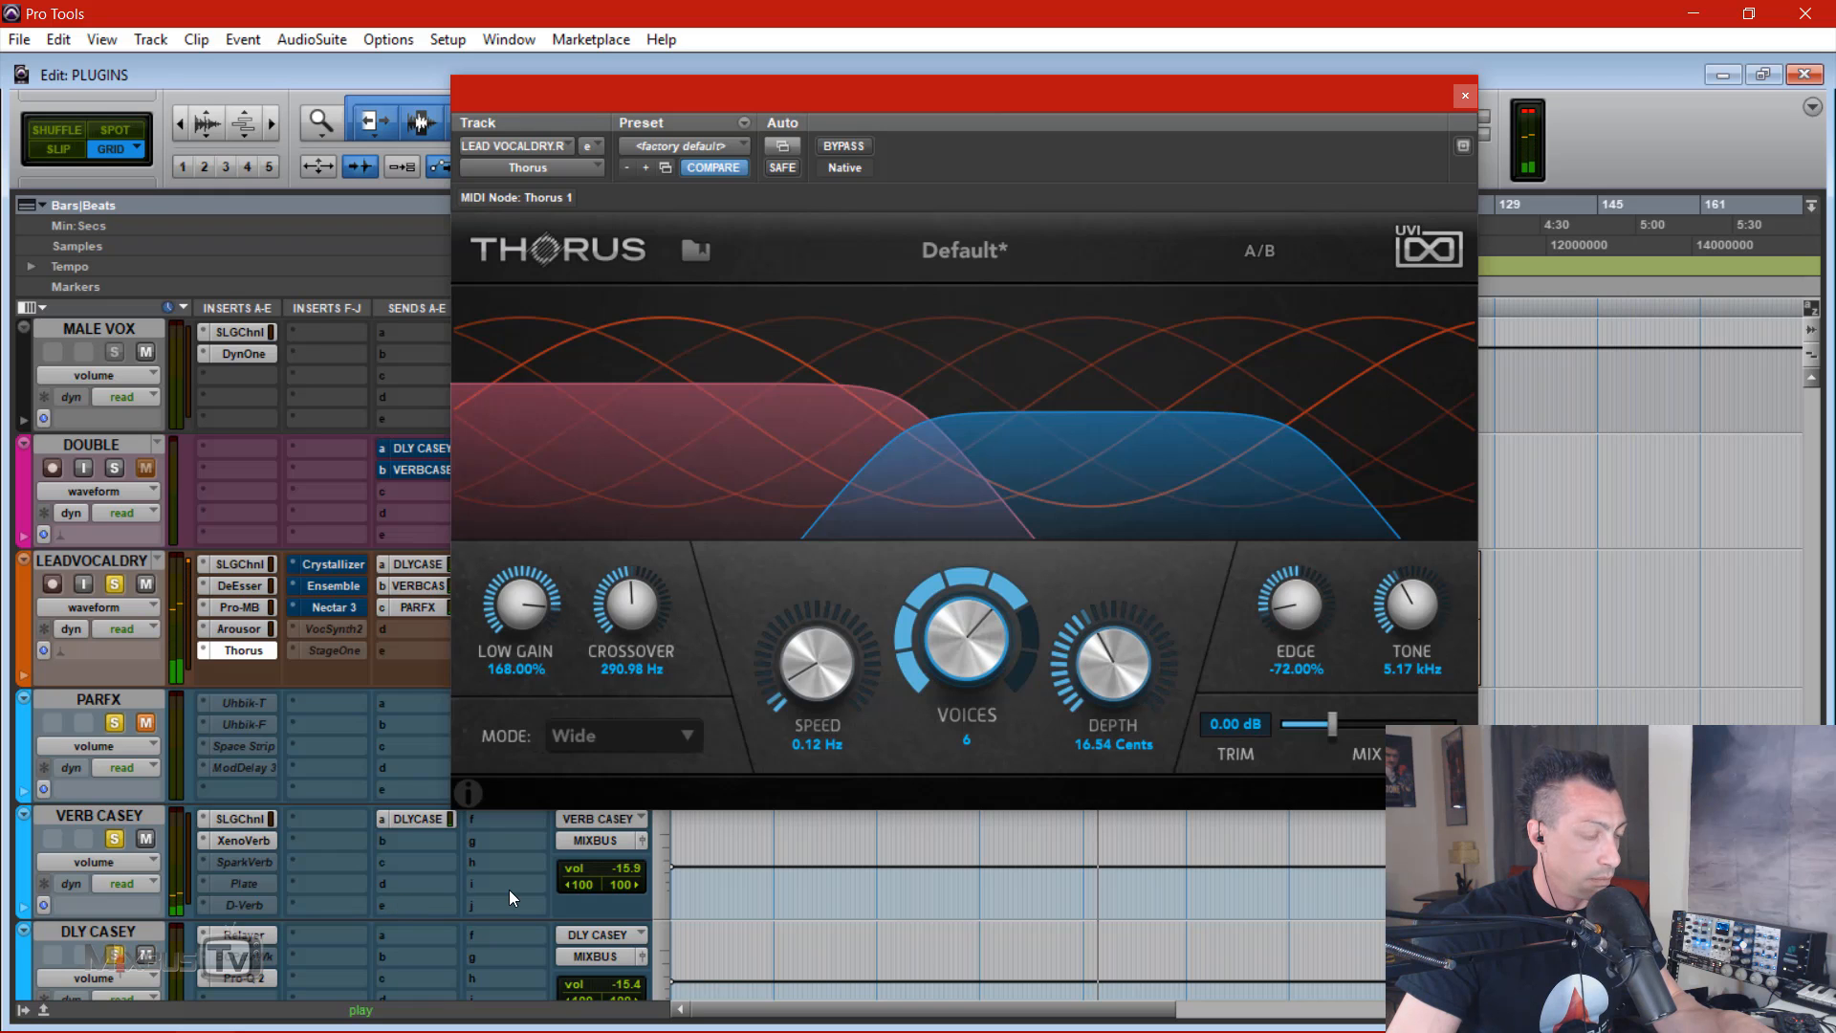
{"action": "left_click", "coordinate": [840, 146]}
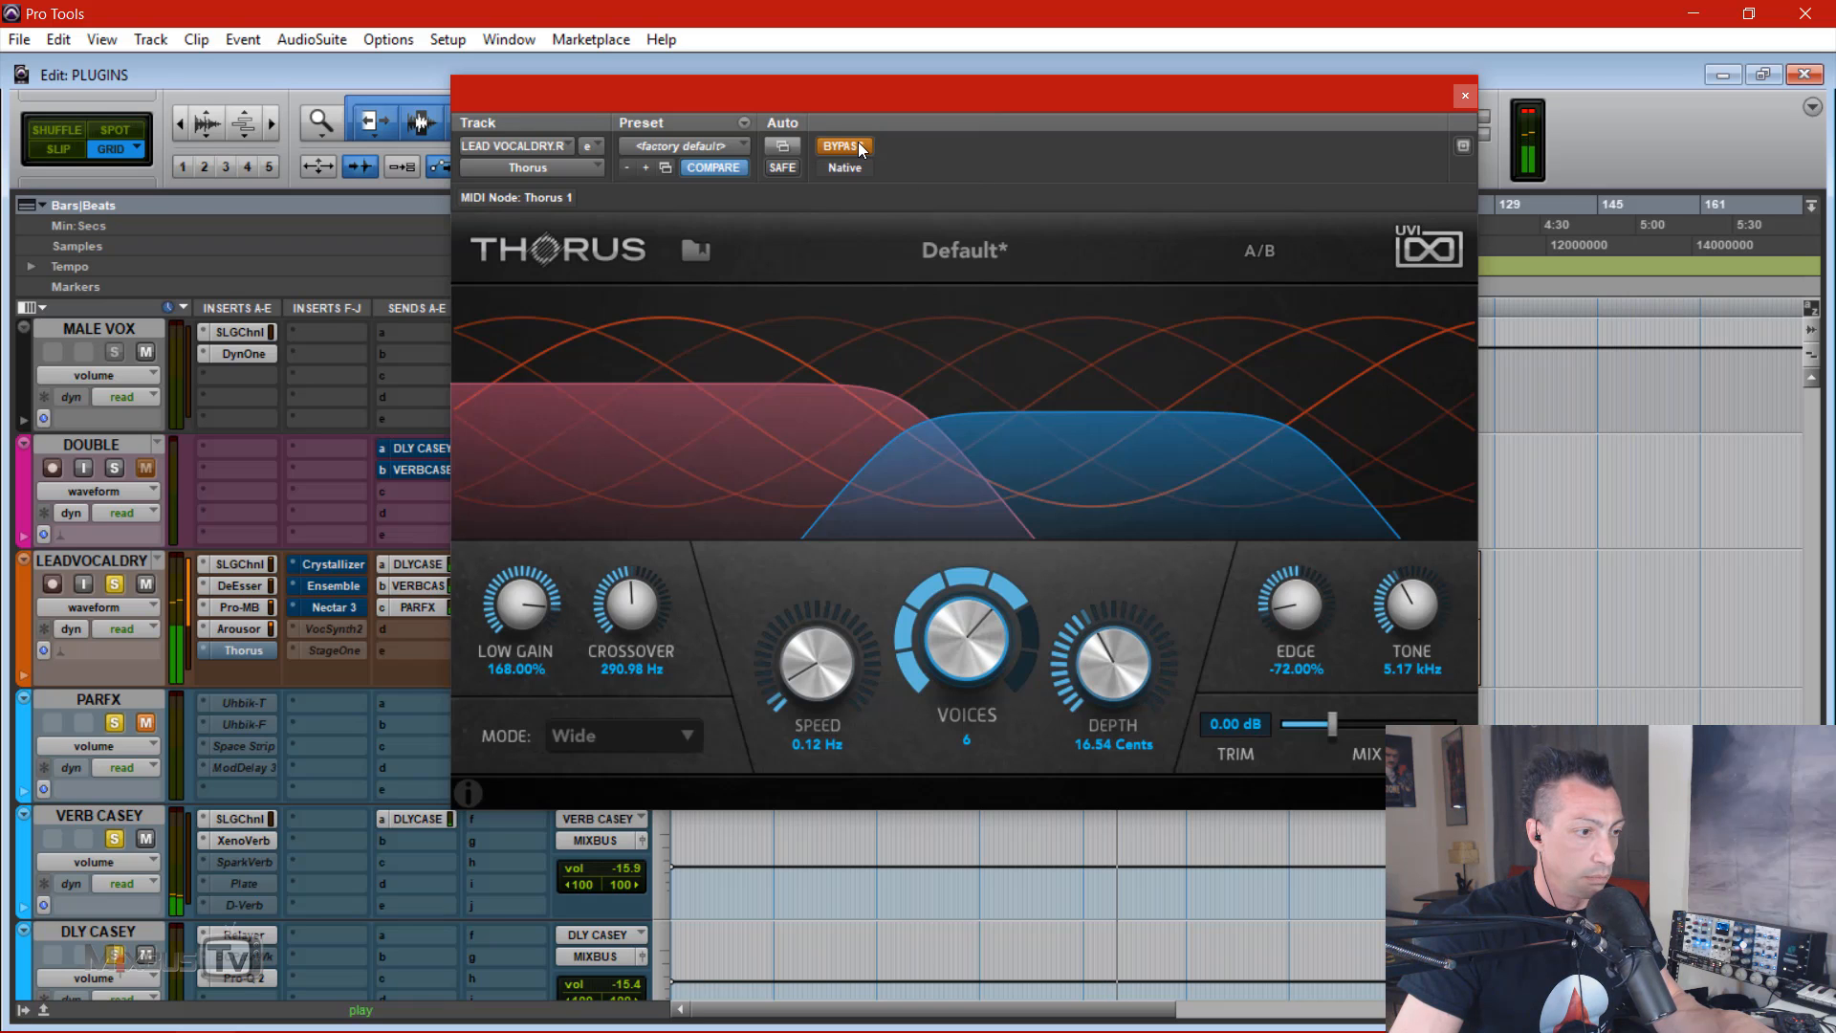
{"action": "left_click", "coordinate": [858, 146]}
Step: Lower the Thorus mix further and reduce the depth to 9.06 cents or less
{"action": "left_click_drag", "start_coordinate": [1327, 727], "coordinate": [1299, 737]}
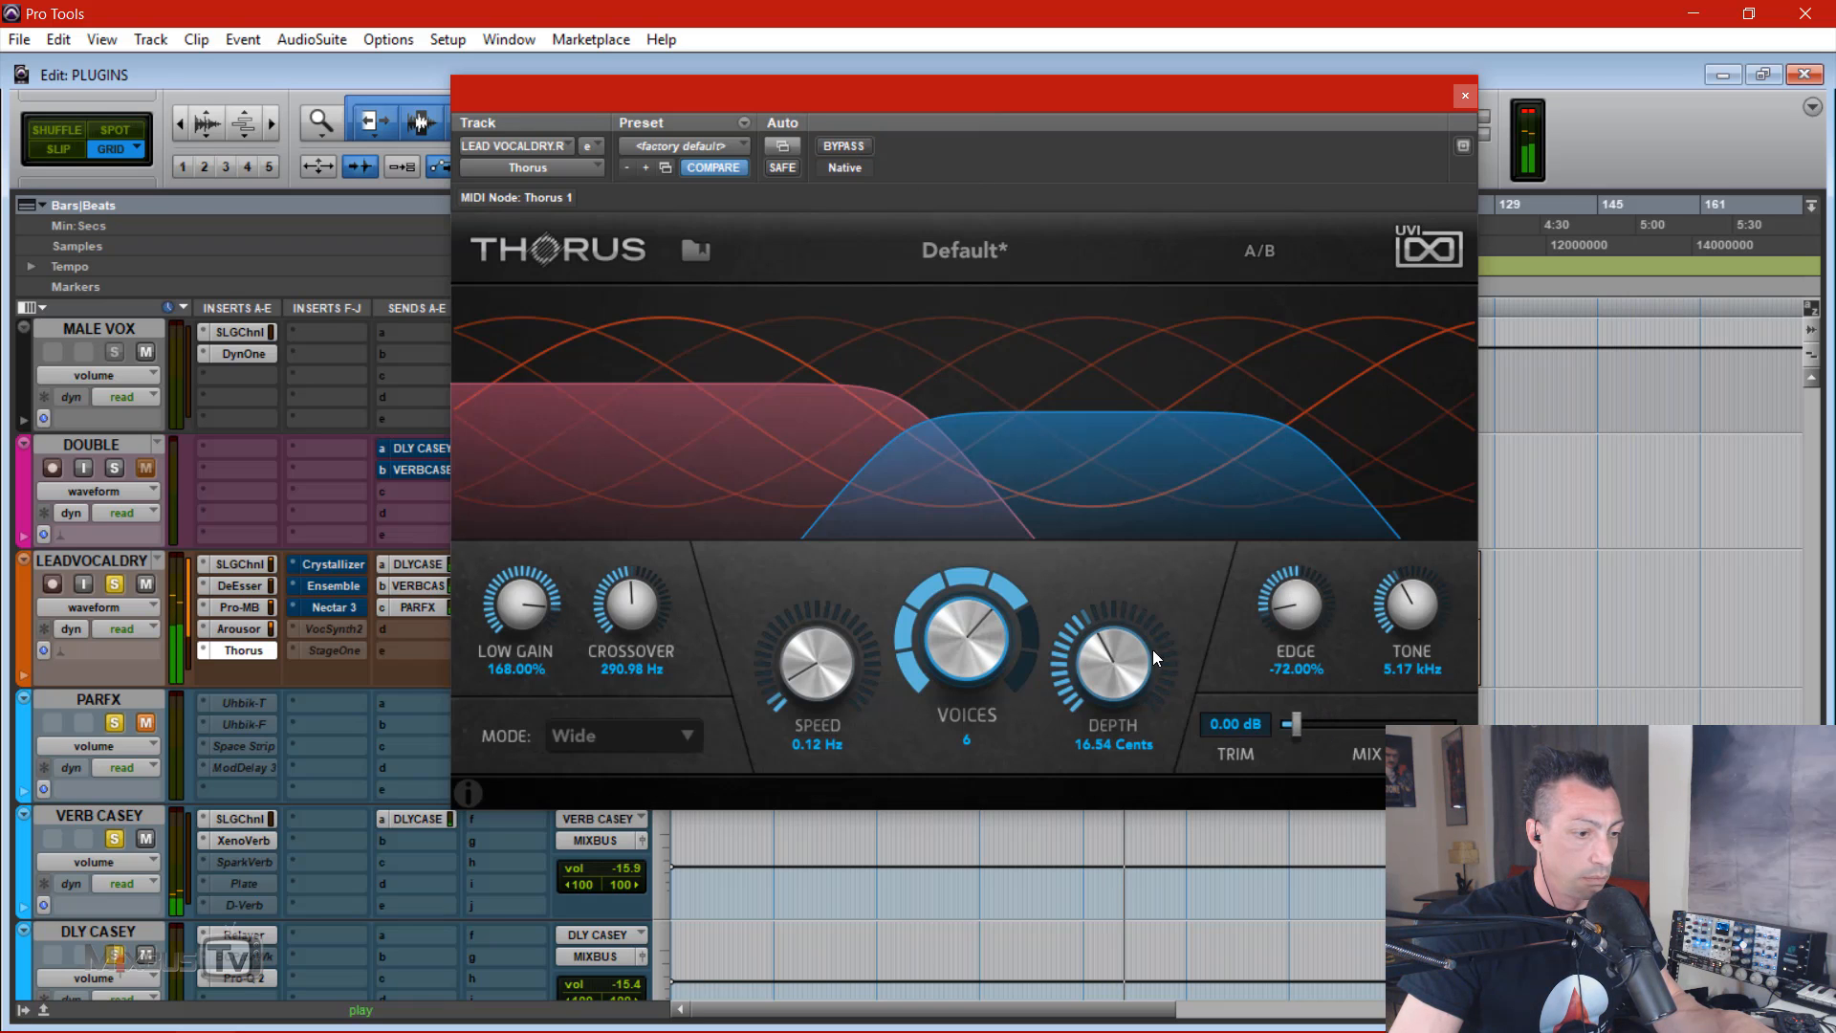
{"action": "left_click_drag", "start_coordinate": [1153, 652], "coordinate": [1153, 708]}
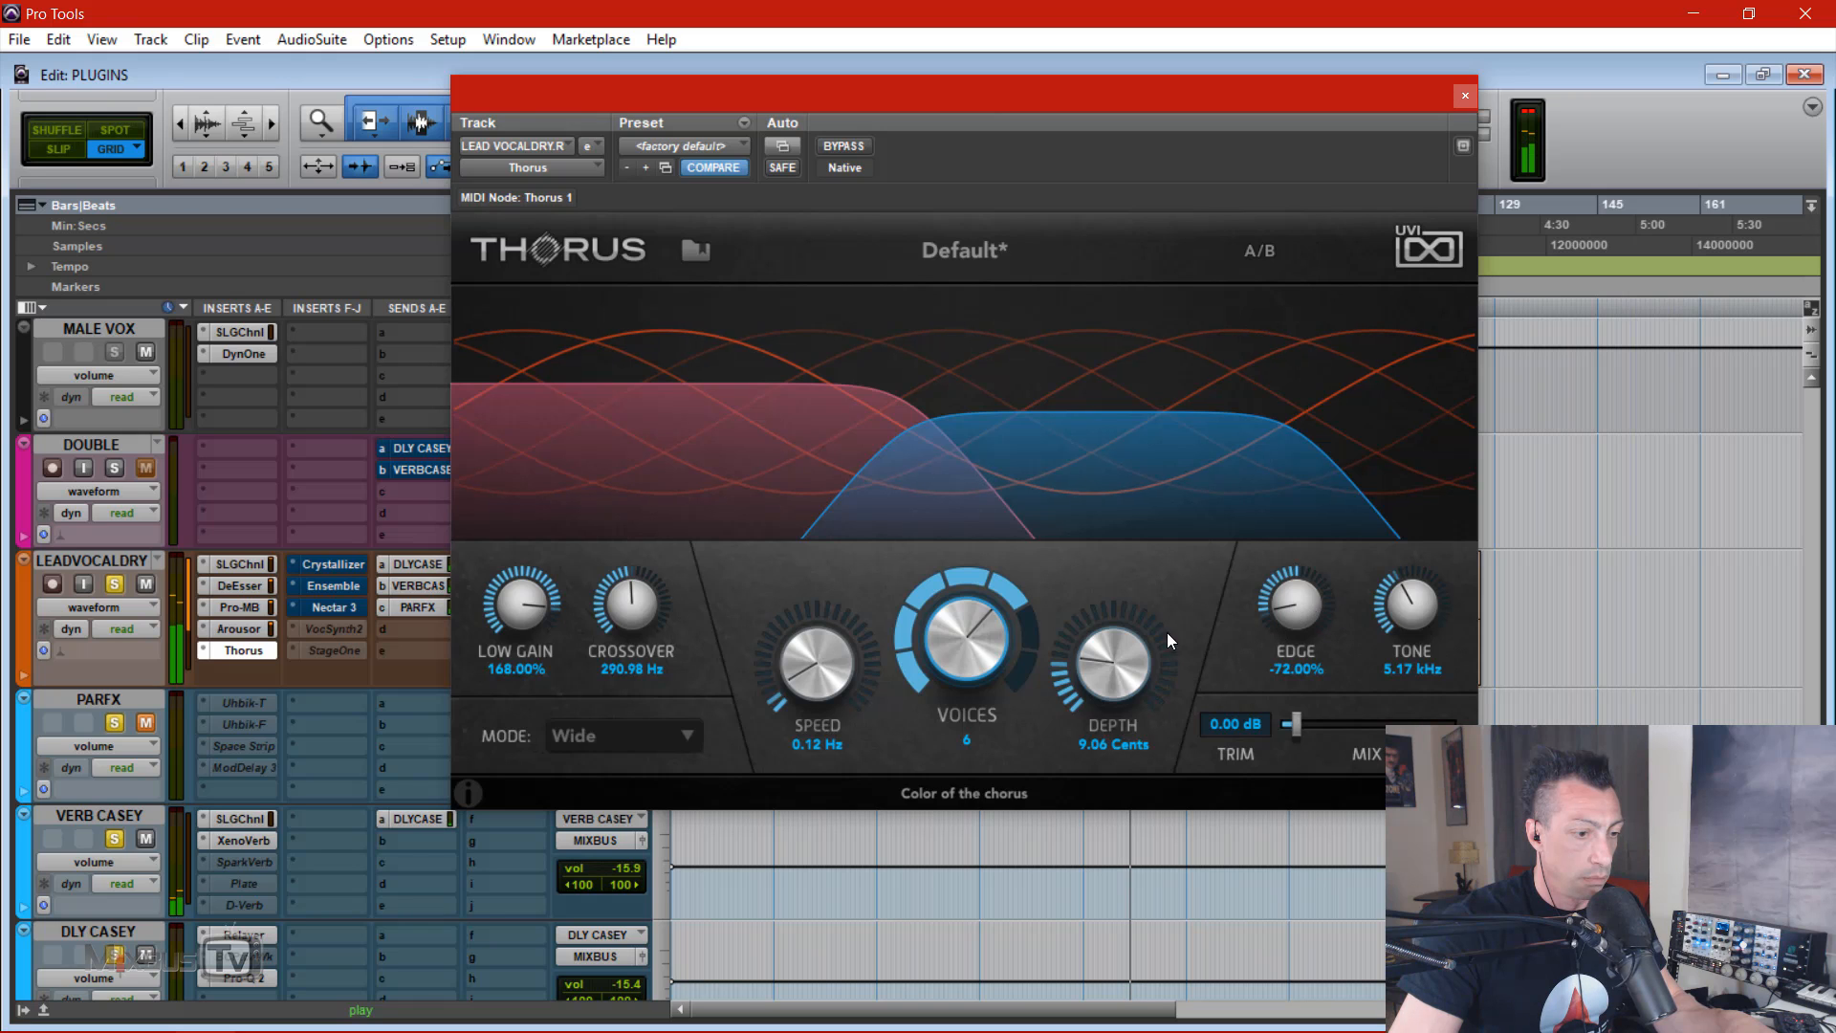
{"action": "left_click_drag", "start_coordinate": [1169, 639], "coordinate": [1082, 737]}
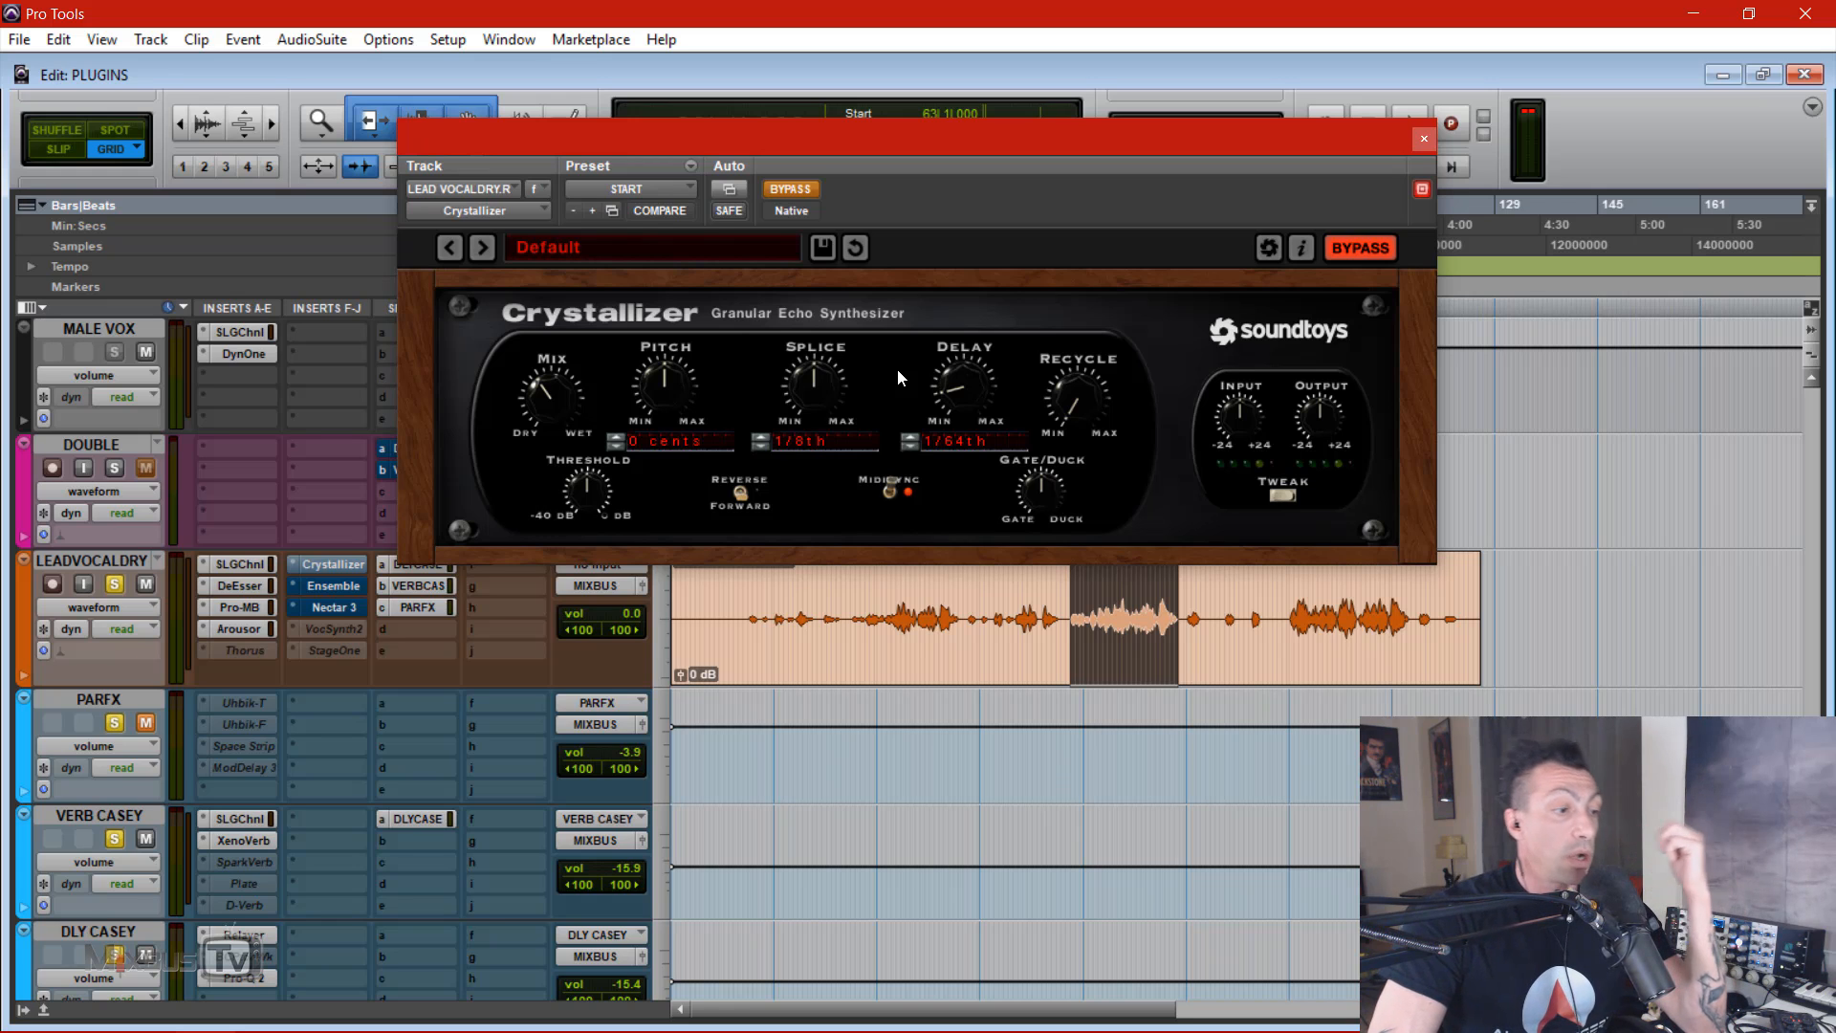
Step: Reveal Crystallizer's tweak controls, play the lead vocal and compare it with the plugin active and bypassed, leaving it active
{"action": "left_click", "coordinate": [1282, 494]}
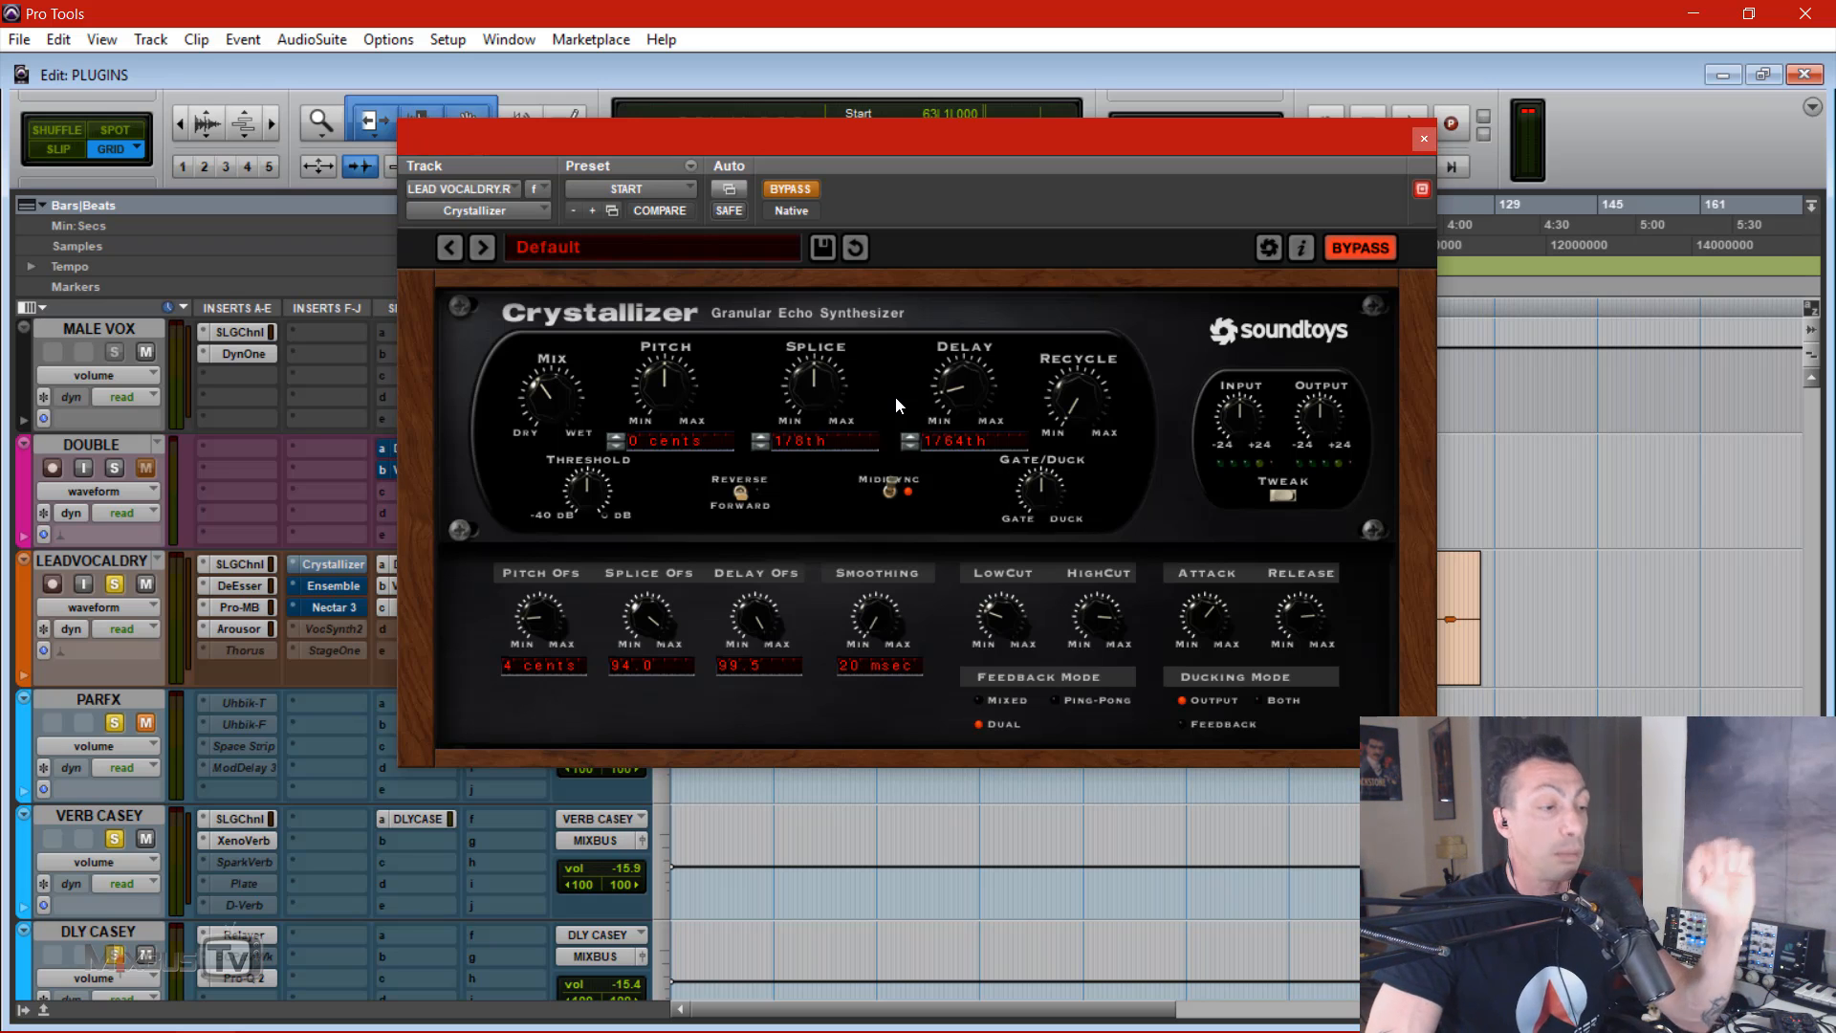
{"action": "key", "text": "space"}
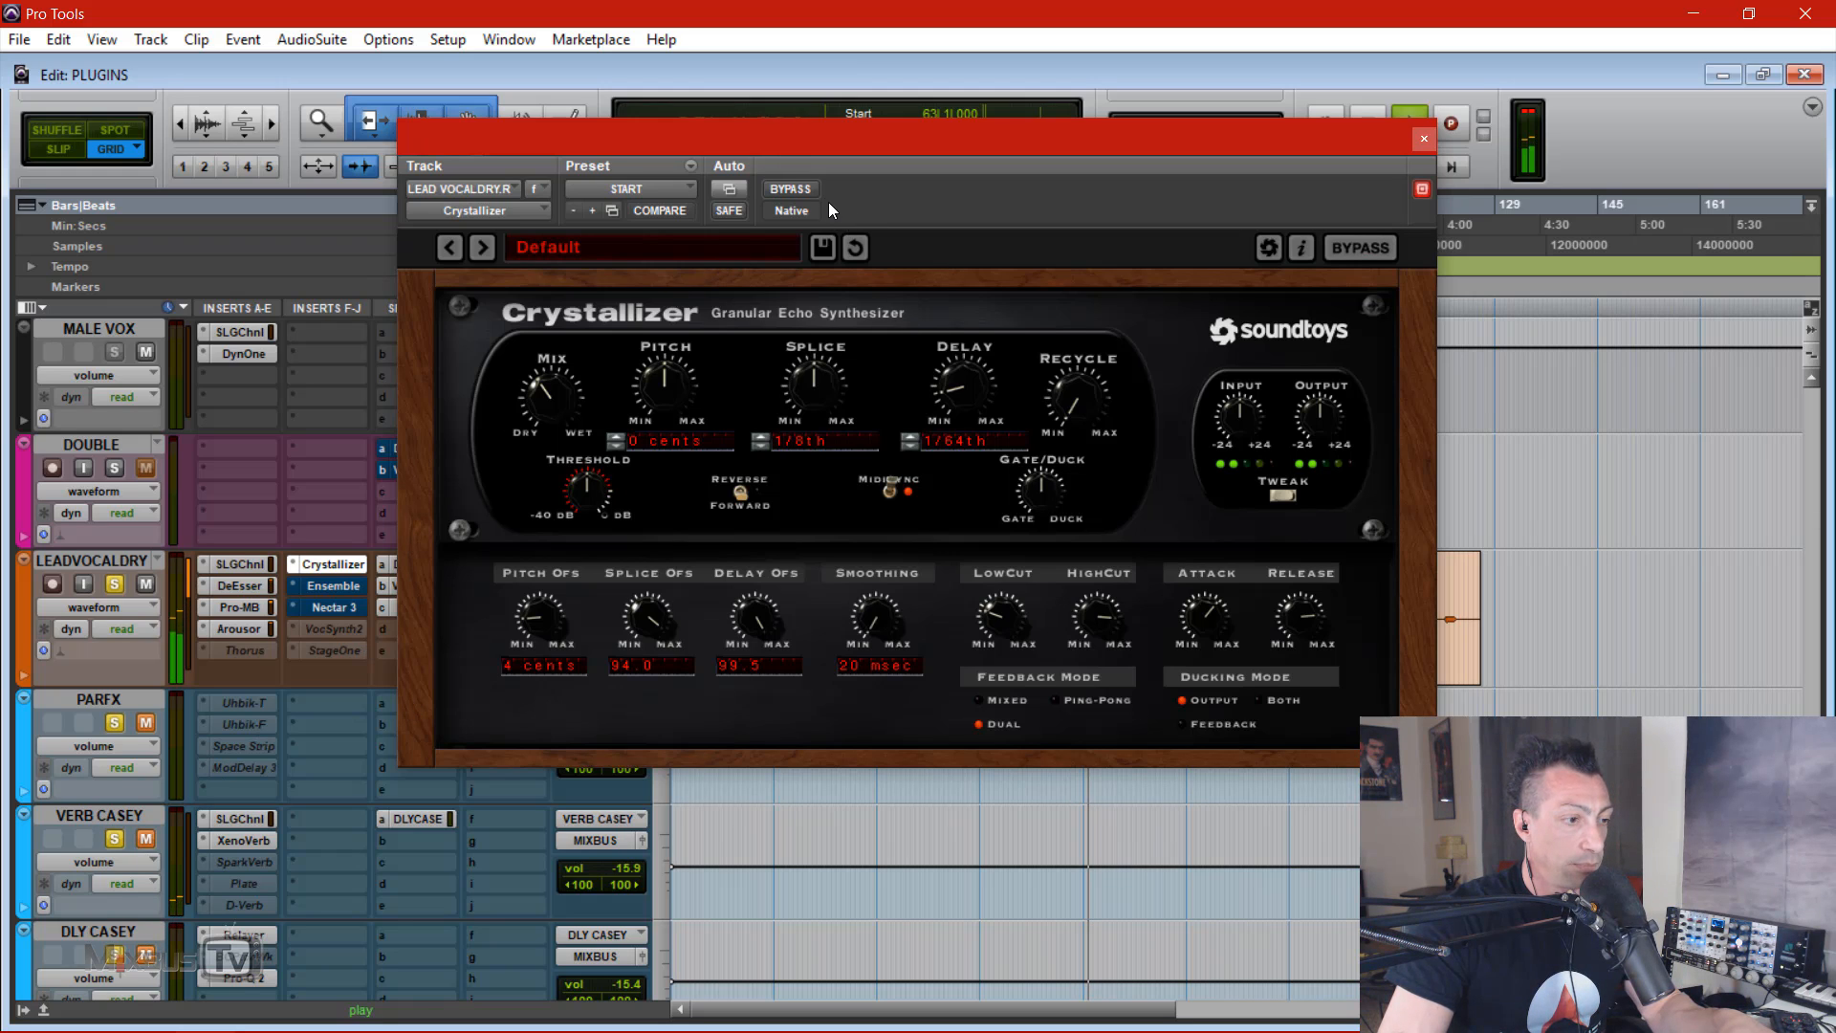
{"action": "left_click", "coordinate": [789, 190]}
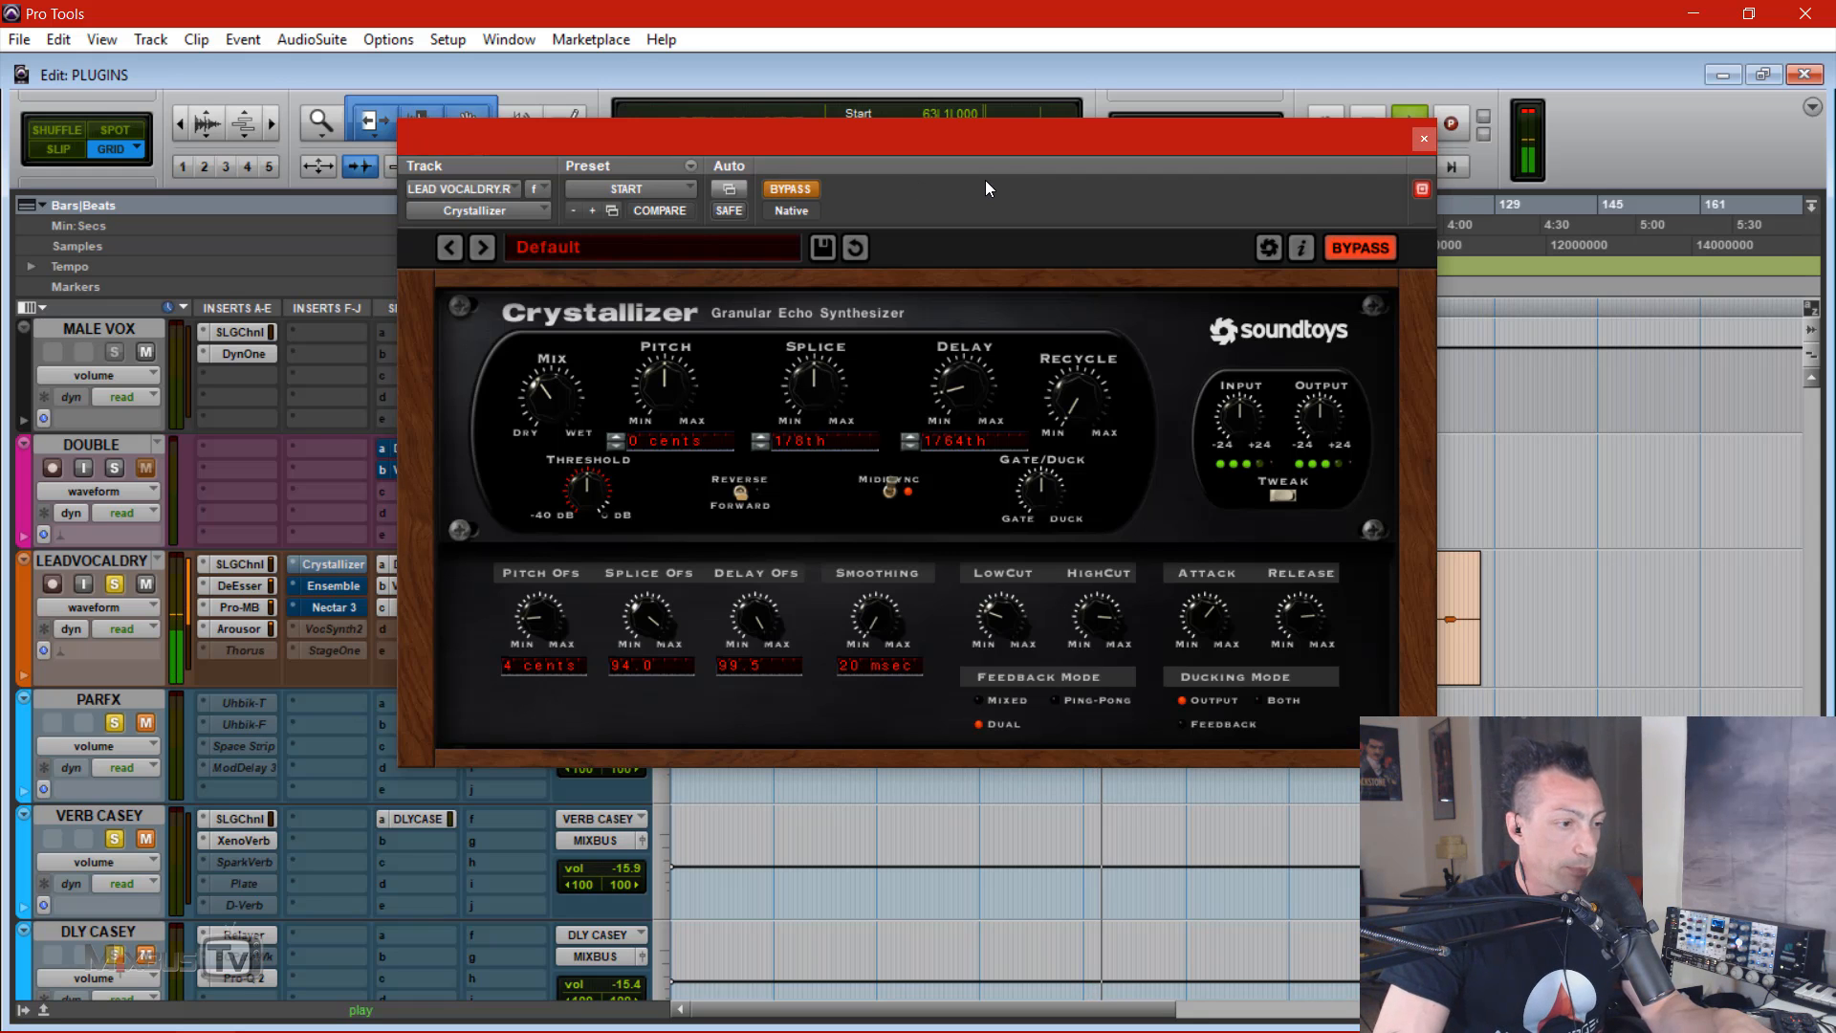
{"action": "left_click", "coordinate": [794, 190]}
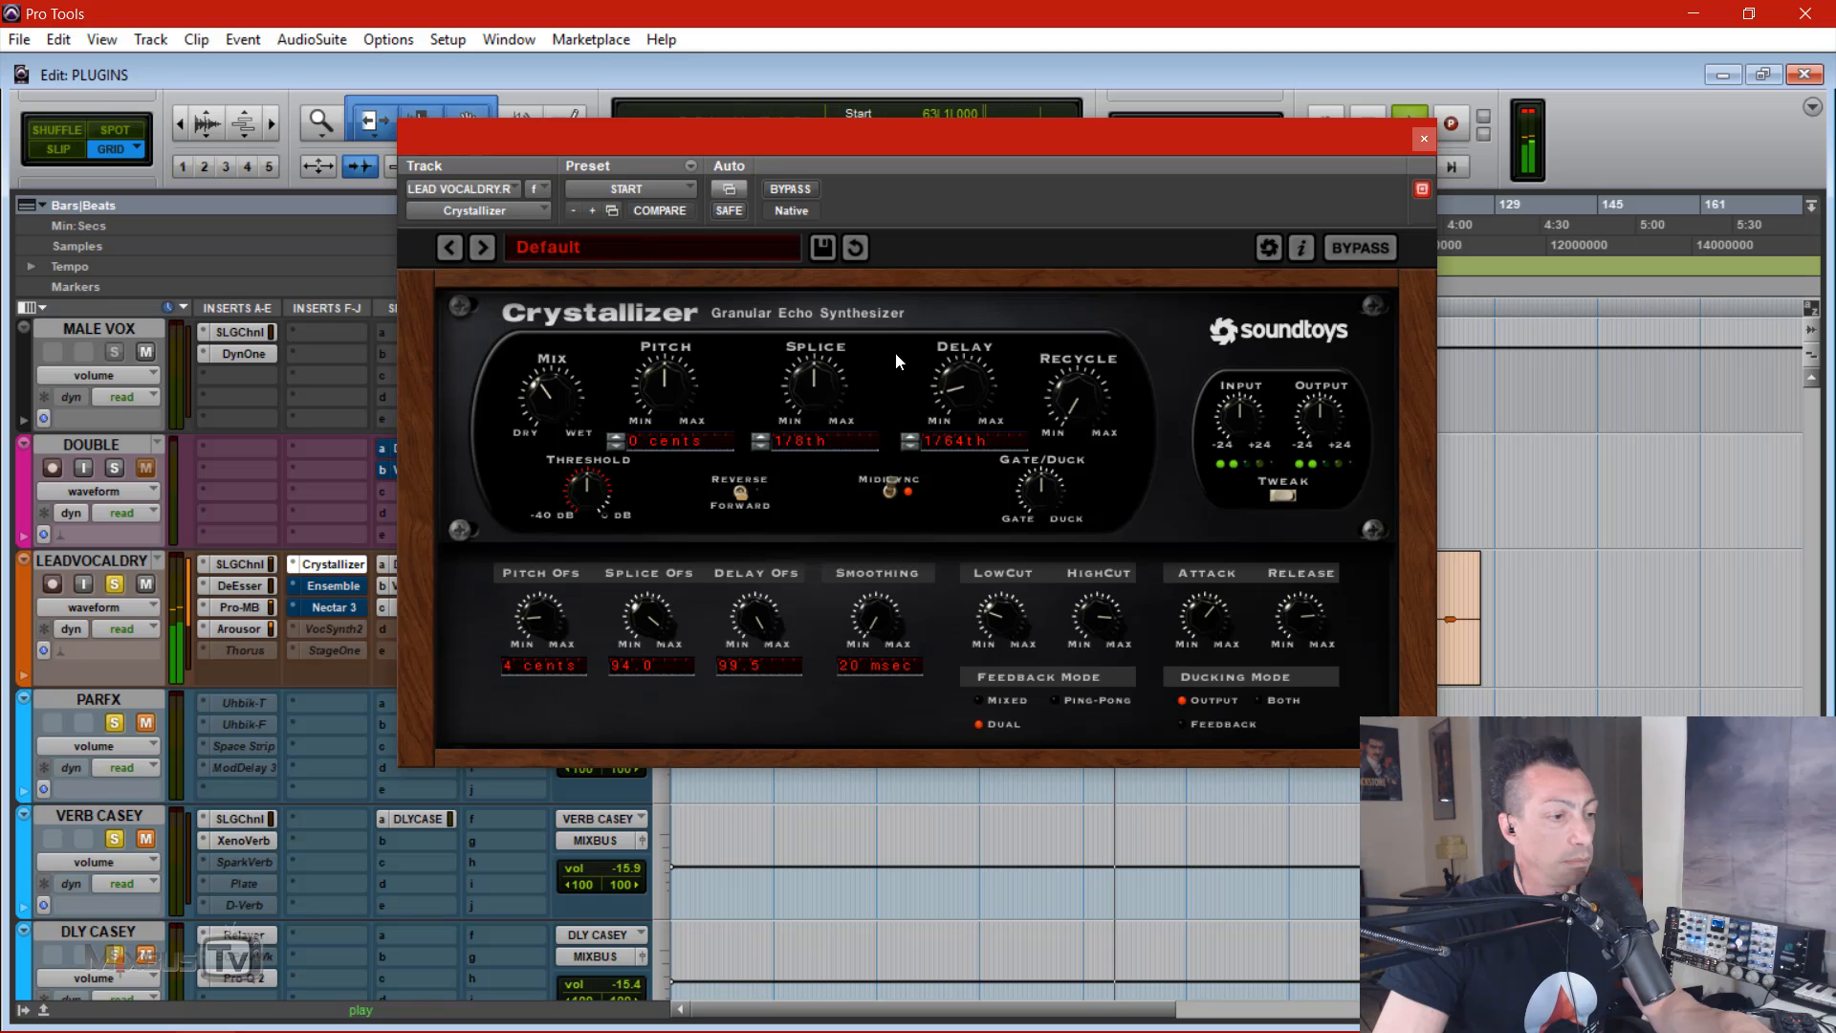
{"action": "left_click", "coordinate": [778, 195]}
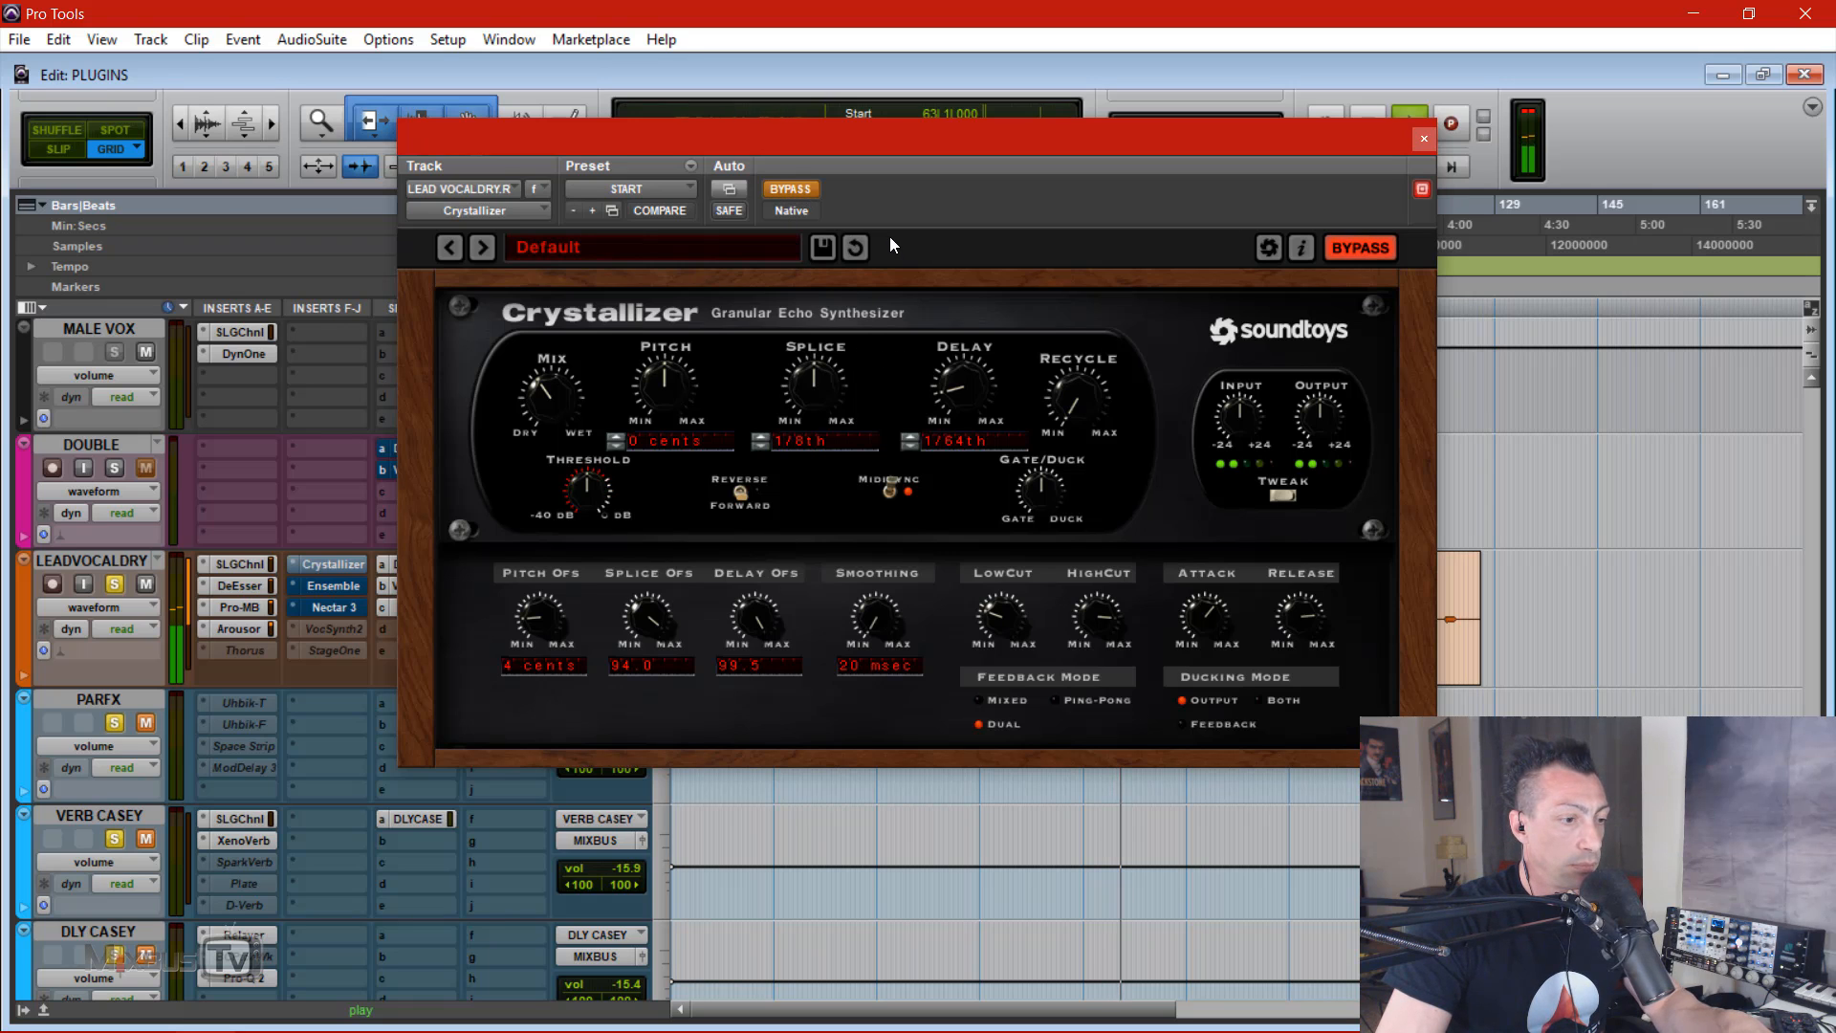
{"action": "left_click", "coordinate": [789, 189]}
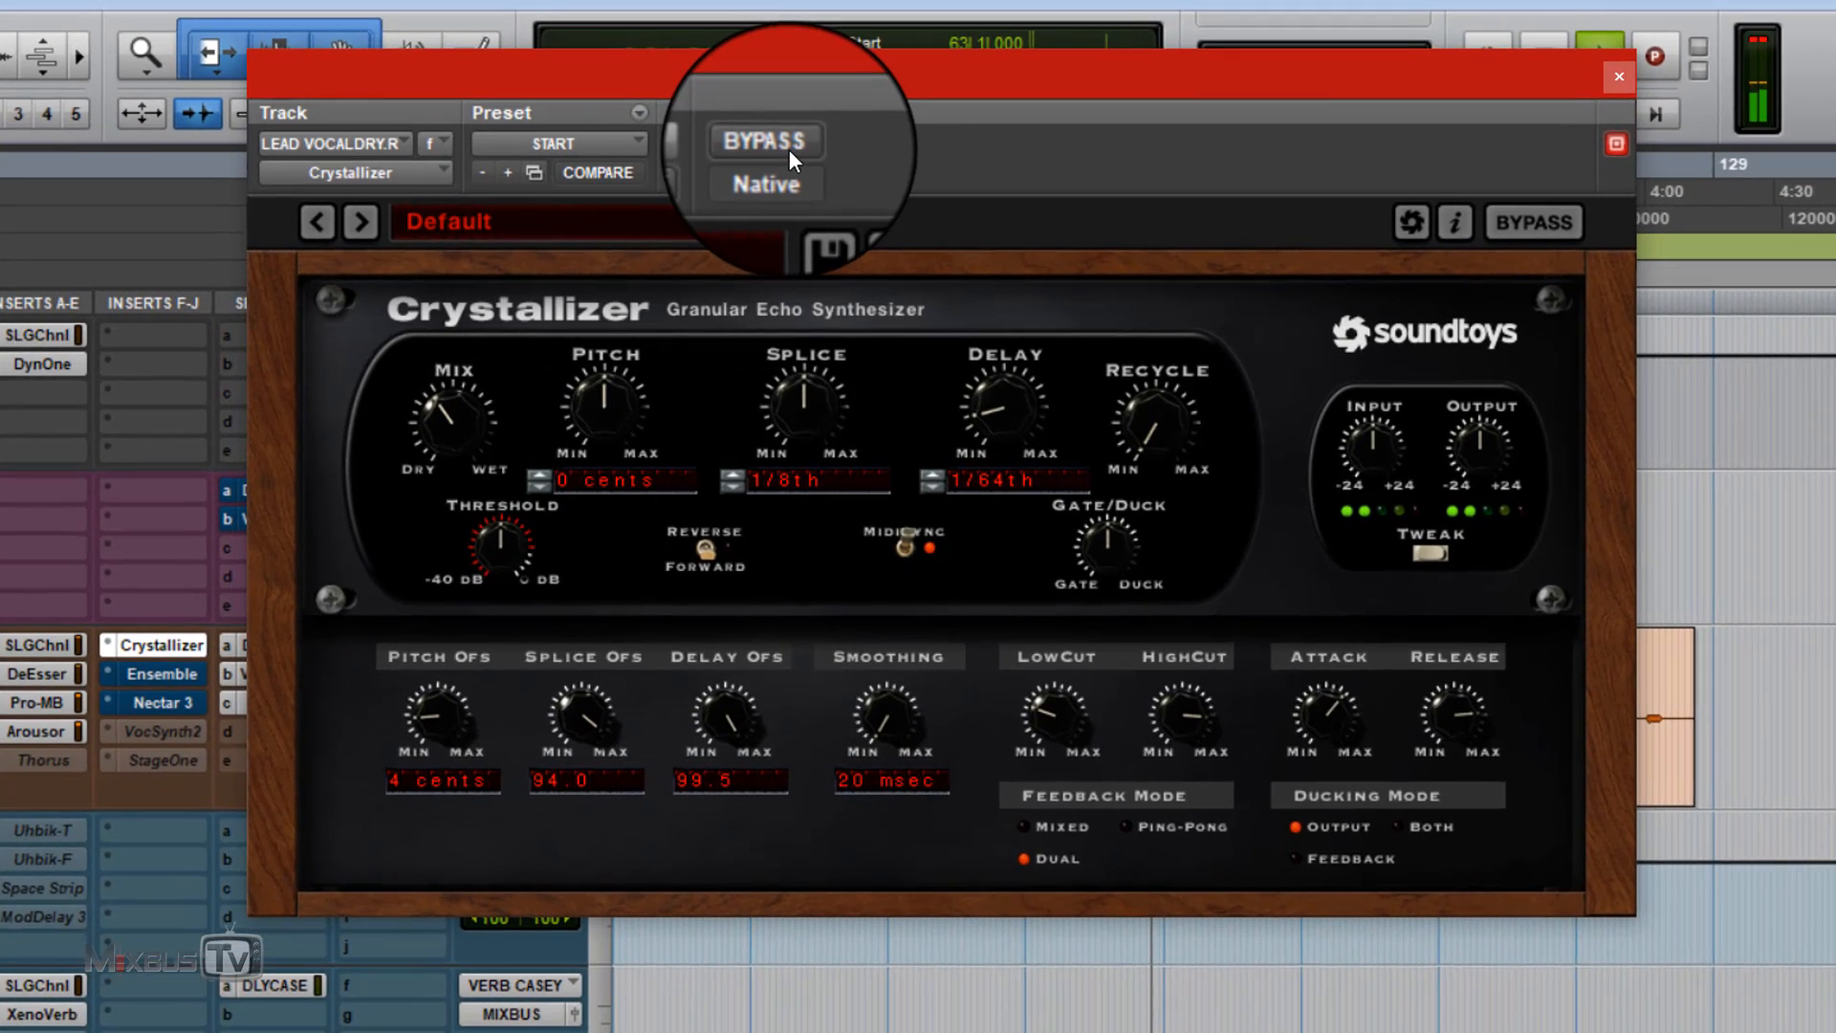
{"action": "left_click", "coordinate": [789, 149]}
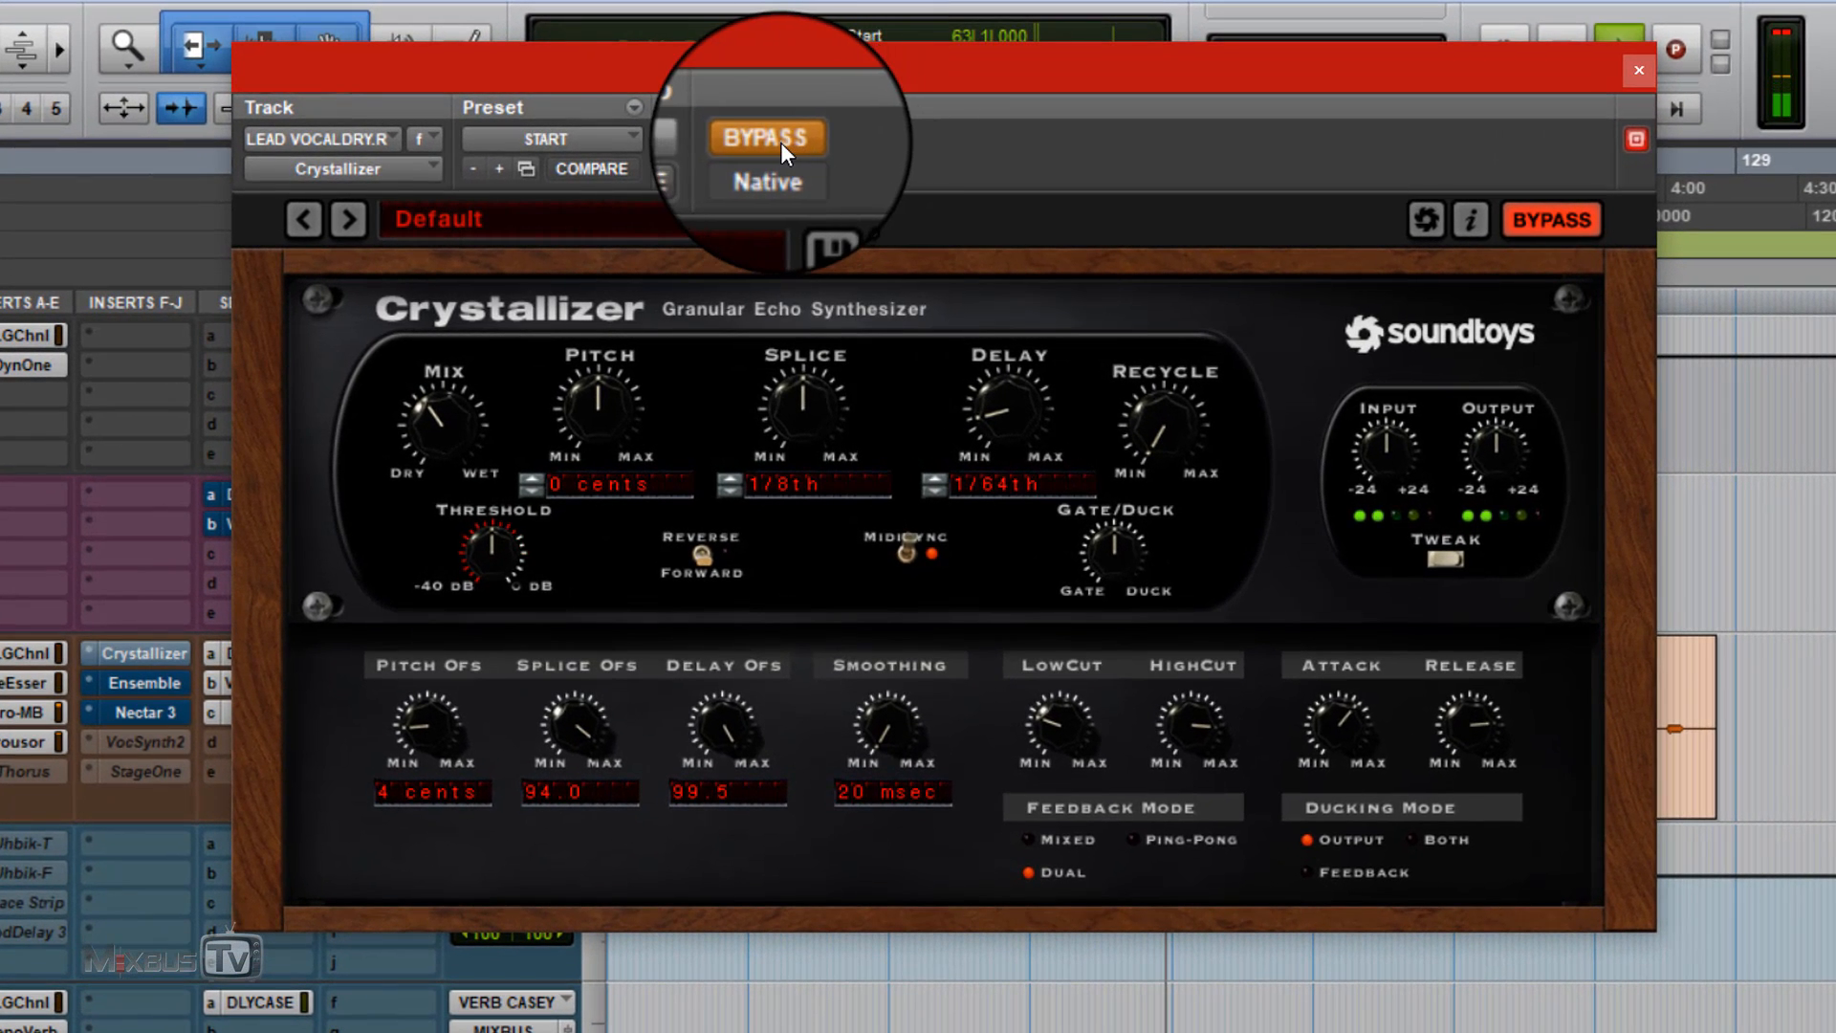
{"action": "left_click", "coordinate": [779, 139]}
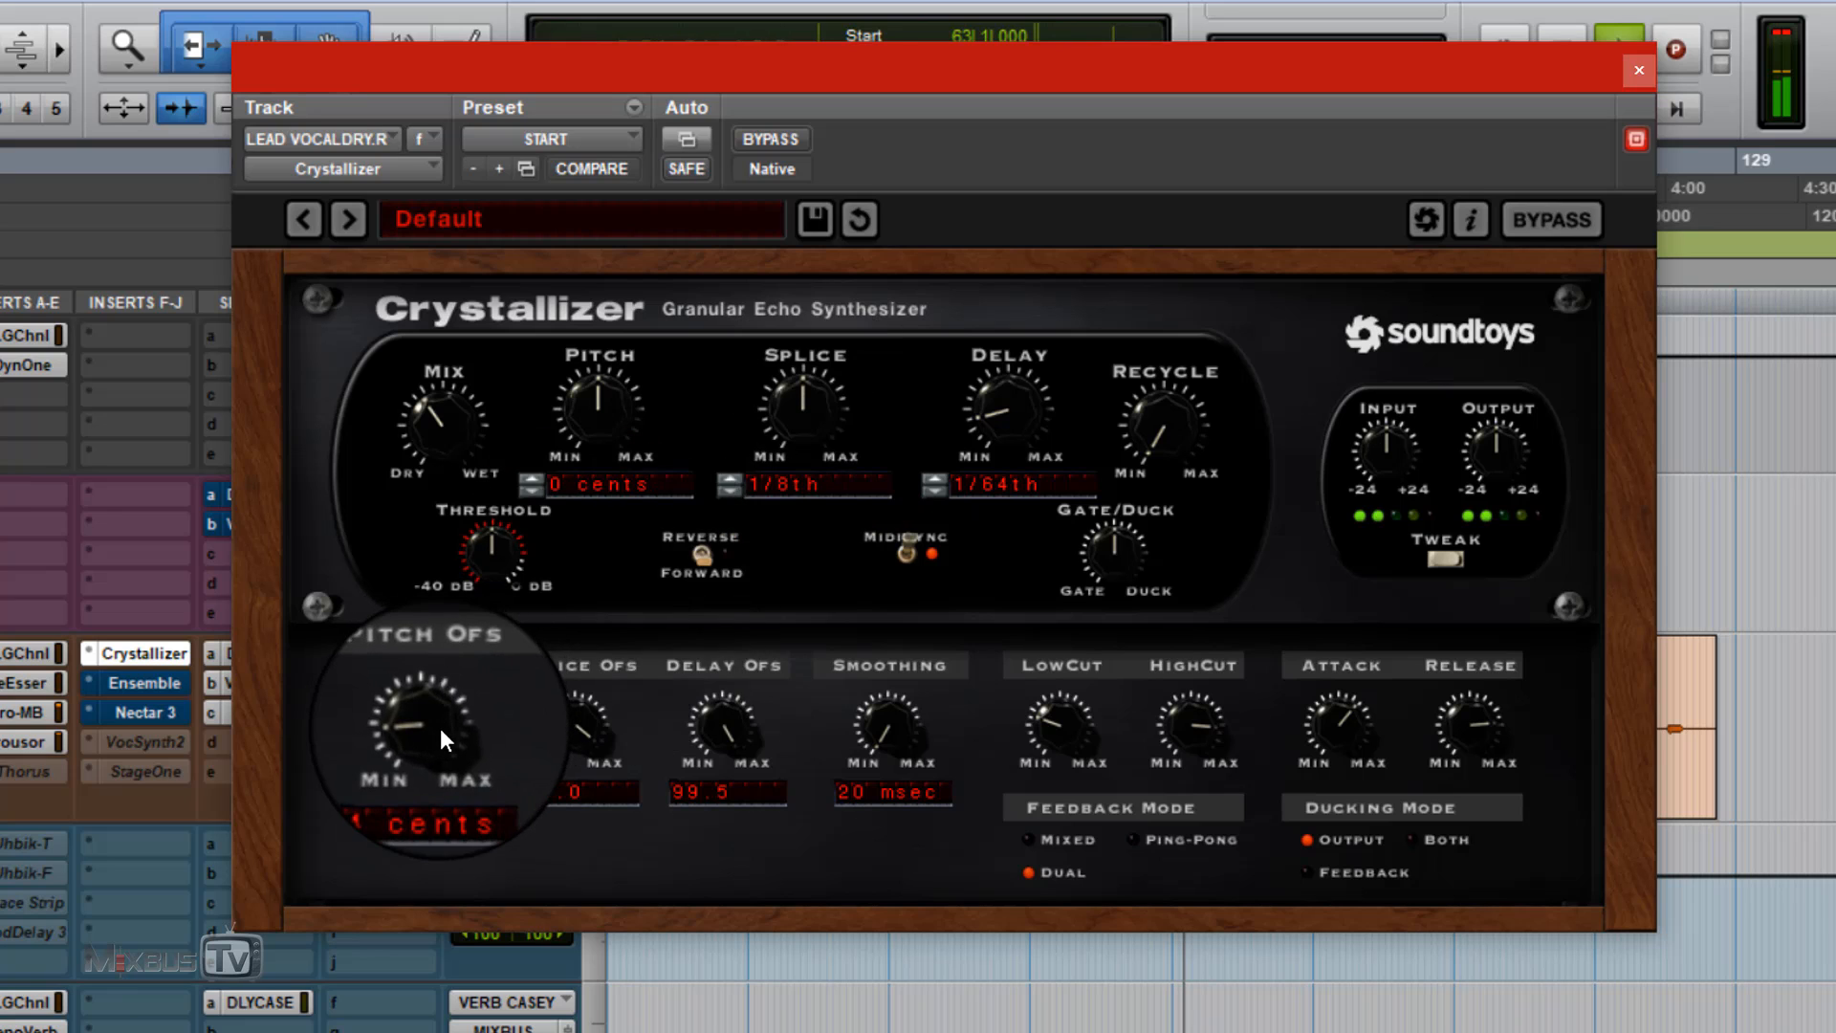
Step: Raise Crystallizer's mix slightly, sweep the pitch offset up to 167 cents and bring it back to 10 cents
{"action": "left_click_drag", "start_coordinate": [447, 434], "coordinate": [478, 331]}
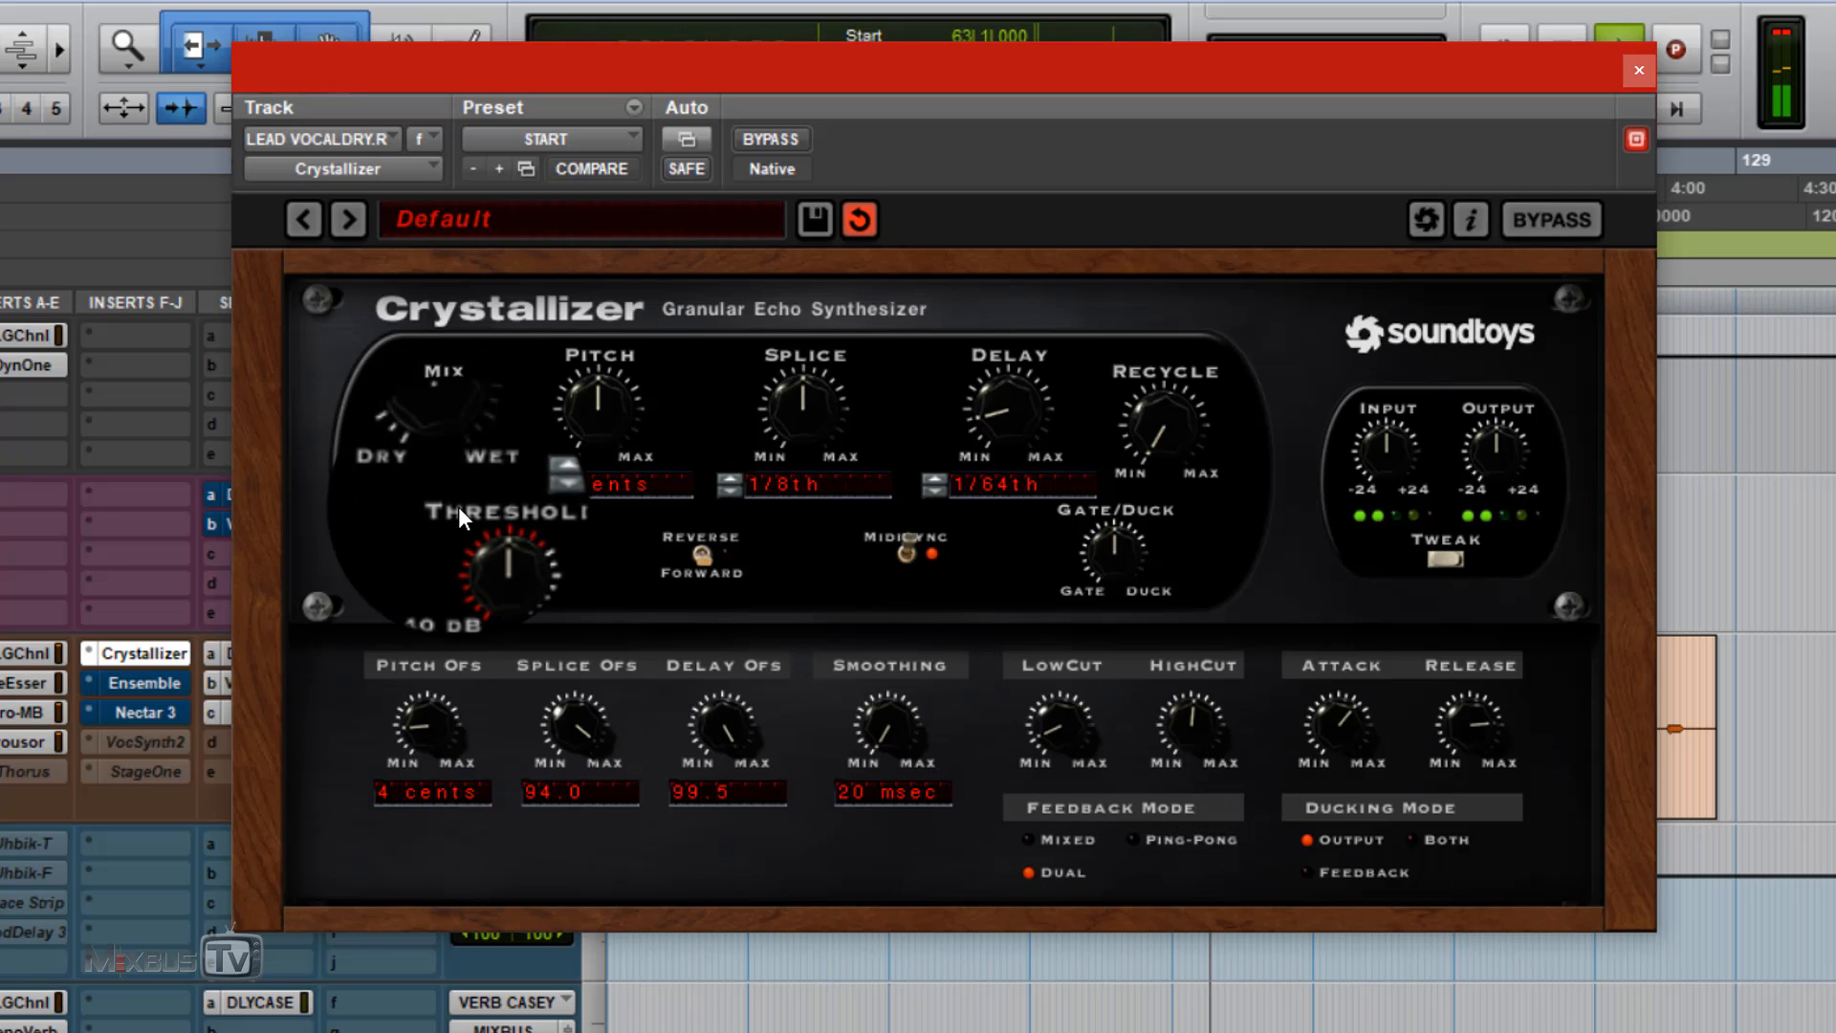
{"action": "left_click_drag", "start_coordinate": [456, 698], "coordinate": [437, 599]}
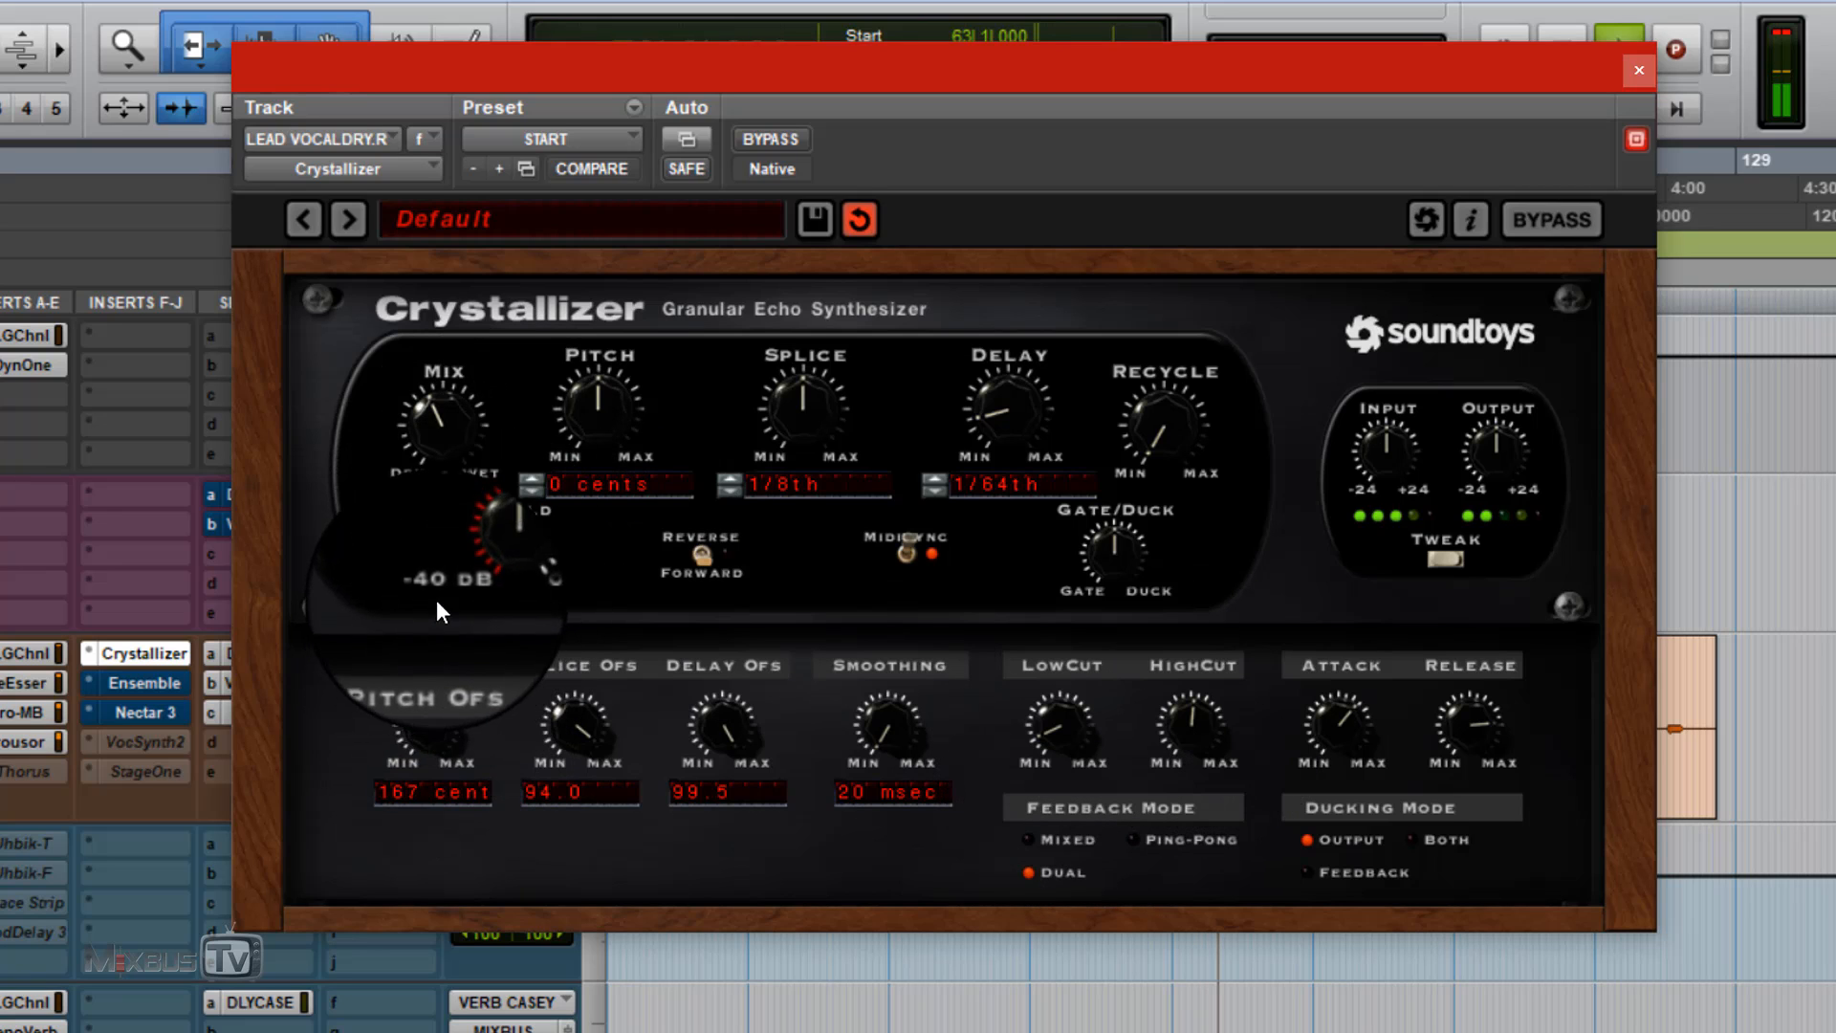
{"action": "left_click_drag", "start_coordinate": [439, 666], "coordinate": [448, 709]}
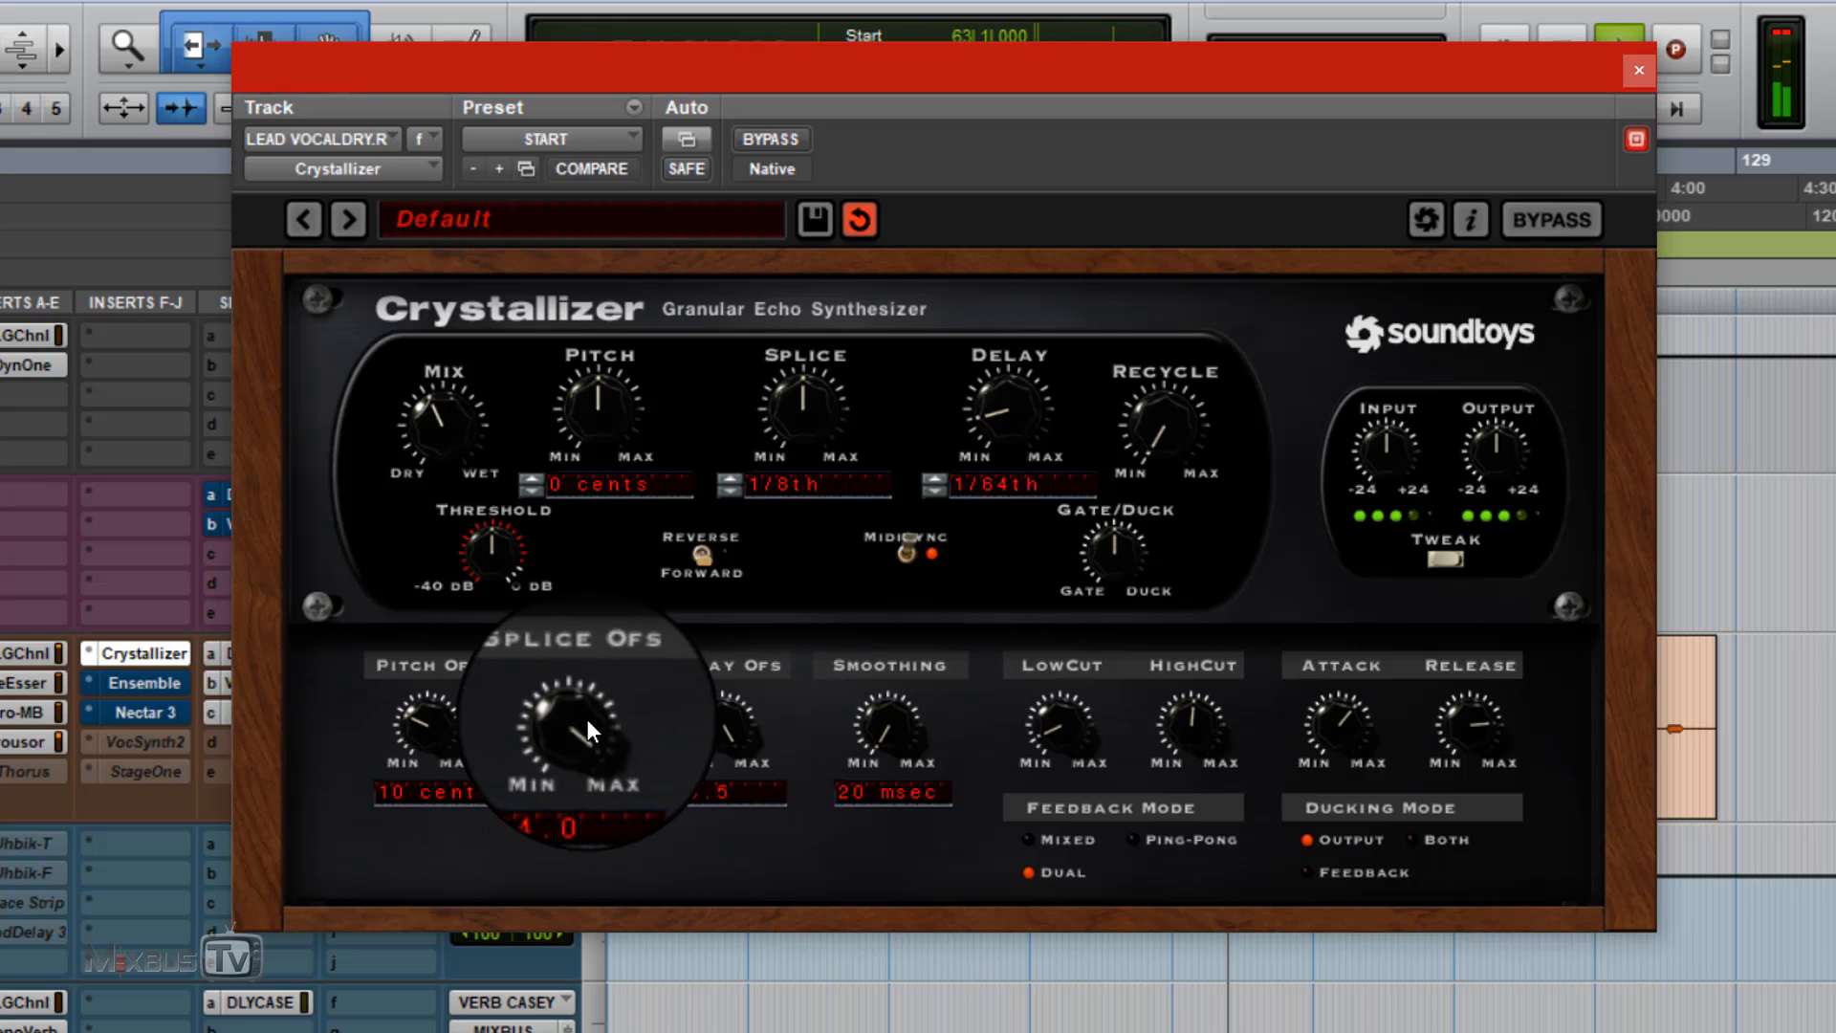
Step: Lower the splice offset to 10.5 and the delay offset to 0.0, and set the feedback mode to Ping-Pong
{"action": "left_click_drag", "start_coordinate": [587, 719], "coordinate": [565, 954]}
{"action": "left_click_drag", "start_coordinate": [568, 728], "coordinate": [568, 738]}
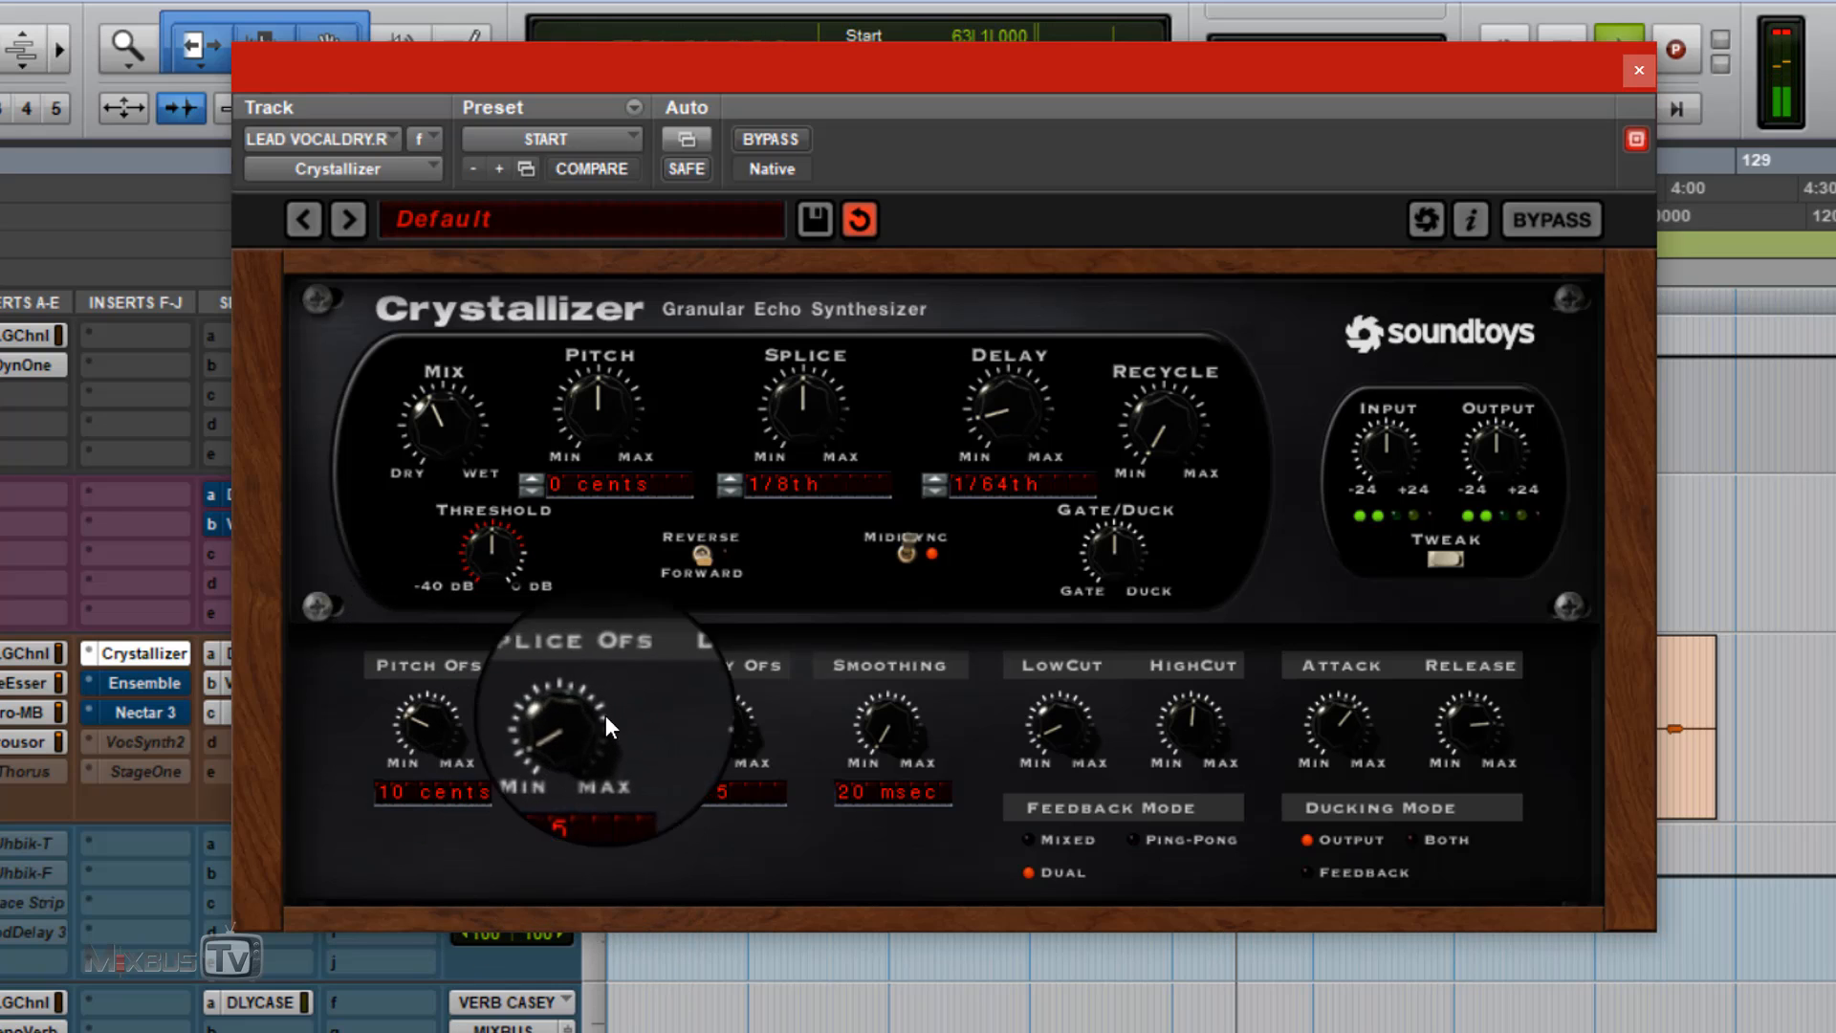
{"action": "left_click_drag", "start_coordinate": [720, 738], "coordinate": [719, 1032]}
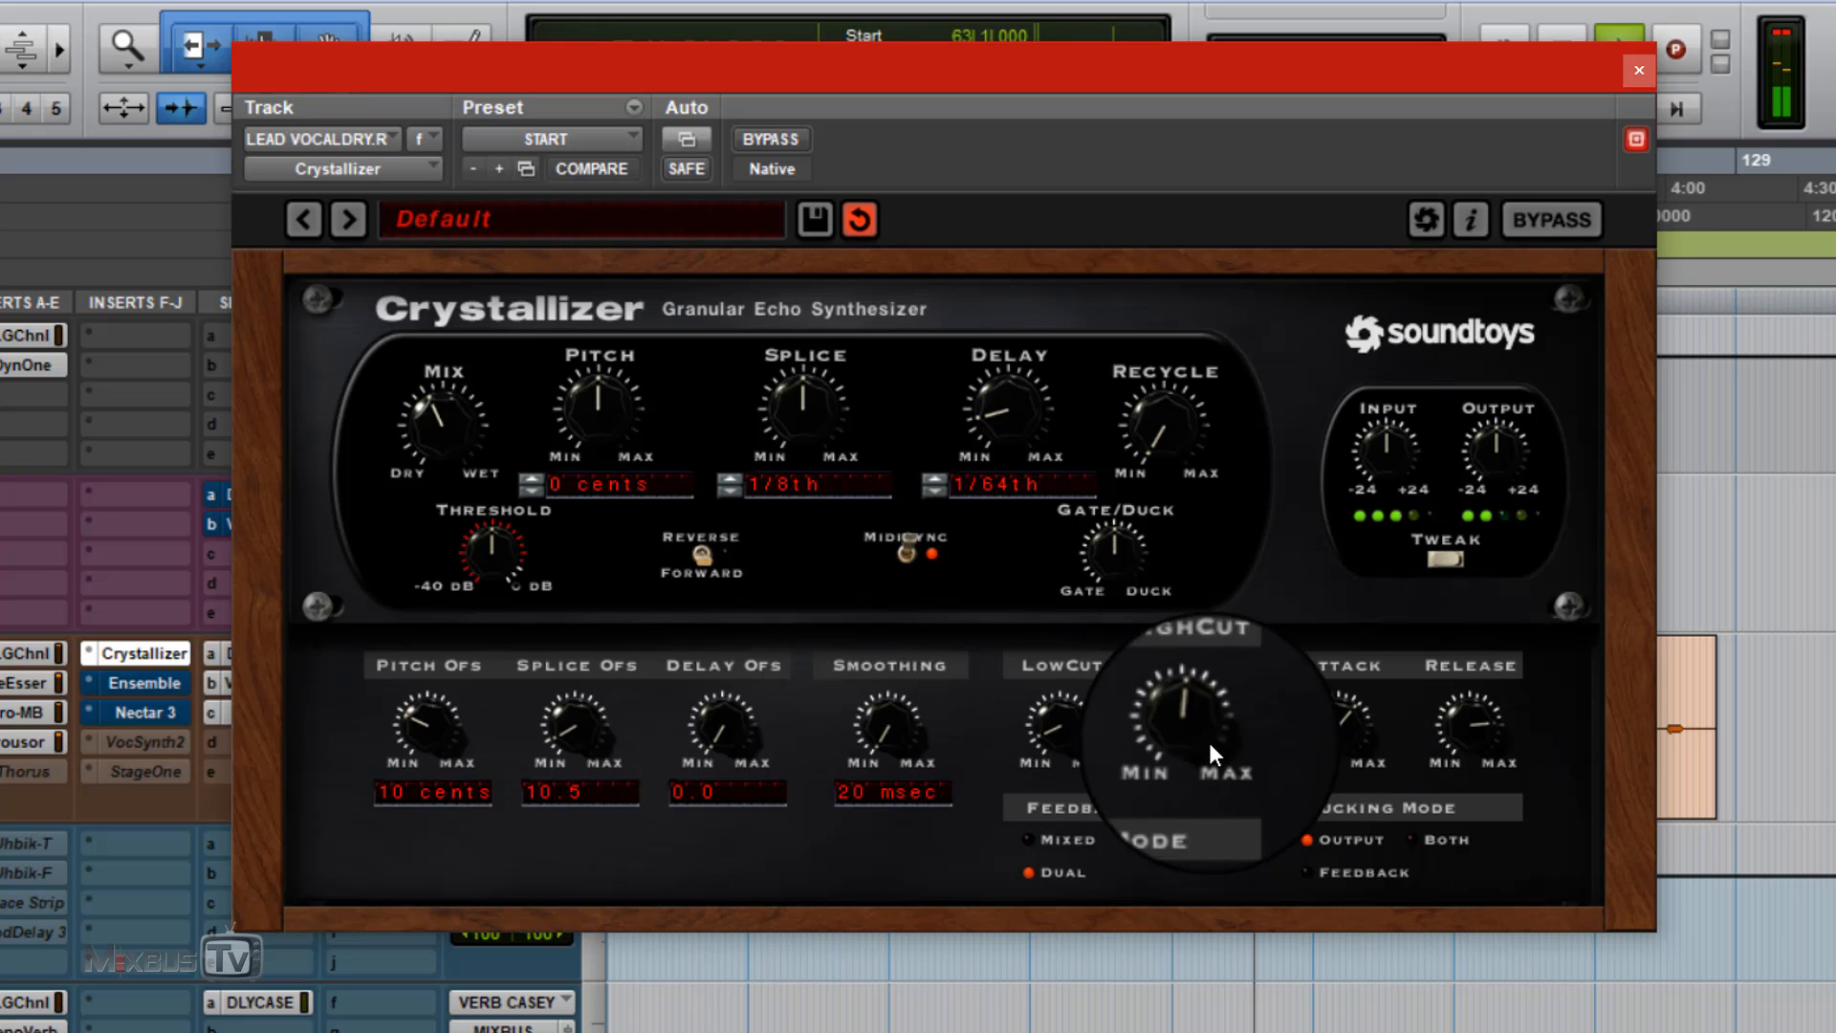
{"action": "left_click", "coordinate": [1159, 842]}
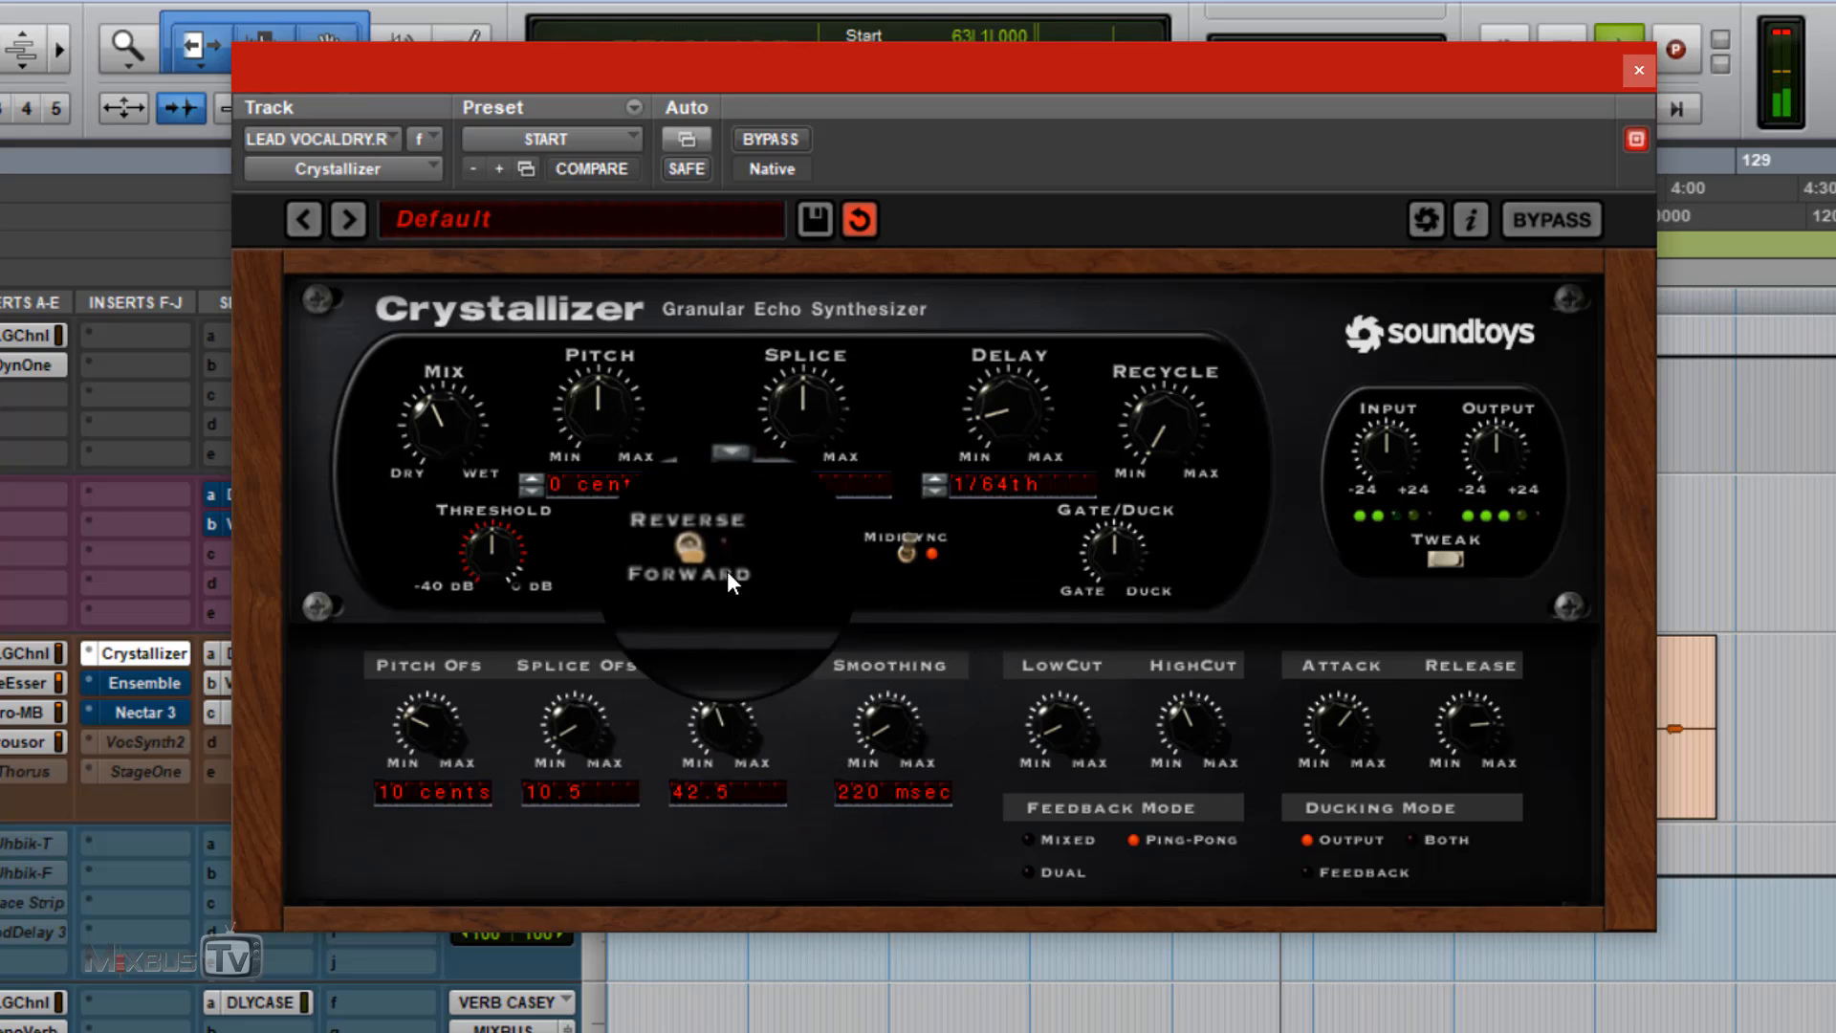
Step: Set the pitch offset to 1 cent, the splice offset to 100.0 and the delay offset to 99.5
{"action": "left_click_drag", "start_coordinate": [536, 746], "coordinate": [581, 611]}
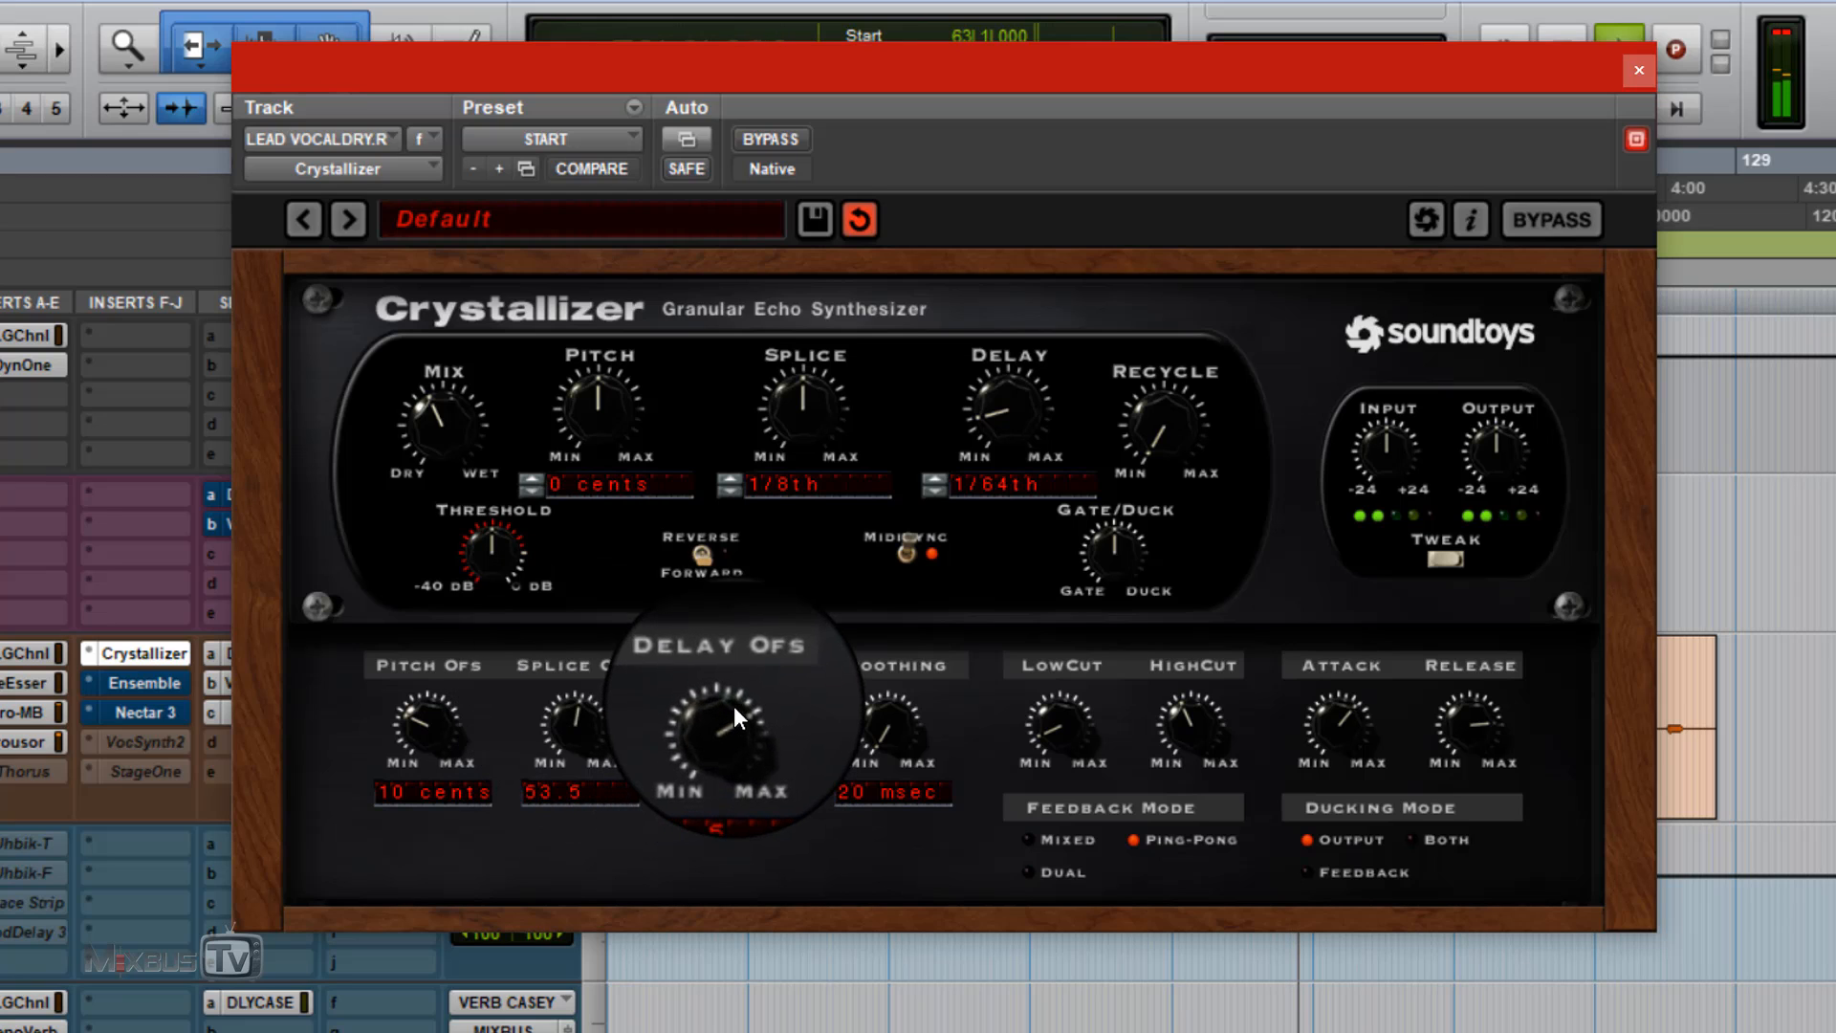
{"action": "left_click_drag", "start_coordinate": [432, 713], "coordinate": [438, 772]}
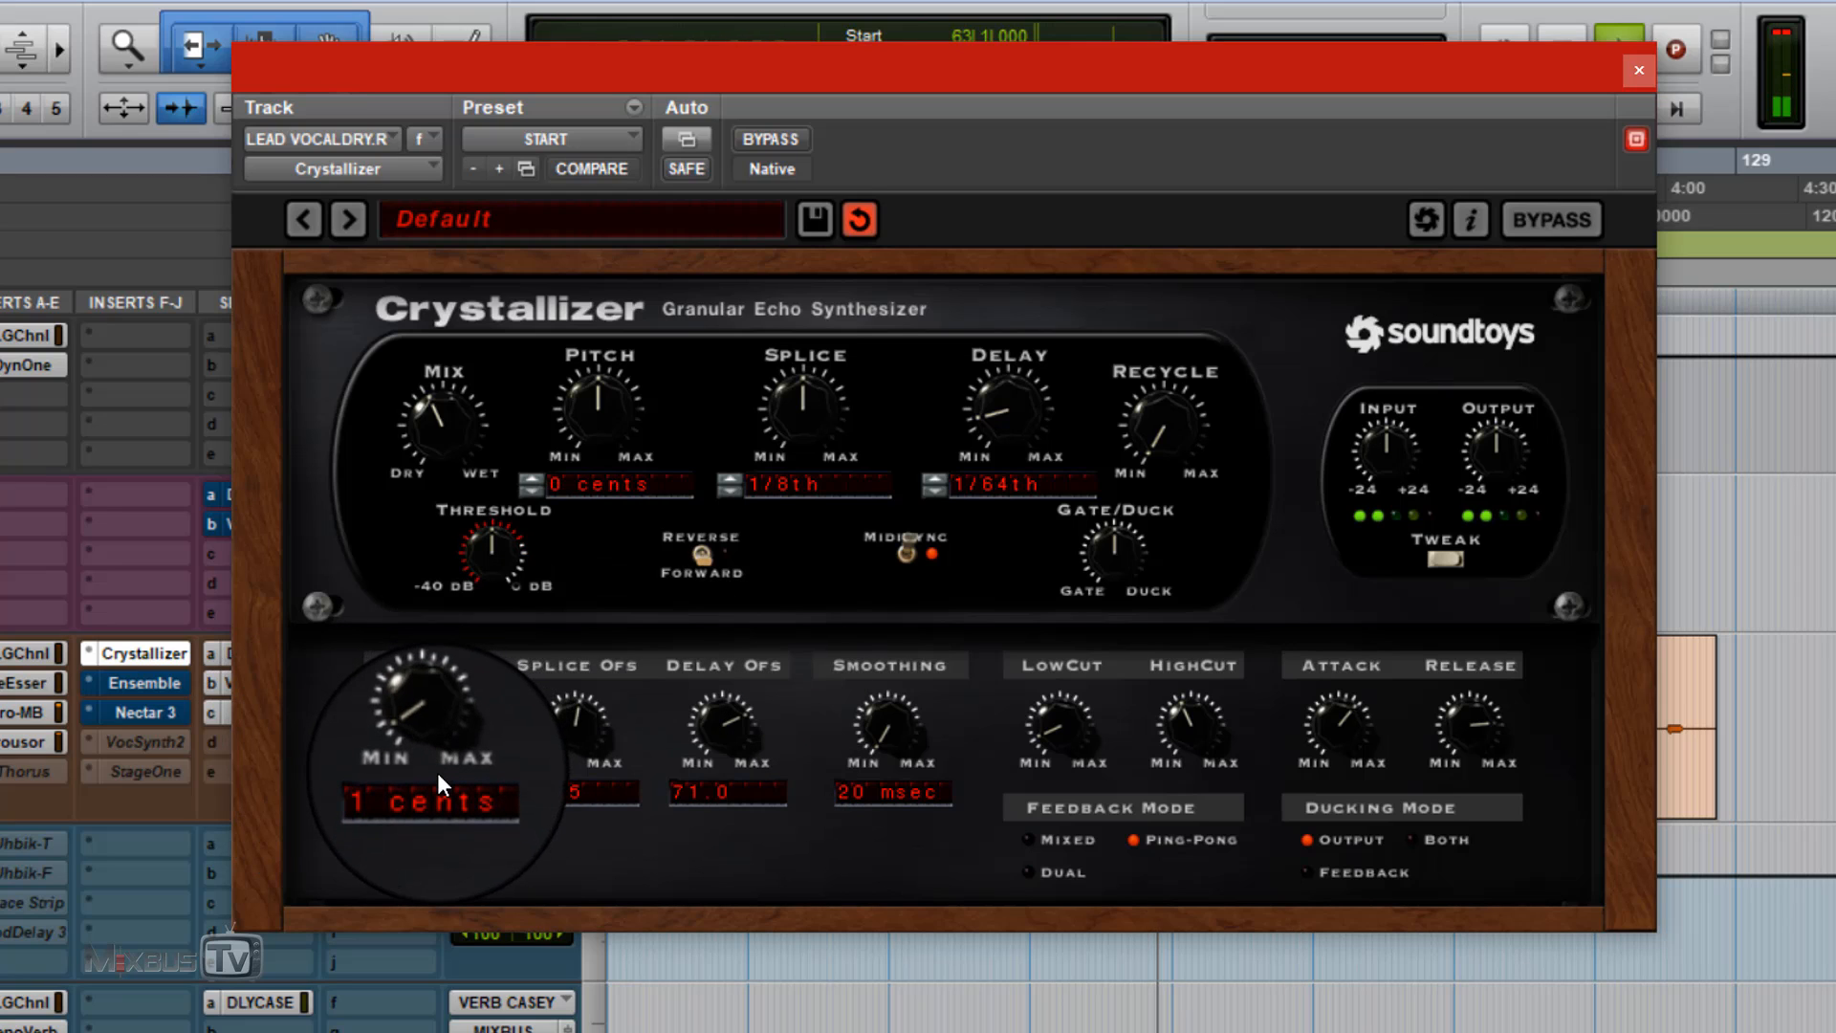
{"action": "left_click_drag", "start_coordinate": [558, 735], "coordinate": [595, 631]}
{"action": "left_click_drag", "start_coordinate": [750, 749], "coordinate": [720, 519]}
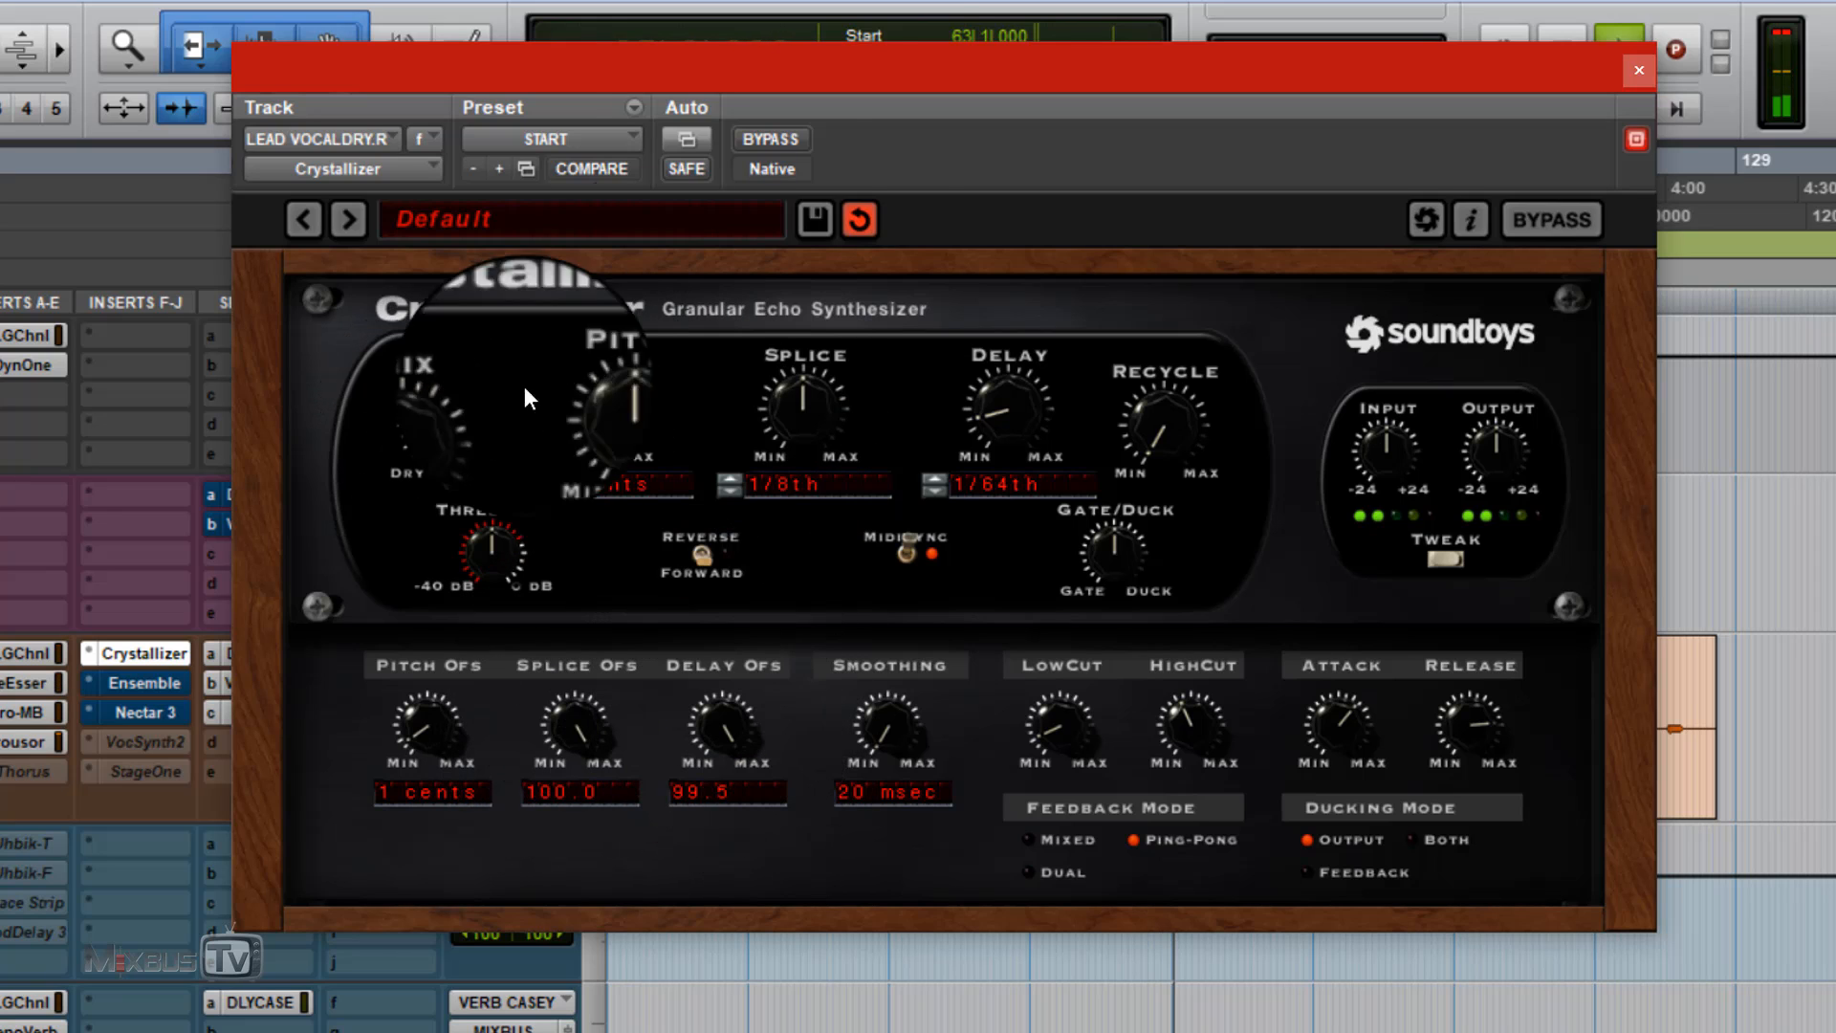
Step: Compare the playing lead vocal with Crystallizer bypassed and active, leaving the plugin active
{"action": "left_click", "coordinate": [773, 139]}
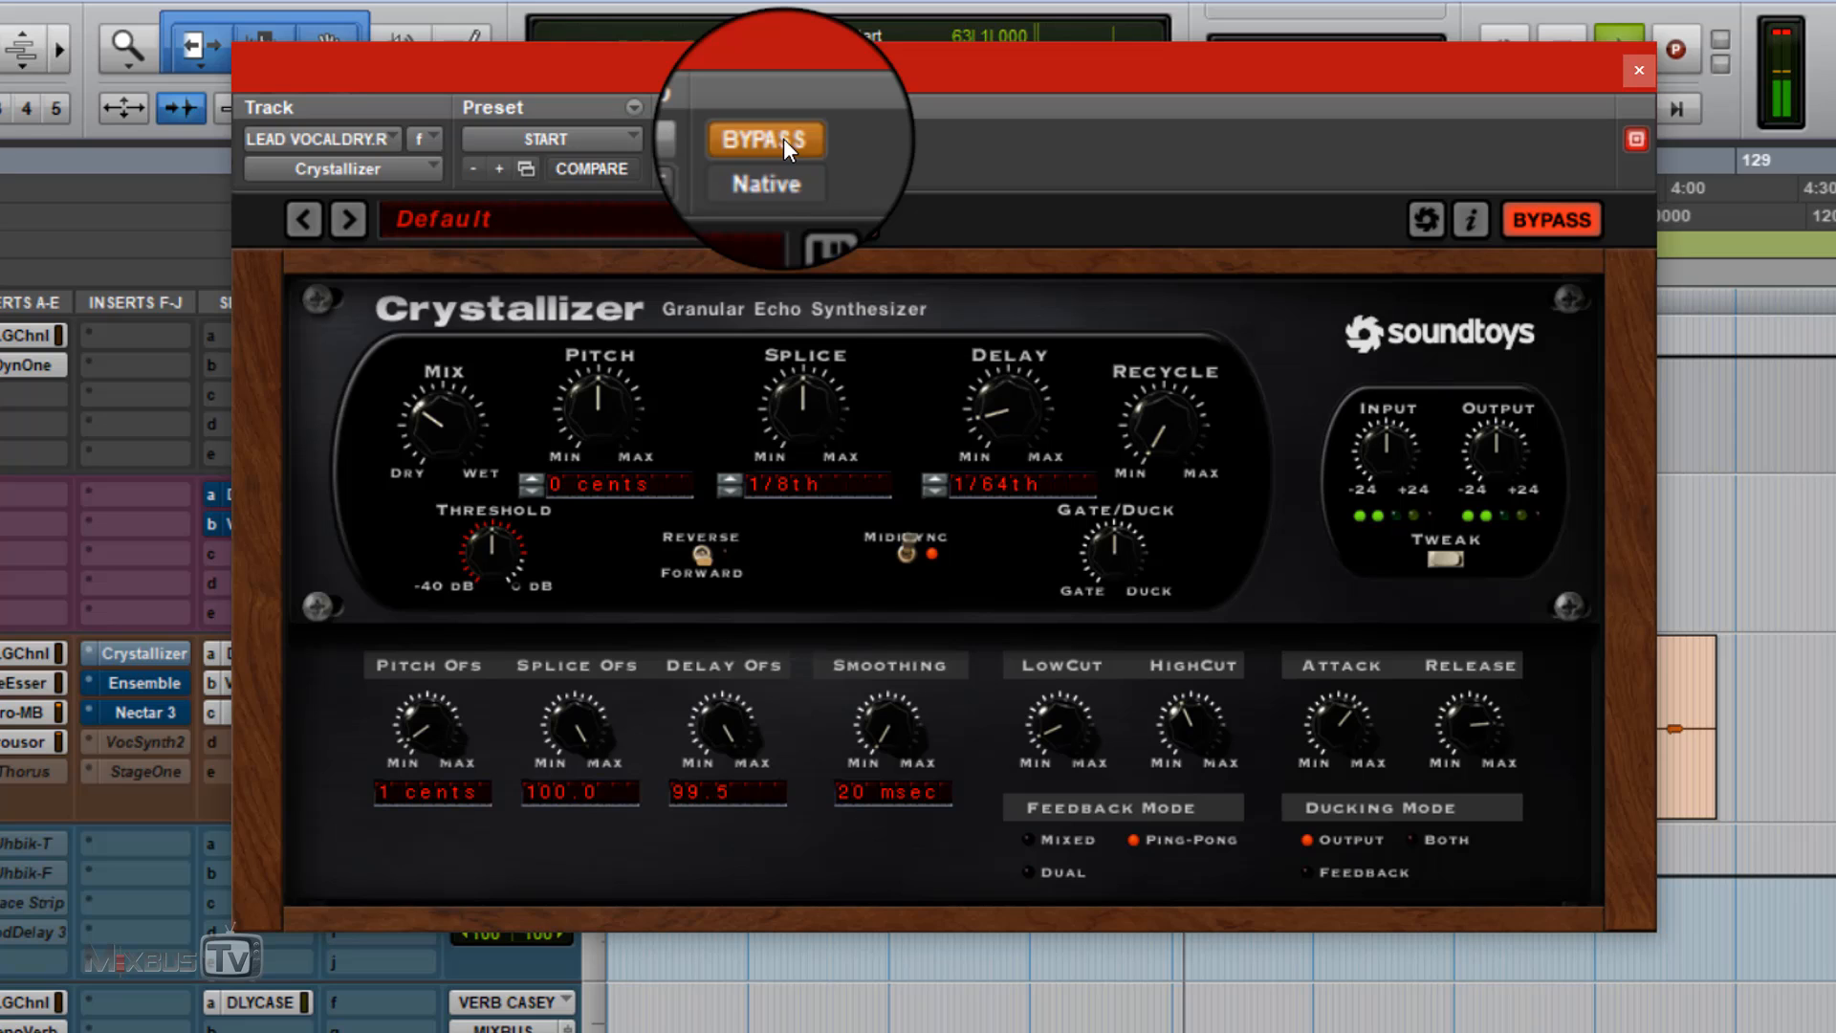
{"action": "left_click", "coordinate": [783, 139]}
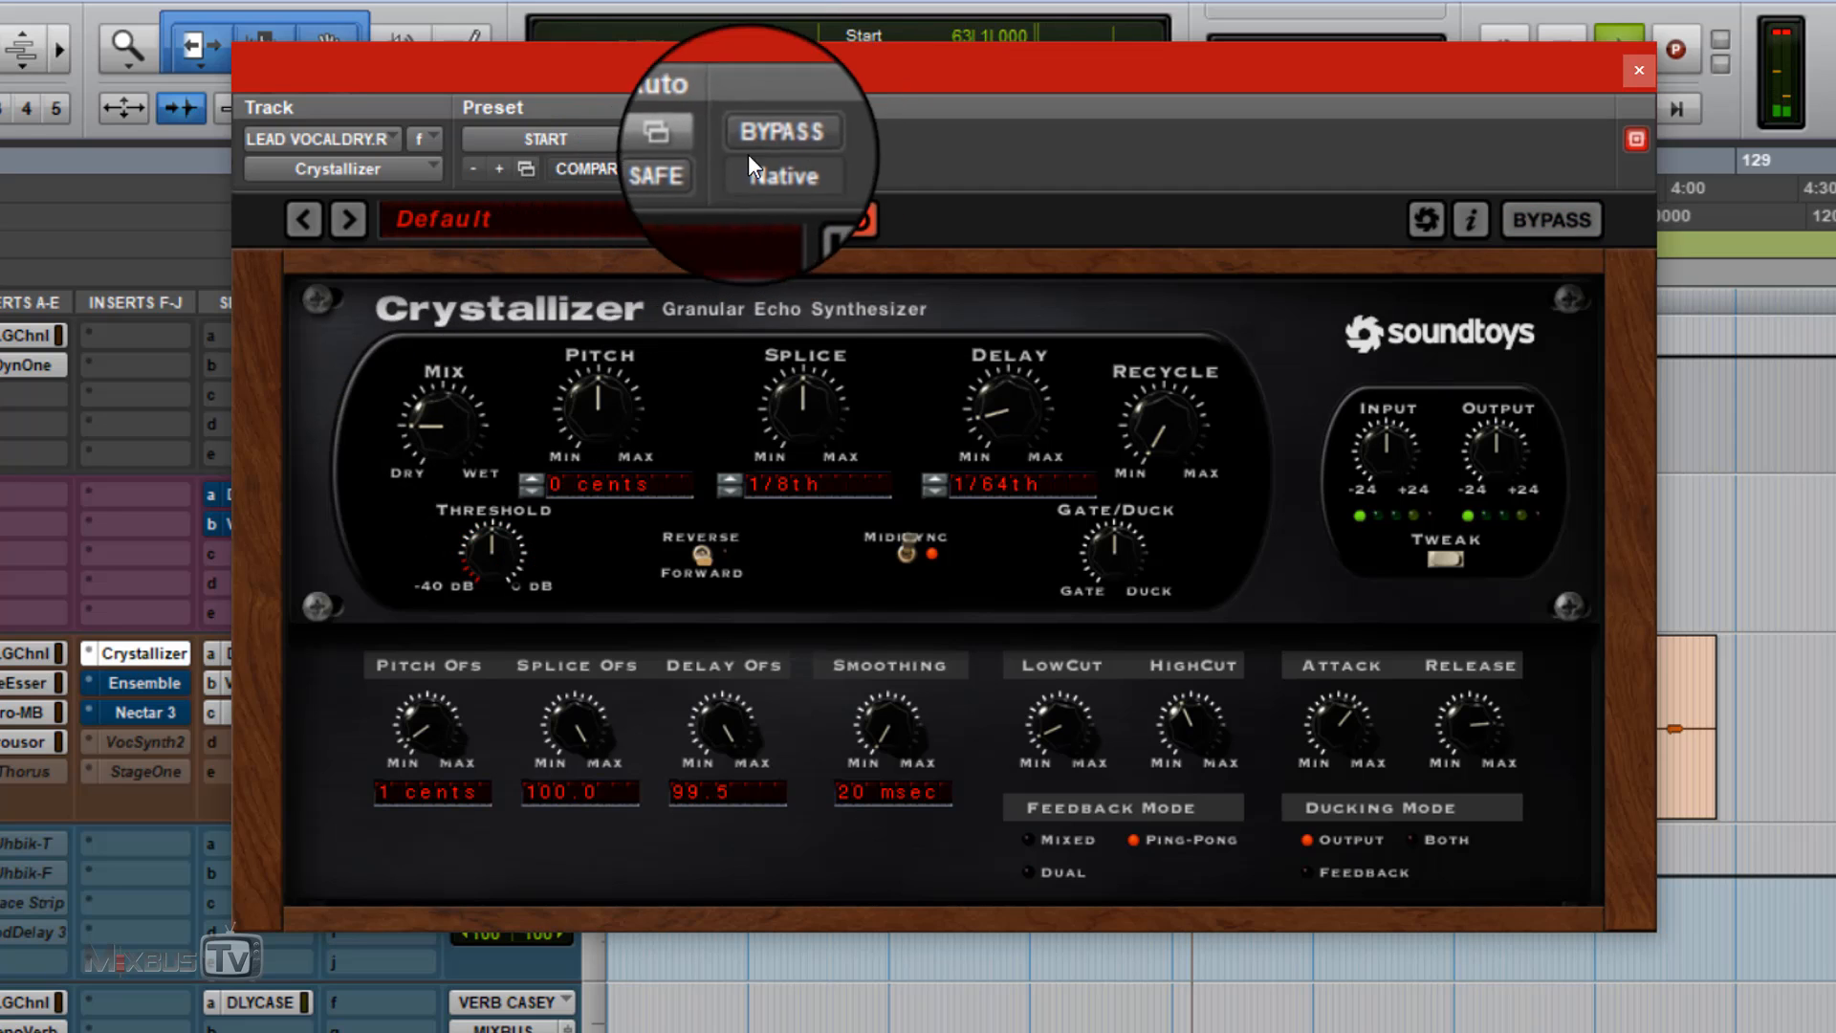
{"action": "left_click", "coordinate": [770, 140]}
{"action": "left_click", "coordinate": [790, 143]}
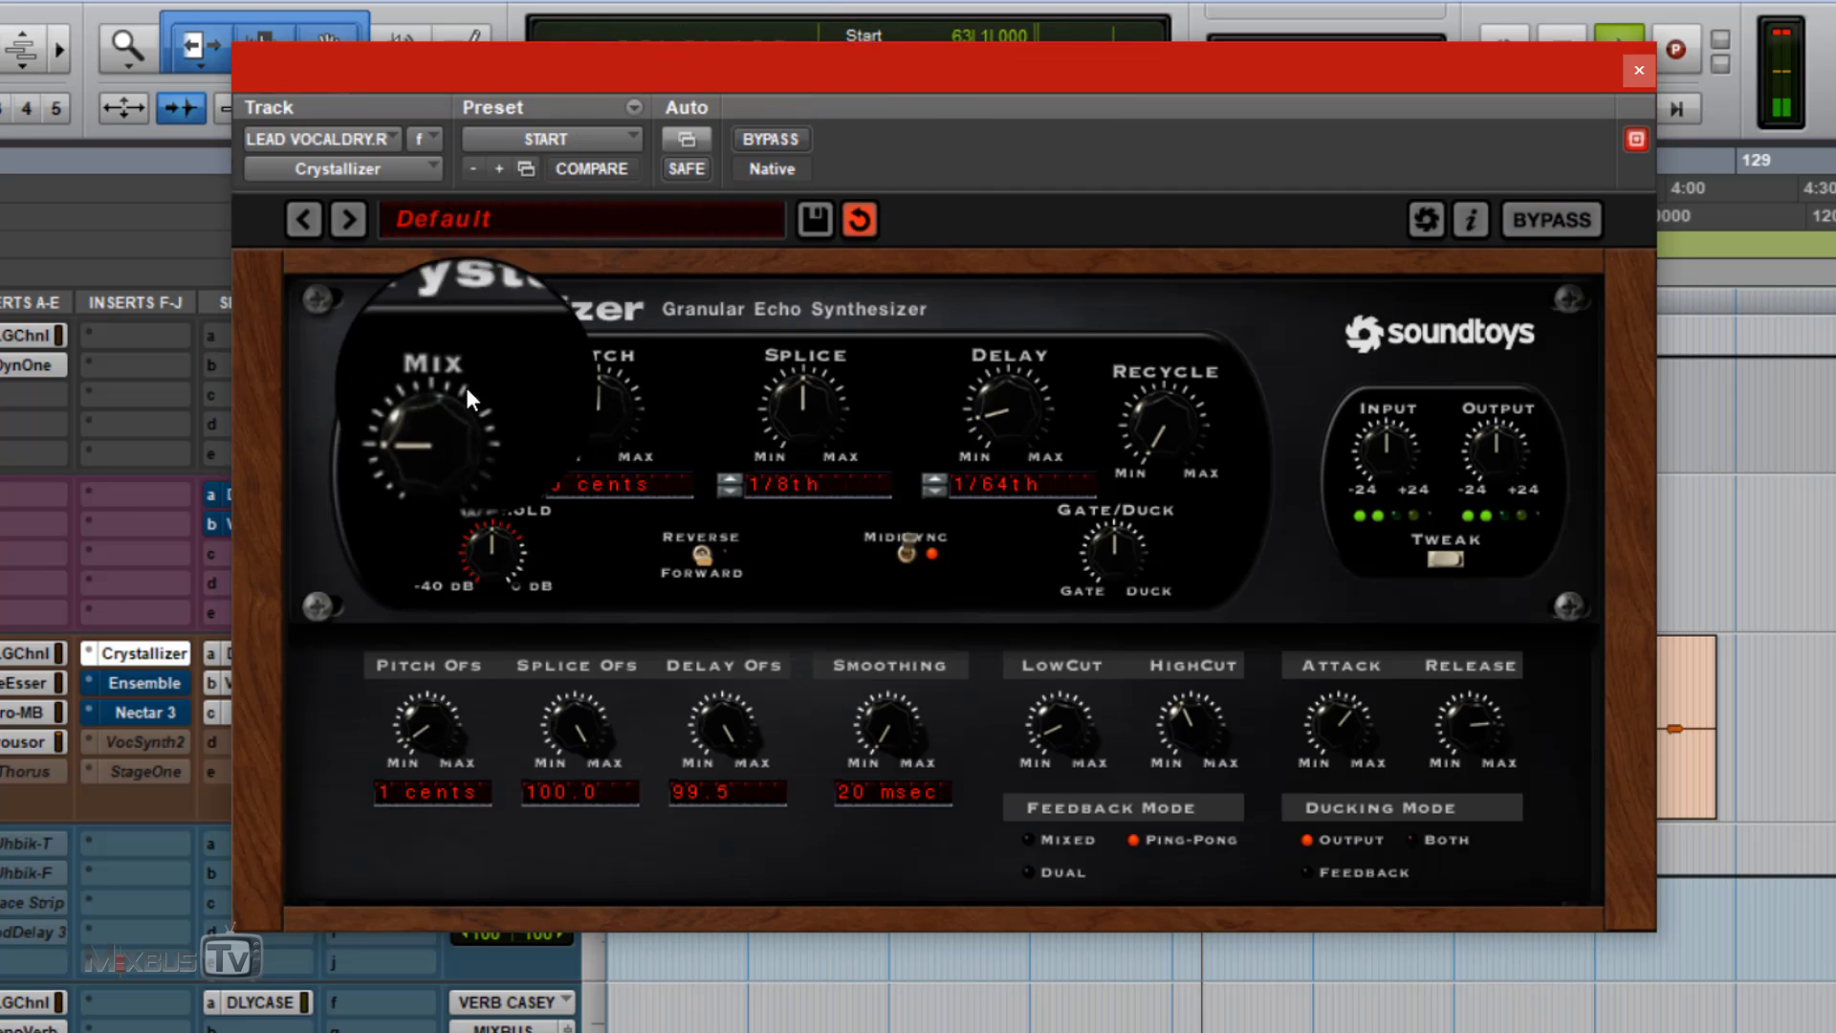
Step: Set Crystallizer's pitch offset to 13 cents, raise the high cut, and set the feedback mode to Dual
{"action": "left_click_drag", "start_coordinate": [451, 713], "coordinate": [444, 654]}
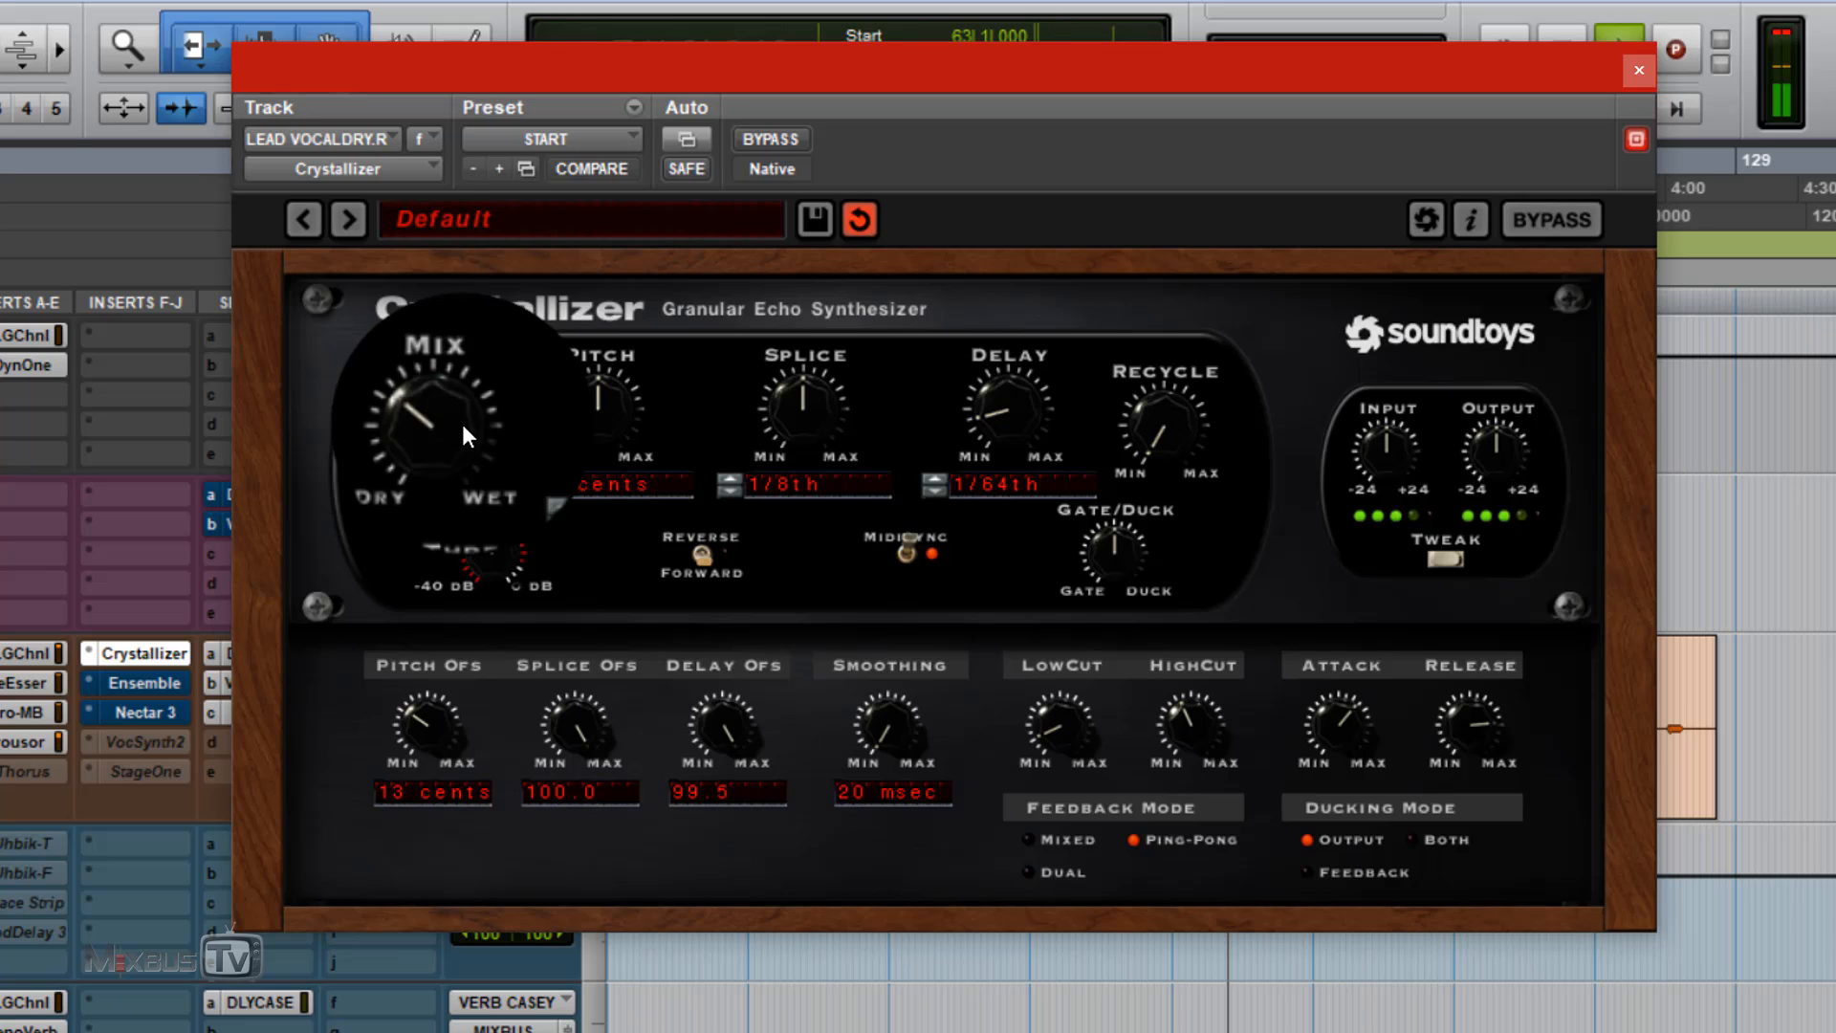
{"action": "left_click_drag", "start_coordinate": [1168, 692], "coordinate": [1197, 651]}
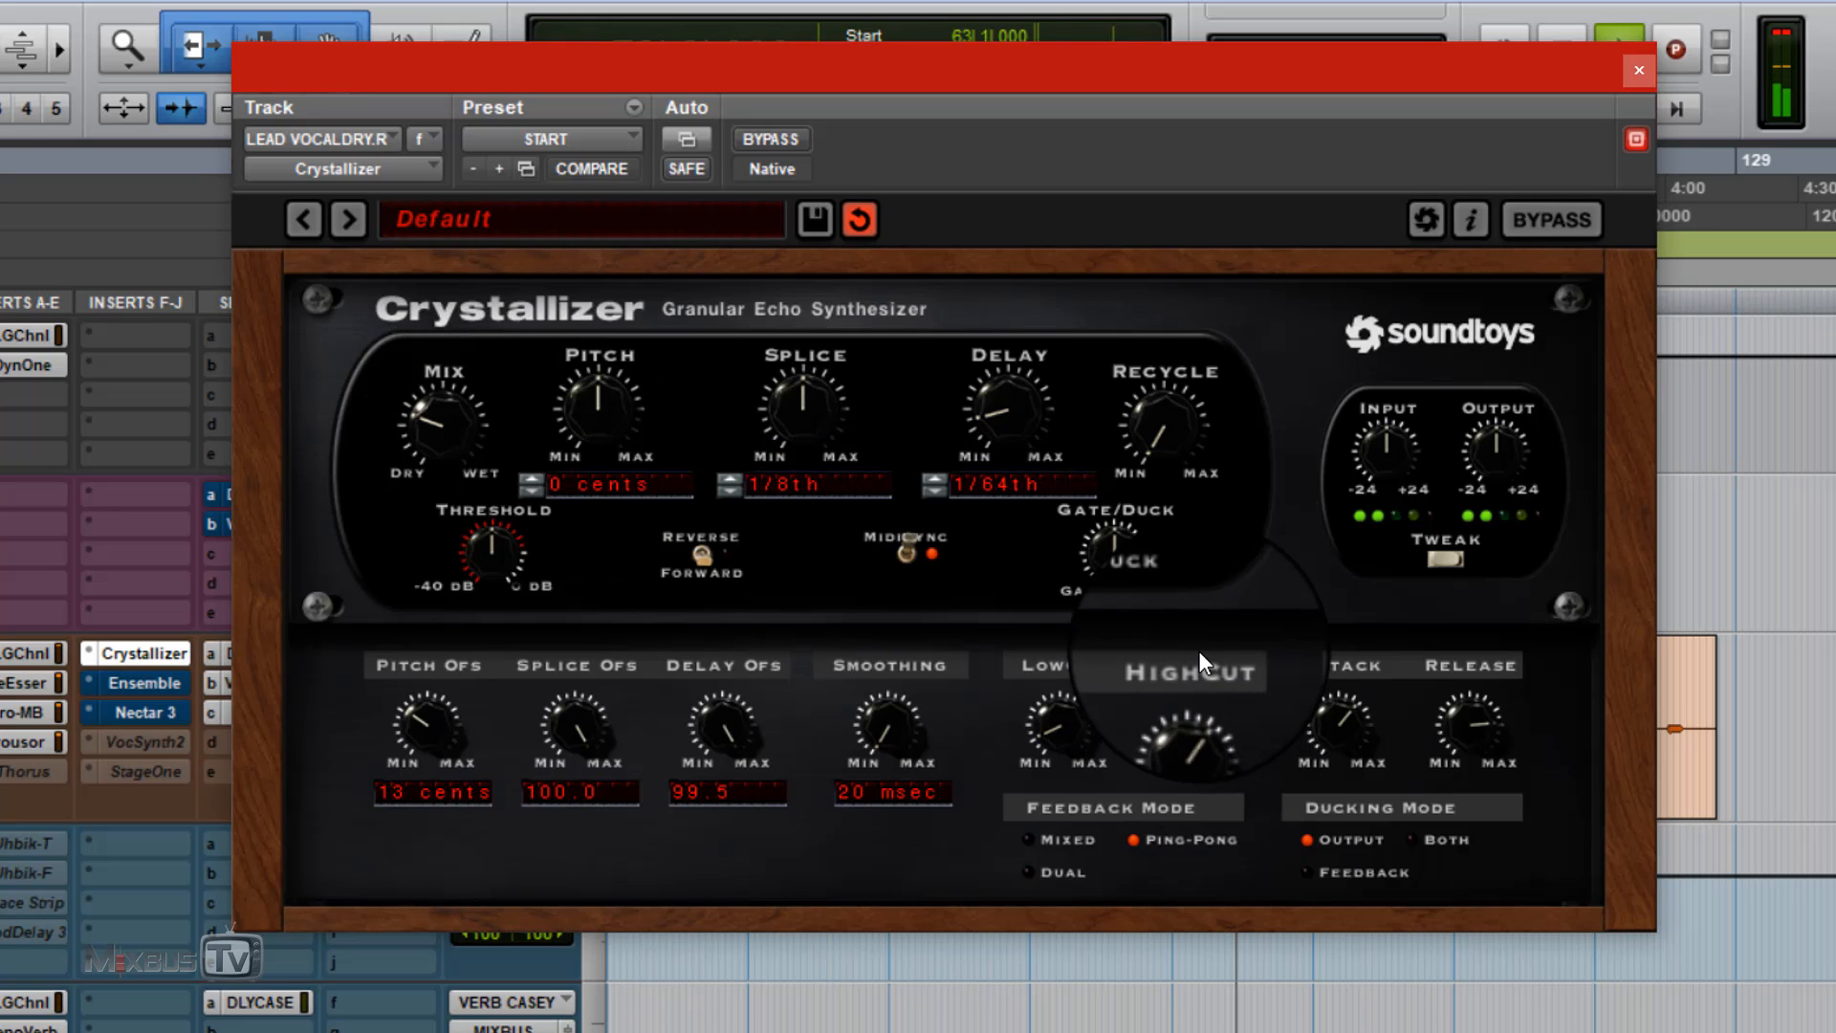
{"action": "left_click", "coordinate": [1027, 870]}
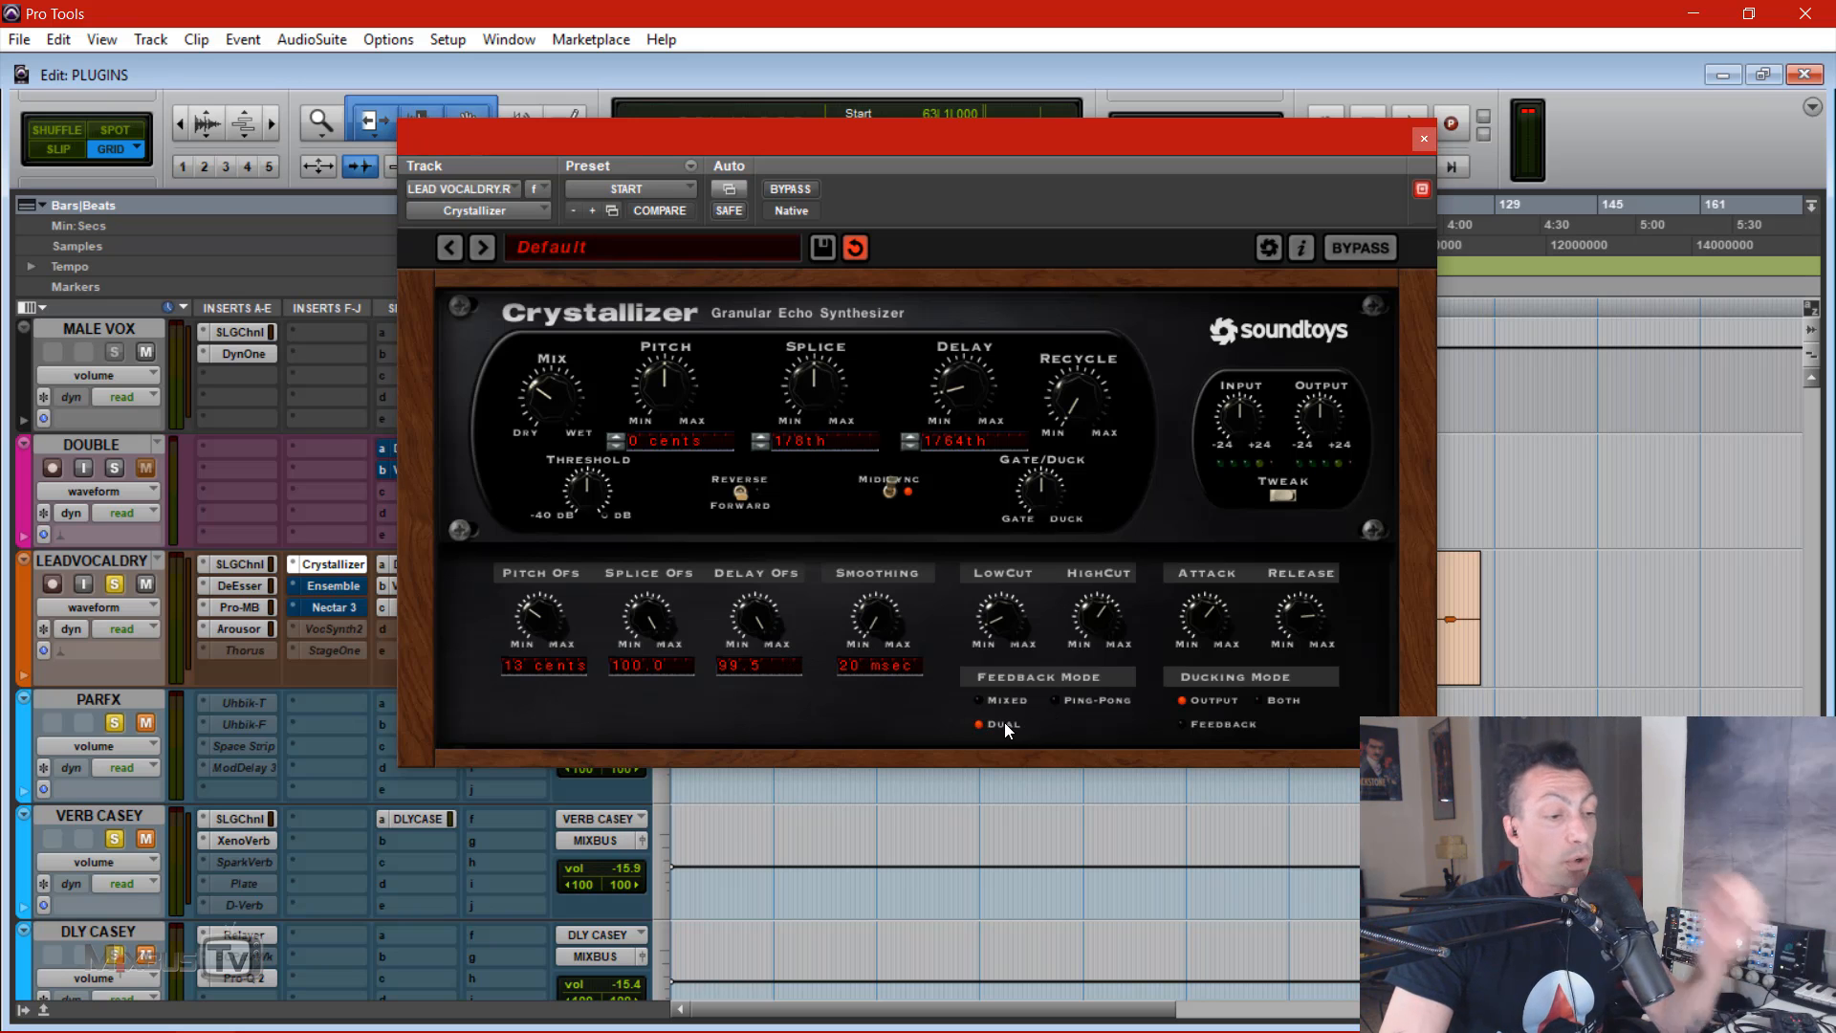
Step: Play the lead vocal and compare the Ping-Pong feedback mode with Dual, ending on Dual
{"action": "key", "text": "space"}
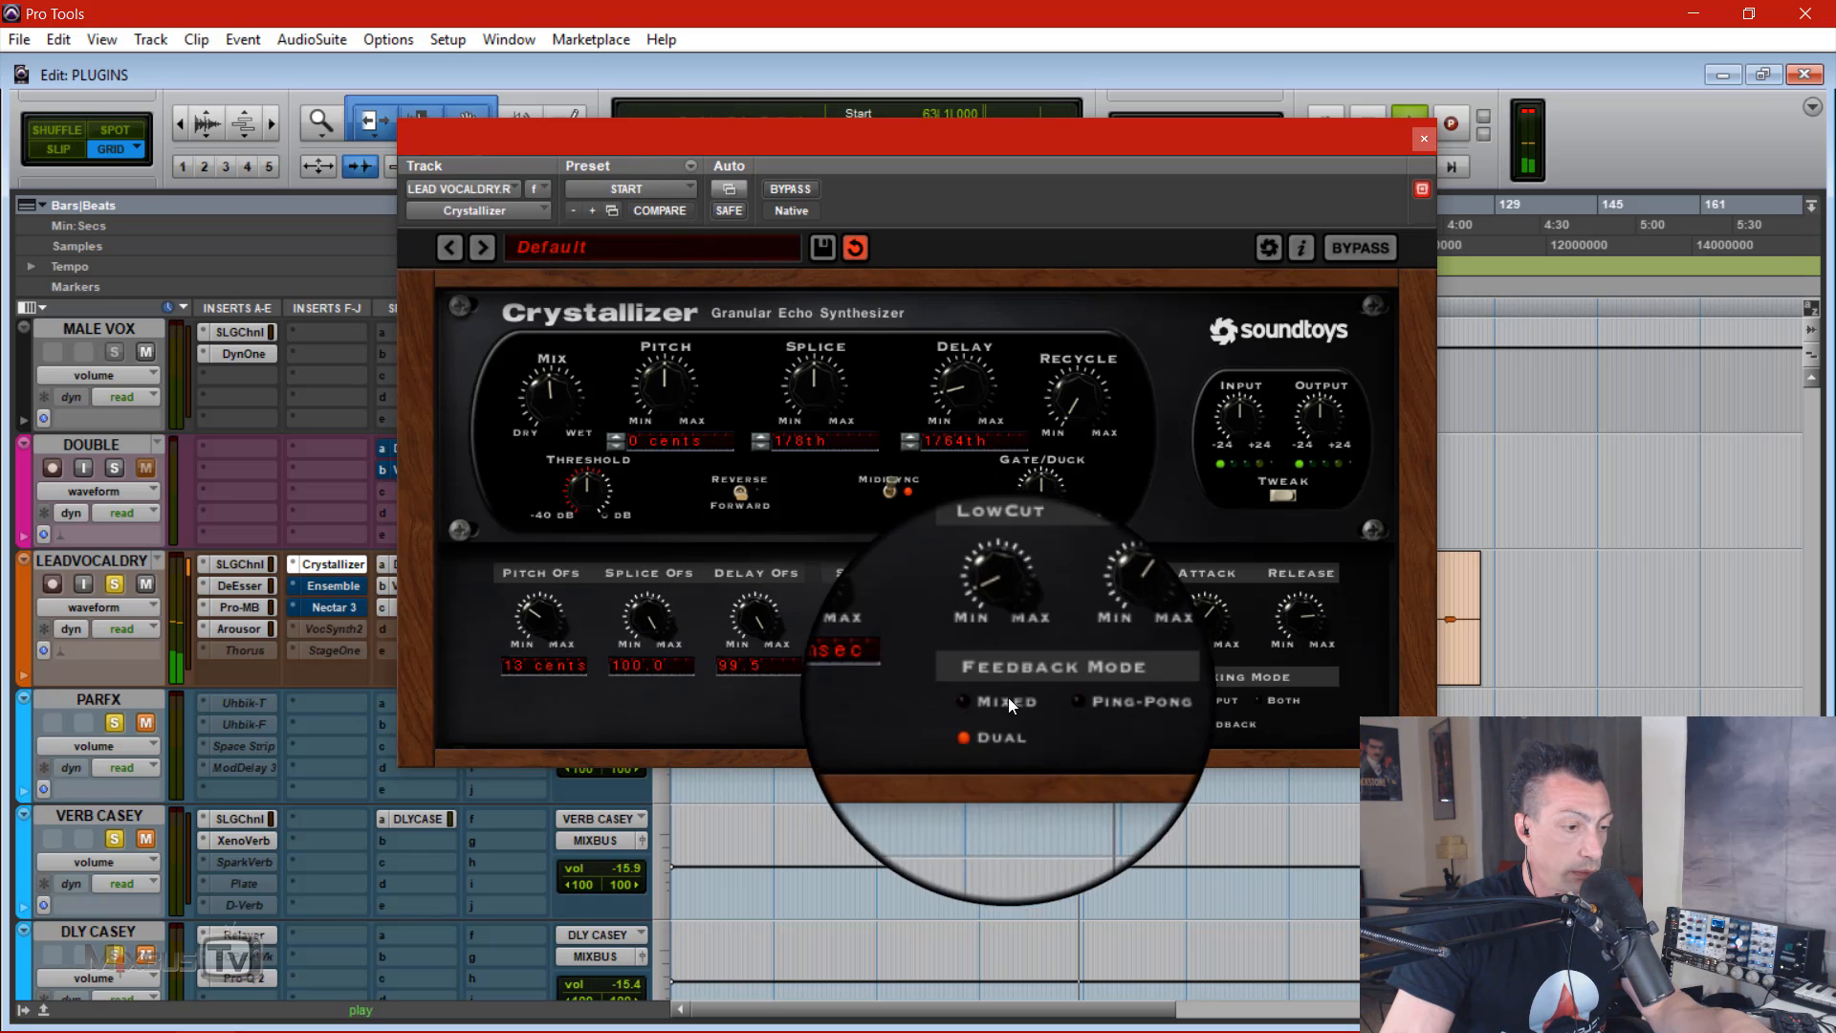
{"action": "left_click", "coordinate": [1057, 700]}
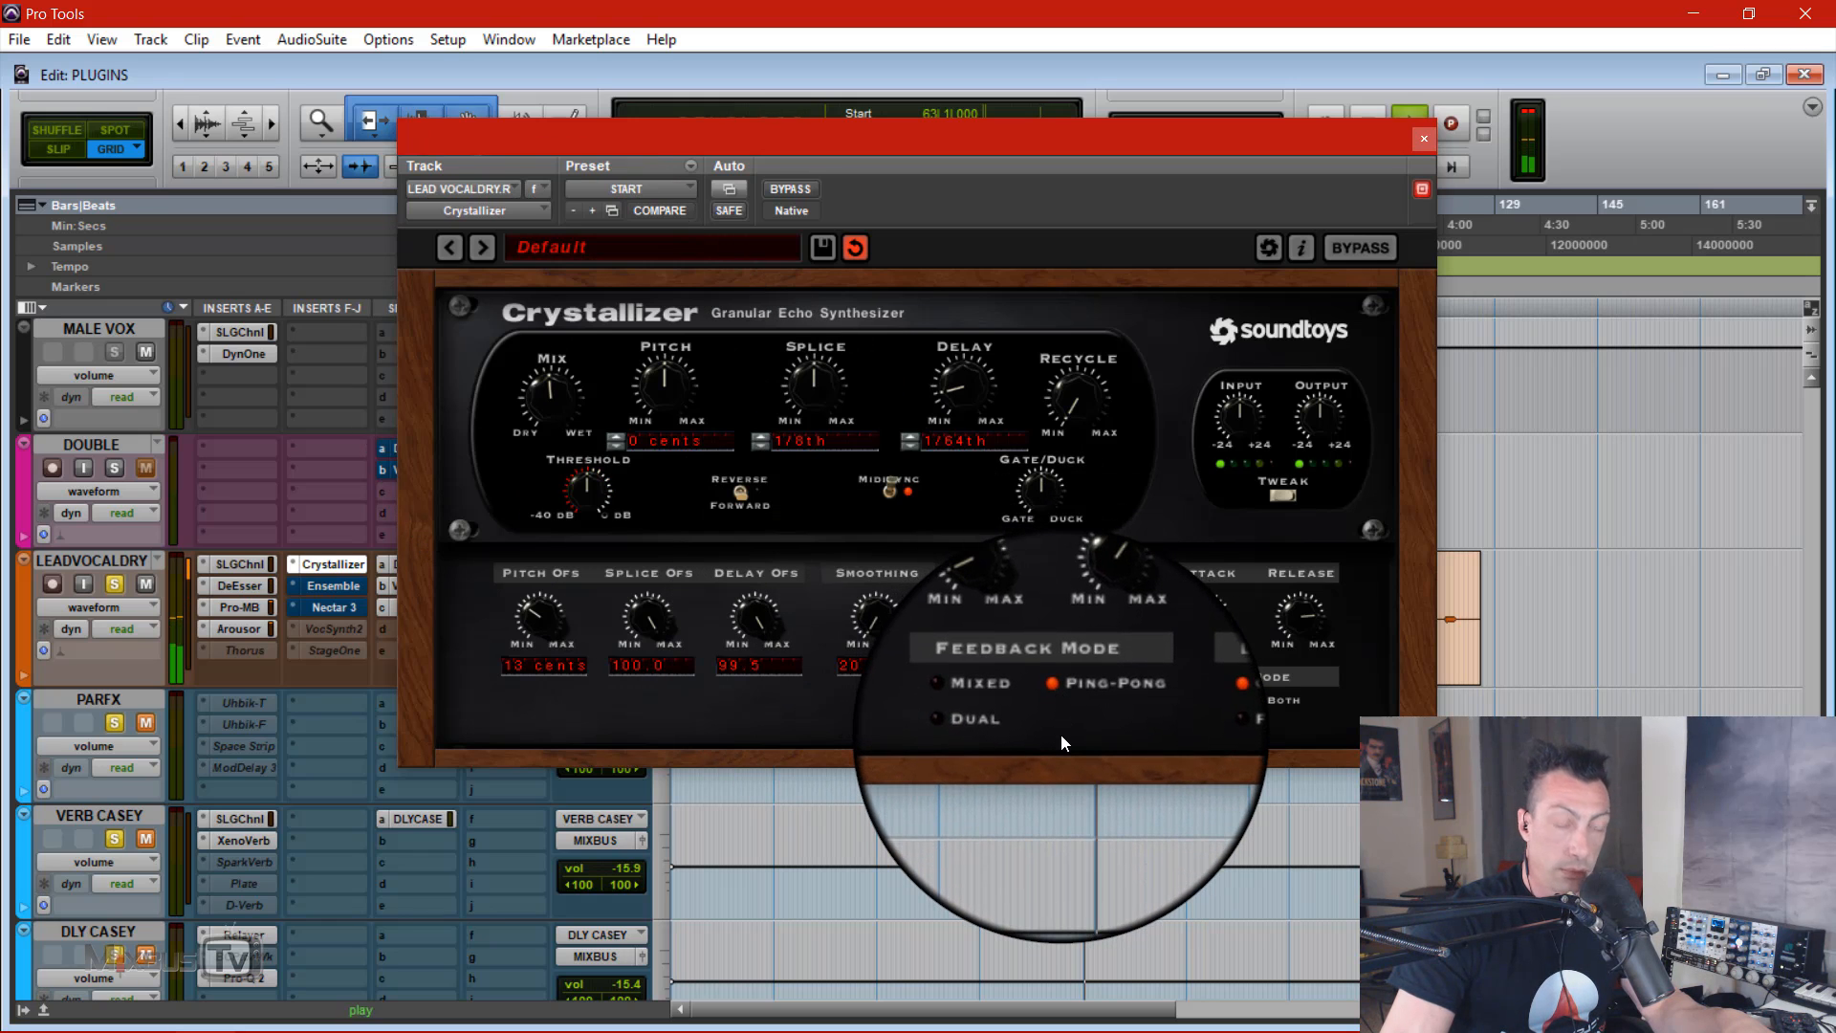
{"action": "left_click", "coordinate": [1000, 730]}
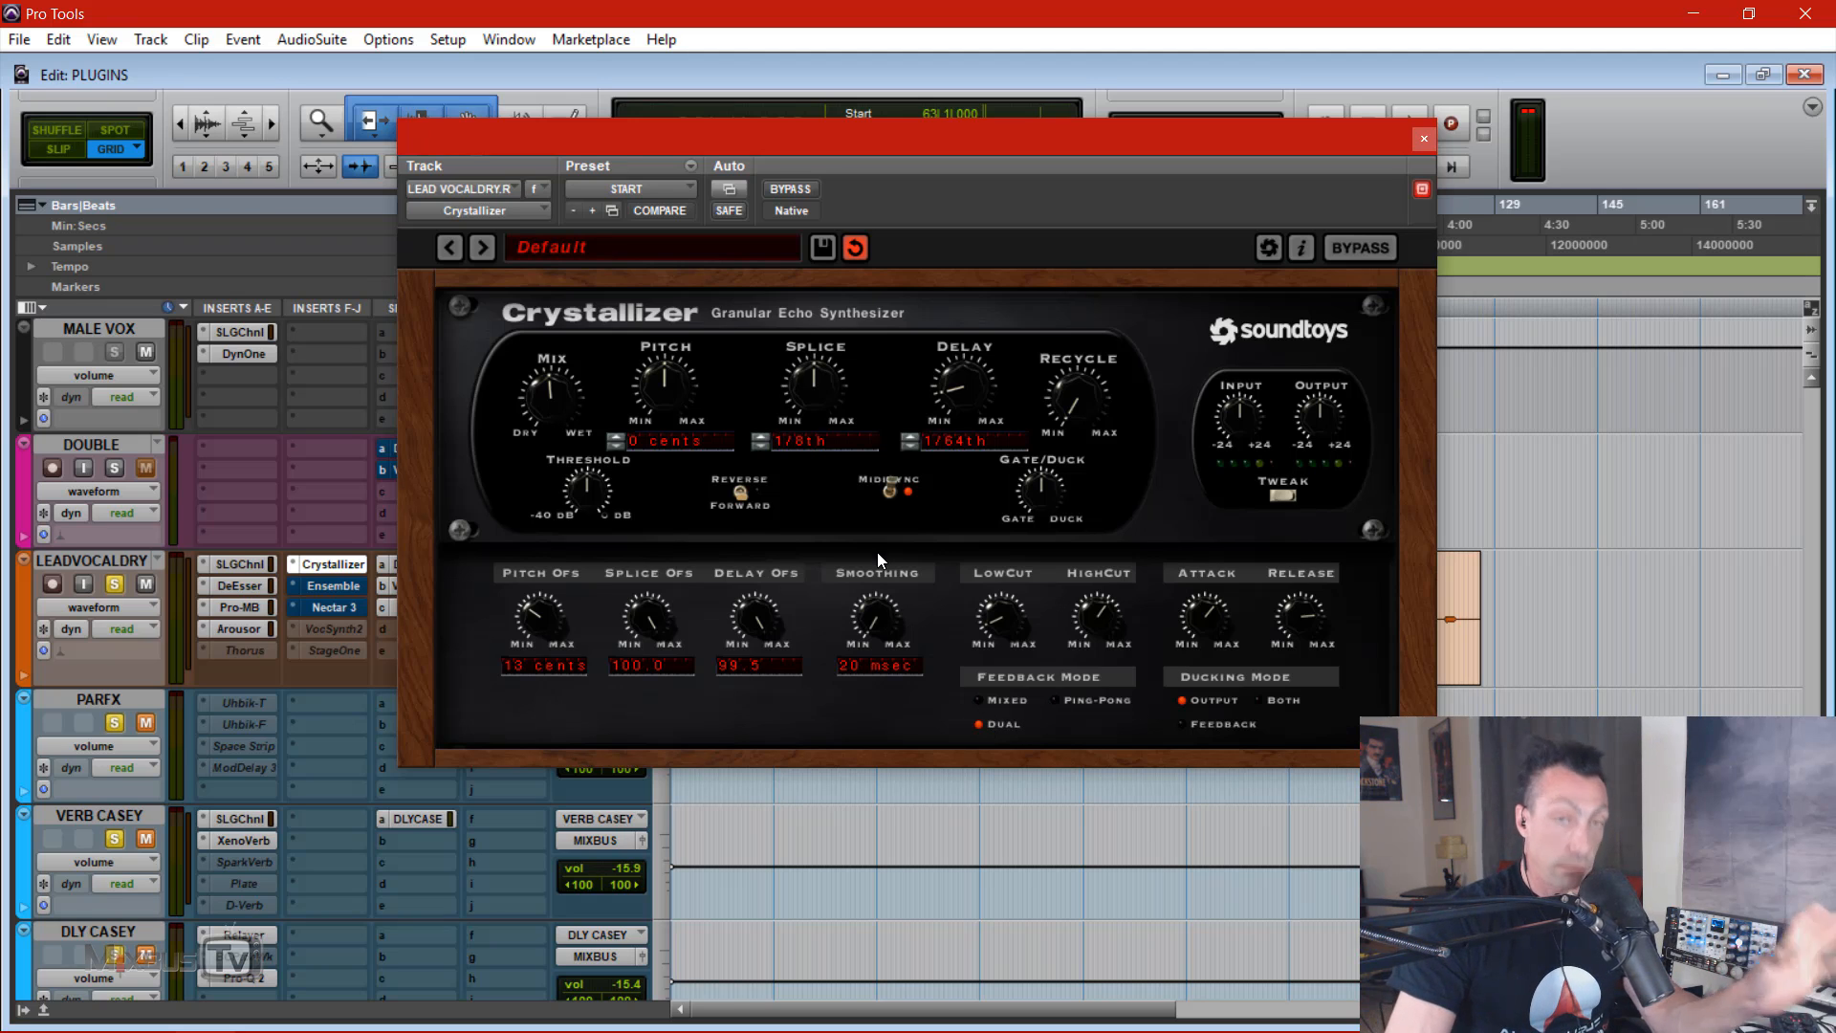
Step: Audition splice offset 18.0 and delay offset 13.0 on the playing vocal, settling on splice 33.0, delay 99.5 and pitch offset 1 cent
{"action": "key", "text": "space"}
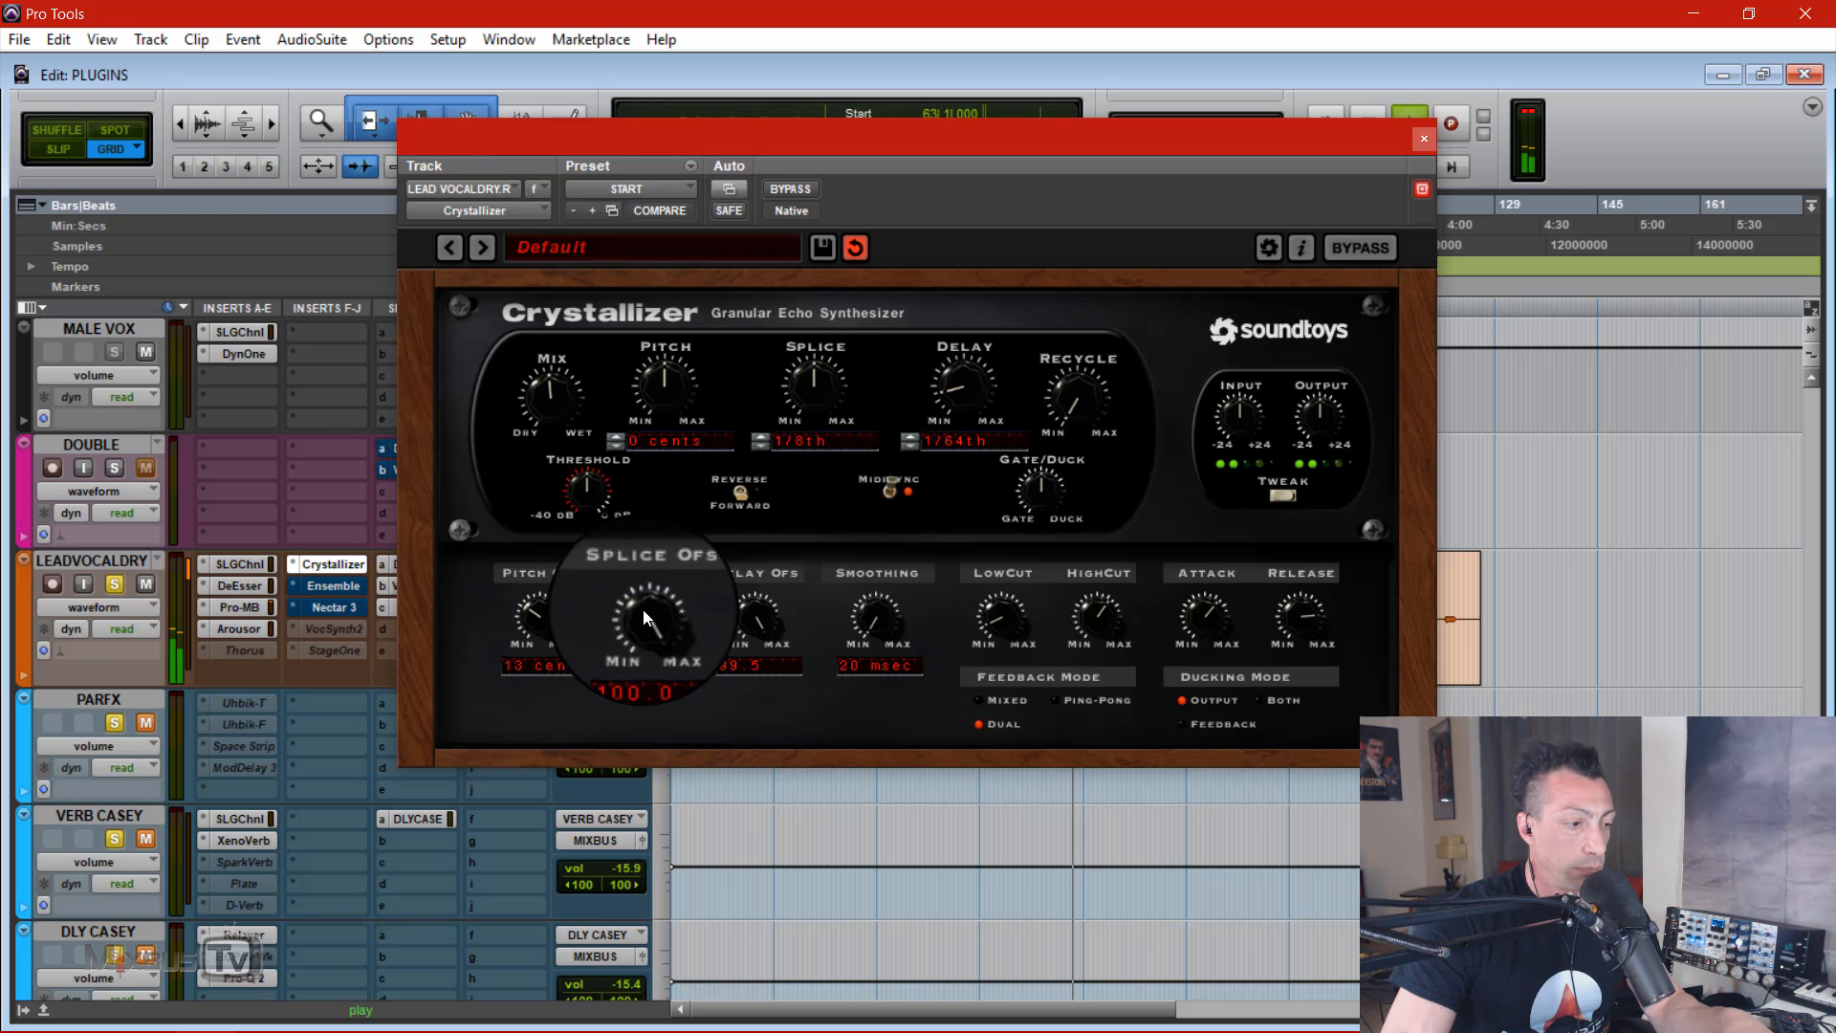
{"action": "left_click_drag", "start_coordinate": [663, 610], "coordinate": [643, 793]}
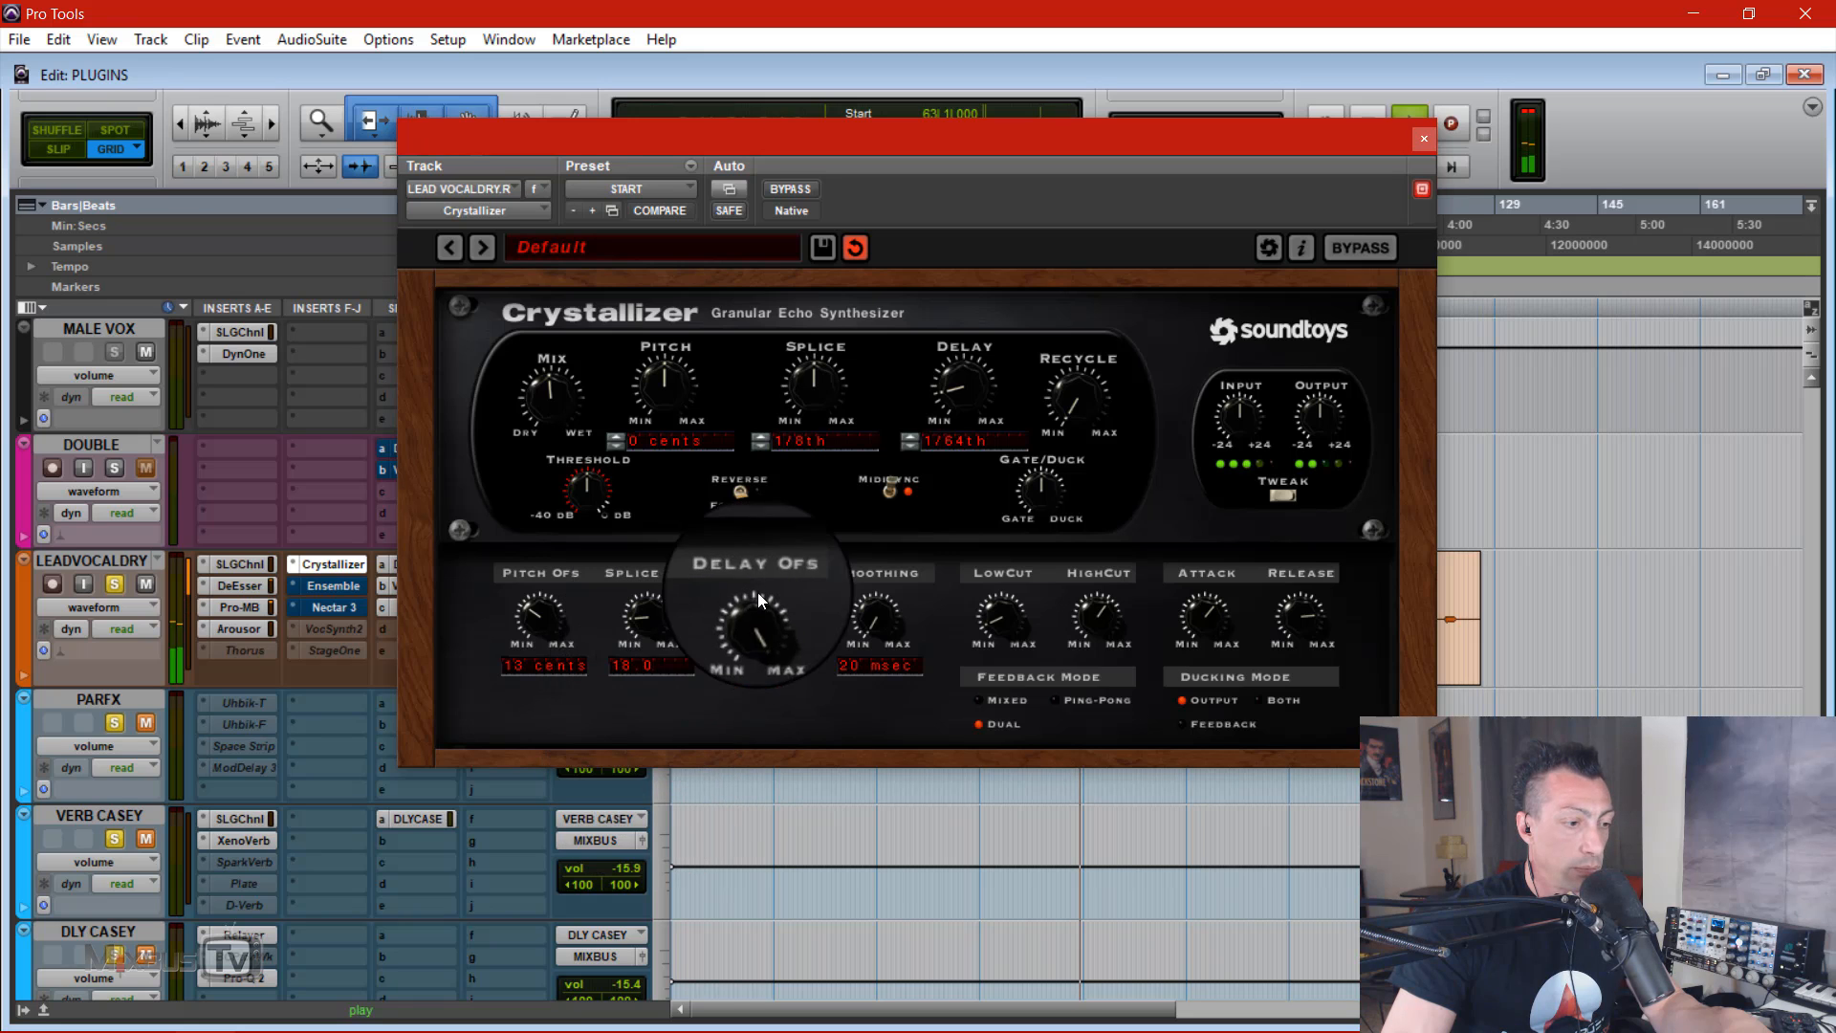
{"action": "left_click_drag", "start_coordinate": [758, 607], "coordinate": [769, 800]}
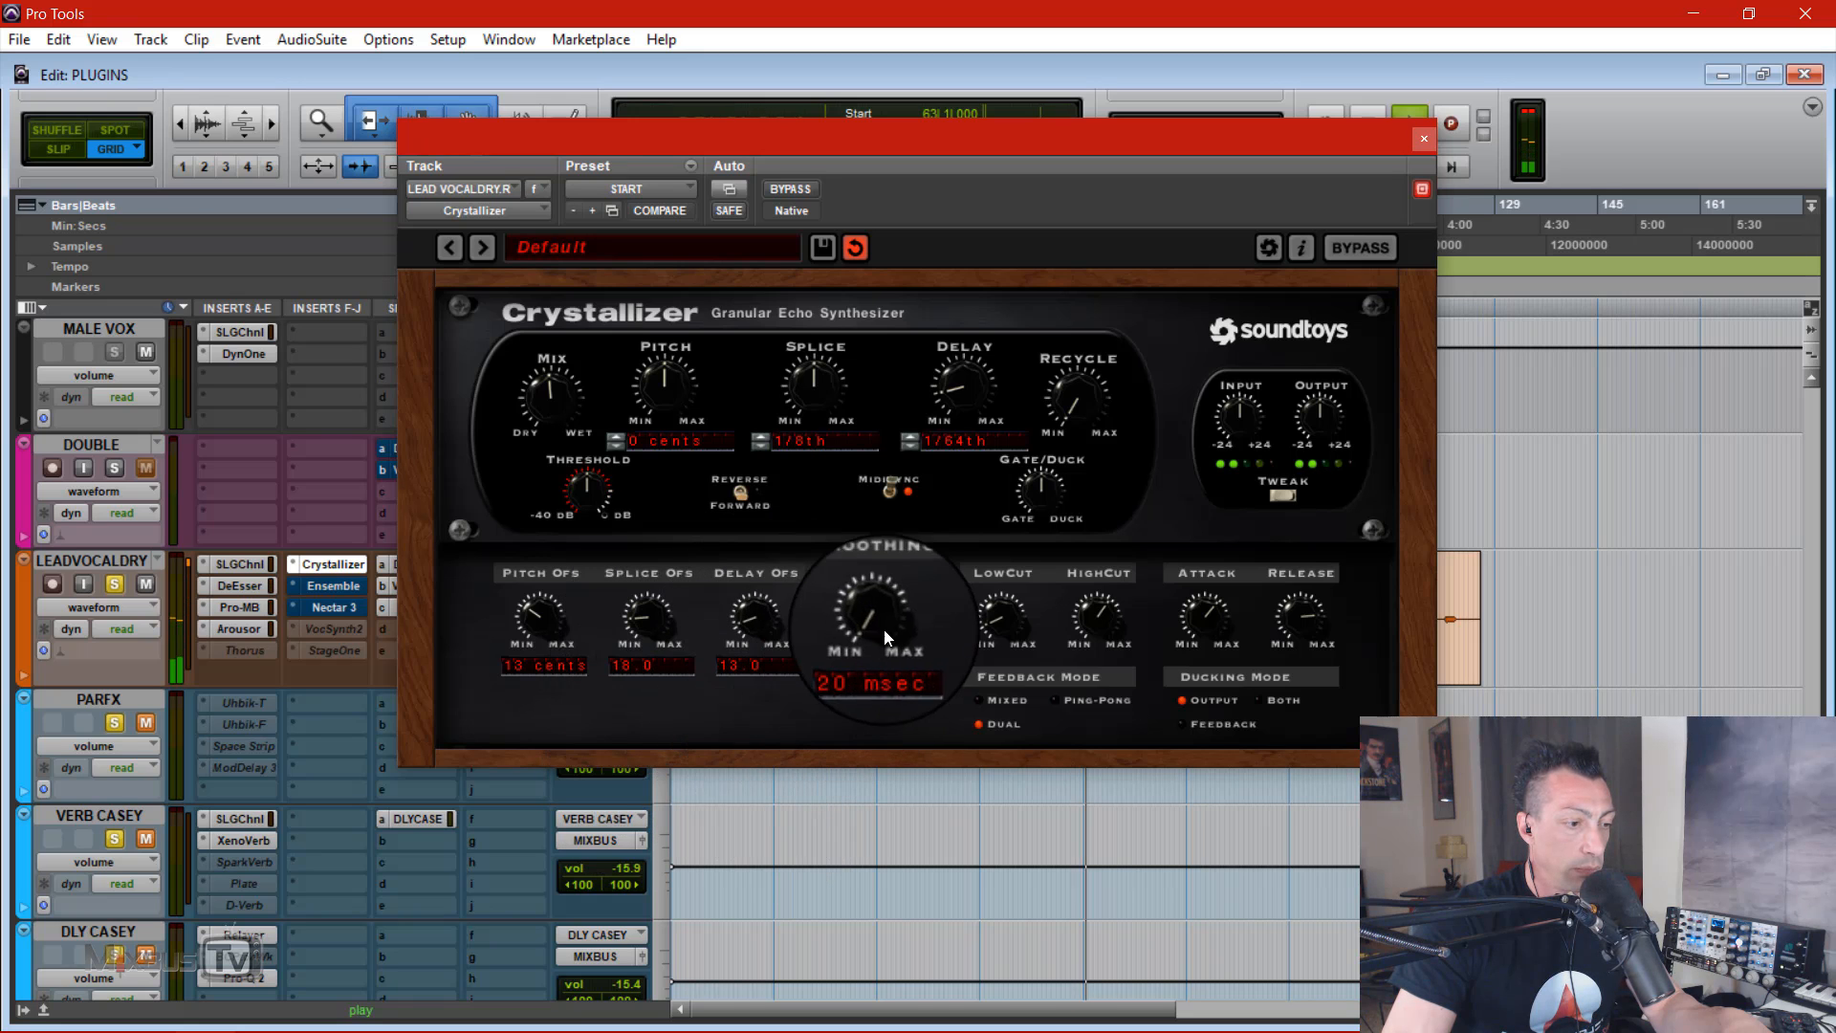
{"action": "left_click_drag", "start_coordinate": [766, 628], "coordinate": [763, 363]}
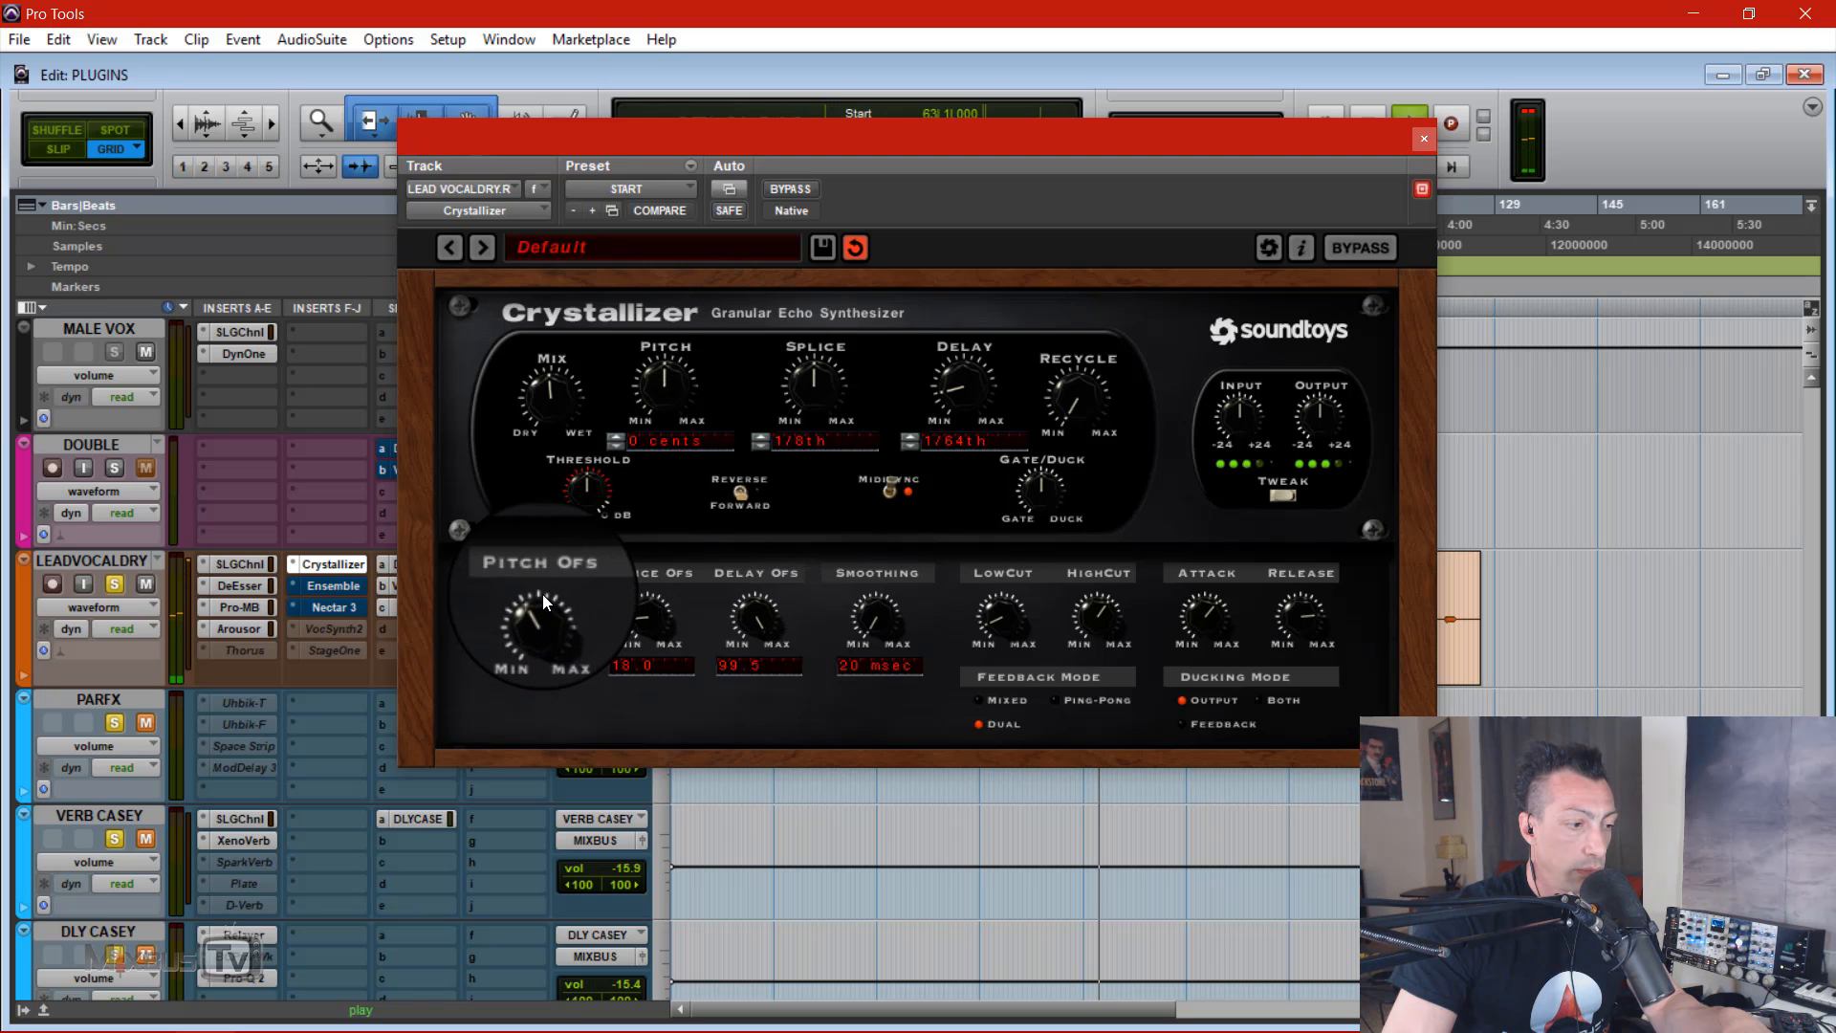
{"action": "mouse_move", "coordinate": [542, 594]}
{"action": "left_mouse_down"}
{"action": "mouse_move", "coordinate": [545, 646]}
{"action": "mouse_move", "coordinate": [544, 628]}
{"action": "left_mouse_up"}
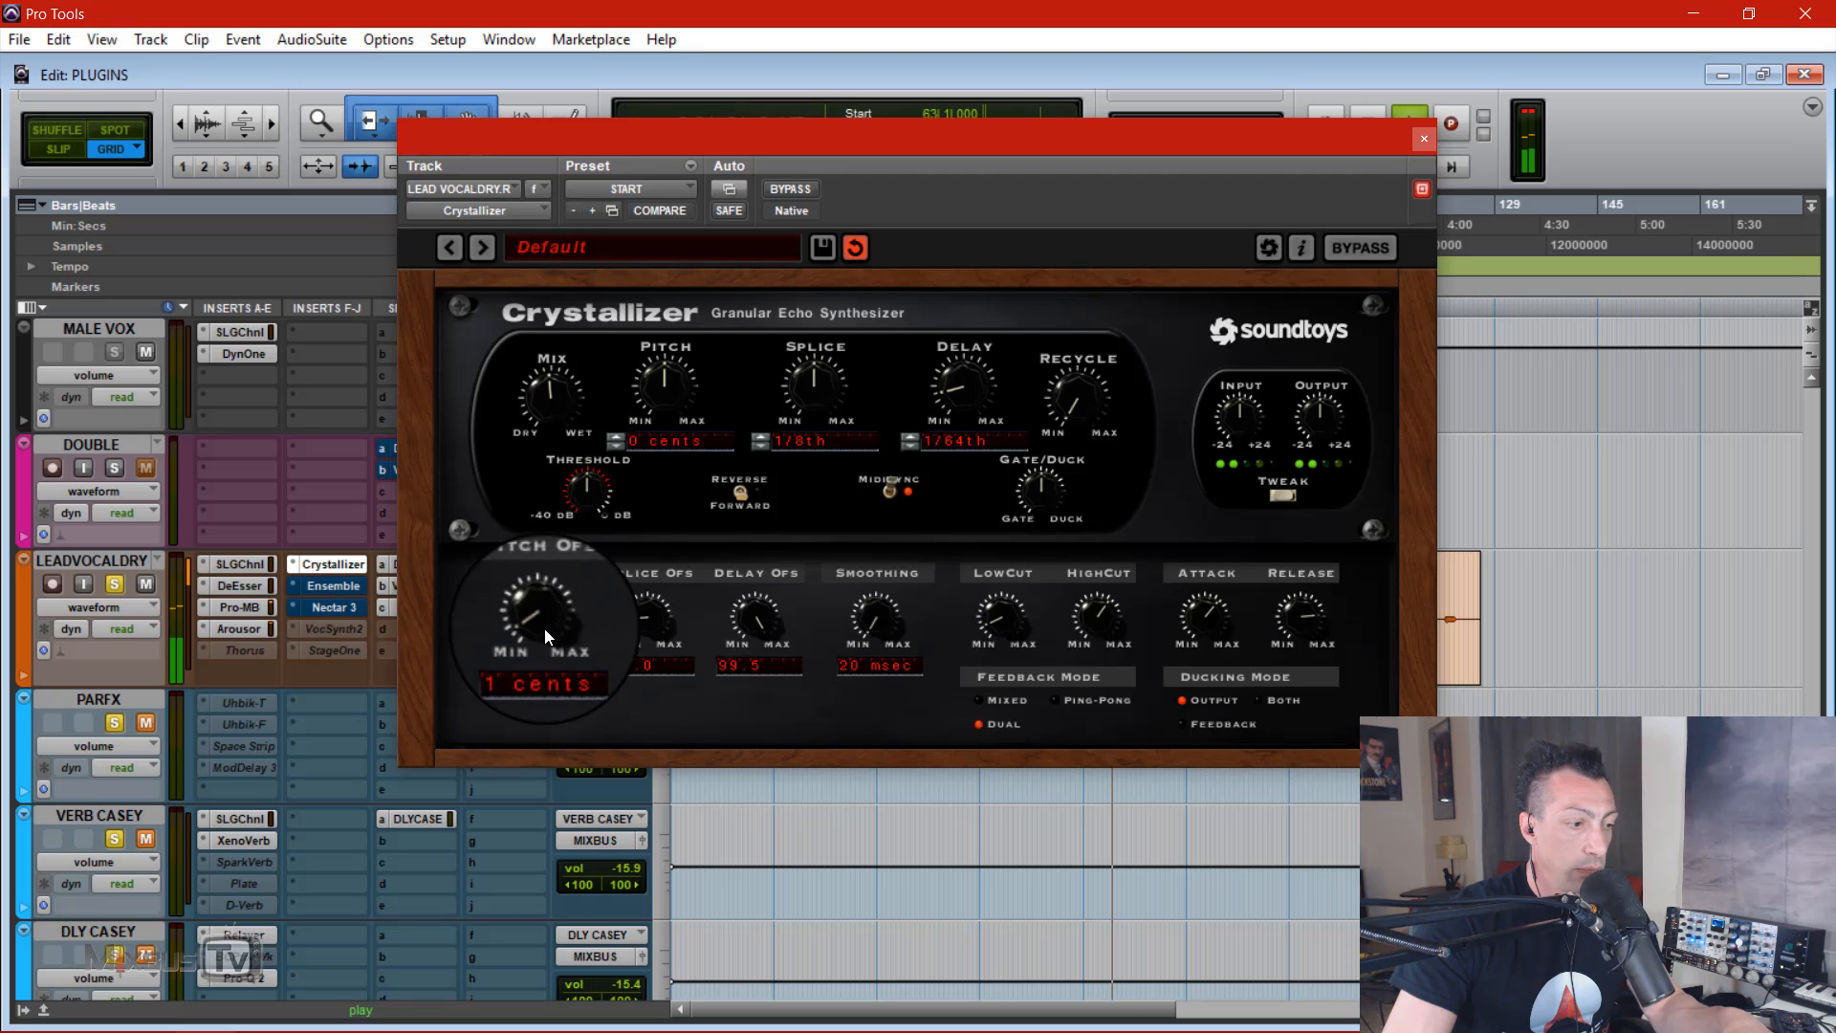
{"action": "left_click_drag", "start_coordinate": [648, 581], "coordinate": [670, 501]}
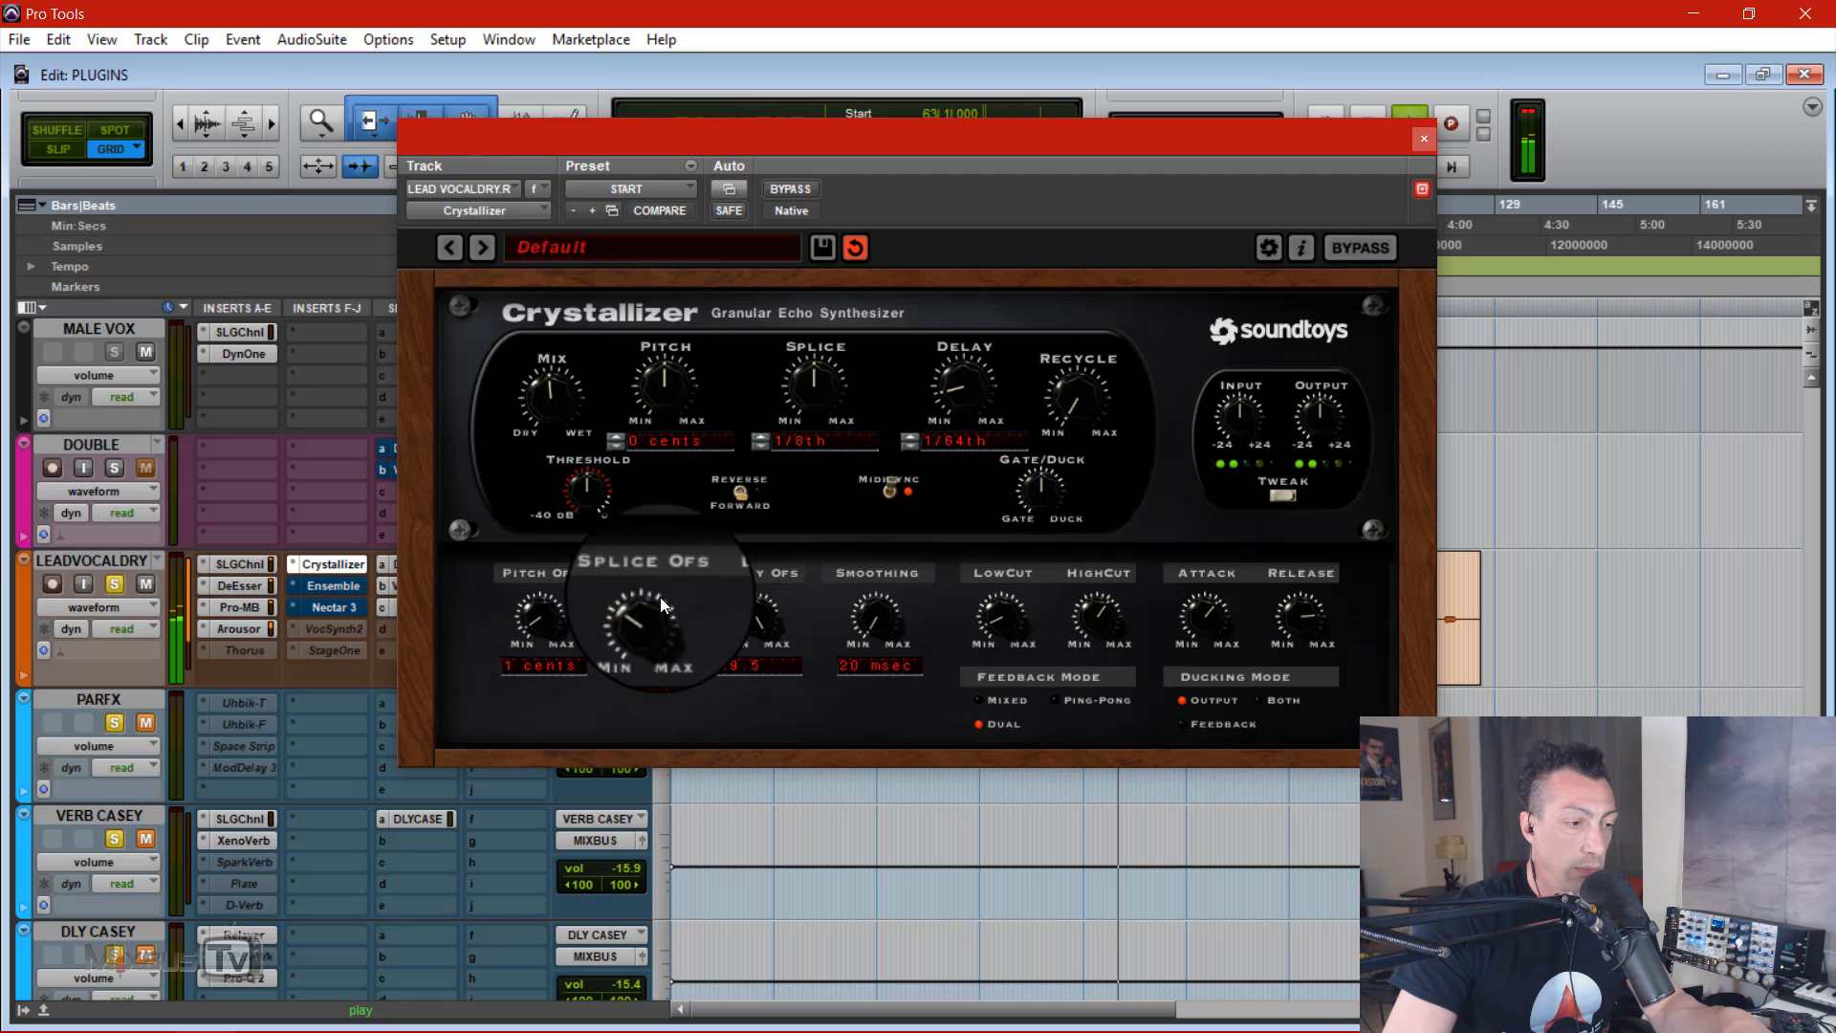
Step: Compare the vocal with Crystallizer bypassed and active, leaving the plugin bypassed
{"action": "left_click", "coordinate": [778, 192]}
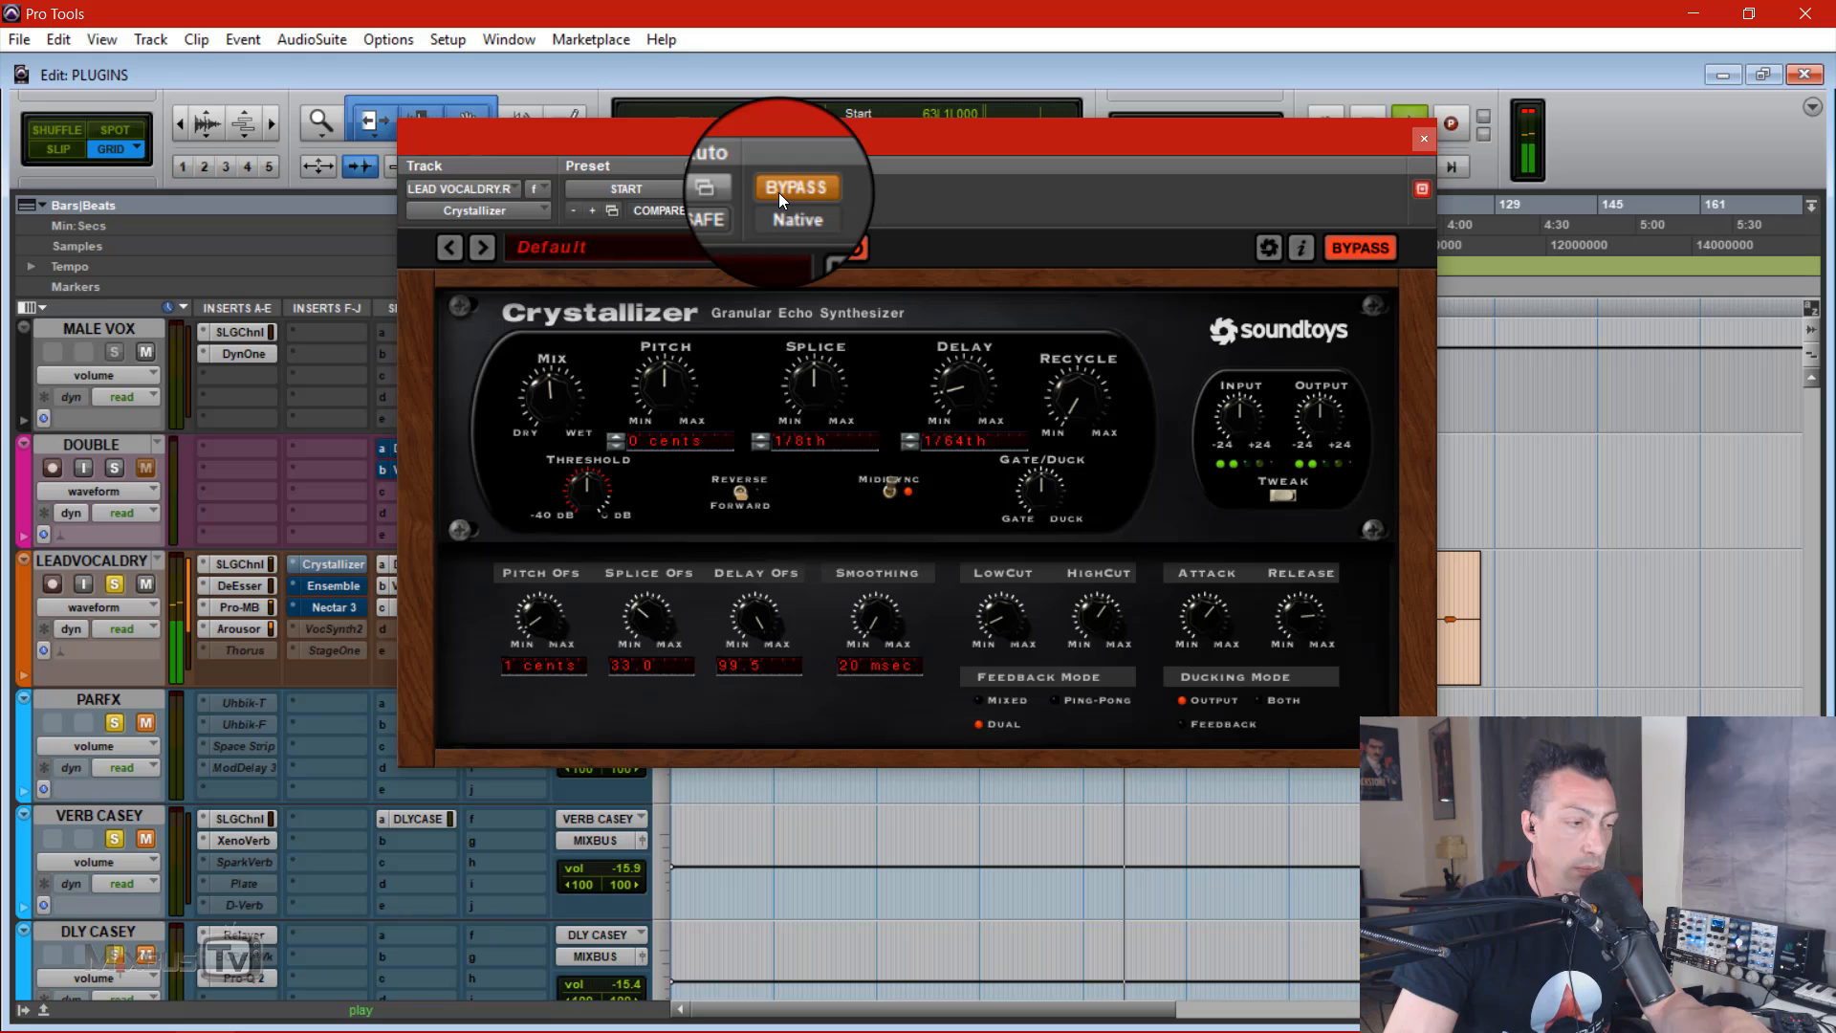
{"action": "left_click", "coordinate": [779, 192]}
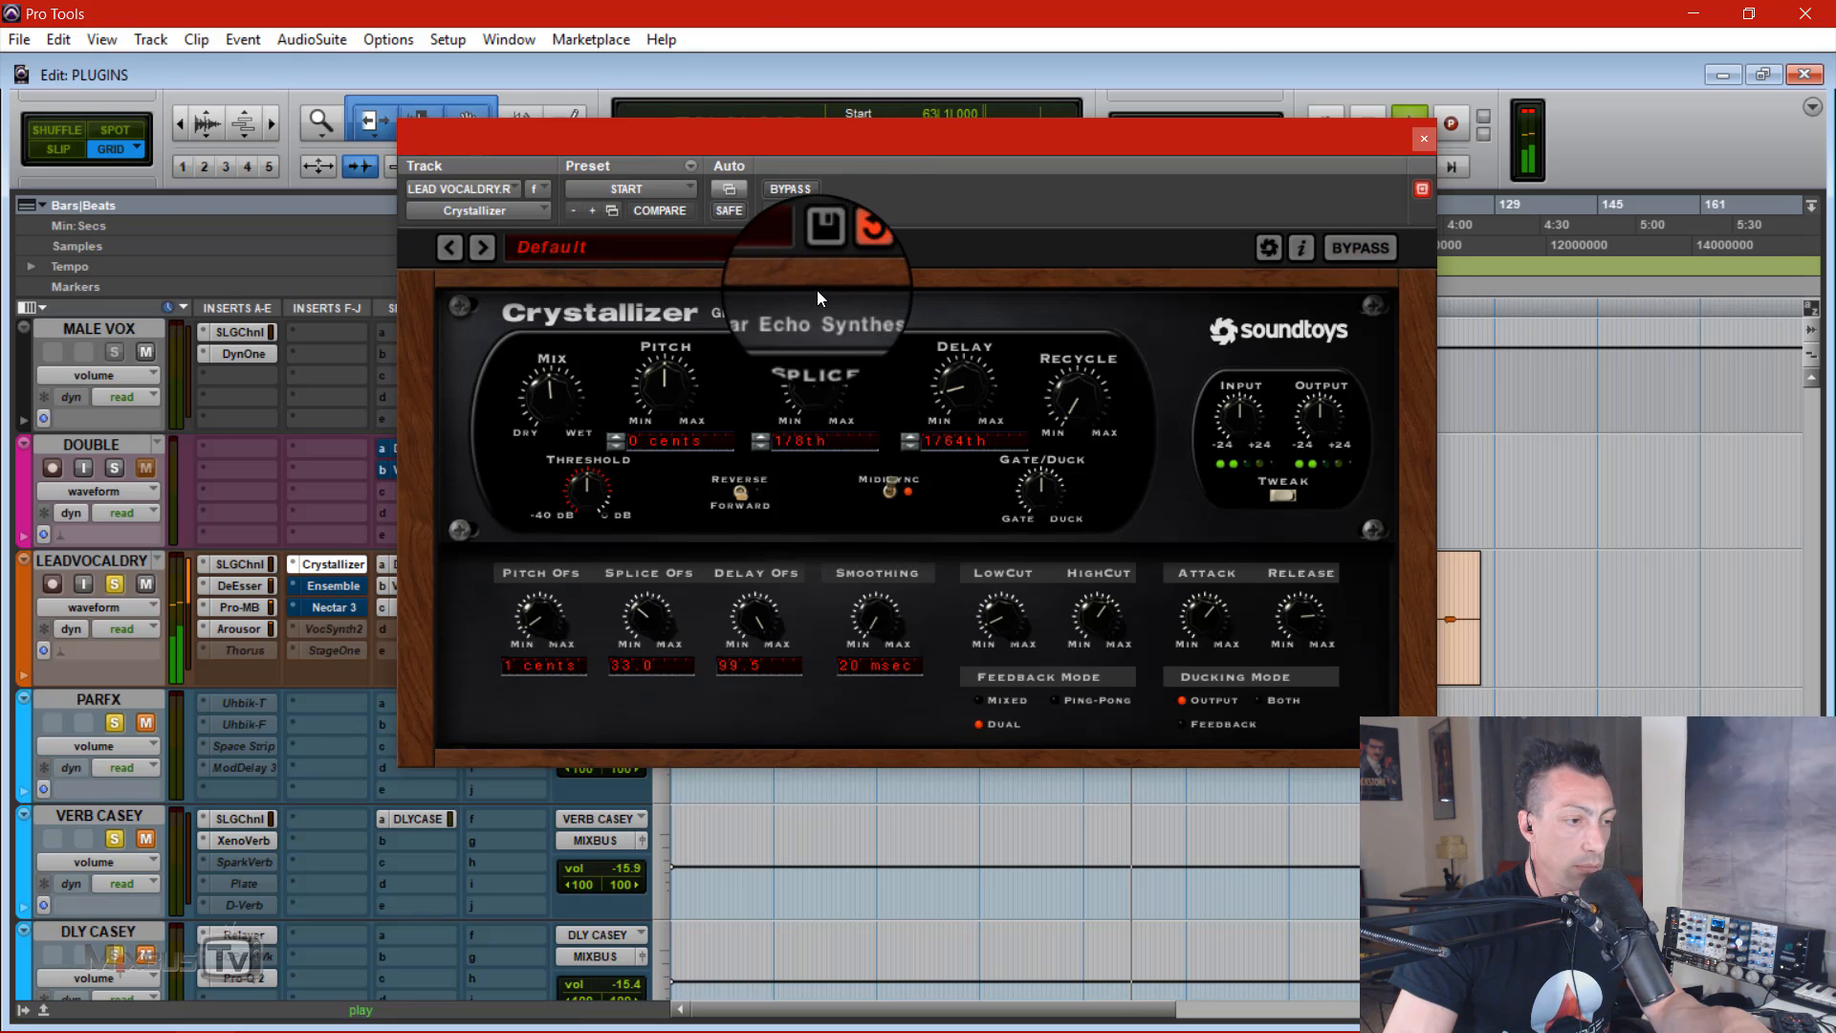
{"action": "left_click", "coordinate": [790, 188]}
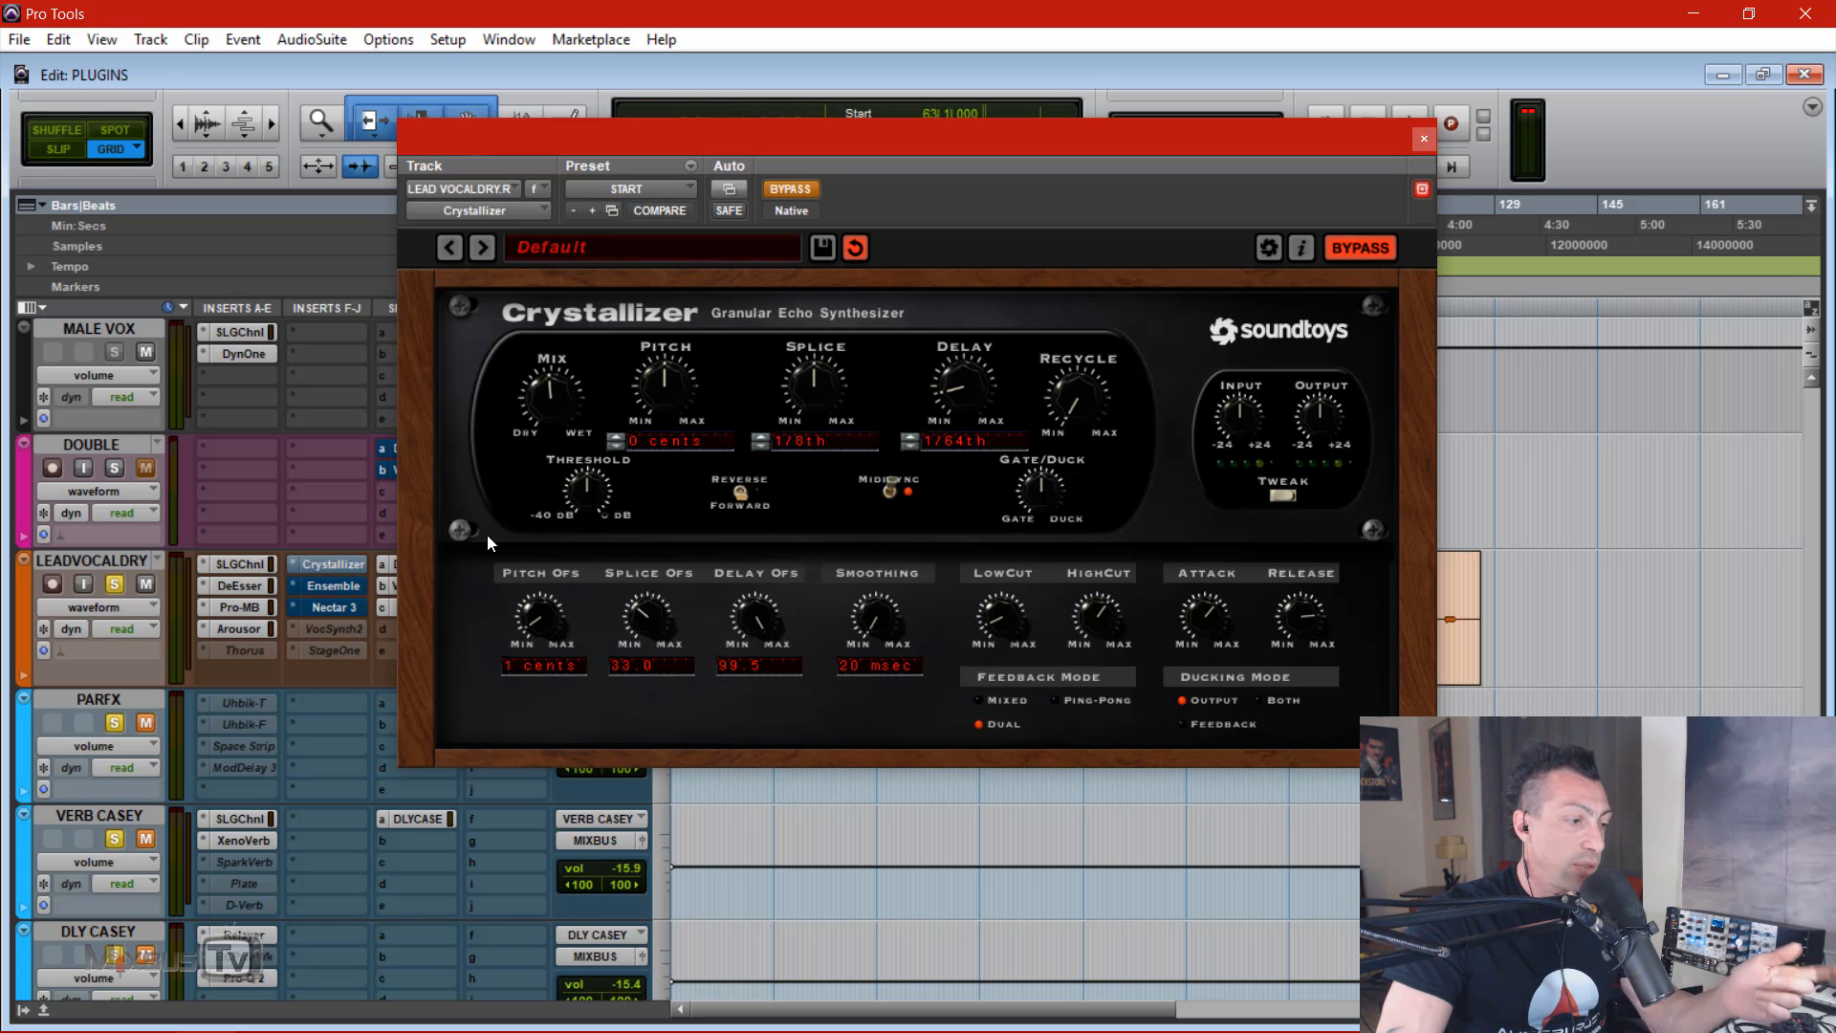
Step: Open AIR Ensemble on the lead vocal, reposition its window, activate the plugin and raise its mix to 41%
{"action": "left_click", "coordinate": [342, 581]}
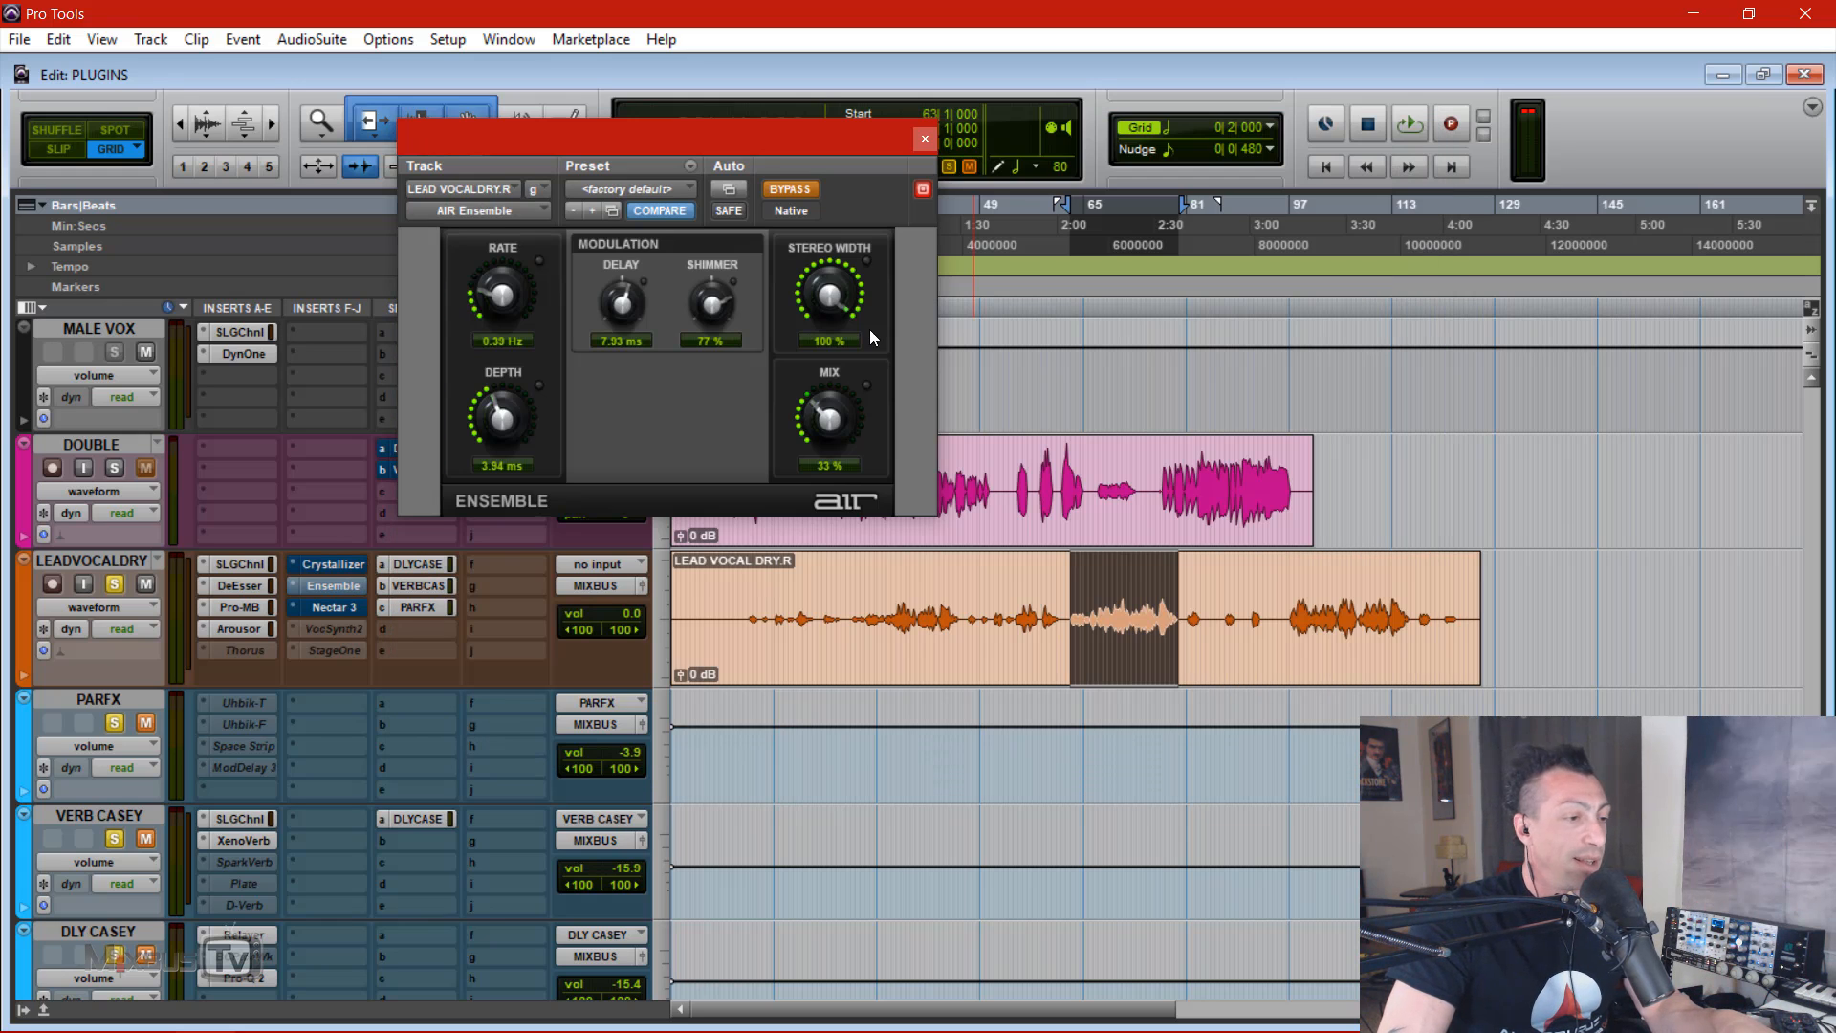
{"action": "left_click_drag", "start_coordinate": [903, 158], "coordinate": [1053, 225]}
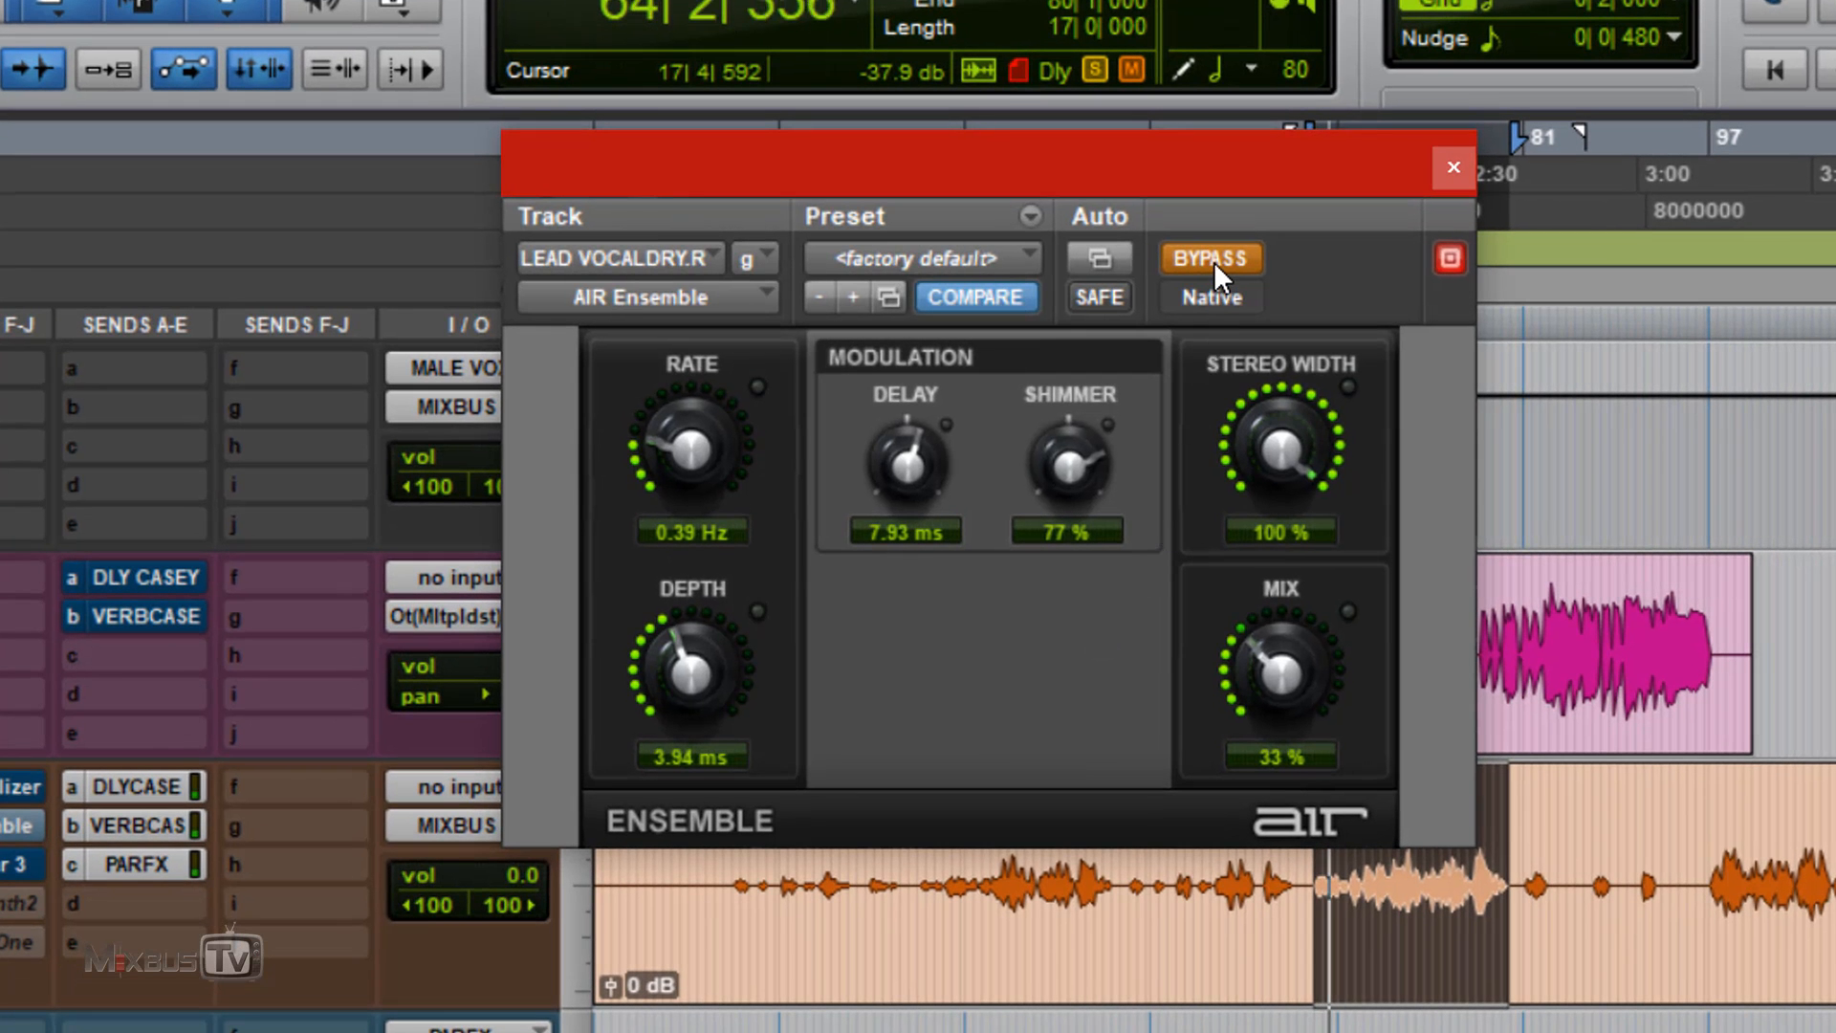
{"action": "left_click", "coordinate": [1210, 259]}
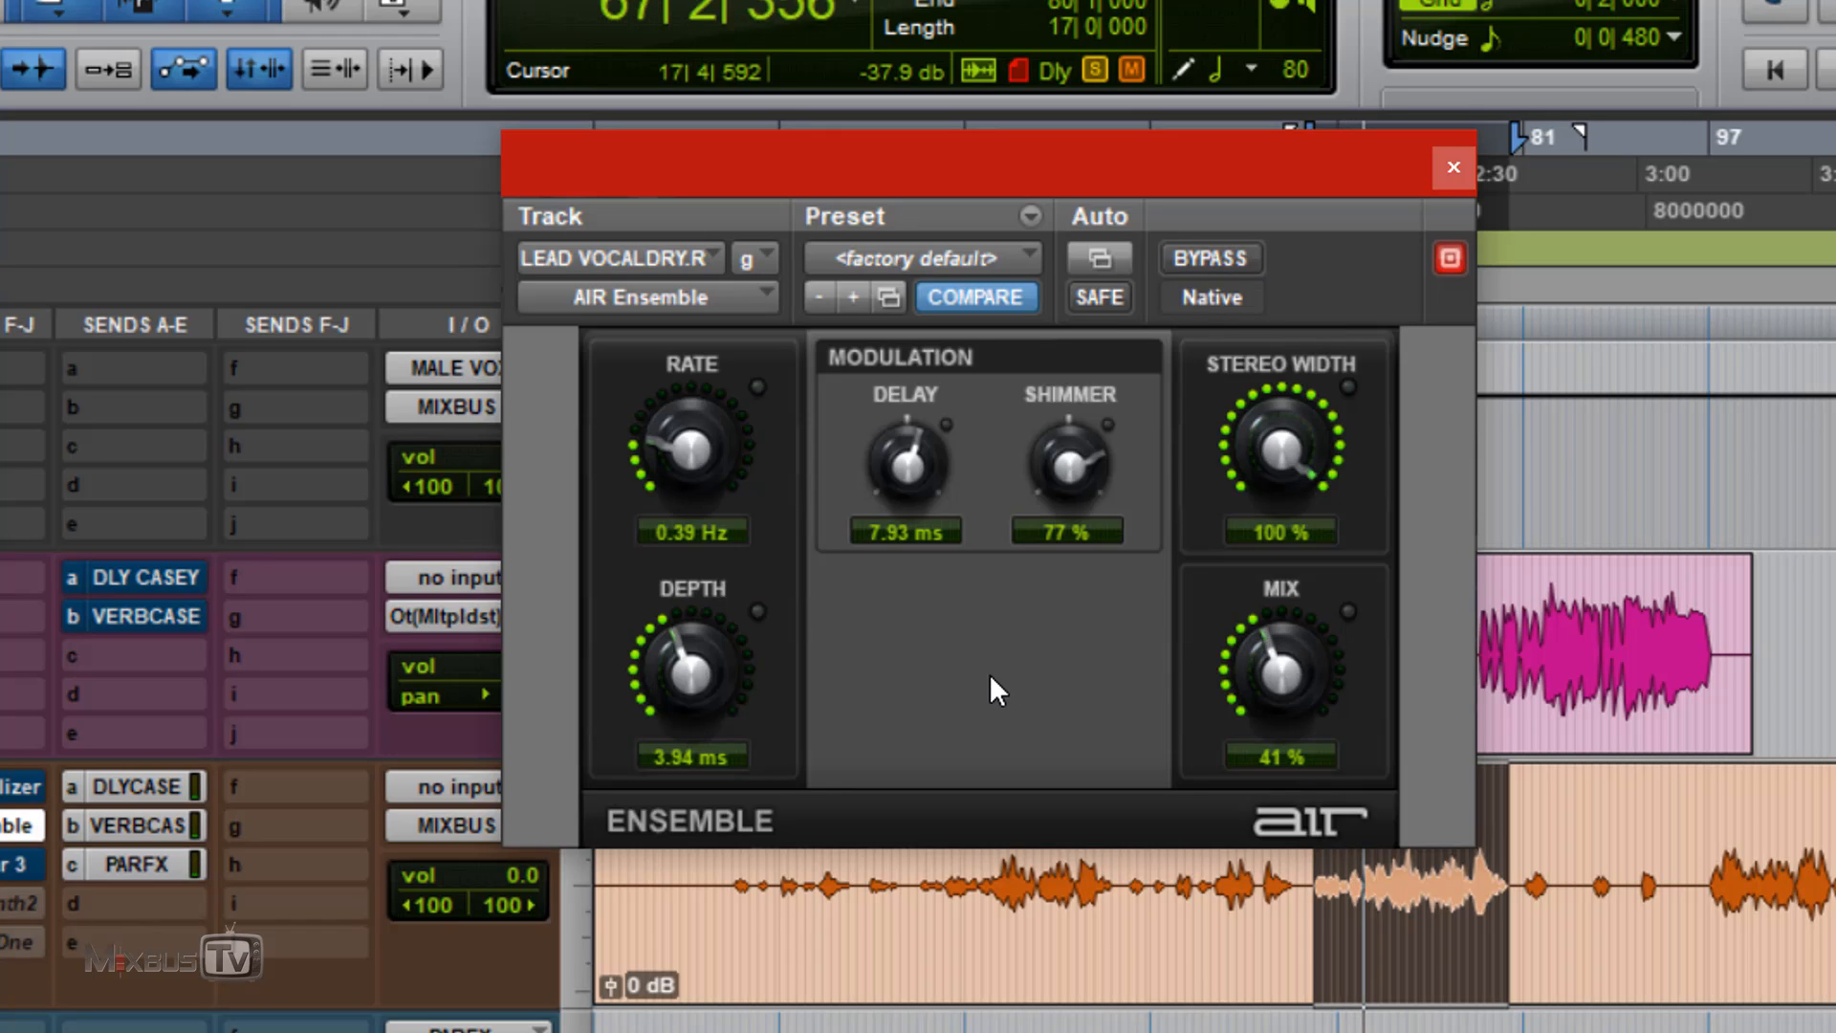
Step: Compare the playing vocal with Ensemble bypassed and active, leave the plugin active and stop playback
{"action": "left_click", "coordinate": [1200, 264]}
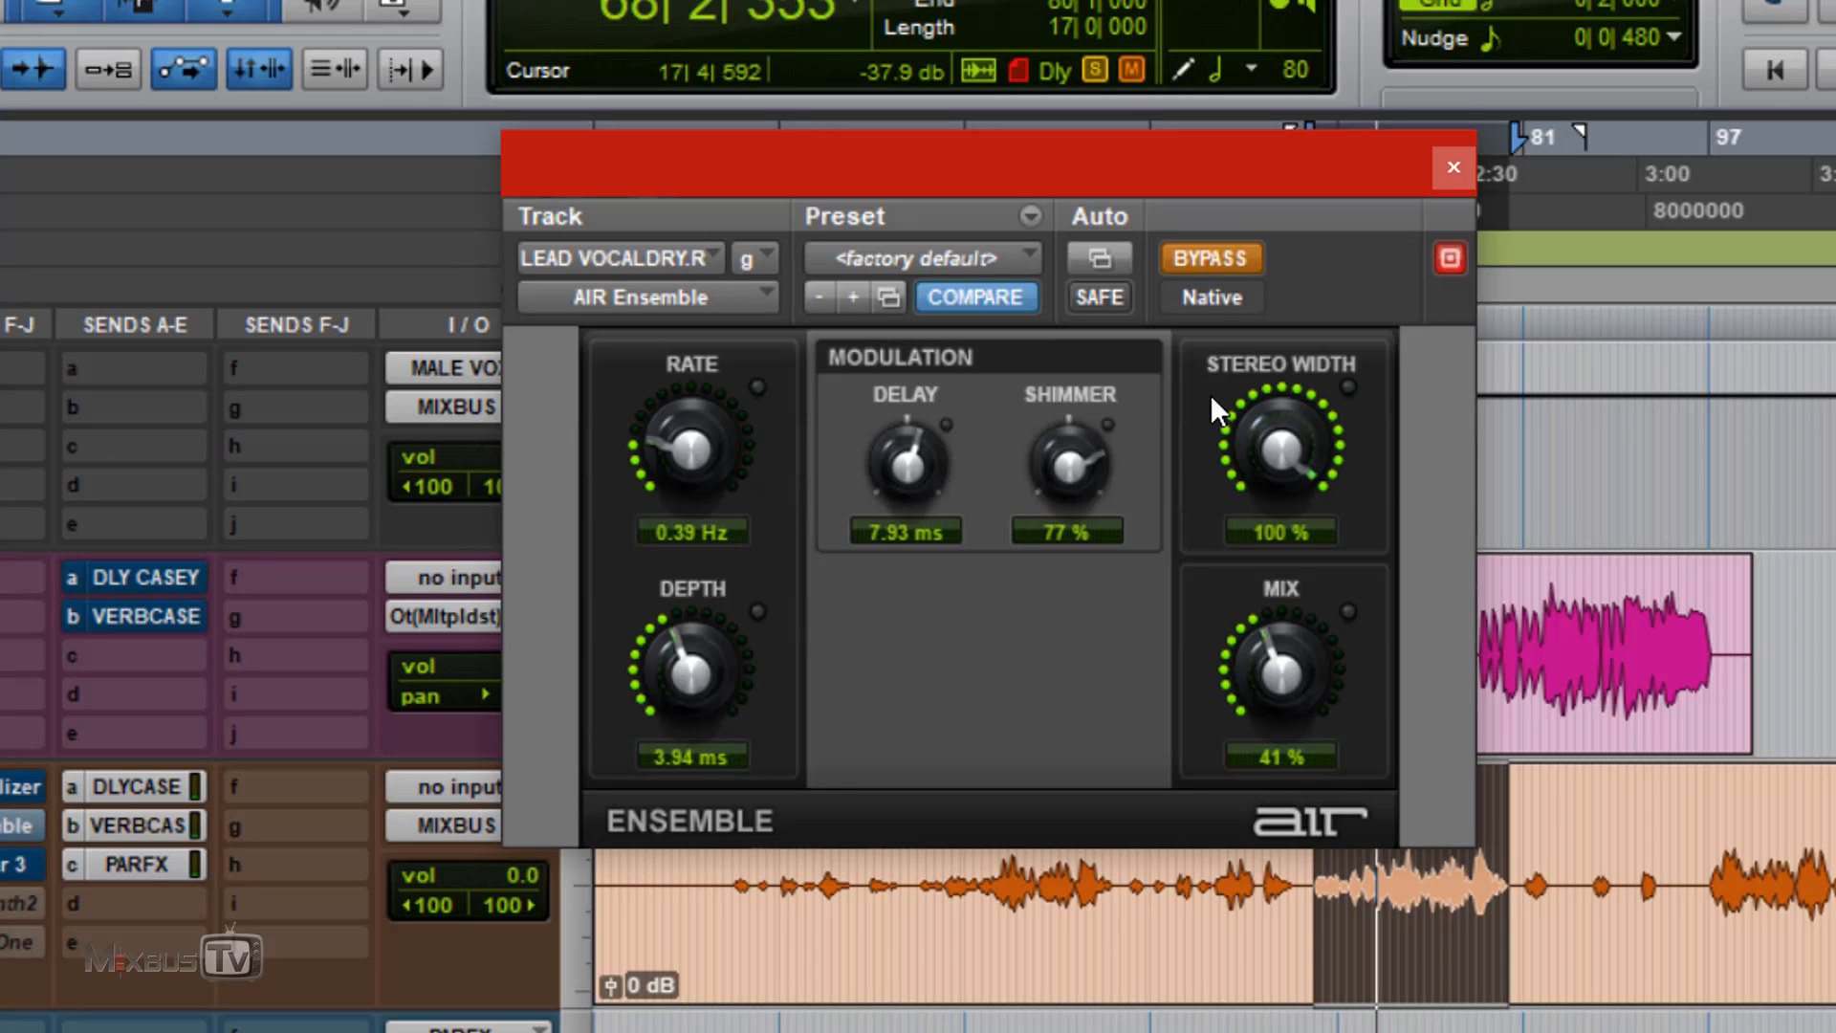
{"action": "left_click", "coordinate": [1231, 266]}
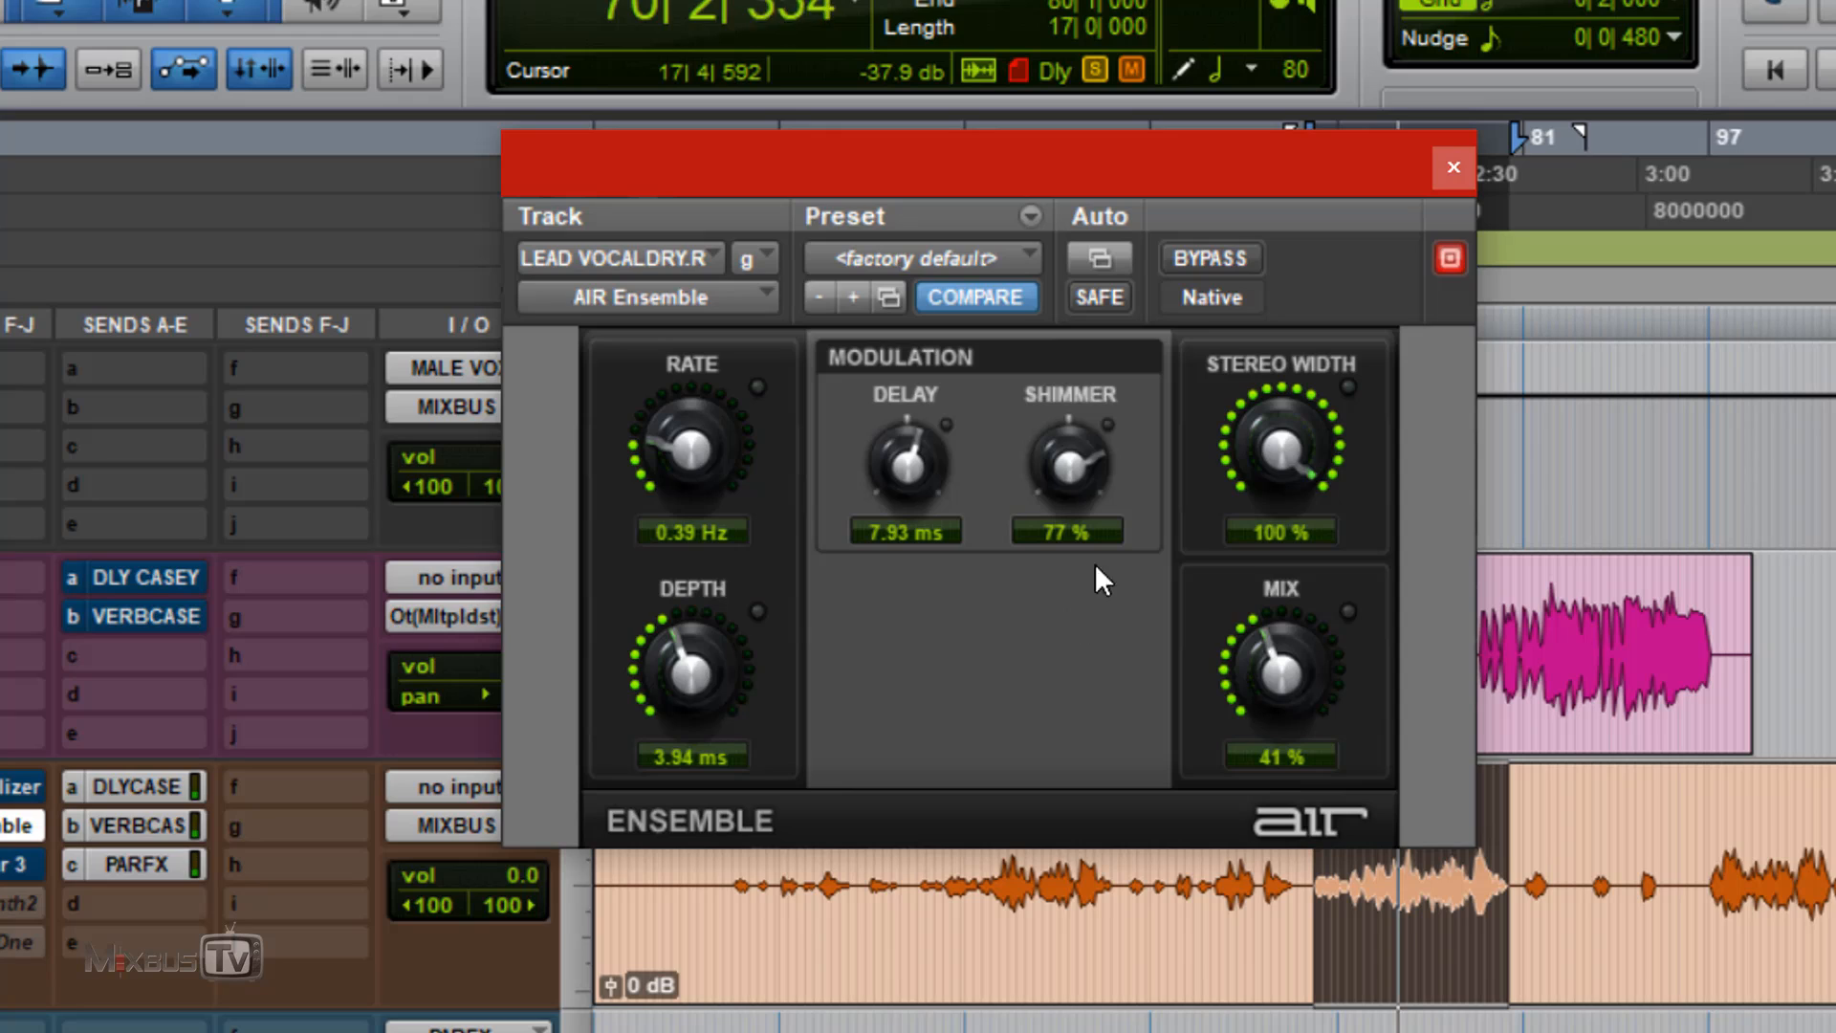
{"action": "left_click", "coordinate": [1215, 268]}
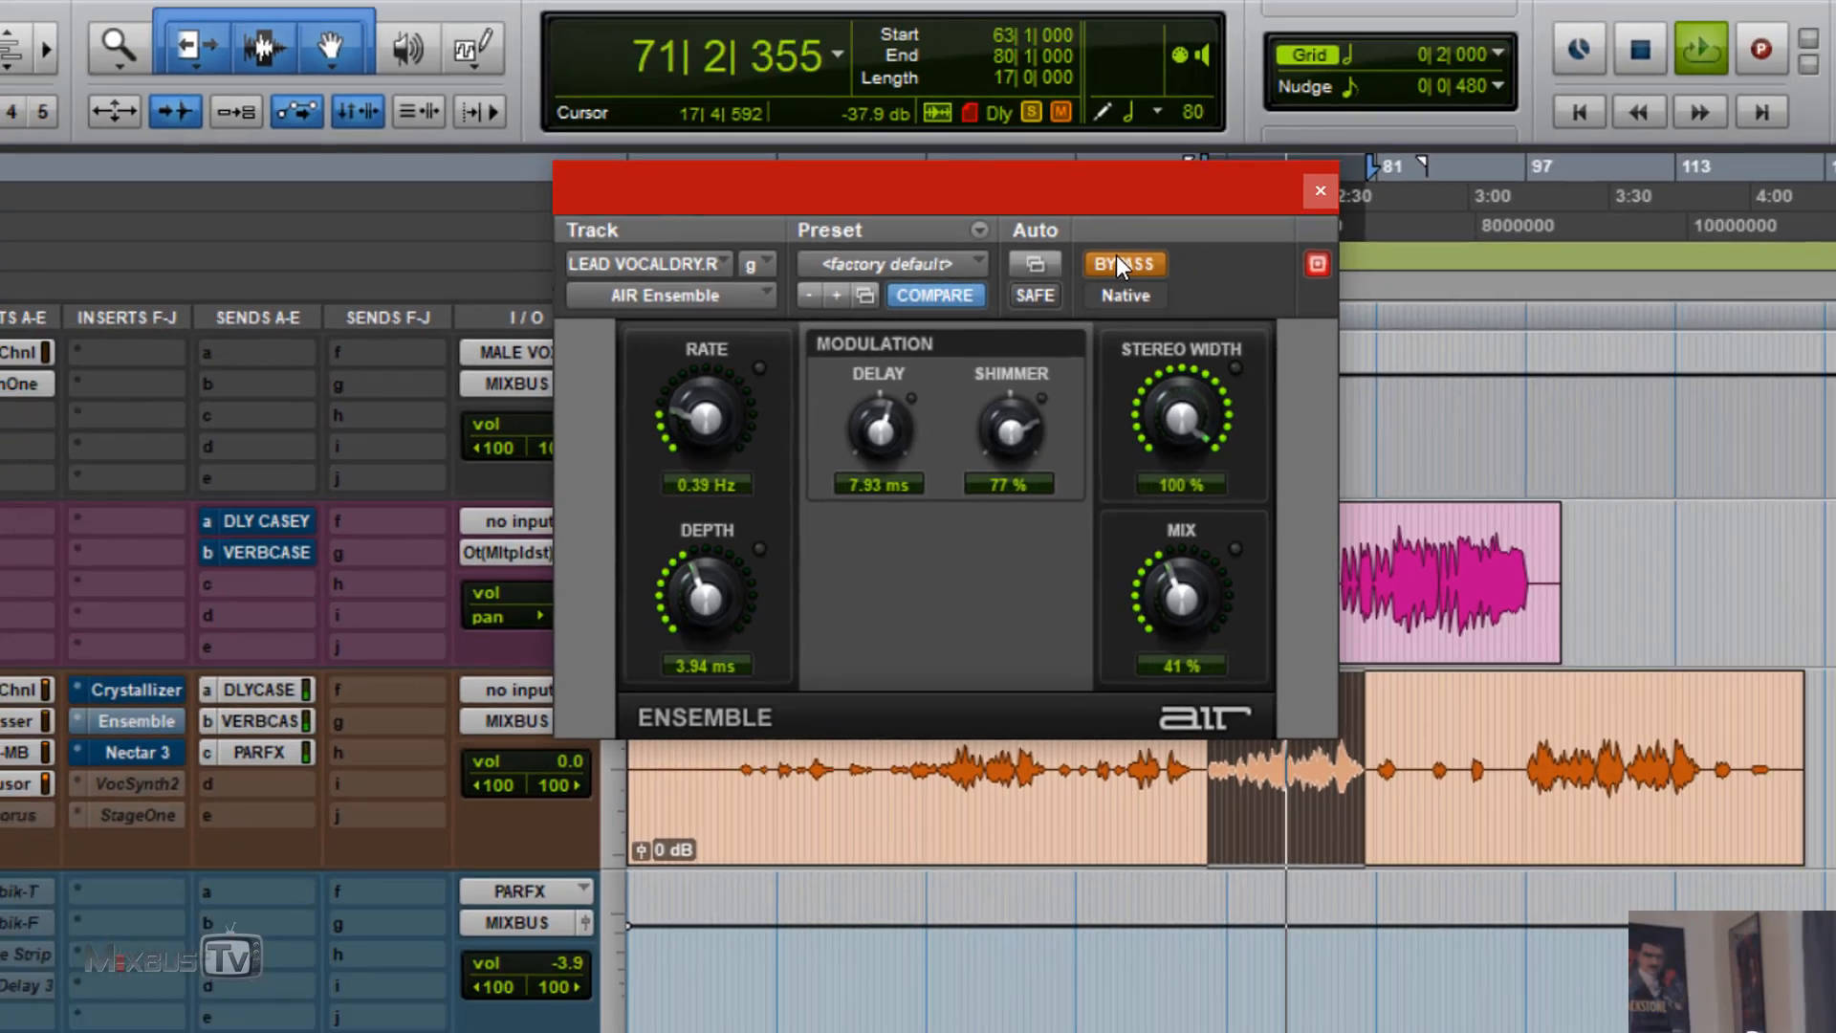
{"action": "left_click", "coordinate": [1206, 258]}
{"action": "key", "text": "space"}
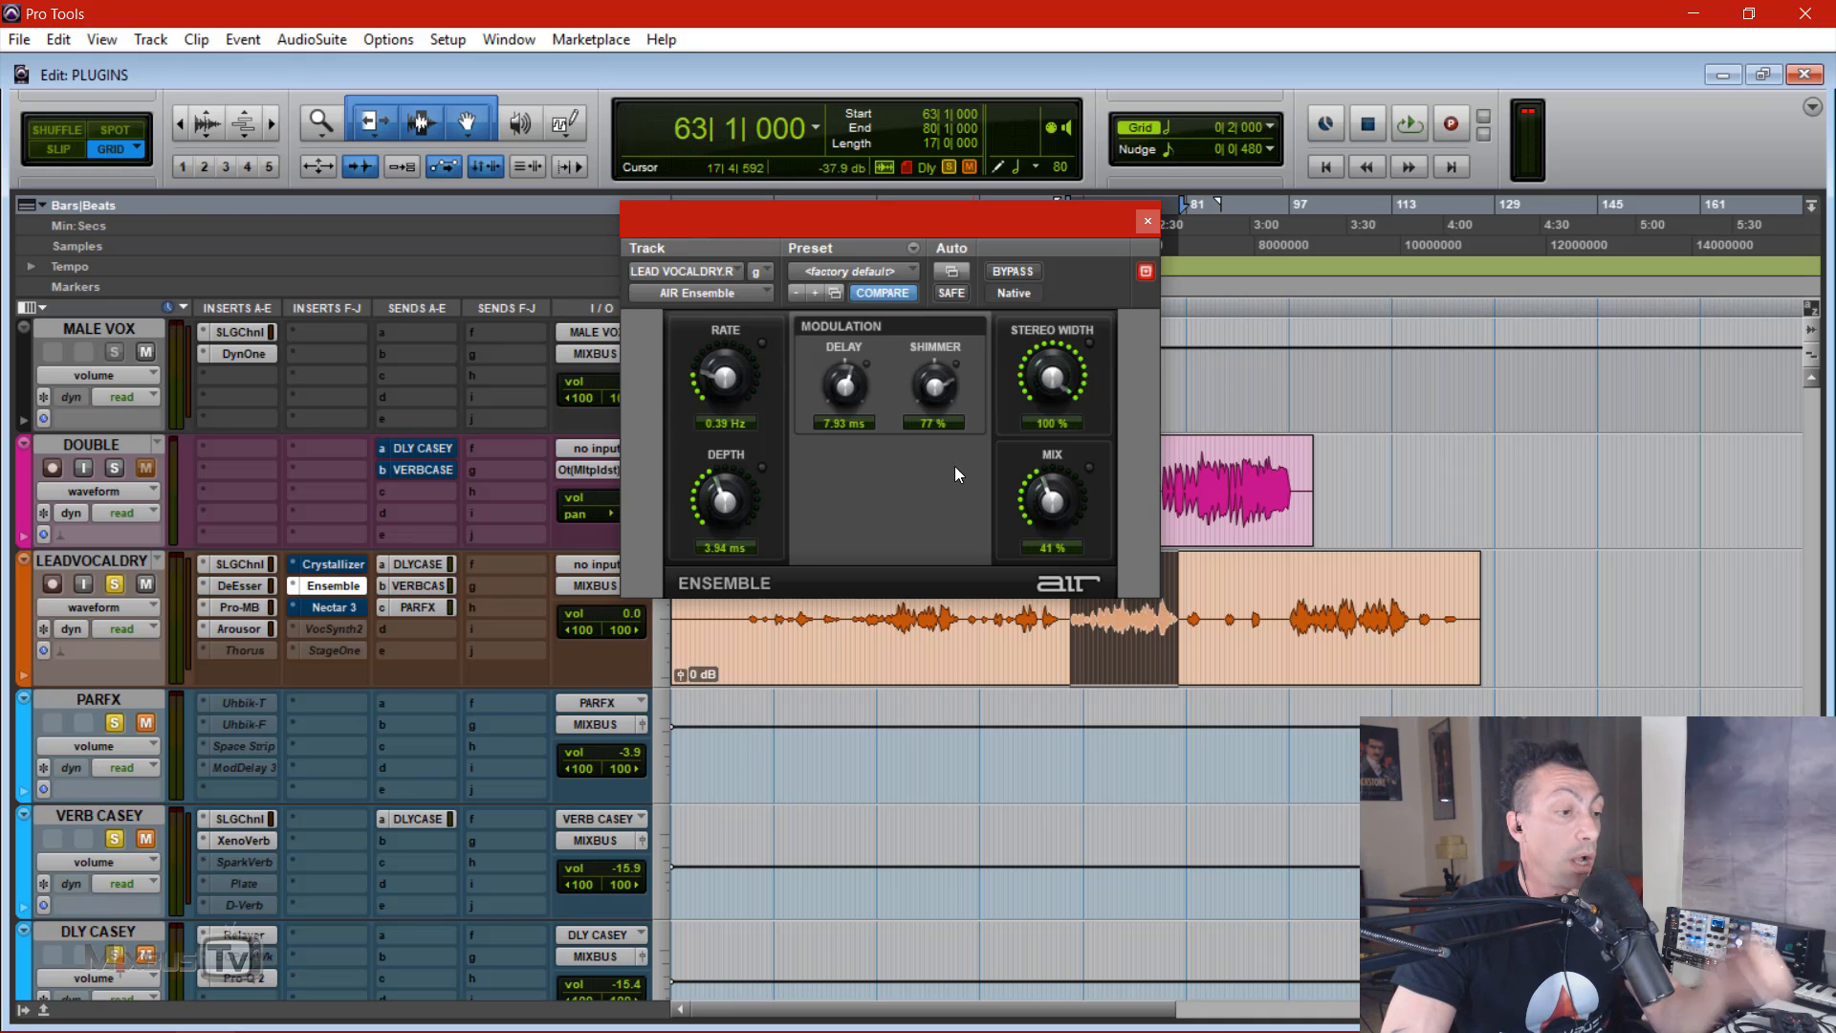
Step: Set Ensemble's depth to 9.08 ms and delay to 0.00 ms, and sweep the delay while the vocal plays
{"action": "left_click_drag", "start_coordinate": [725, 499], "coordinate": [741, 540]}
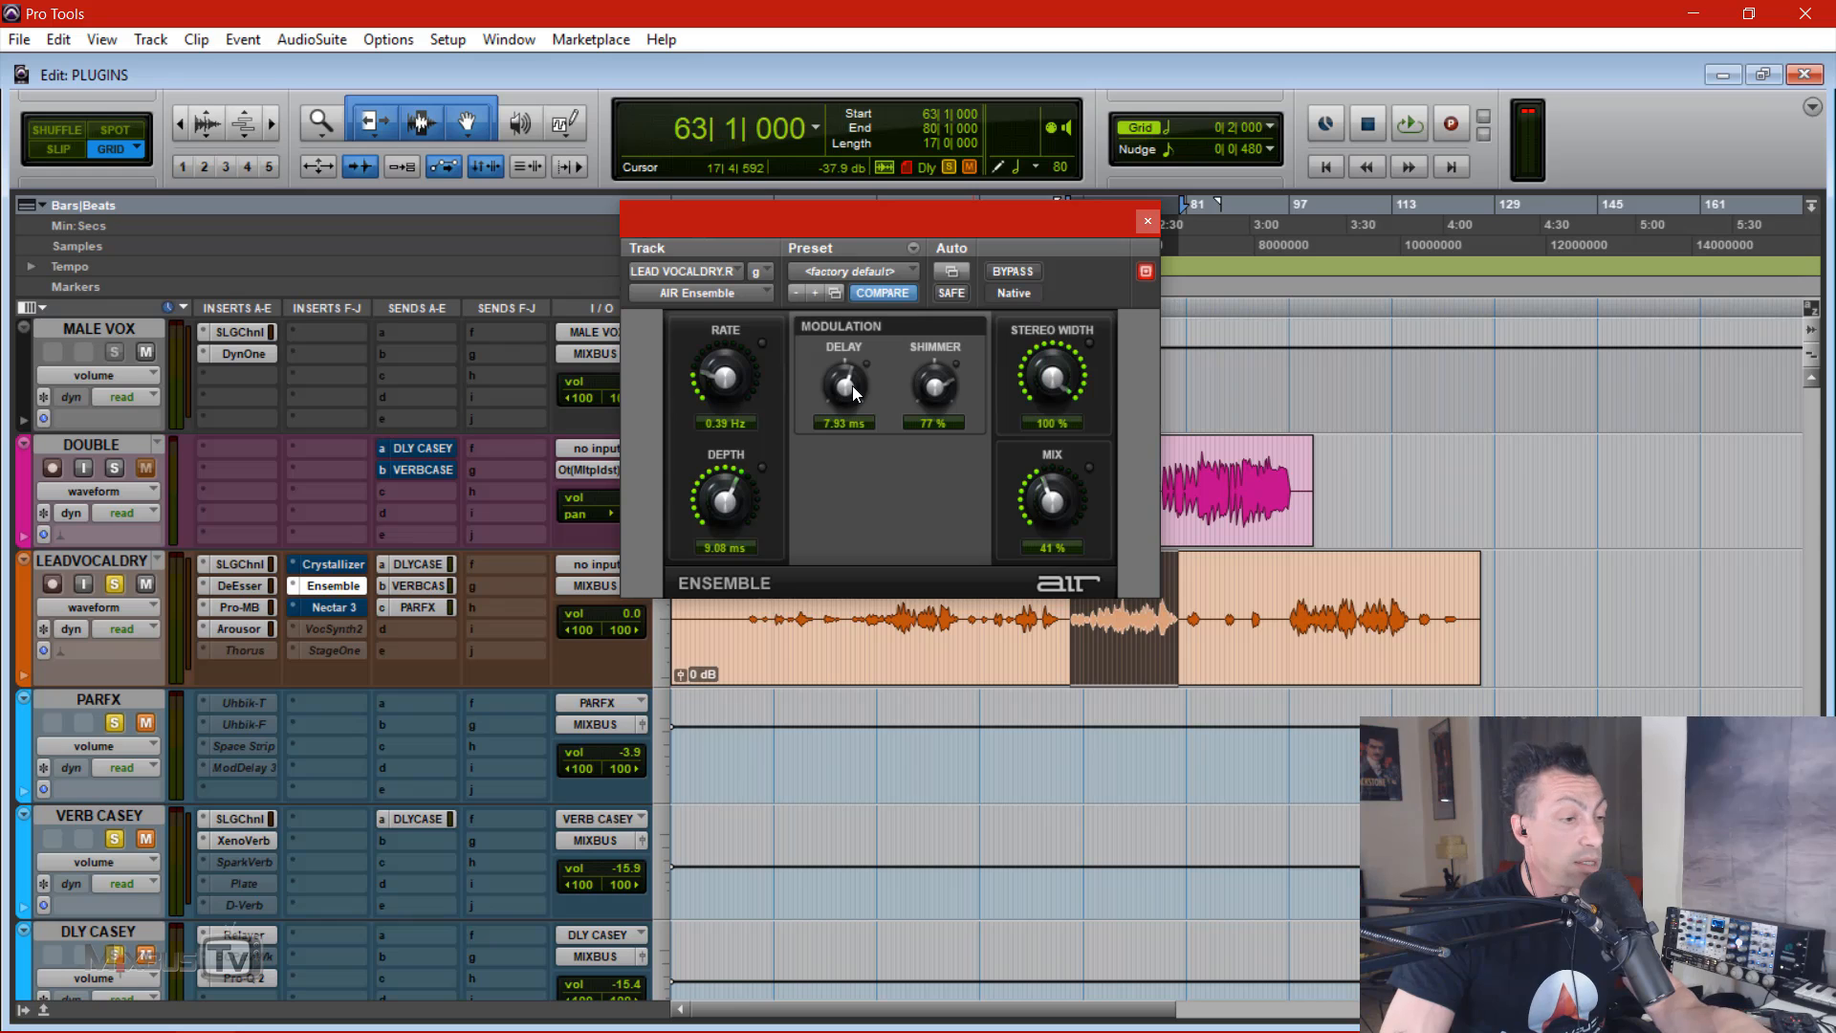
{"action": "left_click_drag", "start_coordinate": [852, 382], "coordinate": [853, 525]}
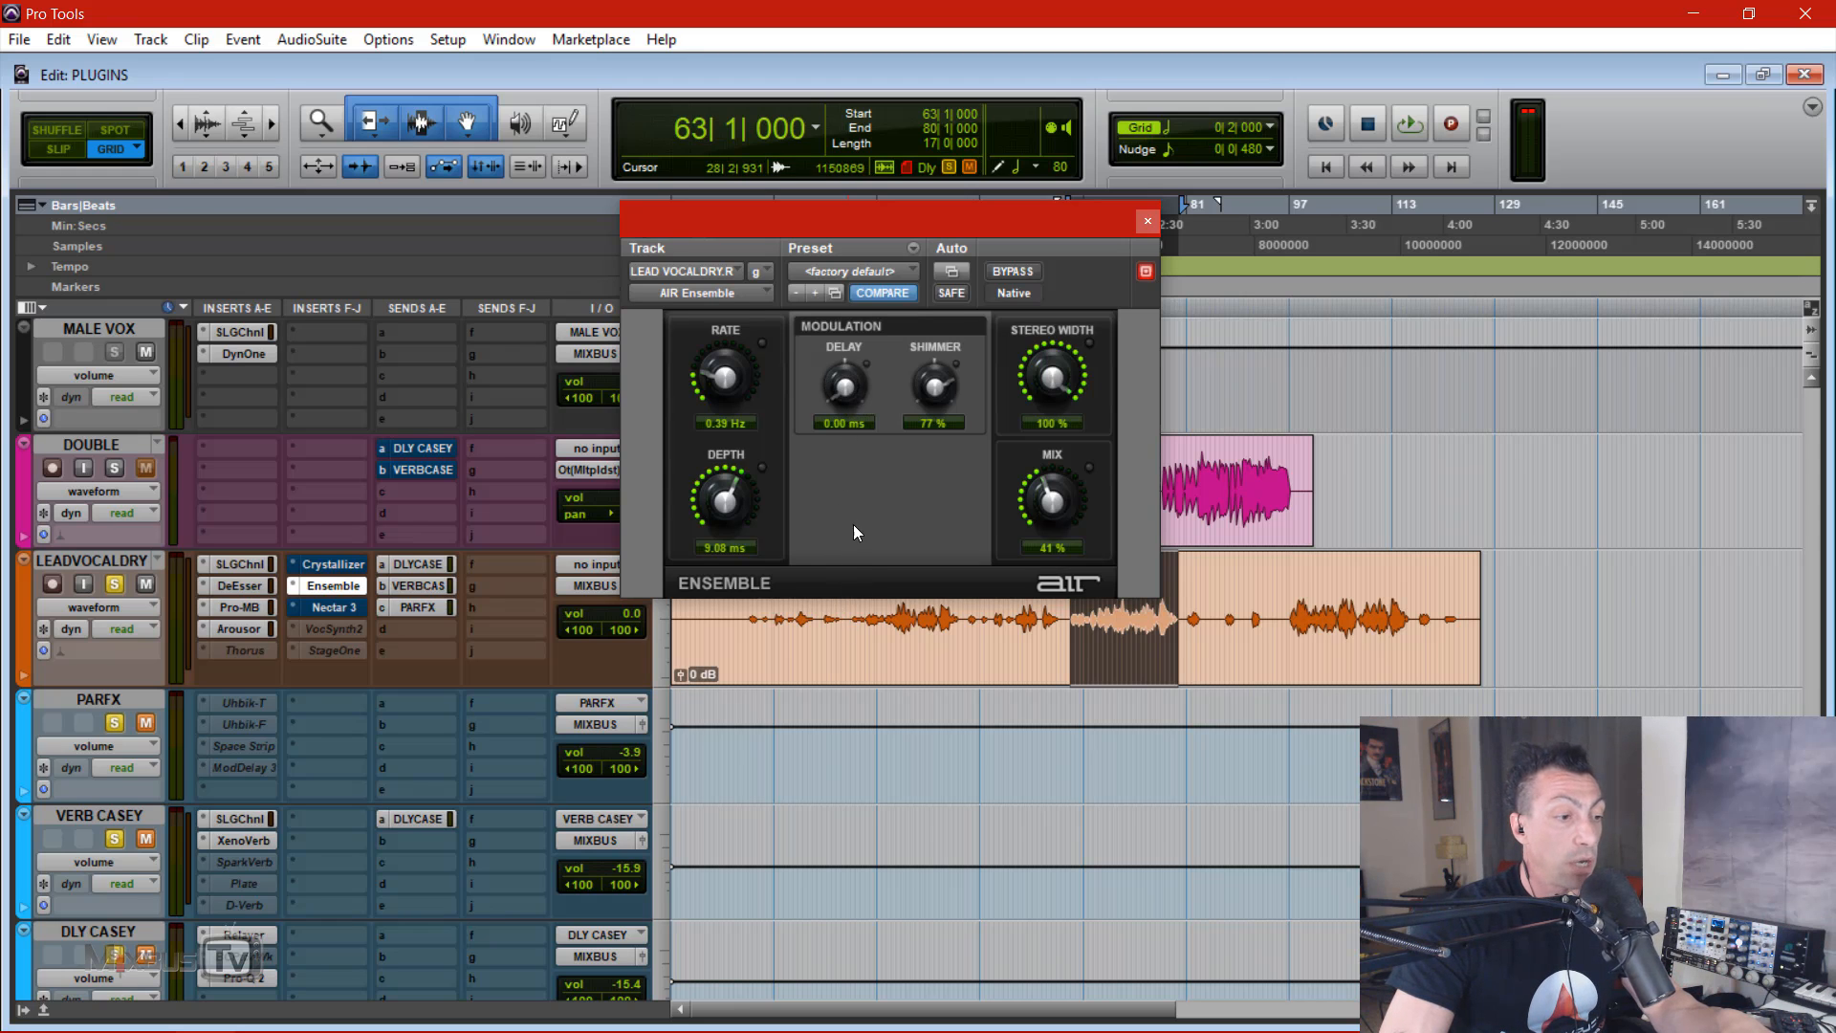
{"action": "key", "text": "space"}
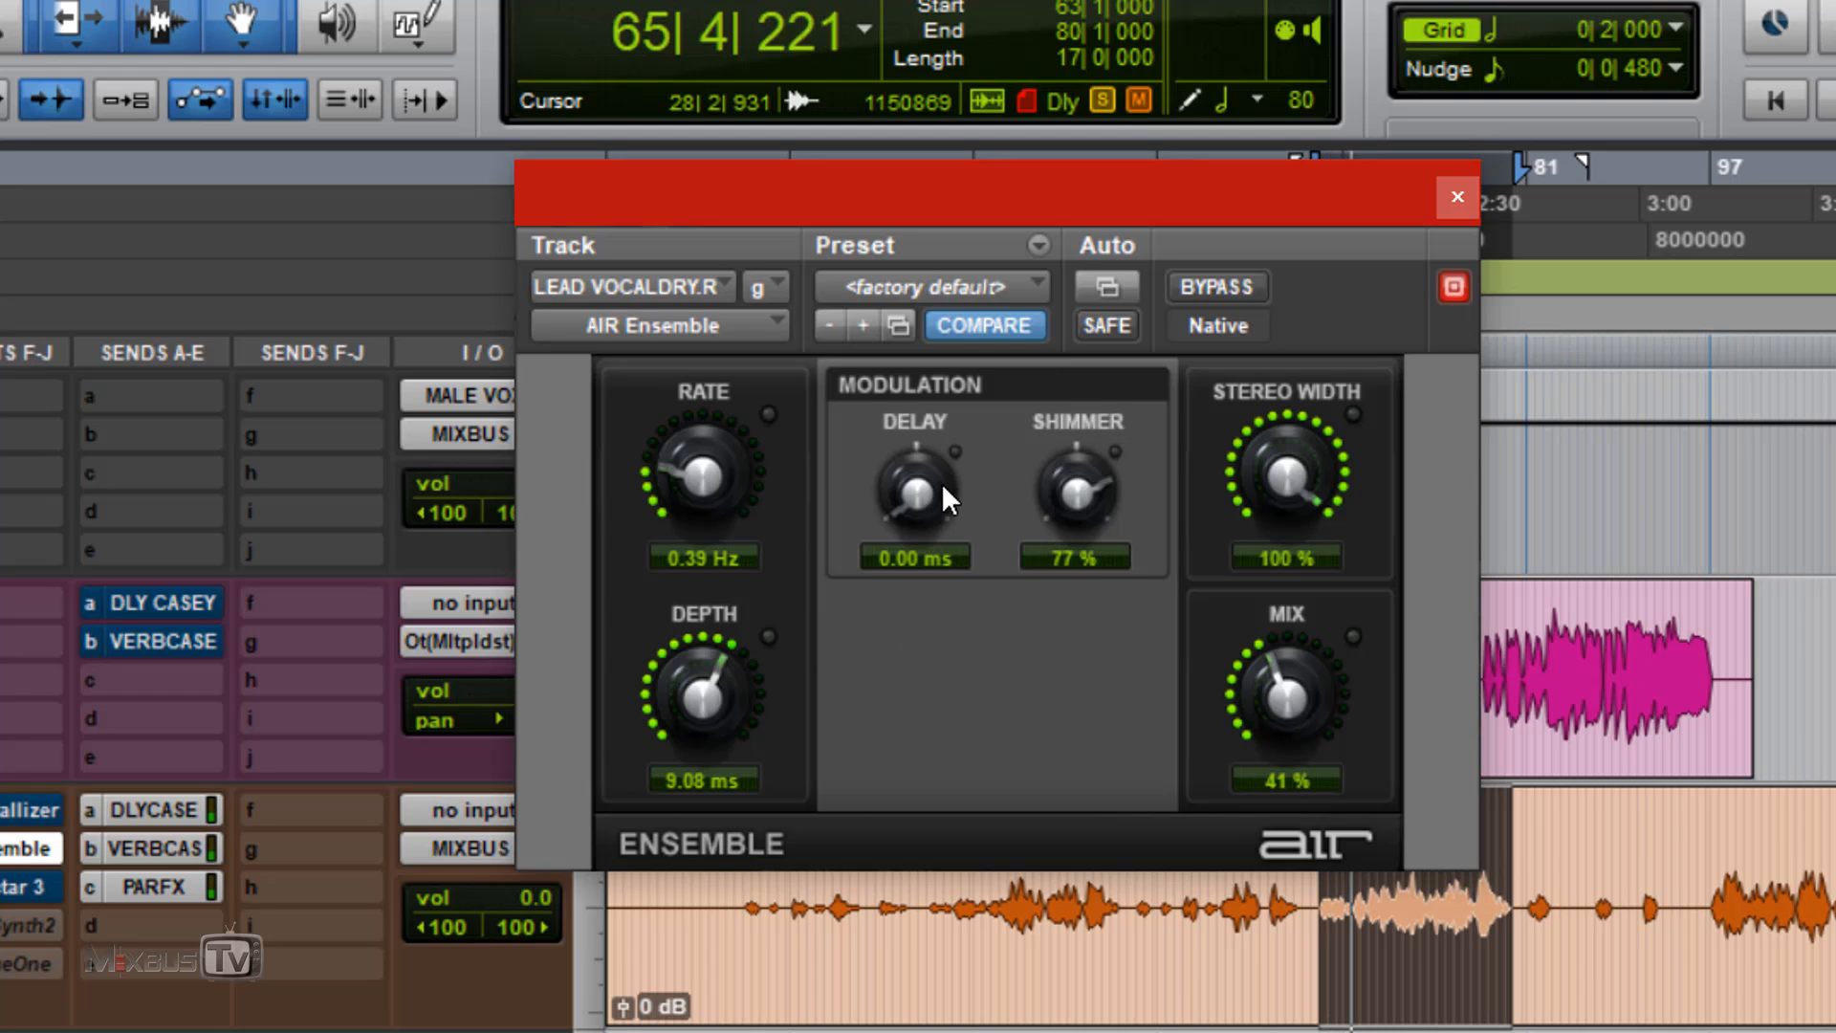
{"action": "left_click_drag", "start_coordinate": [941, 482], "coordinate": [964, 285]}
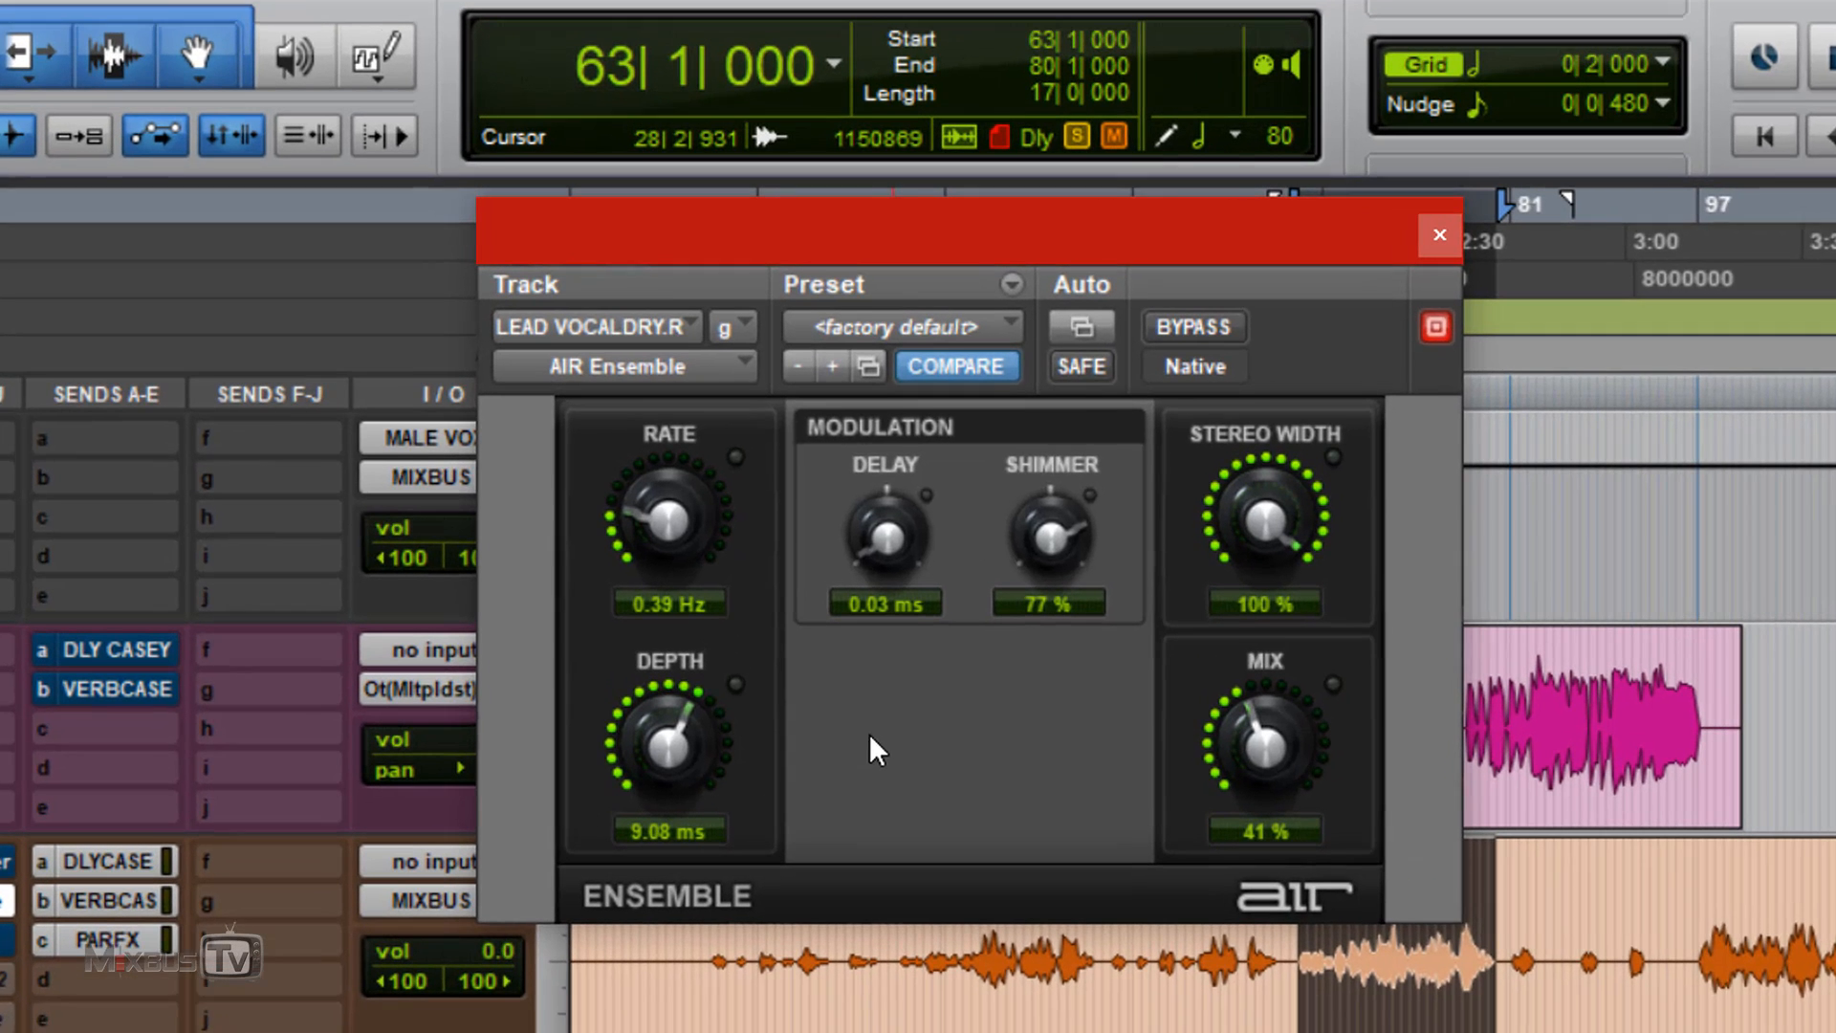
Step: Play the vocal, raise Ensemble's modulation delay to 20.76 ms and bring it back to 6.37 ms
{"action": "key", "text": "space"}
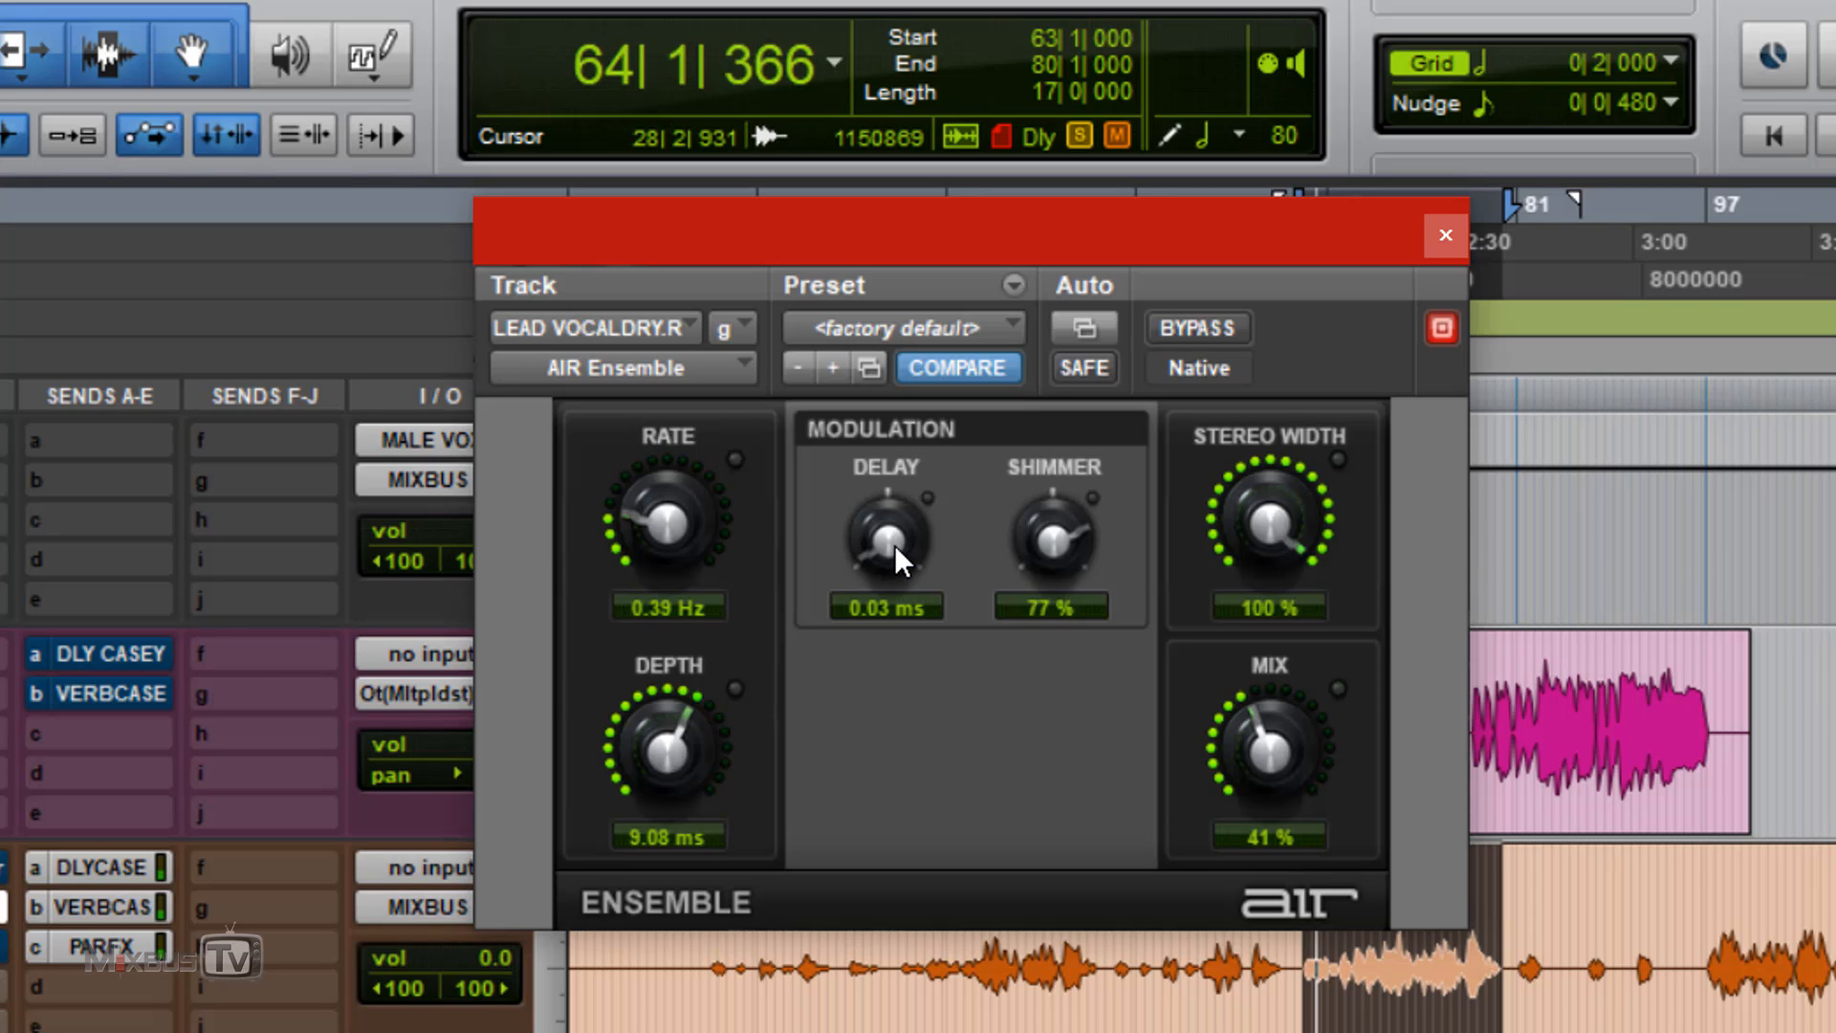
{"action": "left_click_drag", "start_coordinate": [893, 541], "coordinate": [880, 152]}
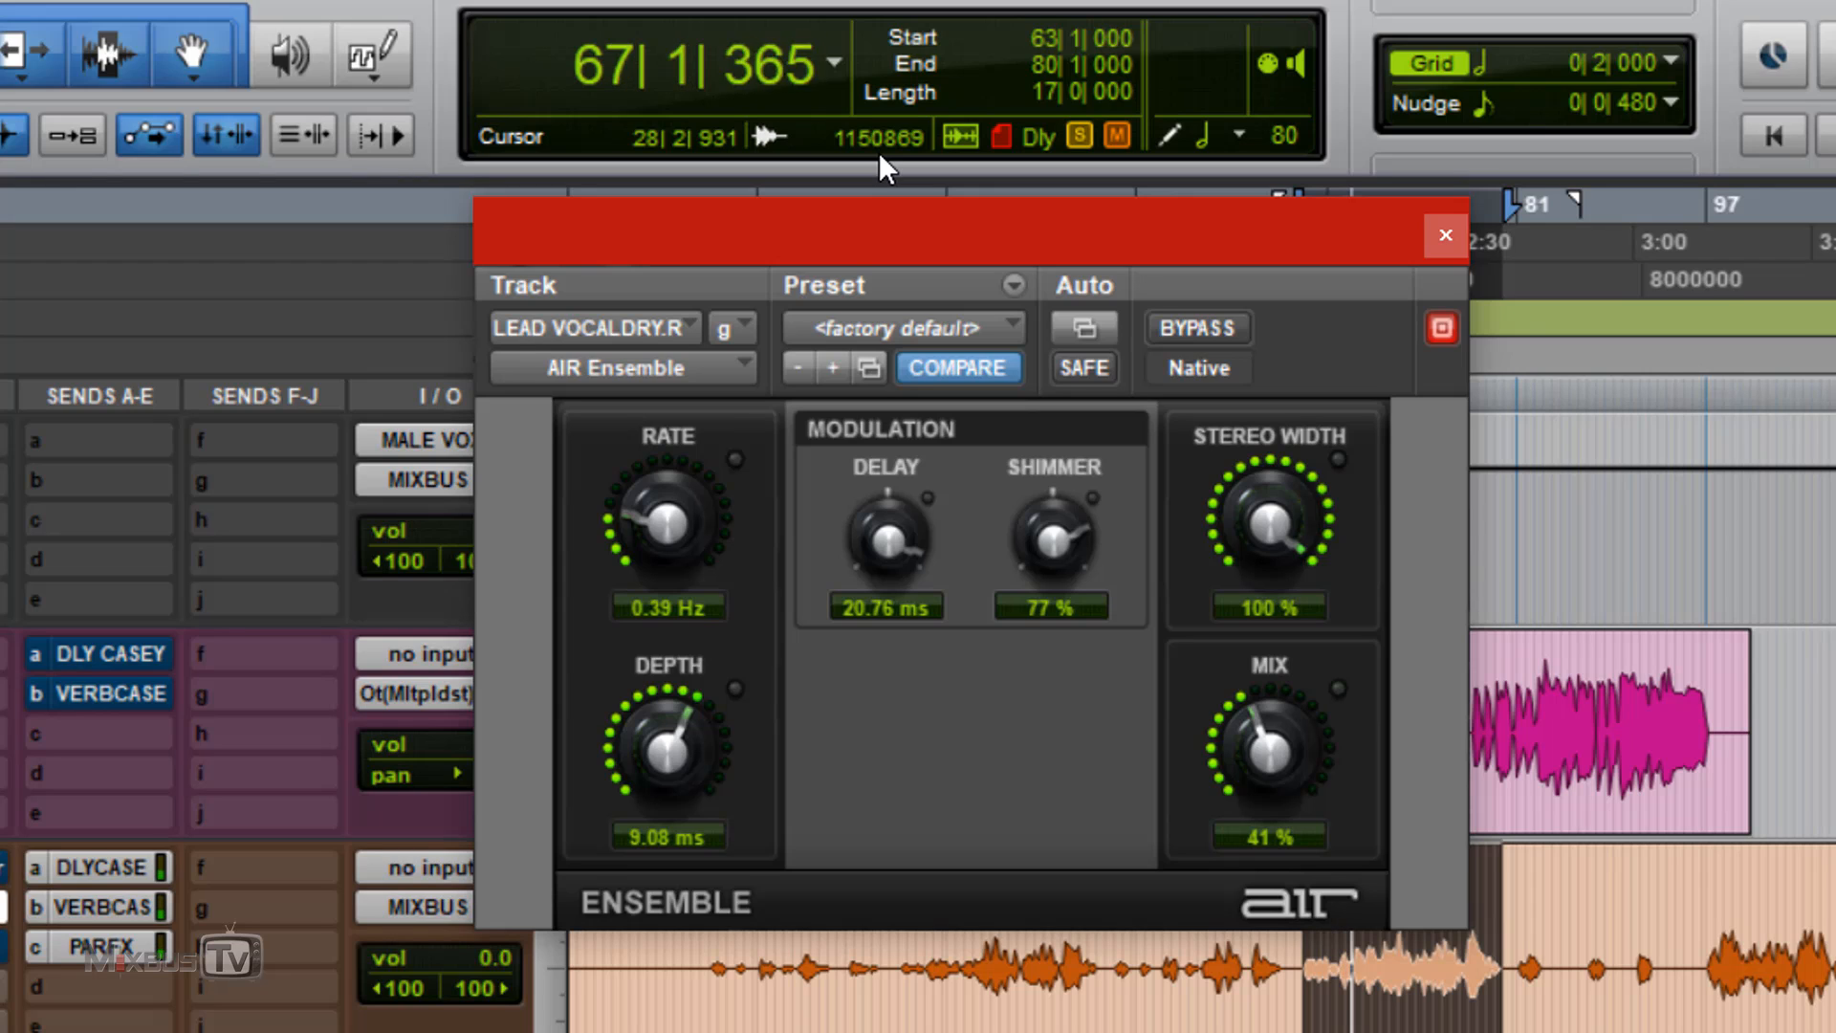
{"action": "left_click_drag", "start_coordinate": [880, 152], "coordinate": [861, 319]}
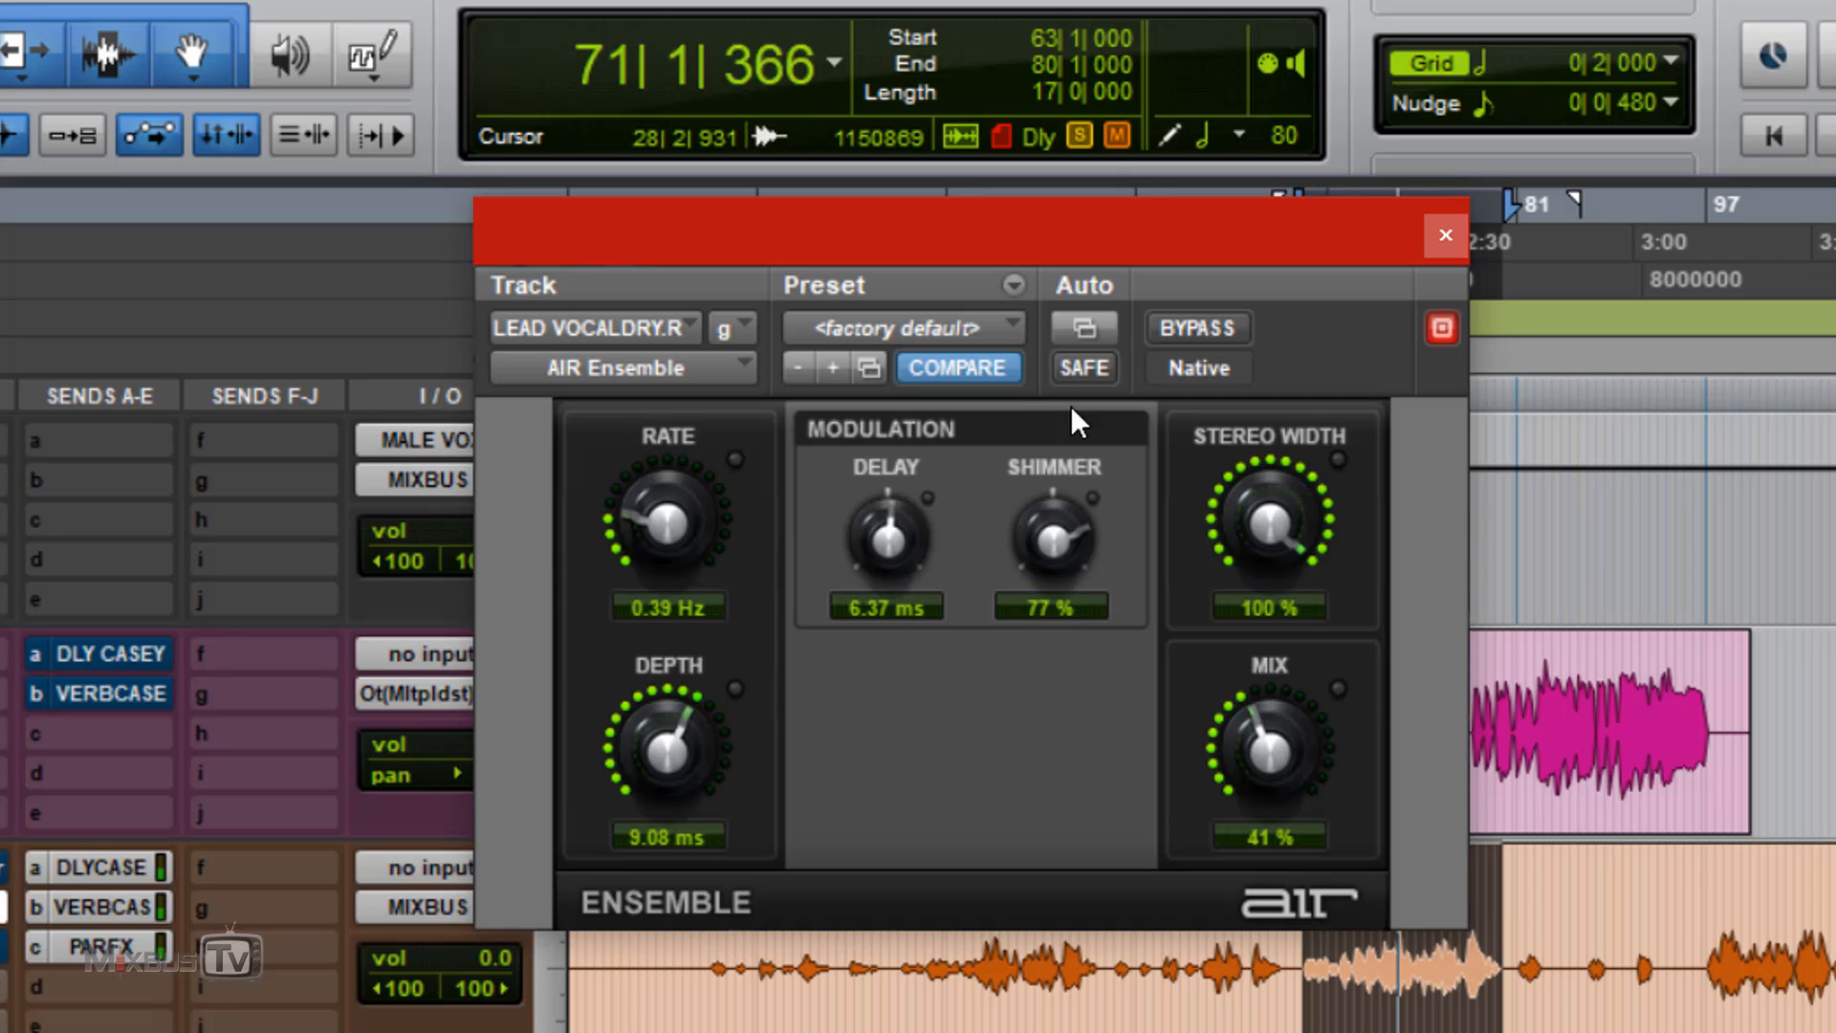
Step: Lower Ensemble's mix to 18%, stop playback and bypass the plugin
{"action": "left_click_drag", "start_coordinate": [1271, 755], "coordinate": [1278, 811]}
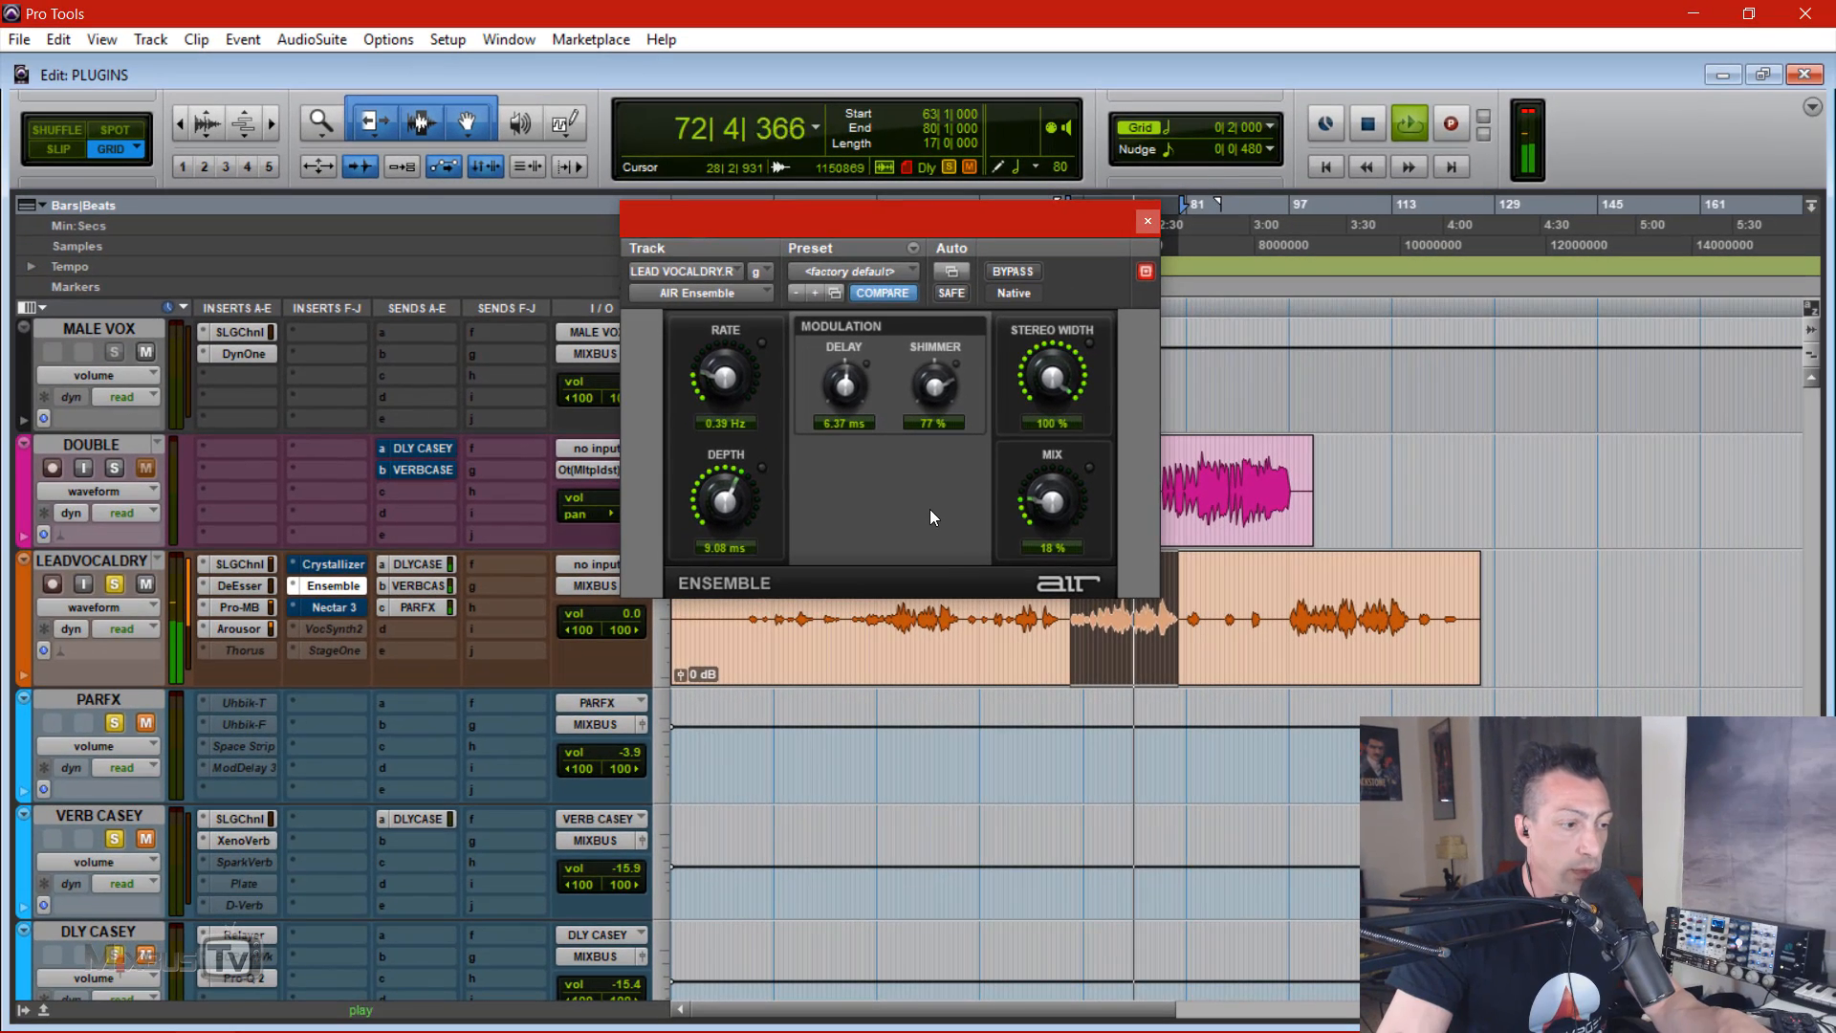
{"action": "key", "text": "space"}
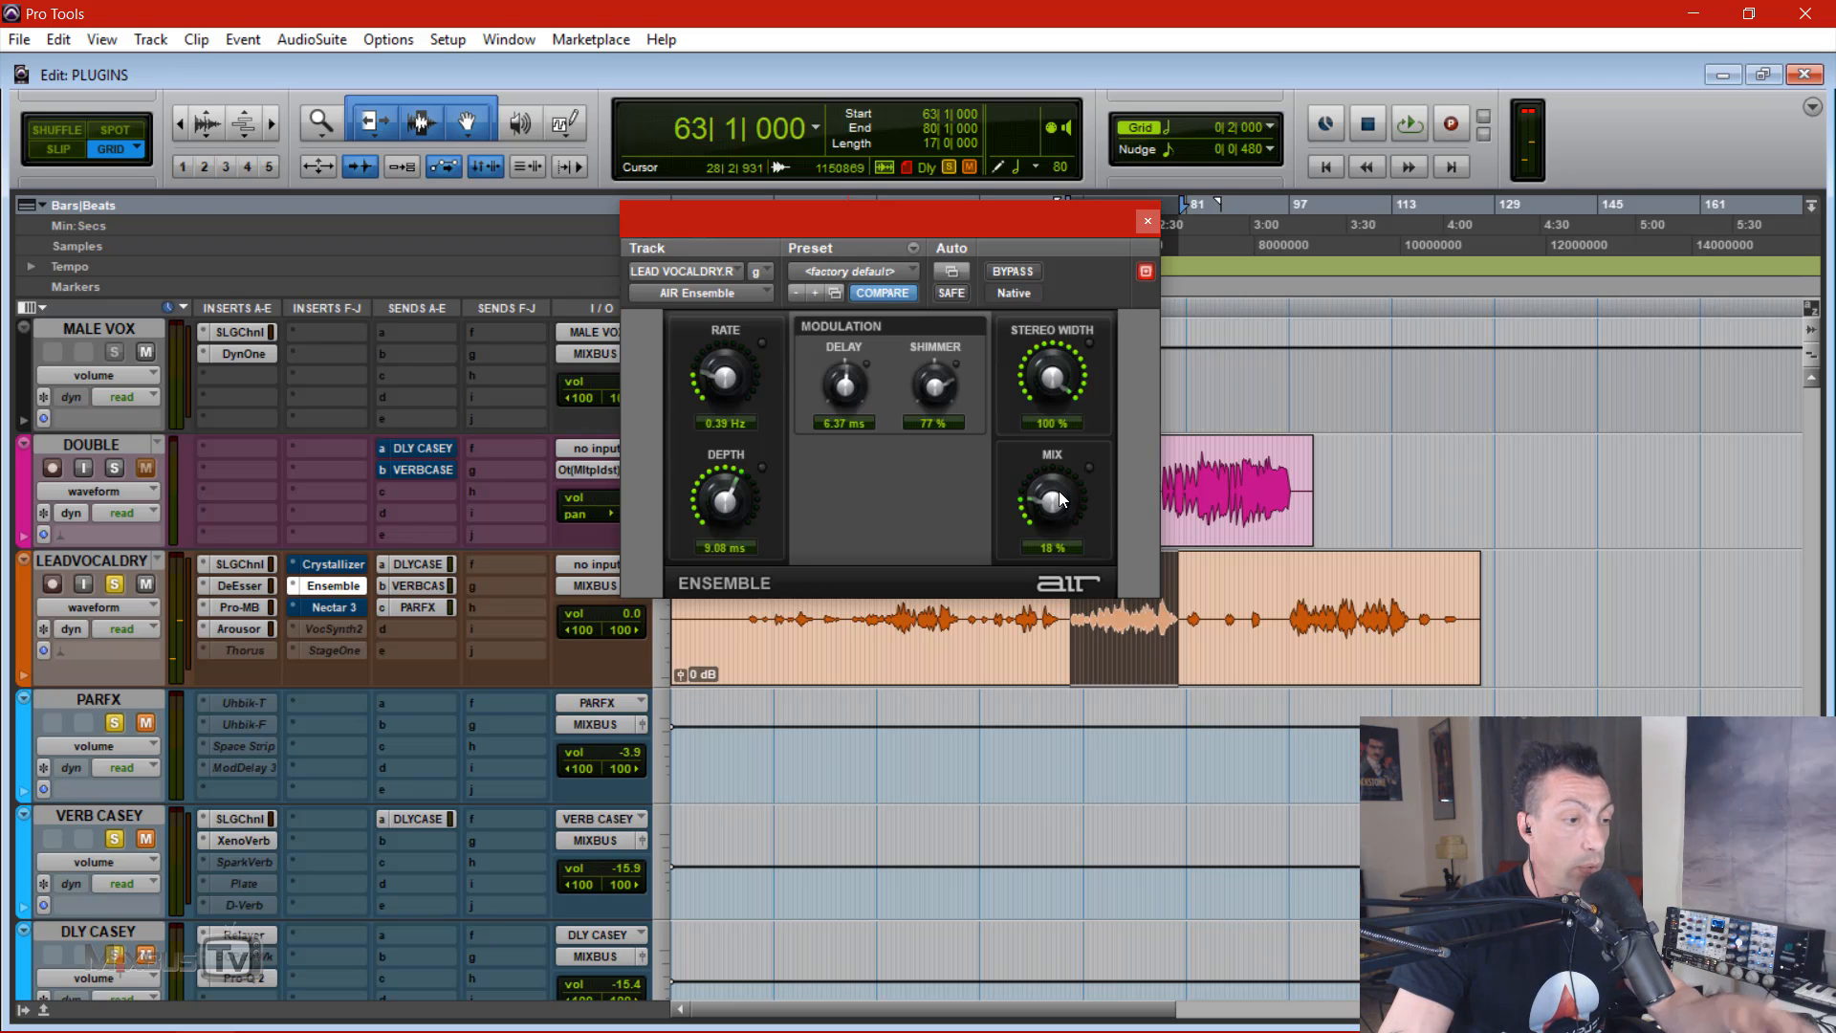
{"action": "left_click", "coordinate": [1011, 271]}
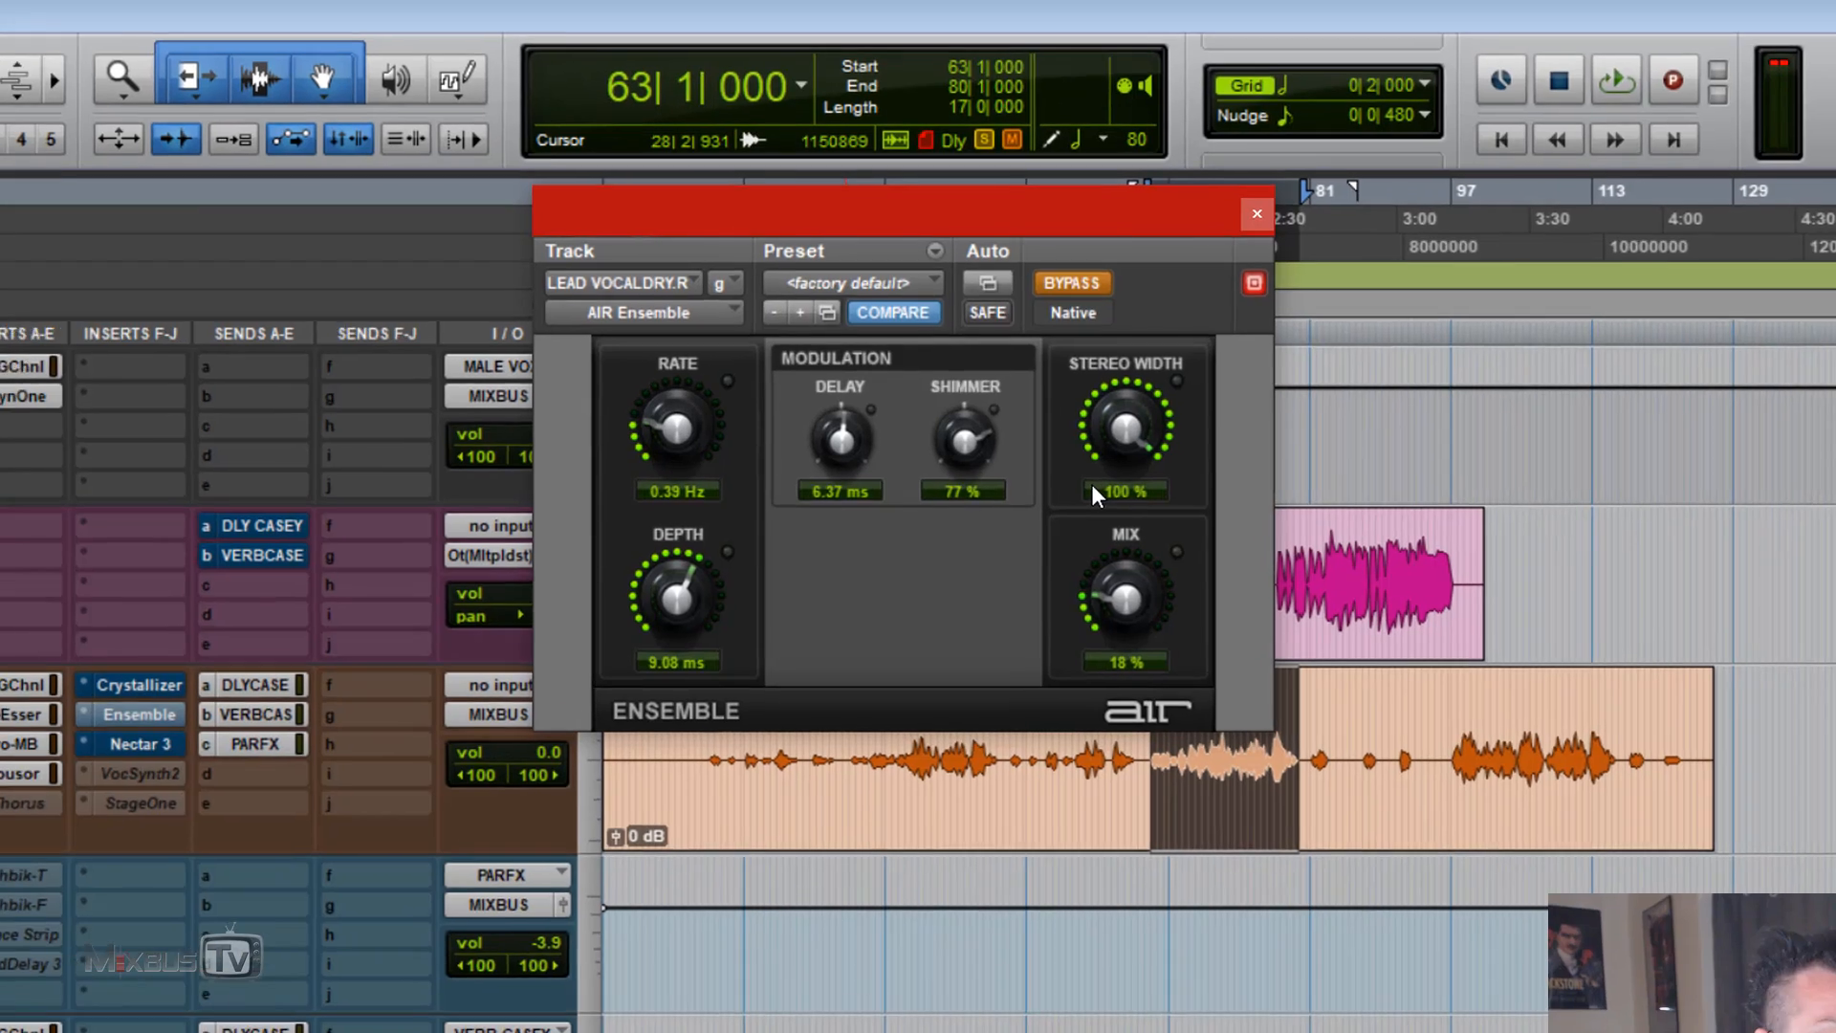
Step: Play the vocal with Ensemble active, set the depth to 1.56 ms and the mix to 27%, and stop playback
{"action": "key", "text": "space"}
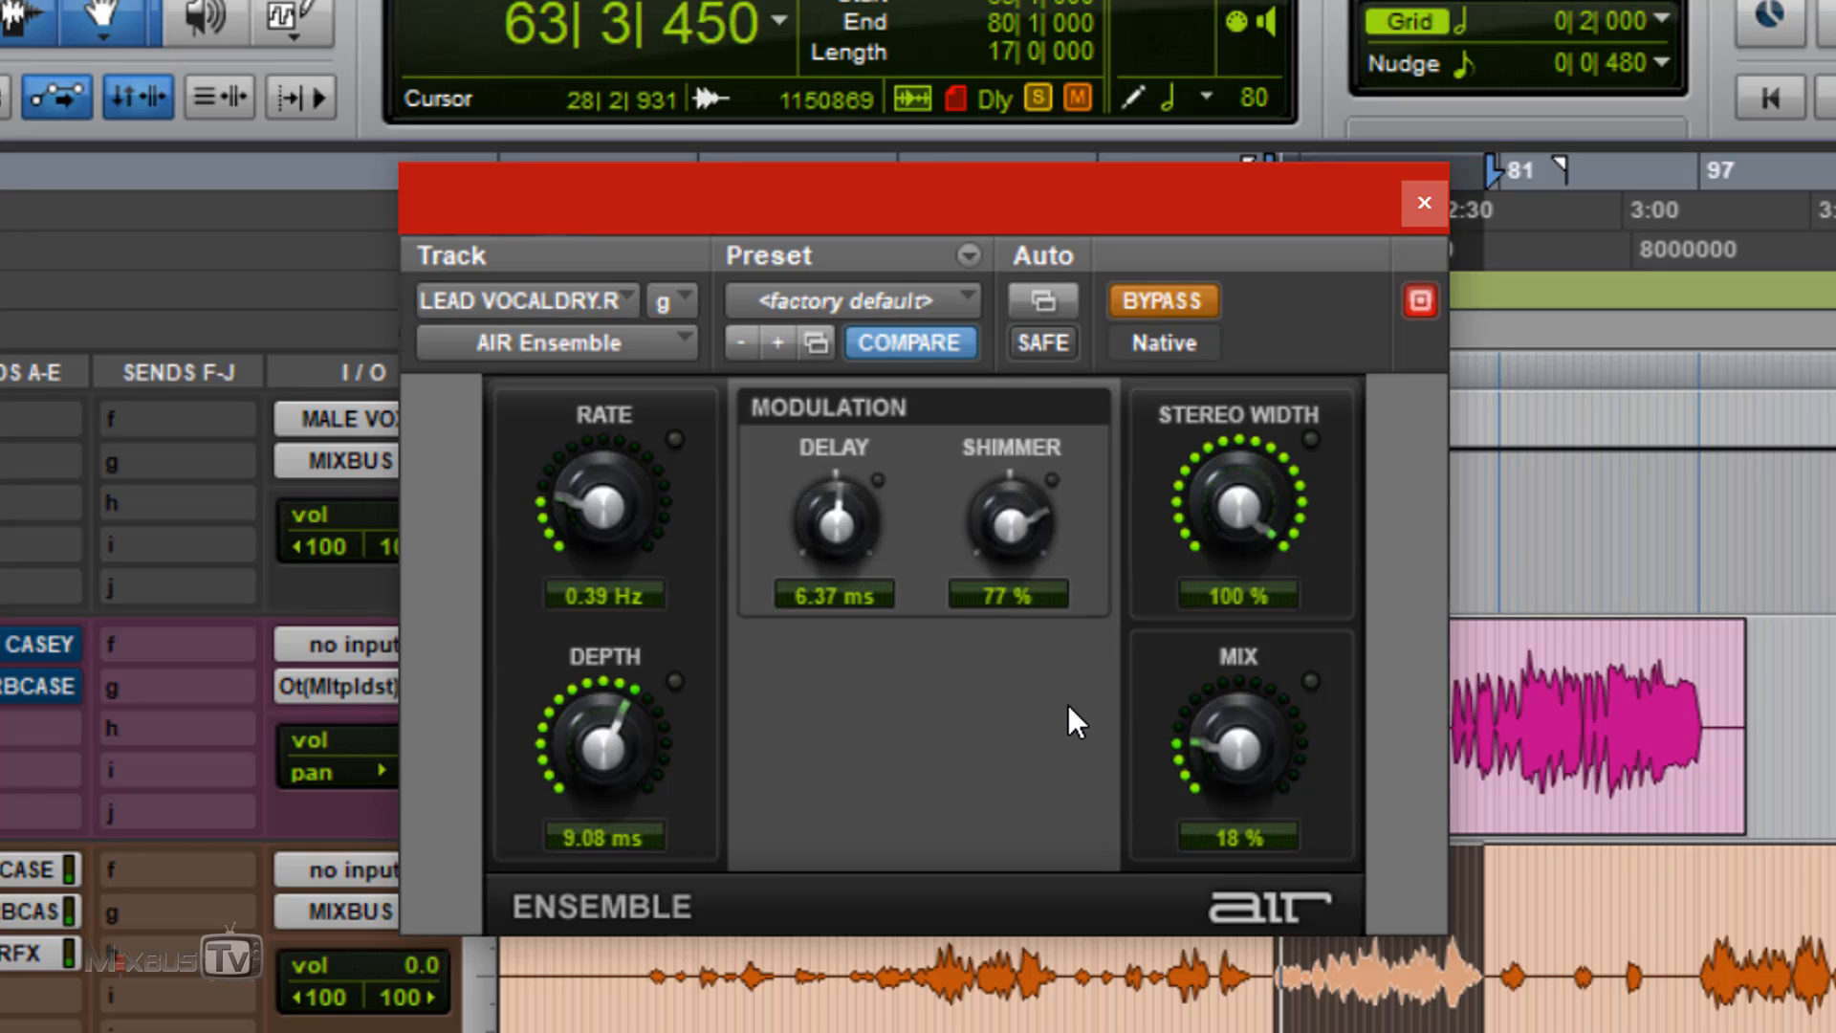
{"action": "left_click", "coordinate": [1149, 301]}
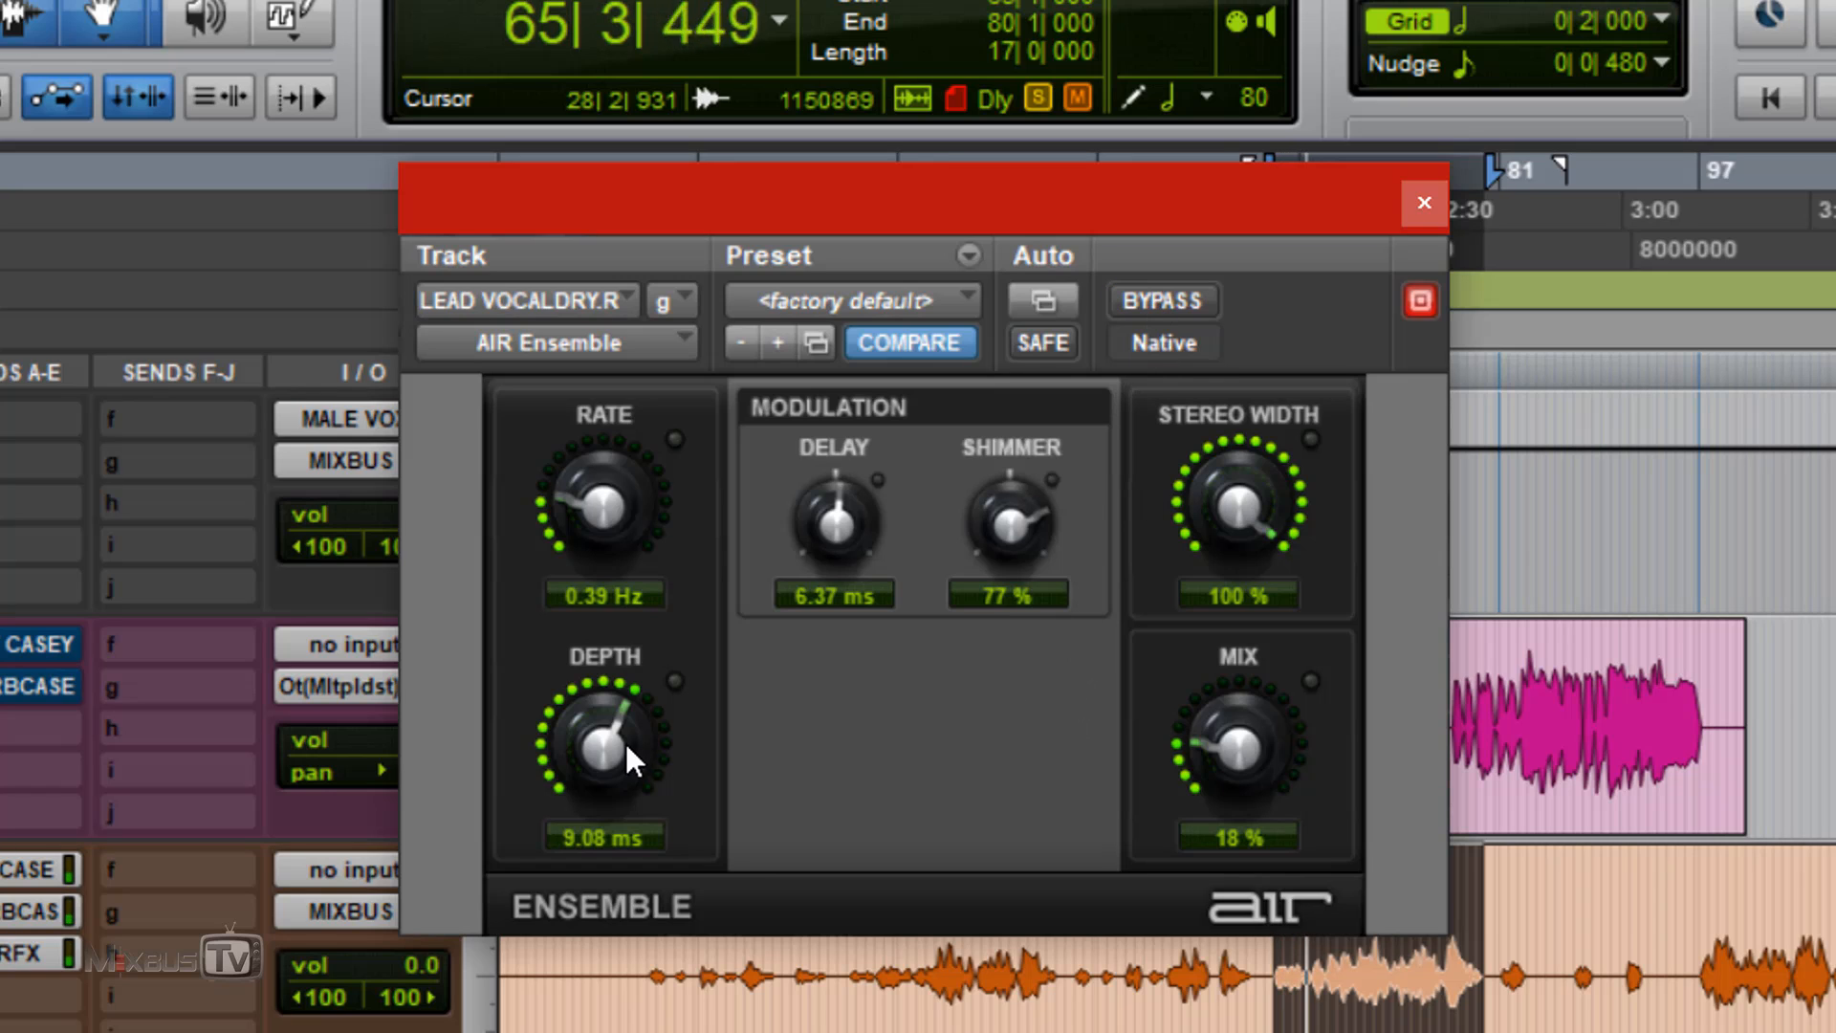
{"action": "left_click_drag", "start_coordinate": [625, 745], "coordinate": [606, 903]}
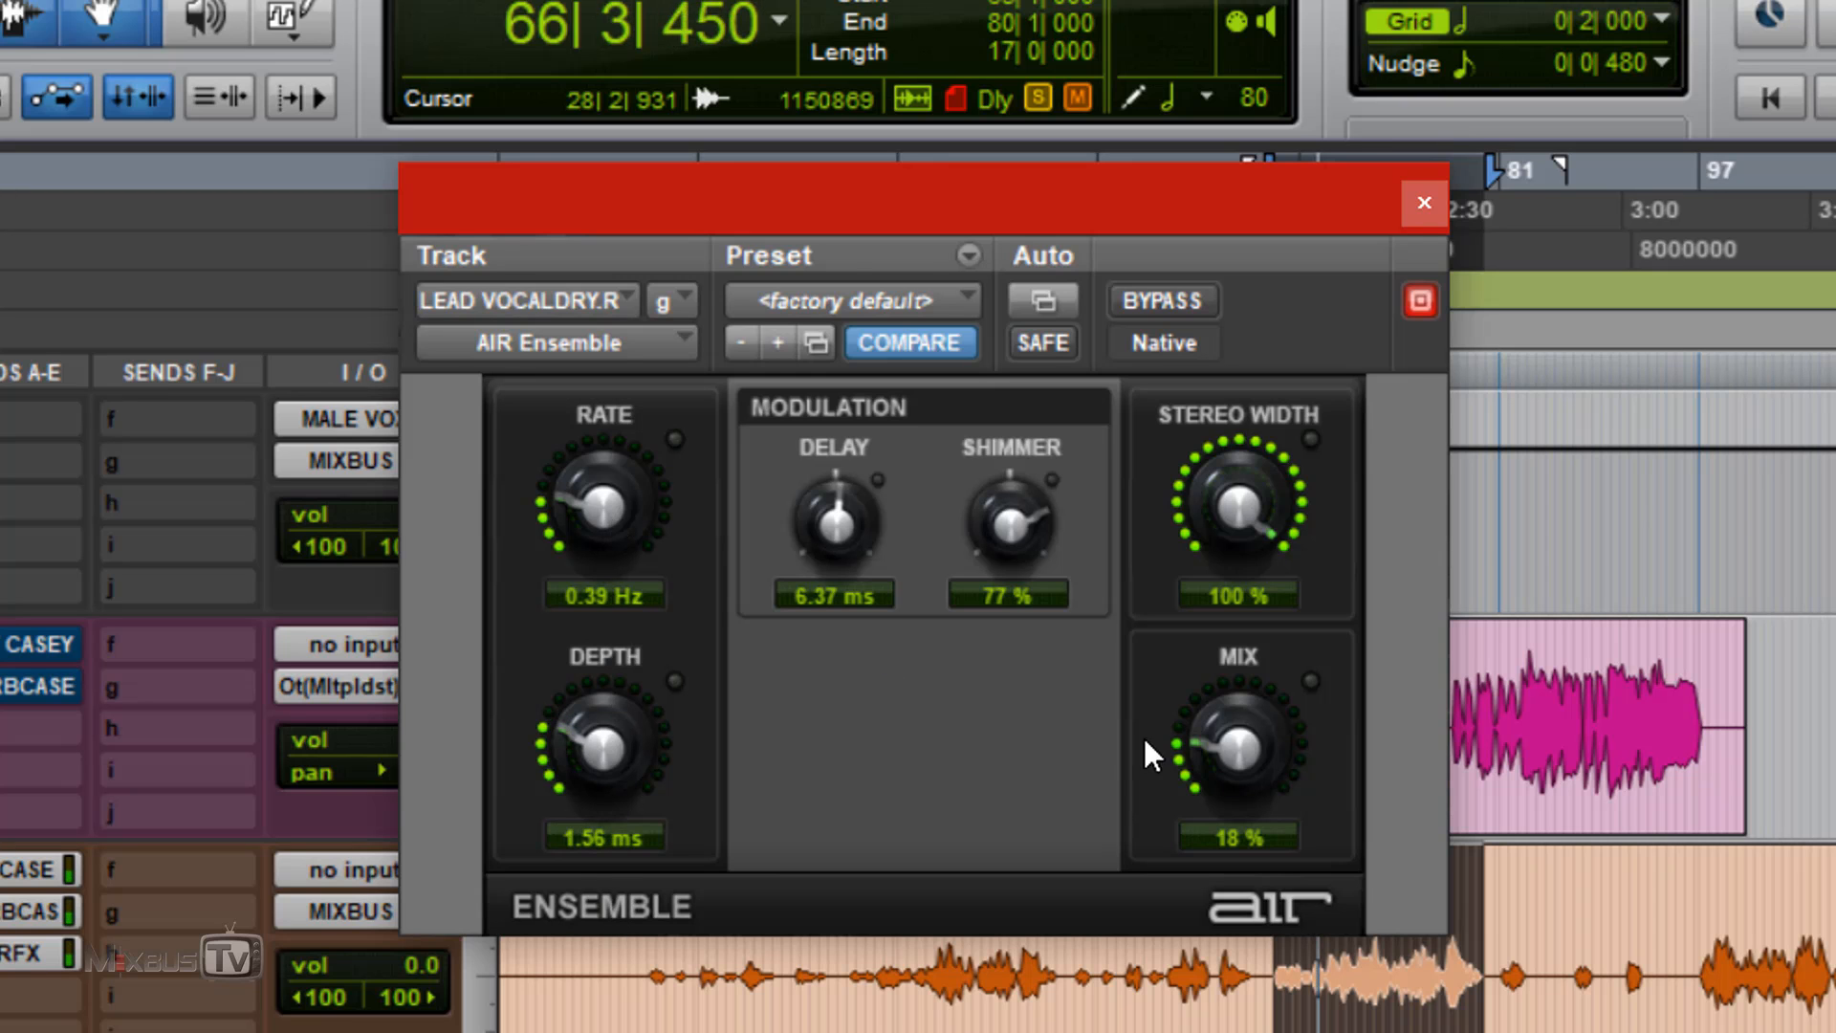
{"action": "left_click_drag", "start_coordinate": [1145, 740], "coordinate": [1200, 667]}
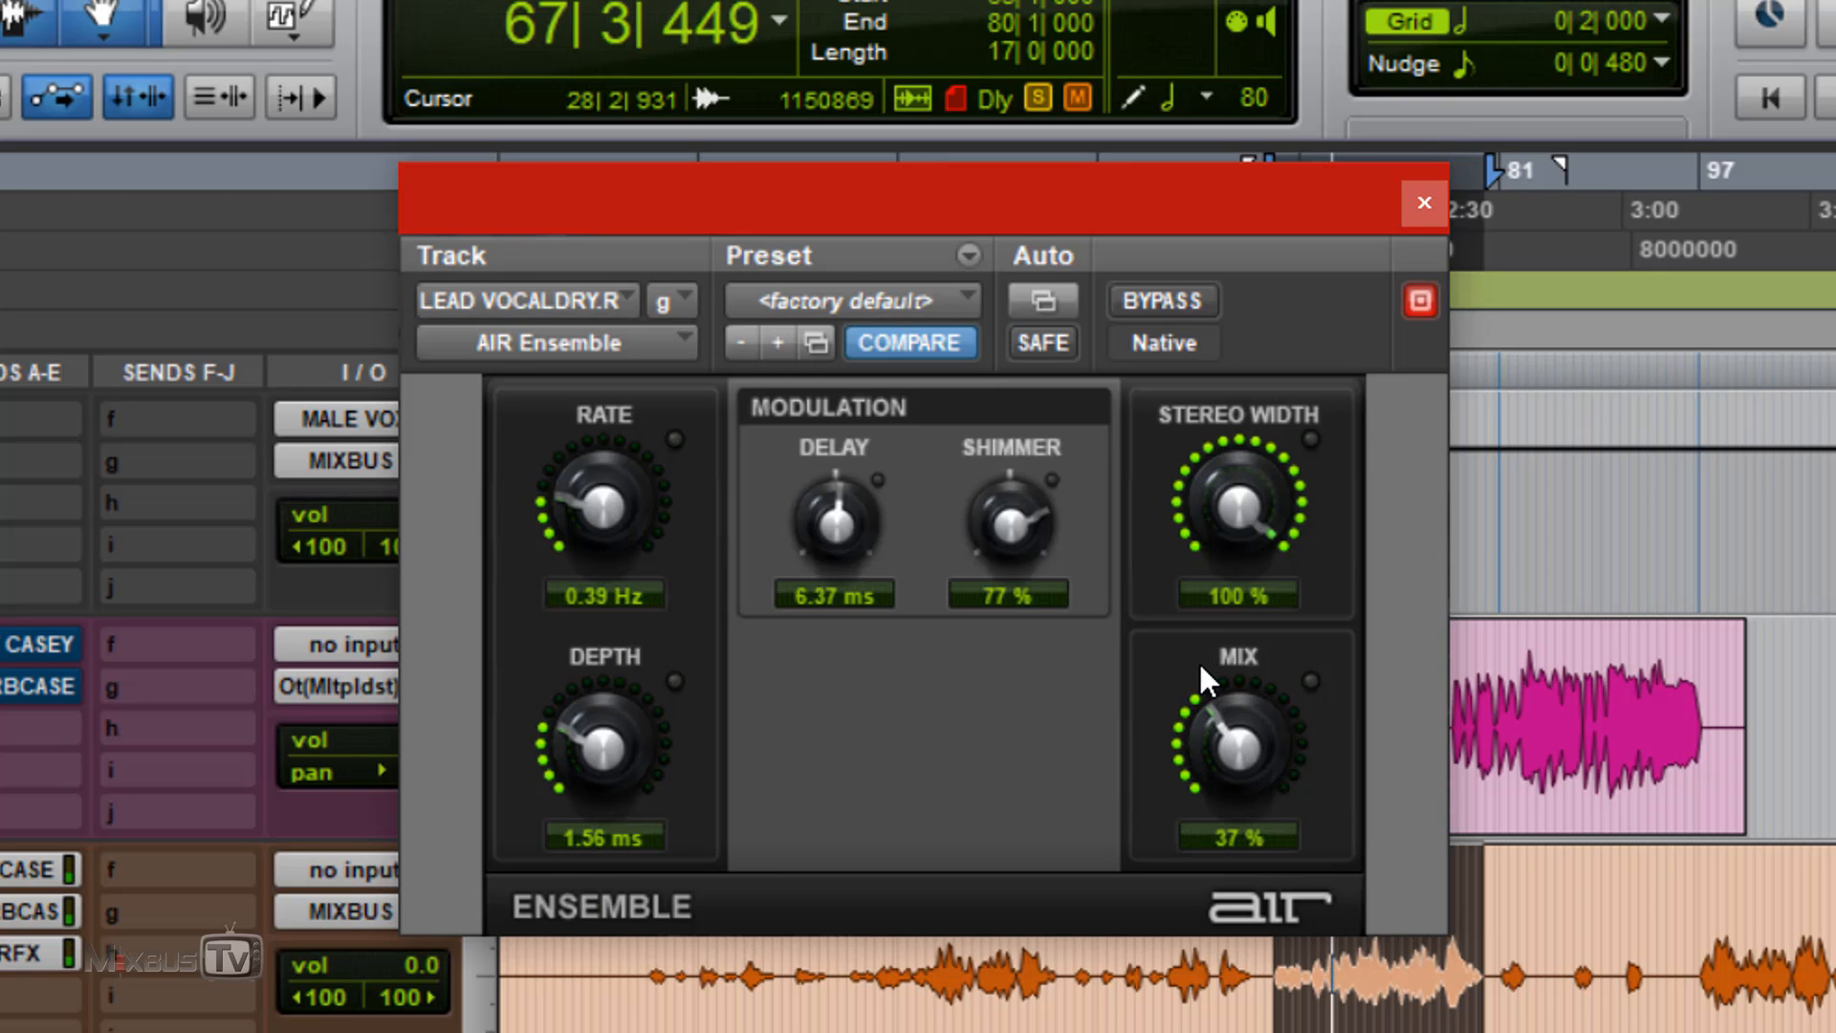
{"action": "left_click_drag", "start_coordinate": [1215, 734], "coordinate": [1215, 778]}
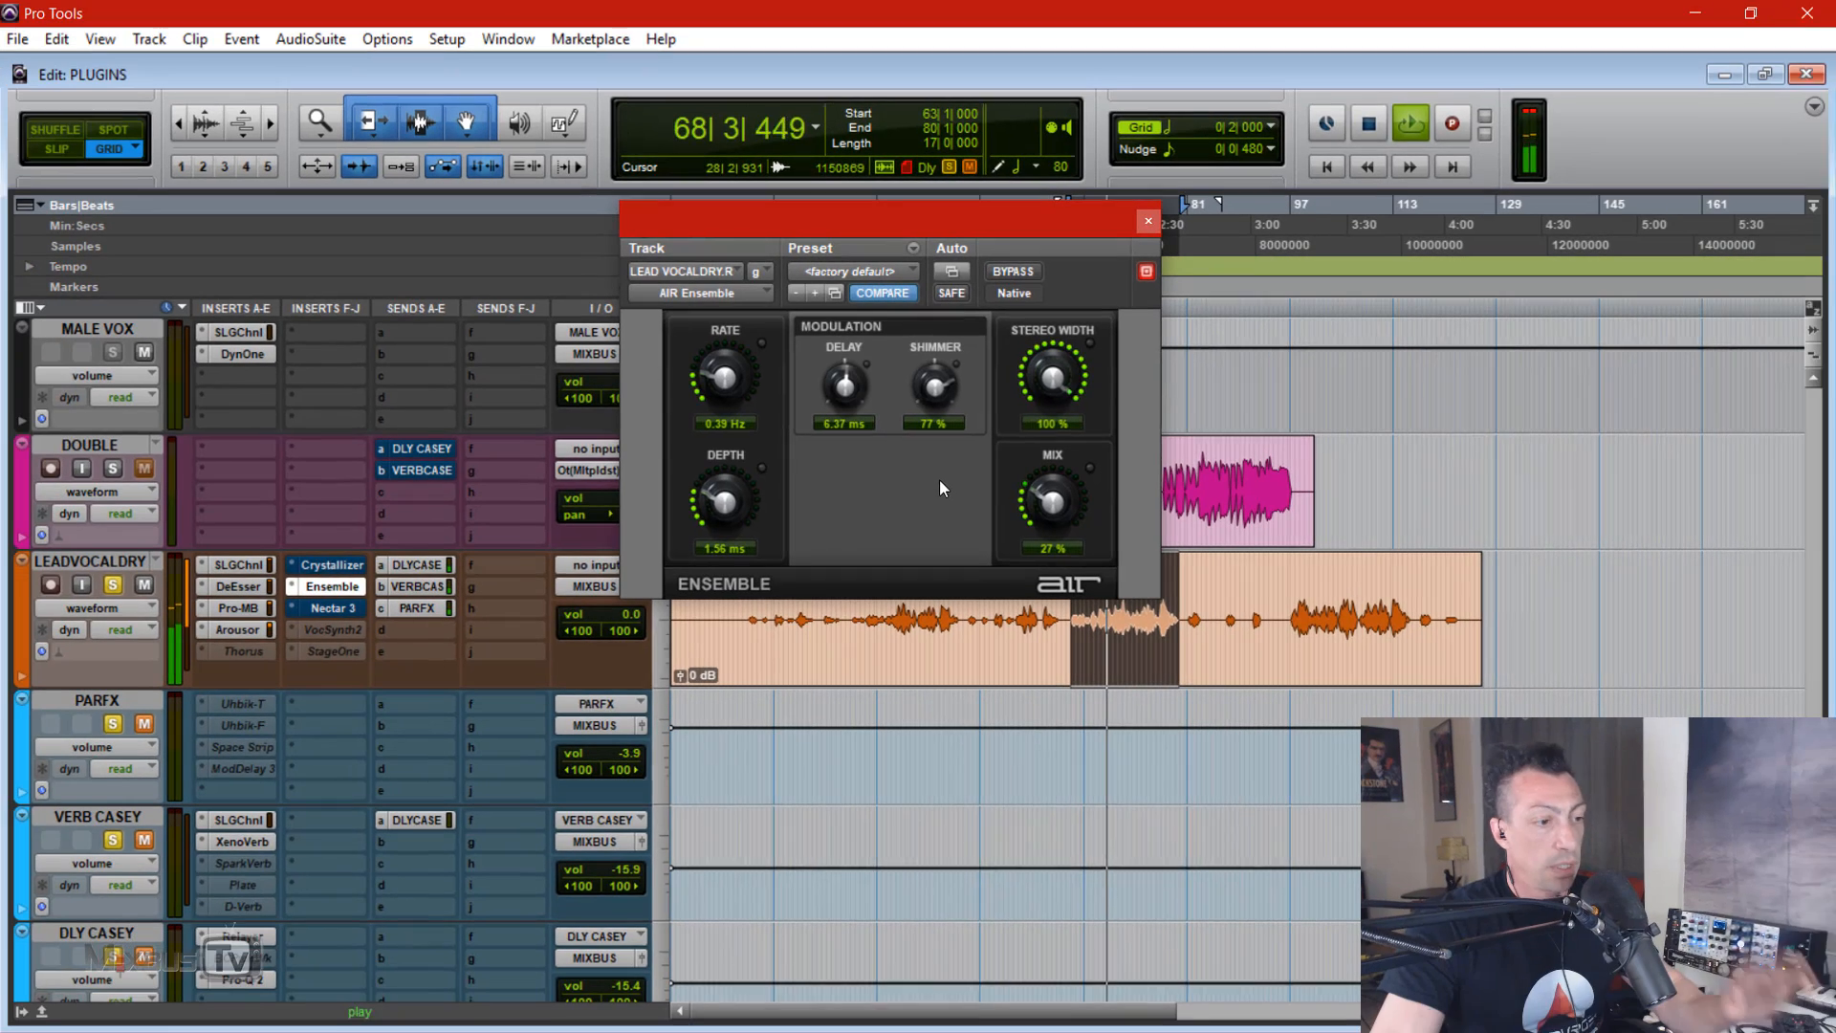
{"action": "key", "text": "space"}
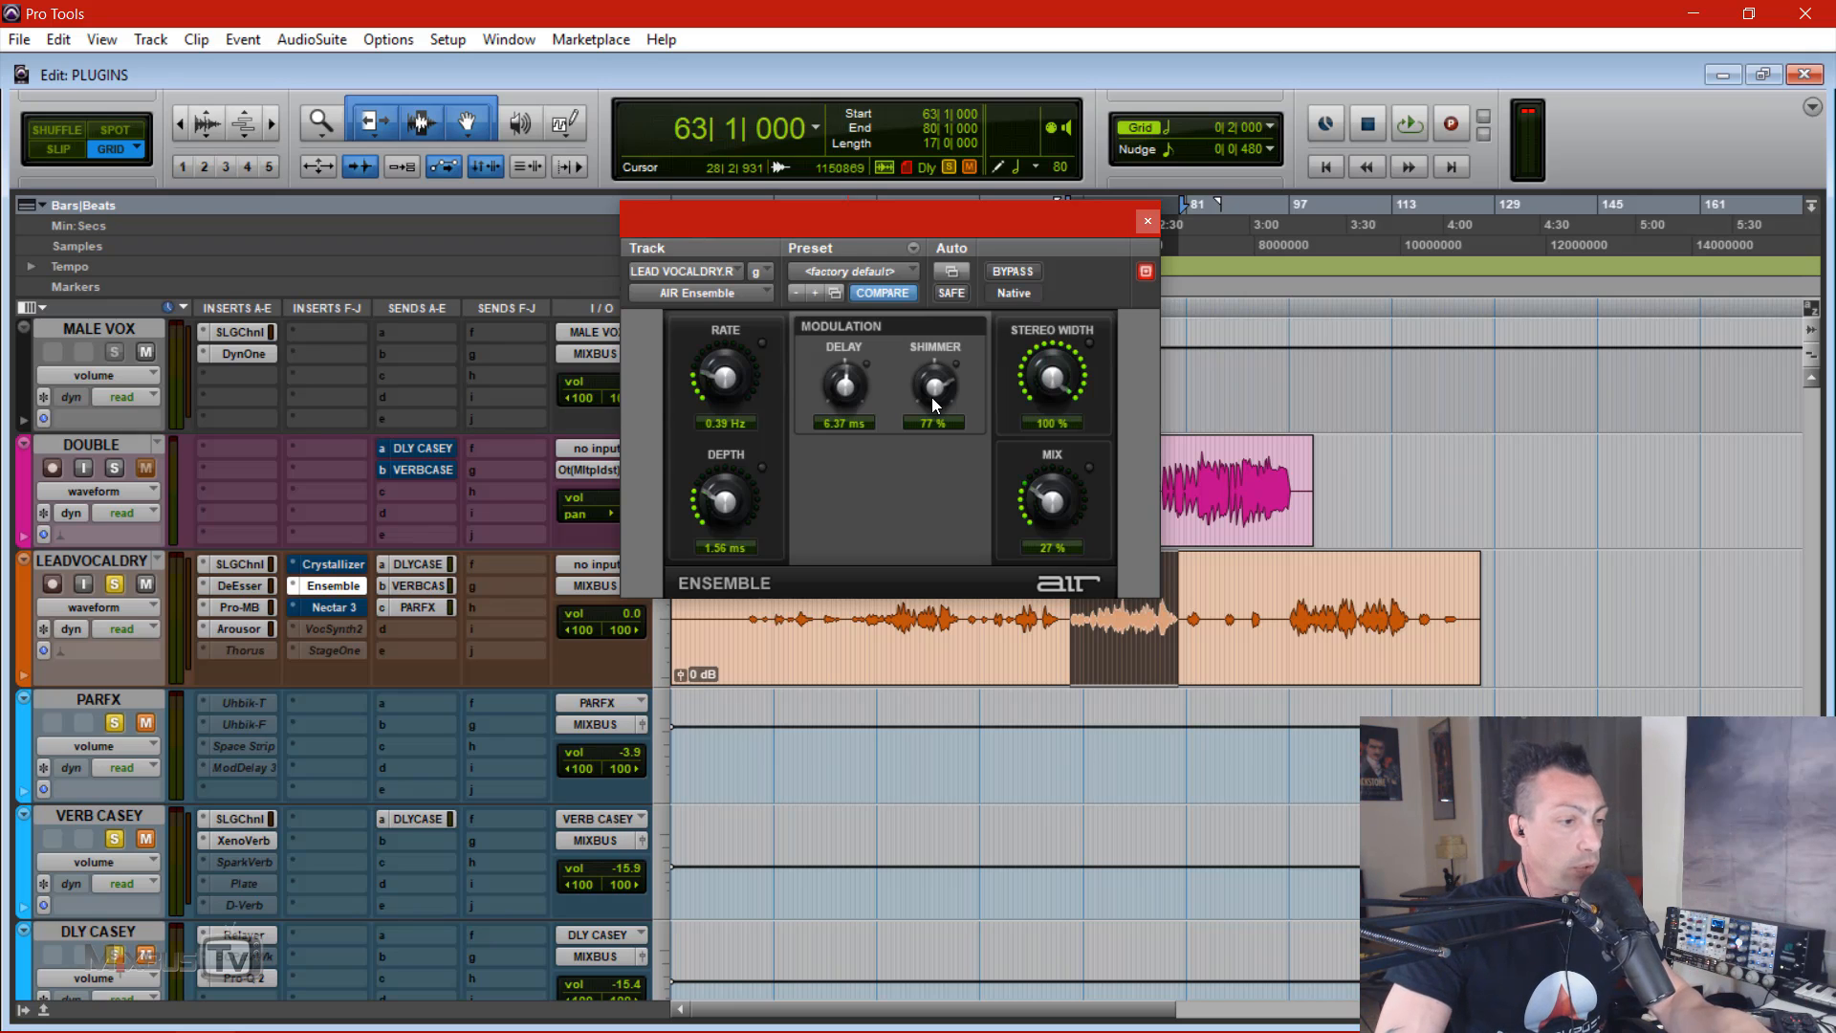
Step: Set Ensemble's shimmer to 0% with the mix at 53%, raise the shimmer to 56% while the vocal plays, and stop playback
{"action": "left_click_drag", "start_coordinate": [931, 398], "coordinate": [931, 519]}
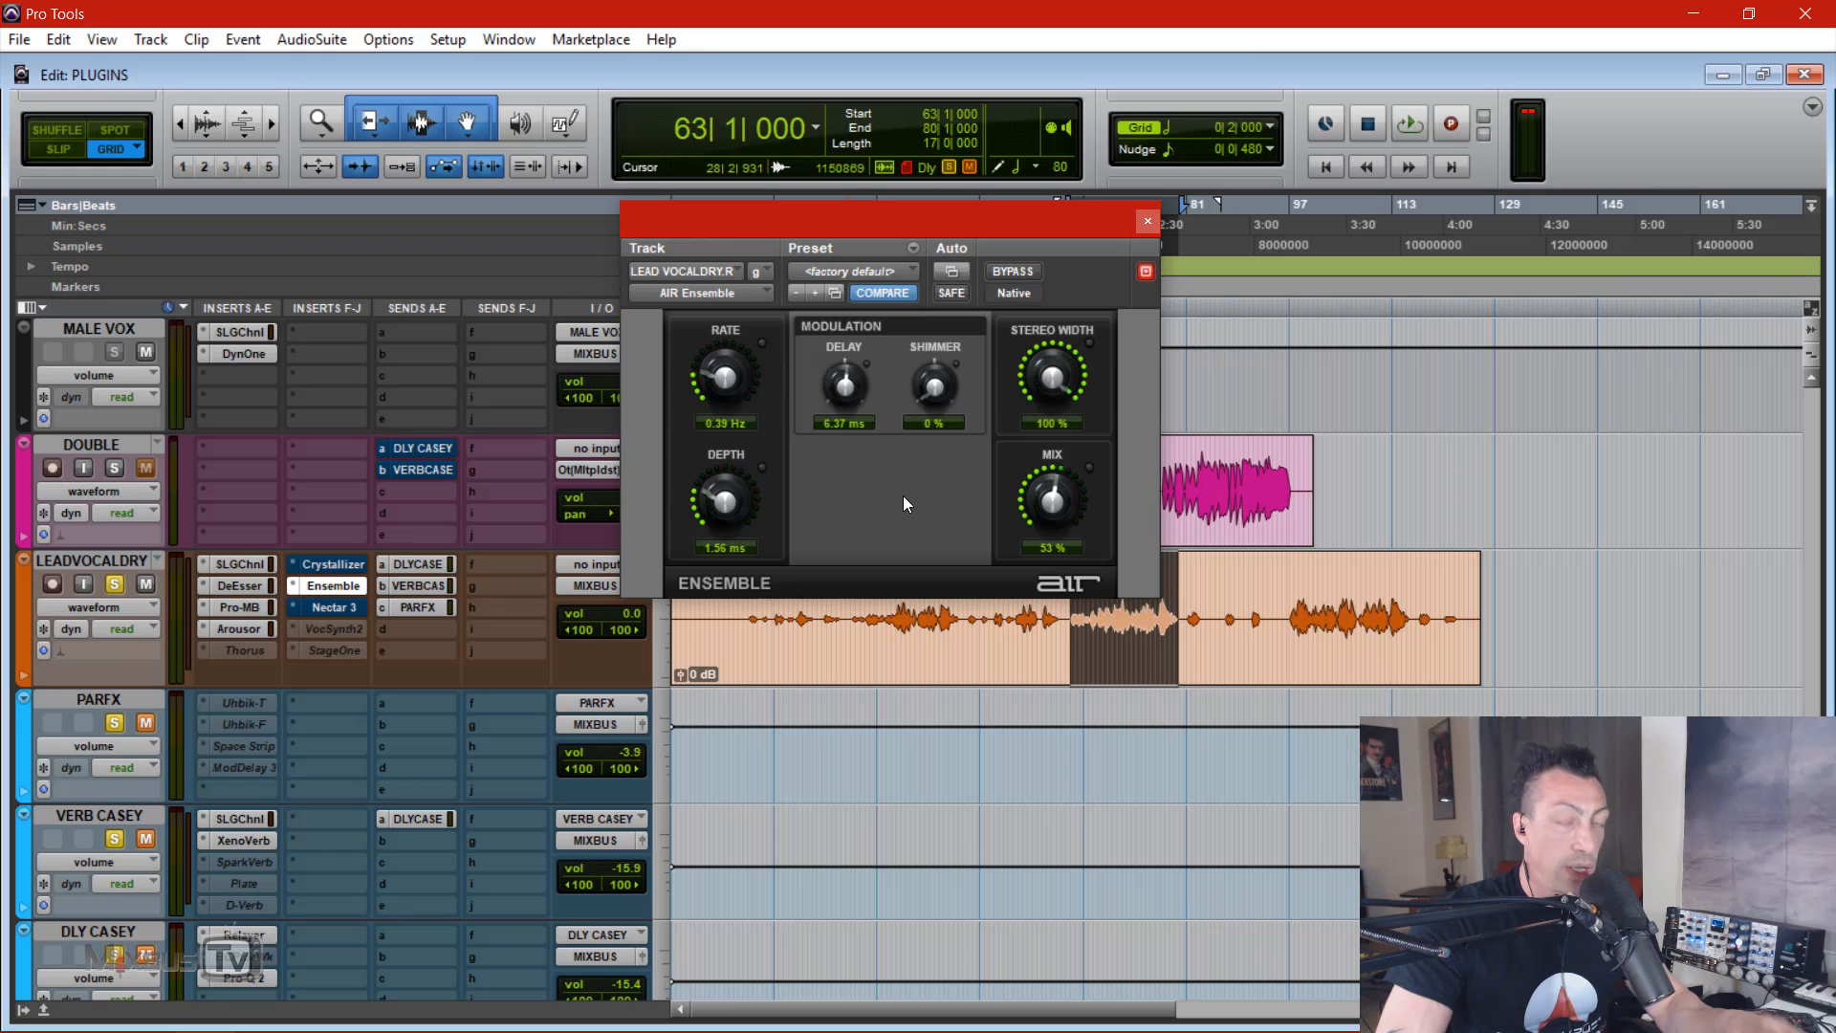
{"action": "key", "text": "space"}
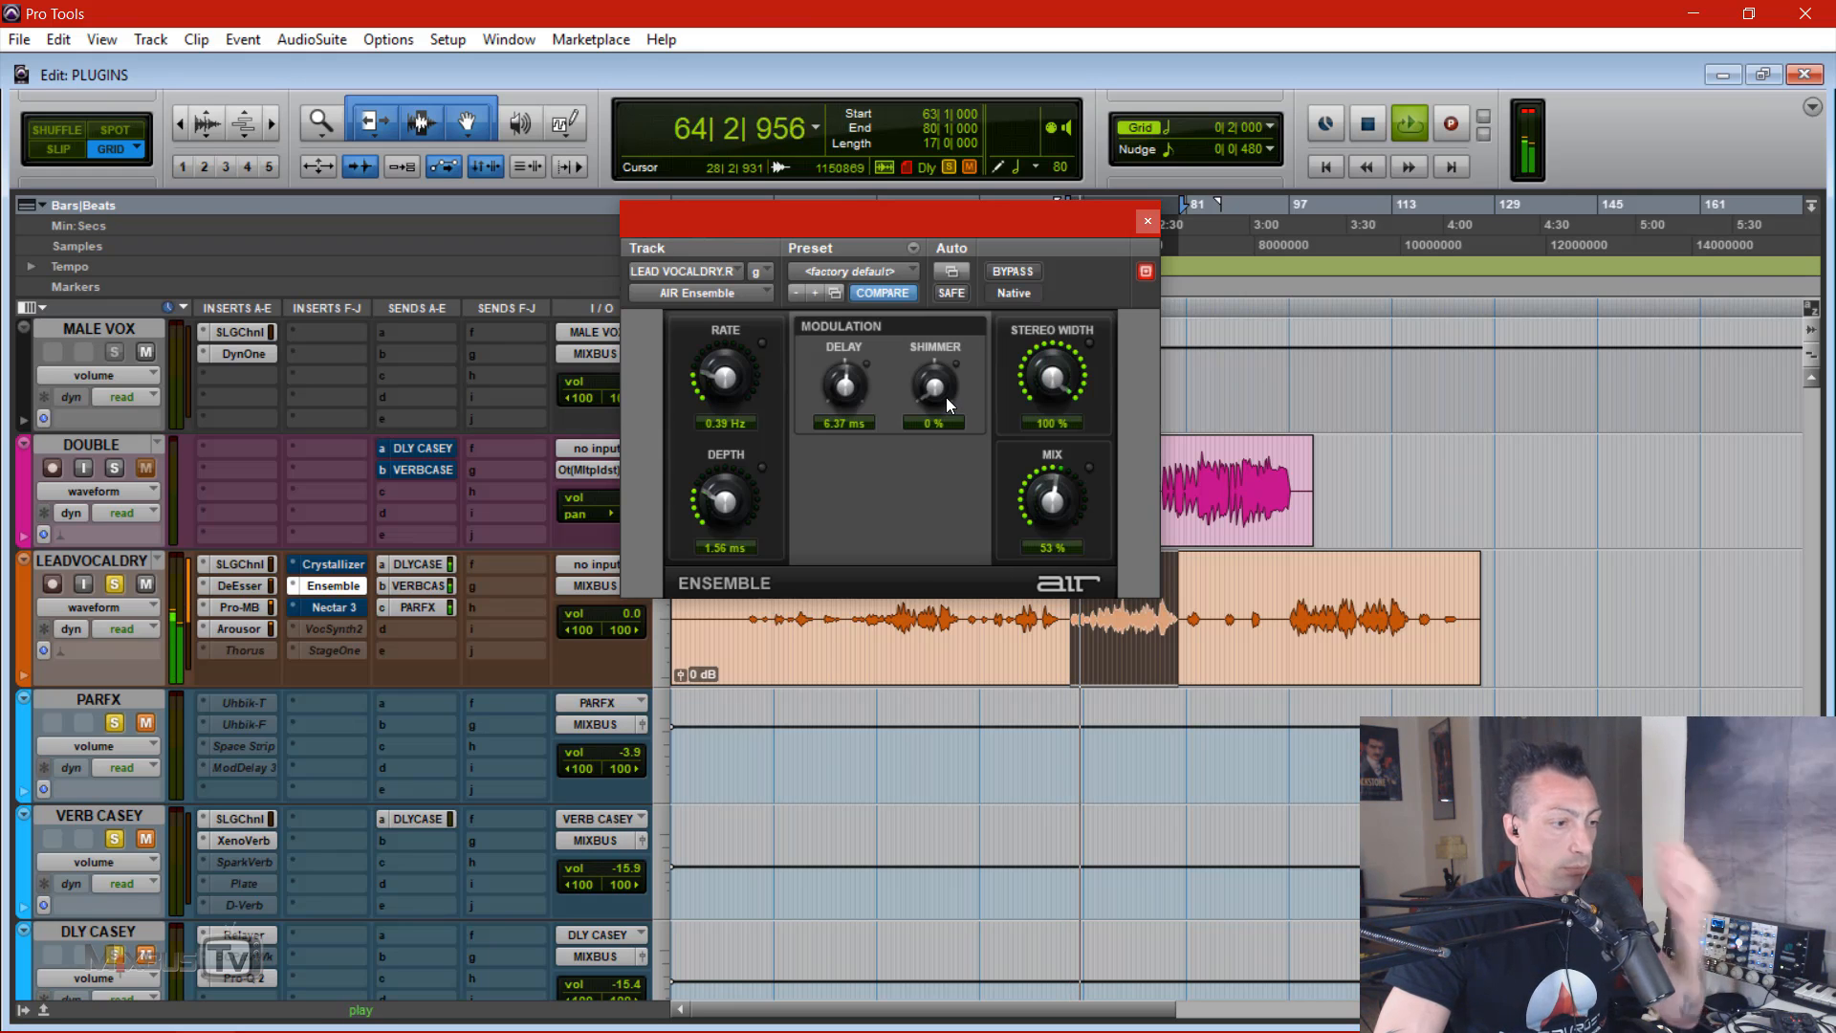
{"action": "left_click_drag", "start_coordinate": [931, 398], "coordinate": [942, 267]}
{"action": "key", "text": "space"}
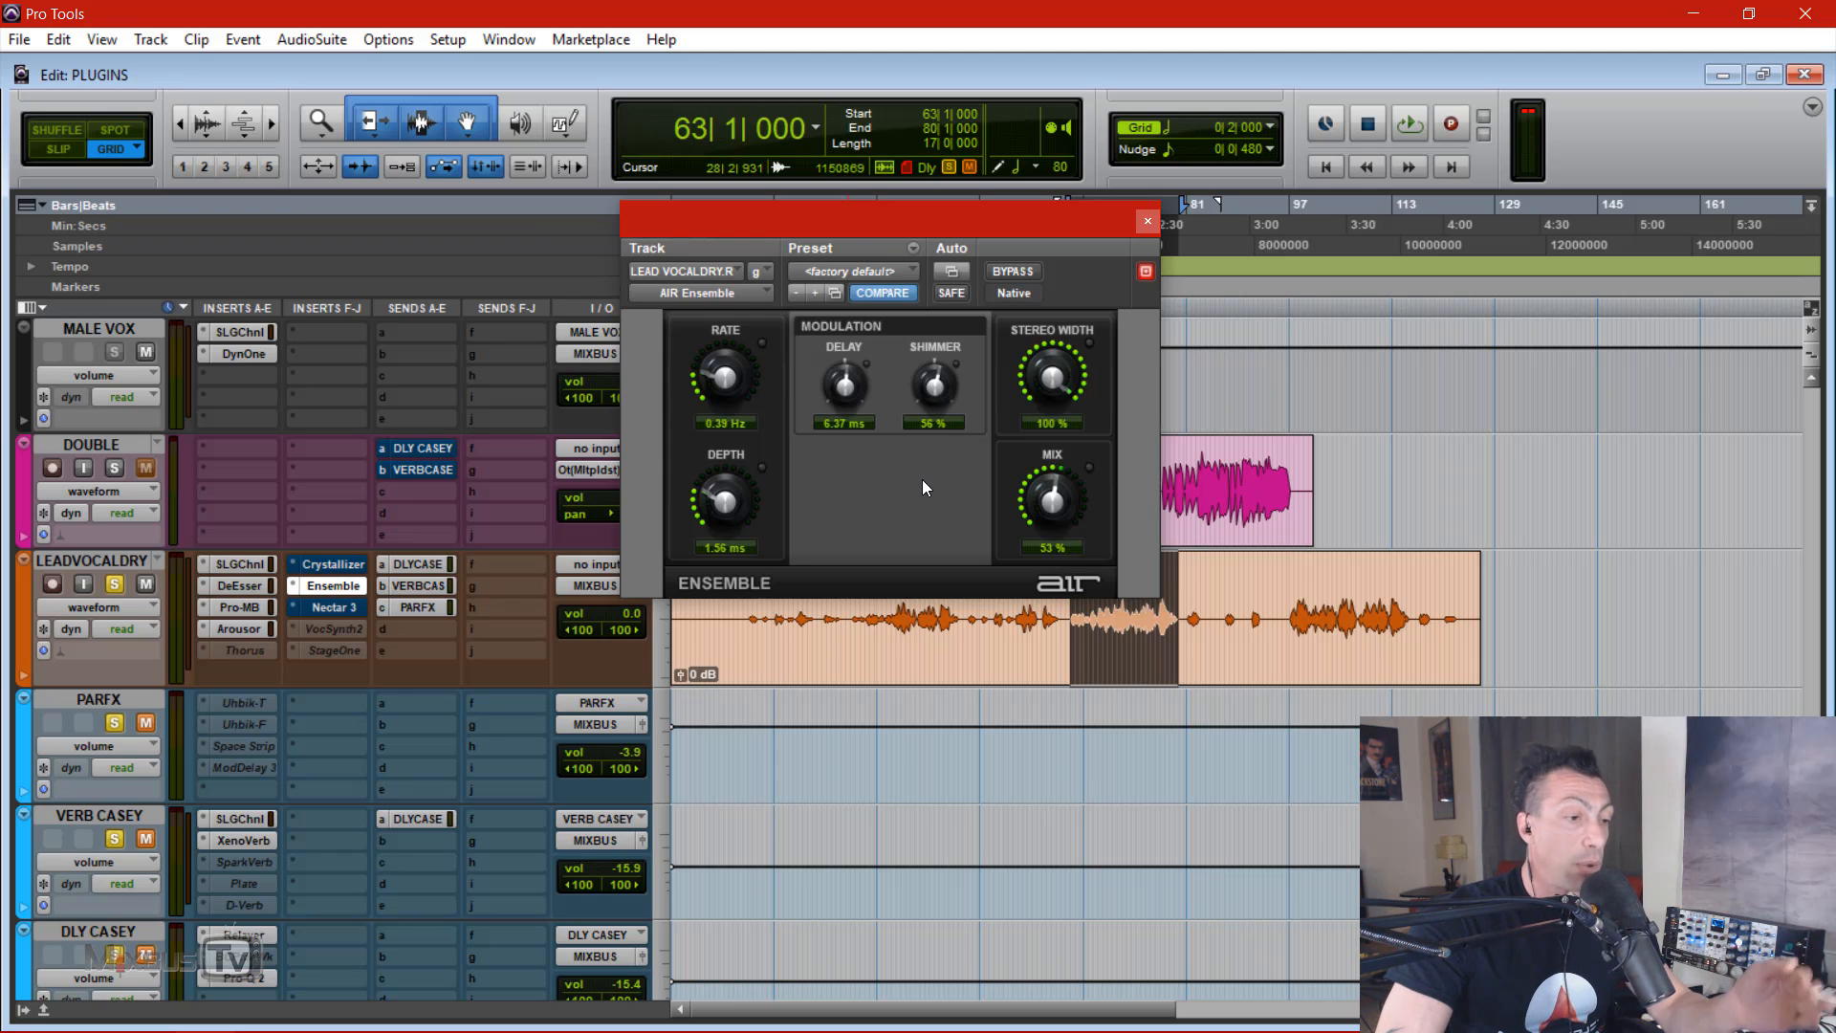
Step: Return the shimmer to 0%, play the vocal while raising it to 11%, and stop playback
{"action": "left_click_drag", "start_coordinate": [941, 387], "coordinate": [911, 564]}
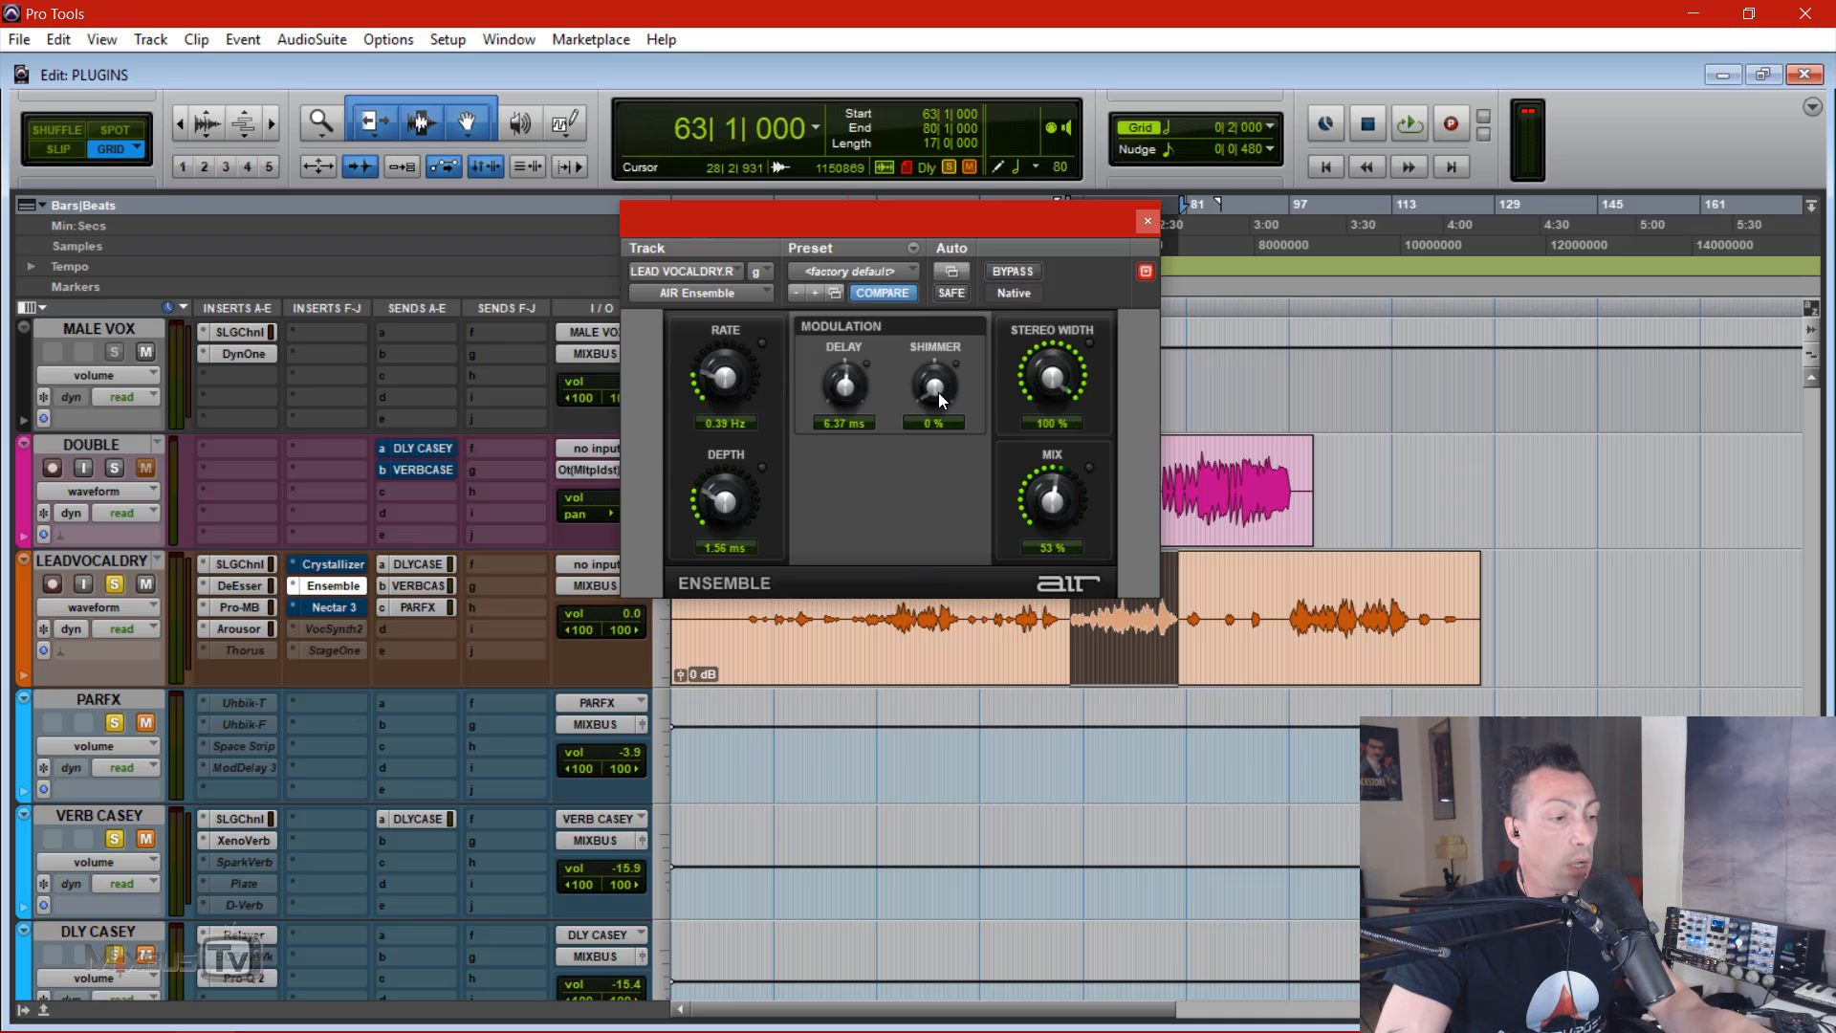
{"action": "key", "text": "space"}
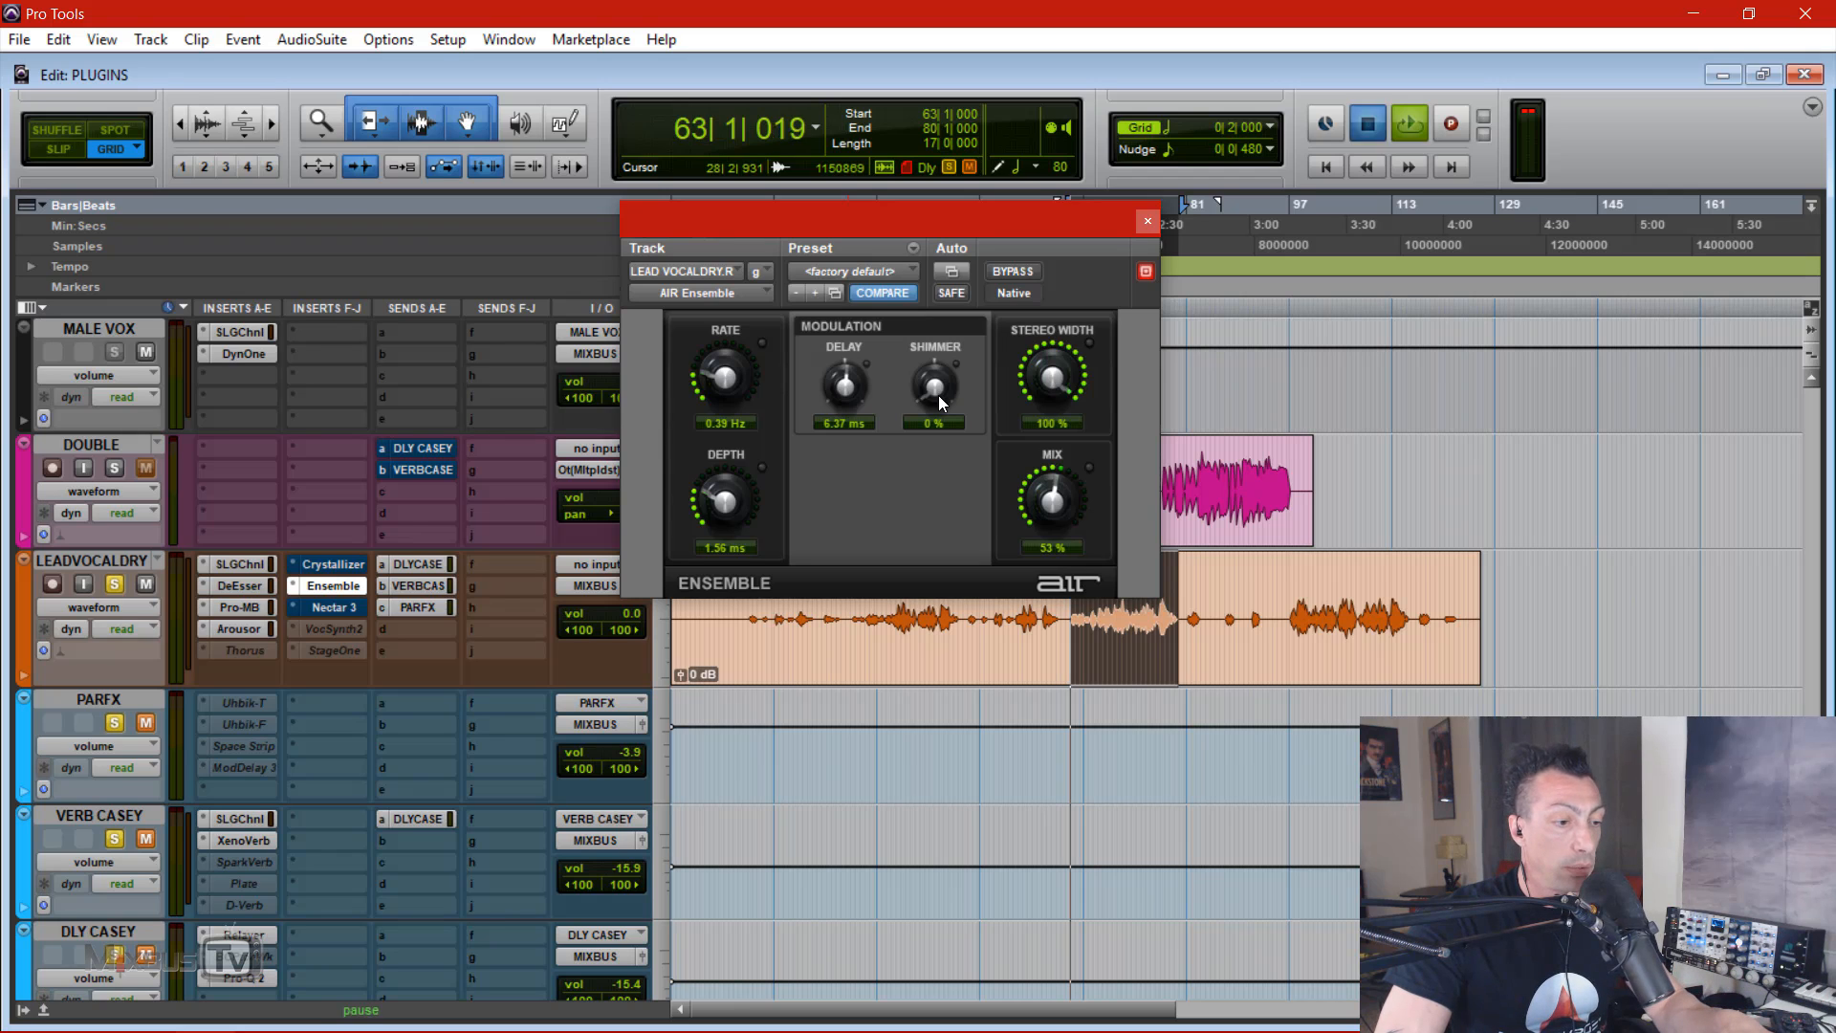
{"action": "mouse_move", "coordinate": [939, 396]}
{"action": "left_mouse_down"}
{"action": "mouse_move", "coordinate": [939, 354]}
{"action": "mouse_move", "coordinate": [939, 370]}
{"action": "left_mouse_up"}
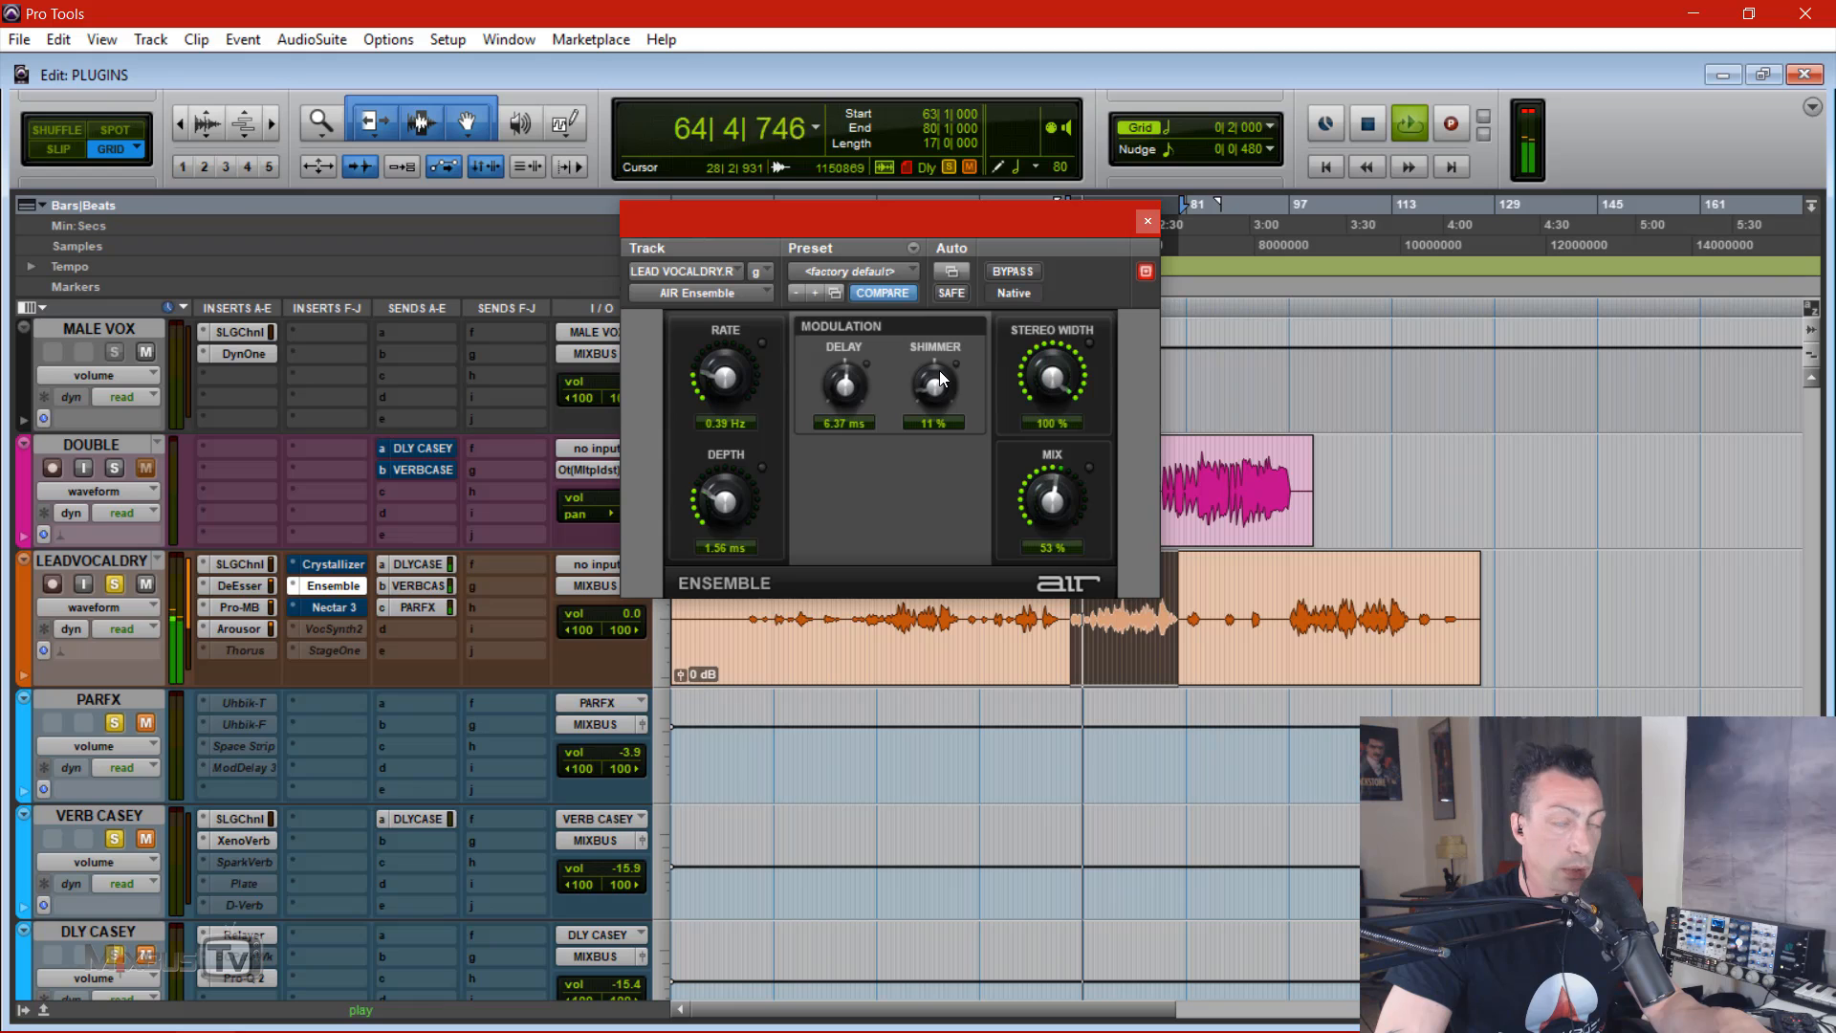
{"action": "key", "text": "space"}
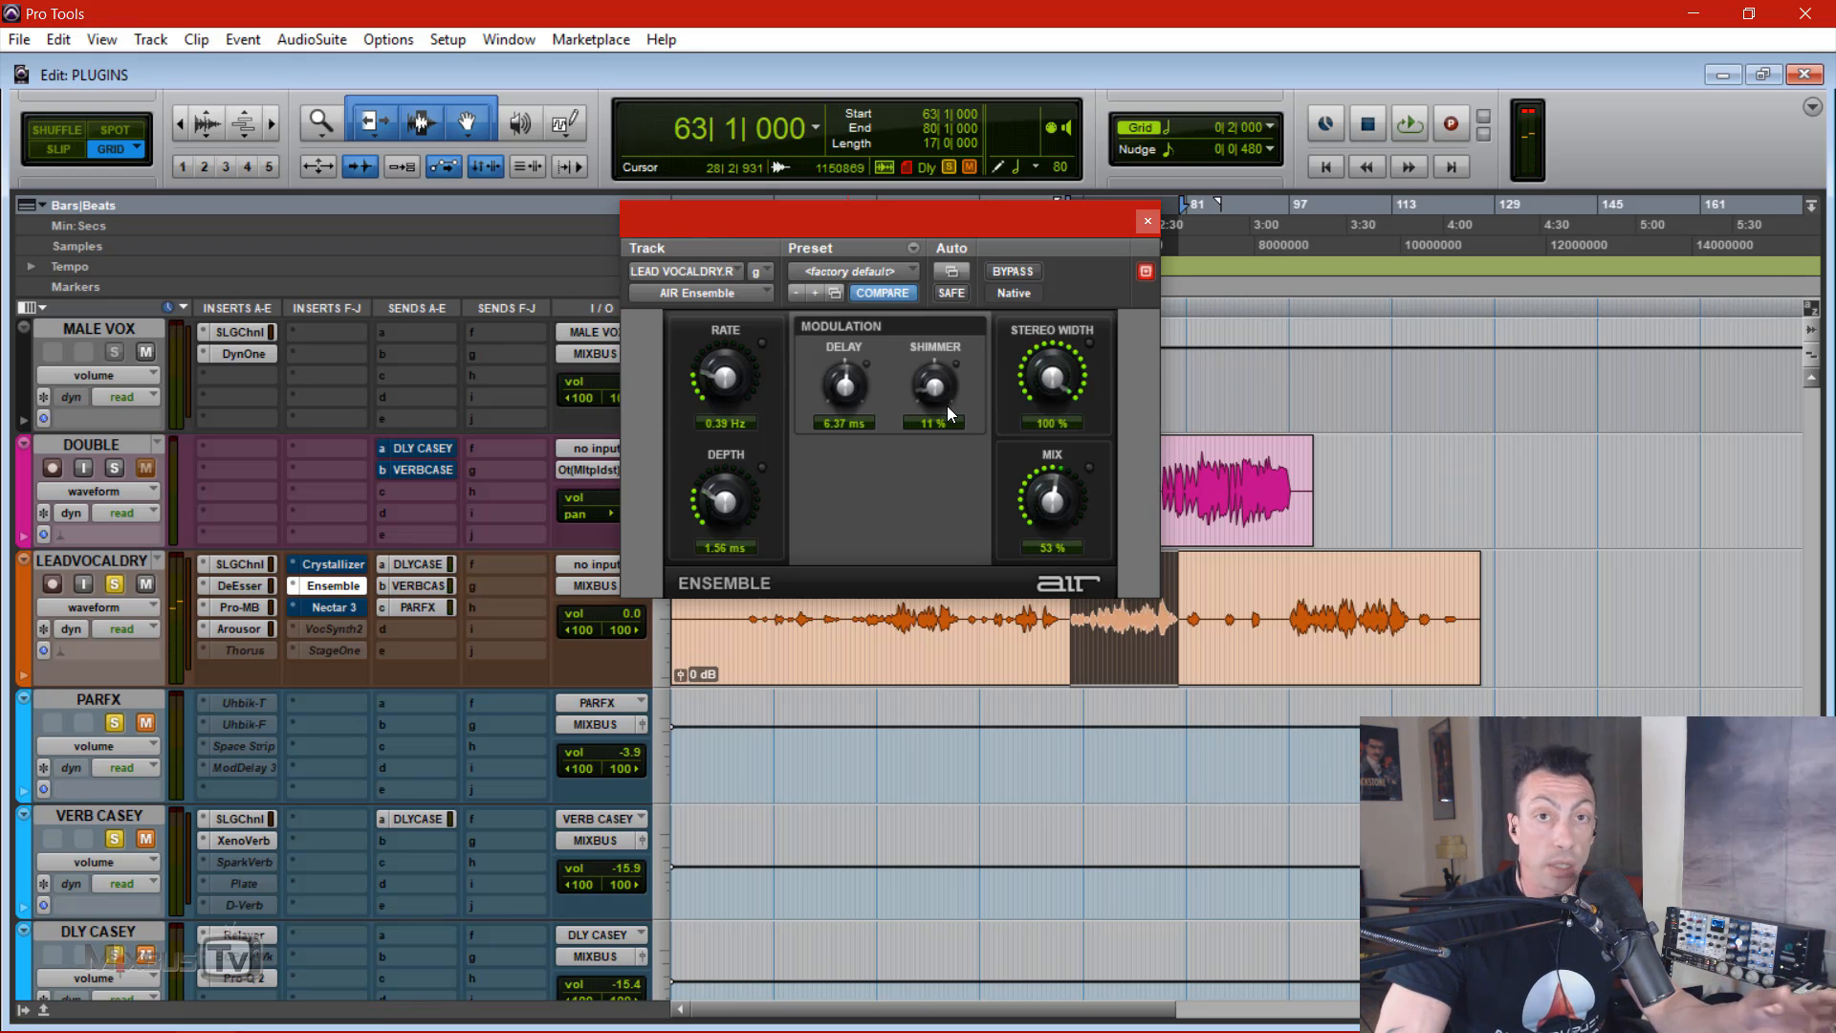
Step: Audition the vocal with the shimmer at 100%, ease it back to 97% and stop playback
{"action": "left_click_drag", "start_coordinate": [939, 385], "coordinate": [940, 130]}
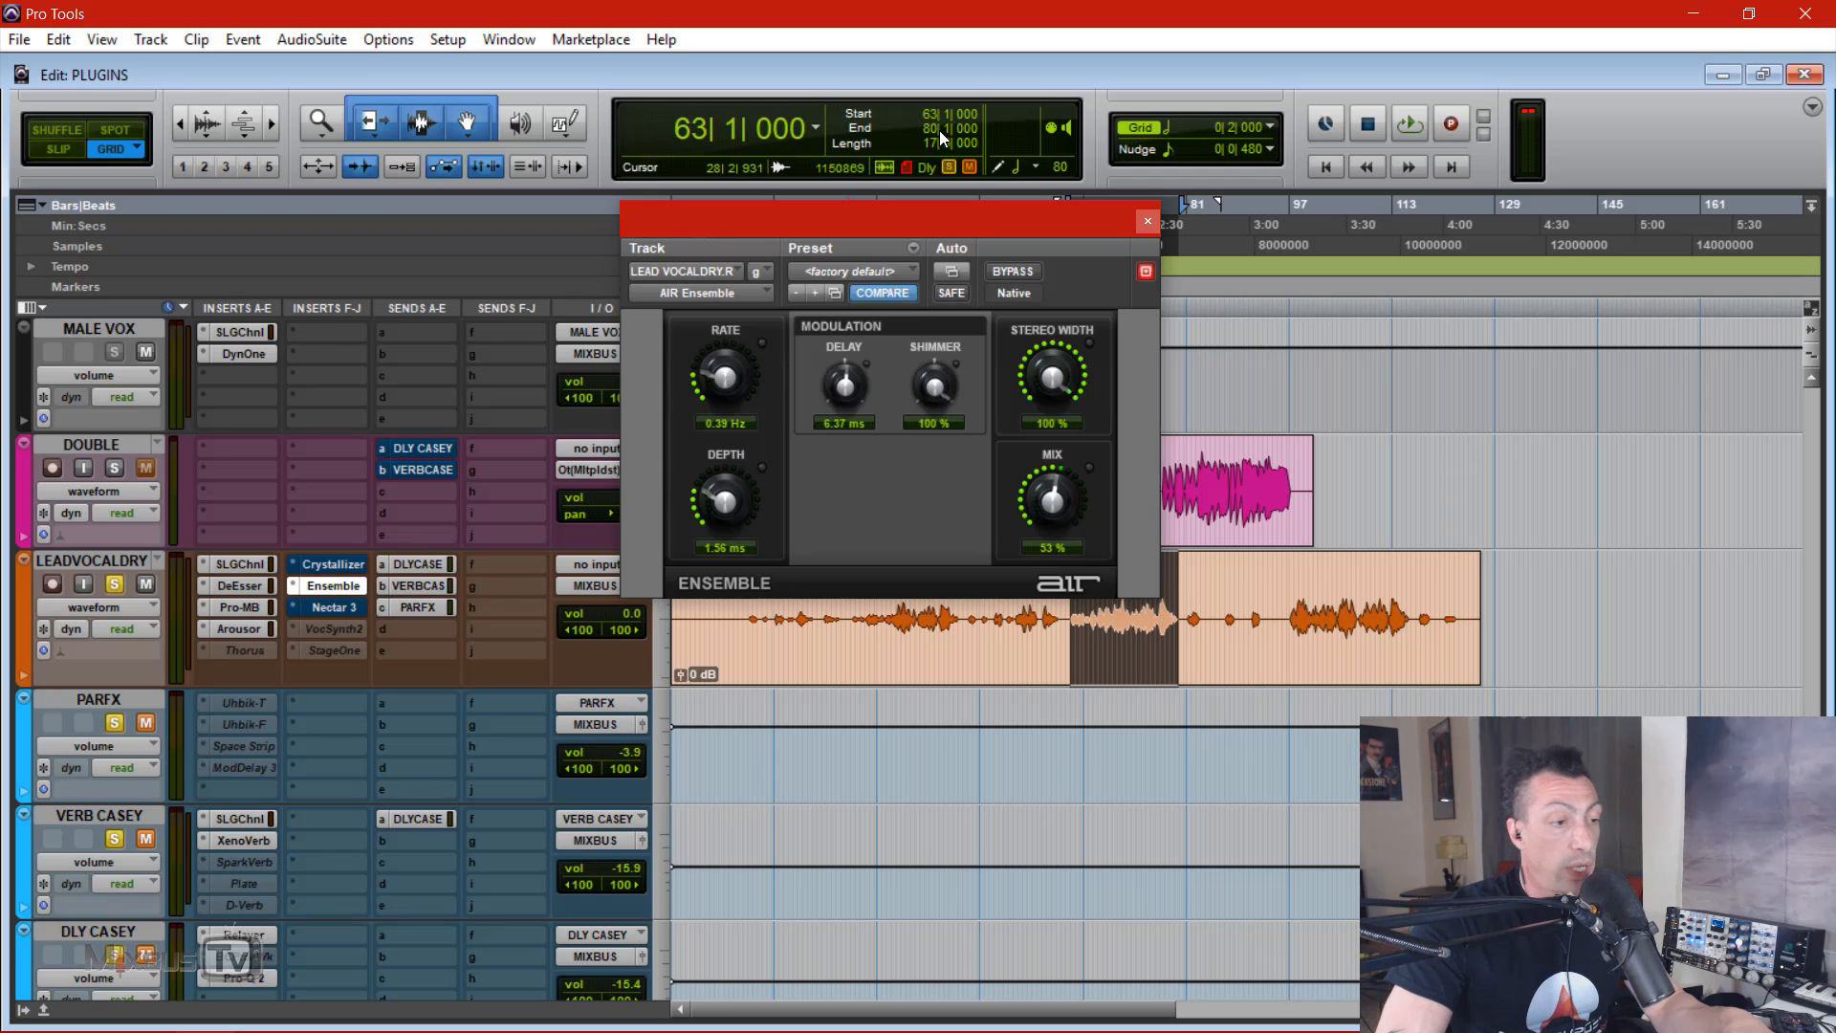
{"action": "key", "text": "space"}
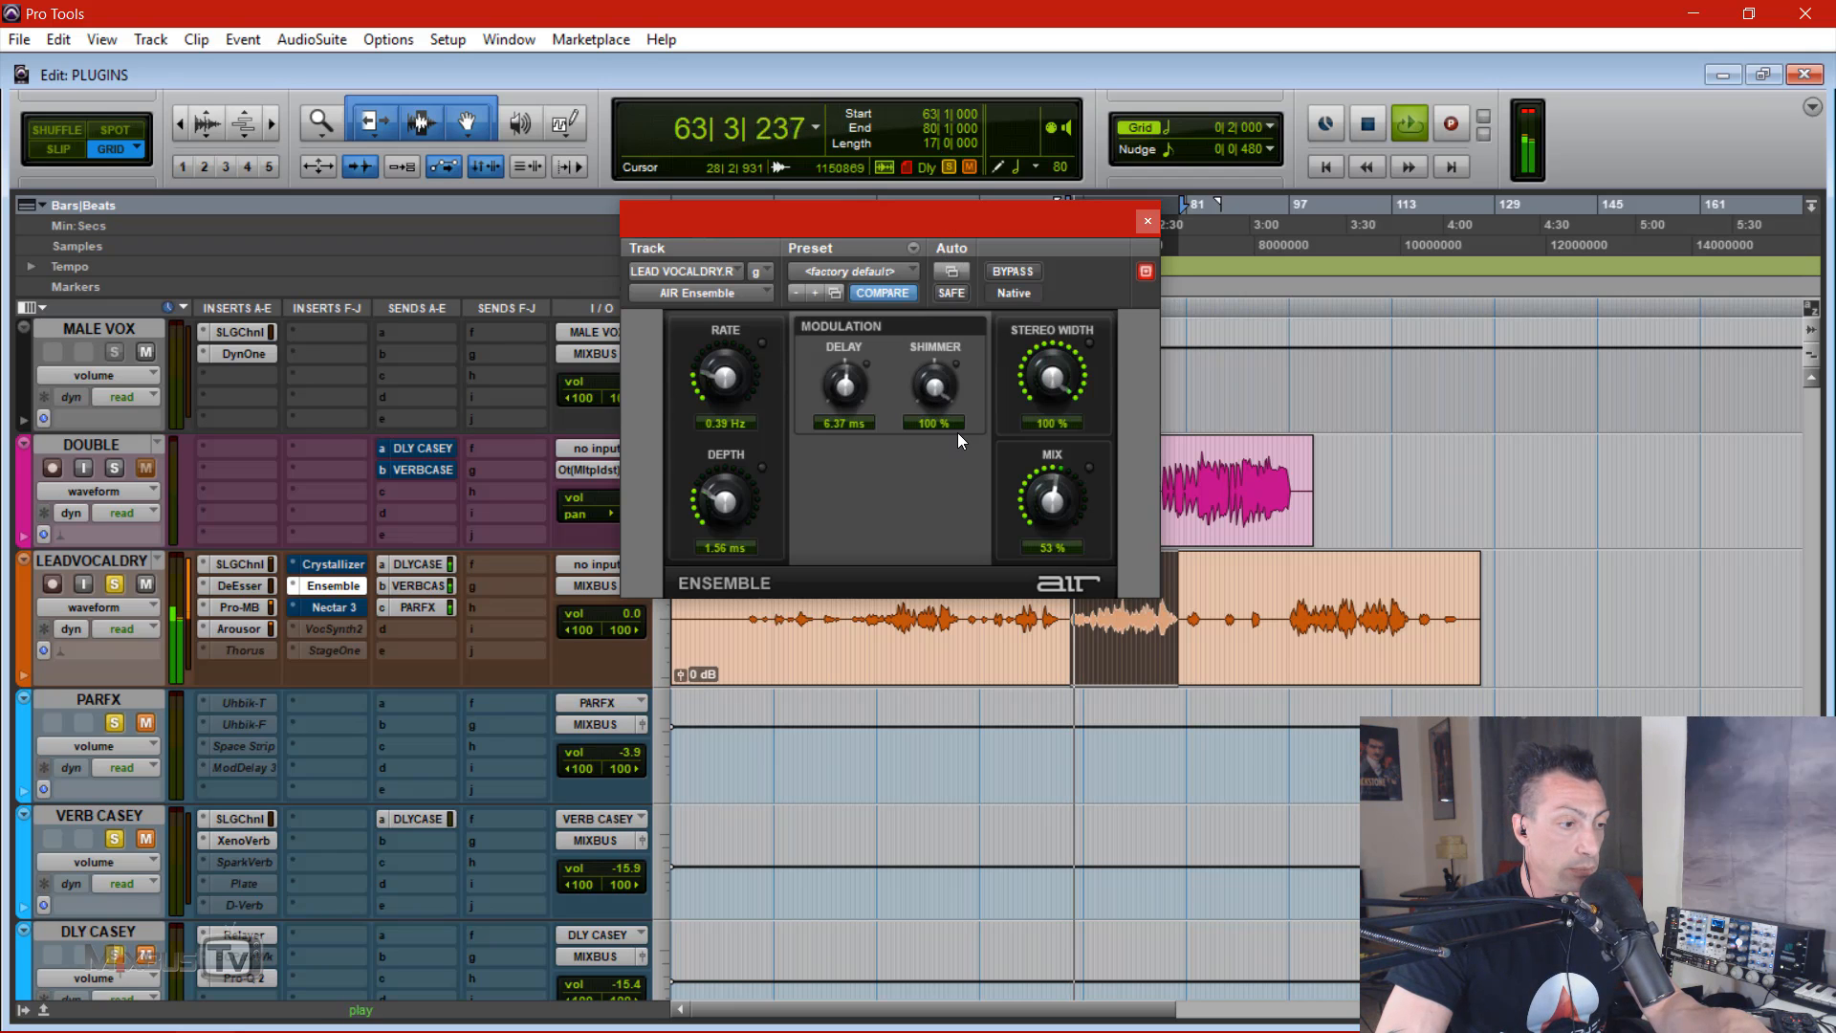
{"action": "left_click_drag", "start_coordinate": [939, 399], "coordinate": [938, 392]}
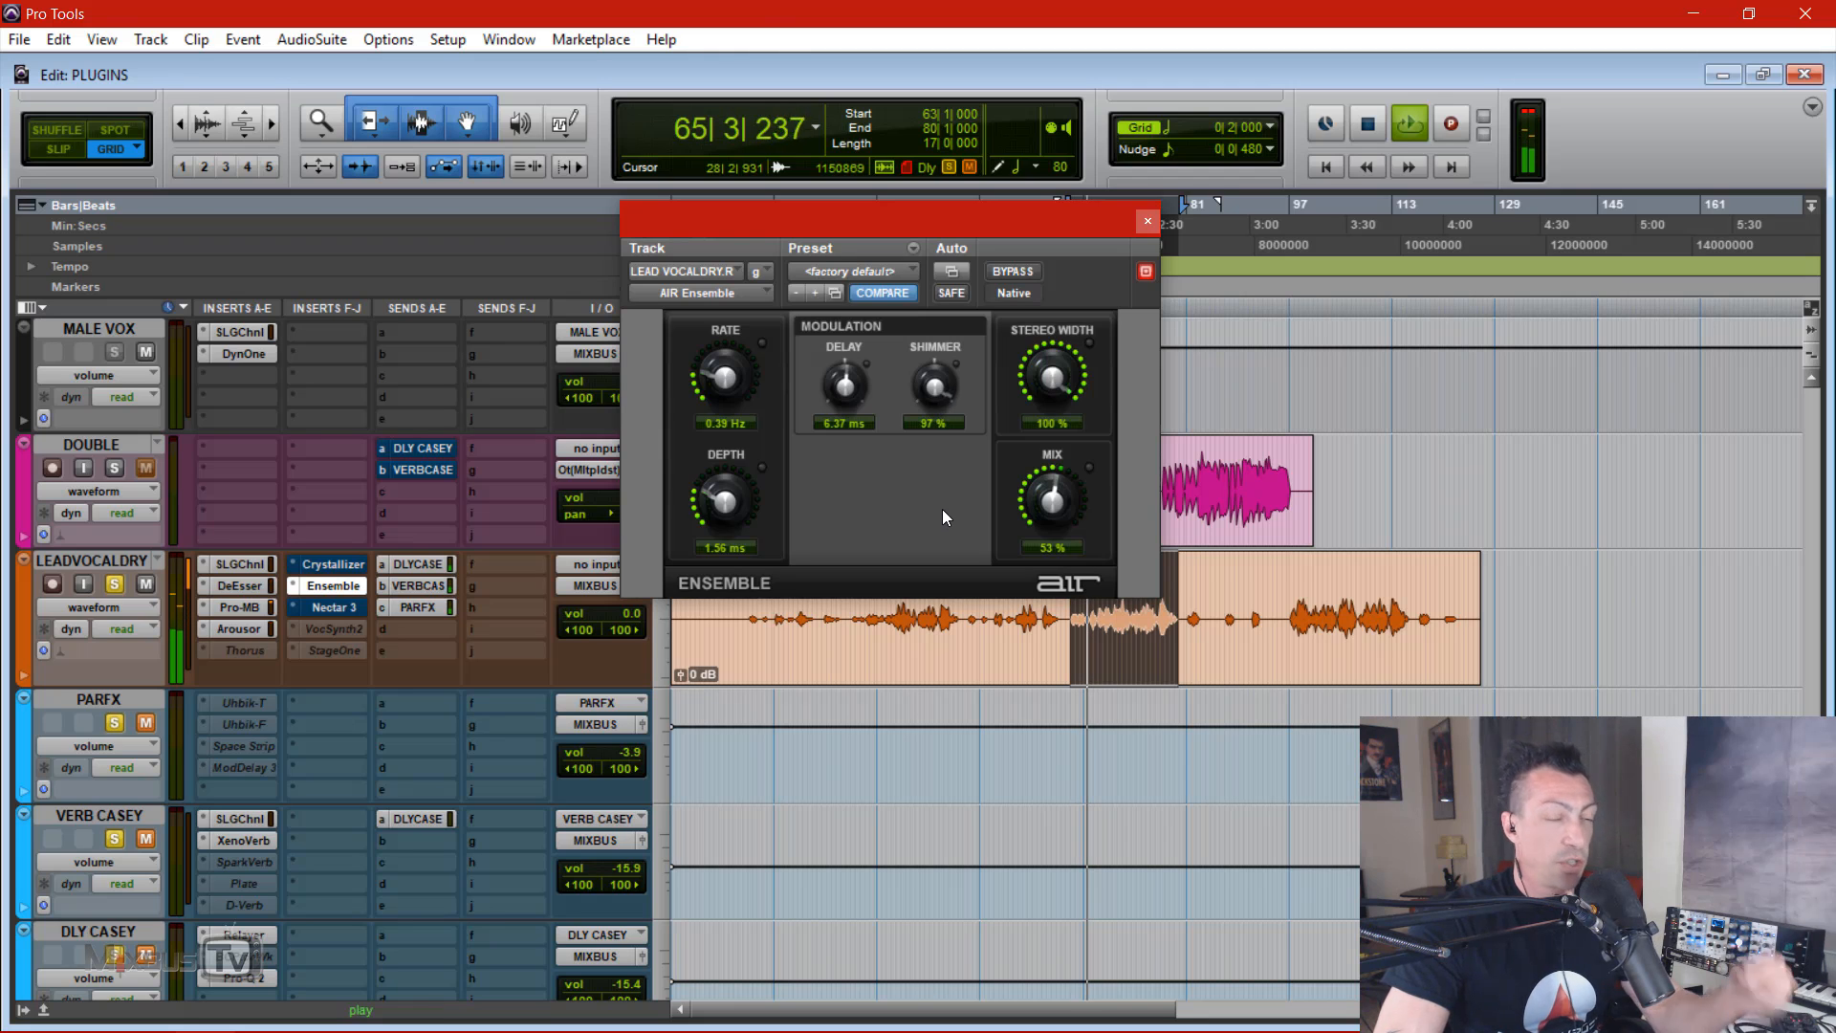
{"action": "key", "text": "space"}
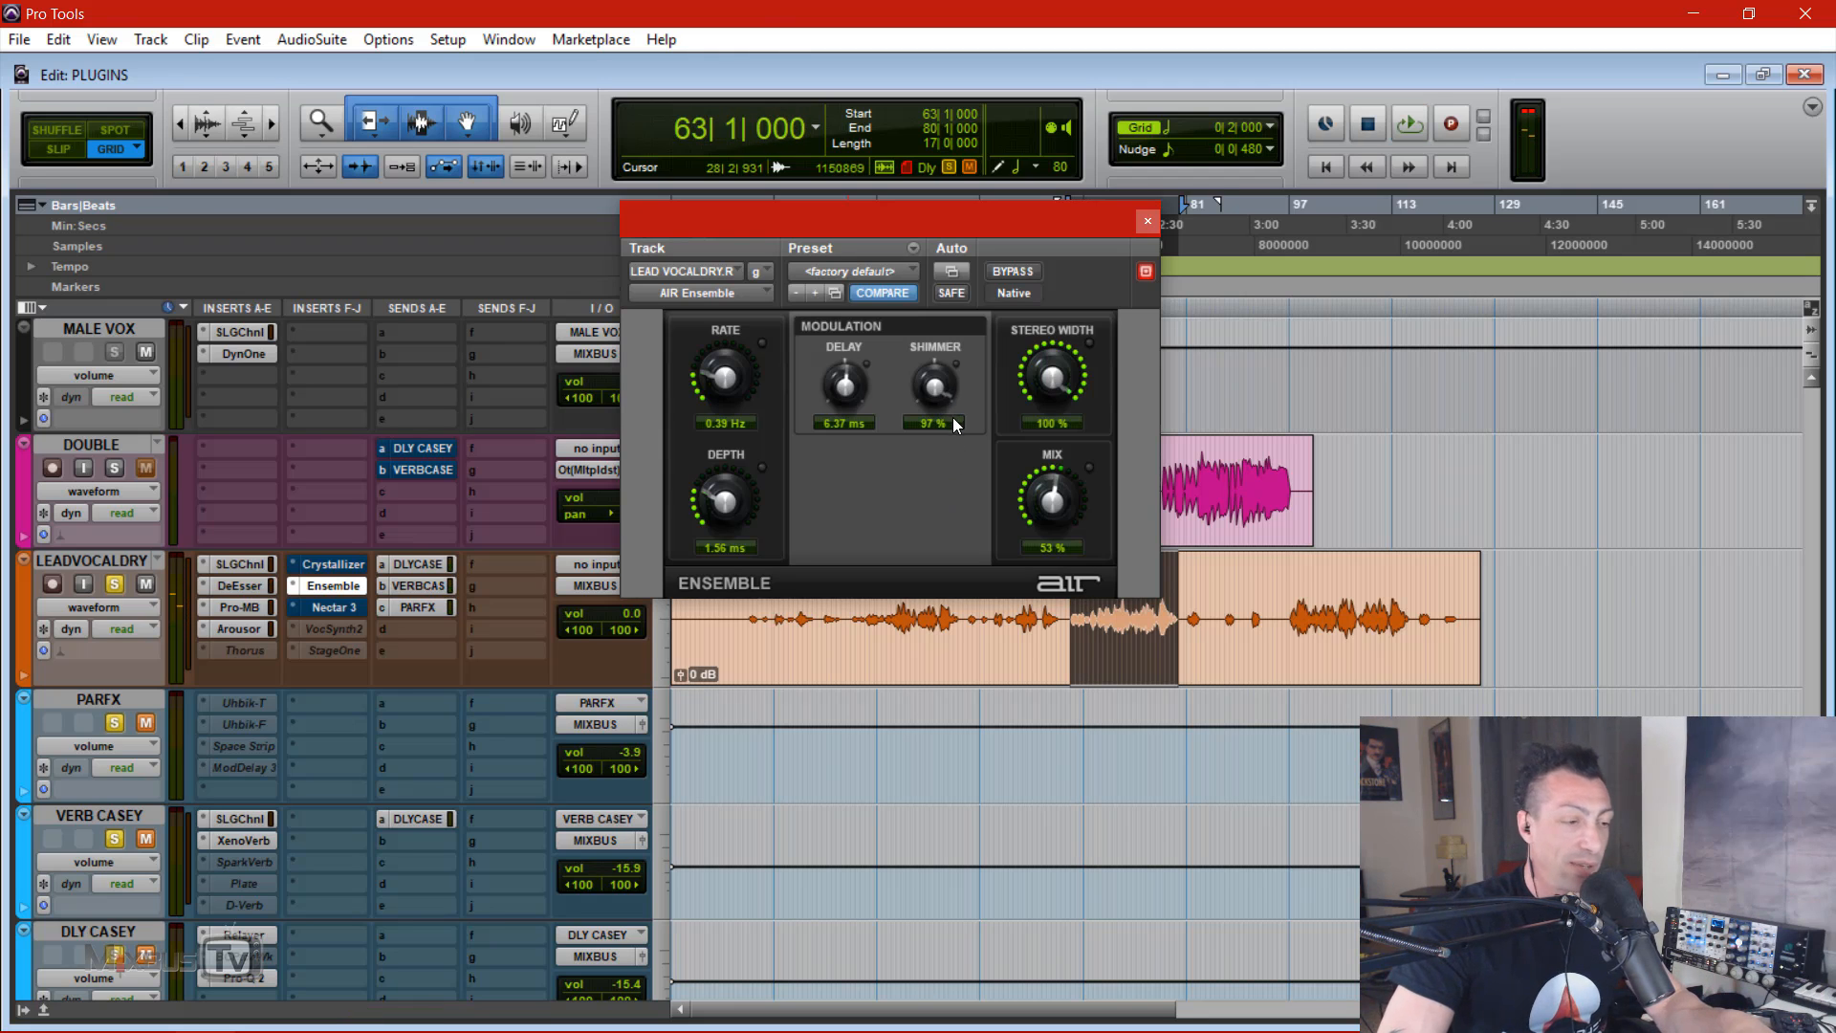
Step: Set the shimmer to 56%, and with the vocal playing set the rate to 0.36 Hz, modulation delay to 5.53 ms and depth to 2.77 ms
{"action": "left_click_drag", "start_coordinate": [942, 398], "coordinate": [928, 480]}
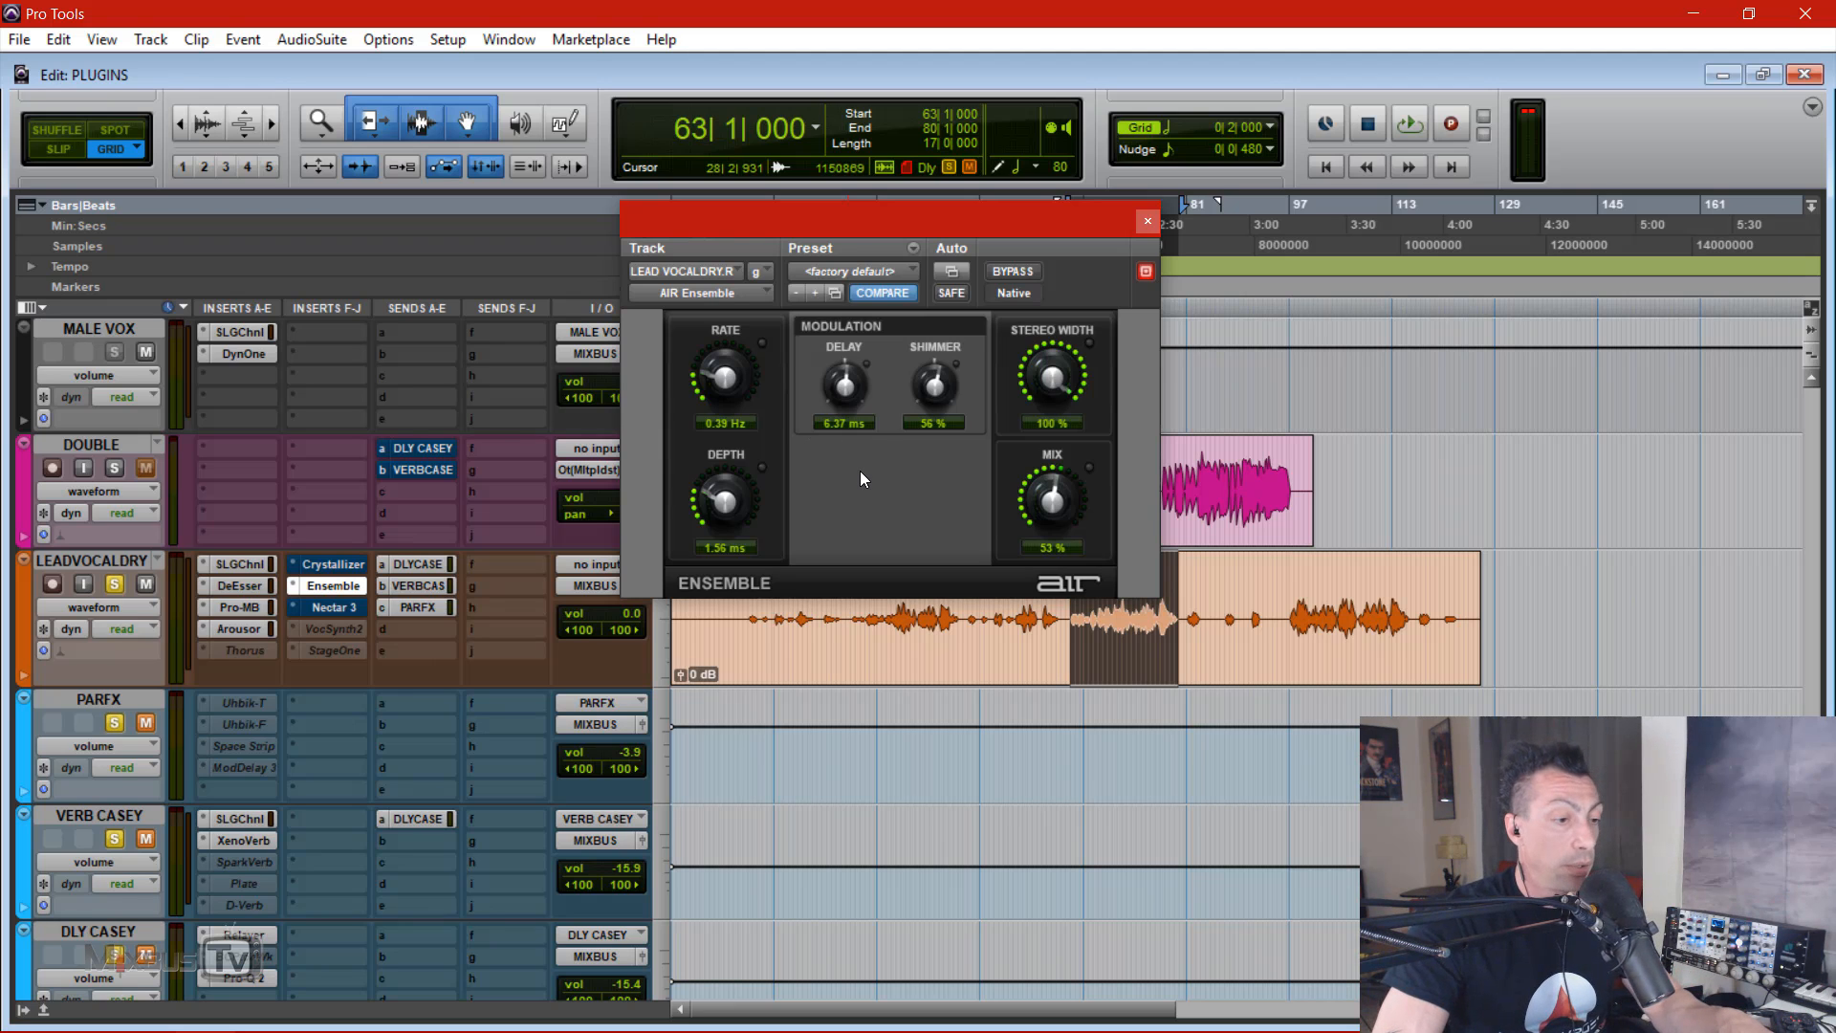
{"action": "key", "text": "space"}
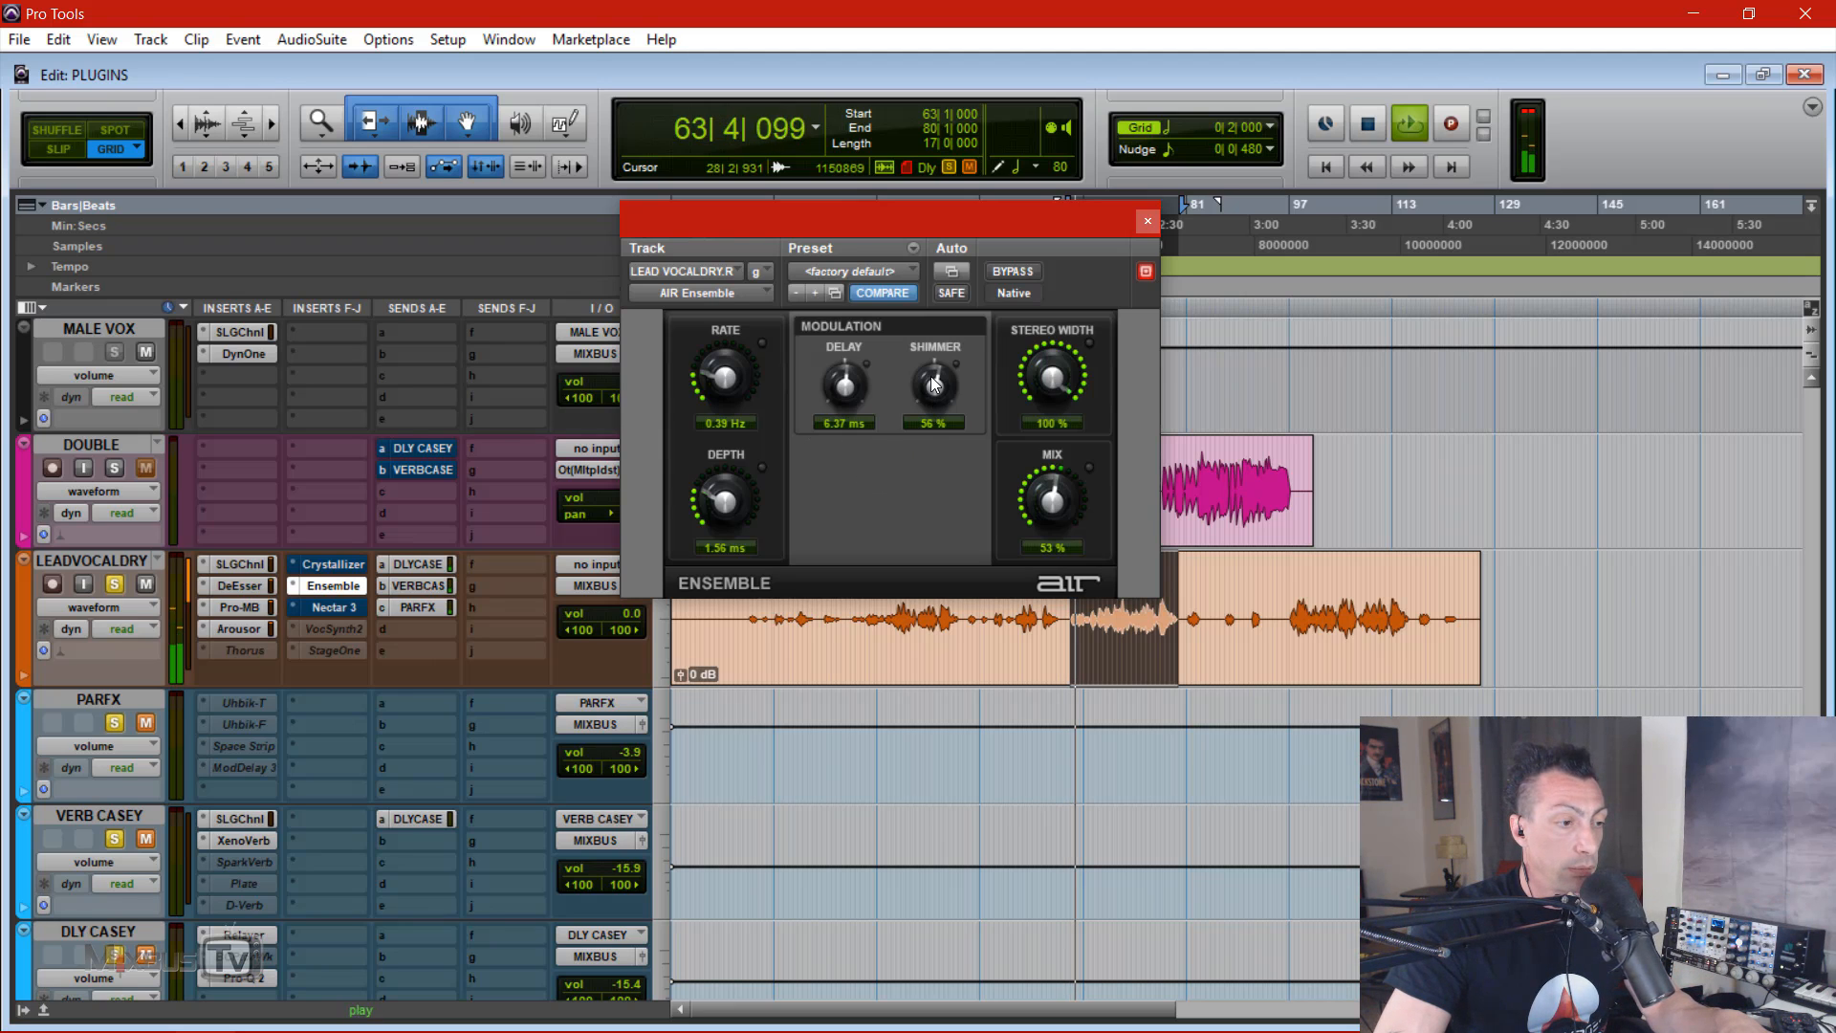
{"action": "left_click_drag", "start_coordinate": [733, 381], "coordinate": [736, 408]}
{"action": "left_click_drag", "start_coordinate": [868, 401], "coordinate": [852, 351]}
{"action": "left_click_drag", "start_coordinate": [733, 383], "coordinate": [728, 359]}
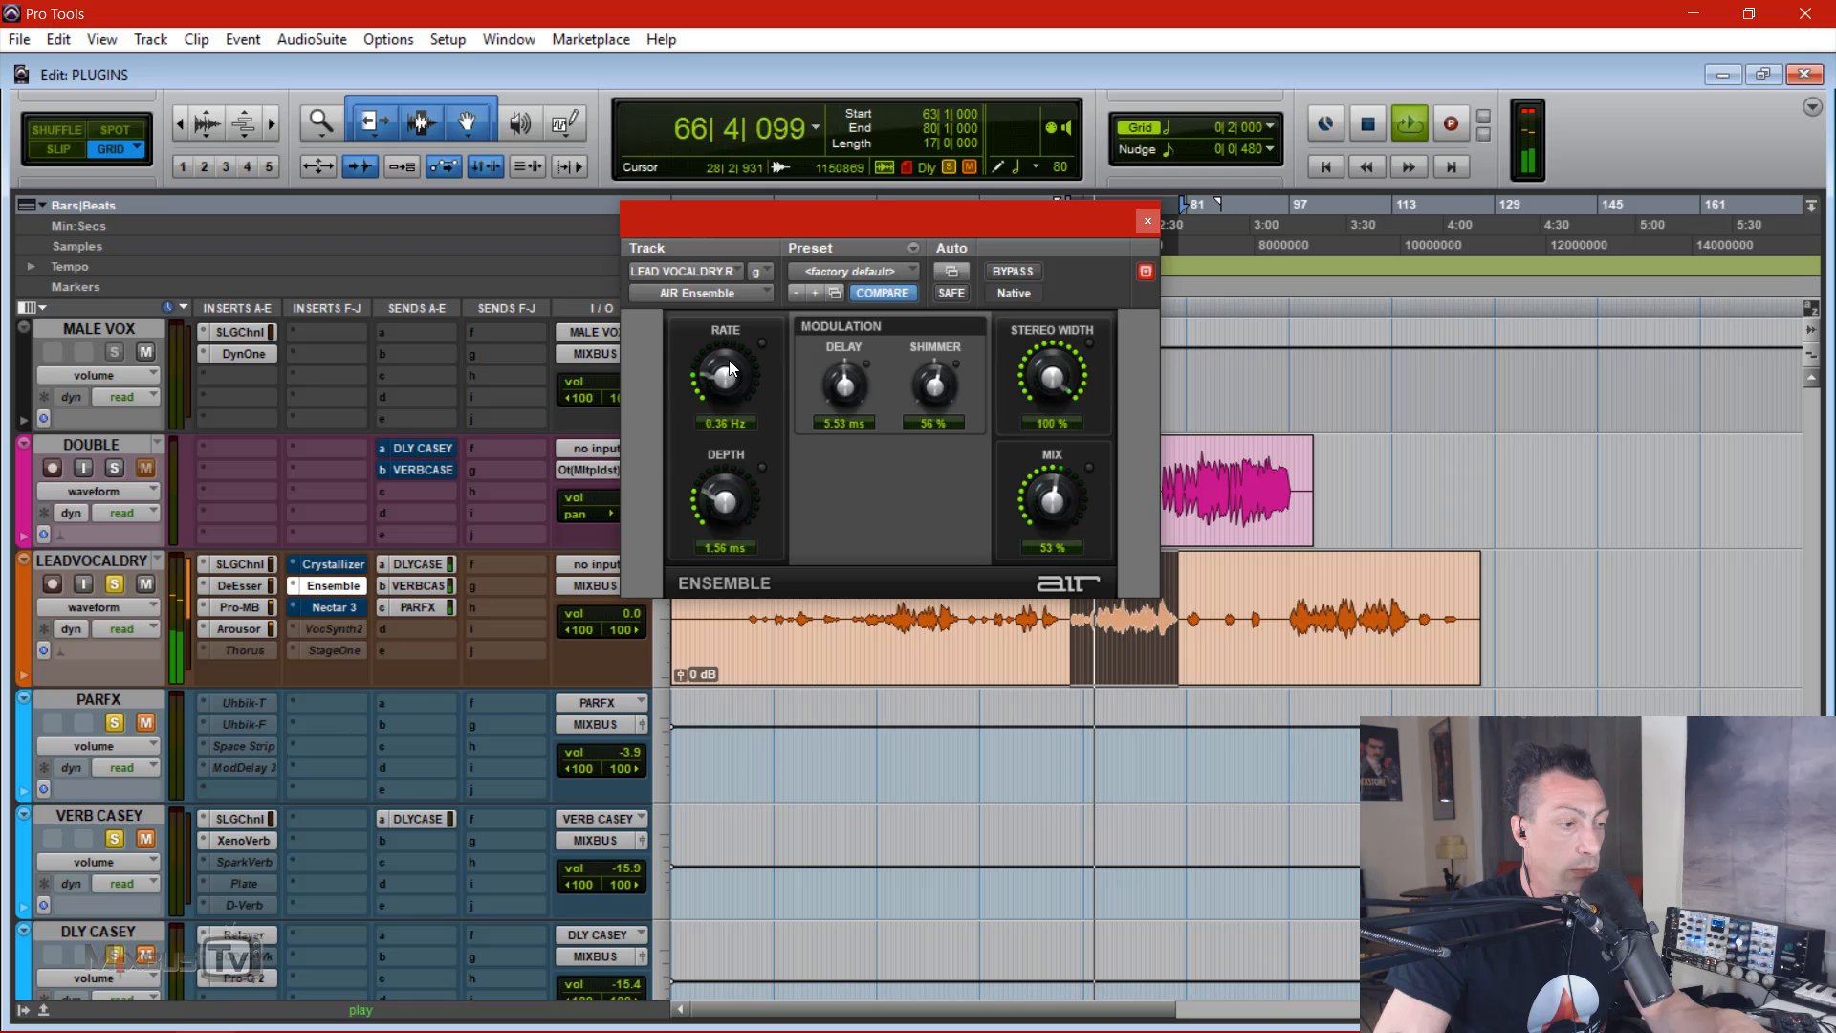
{"action": "left_click_drag", "start_coordinate": [720, 503], "coordinate": [773, 478]}
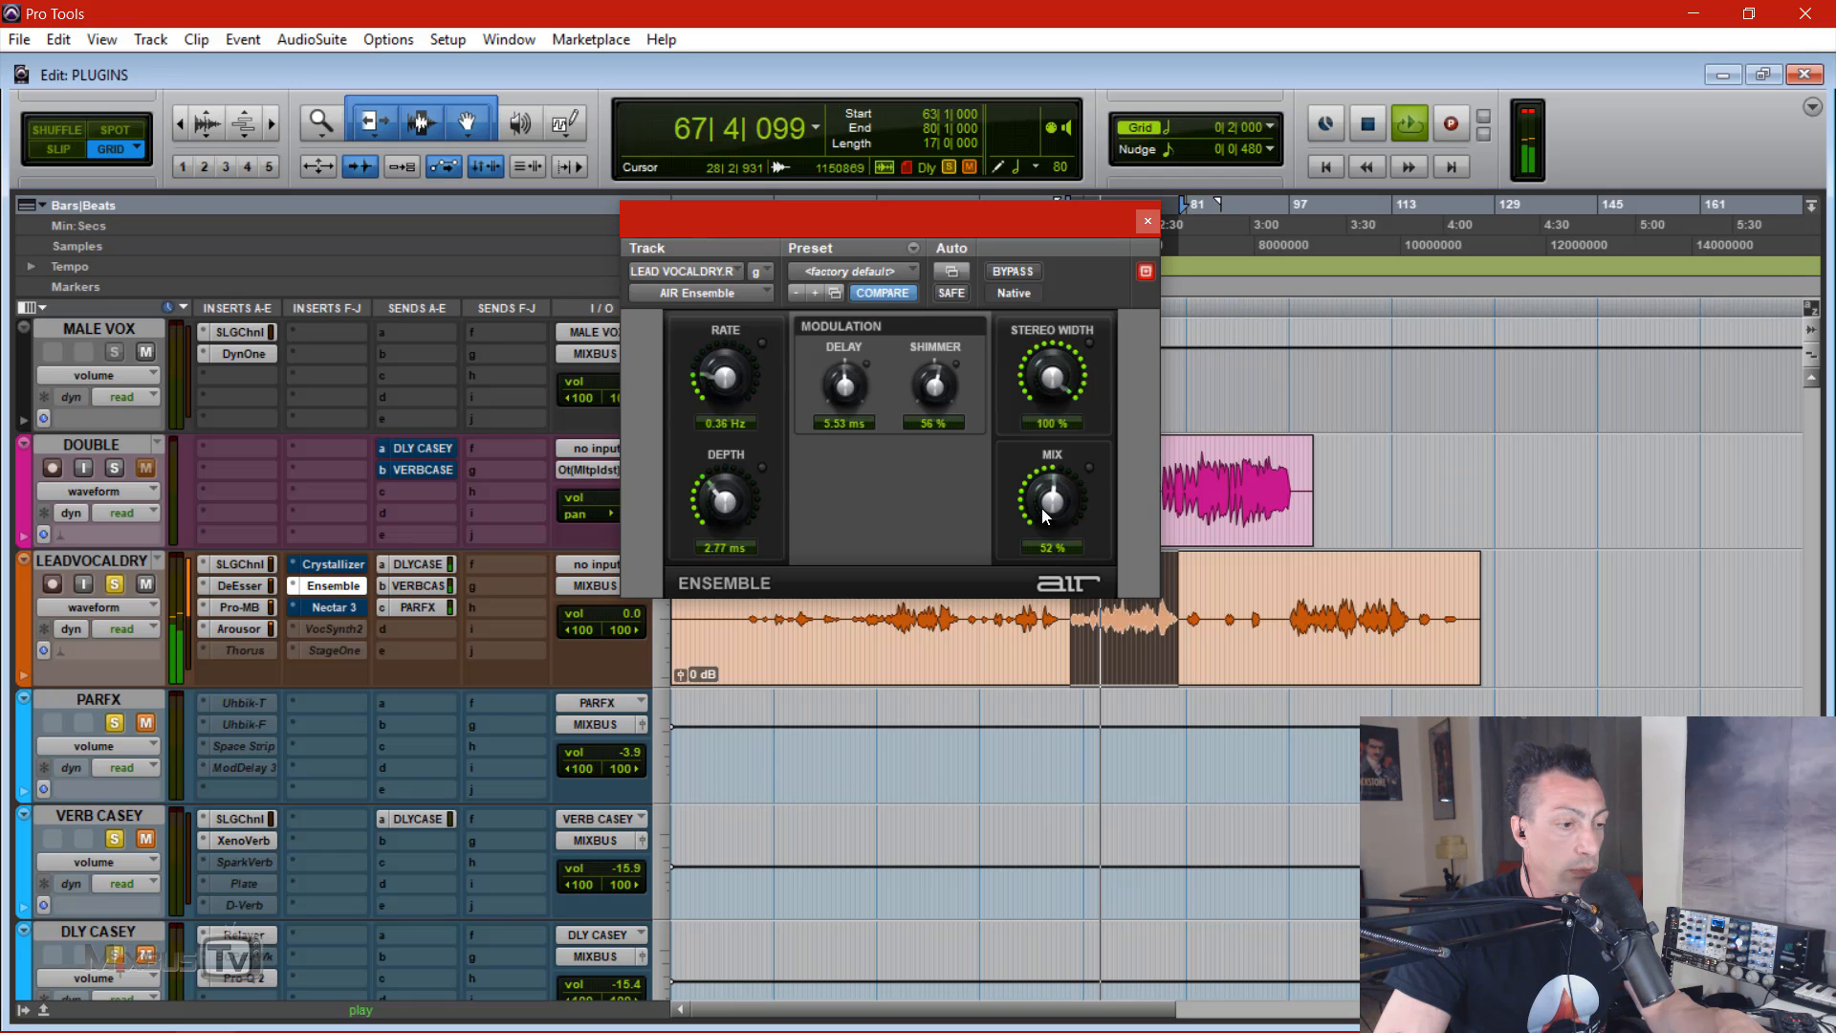
Step: Lower Ensemble's mix to 36%, compare with the bypassed sound, reduce the mix to 33% and stop playback
{"action": "mouse_move", "coordinate": [1041, 508]}
{"action": "left_mouse_down"}
{"action": "mouse_move", "coordinate": [1029, 559]}
{"action": "mouse_move", "coordinate": [1033, 537]}
{"action": "left_mouse_up"}
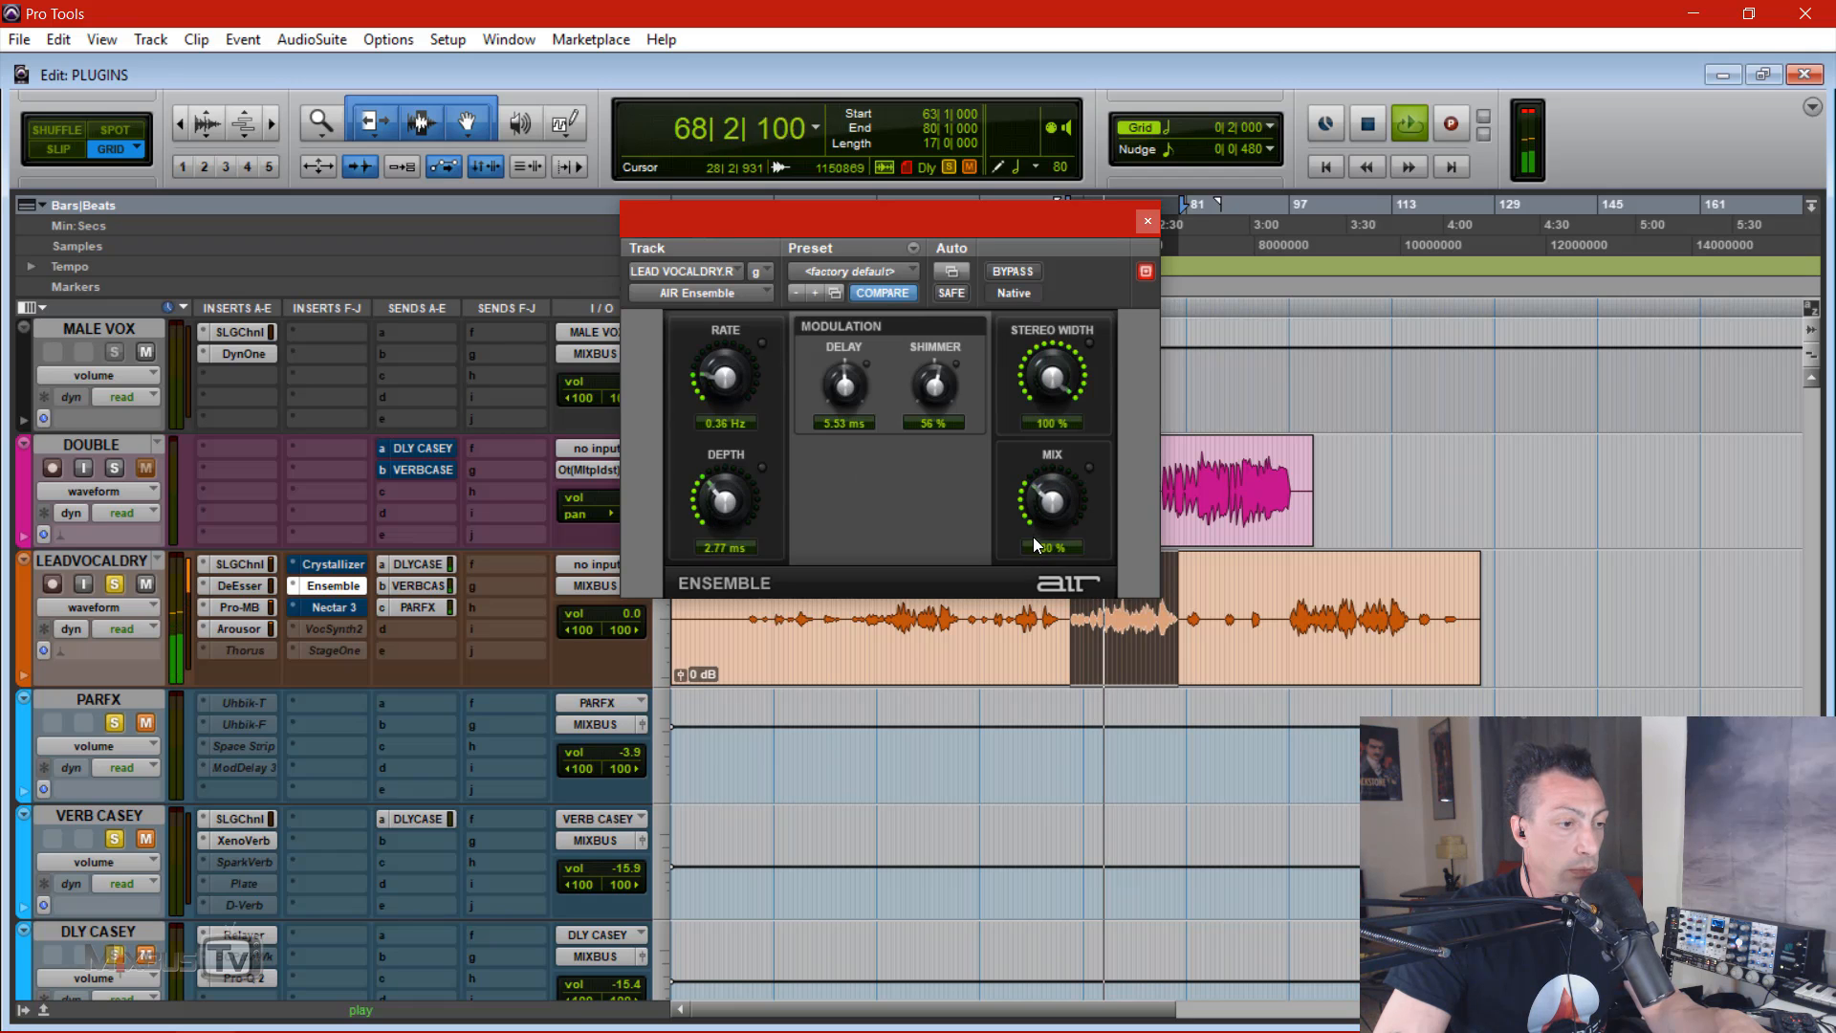
{"action": "left_click", "coordinate": [1014, 273]}
{"action": "left_click", "coordinate": [1011, 272]}
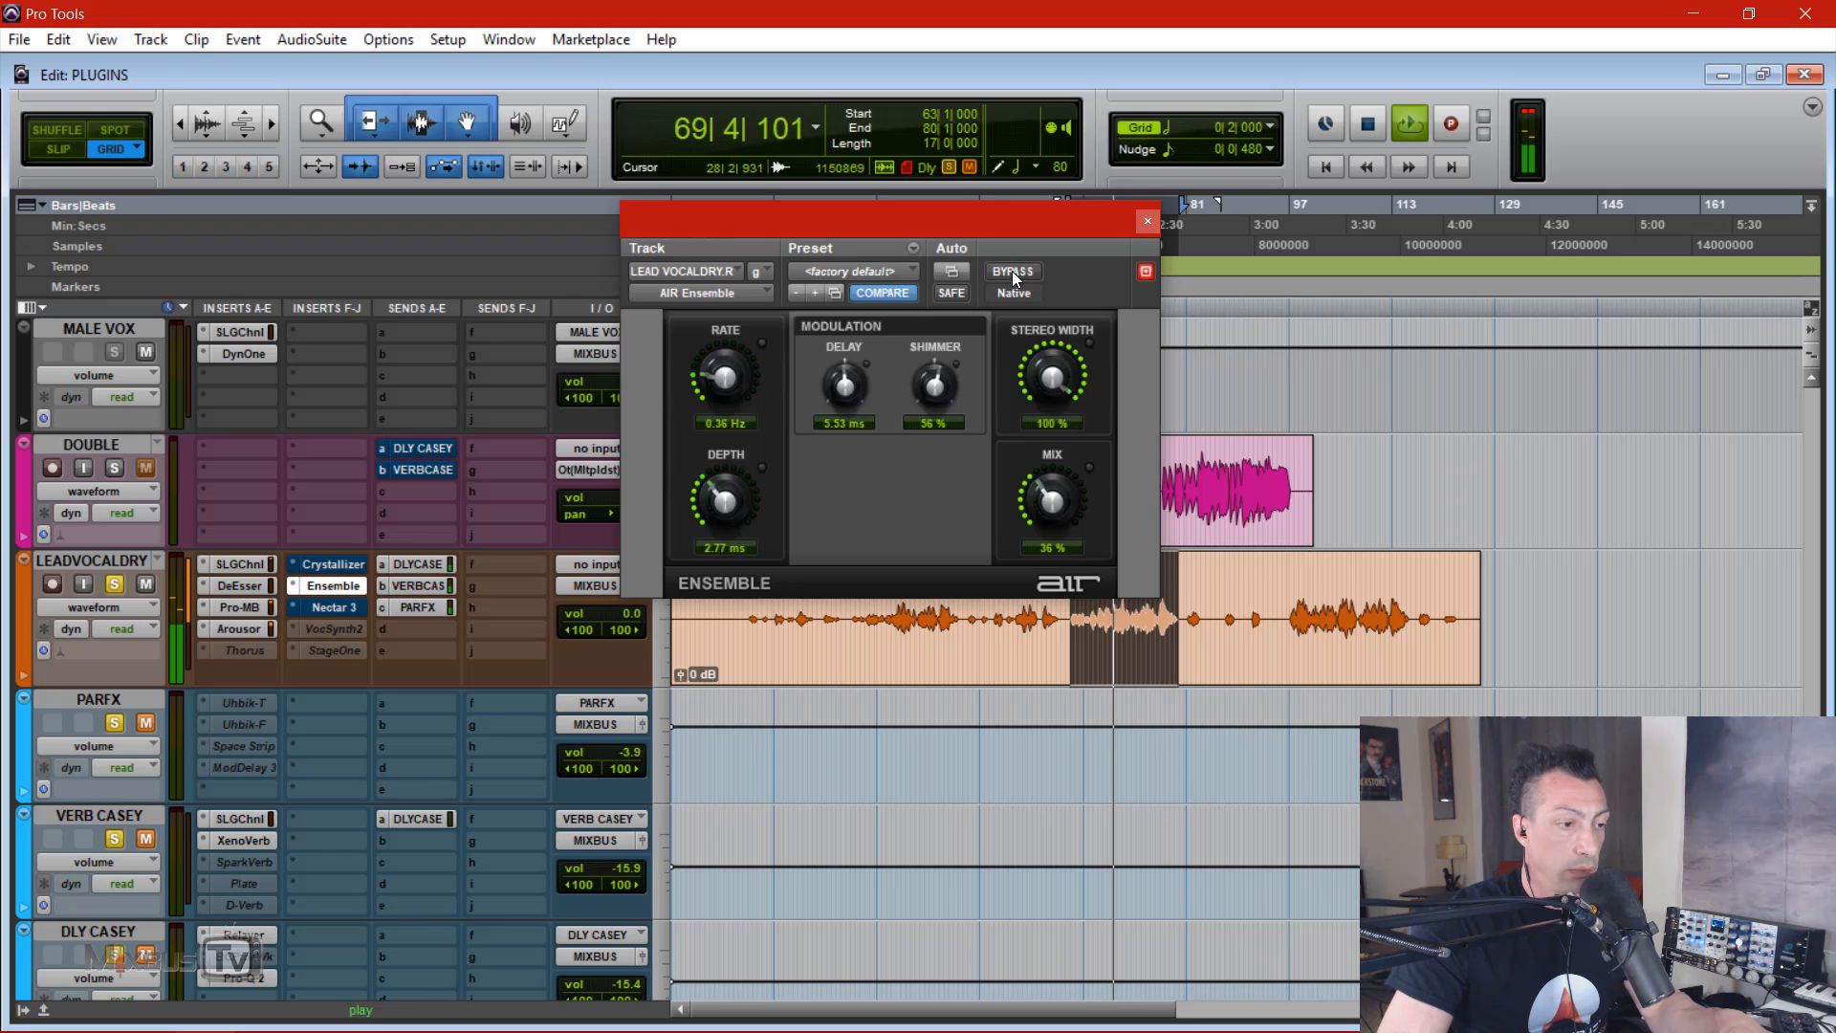
{"action": "left_click_drag", "start_coordinate": [1044, 505], "coordinate": [1042, 517]}
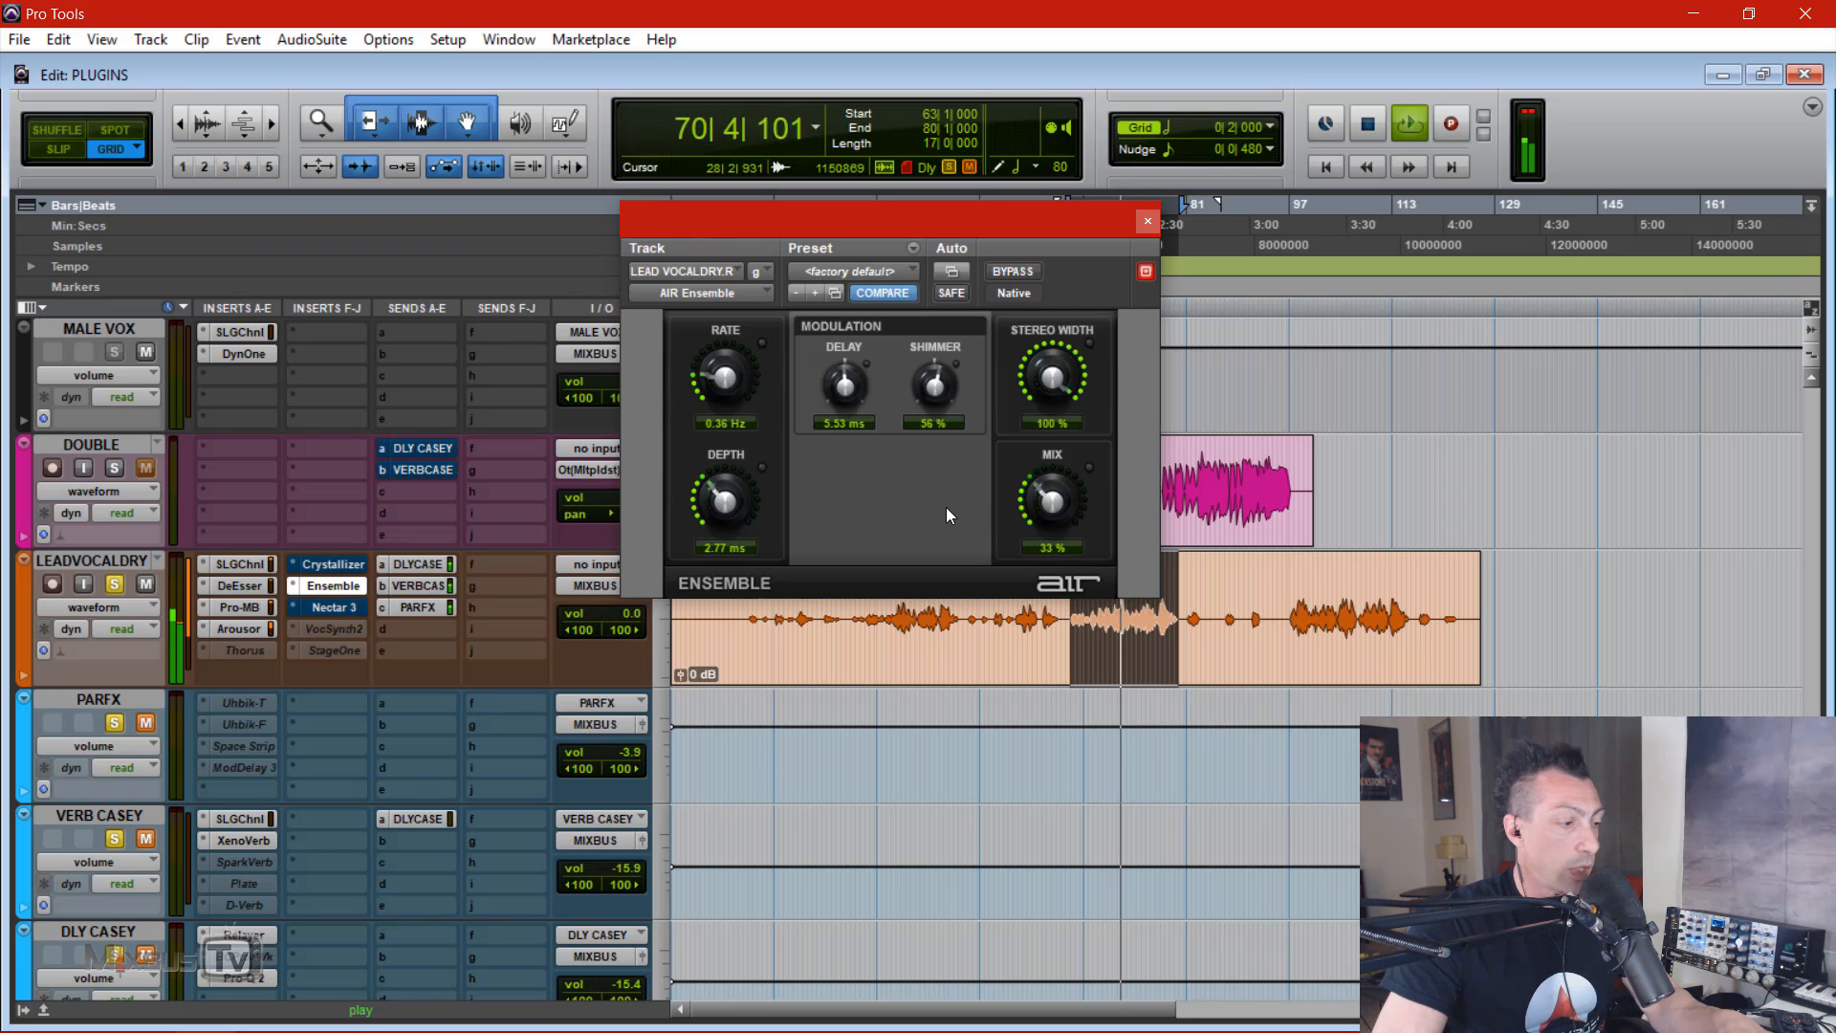
{"action": "key", "text": "space"}
Step: Unmute the VERB CASEY and DLY CASEY tracks, then play the vocal, comparing Ensemble with bypass while lowering its mix to 28% and 23%
{"action": "left_click", "coordinate": [148, 841]}
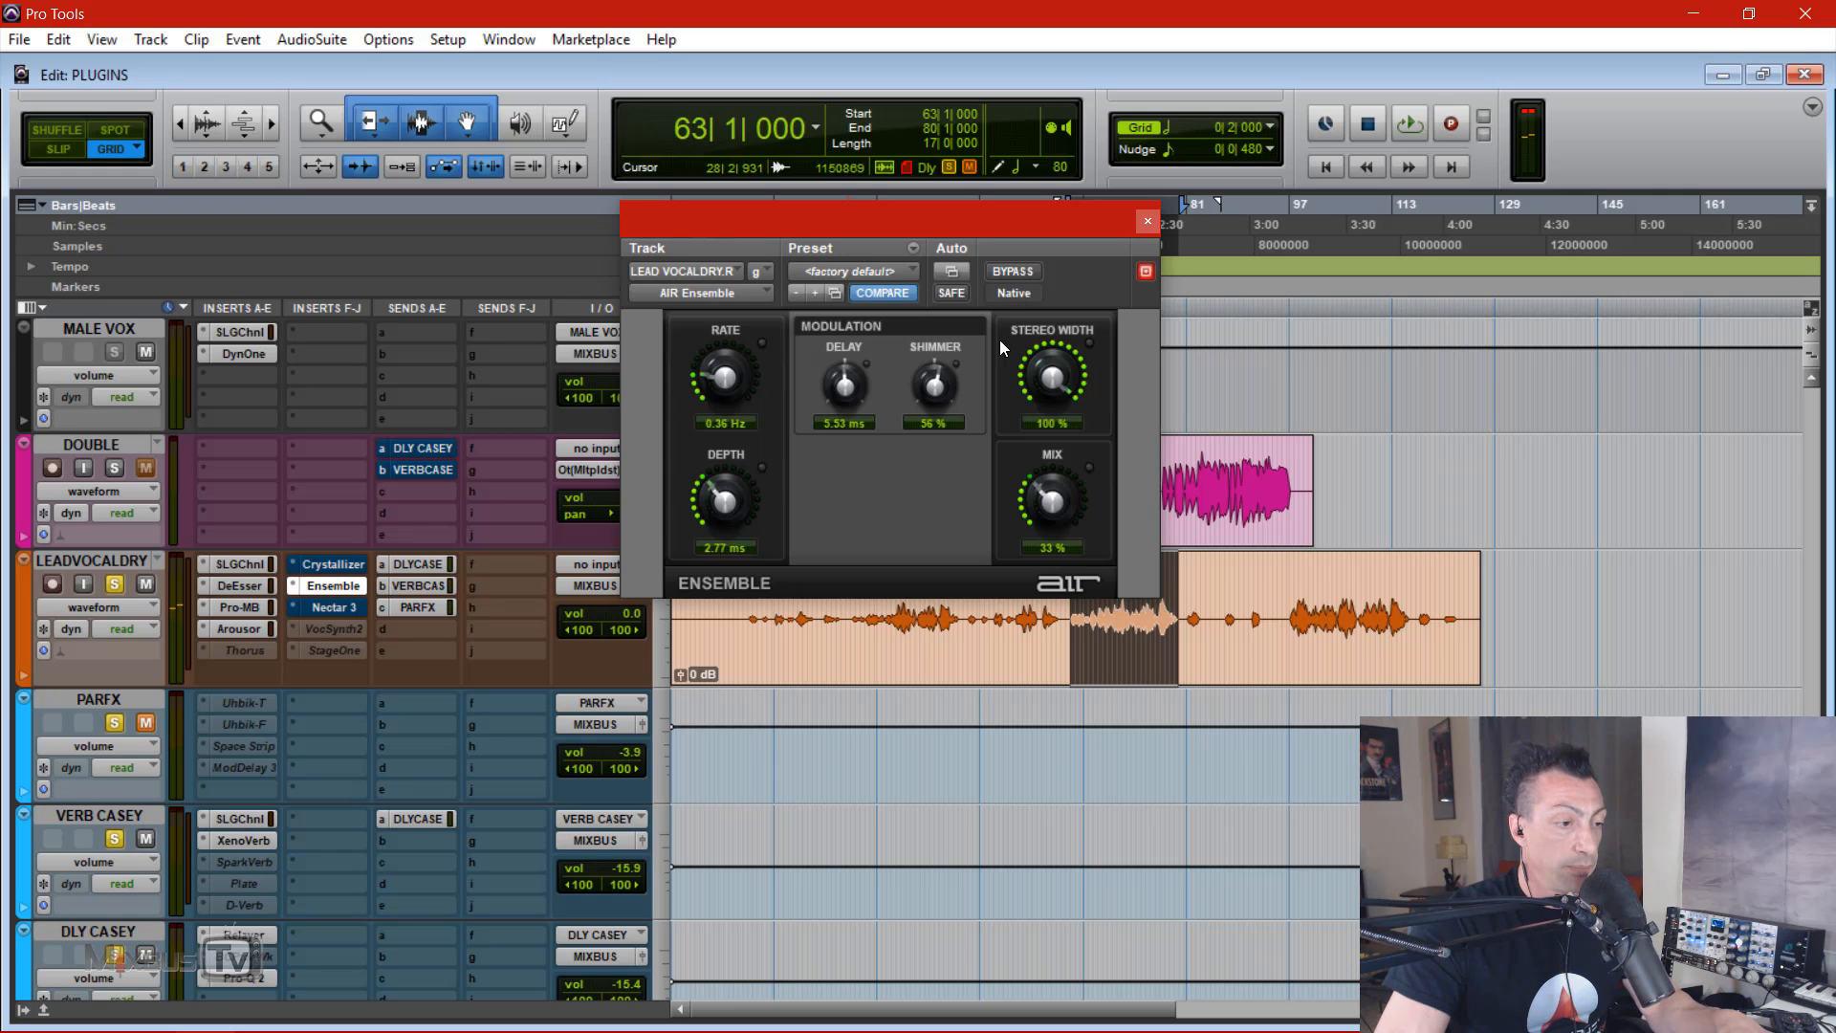
{"action": "key", "text": "space"}
{"action": "left_click_drag", "start_coordinate": [1042, 494], "coordinate": [1052, 502]}
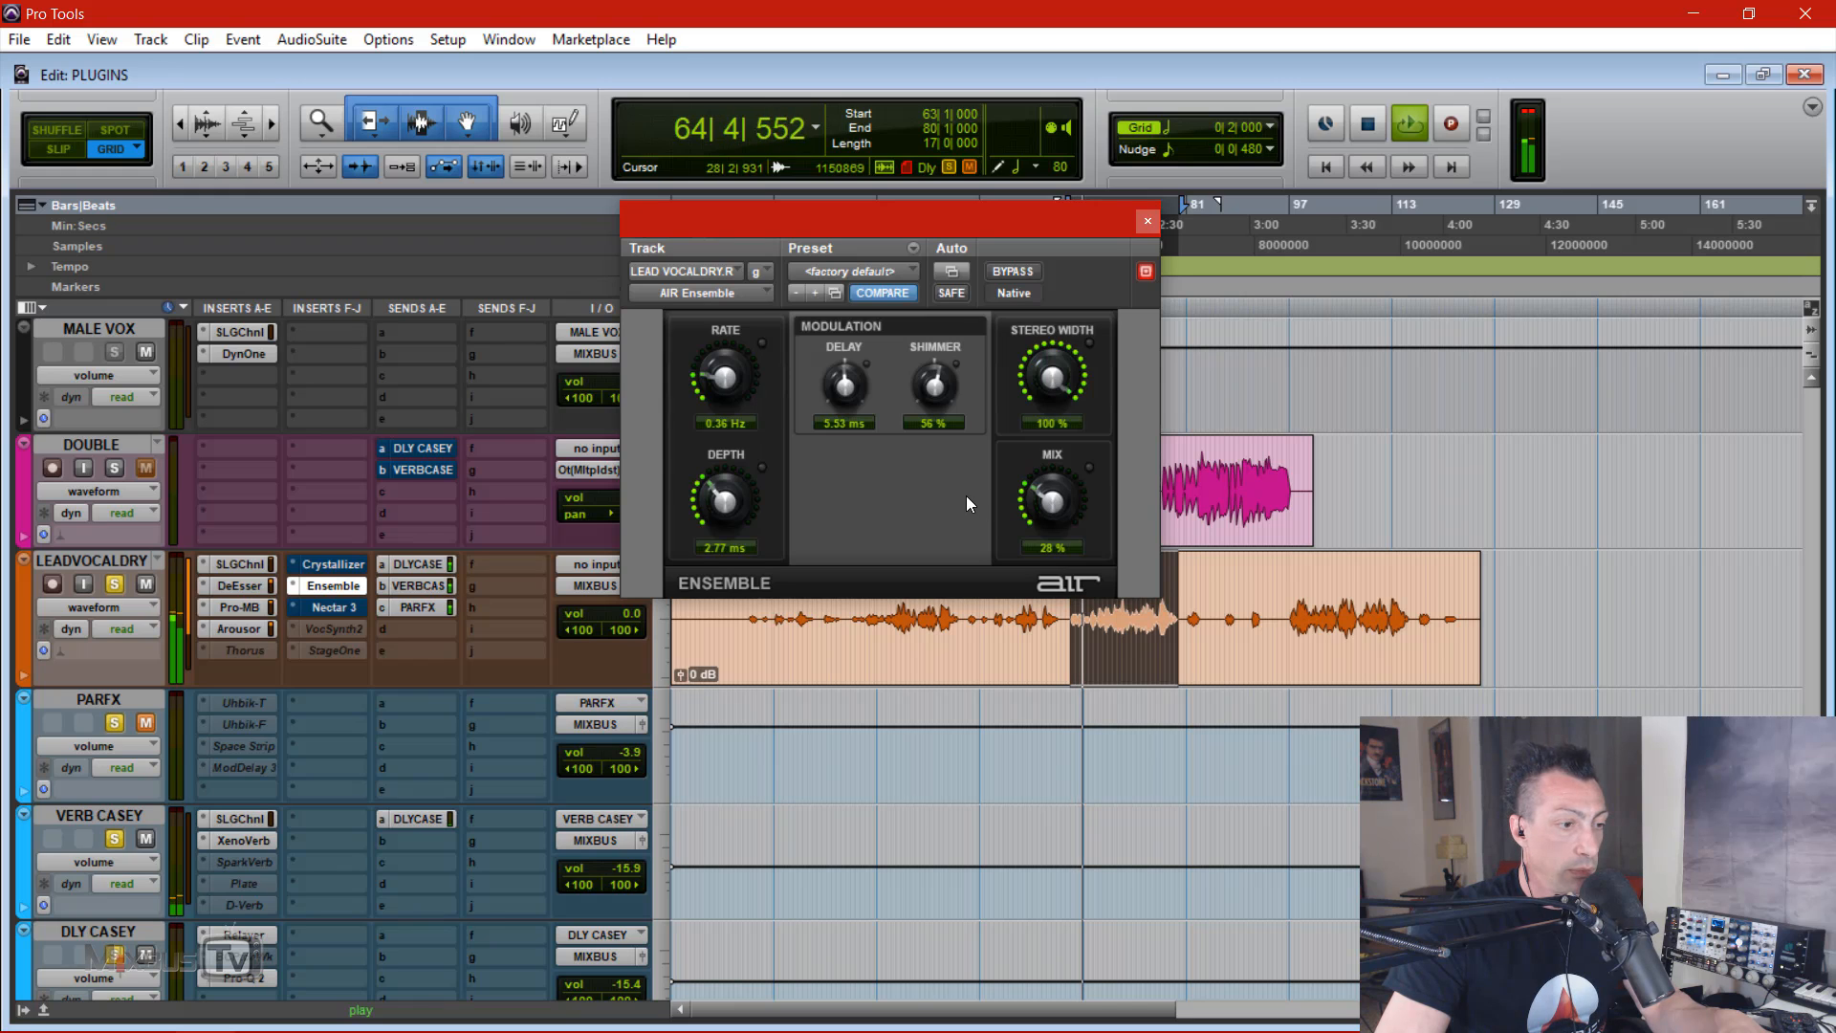
{"action": "left_click", "coordinate": [1008, 272]}
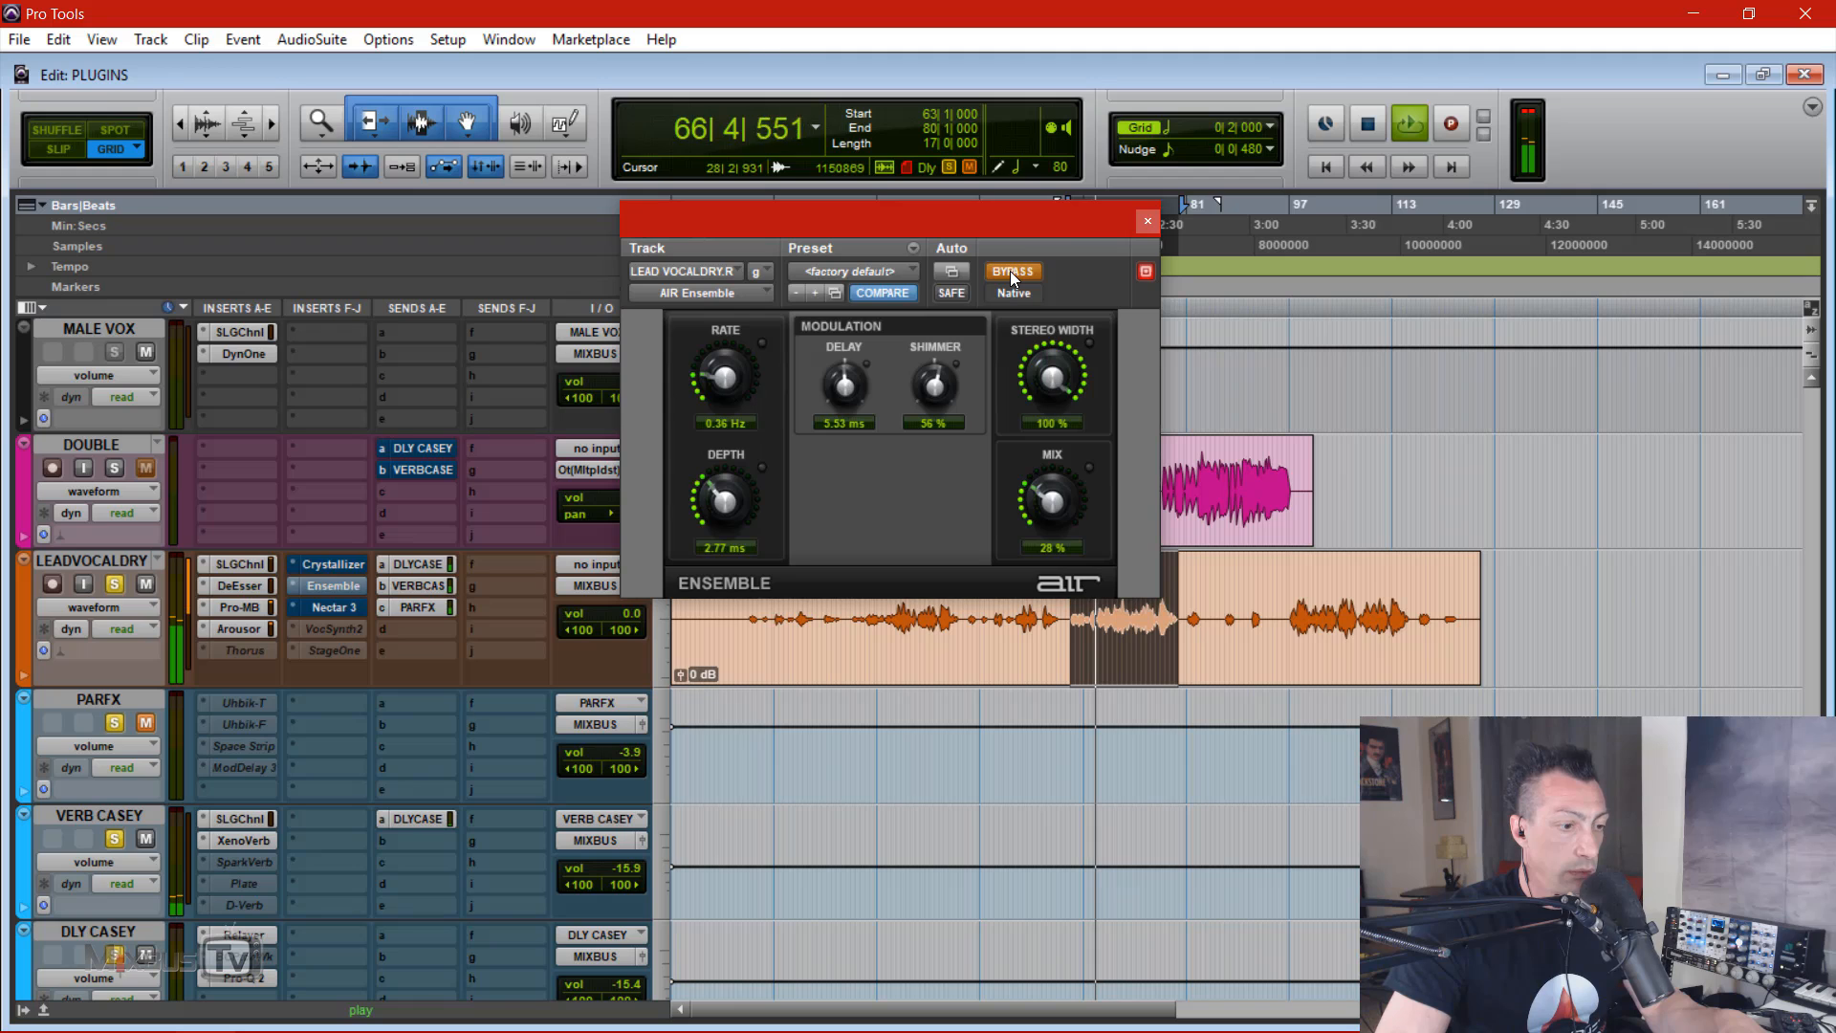
{"action": "left_click", "coordinate": [1010, 271]}
{"action": "left_click_drag", "start_coordinate": [1038, 488], "coordinate": [1037, 501]}
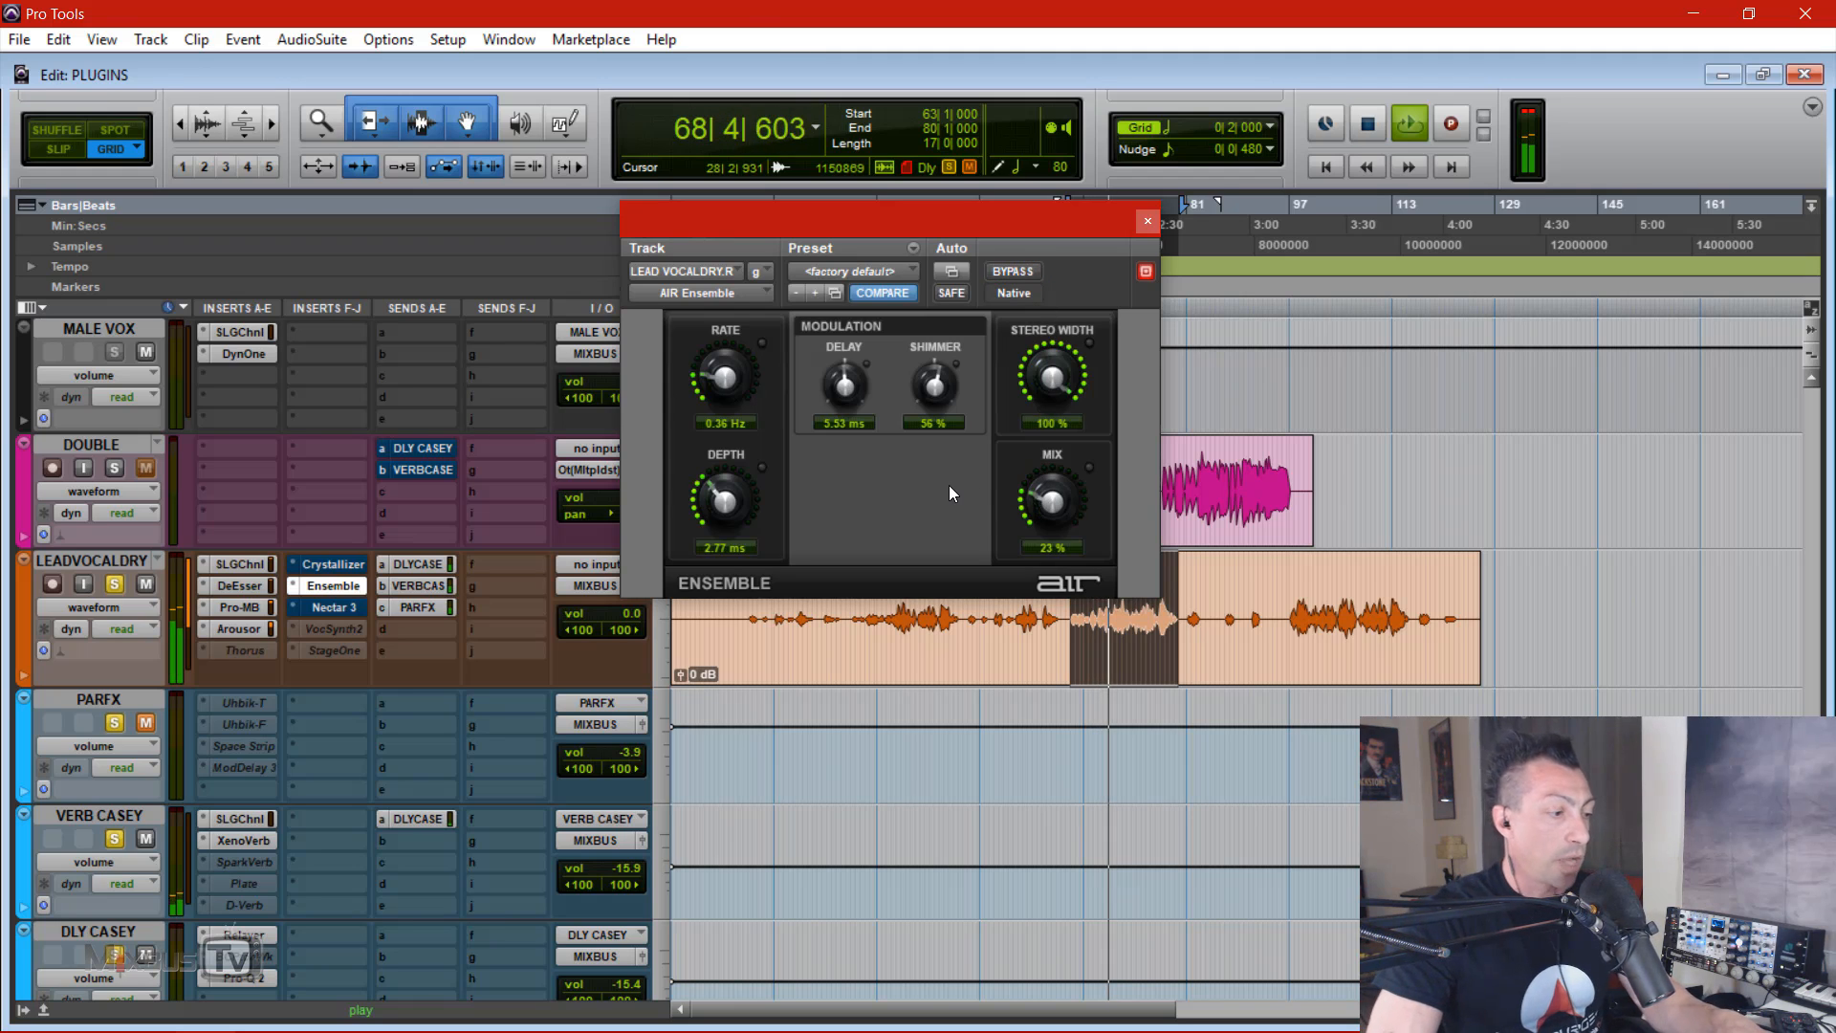
Step: Stop playback and mute the VERB CASEY and DLY CASEY tracks again
{"action": "key", "text": "space"}
{"action": "left_click", "coordinate": [144, 840]}
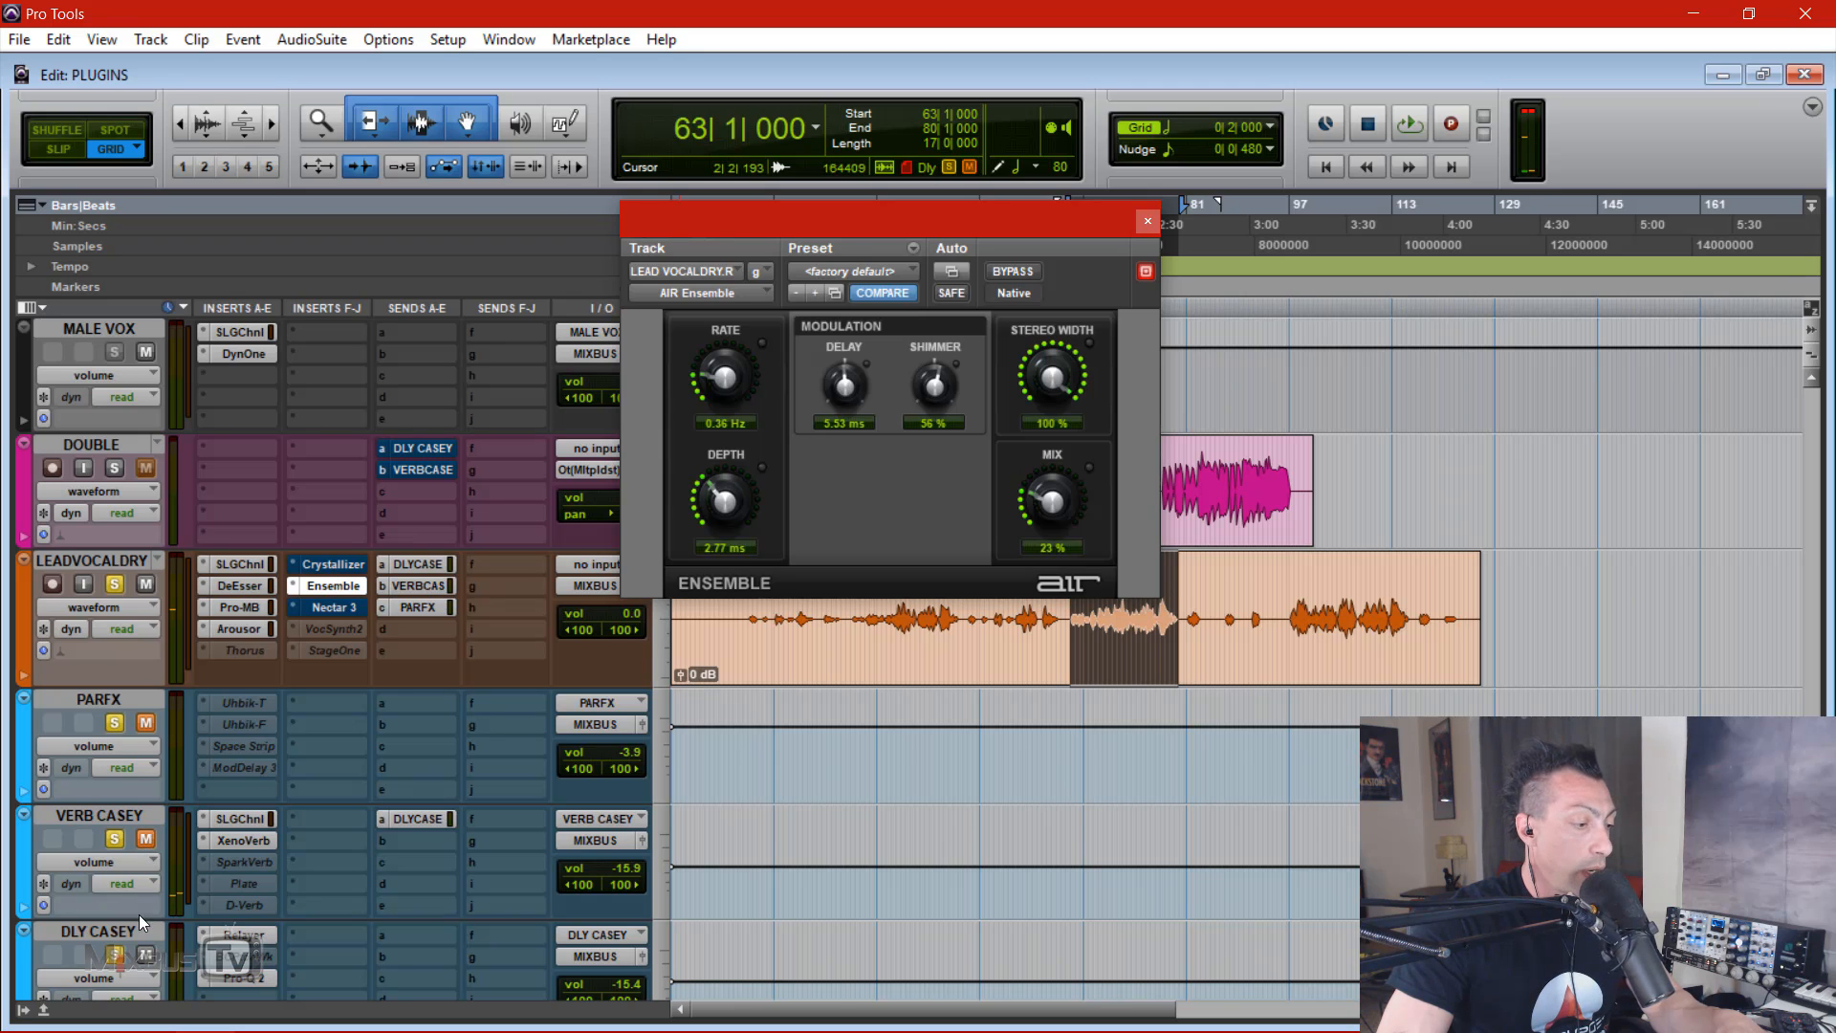
{"action": "left_click", "coordinate": [145, 954]}
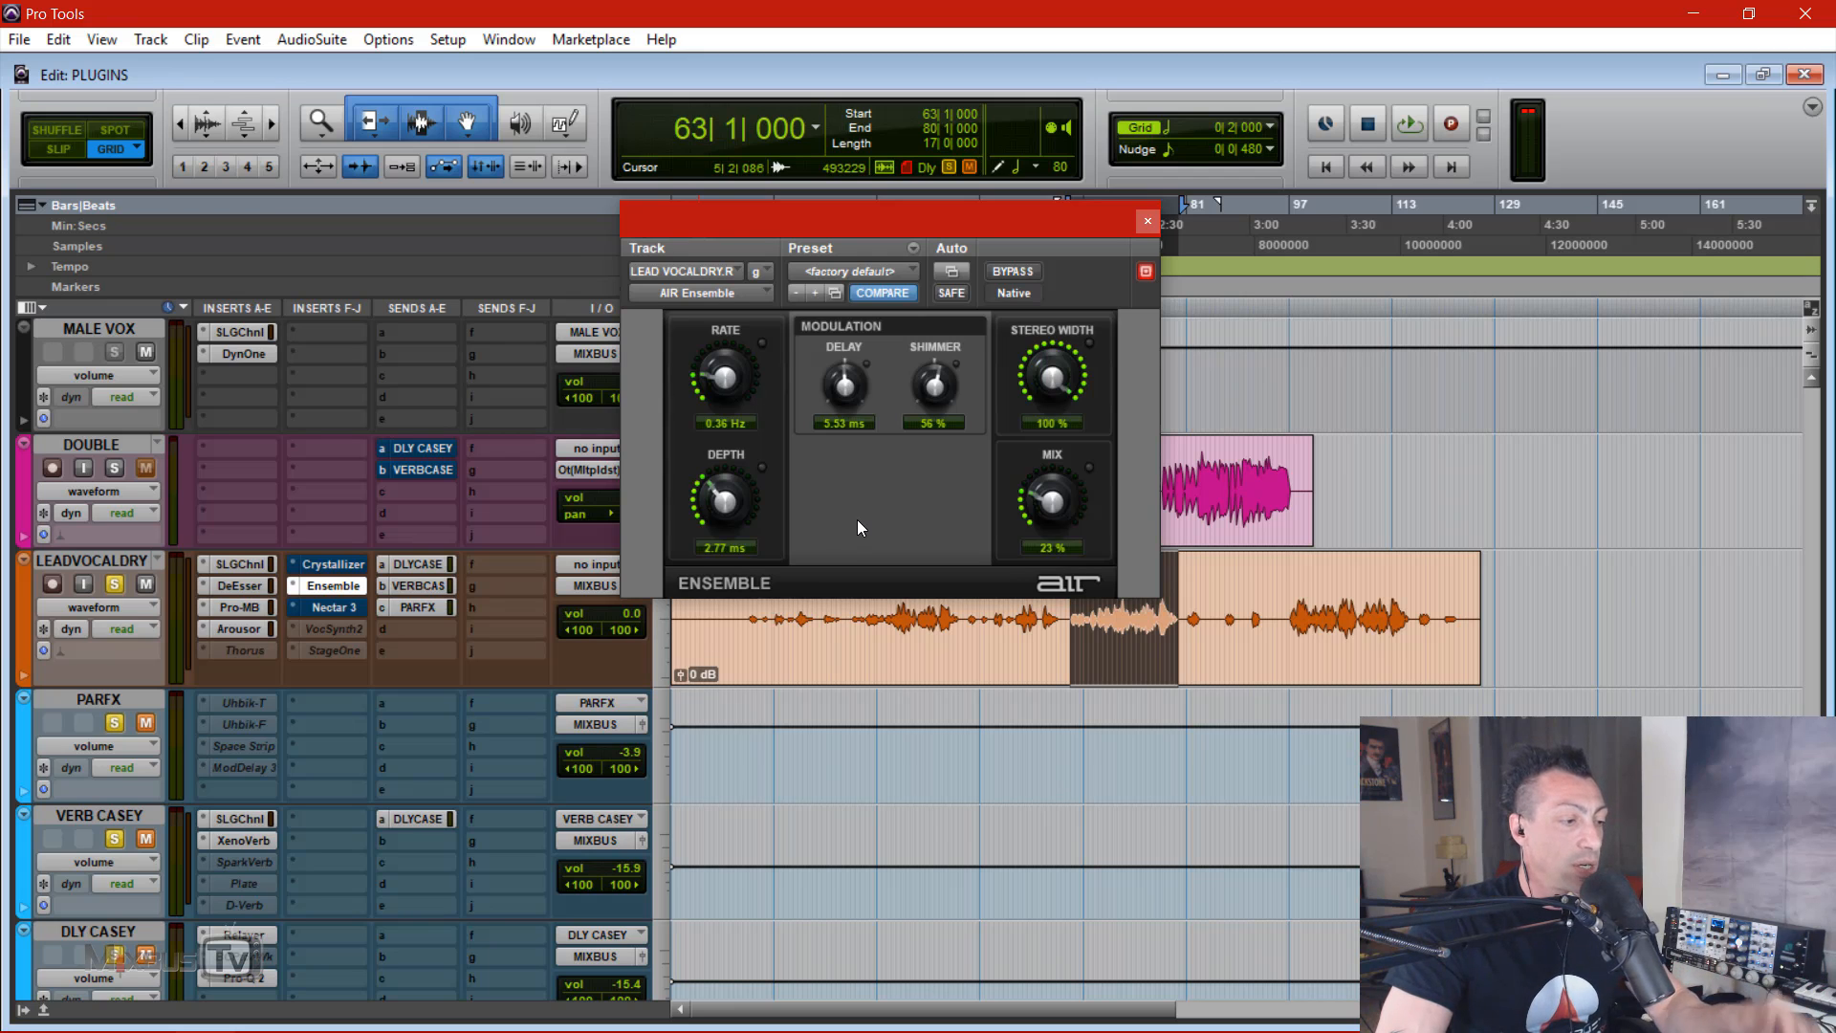
Step: Open Nectar 3 on the lead vocal, compare its Harmony effect with the bypassed sound during playback, and leave the plugin active
{"action": "left_click", "coordinate": [344, 593]}
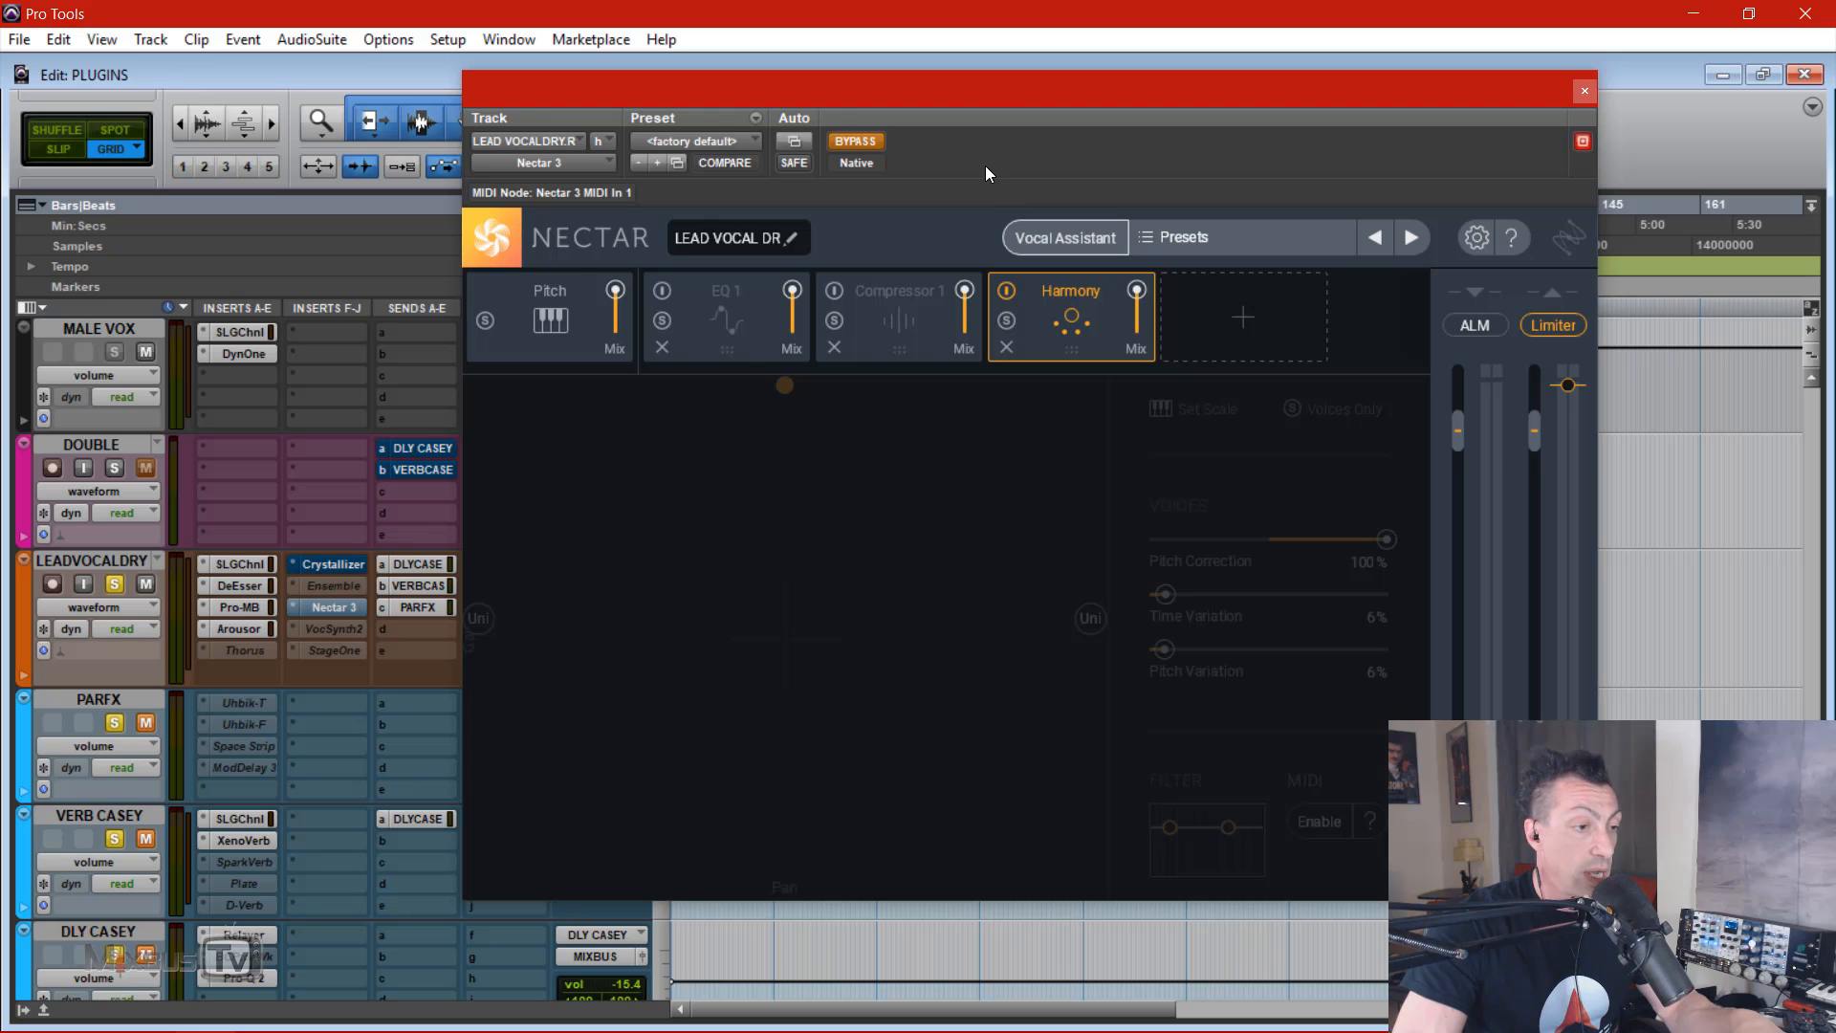
{"action": "key", "text": "space"}
{"action": "left_click", "coordinate": [854, 140]}
{"action": "left_click", "coordinate": [855, 142]}
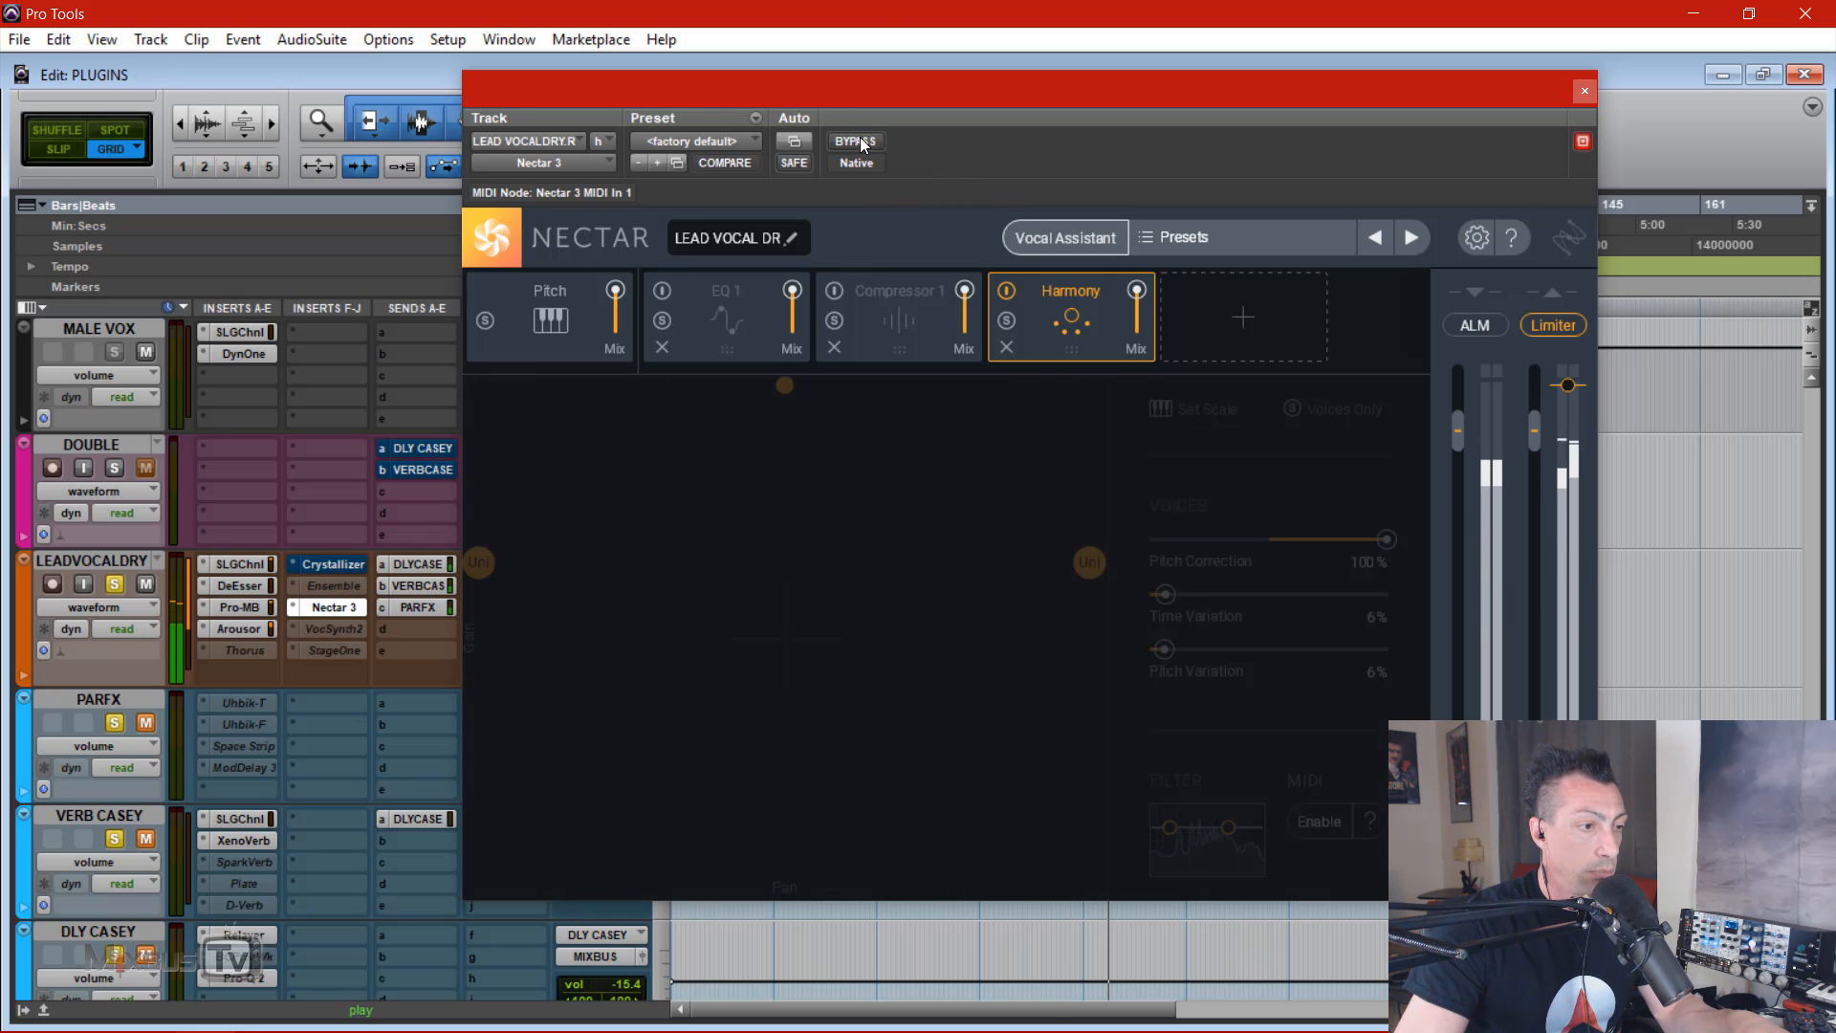
{"action": "left_click", "coordinate": [856, 139]}
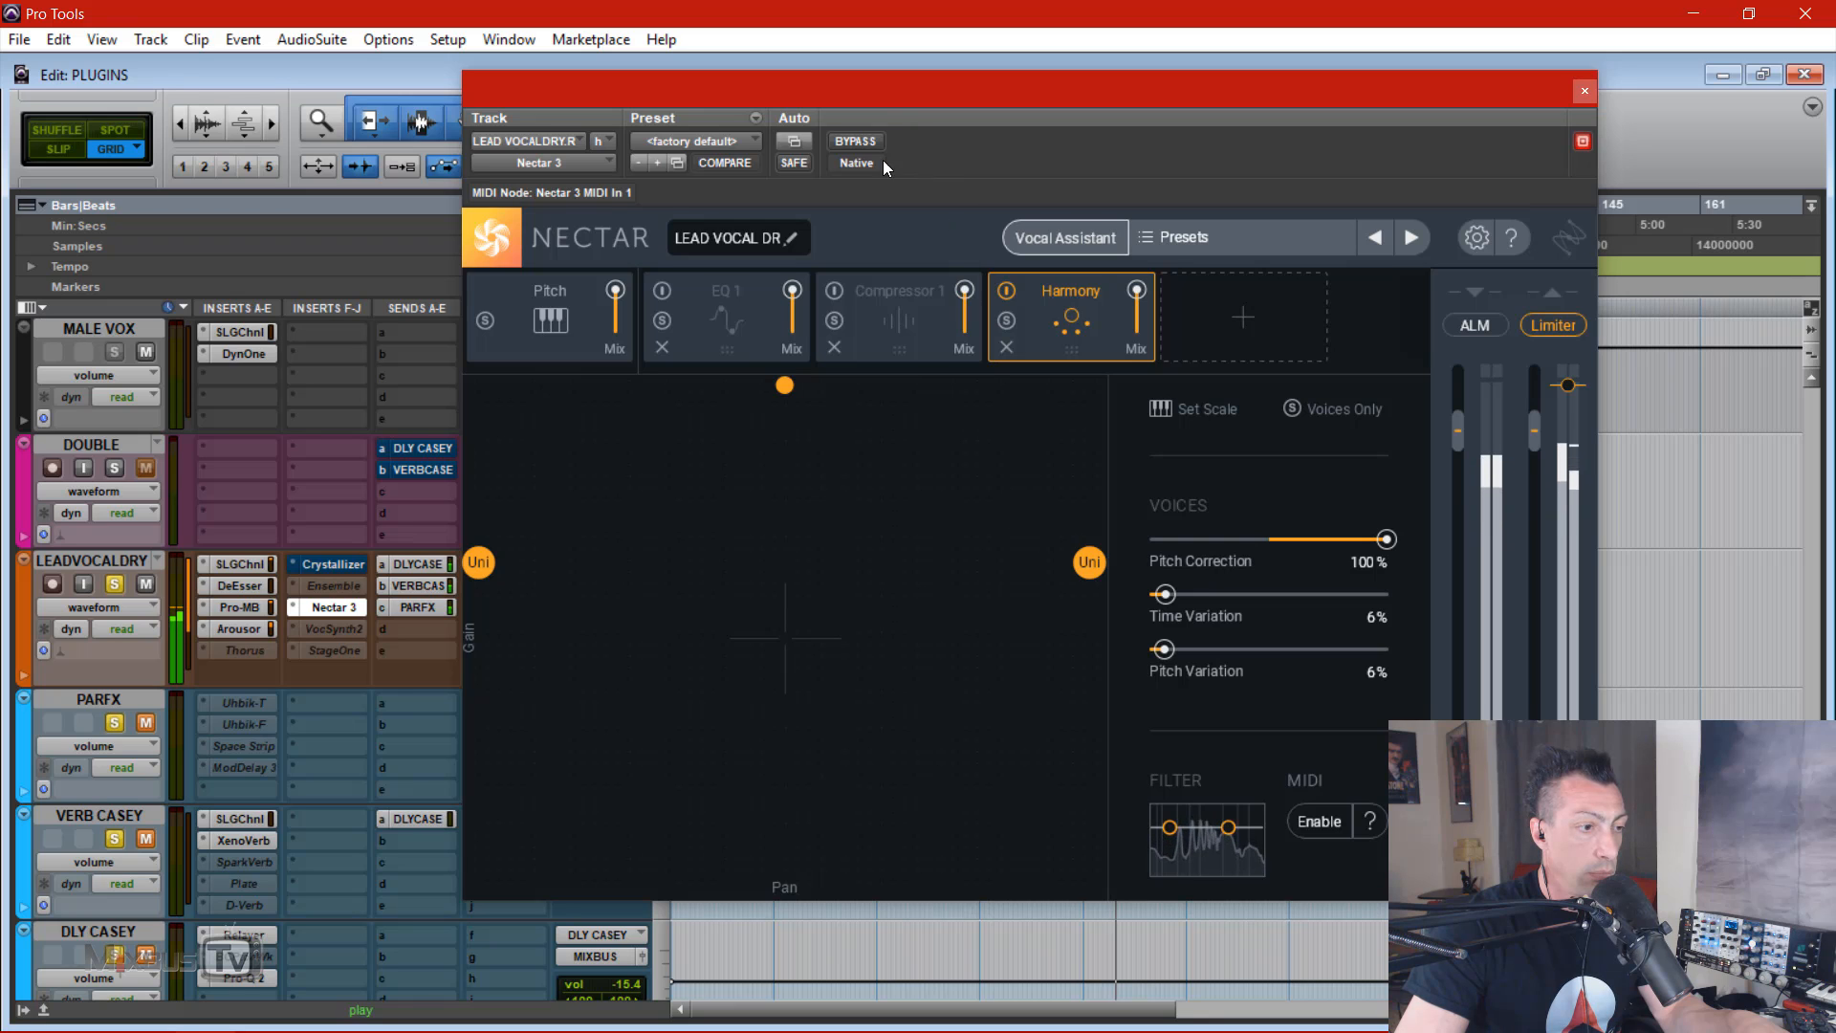
{"action": "left_click", "coordinate": [857, 141]}
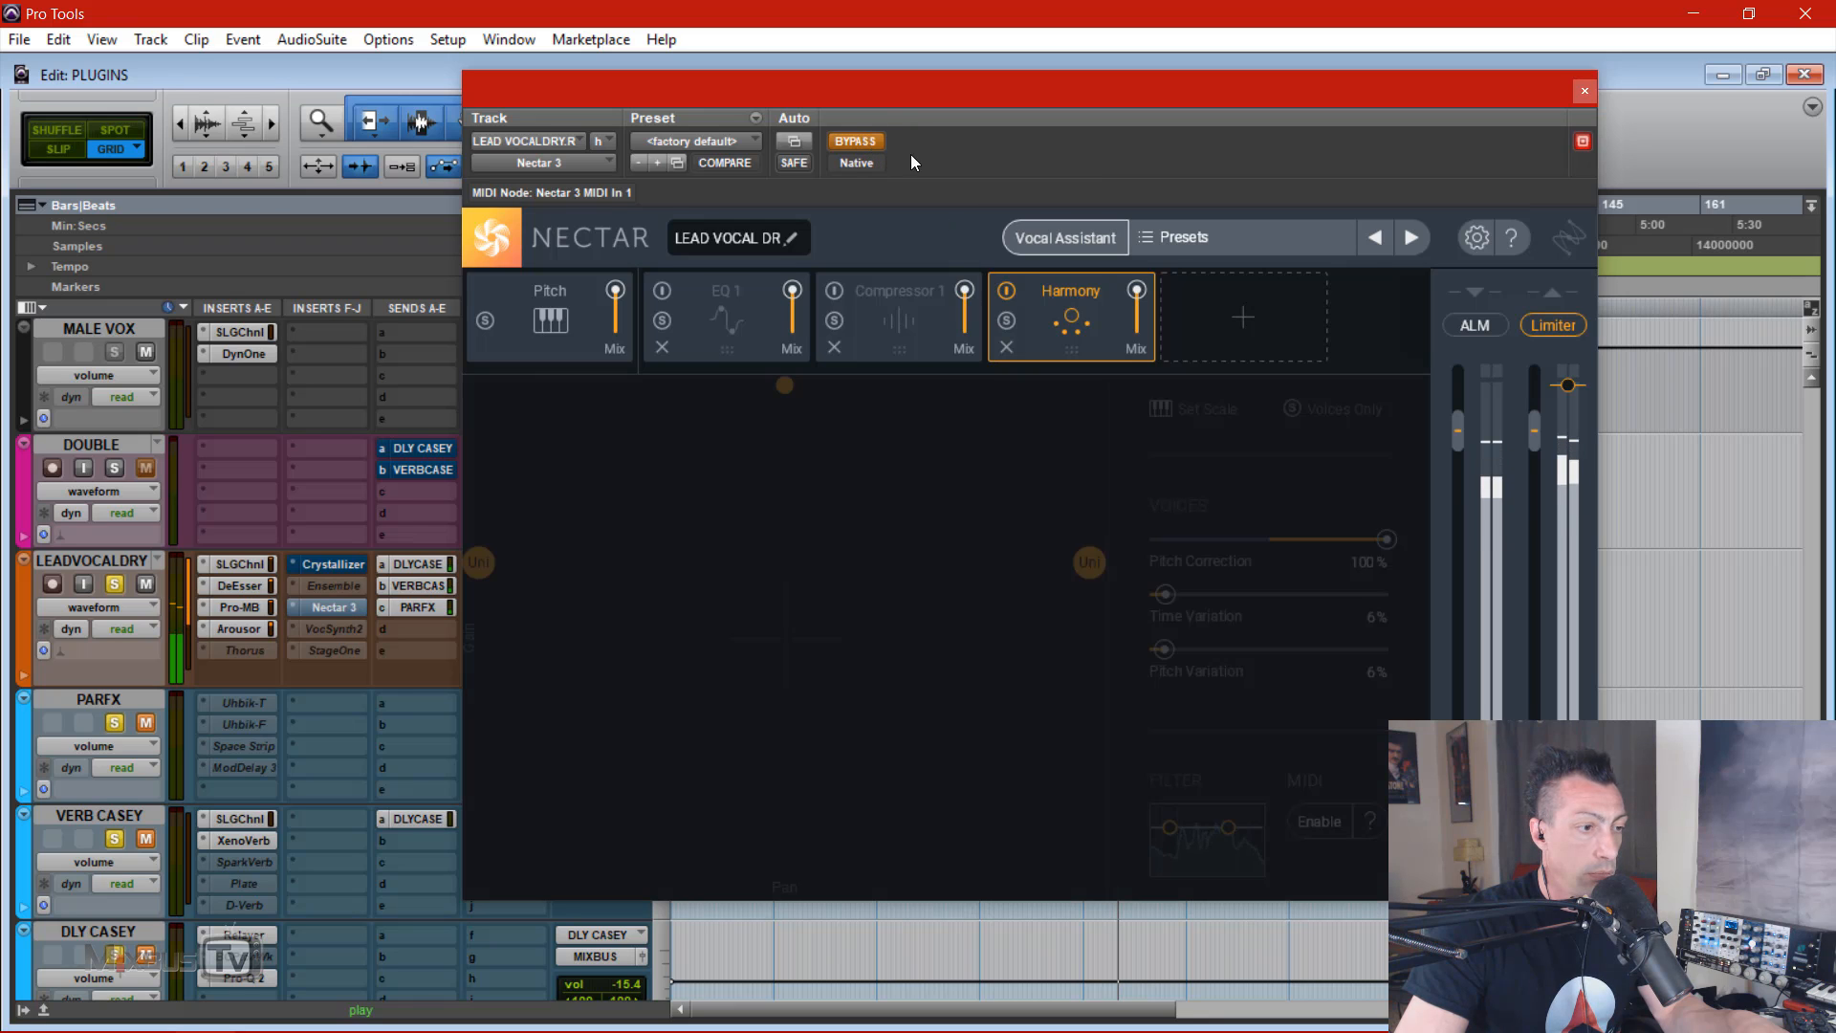
{"action": "left_click", "coordinate": [854, 140]}
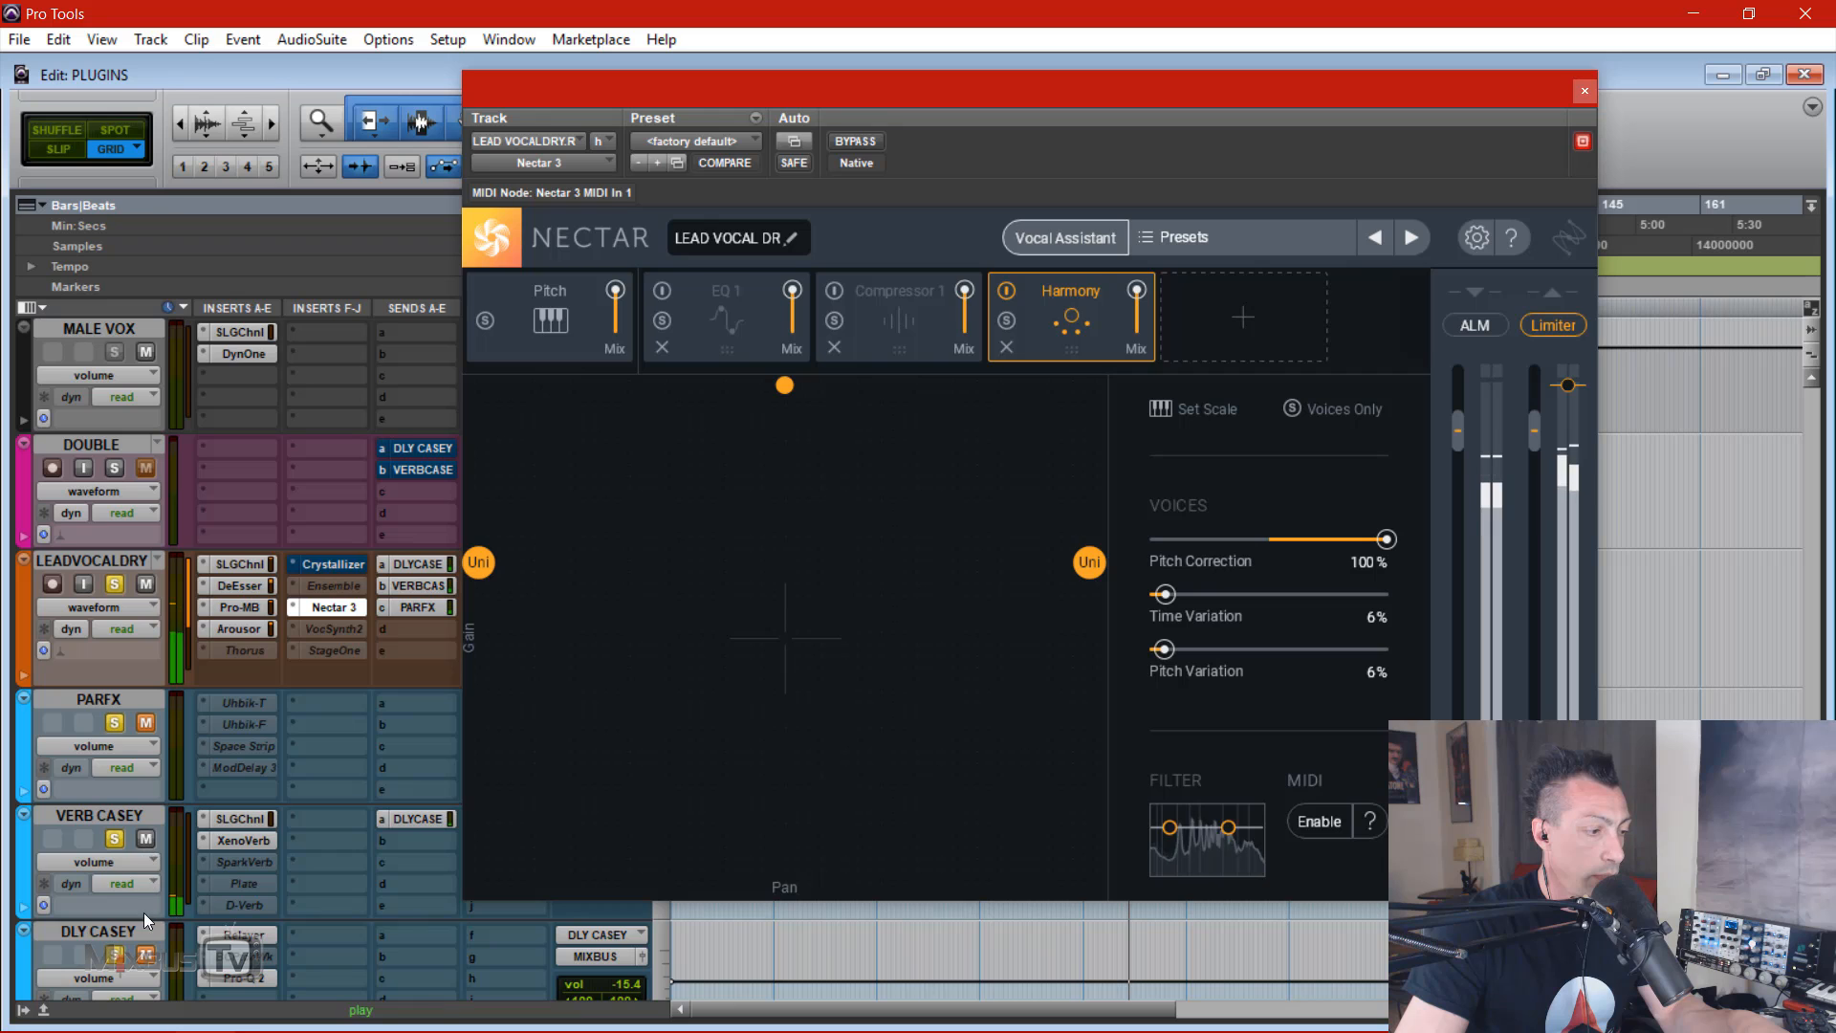
Step: Compare Nectar 3's Harmony with the bypassed sound, leave it active, stop playback and mute the VERB CASEY track
{"action": "left_click", "coordinate": [847, 141]}
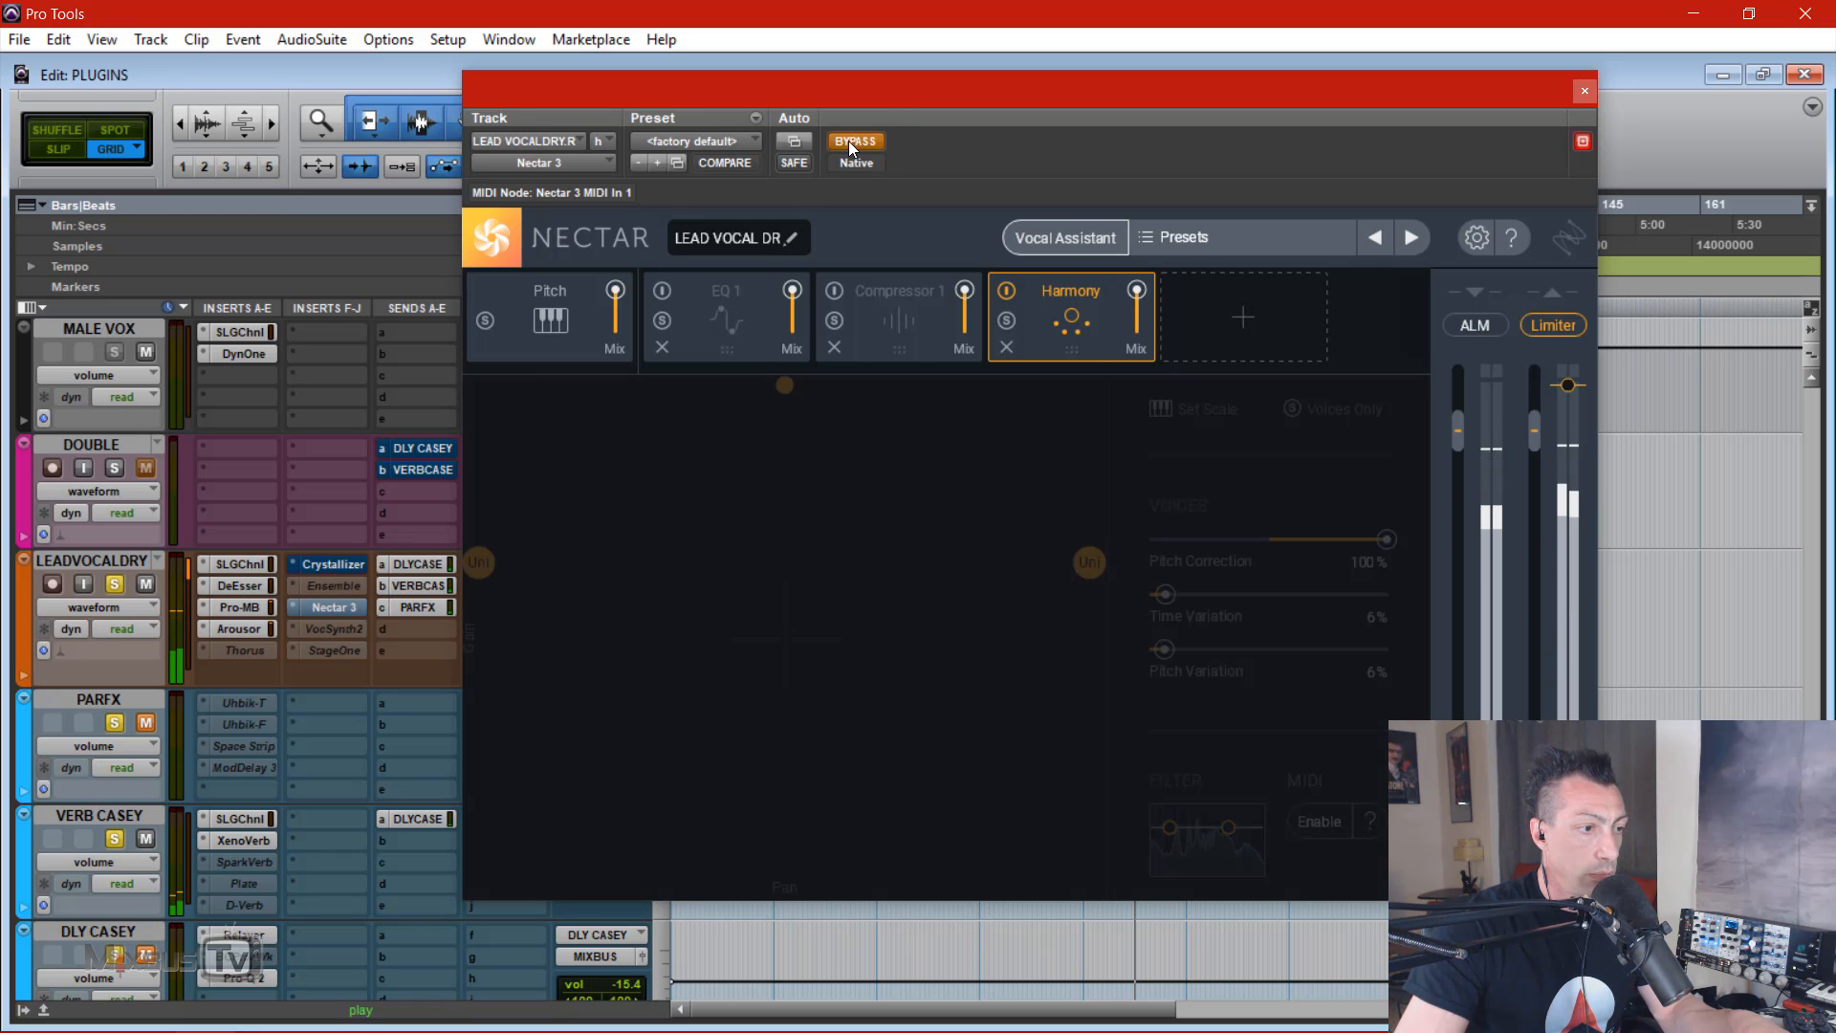
{"action": "left_click", "coordinate": [849, 142]}
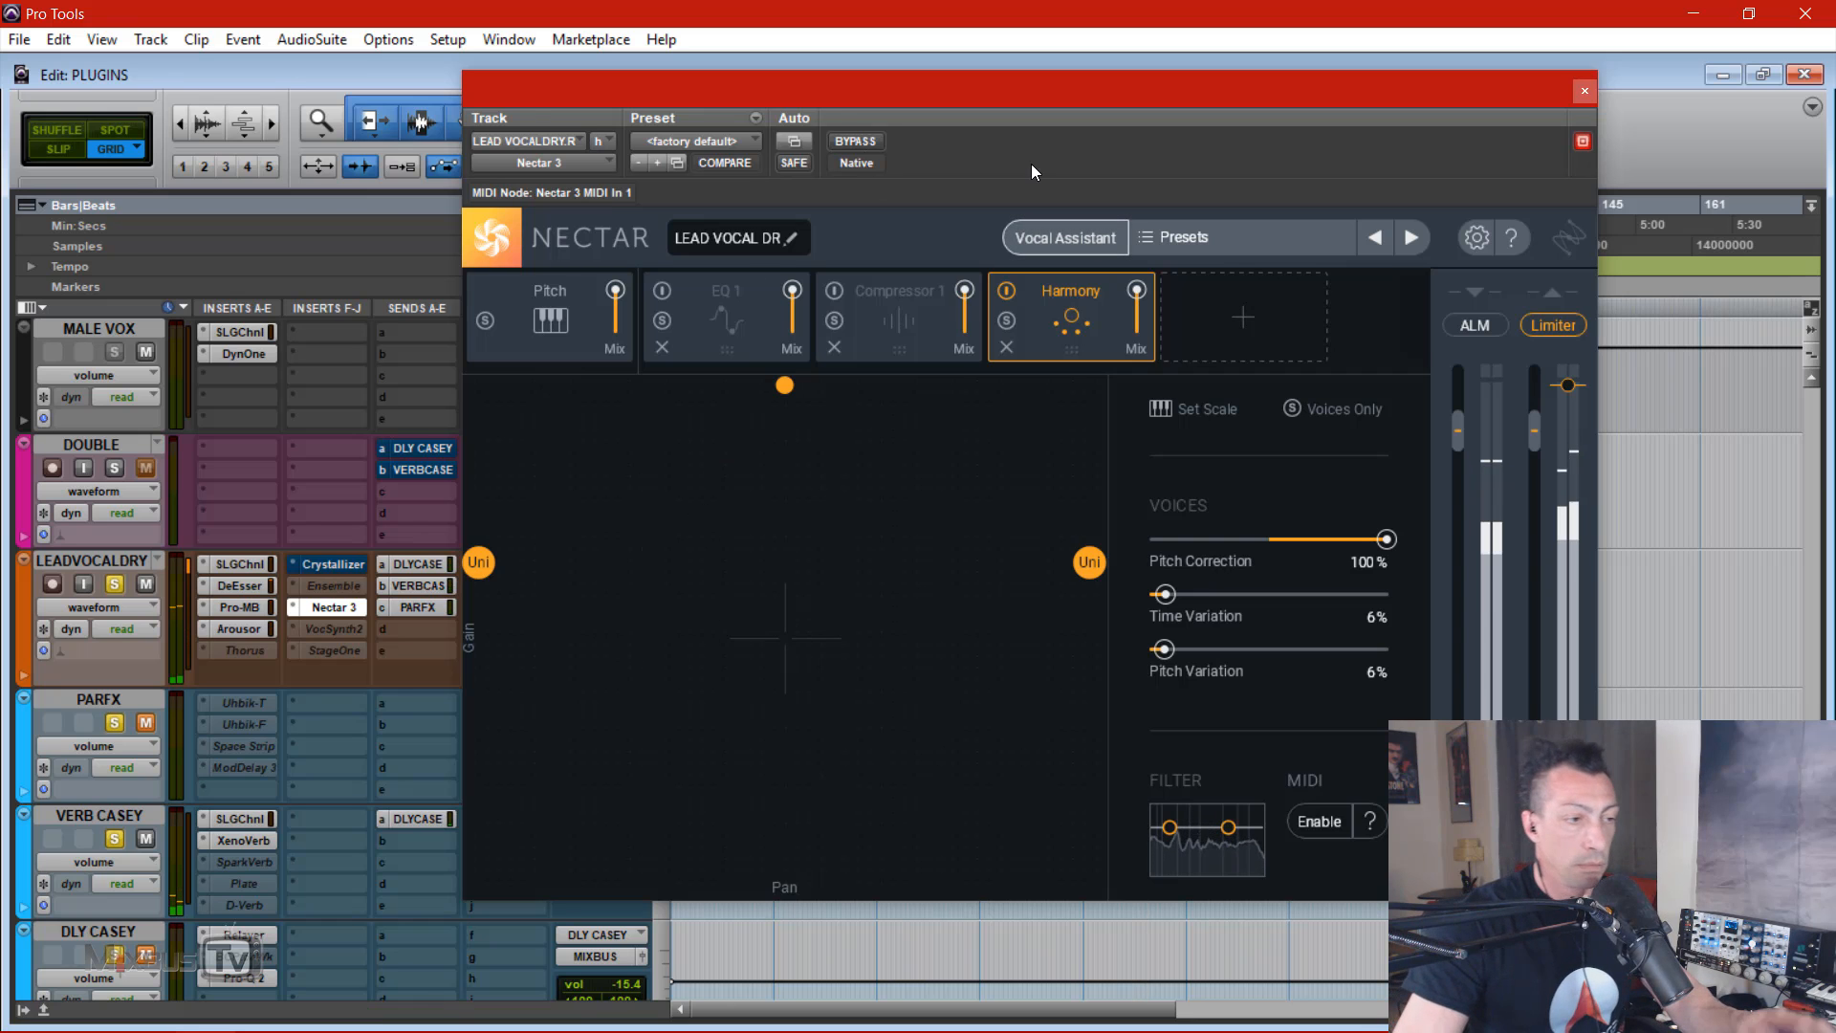
{"action": "left_click", "coordinate": [145, 838]}
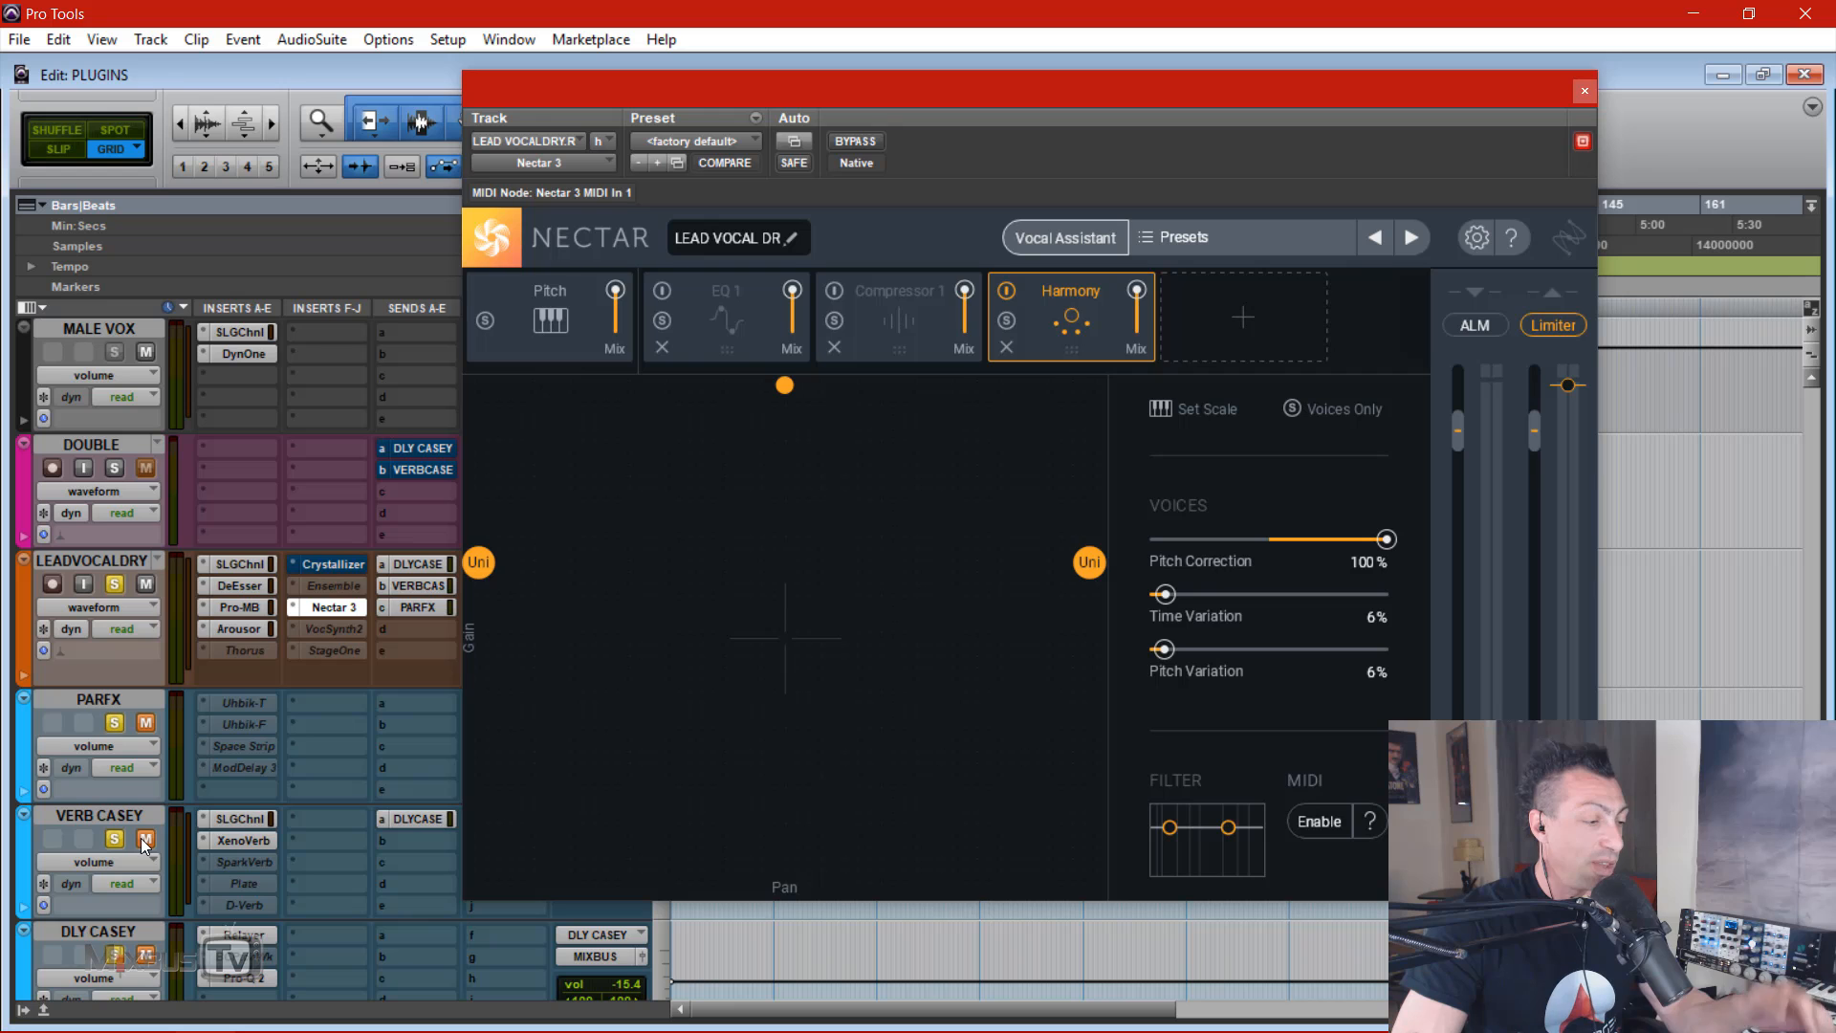
Step: View the XenoVerb settings on the VERB CASEY track, then close the plugin
{"action": "left_click", "coordinate": [249, 841]}
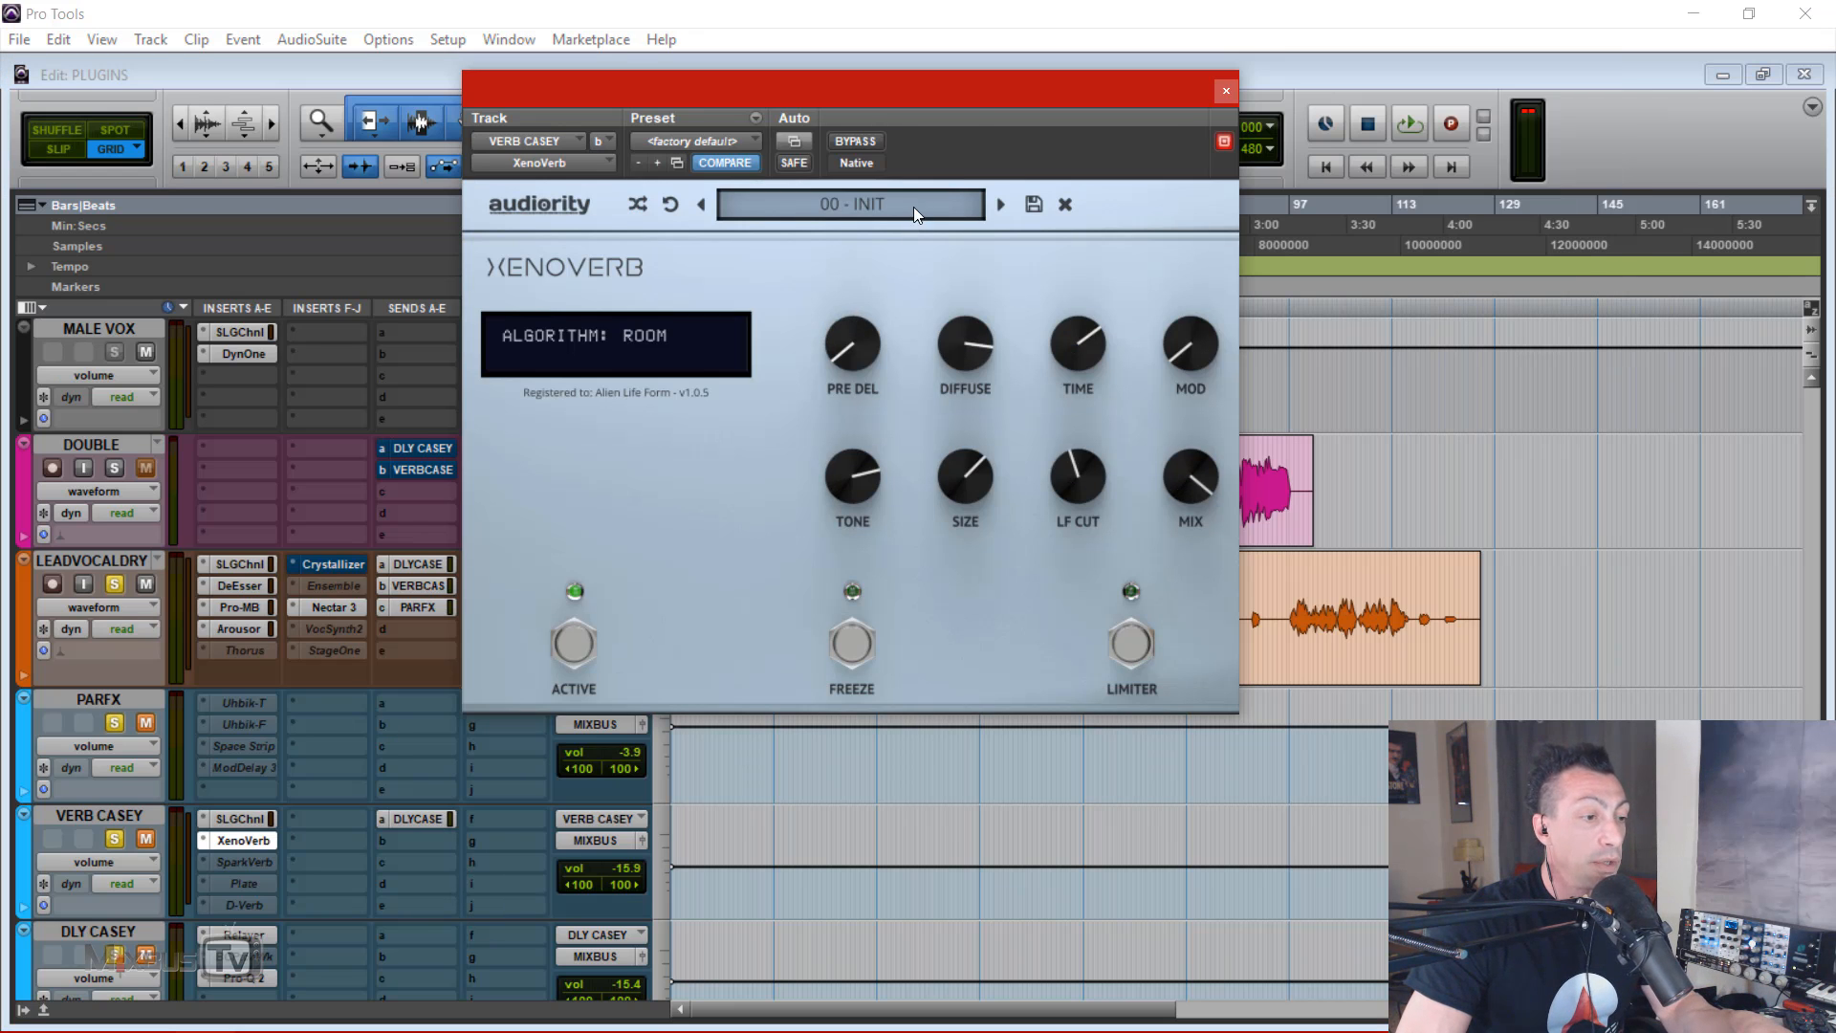
{"action": "left_click_drag", "start_coordinate": [974, 105], "coordinate": [1009, 148]}
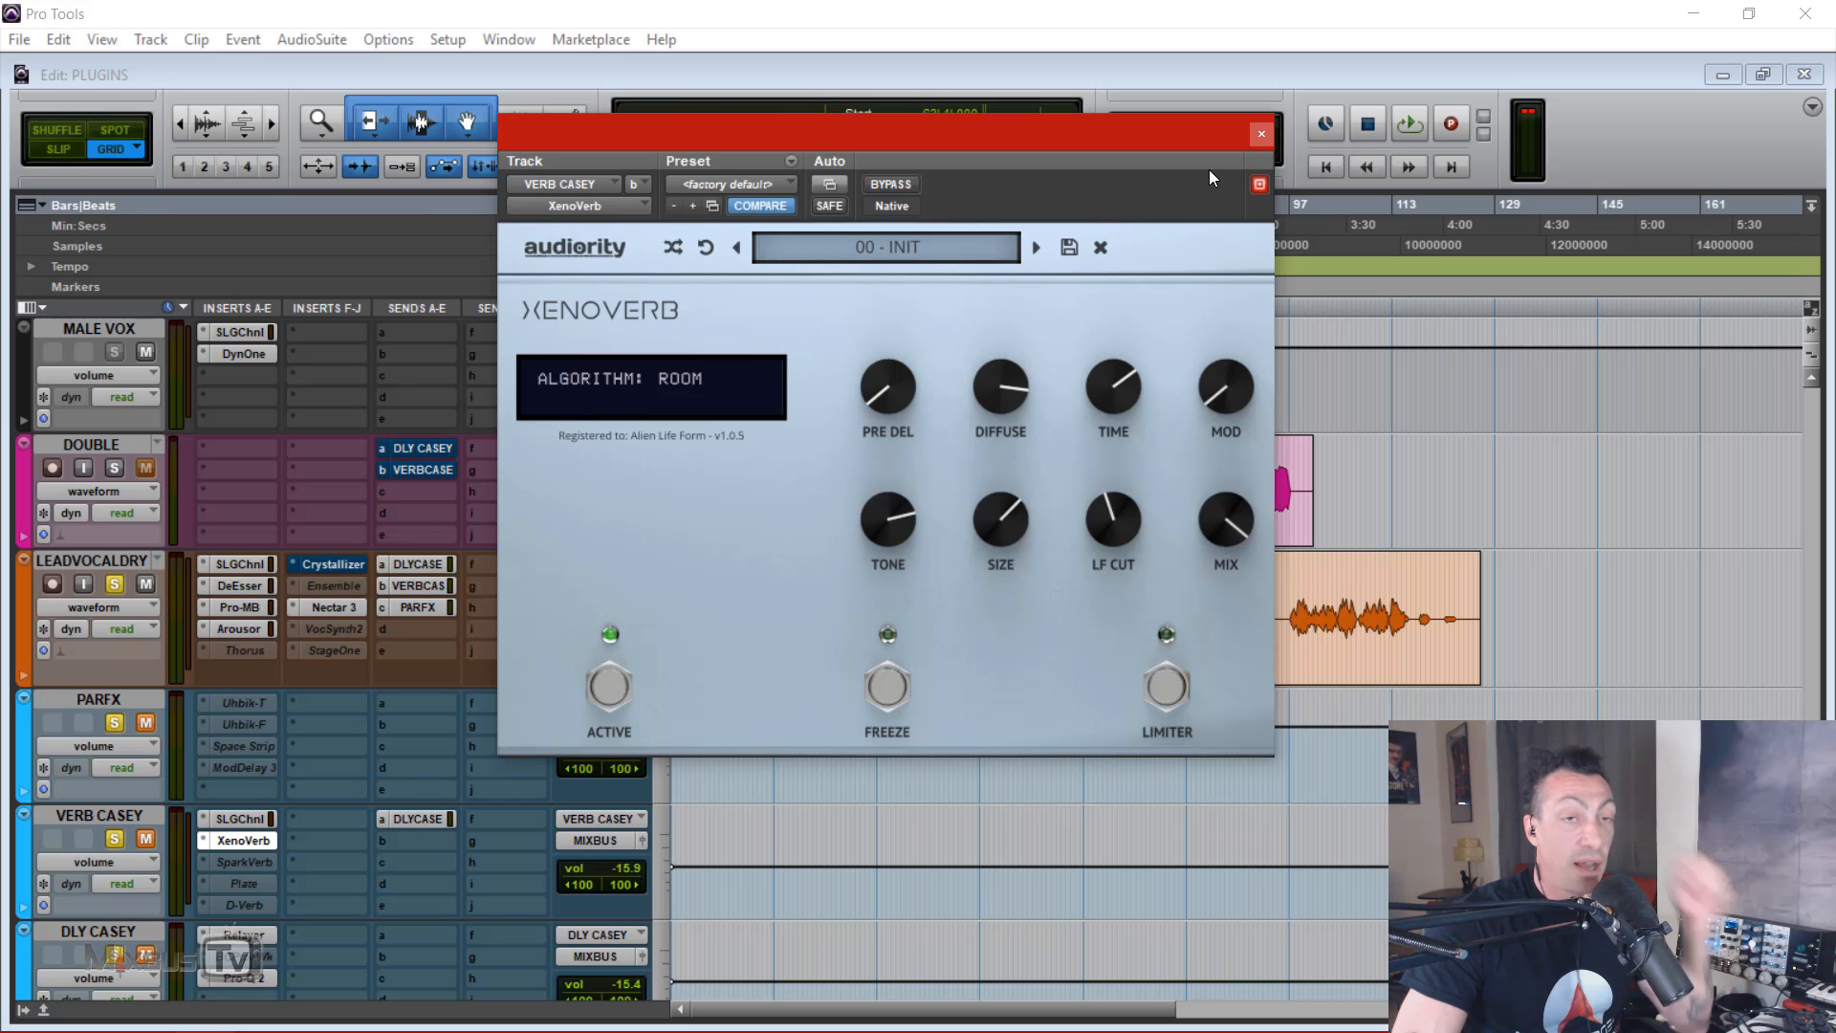
{"action": "left_click", "coordinate": [1261, 135]}
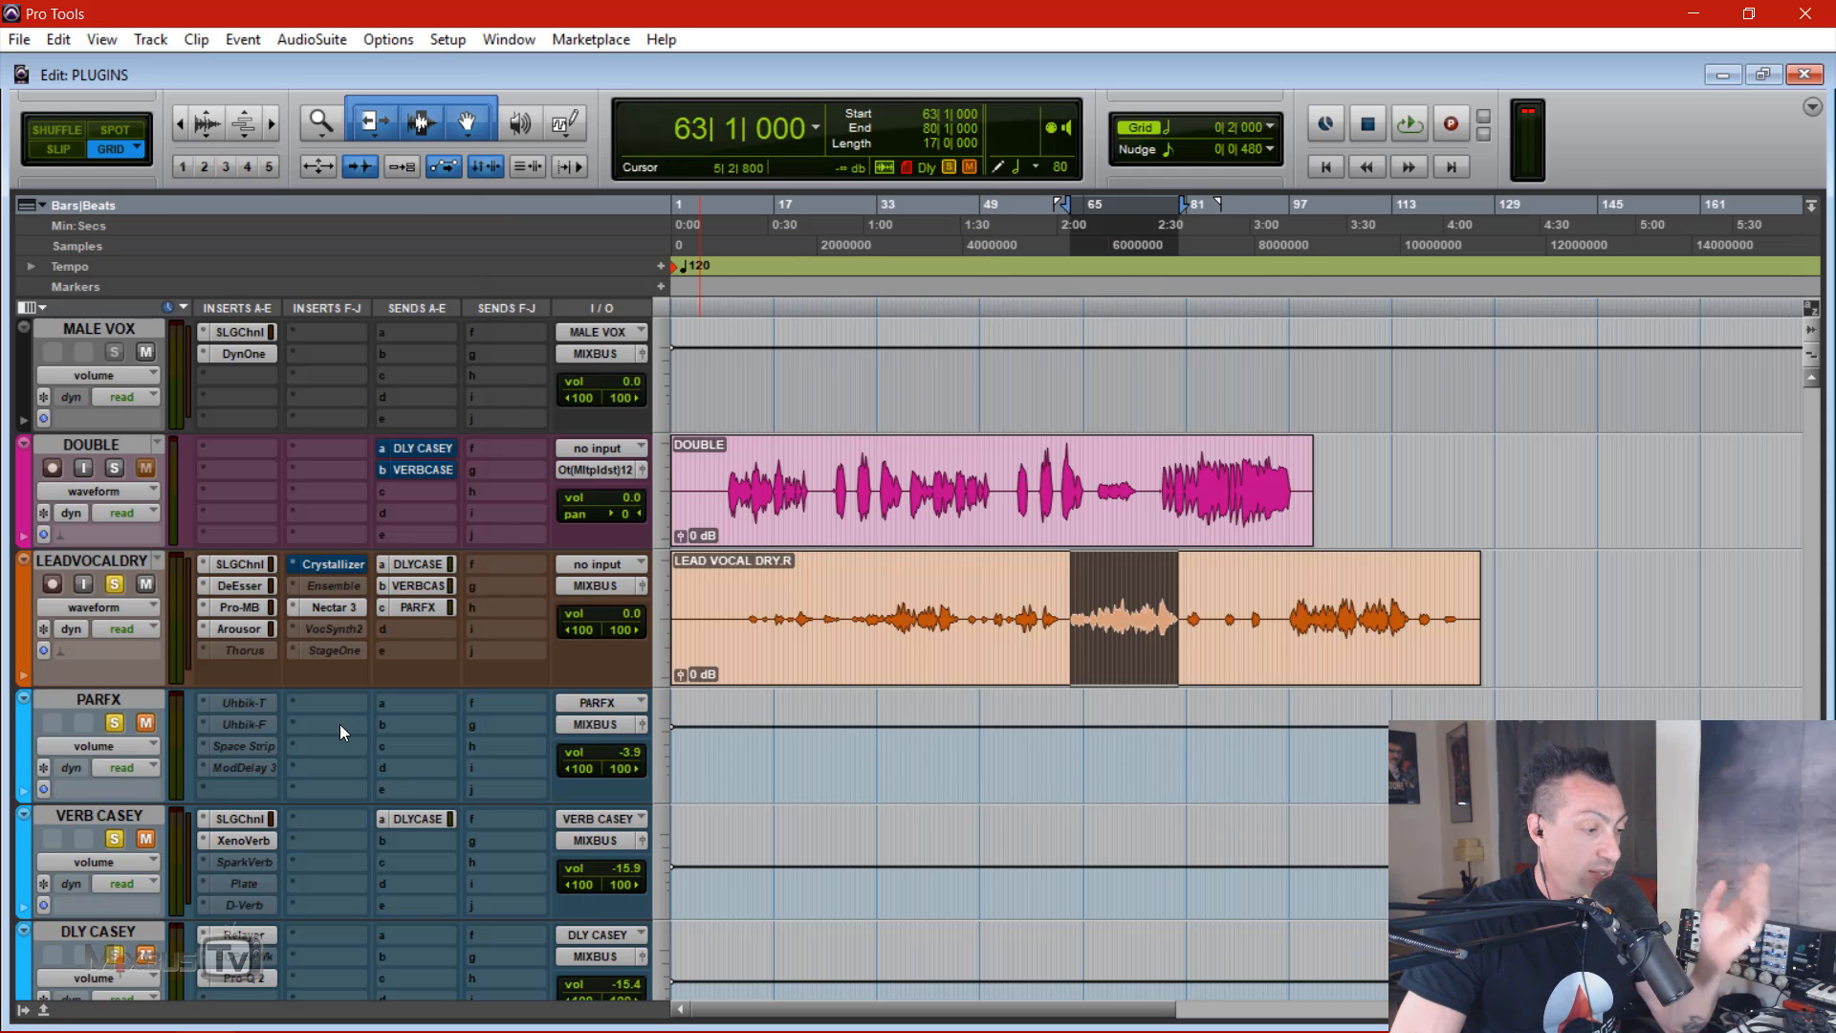
Step: Reopen Nectar 3 on the lead vocal and pan the right Unison voice fully right to 100.0
{"action": "left_click", "coordinate": [323, 613]}
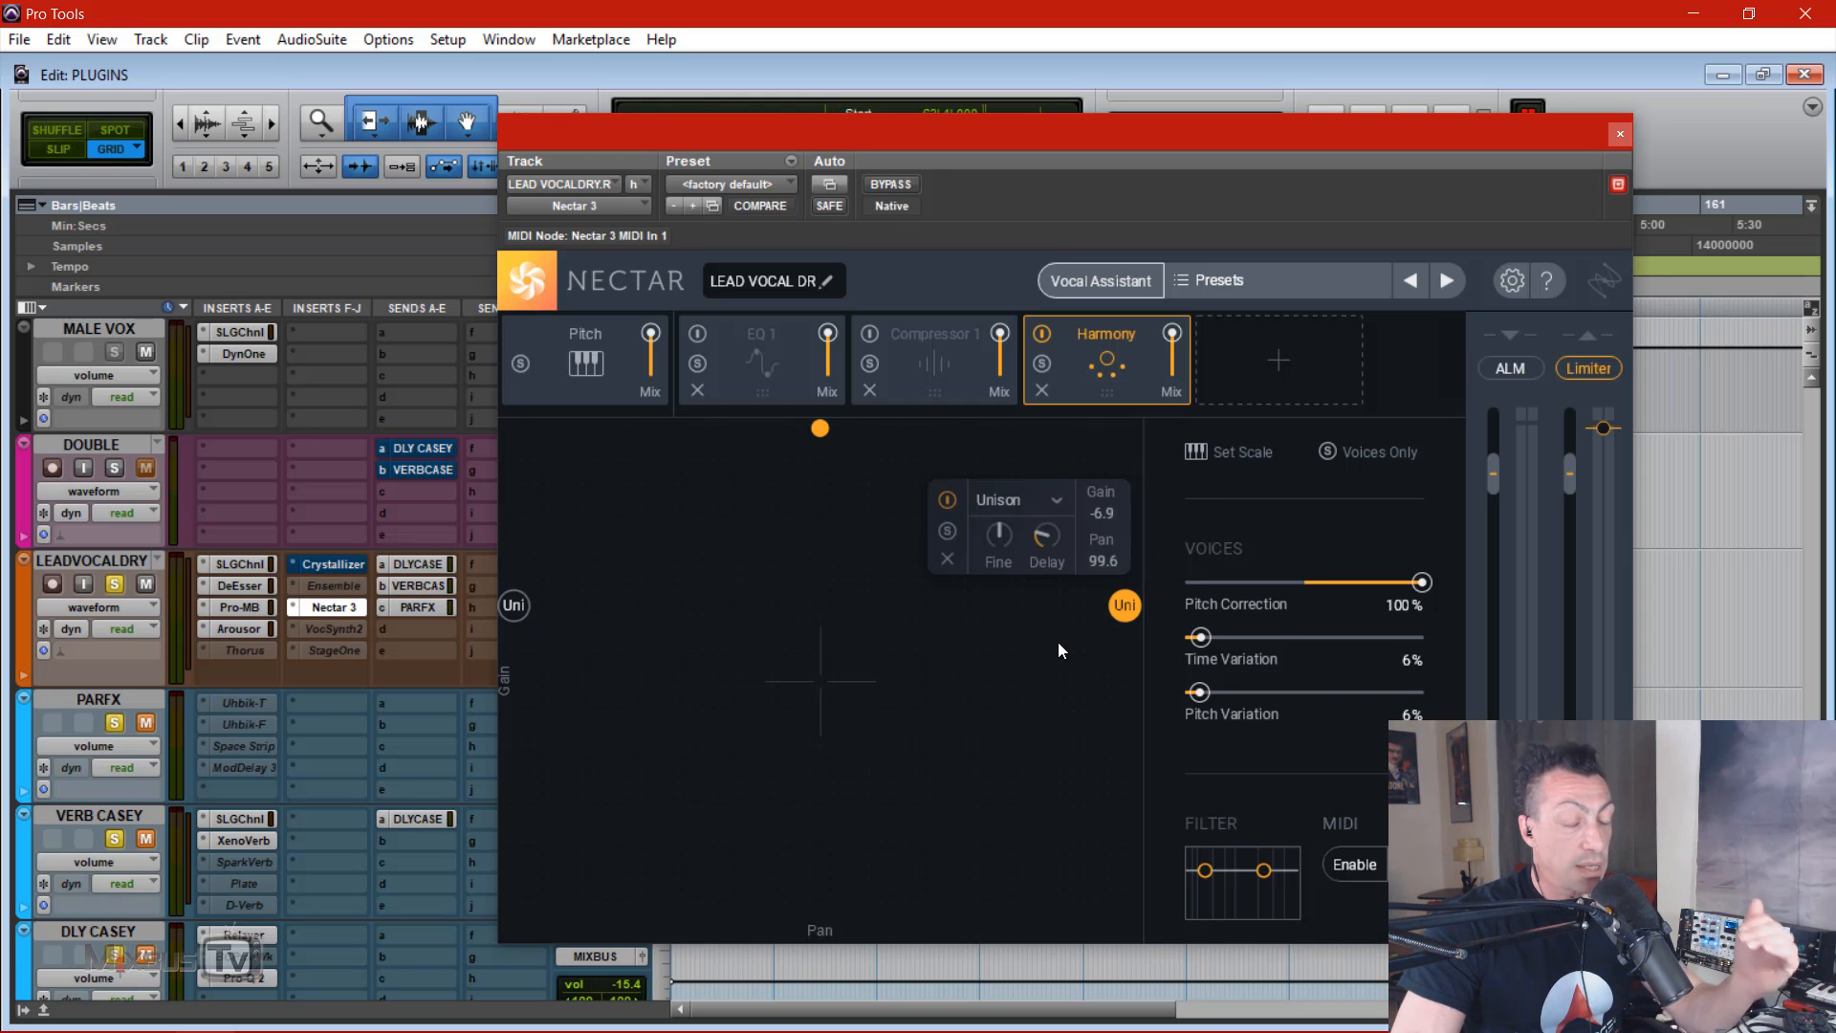
{"action": "left_click", "coordinate": [517, 604]}
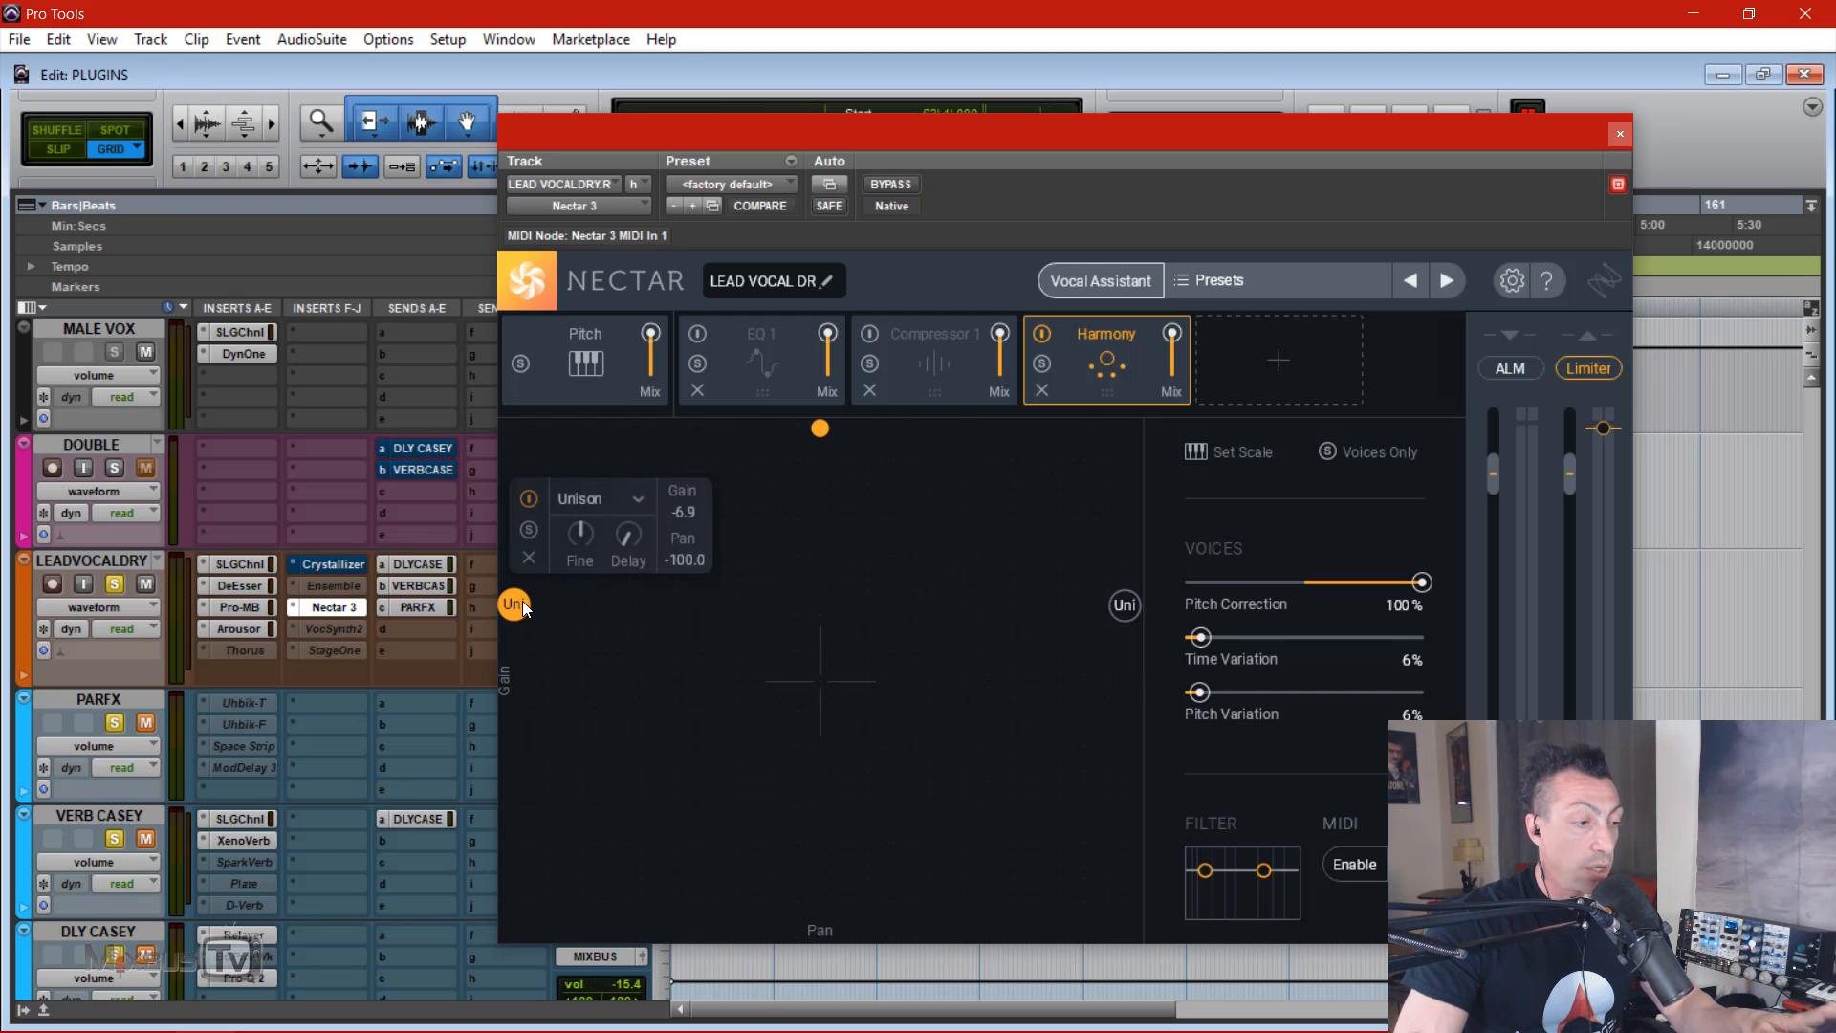
{"action": "left_click", "coordinate": [1128, 605]}
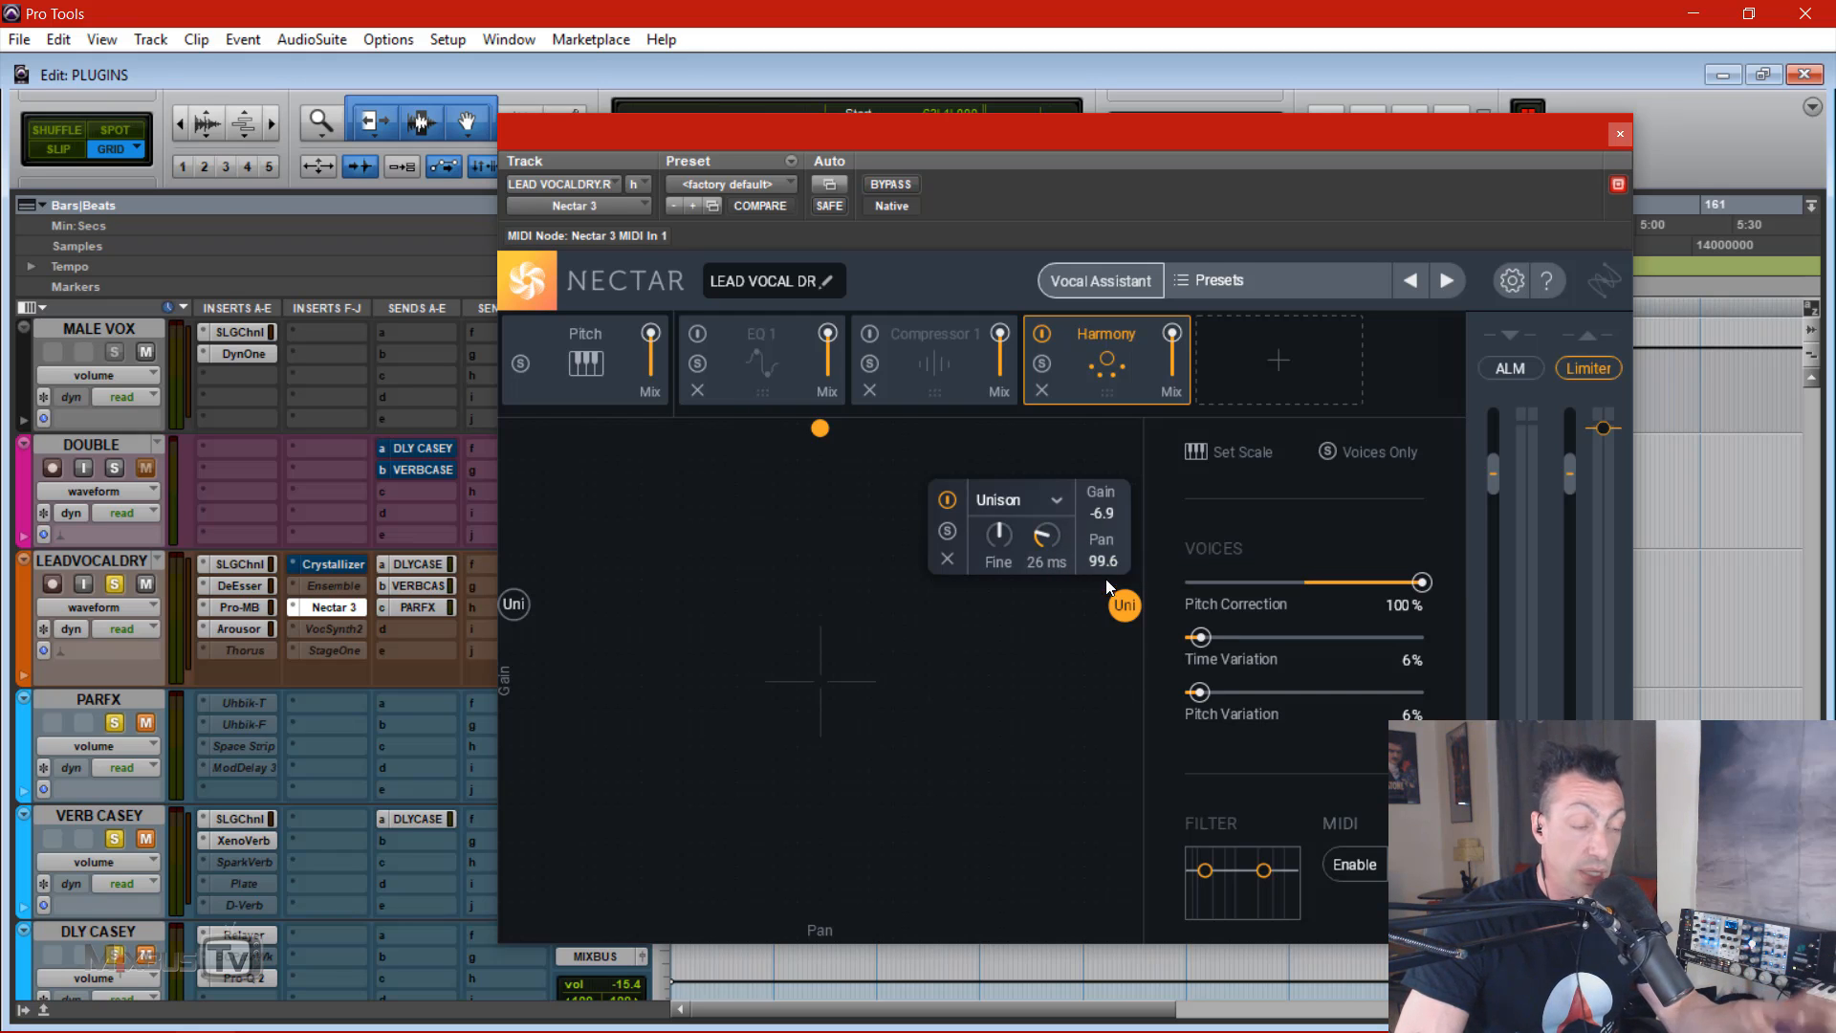
{"action": "left_click_drag", "start_coordinate": [1130, 605], "coordinate": [1157, 602]}
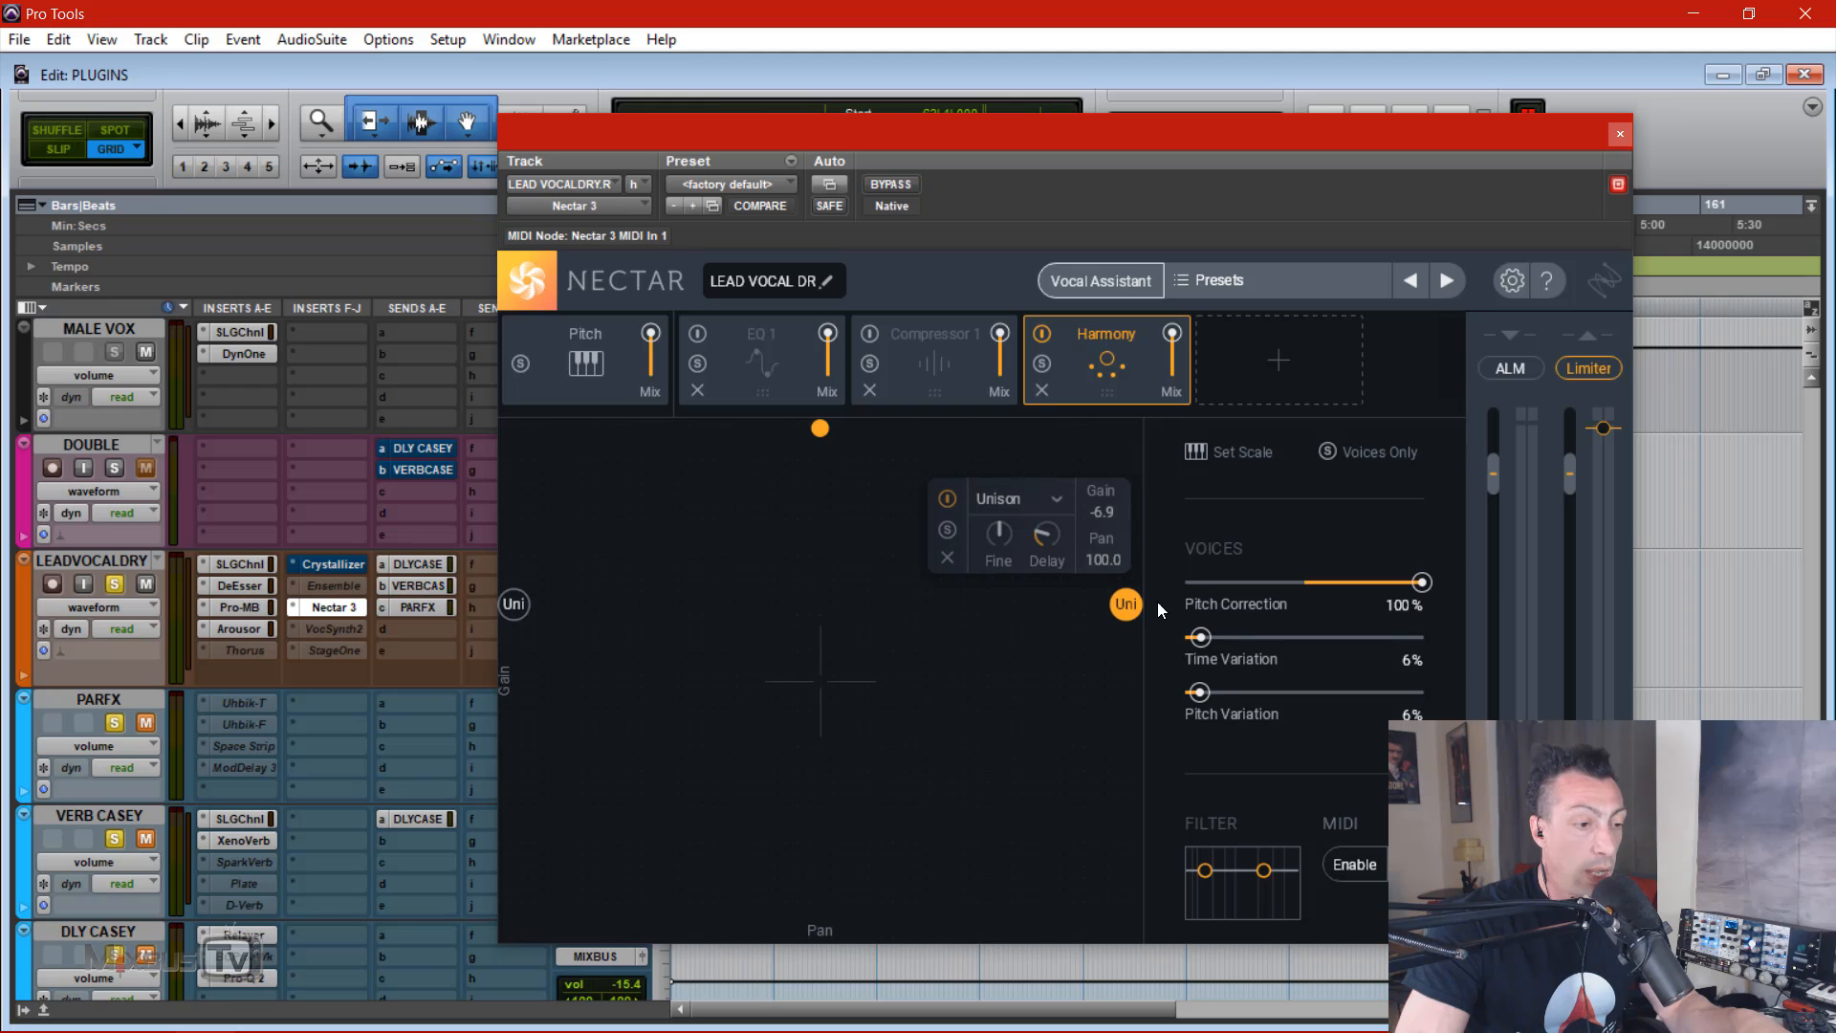
Step: Examine the delay, gain and pan settings of the left and right Unison voices in Harmony
{"action": "left_click", "coordinate": [514, 604]}
{"action": "left_click", "coordinate": [588, 554]}
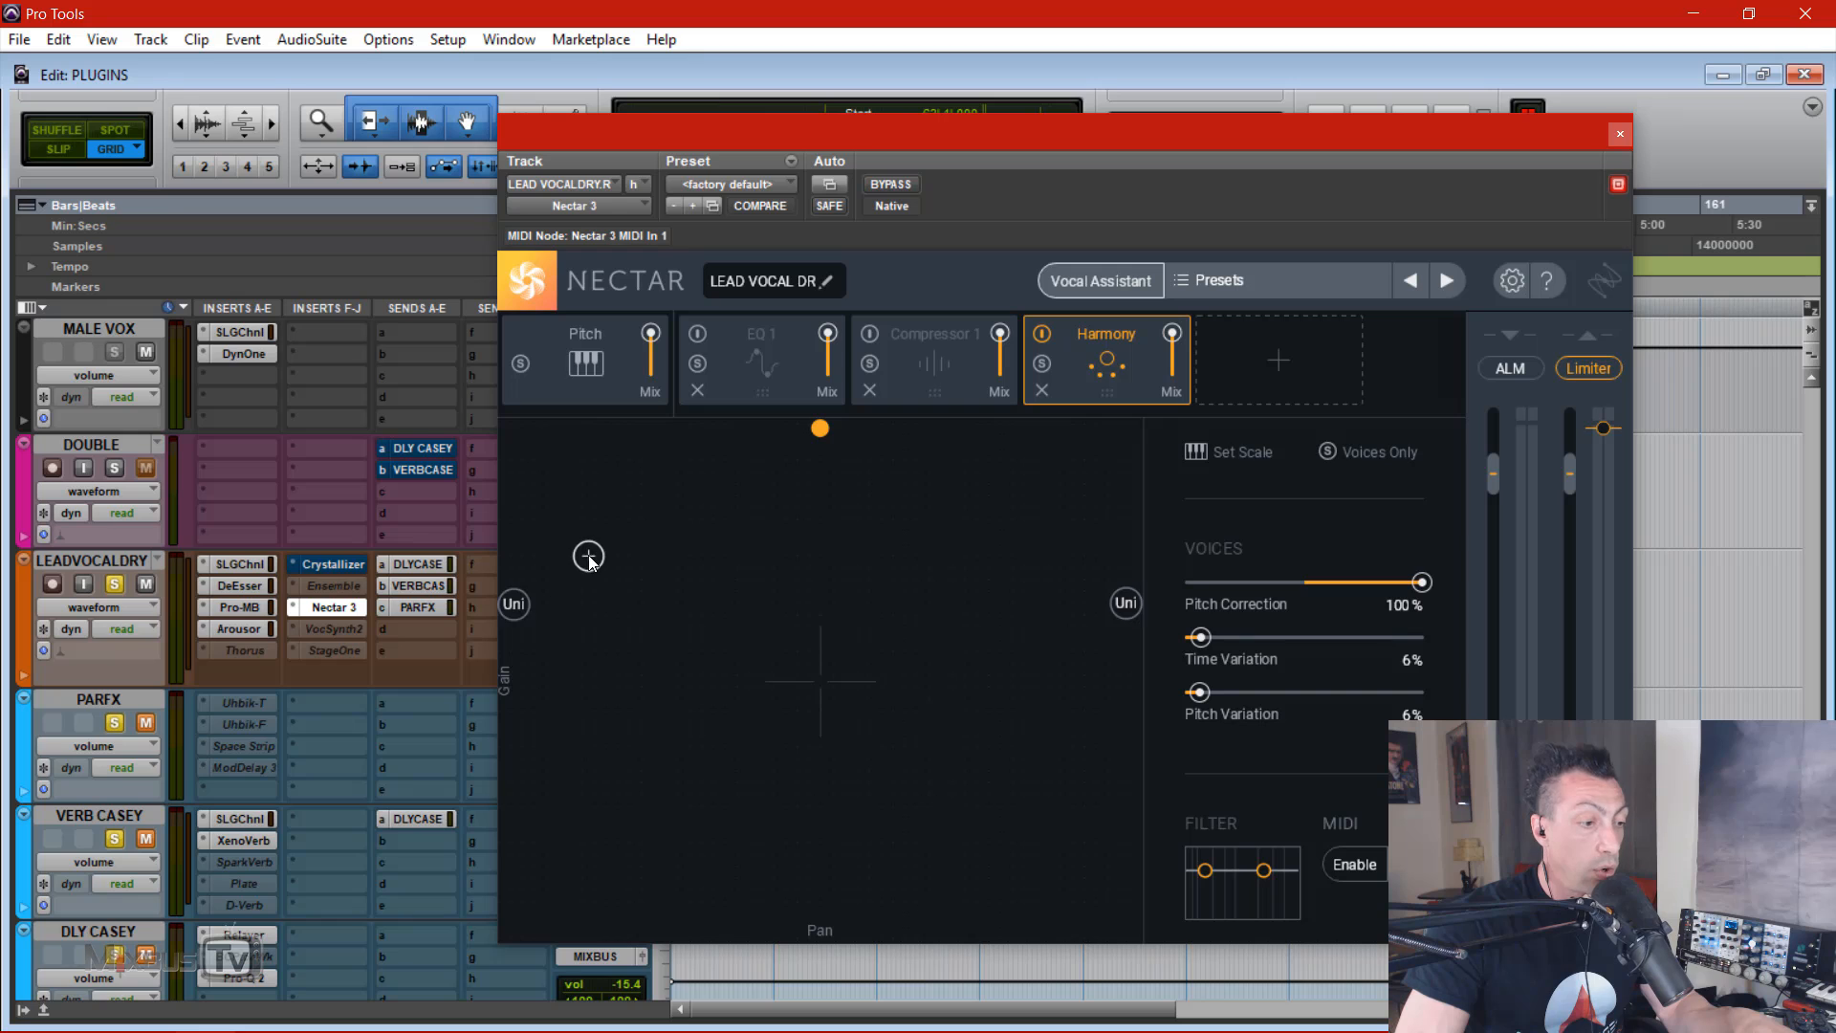
{"action": "left_click", "coordinate": [1124, 603]}
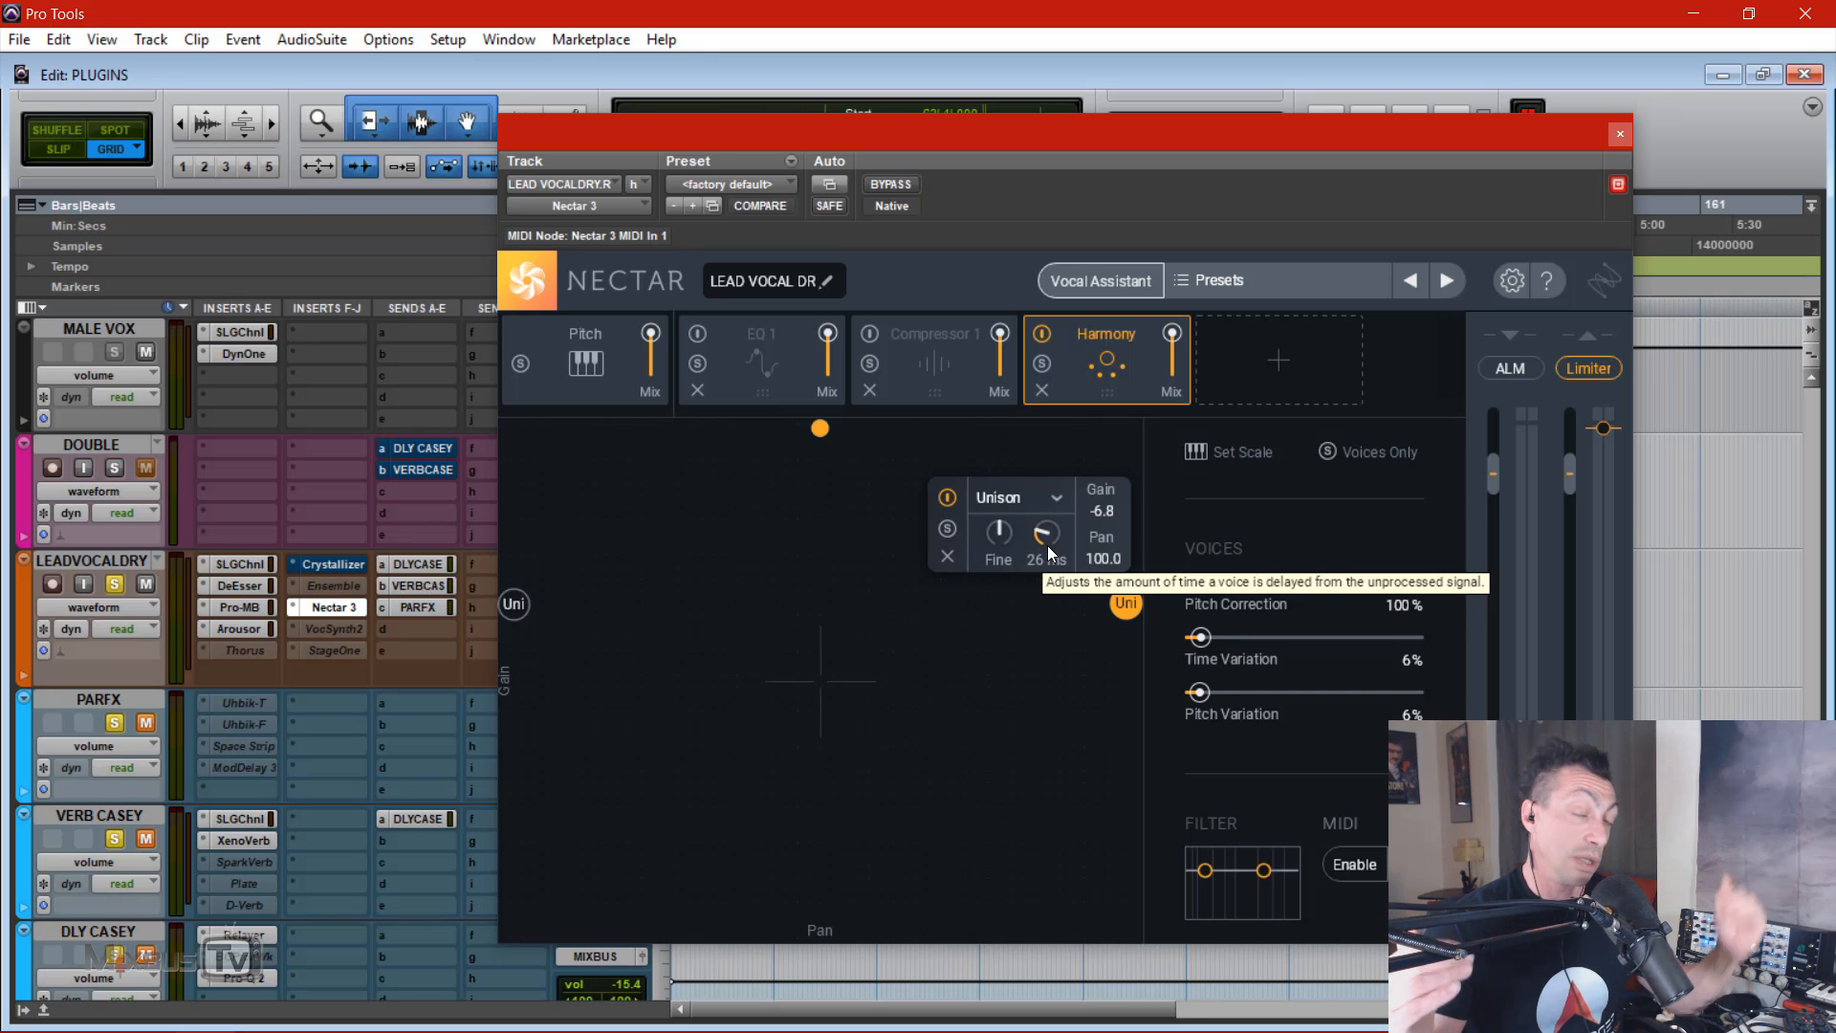
{"action": "left_click", "coordinate": [521, 609]}
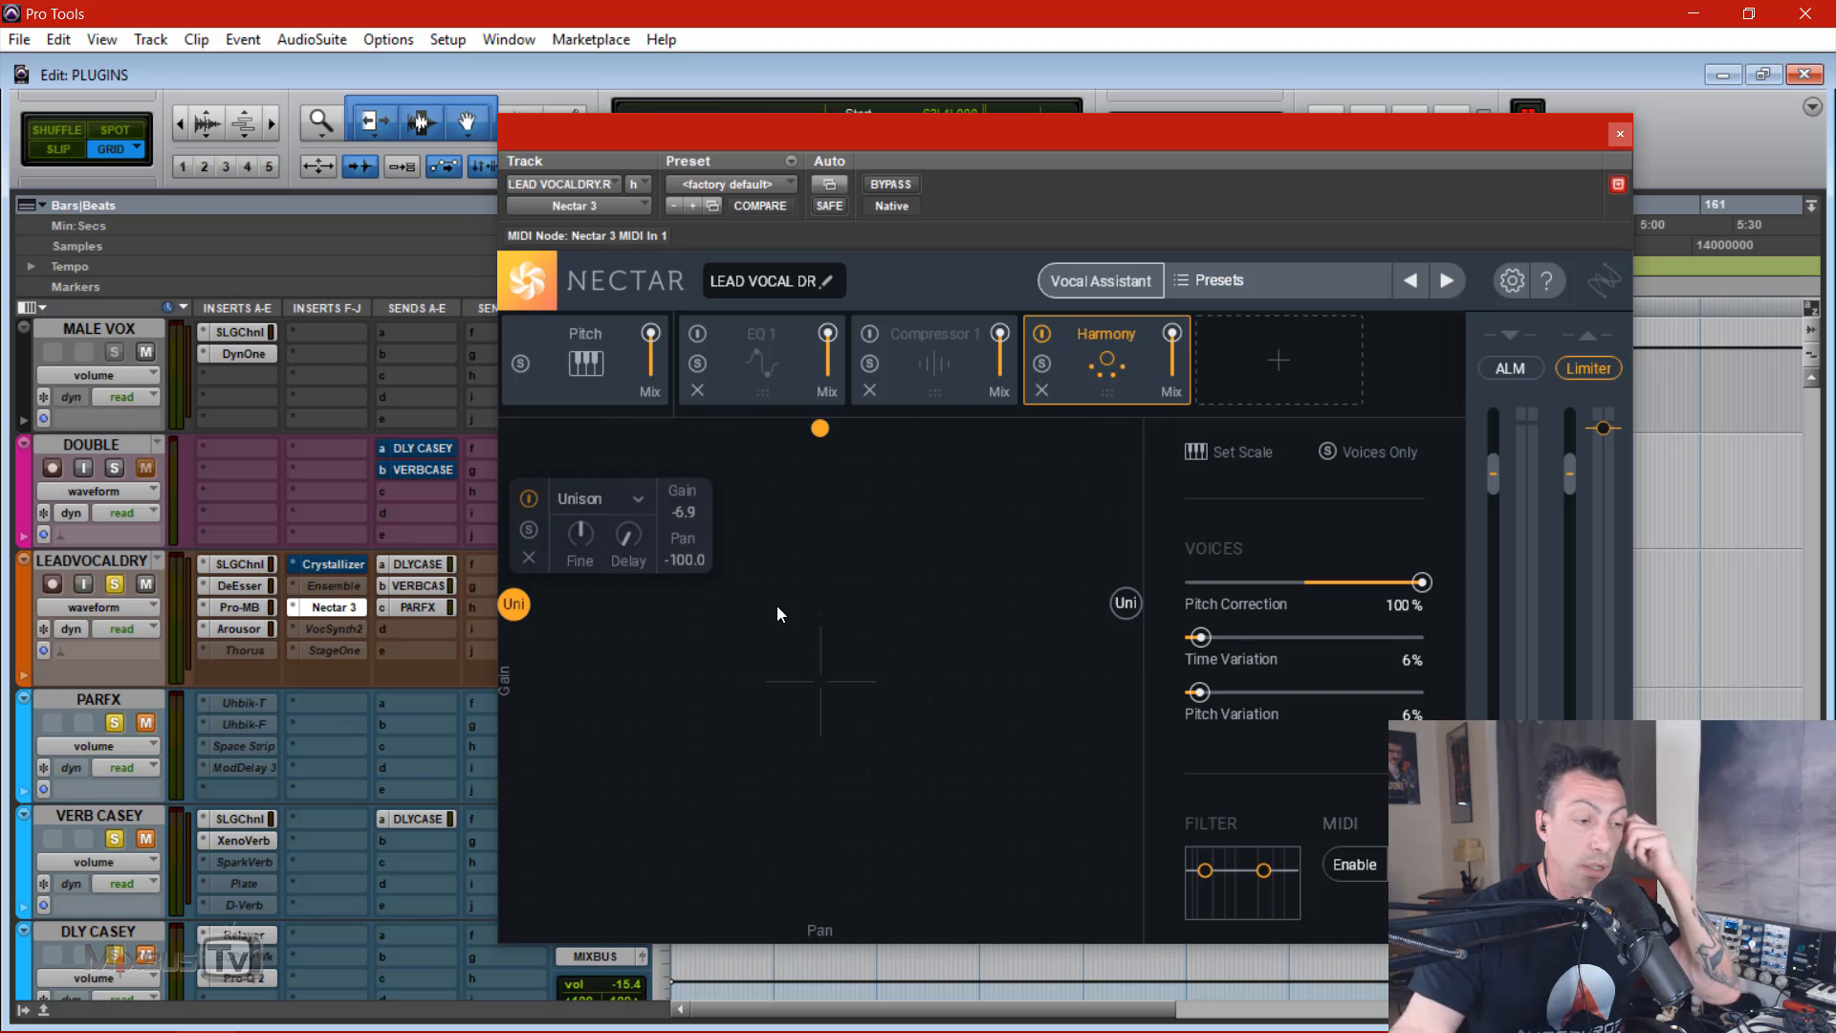
{"action": "left_click", "coordinate": [1136, 607]}
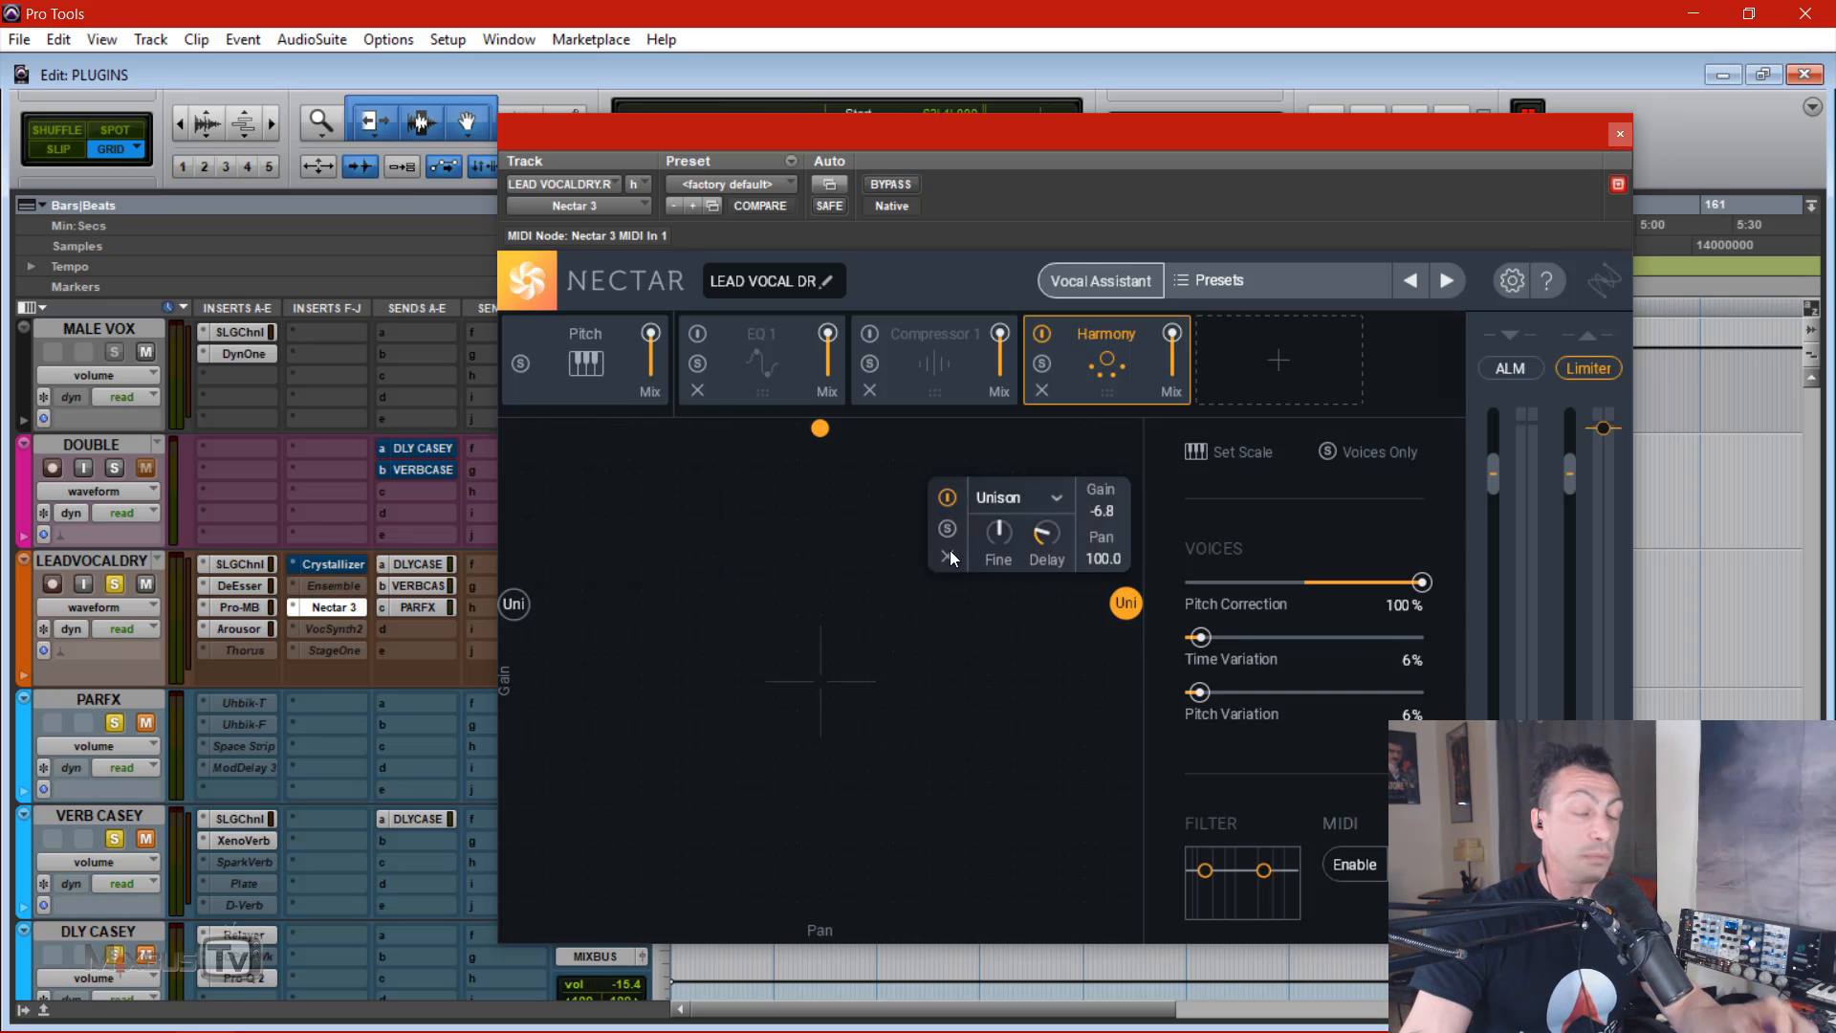
{"action": "left_click", "coordinate": [516, 608]}
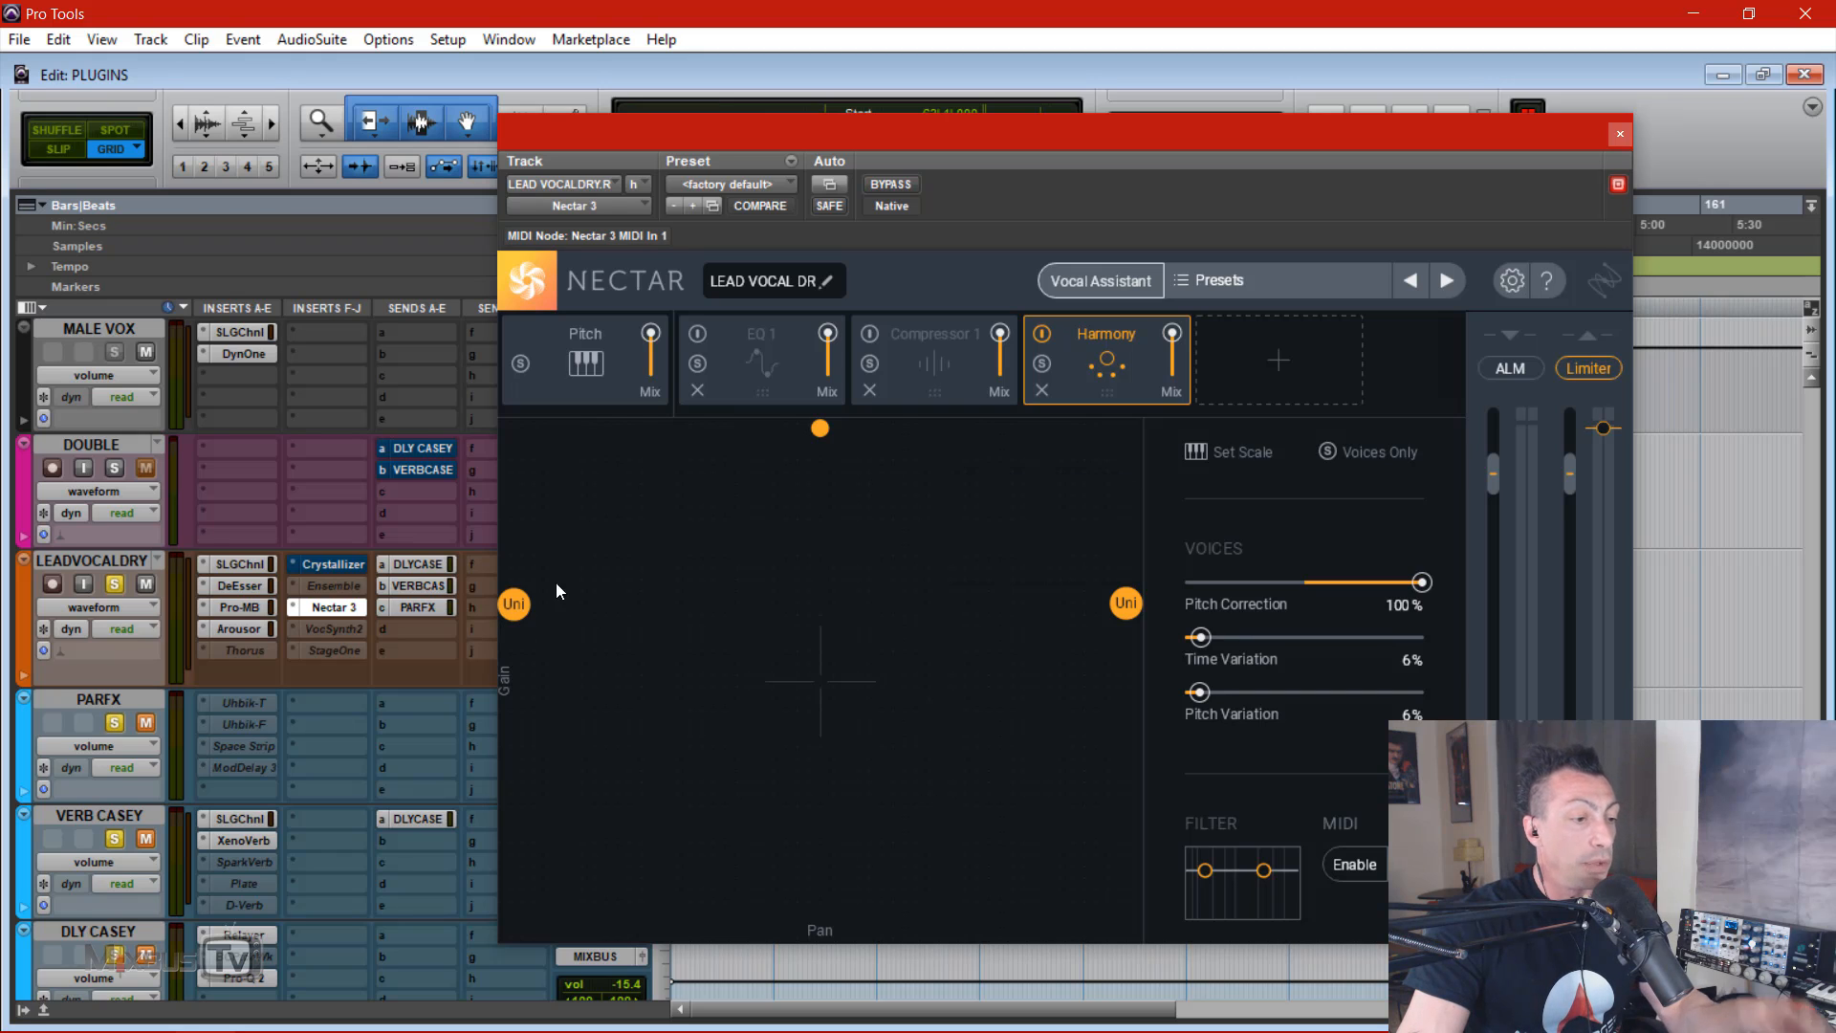
Step: Detune the left Unison voice slightly down and the right one slightly up, to about 4 ct
{"action": "mouse_move", "coordinate": [580, 539]}
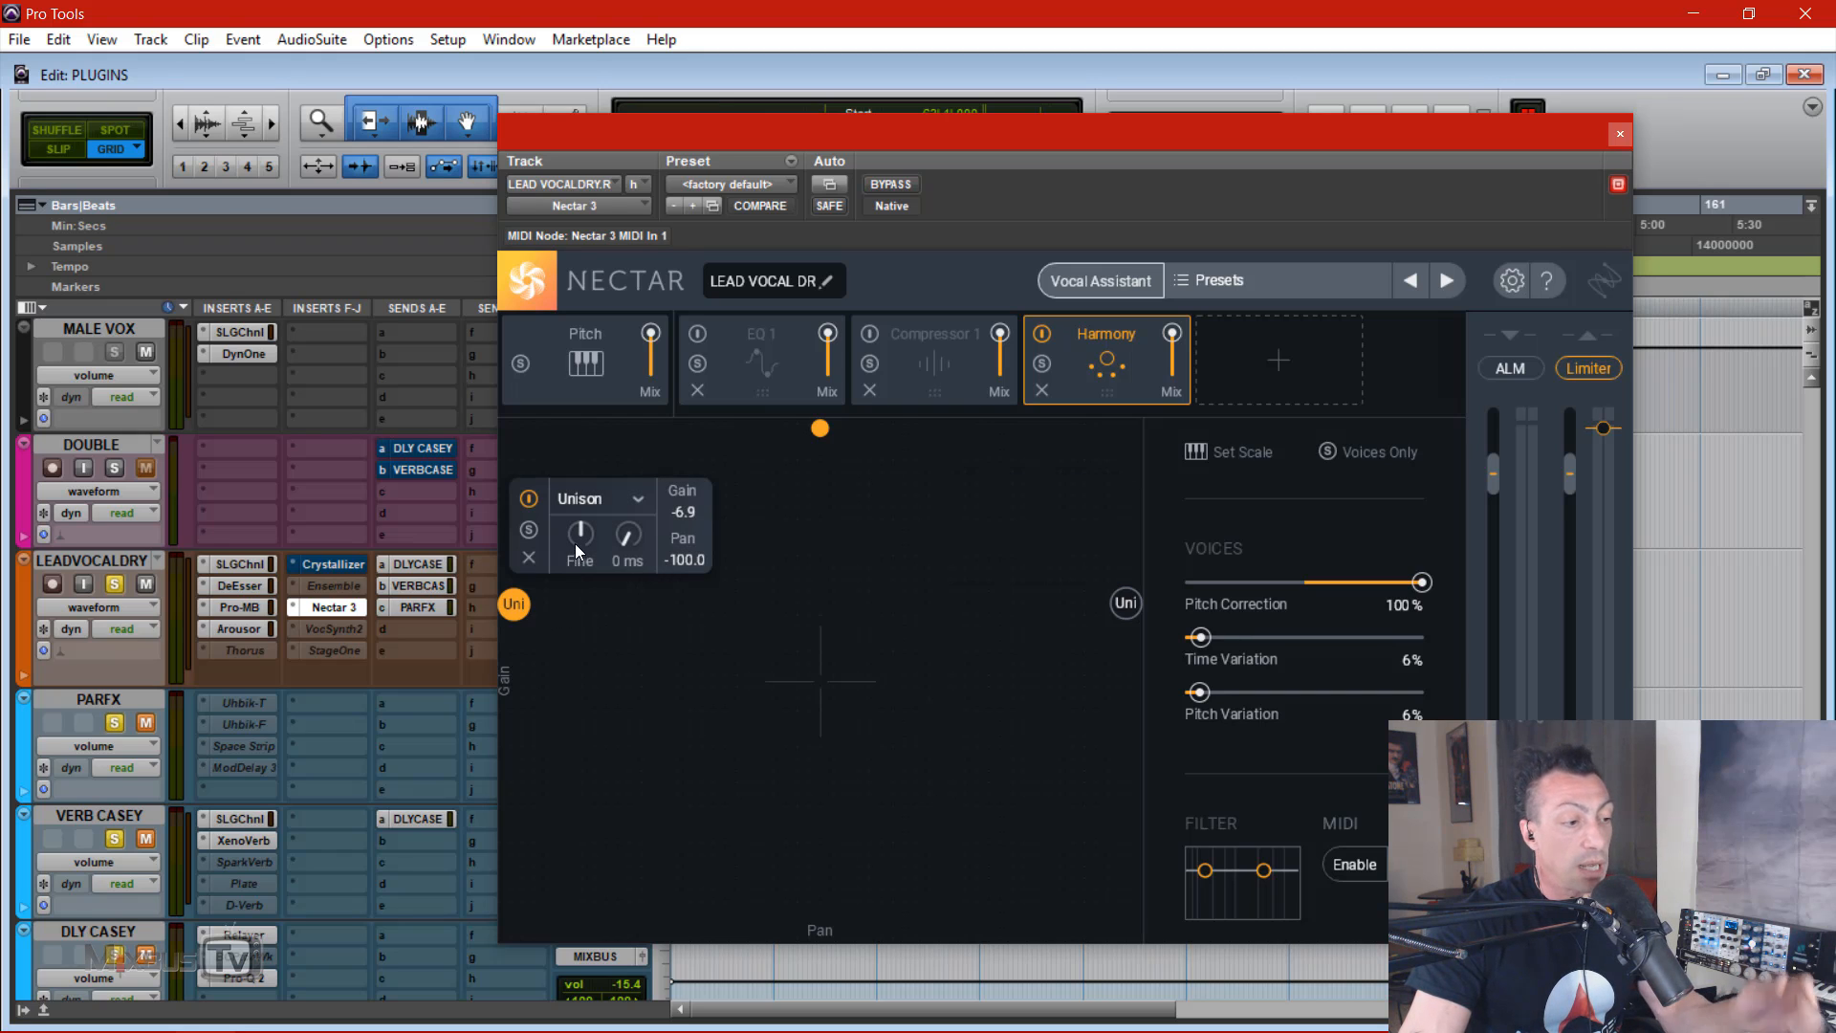
{"action": "left_click_drag", "start_coordinate": [583, 545], "coordinate": [583, 541]}
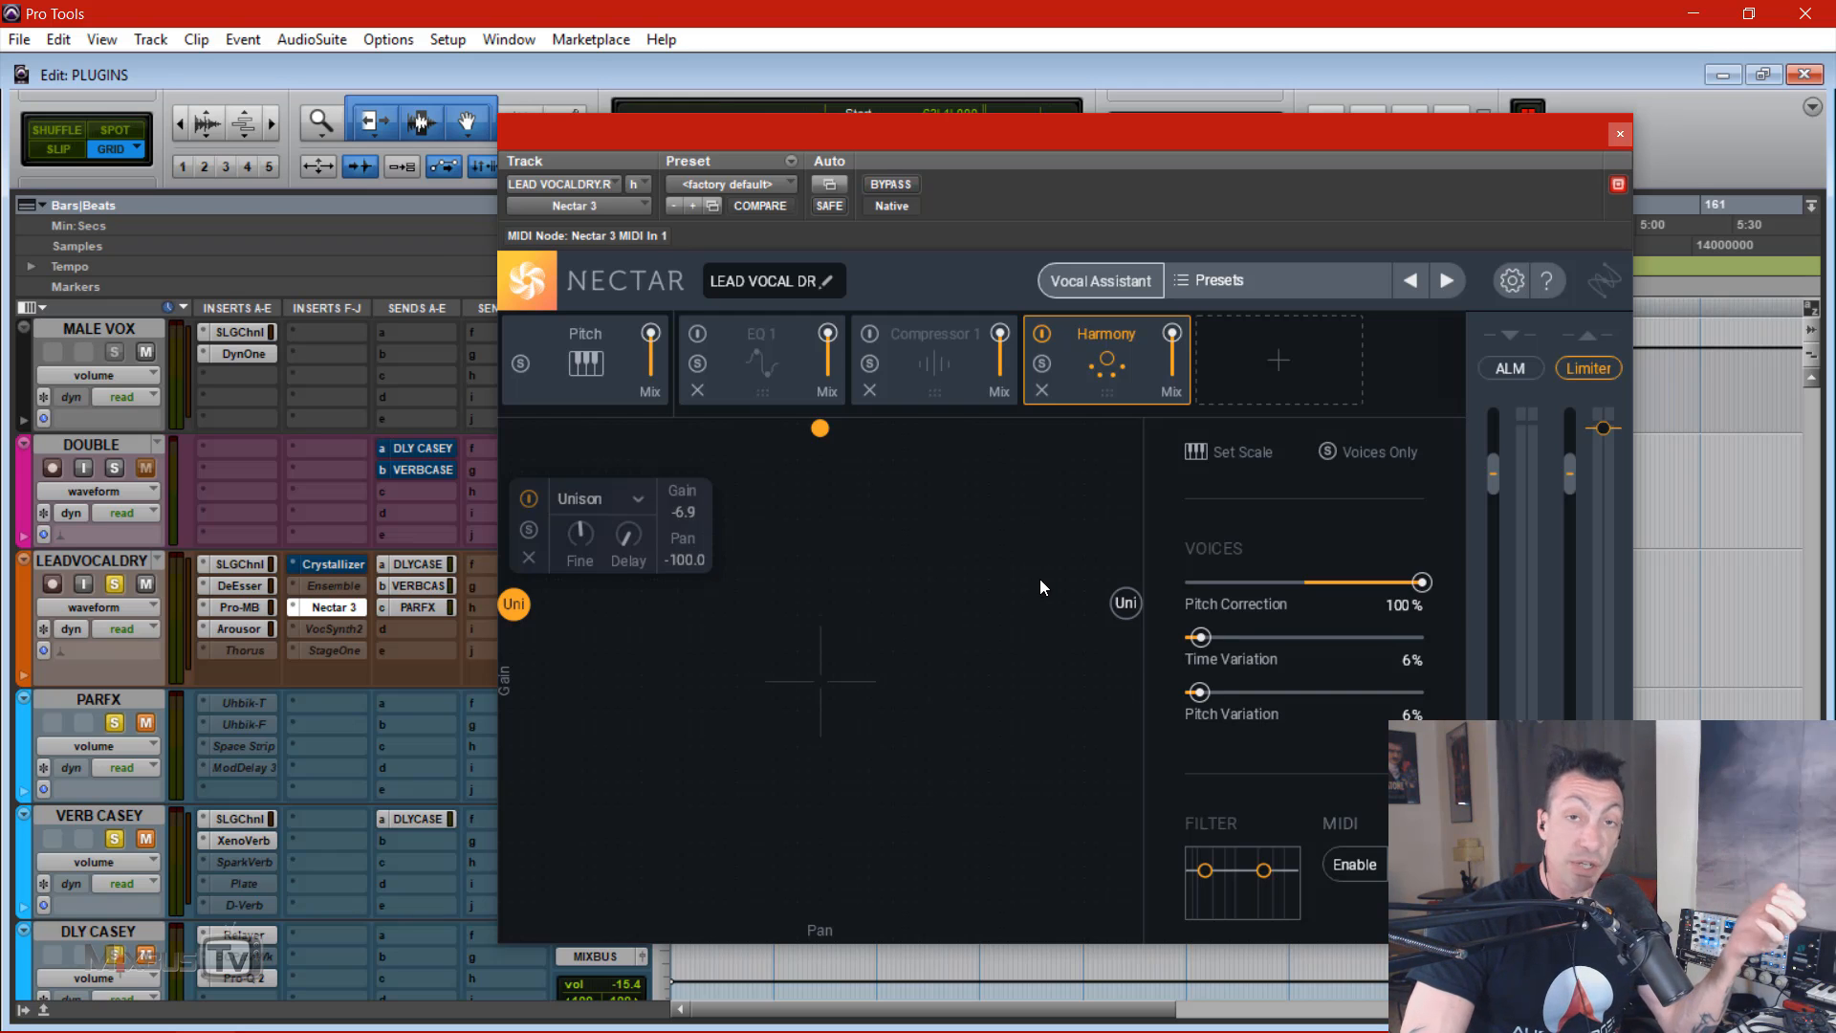
{"action": "left_click", "coordinate": [1124, 604]}
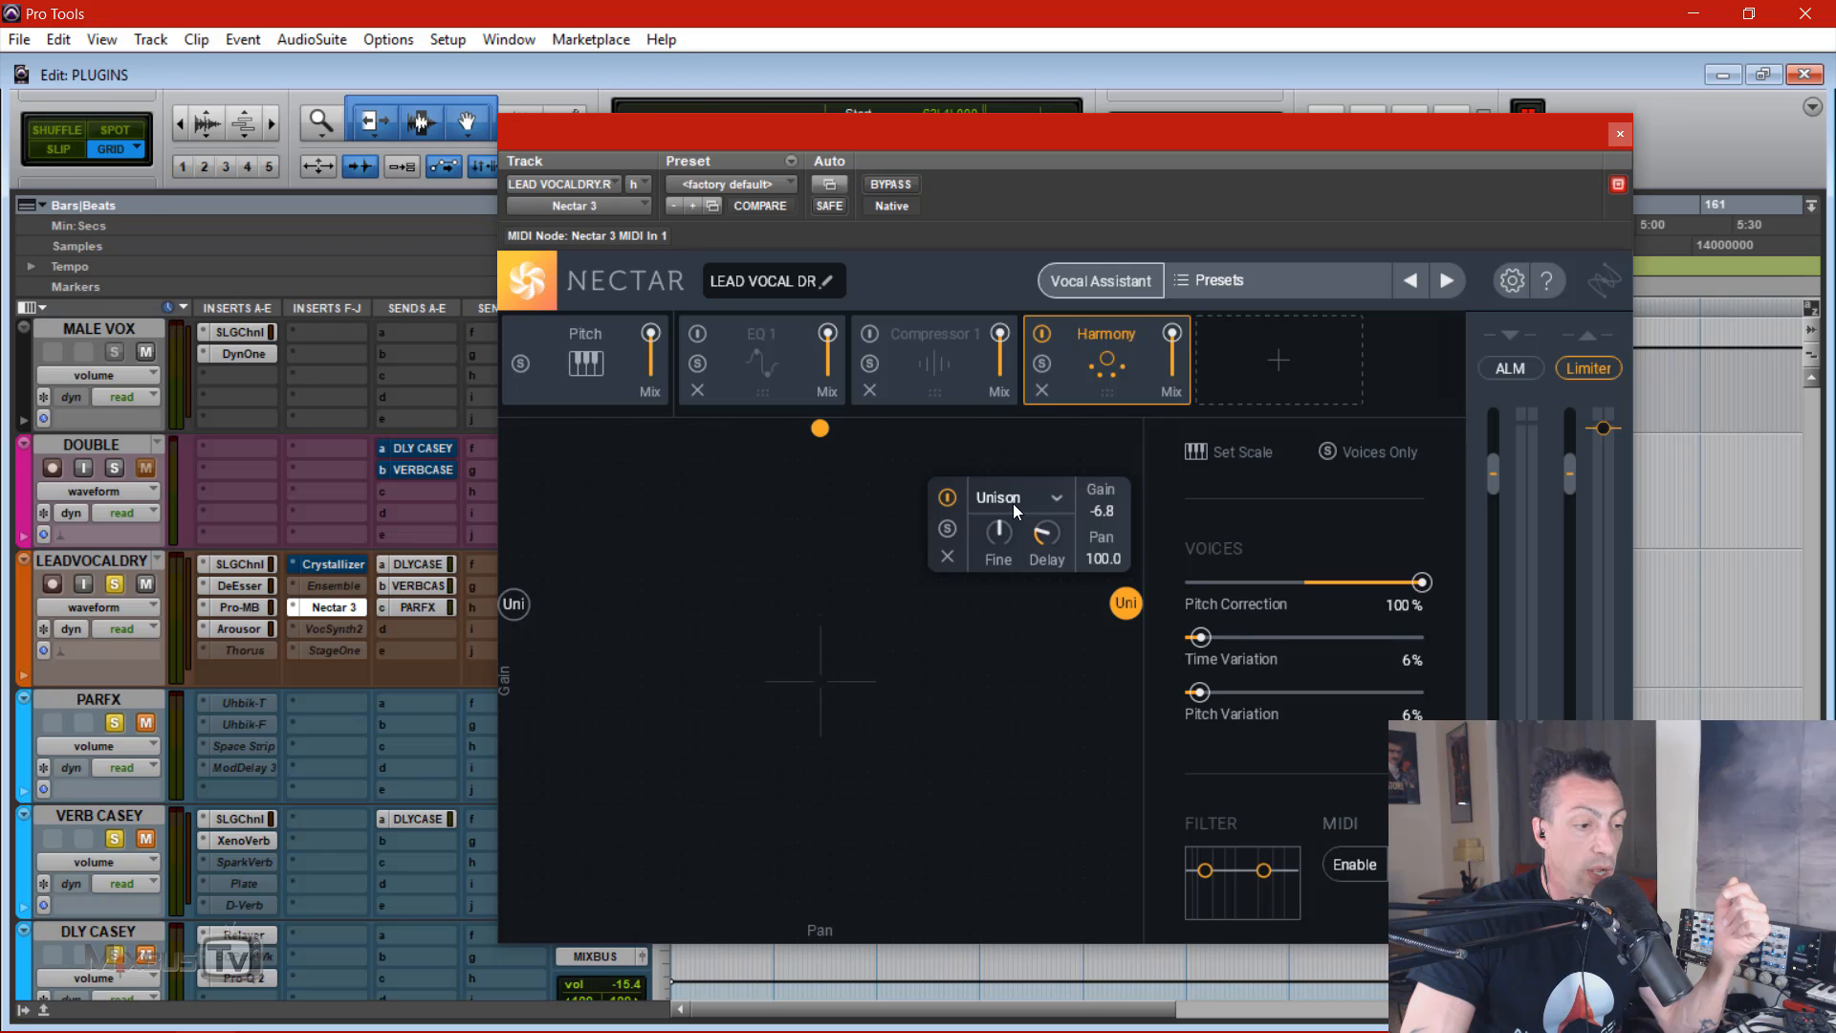
{"action": "left_click_drag", "start_coordinate": [1006, 531], "coordinate": [1004, 526]}
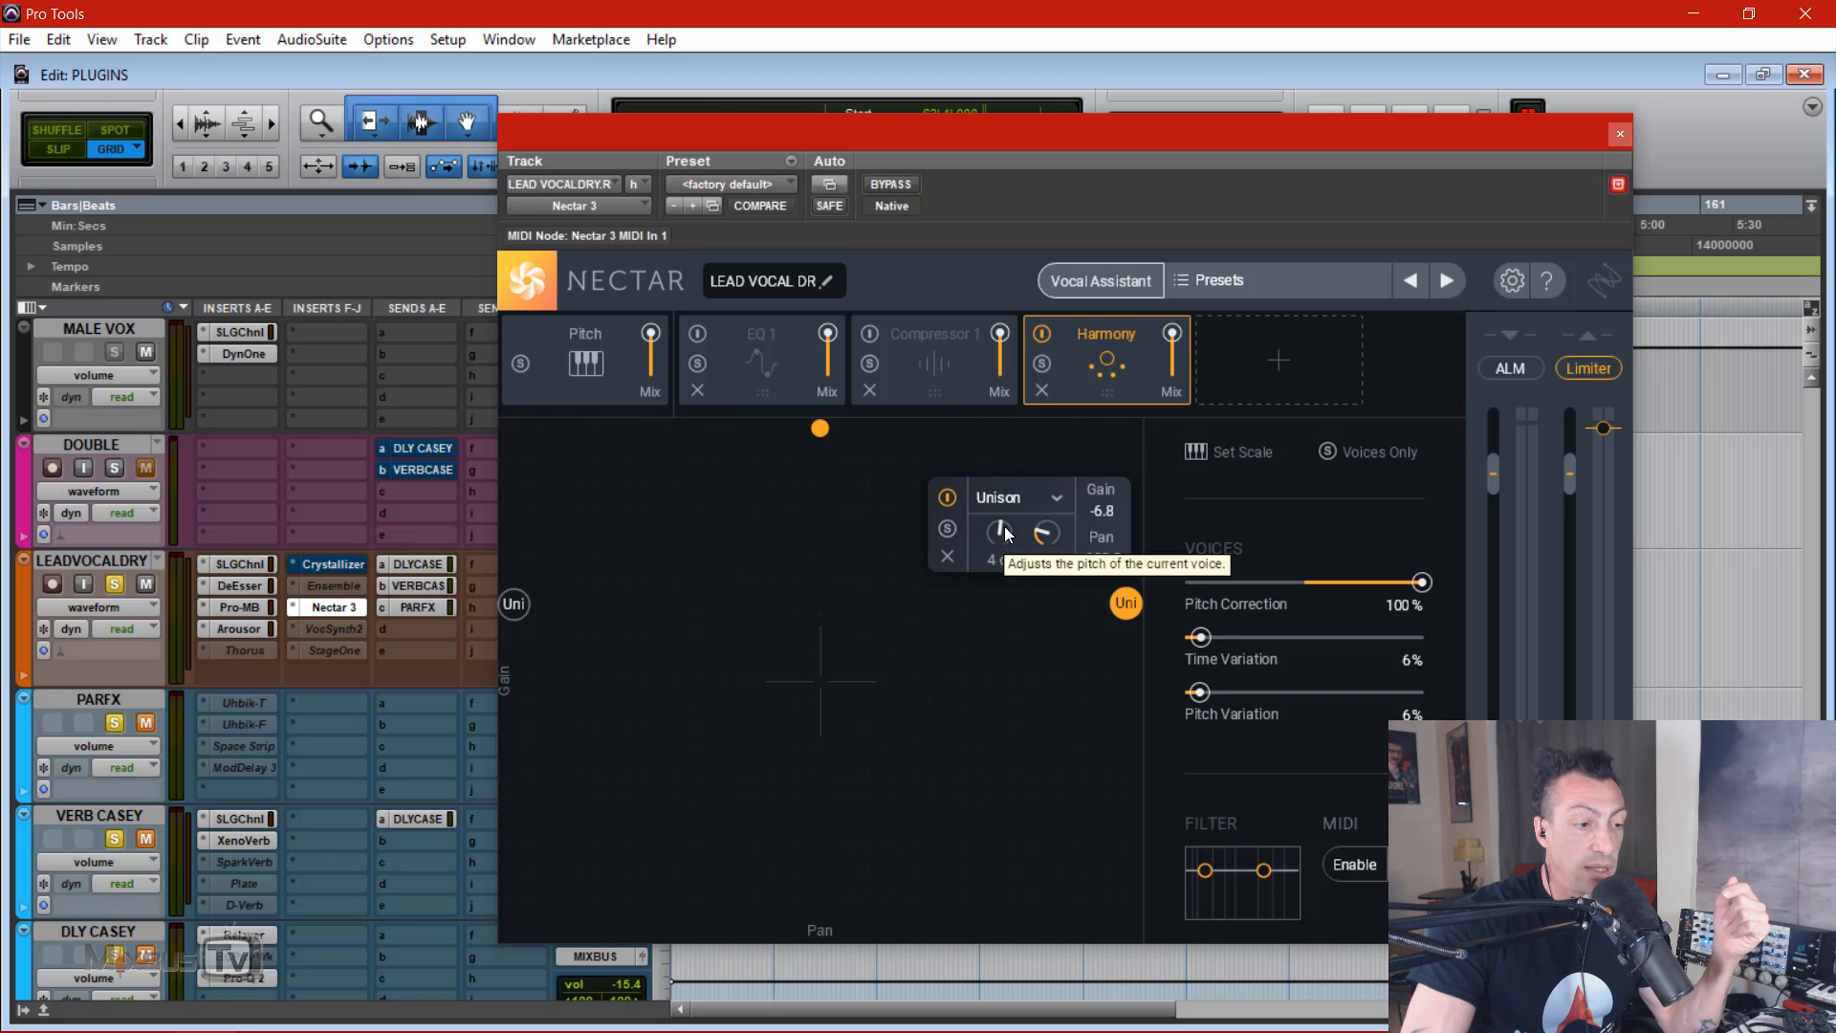
{"action": "left_click", "coordinate": [501, 604]}
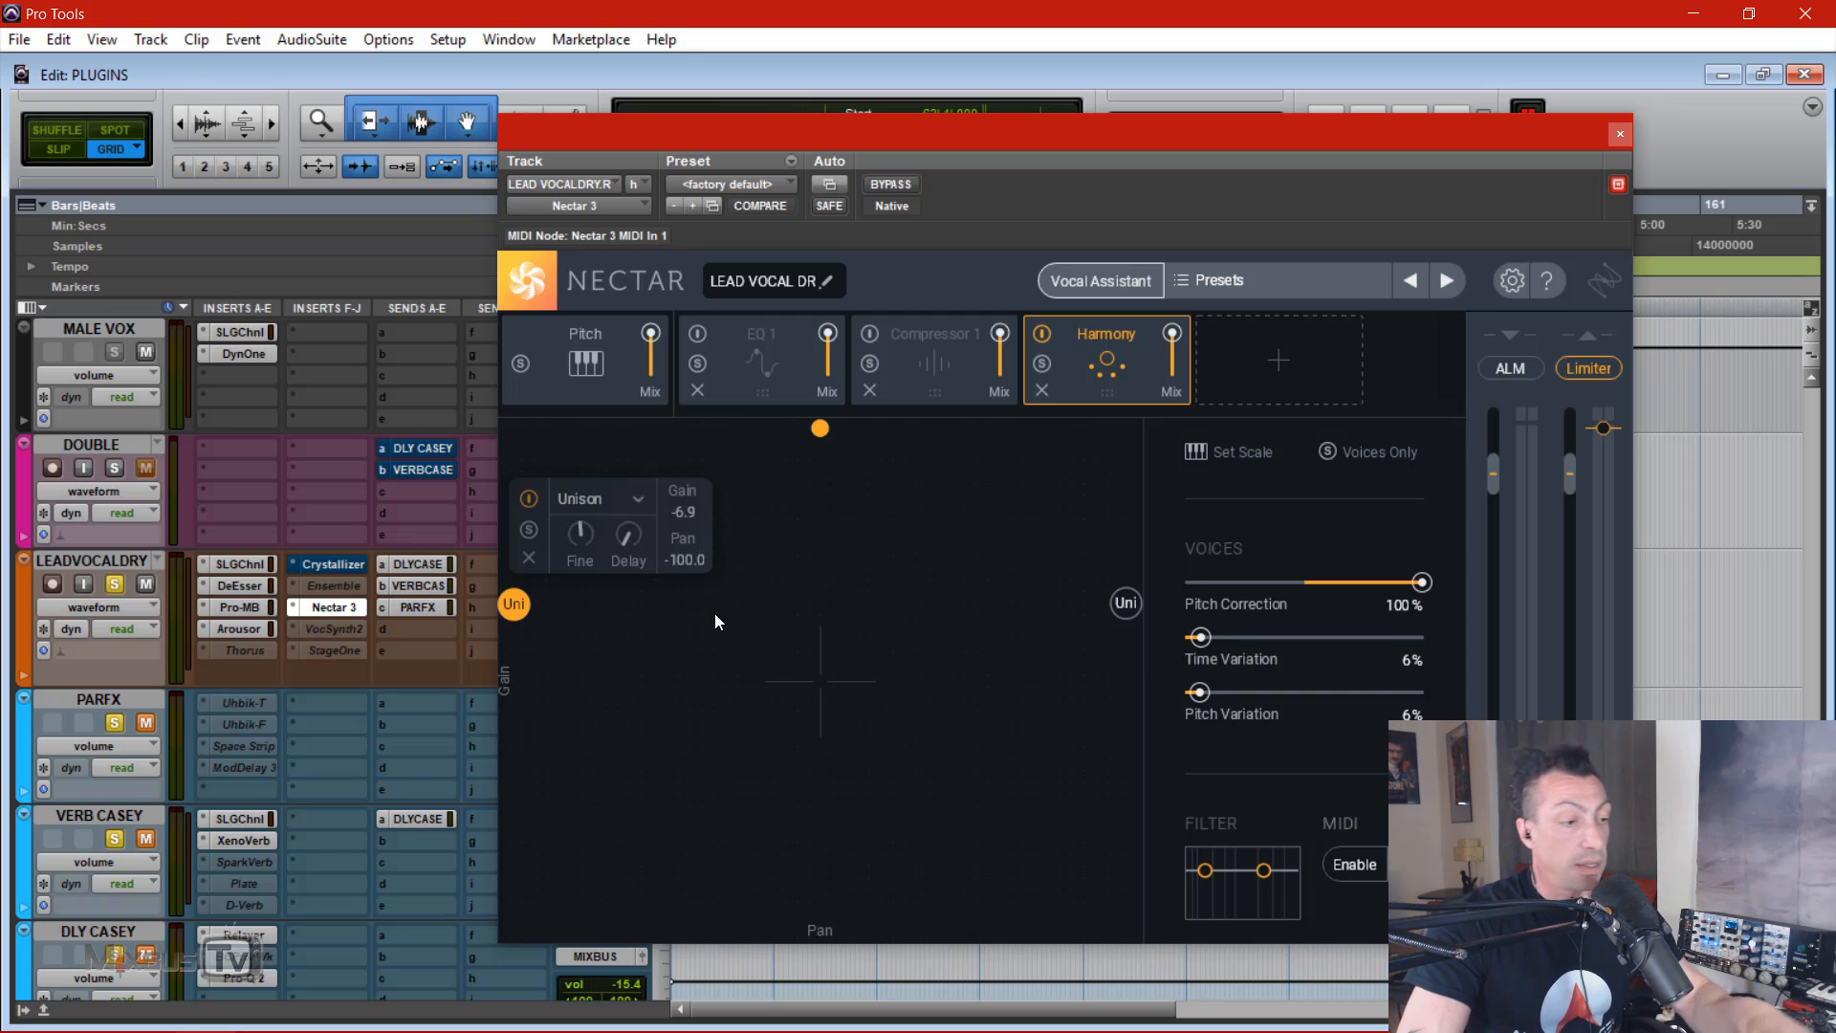
Step: Play the vocal, raise the gain of both Unison voices slightly and compare Nectar 3 with the bypassed sound
{"action": "left_click", "coordinate": [690, 637]}
{"action": "key", "text": "space"}
{"action": "left_click", "coordinate": [511, 604]}
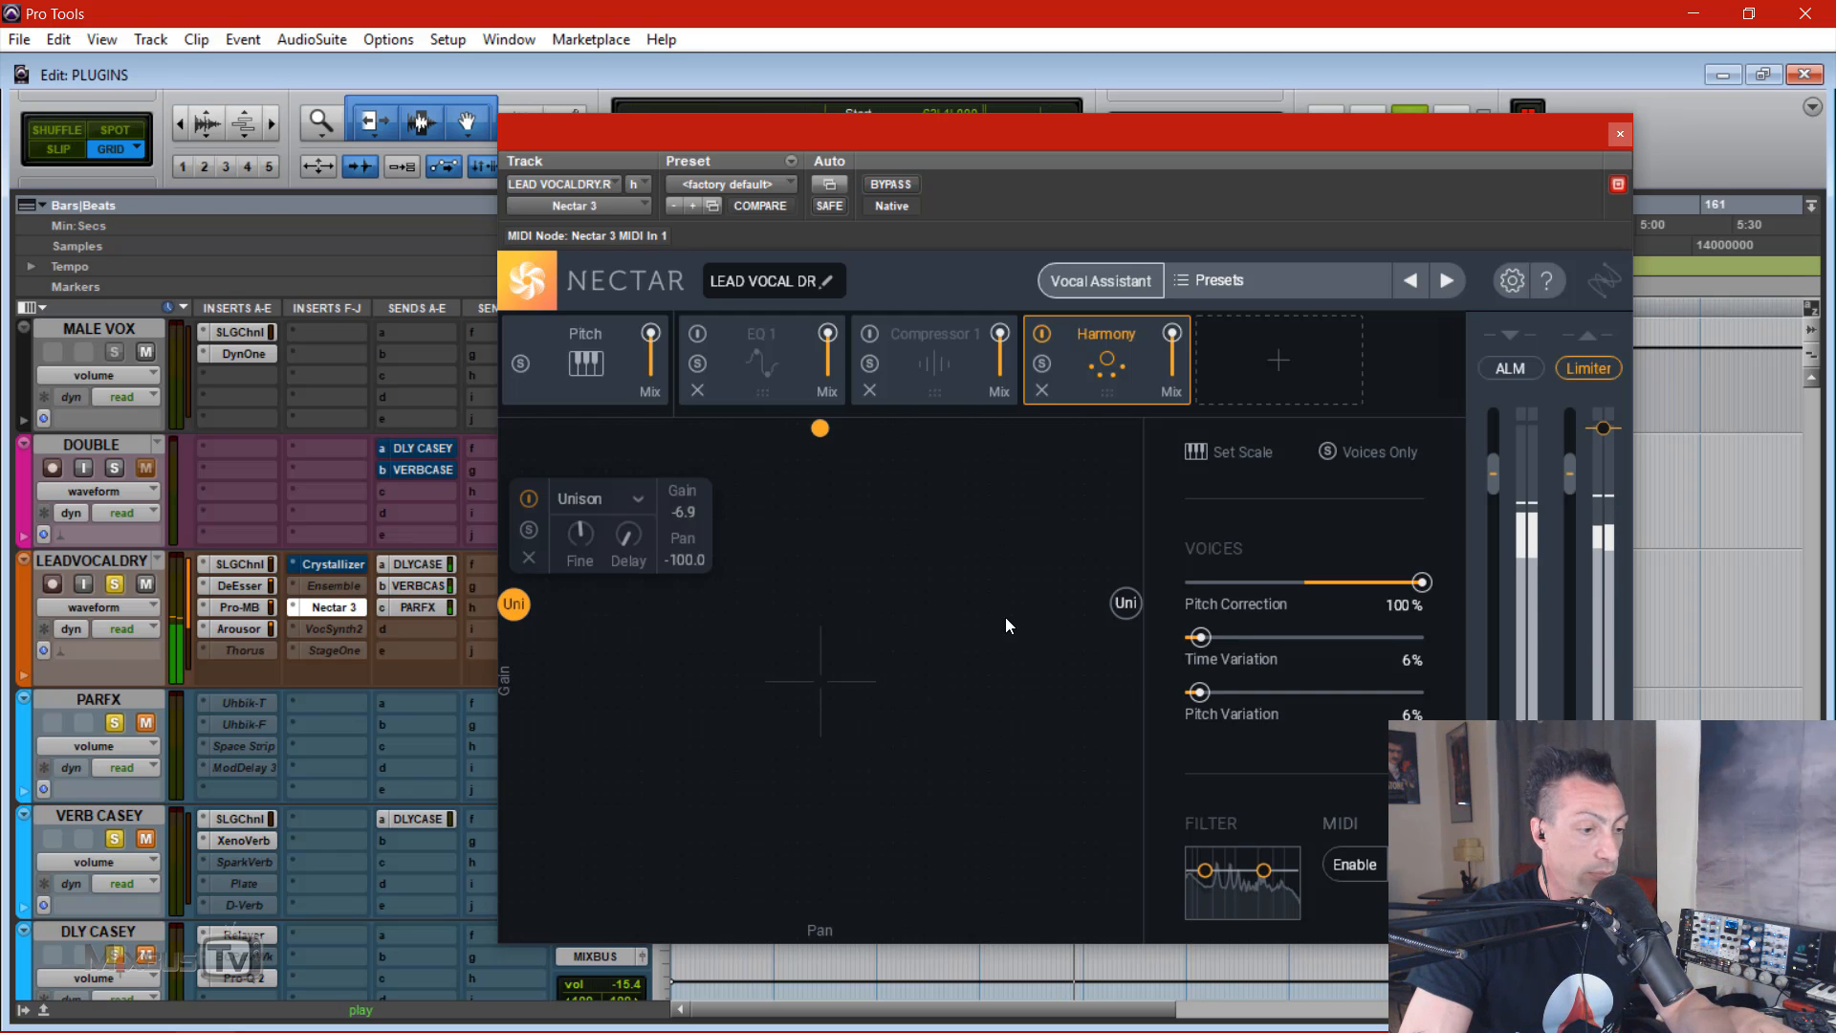
{"action": "mouse_move", "coordinate": [1121, 606]}
{"action": "left_mouse_down"}
{"action": "mouse_move", "coordinate": [1132, 577]}
{"action": "mouse_move", "coordinate": [1123, 593]}
{"action": "left_mouse_up"}
{"action": "left_click", "coordinate": [899, 187]}
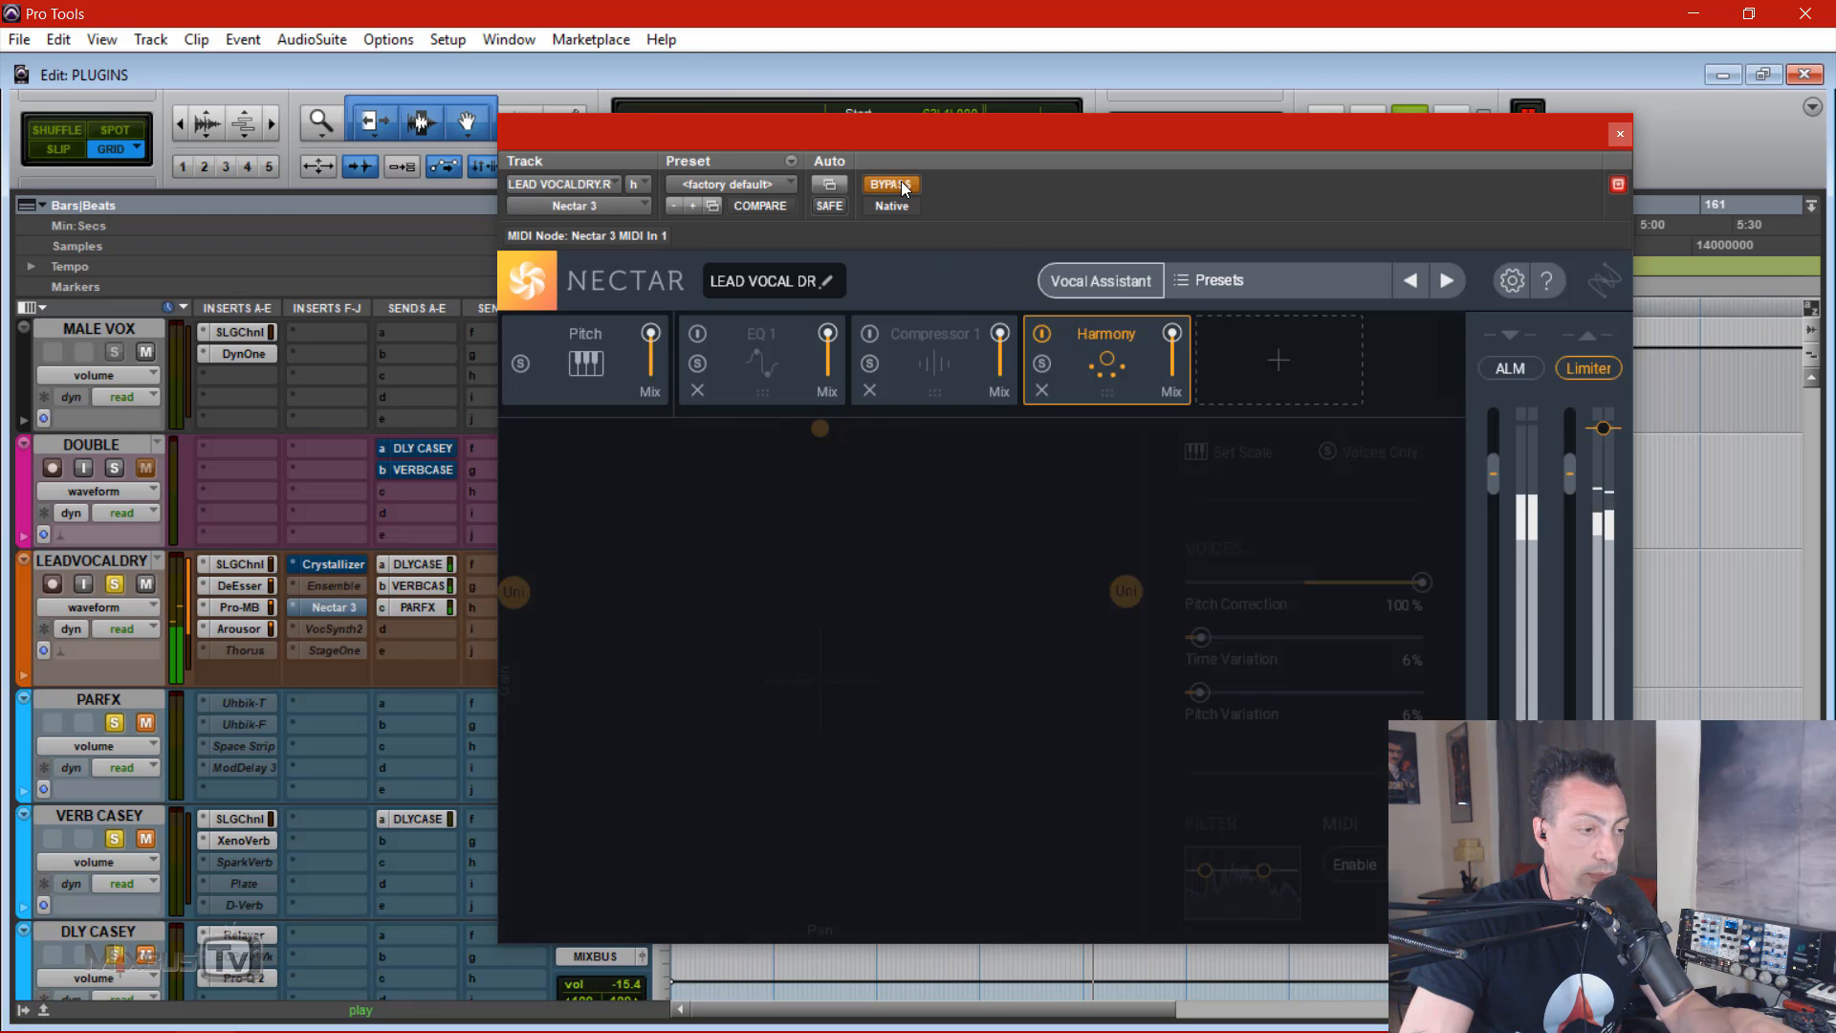
{"action": "left_click", "coordinate": [898, 187]}
Step: Set Harmony's Pitch Correction to 0%, compare with the bypassed sound and leave Nectar 3 active
{"action": "left_click_drag", "start_coordinate": [1420, 585], "coordinate": [1300, 603]}
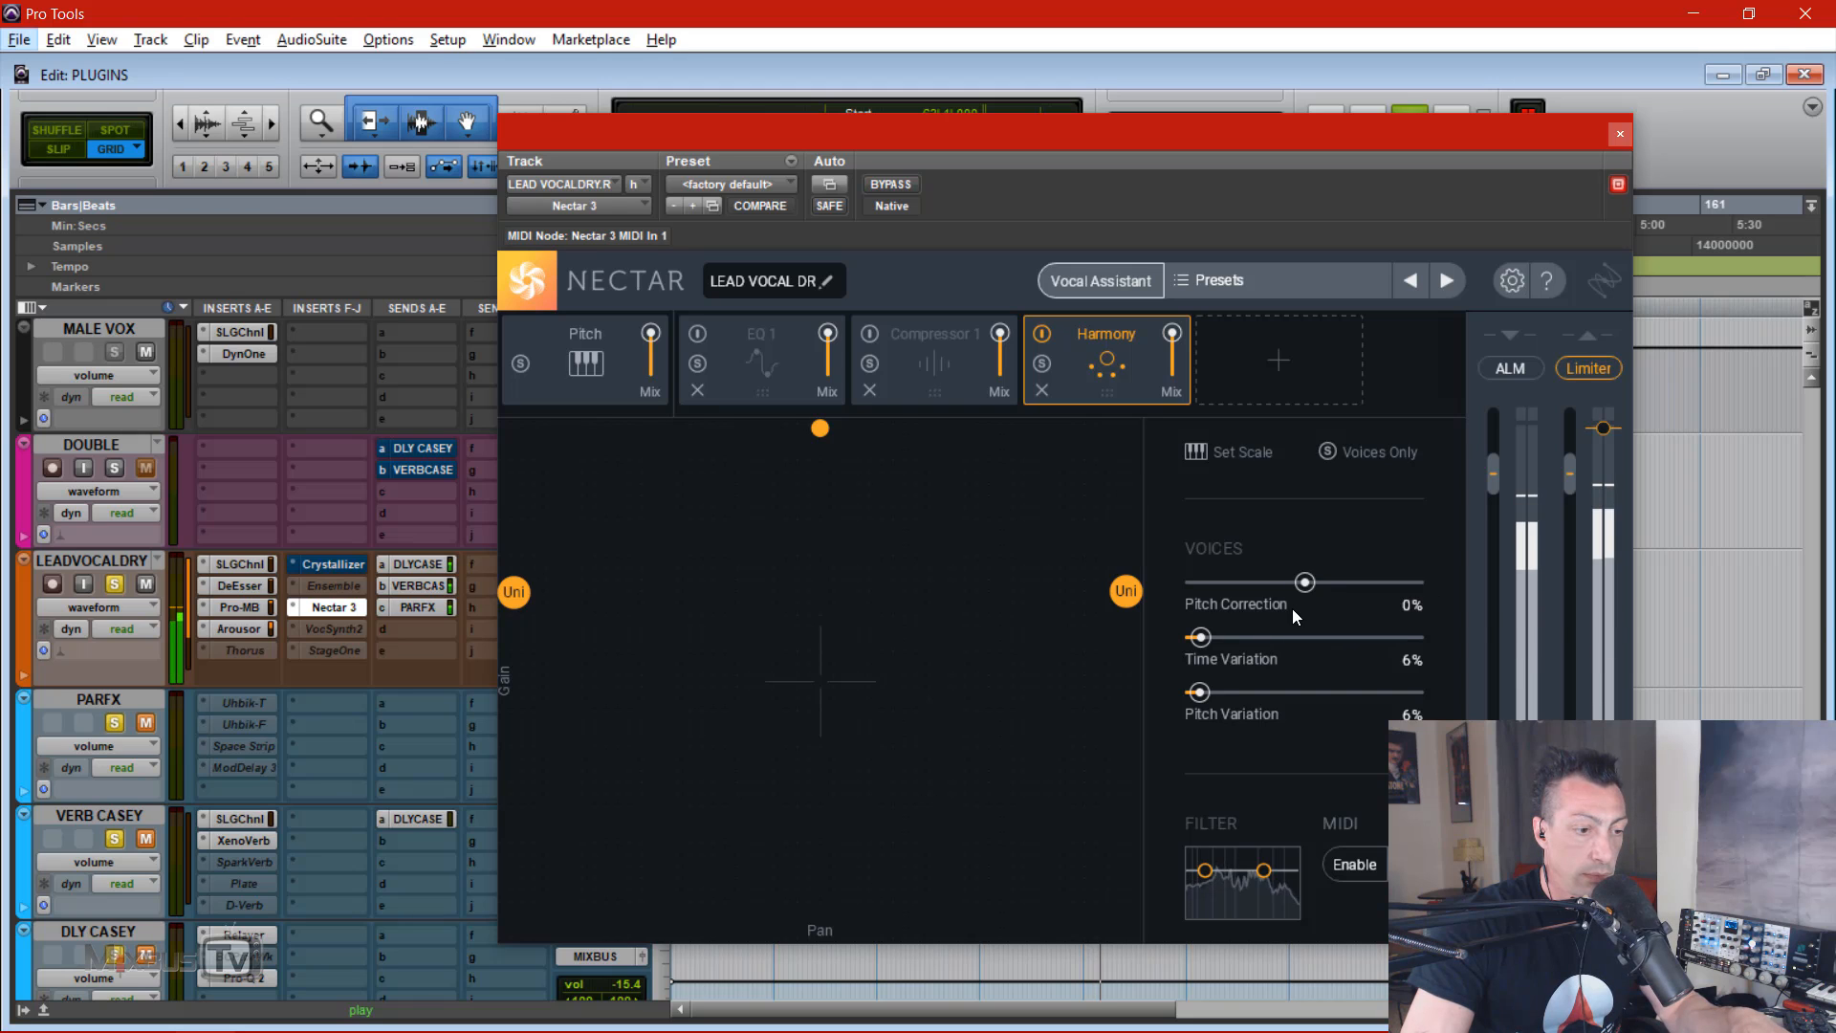
{"action": "left_click", "coordinate": [900, 186]}
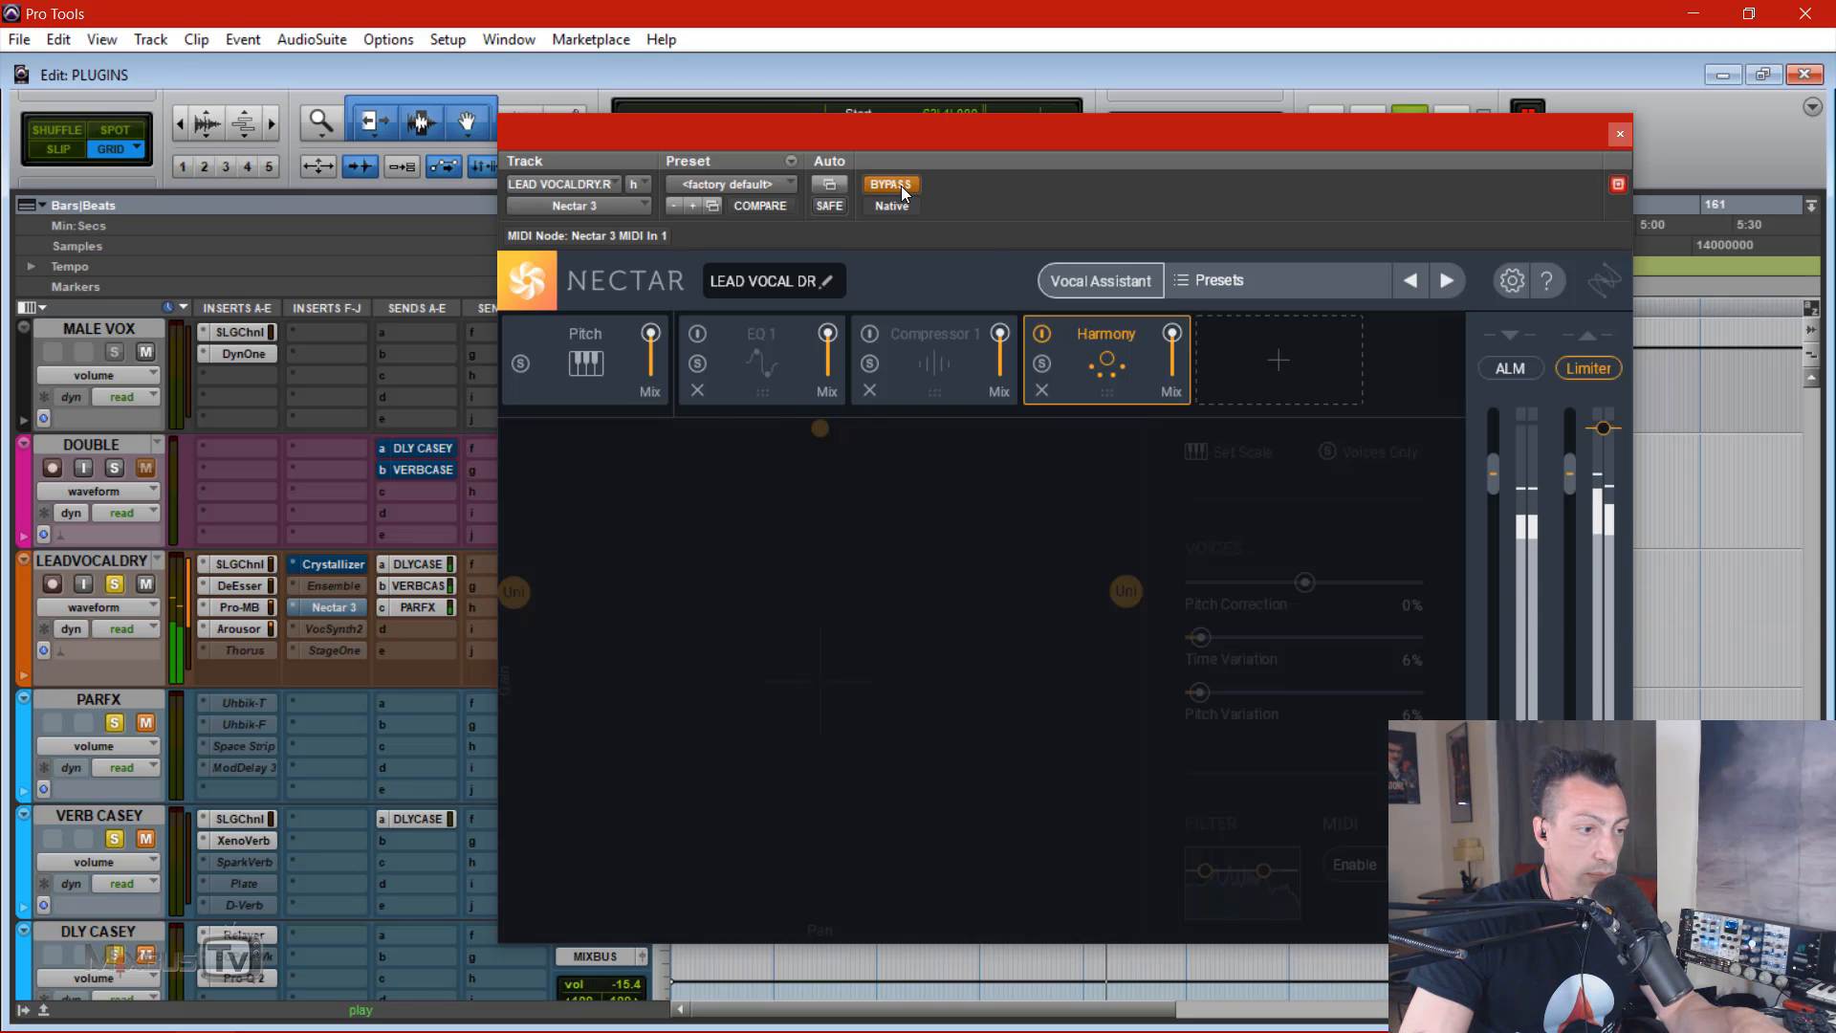
{"action": "left_click", "coordinate": [901, 186]}
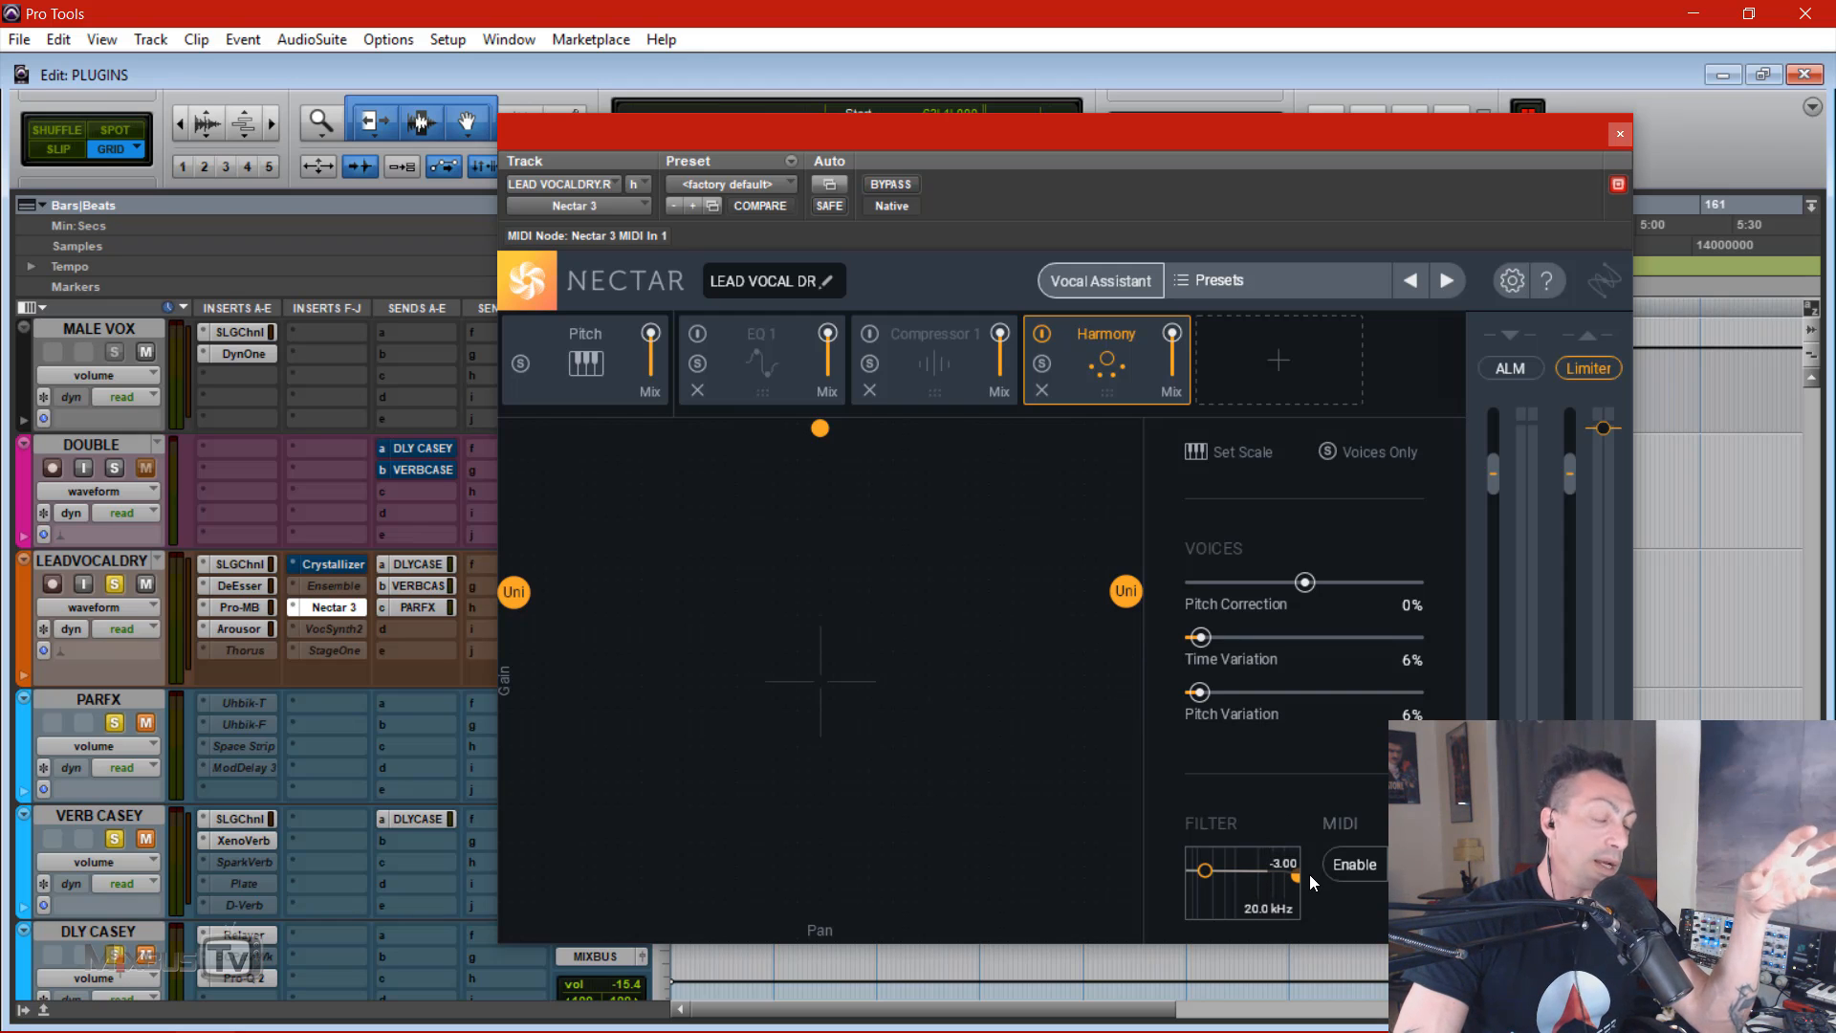
Step: Cut the Harmony filter's highs to -15.00, lowering the filter frequency to 10.1 kHz and then 3.4 kHz during playback
{"action": "left_click_drag", "start_coordinate": [1310, 874], "coordinate": [1306, 910]}
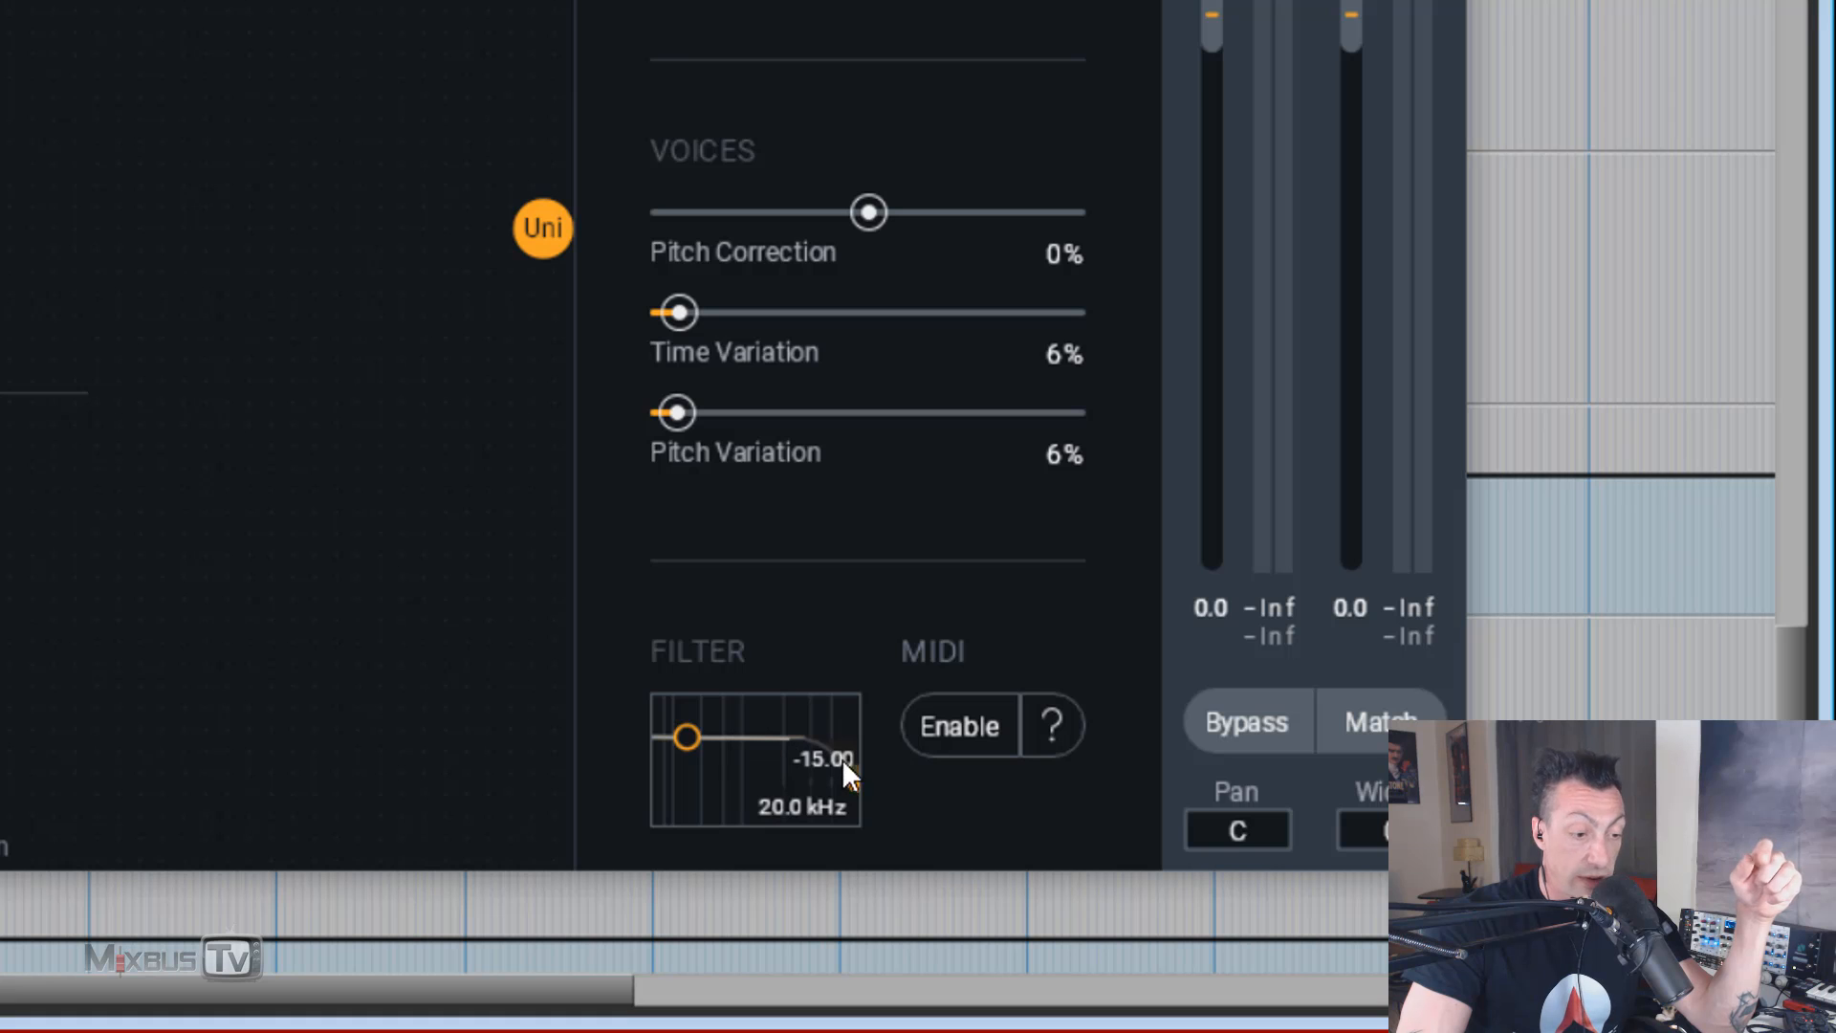
{"action": "left_click_drag", "start_coordinate": [848, 782], "coordinate": [830, 792]}
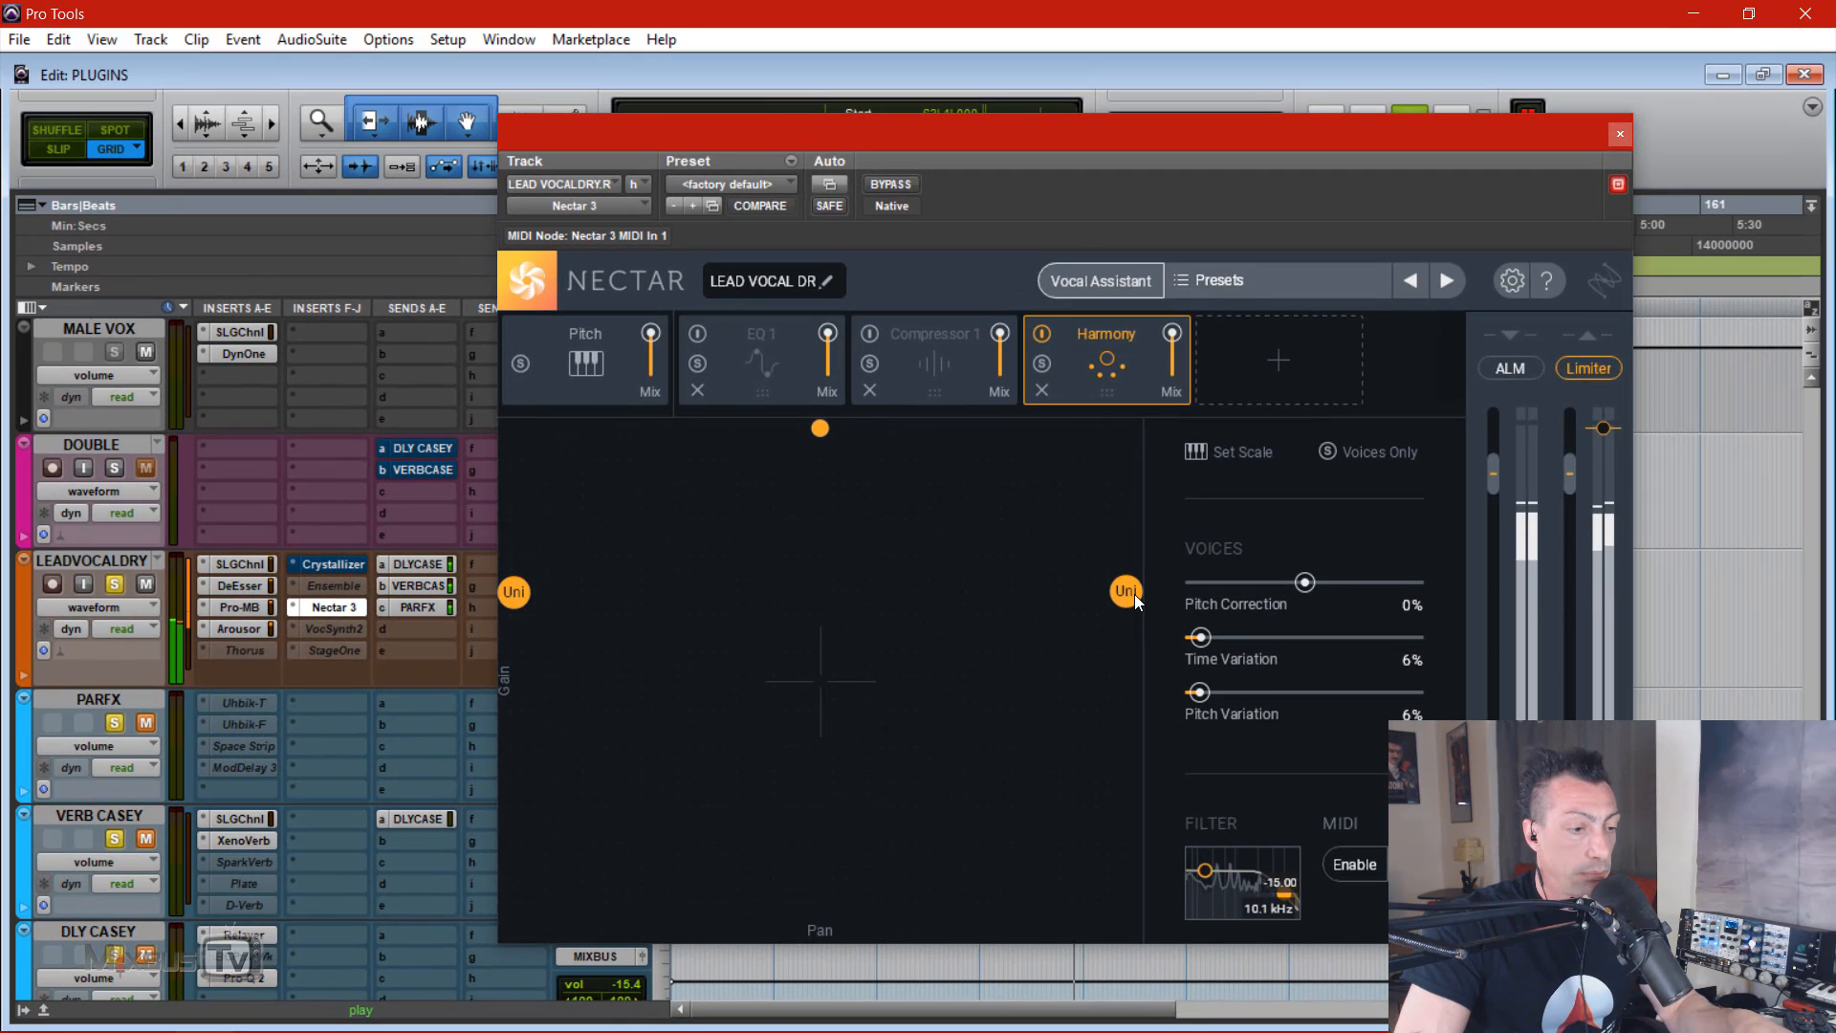
{"action": "mouse_move", "coordinate": [1248, 885]}
{"action": "left_mouse_down"}
{"action": "mouse_move", "coordinate": [1234, 895]}
{"action": "mouse_move", "coordinate": [1260, 914]}
{"action": "left_mouse_up"}
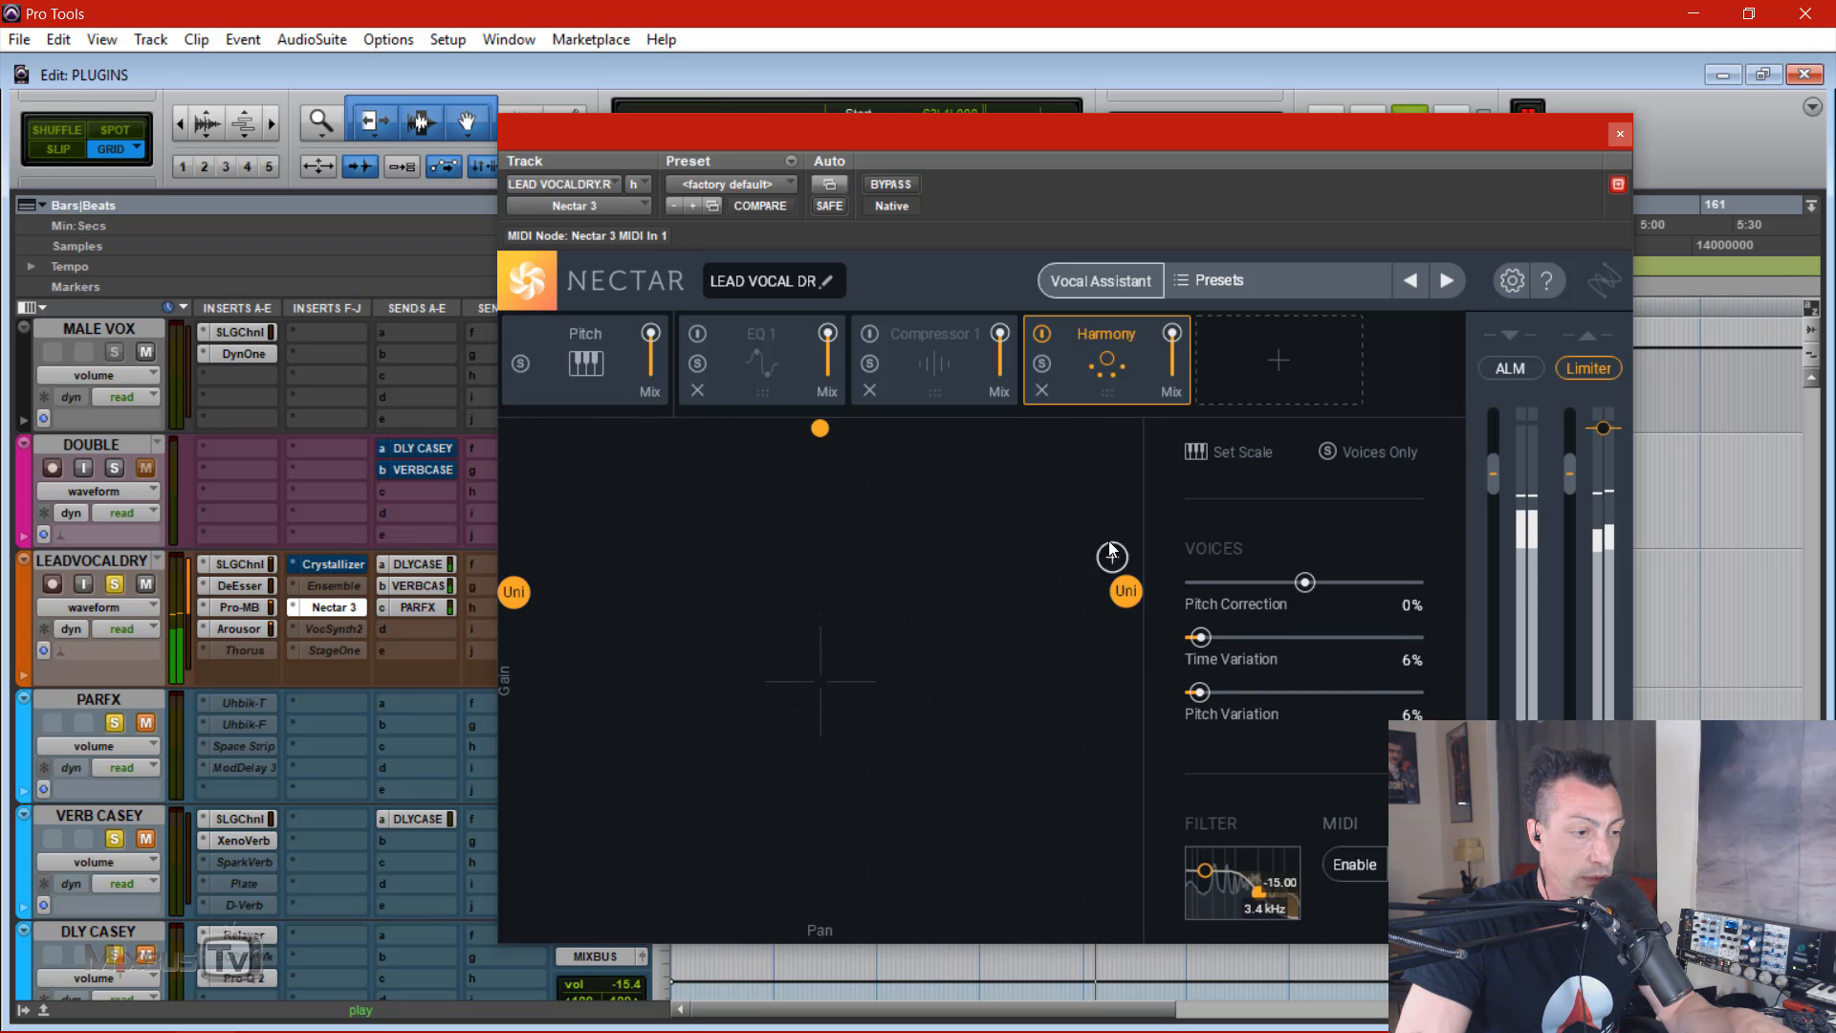
Step: Raise both Unison voices' gain to -4.8 and compare Nectar 3 with the bypassed sound
{"action": "mouse_move", "coordinate": [1125, 595]}
{"action": "left_mouse_down"}
{"action": "mouse_move", "coordinate": [1128, 524]}
{"action": "mouse_move", "coordinate": [1128, 559]}
{"action": "left_mouse_up"}
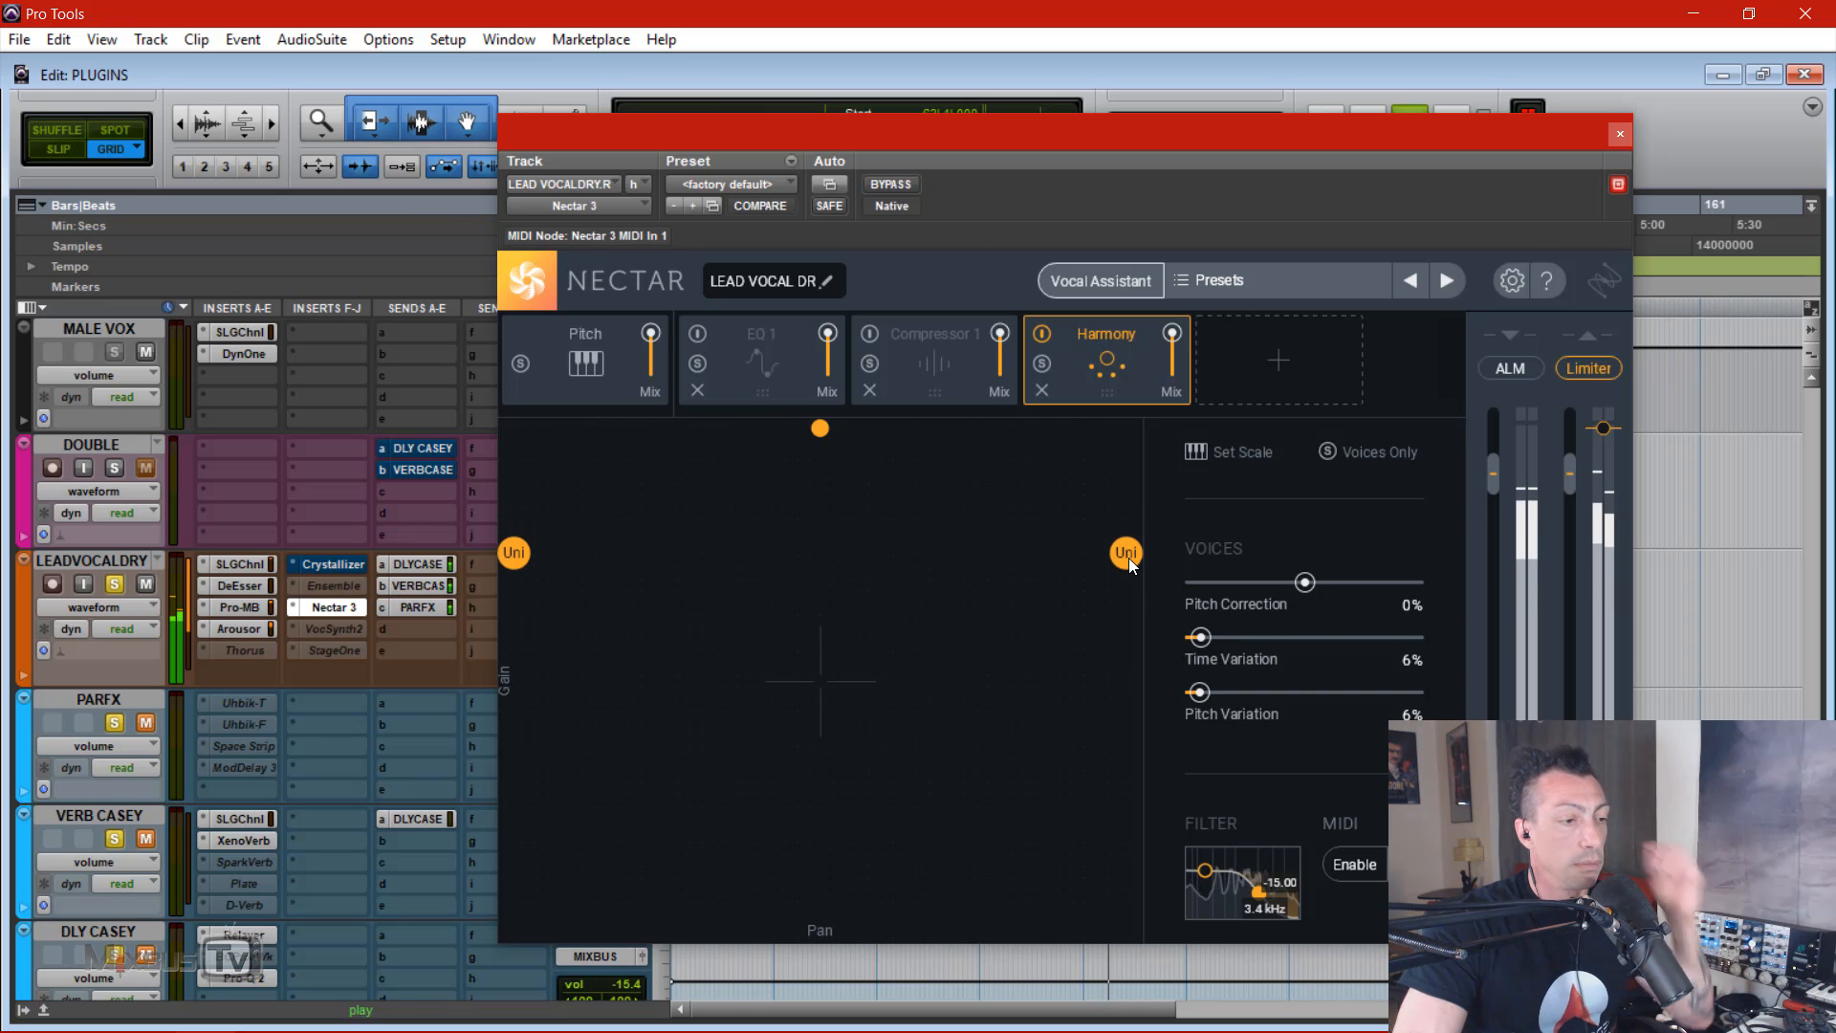
{"action": "left_click", "coordinate": [897, 182]}
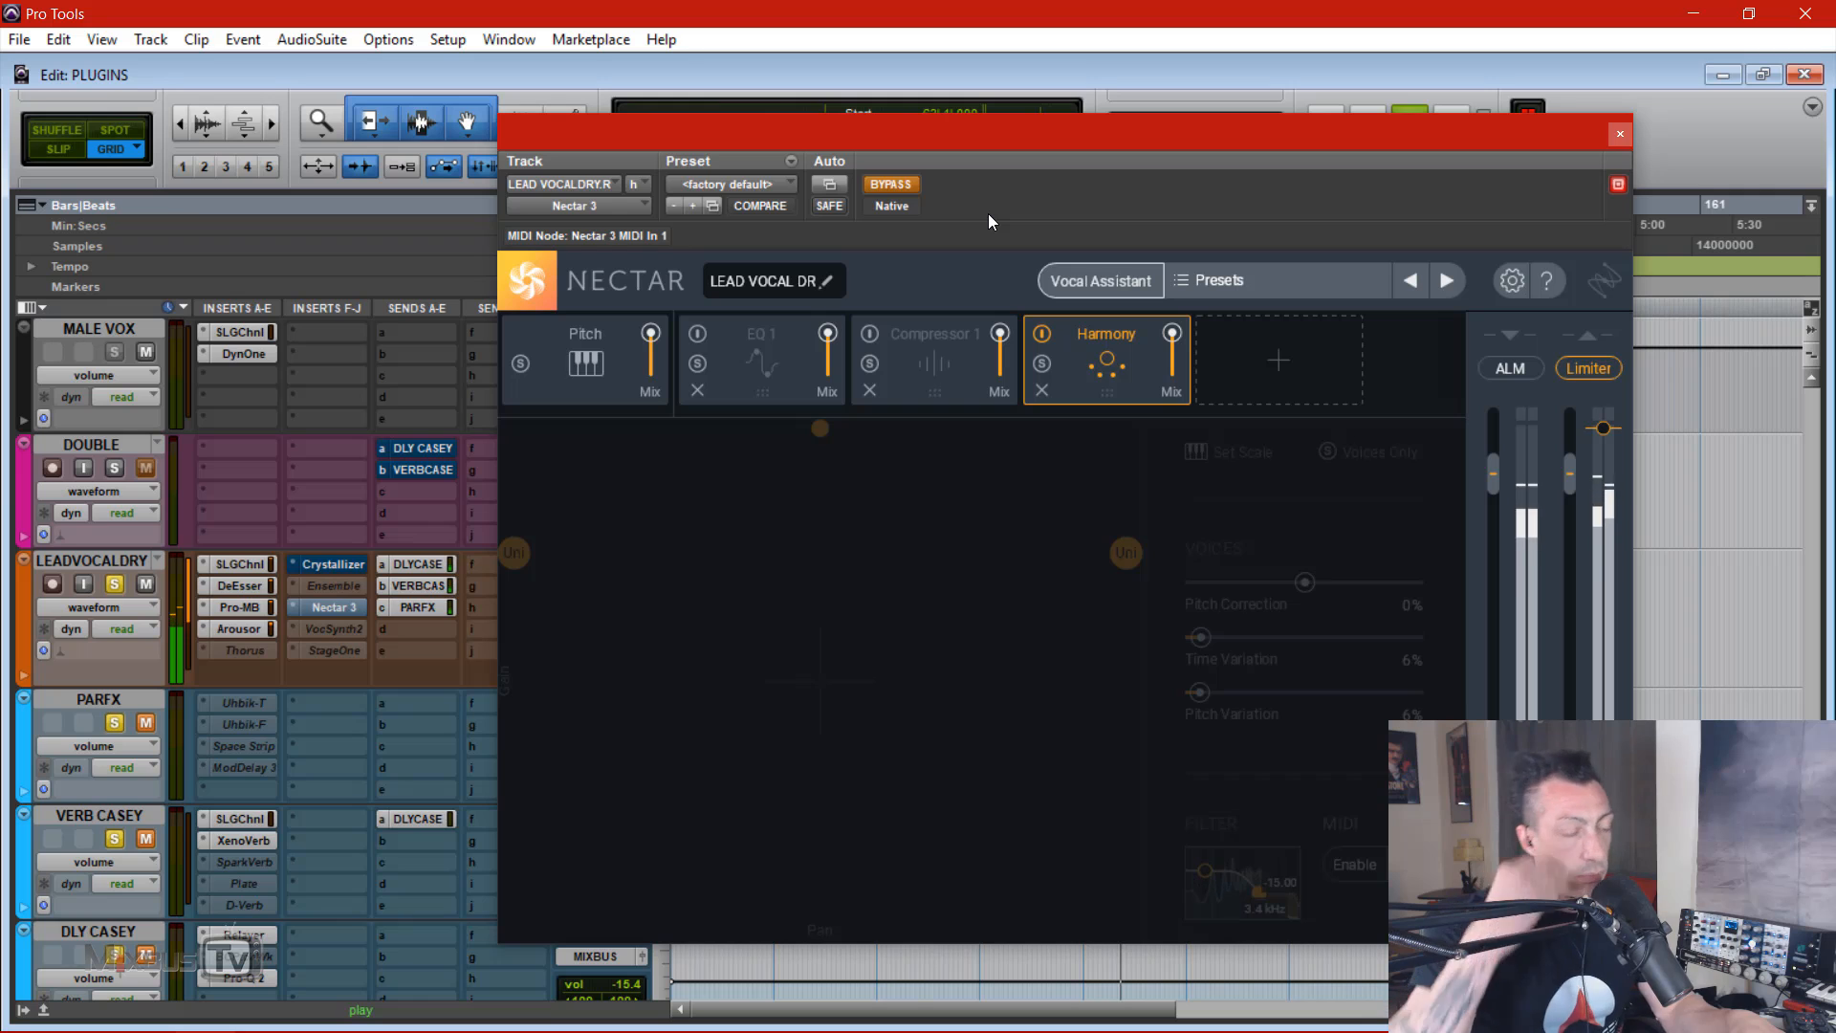
{"action": "left_click", "coordinate": [903, 185]}
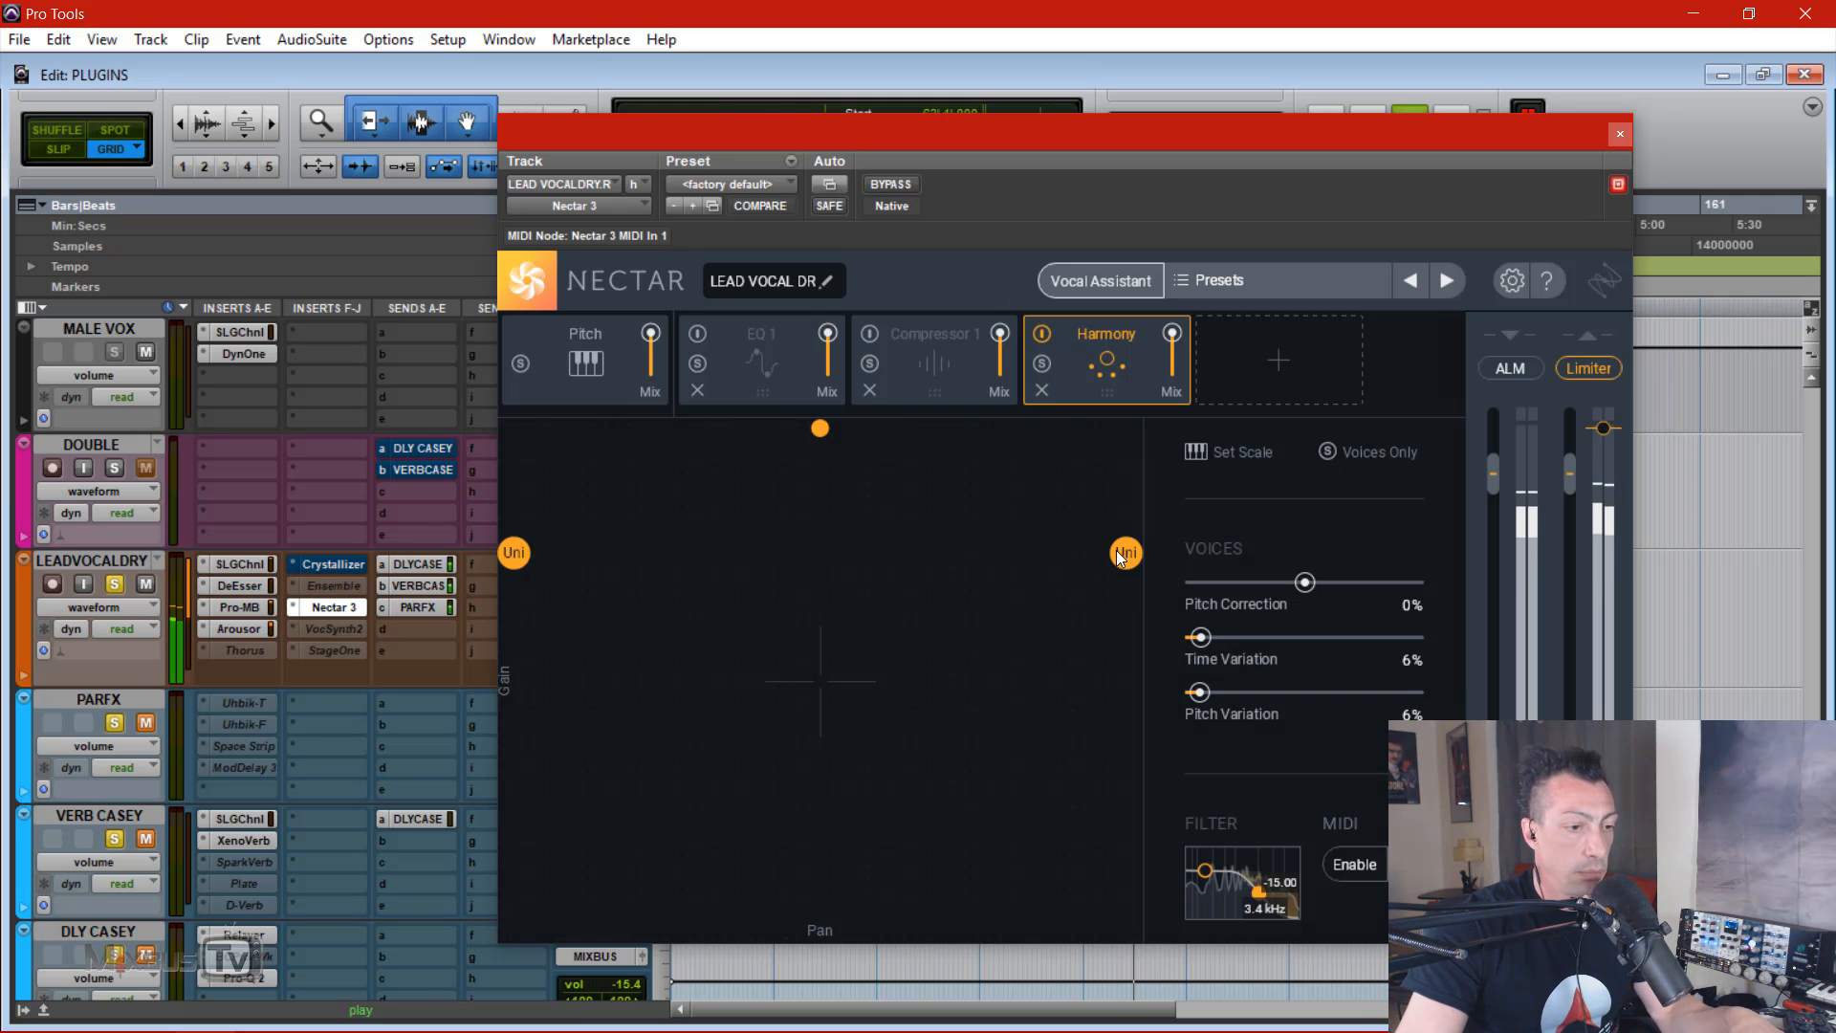
Step: Solo the harmony voices during playback, raise the high filter frequency to 6.2 kHz and turn Voices Only off
{"action": "left_click", "coordinate": [1329, 452]}
{"action": "key", "text": "space"}
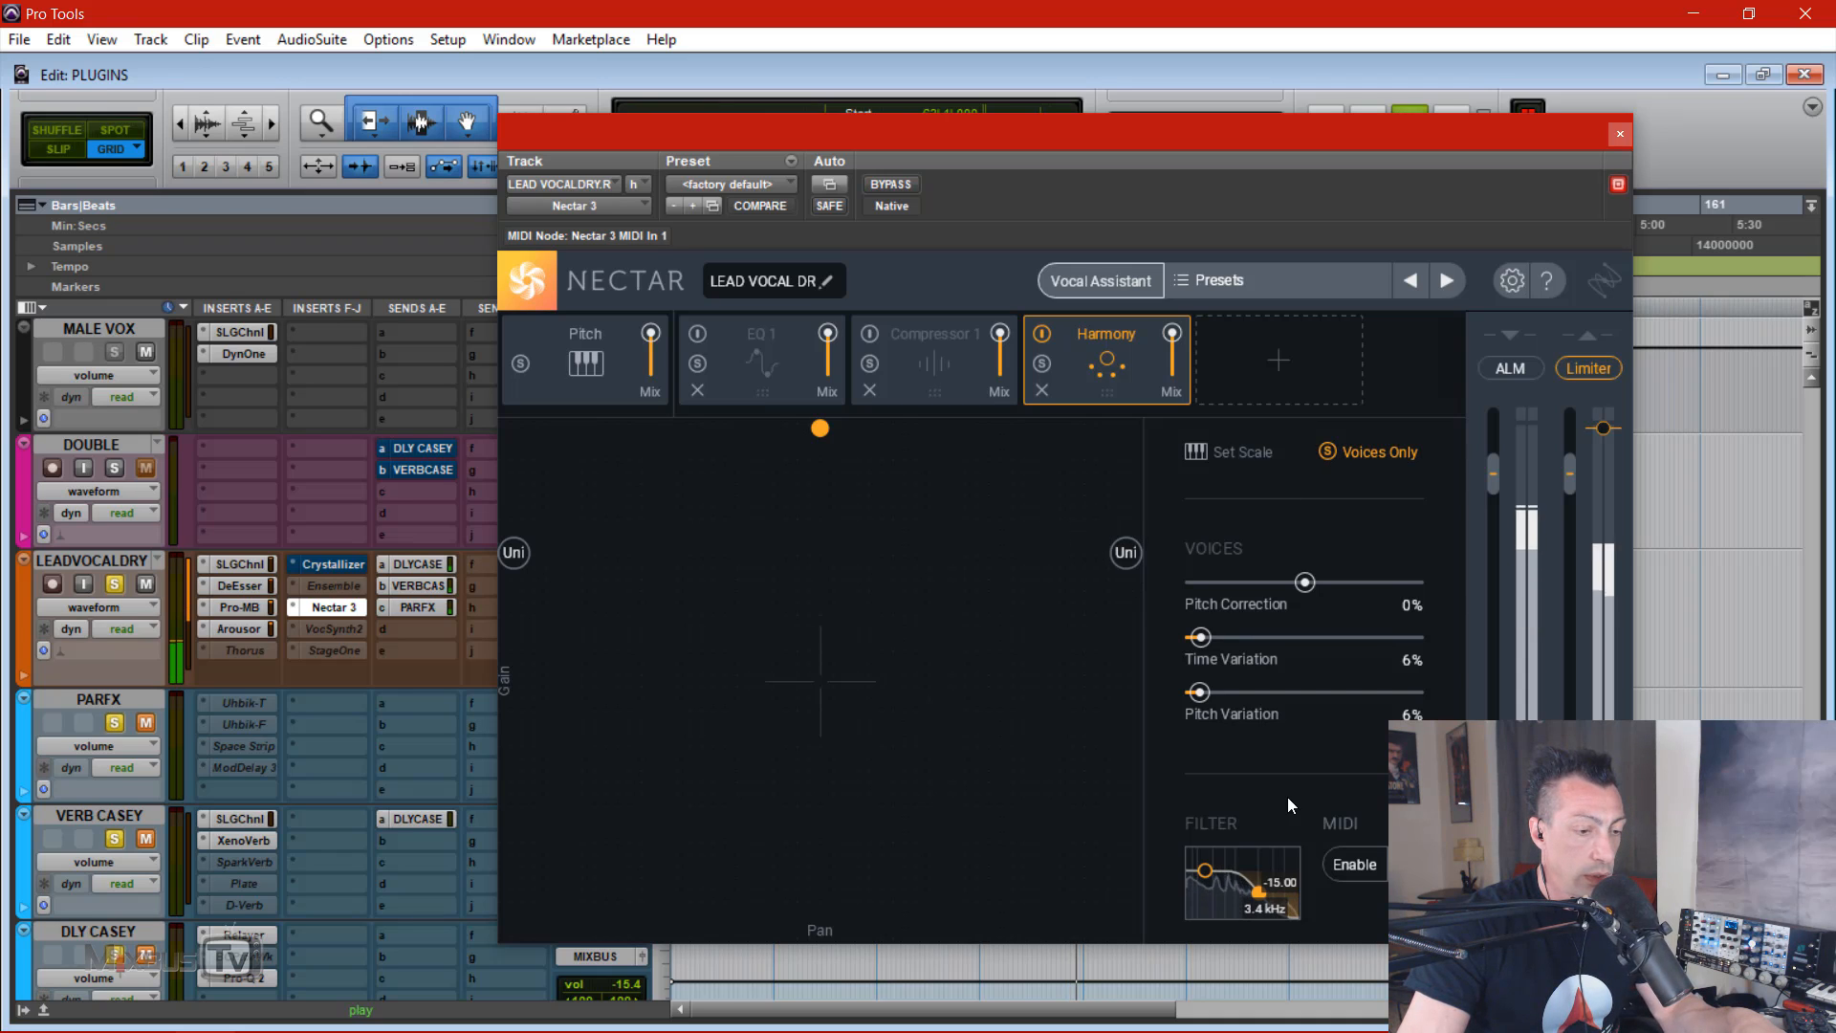
{"action": "left_click_drag", "start_coordinate": [1260, 897], "coordinate": [1270, 901]}
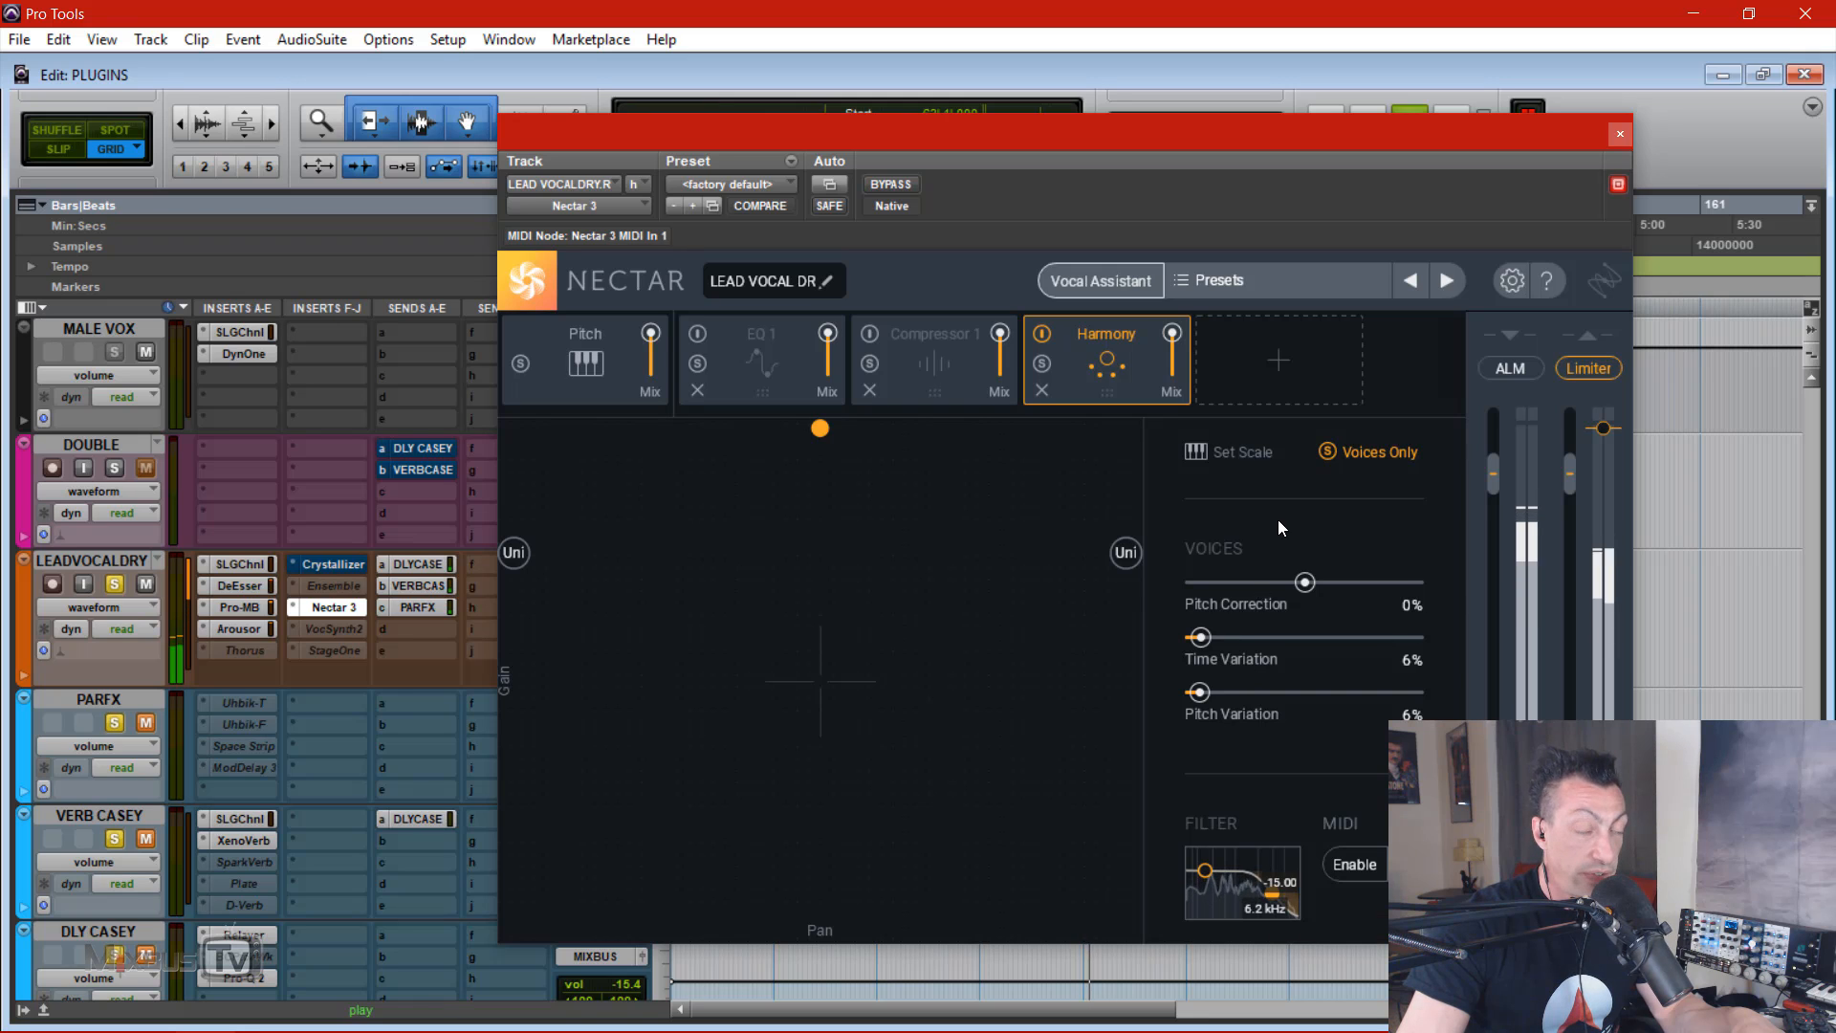
{"action": "left_click", "coordinate": [1329, 451]}
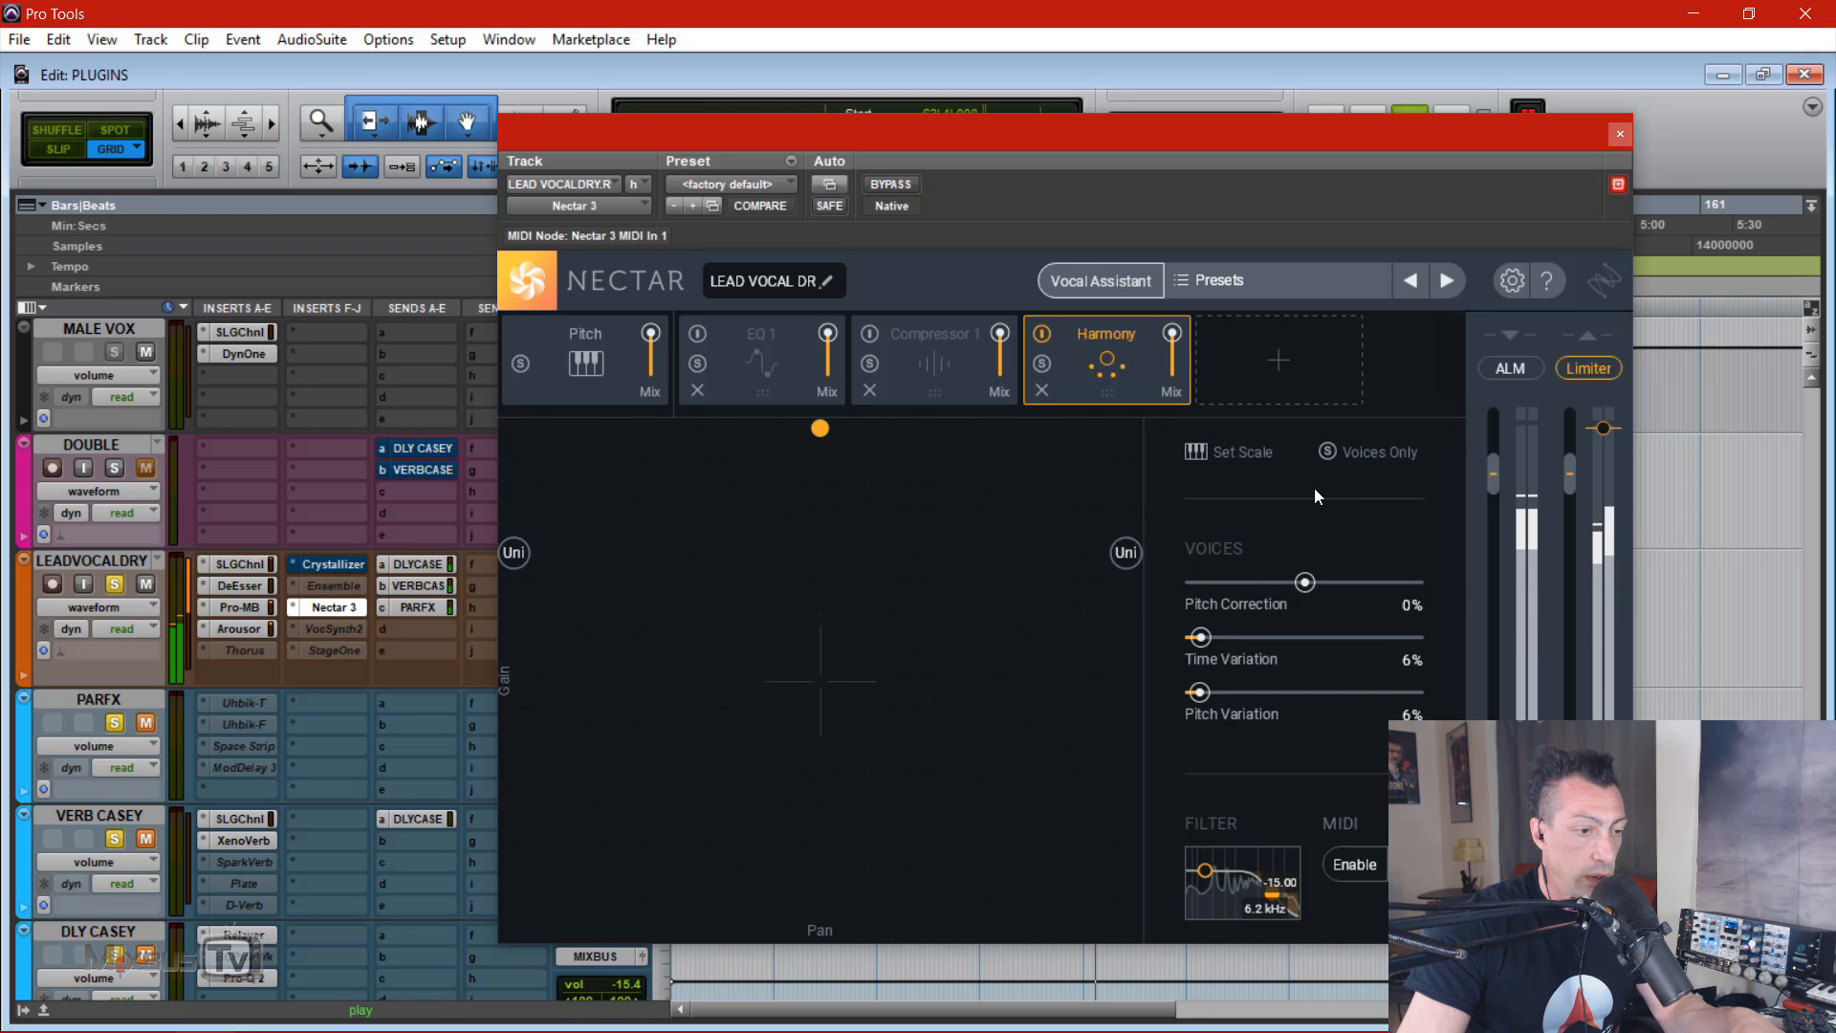
Step: Fine-tune the left Unison voice, audition the harmony voices alone and leave Voices Only off
{"action": "left_click", "coordinate": [1135, 553]}
{"action": "mouse_move", "coordinate": [995, 638]}
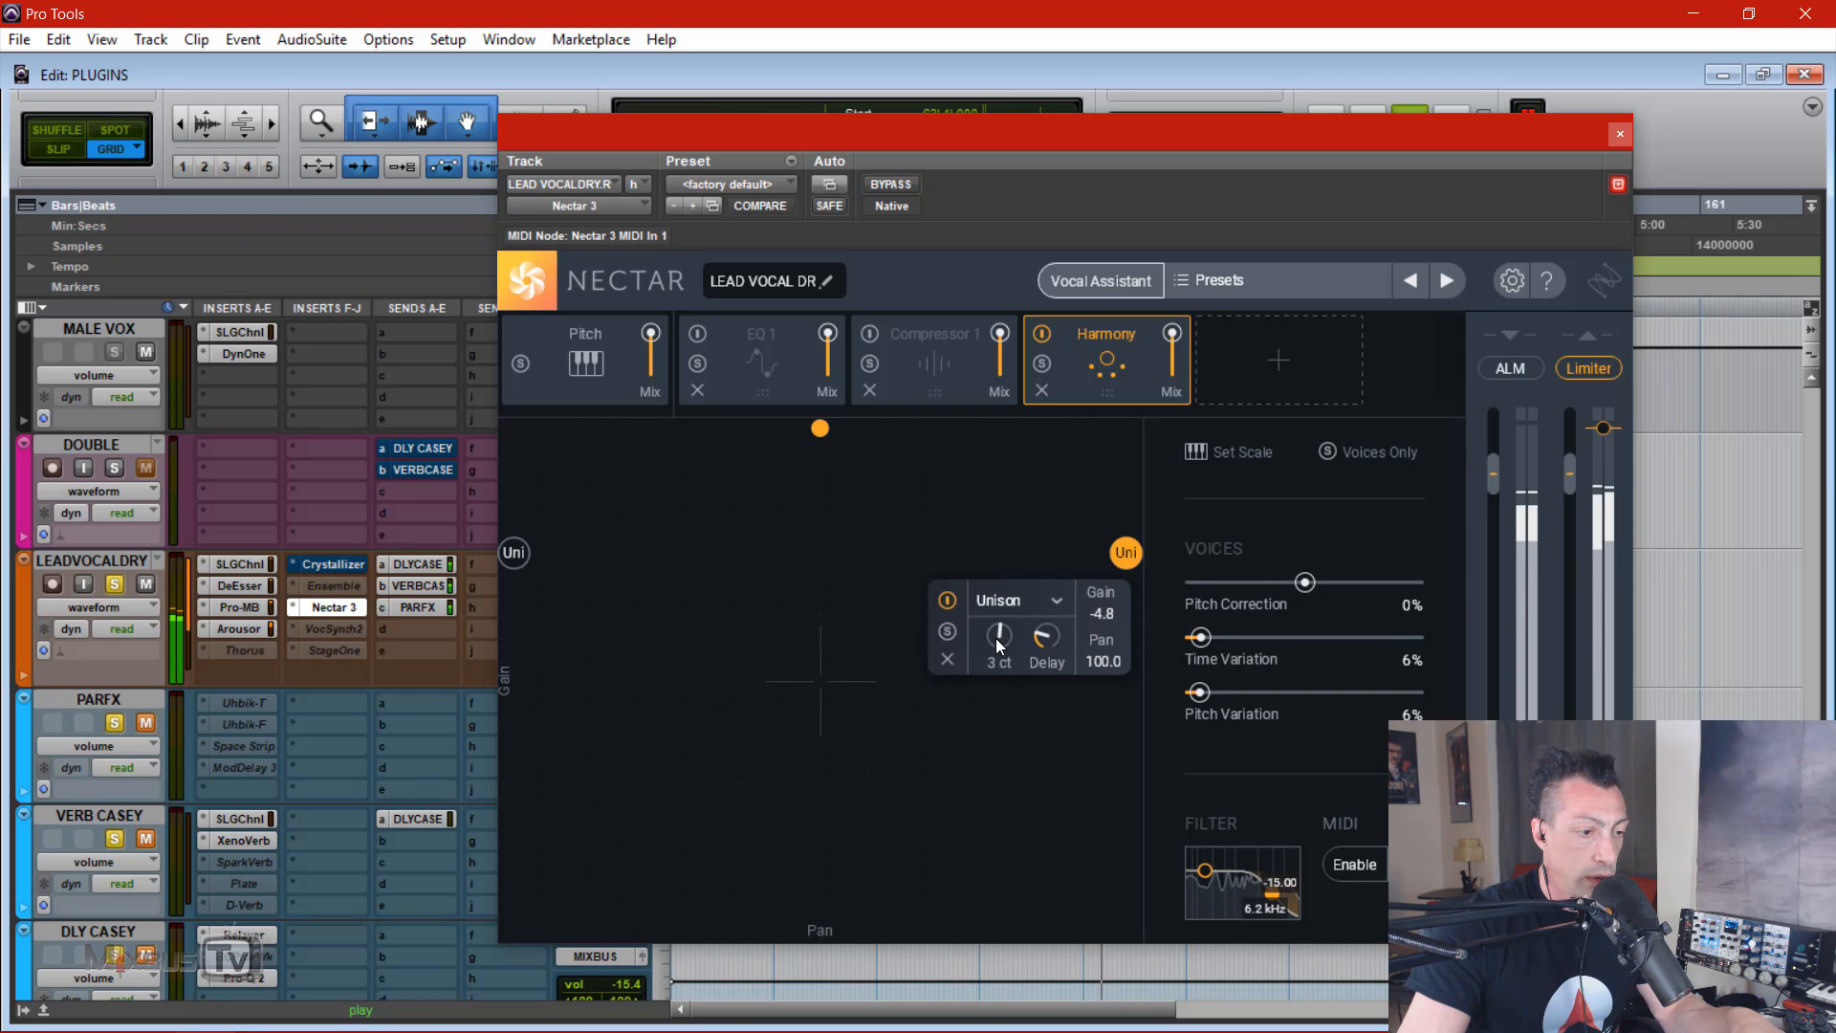
{"action": "left_click", "coordinate": [514, 552]}
{"action": "left_click_drag", "start_coordinate": [581, 635], "coordinate": [581, 629]}
{"action": "left_click", "coordinate": [1326, 451]}
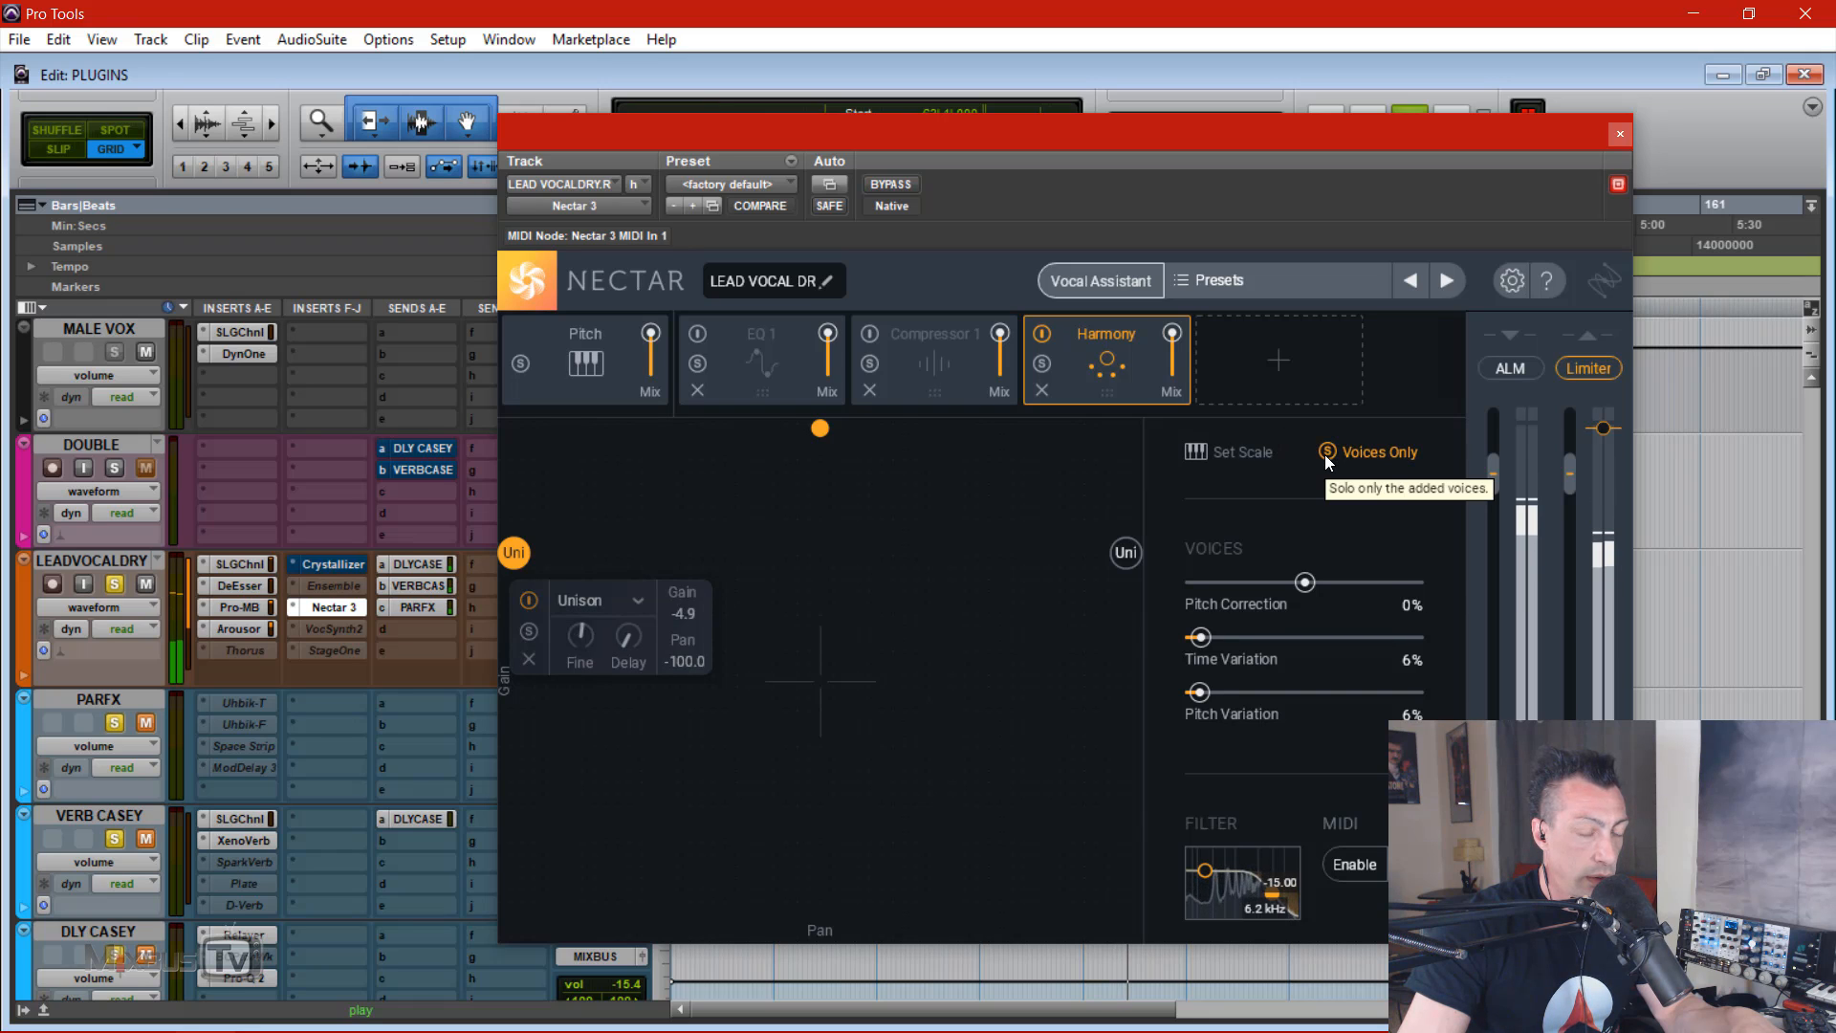
{"action": "left_click", "coordinate": [1050, 456]}
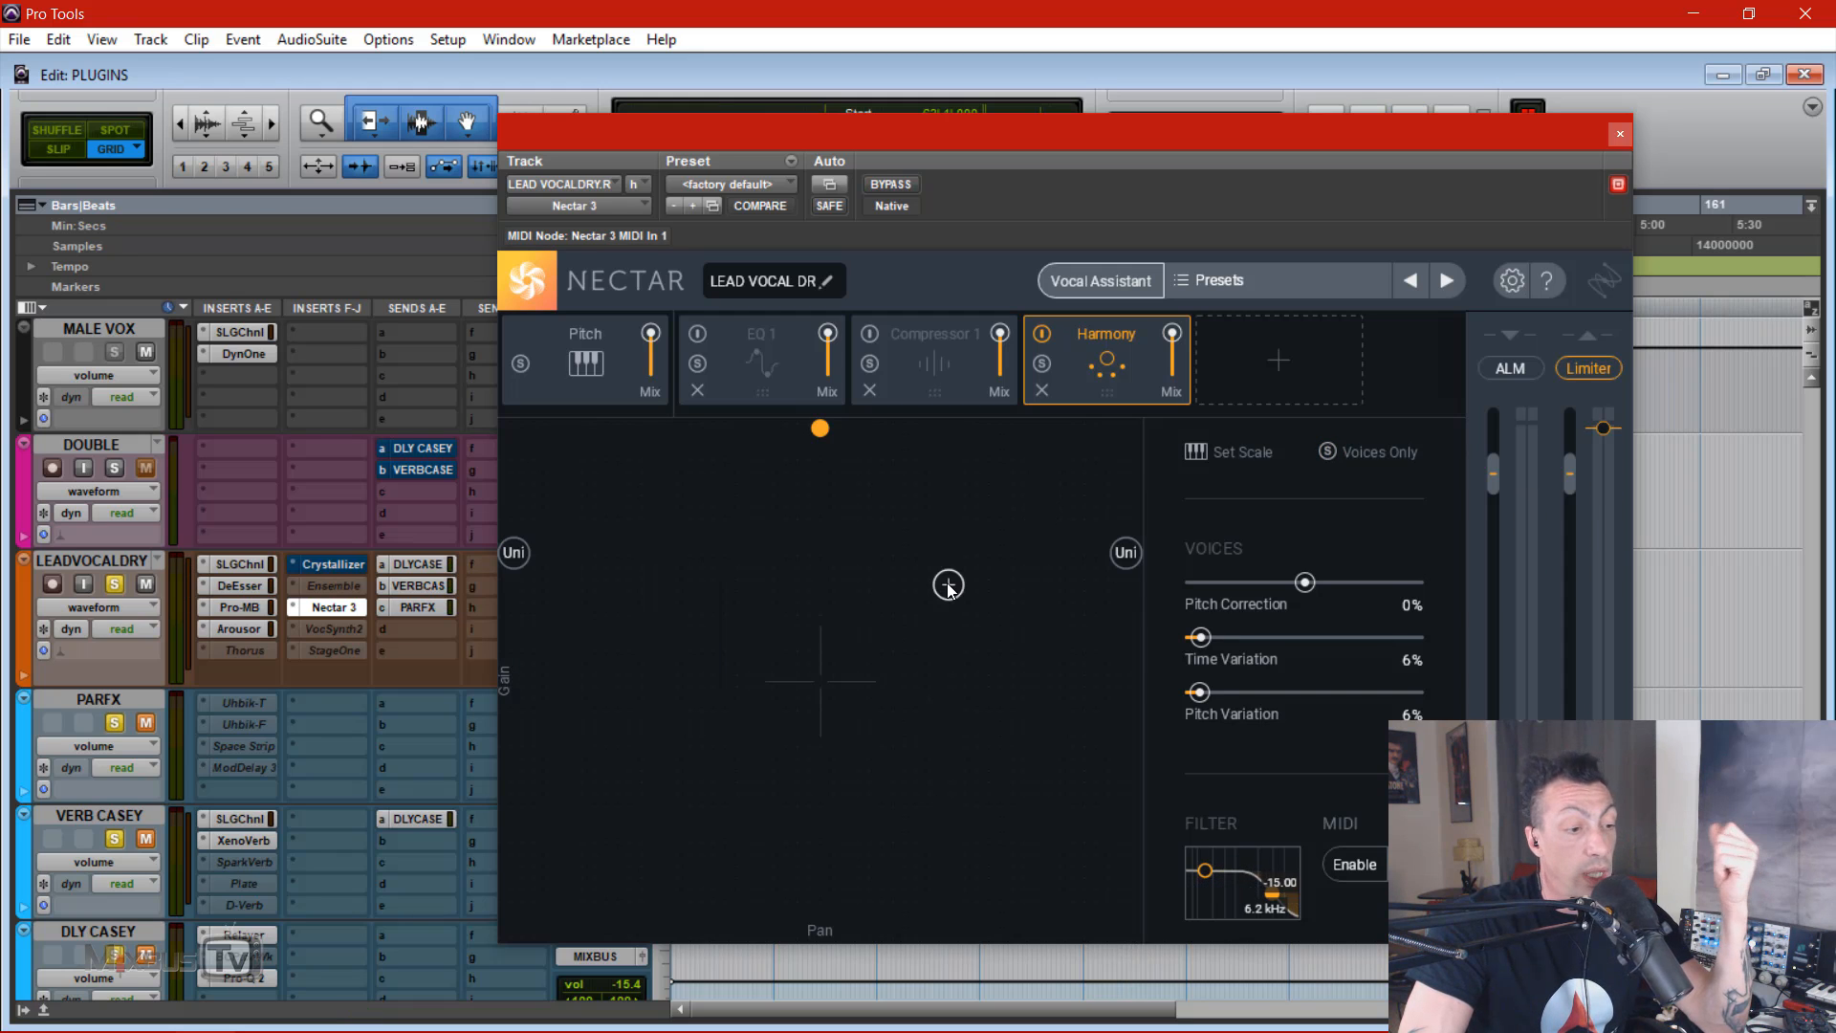
Step: Add a third Unison voice near the centre, tune it to -2 ct during playback and raise its gain to about -2.5
{"action": "left_click", "coordinate": [587, 582]}
{"action": "left_click_drag", "start_coordinate": [592, 585], "coordinate": [829, 486]}
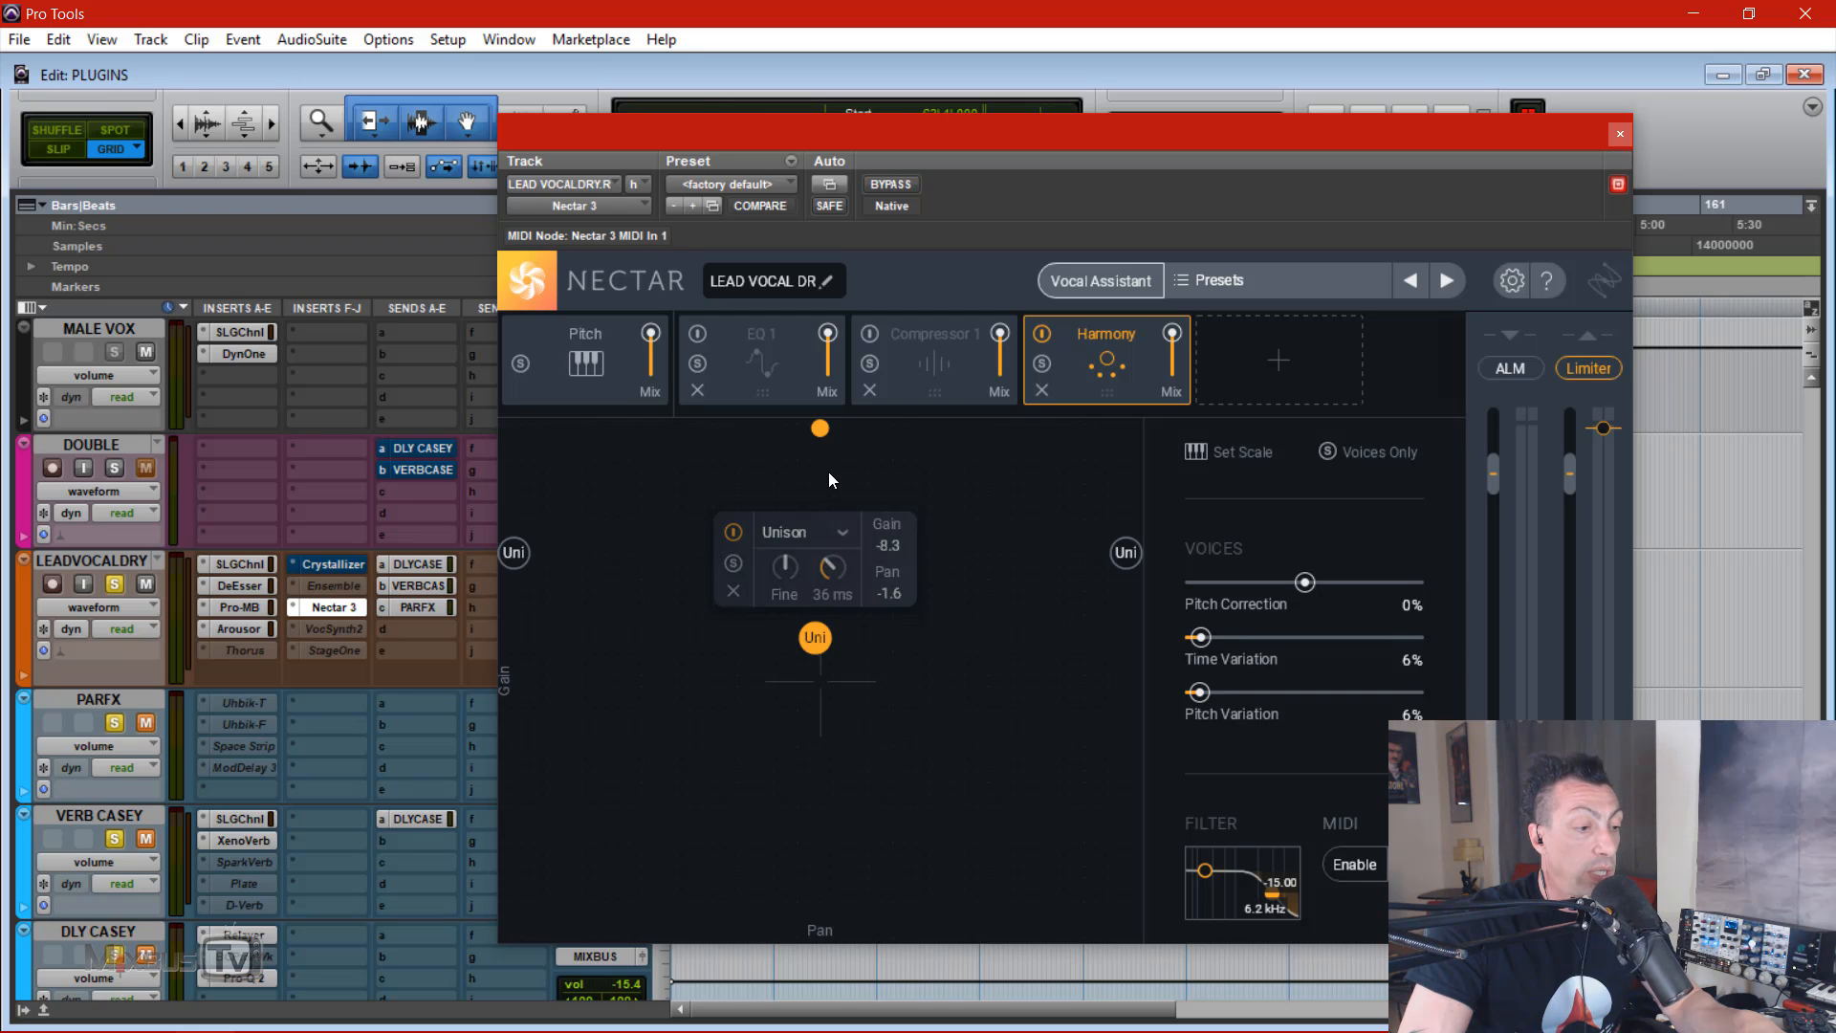
{"action": "key", "text": "space"}
{"action": "mouse_move", "coordinate": [785, 572]}
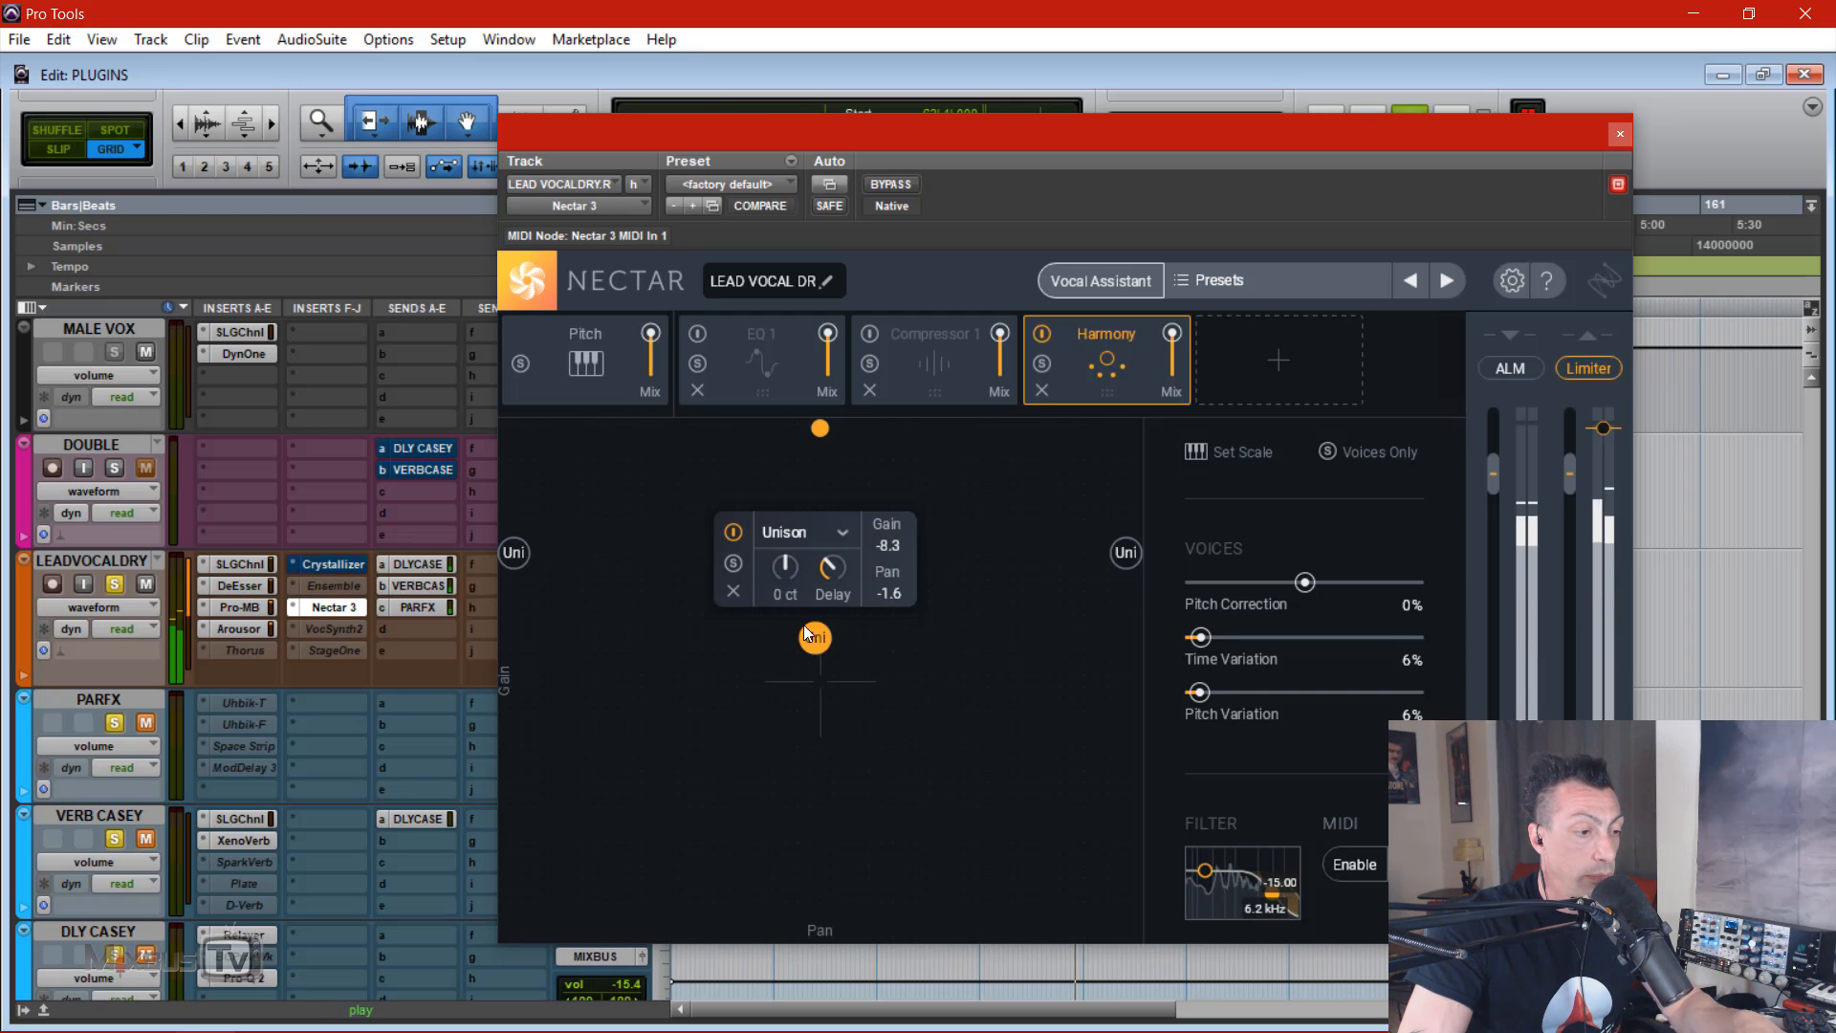
{"action": "left_click_drag", "start_coordinate": [815, 637], "coordinate": [816, 501]}
{"action": "left_click_drag", "start_coordinate": [792, 581], "coordinate": [790, 577]}
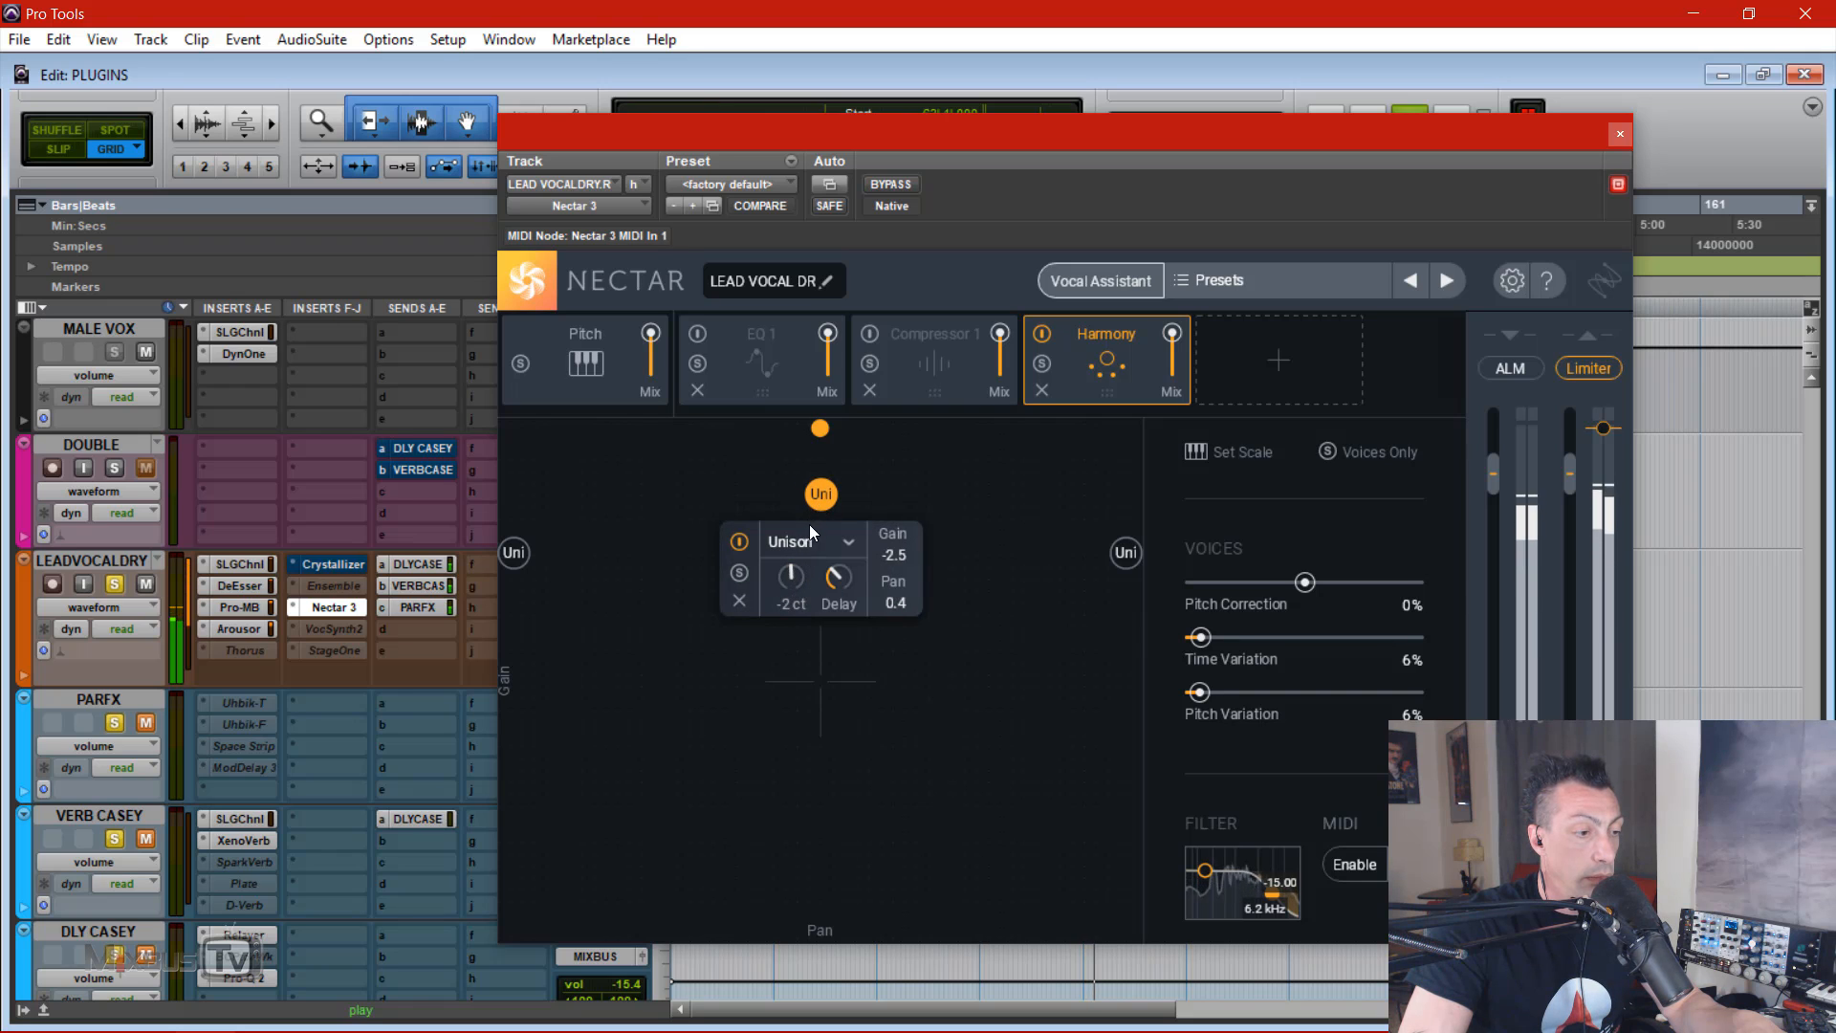
{"action": "left_click_drag", "start_coordinate": [813, 506], "coordinate": [816, 523]}
Step: Lower the two hard-panned Unison voices to a gain of about -16.0 and pull the centre voice down slightly
{"action": "left_click", "coordinate": [1127, 555]}
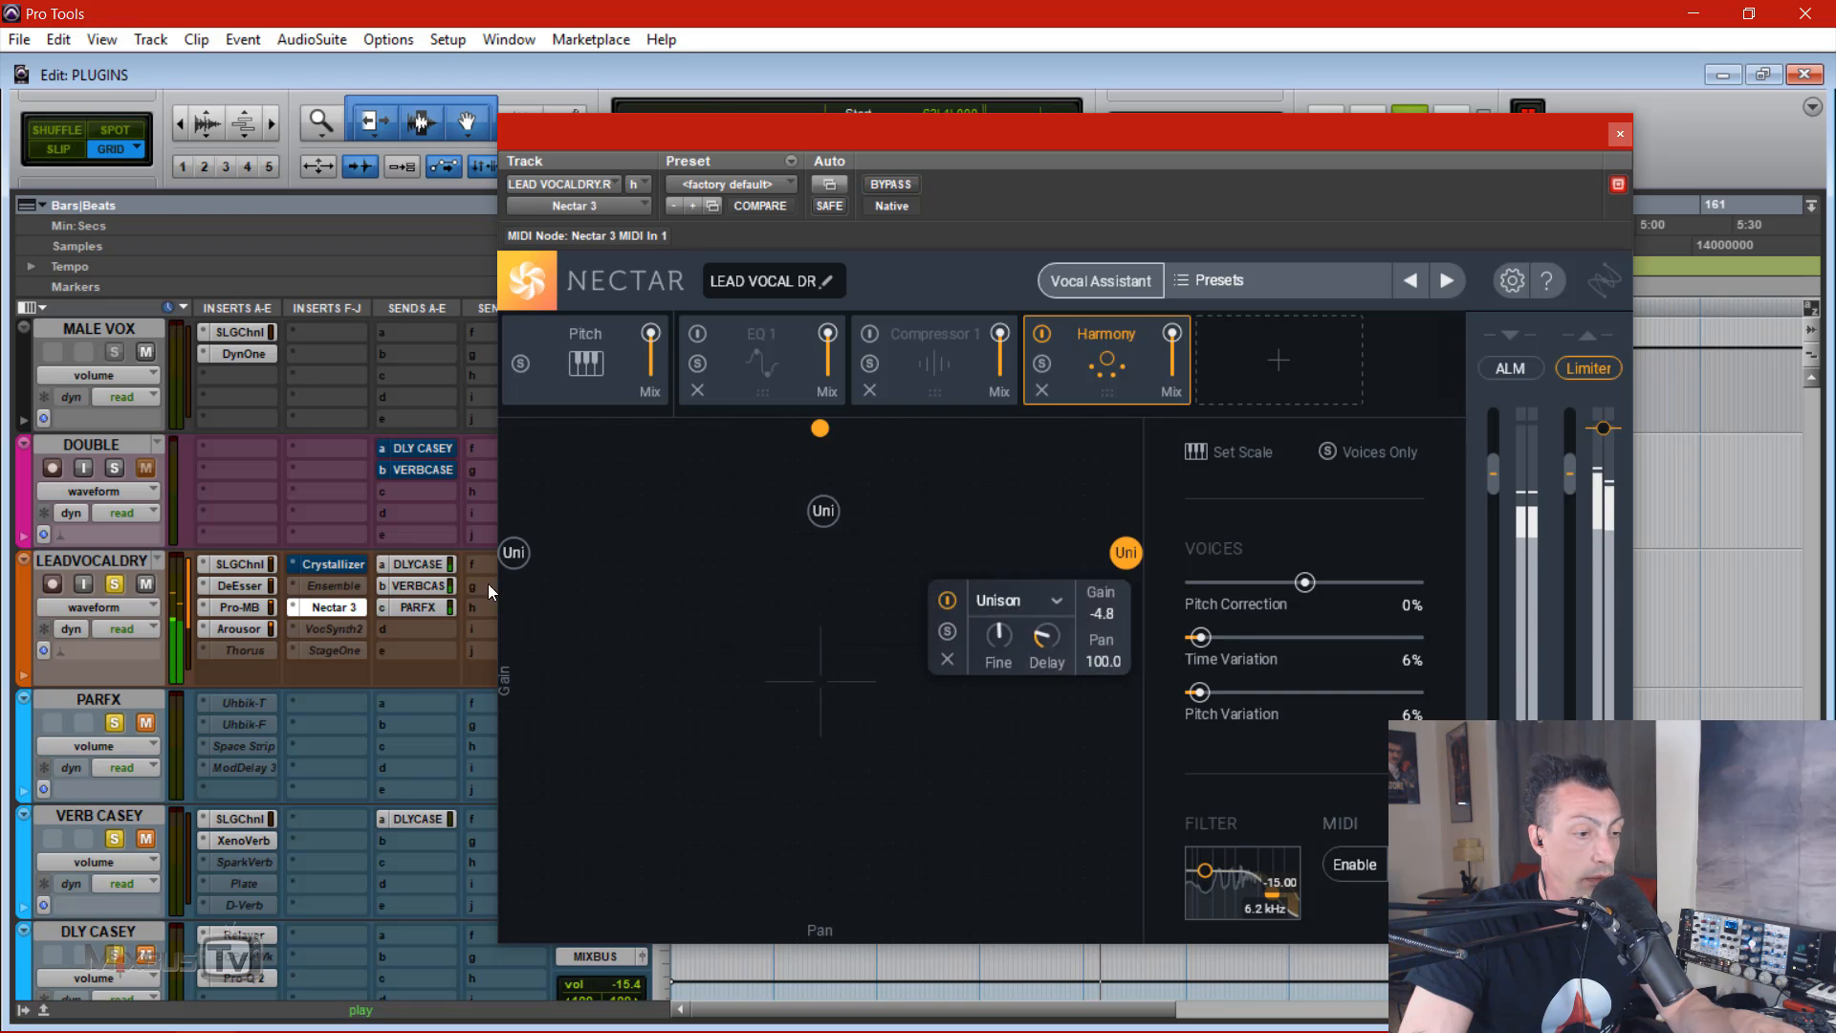
{"action": "left_click", "coordinate": [513, 553], "text": "shift"}
{"action": "left_click_drag", "start_coordinate": [518, 564], "coordinate": [514, 763]}
{"action": "left_click", "coordinate": [1118, 753], "text": "shift"}
{"action": "left_click_drag", "start_coordinate": [1119, 753], "coordinate": [1126, 804]}
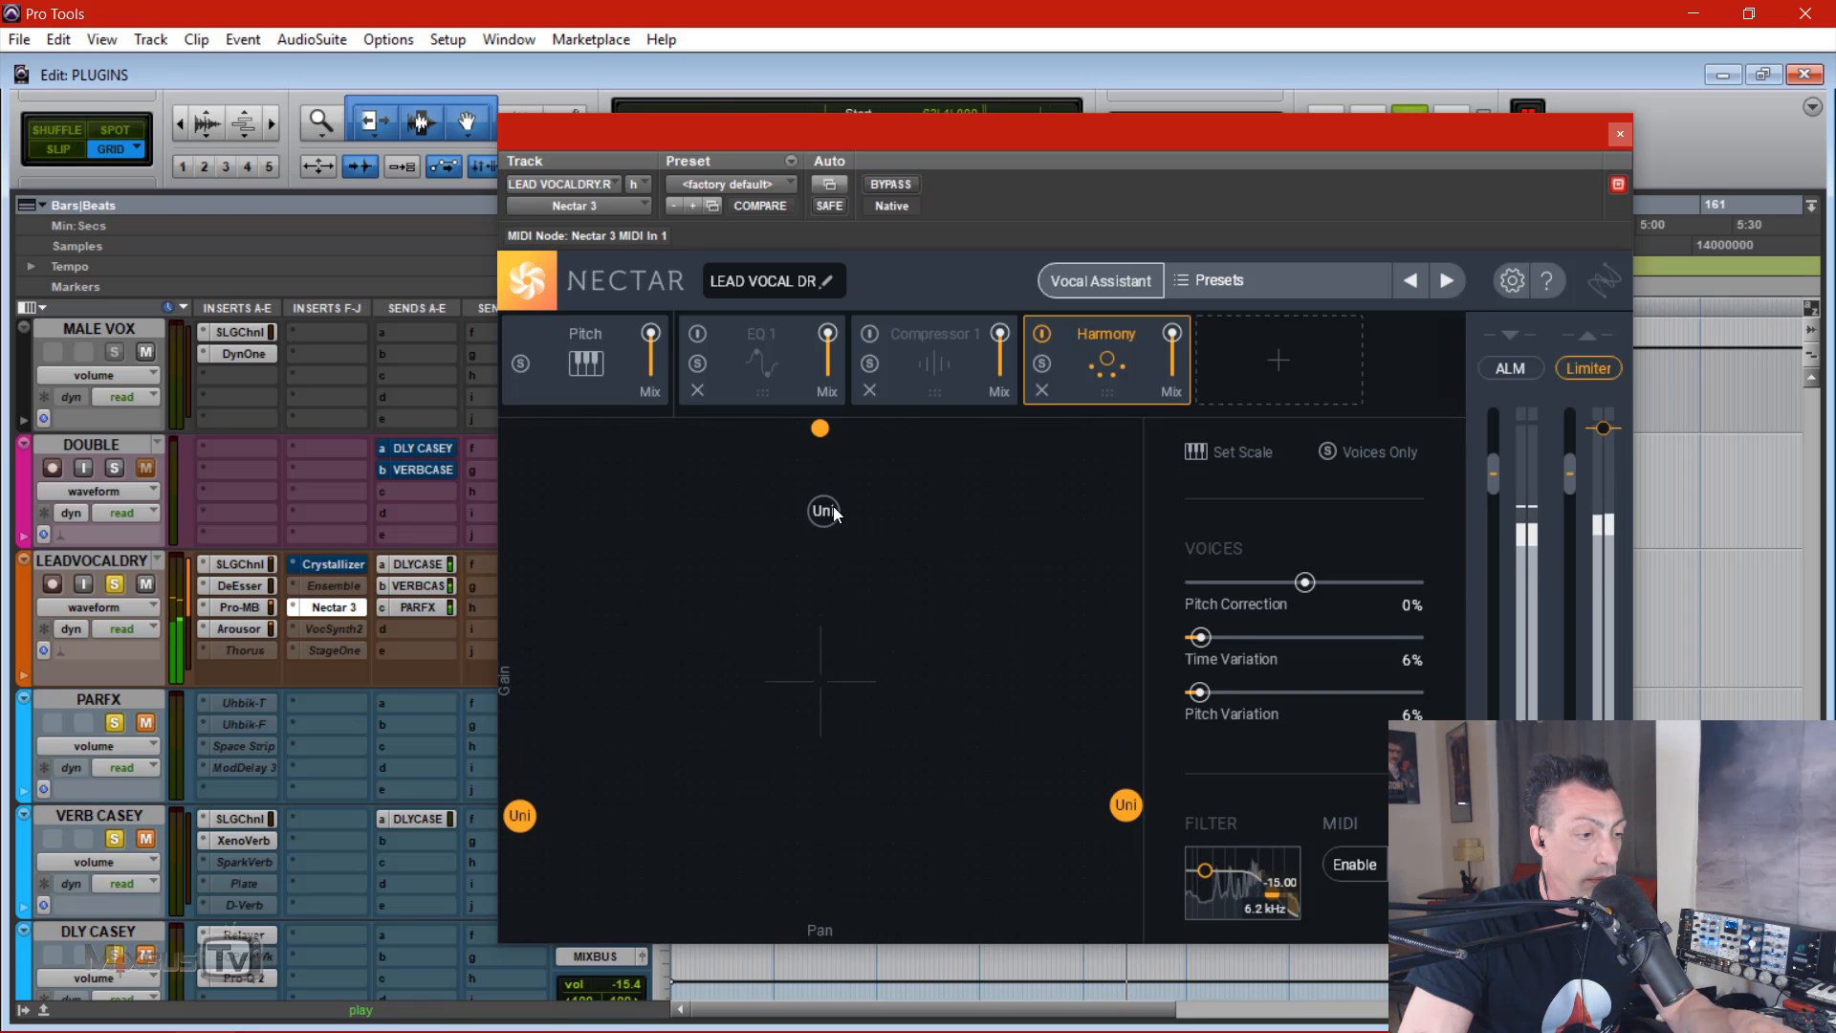
{"action": "left_click_drag", "start_coordinate": [833, 507], "coordinate": [836, 555]}
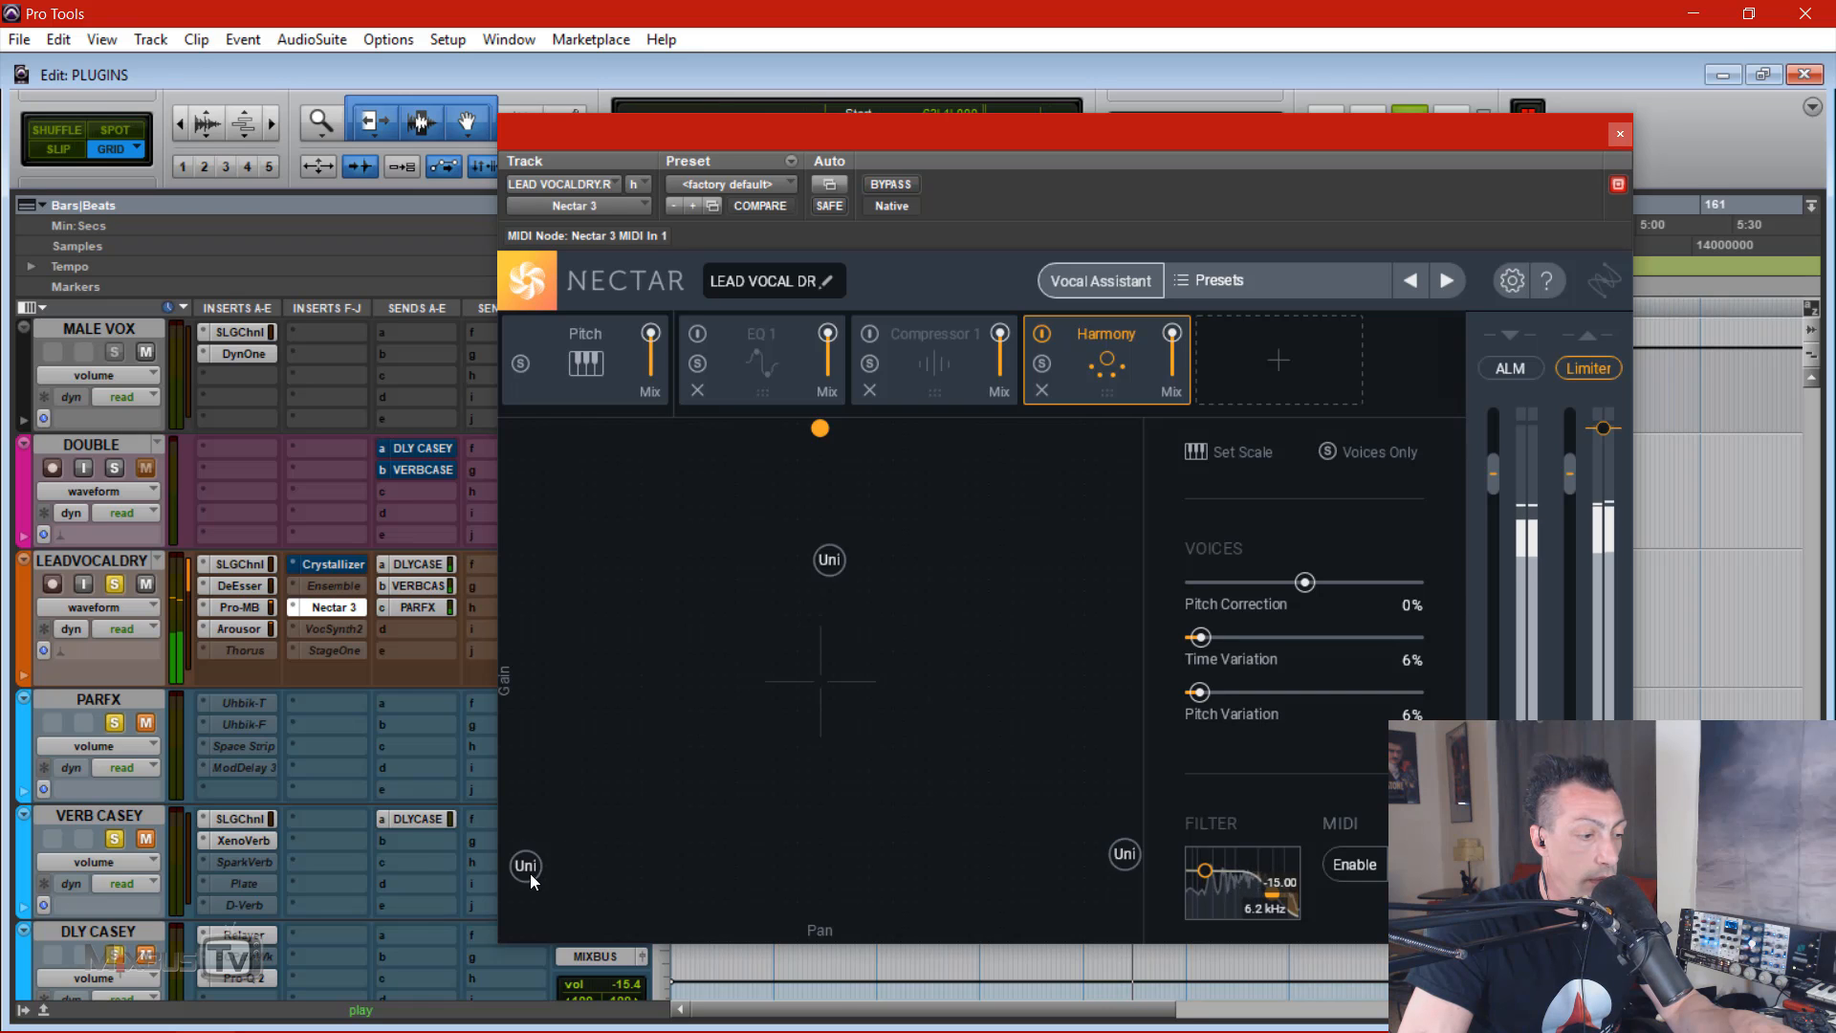
{"action": "left_click_drag", "start_coordinate": [525, 865], "coordinate": [513, 839]}
{"action": "left_click_drag", "start_coordinate": [1115, 862], "coordinate": [1116, 838]}
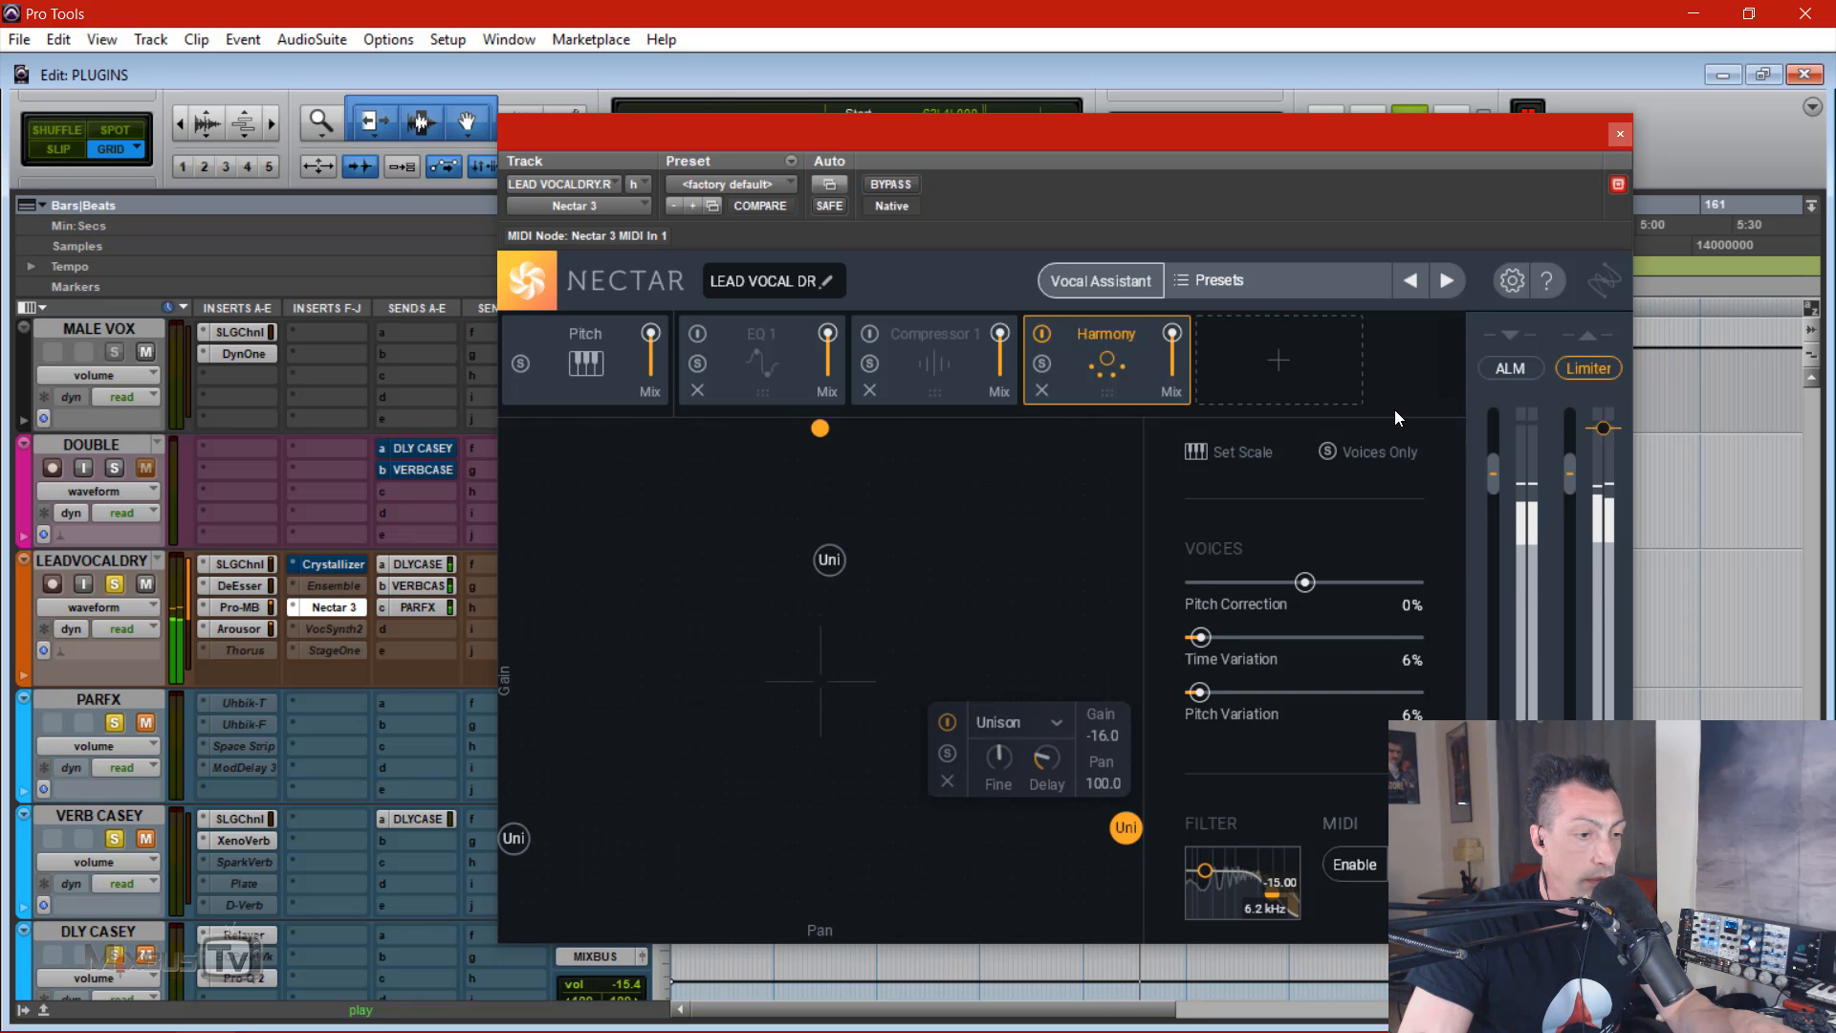
Step: Solo the harmony voices, add a fourth Unison voice at pan 60.5, and move the centre voice to gain -6.1, pan -55.5, adjusting its delay
{"action": "left_click", "coordinate": [1328, 451]}
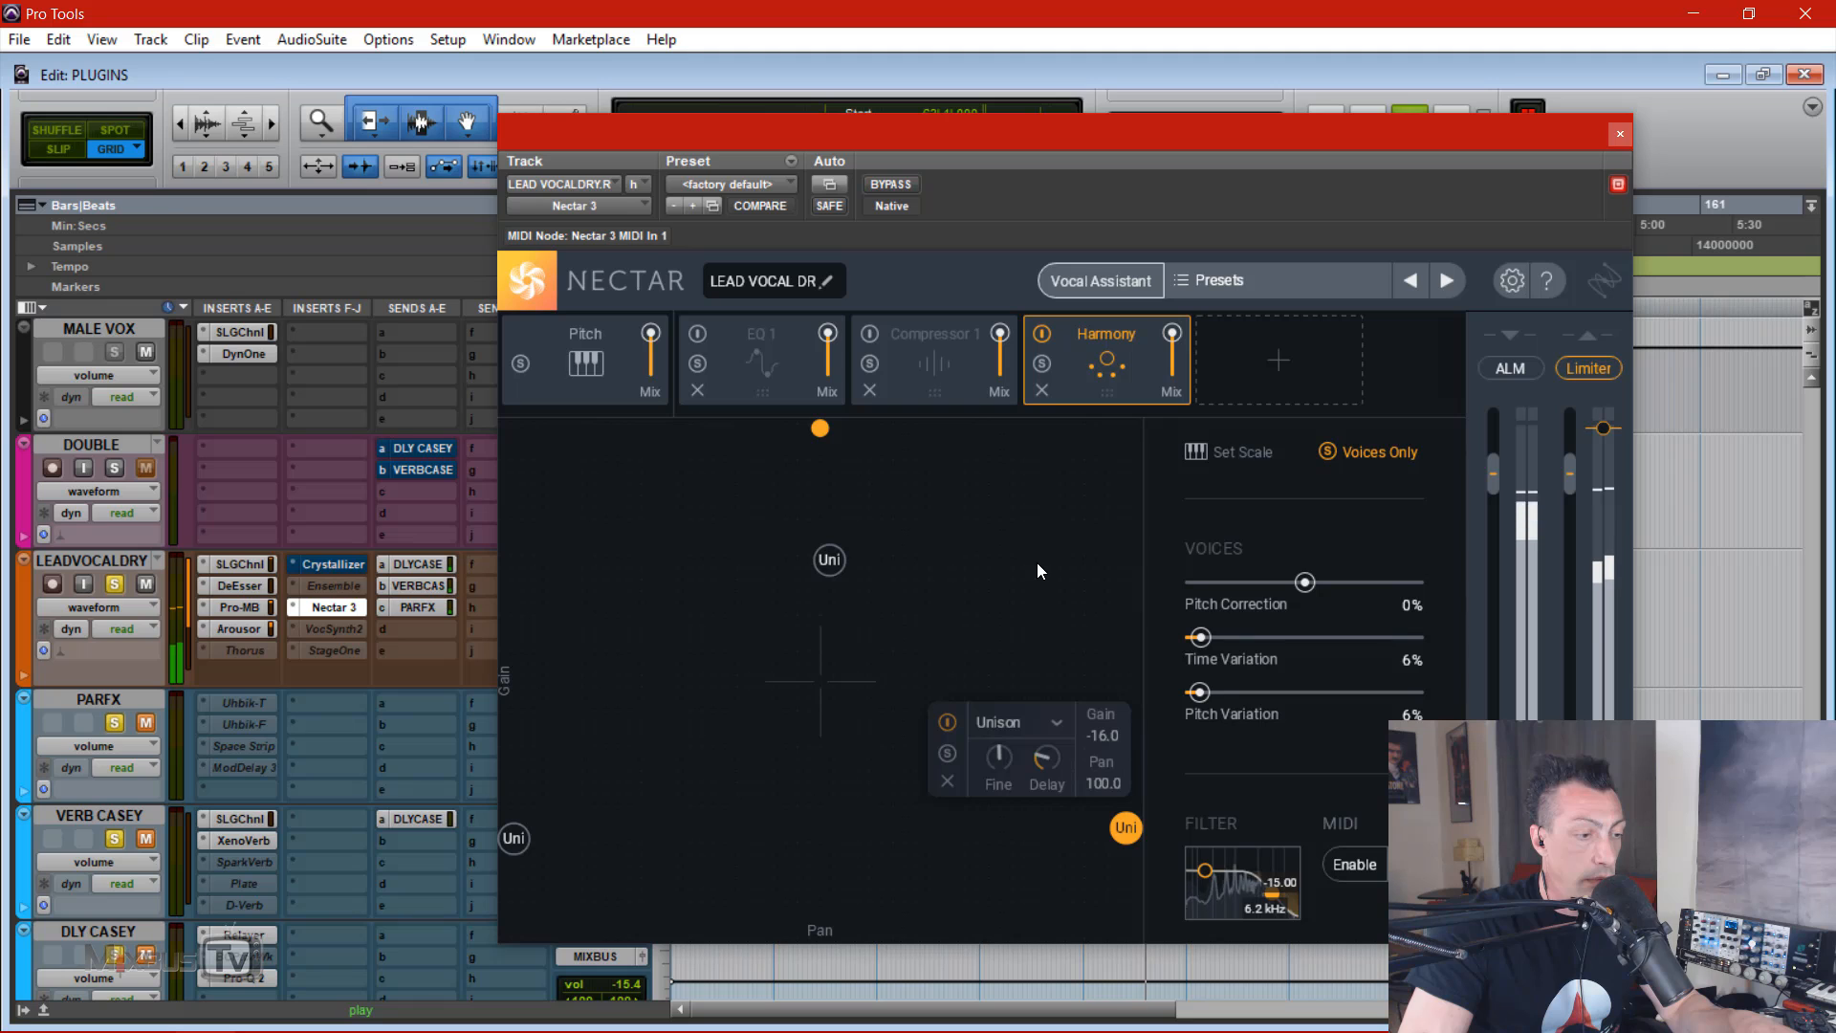
{"action": "left_click", "coordinate": [1006, 568]}
{"action": "left_click", "coordinate": [1006, 568]}
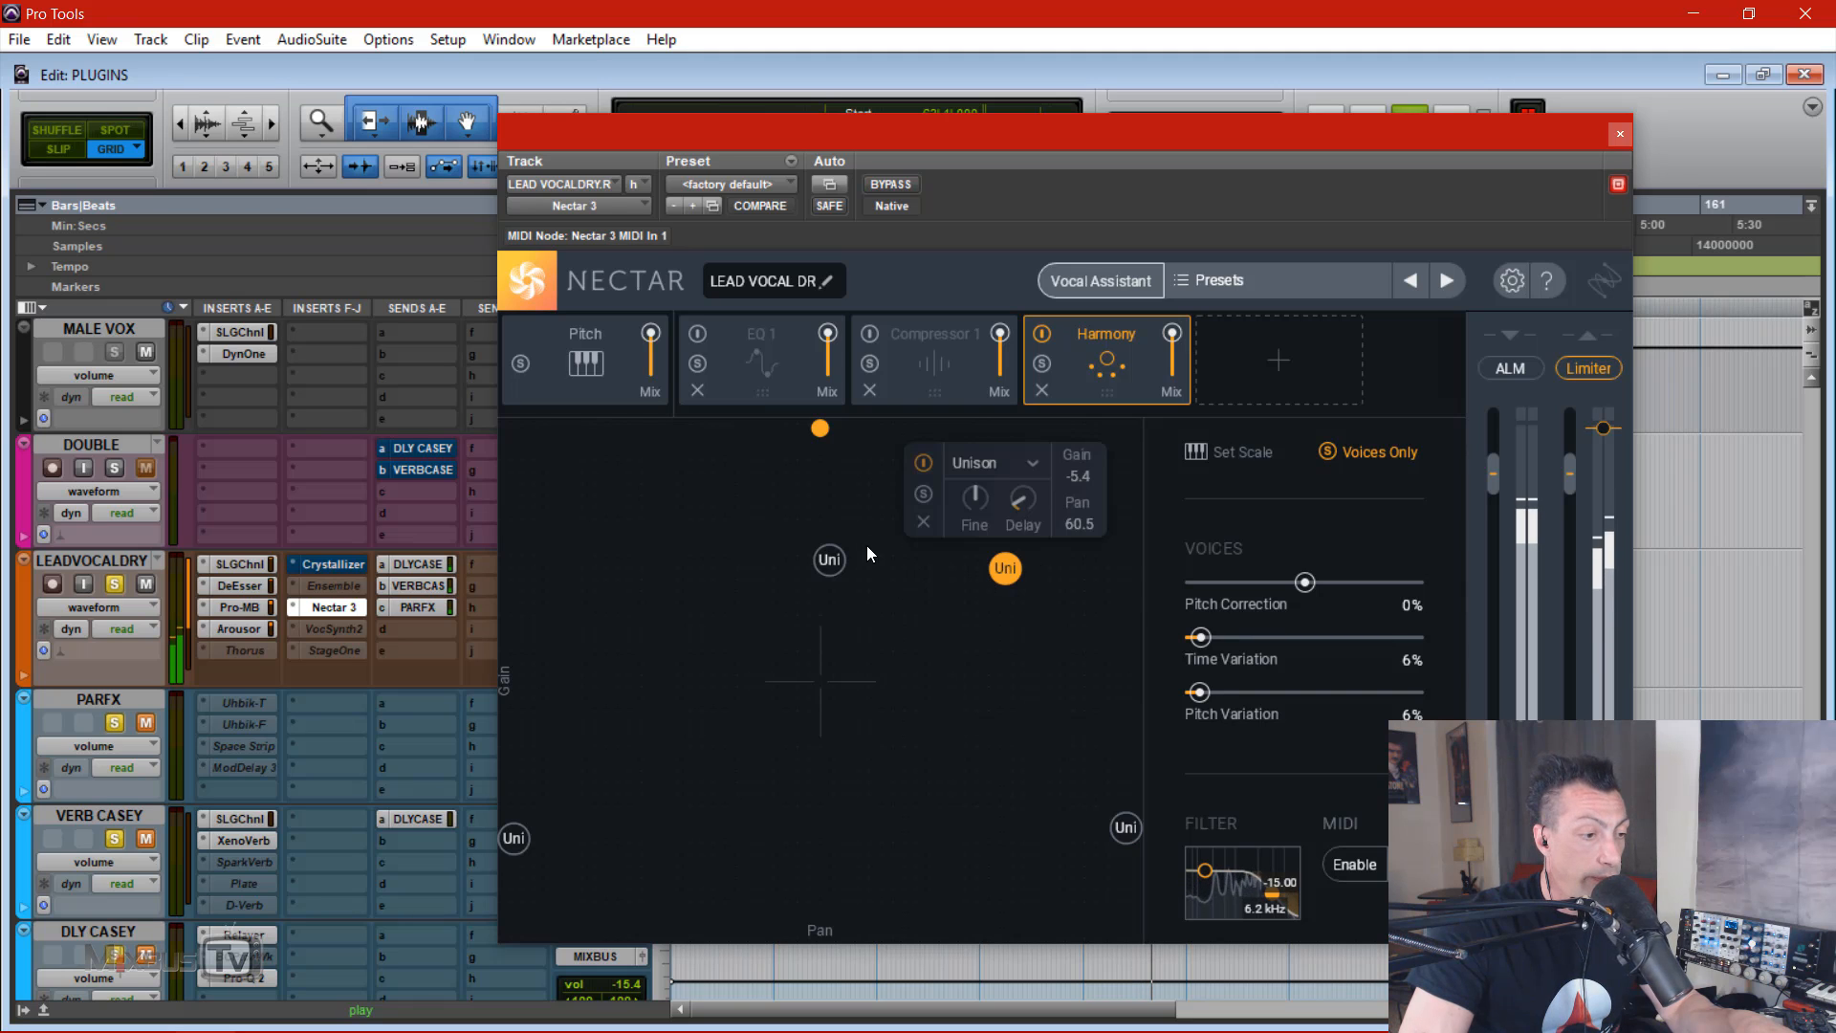
{"action": "left_click_drag", "start_coordinate": [829, 560], "coordinate": [646, 587]}
{"action": "left_click_drag", "start_coordinate": [667, 514], "coordinate": [665, 549]}
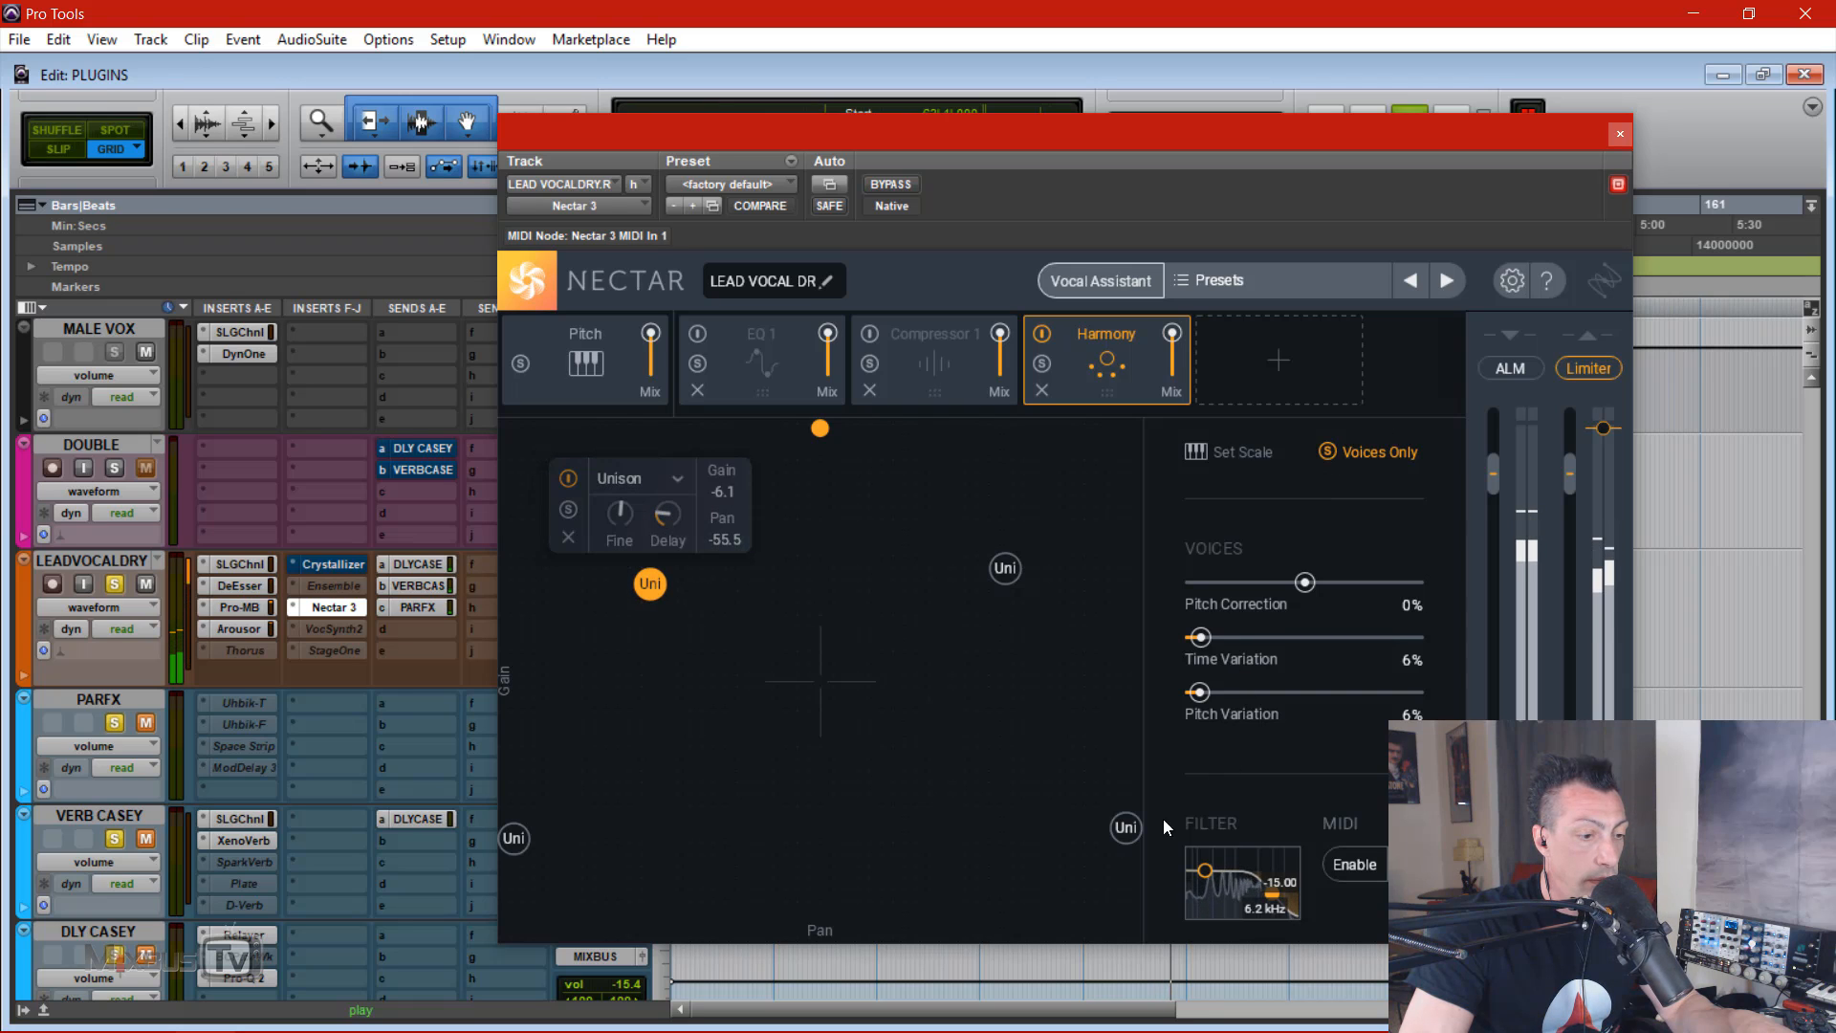
Step: Rebalance the Unison voices: outer right gain -3.3, pan 100.0; inner left -6.8, pan -46.9; inner right -8.4, pan 64.1; turn Voices Only off
{"action": "left_click_drag", "start_coordinate": [1126, 828], "coordinate": [1126, 639]}
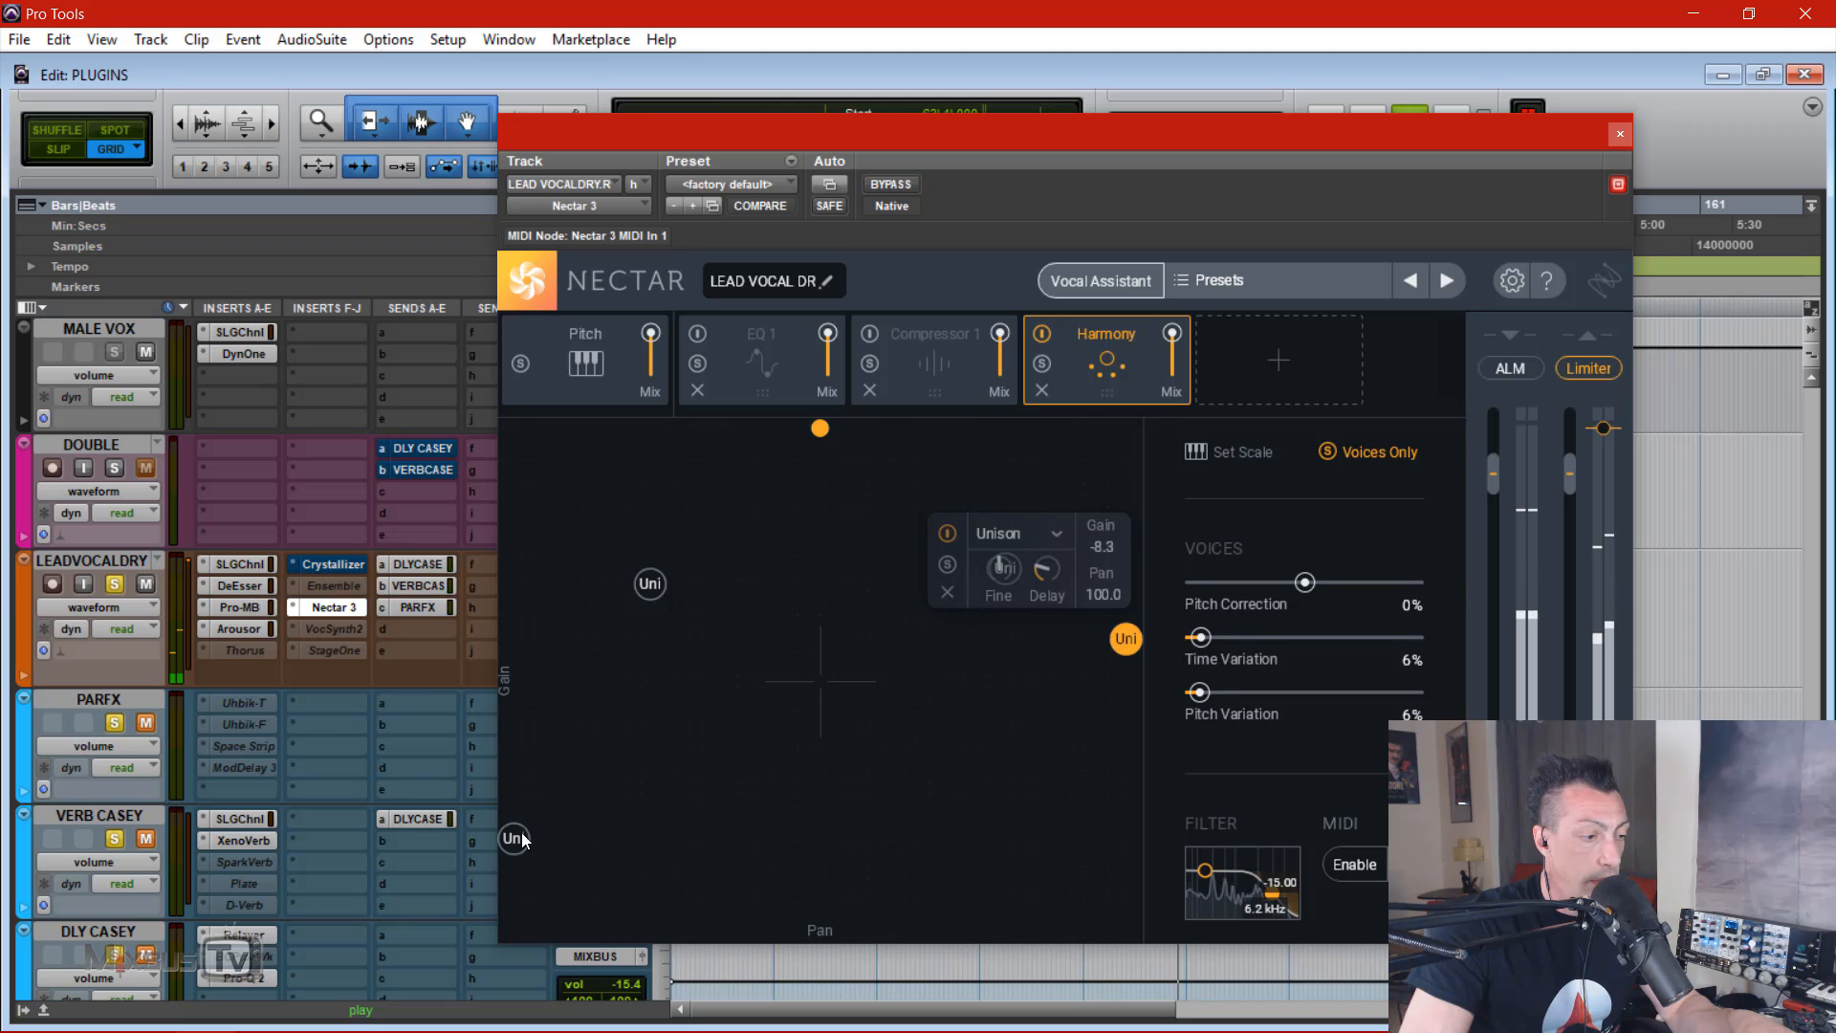
{"action": "left_click_drag", "start_coordinate": [513, 838], "coordinate": [513, 759]}
{"action": "left_click_drag", "start_coordinate": [1004, 569], "coordinate": [1125, 513]}
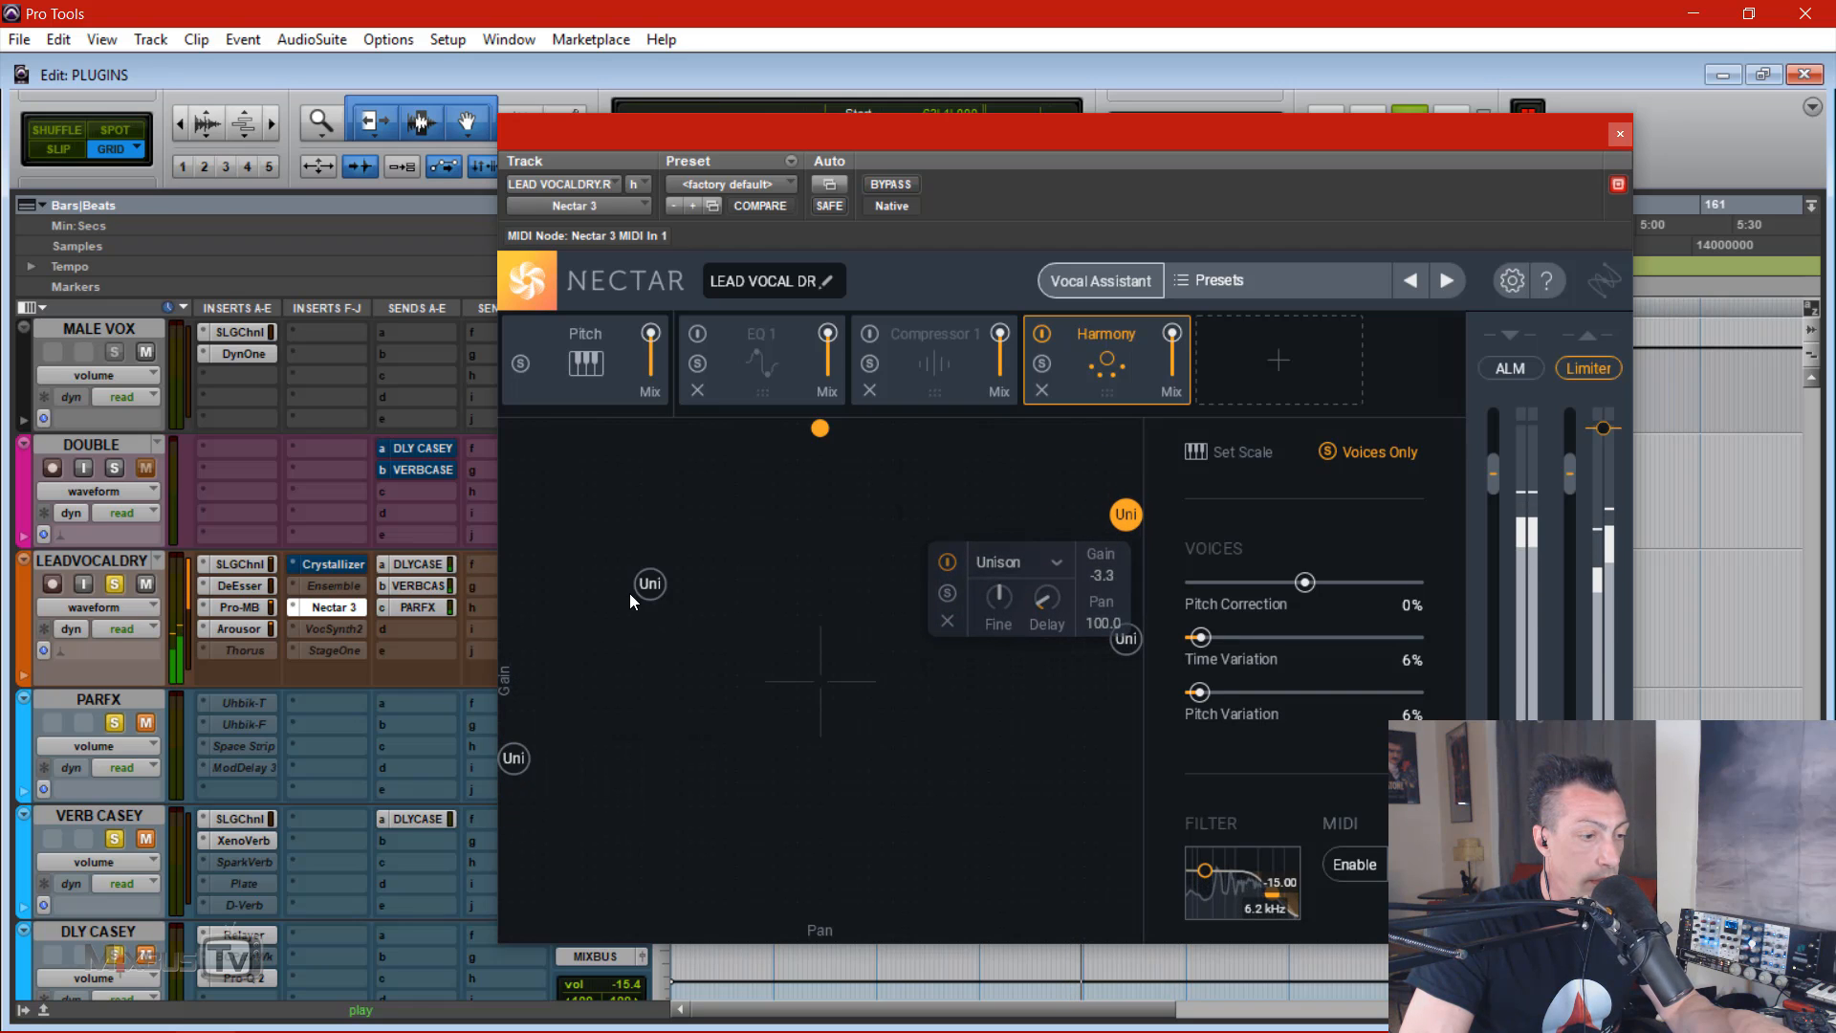
{"action": "left_click_drag", "start_coordinate": [650, 584], "coordinate": [617, 566]}
{"action": "left_click_drag", "start_coordinate": [1126, 638], "coordinate": [1037, 747]}
{"action": "left_click_drag", "start_coordinate": [532, 767], "coordinate": [484, 574]}
{"action": "left_click_drag", "start_coordinate": [617, 570], "coordinate": [677, 603]}
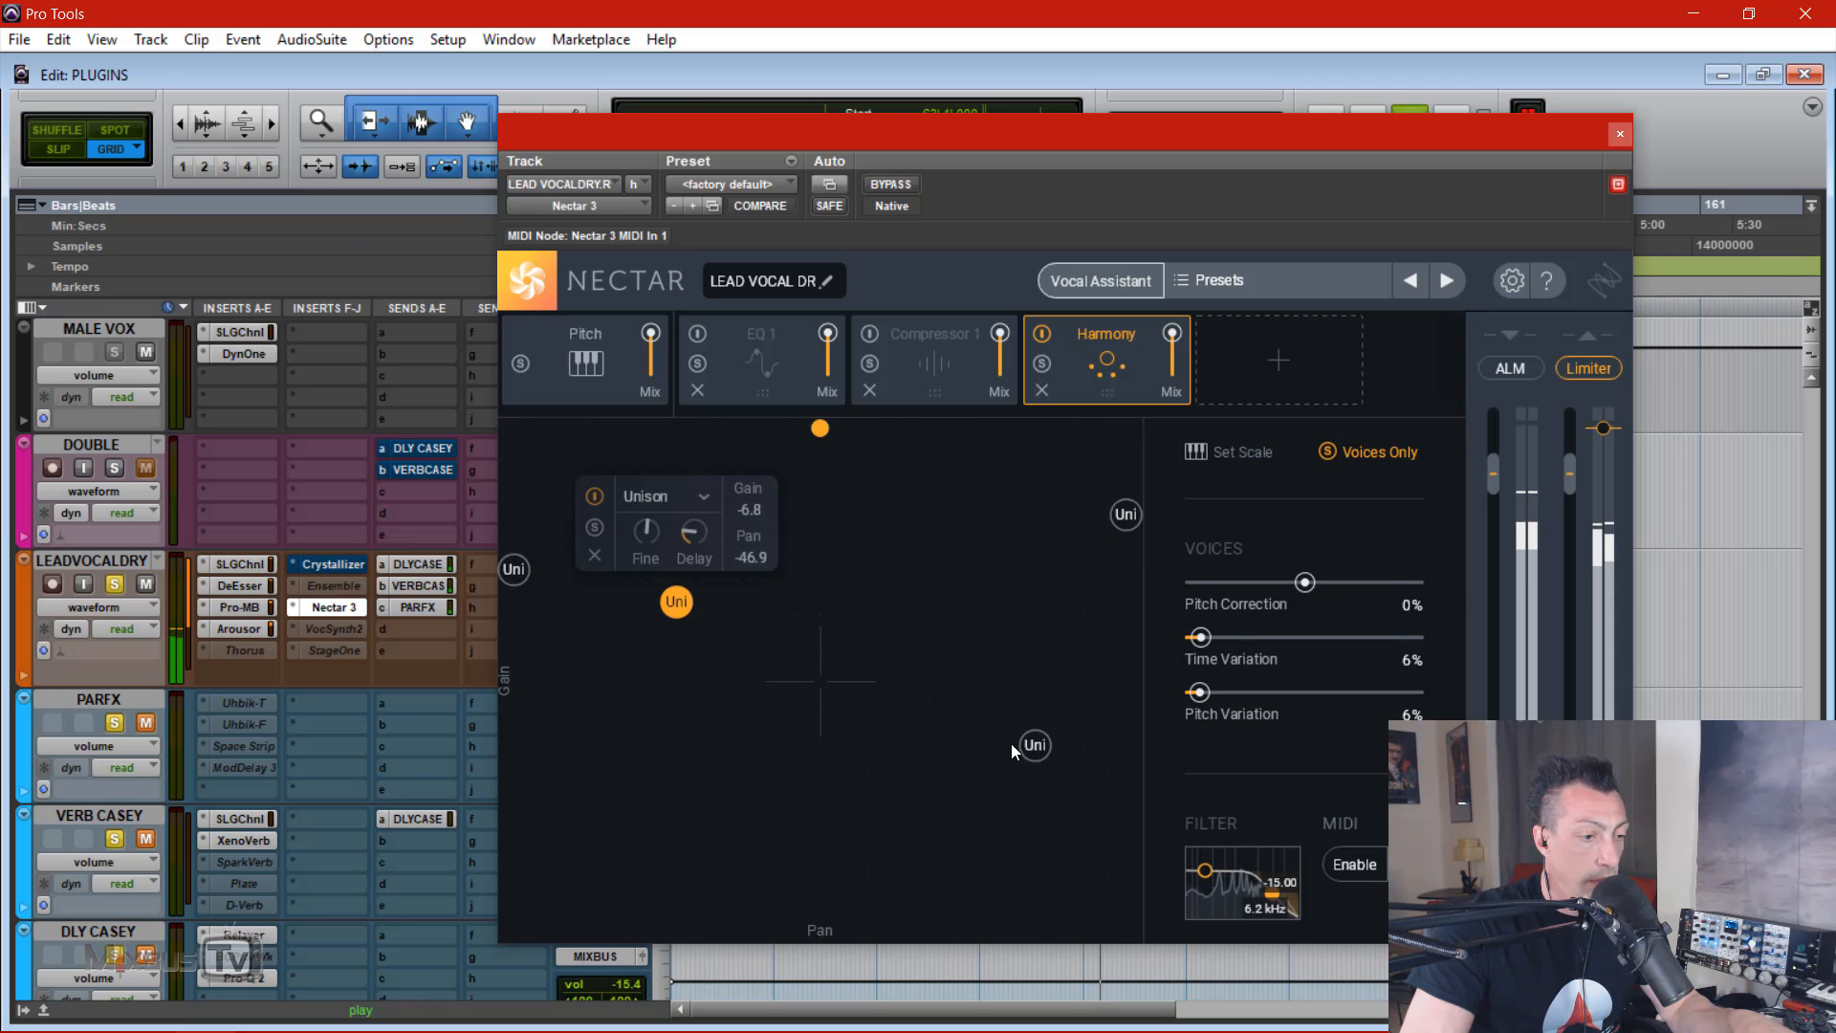
{"action": "left_click_drag", "start_coordinate": [1029, 745], "coordinate": [1006, 638]}
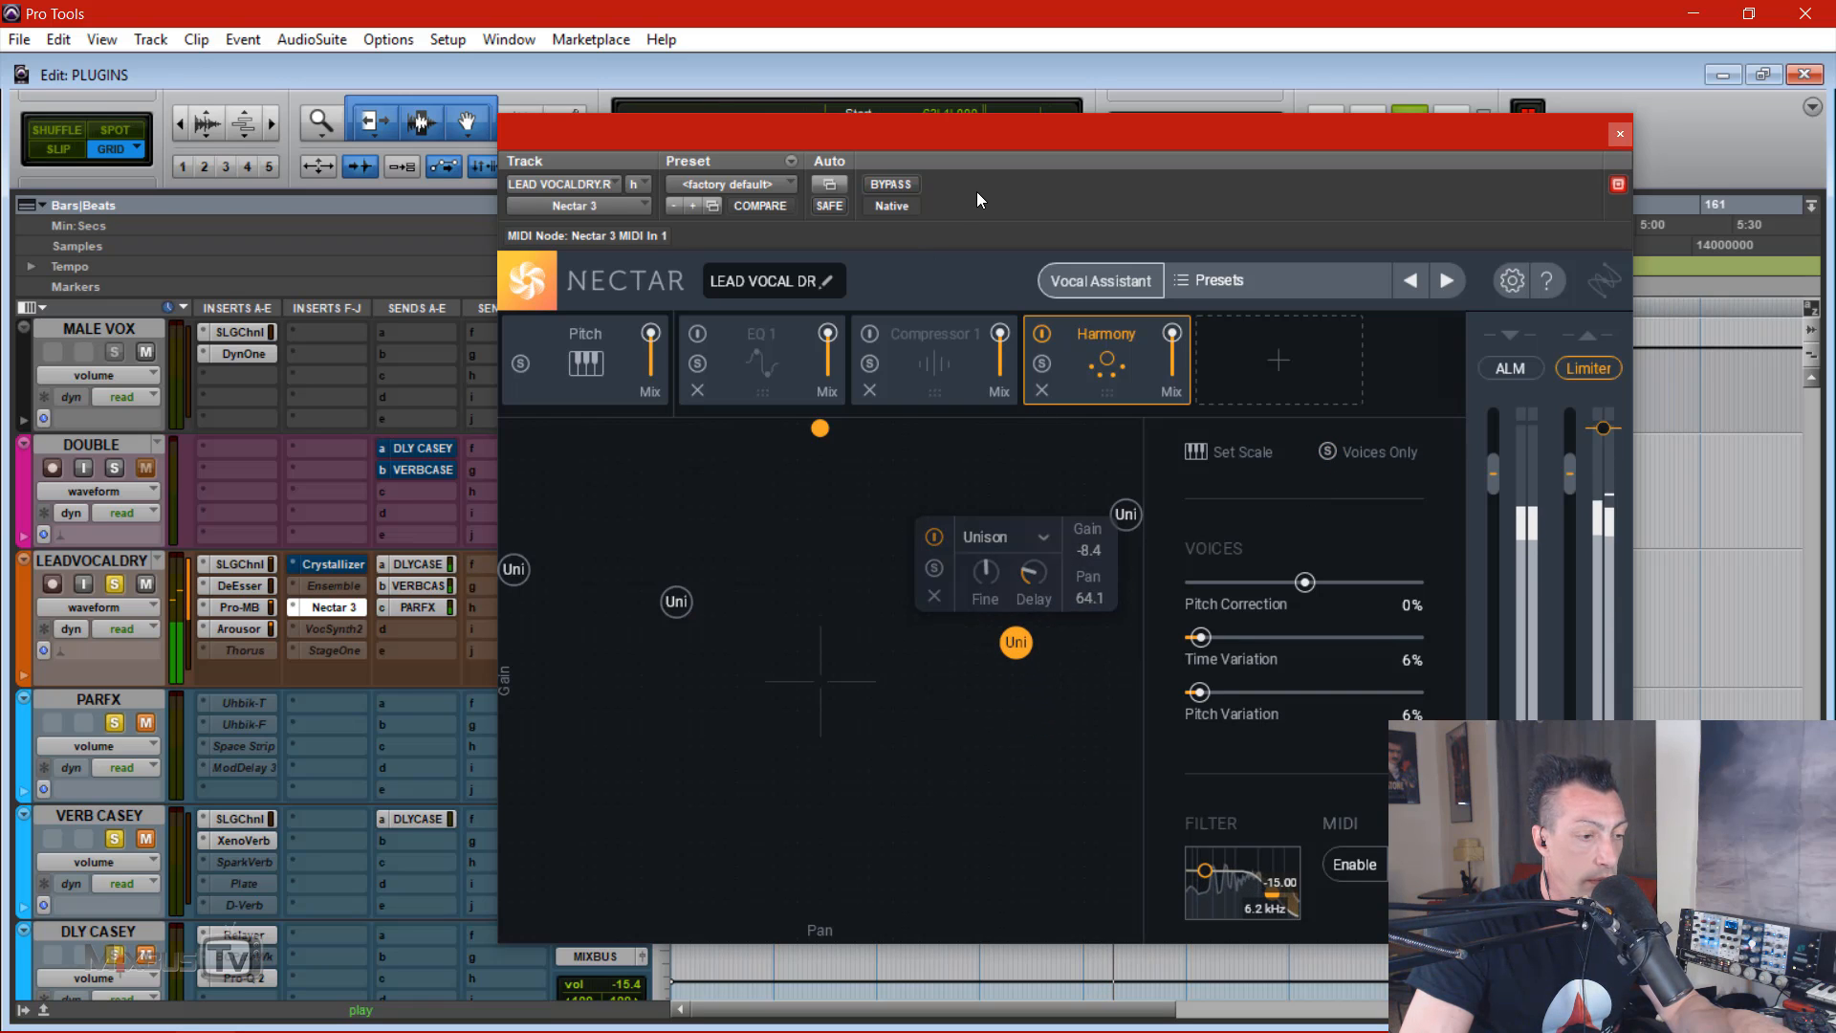
Step: Lower Harmony's mix to 39 and raise it to 54 during playback, comparing Nectar 3 with the bypassed sound
{"action": "left_click", "coordinate": [899, 185]}
{"action": "left_click", "coordinate": [899, 185]}
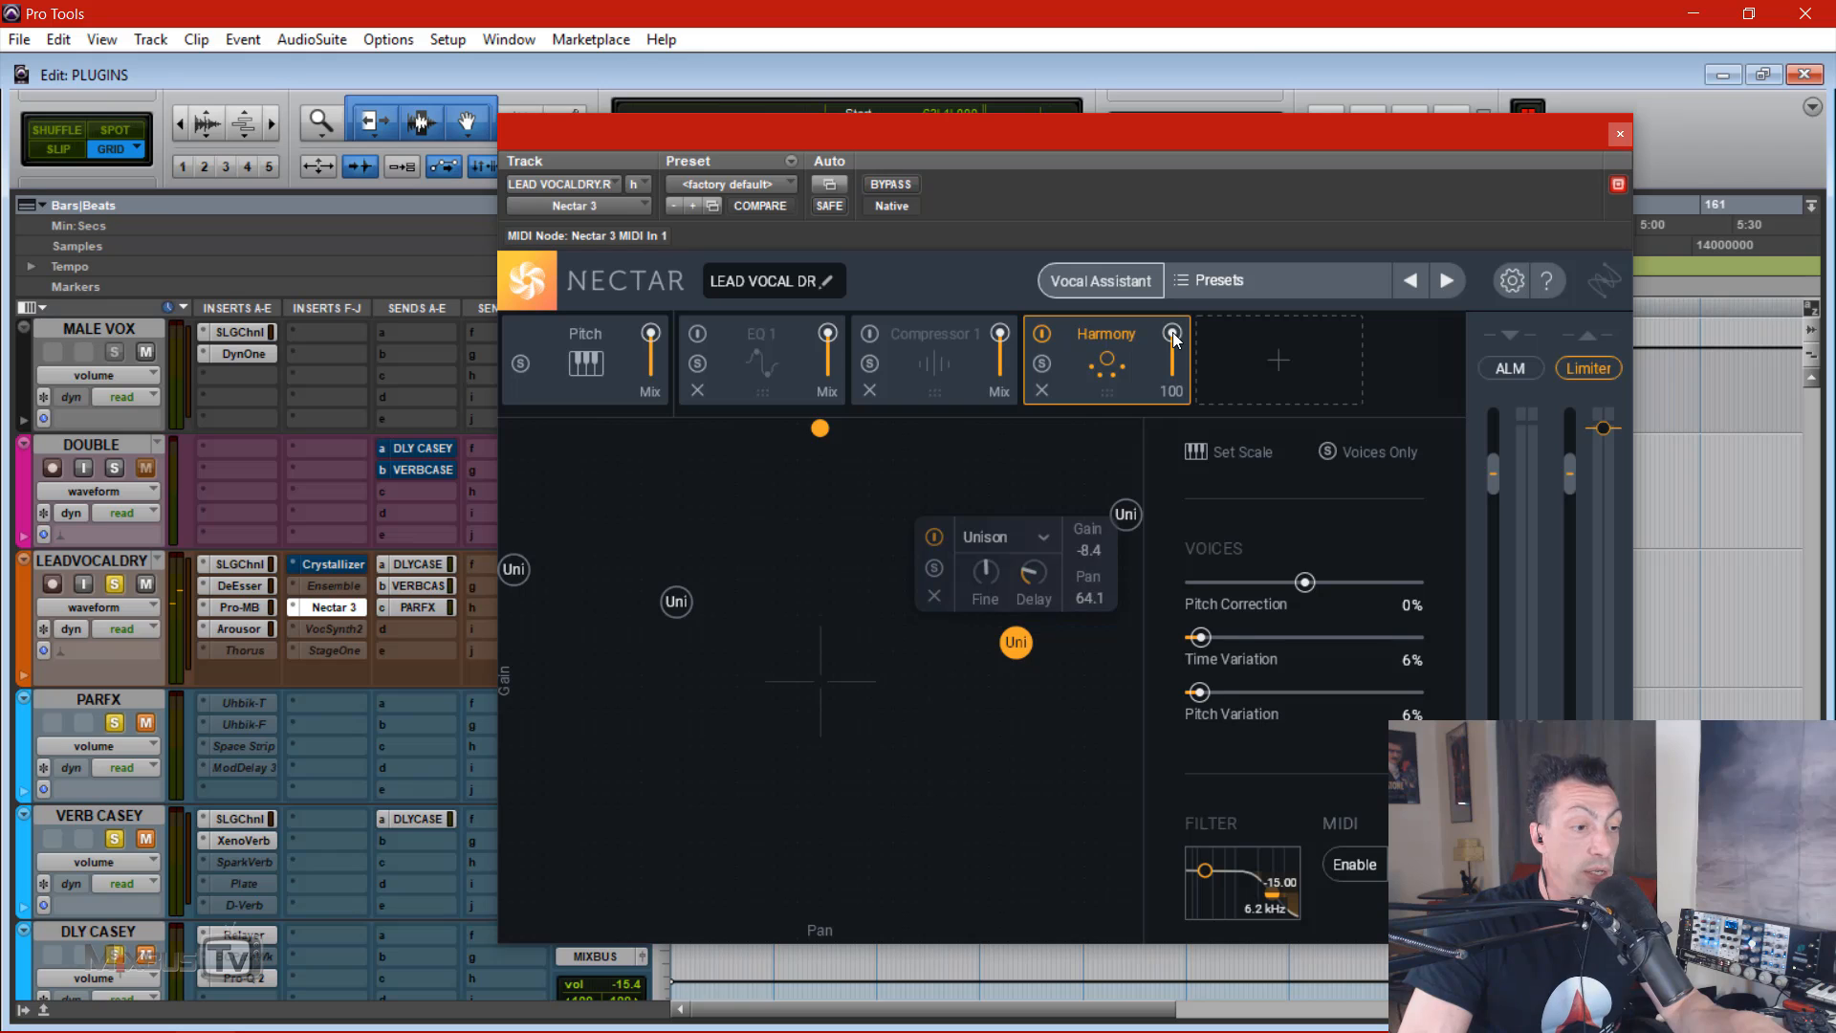
{"action": "left_click_drag", "start_coordinate": [1174, 334], "coordinate": [1173, 360]}
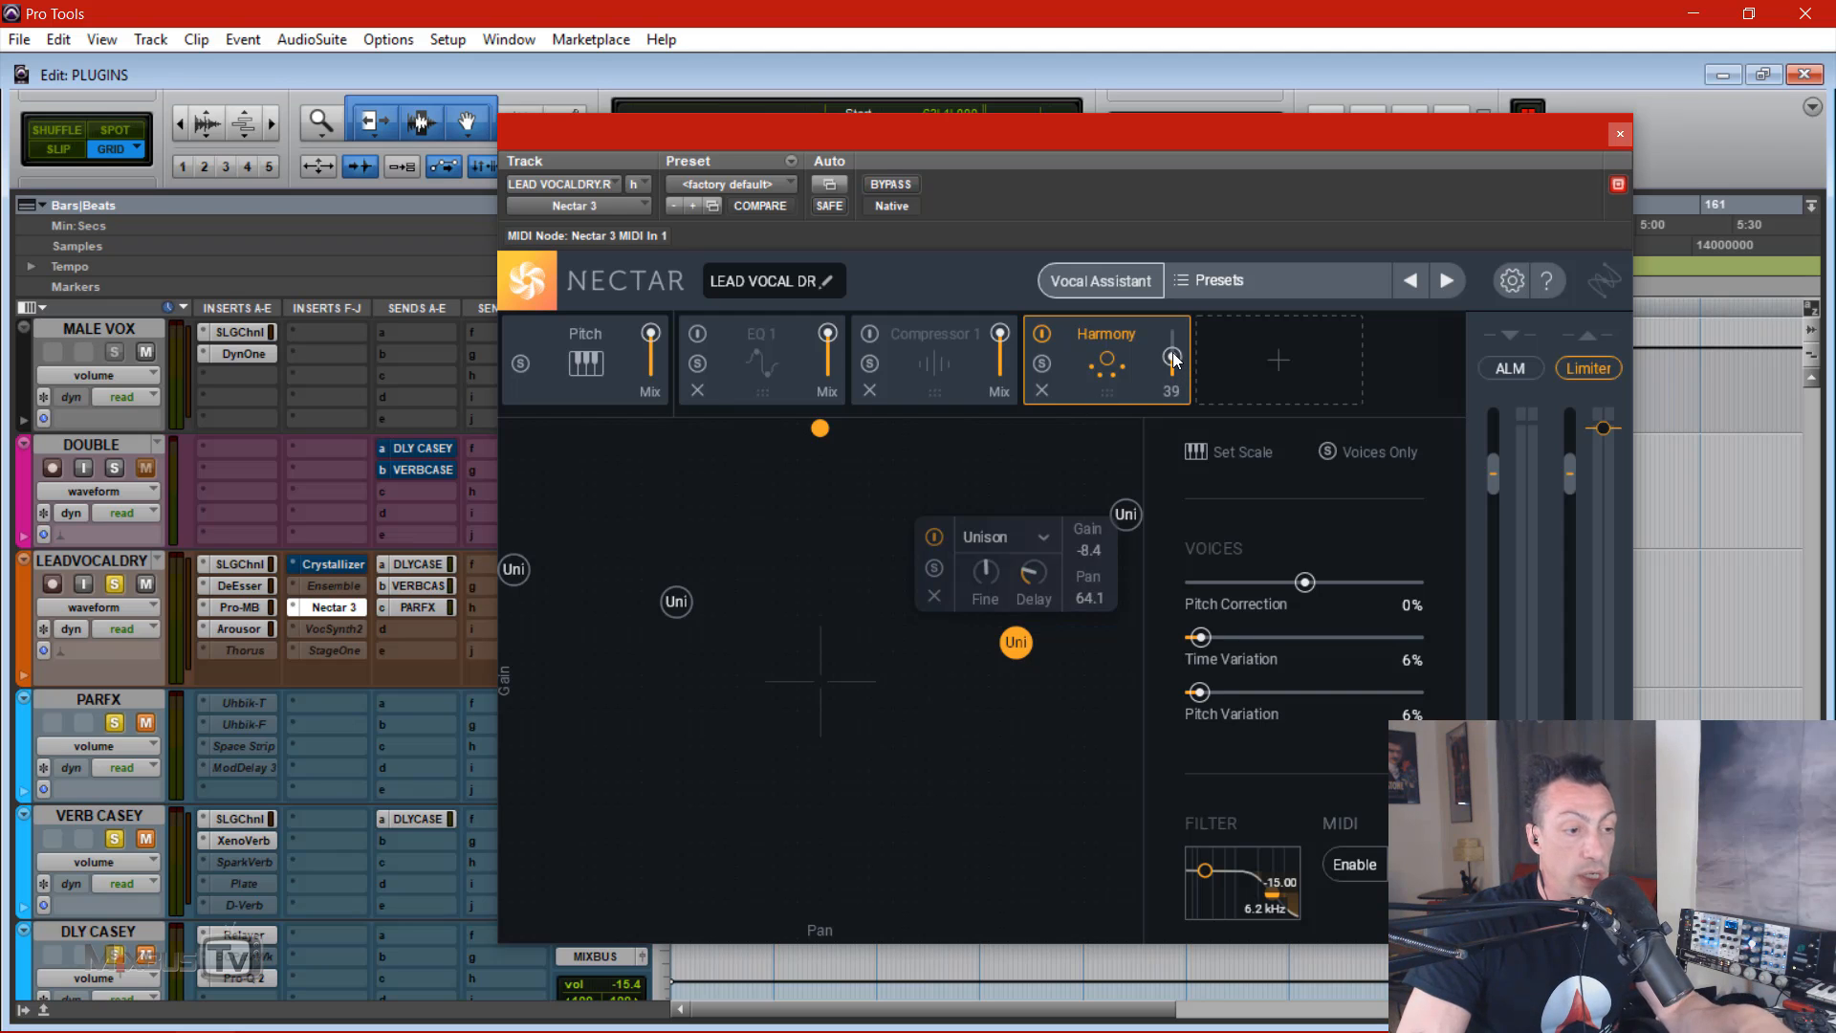
{"action": "left_click_drag", "start_coordinate": [1174, 359], "coordinate": [1173, 352]}
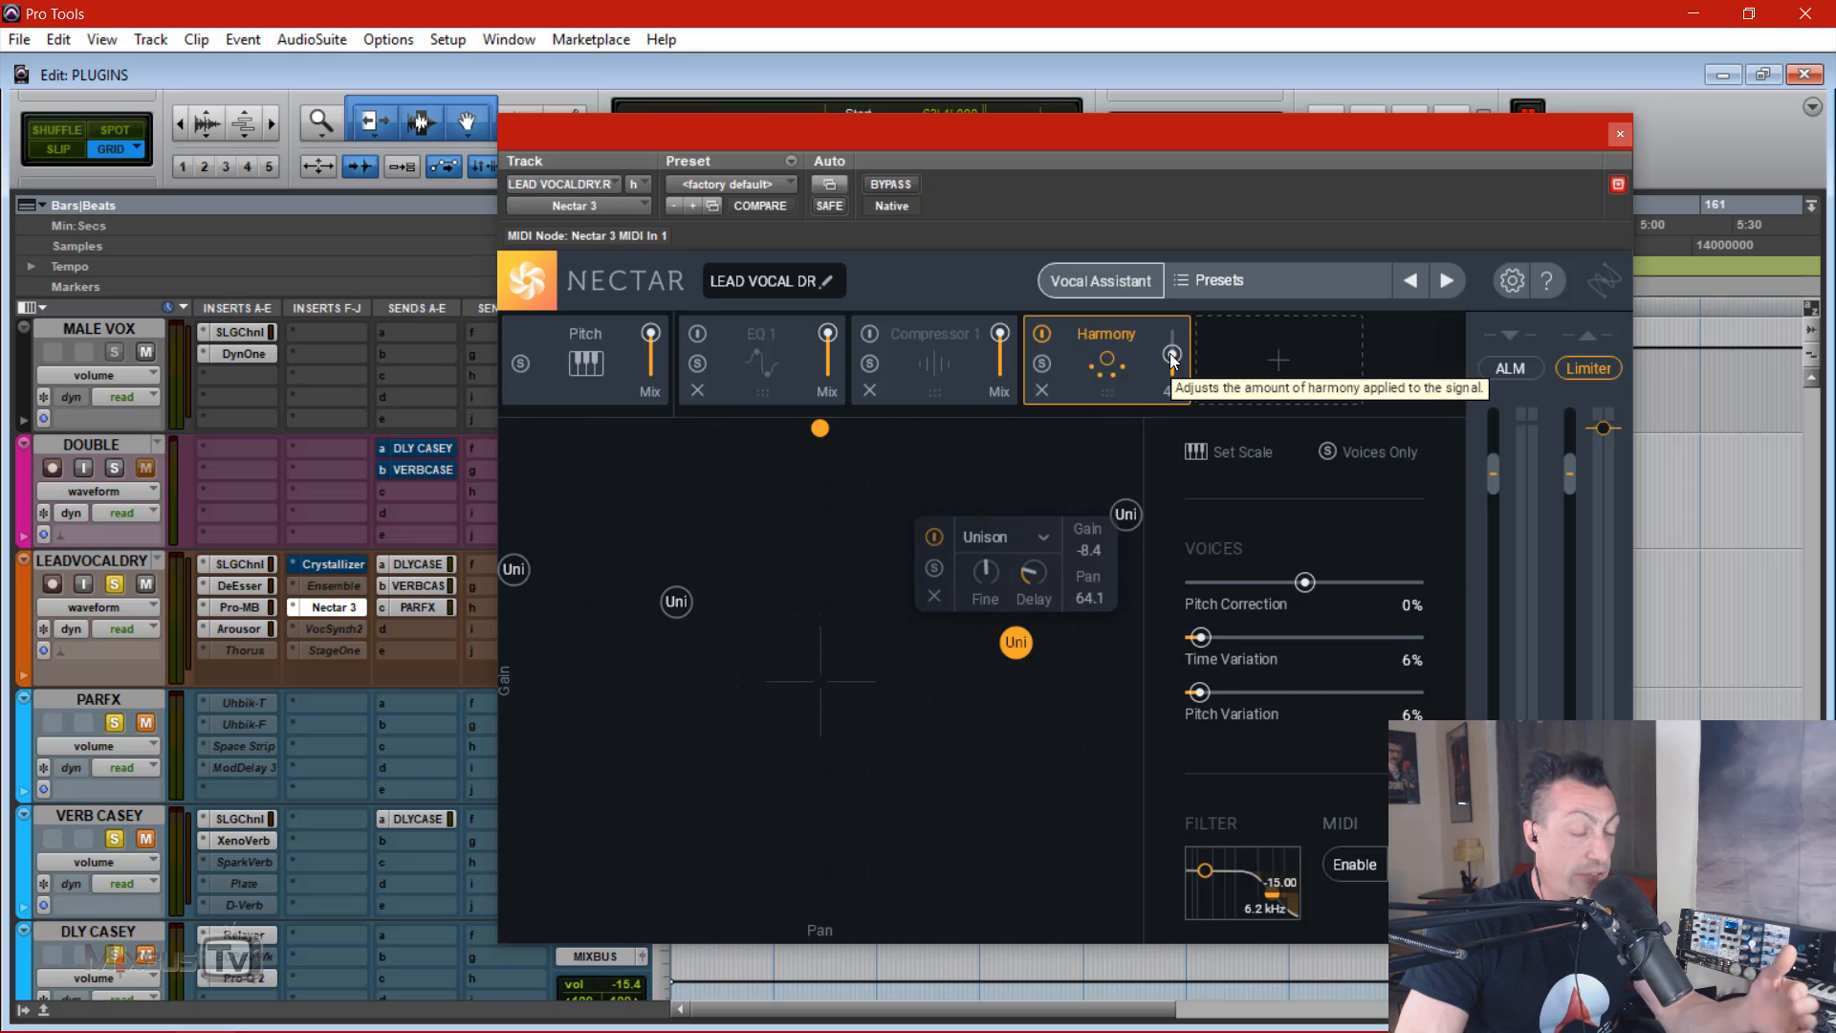
{"action": "key", "text": "space"}
{"action": "mouse_move", "coordinate": [1172, 356]}
{"action": "left_mouse_down"}
{"action": "mouse_move", "coordinate": [1178, 393]}
{"action": "mouse_move", "coordinate": [1174, 350]}
{"action": "left_mouse_up"}
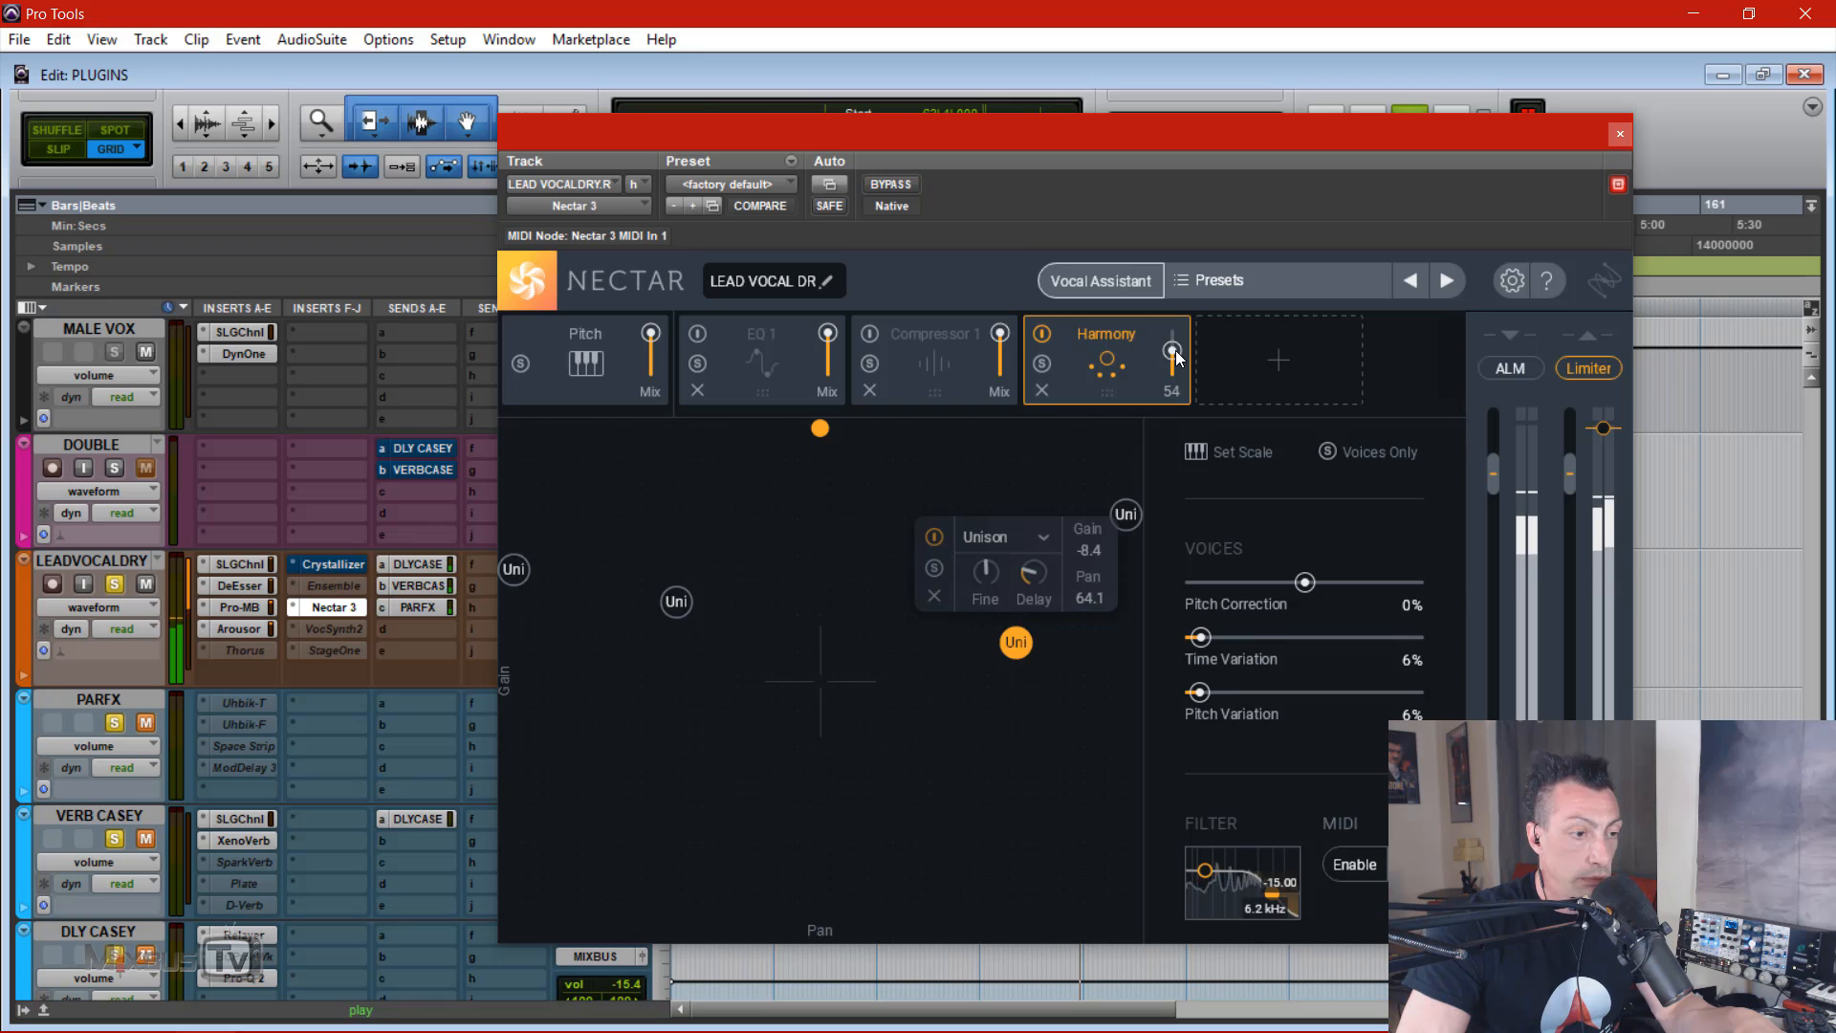
{"action": "left_click", "coordinate": [905, 187]}
{"action": "left_click", "coordinate": [905, 187]}
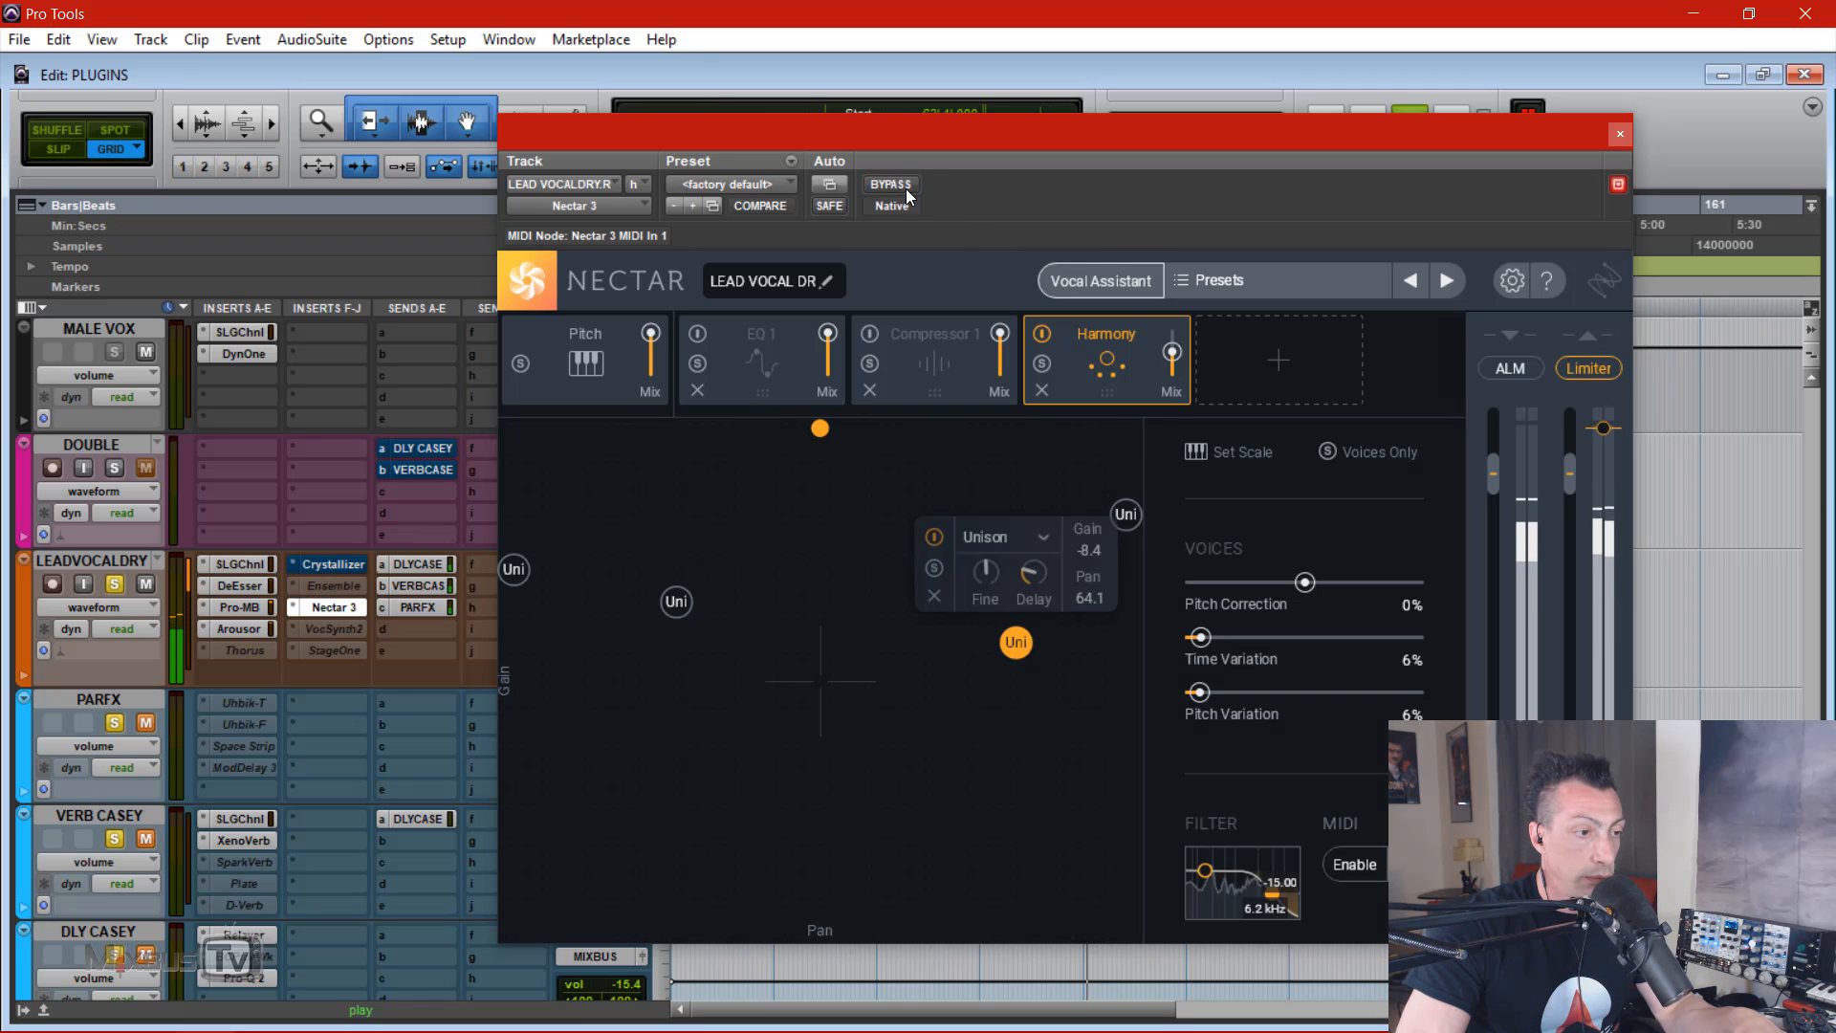
Step: Raise Harmony's mix close to its maximum and compare Nectar 3 with the bypassed sound
{"action": "left_click_drag", "start_coordinate": [1171, 352], "coordinate": [1174, 337]}
{"action": "left_click", "coordinate": [897, 187]}
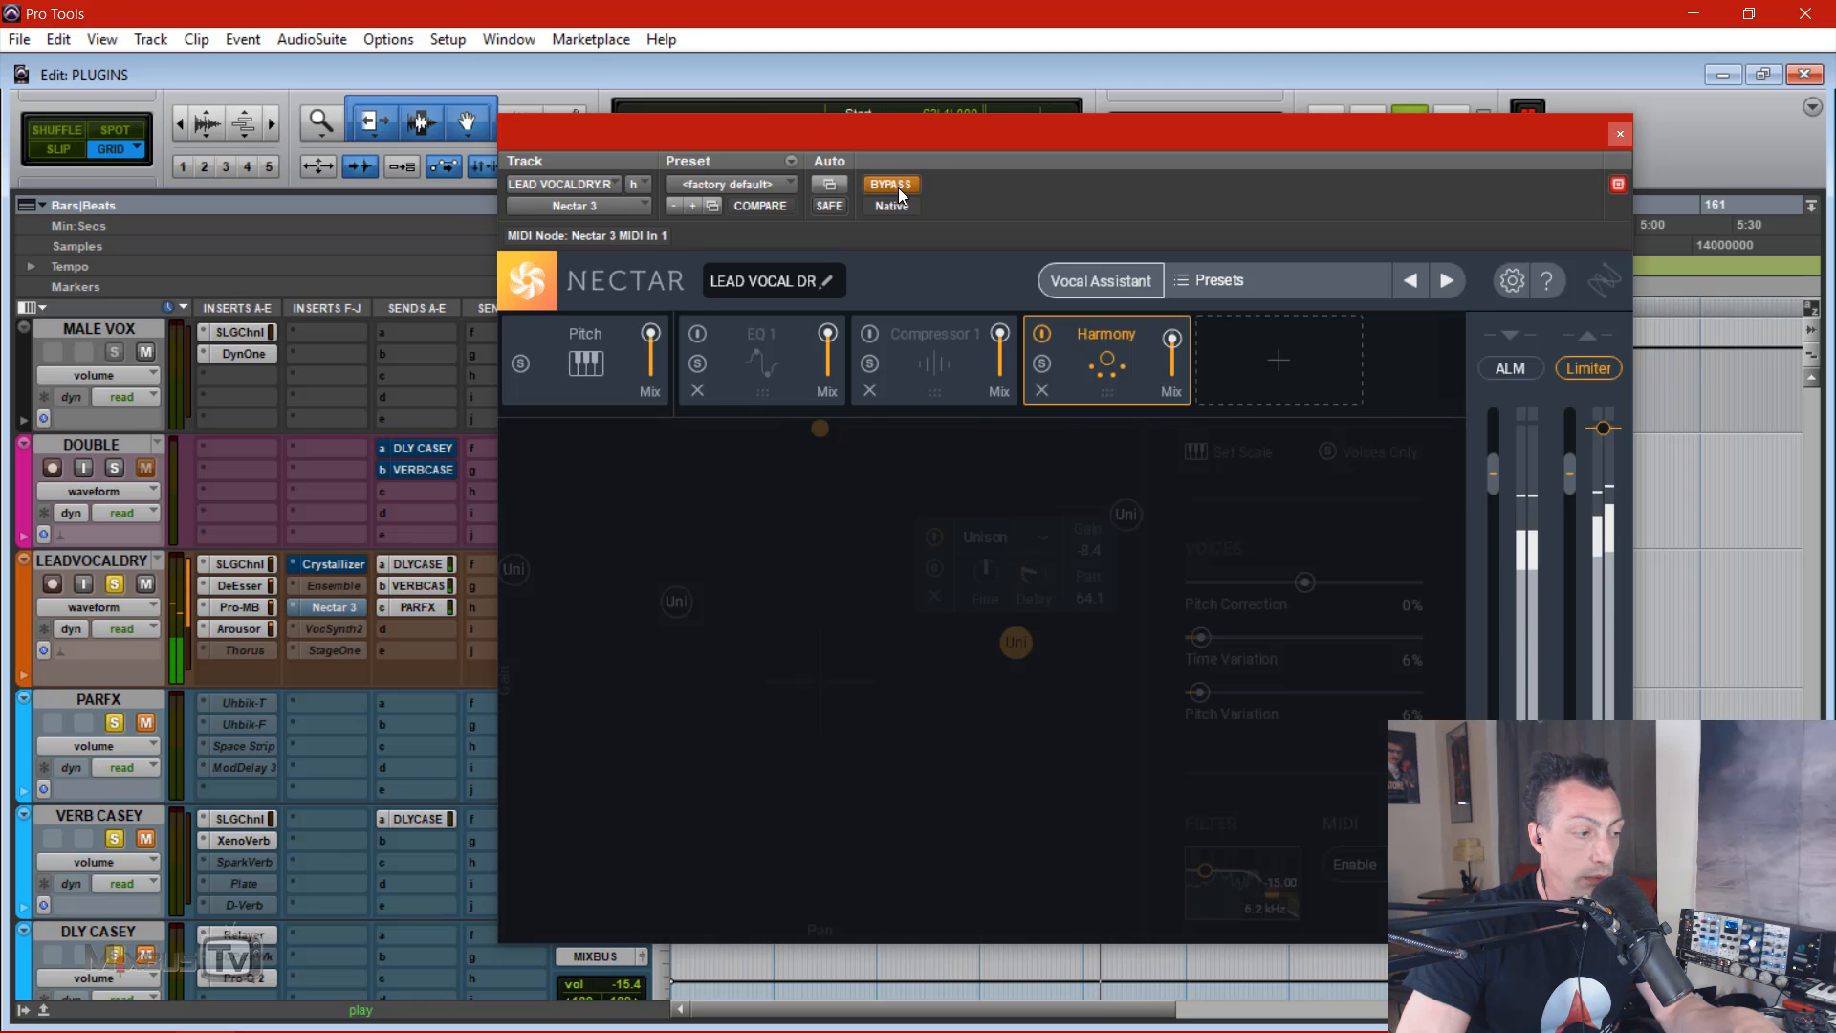
{"action": "left_click", "coordinate": [898, 187]}
Step: Unmute the VERB CASEY track, compare Nectar 3 with bypass, then drop Harmony's mix to 0 and bring it partly back up
{"action": "left_click", "coordinate": [150, 841]}
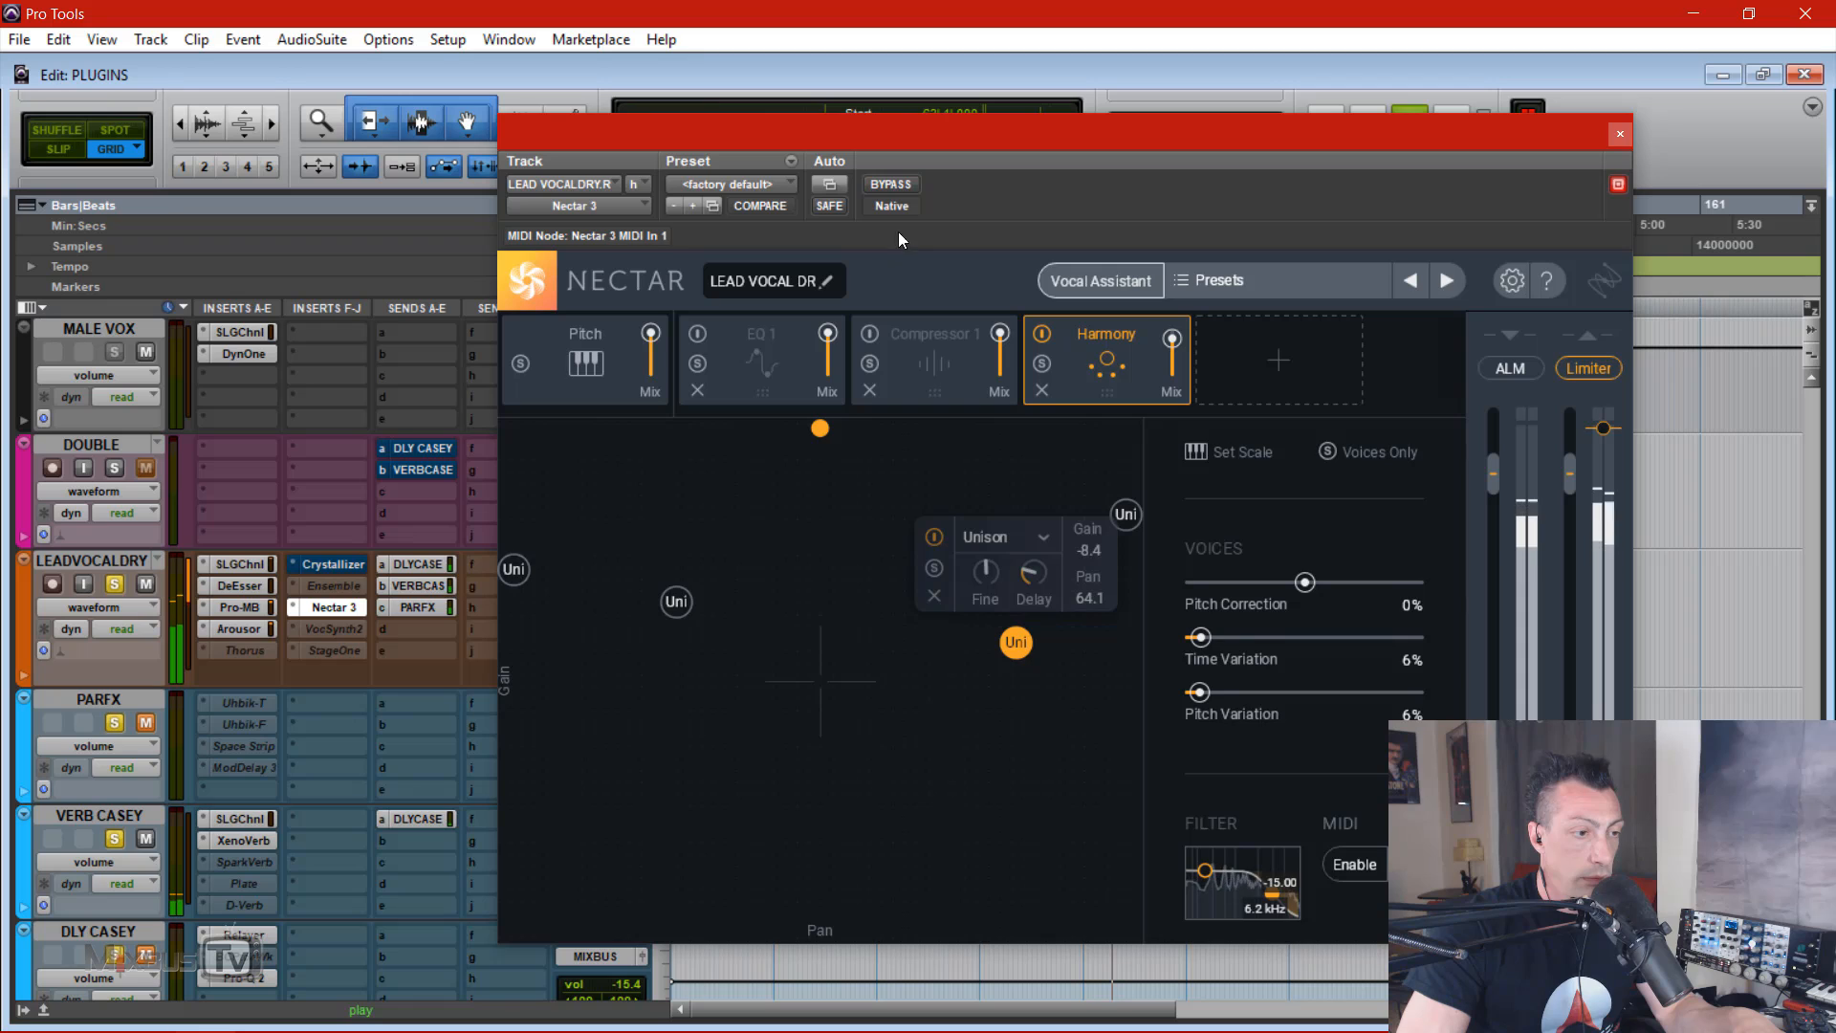
{"action": "left_click", "coordinate": [894, 186]}
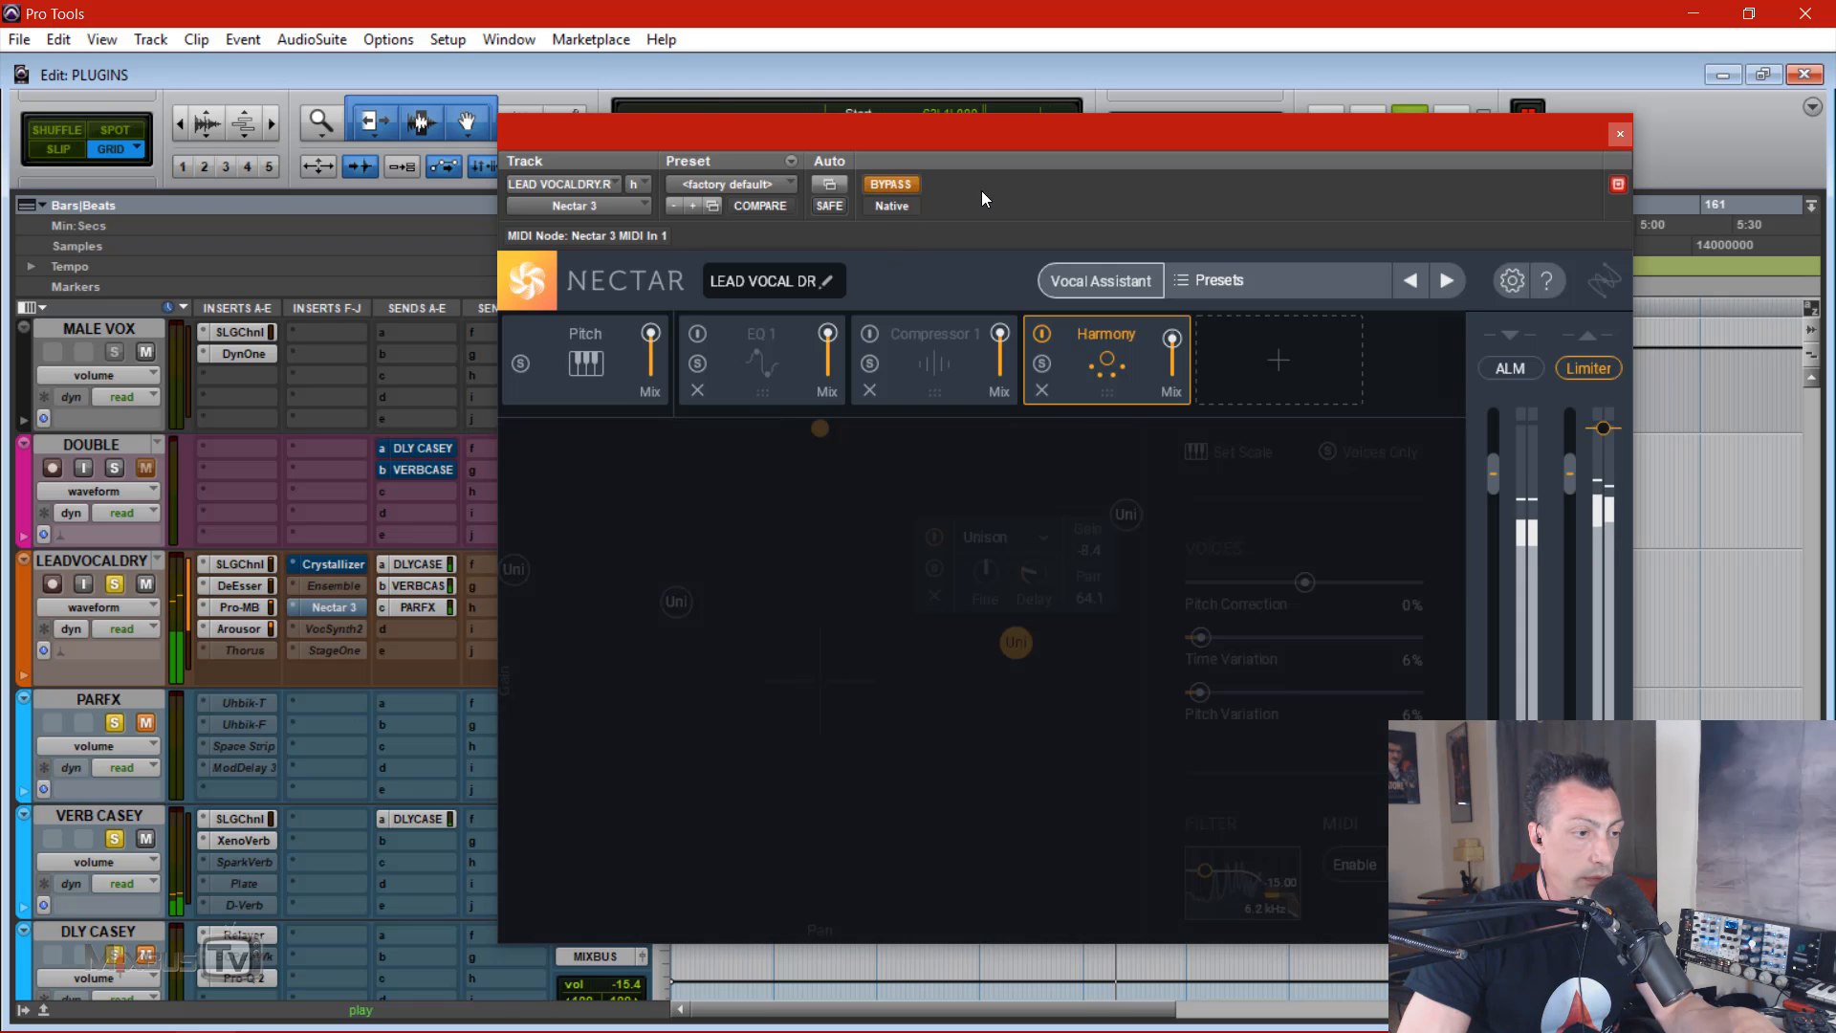
{"action": "left_click", "coordinate": [906, 183]}
{"action": "left_click", "coordinate": [1172, 371]}
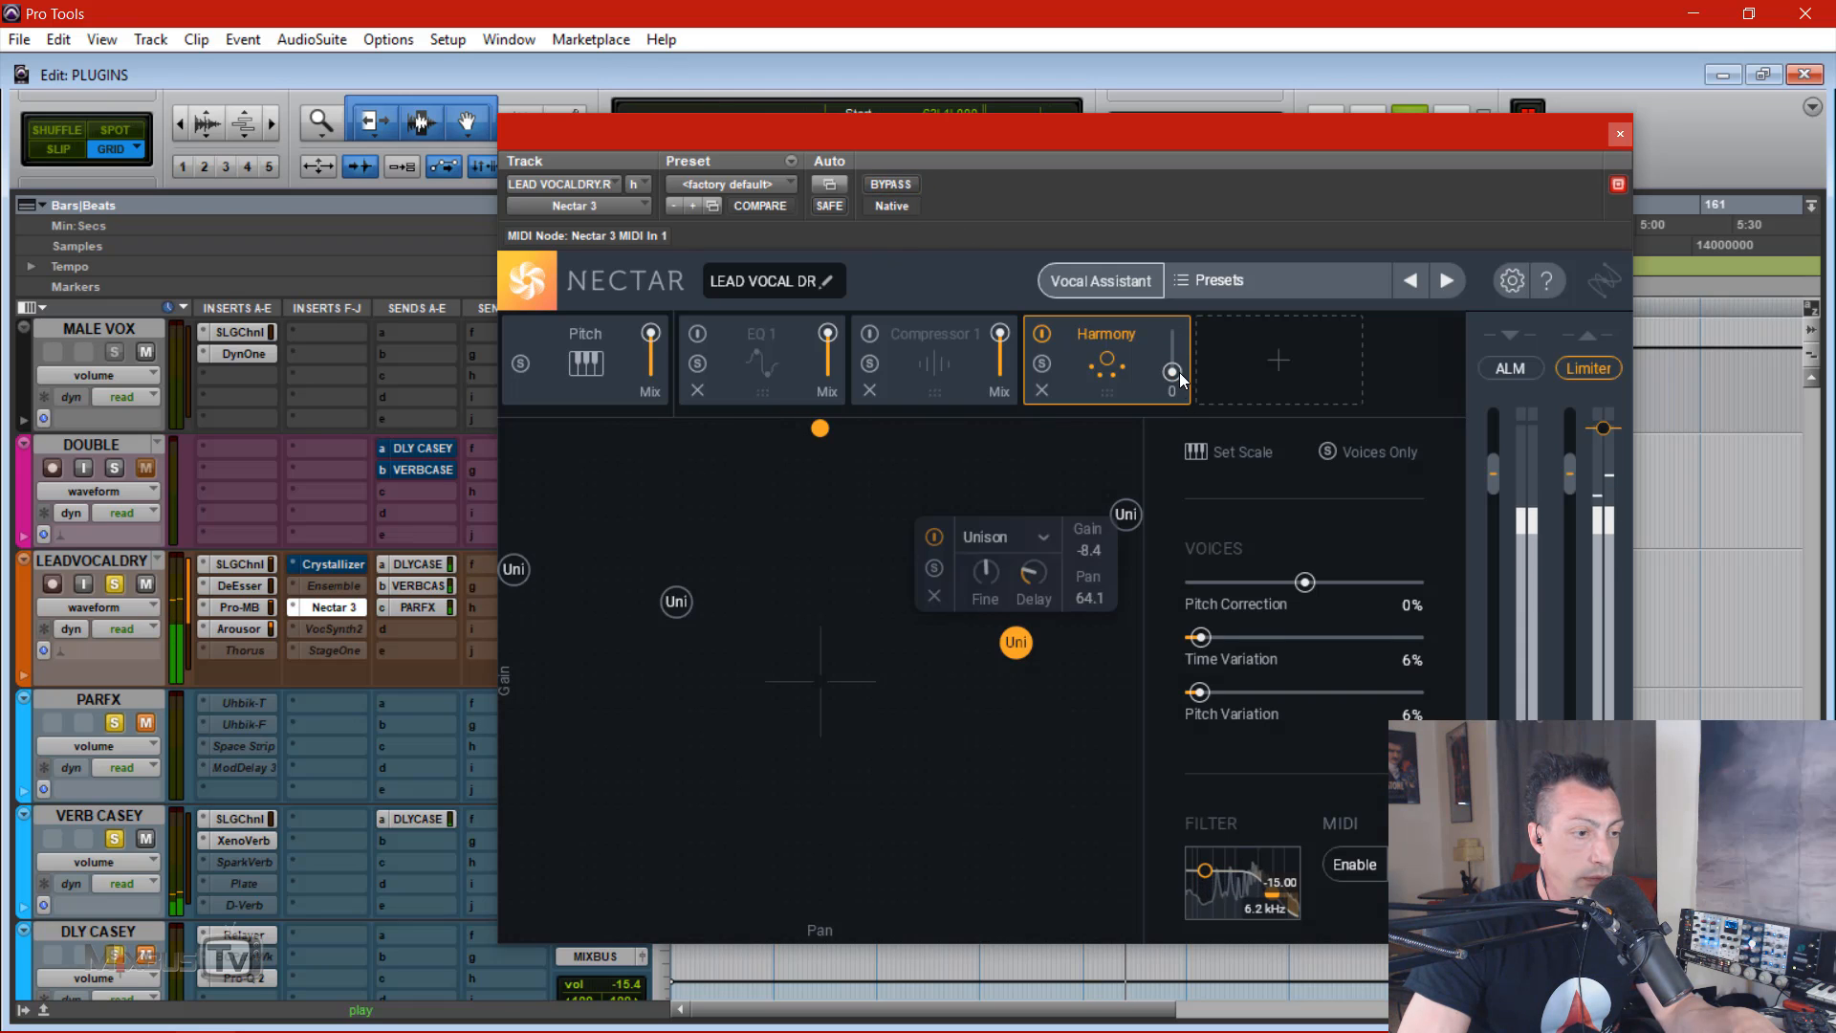
{"action": "left_click_drag", "start_coordinate": [1180, 358], "coordinate": [1180, 362]}
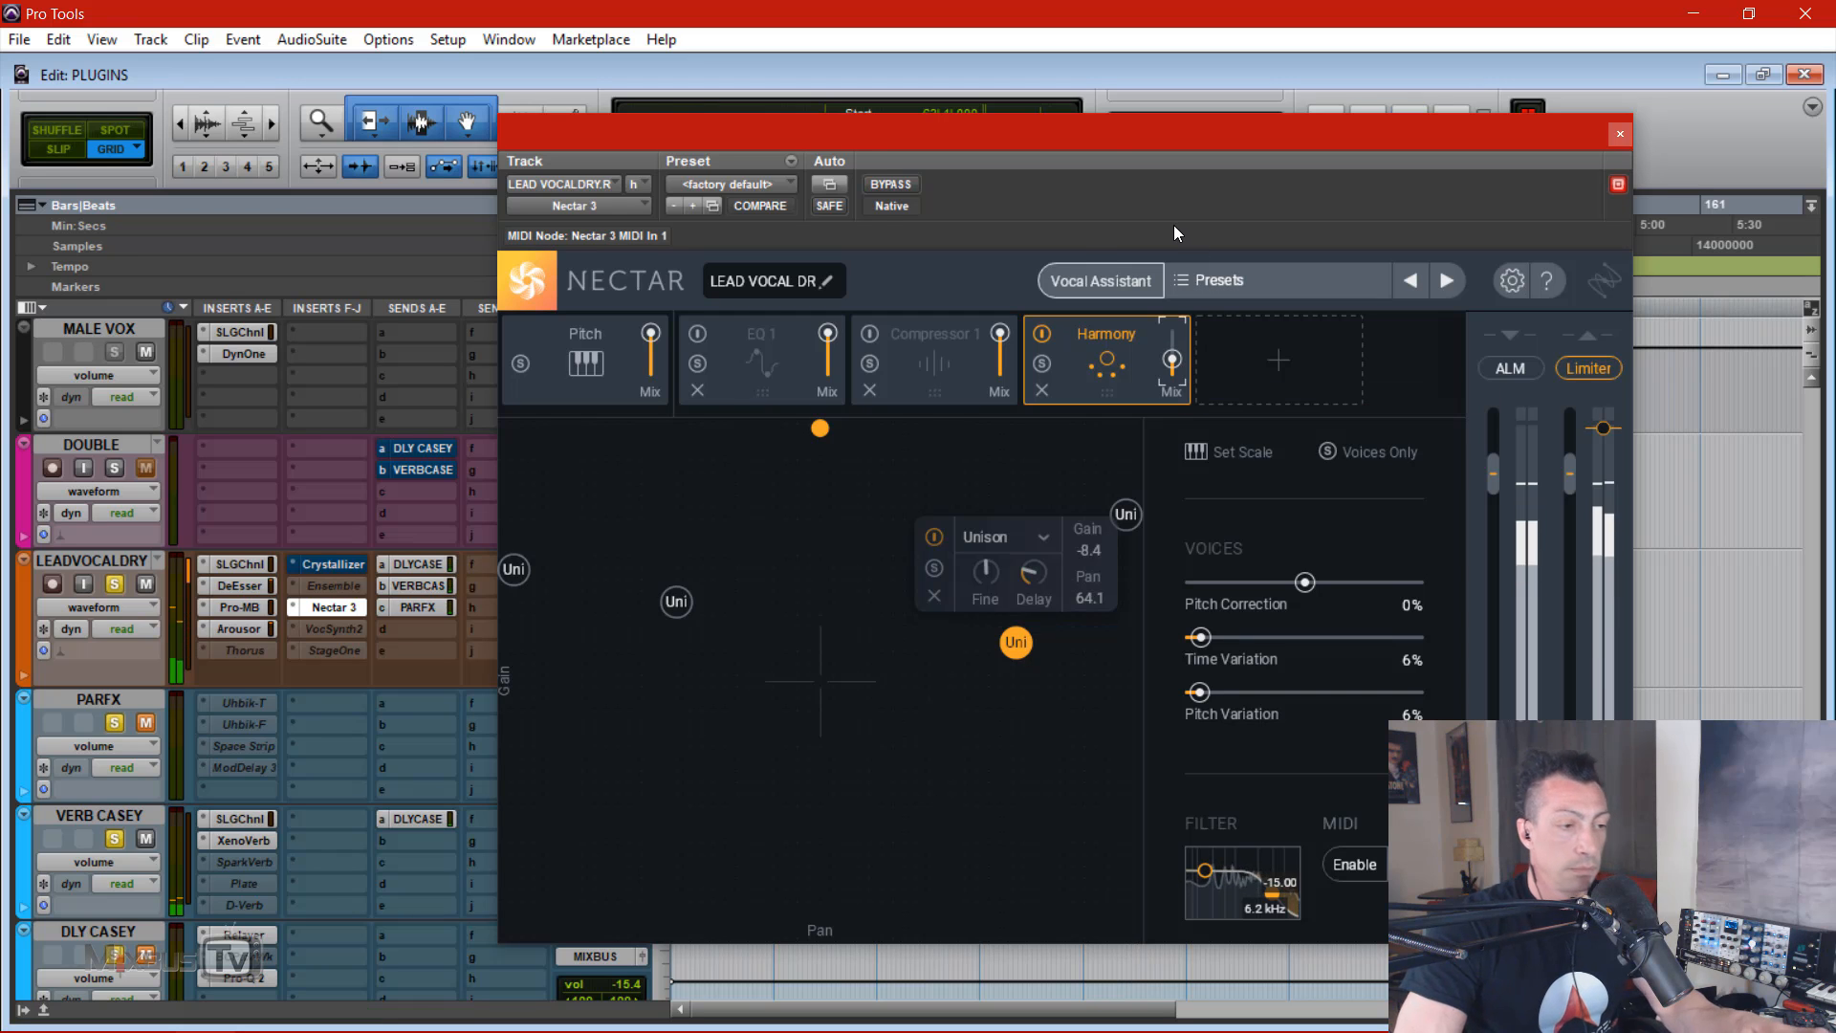
Step: Make the StageOne insert on the lead vocal track active and open it
{"action": "right_click", "coordinate": [329, 644]}
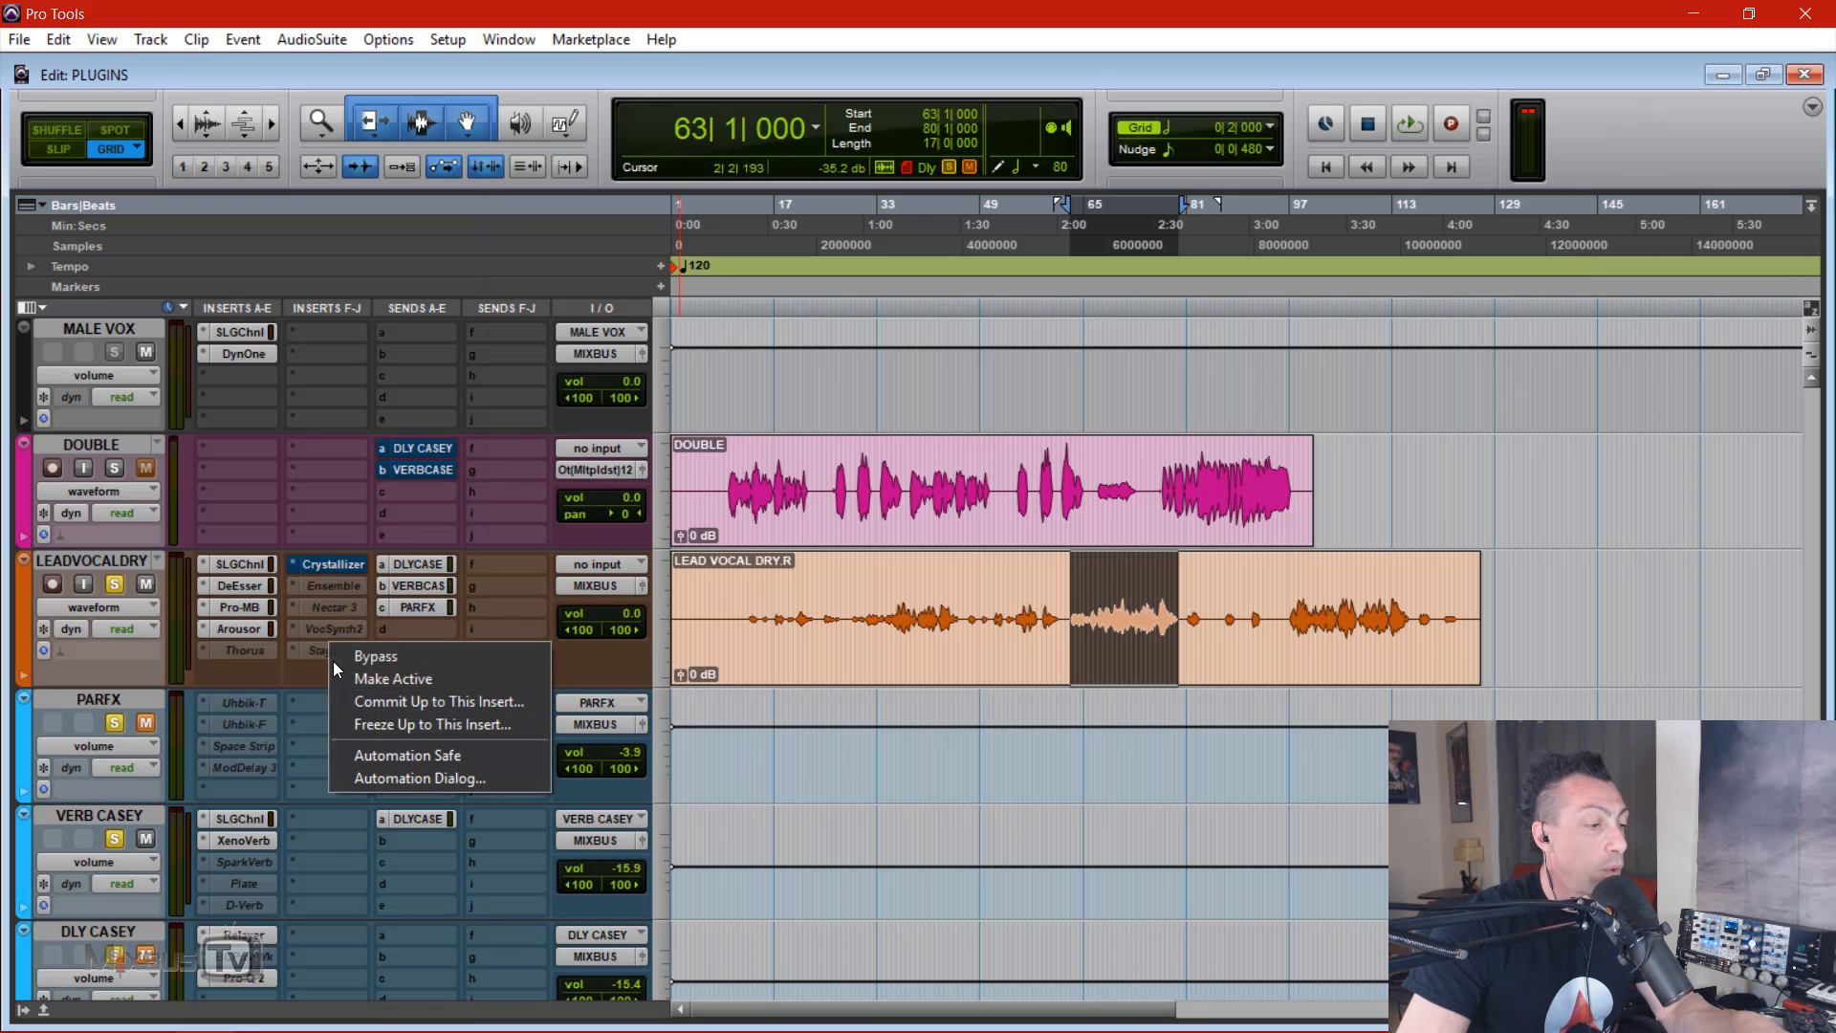
{"action": "left_click", "coordinate": [387, 679]}
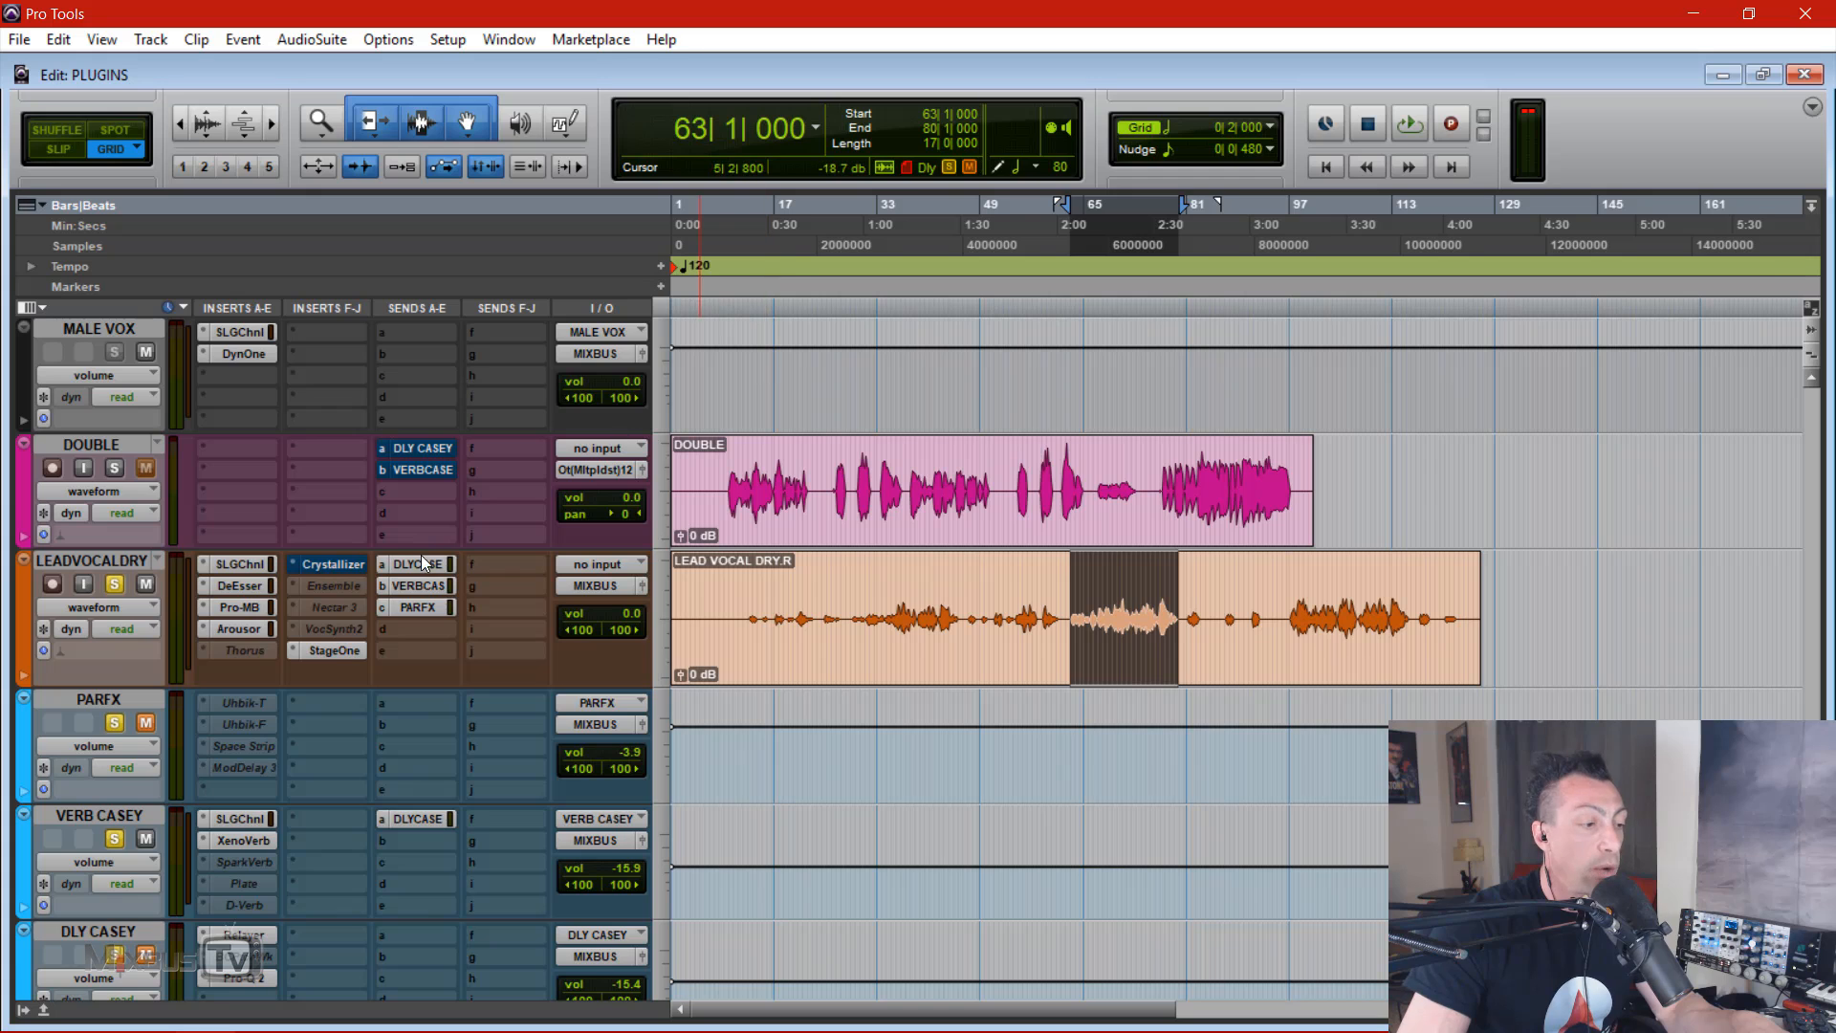
{"action": "left_click", "coordinate": [340, 650]}
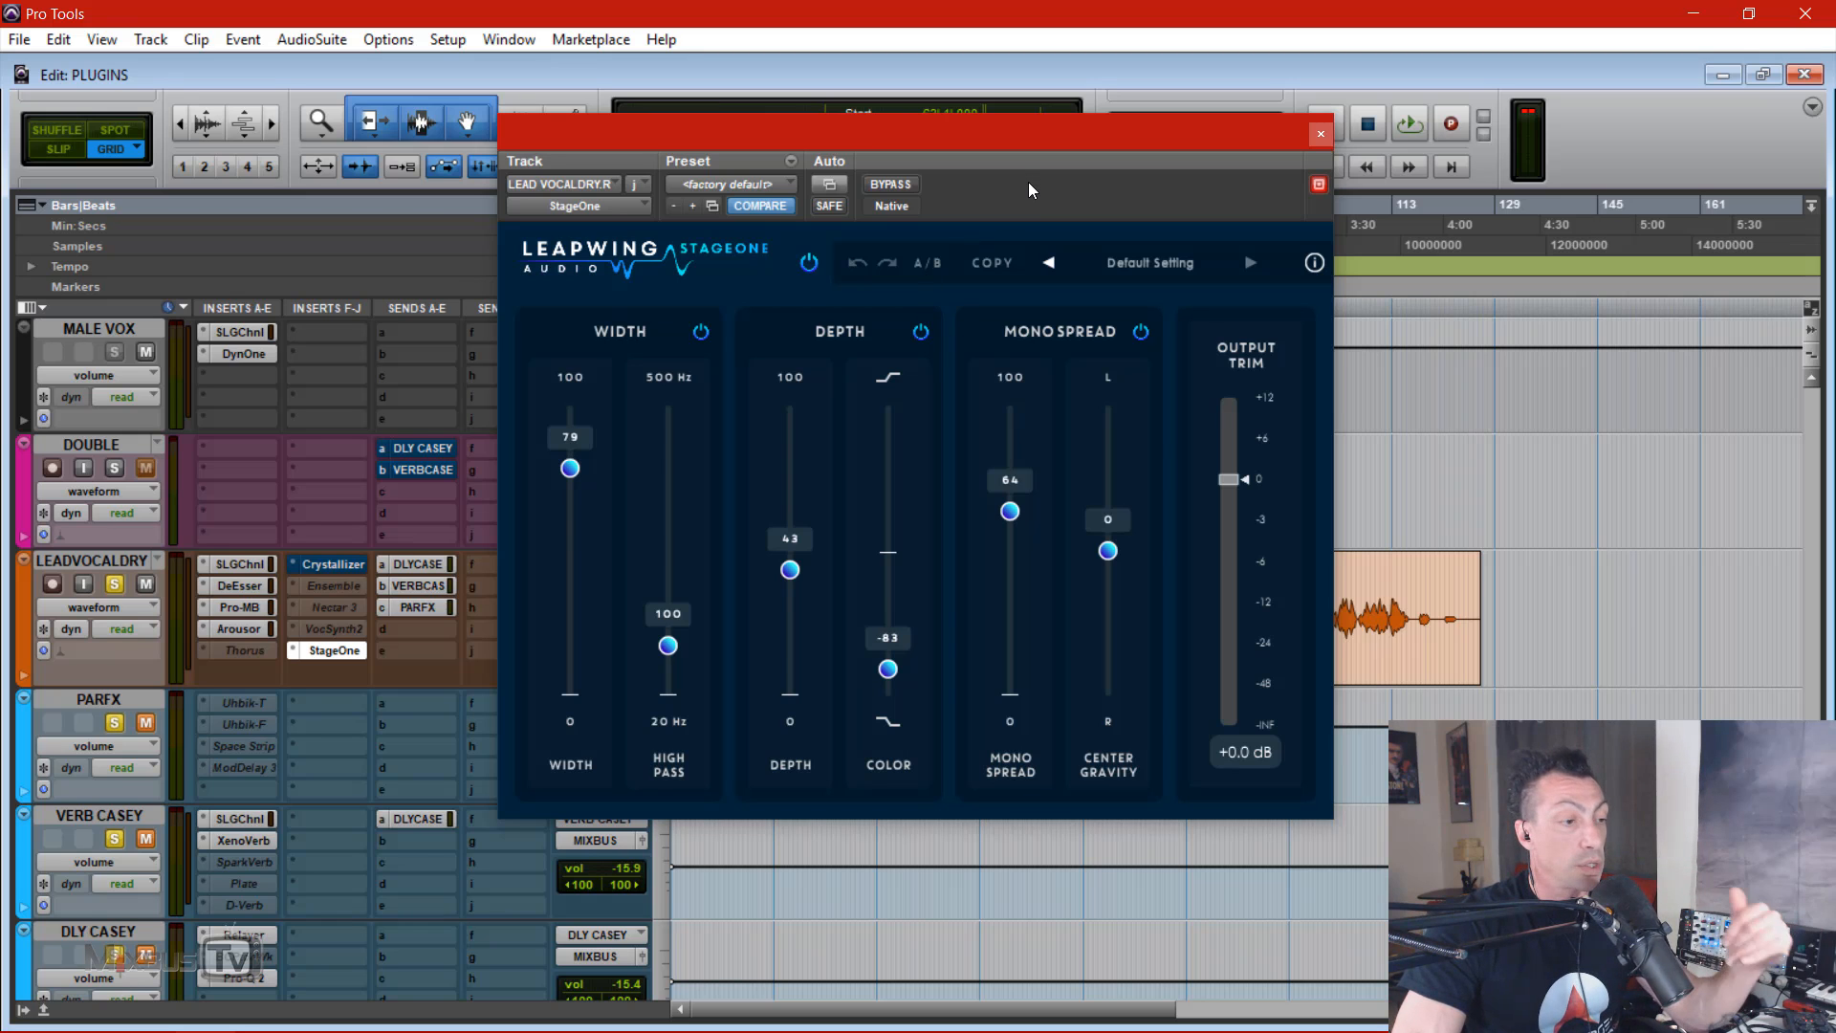
Step: Compare the lead vocal with StageOne switched off and on during playback, leaving StageOne active
{"action": "left_click", "coordinate": [810, 261]}
{"action": "key", "text": "space"}
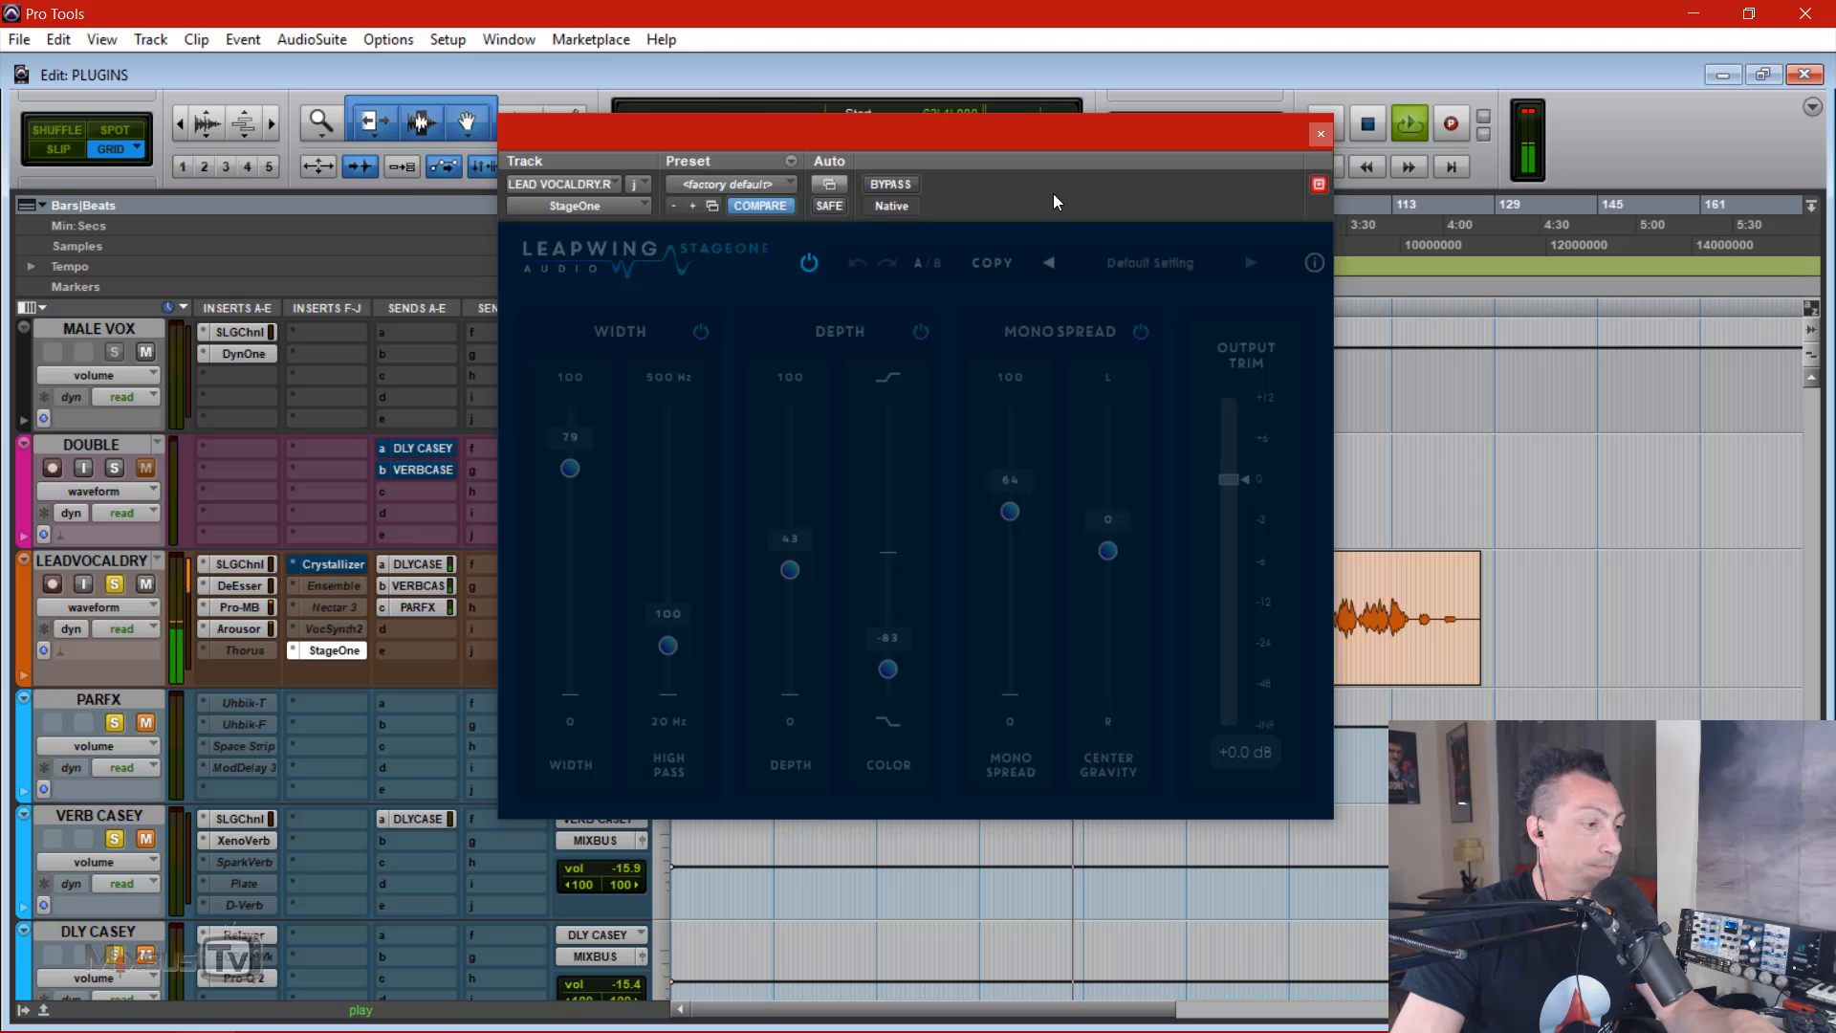
{"action": "left_click", "coordinate": [808, 262]}
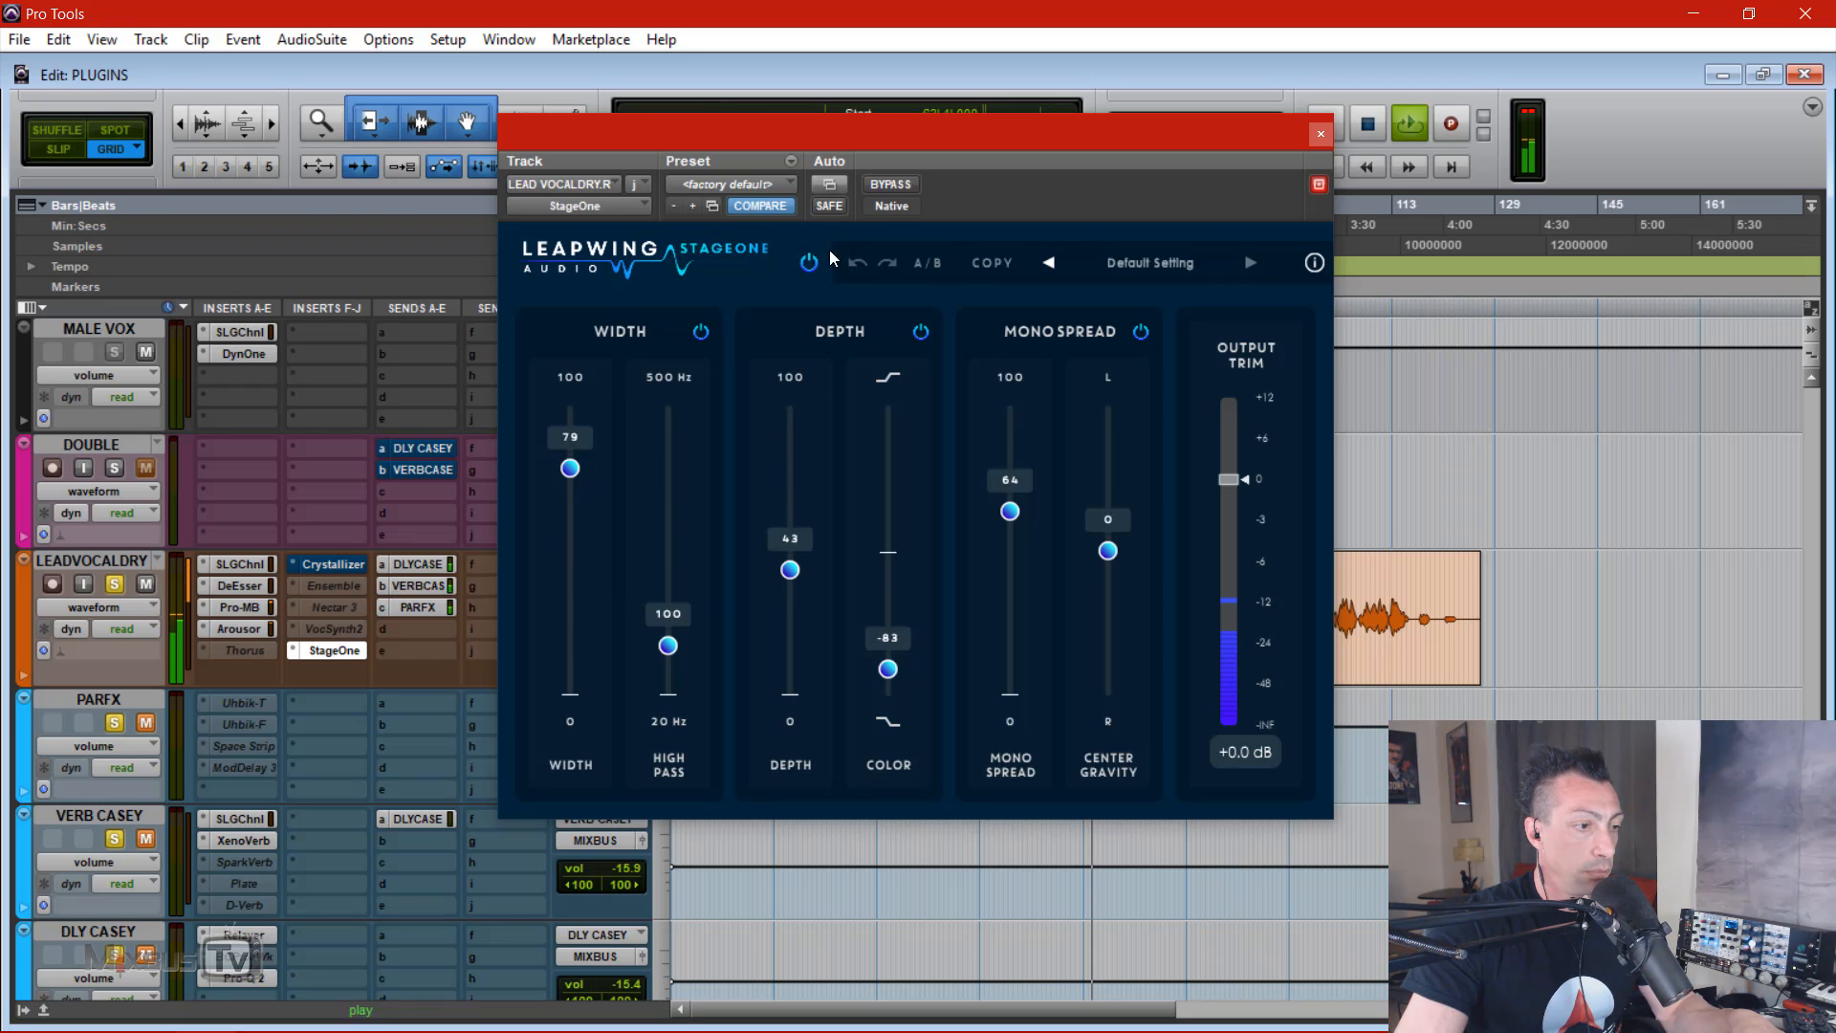
{"action": "left_click", "coordinate": [809, 264]}
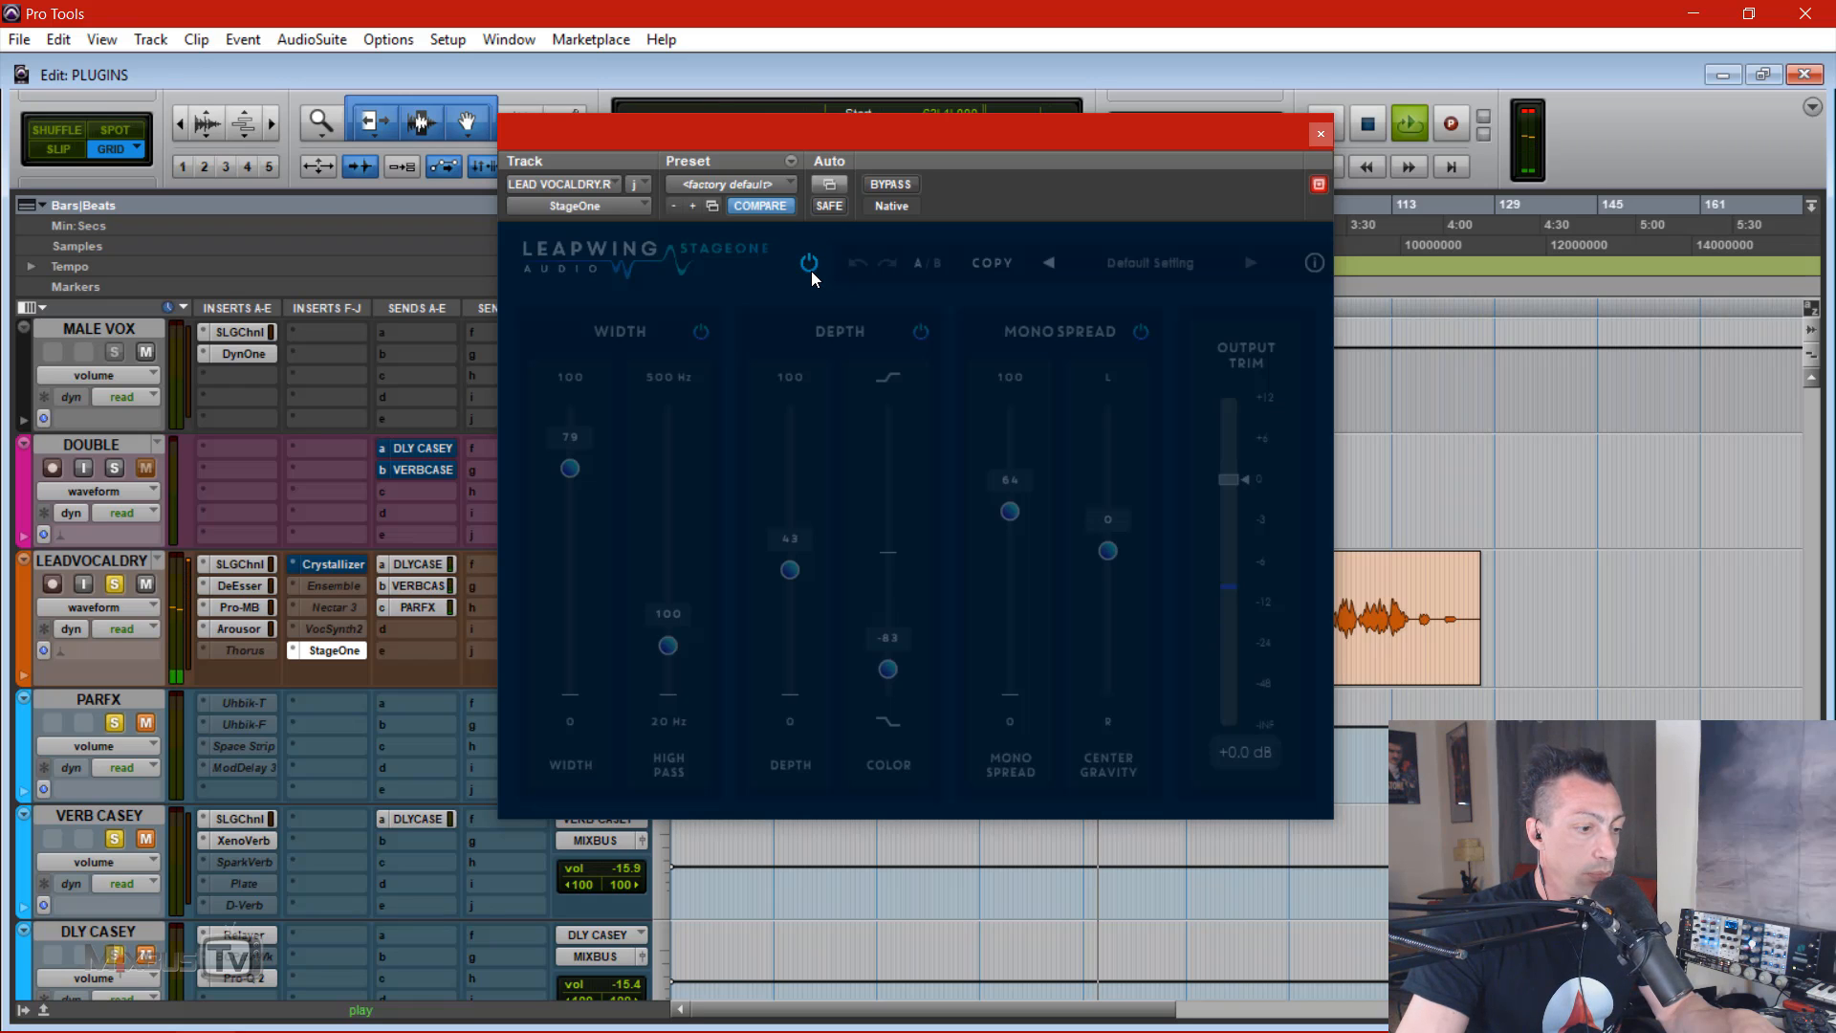
{"action": "left_click", "coordinate": [809, 266]}
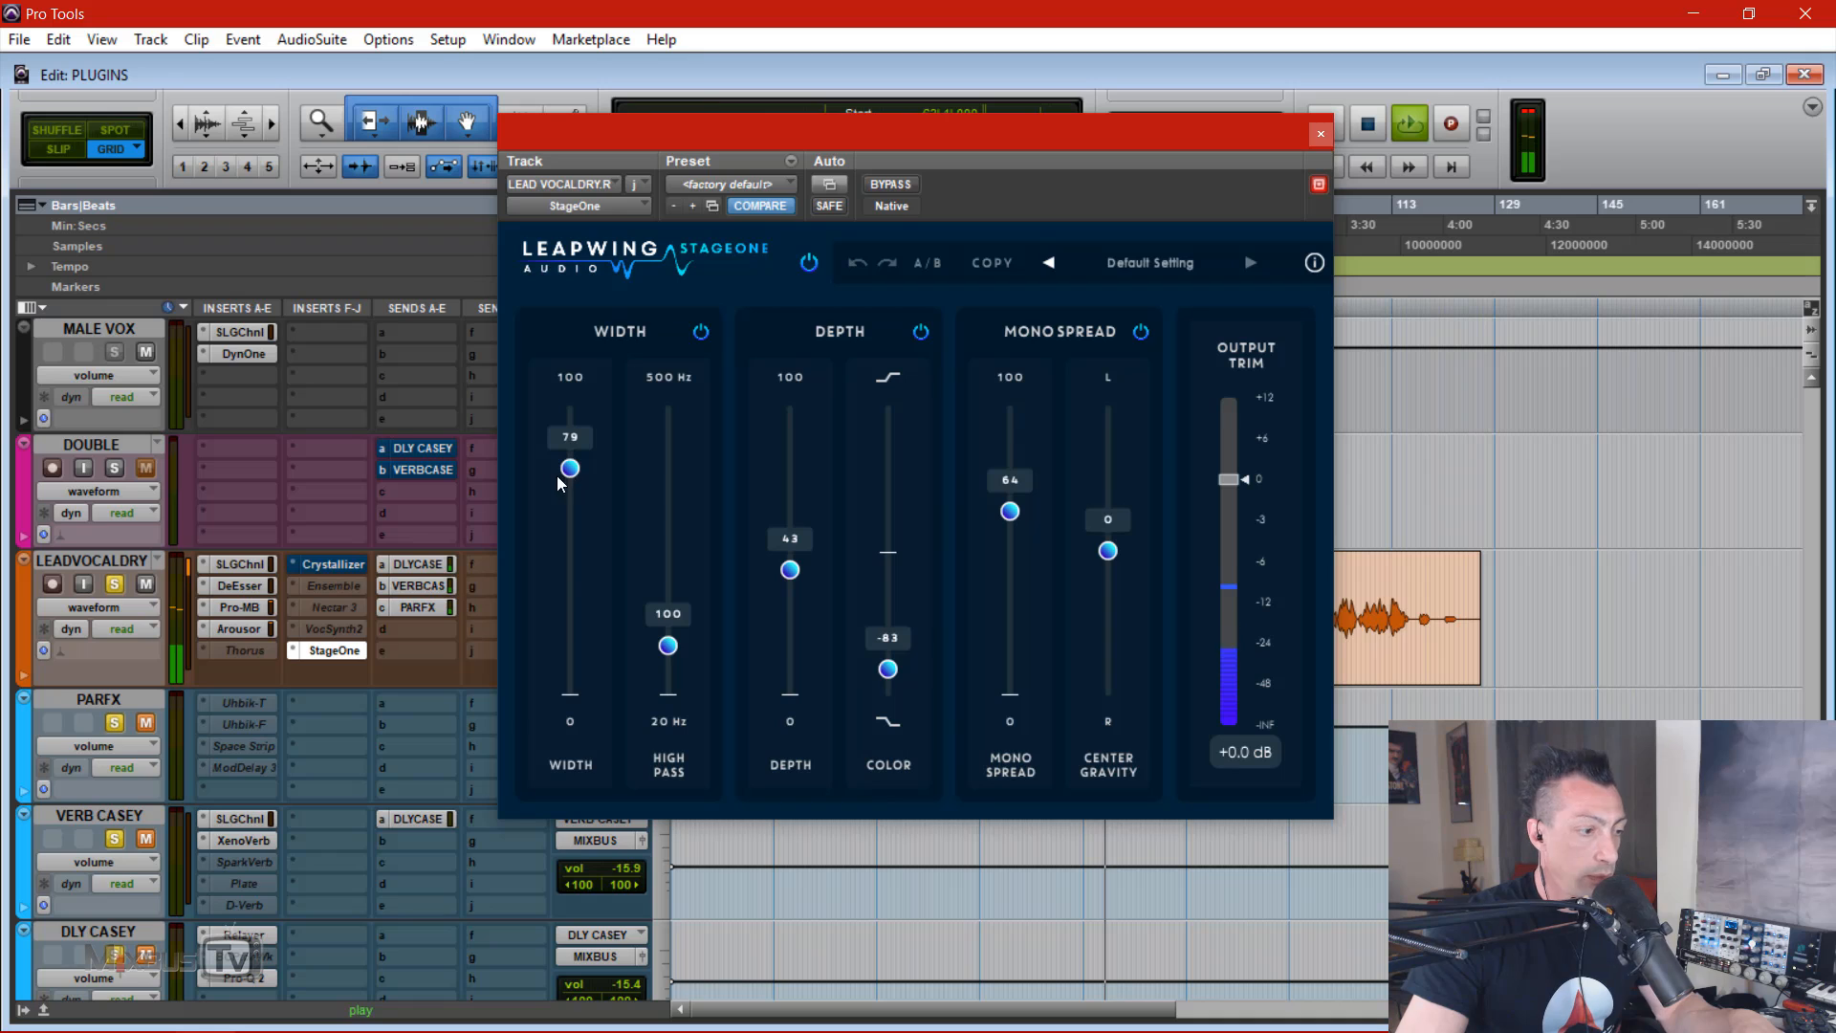
{"action": "left_click", "coordinate": [897, 184]}
{"action": "left_click", "coordinate": [899, 185]}
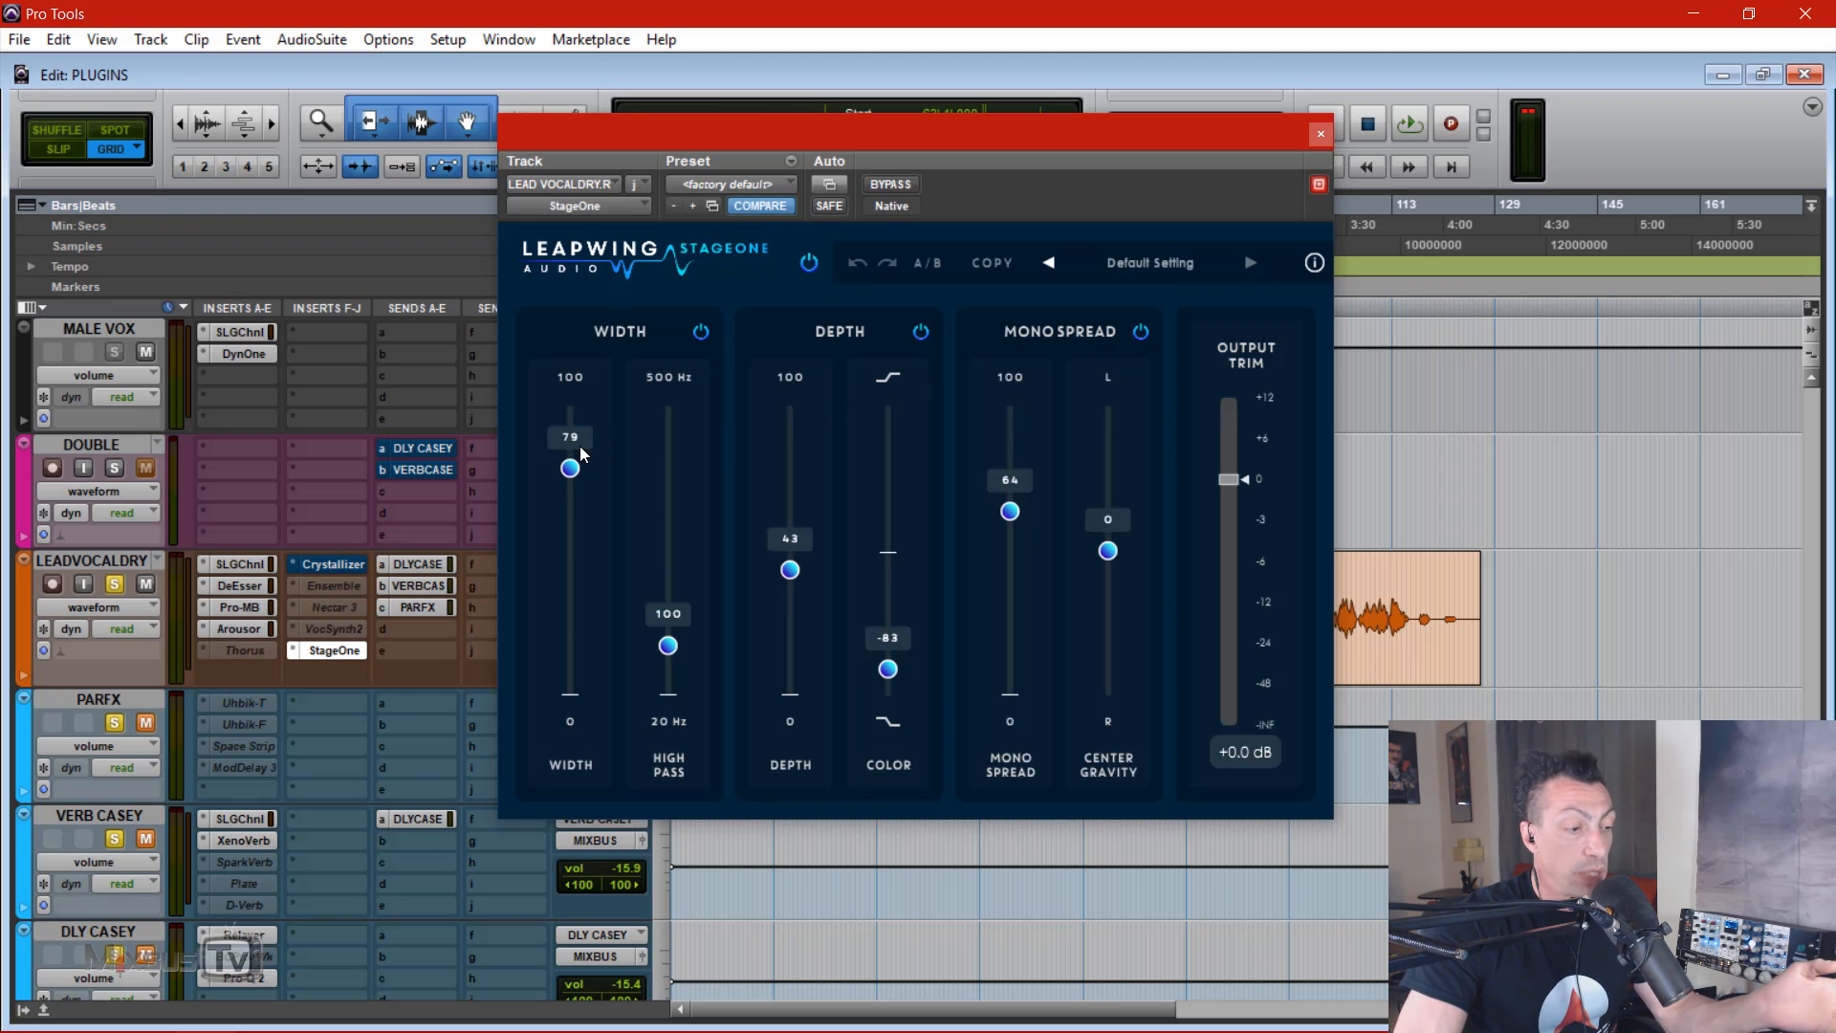
Step: Set StageOne's high-pass to 167 Hz and its depth to 86, and audition the vocal with the Depth section off and on
{"action": "left_click_drag", "start_coordinate": [676, 650], "coordinate": [673, 612]}
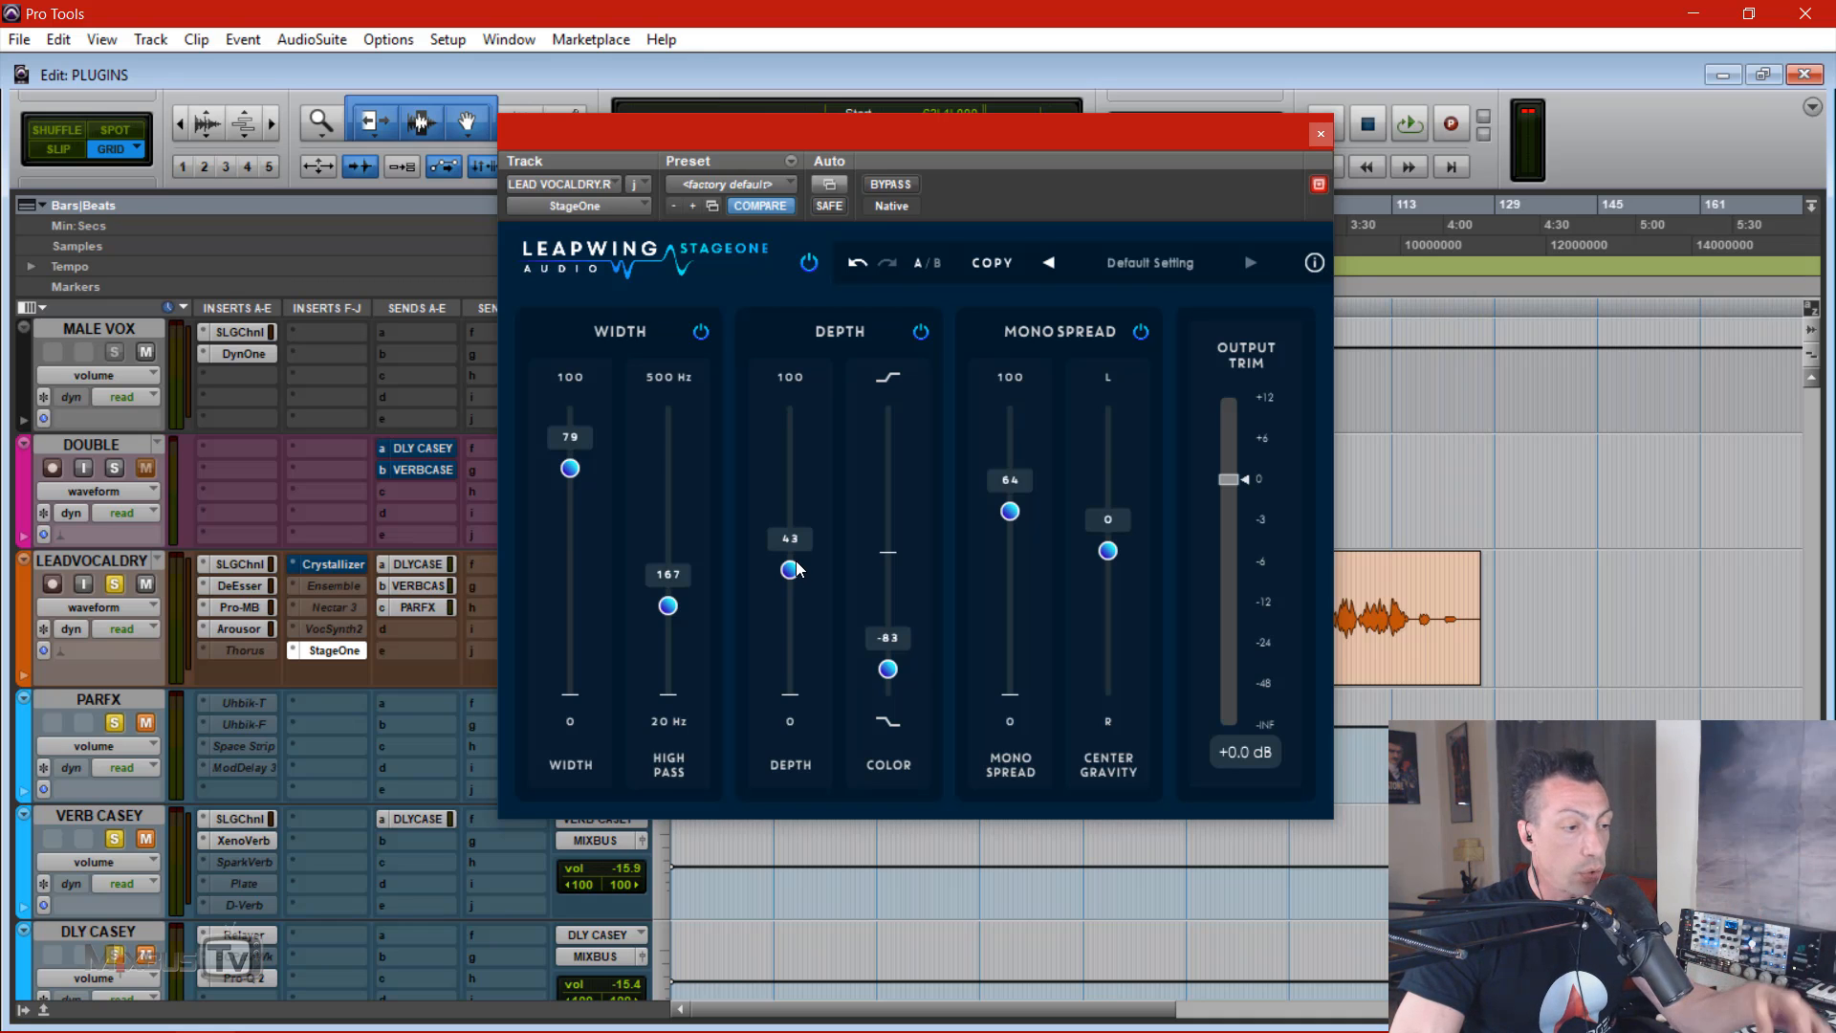
{"action": "left_click_drag", "start_coordinate": [795, 571], "coordinate": [795, 455]}
{"action": "key", "text": "space"}
{"action": "left_click", "coordinate": [922, 333]}
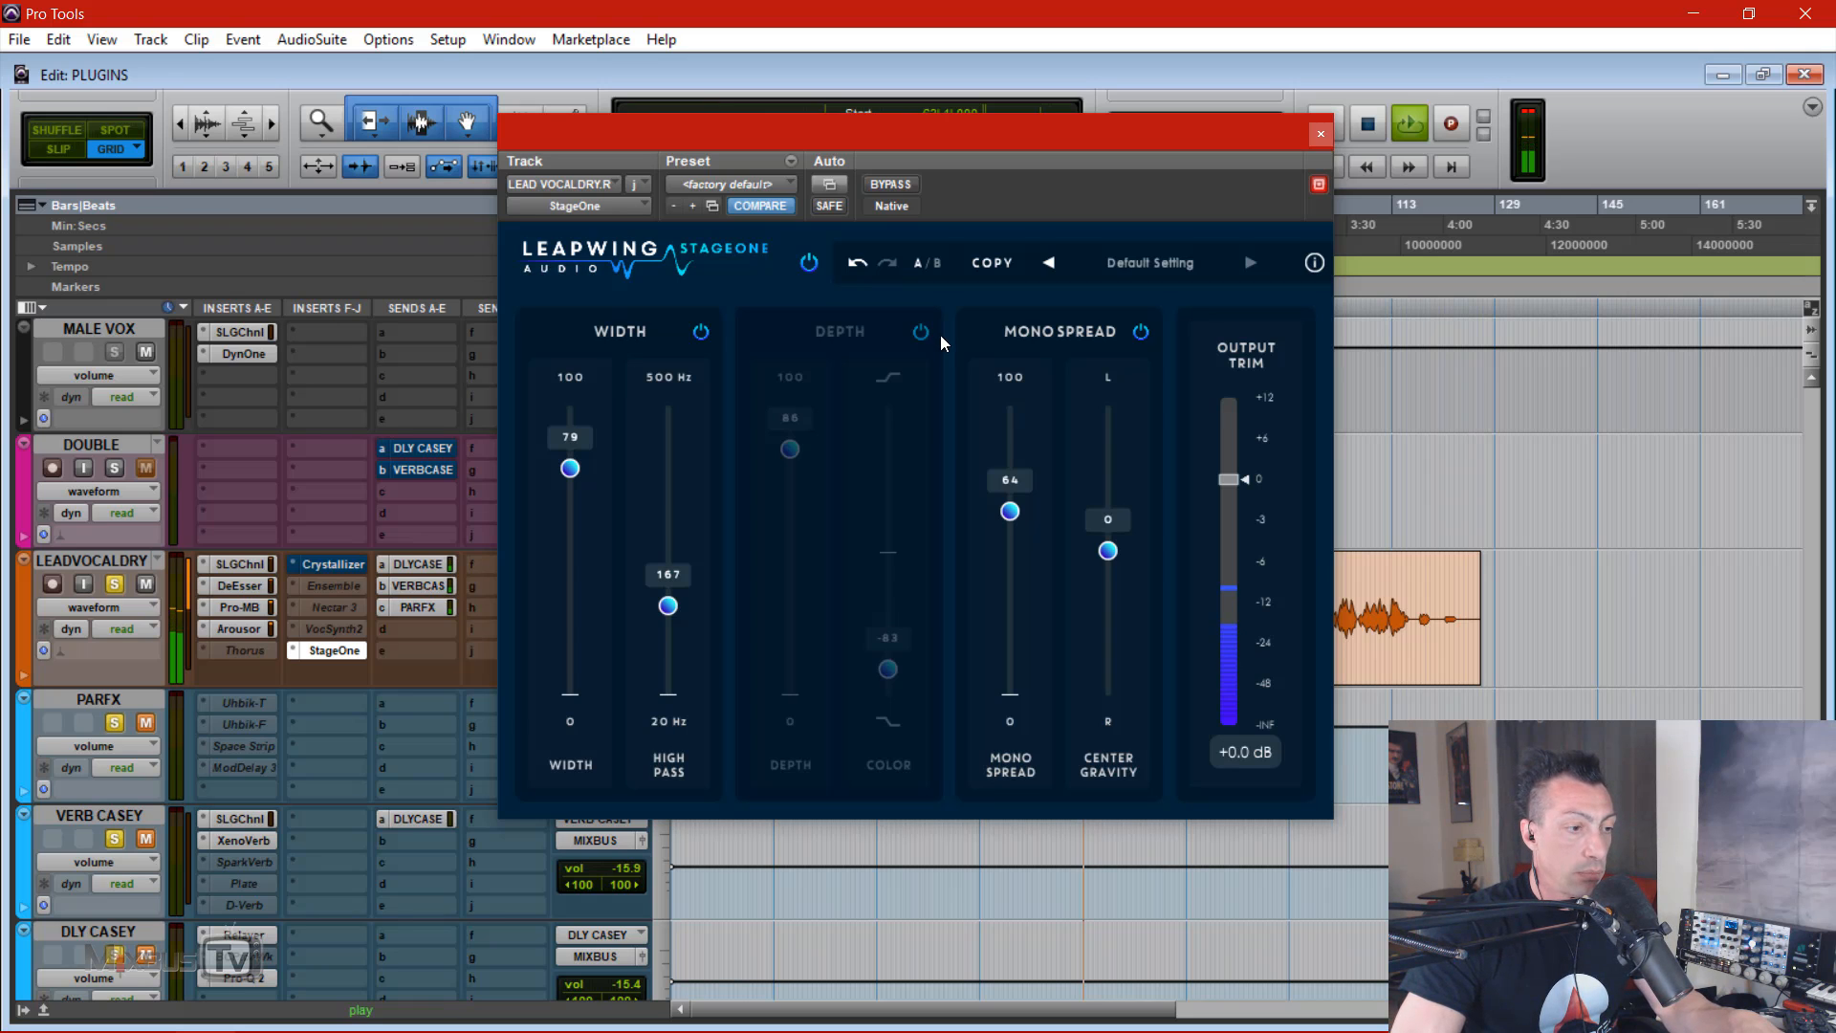
{"action": "left_click", "coordinate": [926, 333]}
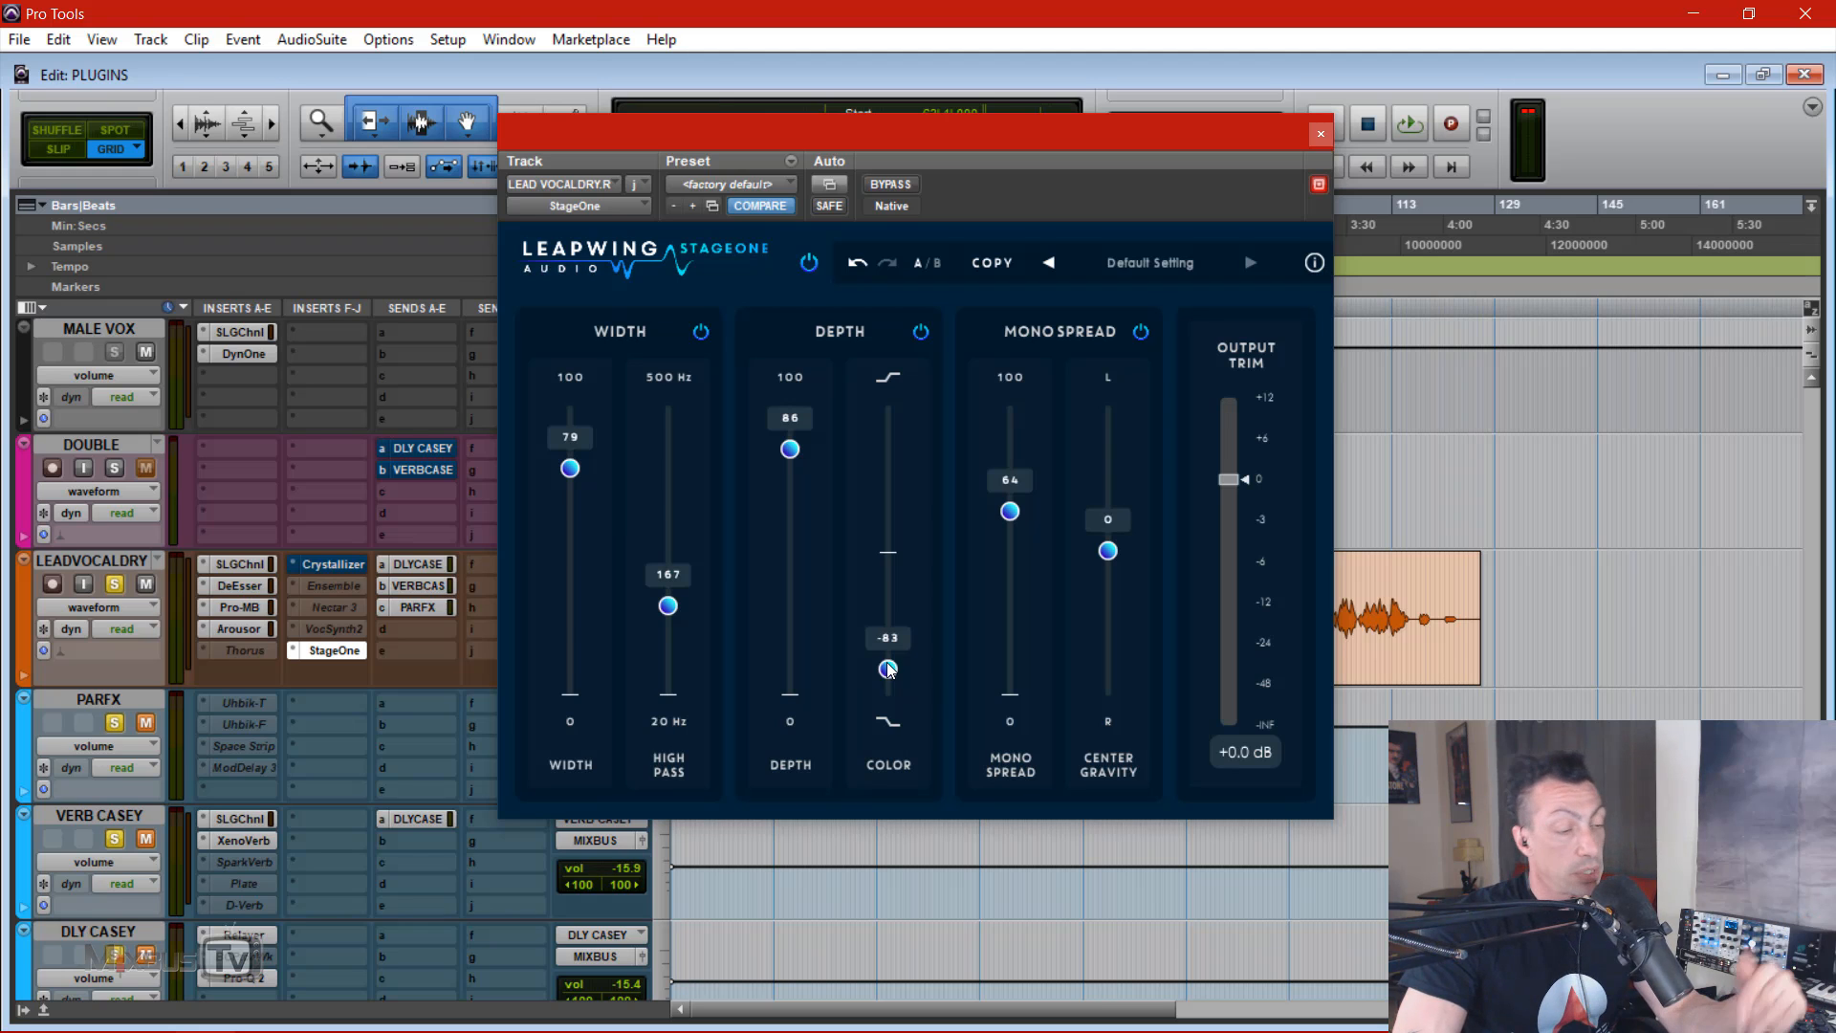
Step: Sweep StageOne's Depth color and amount during playback, settling at a color of about -56 and a depth of 74
{"action": "key", "text": "space"}
{"action": "left_click_drag", "start_coordinate": [888, 670], "coordinate": [883, 397]}
{"action": "left_click_drag", "start_coordinate": [812, 457], "coordinate": [890, 633]}
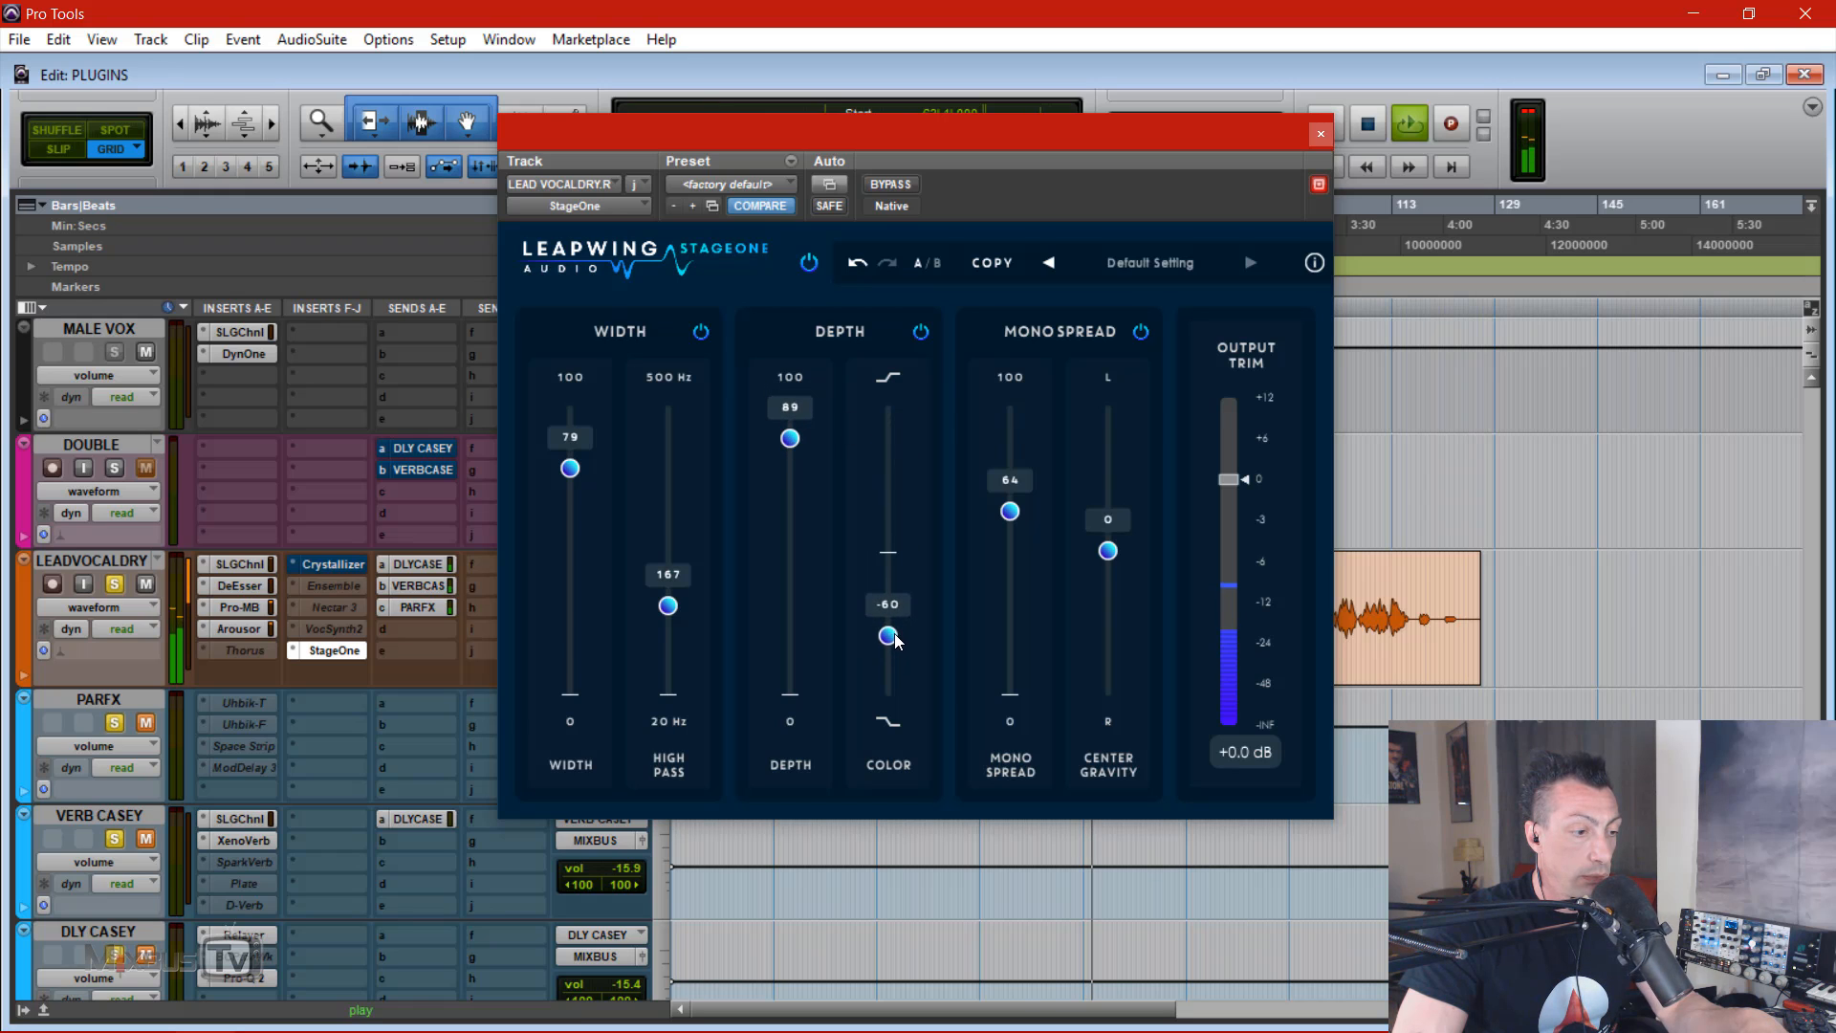
{"action": "left_click_drag", "start_coordinate": [790, 438], "coordinate": [793, 486]}
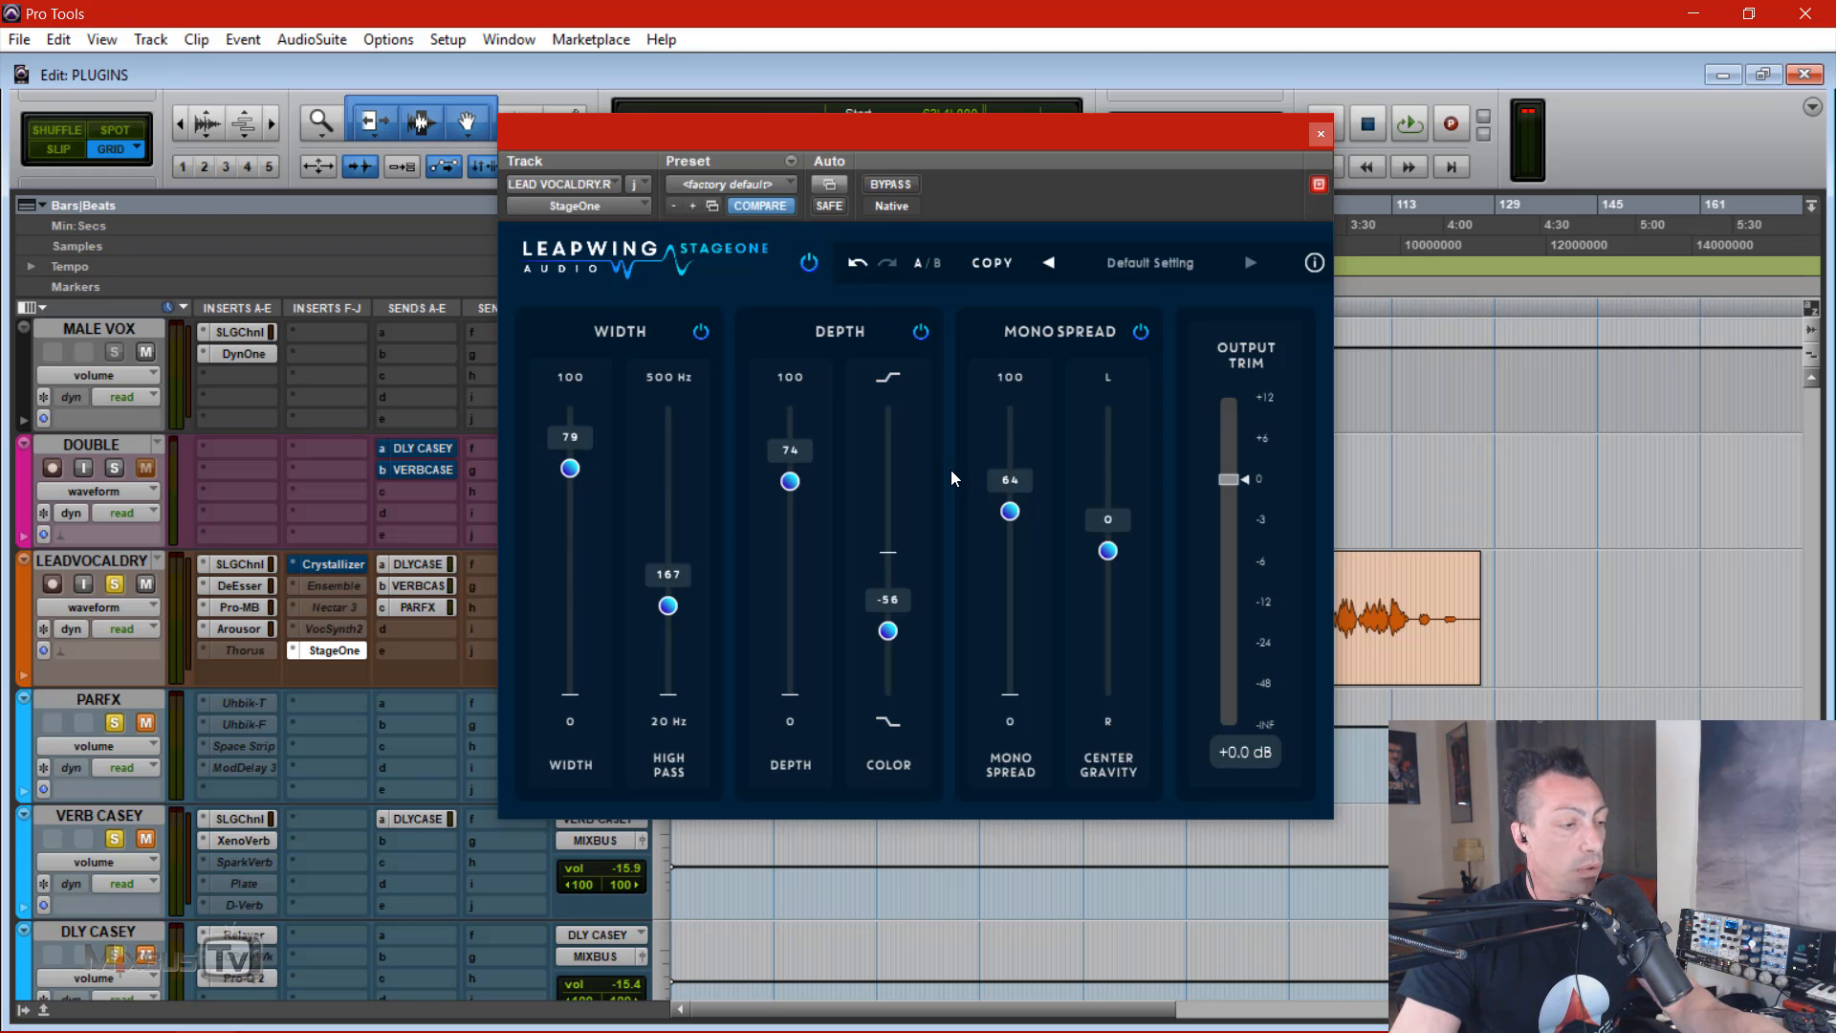
Step: Lower the mono spread to 0 with StageOne bypassed, and make the plug-in active again
{"action": "left_click", "coordinate": [890, 184]}
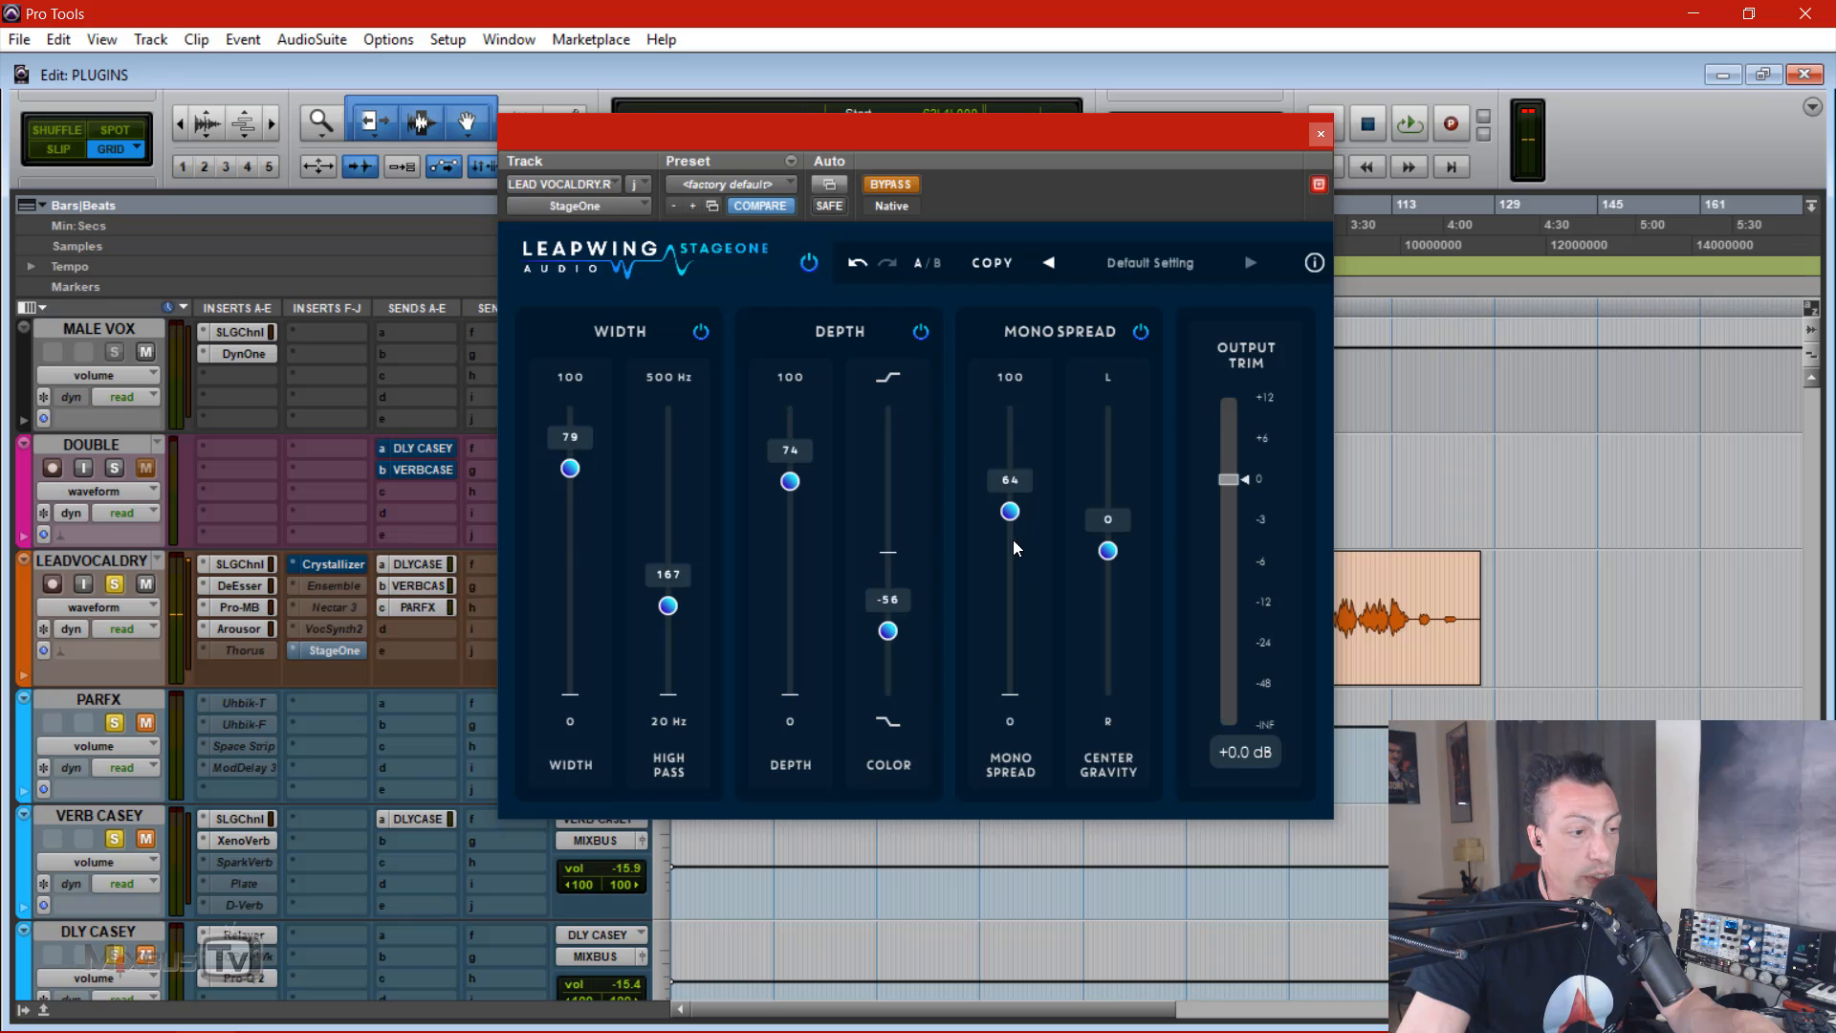
{"action": "left_click_drag", "start_coordinate": [1013, 514], "coordinate": [1014, 614]}
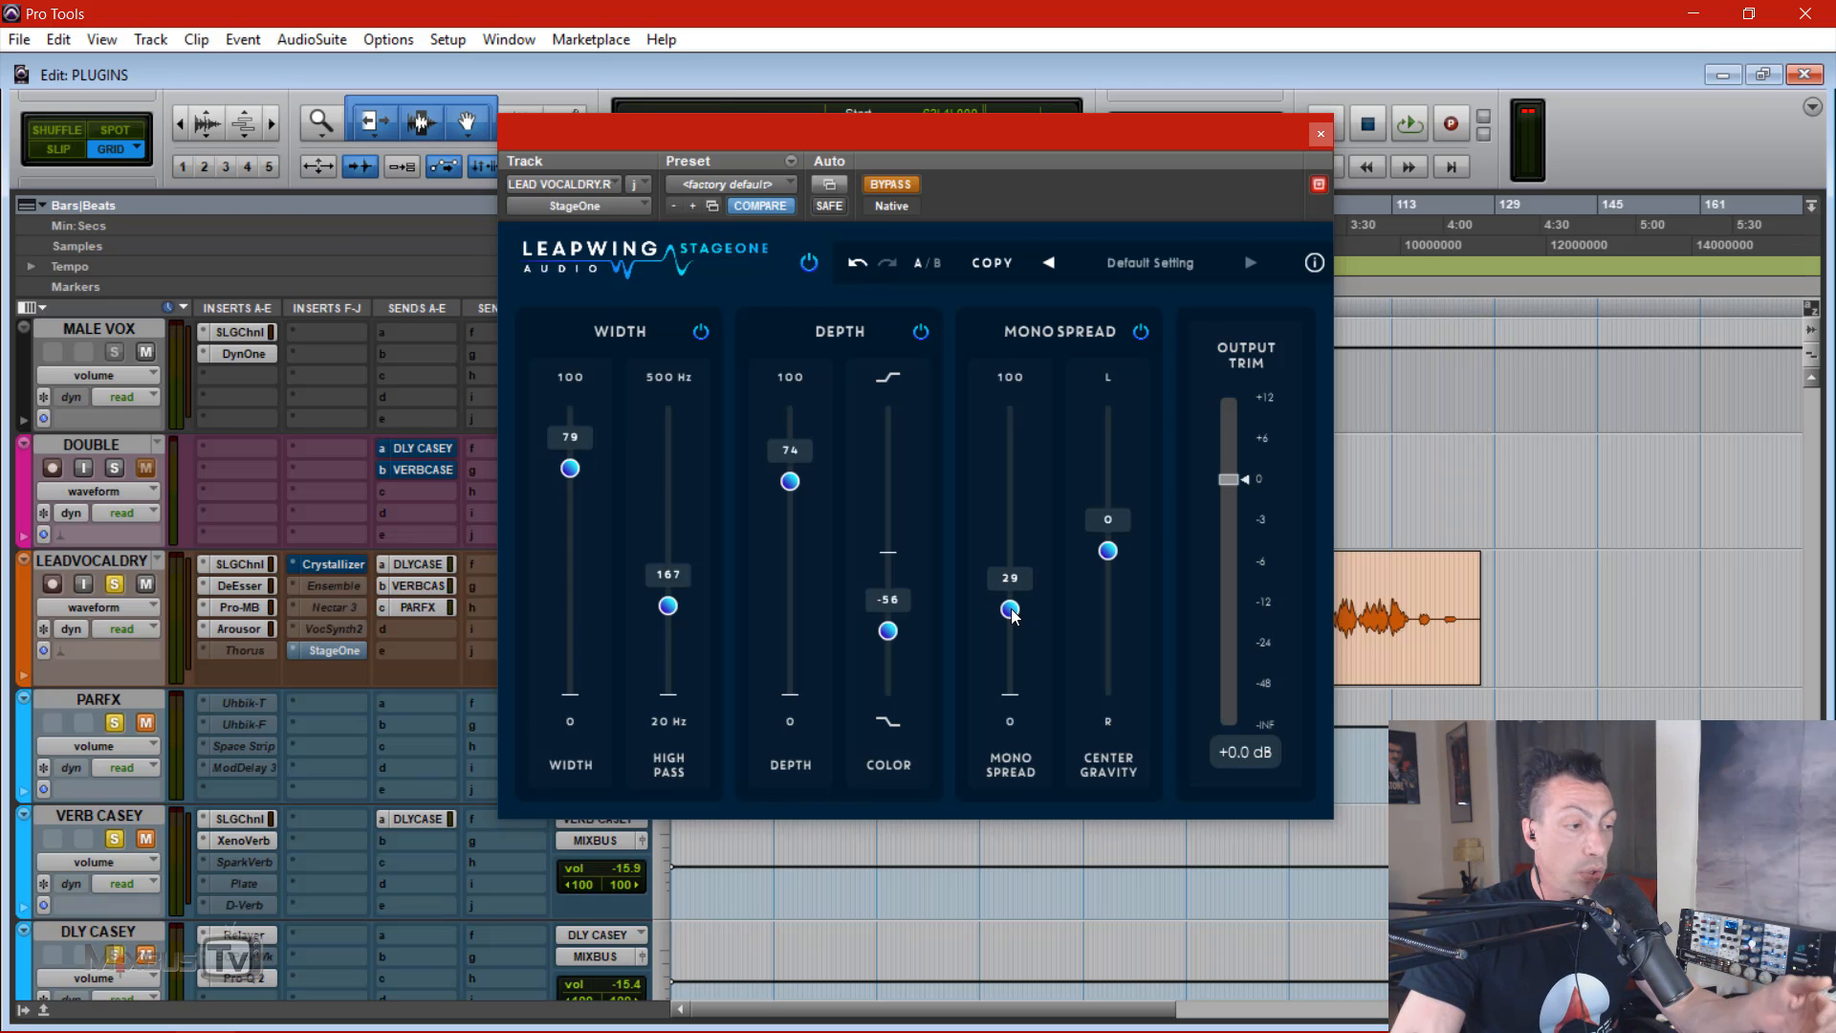
{"action": "left_click_drag", "start_coordinate": [1015, 613], "coordinate": [1031, 723]}
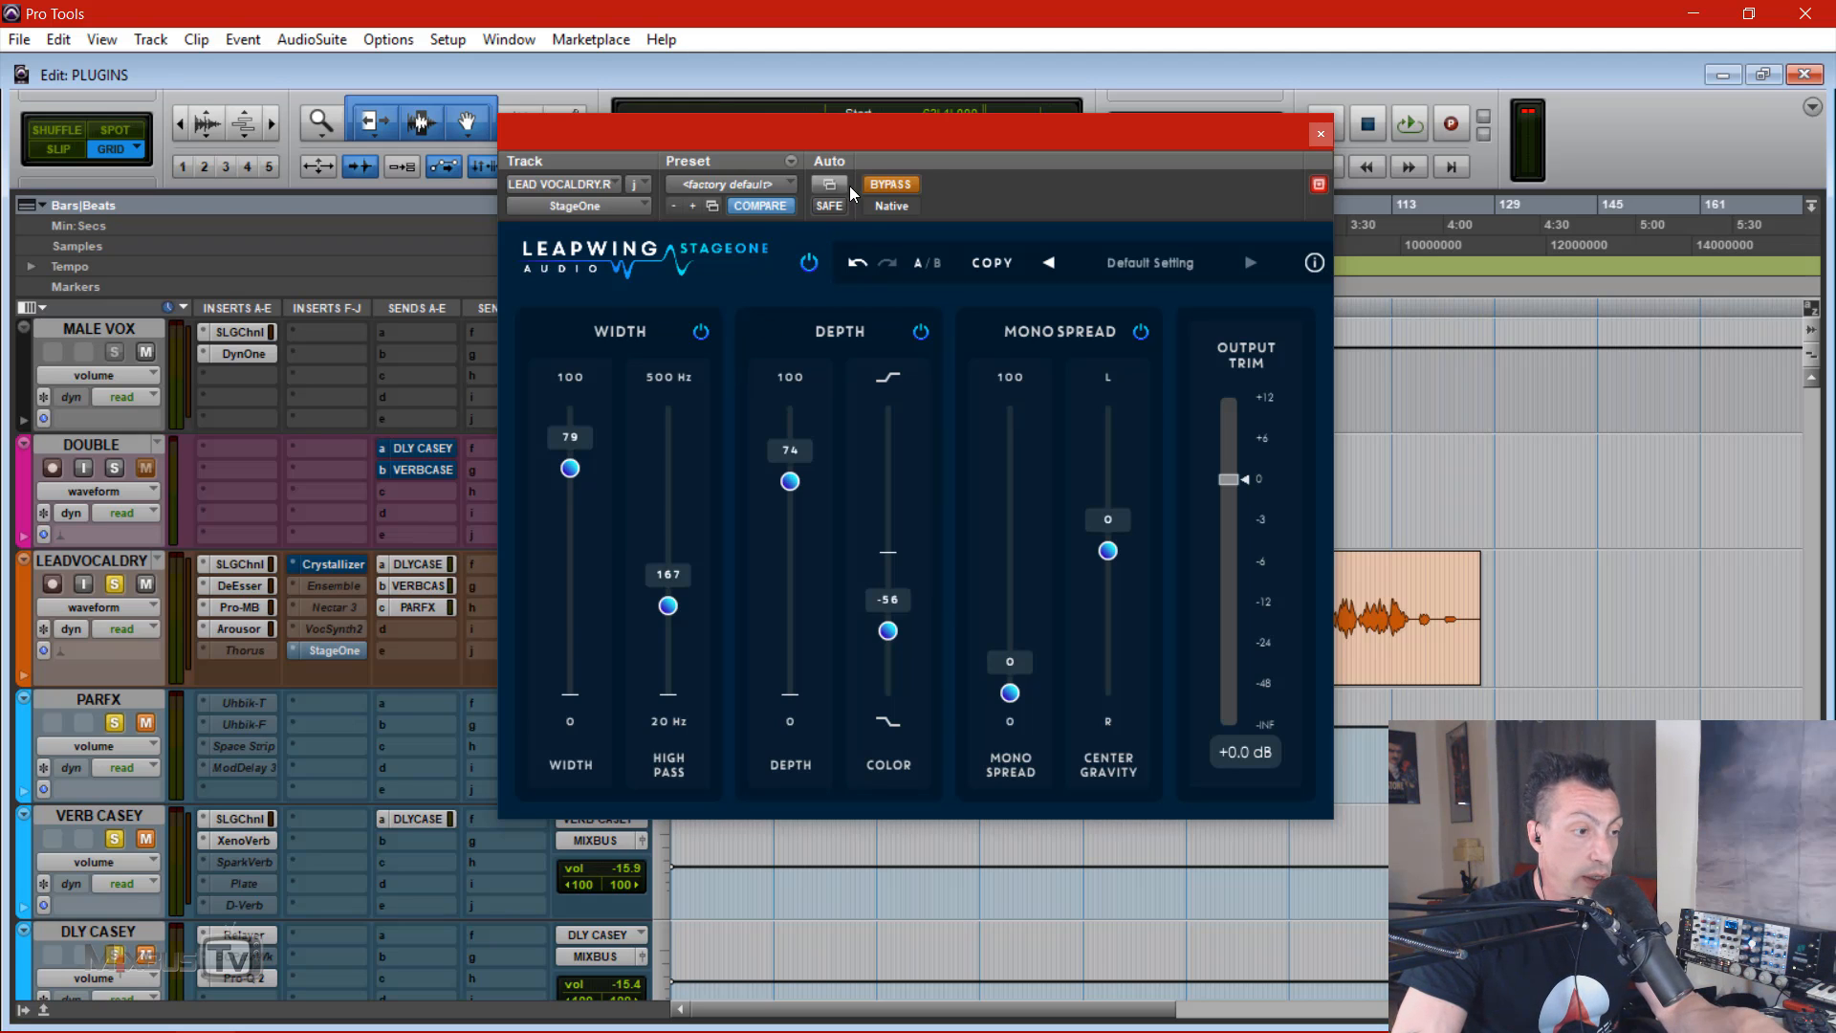
{"action": "left_click", "coordinate": [890, 184]}
Step: Switch the Depth section off during playback and audition the effect of the width amount alone, leaving it at 79
{"action": "key", "text": "space"}
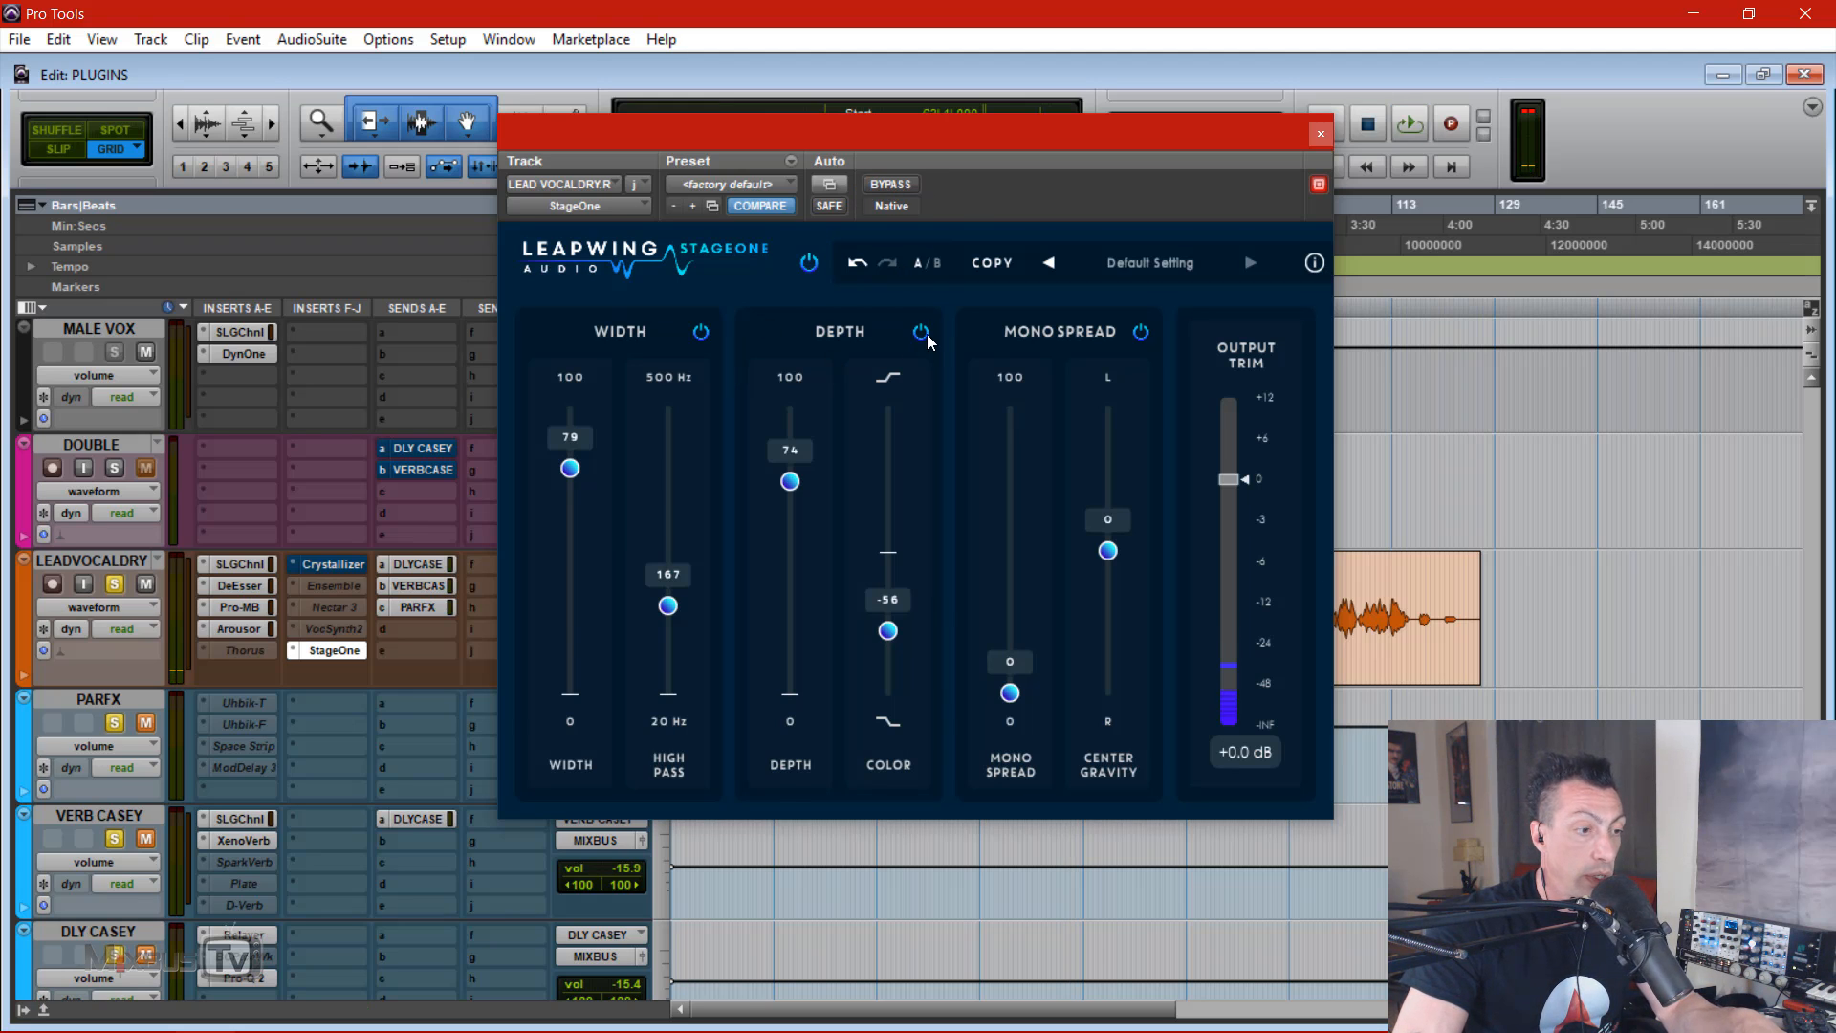
{"action": "left_click", "coordinate": [921, 332]}
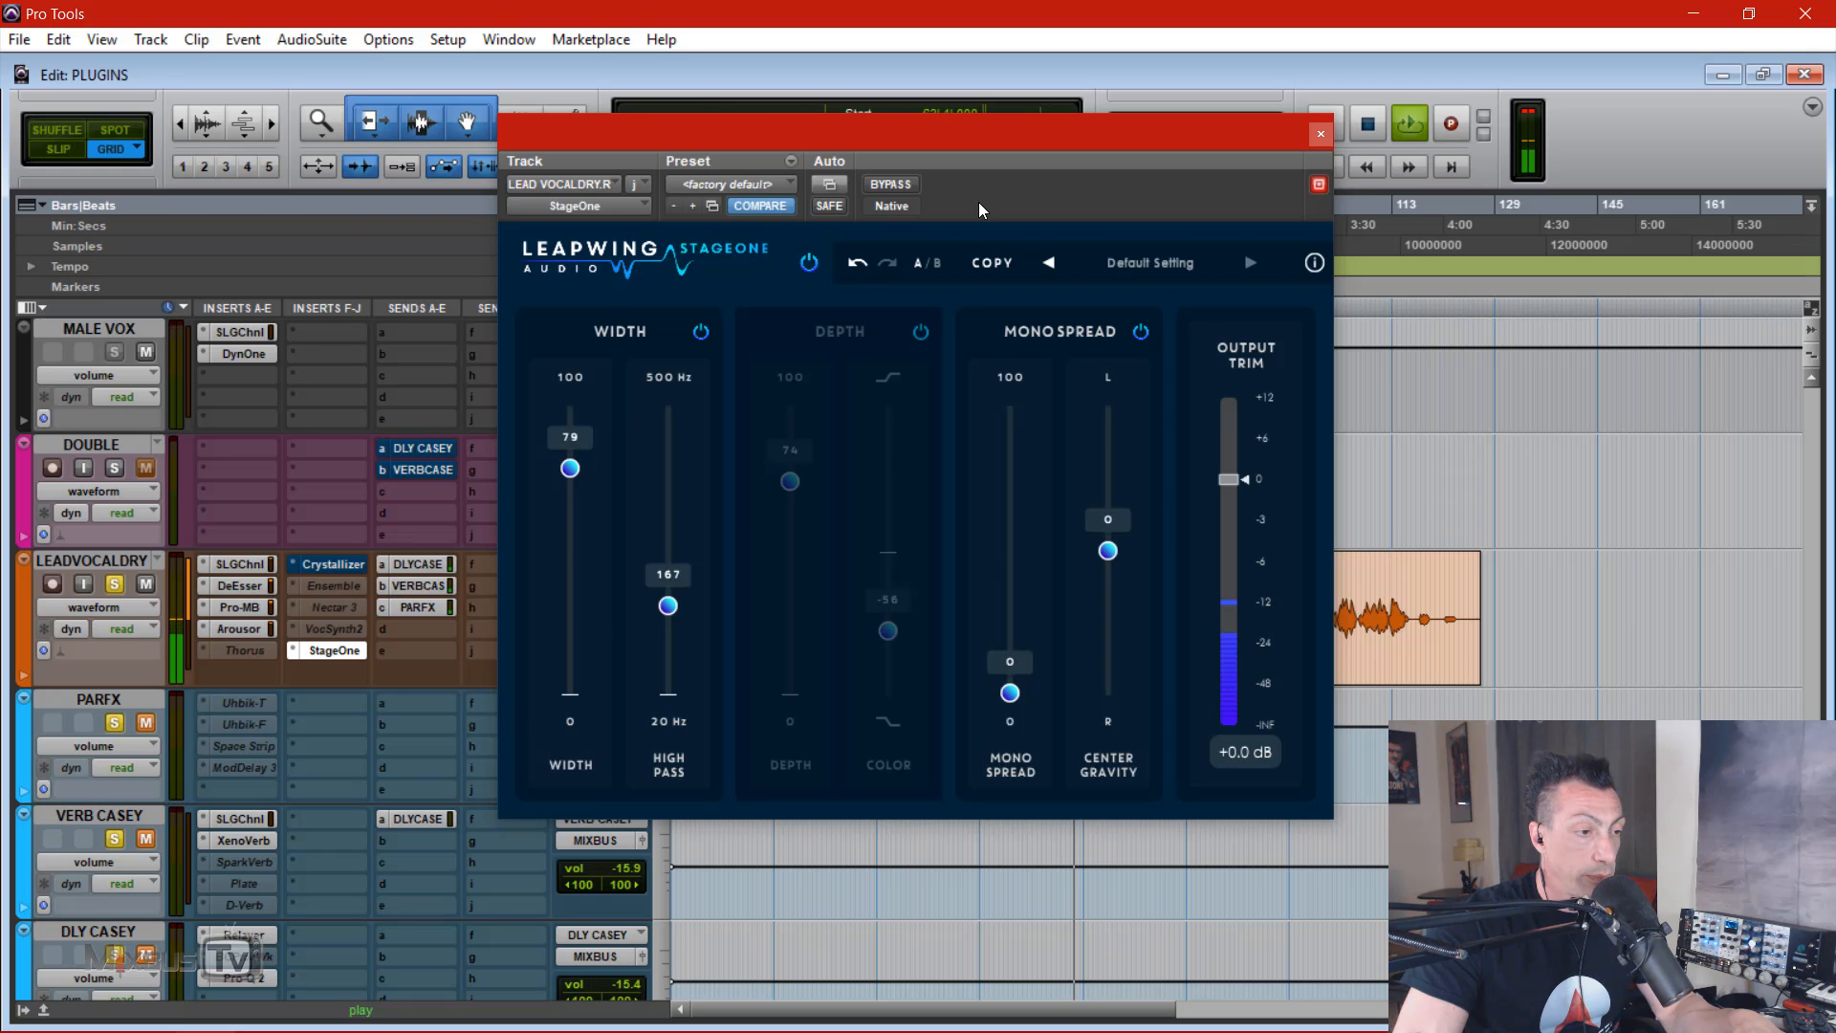
{"action": "mouse_move", "coordinate": [570, 467]}
{"action": "left_mouse_down"}
{"action": "mouse_move", "coordinate": [570, 421]}
{"action": "mouse_move", "coordinate": [566, 754]}
{"action": "mouse_move", "coordinate": [599, 367]}
{"action": "mouse_move", "coordinate": [600, 588]}
{"action": "mouse_move", "coordinate": [603, 467]}
{"action": "left_mouse_up"}
{"action": "key", "text": "space"}
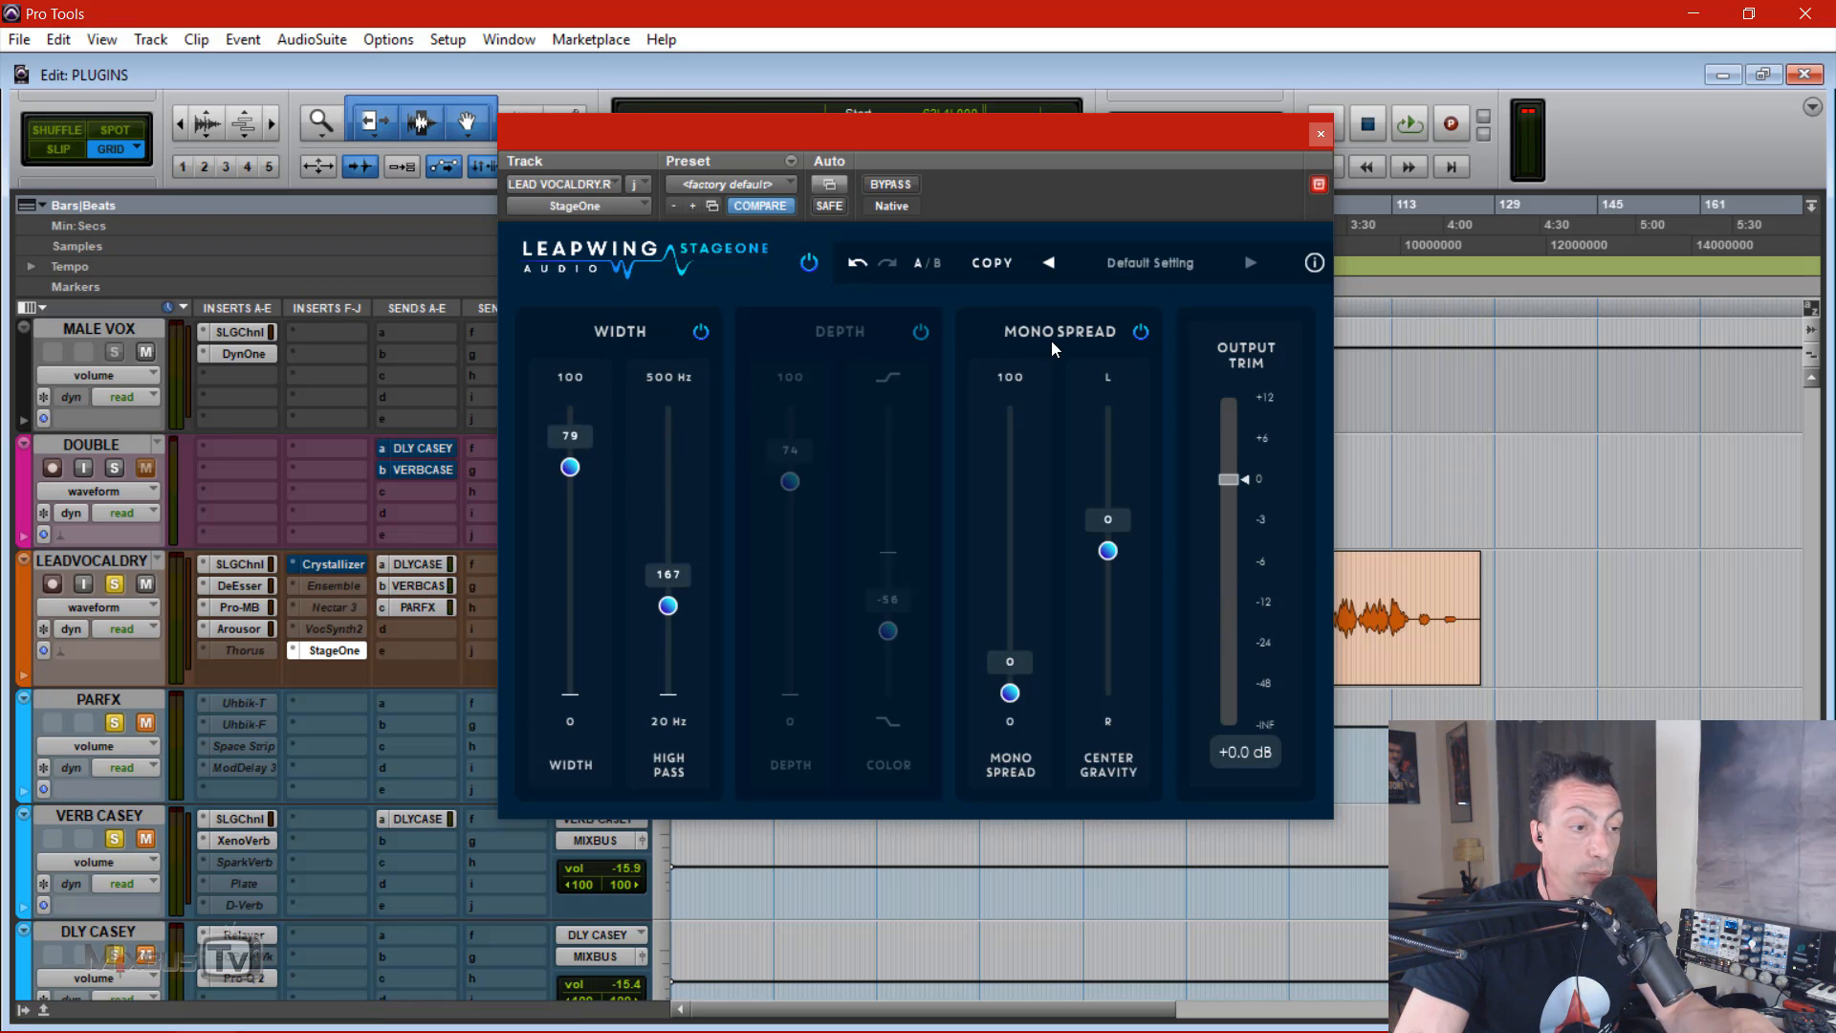
Step: Raise StageOne's mono spread to 68 and reduce the width to 72 while the lead vocal plays
{"action": "key", "text": "space"}
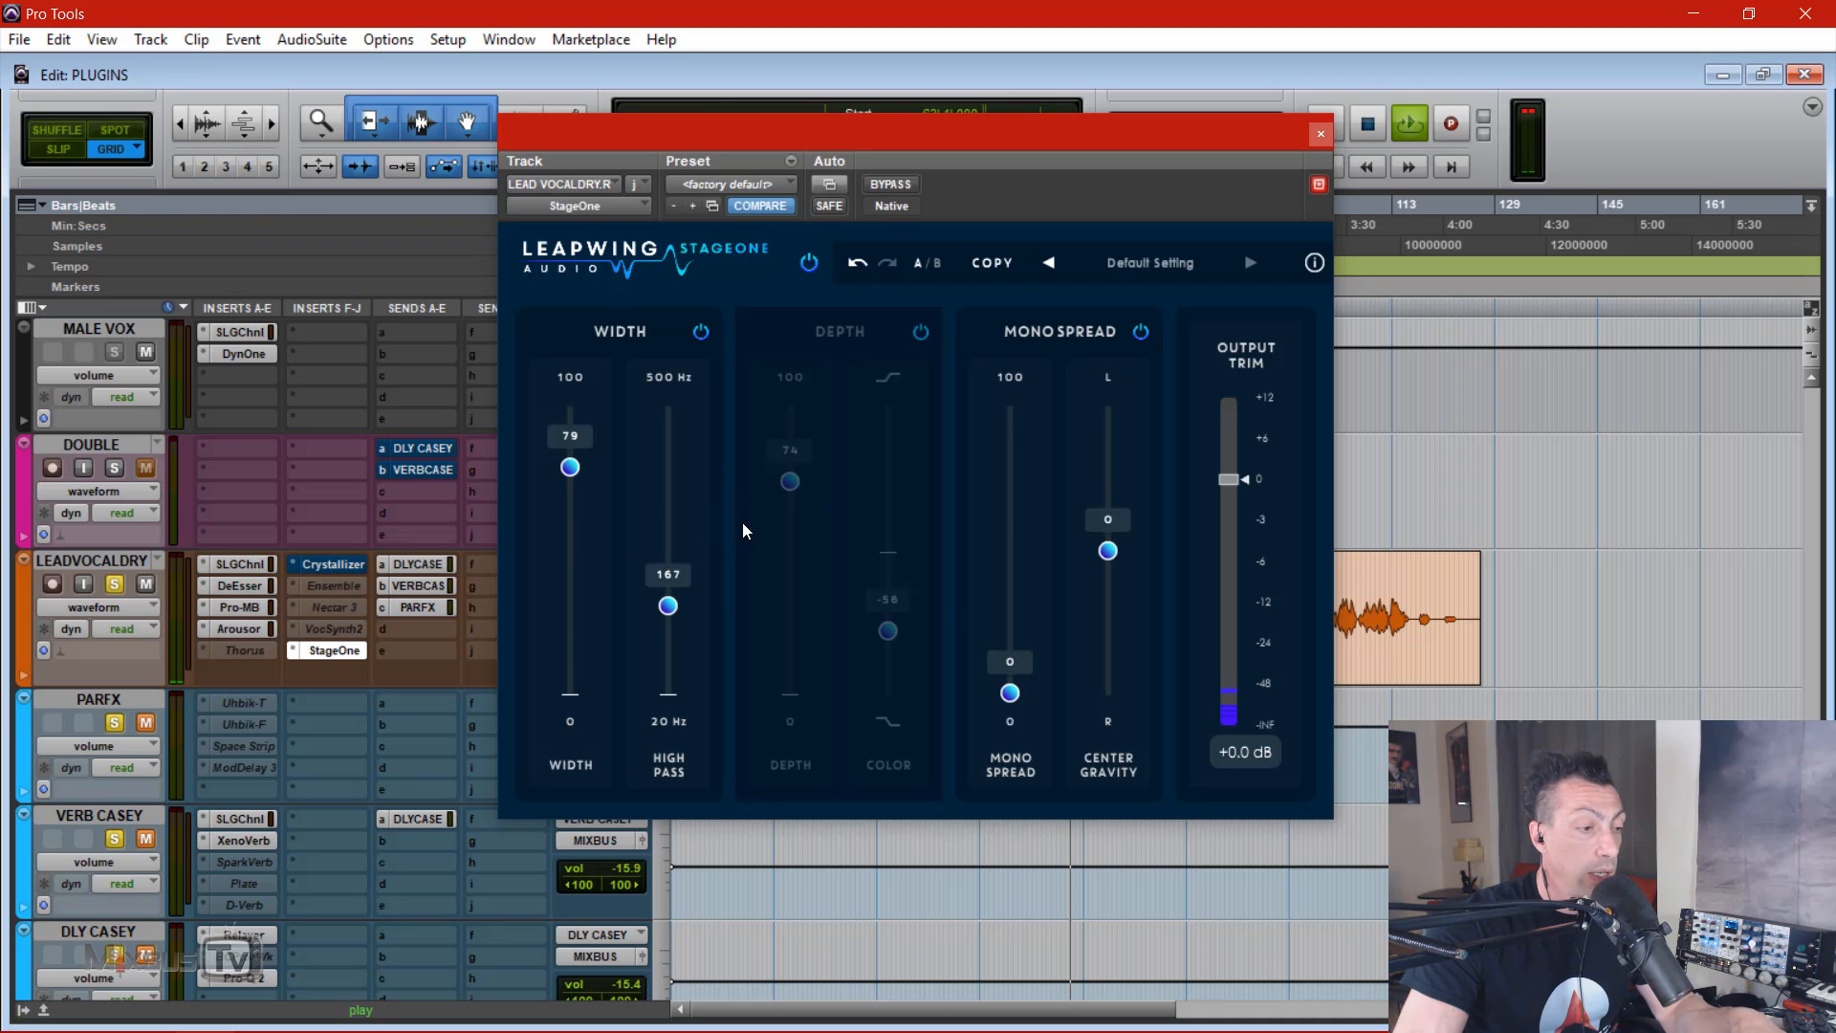
{"action": "left_click_drag", "start_coordinate": [1010, 692], "coordinate": [1015, 510]}
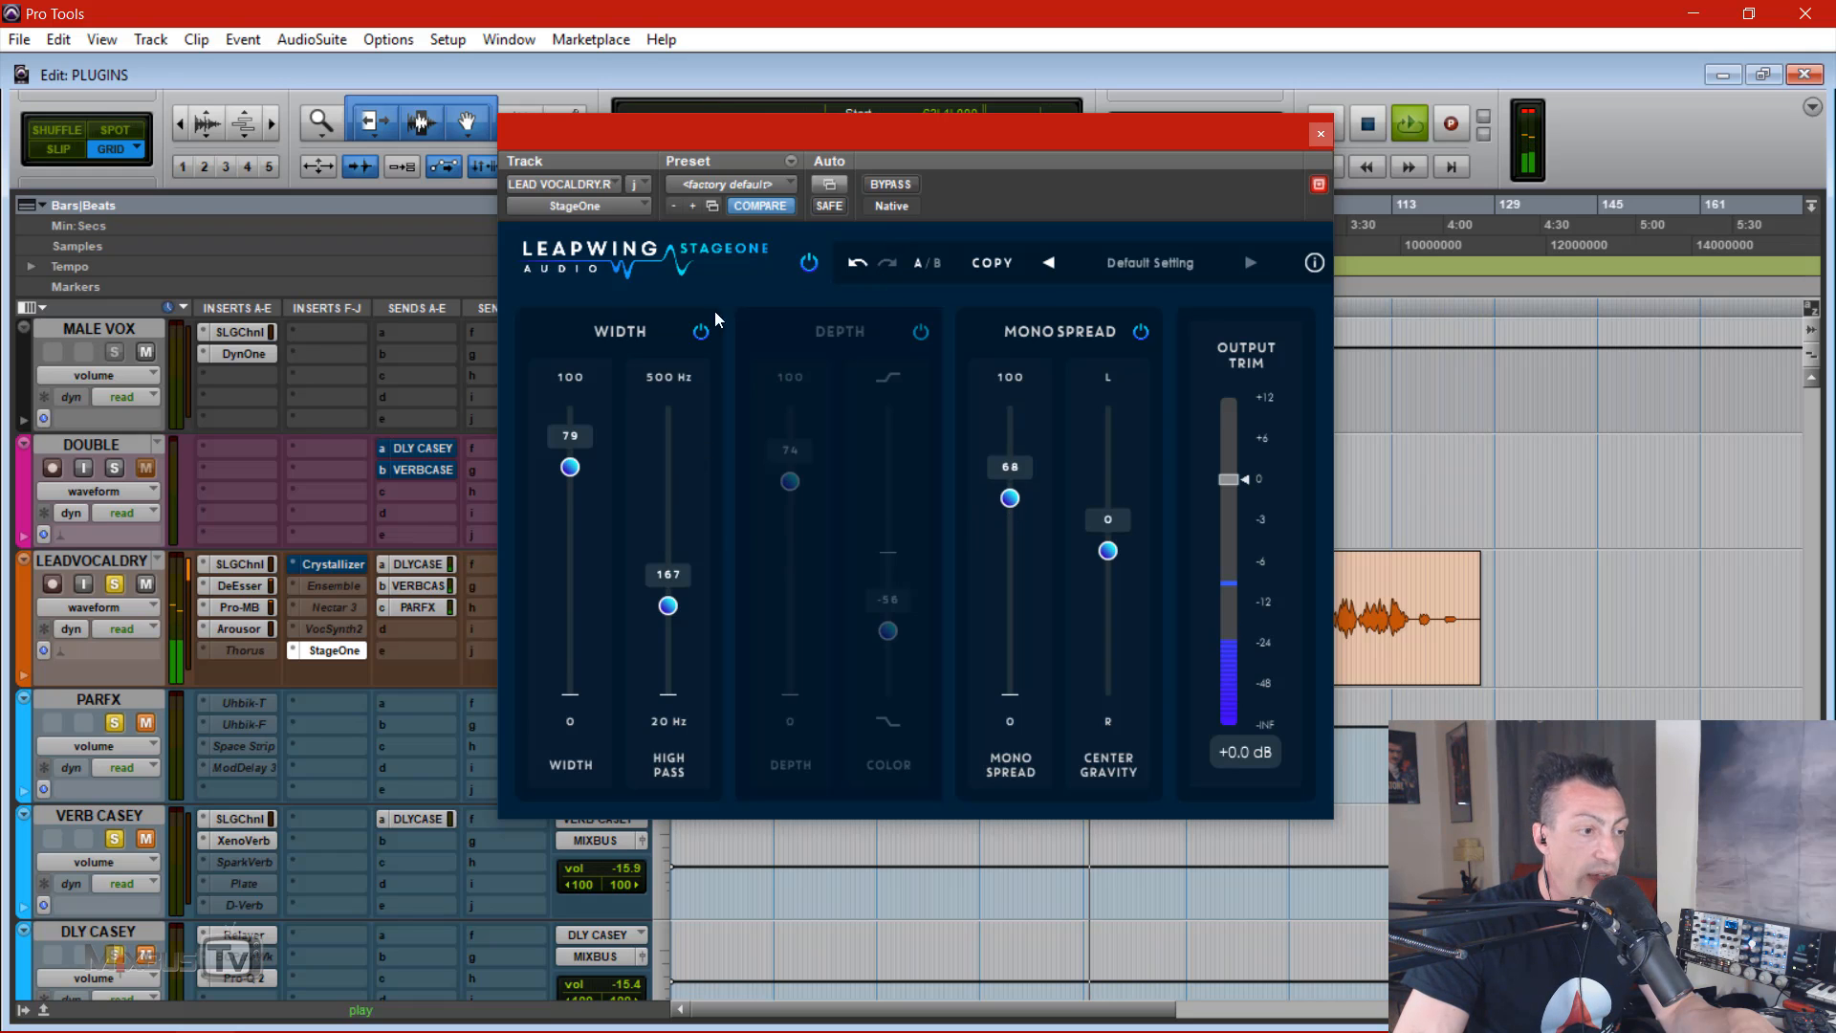
{"action": "mouse_move", "coordinate": [570, 466]}
{"action": "left_mouse_down"}
{"action": "mouse_move", "coordinate": [549, 706]}
{"action": "mouse_move", "coordinate": [584, 491]}
{"action": "left_mouse_up"}
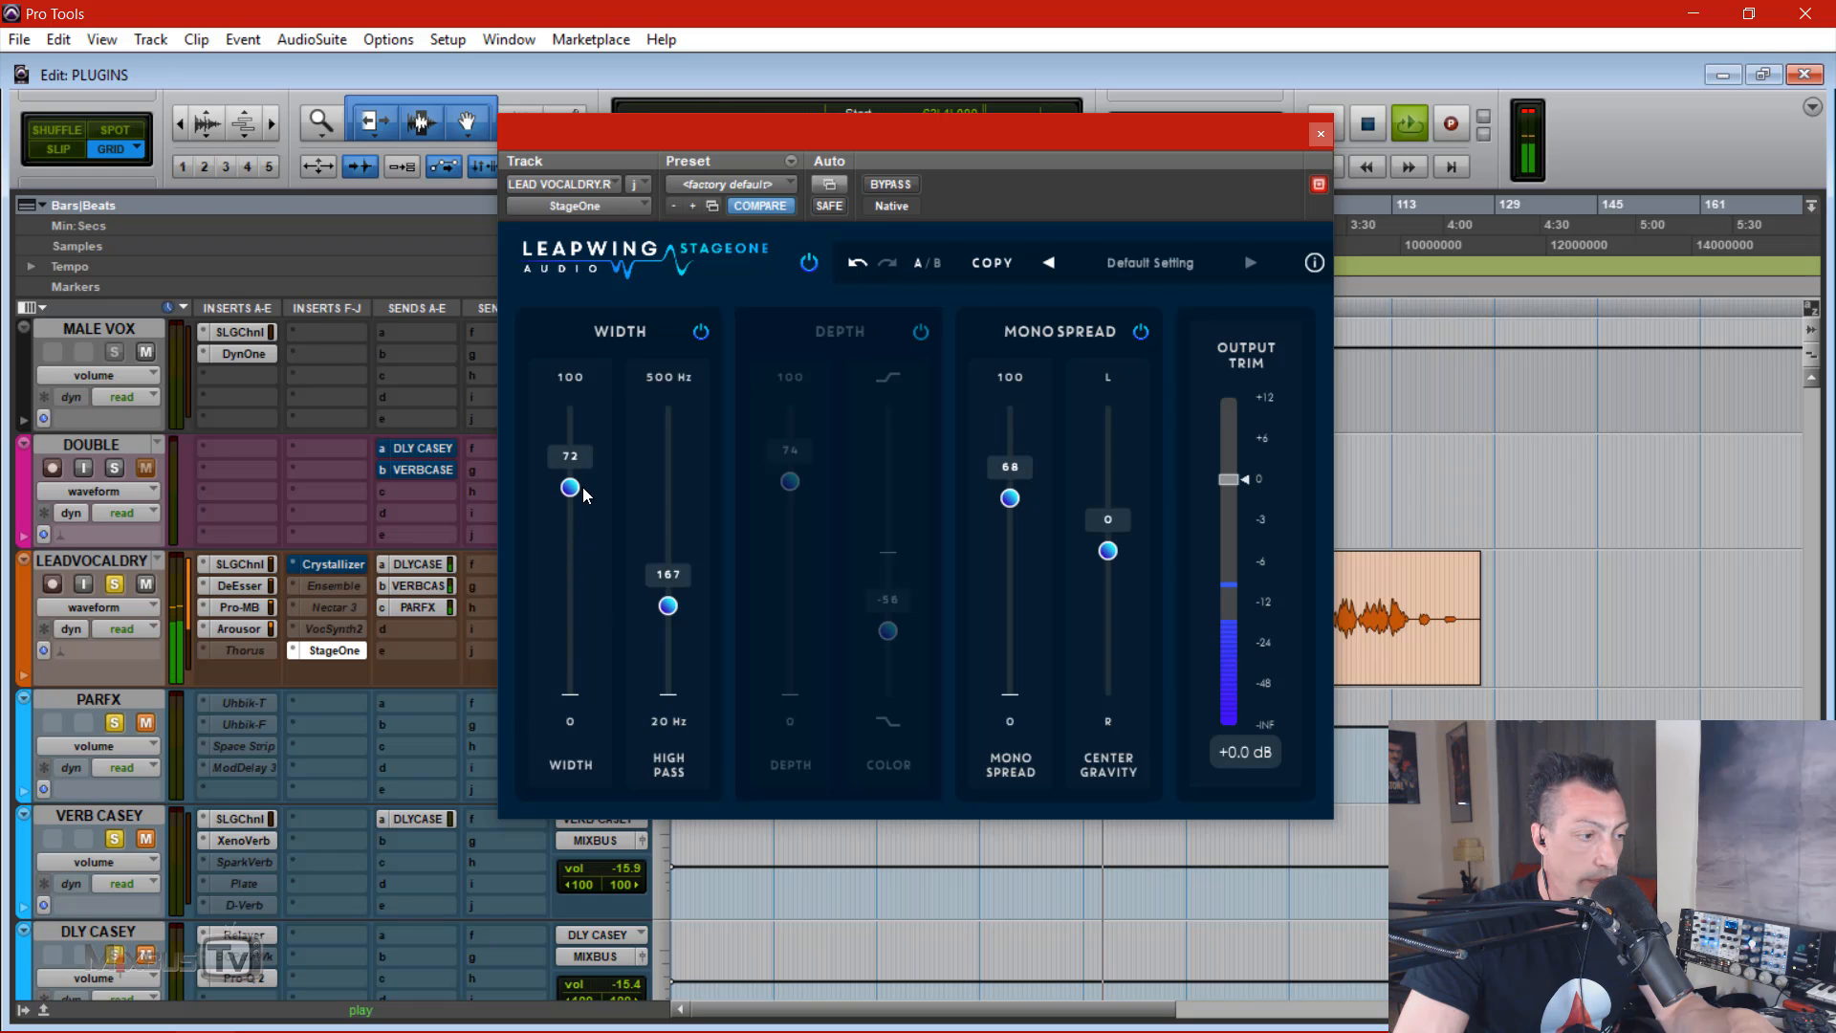
Step: Switch the Depth section back on and reduce its depth to 69 during playback
{"action": "left_click", "coordinate": [921, 331]}
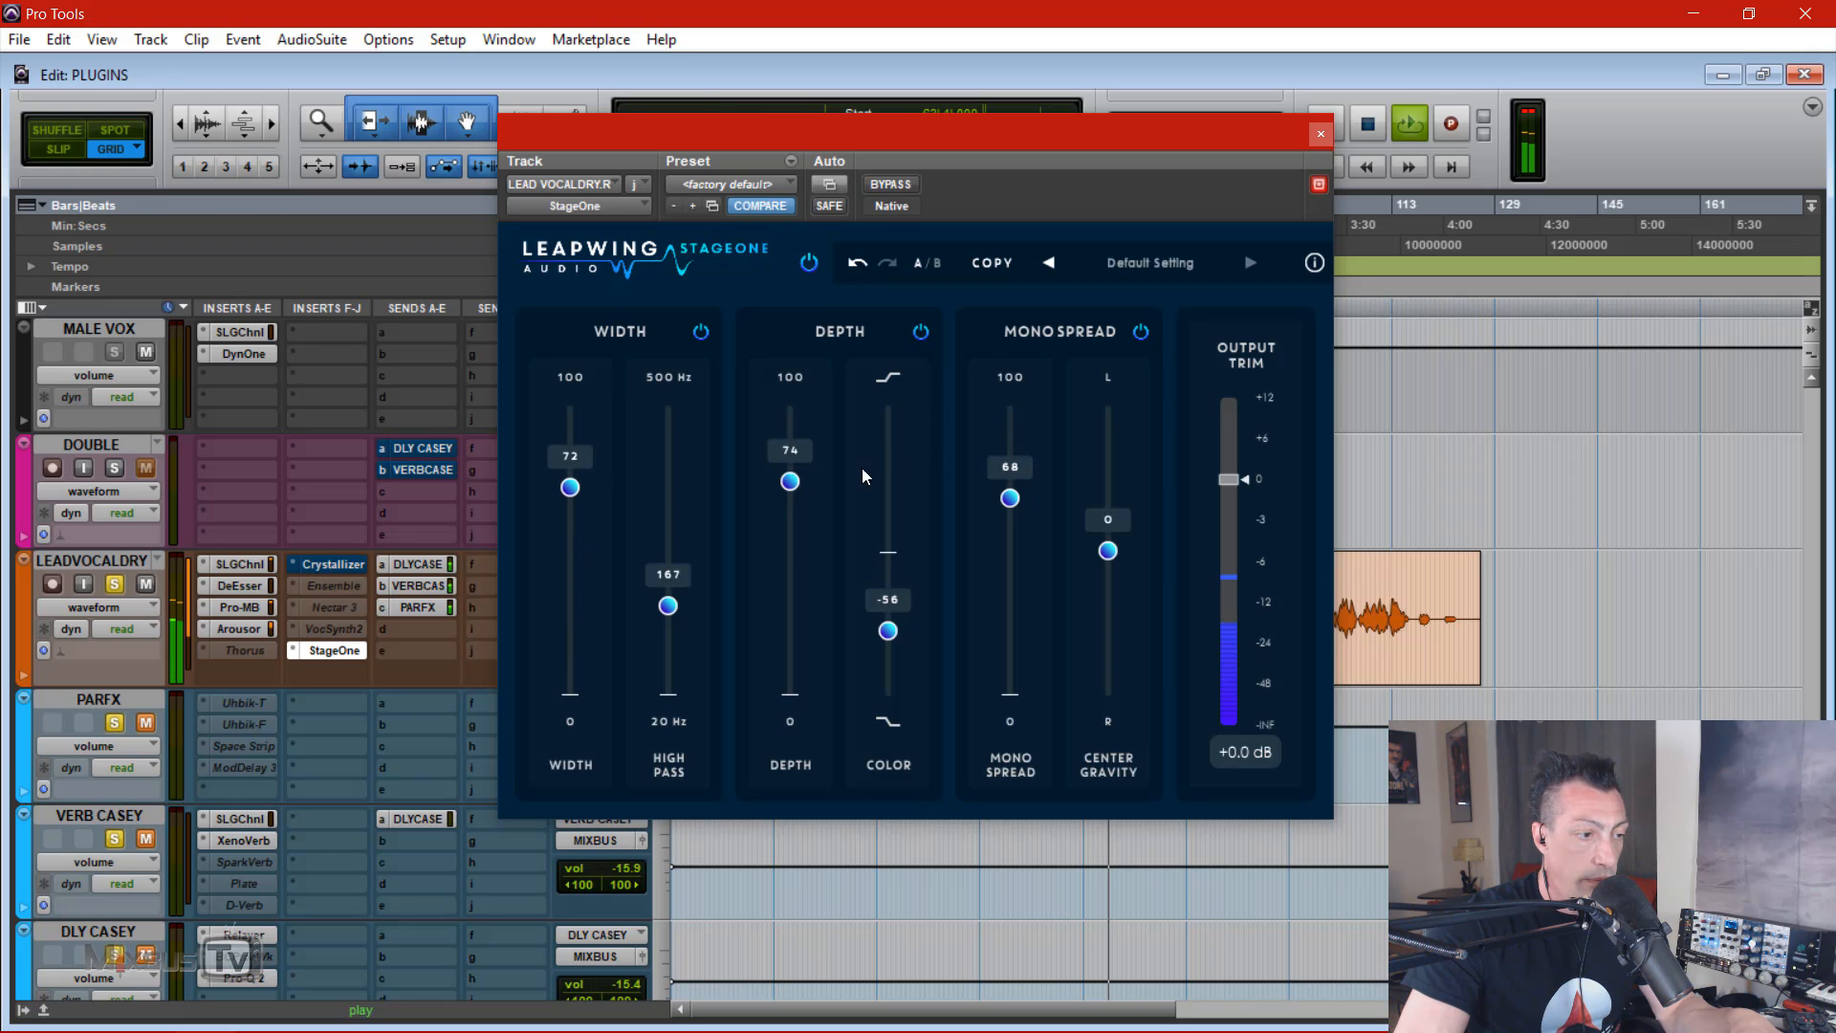
{"action": "left_click_drag", "start_coordinate": [795, 486], "coordinate": [798, 500]}
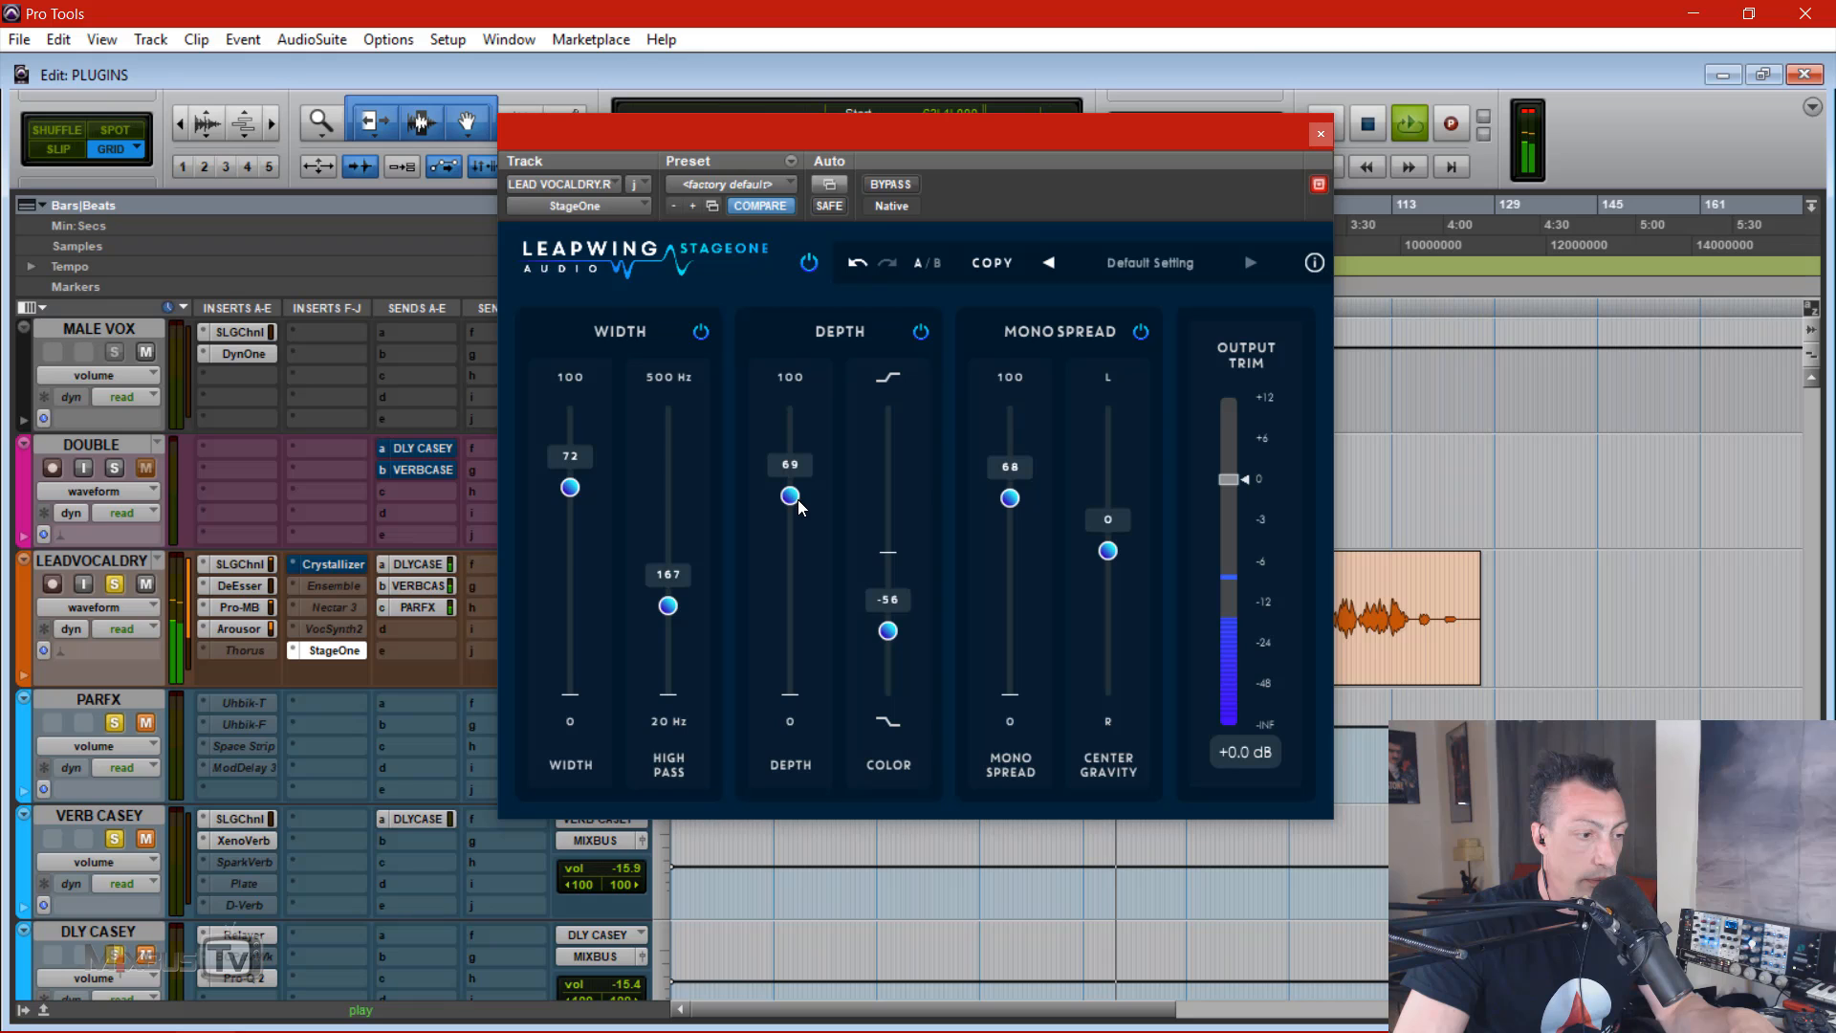
Step: Play the lead vocal and set StageOne's depth to 39, mono spread to 54 and width to 58
{"action": "left_click", "coordinate": [148, 843]}
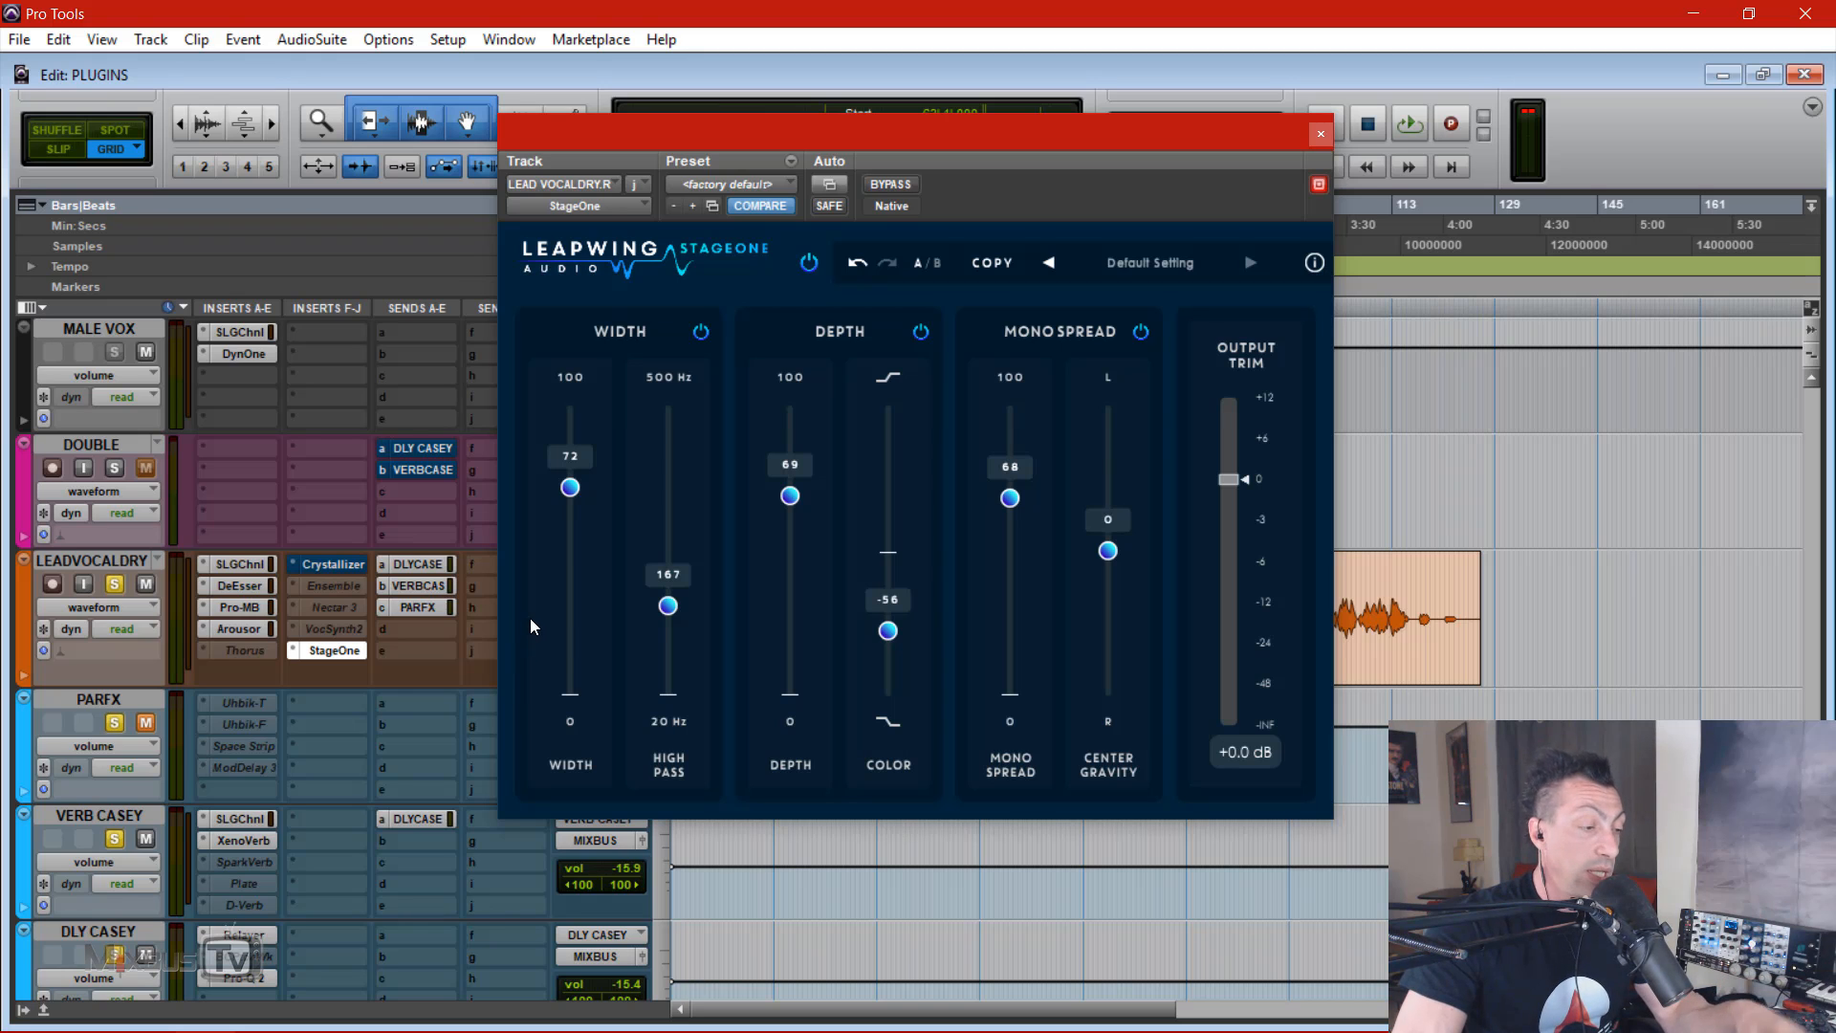
{"action": "key", "text": "space"}
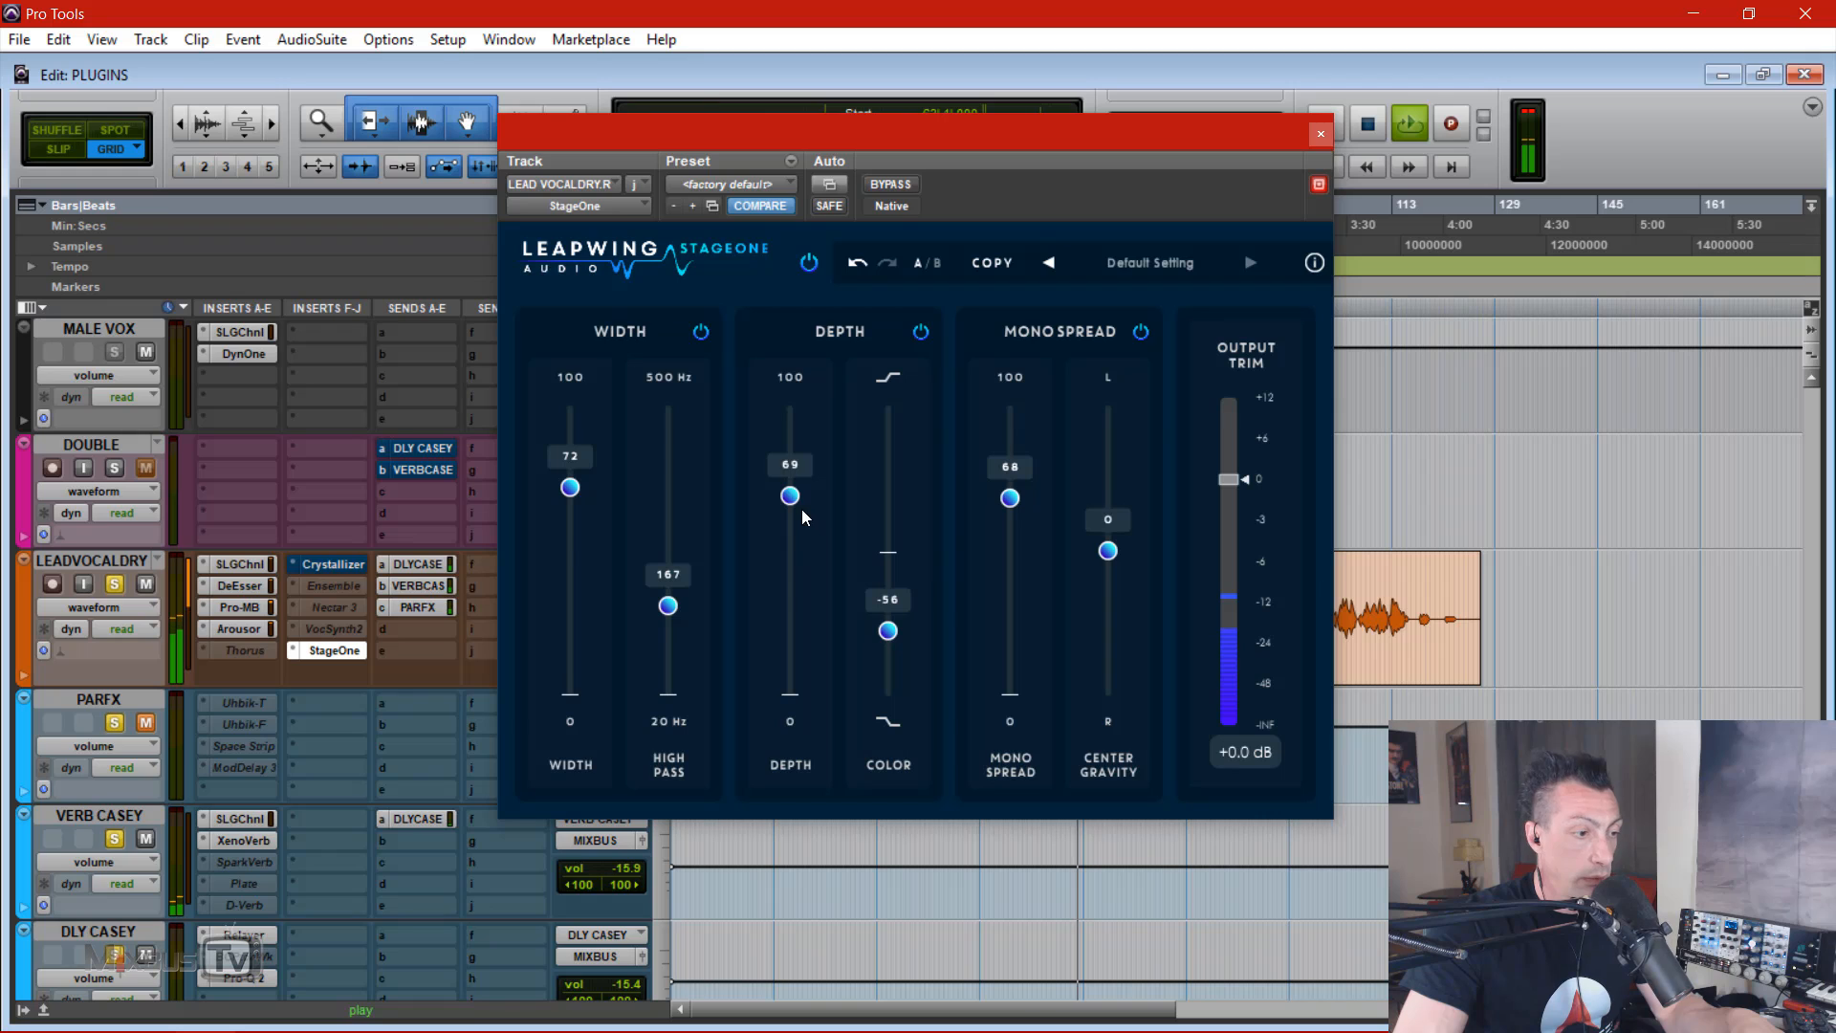
{"action": "left_click_drag", "start_coordinate": [794, 499], "coordinate": [792, 583]}
{"action": "left_click_drag", "start_coordinate": [1018, 511], "coordinate": [1015, 543]}
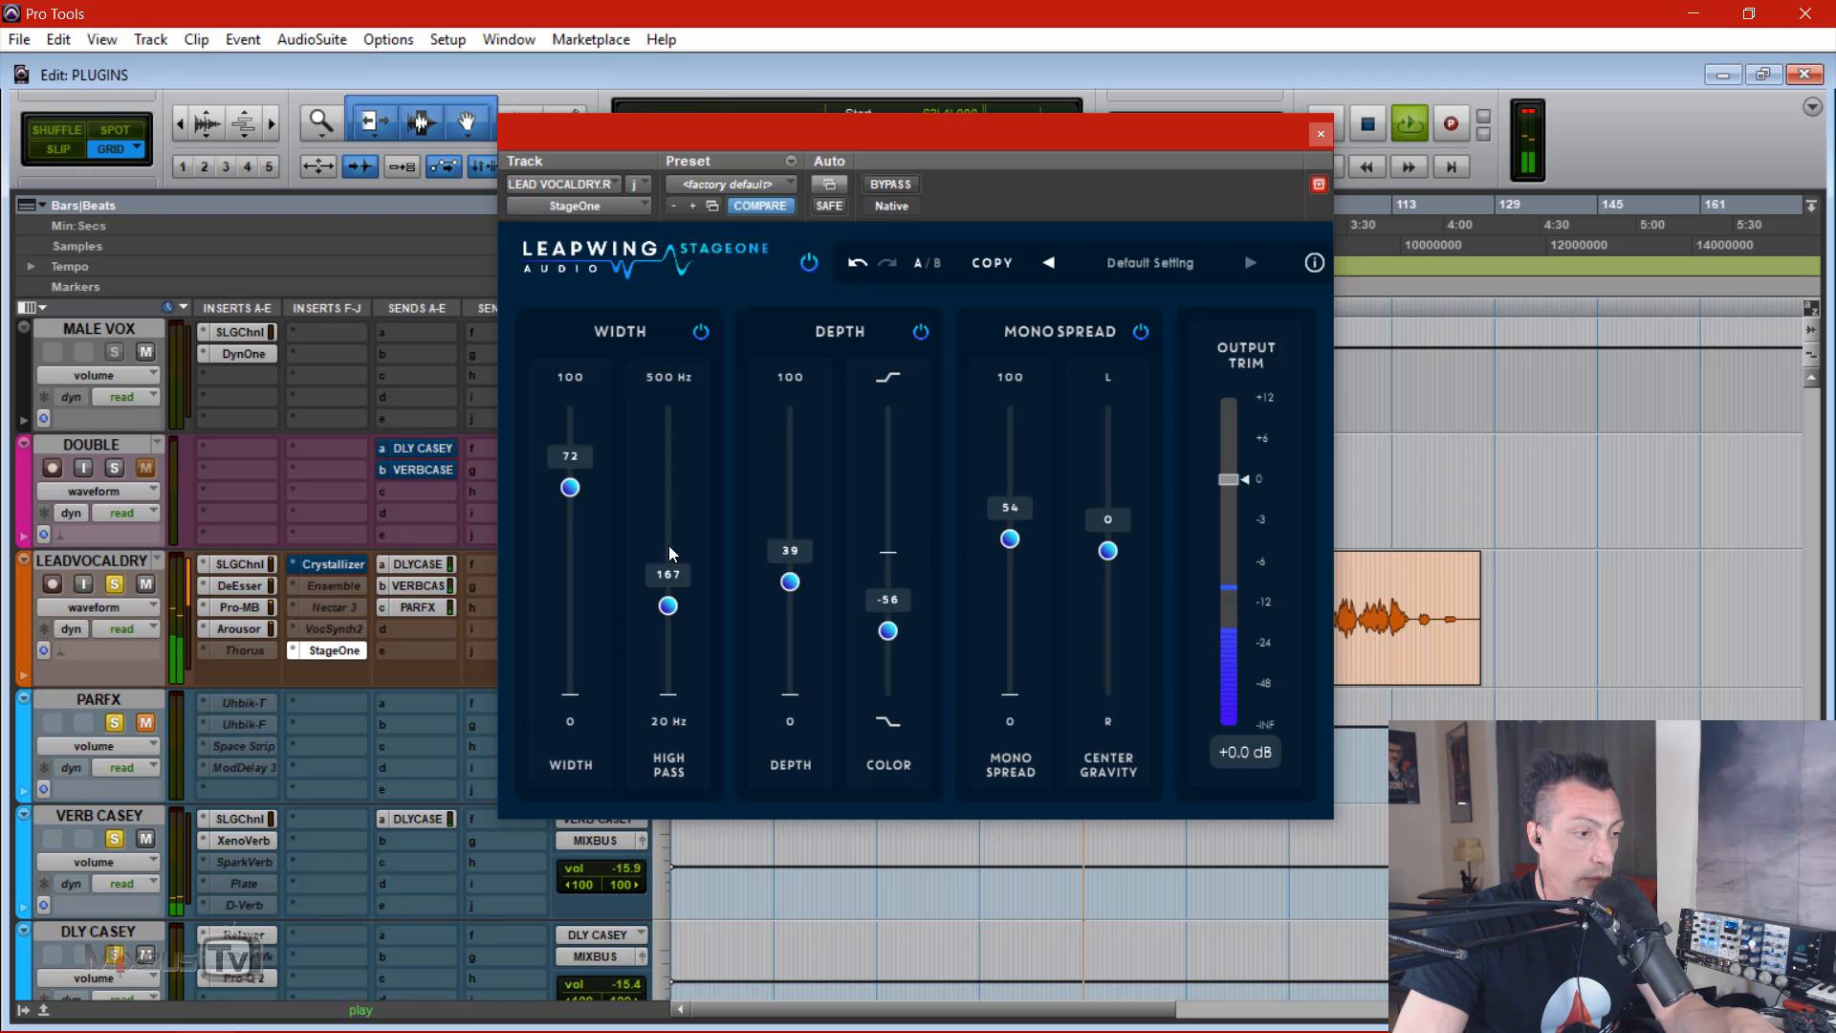
{"action": "left_click_drag", "start_coordinate": [584, 495], "coordinate": [581, 537]}
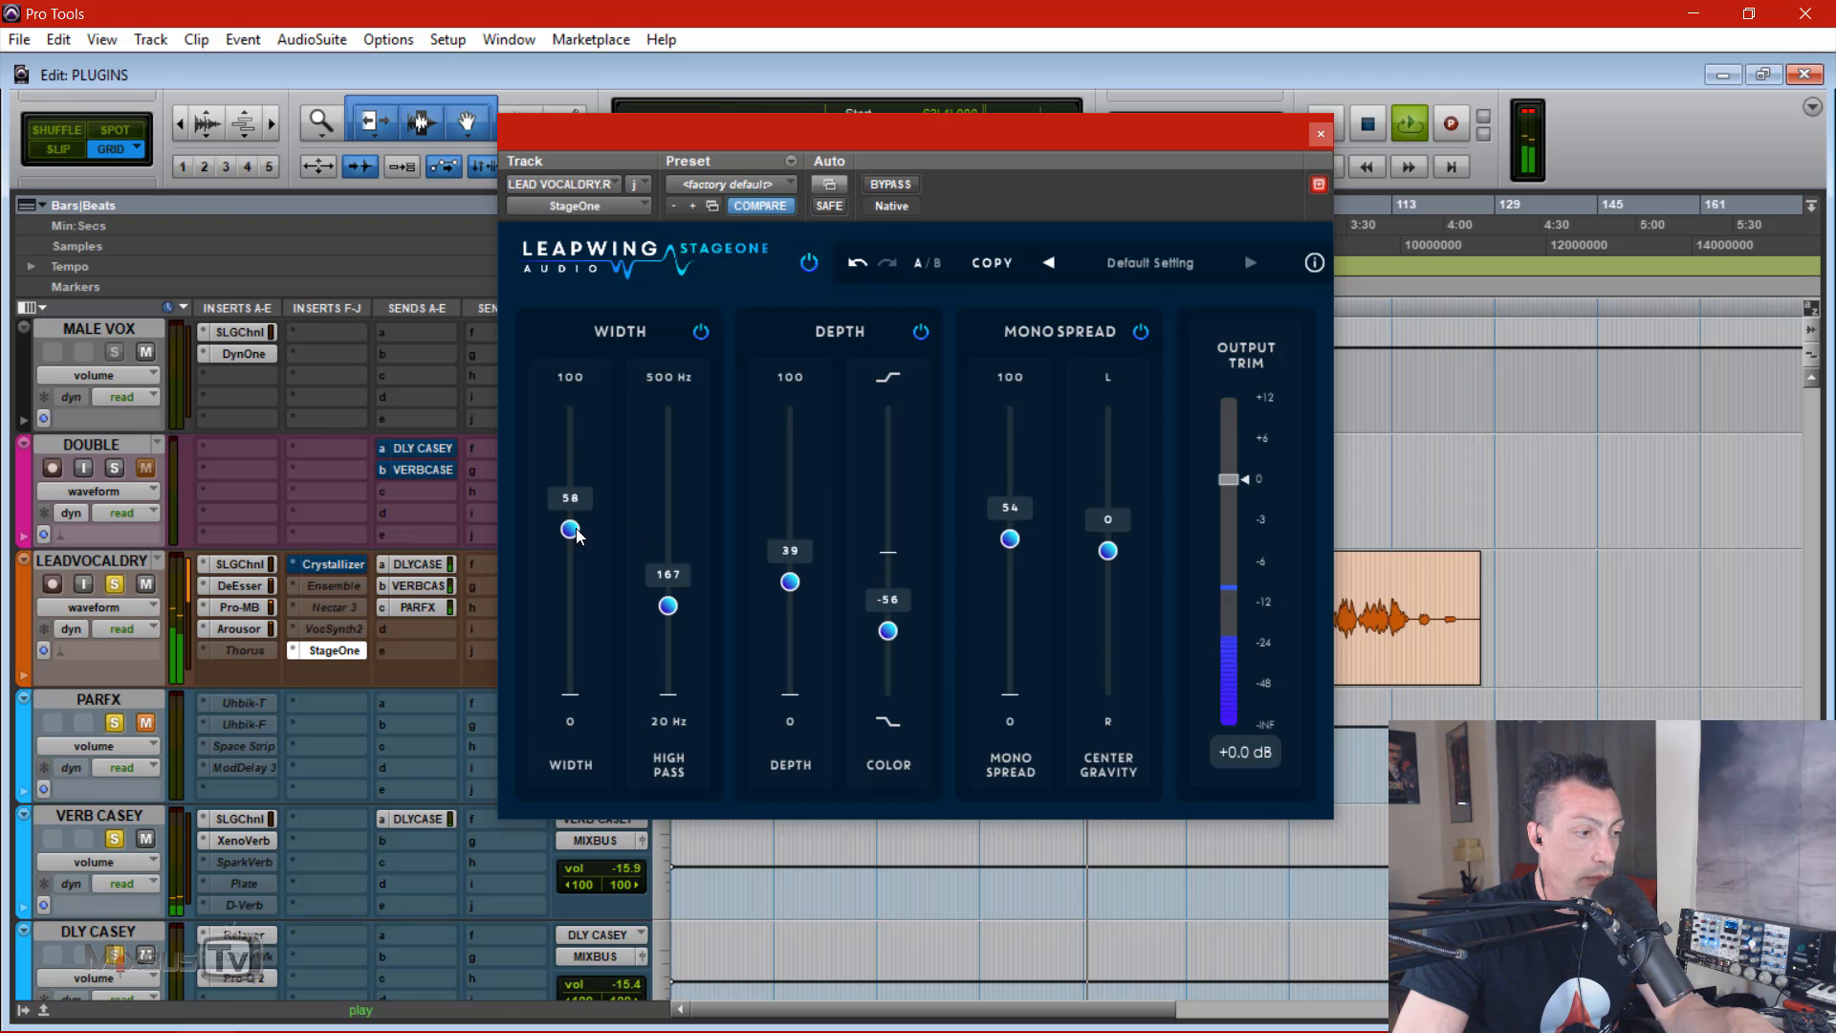
Step: Compare the playing lead vocal with StageOne bypassed and engaged, and stop playback
{"action": "left_click", "coordinate": [892, 185]}
{"action": "left_click", "coordinate": [881, 188]}
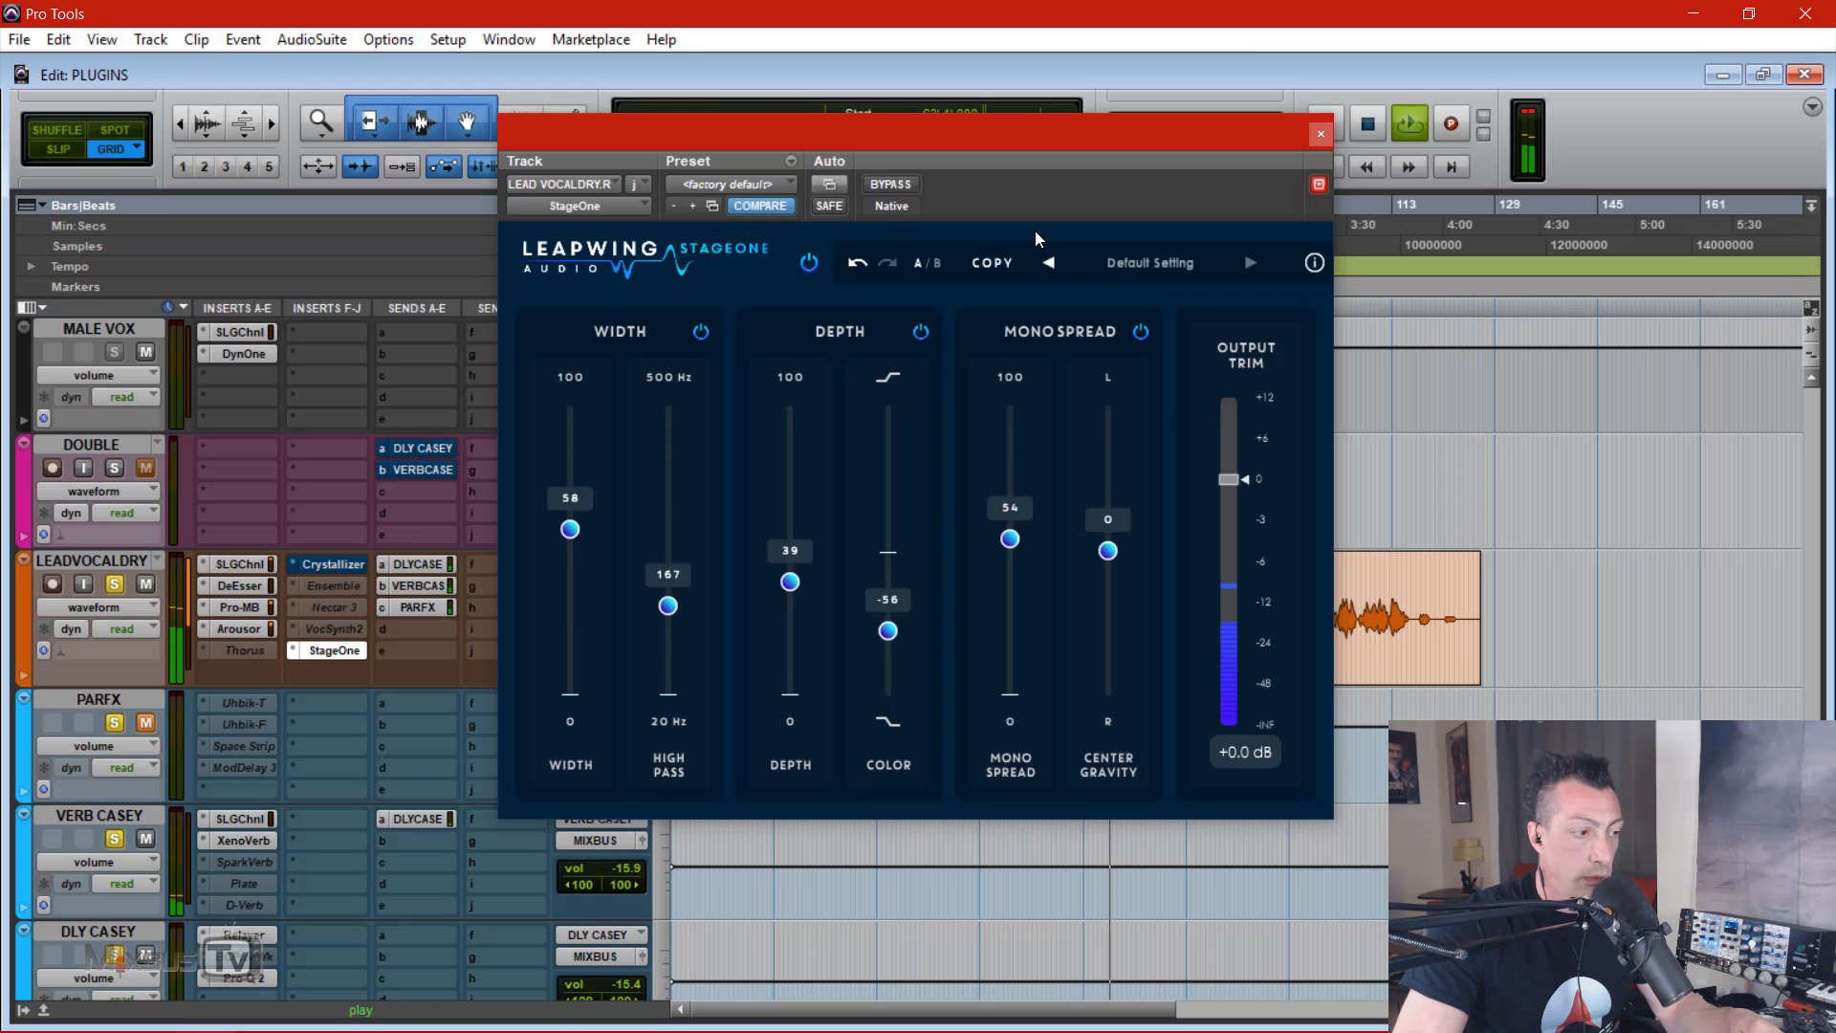
{"action": "key", "text": "space"}
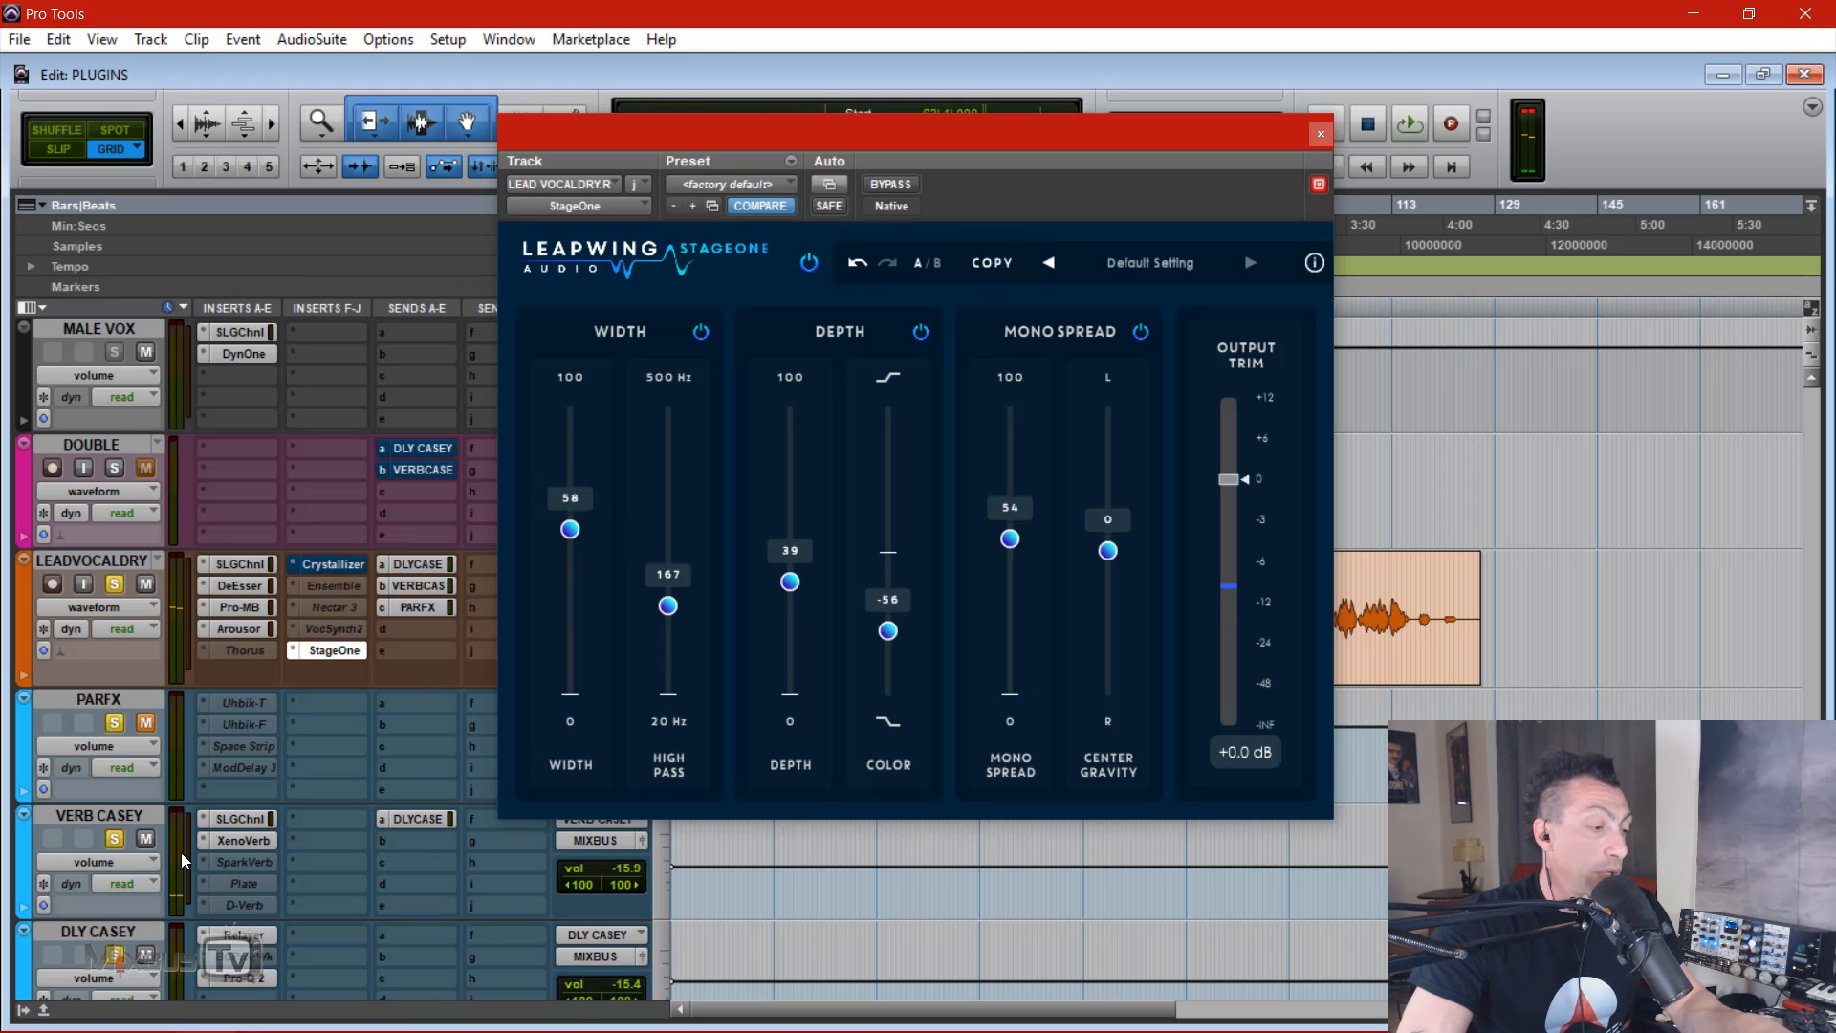
Step: Mute the VERB CASEY and DLY CASEY tracks, and replace the StageOne window with Uhbik-T from the PARFX track
{"action": "left_click", "coordinate": [145, 840]}
{"action": "left_click", "coordinate": [148, 953]}
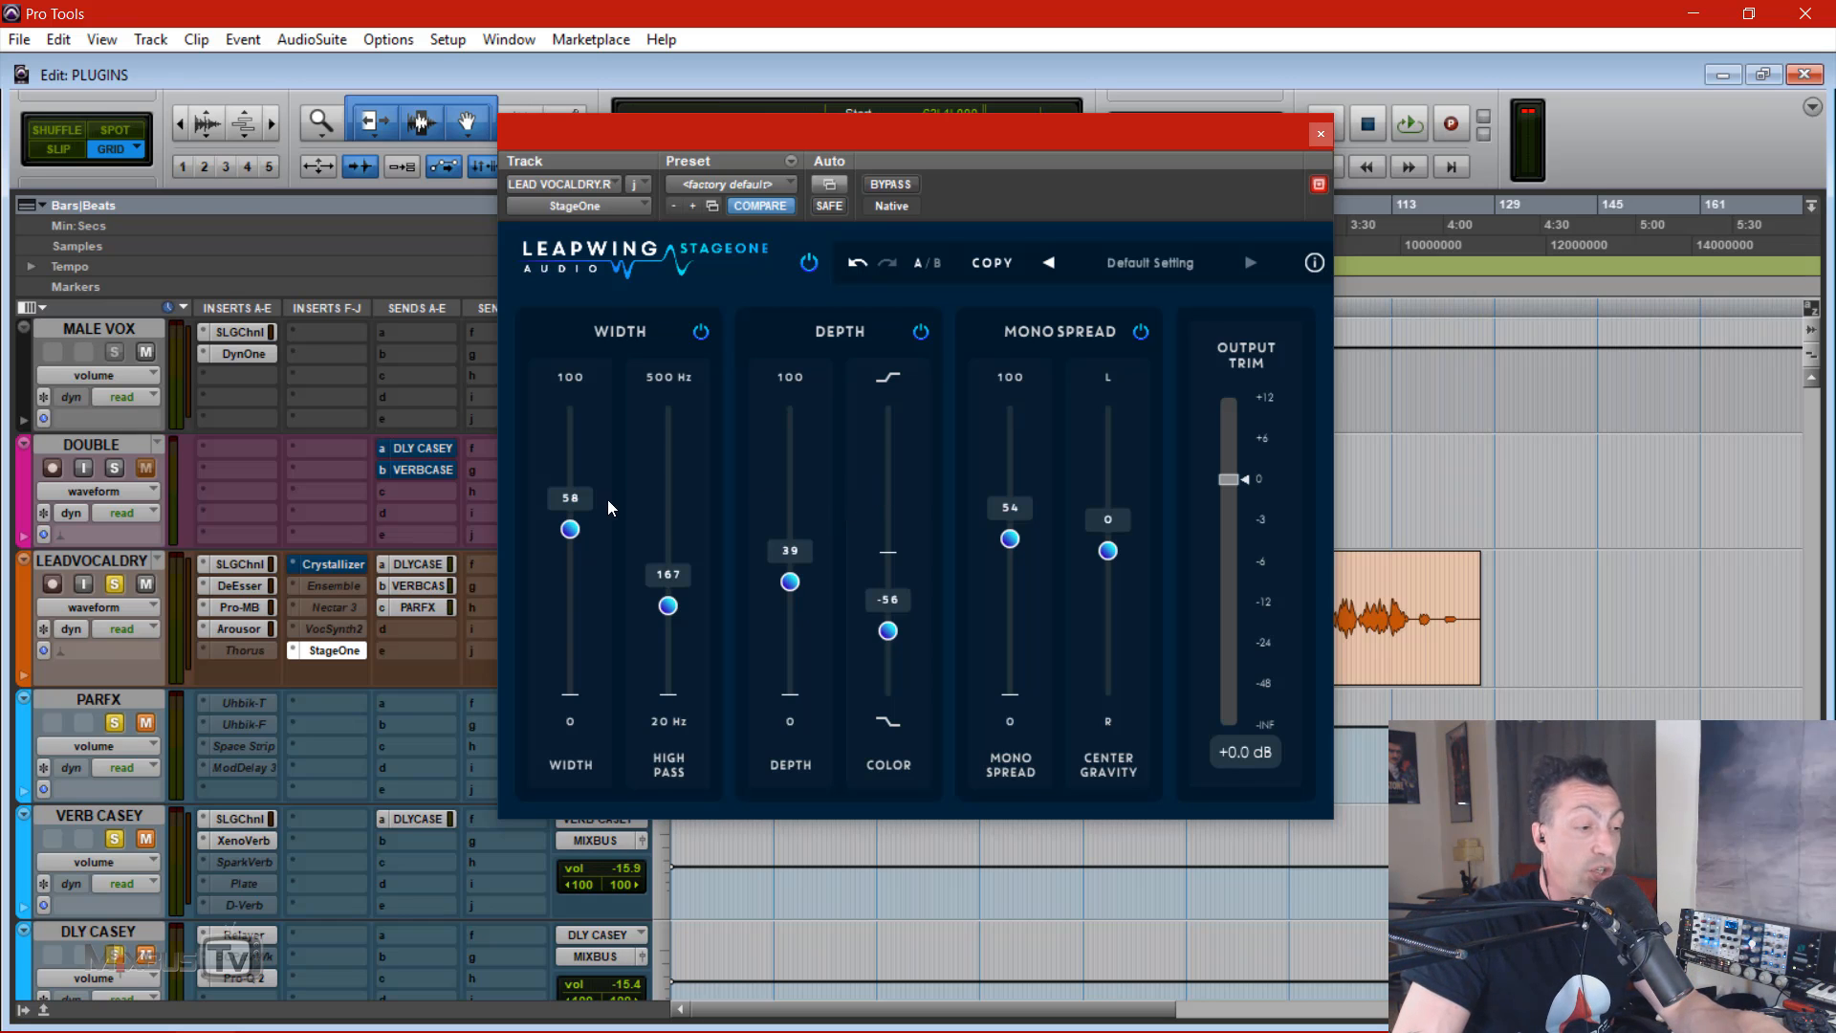
{"action": "key", "text": "ctrl+w"}
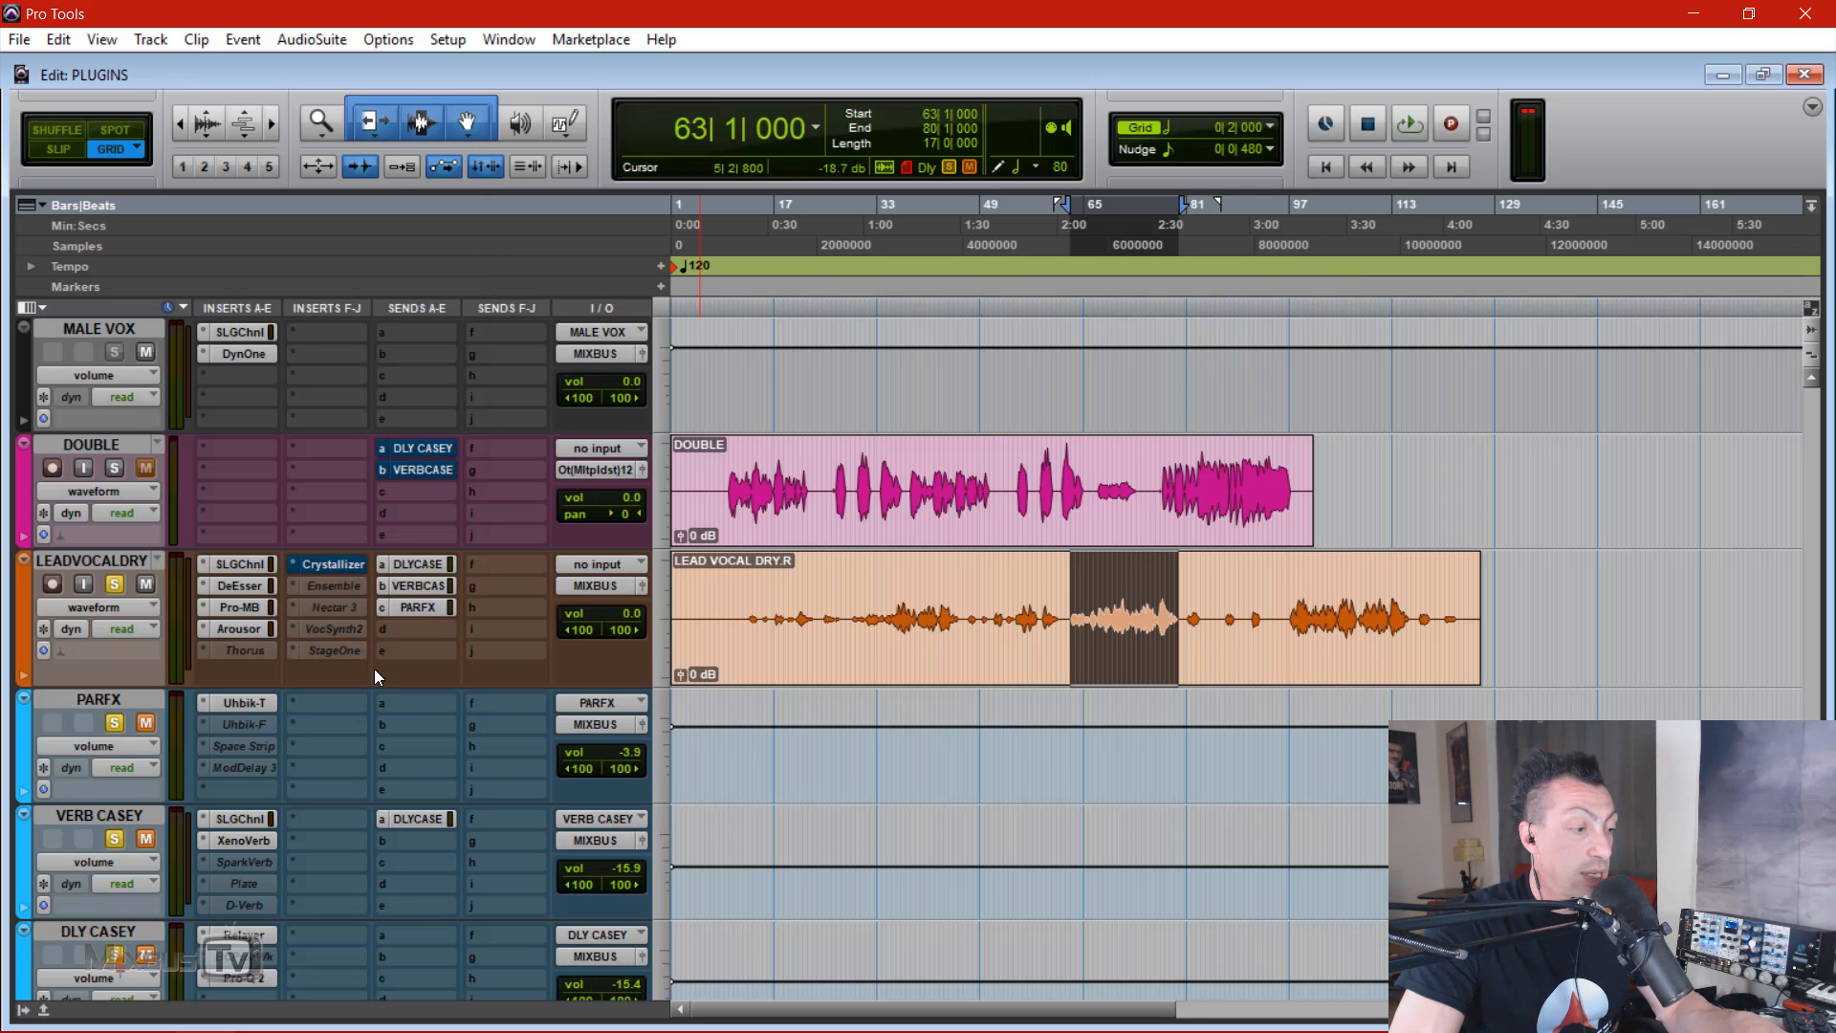
{"action": "left_click", "coordinate": [243, 701]}
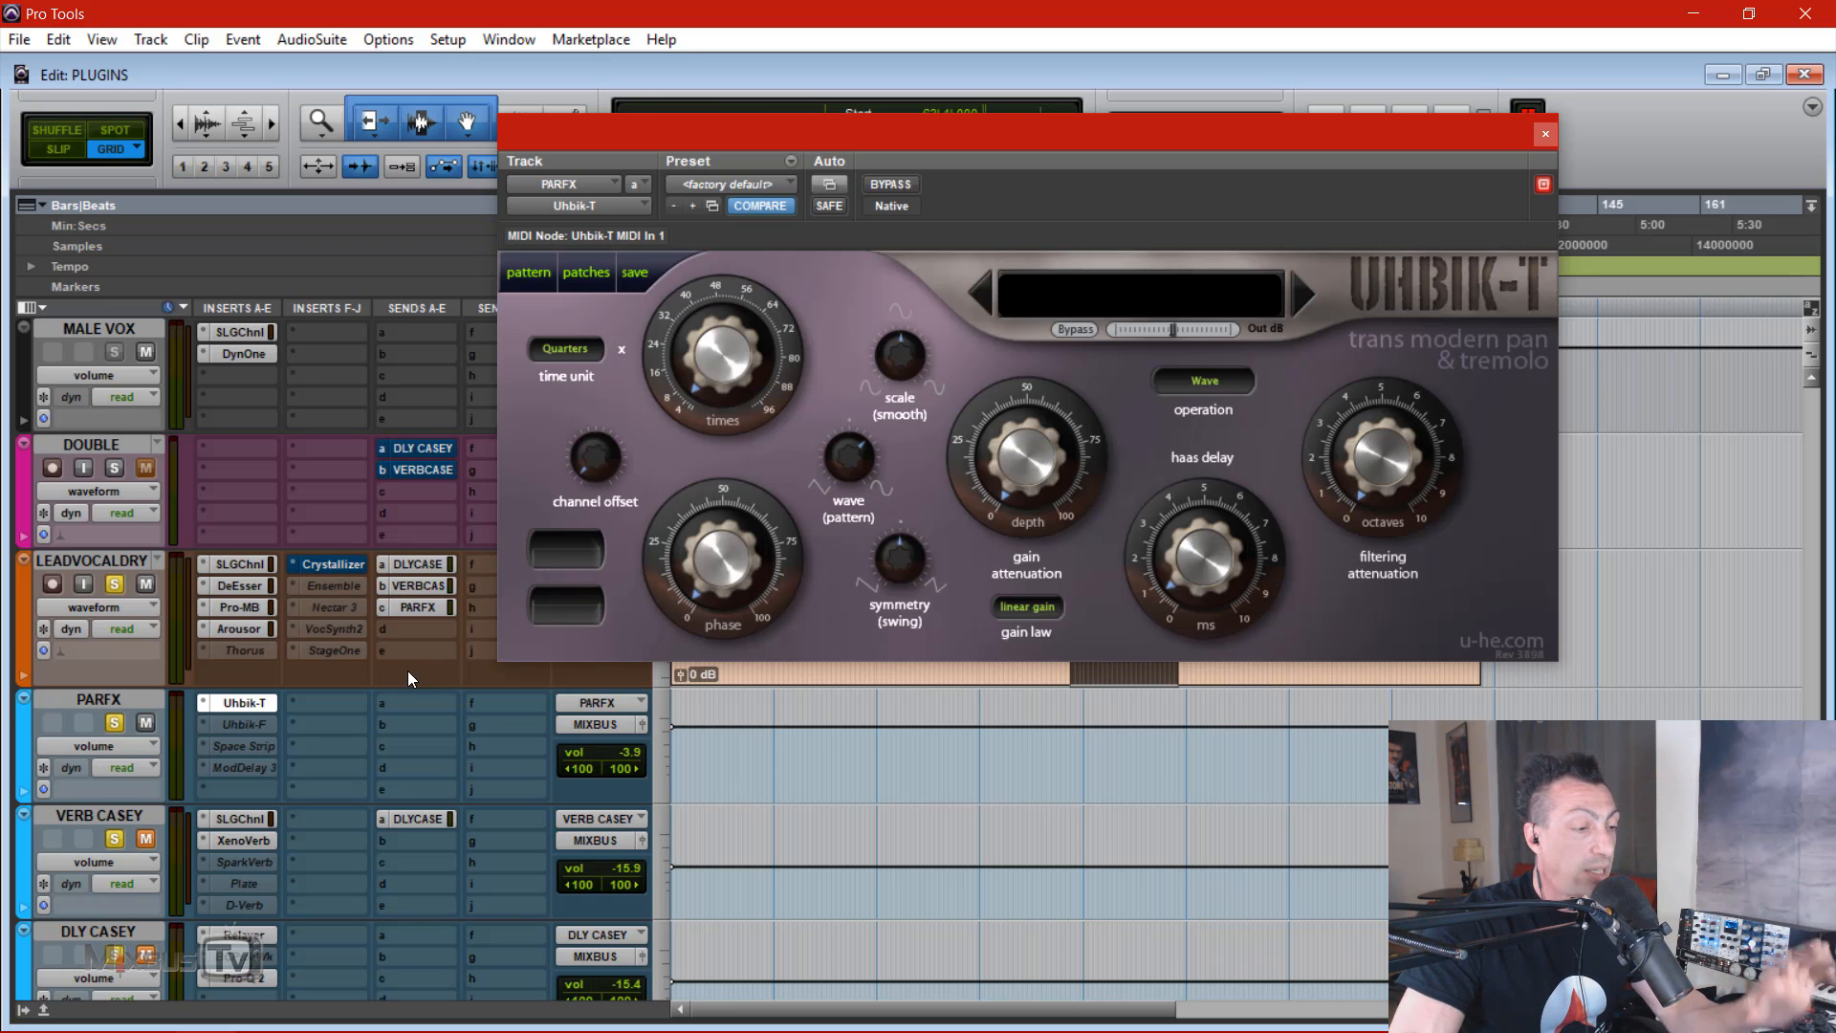
Step: Listen to the lead vocal through Uhbik-T, toggling the LEADVOCALDRY track's mute
{"action": "key", "text": "space"}
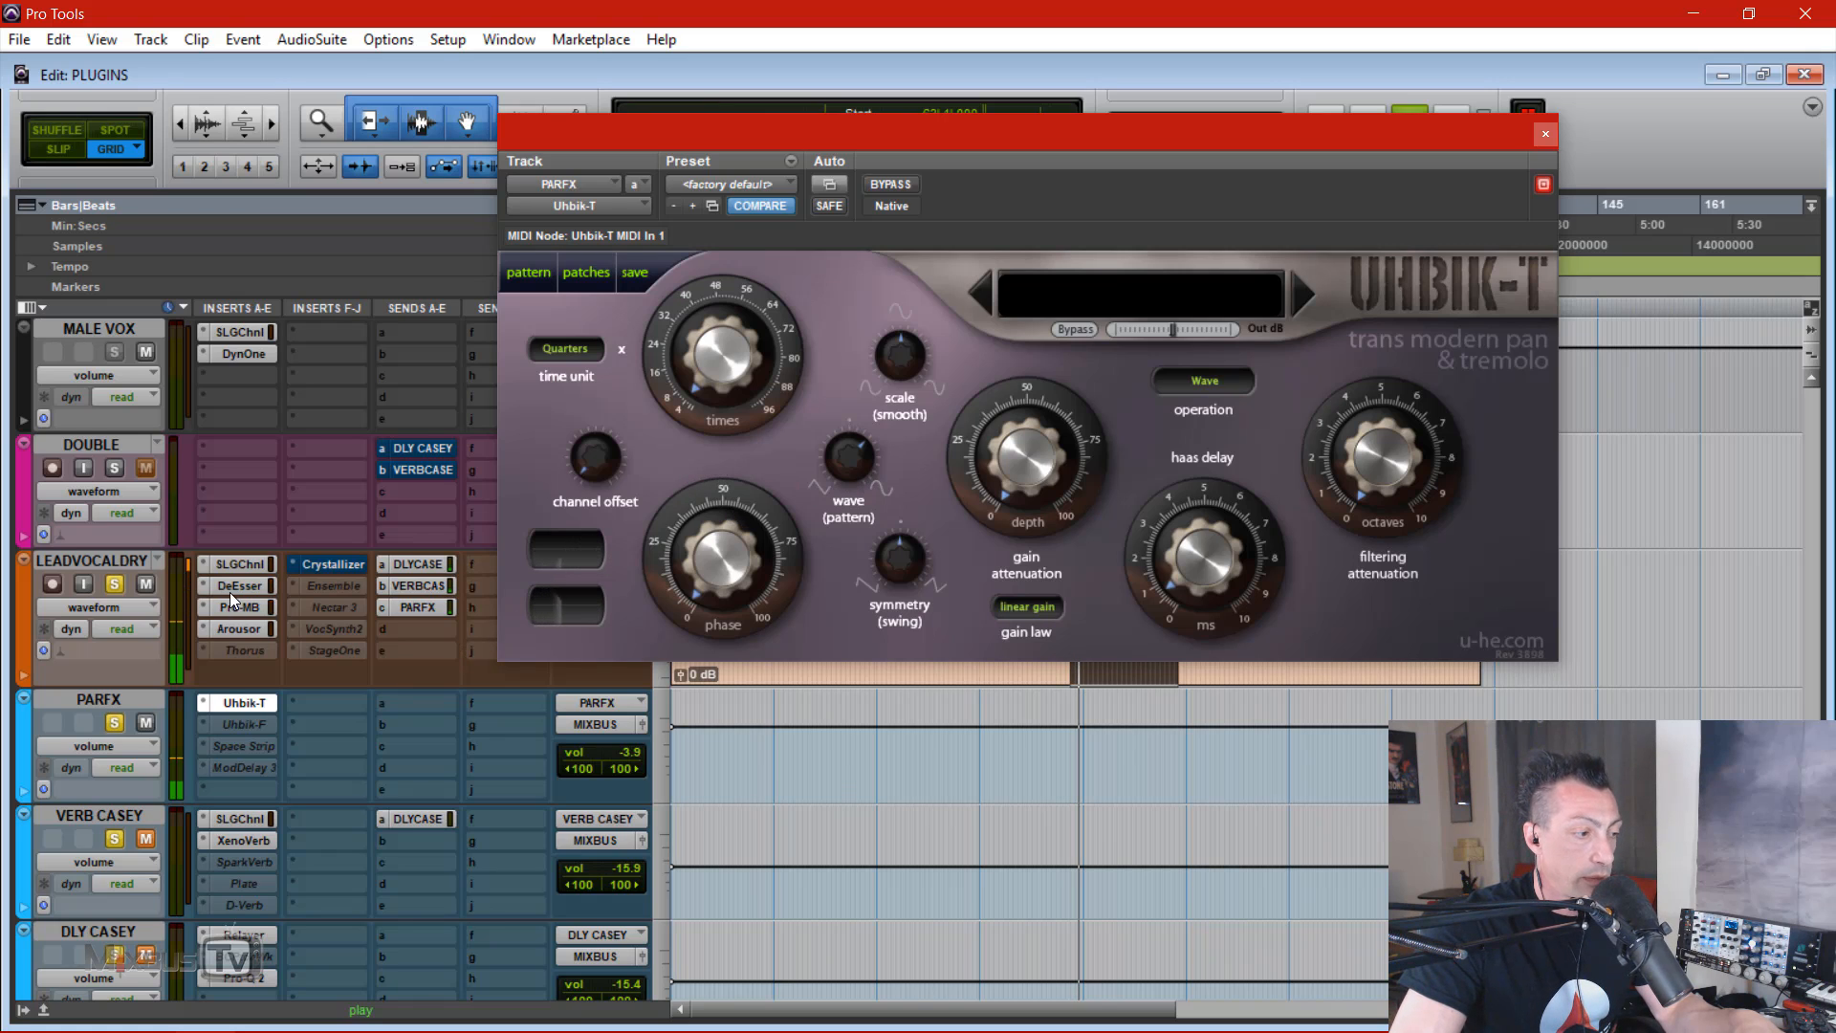
{"action": "left_click", "coordinate": [146, 583]}
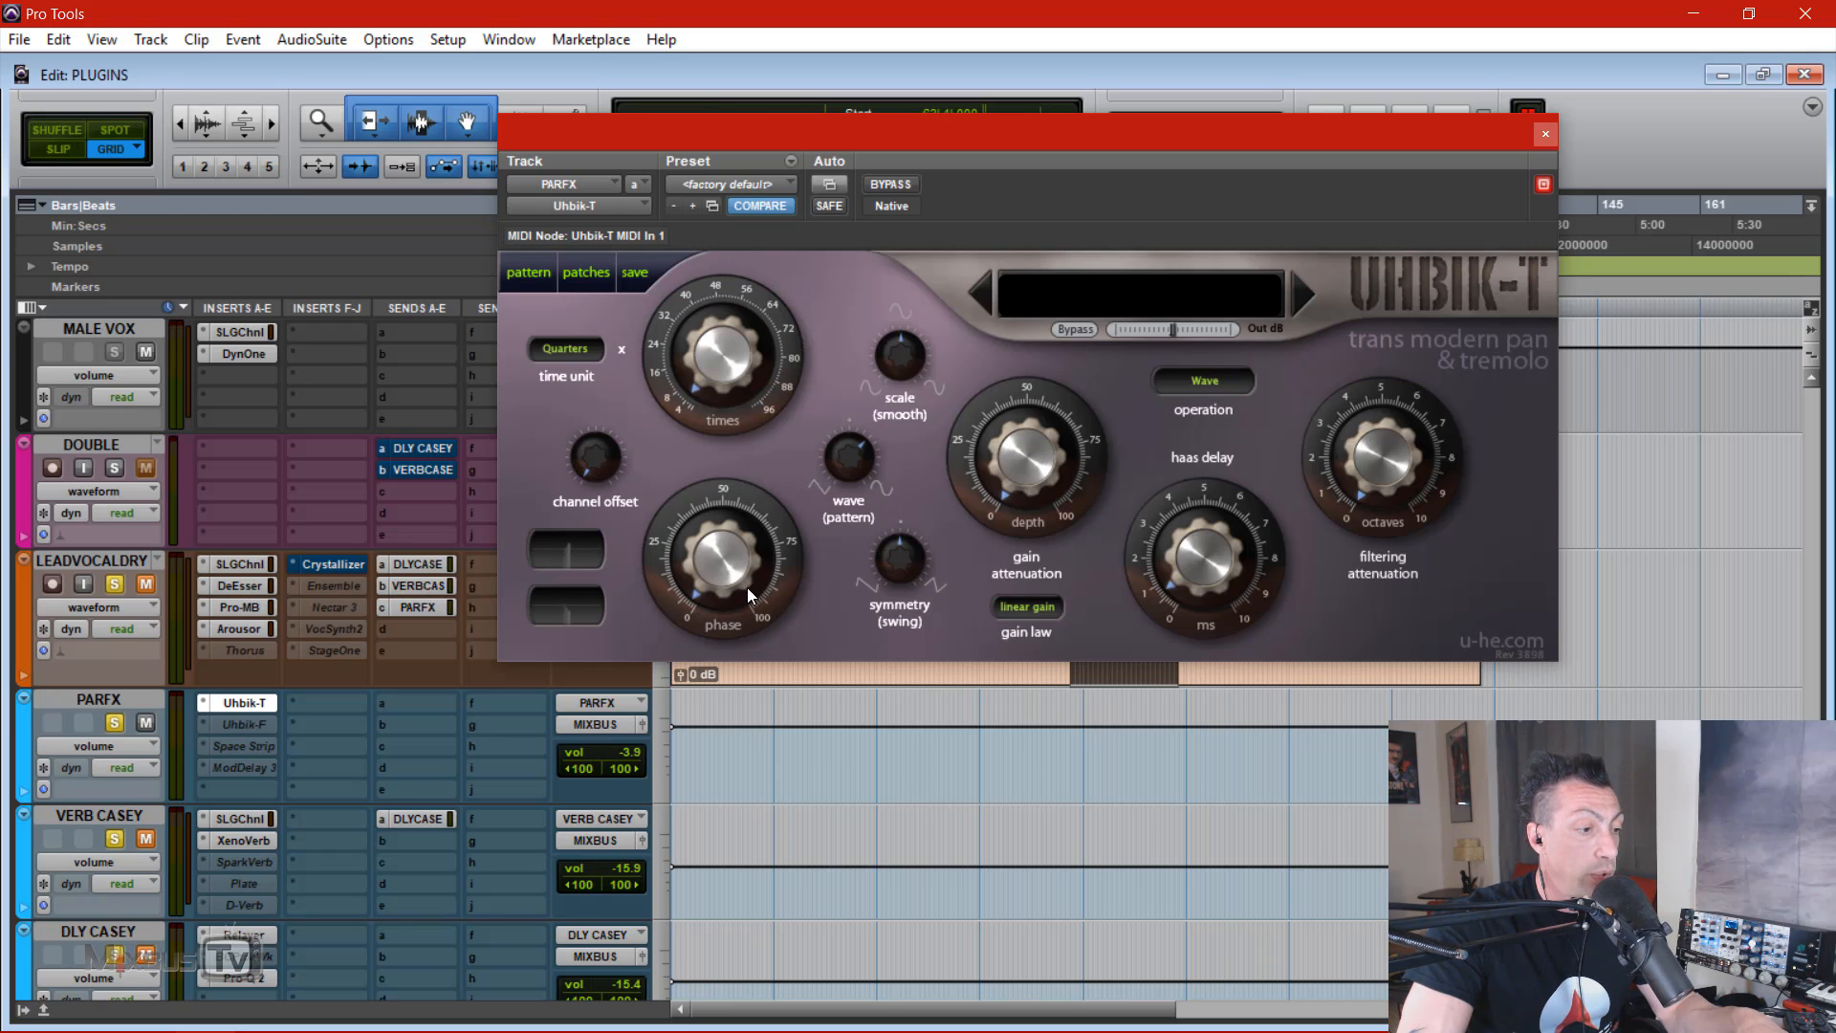
Step: During playback, raise Uhbik-T's gain depth slightly, its Haas delay to about 5 ms and its filtering attenuation to about 5.5 octaves
{"action": "key", "text": "space"}
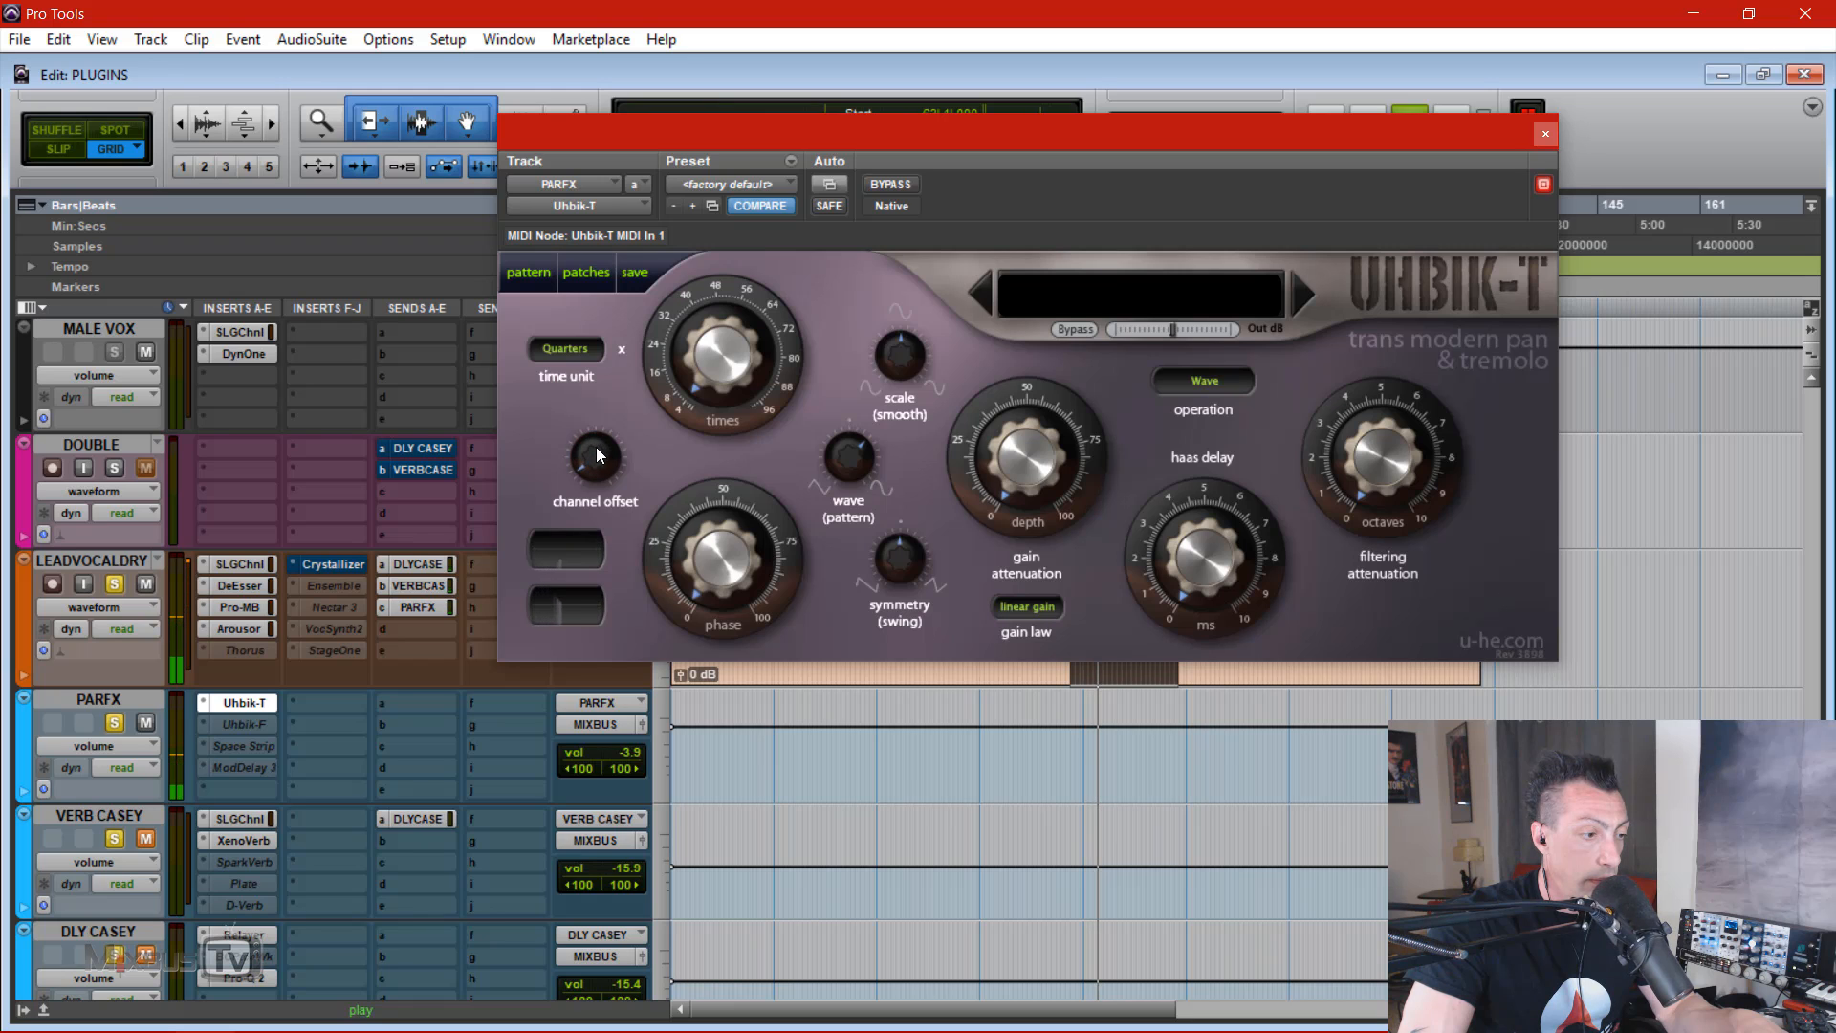
{"action": "left_click_drag", "start_coordinate": [1186, 548], "coordinate": [1184, 536]}
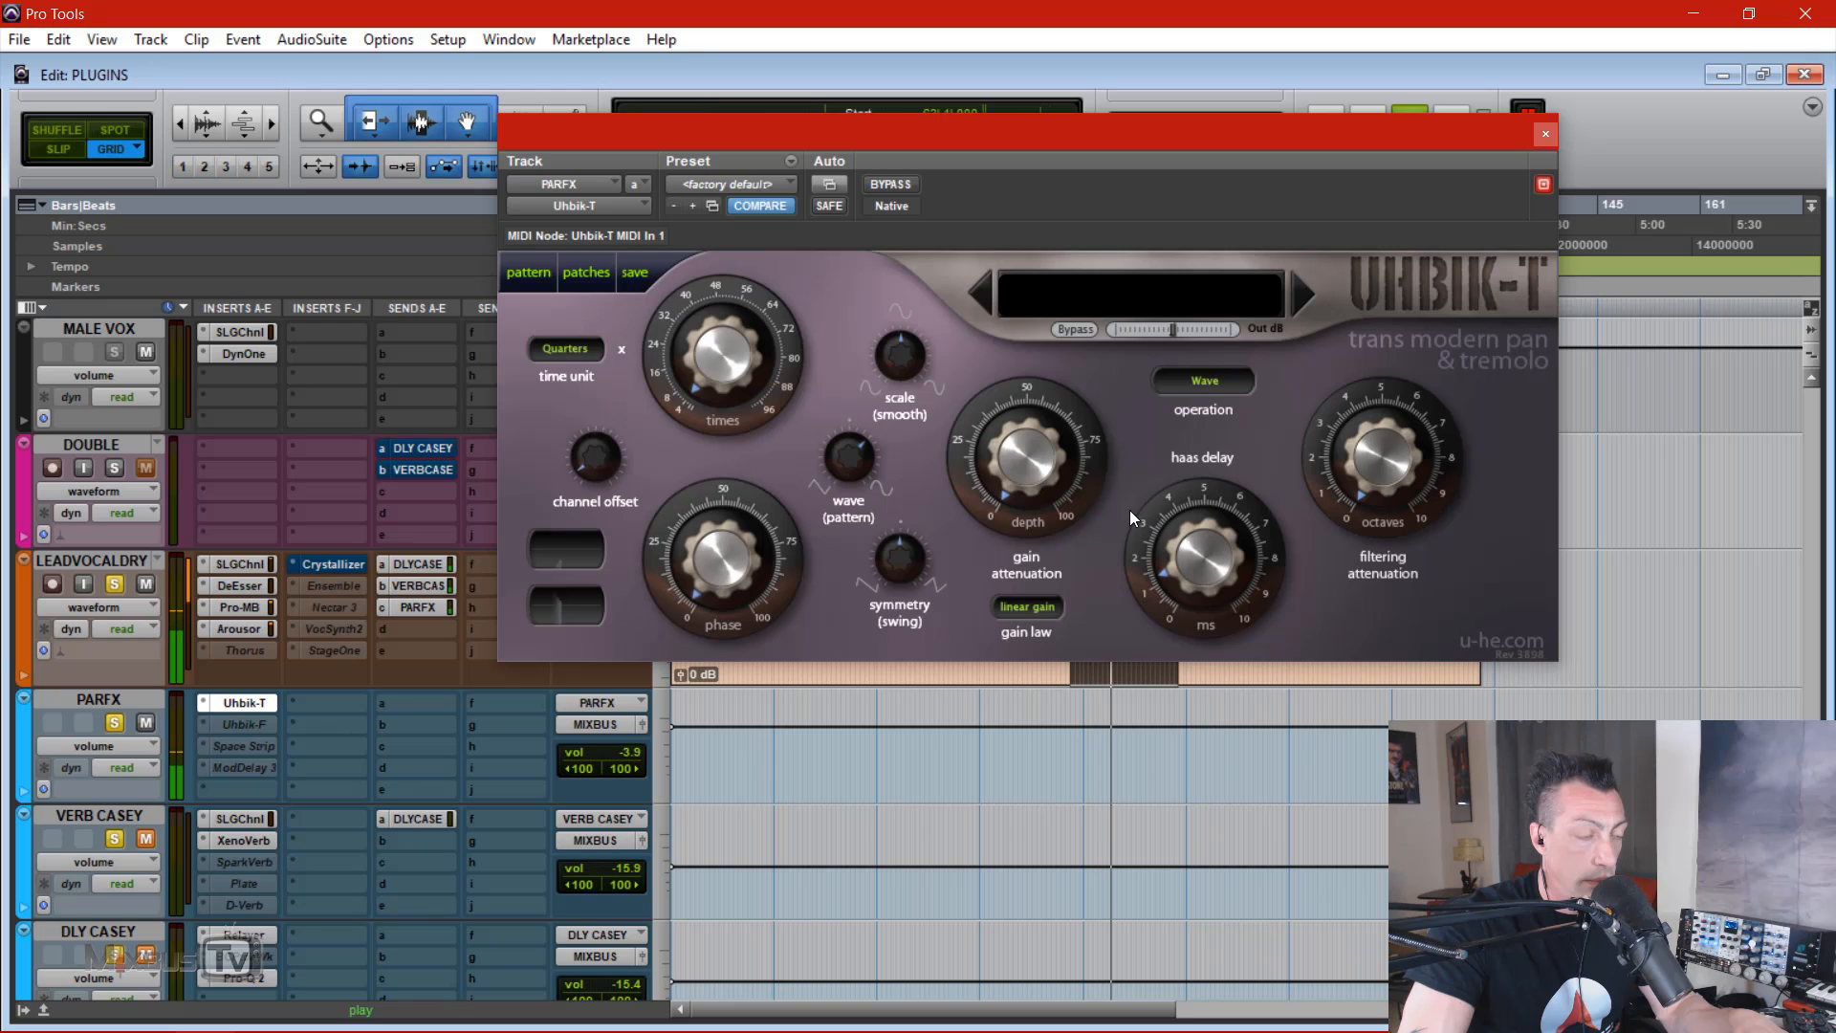
{"action": "left_click_drag", "start_coordinate": [1019, 466], "coordinate": [1019, 457]}
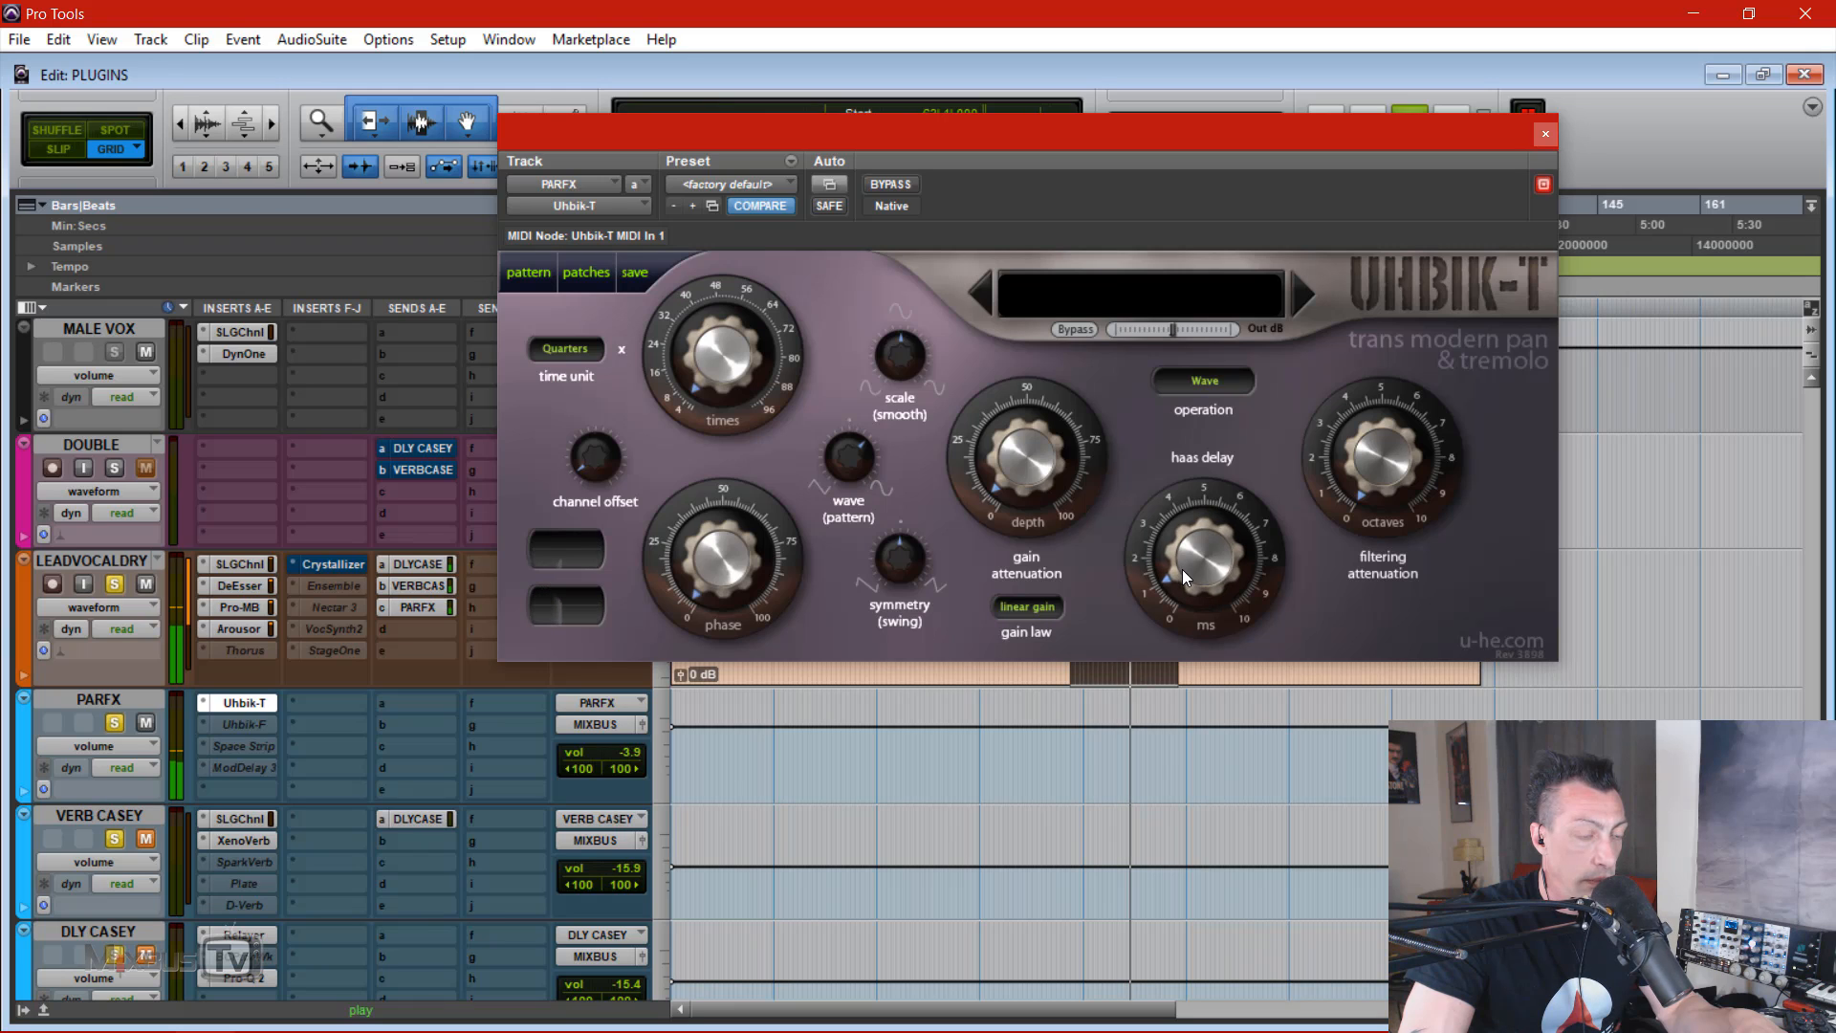
{"action": "mouse_move", "coordinate": [1182, 570]}
{"action": "left_mouse_down"}
{"action": "mouse_move", "coordinate": [1190, 549]}
{"action": "mouse_move", "coordinate": [1159, 502]}
{"action": "mouse_move", "coordinate": [1186, 550]}
{"action": "left_mouse_up"}
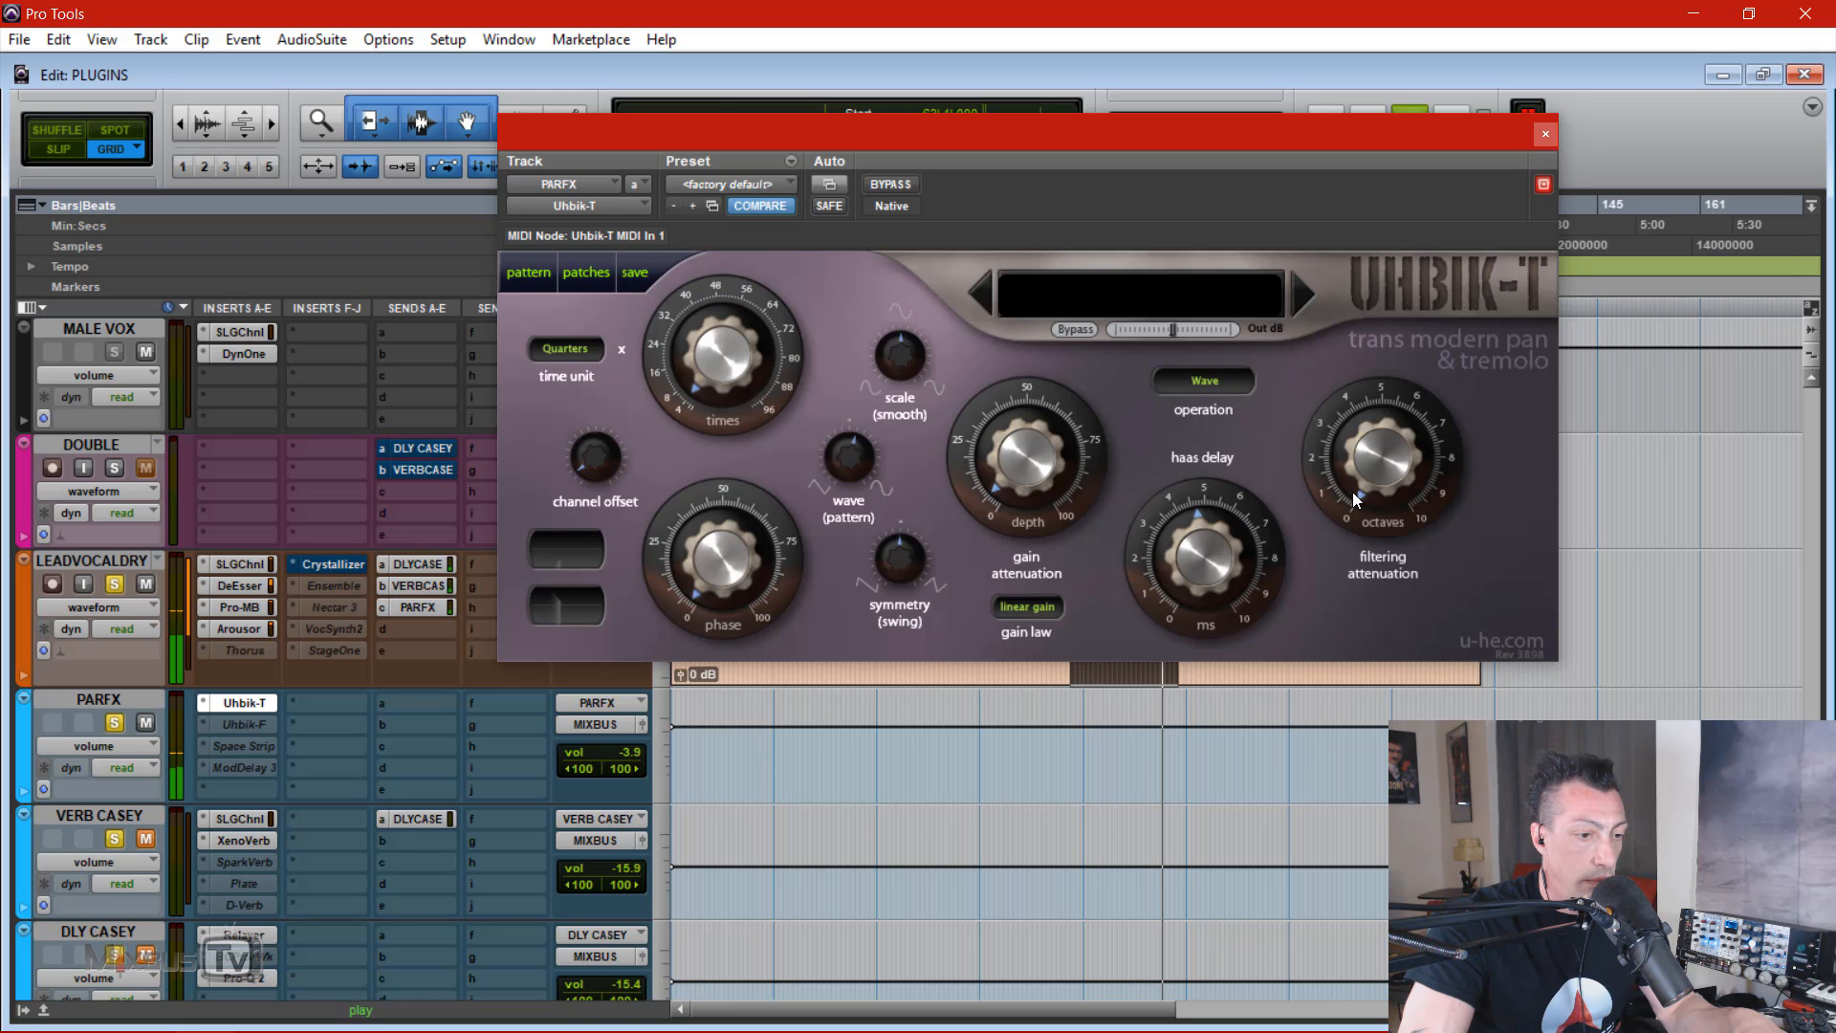
{"action": "left_click_drag", "start_coordinate": [1354, 498], "coordinate": [1369, 434]}
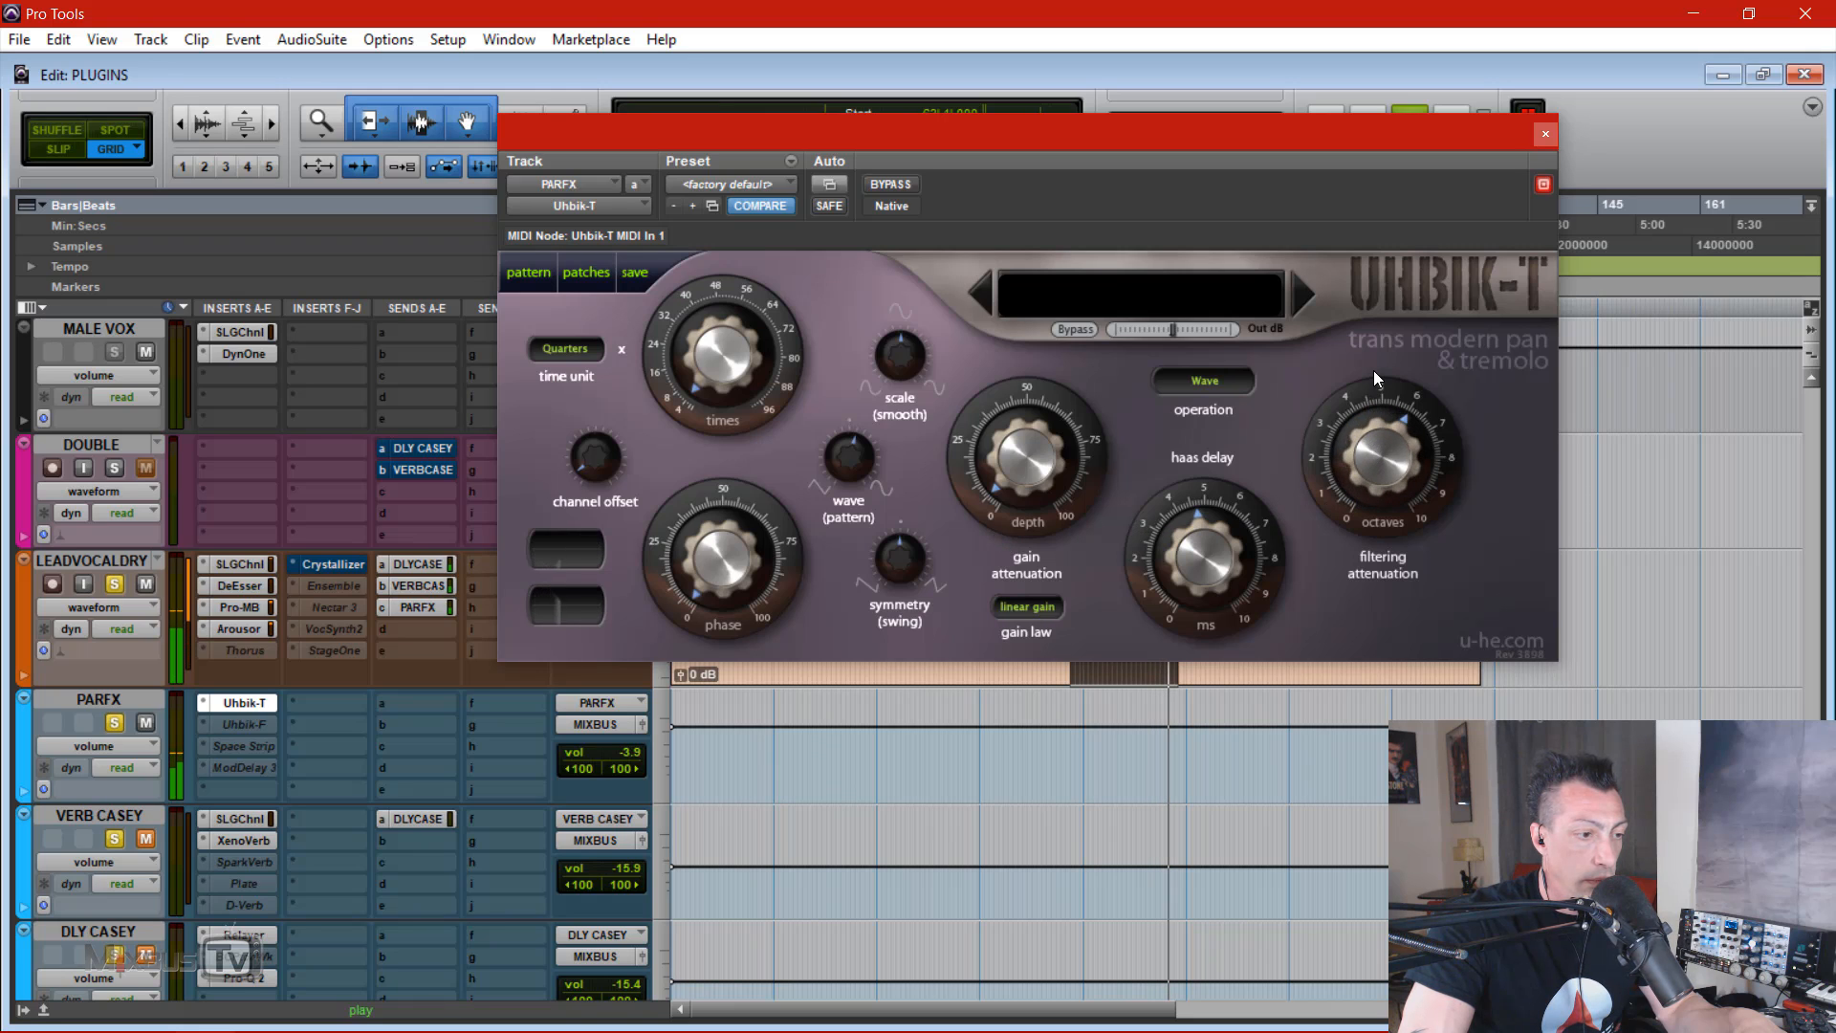
{"action": "left_click_drag", "start_coordinate": [1374, 372], "coordinate": [1376, 380]}
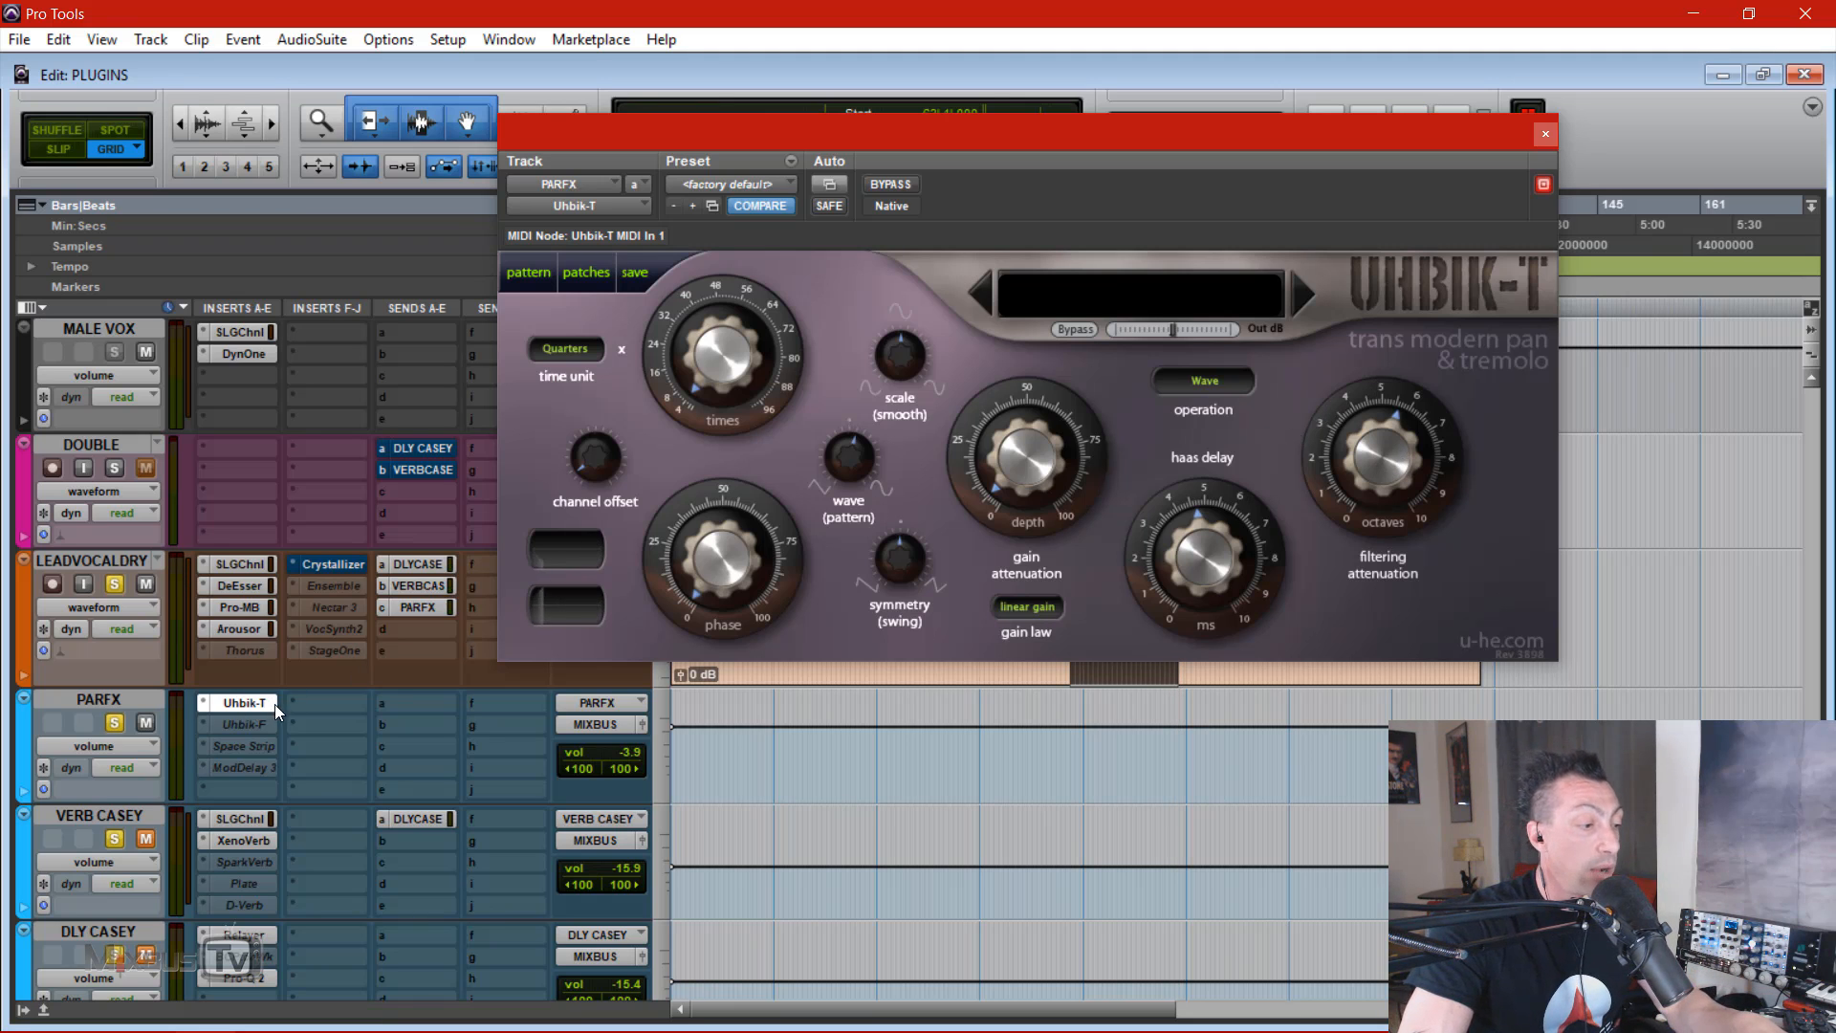
Step: Lower the output volume of the PARFX track
{"action": "left_click", "coordinate": [628, 753]}
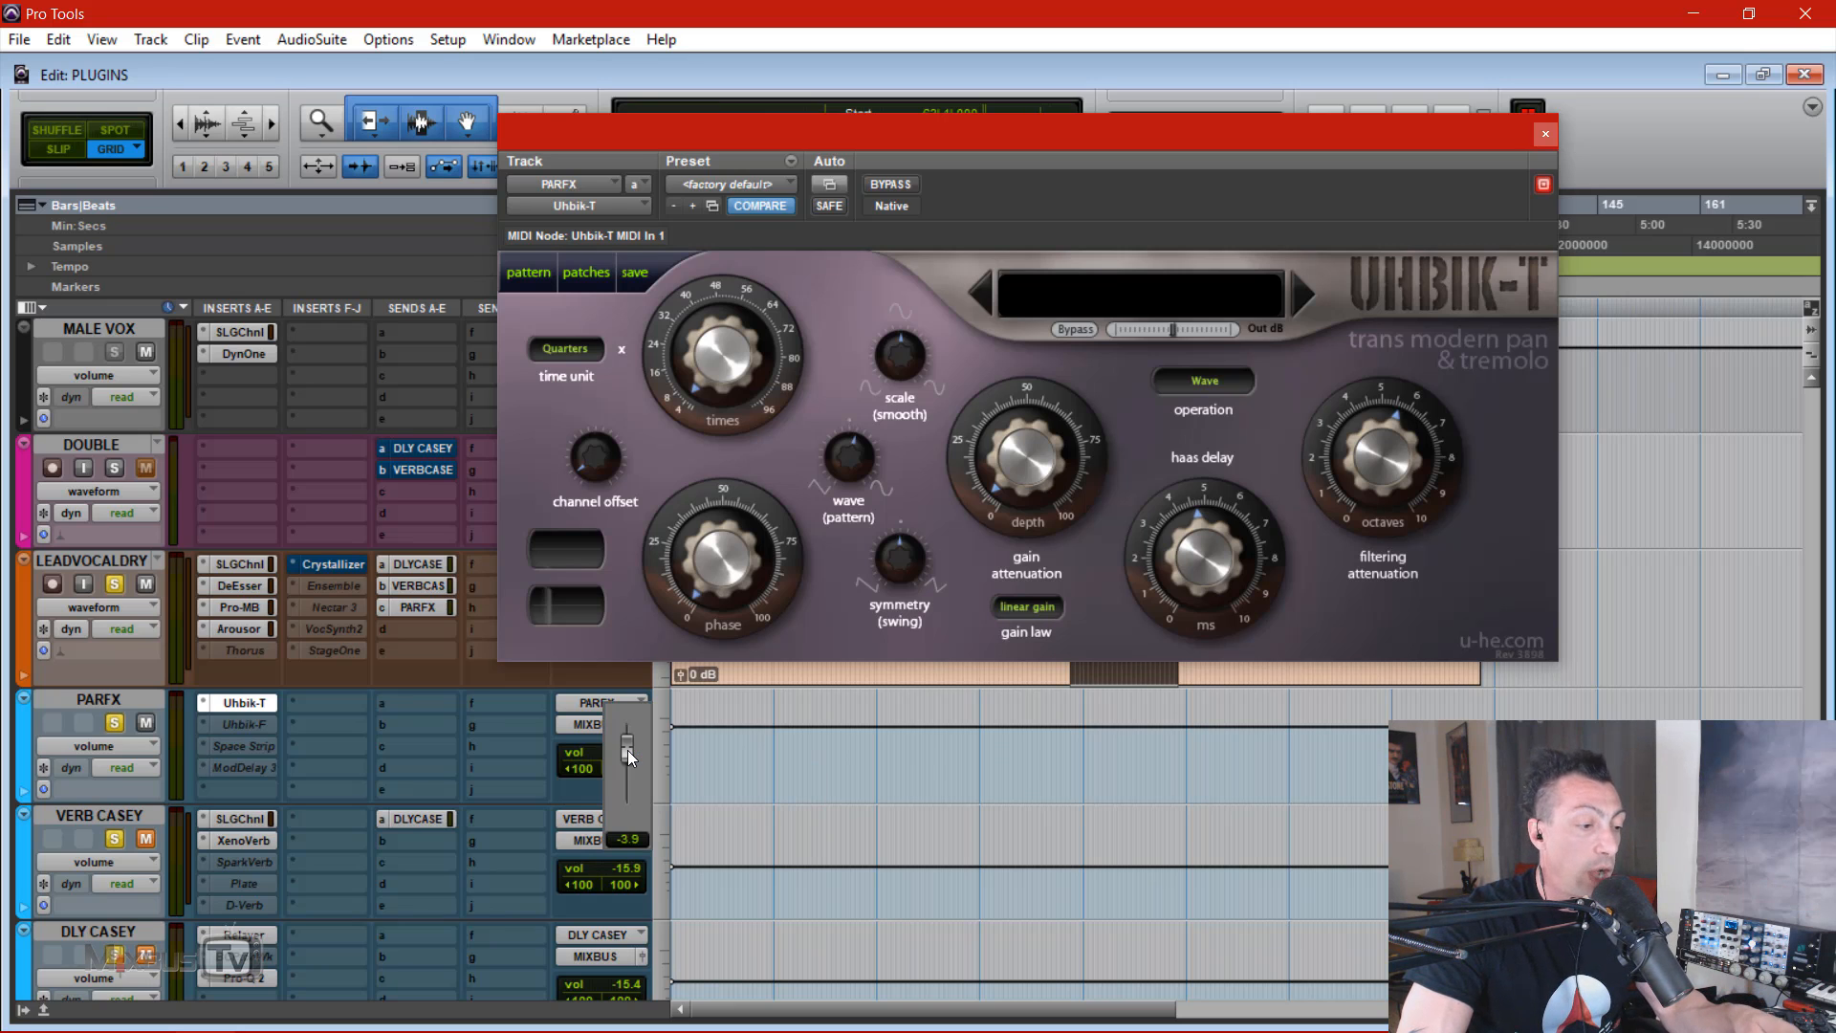
{"action": "left_click_drag", "start_coordinate": [627, 749], "coordinate": [620, 915]}
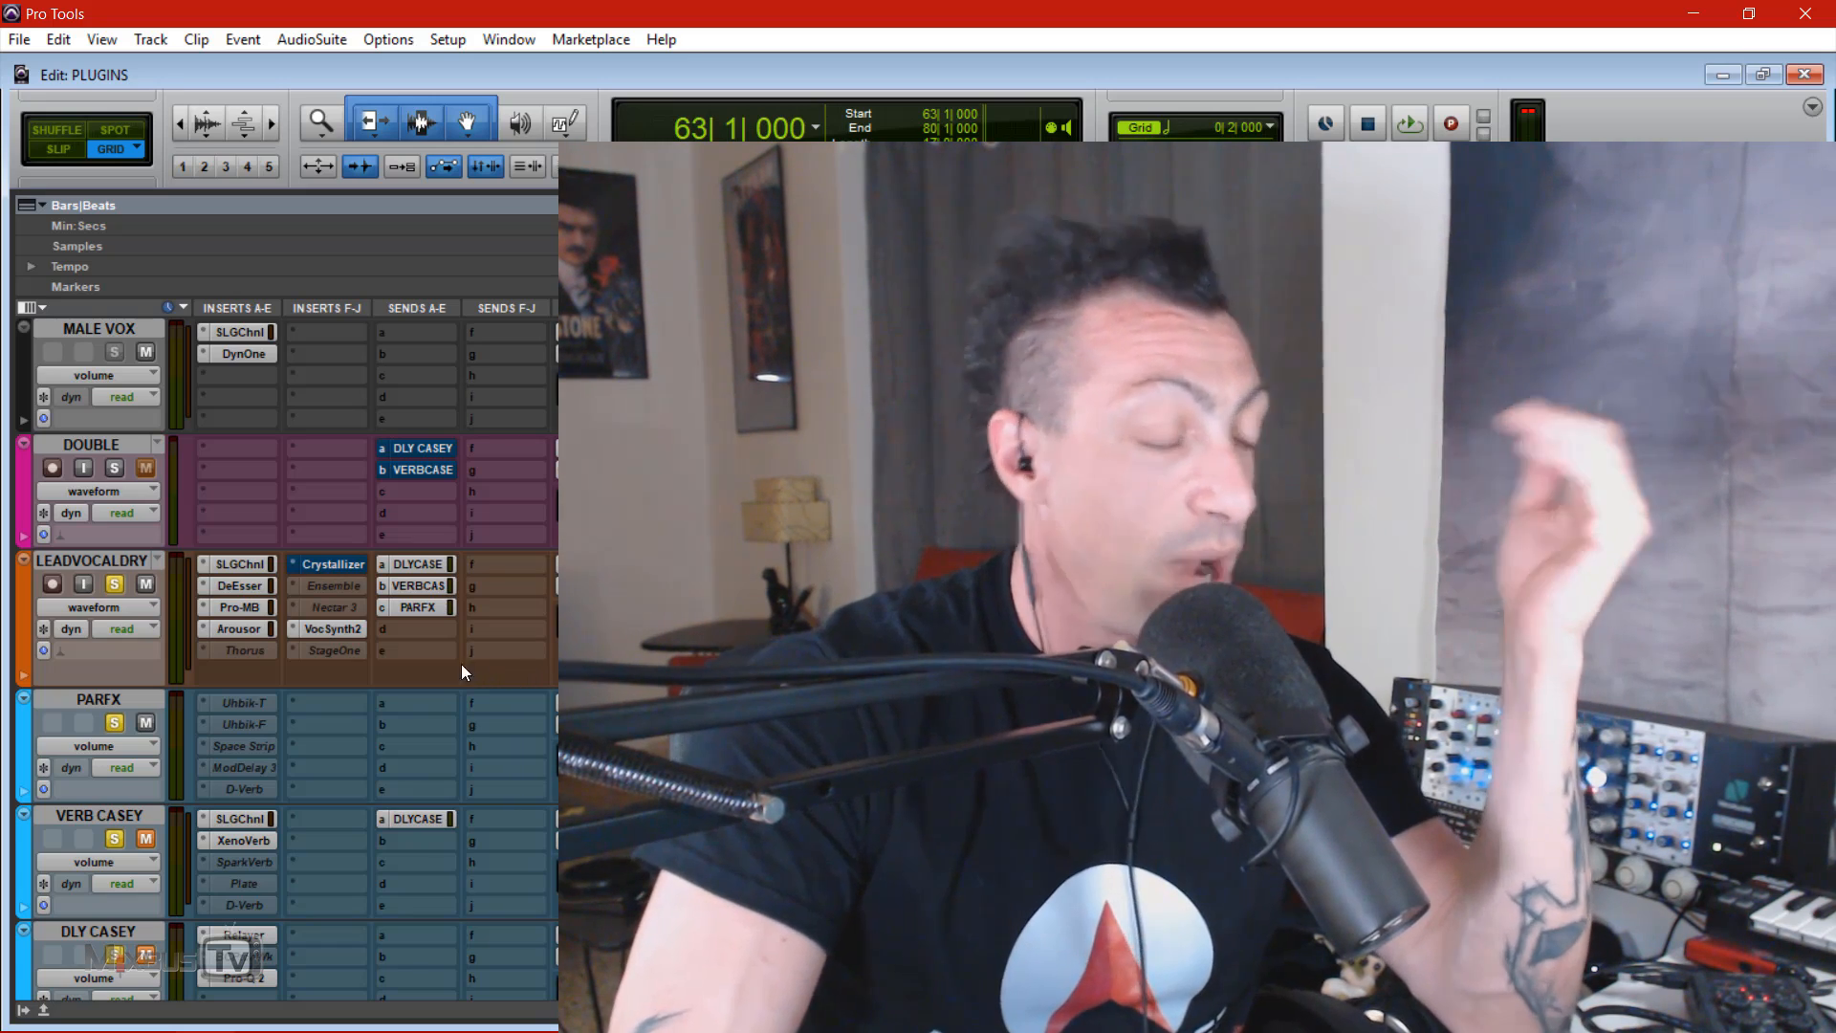
Step: Open VocalSynth 2 on the LEADVOCALDRY track and compare the vocal with the plug-in bypassed and engaged
{"action": "left_click", "coordinate": [331, 627]}
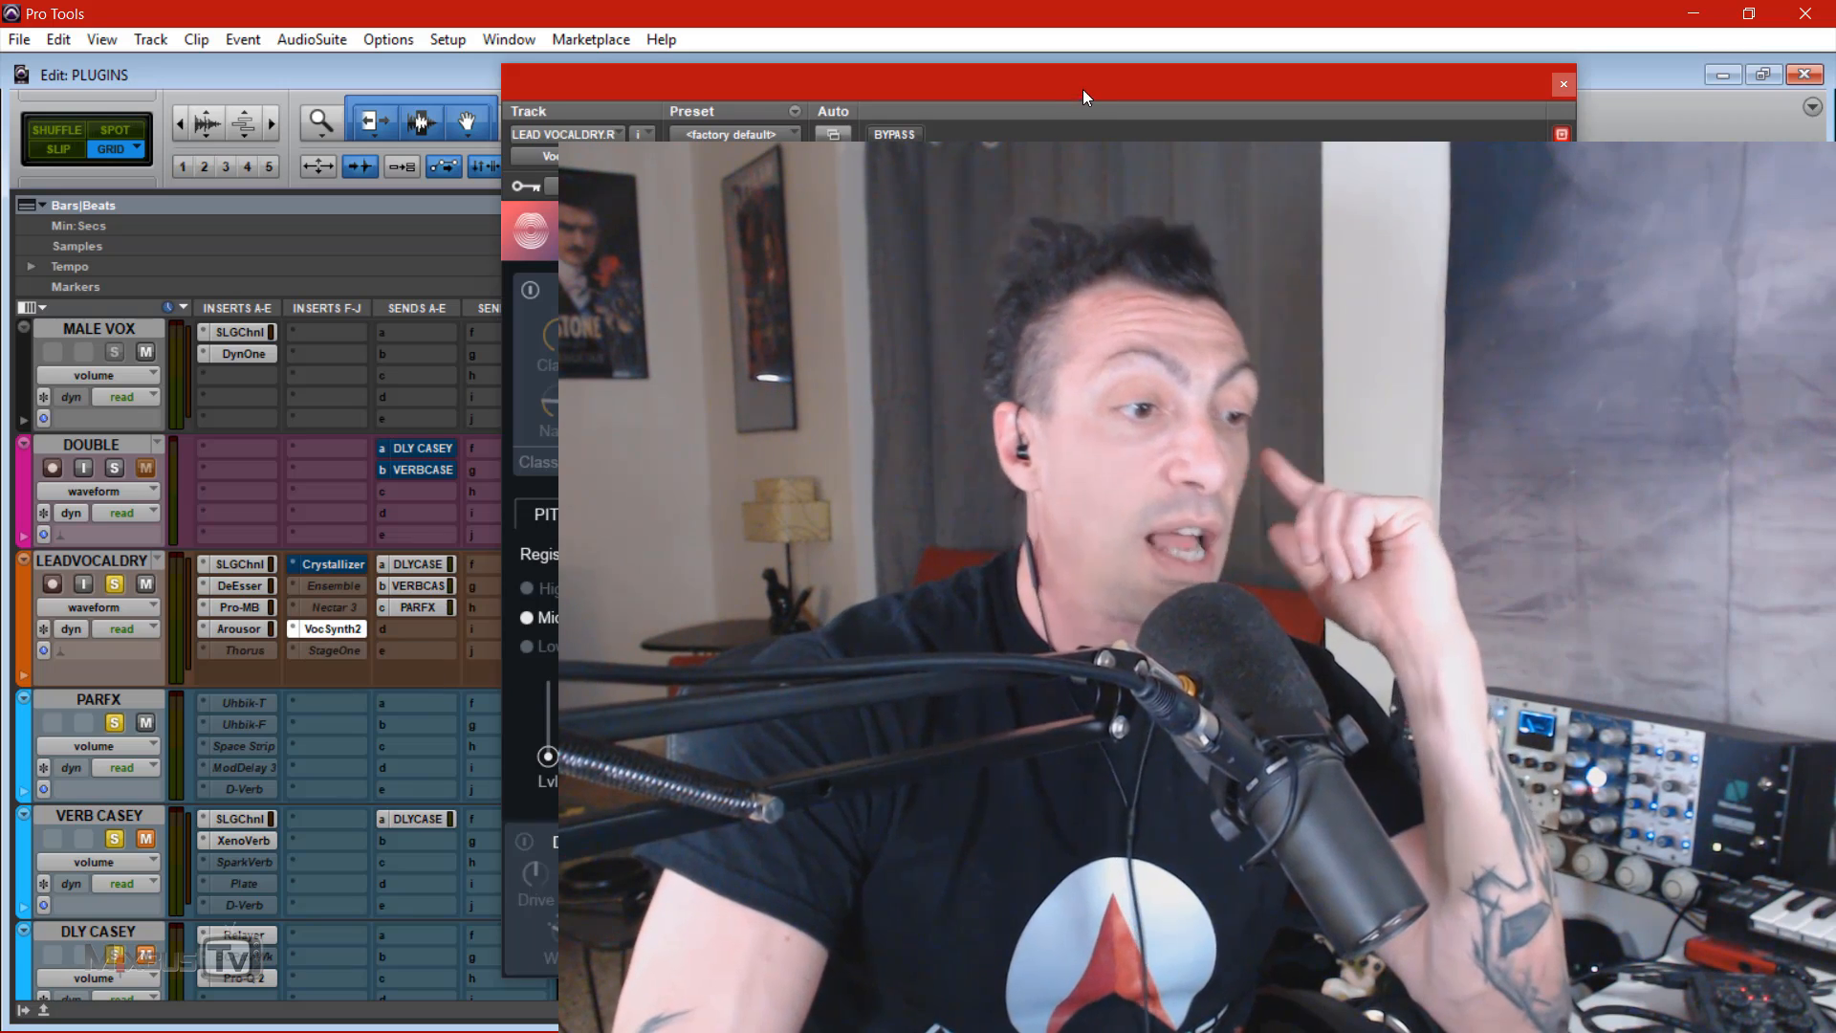
{"action": "left_click_drag", "start_coordinate": [1083, 89], "coordinate": [1046, 78]}
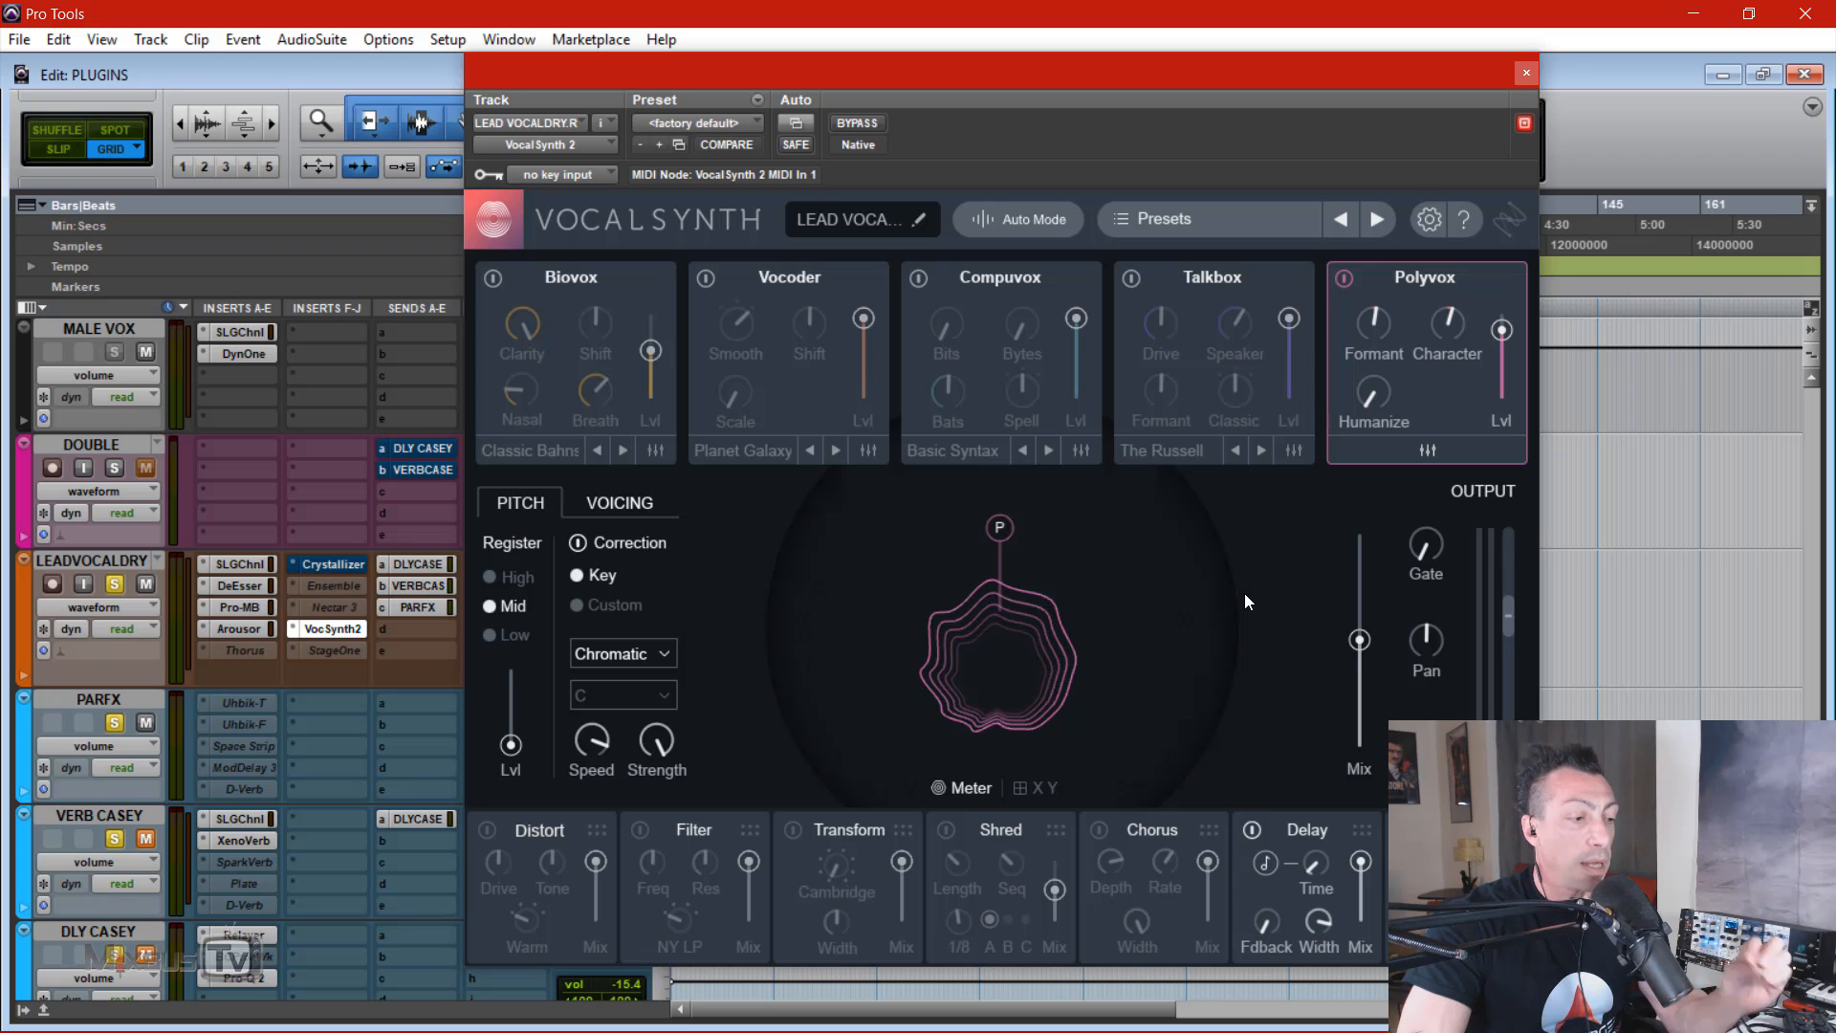
{"action": "left_click", "coordinate": [861, 126]}
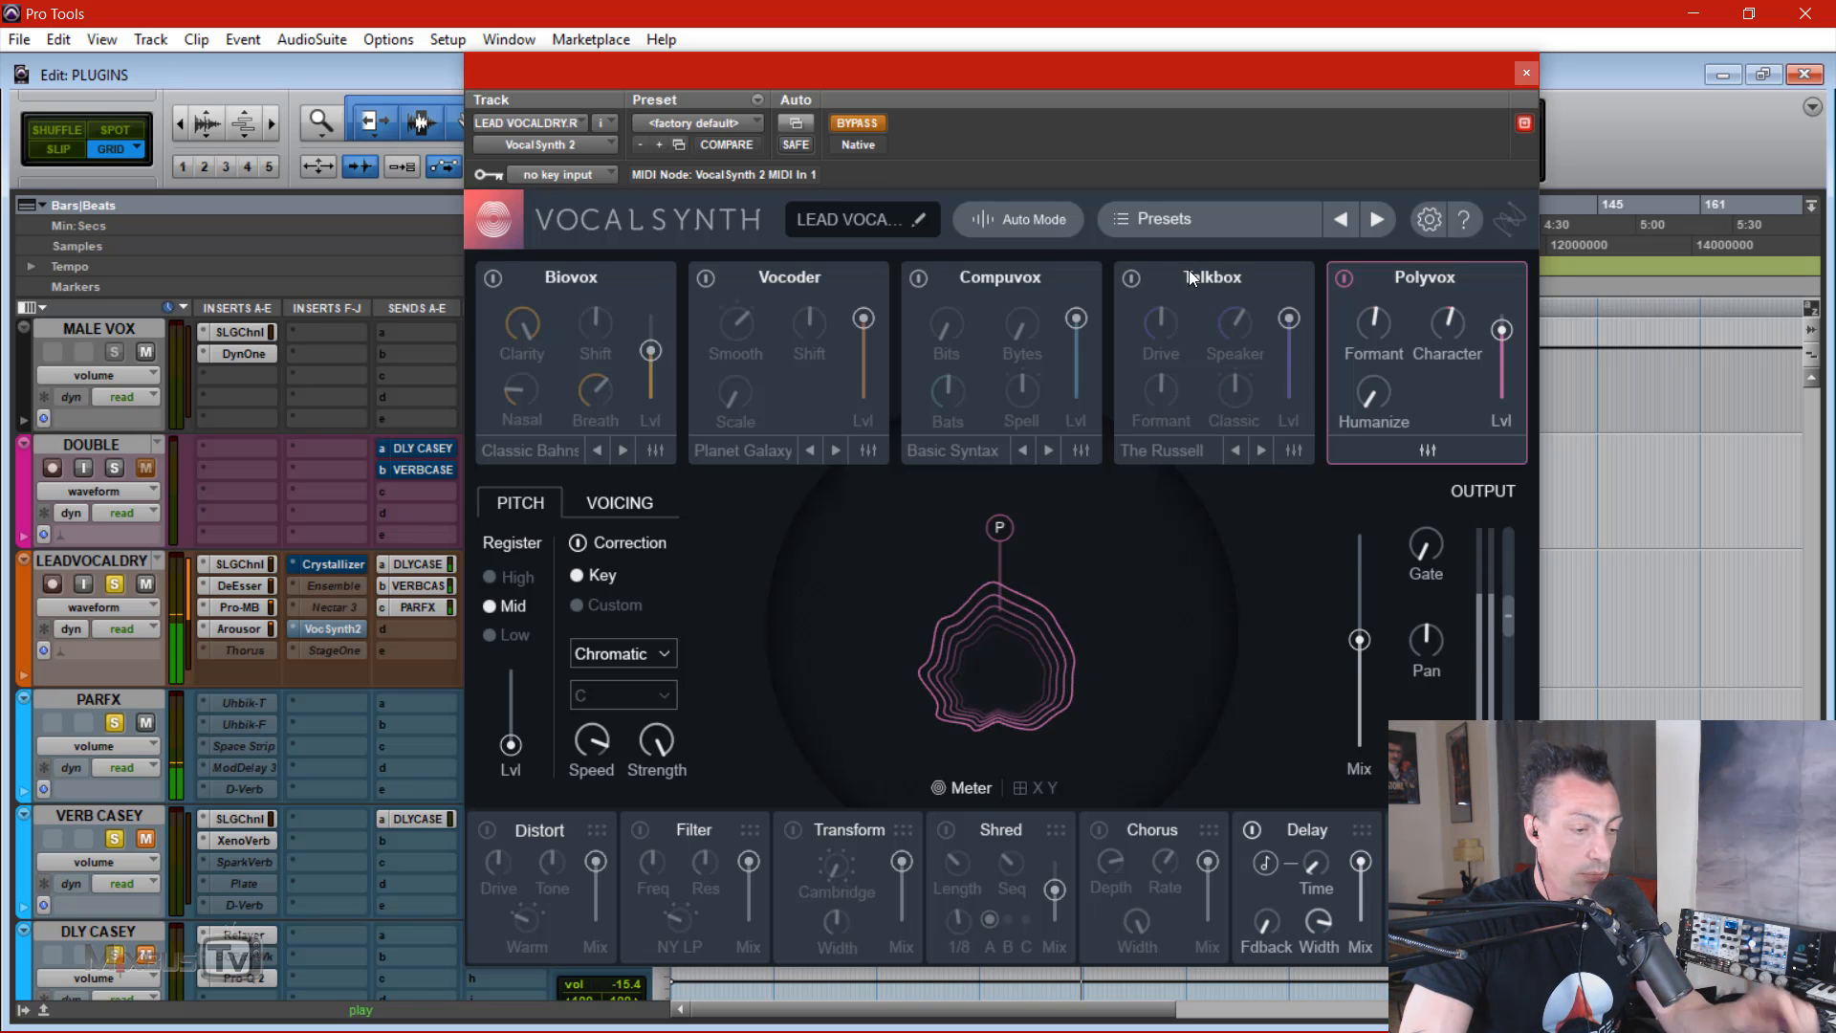
{"action": "left_click", "coordinate": [863, 120]}
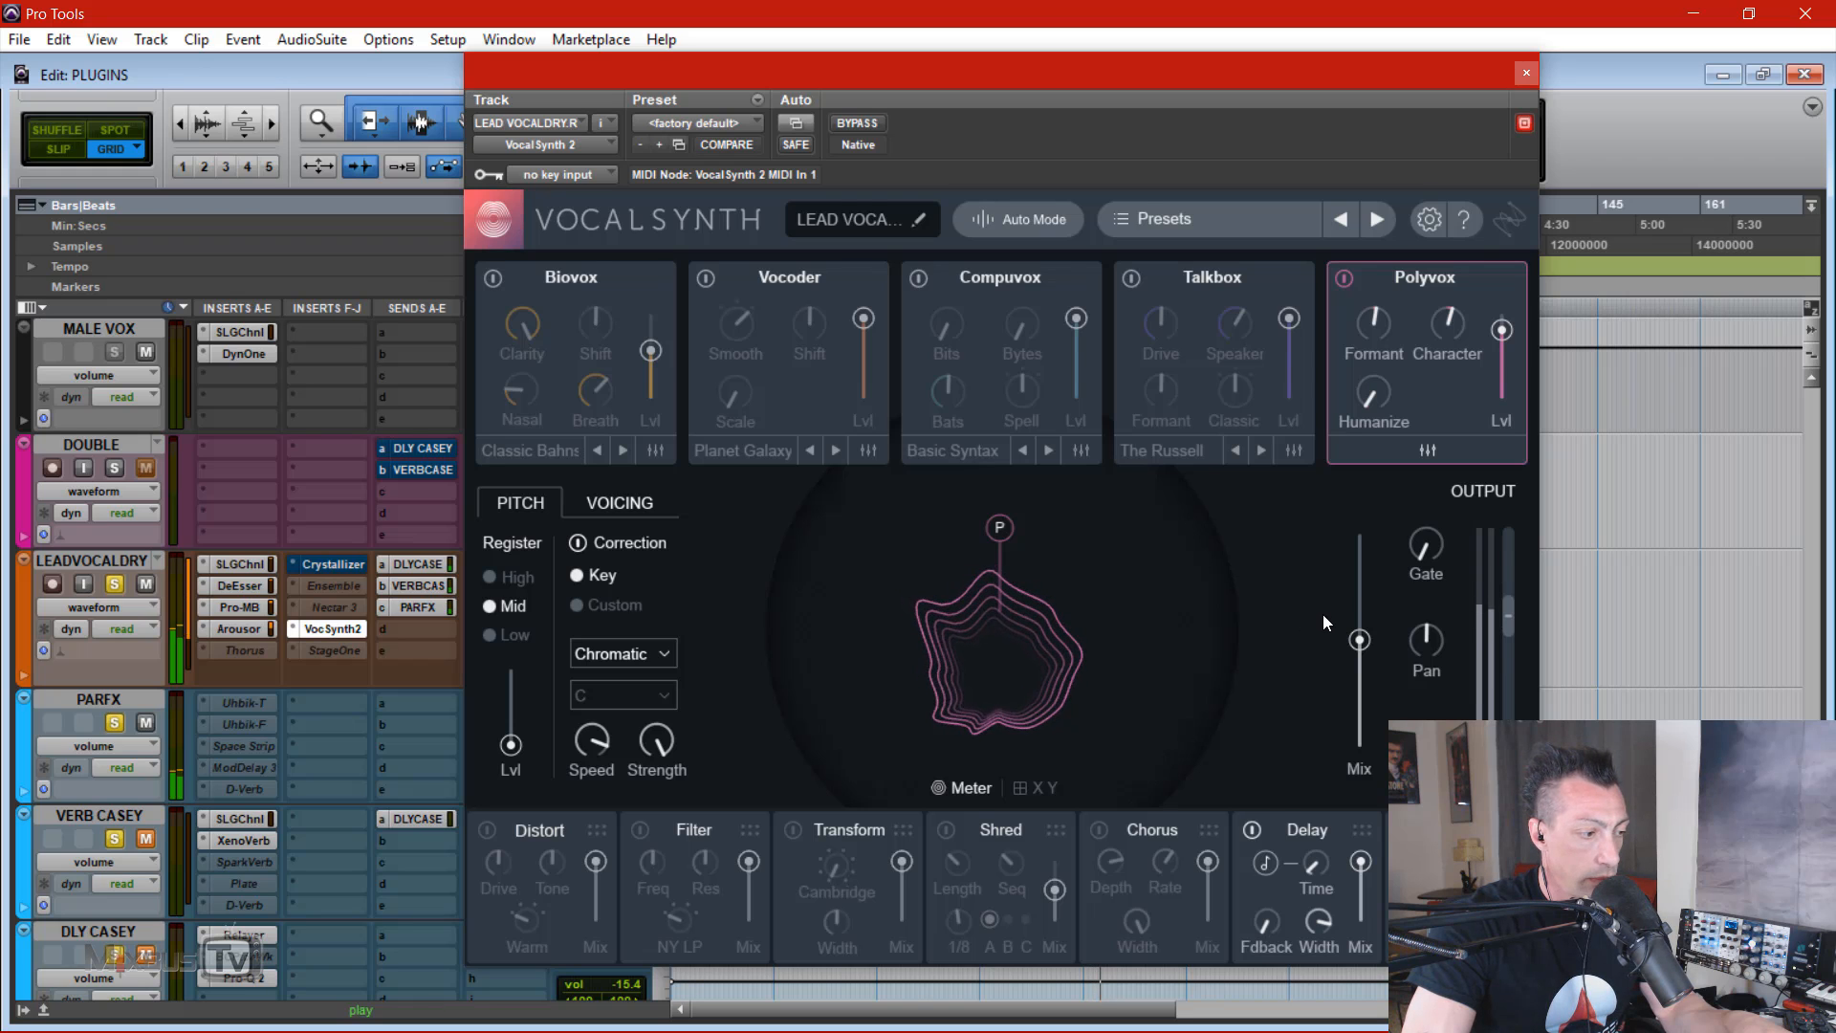
Step: Lower VocalSynth 2's output mix to 26 and compare it with the bypassed vocal
{"action": "left_click", "coordinate": [862, 122]}
{"action": "left_click_drag", "start_coordinate": [1359, 639], "coordinate": [1359, 690]}
{"action": "left_click", "coordinate": [885, 123]}
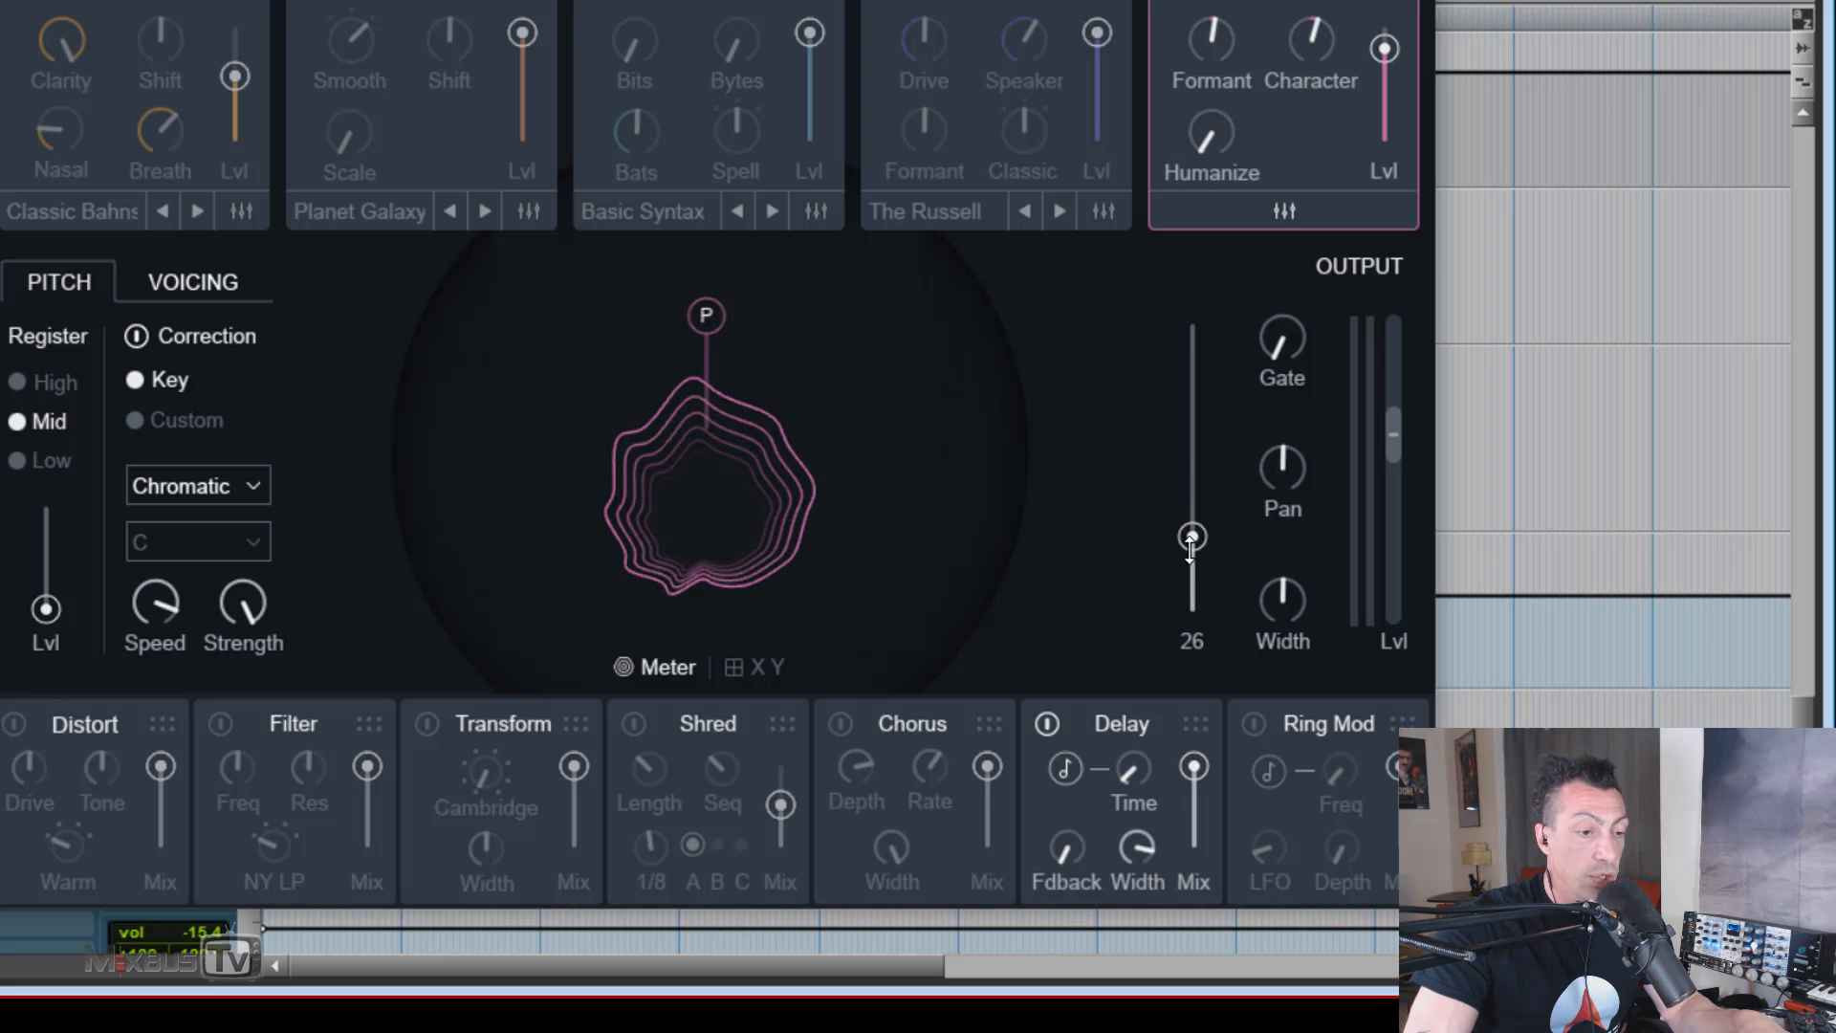
Step: Raise the output mix to maximum, set the Polyvox formant to 1 and give it a moderate humanize amount
{"action": "left_click_drag", "start_coordinate": [1193, 536], "coordinate": [1199, 278]}
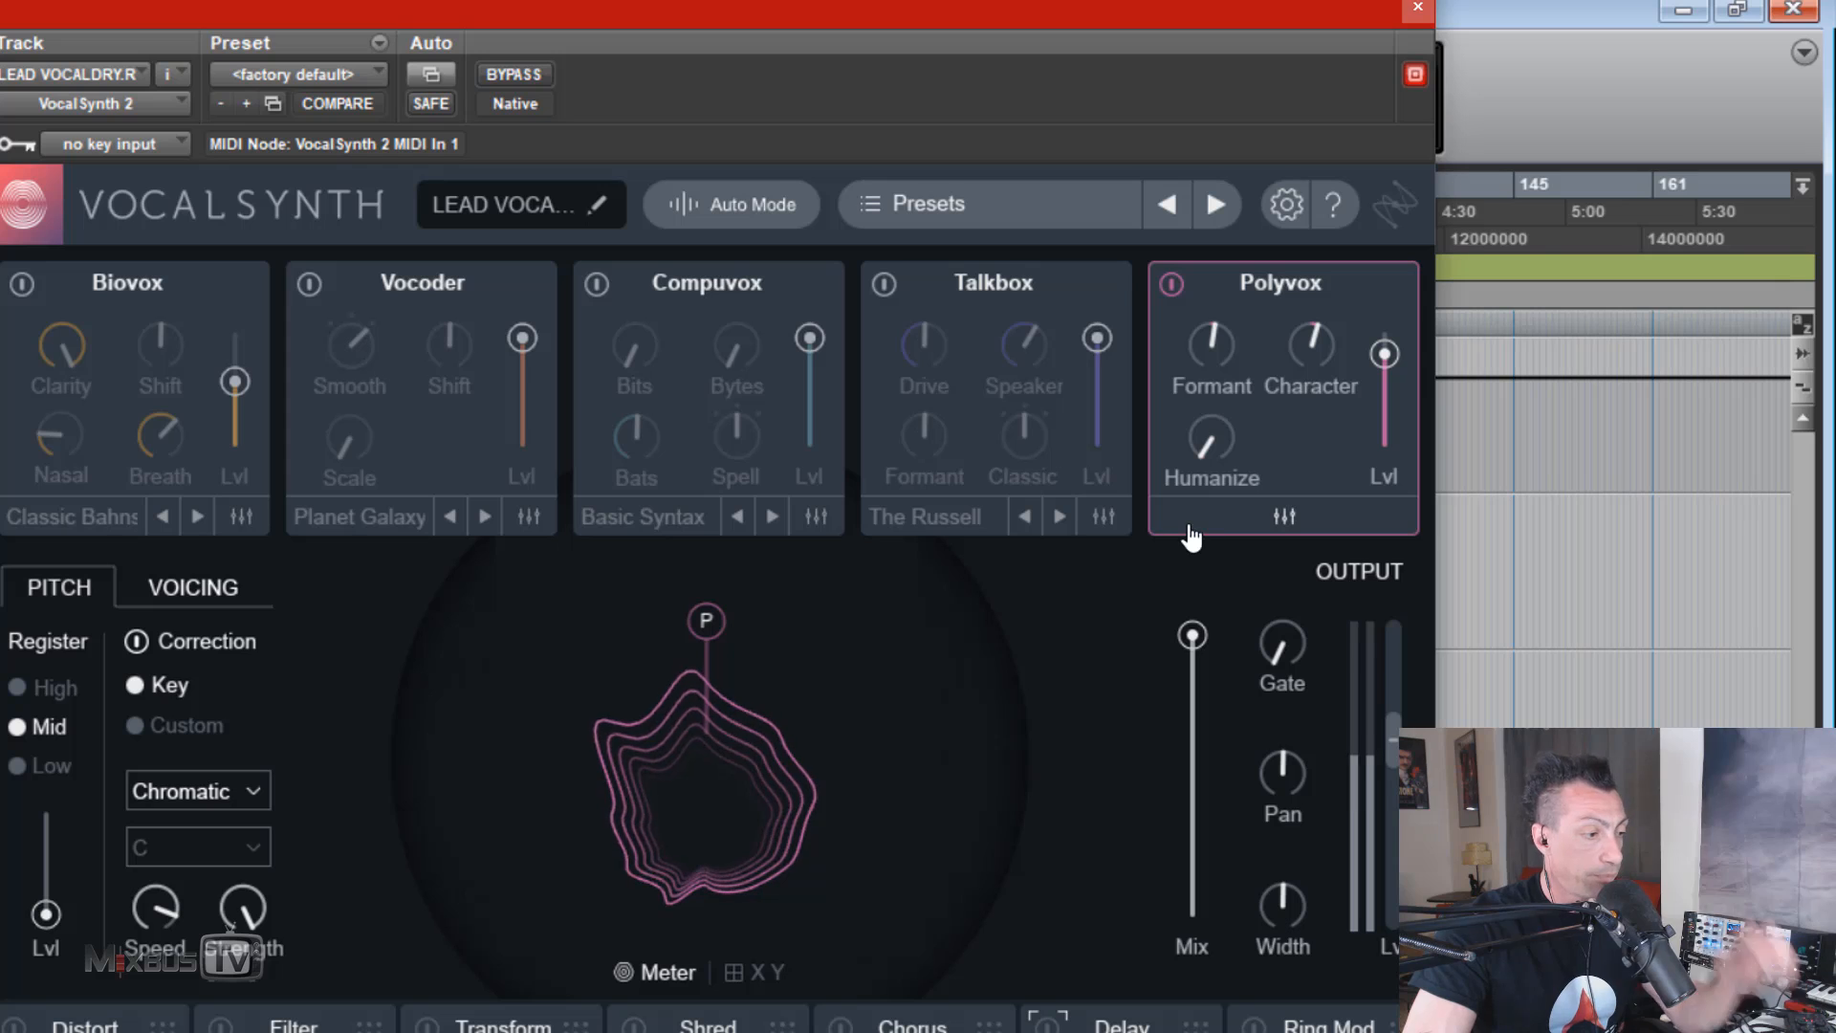
{"action": "mouse_move", "coordinate": [1314, 343]}
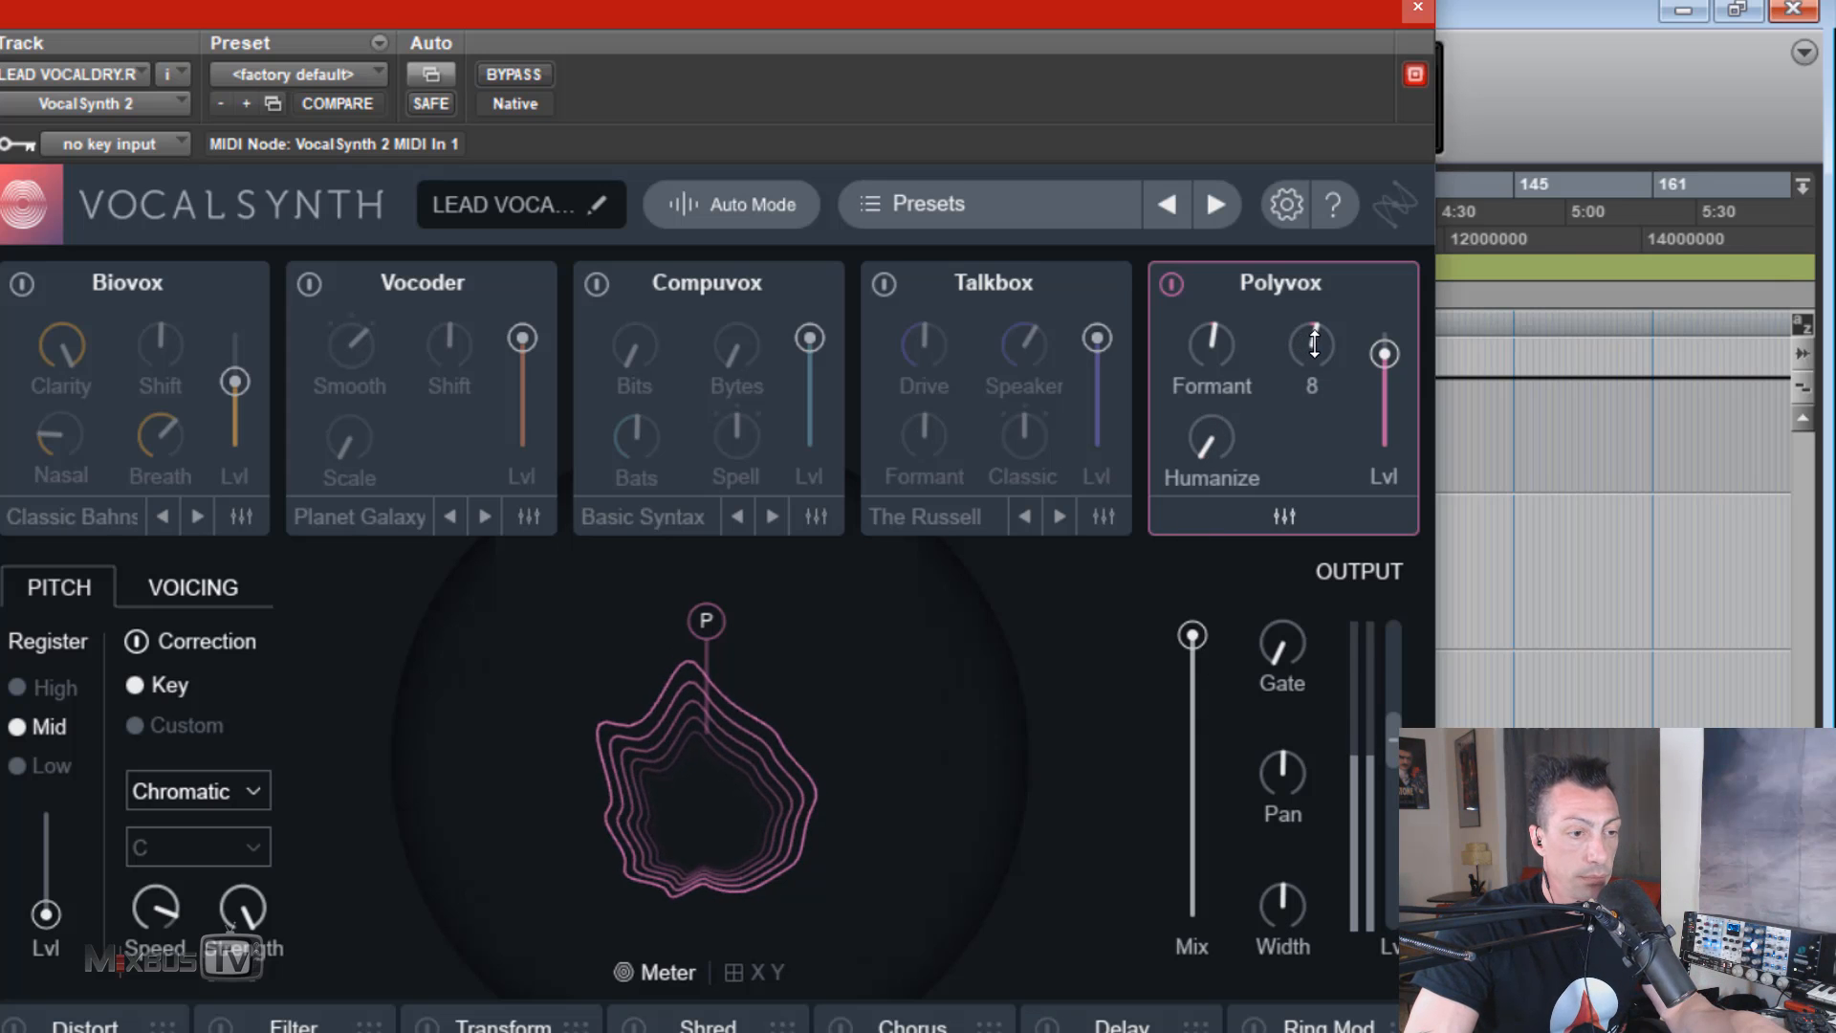
{"action": "left_click_drag", "start_coordinate": [1209, 445], "coordinate": [1221, 323]}
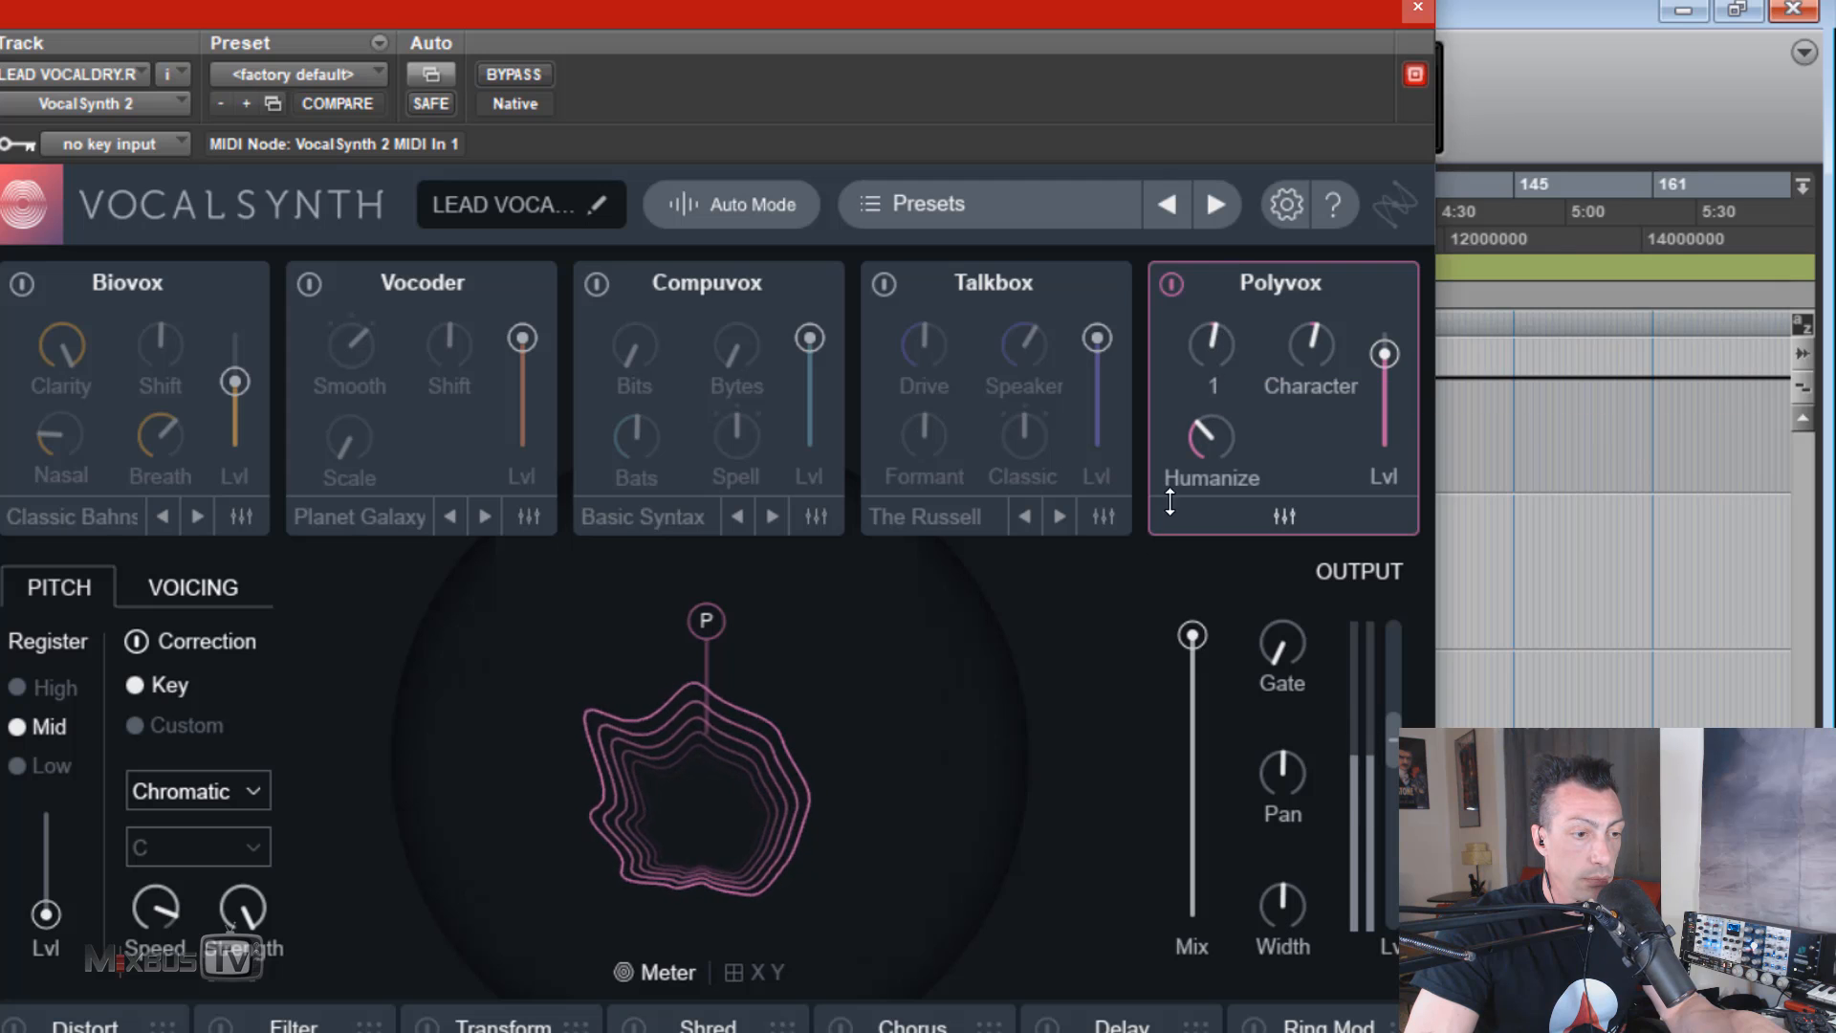
{"action": "mouse_move", "coordinate": [1220, 344]}
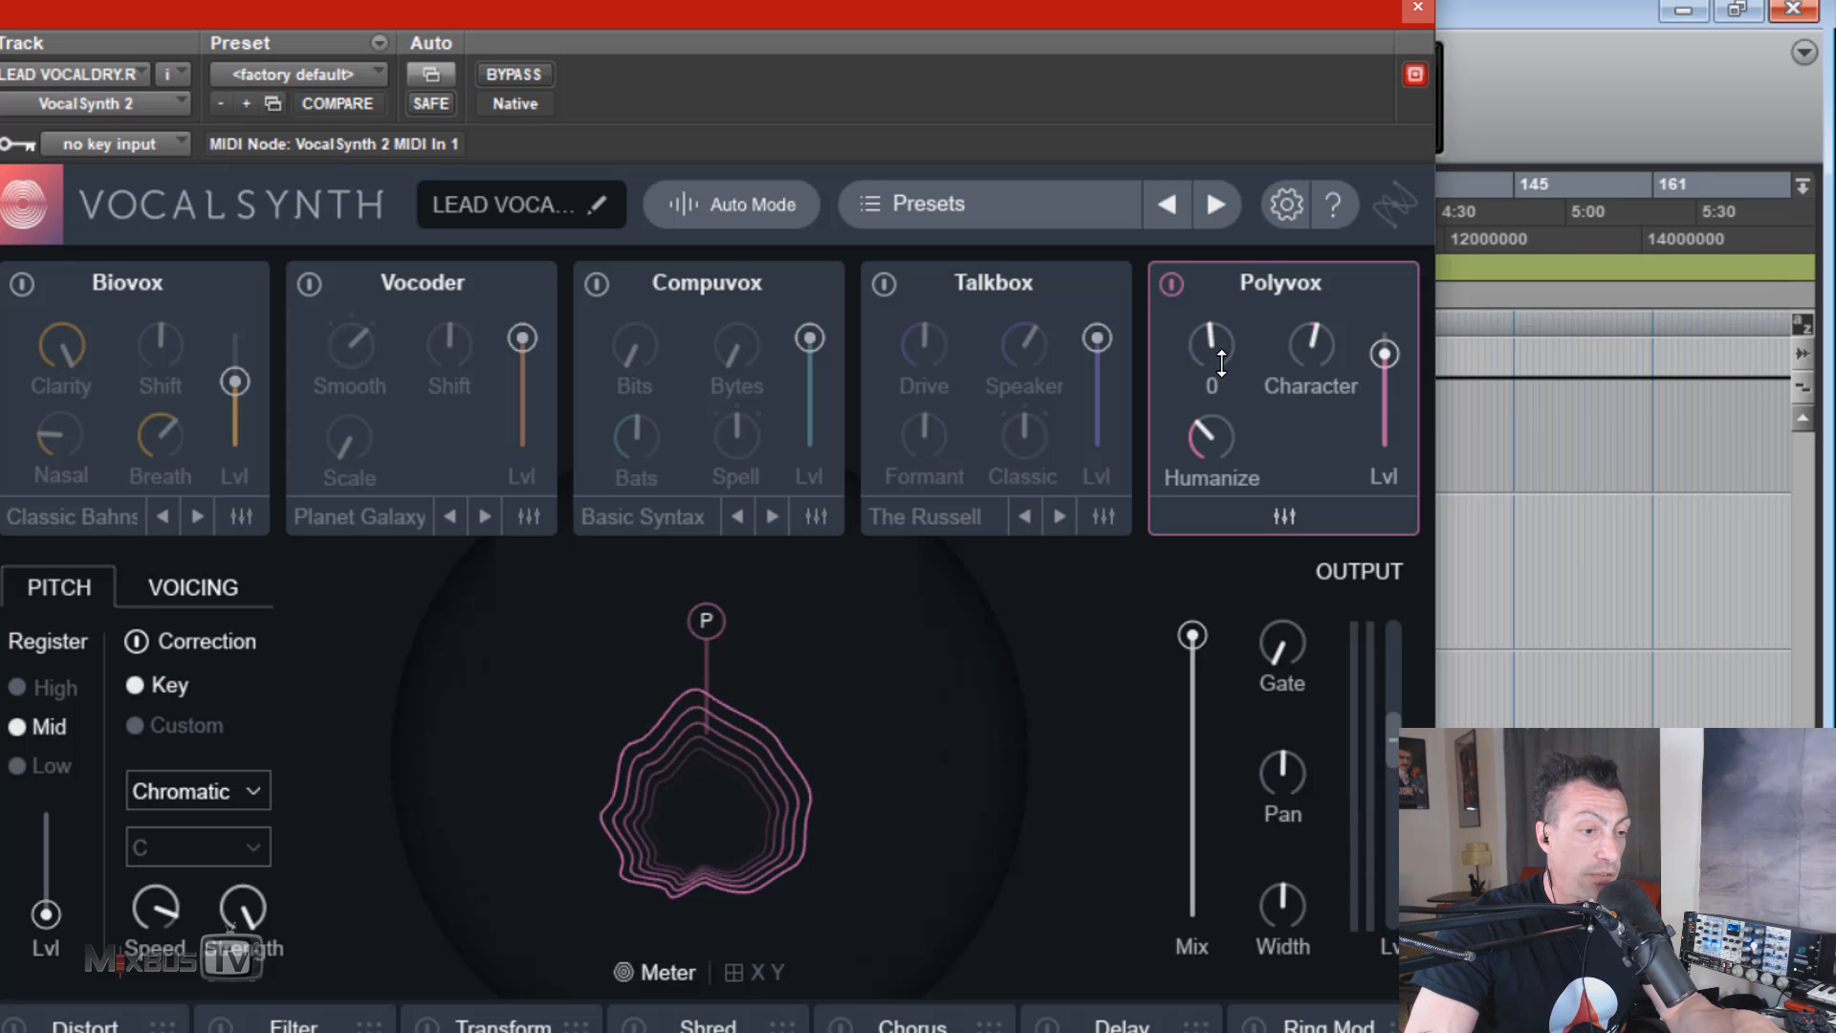
{"action": "left_click_drag", "start_coordinate": [1225, 369], "coordinate": [1234, 347]}
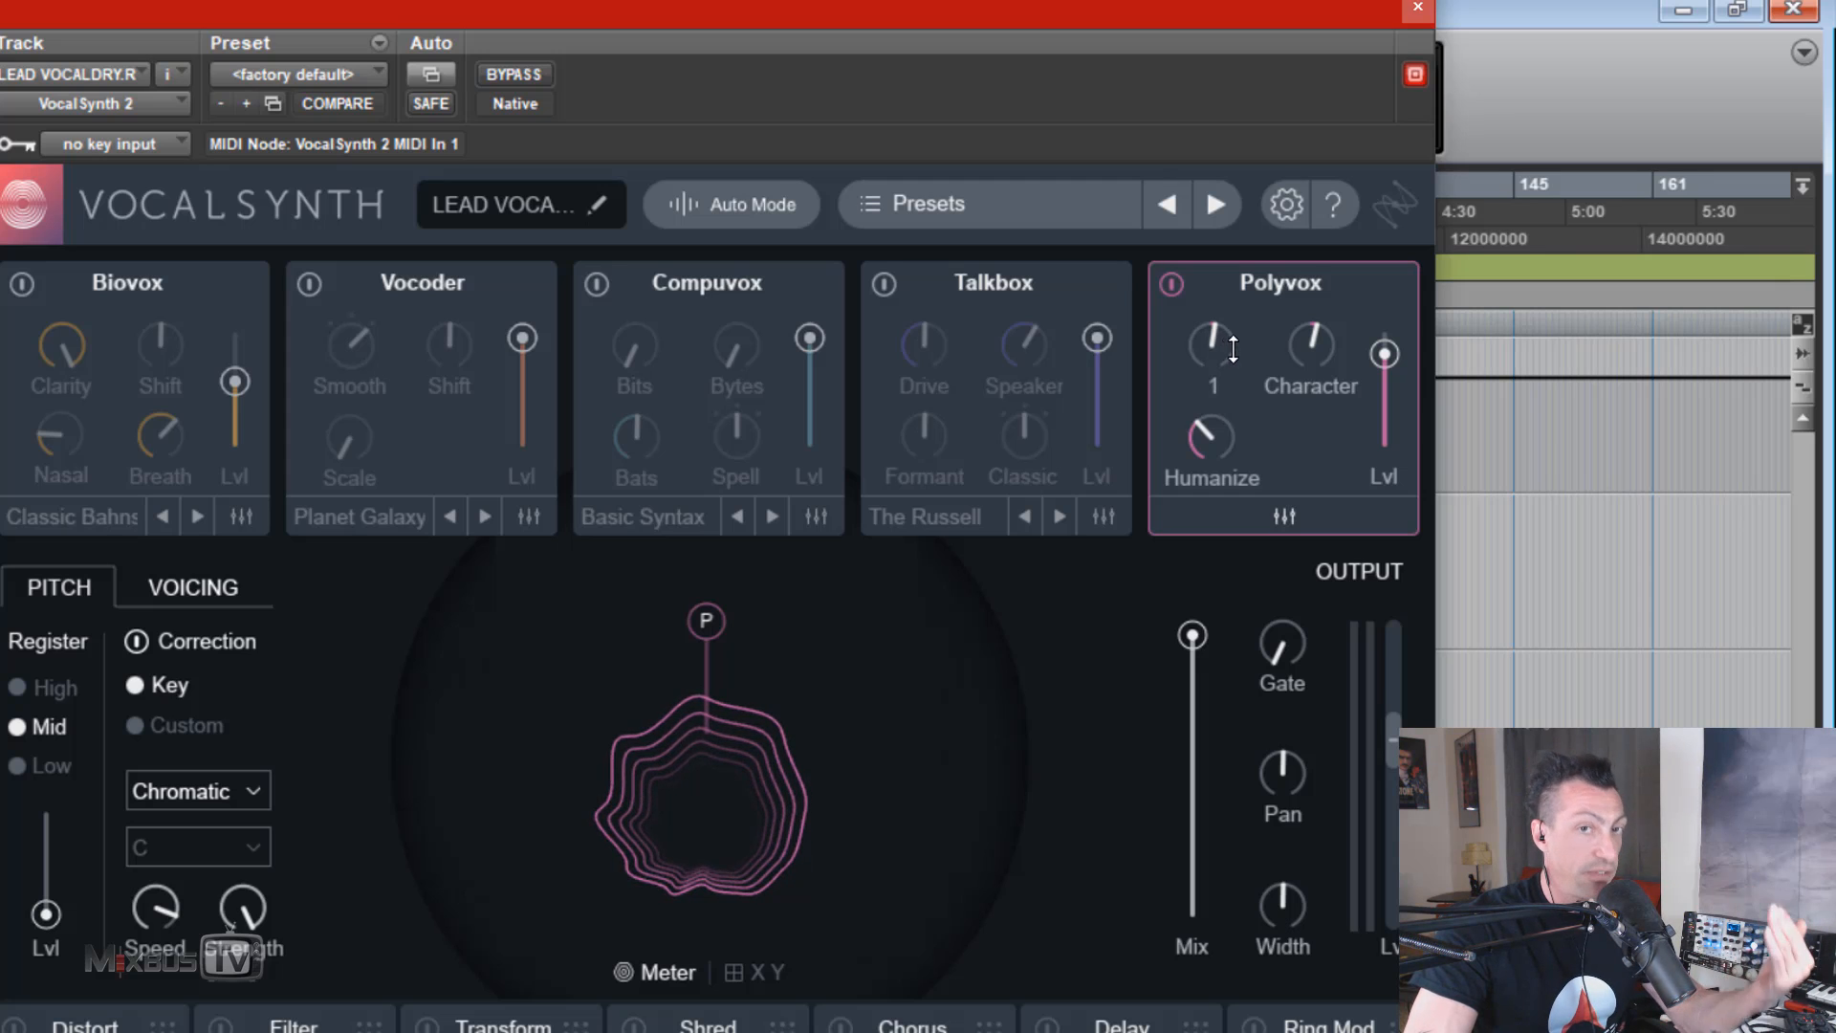
{"action": "left_click_drag", "start_coordinate": [1210, 442], "coordinate": [1212, 484]}
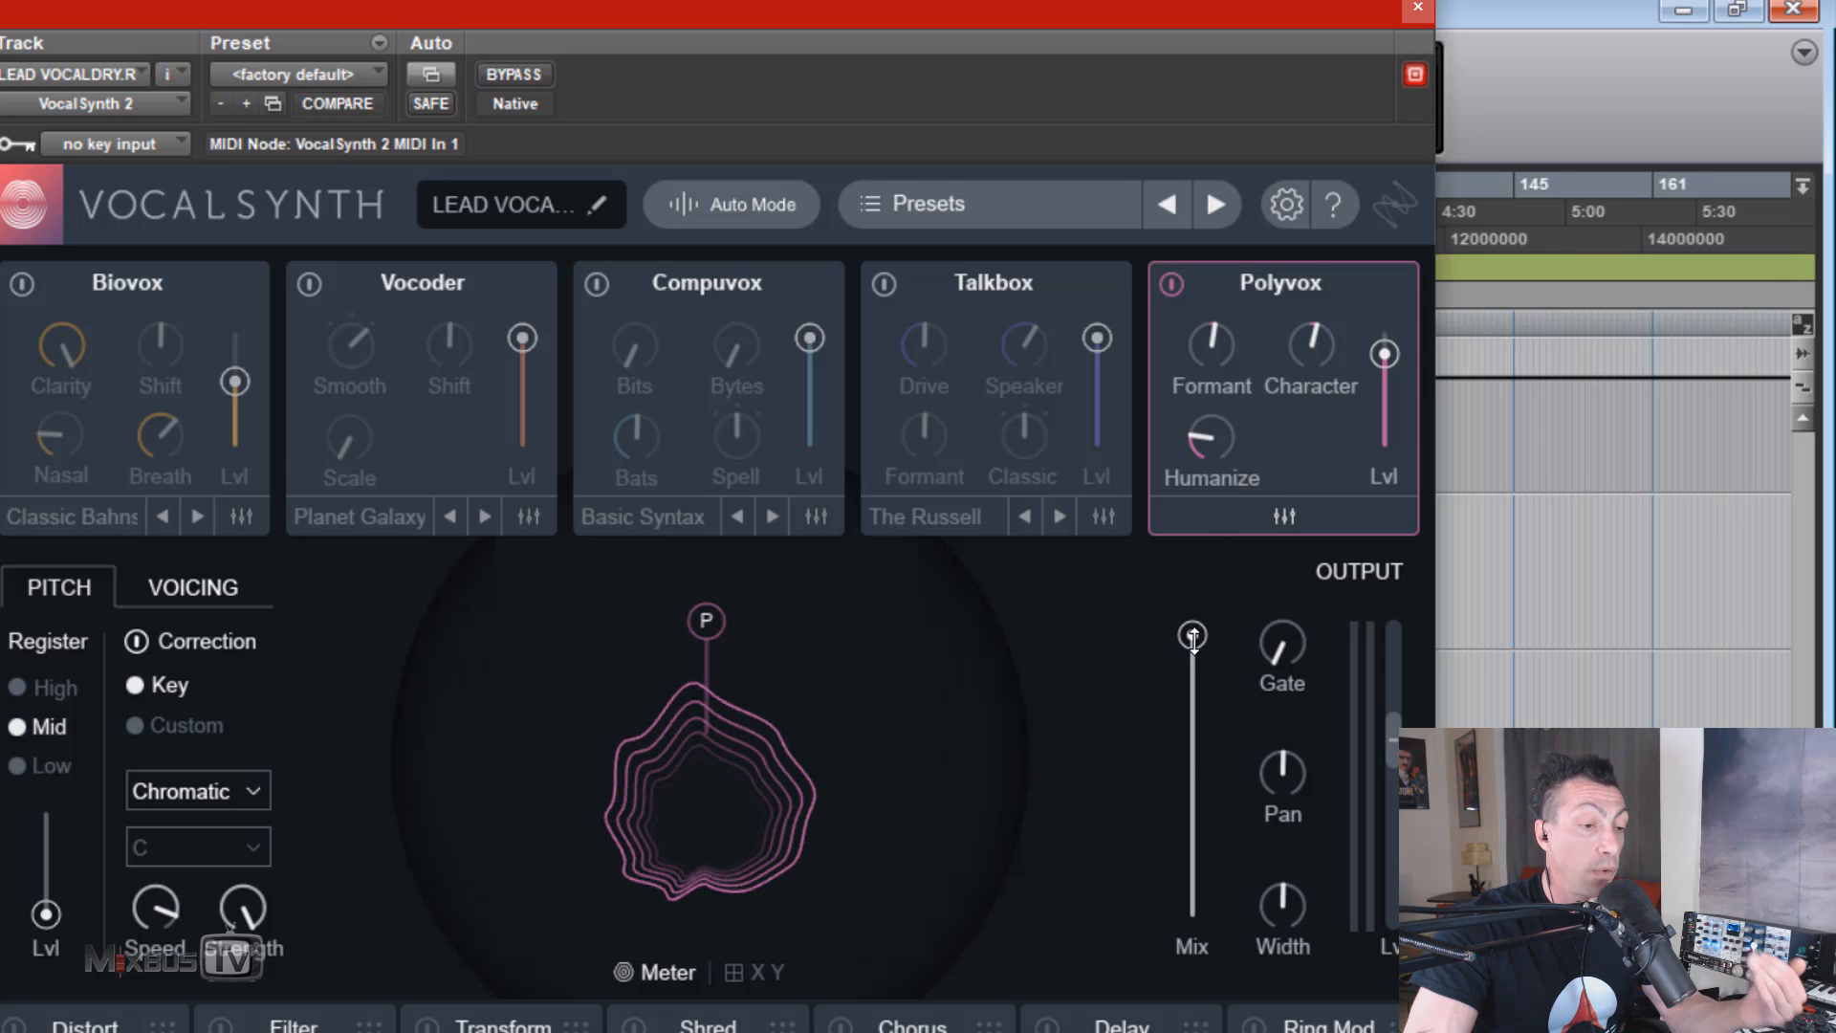
Step: Reduce VocalSynth 2's output mix to about 59
{"action": "left_click_drag", "start_coordinate": [1193, 638], "coordinate": [1185, 755]}
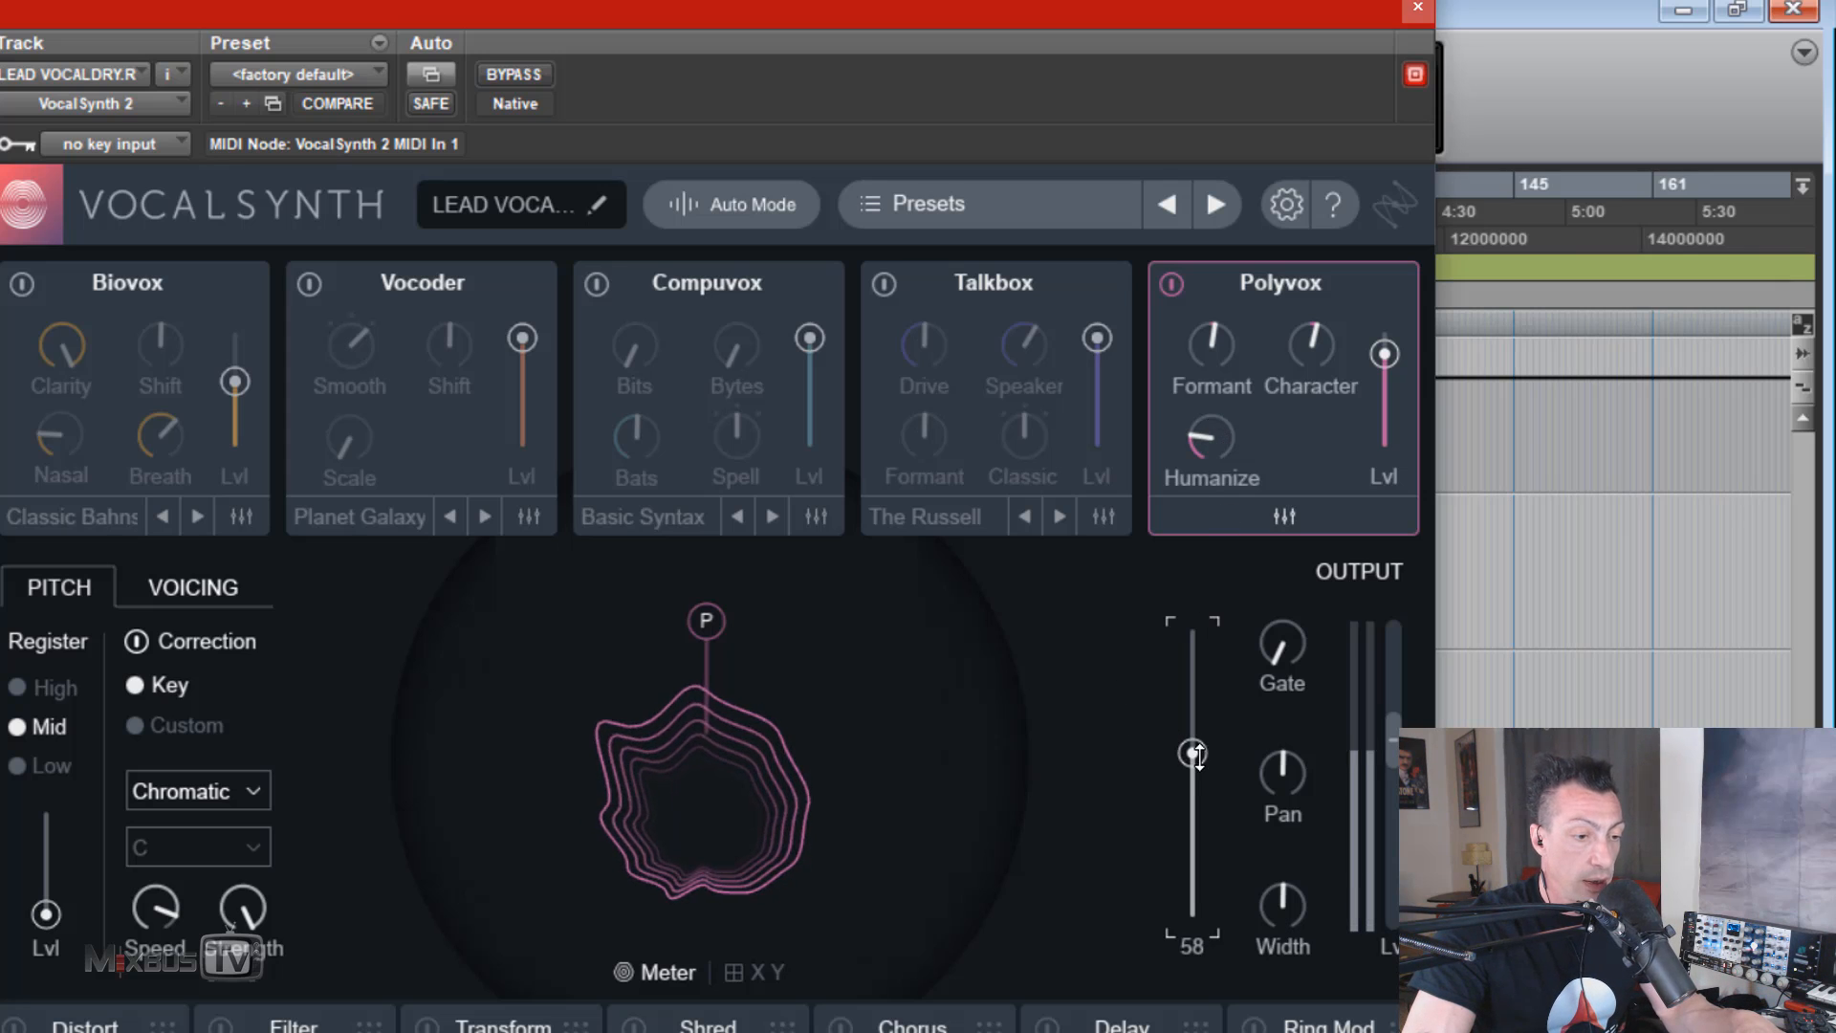
{"action": "left_click_drag", "start_coordinate": [1198, 755], "coordinate": [1195, 752]}
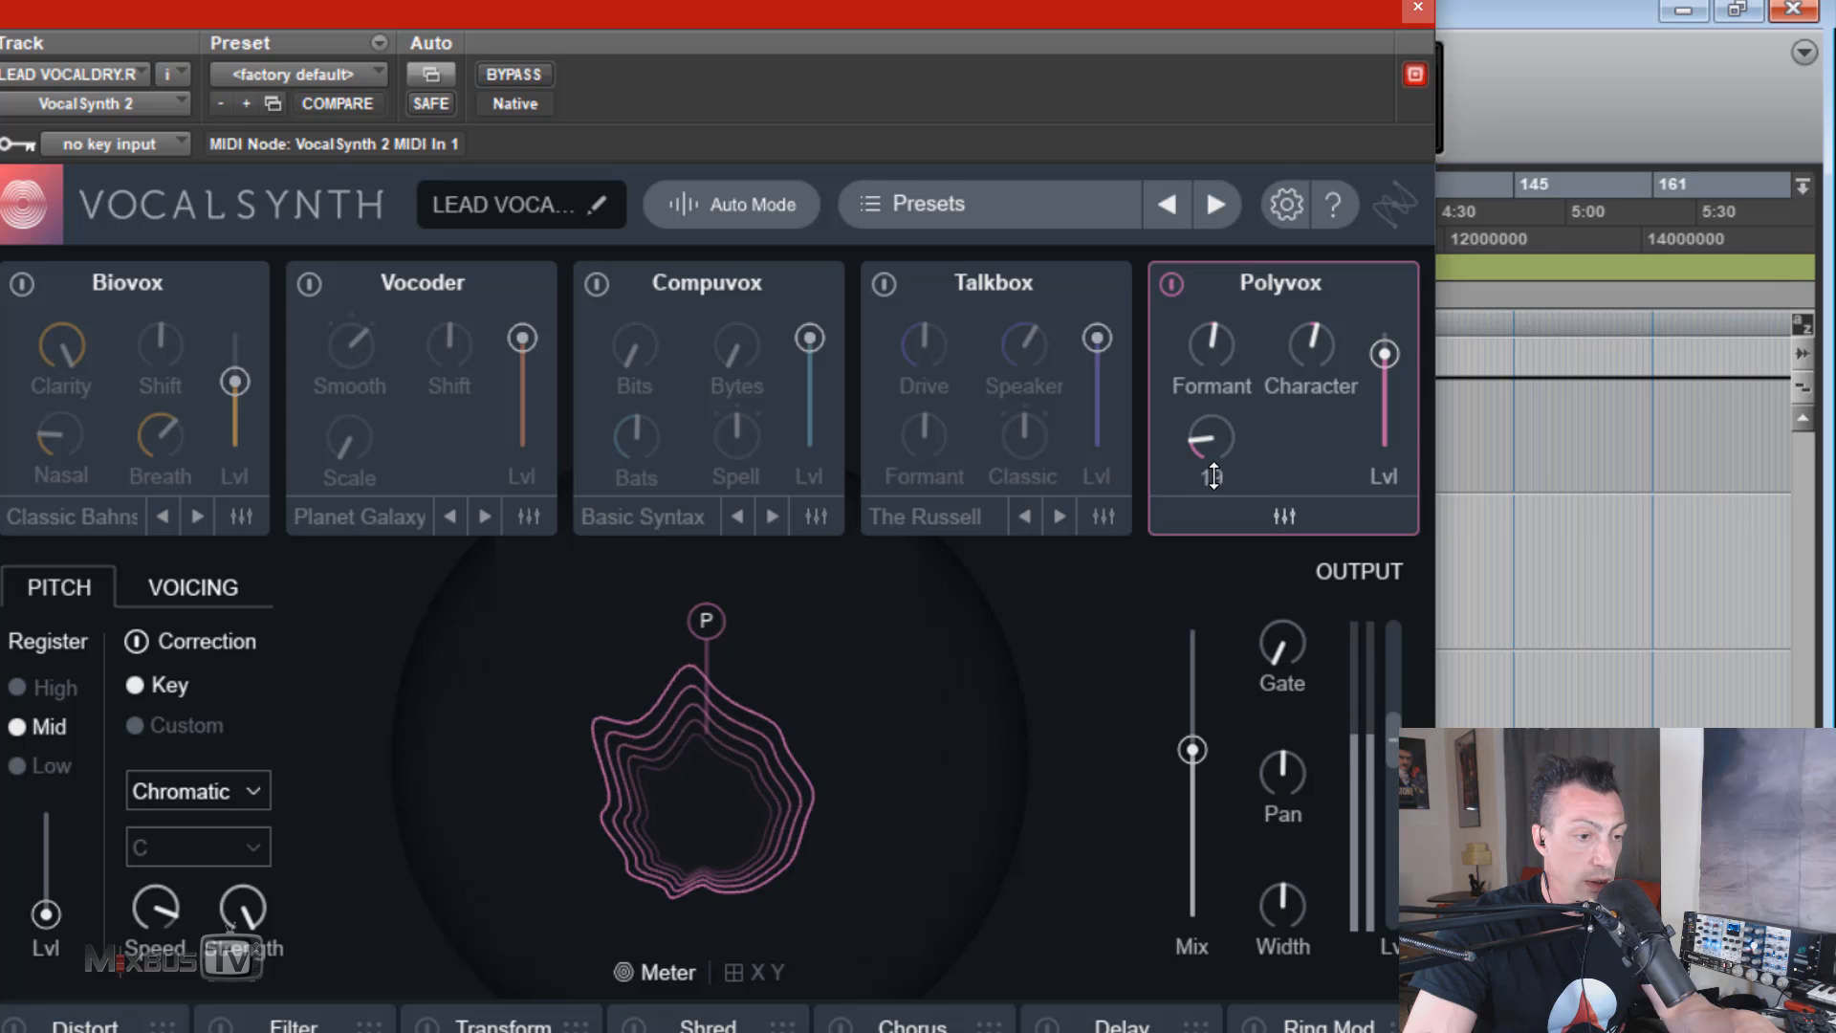
Step: Lower the Polyvox character, set its humanize amount to 16 and stop playback
{"action": "left_click_drag", "start_coordinate": [1279, 393], "coordinate": [1222, 330]}
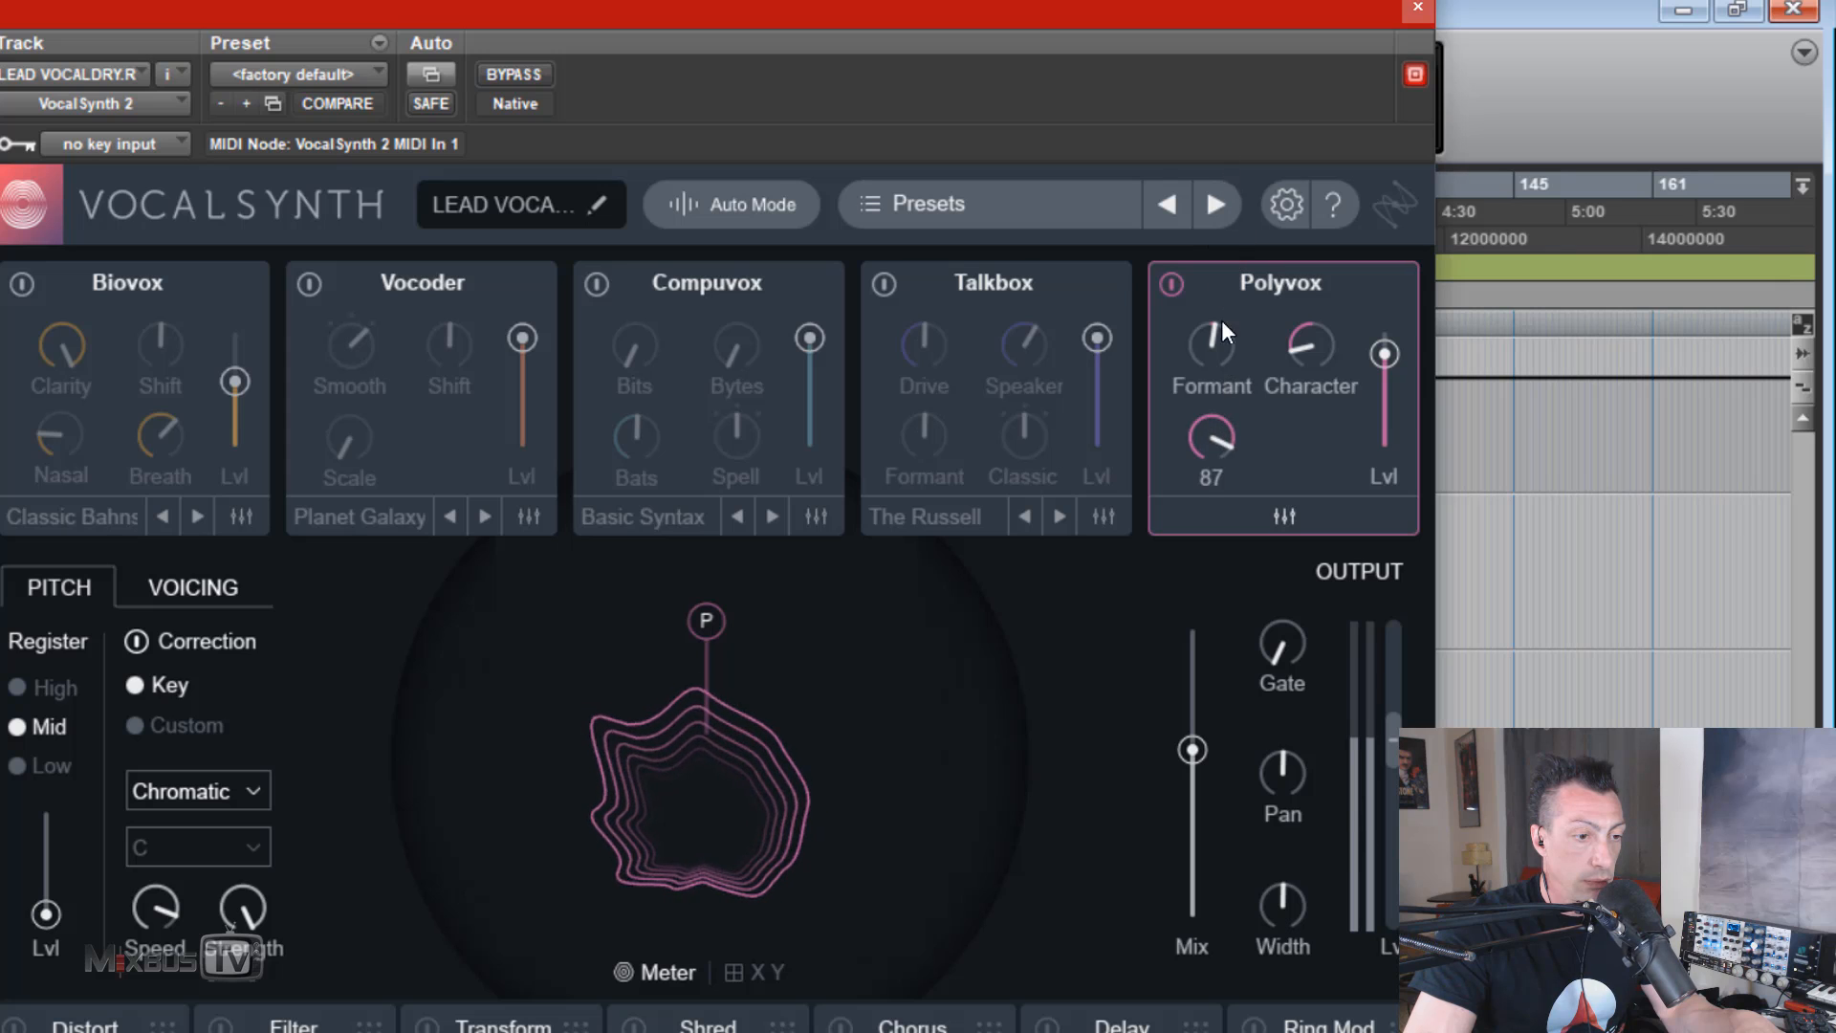
{"action": "left_click_drag", "start_coordinate": [1231, 446], "coordinate": [1244, 736]}
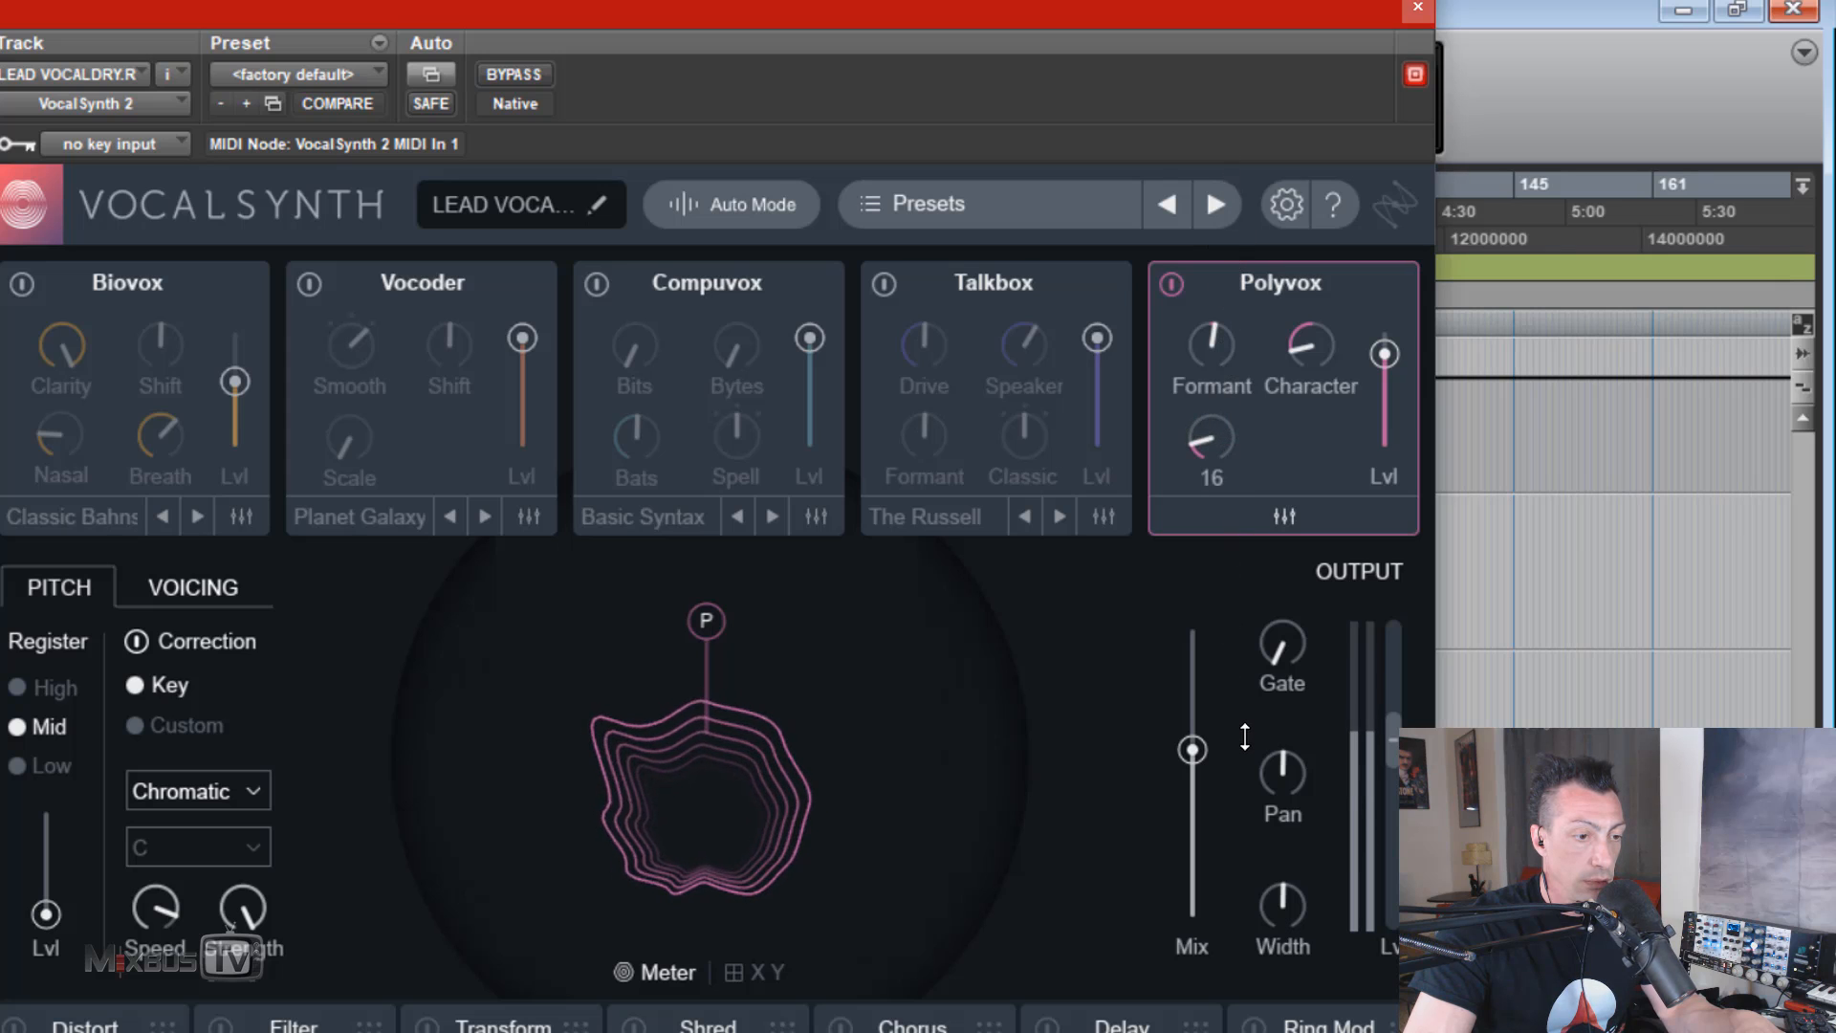
{"action": "key", "text": "space"}
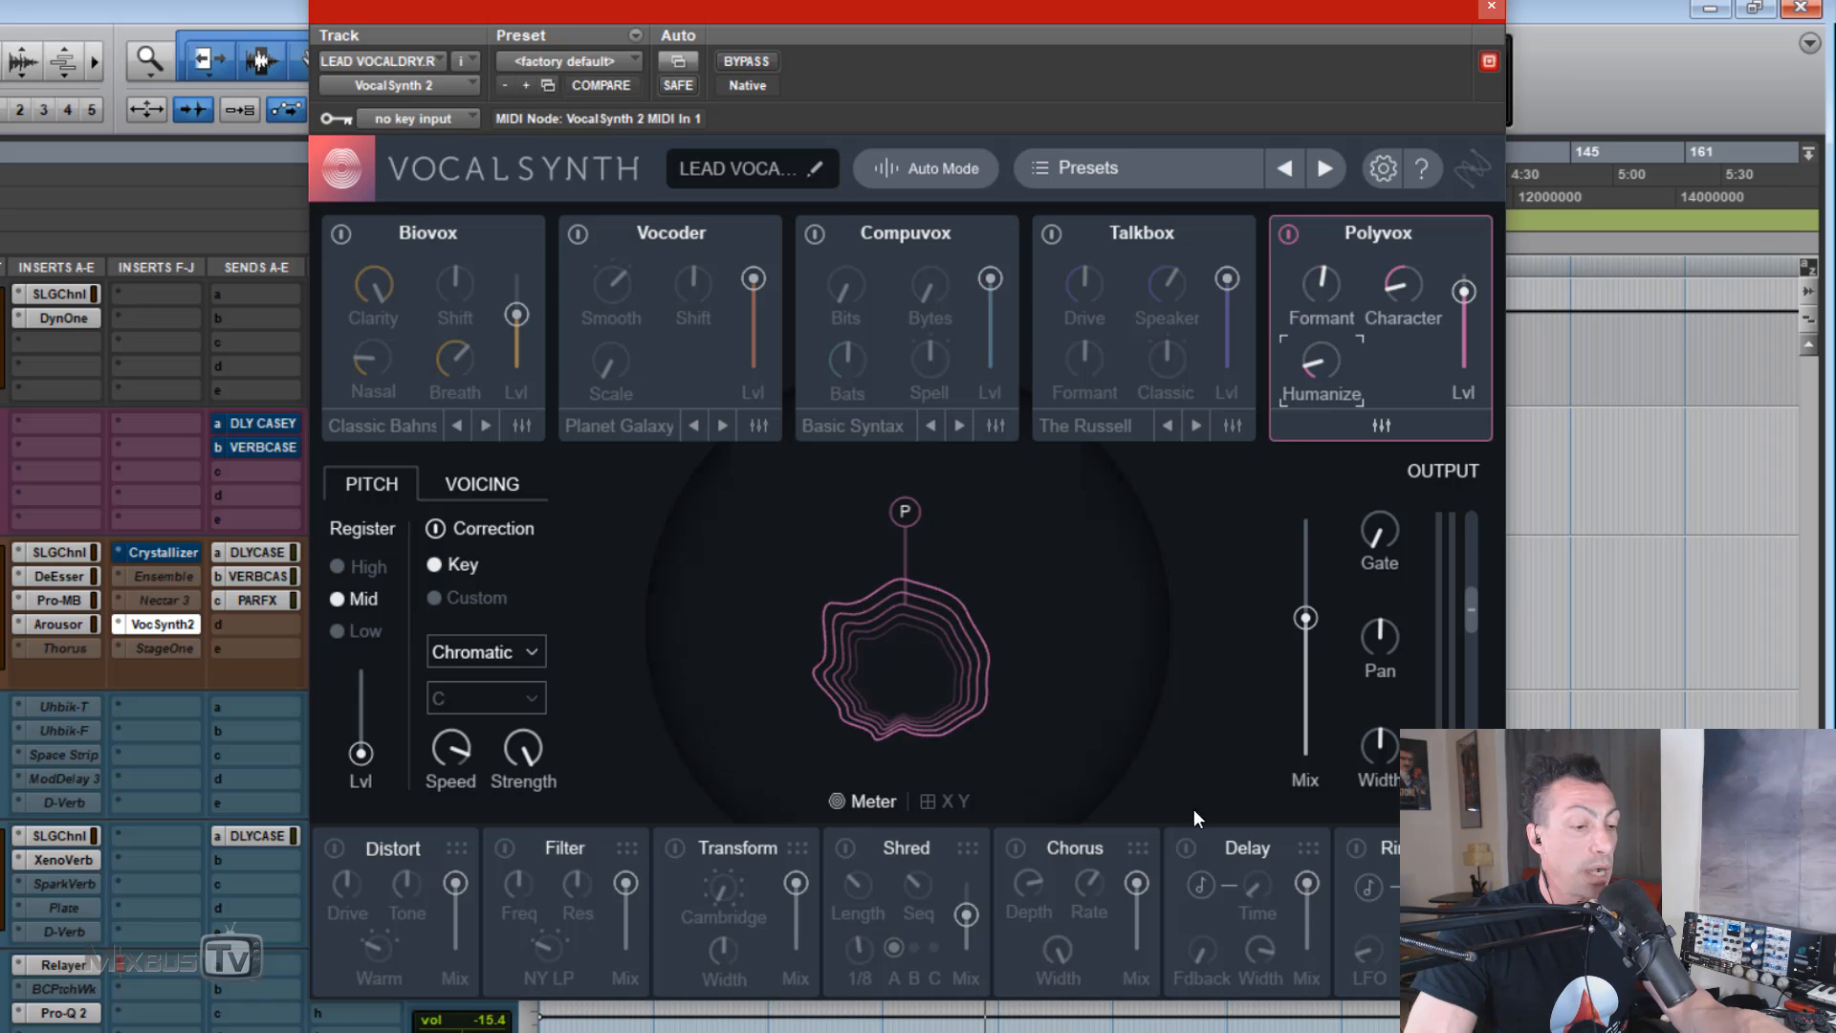
Step: Enable VocalSynth 2's Delay effect and compare the processed vocal with the bypassed one
{"action": "left_click", "coordinate": [1187, 848]}
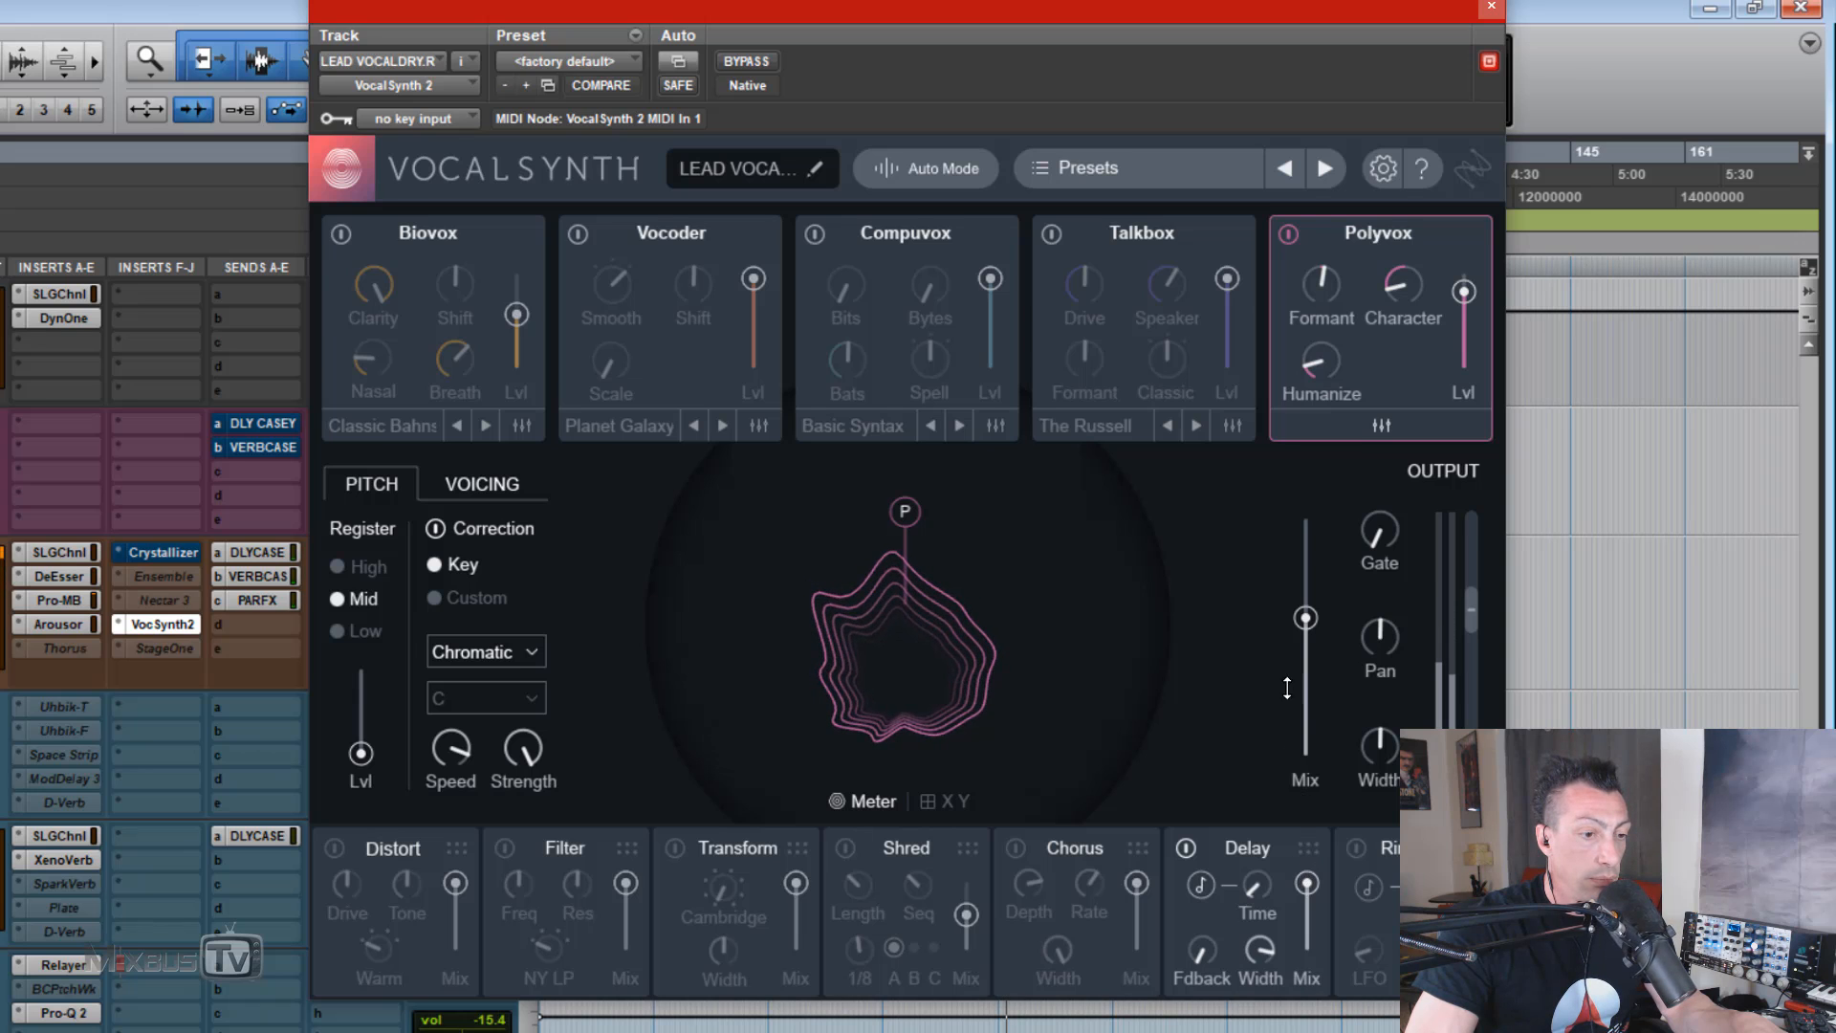
{"action": "mouse_move", "coordinate": [1270, 702]}
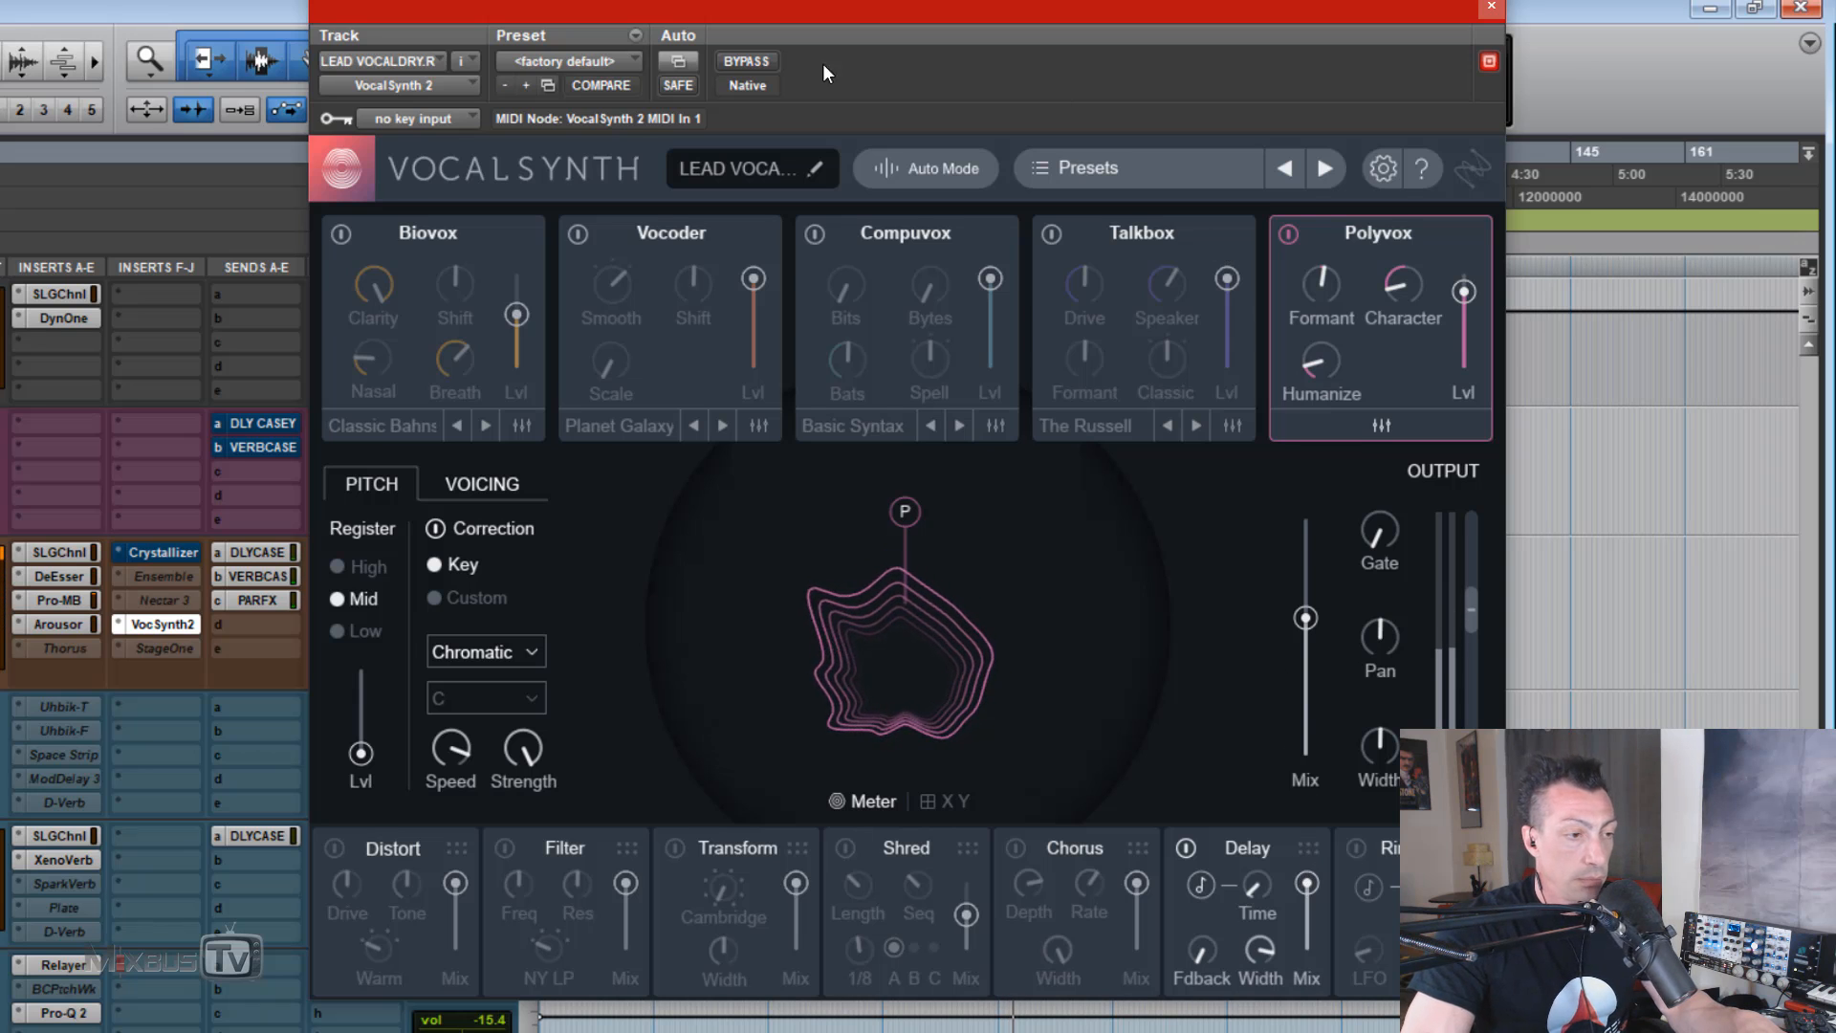
{"action": "left_click", "coordinate": [745, 60]}
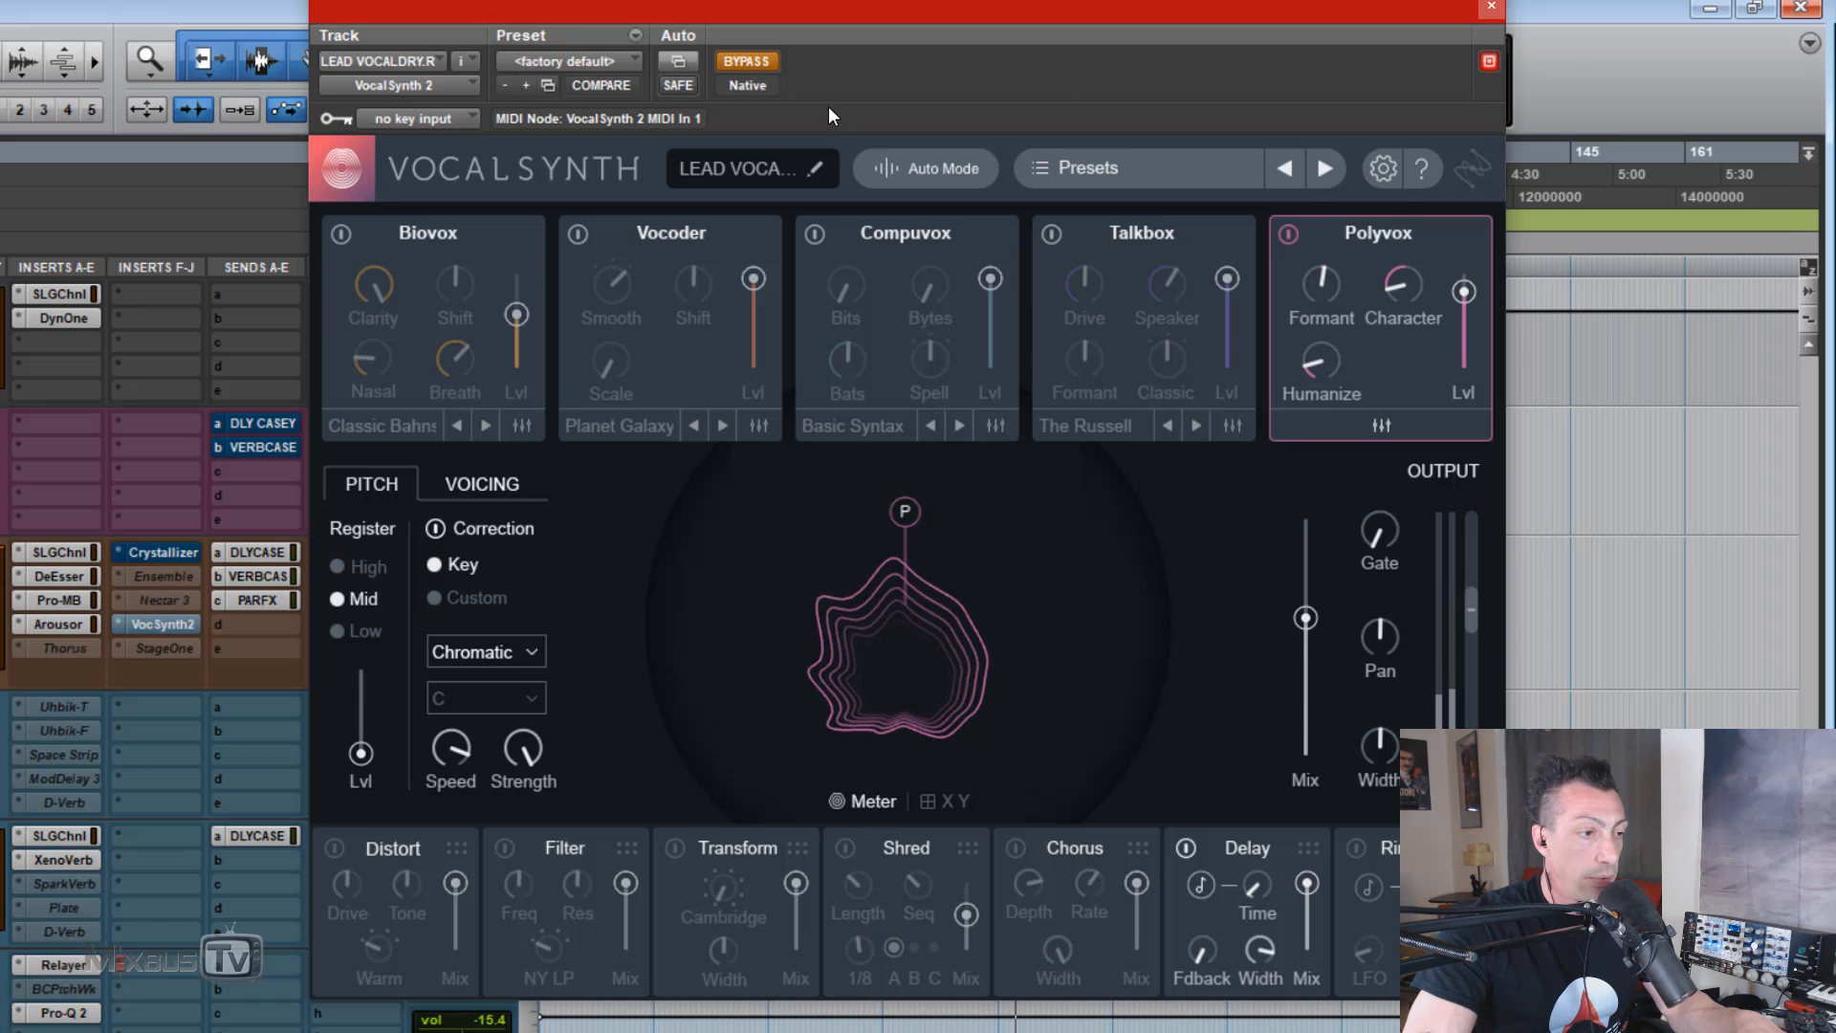
{"action": "left_click", "coordinate": [736, 61]}
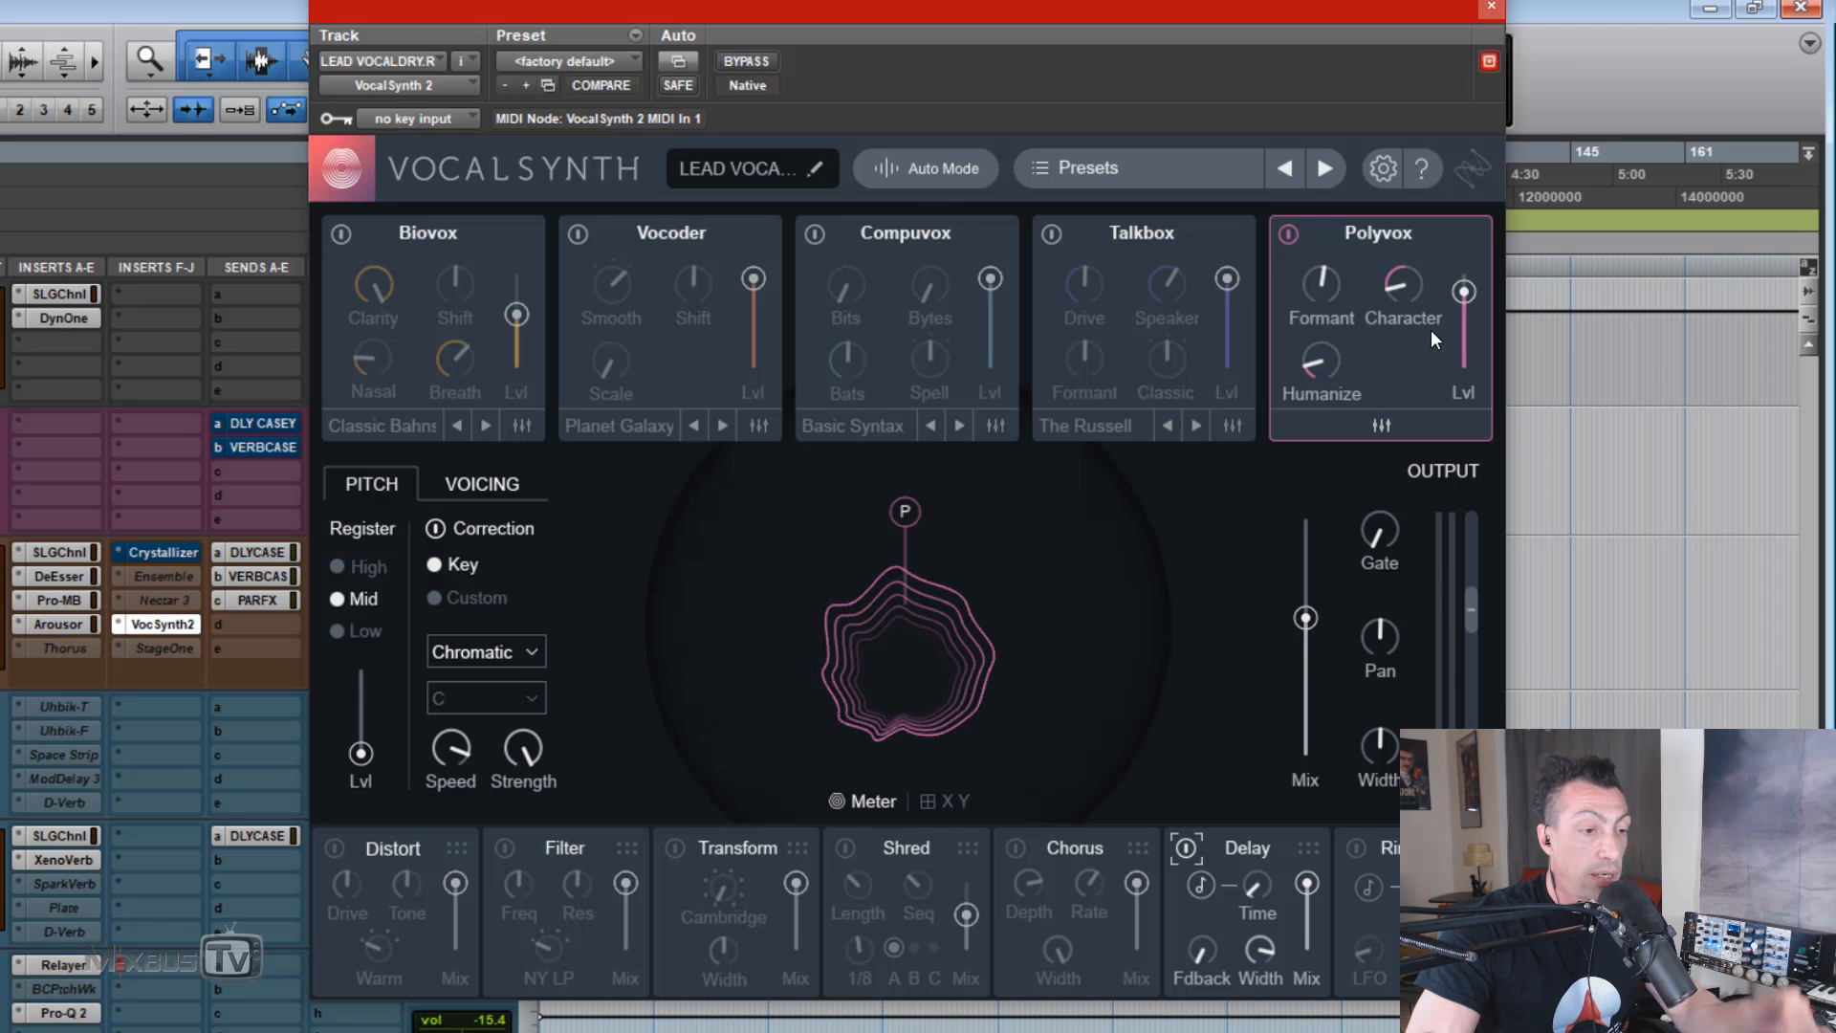
Step: Lower the Polyvox level to 53, reduce the Delay mix and set the output mix to about 48
{"action": "mouse_move", "coordinate": [1459, 304]}
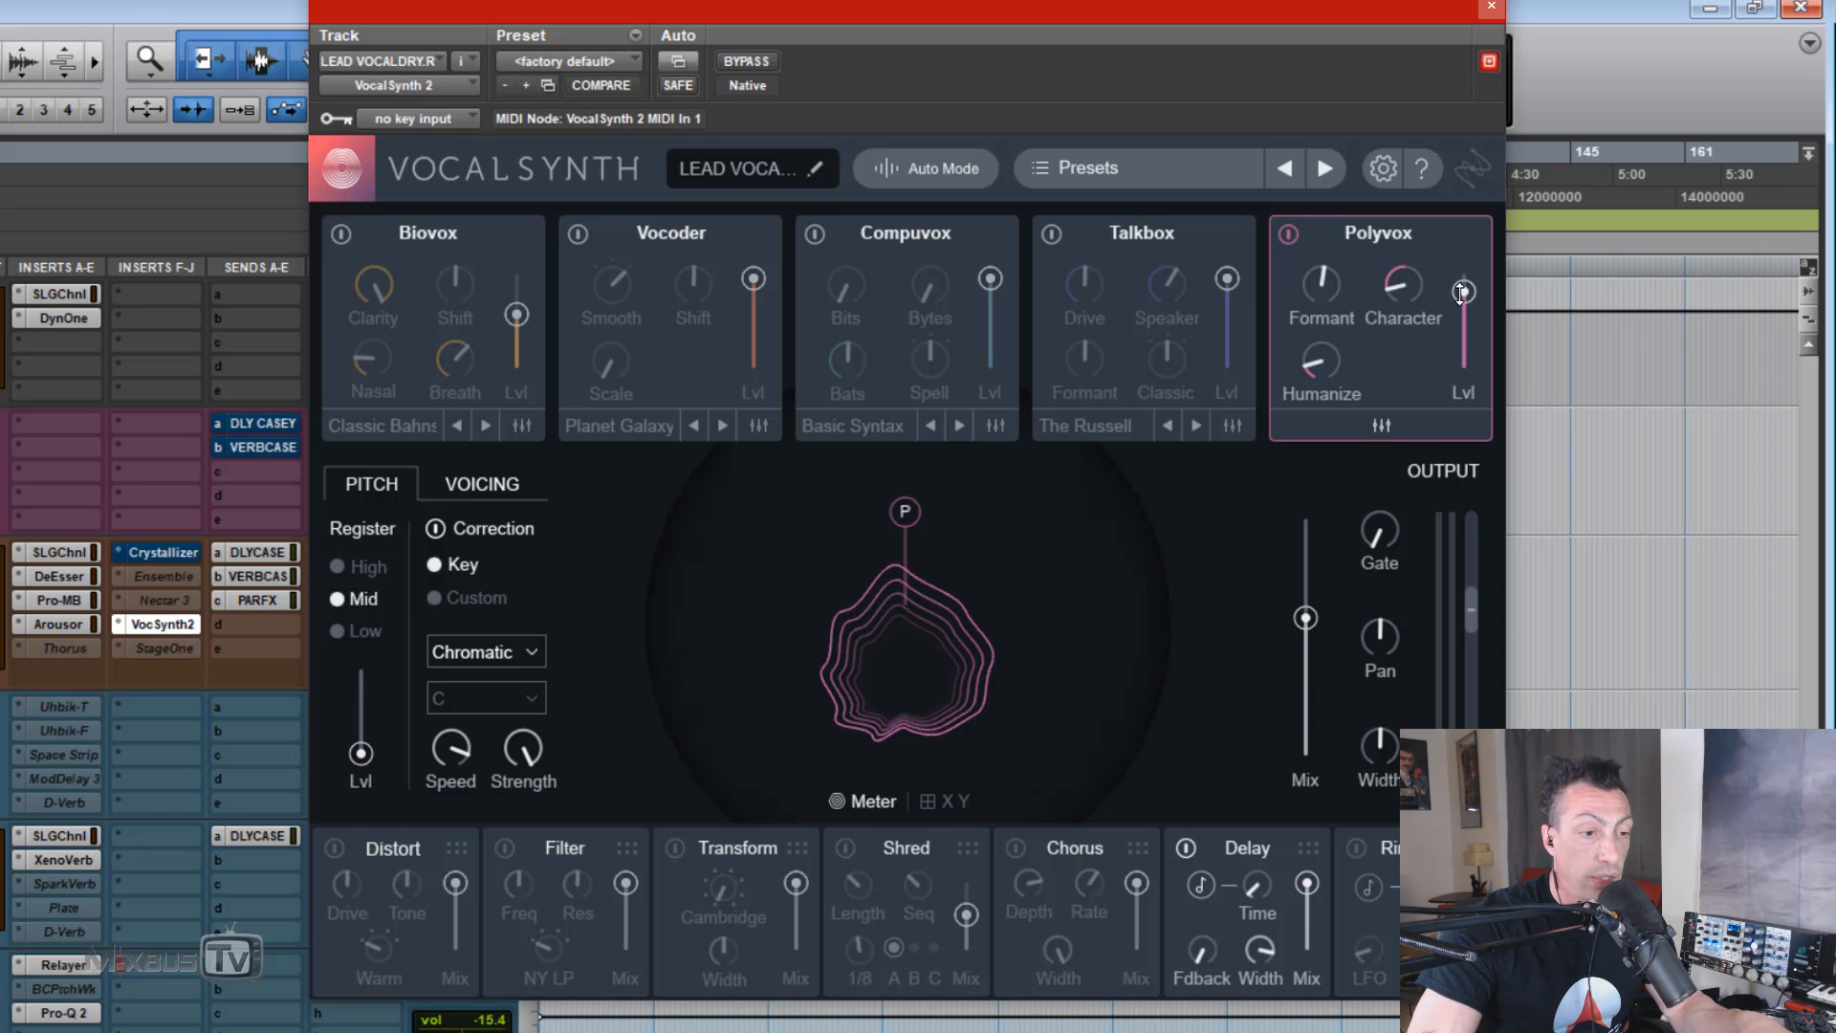
{"action": "mouse_move", "coordinate": [1458, 305]}
{"action": "left_mouse_down"}
{"action": "mouse_move", "coordinate": [1461, 338]}
{"action": "mouse_move", "coordinate": [1461, 322]}
{"action": "left_mouse_up"}
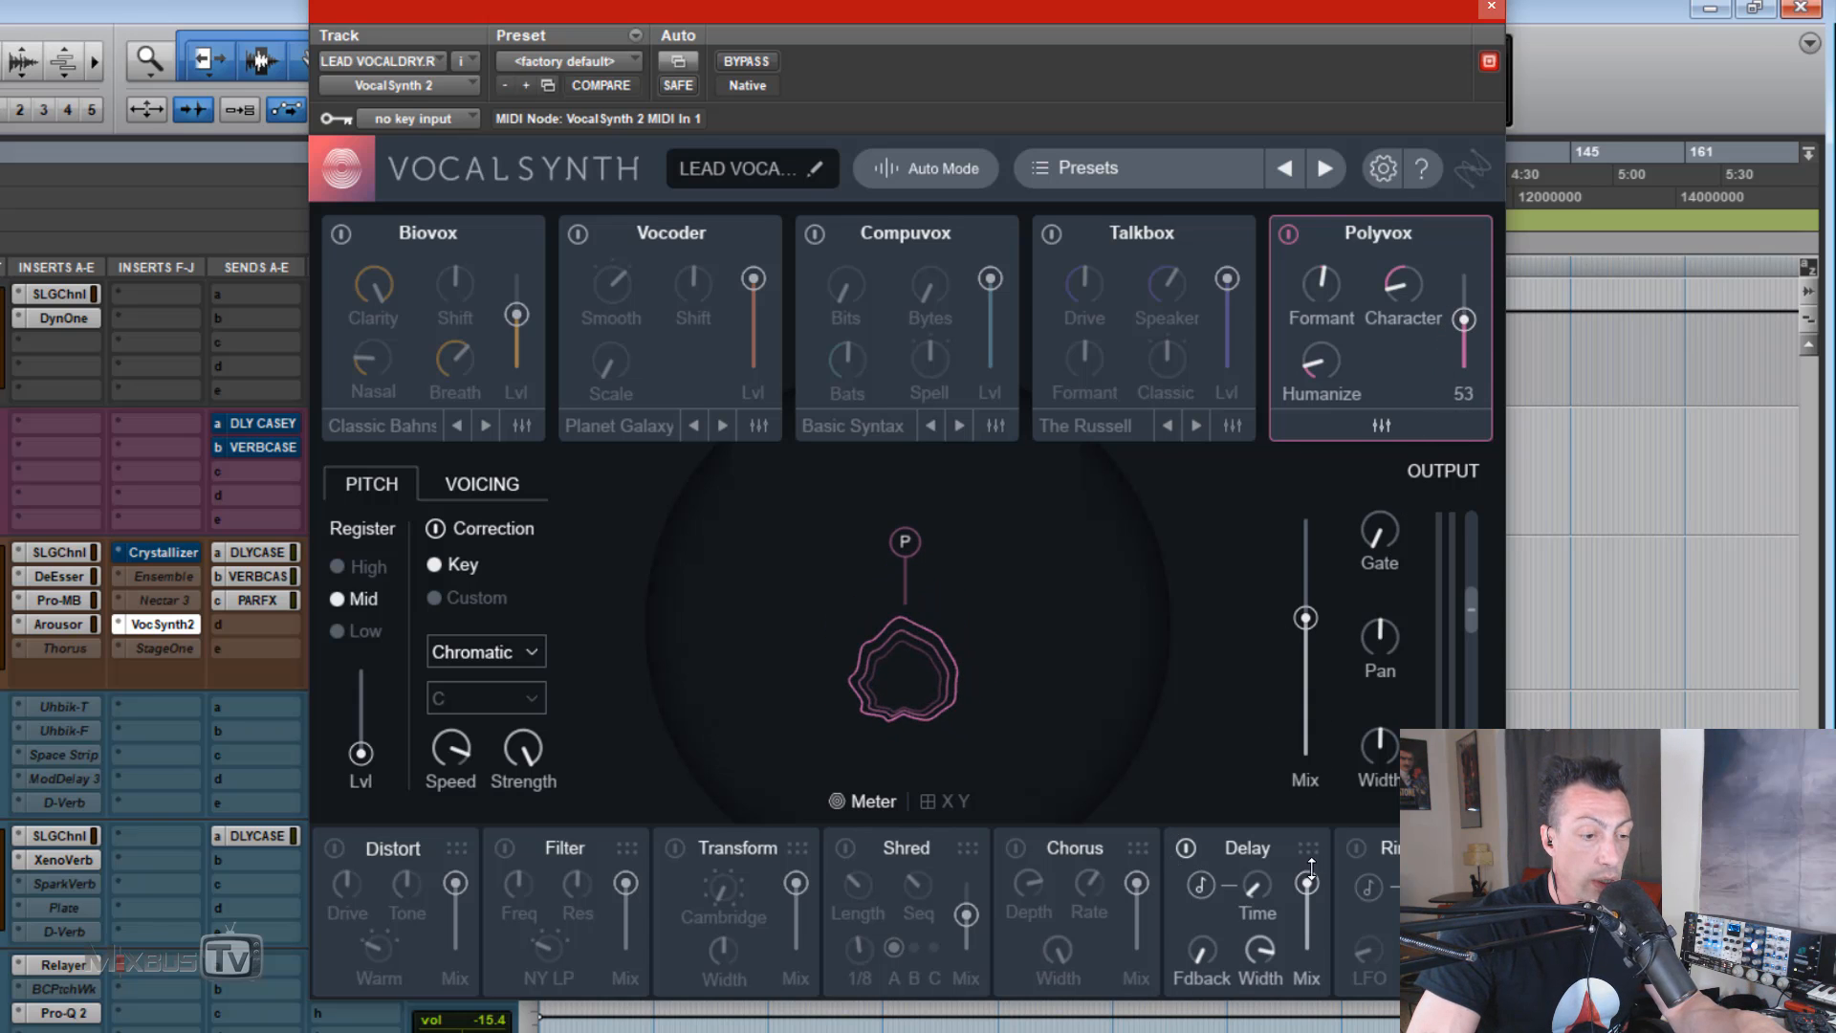
{"action": "left_click_drag", "start_coordinate": [1311, 868], "coordinate": [1308, 916]}
{"action": "mouse_move", "coordinate": [1305, 616]}
{"action": "left_mouse_down"}
{"action": "mouse_move", "coordinate": [1305, 698]}
{"action": "mouse_move", "coordinate": [1306, 636]}
{"action": "mouse_move", "coordinate": [1330, 643]}
{"action": "left_mouse_up"}
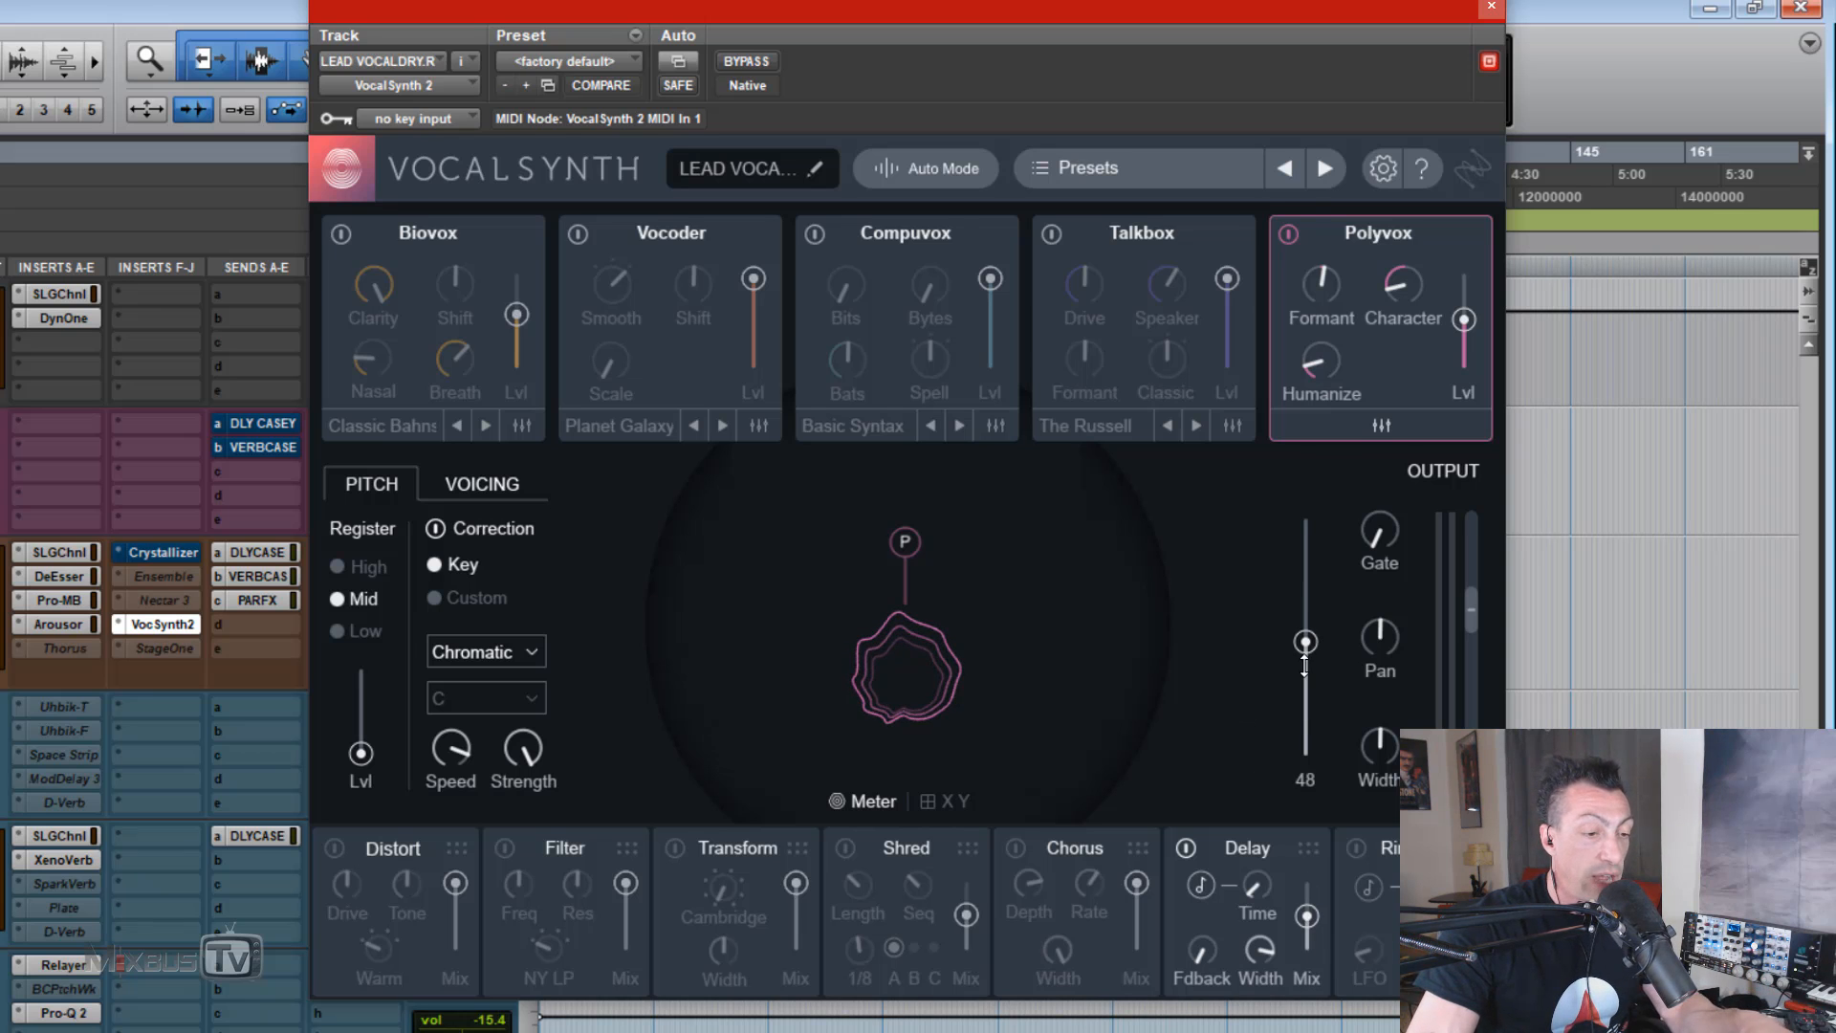
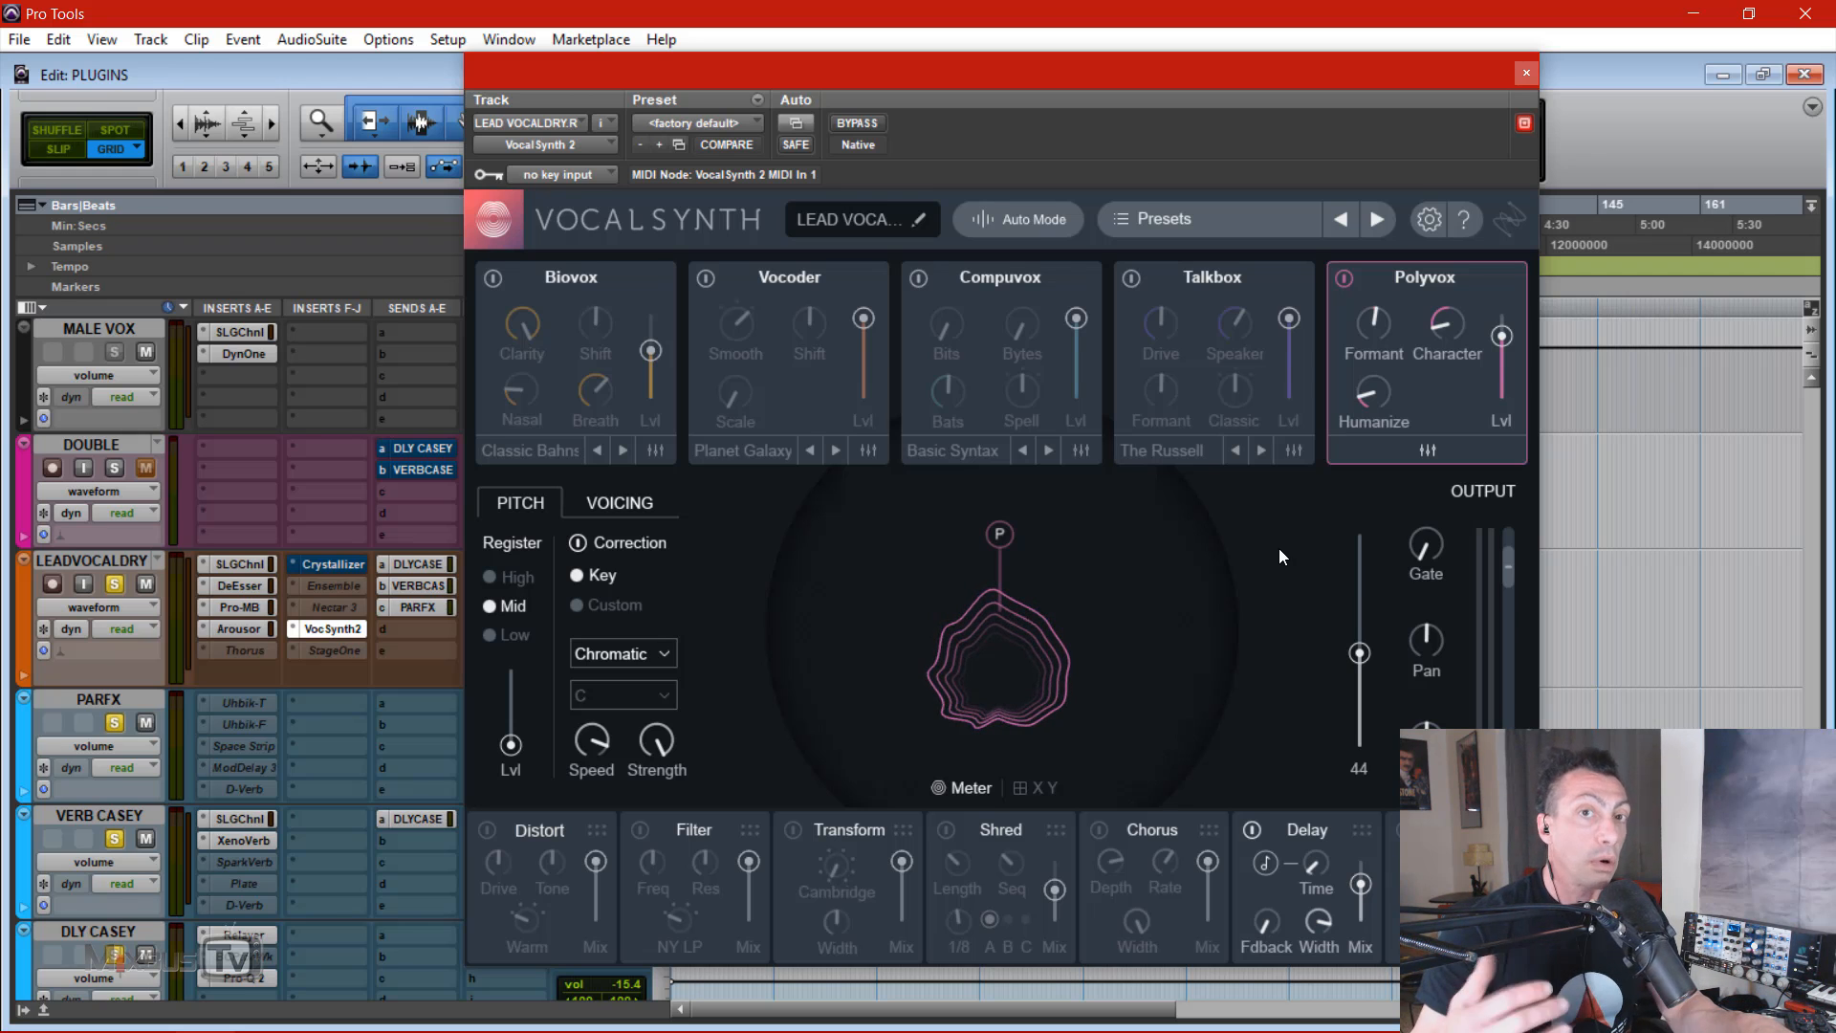
Step: Play the vocal, lower VocalSynth 2's output gain and compare the effect with the bypassed signal
{"action": "key", "text": "space"}
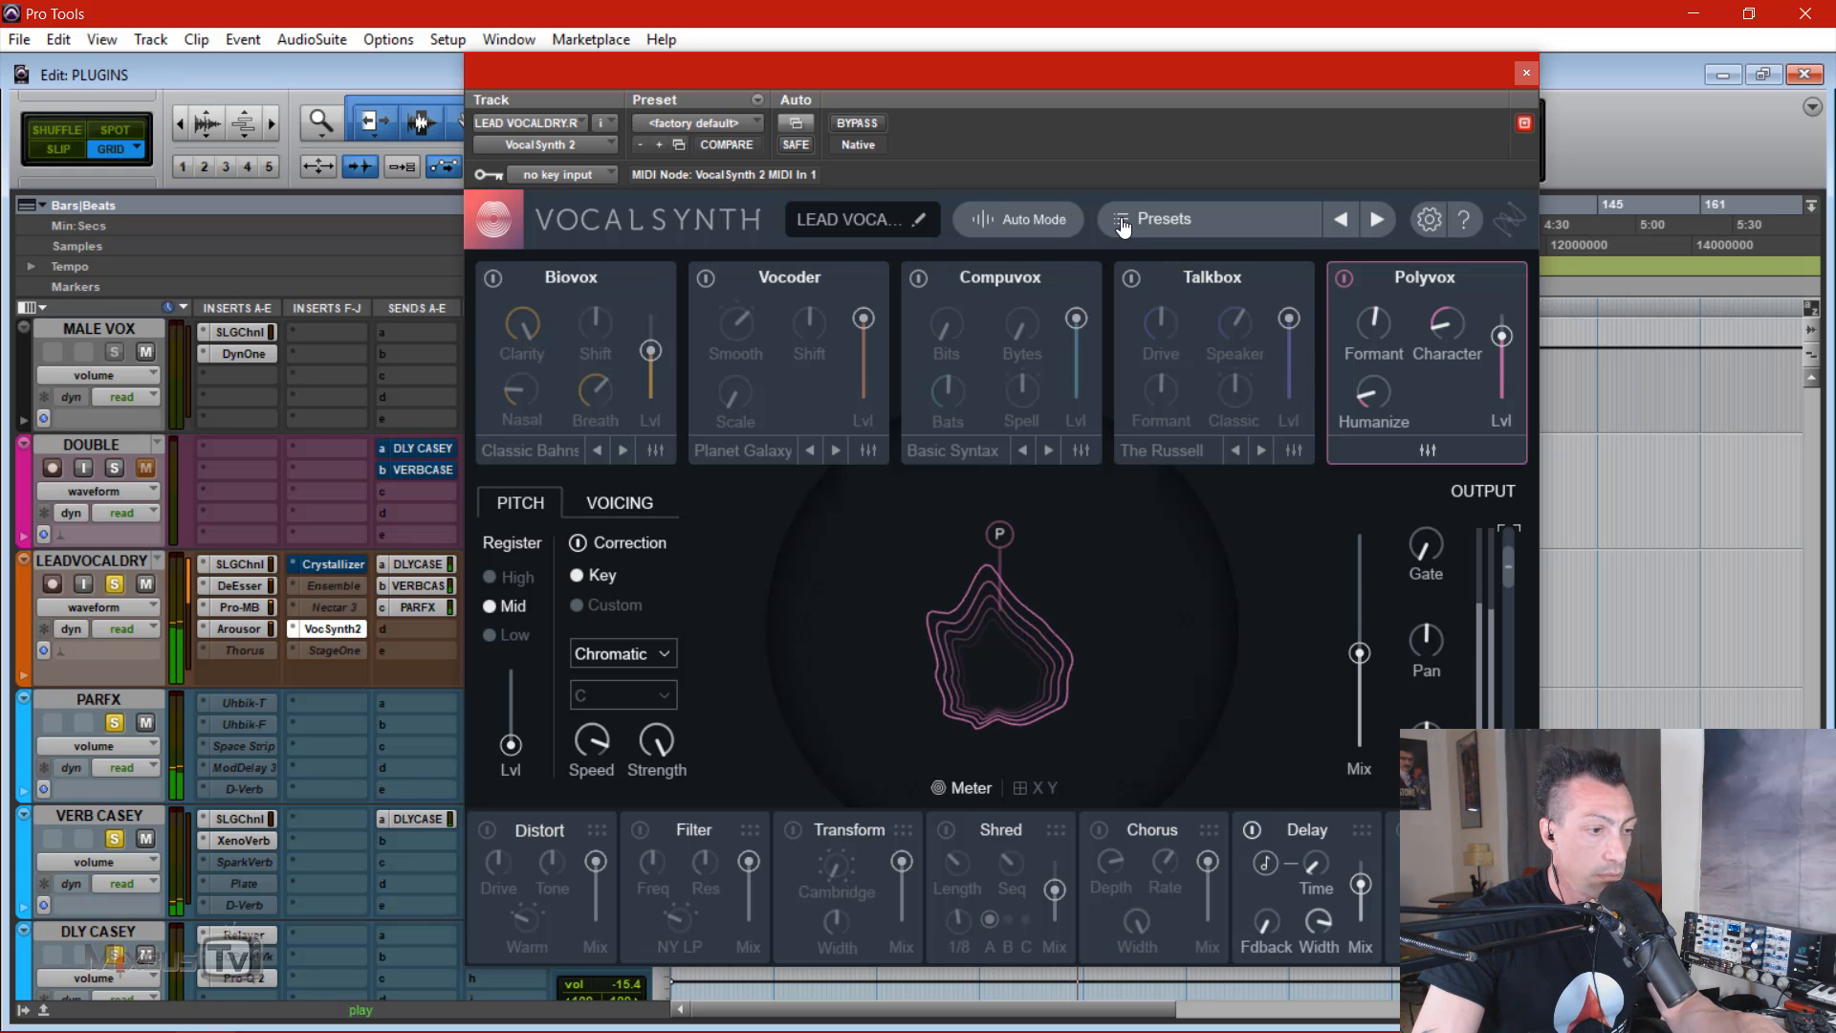
{"action": "left_click", "coordinate": [866, 123]}
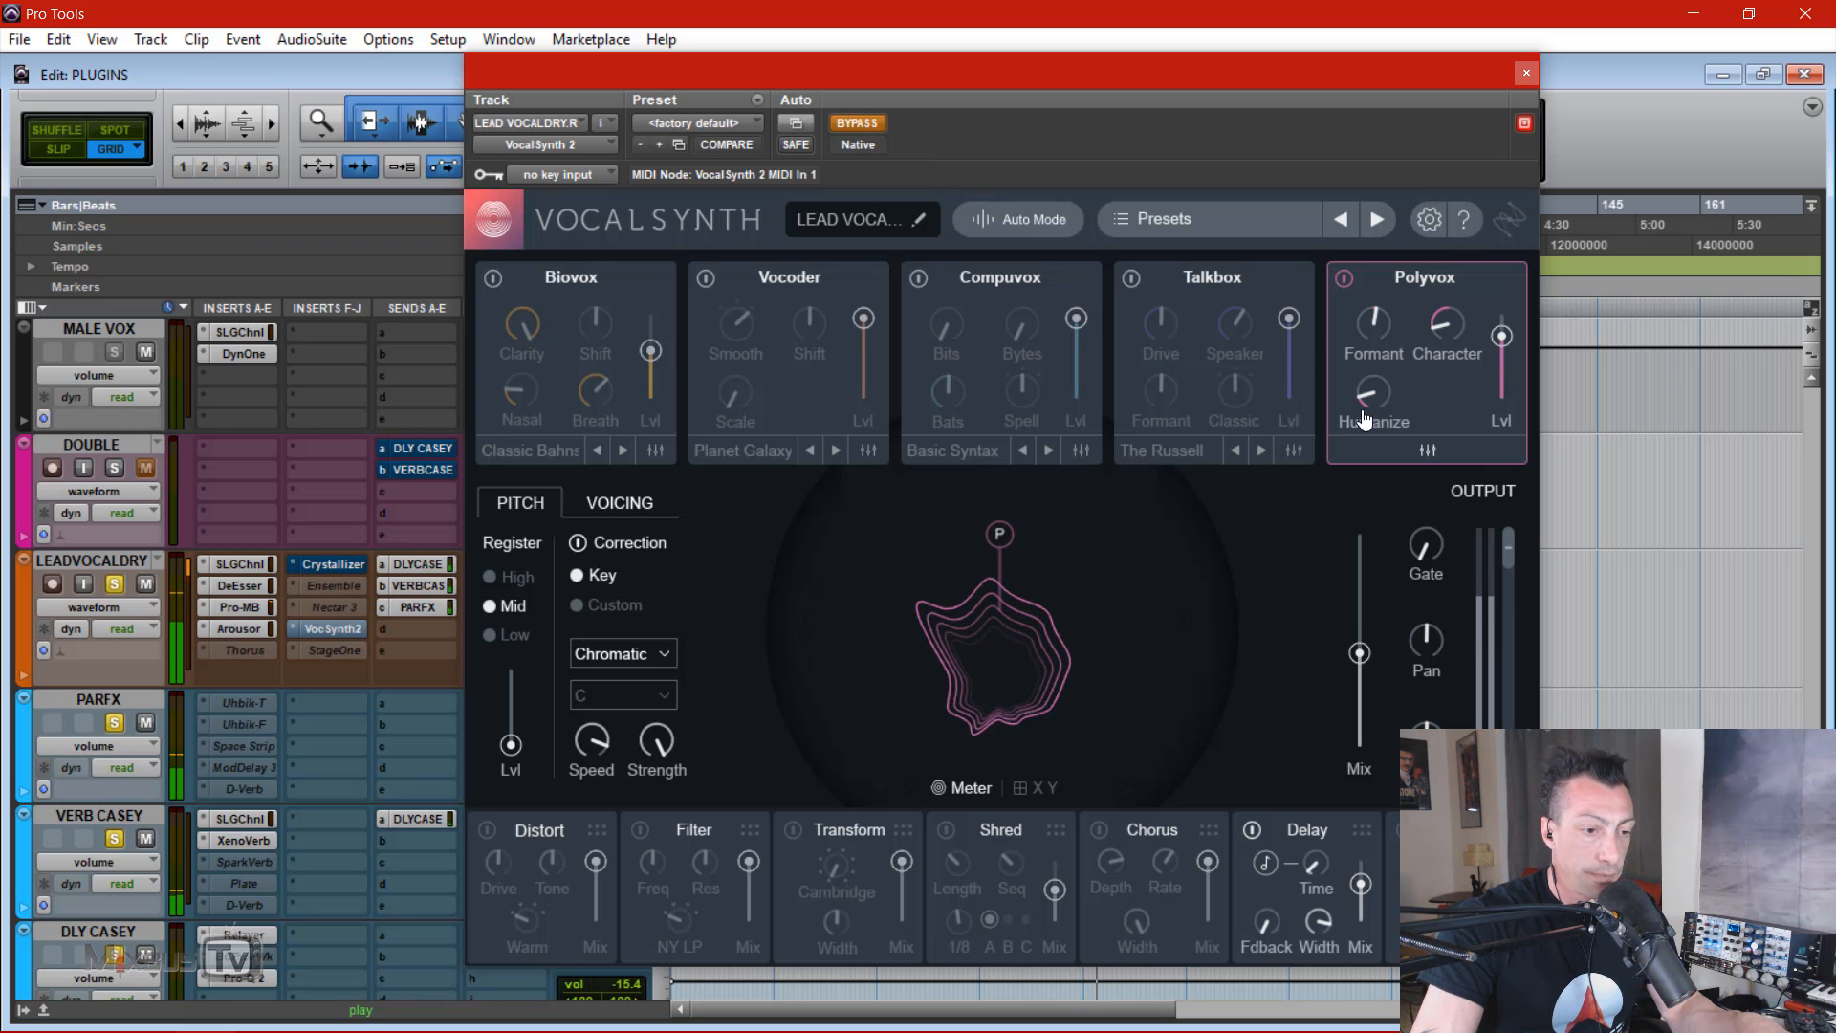
{"action": "left_click", "coordinate": [875, 128]}
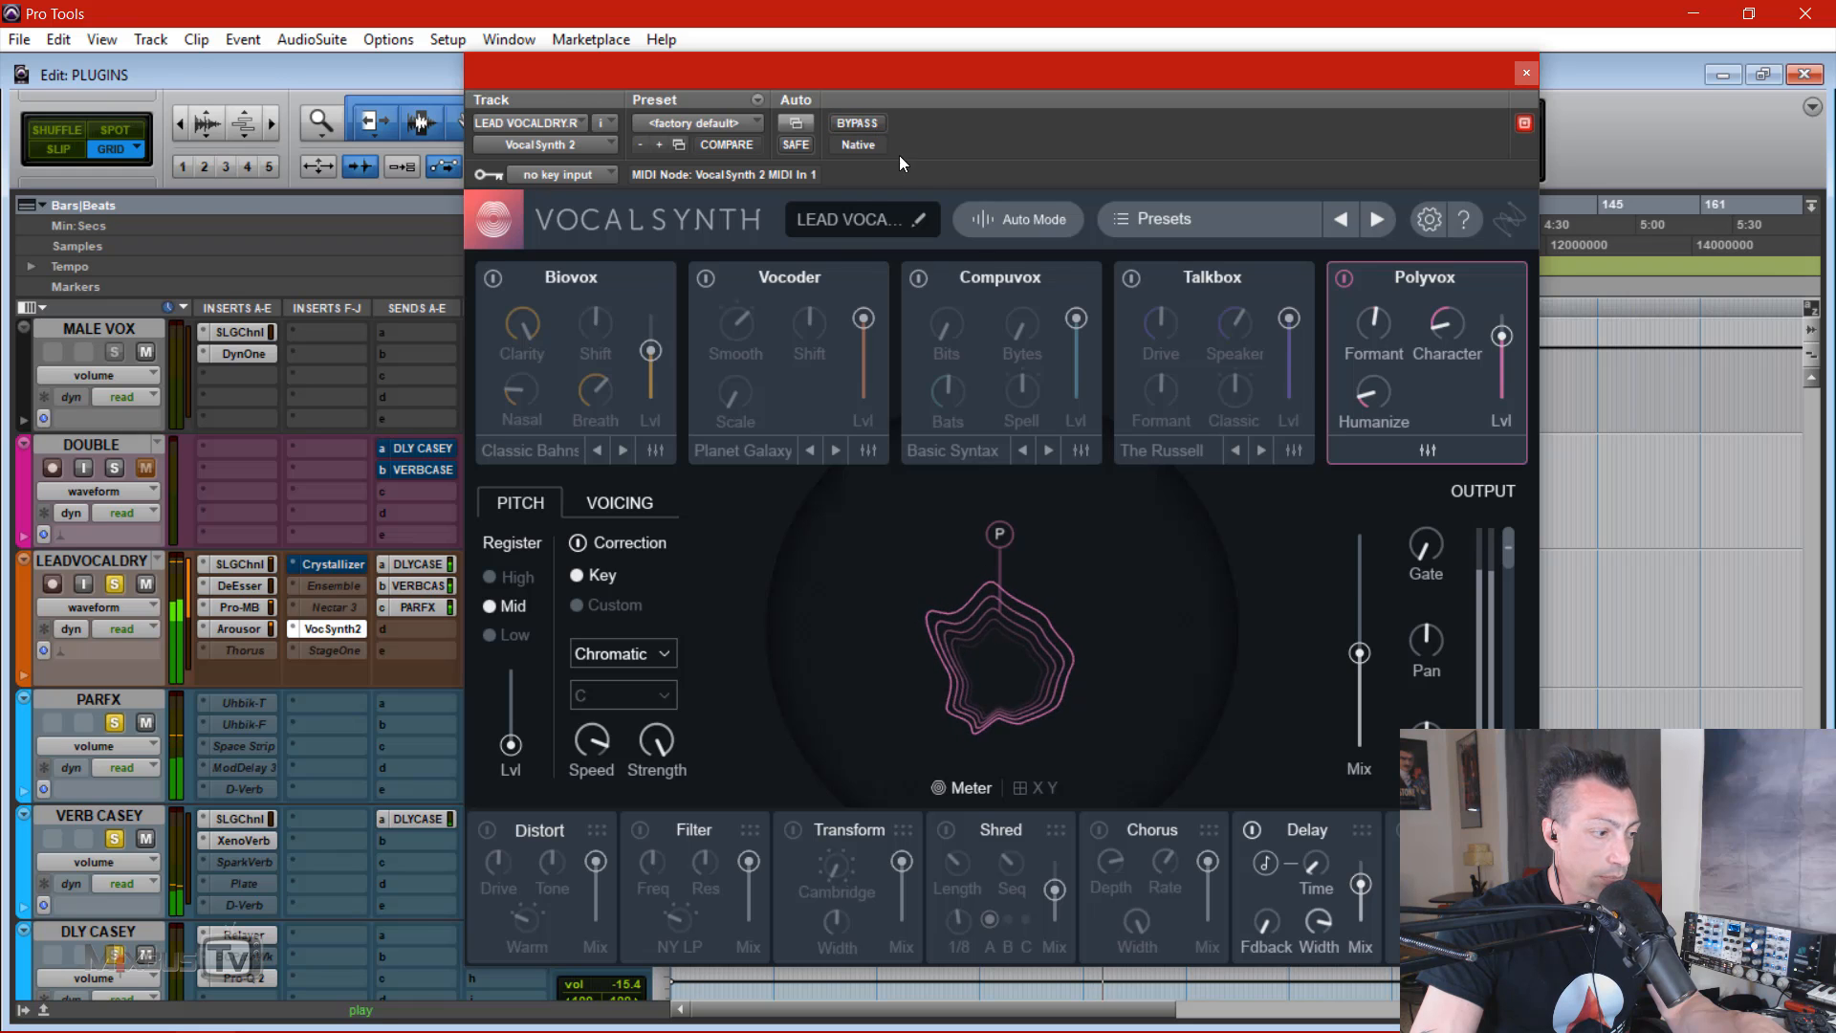
{"action": "left_click_drag", "start_coordinate": [1507, 552], "coordinate": [1507, 612]}
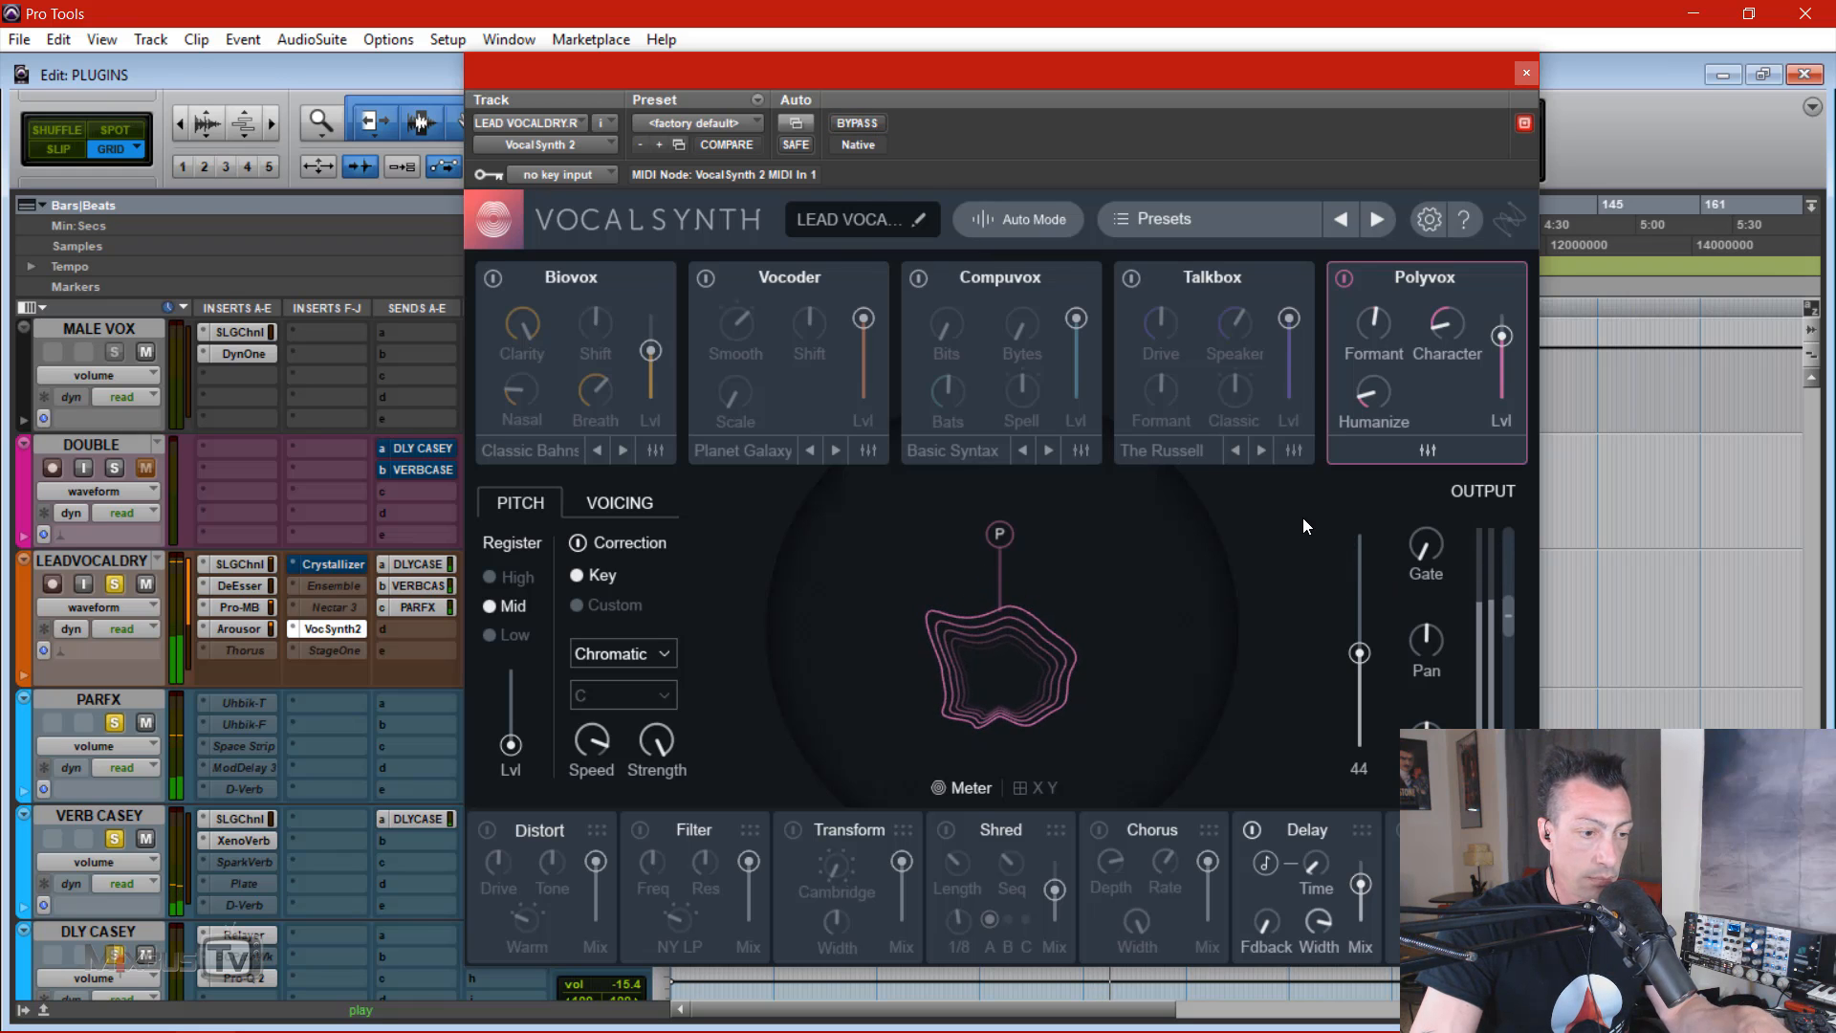
{"action": "left_click", "coordinate": [861, 124]}
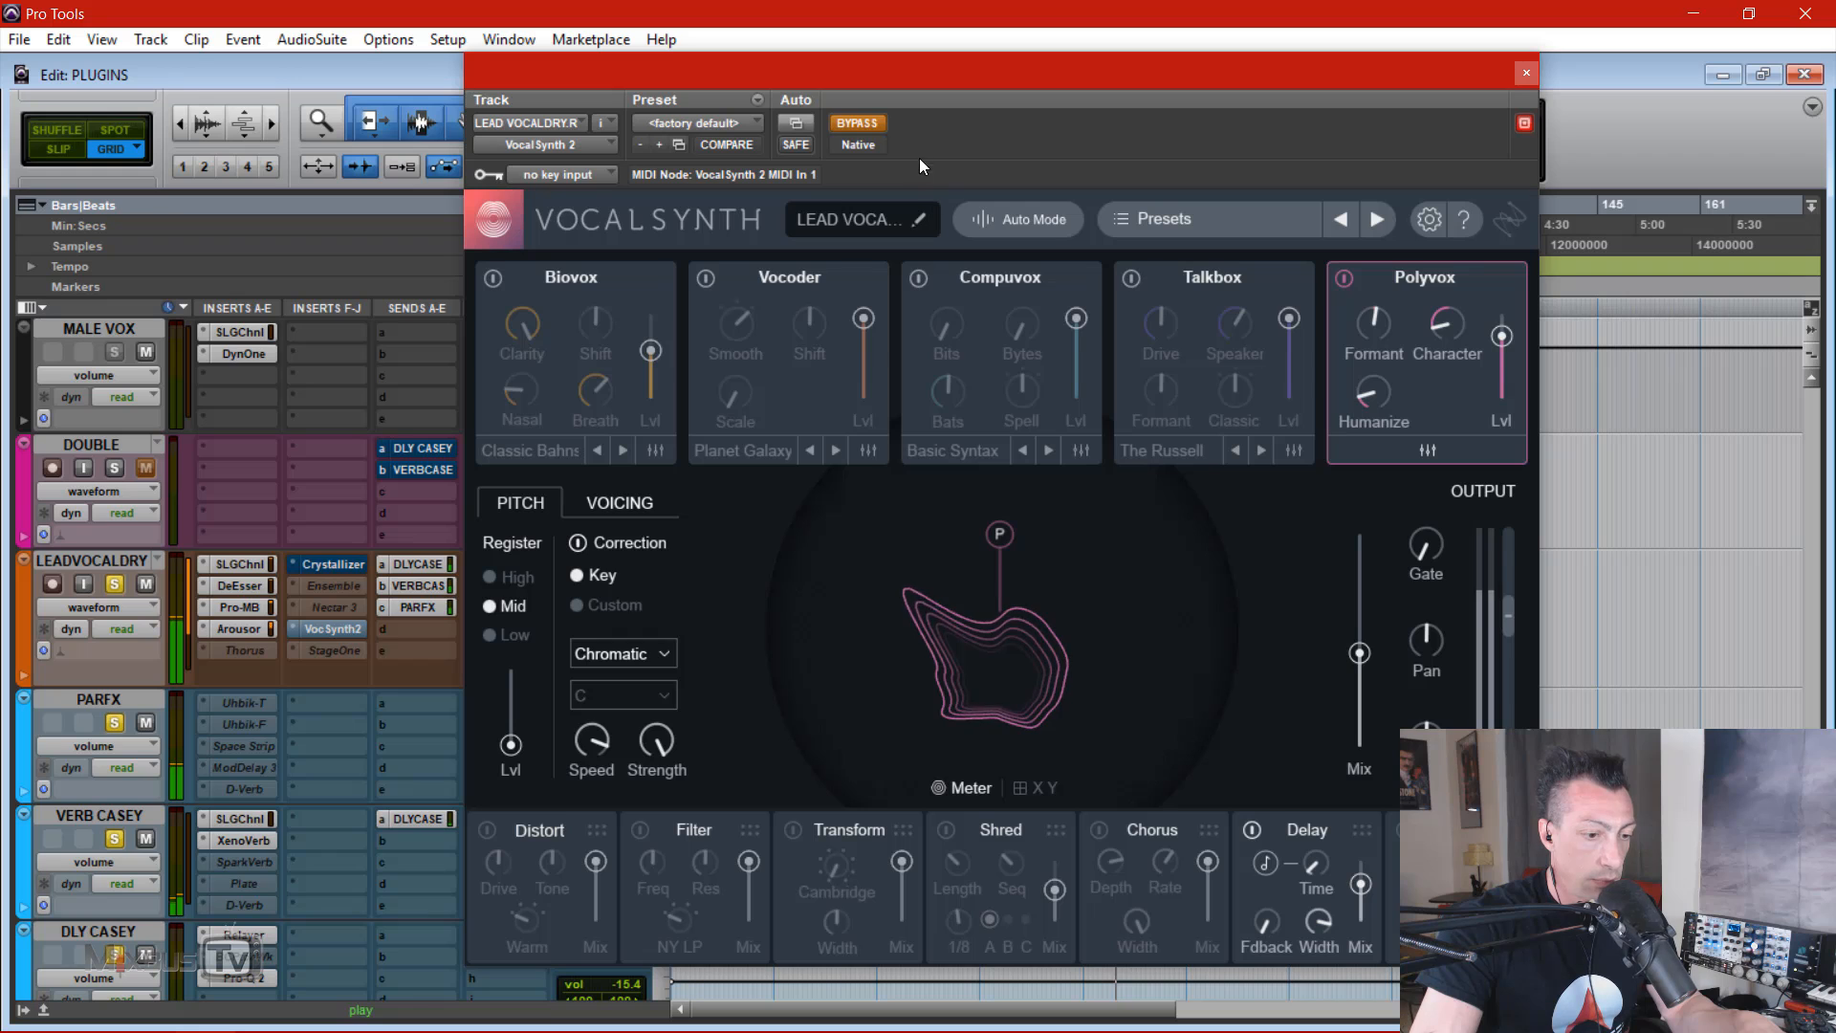
{"action": "left_click", "coordinate": [851, 123]}
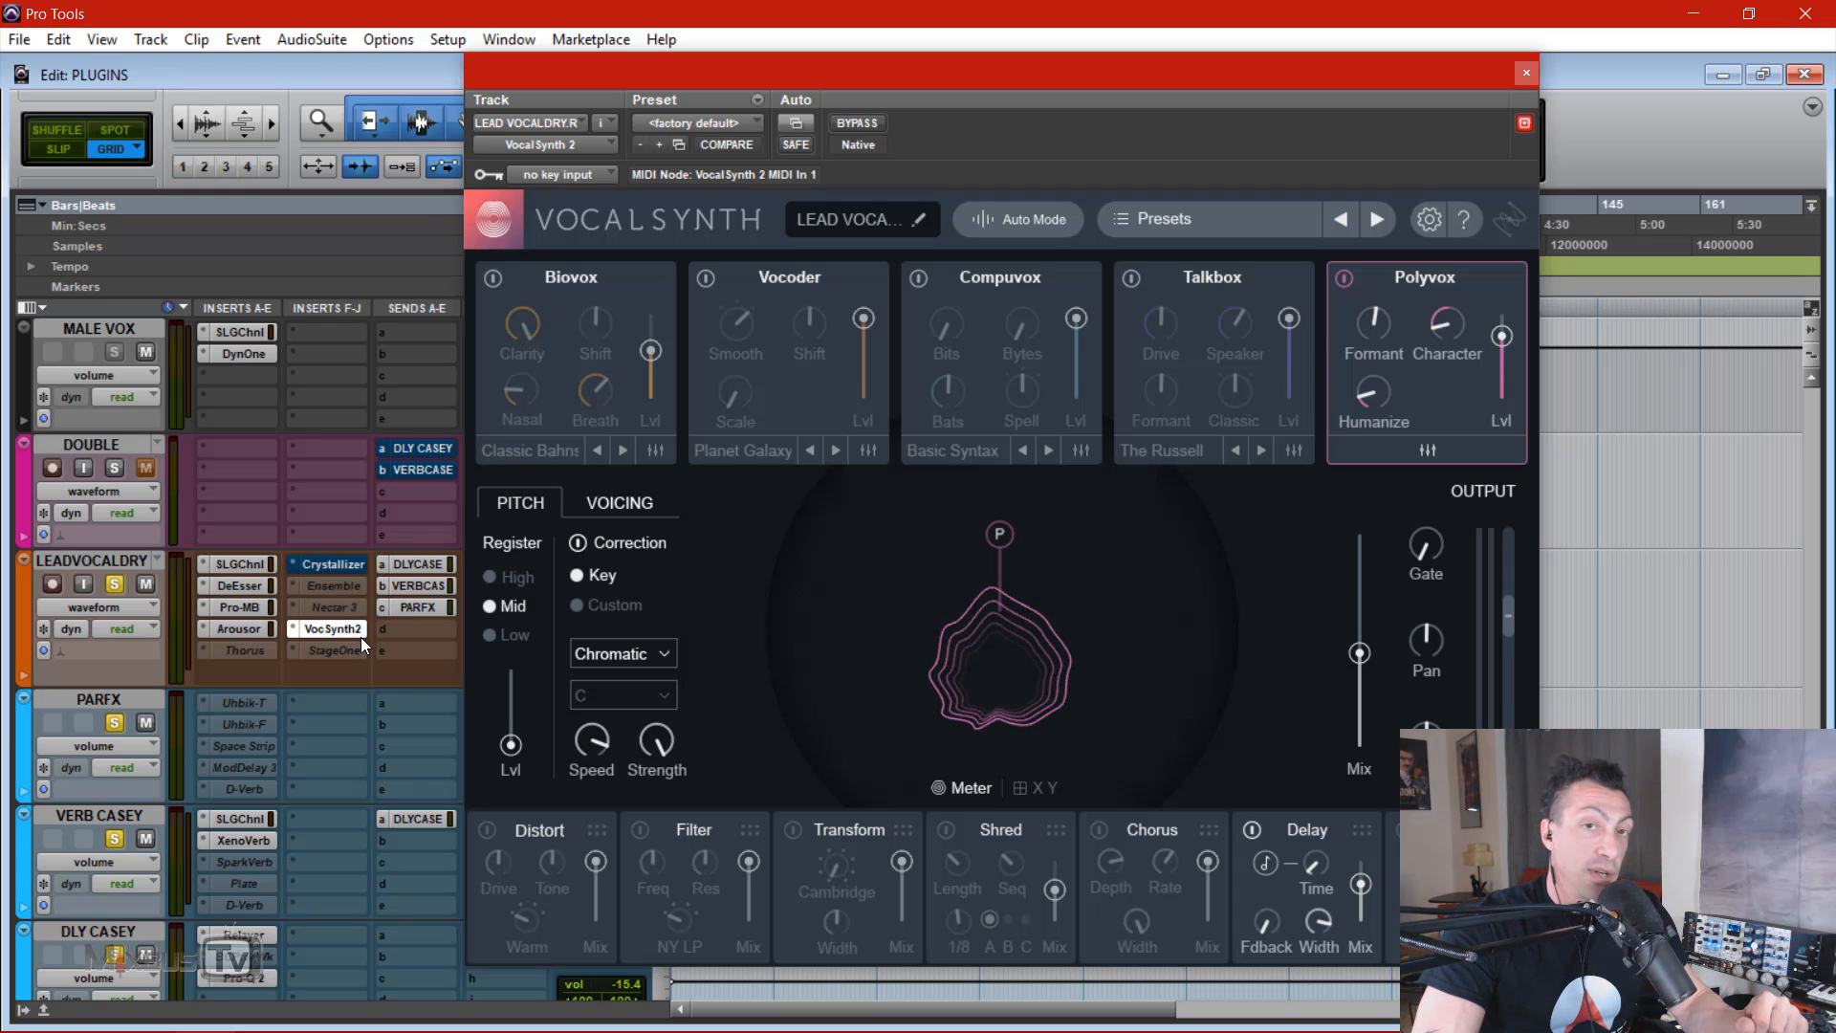
Step: Make VocalSynth 2 inactive on the lead vocal, open Uhbik-F on the PARFX track and compare it with its bypassed sound
{"action": "left_click", "coordinate": [335, 628], "text": "ctrl+super"}
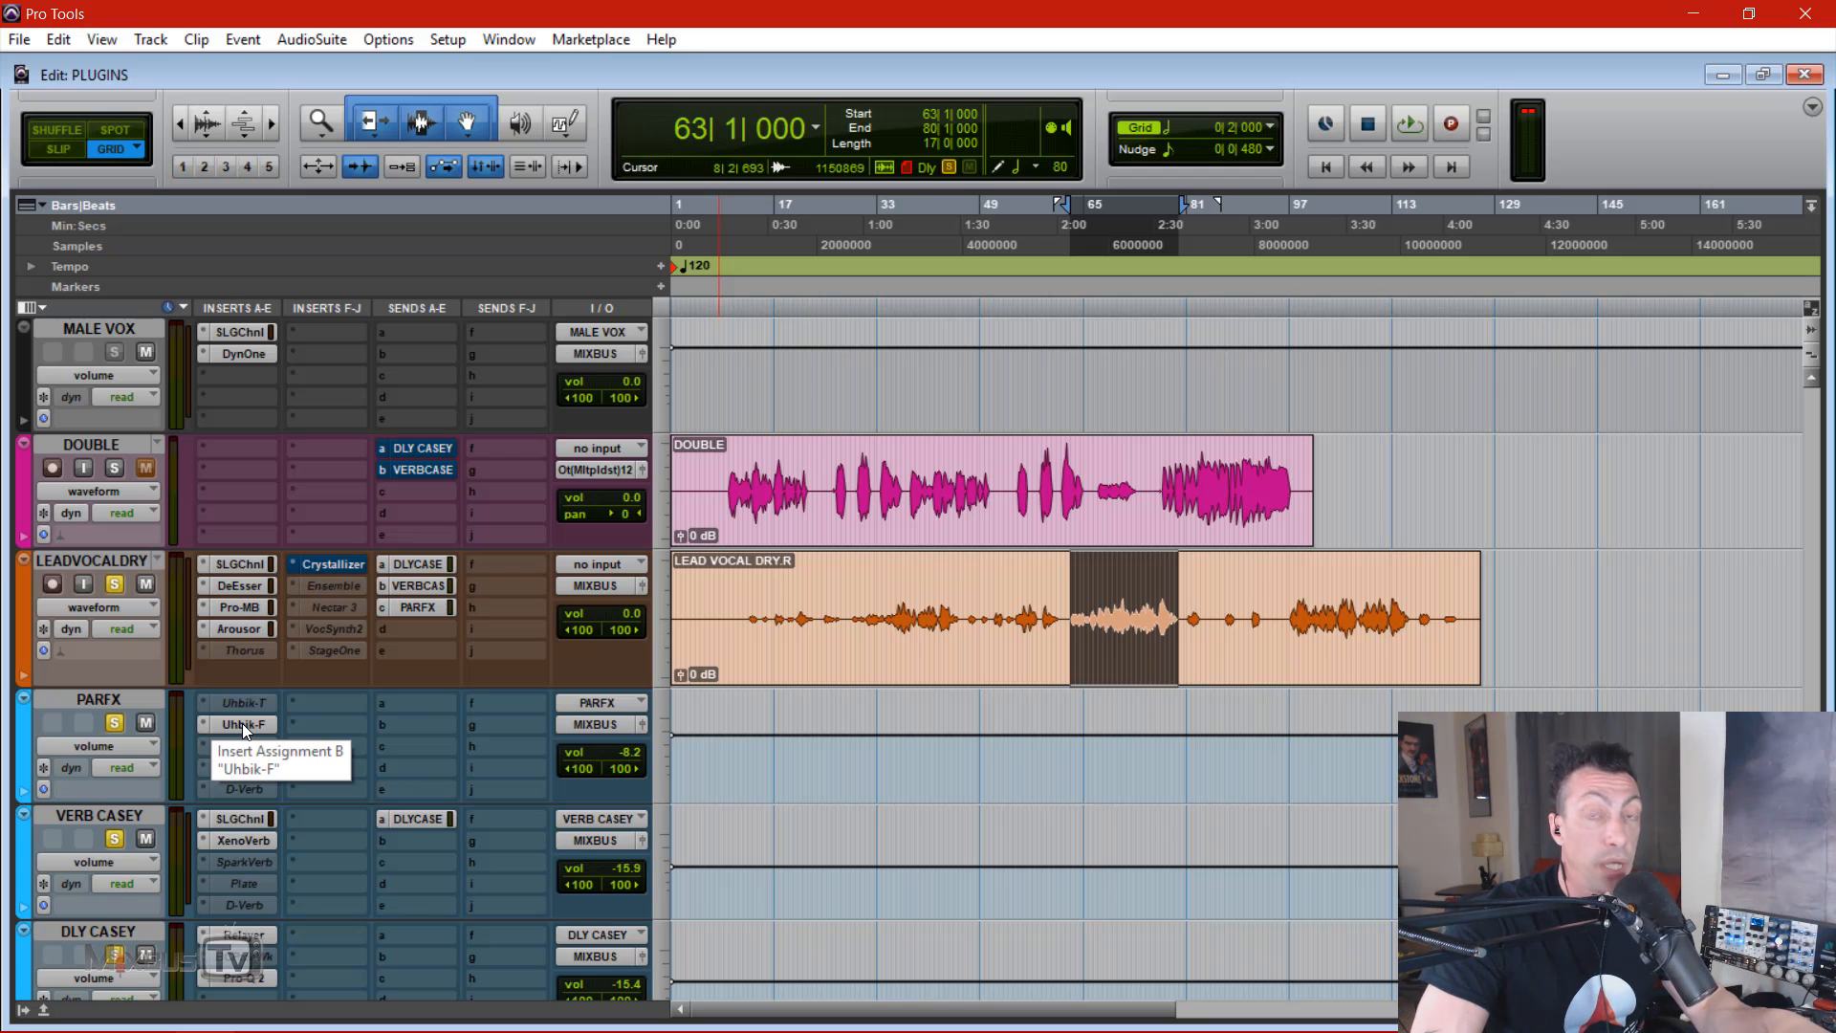
{"action": "left_click", "coordinate": [243, 724]}
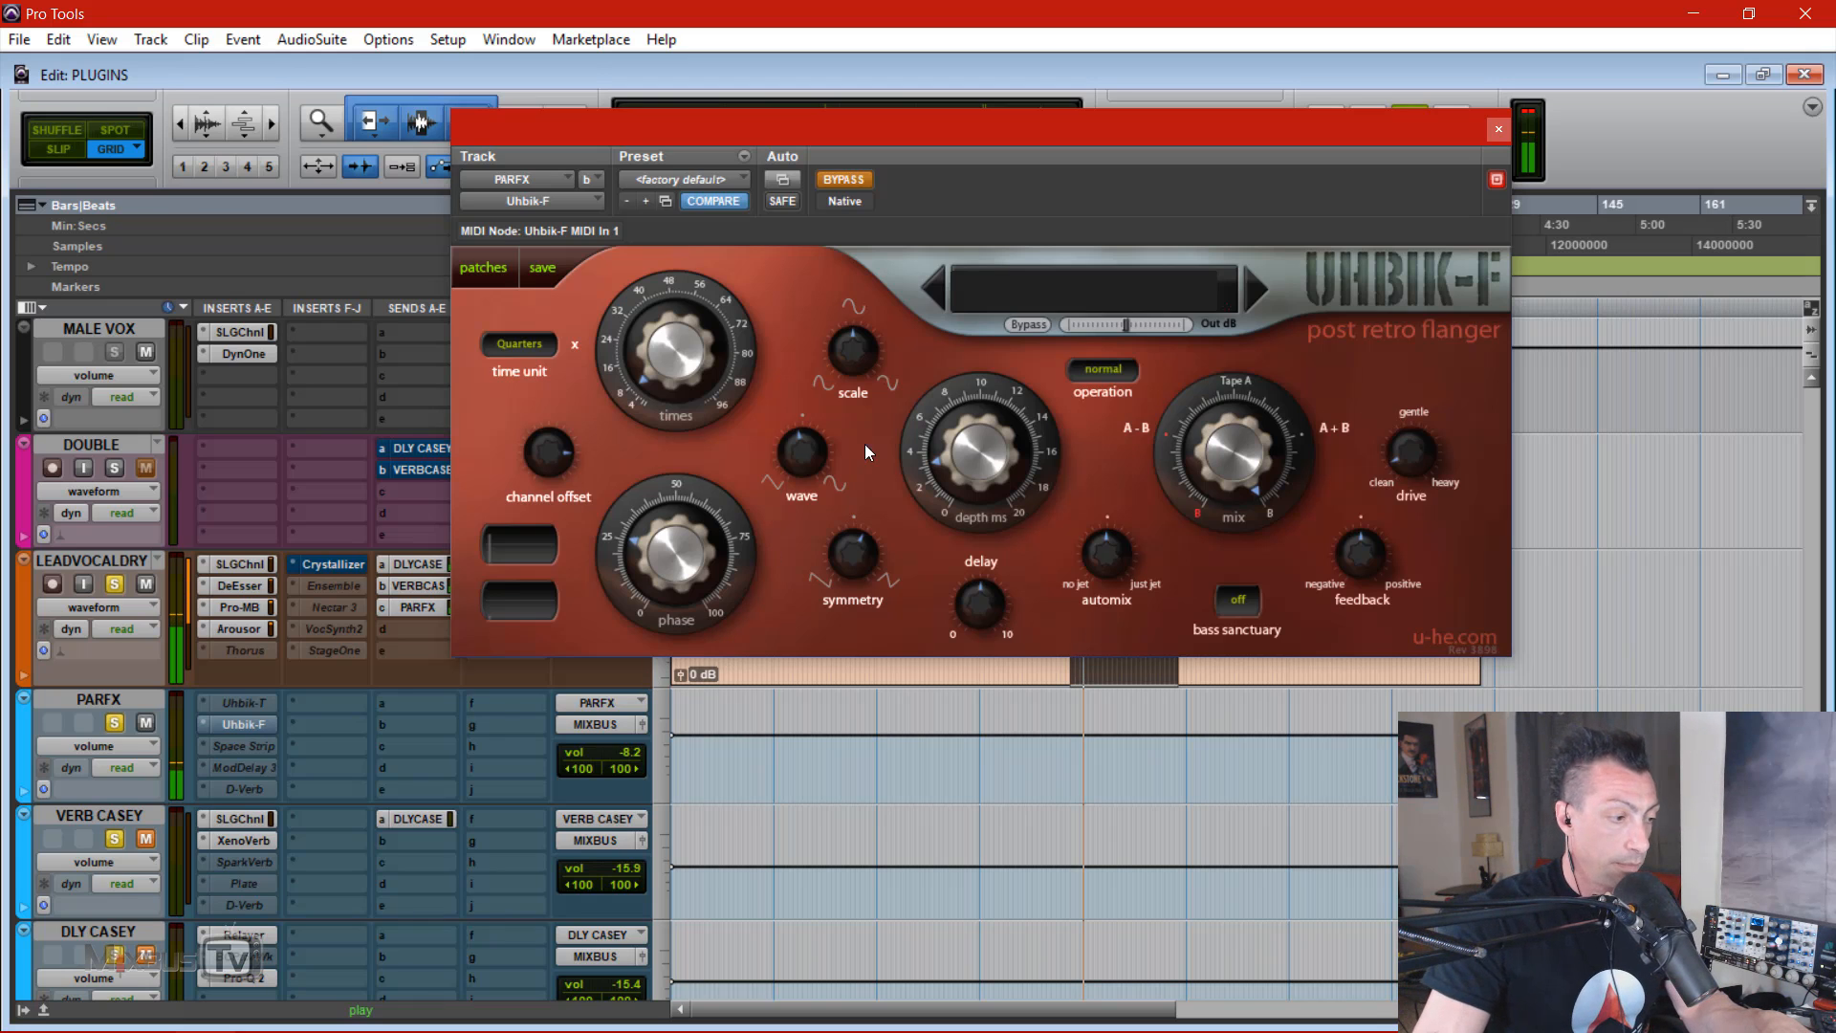
{"action": "left_click", "coordinate": [854, 178]}
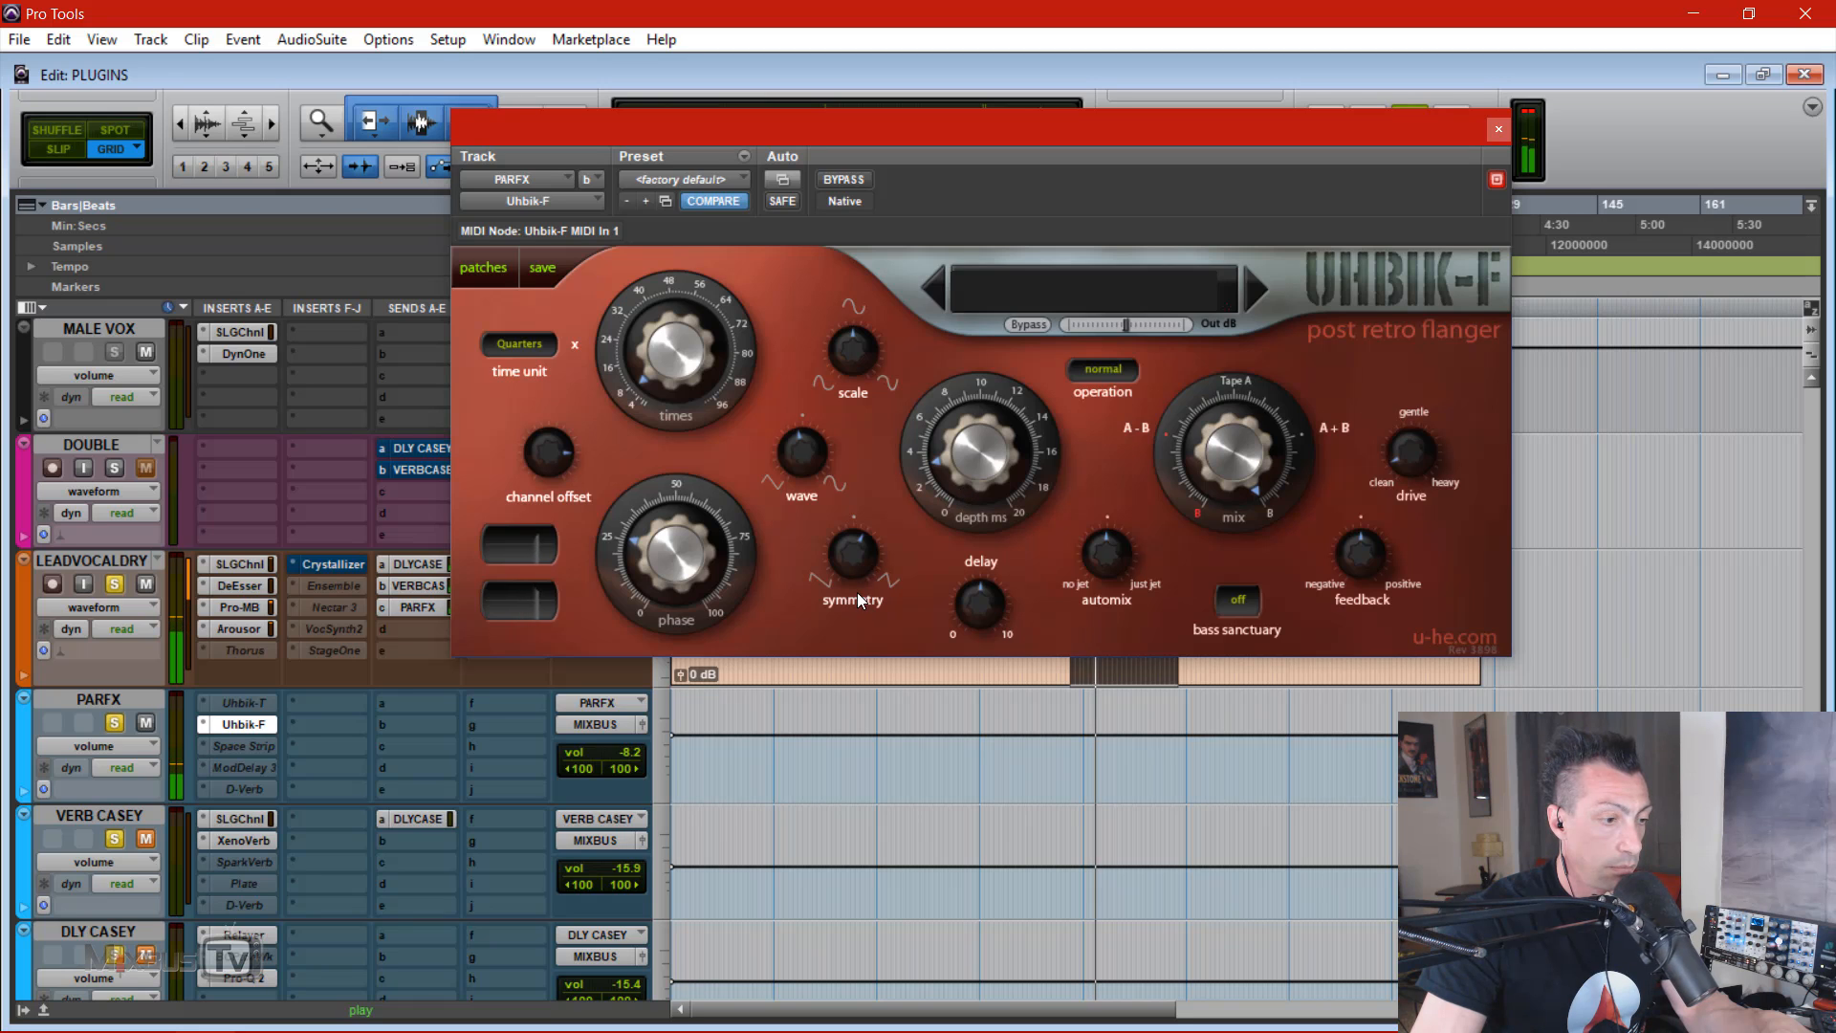
{"action": "left_click", "coordinate": [848, 182]}
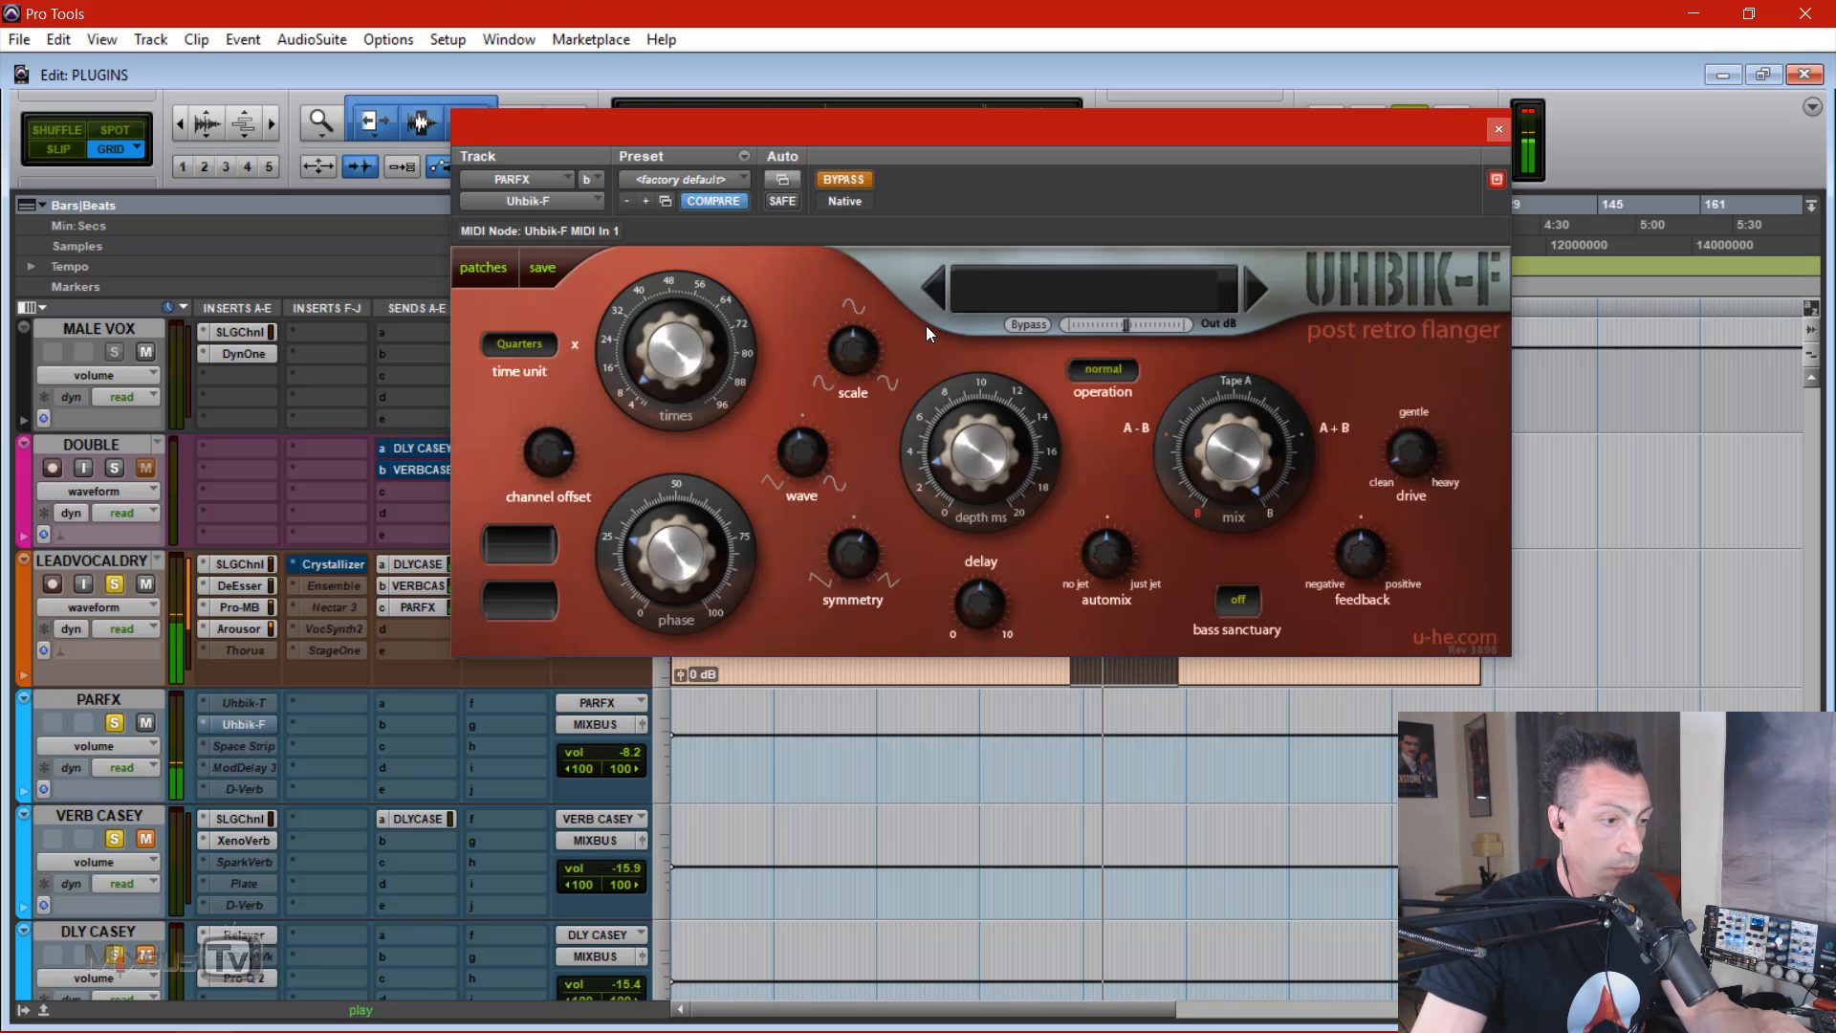
{"action": "left_click", "coordinate": [846, 179]}
Step: Raise the PARFX track volume to -1.2 dB and compare Uhbik-F with its bypassed sound
{"action": "left_click_drag", "start_coordinate": [624, 755], "coordinate": [631, 637]}
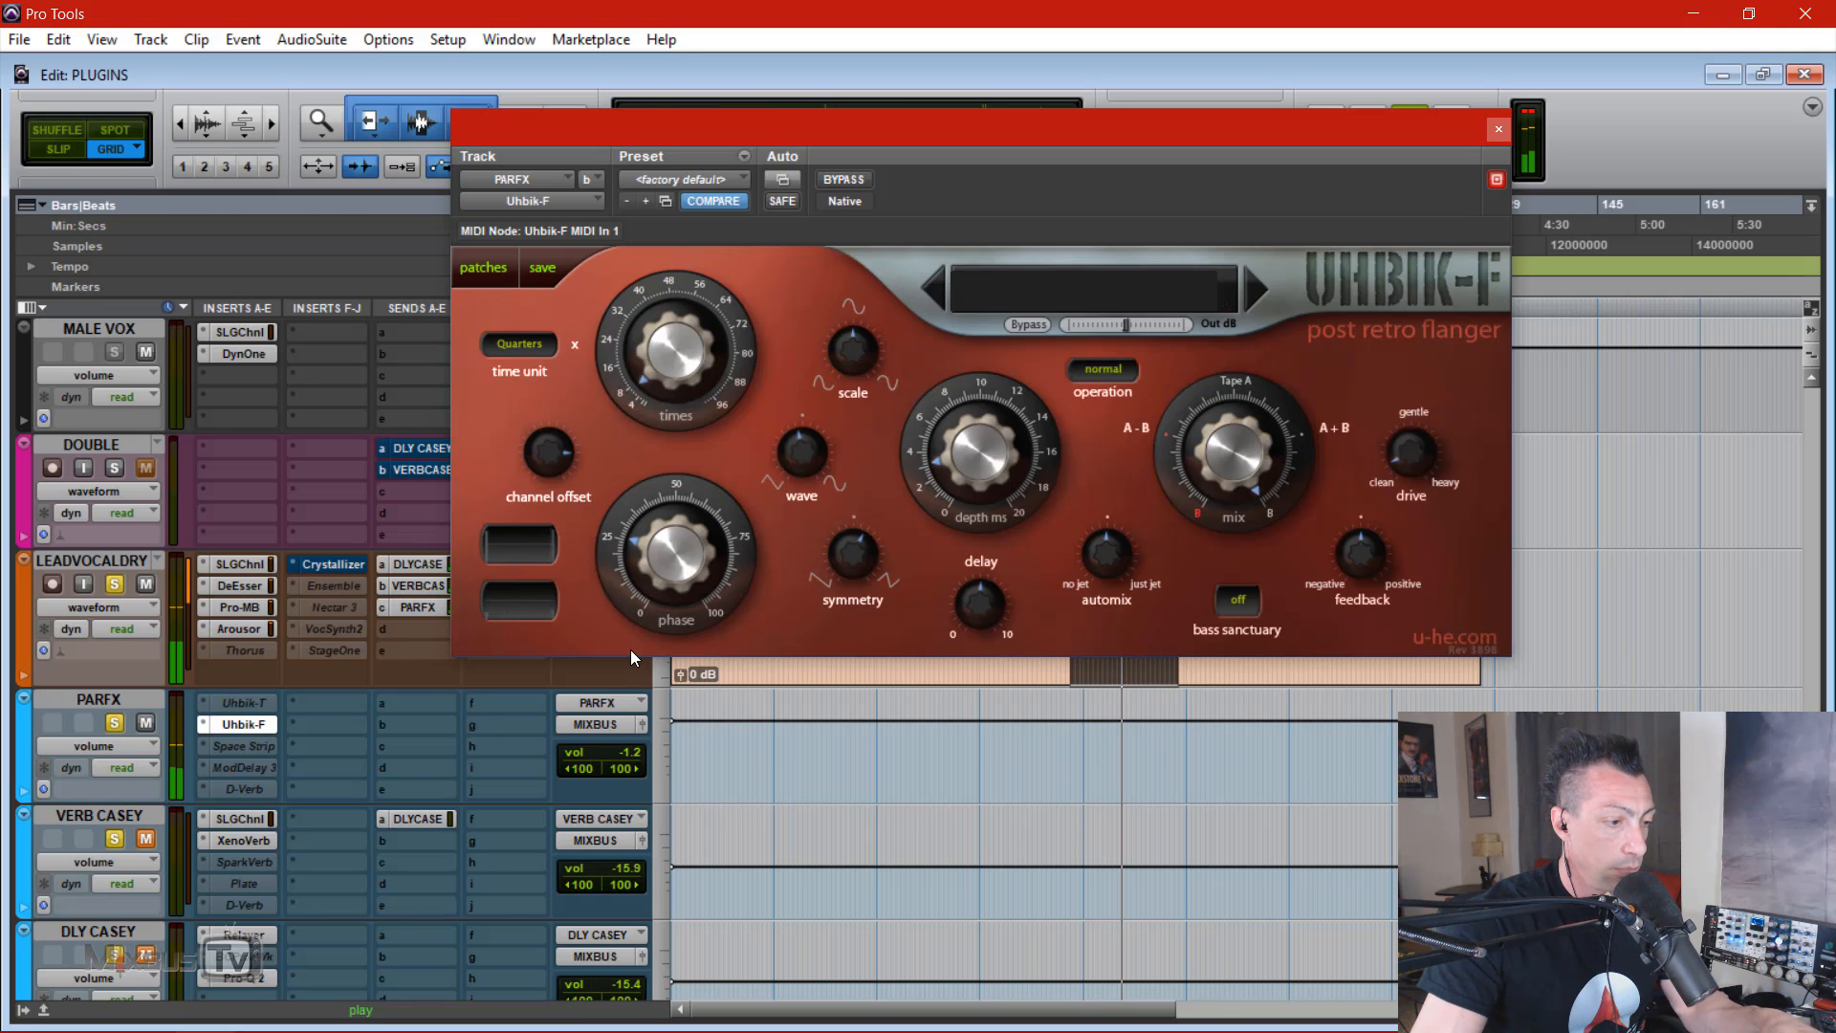
{"action": "left_click", "coordinate": [838, 180]}
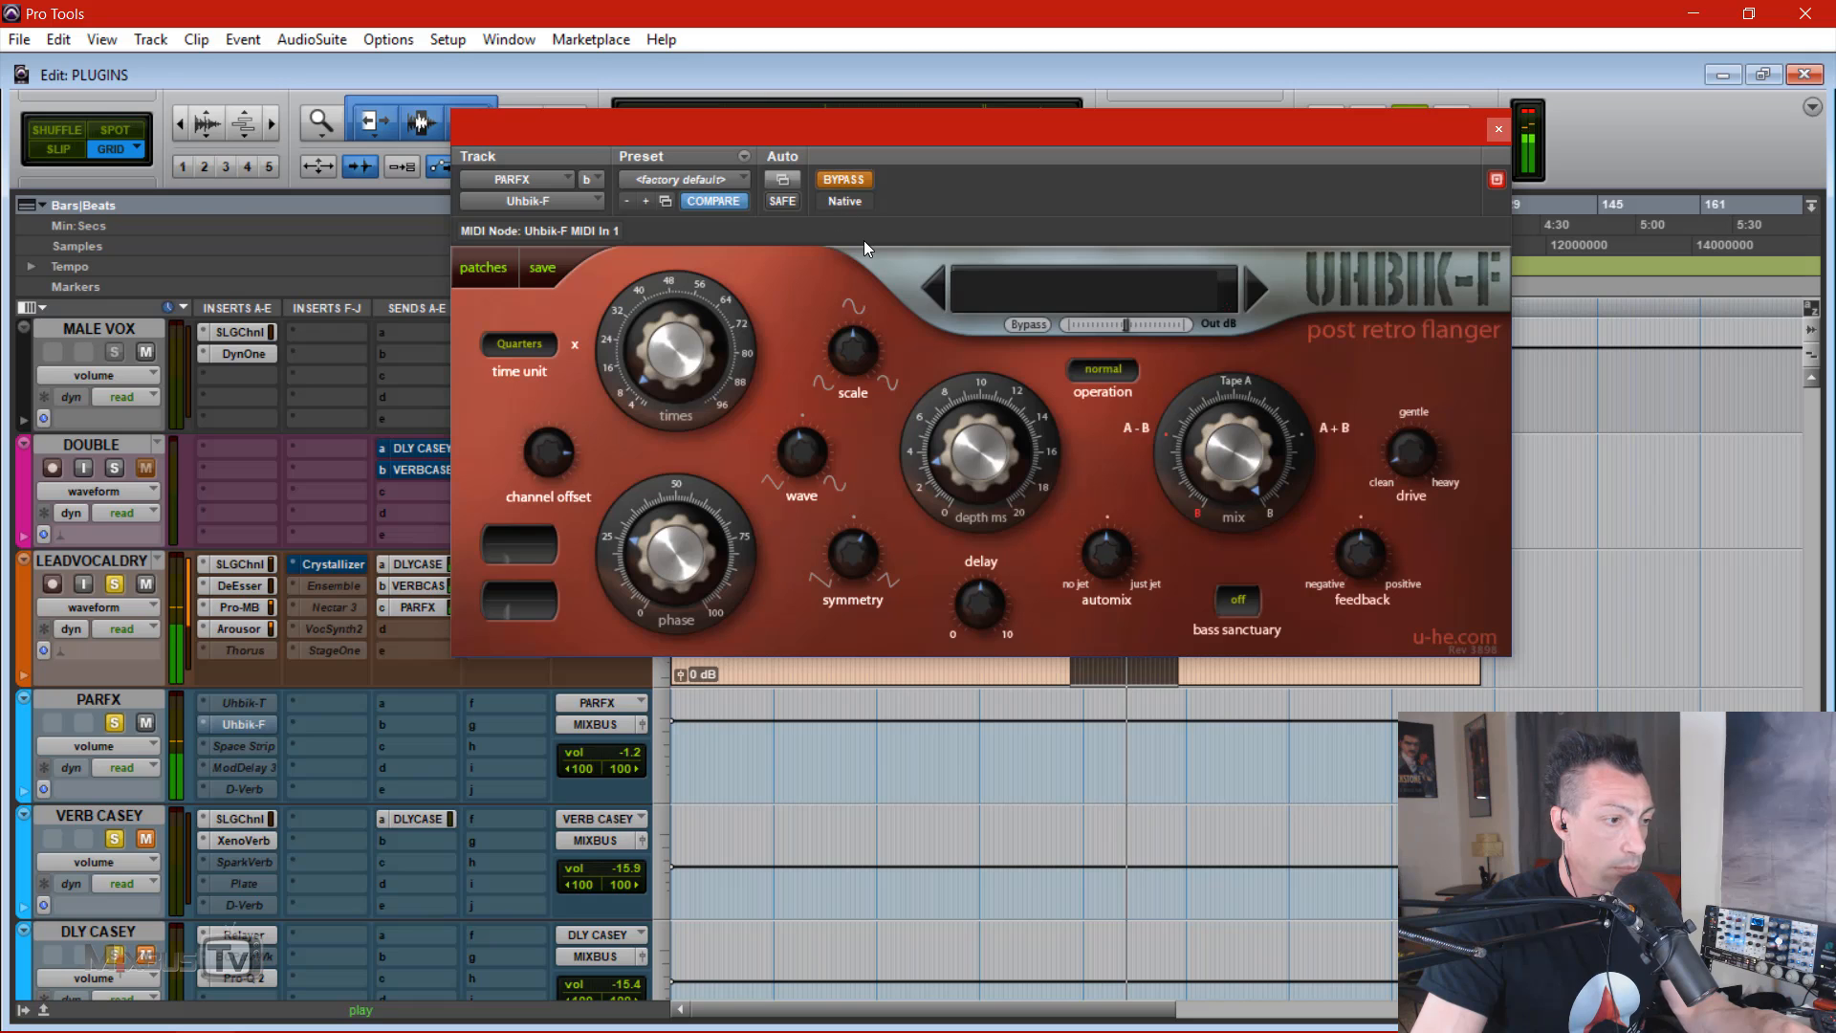
{"action": "left_click", "coordinate": [851, 179]}
Step: Reduce the PARFX track volume to -4.7 dB and compare the flanger in and out of bypass
{"action": "left_click", "coordinate": [626, 753]}
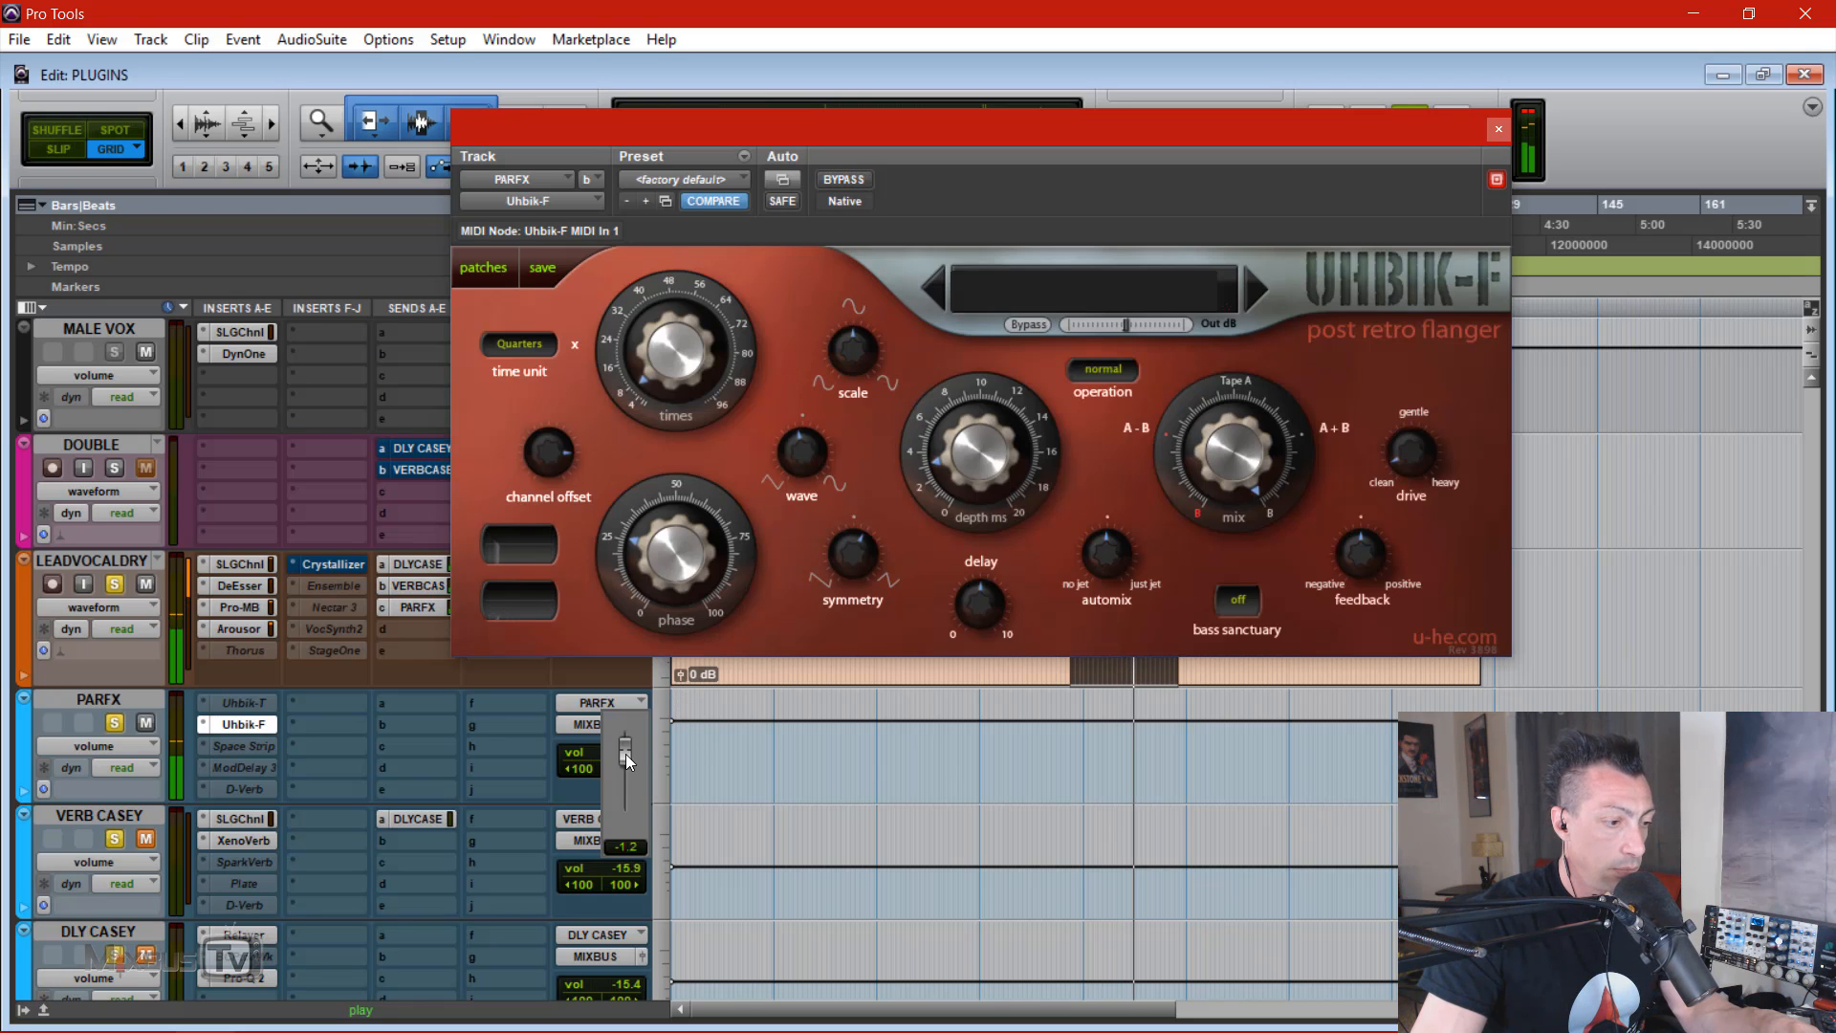
{"action": "left_click", "coordinate": [631, 817]}
{"action": "left_click", "coordinate": [842, 179]}
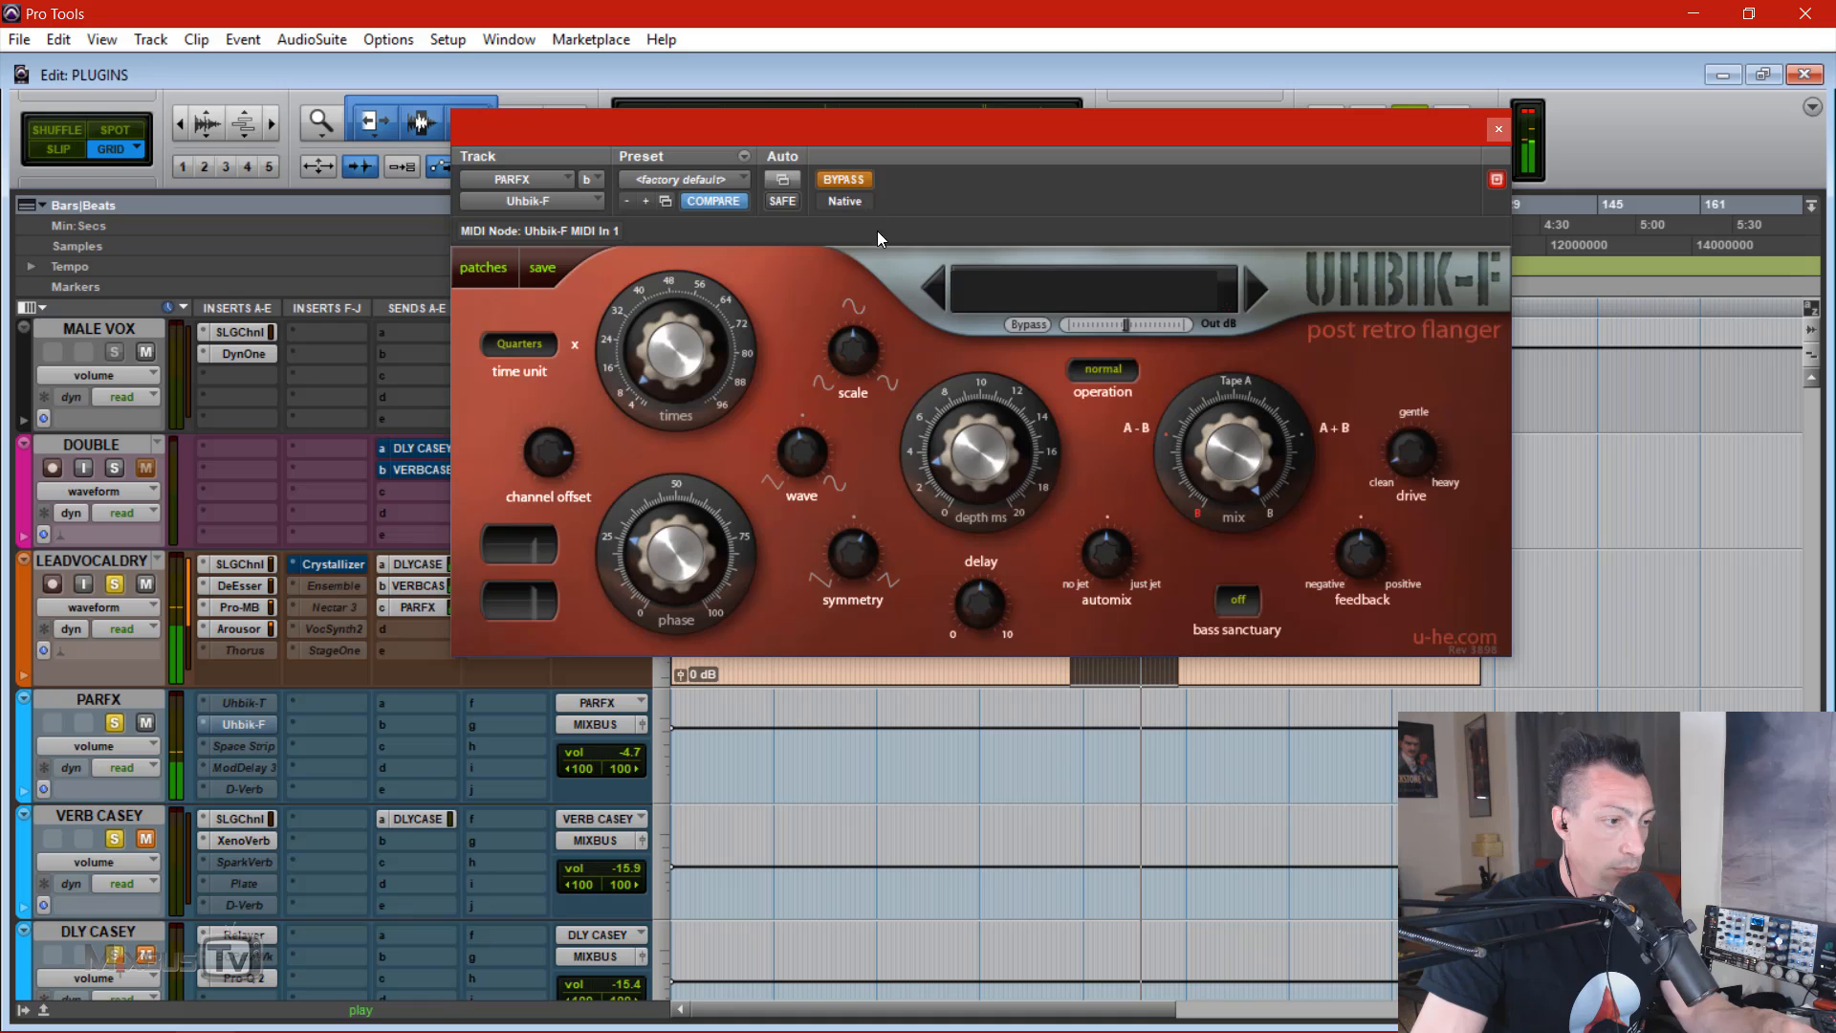
{"action": "left_click", "coordinate": [841, 180]}
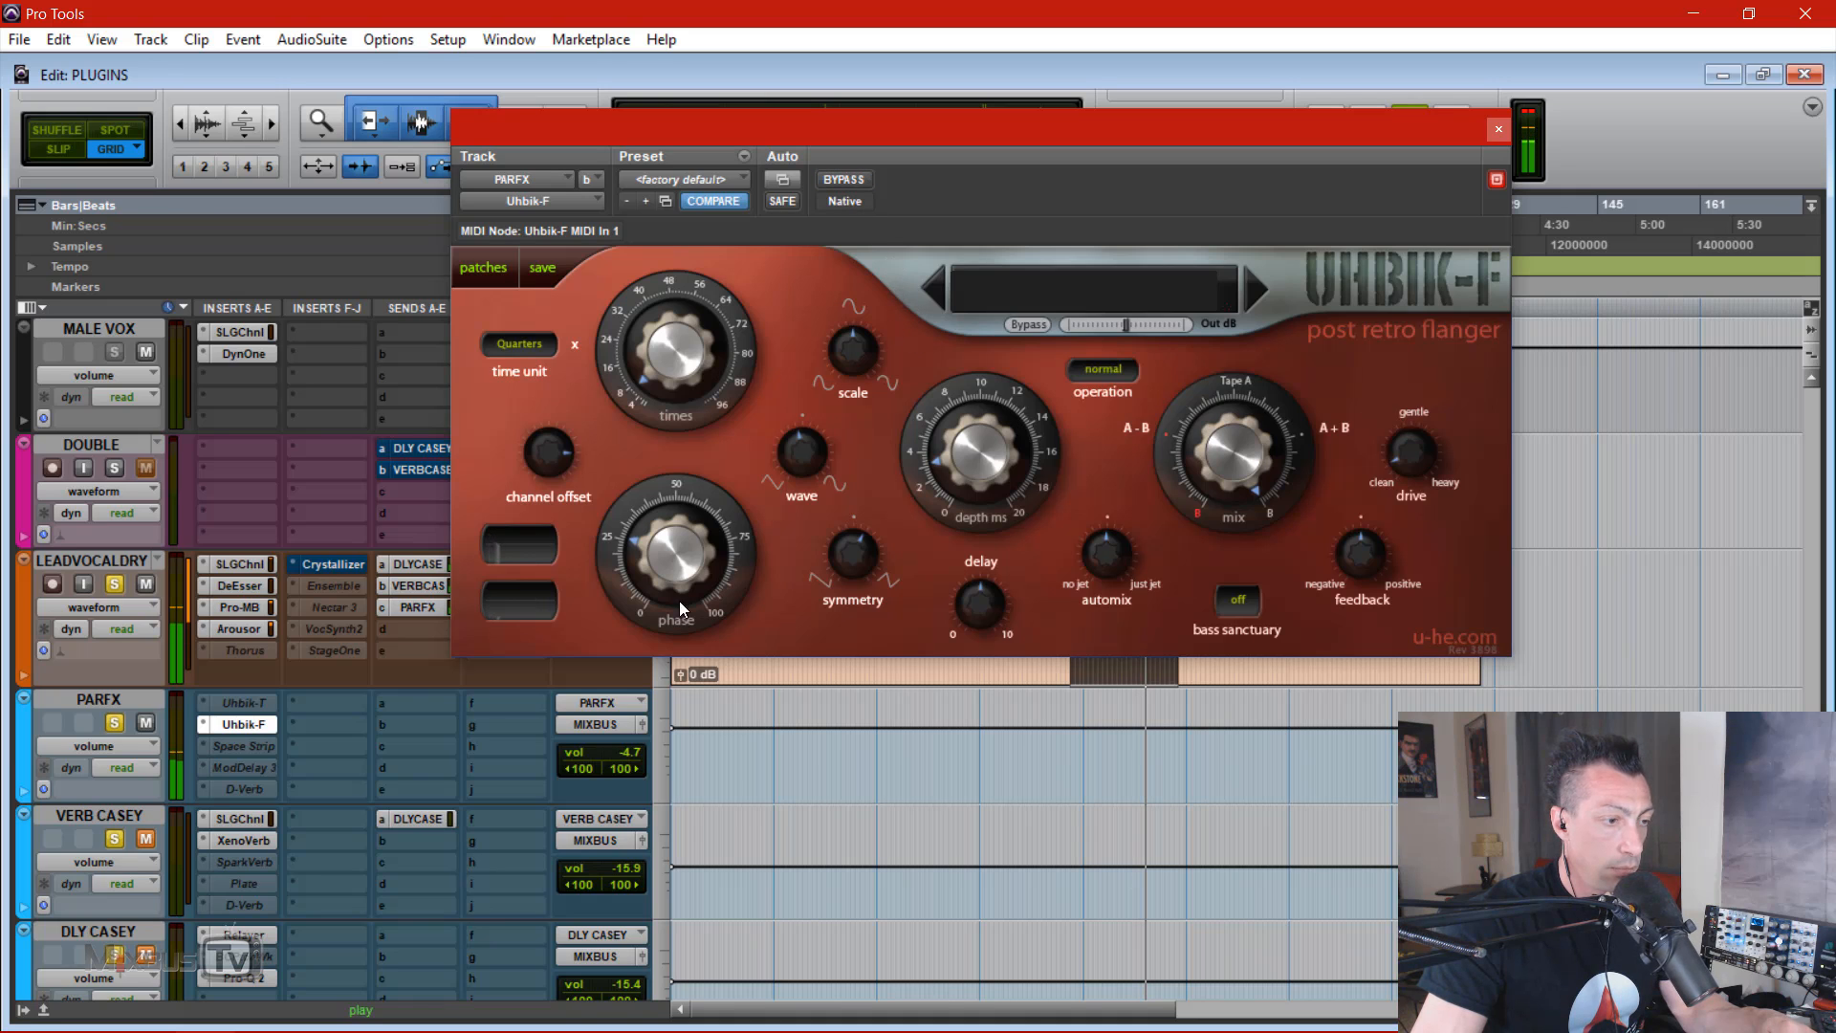
Step: Lower the PARFX track volume to -7.7 dB and recheck Uhbik-F against bypass, leaving the flanger engaged
{"action": "left_click", "coordinate": [629, 752]}
{"action": "left_click_drag", "start_coordinate": [629, 750], "coordinate": [628, 805]}
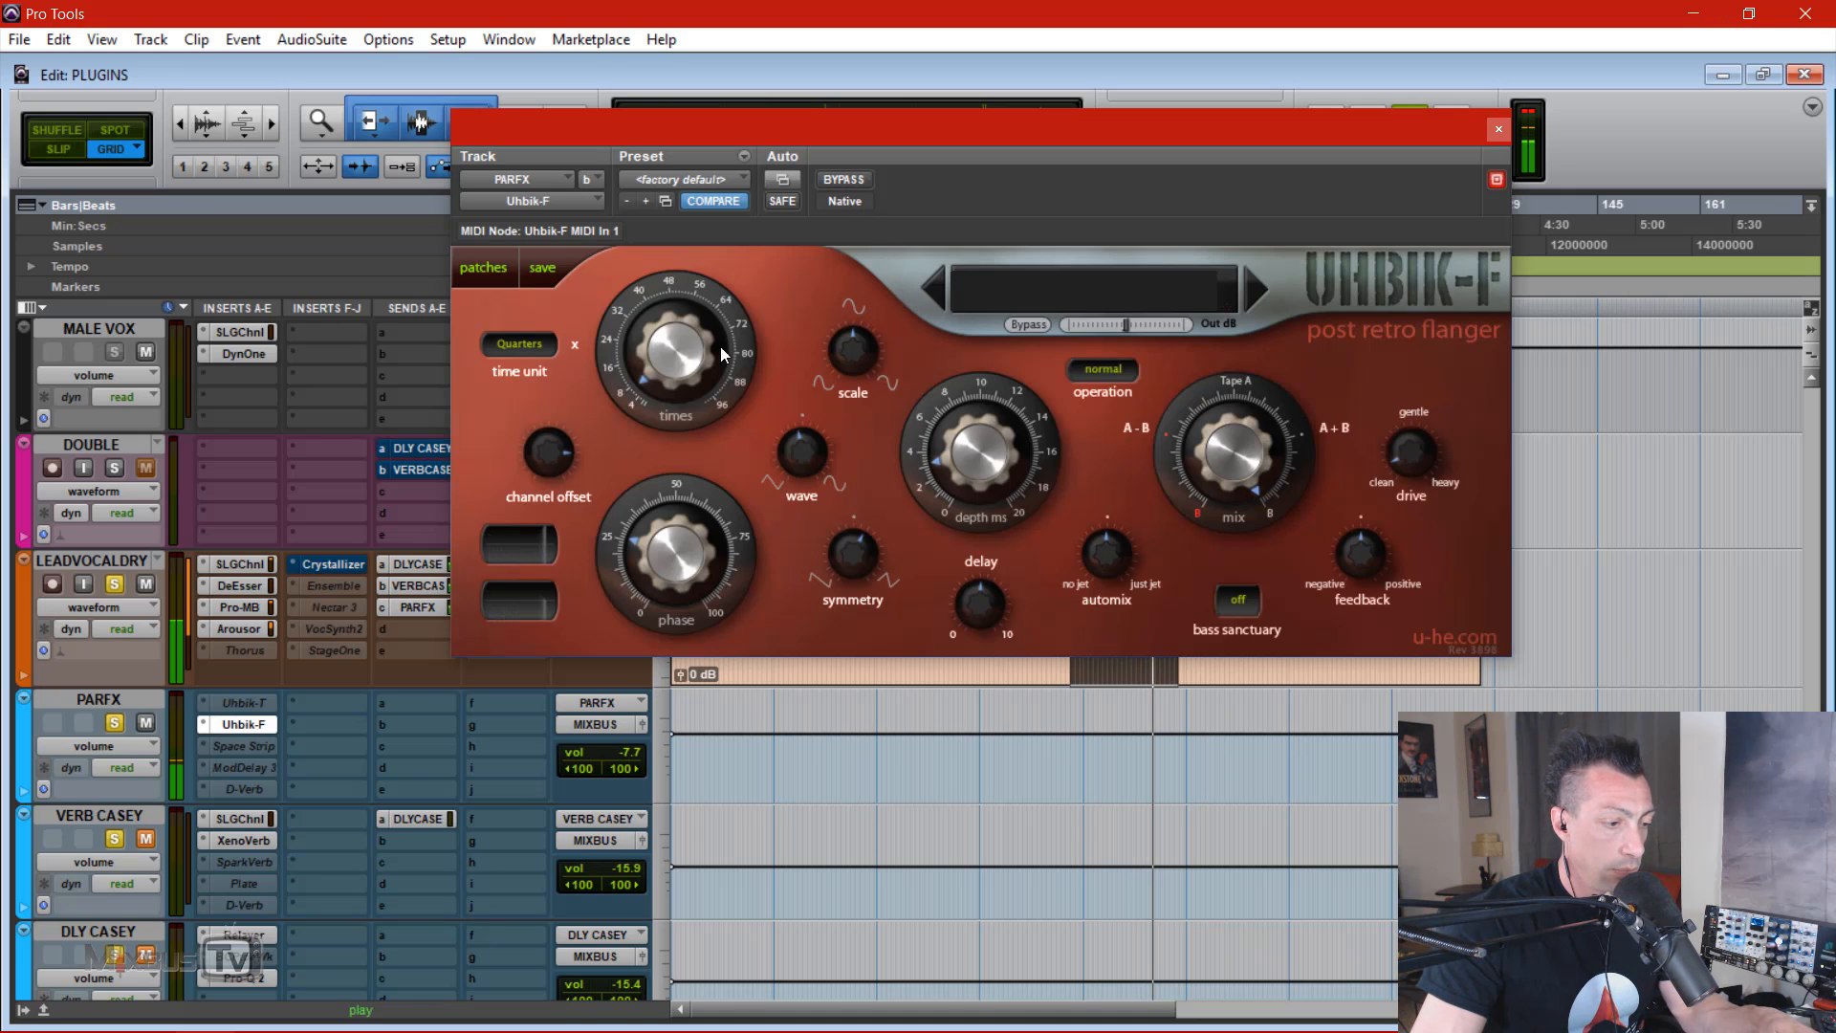
{"action": "left_click", "coordinate": [826, 180]}
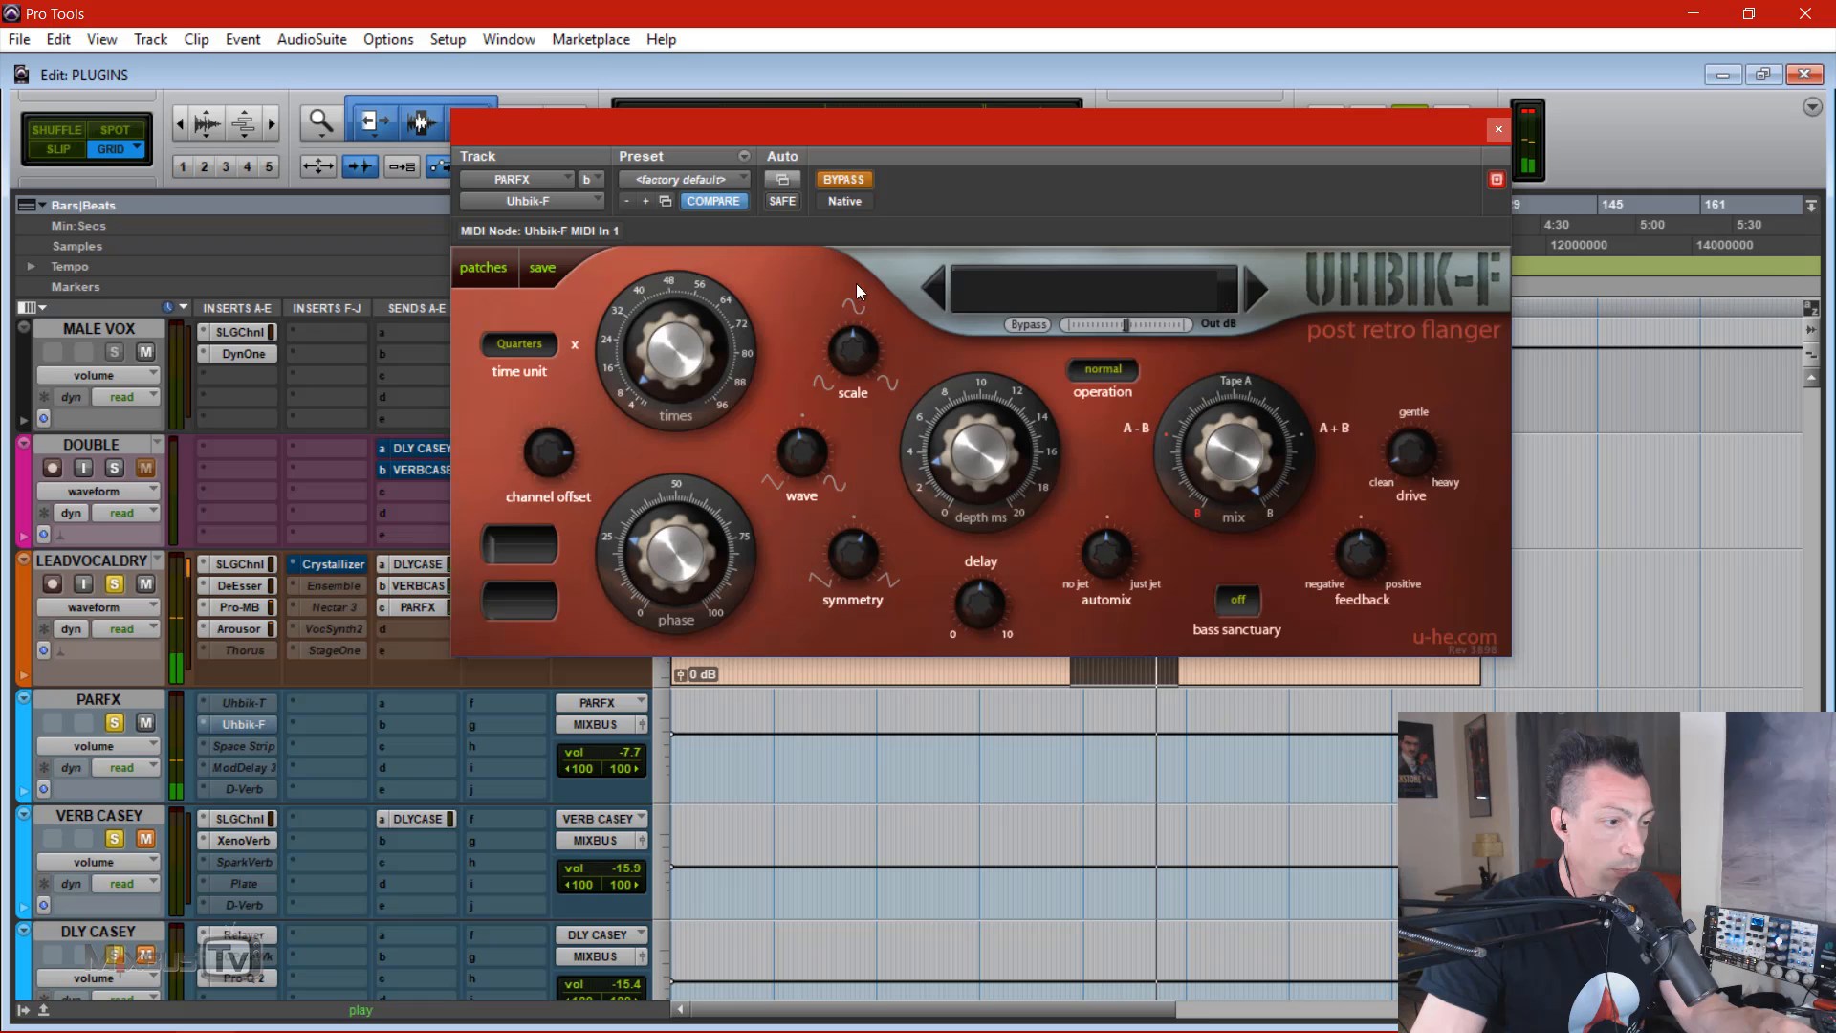
{"action": "left_click", "coordinate": [847, 180]}
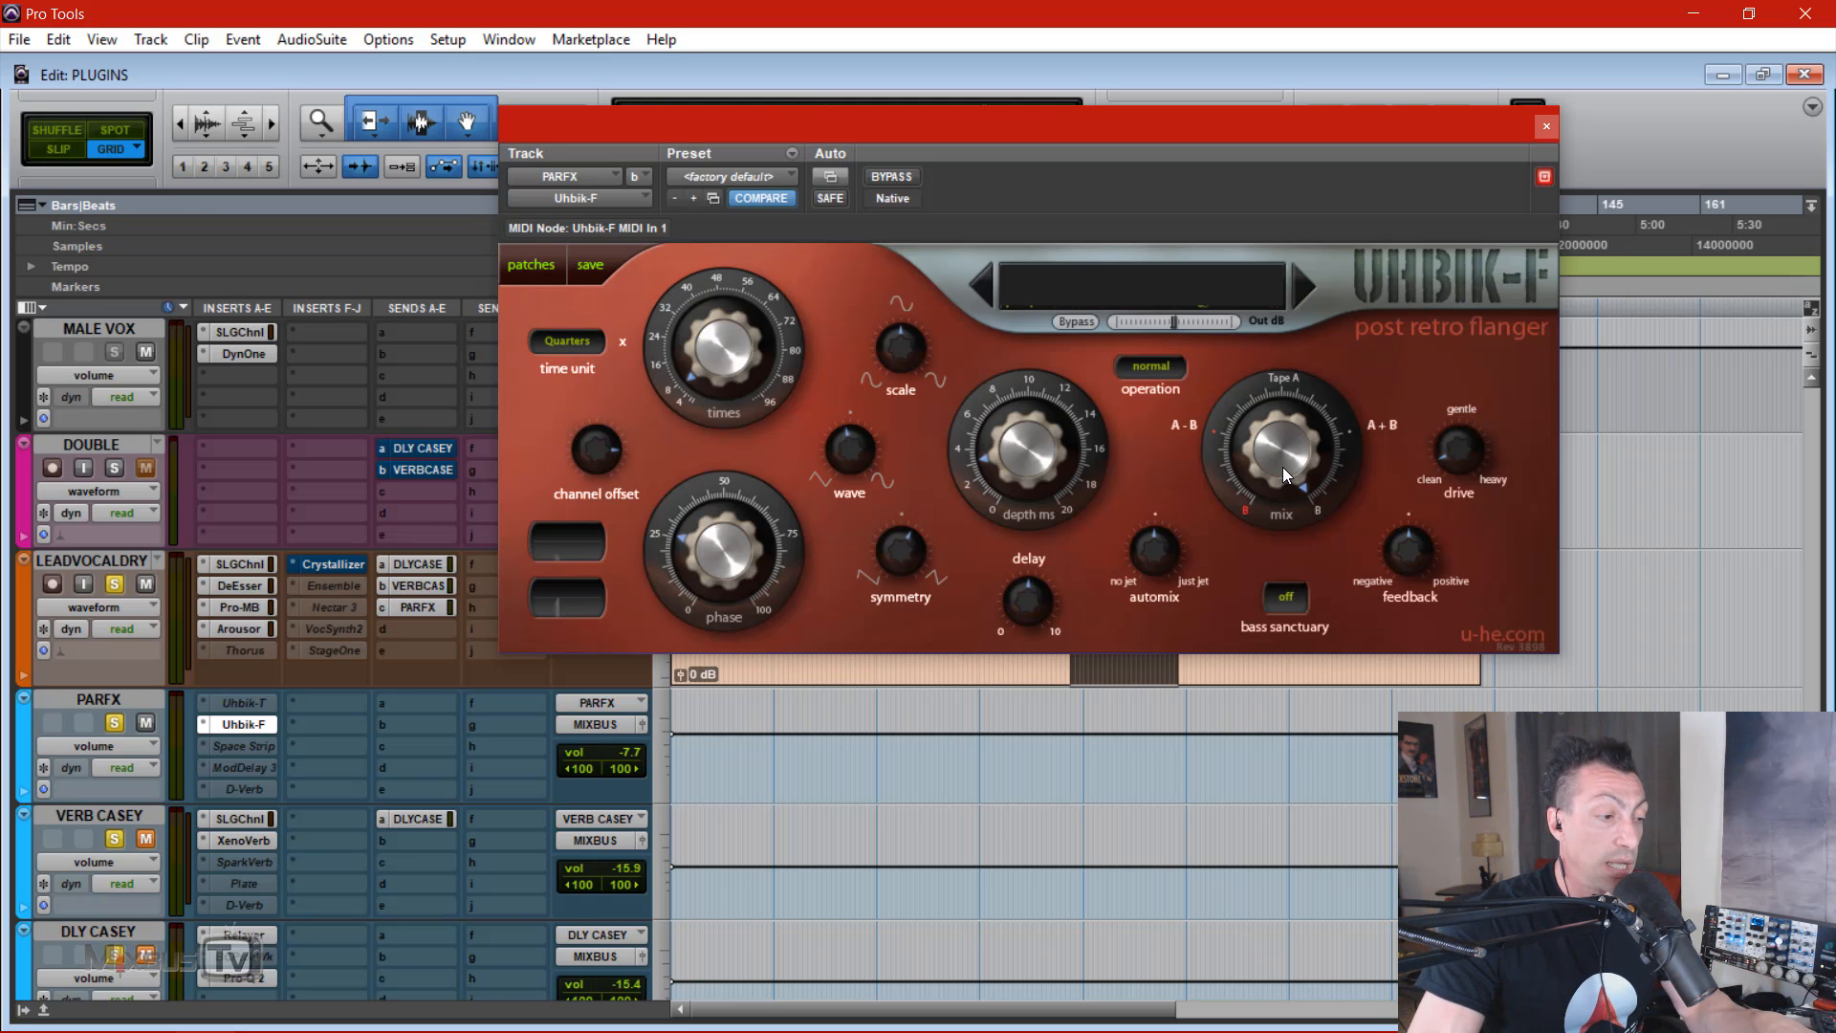
Step: Play the vocal, turn Uhbik-F's mix to around A + B and raise its depth to about 9 ms
{"action": "key", "text": "space"}
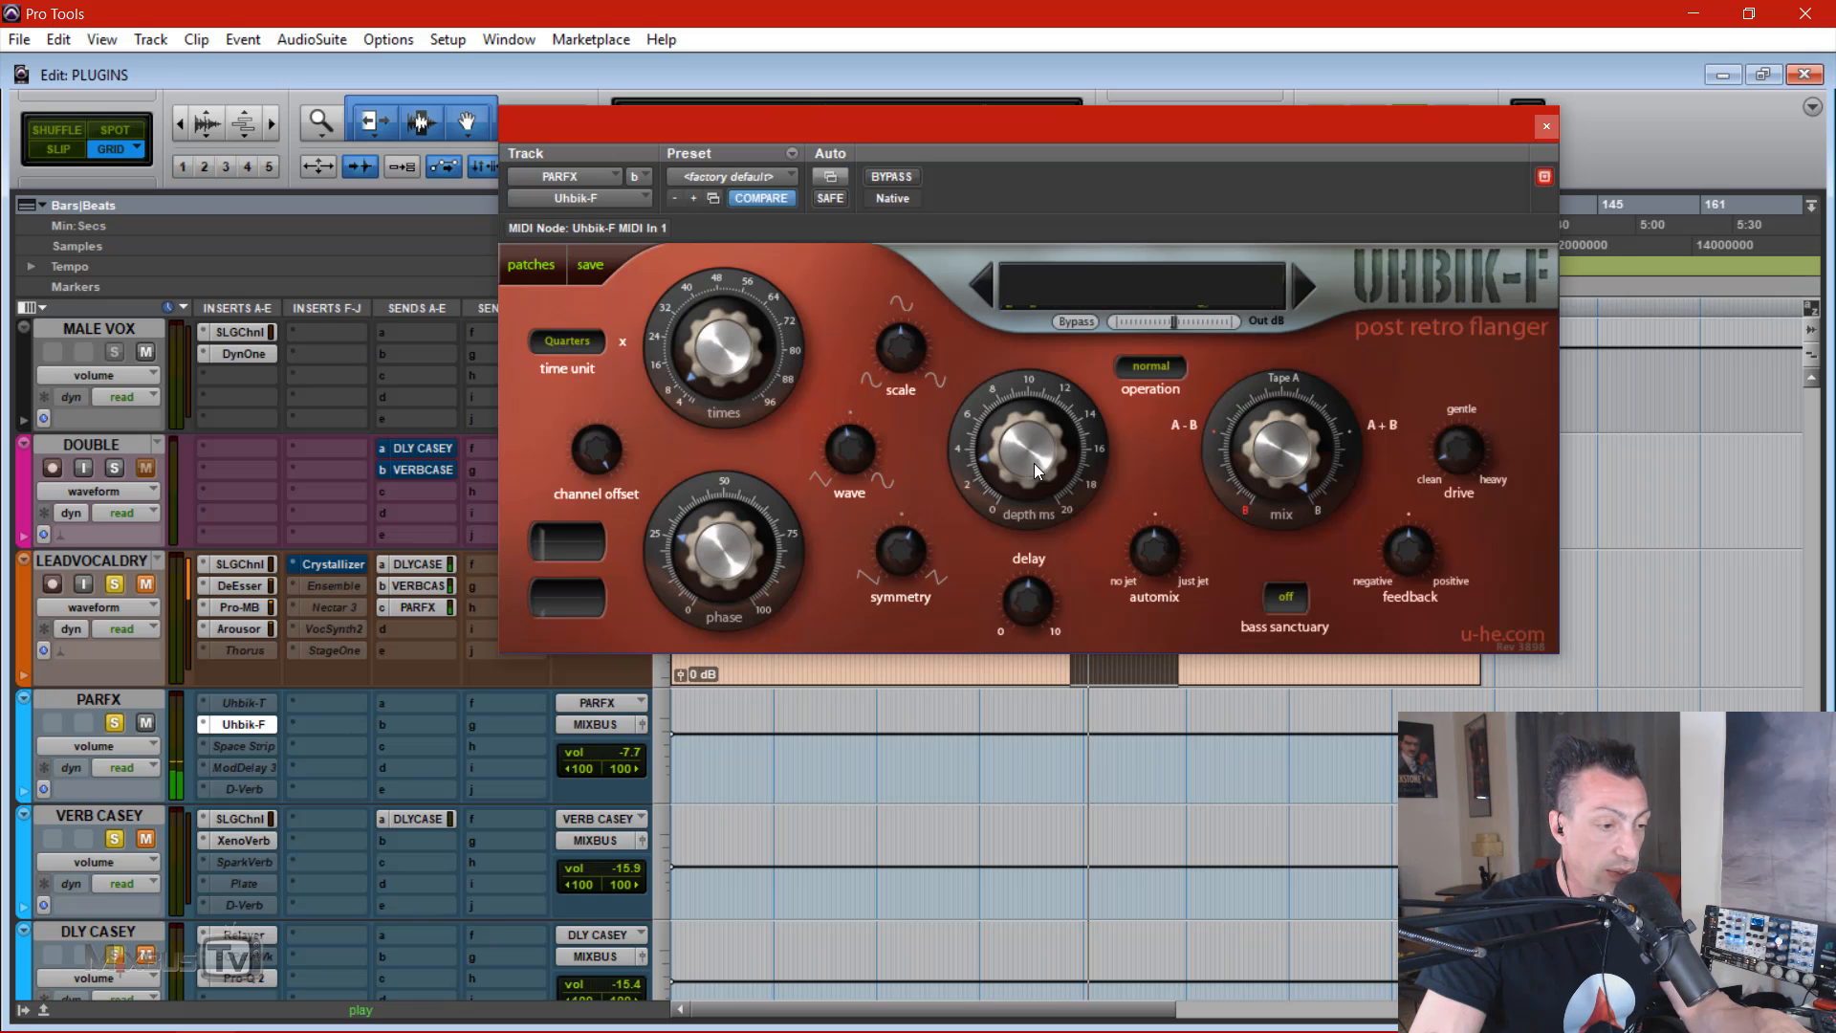
{"action": "left_click_drag", "start_coordinate": [1030, 410], "coordinate": [1025, 454]}
{"action": "left_click_drag", "start_coordinate": [1259, 430], "coordinate": [1270, 472]}
{"action": "left_click_drag", "start_coordinate": [1037, 464], "coordinate": [1031, 545]}
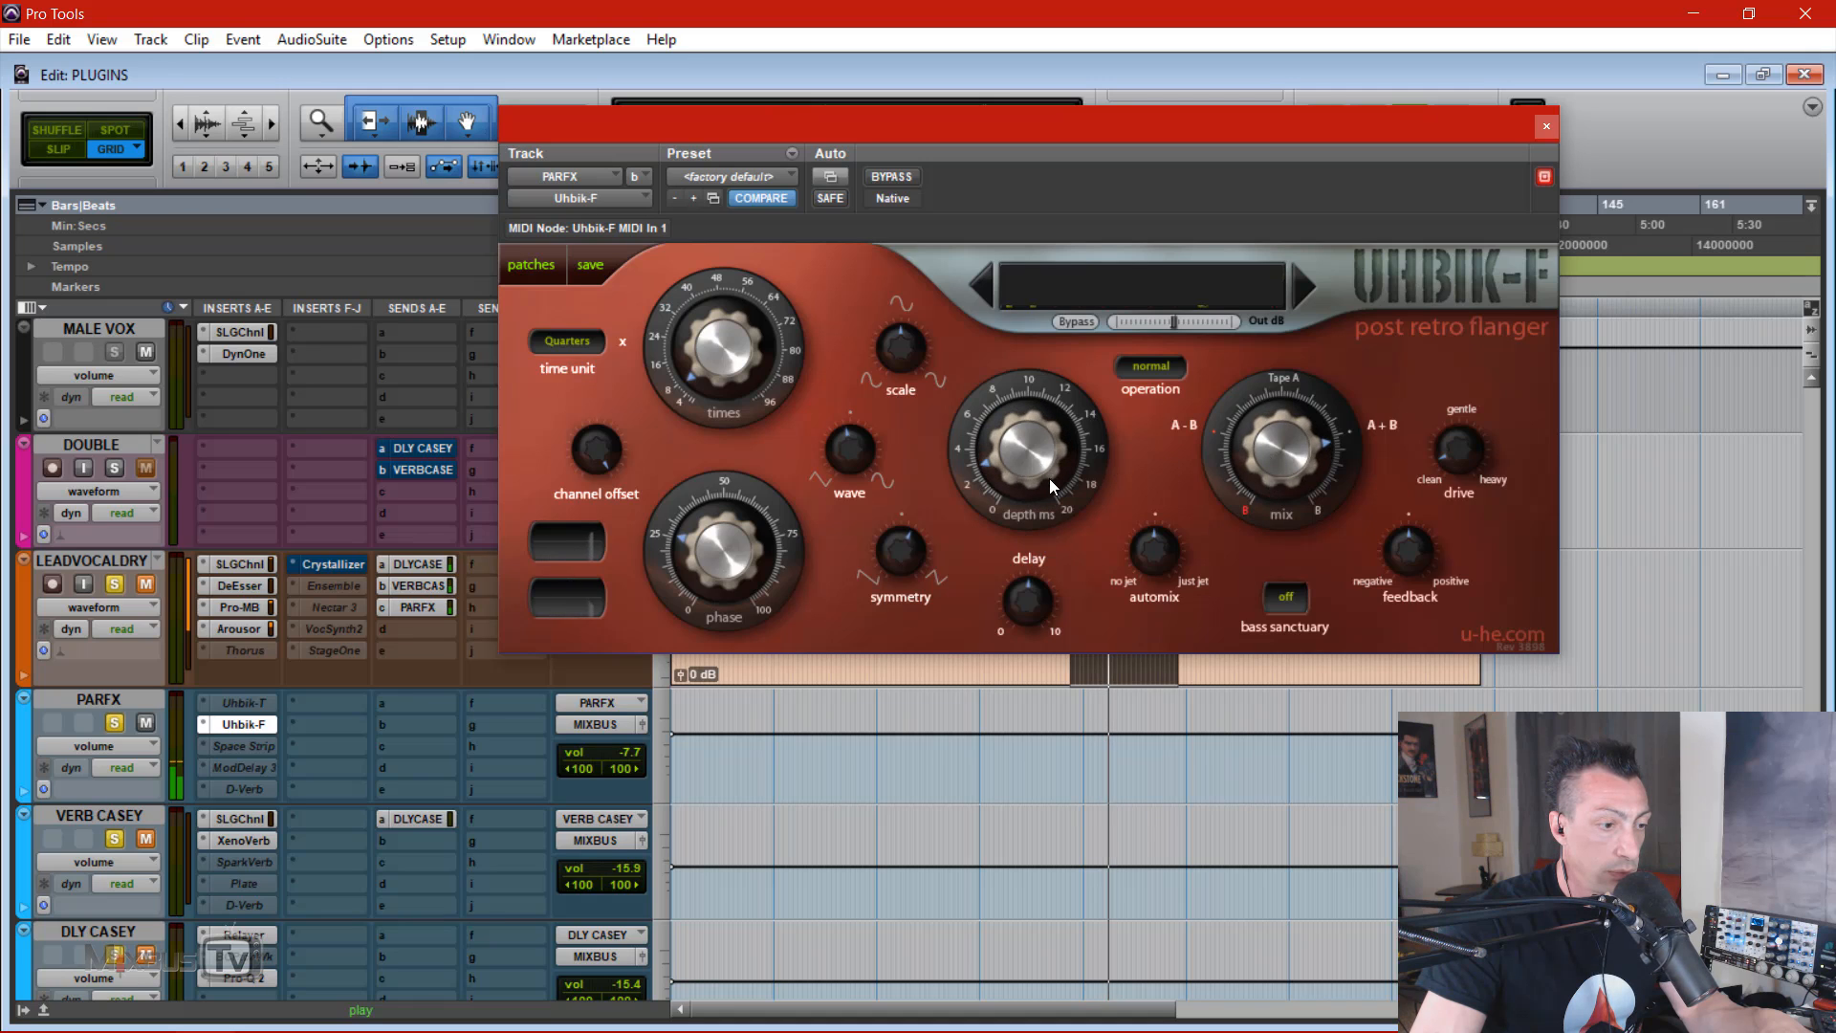
{"action": "left_click_drag", "start_coordinate": [1046, 440], "coordinate": [1041, 411]}
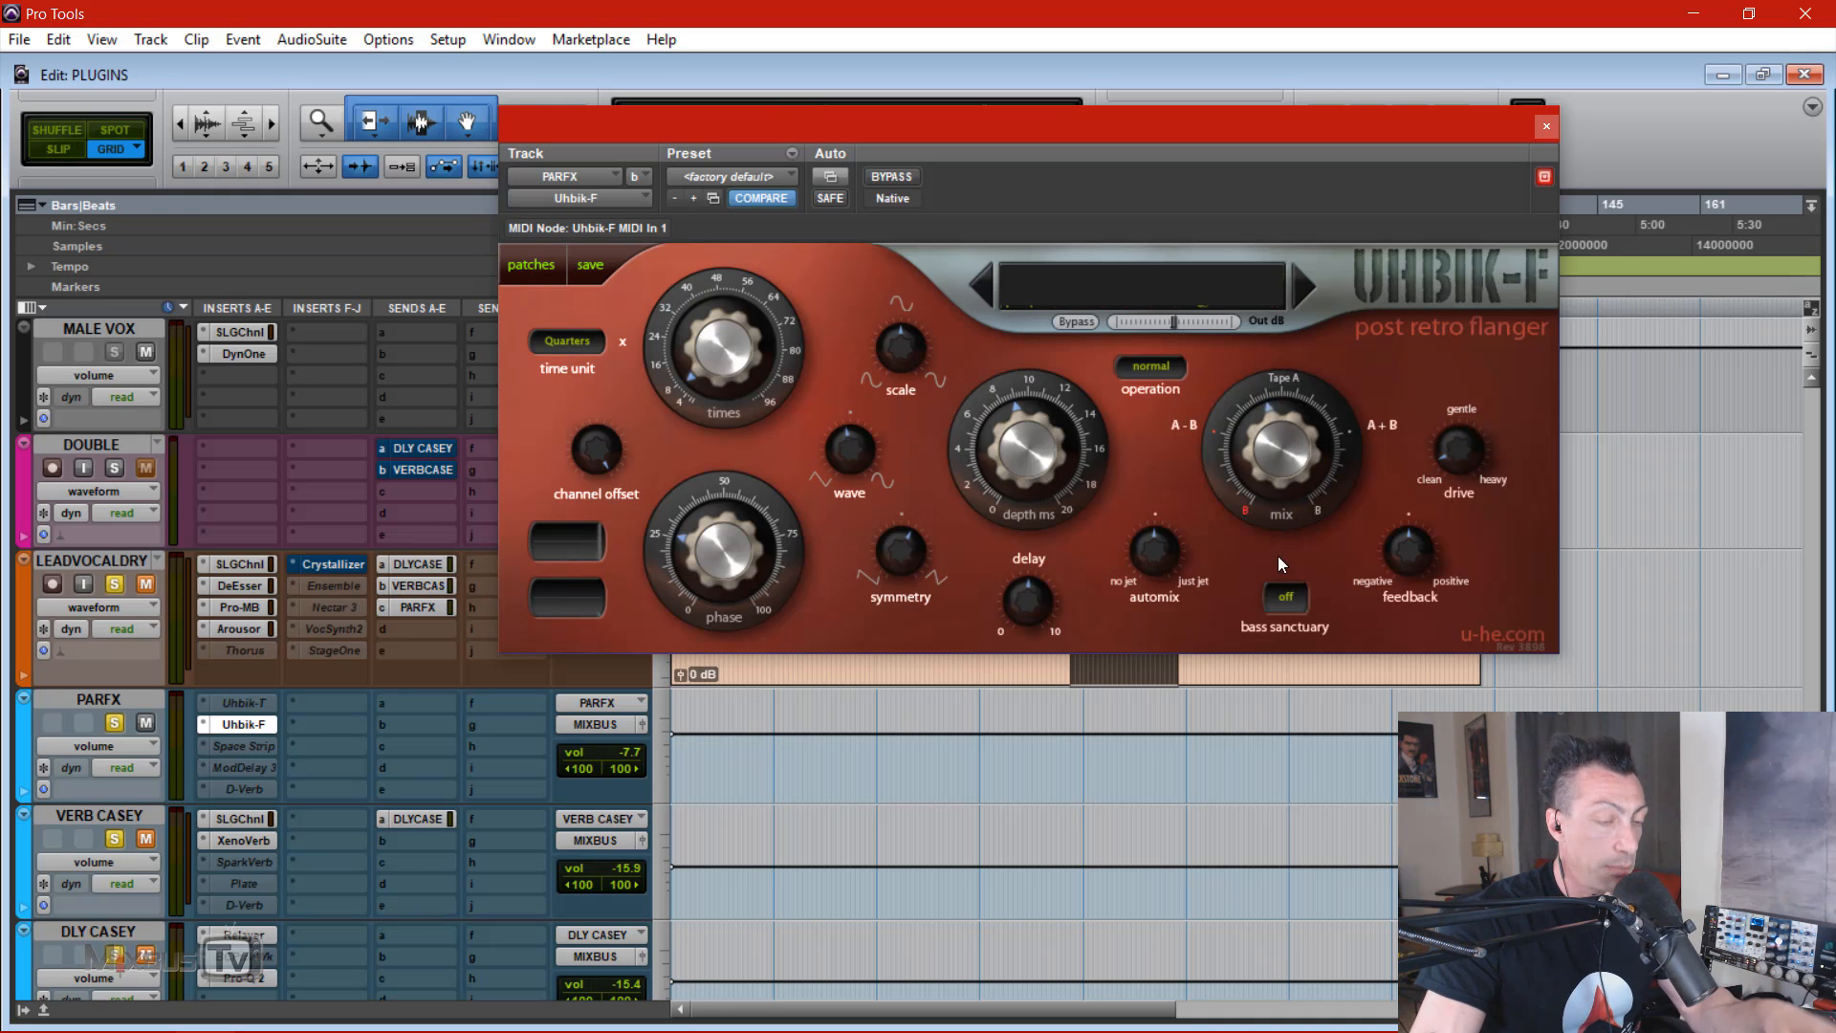
Step: Turn Uhbik-F's mix to Tape A and sweep it through its other positions
{"action": "left_click_drag", "start_coordinate": [1293, 433], "coordinate": [1289, 524]}
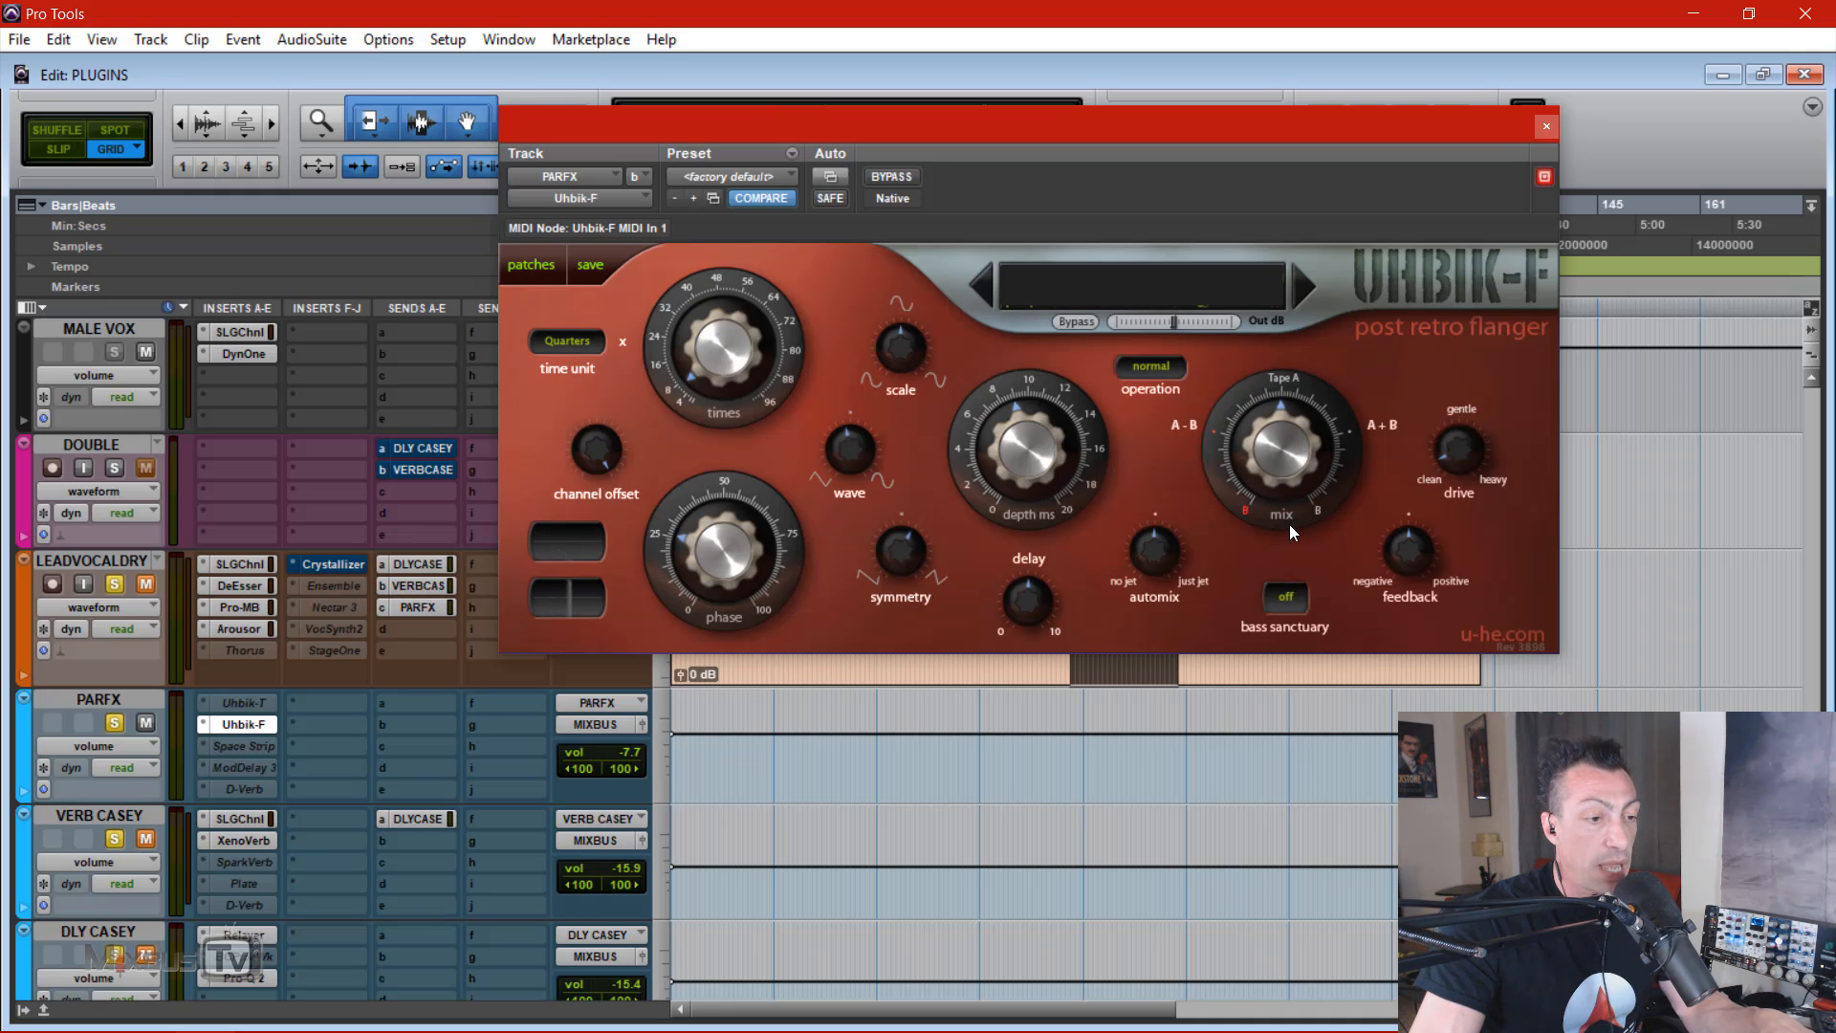
{"action": "left_click_drag", "start_coordinate": [1287, 396], "coordinate": [1277, 481]}
{"action": "left_click_drag", "start_coordinate": [1282, 388], "coordinate": [1279, 469]}
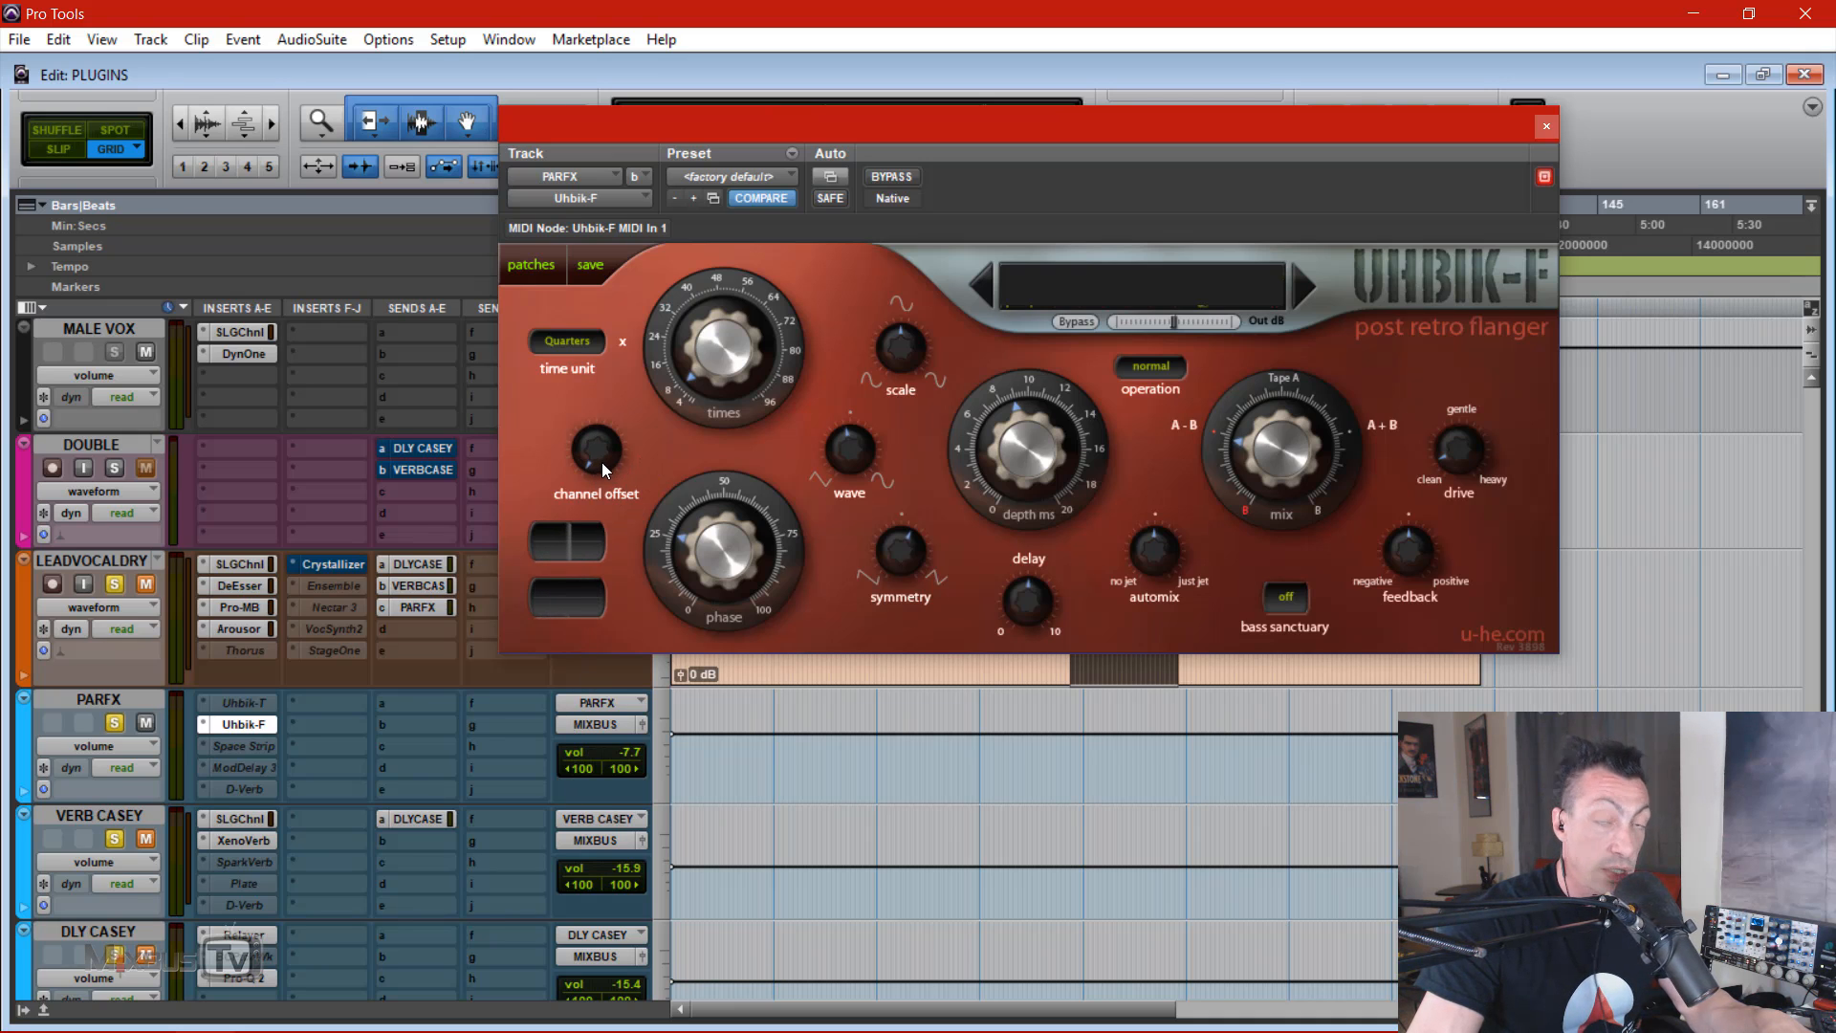
Step: Play the vocal, sweep Uhbik-F's mix towards B and back to around A + B, and raise the PARFX volume to -3.7 dB
{"action": "key", "text": "space"}
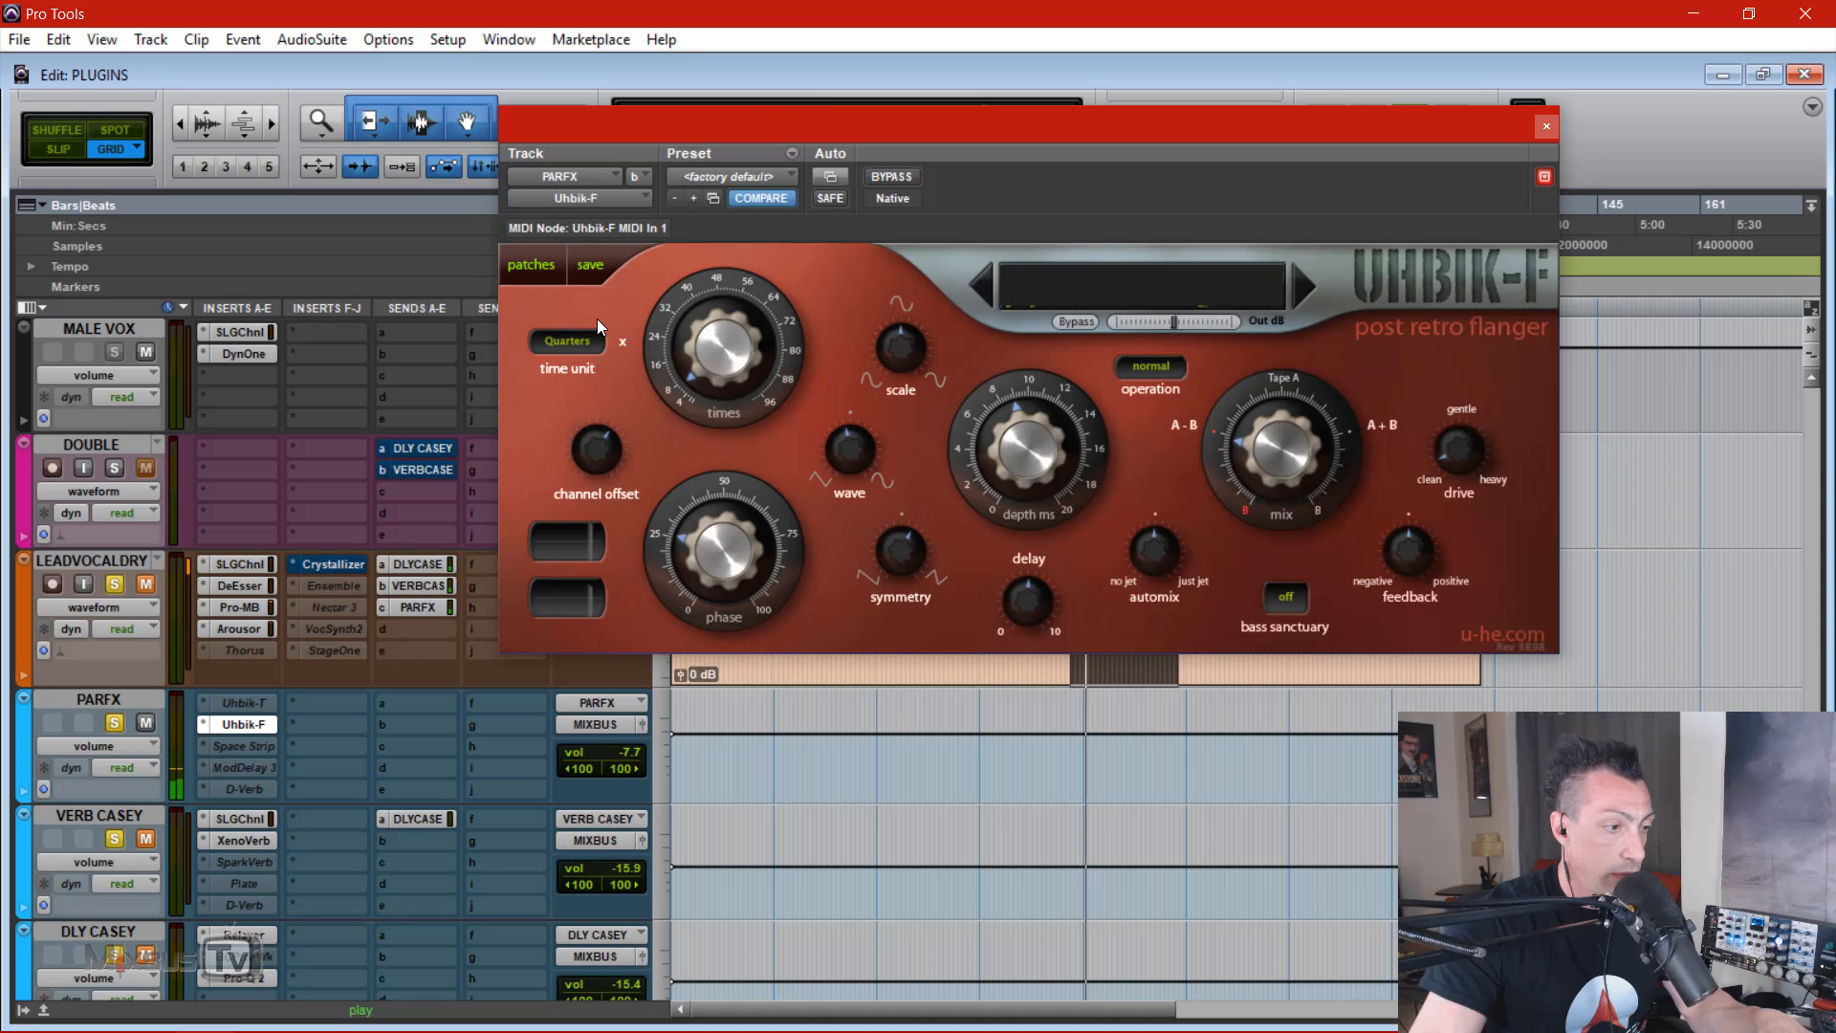
{"action": "left_click_drag", "start_coordinate": [1277, 472], "coordinate": [1270, 341]}
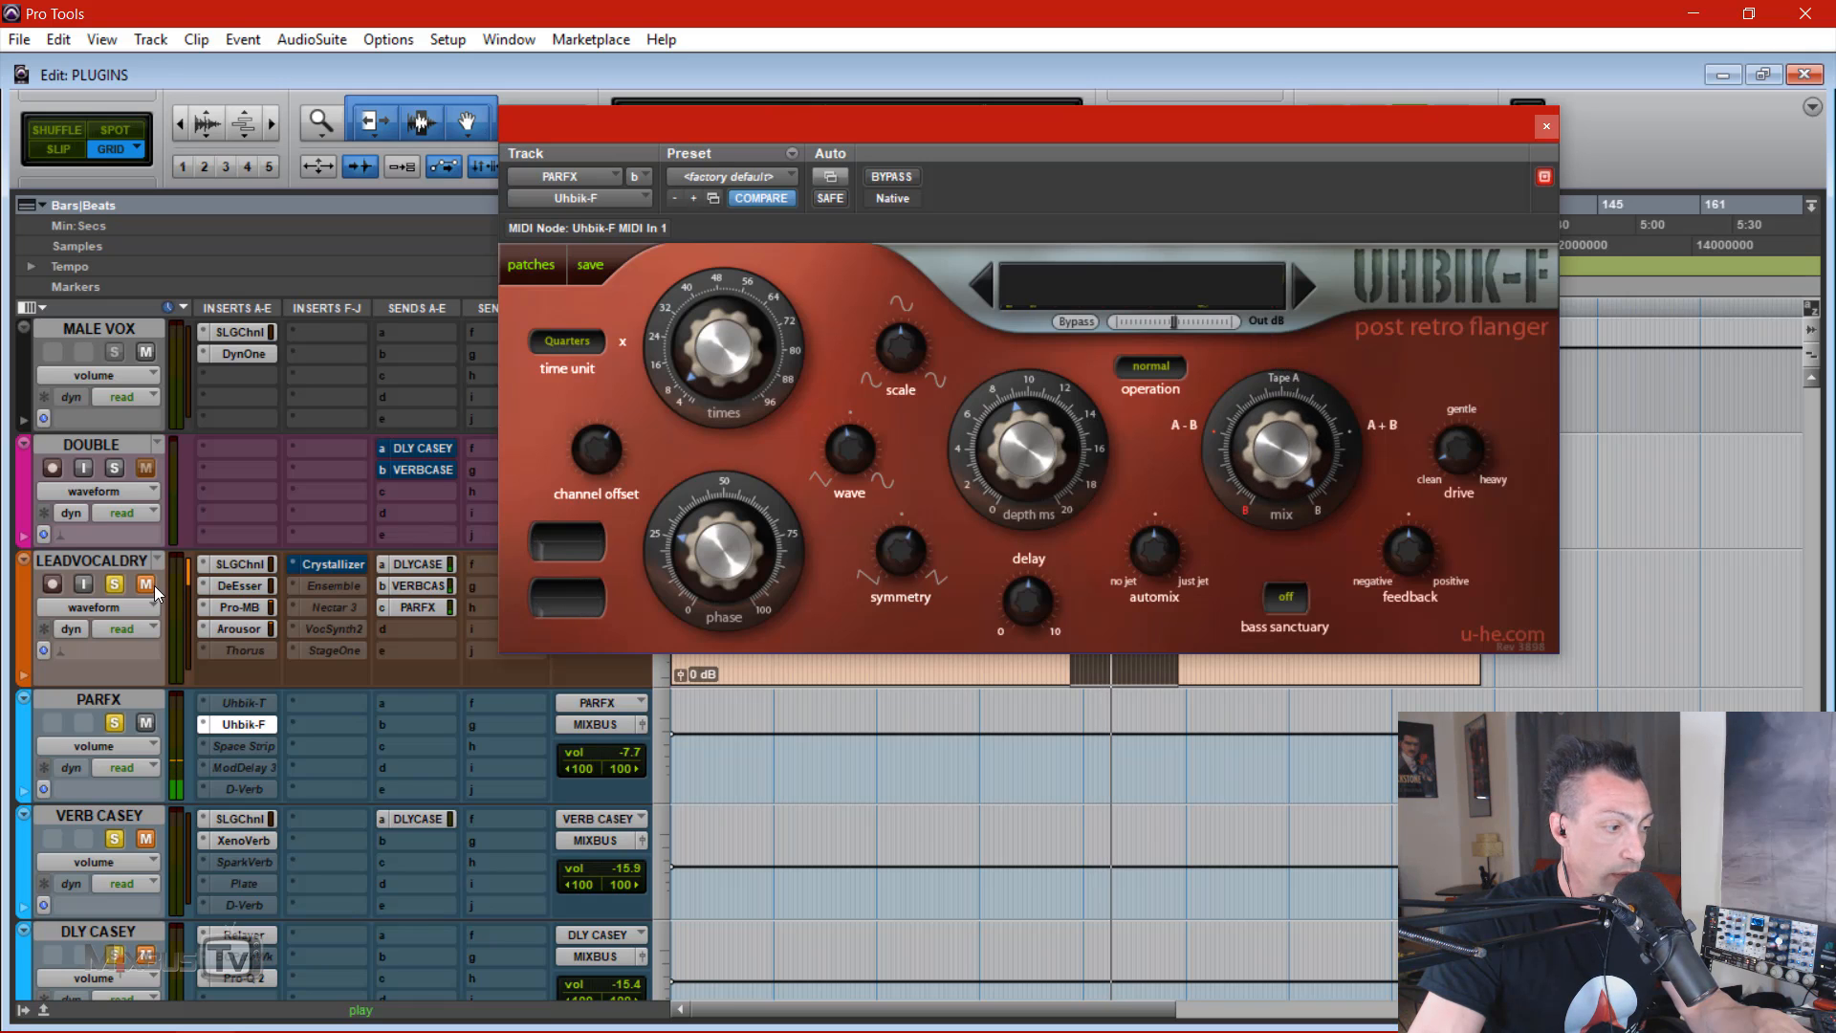
{"action": "left_click_drag", "start_coordinate": [1306, 452], "coordinate": [1305, 490]}
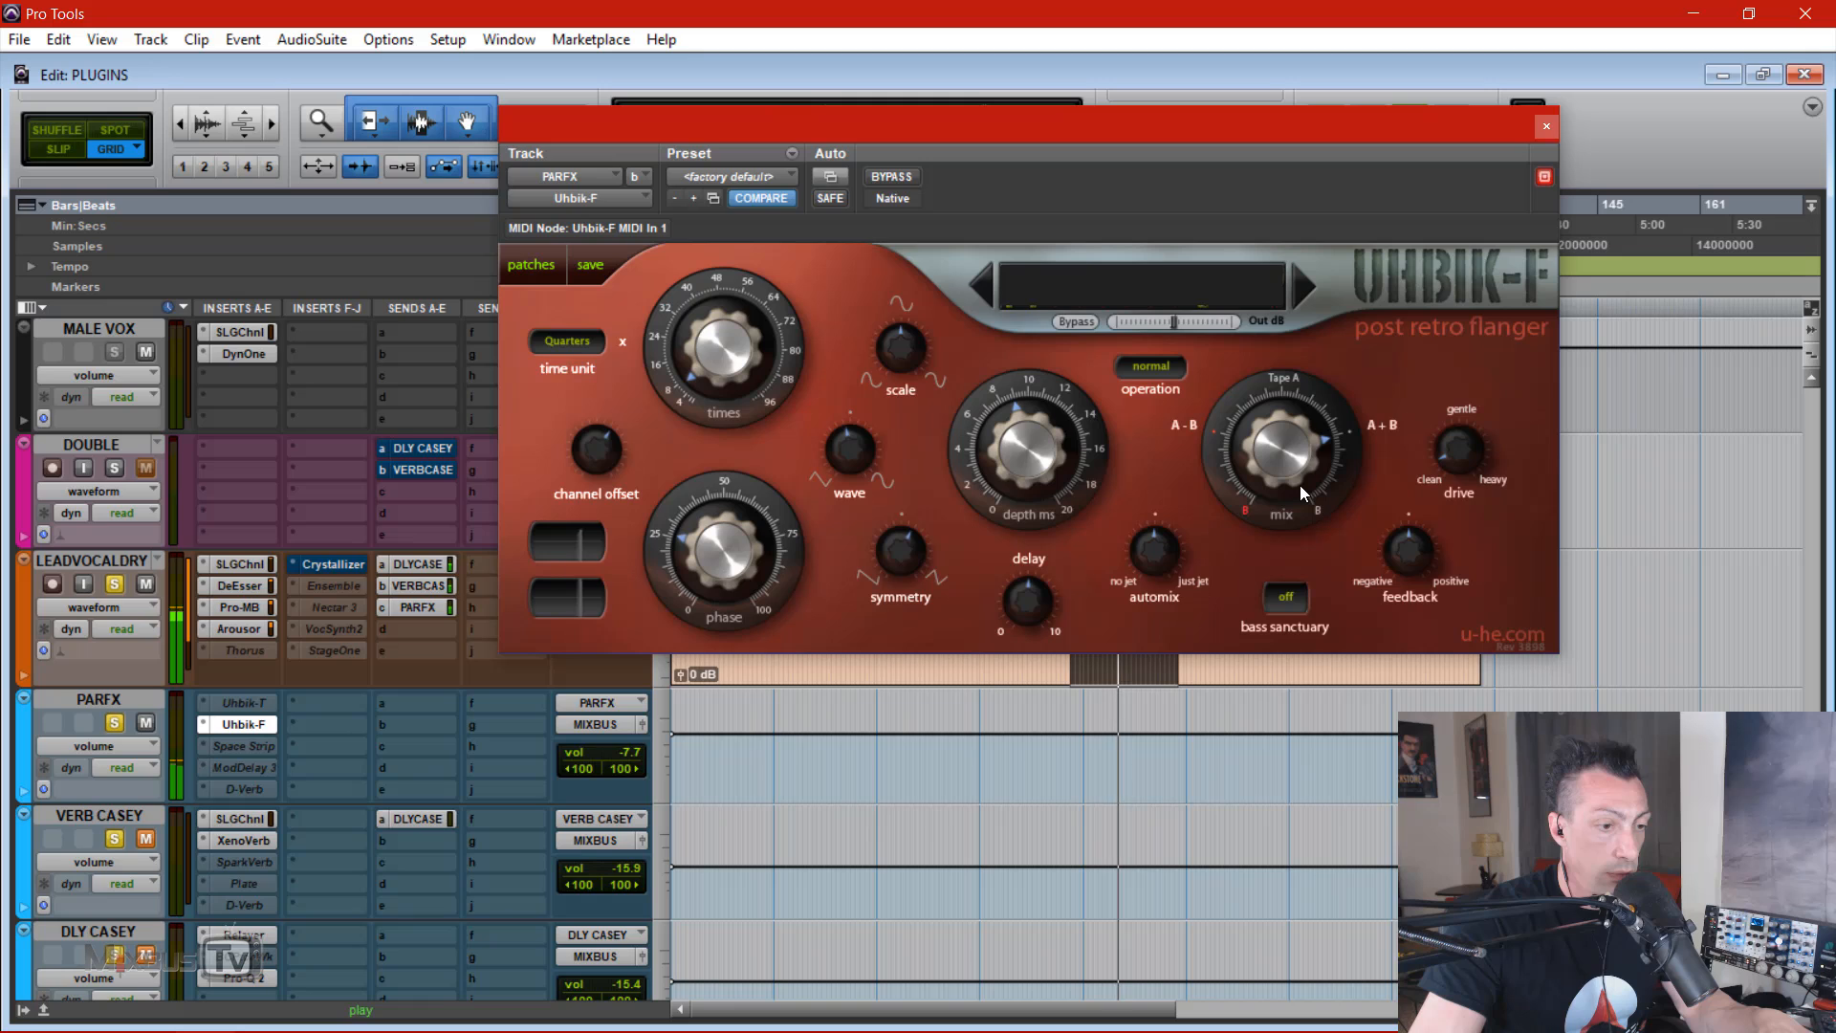
{"action": "left_click_drag", "start_coordinate": [617, 748], "coordinate": [633, 674]}
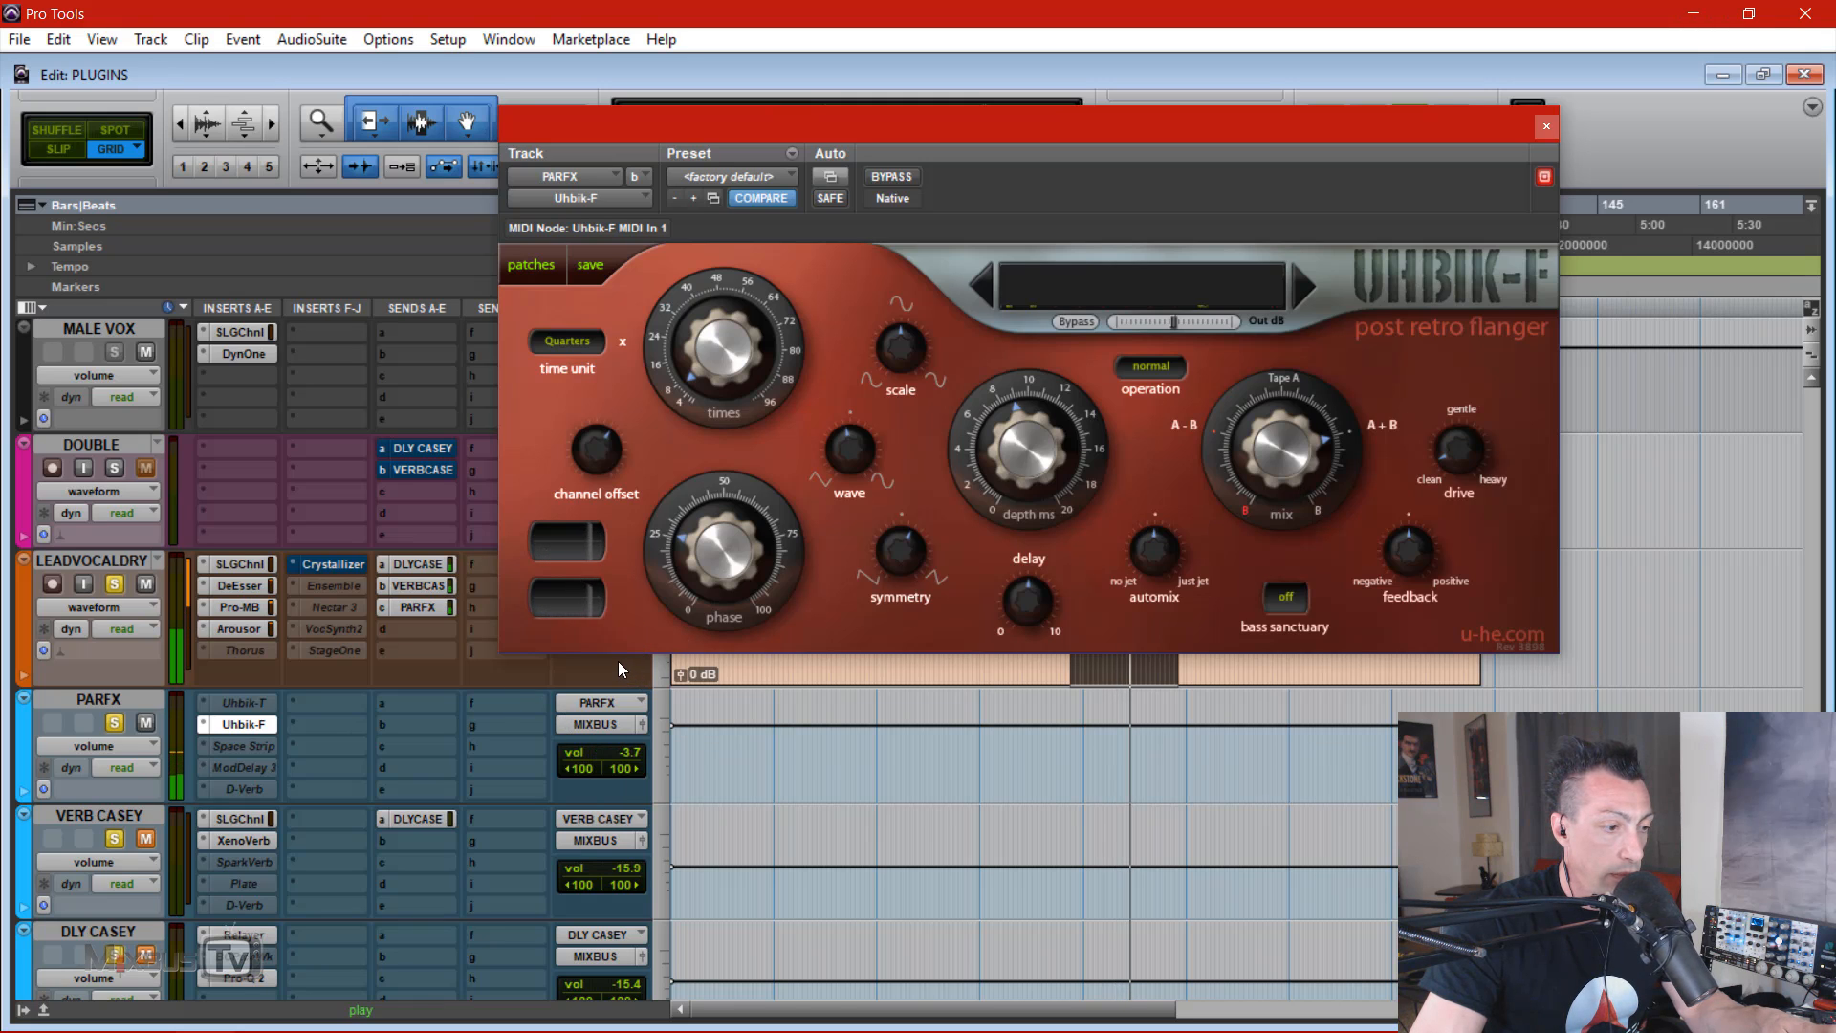
Step: Play the vocal and raise Uhbik-F's delay to about 10
{"action": "left_click", "coordinate": [145, 725]}
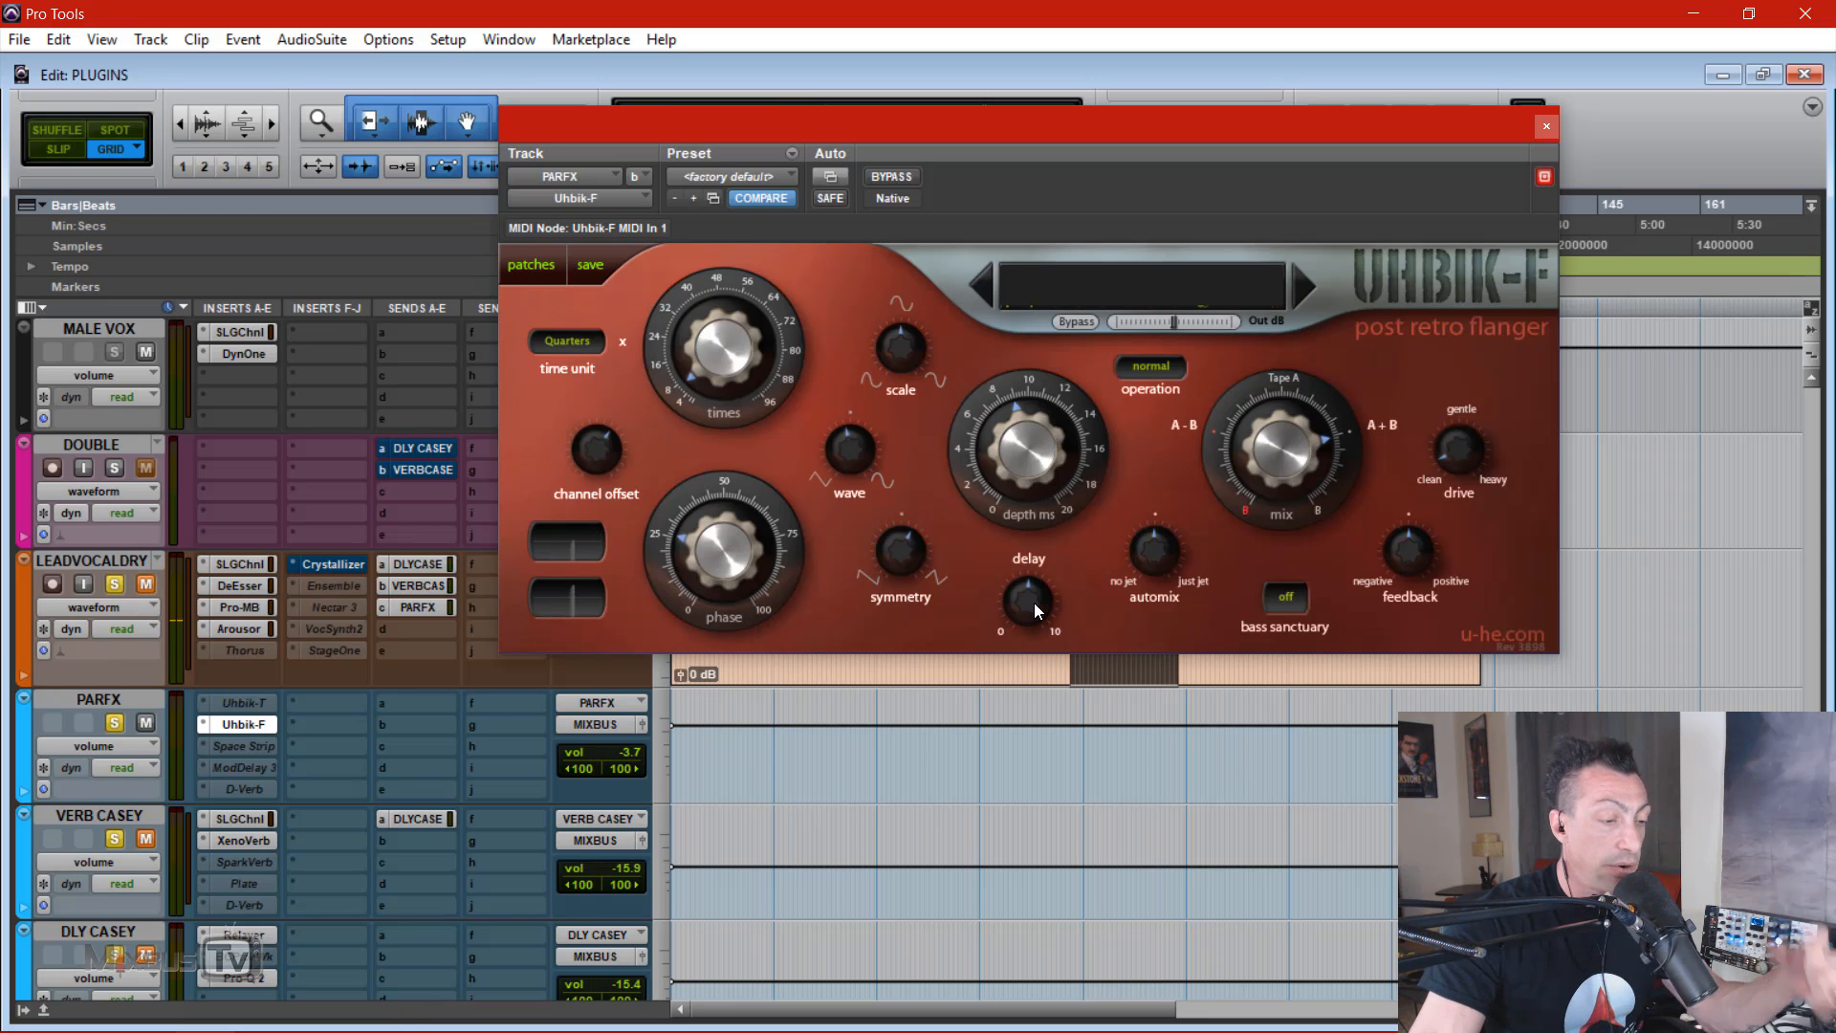
{"action": "left_click_drag", "start_coordinate": [1034, 603], "coordinate": [605, 676]}
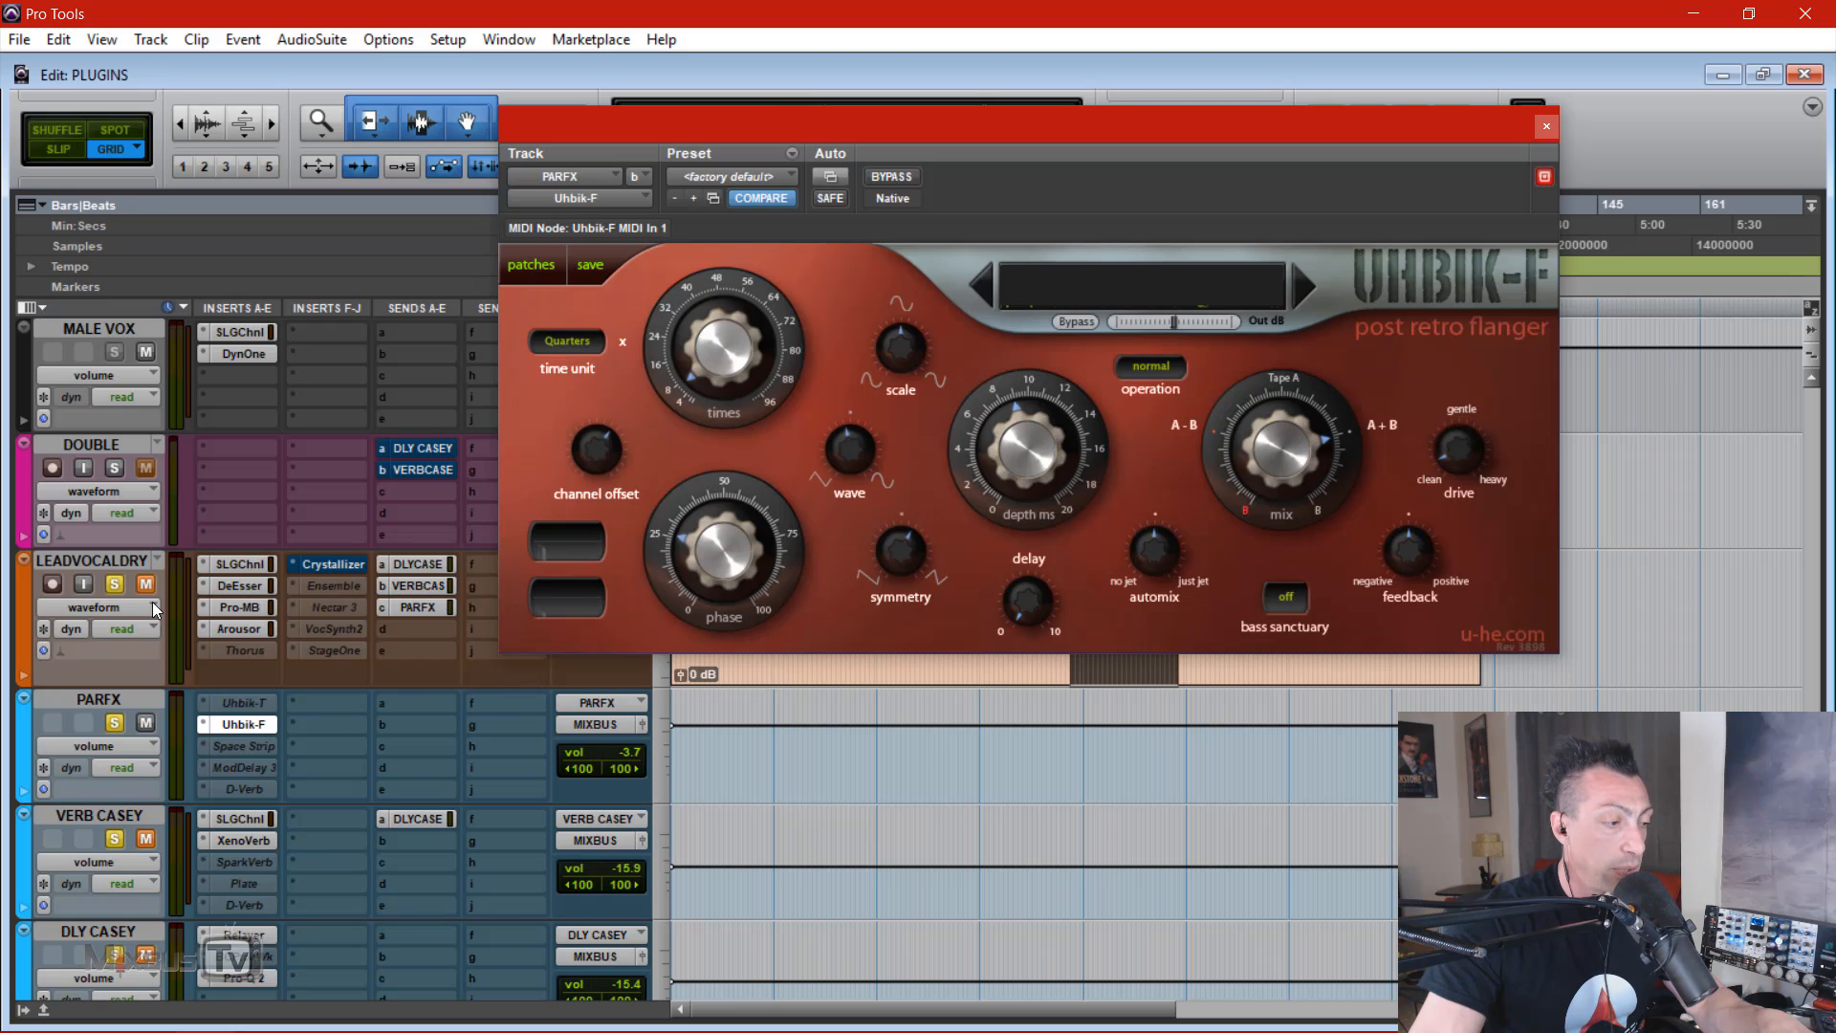
{"action": "key", "text": "space"}
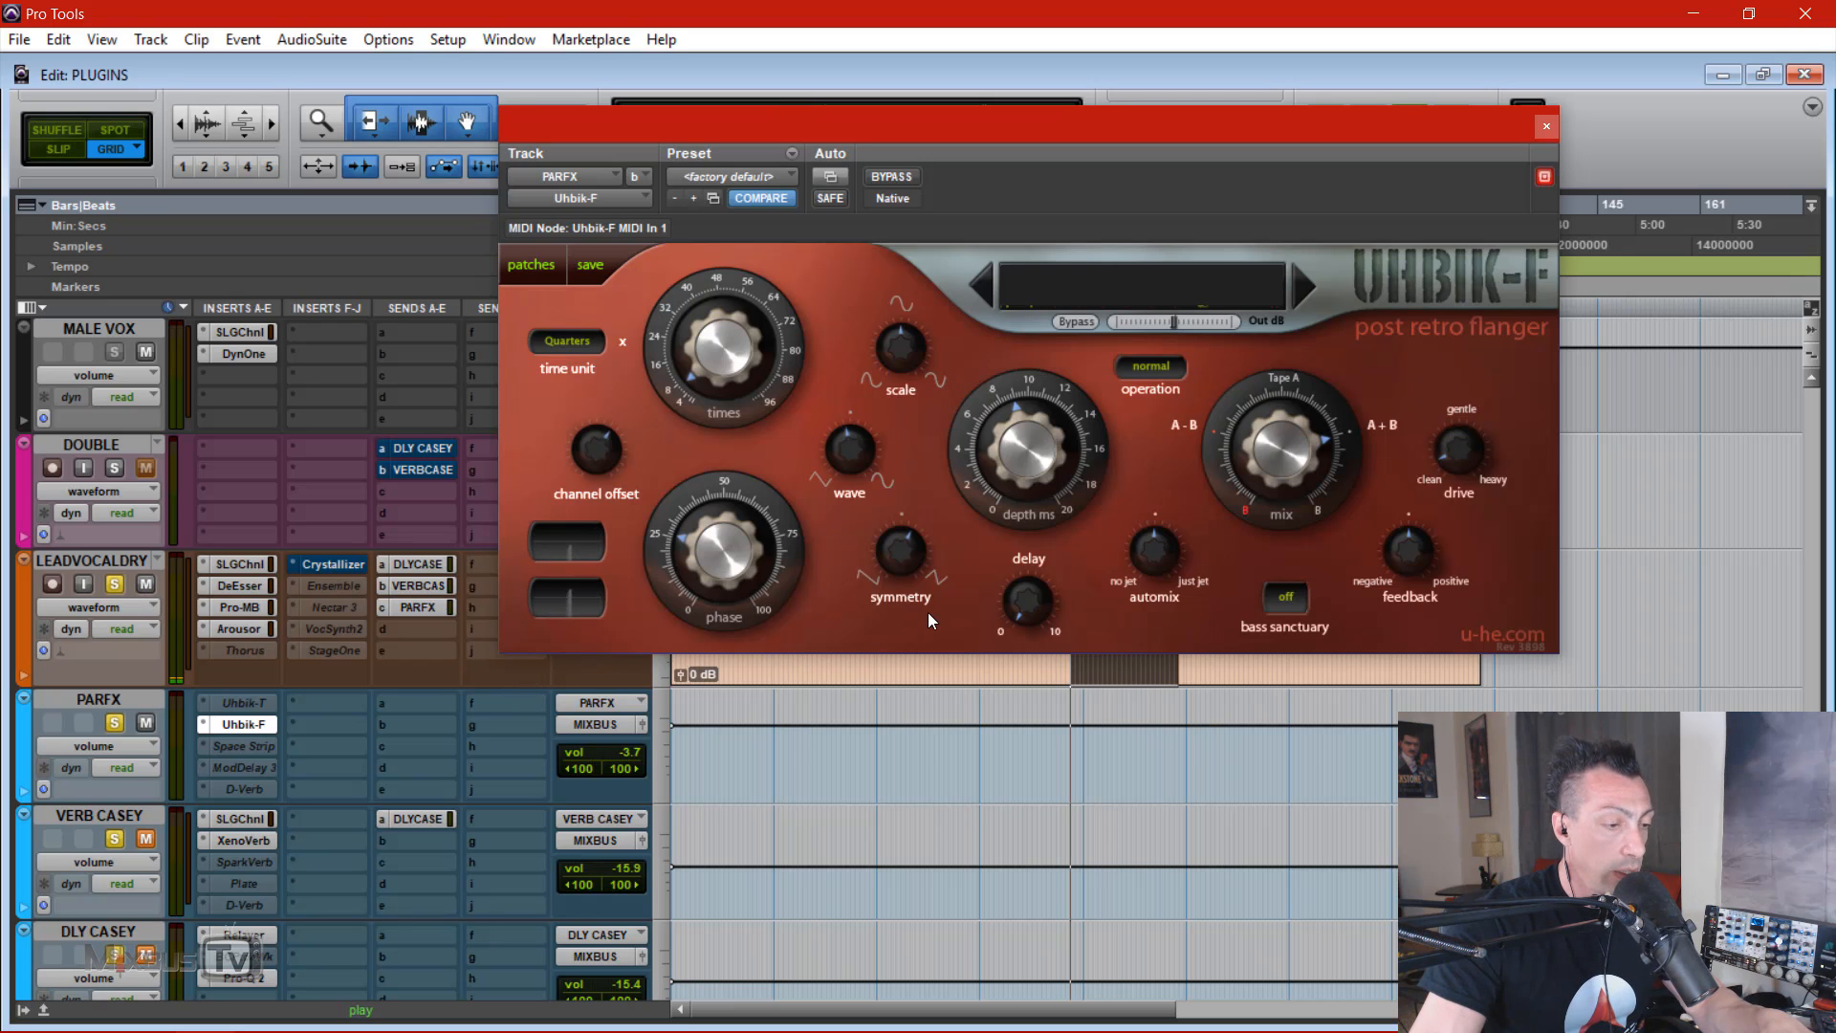
{"action": "left_click_drag", "start_coordinate": [1035, 601], "coordinate": [1013, 489]}
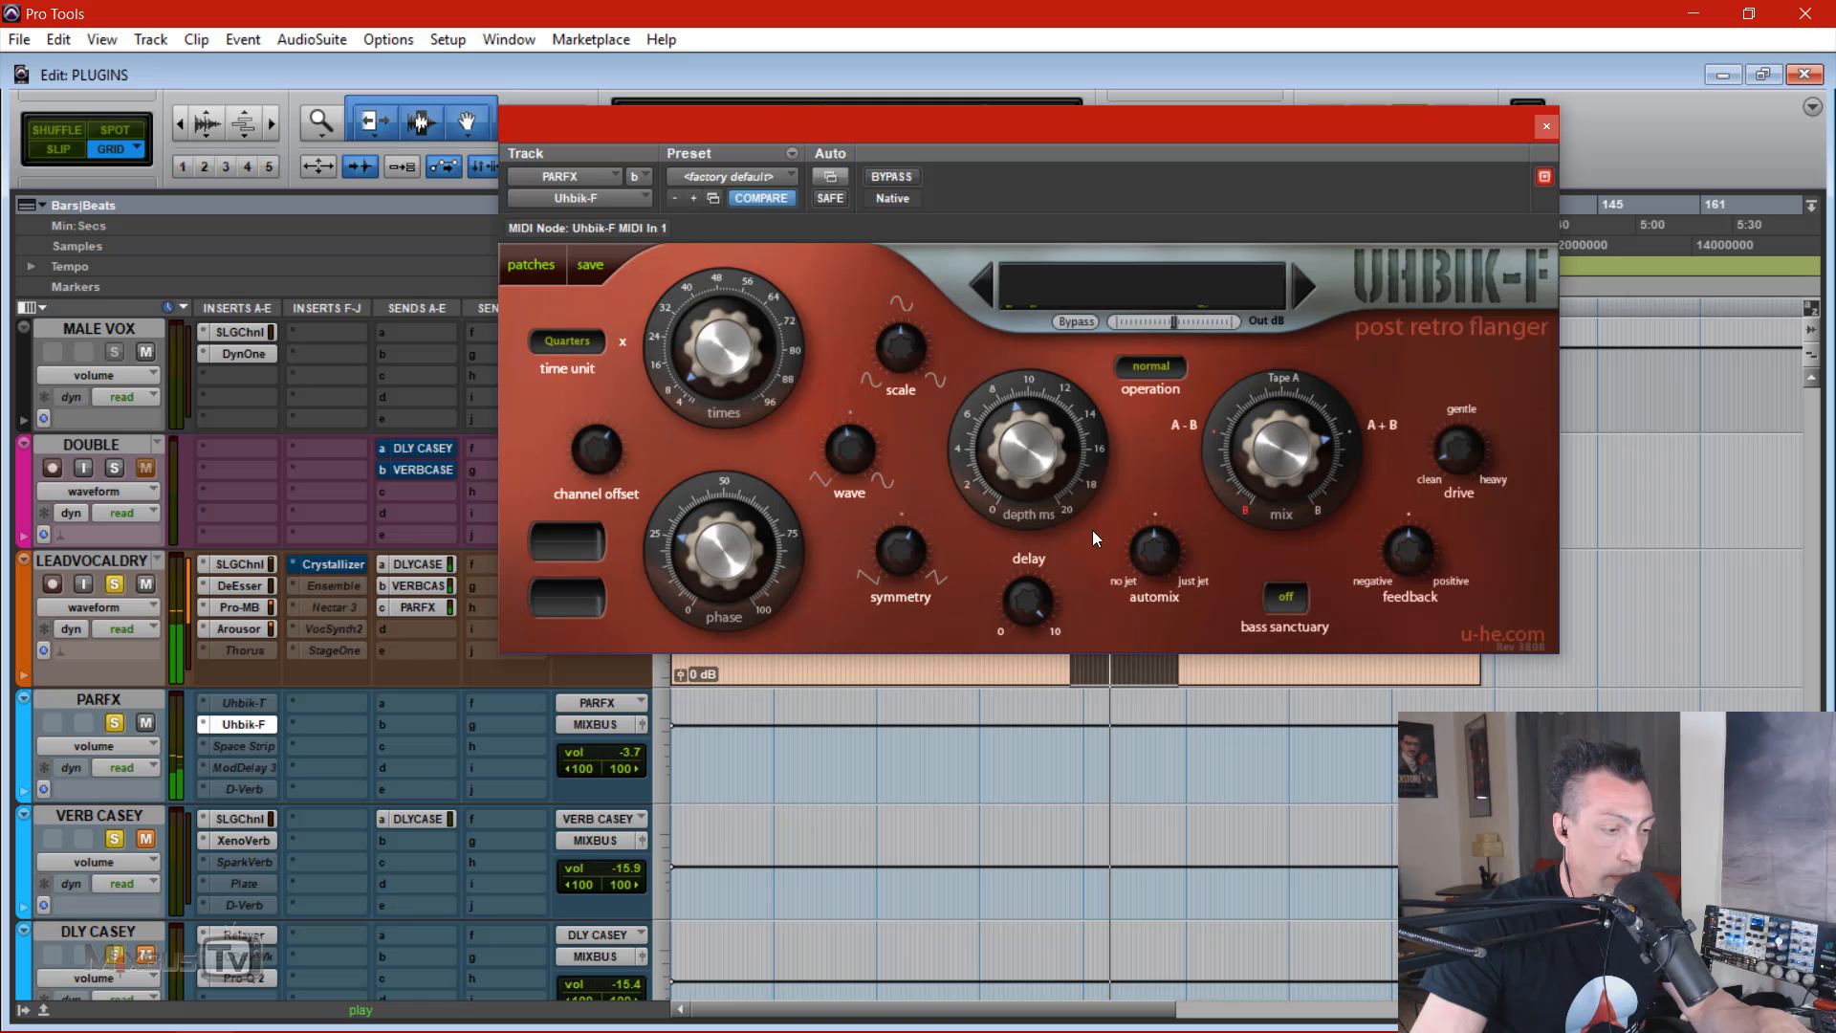
Step: Audition Uhbik-F's drive around gentle with bass sanctuary on low, and close the flanger
{"action": "left_click_drag", "start_coordinate": [1469, 453], "coordinate": [1470, 403]}
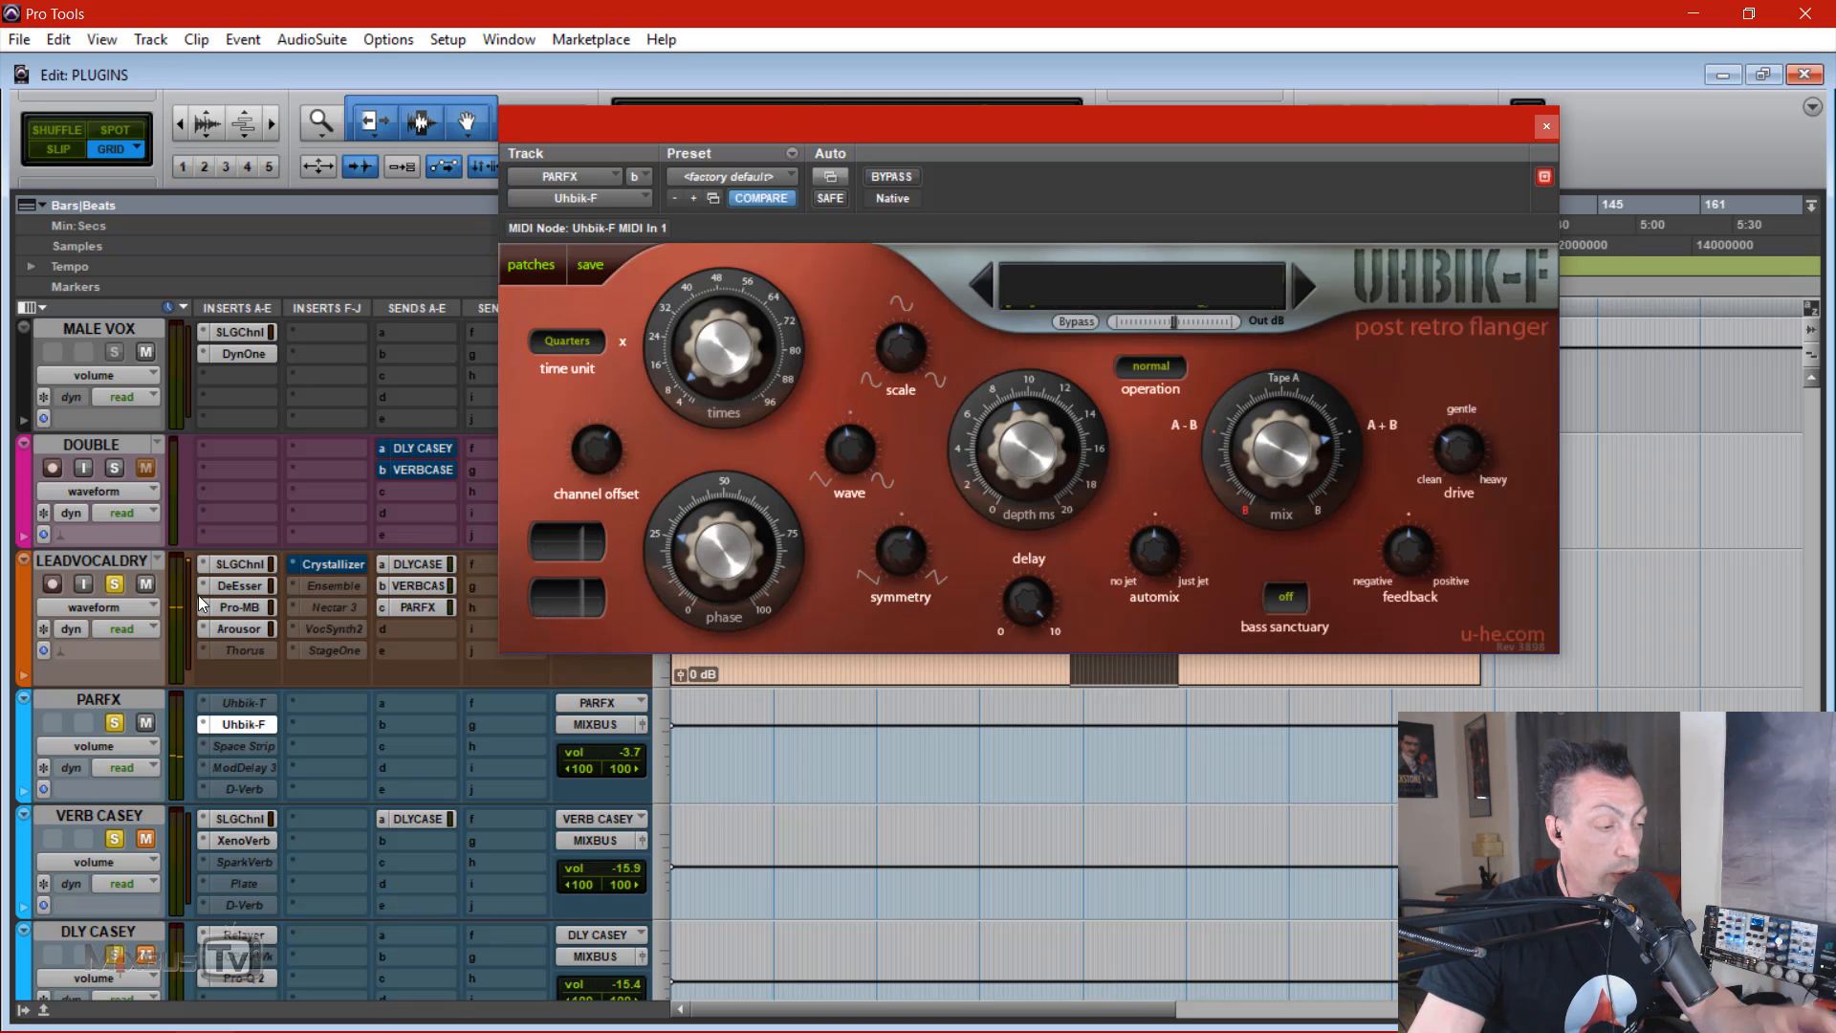
{"action": "left_click", "coordinate": [145, 585]}
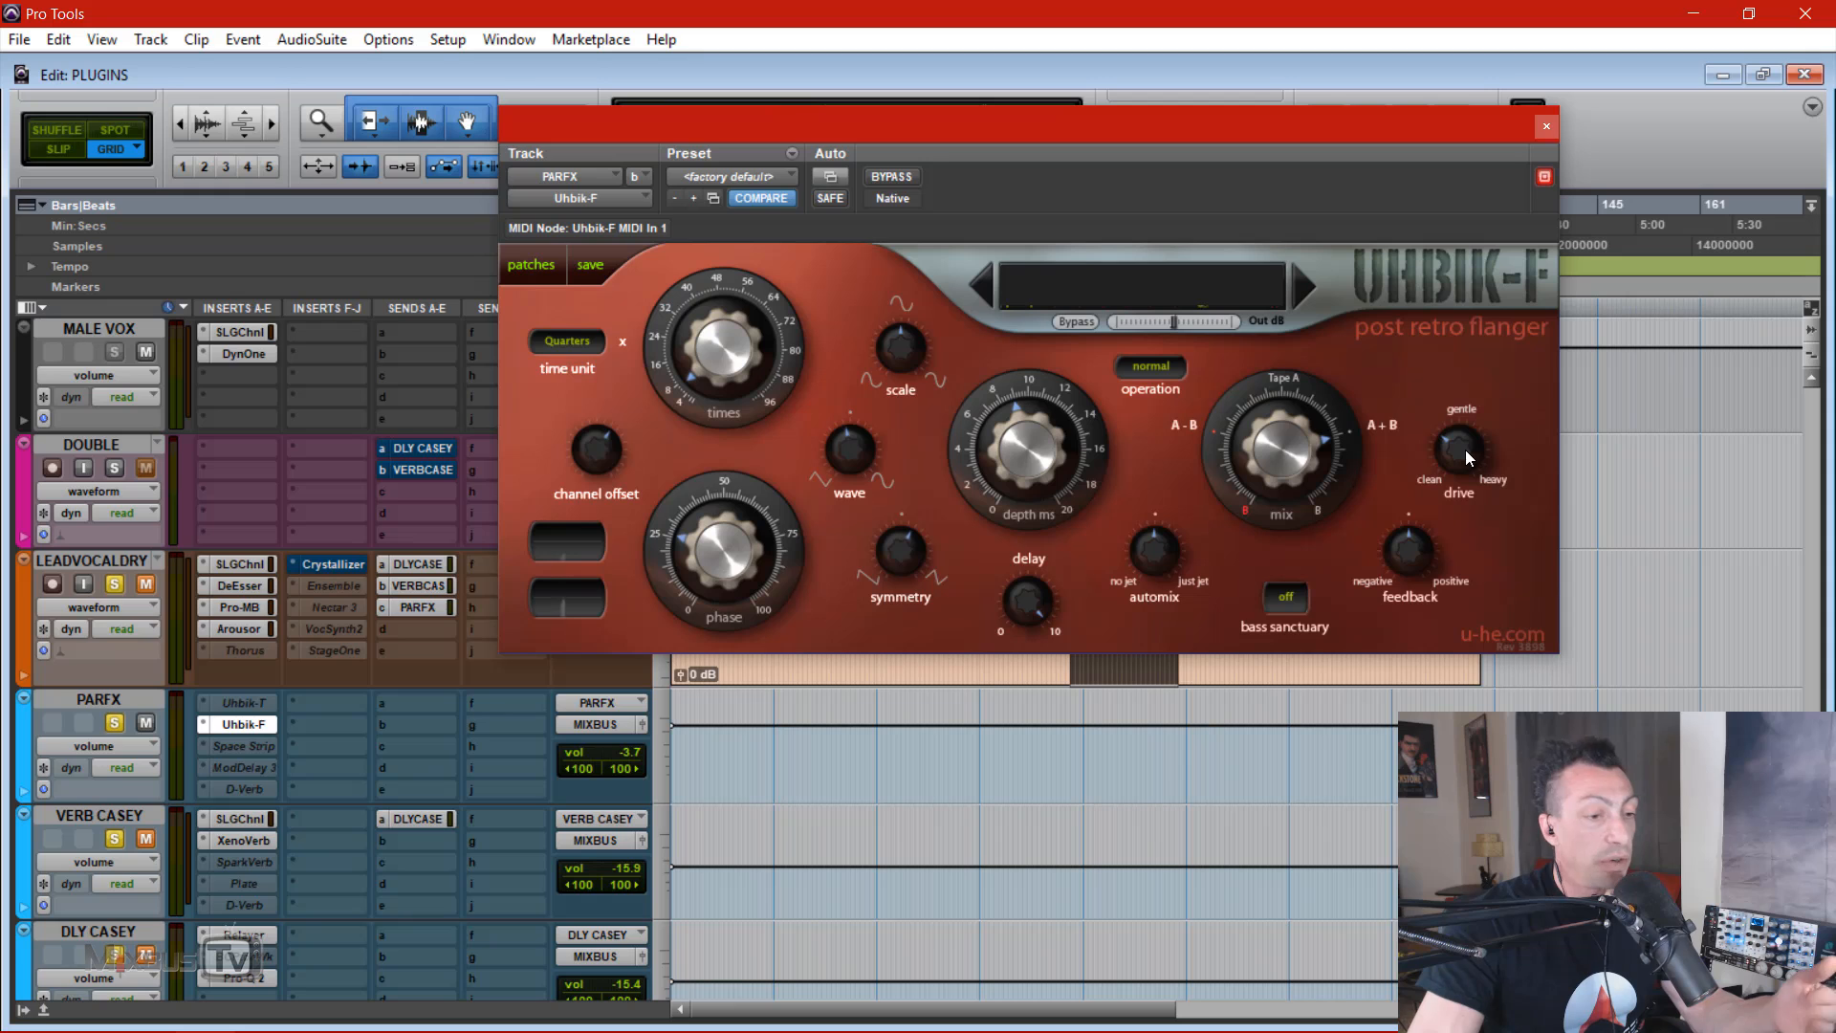
{"action": "left_click_drag", "start_coordinate": [1465, 445], "coordinate": [1461, 459]}
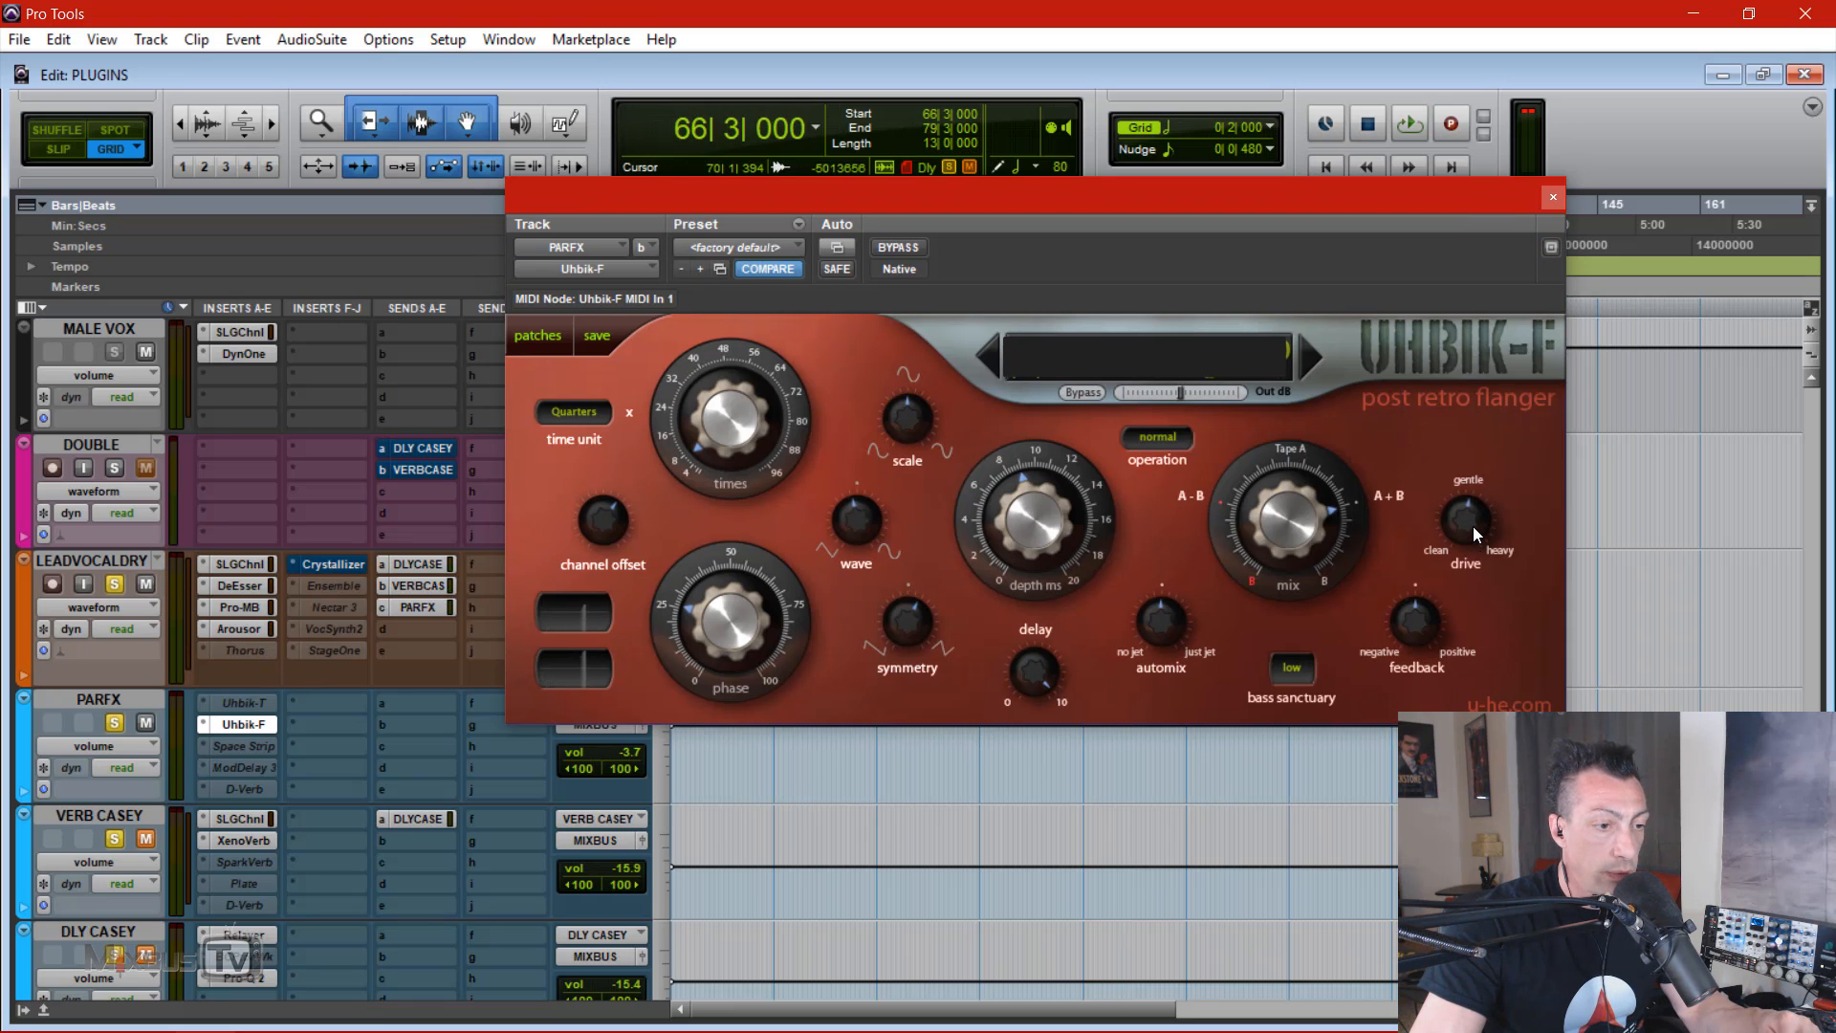
{"action": "left_click", "coordinate": [1409, 124]}
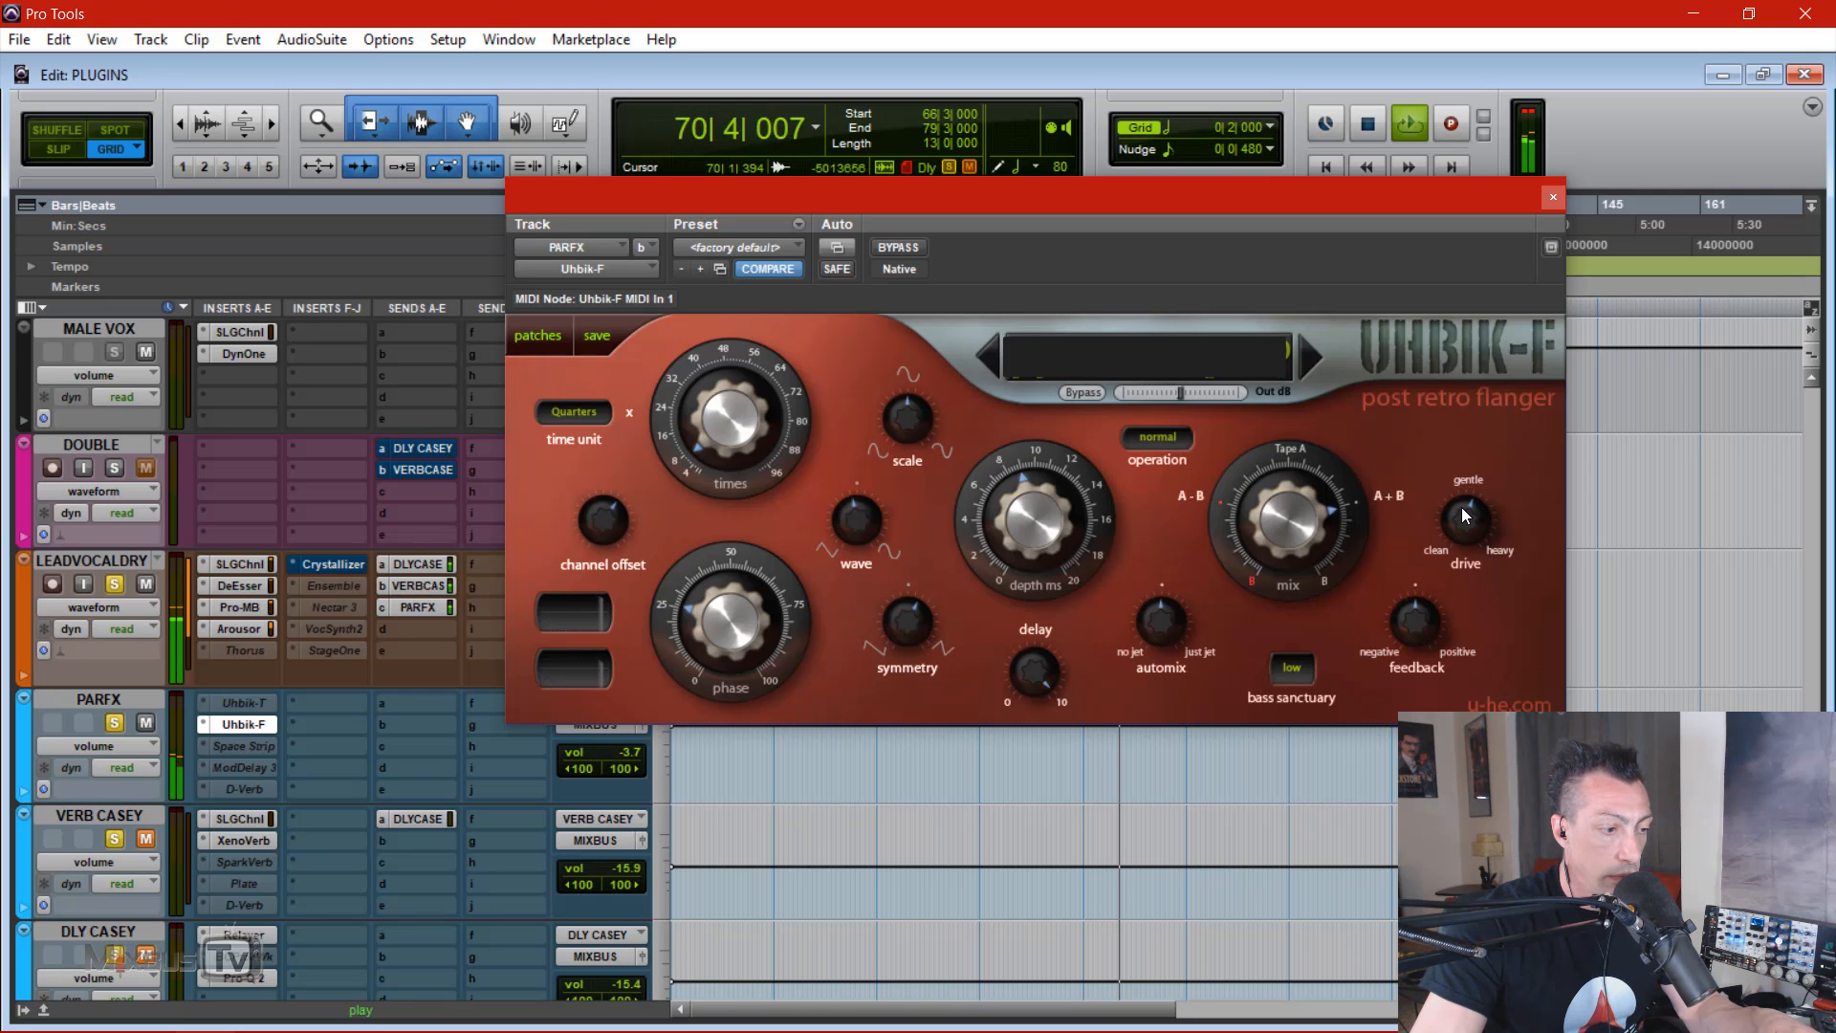
{"action": "left_click_drag", "start_coordinate": [1464, 523], "coordinate": [1465, 536]}
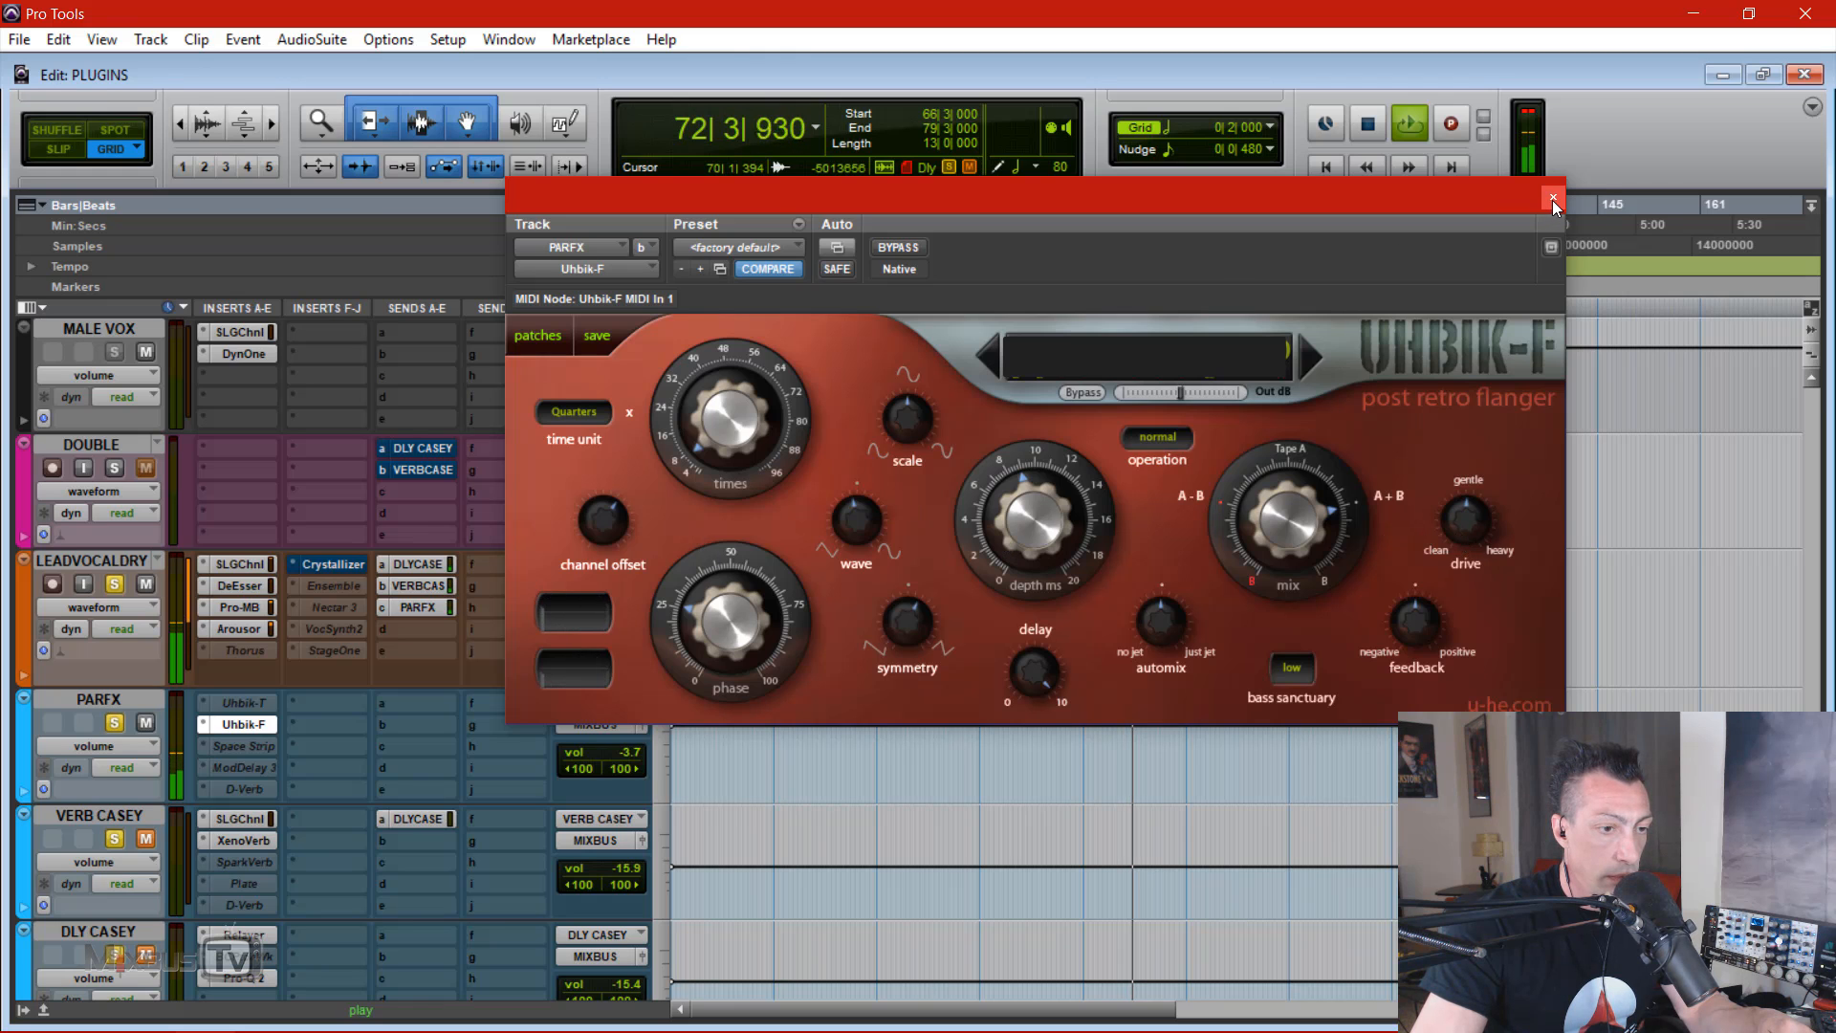
{"action": "key", "text": "ctrl+w"}
{"action": "key", "text": "space"}
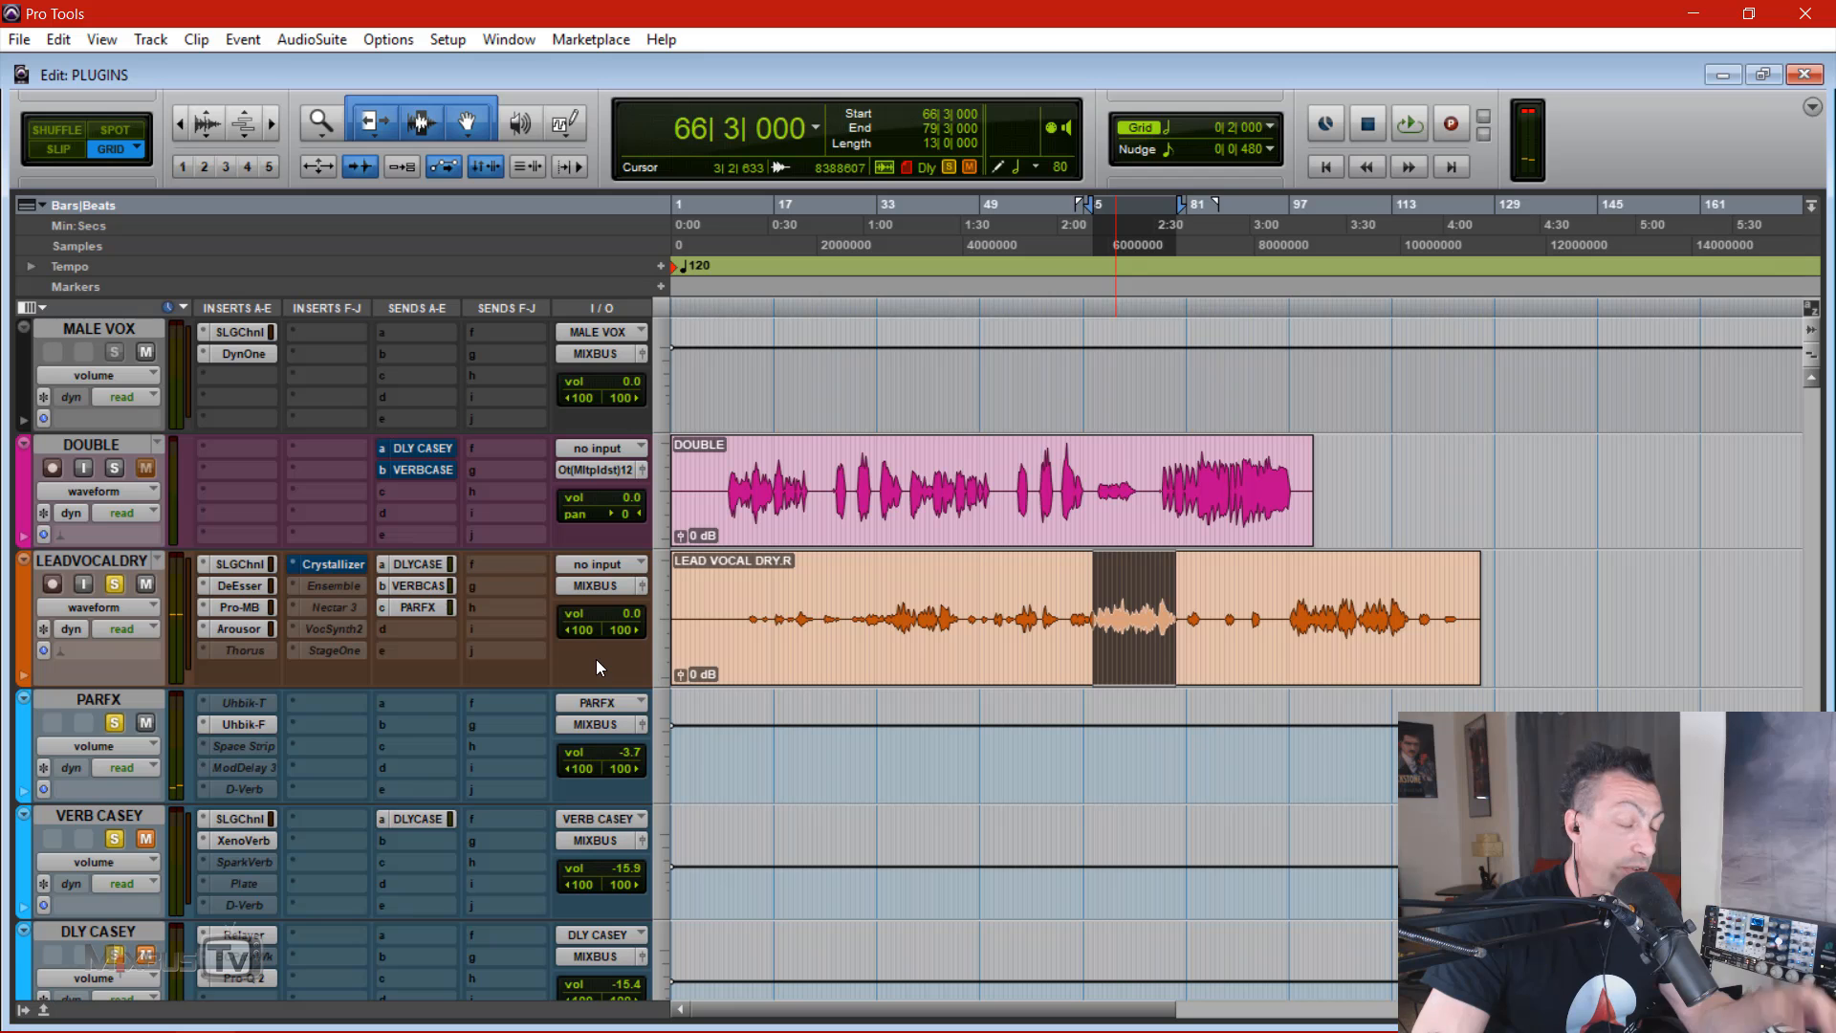
Step: Insert the stereo iZotope Ozone 7 Imager in the PARFX track's first F-J insert slot
{"action": "left_click", "coordinate": [334, 703]}
{"action": "mouse_move", "coordinate": [496, 793]}
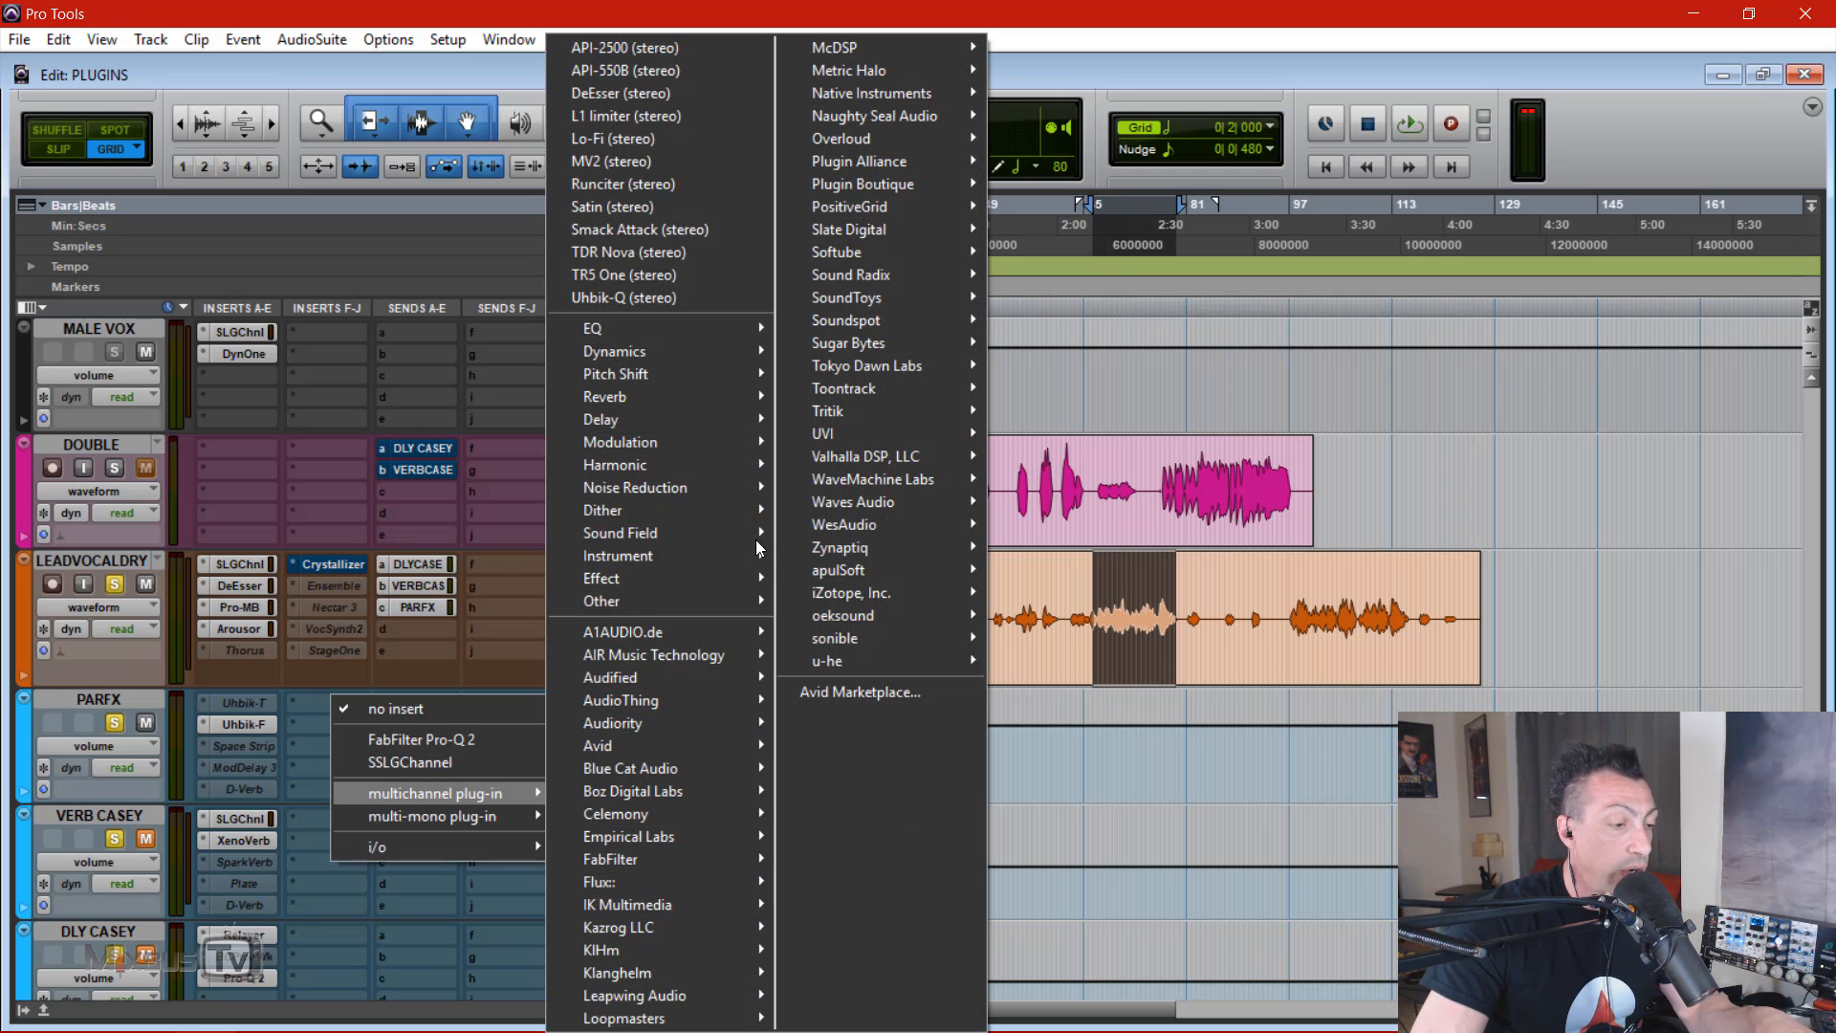
{"action": "mouse_move", "coordinate": [738, 534]}
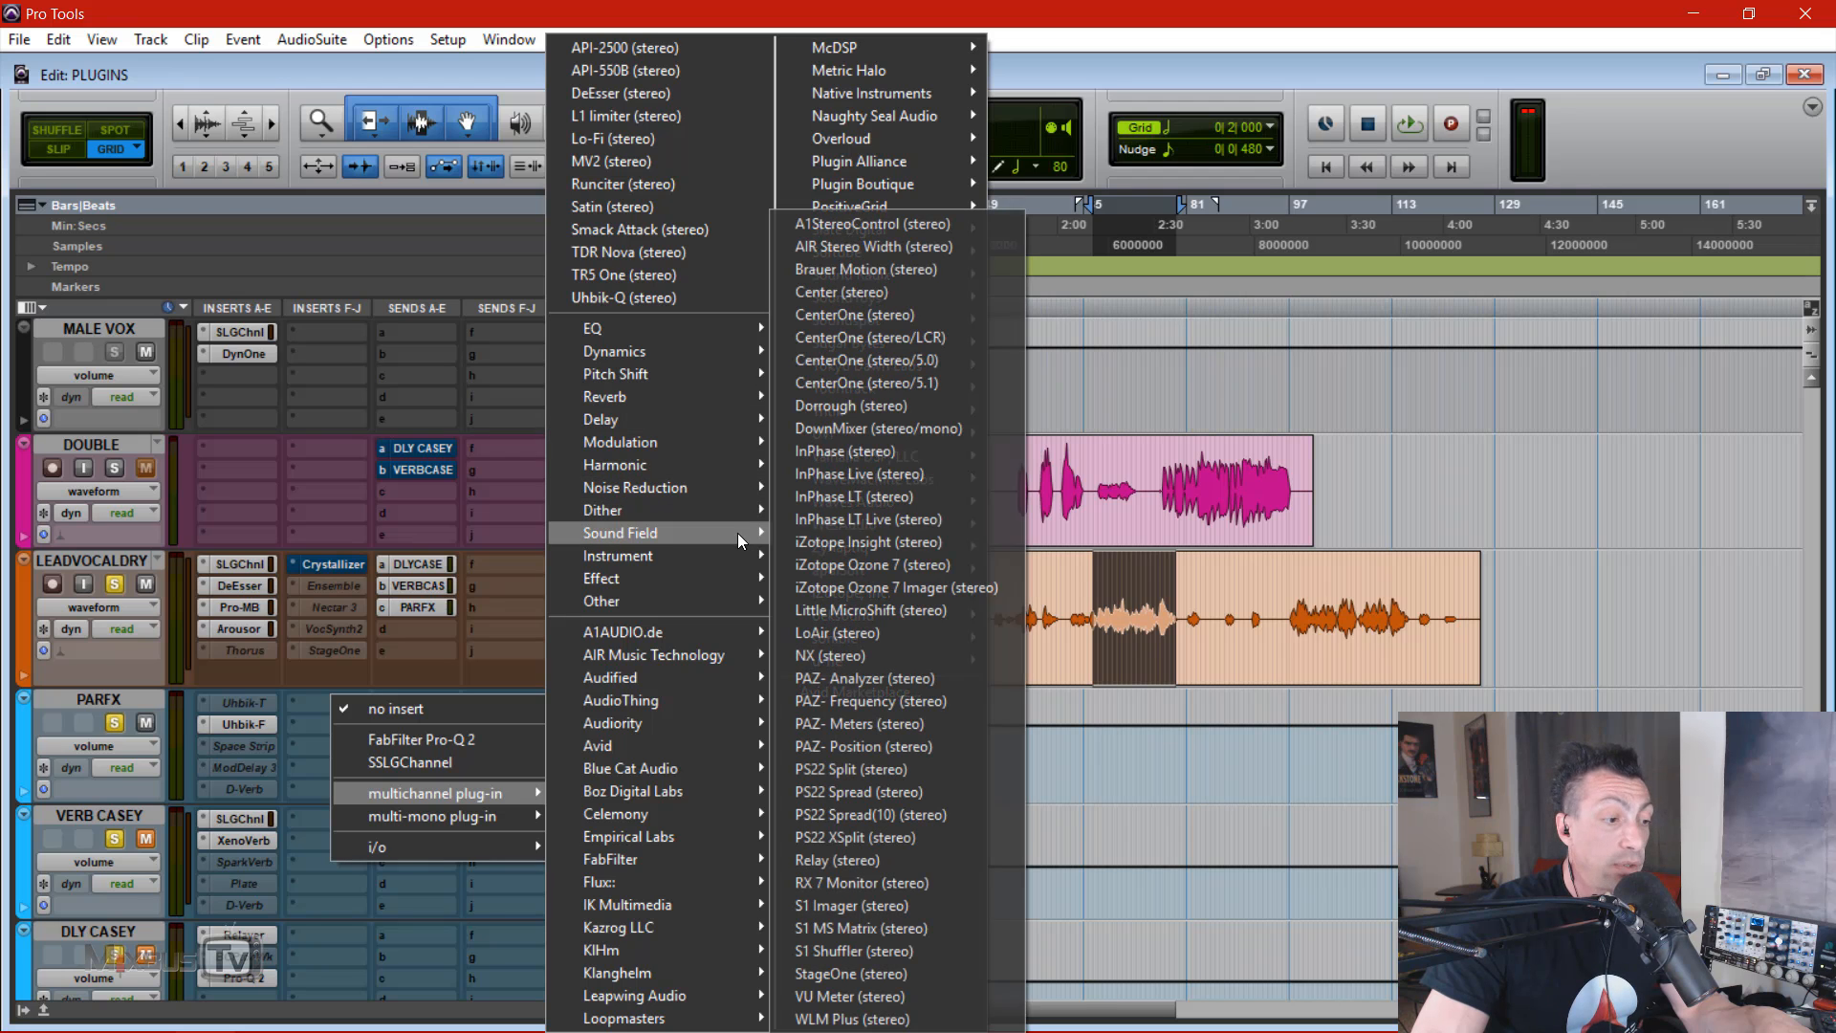
{"action": "left_click", "coordinate": [863, 582]}
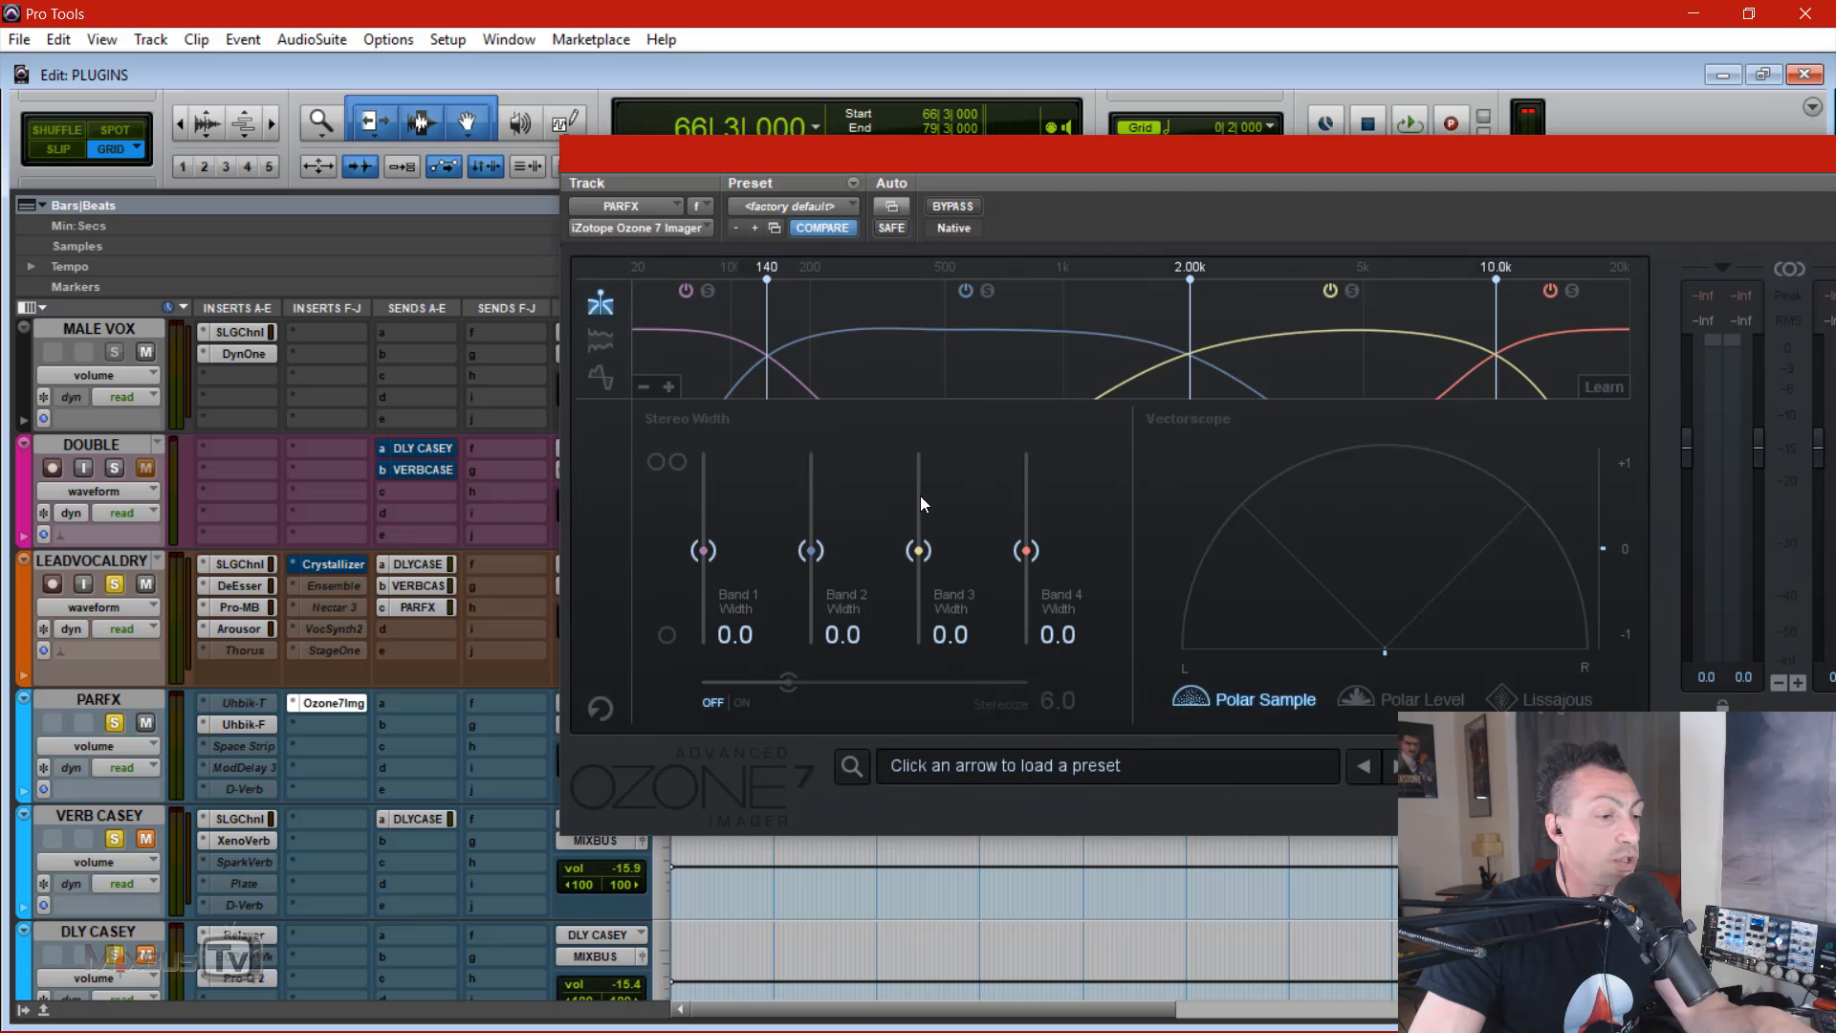
{"action": "left_click_drag", "start_coordinate": [1029, 164], "coordinate": [858, 158]}
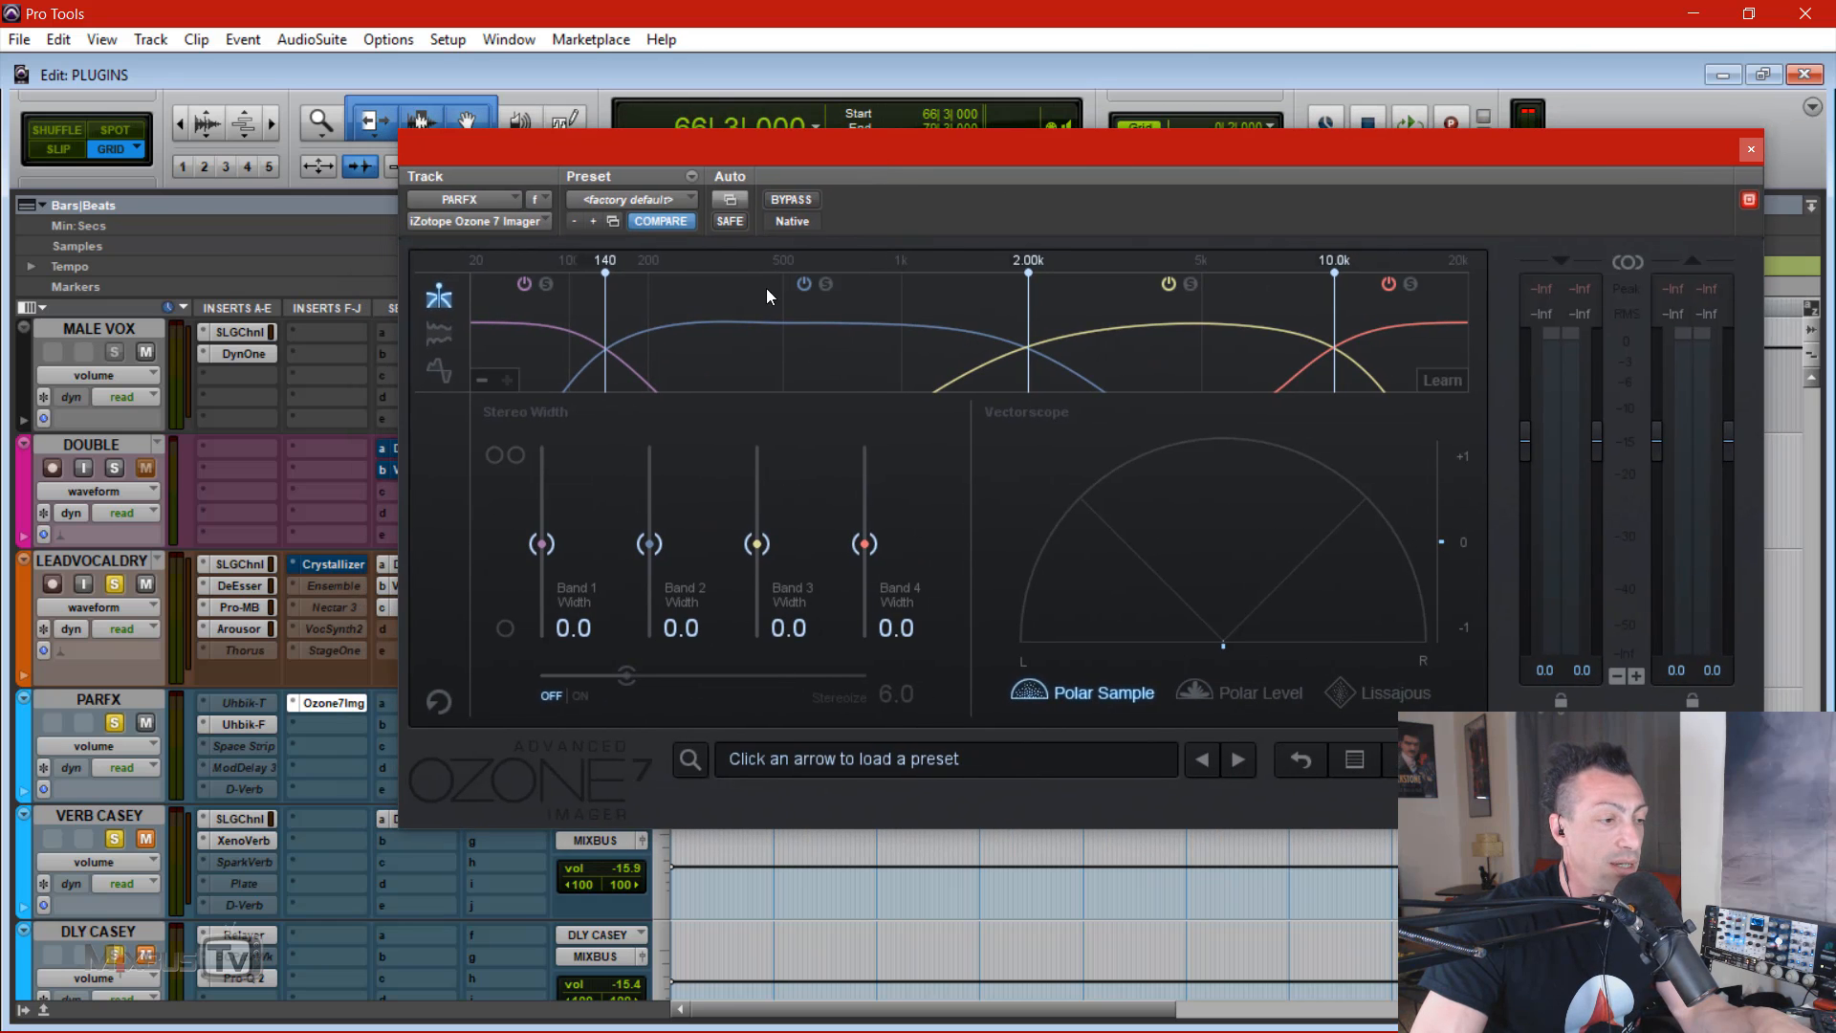
Step: Remove the imager's 140 Hz crossover and move the 2 kHz crossover down to 167 Hz
{"action": "right_click", "coordinate": [607, 349]}
{"action": "left_click", "coordinate": [660, 364]}
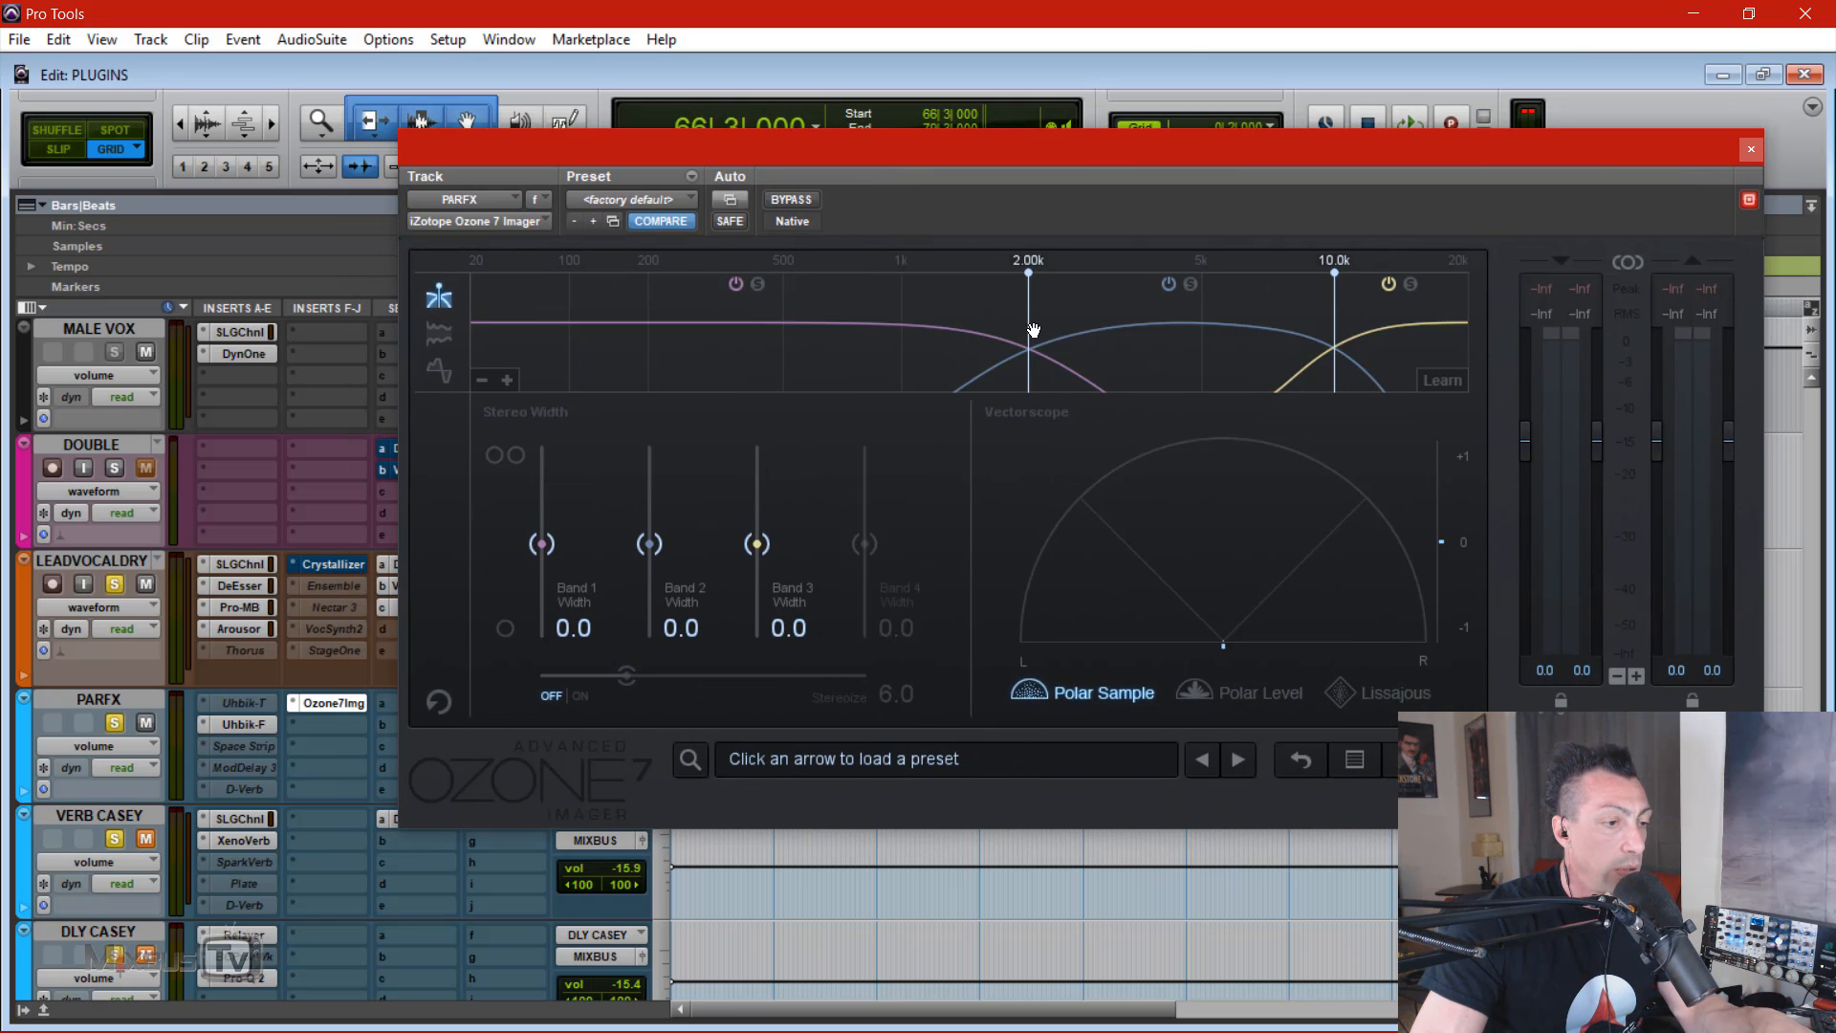
{"action": "left_click_drag", "start_coordinate": [1029, 330], "coordinate": [625, 330]}
Step: Play the vocal with Stereoize on at 11.4, and set the Band 2 width to 79.7 and Band 3 to 91.1
{"action": "key", "text": "space"}
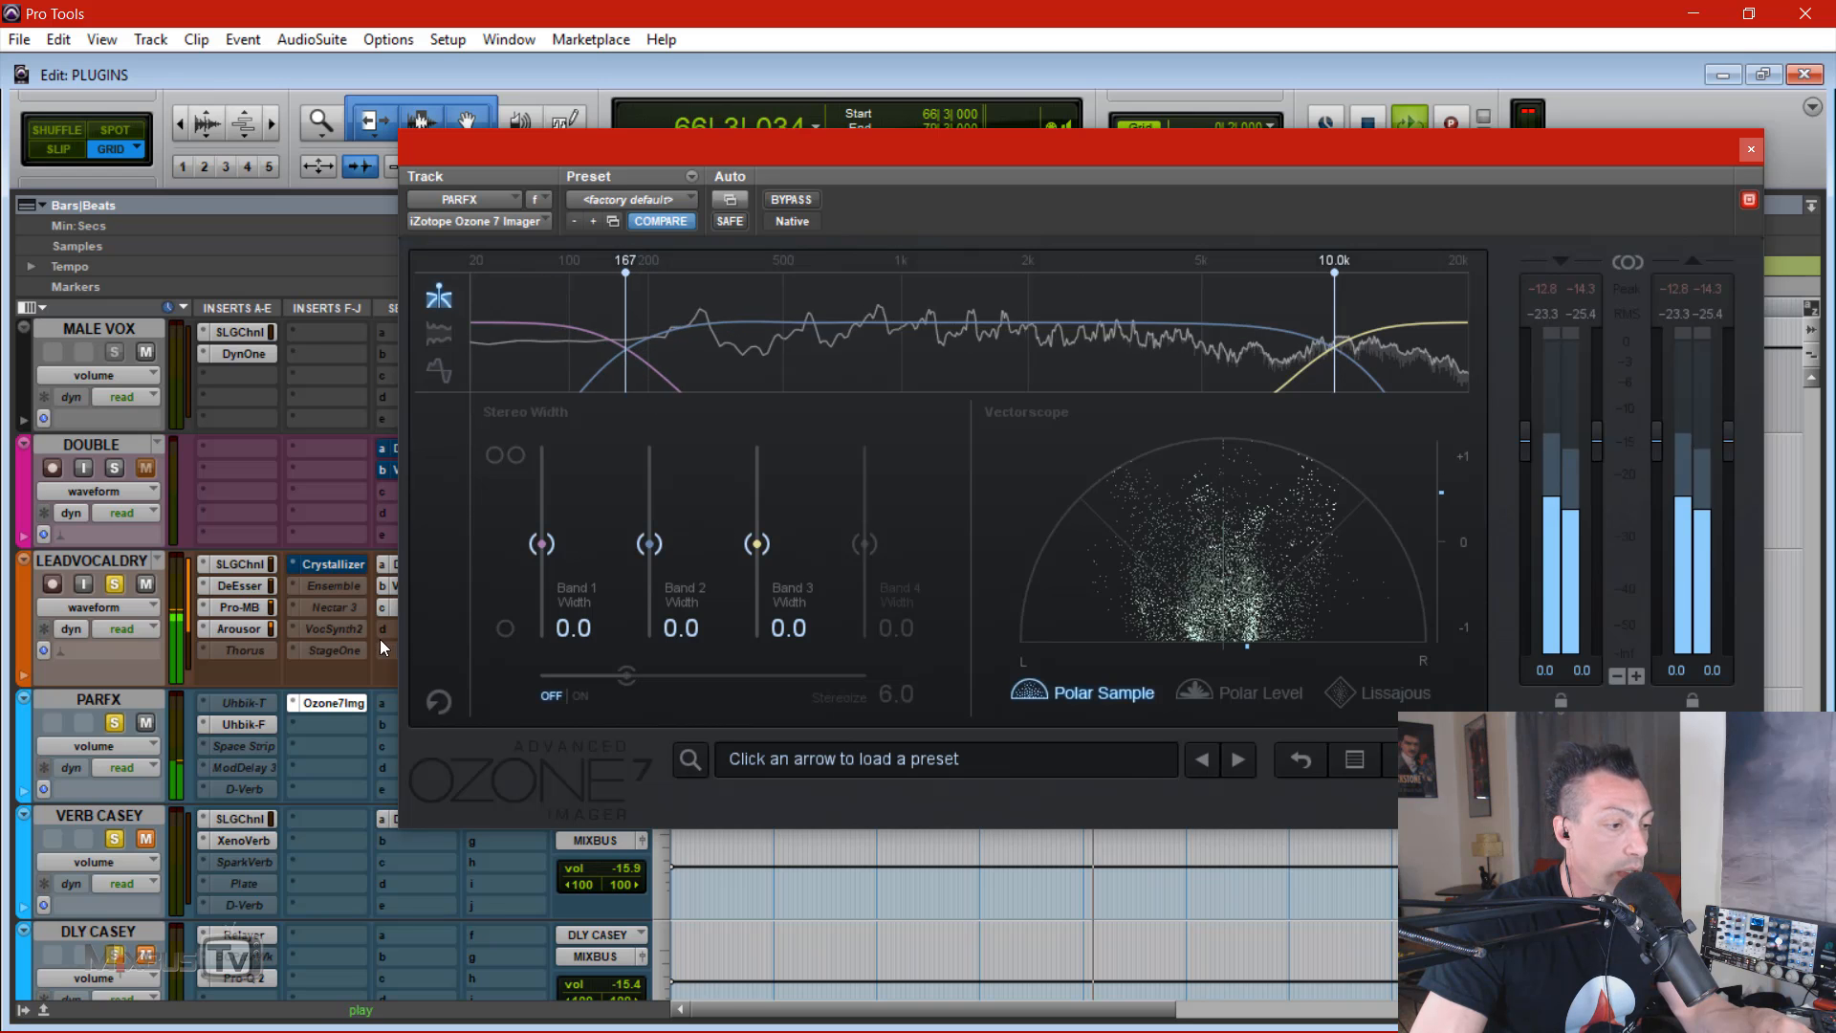
{"action": "left_click", "coordinate": [591, 694]}
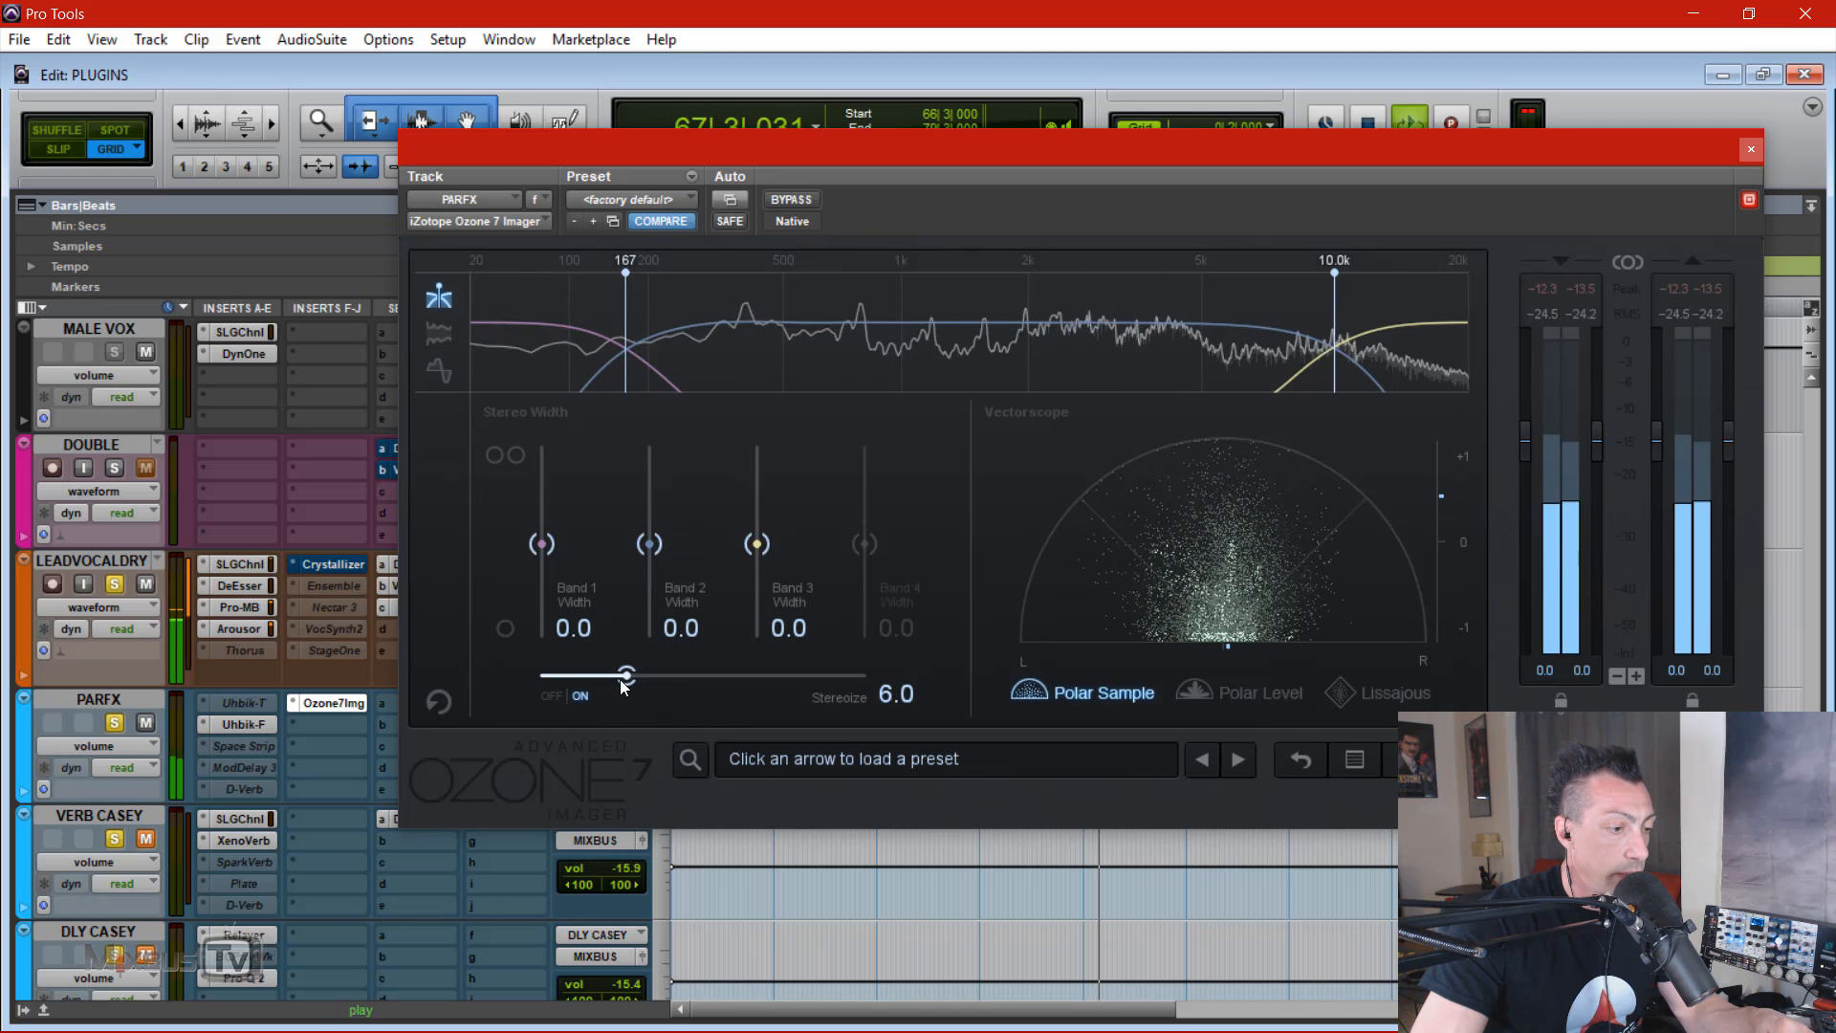
{"action": "left_click_drag", "start_coordinate": [619, 679], "coordinate": [714, 677]}
{"action": "left_click_drag", "start_coordinate": [645, 538], "coordinate": [649, 456]}
{"action": "left_click_drag", "start_coordinate": [757, 544], "coordinate": [650, 467]}
{"action": "left_click_drag", "start_coordinate": [762, 485], "coordinate": [763, 461]}
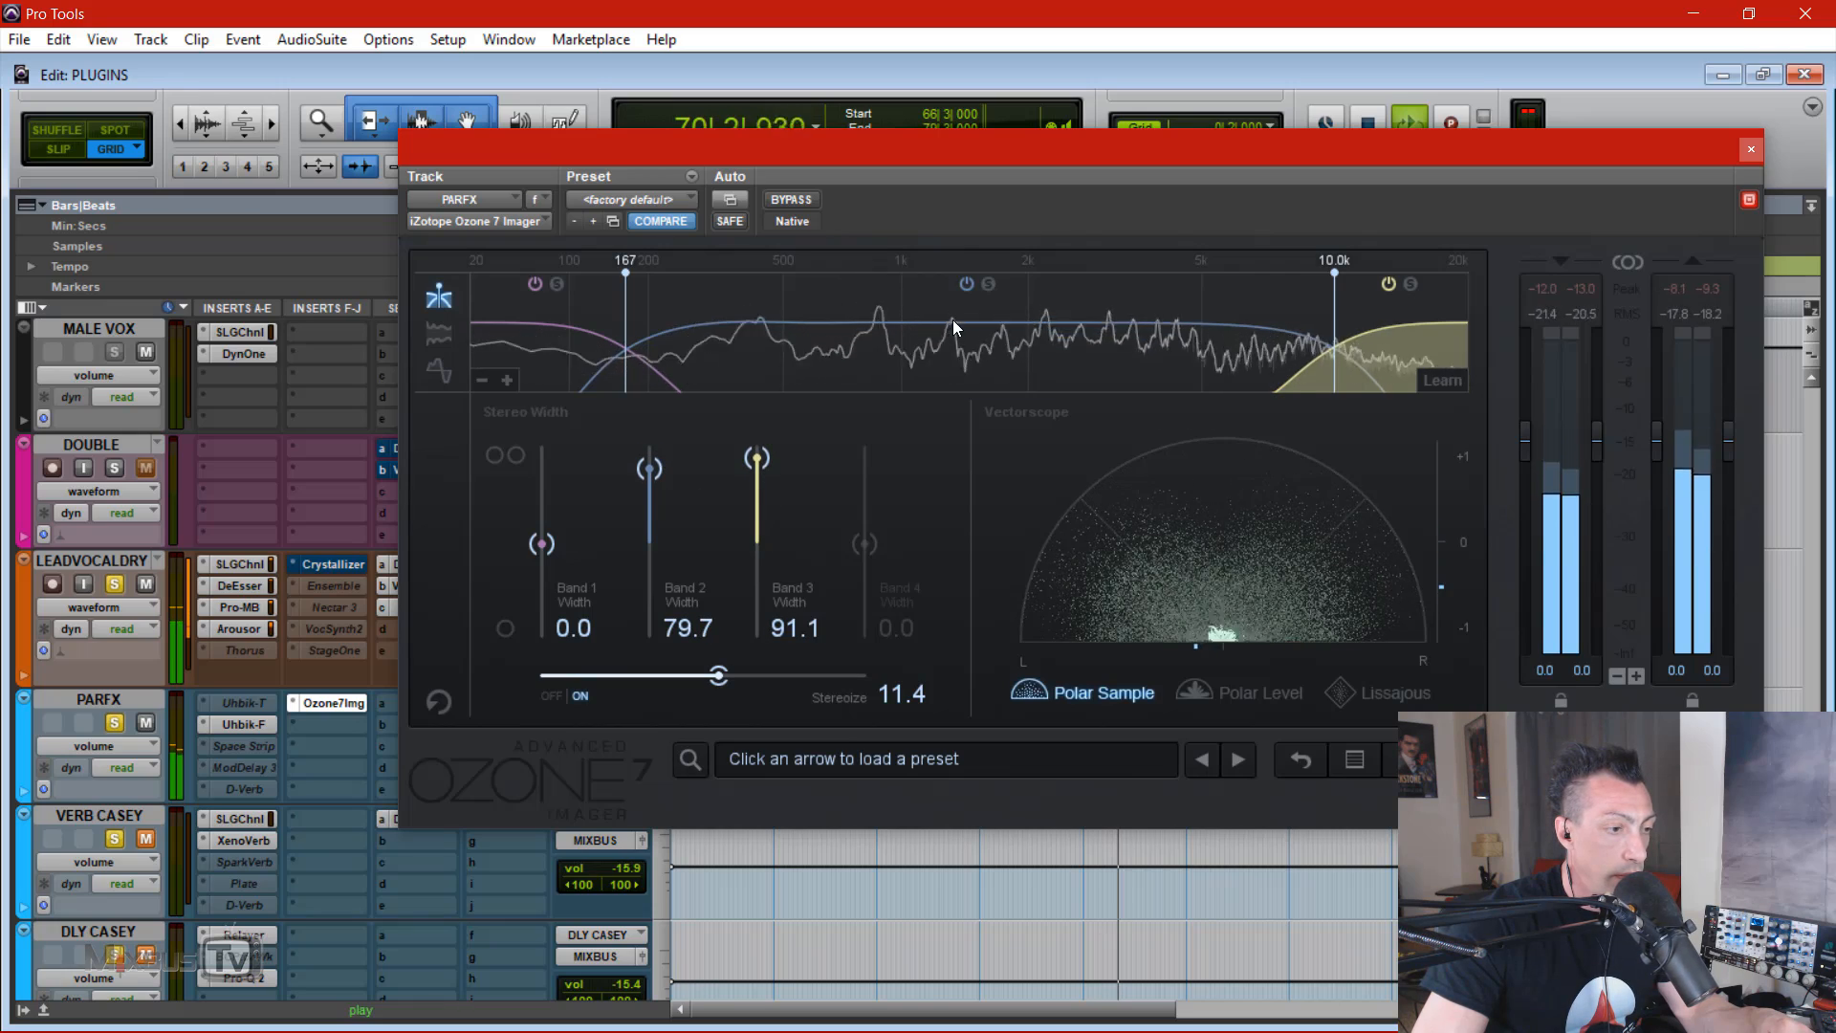
Step: Raise Stereoize to 20.0, comparing the imager against bypass both before and after the change
{"action": "left_click", "coordinate": [801, 197]}
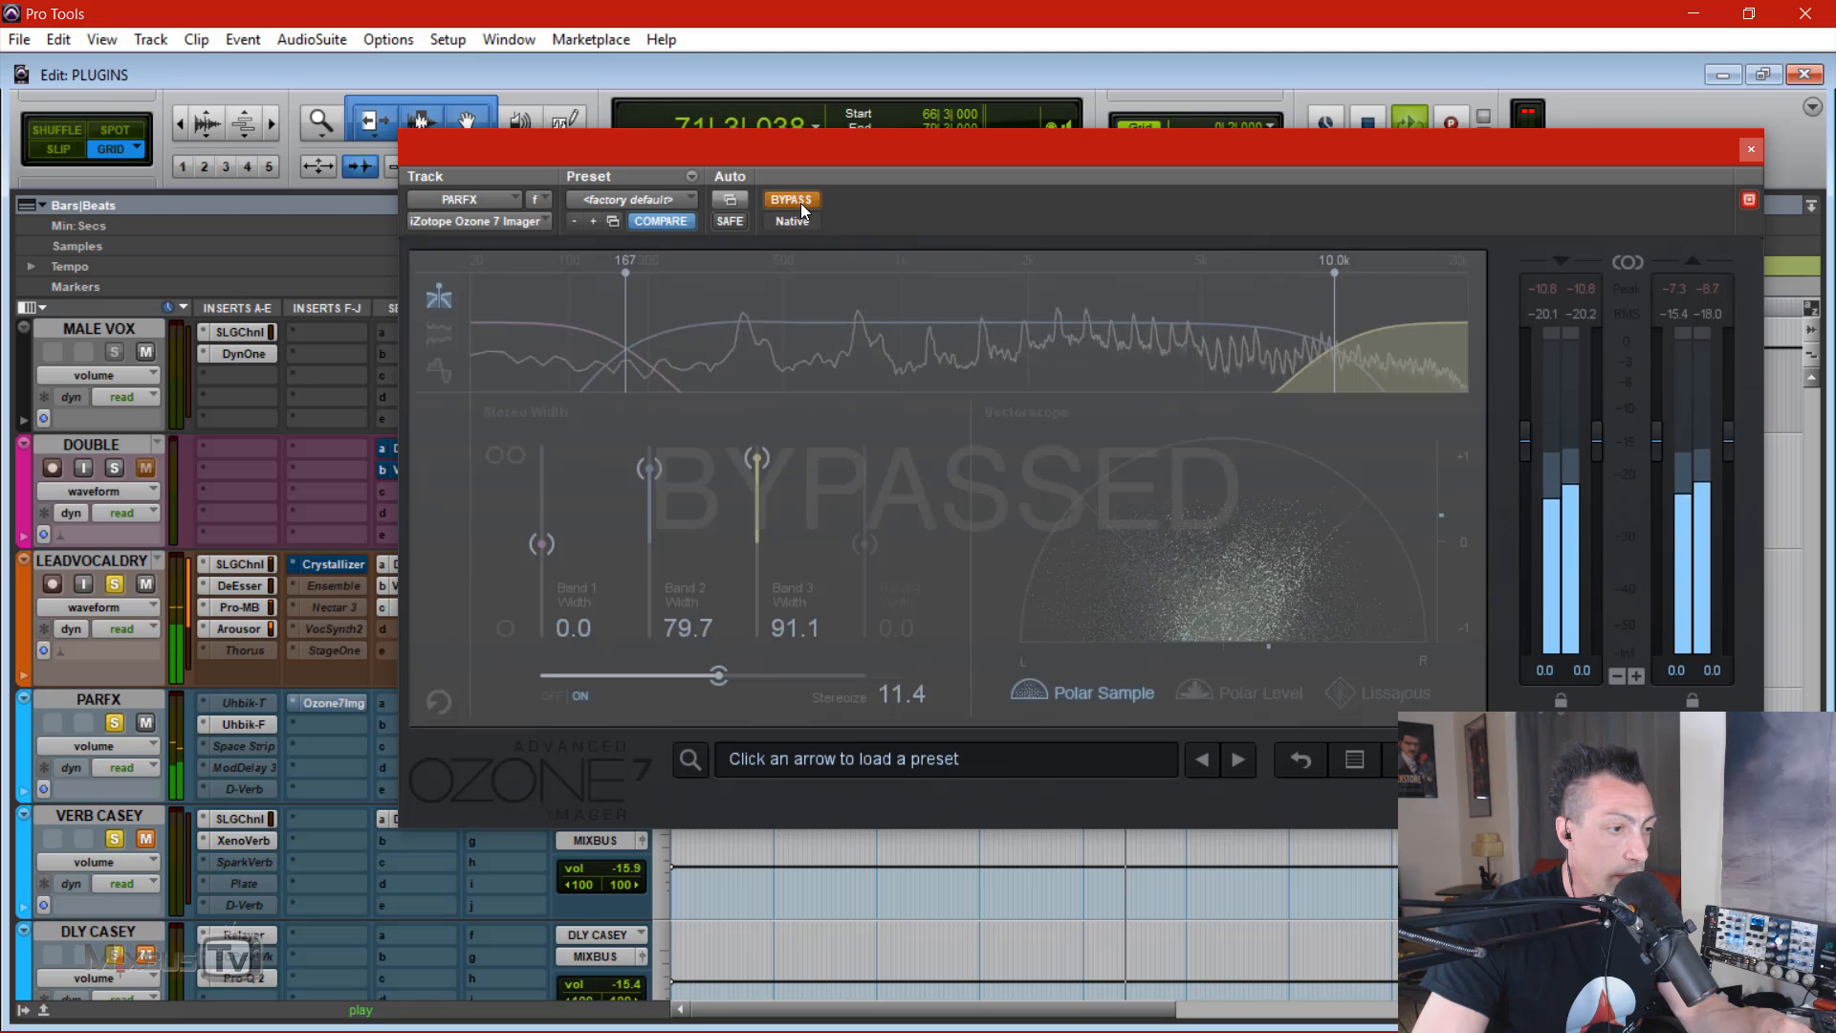
{"action": "left_click", "coordinate": [803, 198]}
{"action": "left_click_drag", "start_coordinate": [718, 675], "coordinate": [865, 677]}
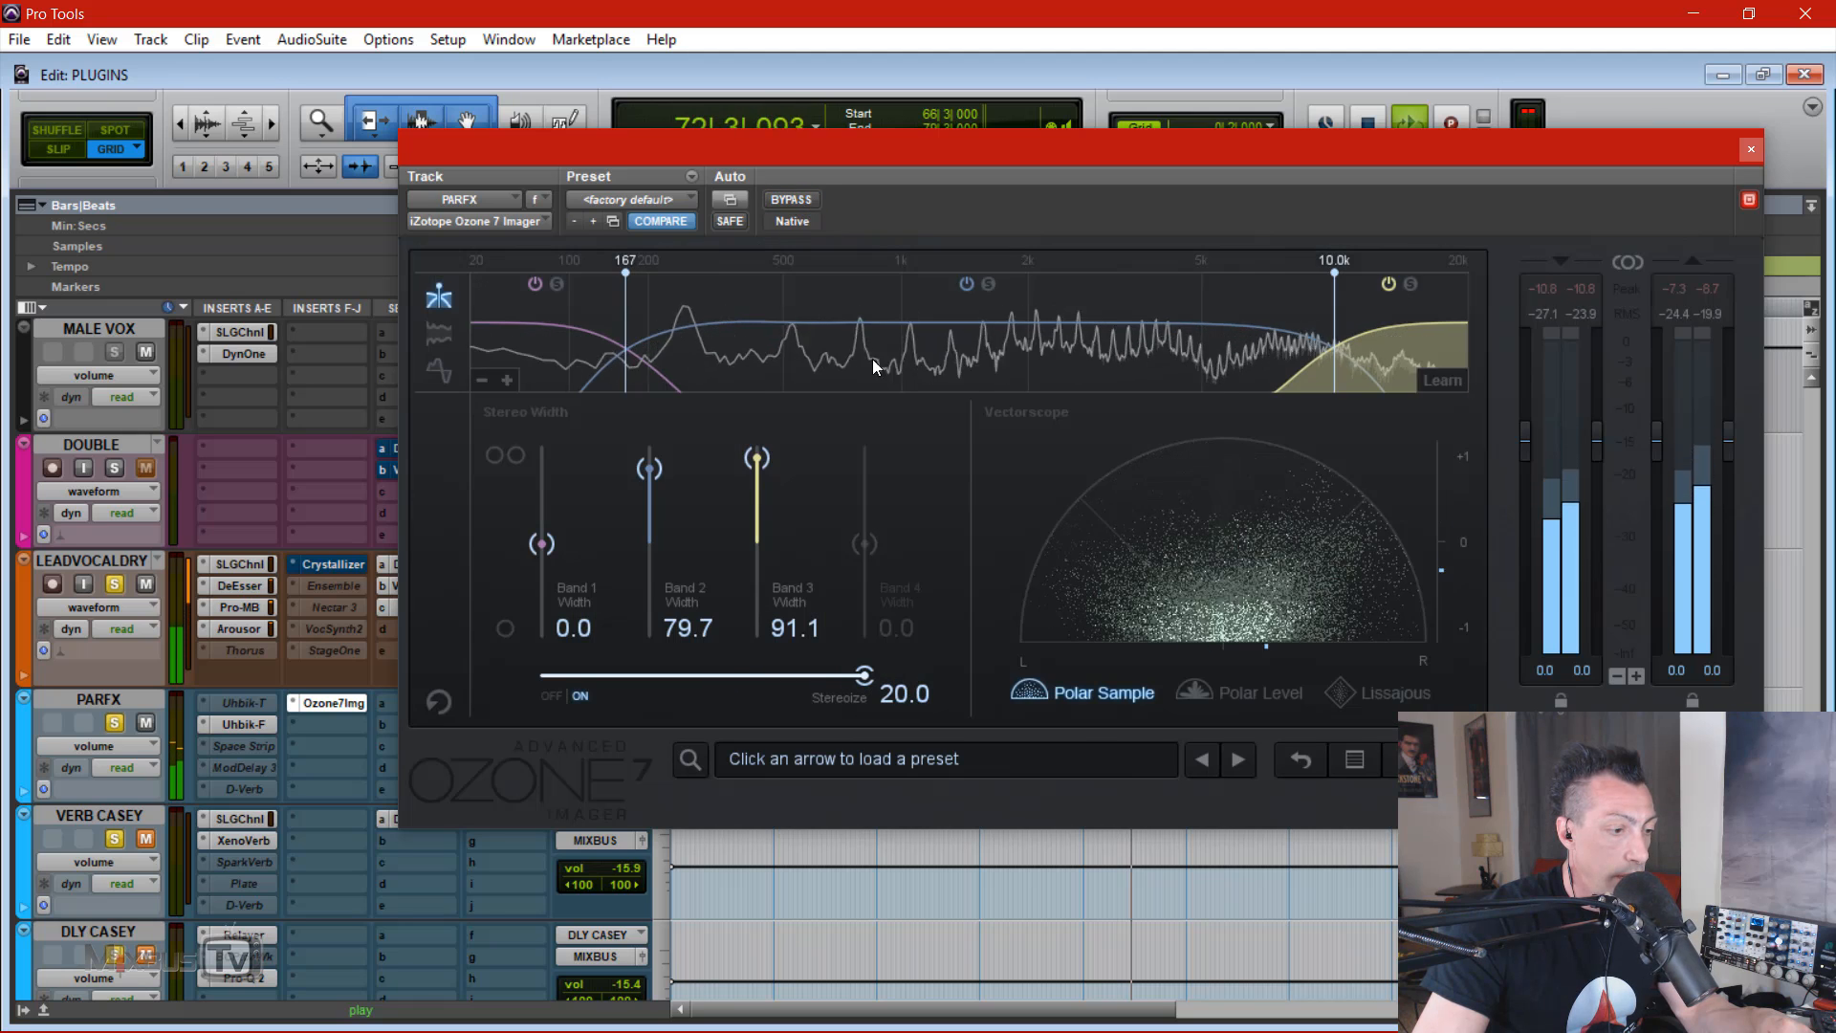
{"action": "left_click", "coordinate": [801, 201]}
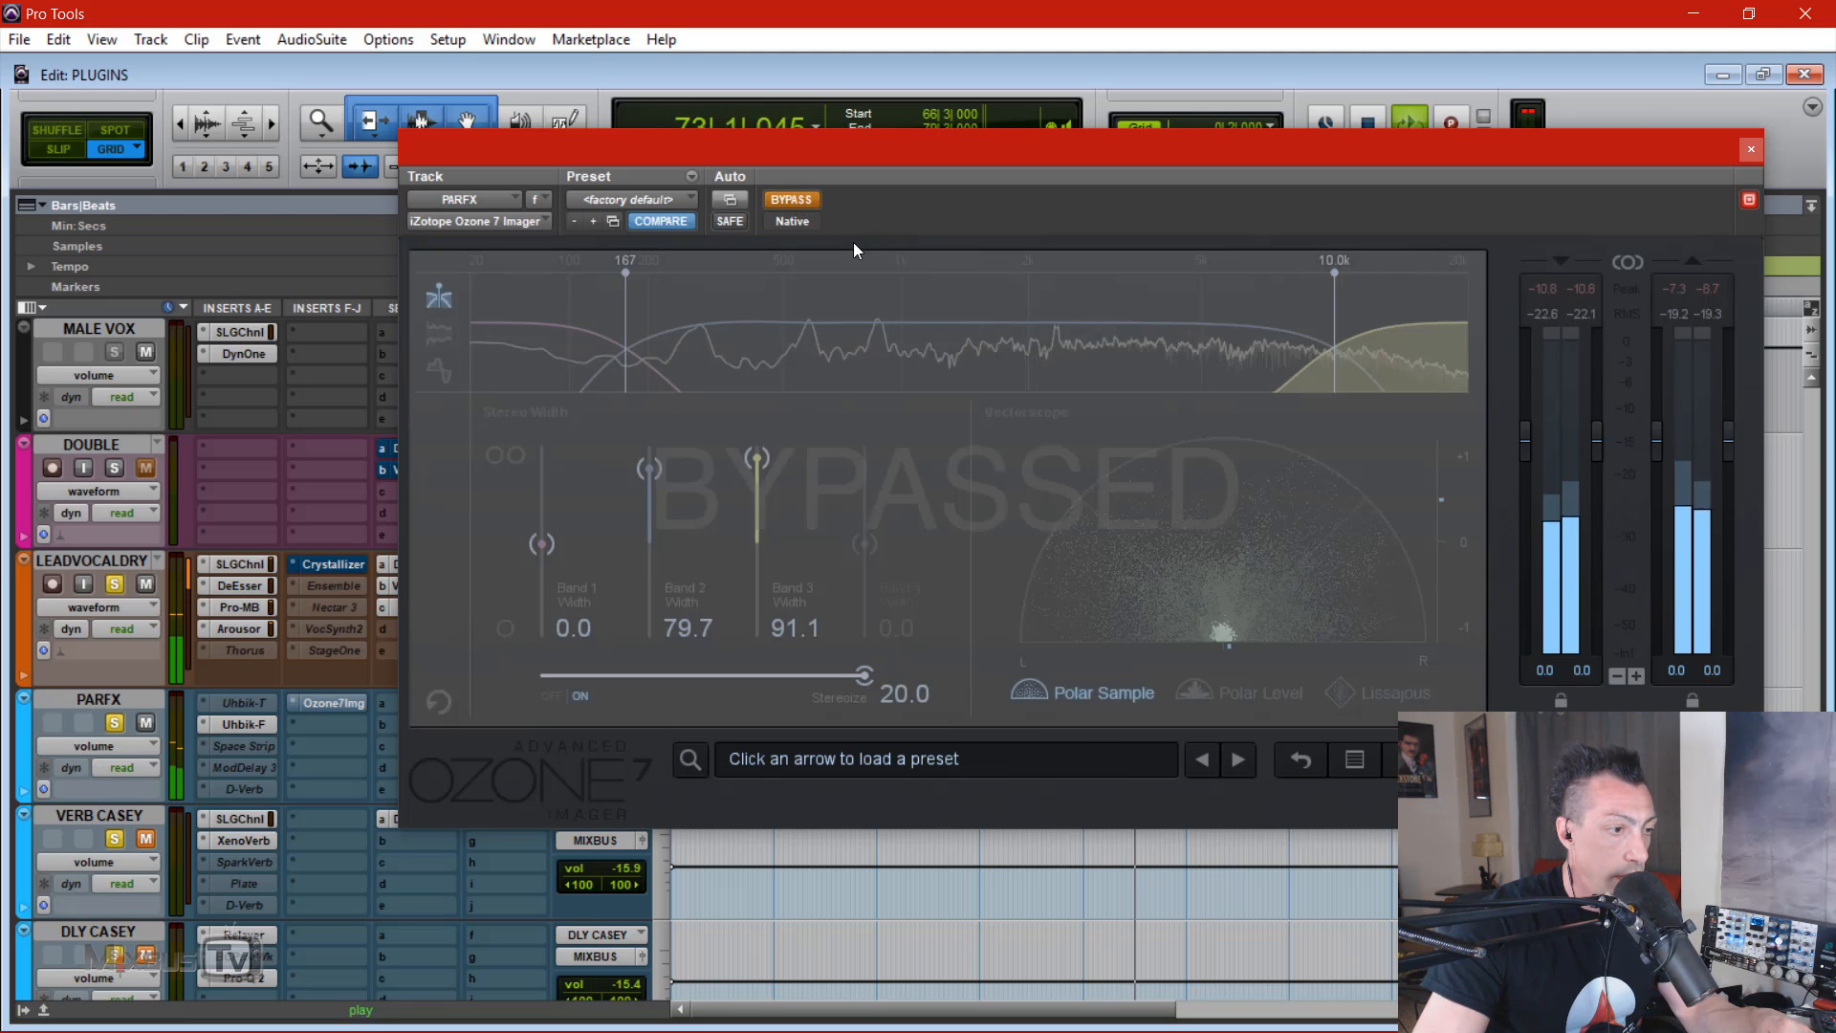
{"action": "left_click", "coordinate": [801, 199]}
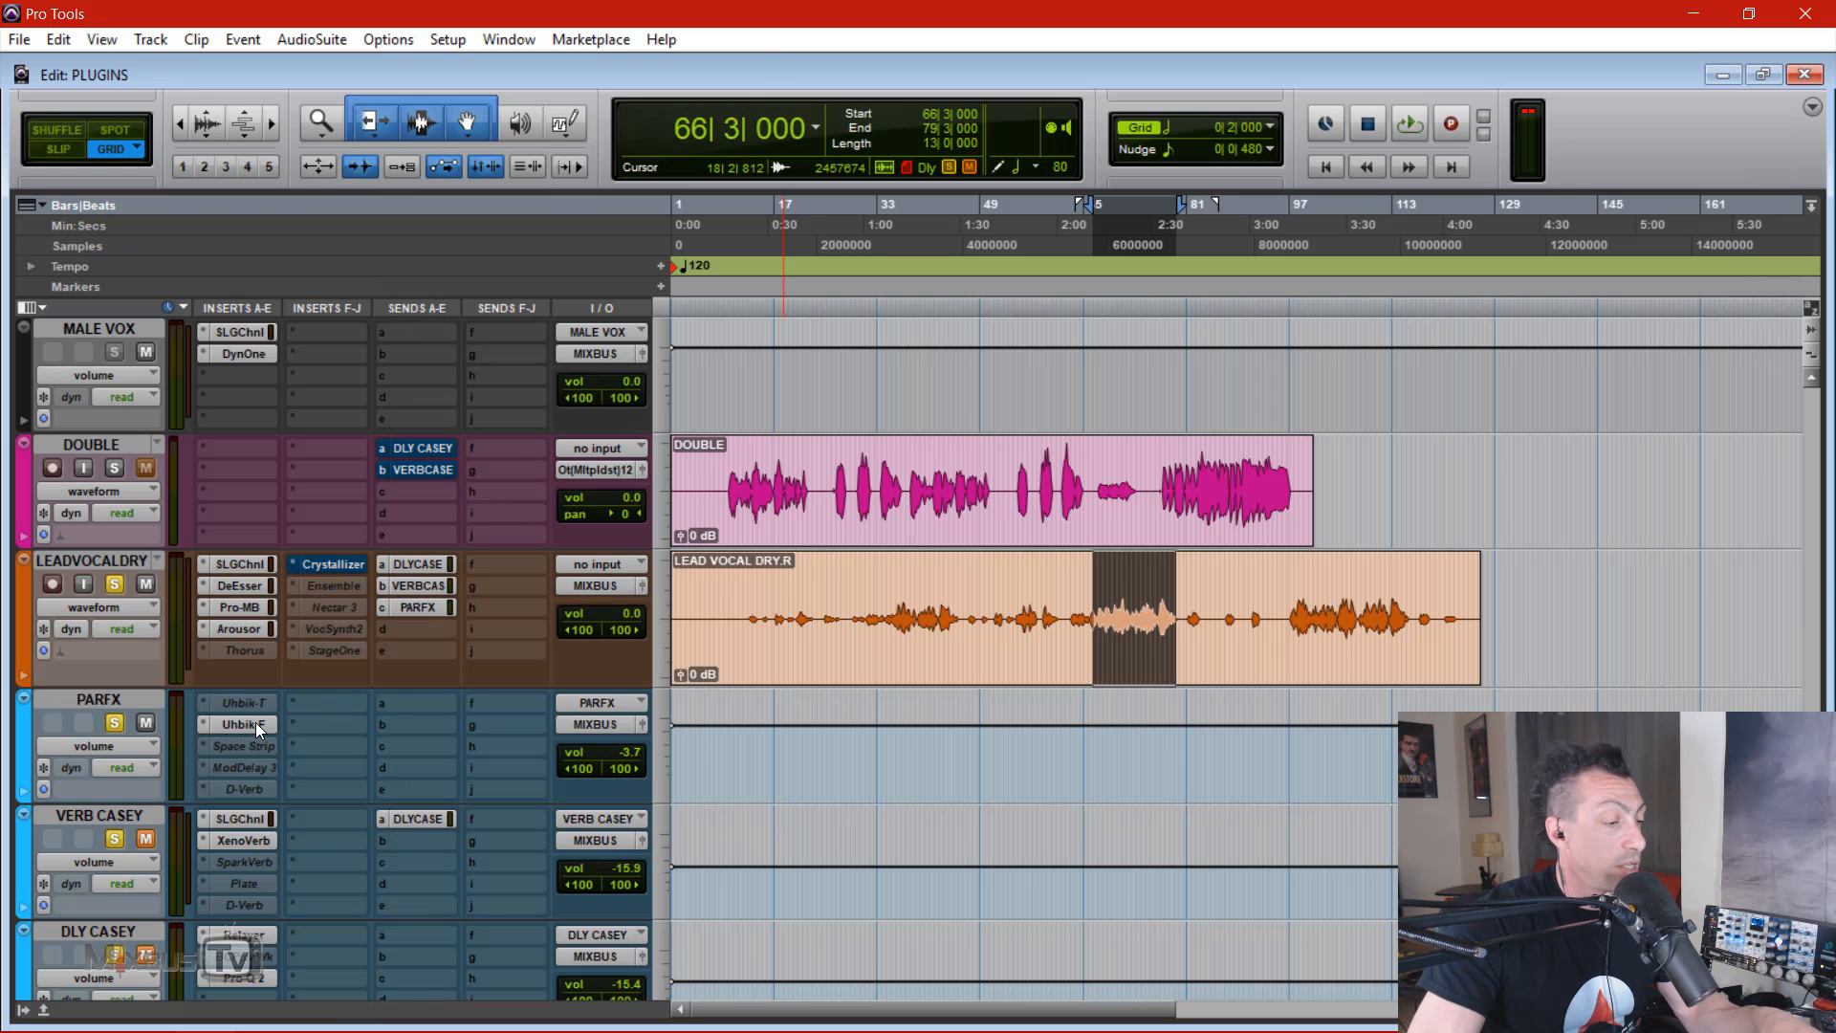
Step: Make Uhbik-F inactive and Space Strip active on the PARFX track
{"action": "right_click", "coordinate": [255, 722]}
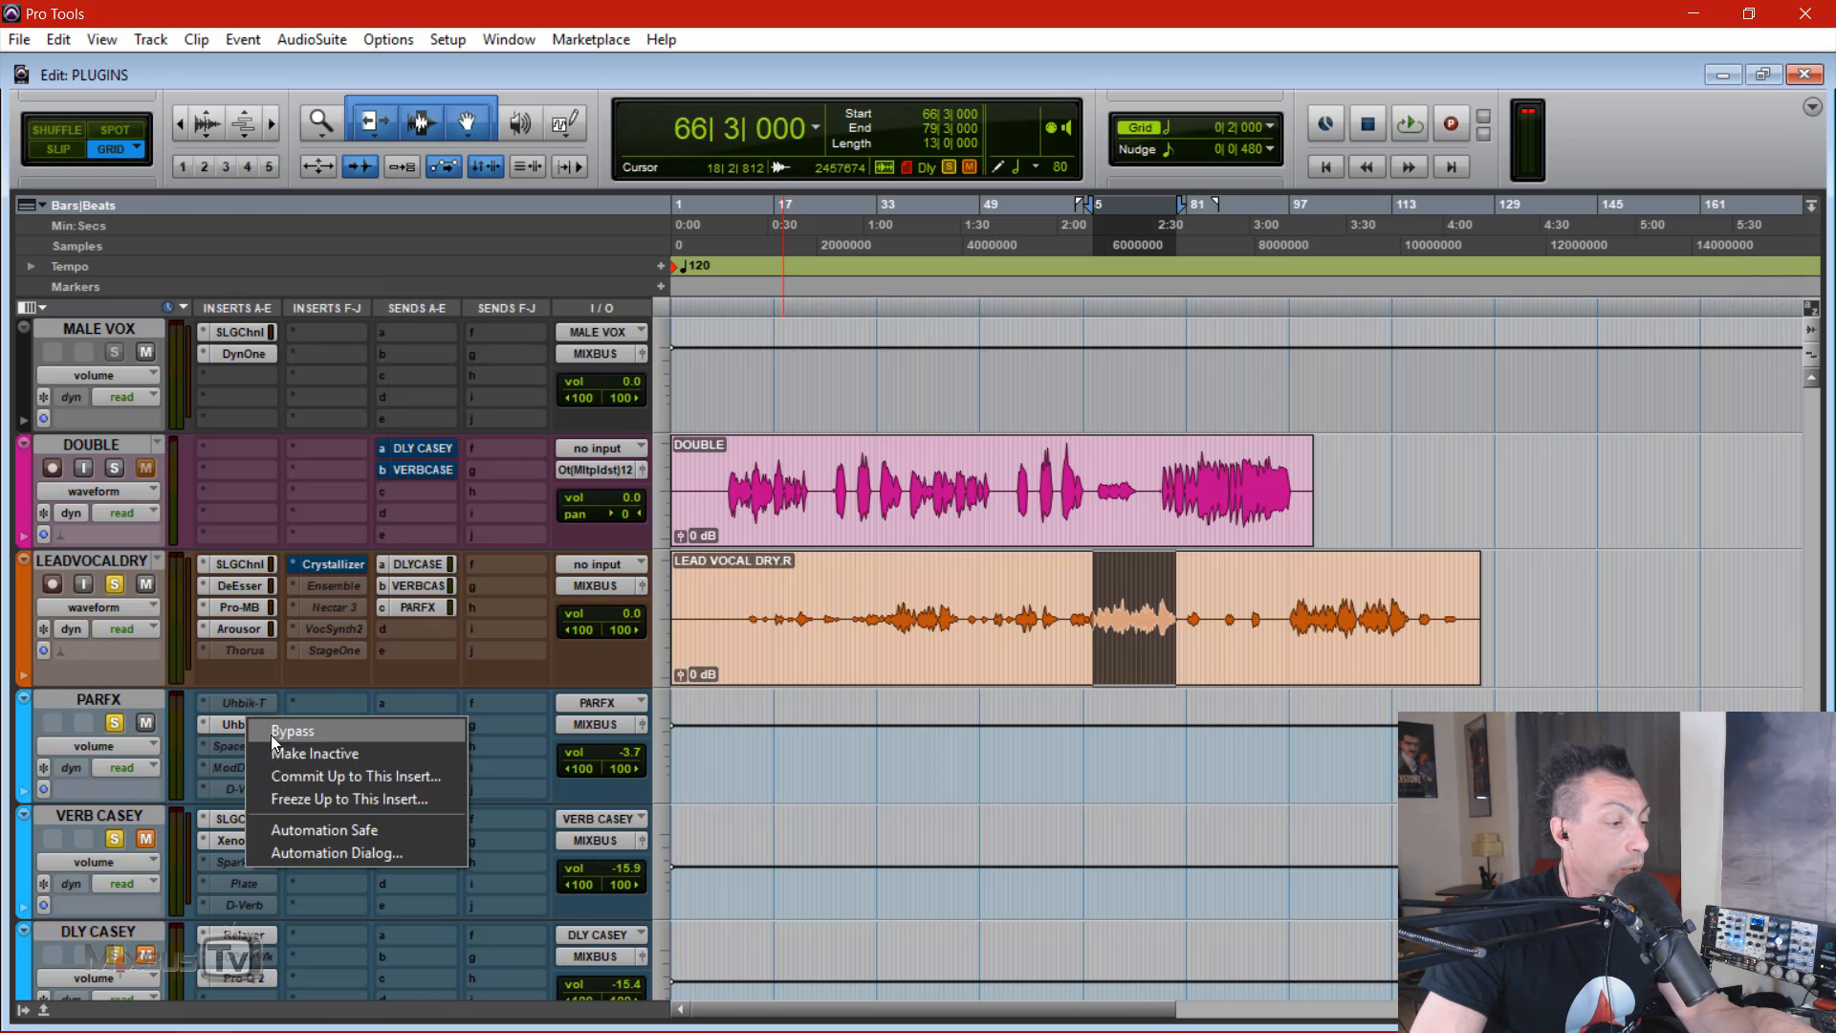
{"action": "left_click", "coordinate": [314, 747]}
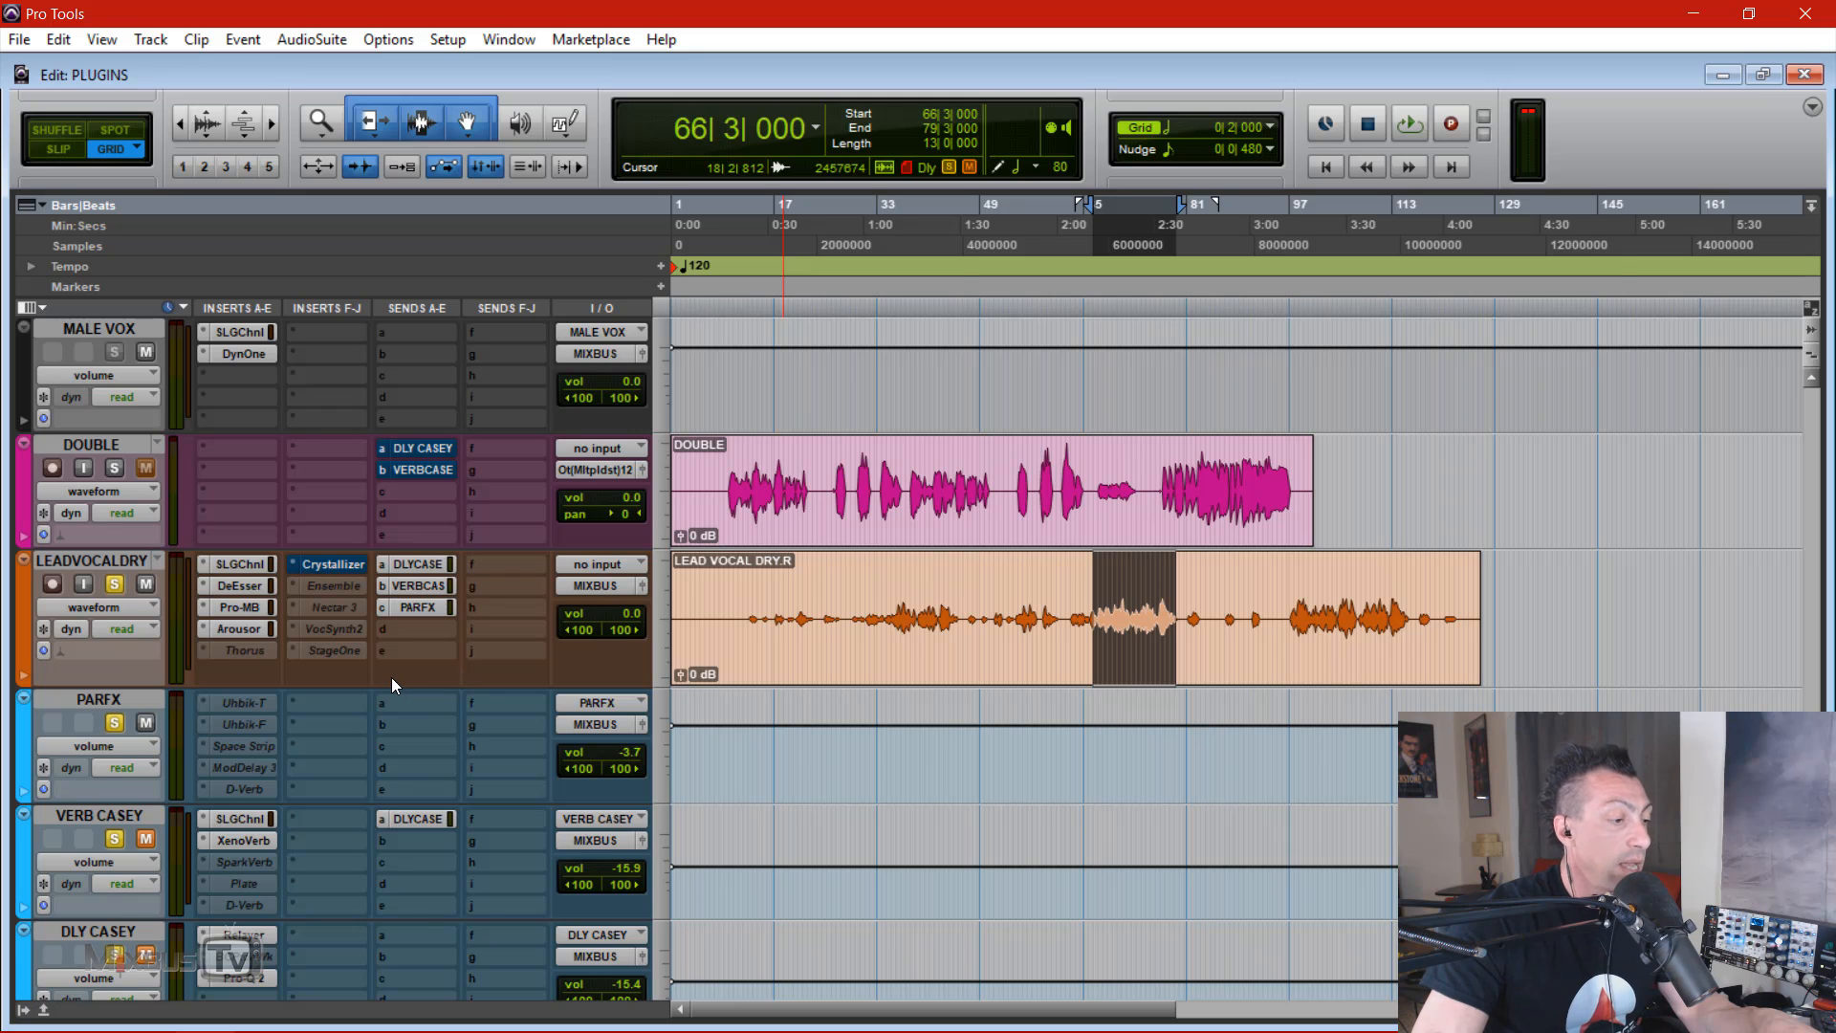
{"action": "right_click", "coordinate": [228, 747]}
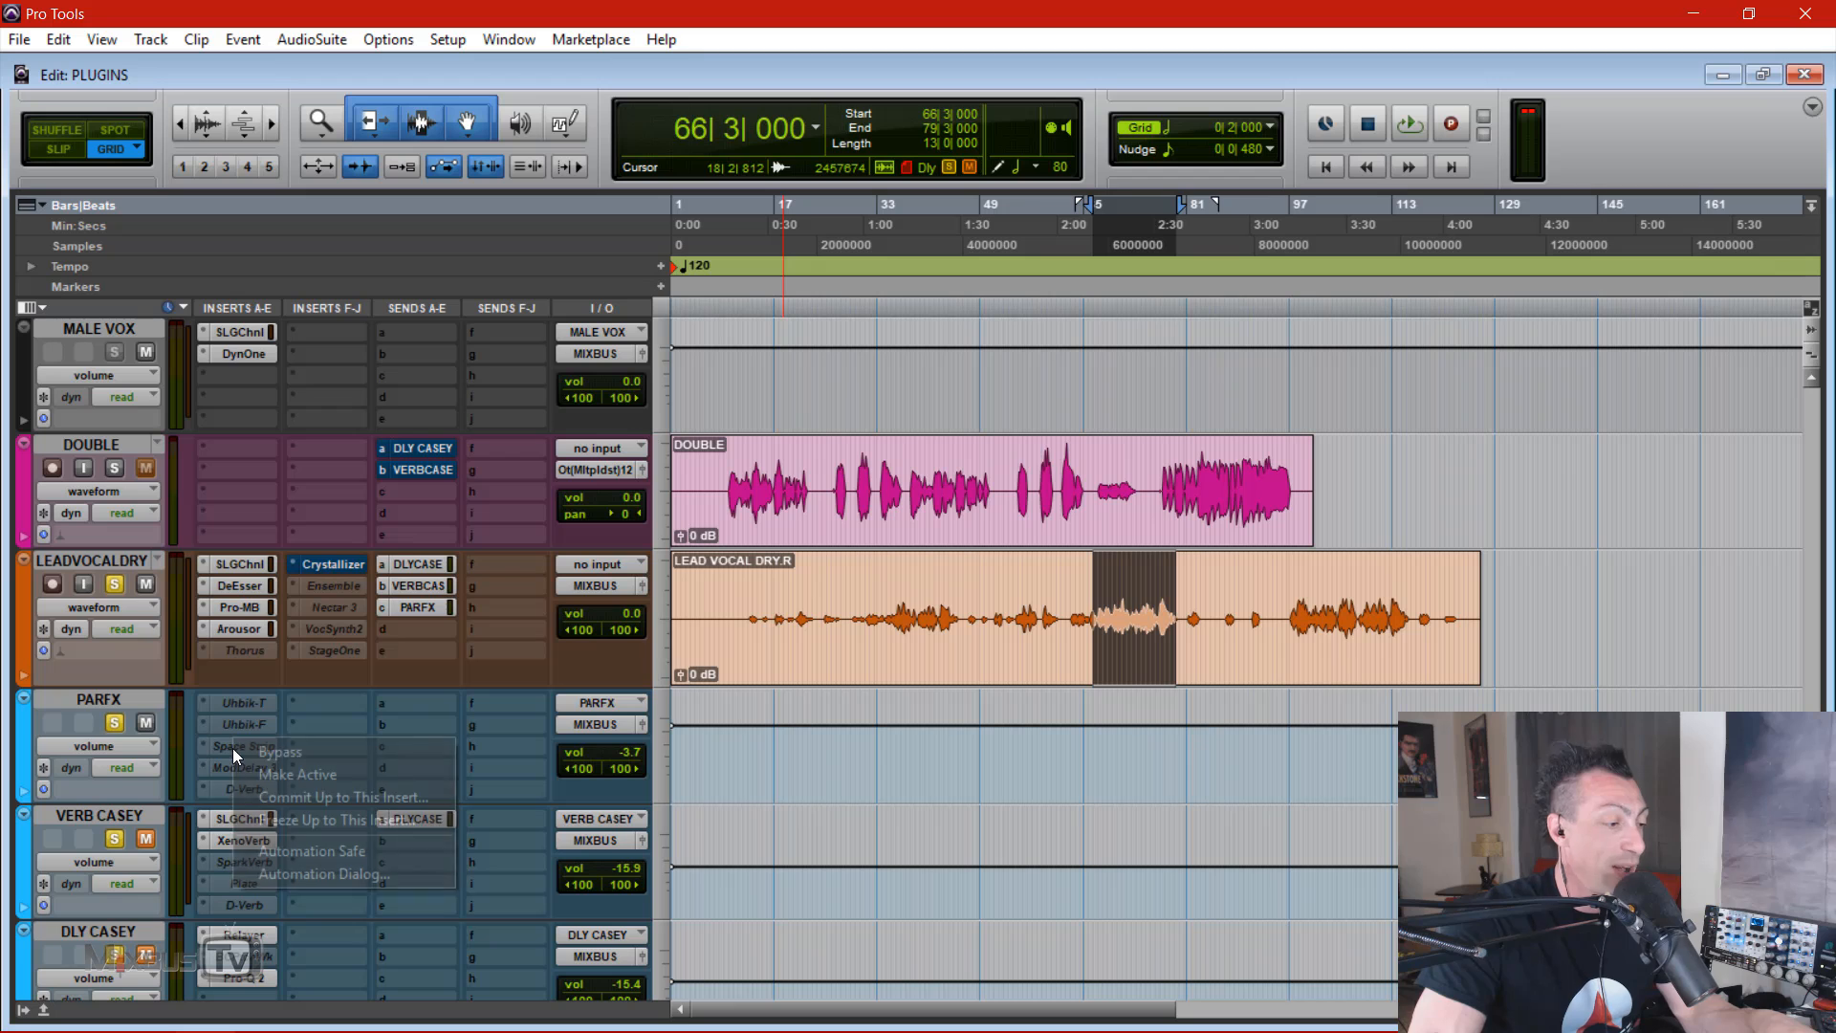
{"action": "left_click", "coordinate": [273, 782]}
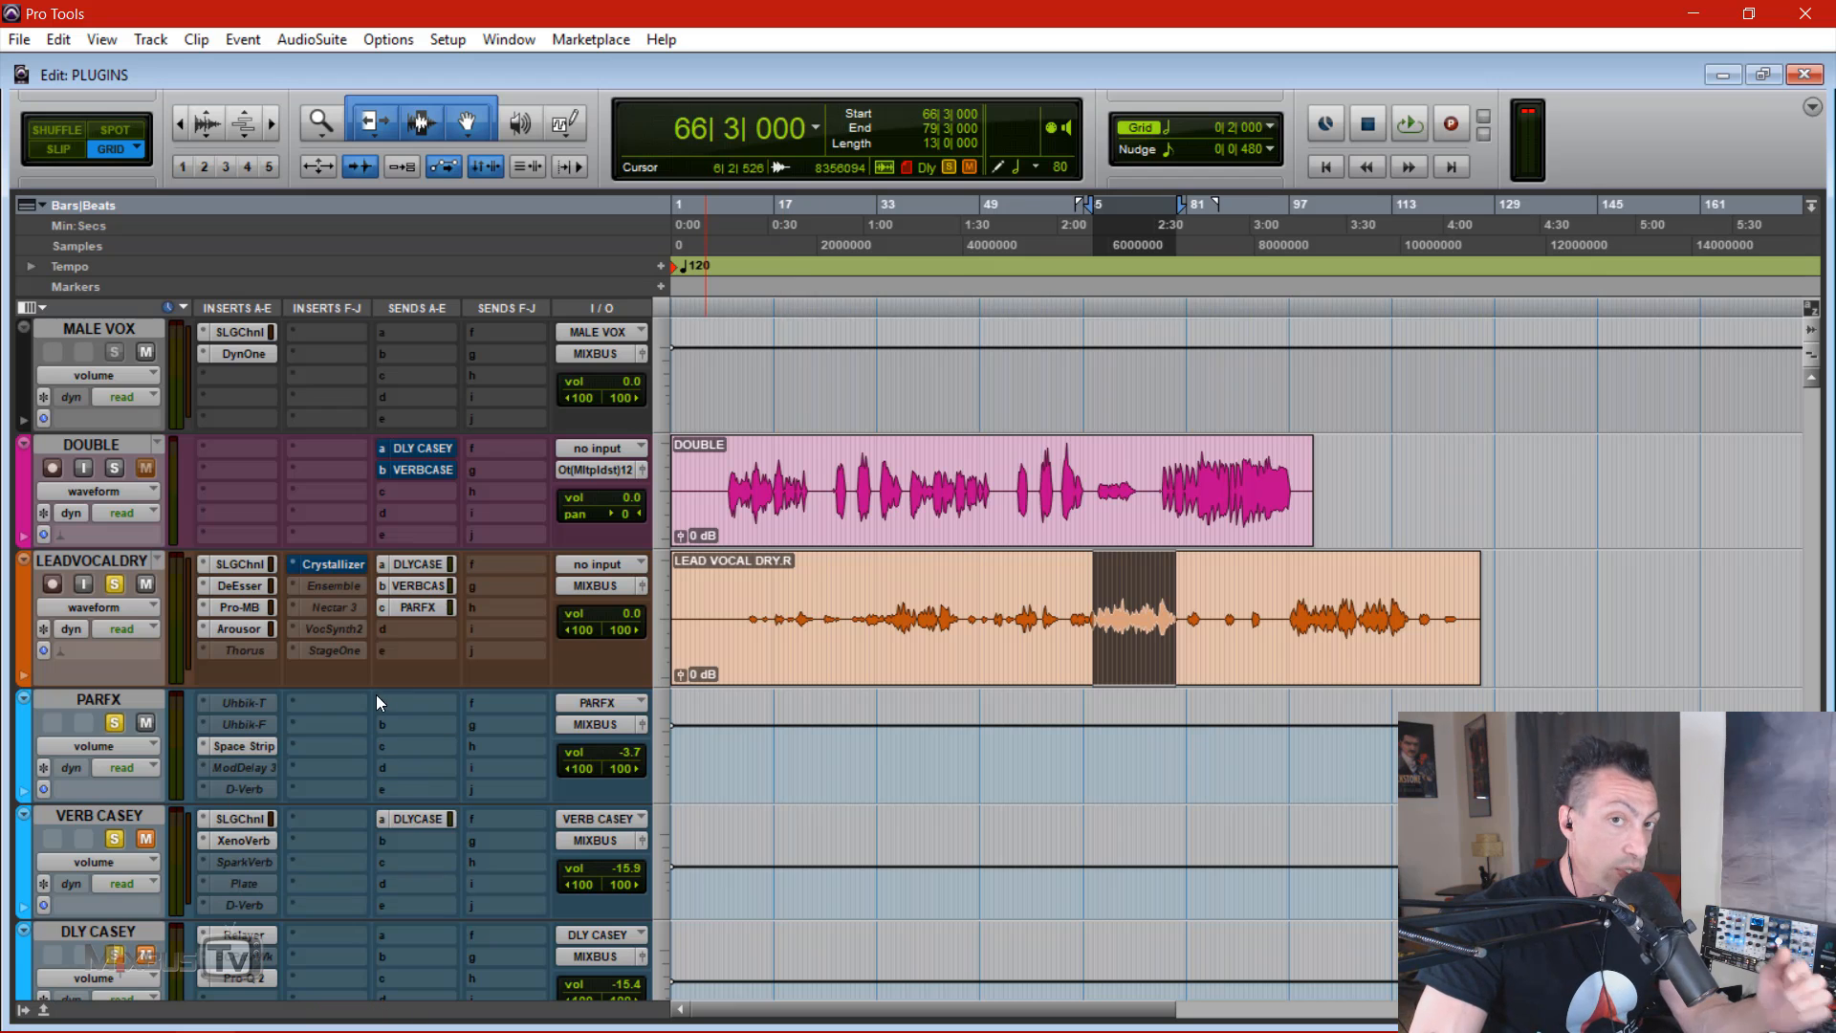
Step: Open Space Strip on PARFX and switch off its Contour, Vibe, Slapback and Ensemble sections
{"action": "left_click", "coordinate": [248, 746]}
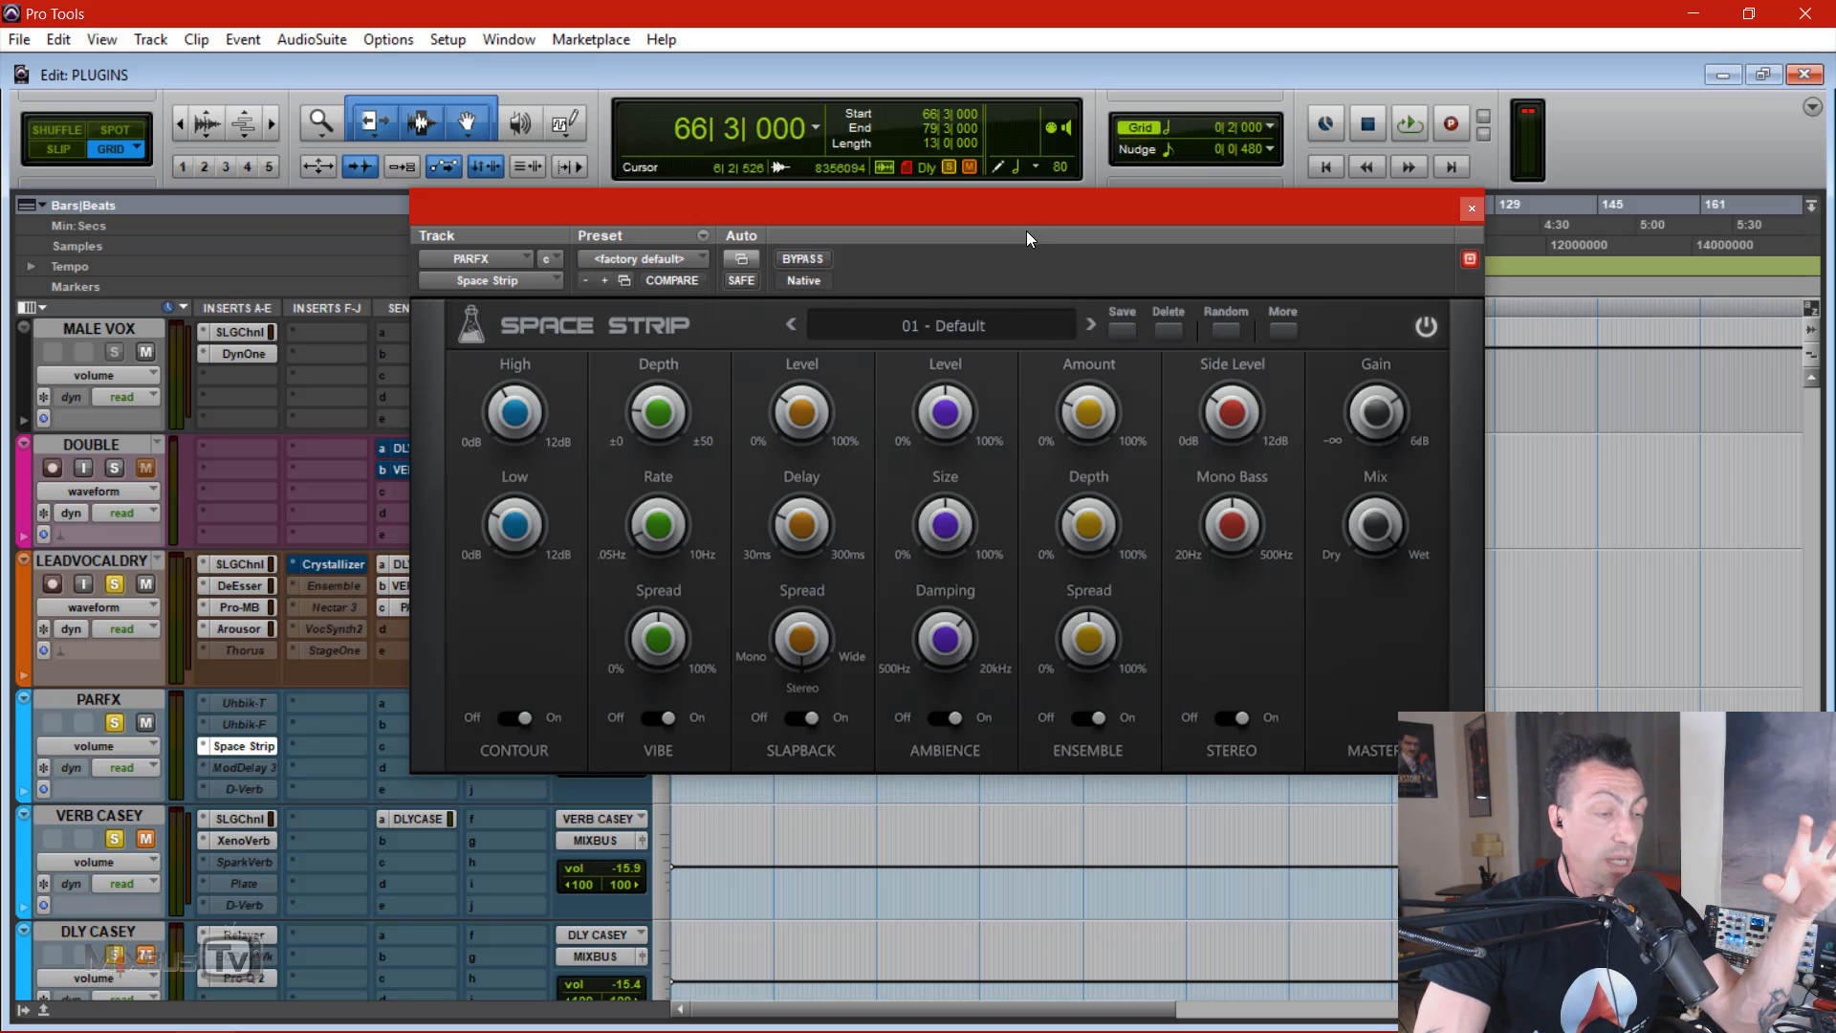
{"action": "left_click_drag", "start_coordinate": [1037, 205], "coordinate": [1042, 192]}
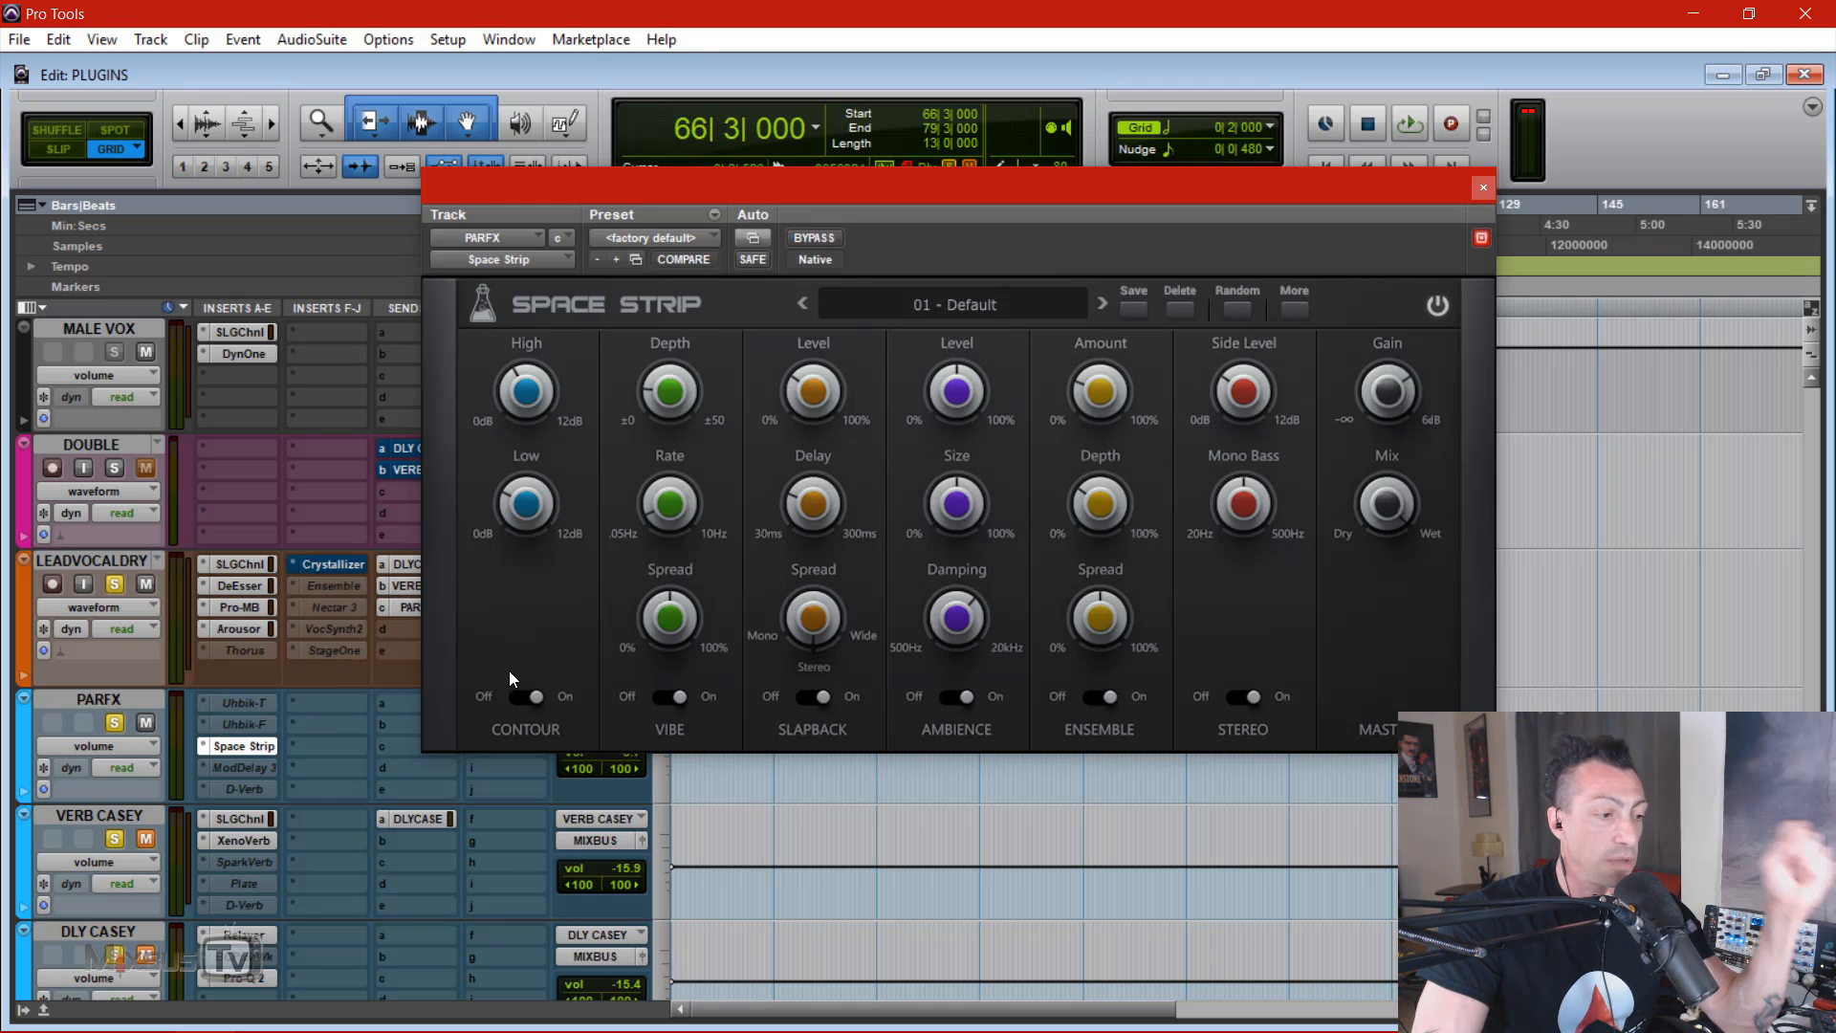
{"action": "left_click", "coordinate": [526, 697]}
{"action": "left_click", "coordinate": [669, 696]}
{"action": "left_click", "coordinate": [815, 697]}
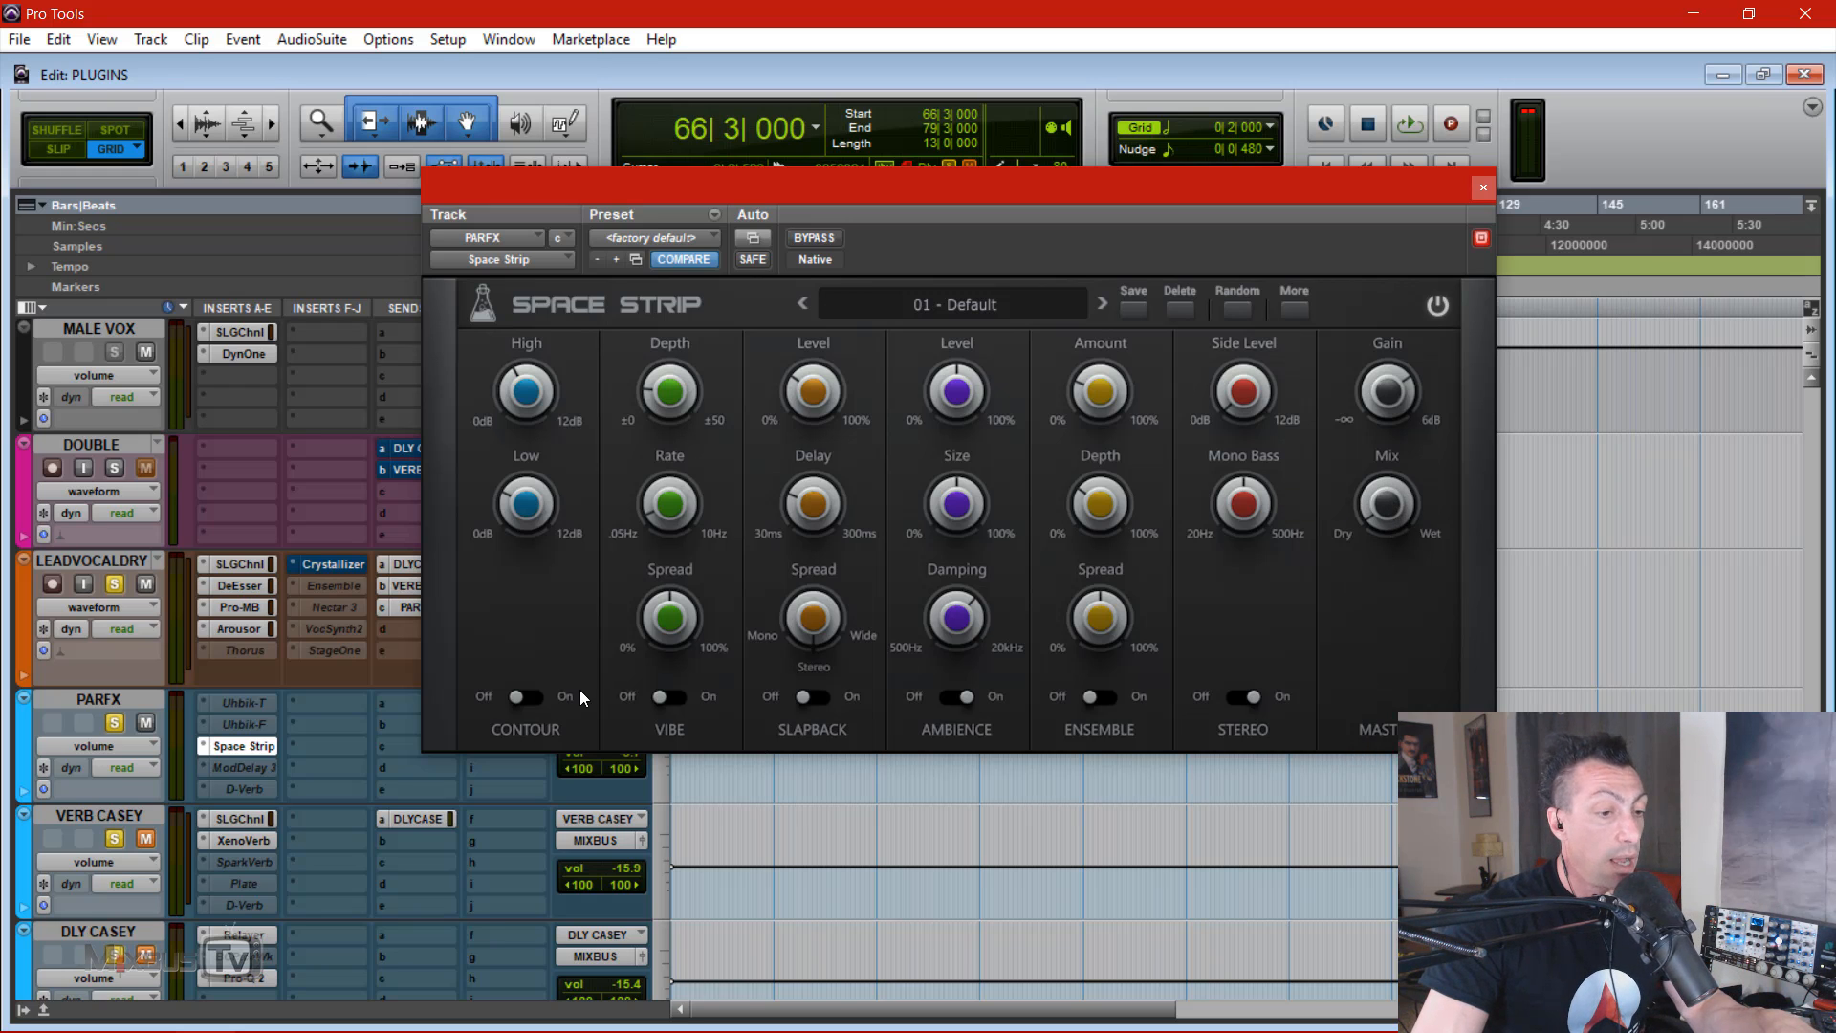
Step: Lower Space Strip's ambience size and compare the plug-in against bypass while the vocal plays, leaving it engaged
{"action": "left_click", "coordinate": [145, 585]}
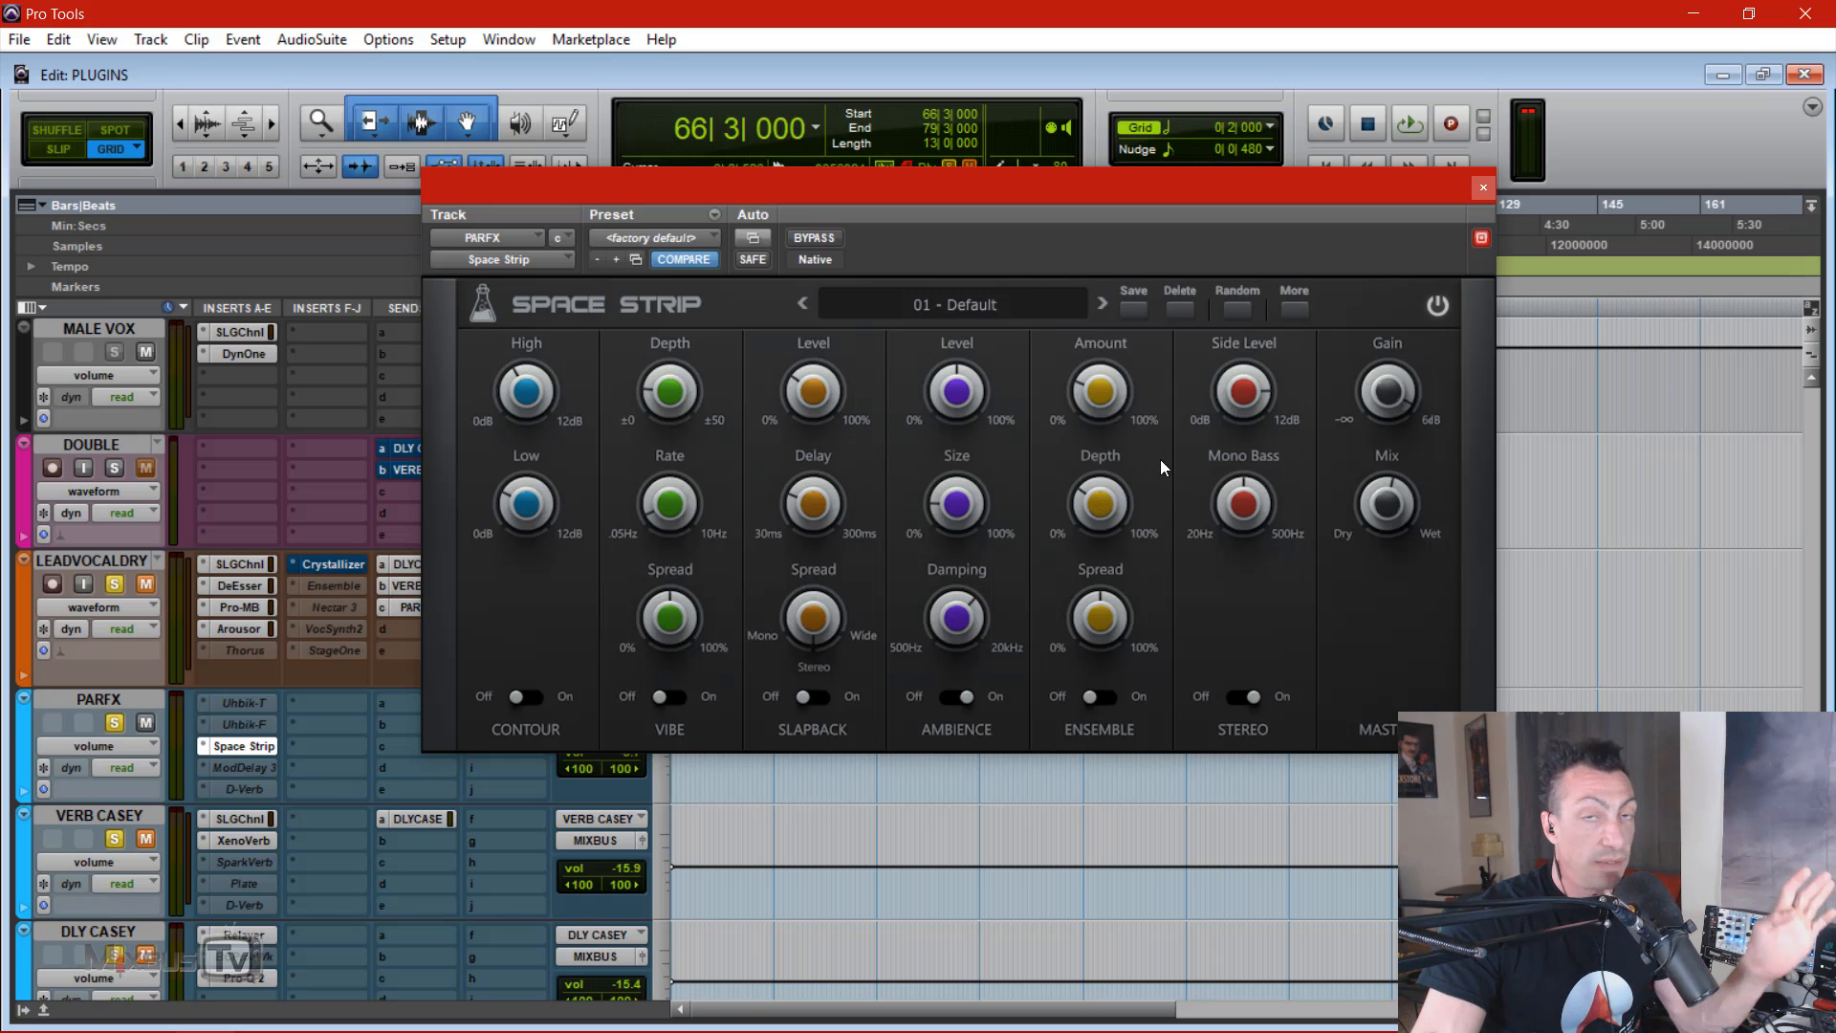
{"action": "left_click_drag", "start_coordinate": [949, 513], "coordinate": [947, 528]}
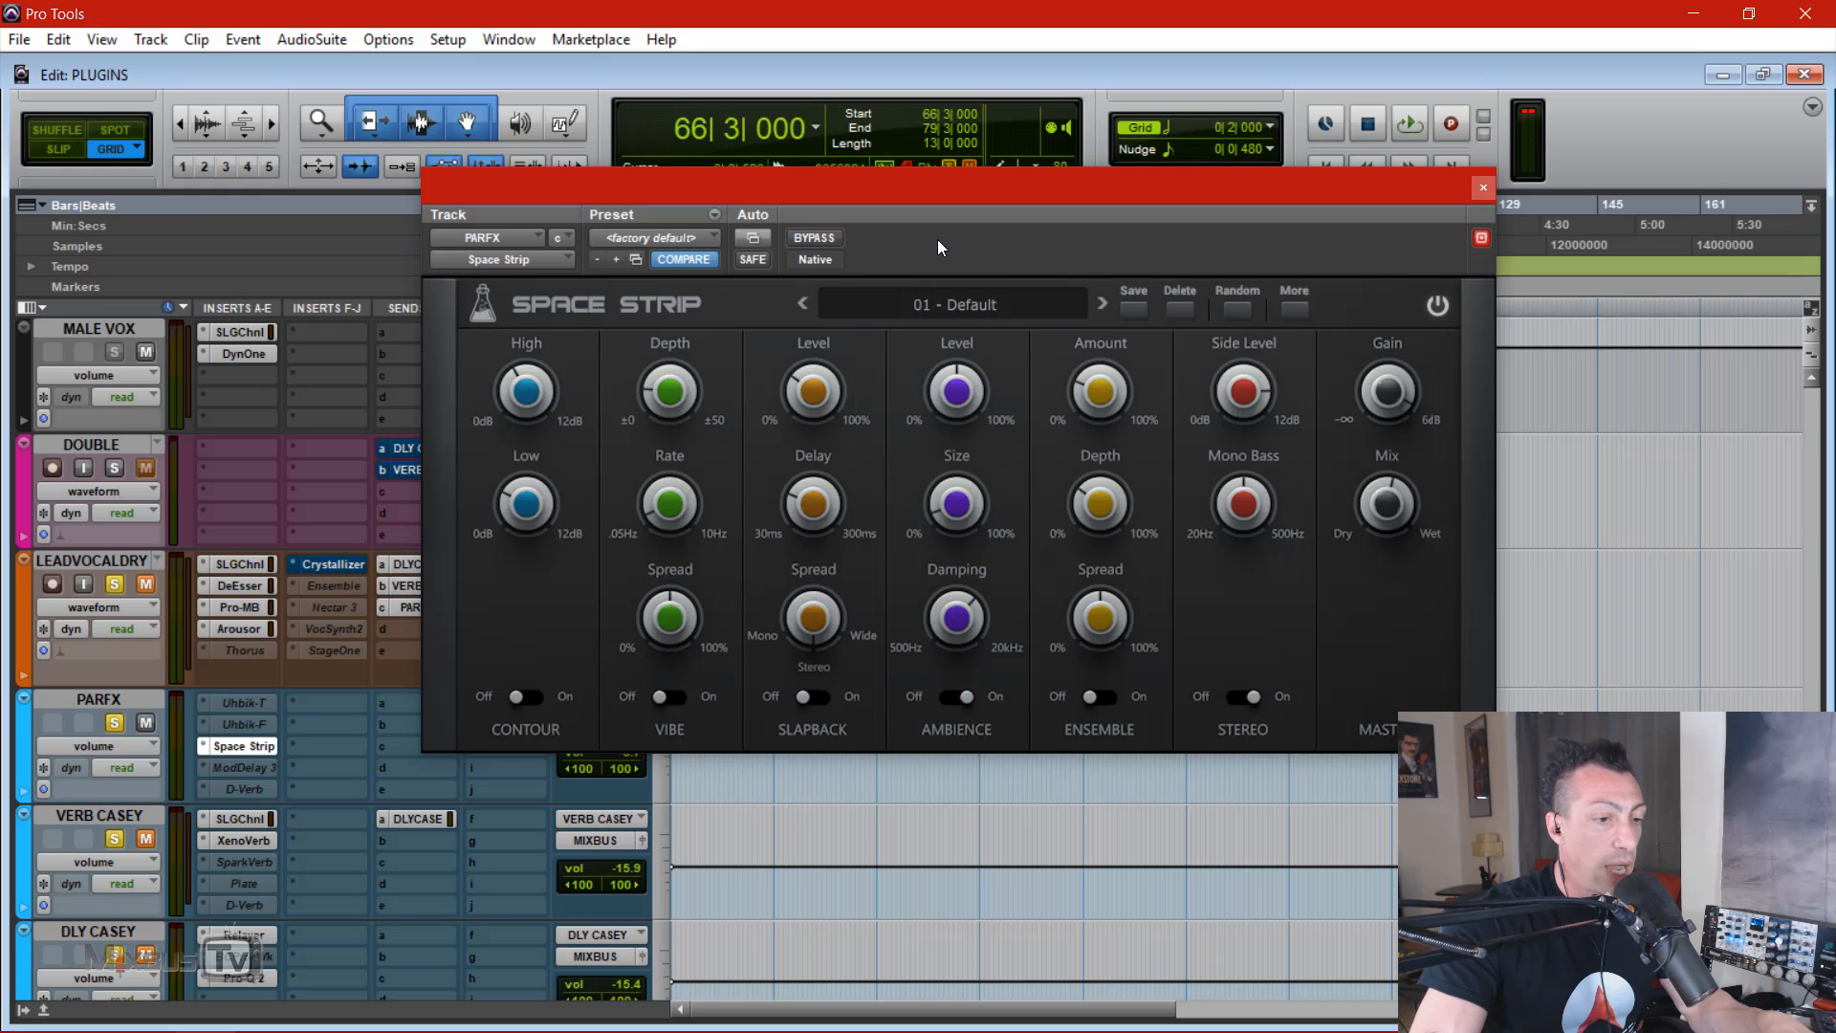
{"action": "left_click", "coordinate": [828, 240]}
{"action": "key", "text": "space"}
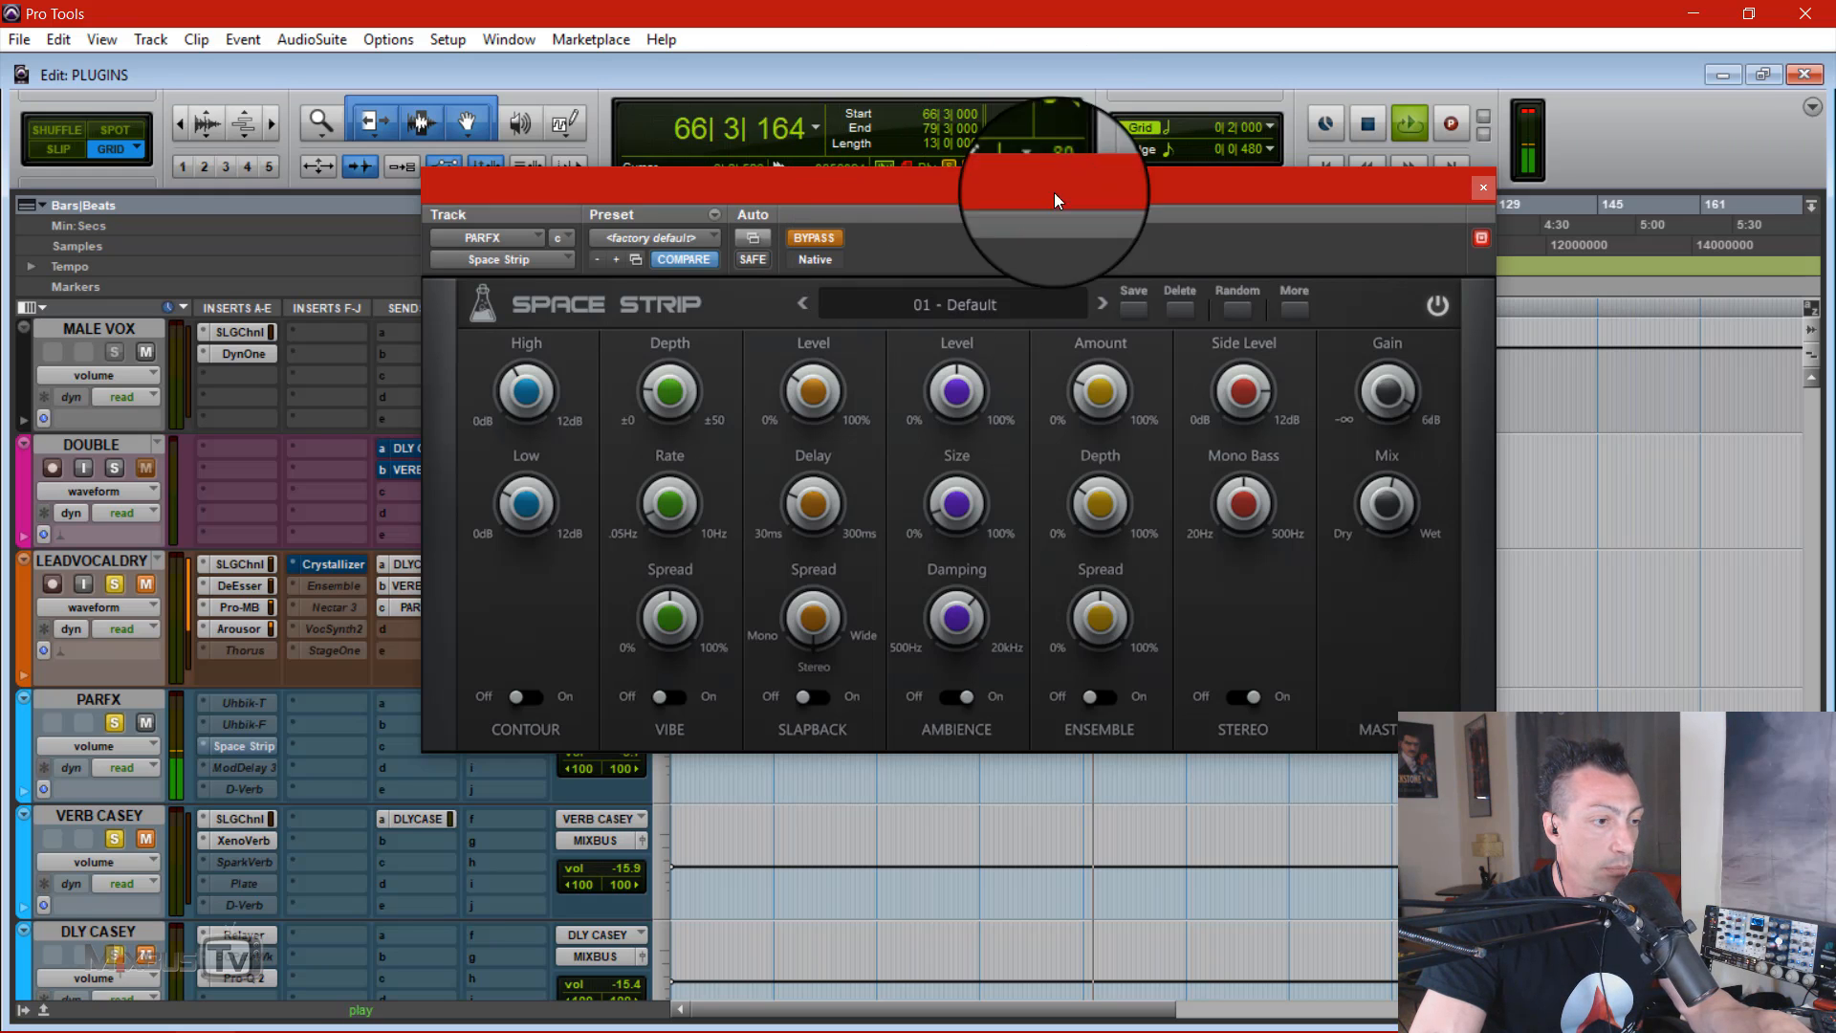
{"action": "left_click", "coordinate": [823, 238]}
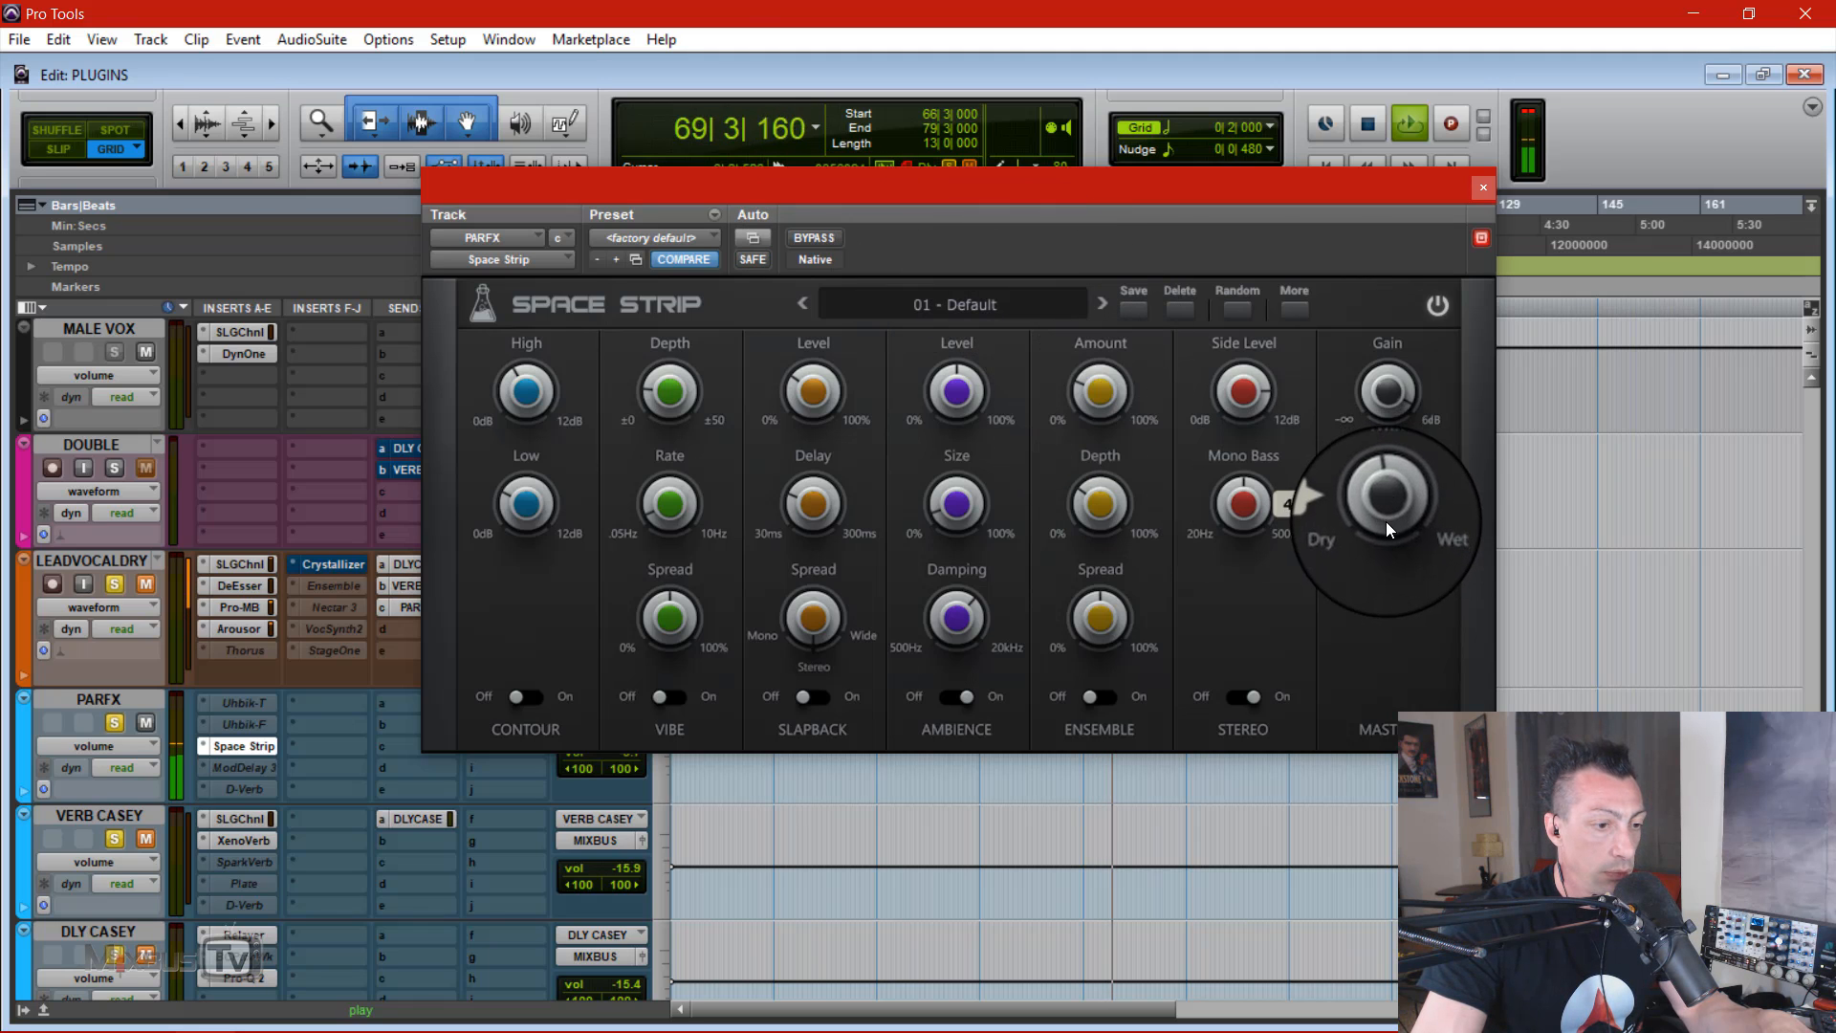
{"action": "left_click", "coordinate": [816, 239]}
{"action": "left_click", "coordinate": [813, 238]}
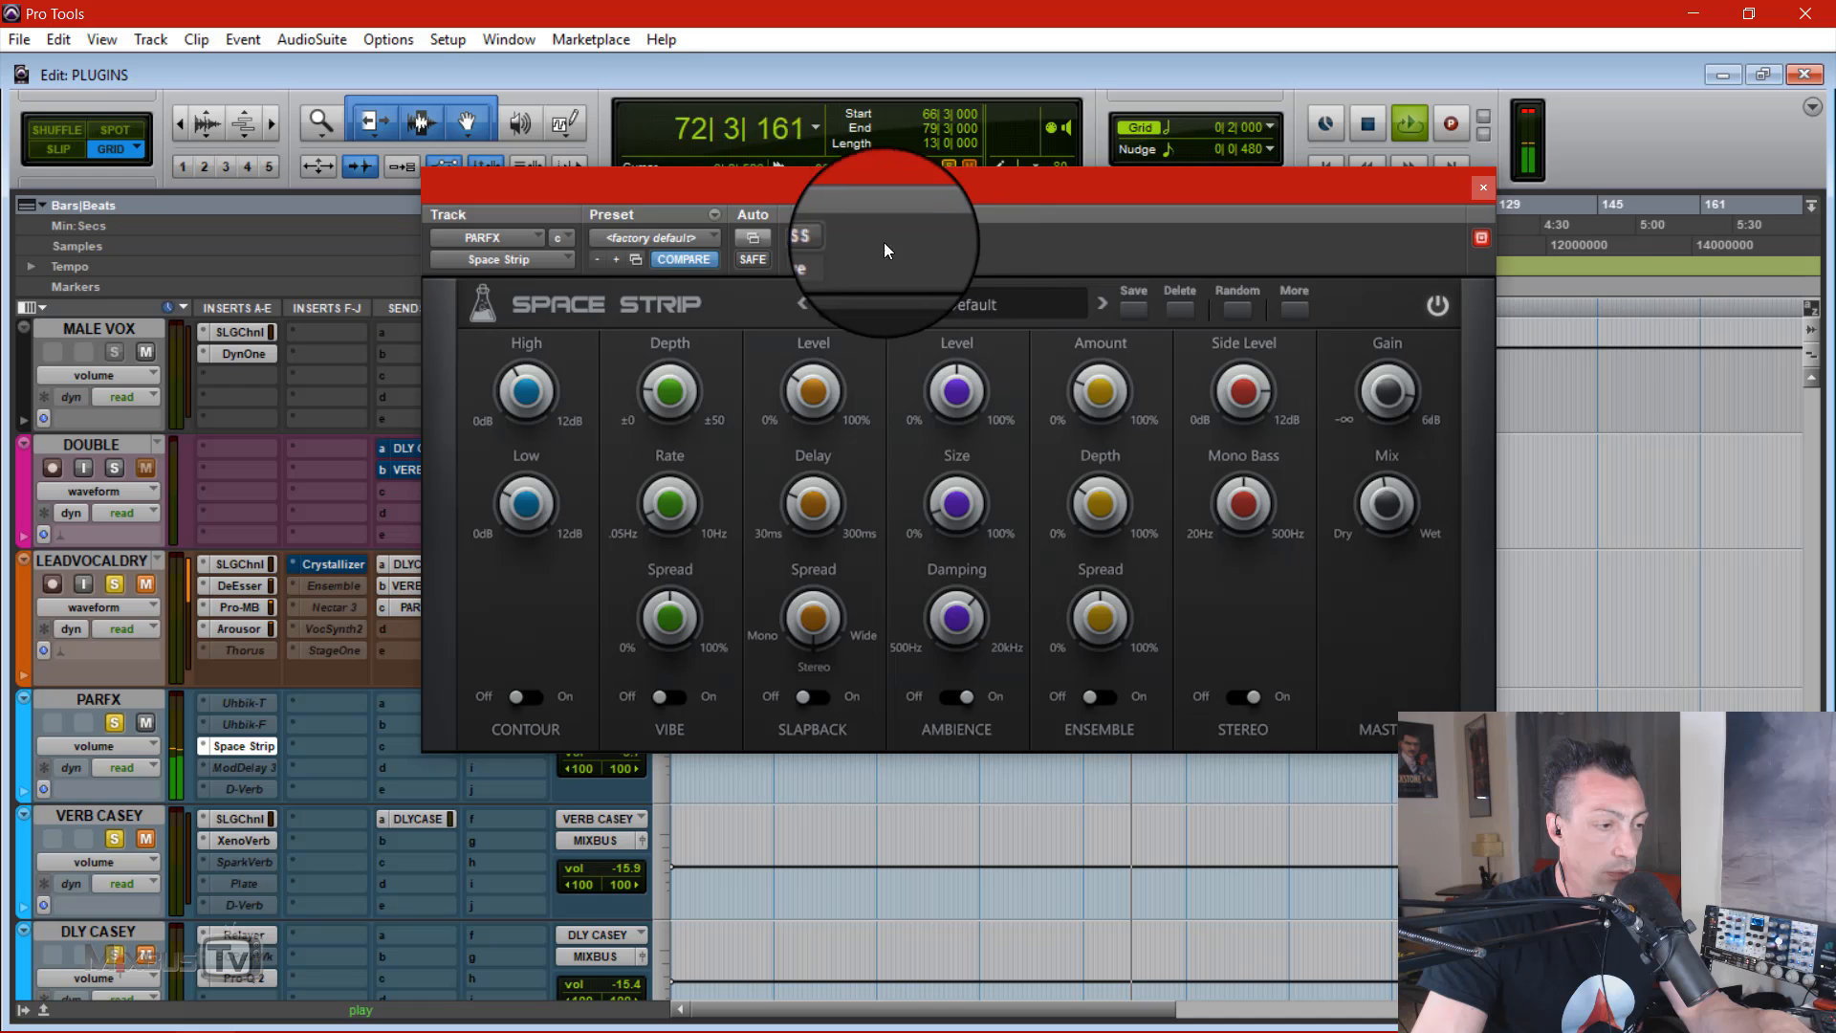
{"action": "key", "text": "space"}
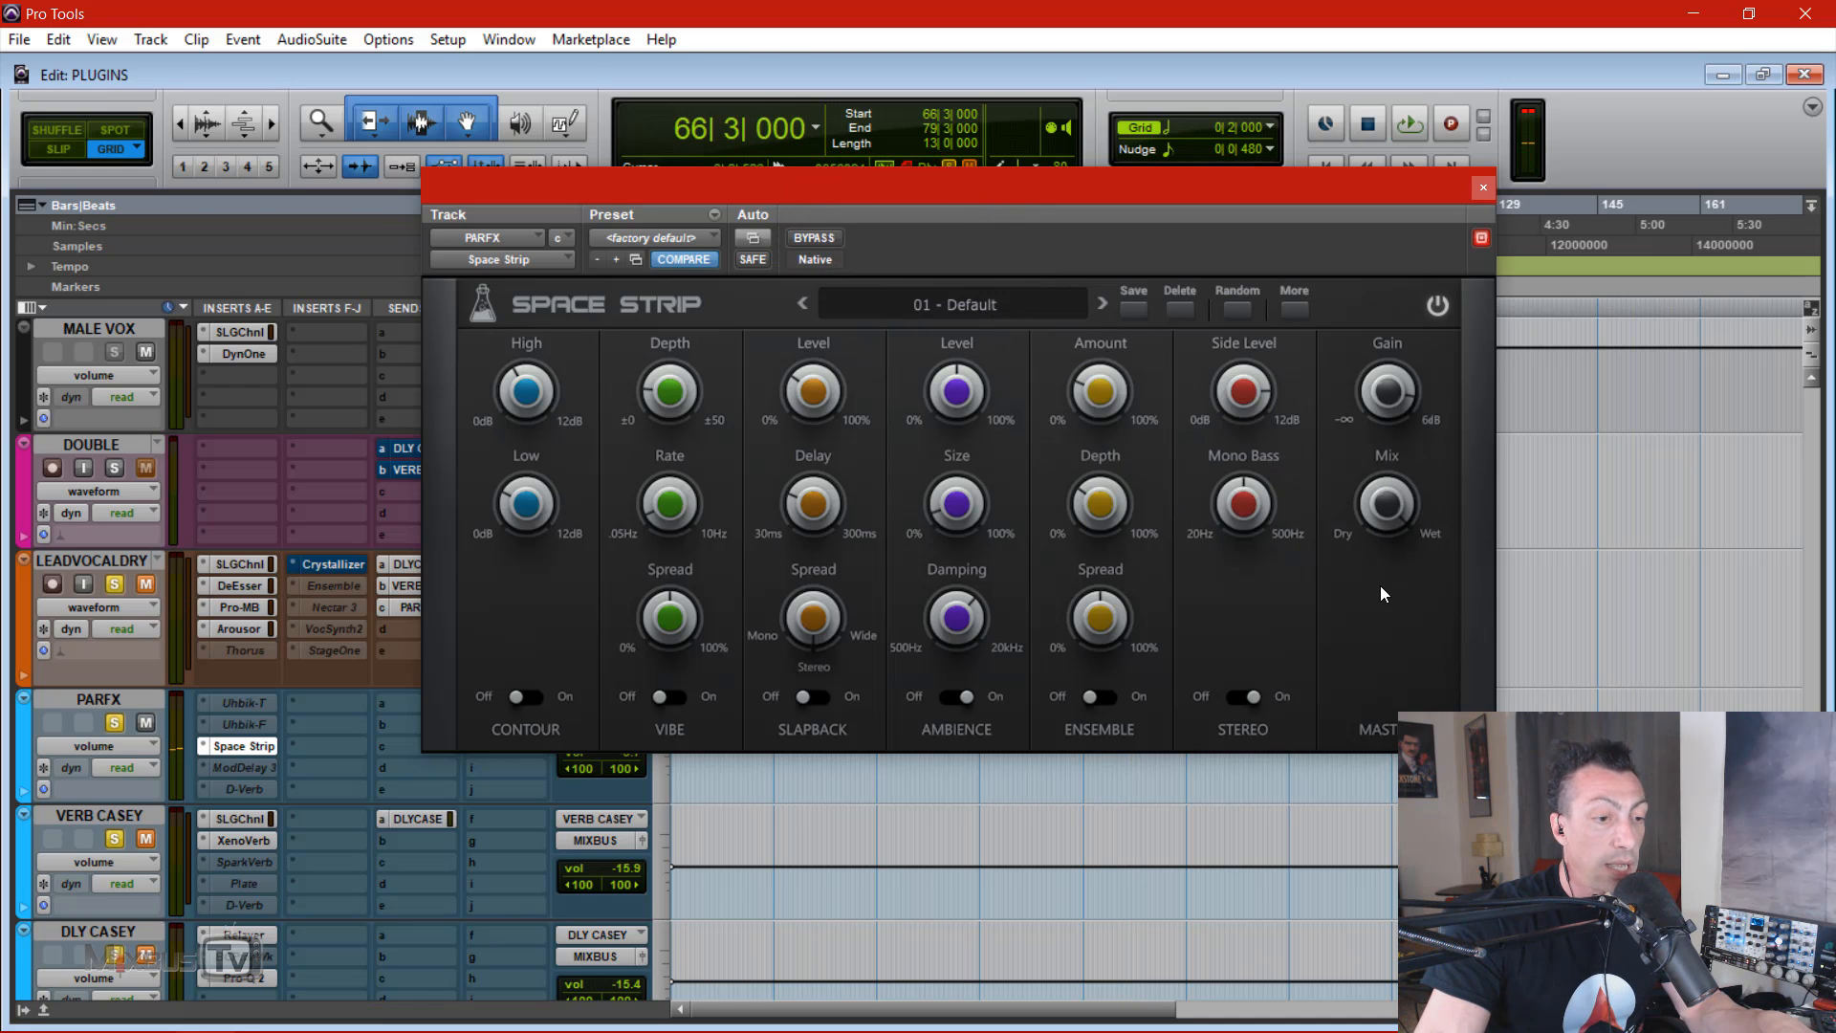
Step: Sweep the ambience damping from 20.0 kHz down to its minimum with playback running, and leave it at a low setting
{"action": "left_click_drag", "start_coordinate": [945, 636], "coordinate": [976, 470]}
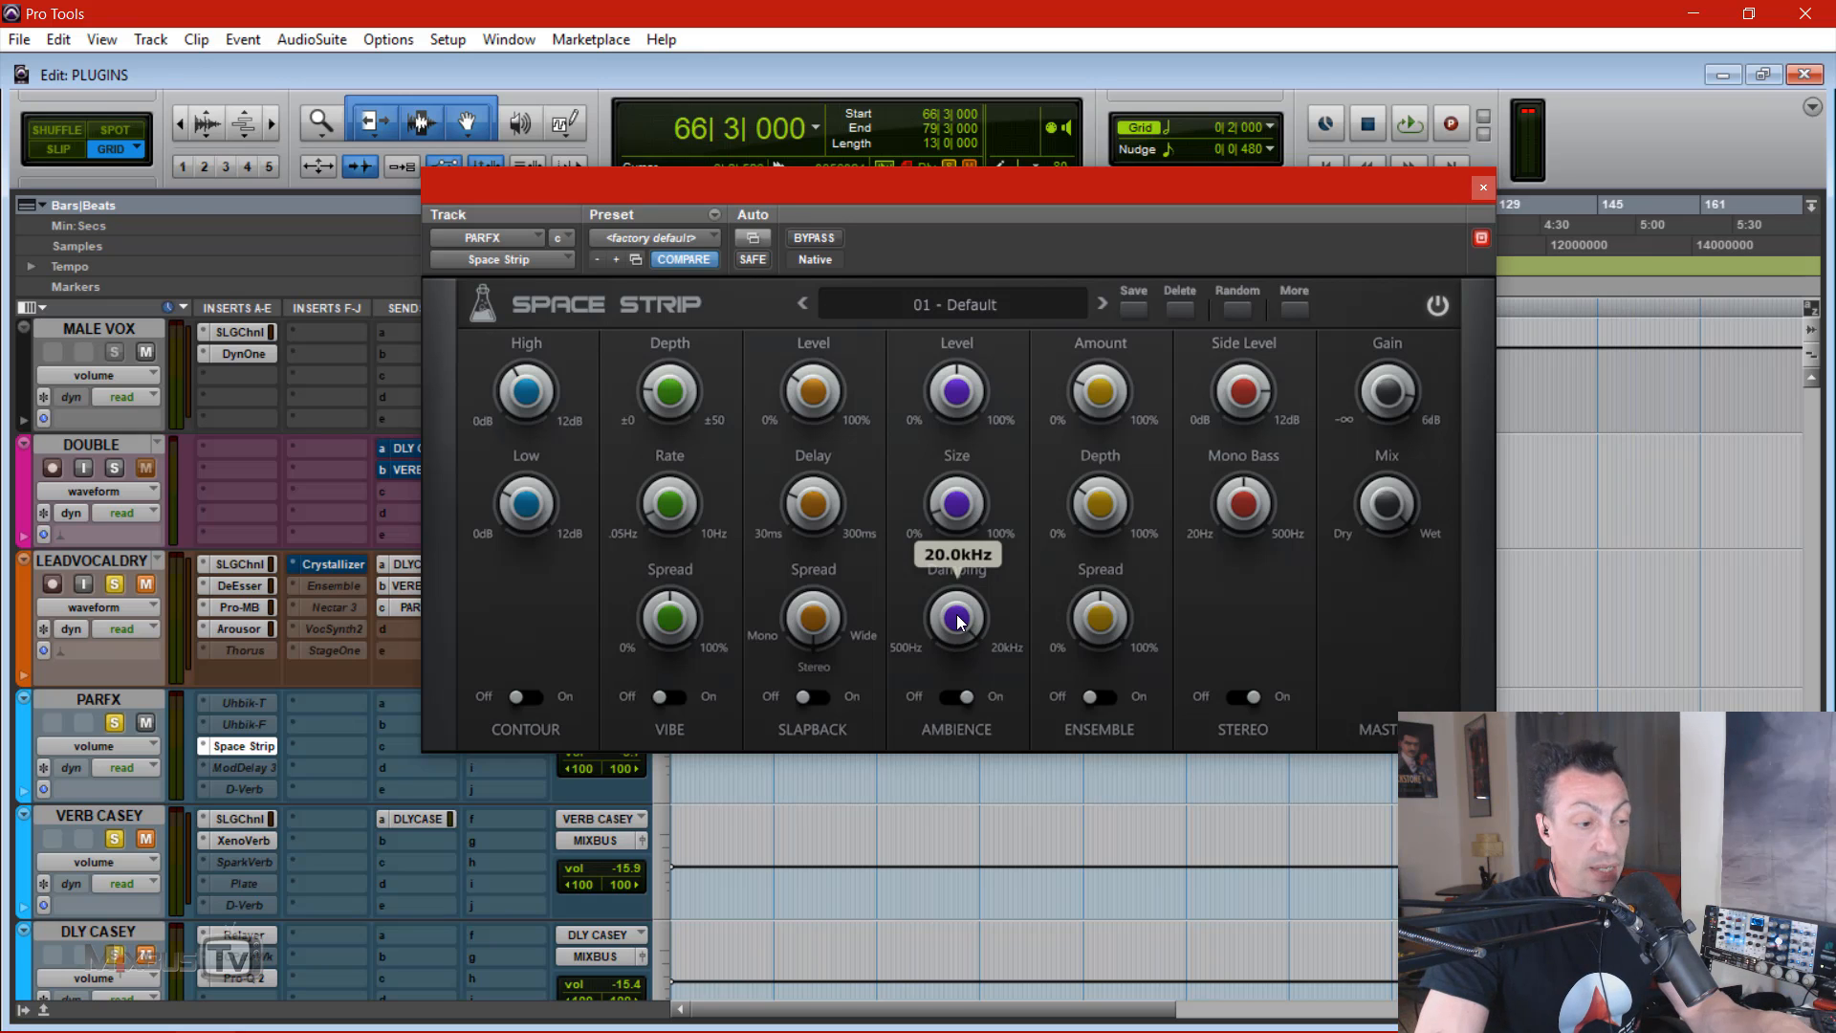
{"action": "left_click_drag", "start_coordinate": [956, 618], "coordinate": [953, 674]}
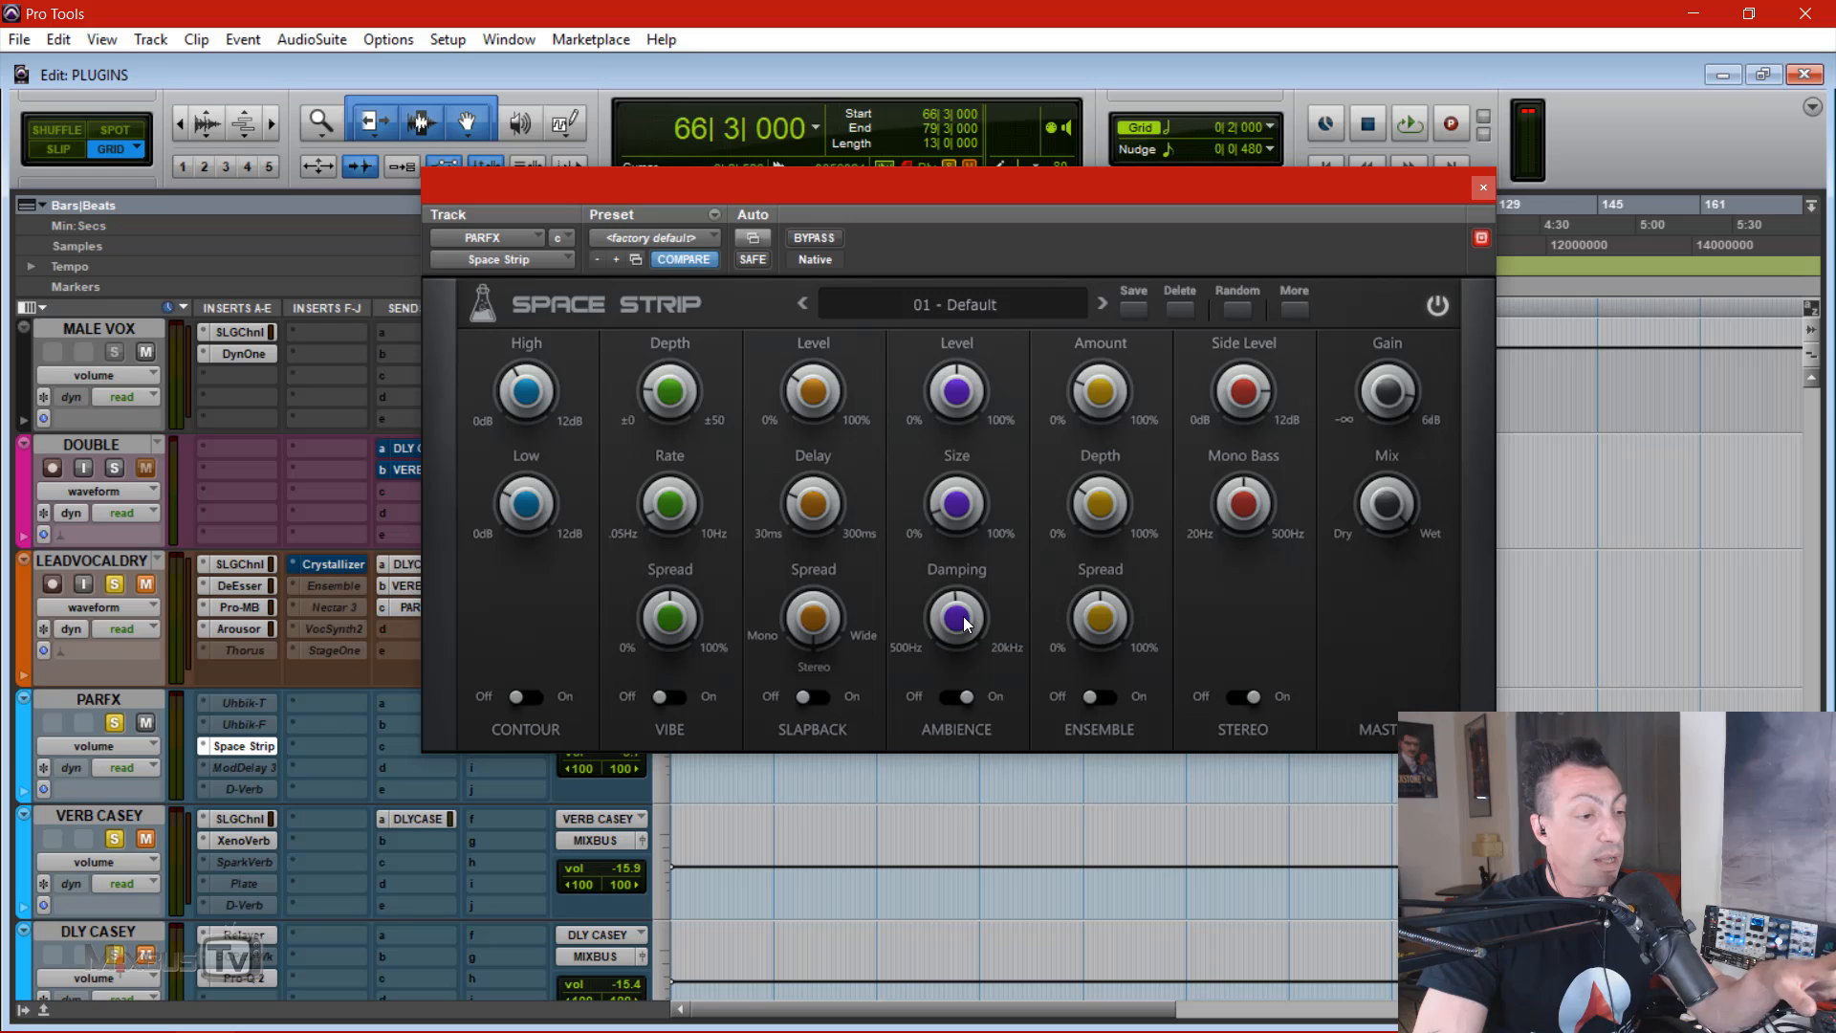
{"action": "key", "text": "space"}
{"action": "left_click_drag", "start_coordinate": [960, 618], "coordinate": [949, 753]}
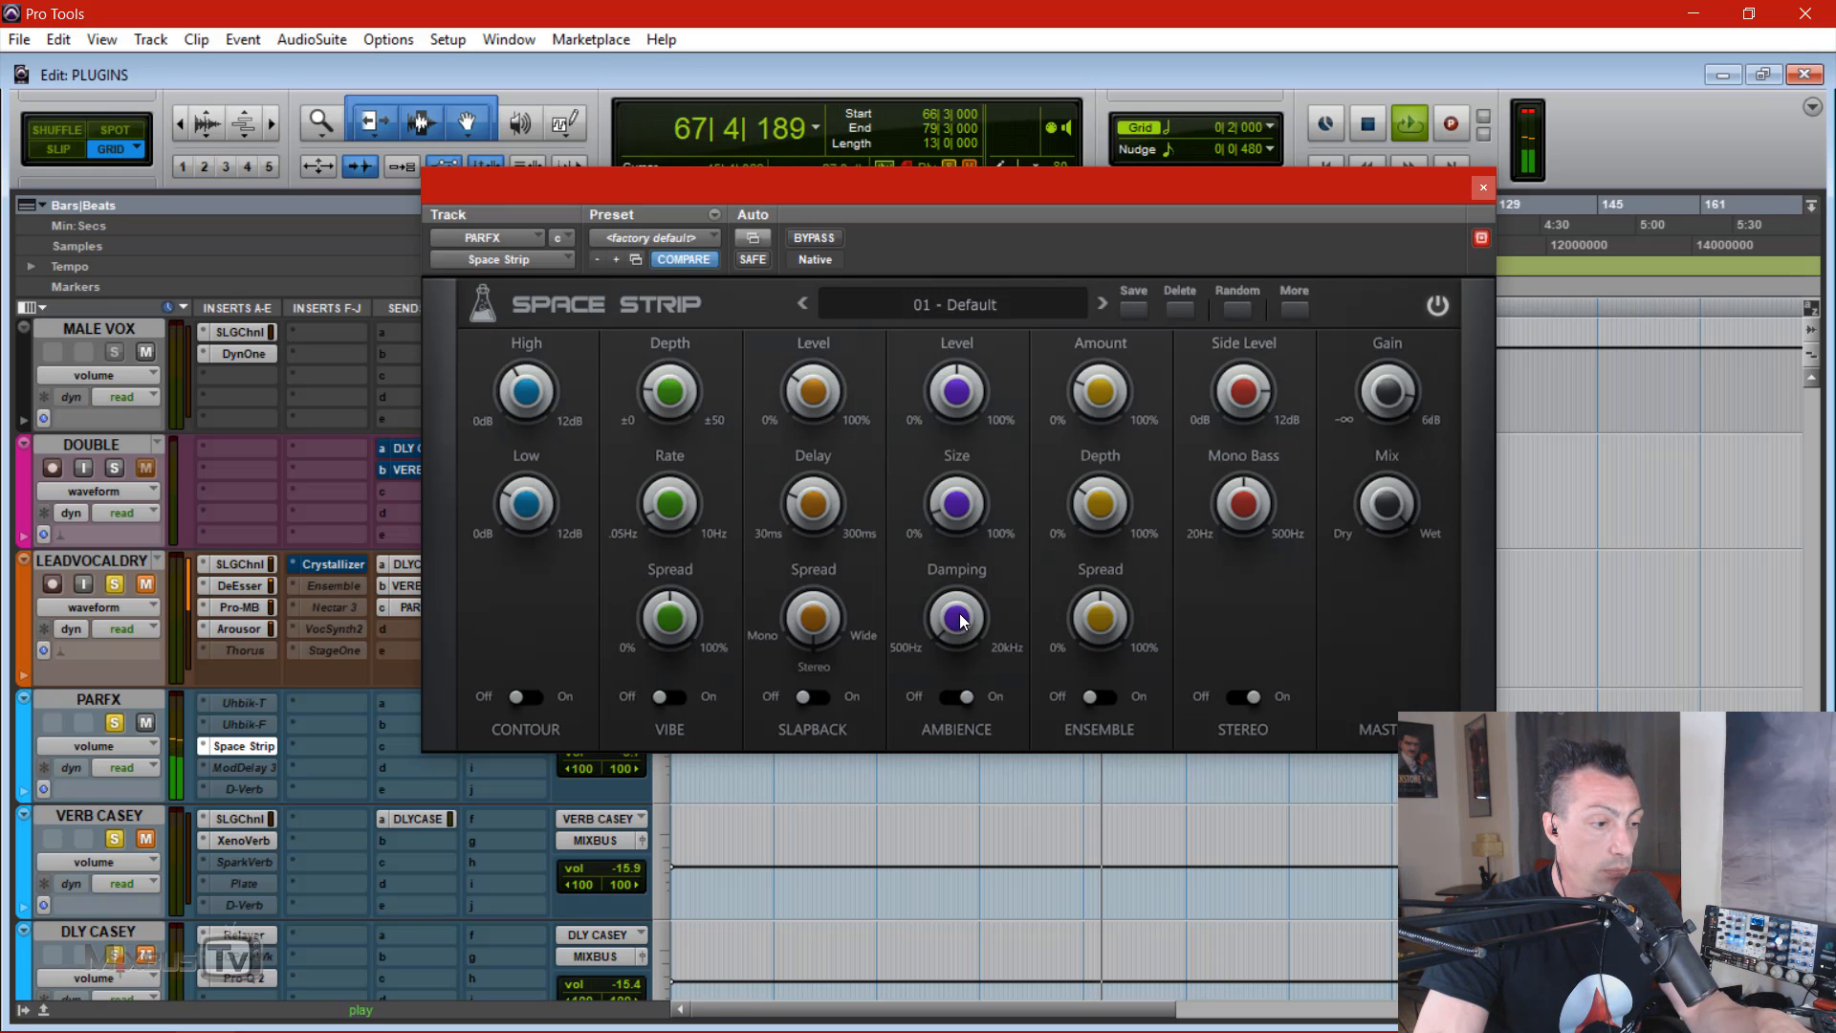
{"action": "left_click_drag", "start_coordinate": [960, 616], "coordinate": [961, 574]}
{"action": "left_click", "coordinate": [960, 572]}
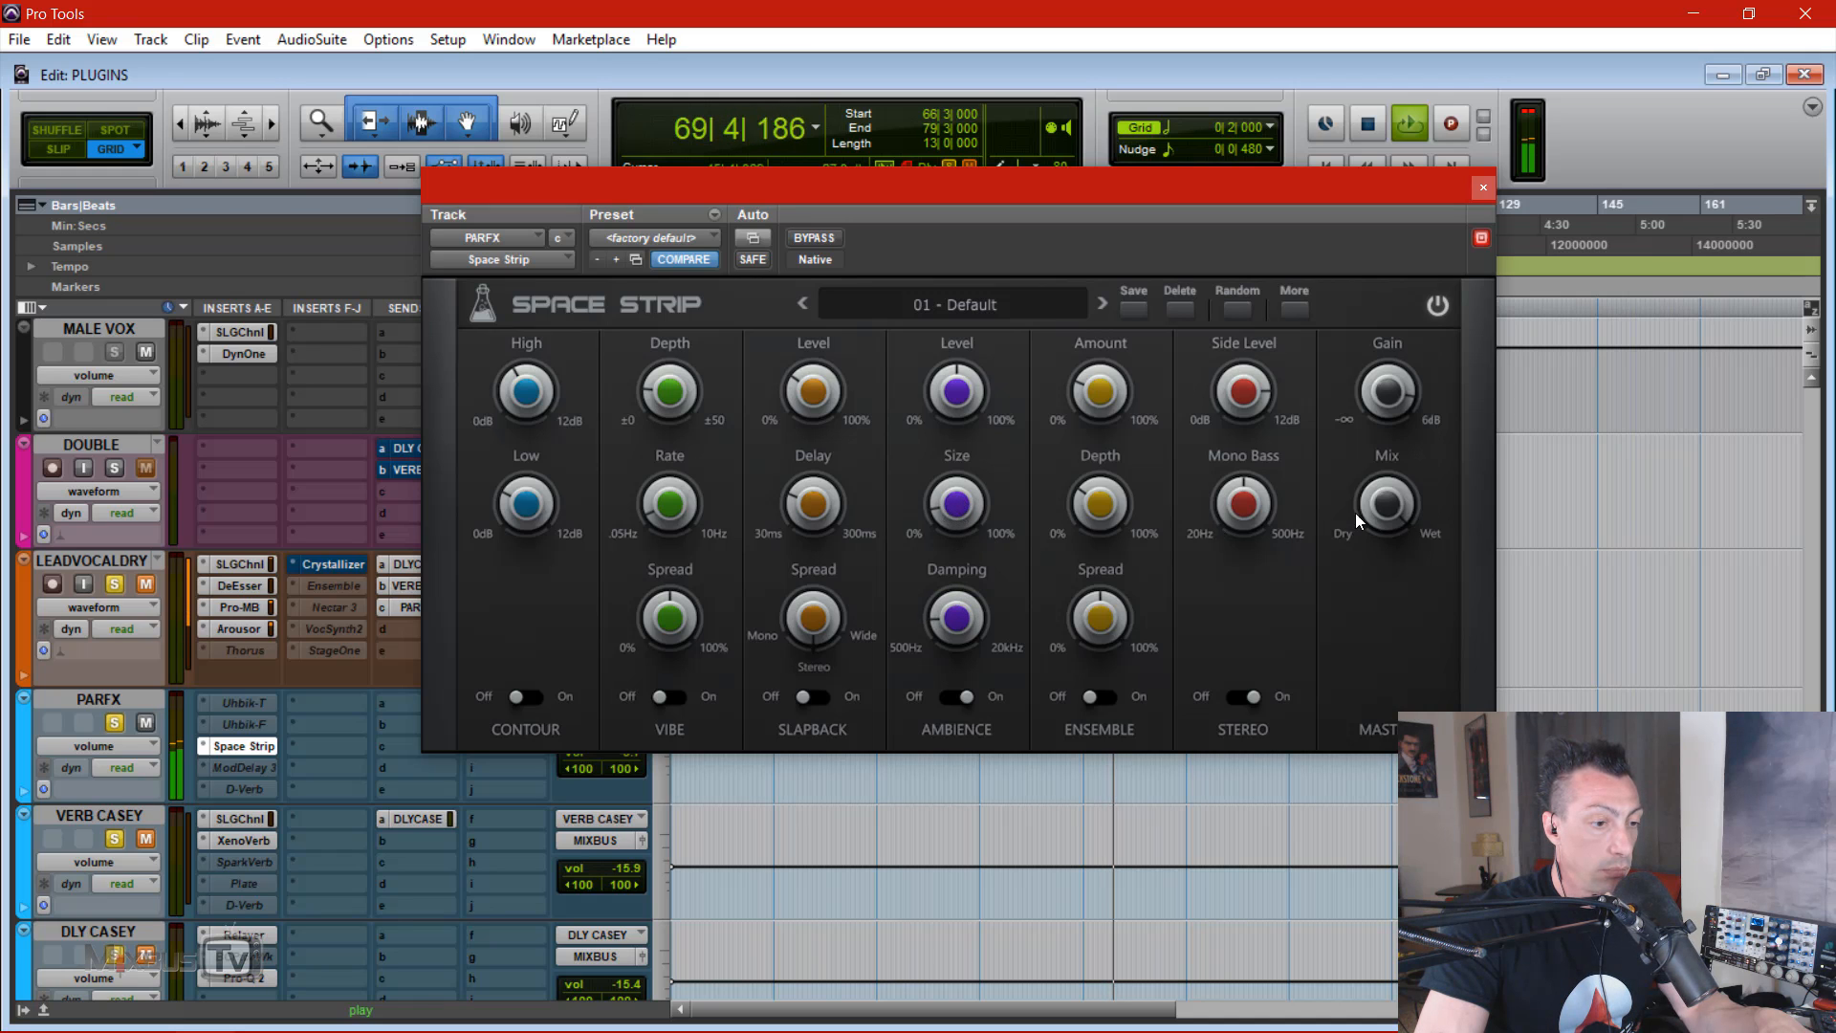
Step: Fine-tune the ambience settings and master mix during playback, comparing Space Strip against bypass, and stop playback
{"action": "left_click_drag", "start_coordinate": [1346, 767], "coordinate": [1309, 593]}
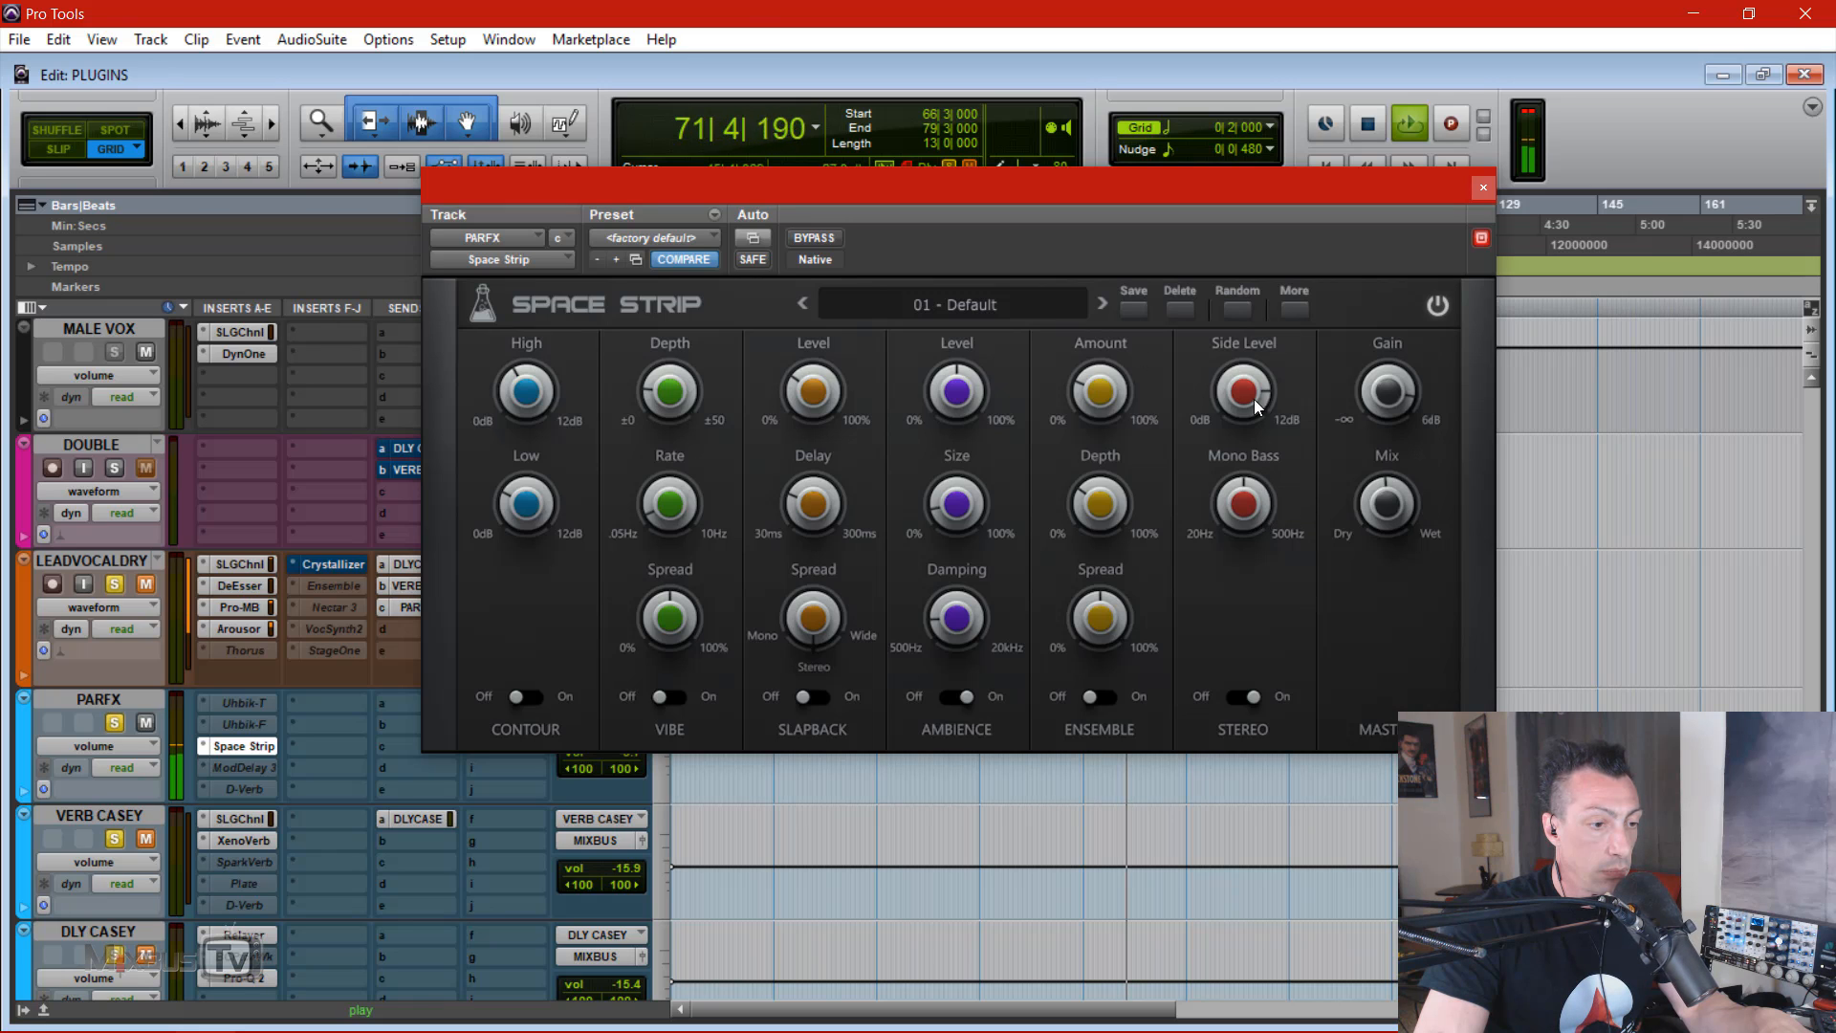
{"action": "left_click", "coordinate": [820, 243]}
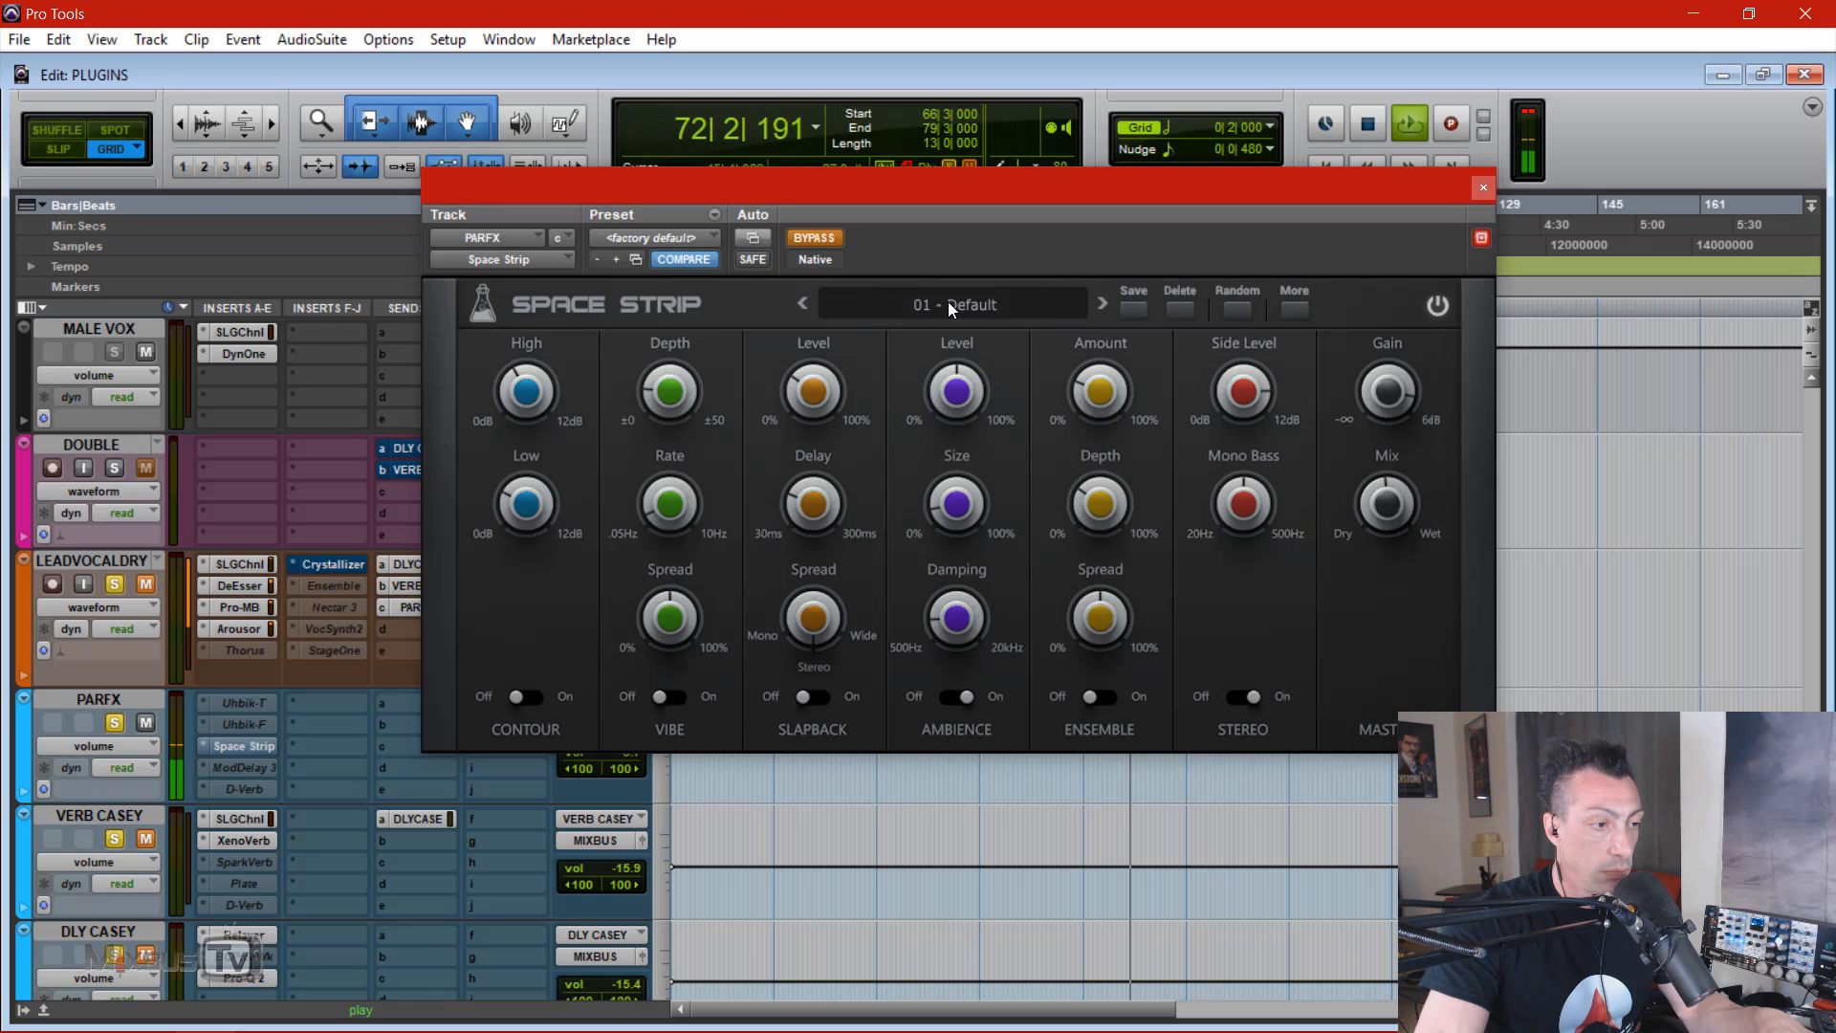
{"action": "left_click", "coordinate": [802, 238]}
{"action": "left_click_drag", "start_coordinate": [958, 634], "coordinate": [956, 628]}
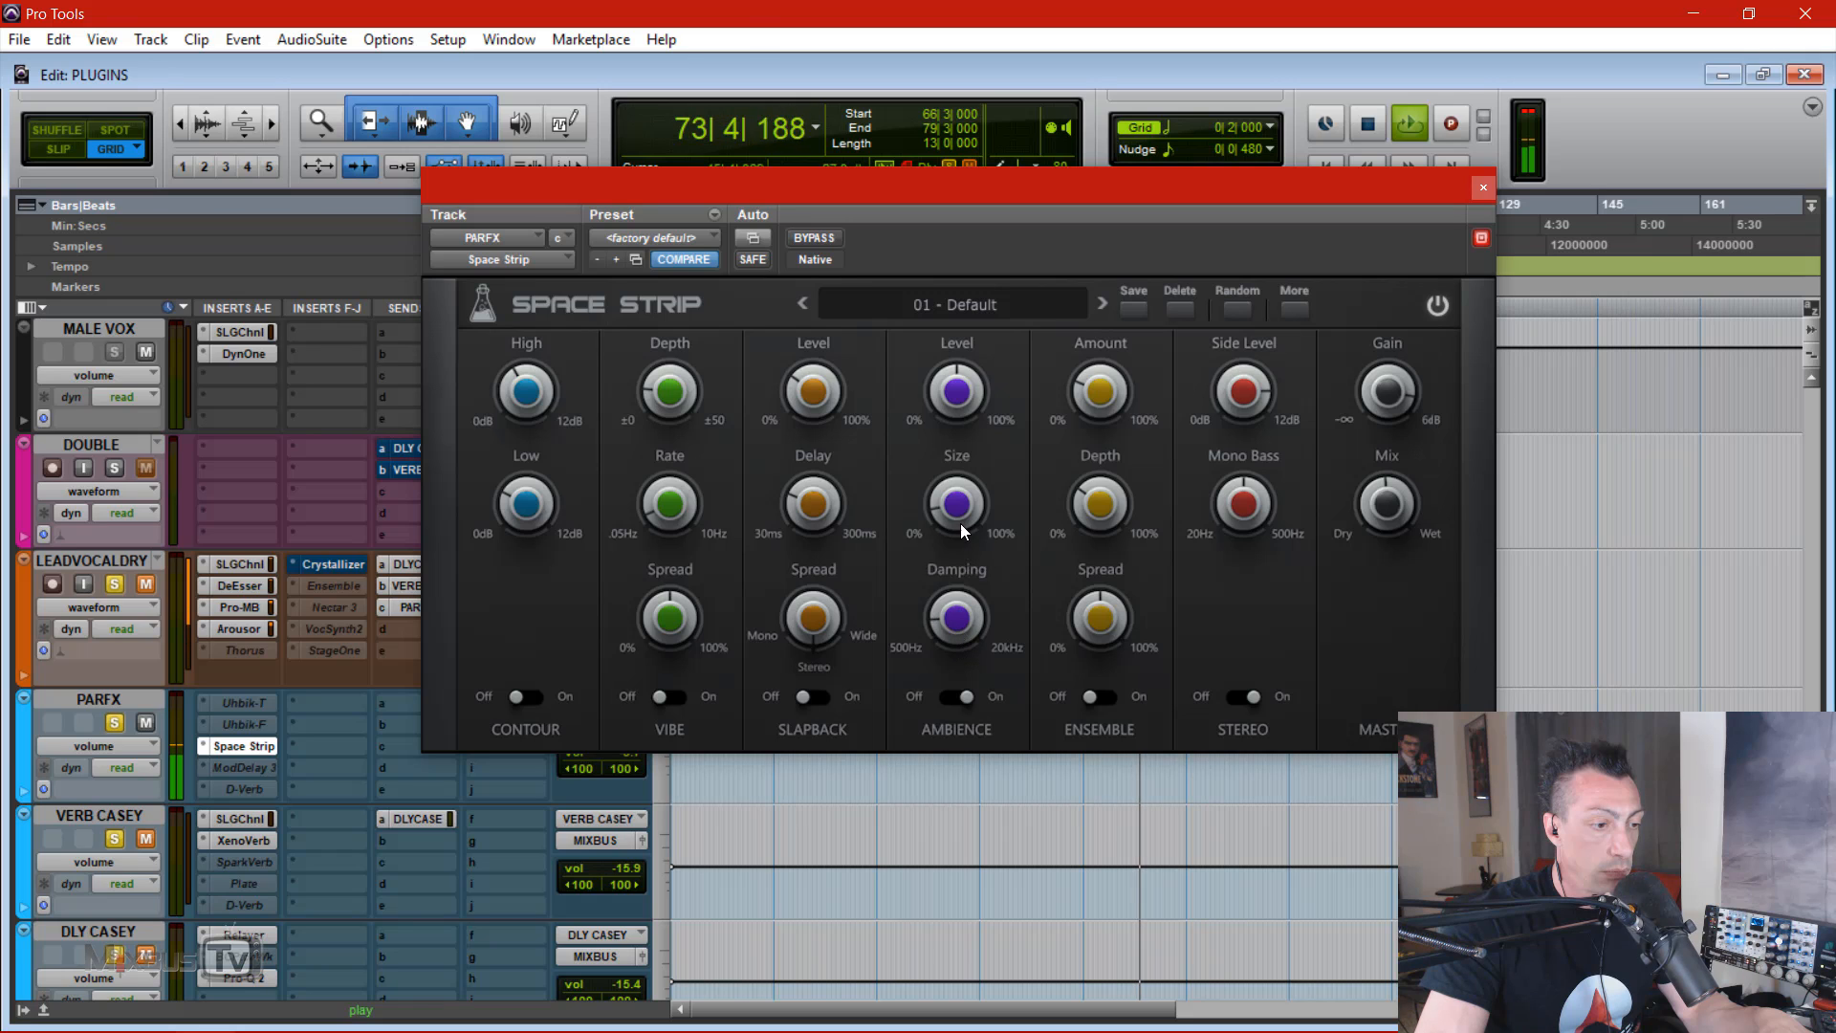
{"action": "mouse_move", "coordinate": [1413, 508]}
{"action": "left_mouse_down"}
{"action": "mouse_move", "coordinate": [1409, 480]}
{"action": "mouse_move", "coordinate": [1402, 497]}
{"action": "left_mouse_up"}
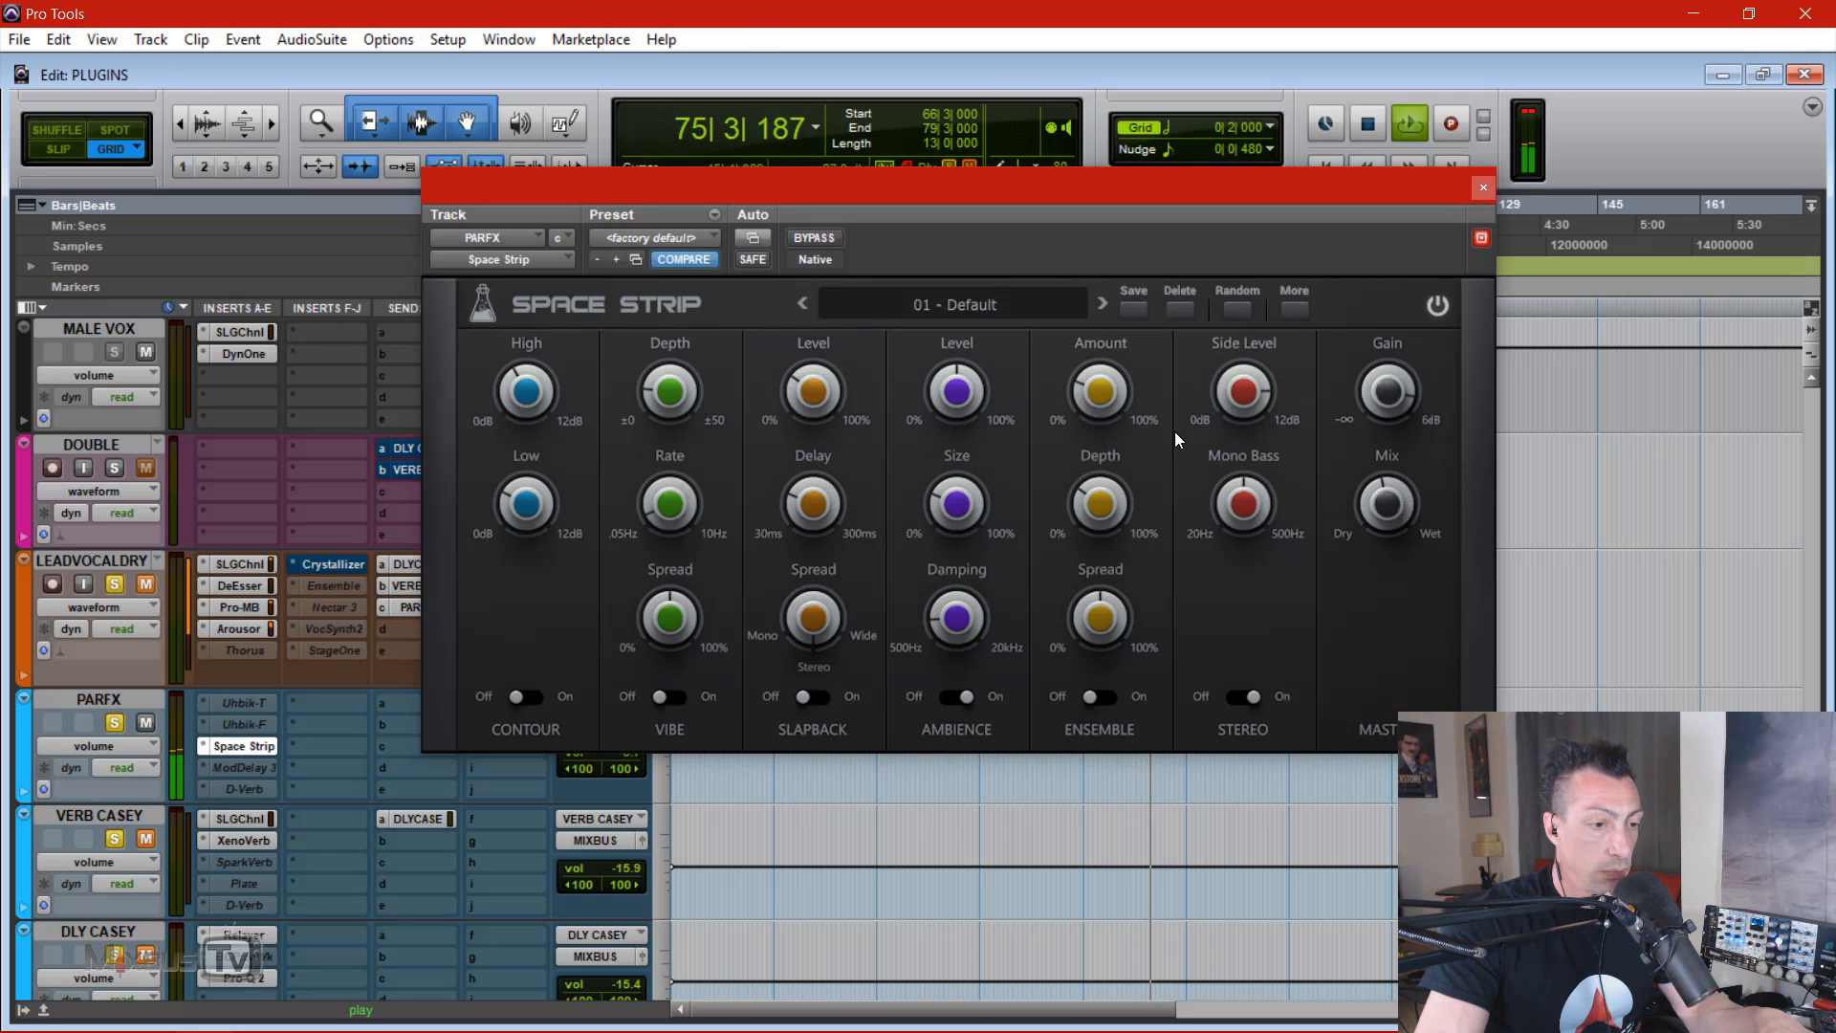
{"action": "left_click", "coordinate": [822, 241]}
{"action": "key", "text": "space"}
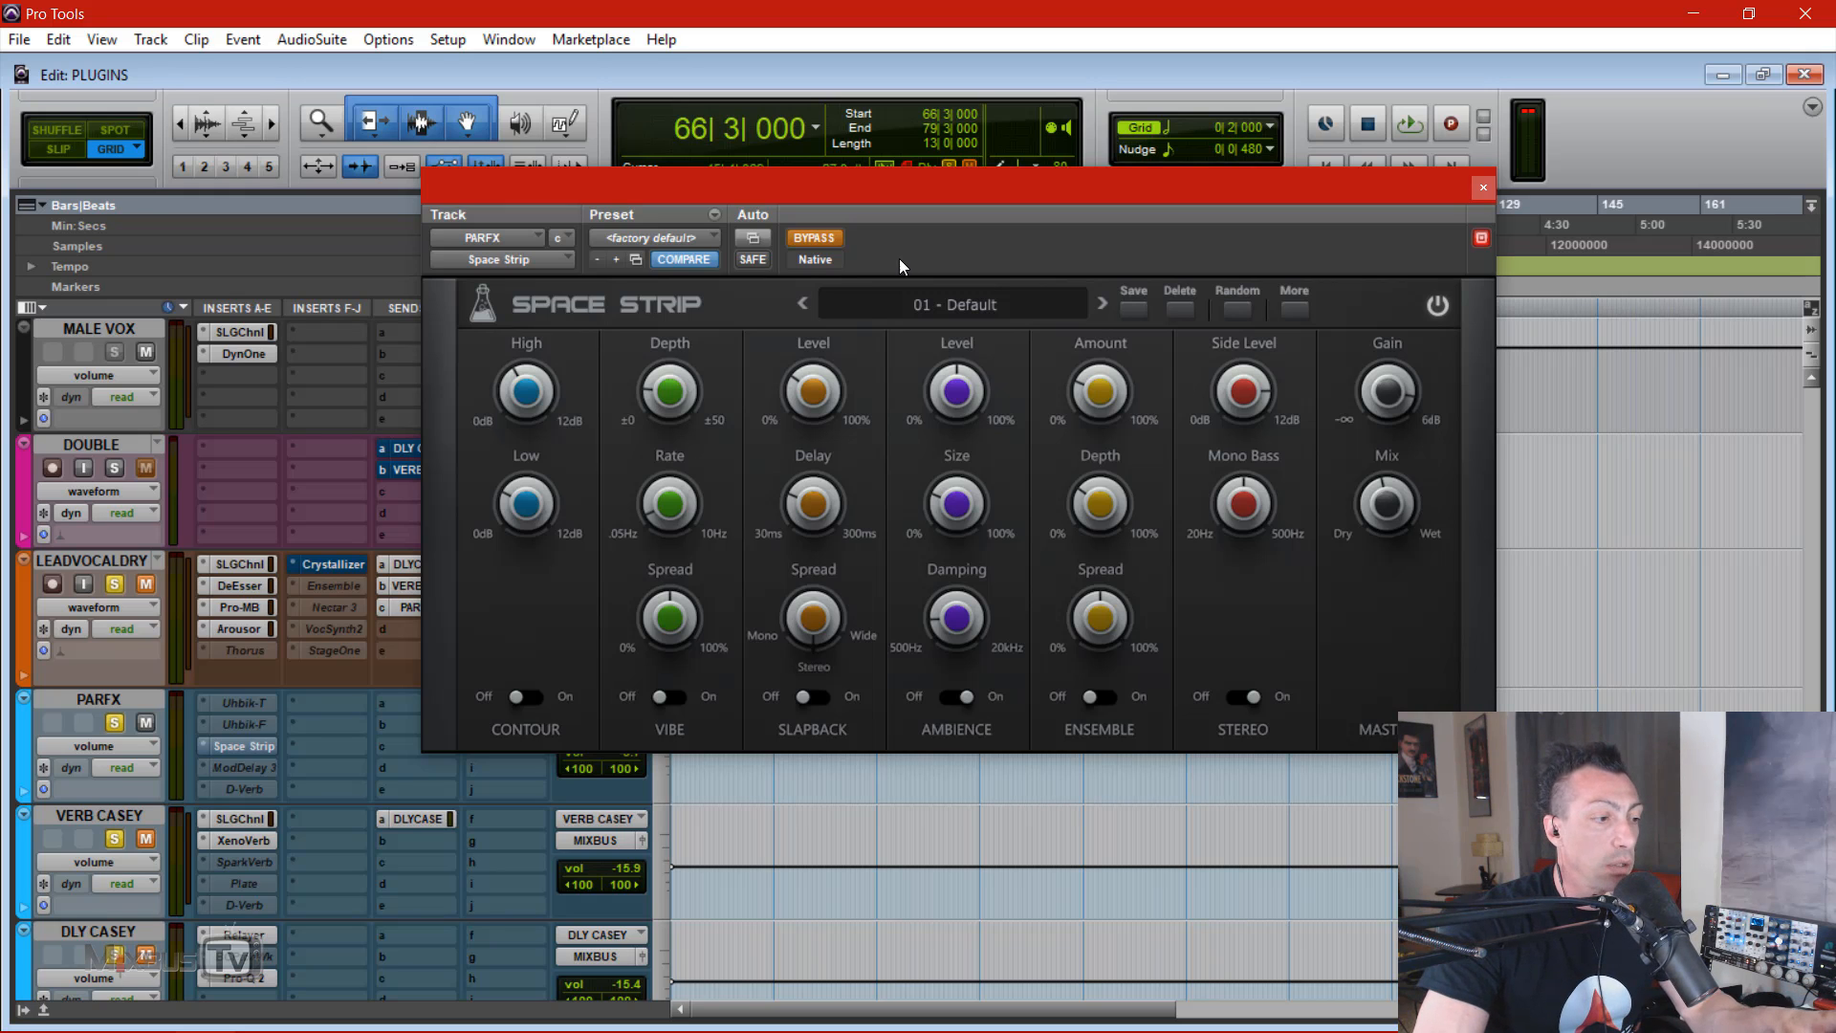
Step: Re-engage Space Strip and use its Ensemble section in place of the Ambience section
{"action": "left_click", "coordinate": [814, 238]}
{"action": "left_click", "coordinate": [966, 696]}
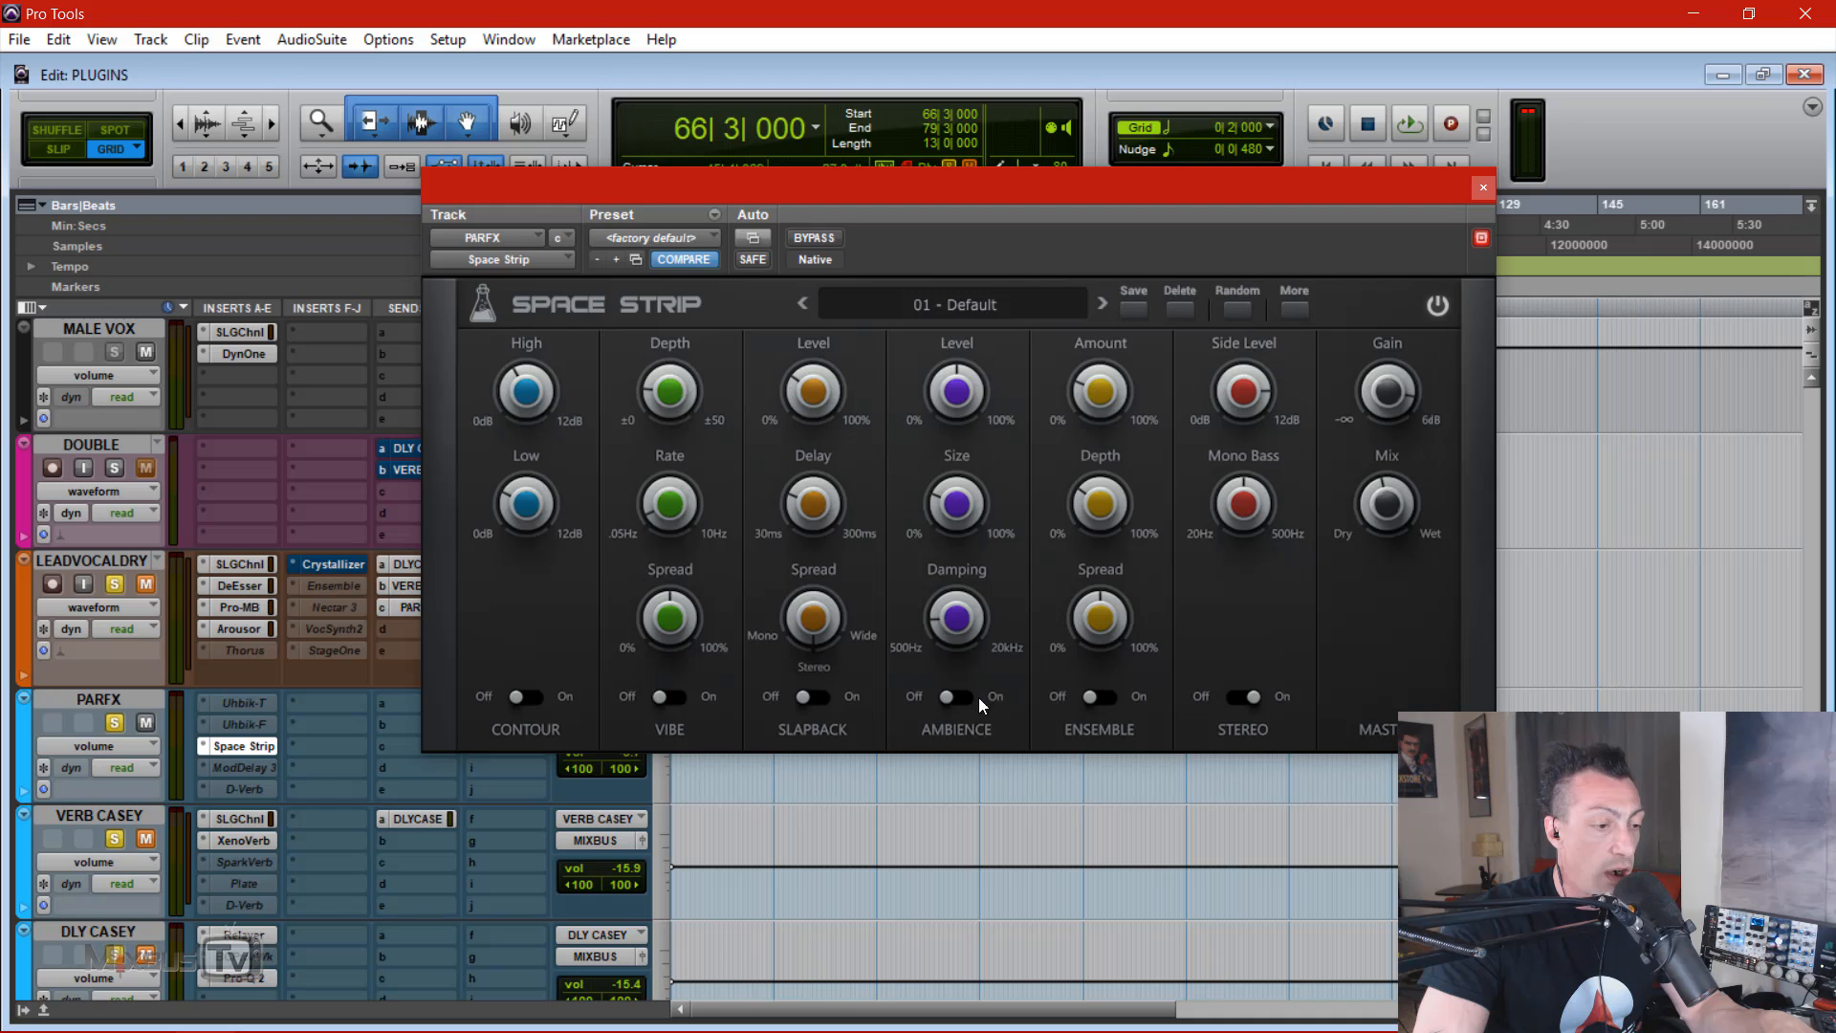
{"action": "left_click", "coordinate": [1099, 696]}
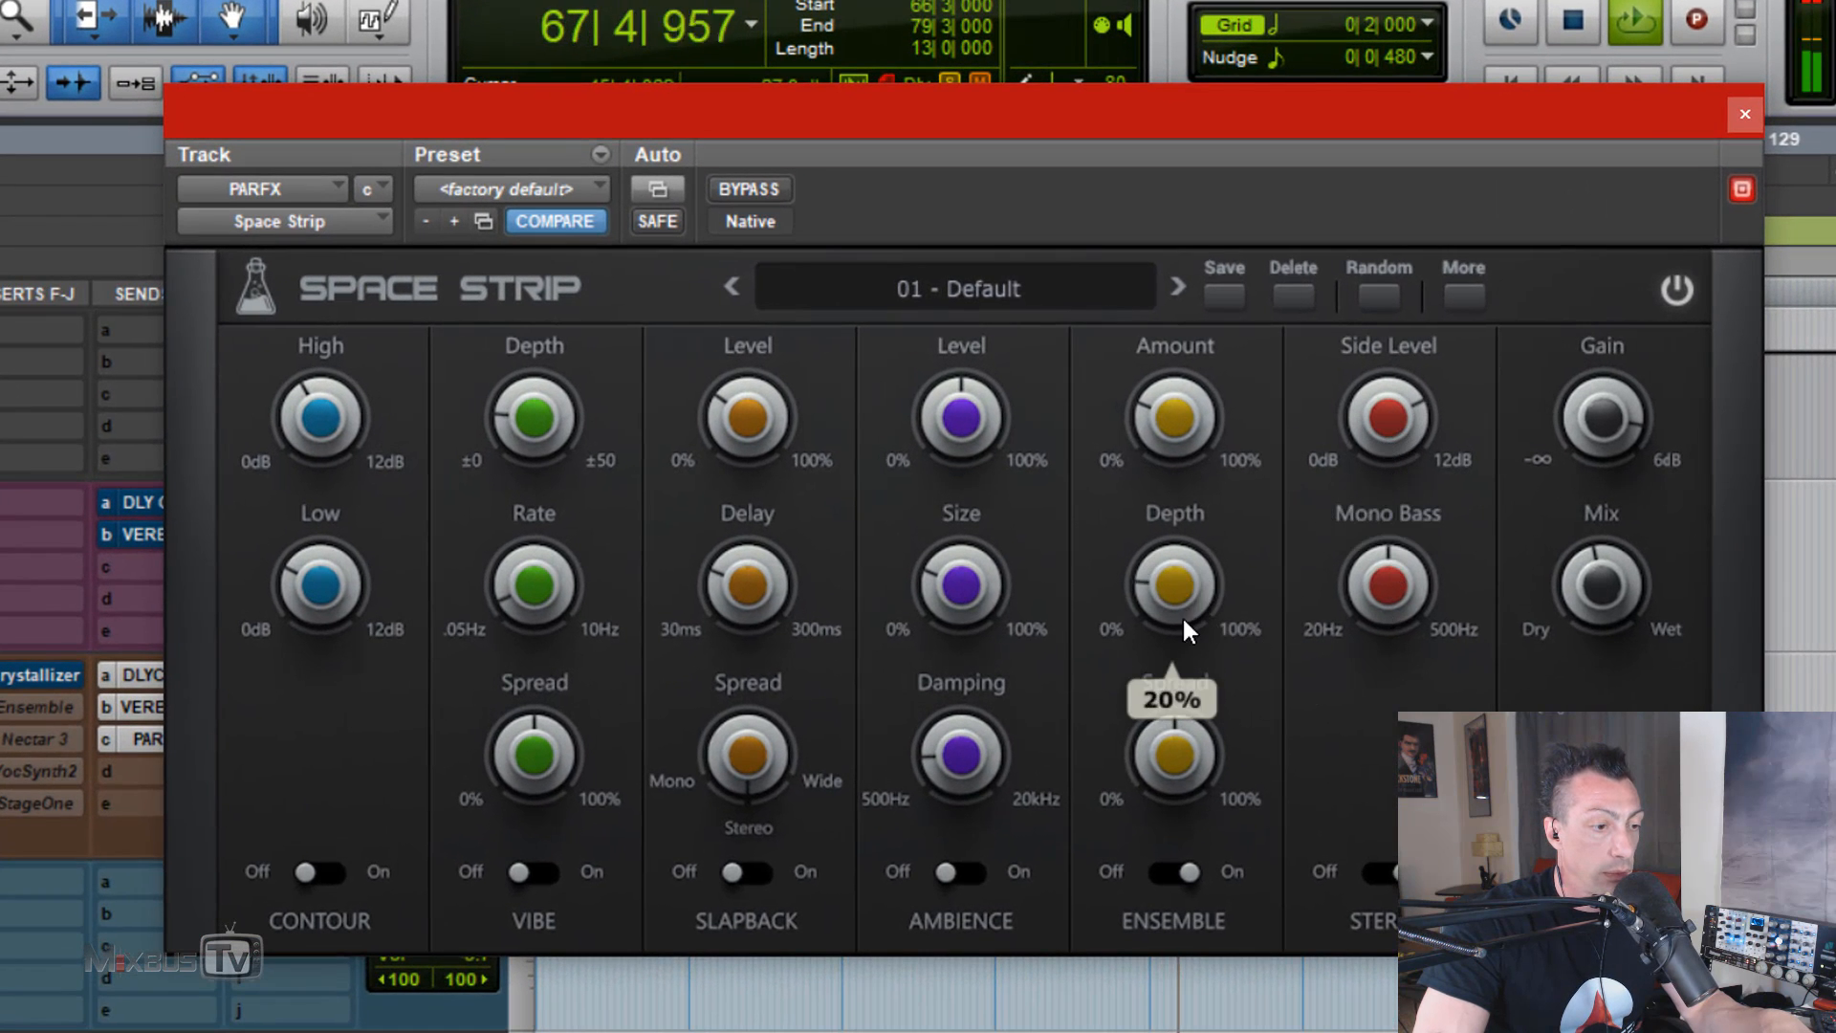
Step: Set Ensemble's spread to maximum with low amount and depth, comparing the section on and off during playback
{"action": "mouse_move", "coordinate": [1178, 663]}
{"action": "left_click_drag", "start_coordinate": [1178, 663], "coordinate": [1196, 504]}
{"action": "left_click_drag", "start_coordinate": [1178, 600], "coordinate": [1188, 559]}
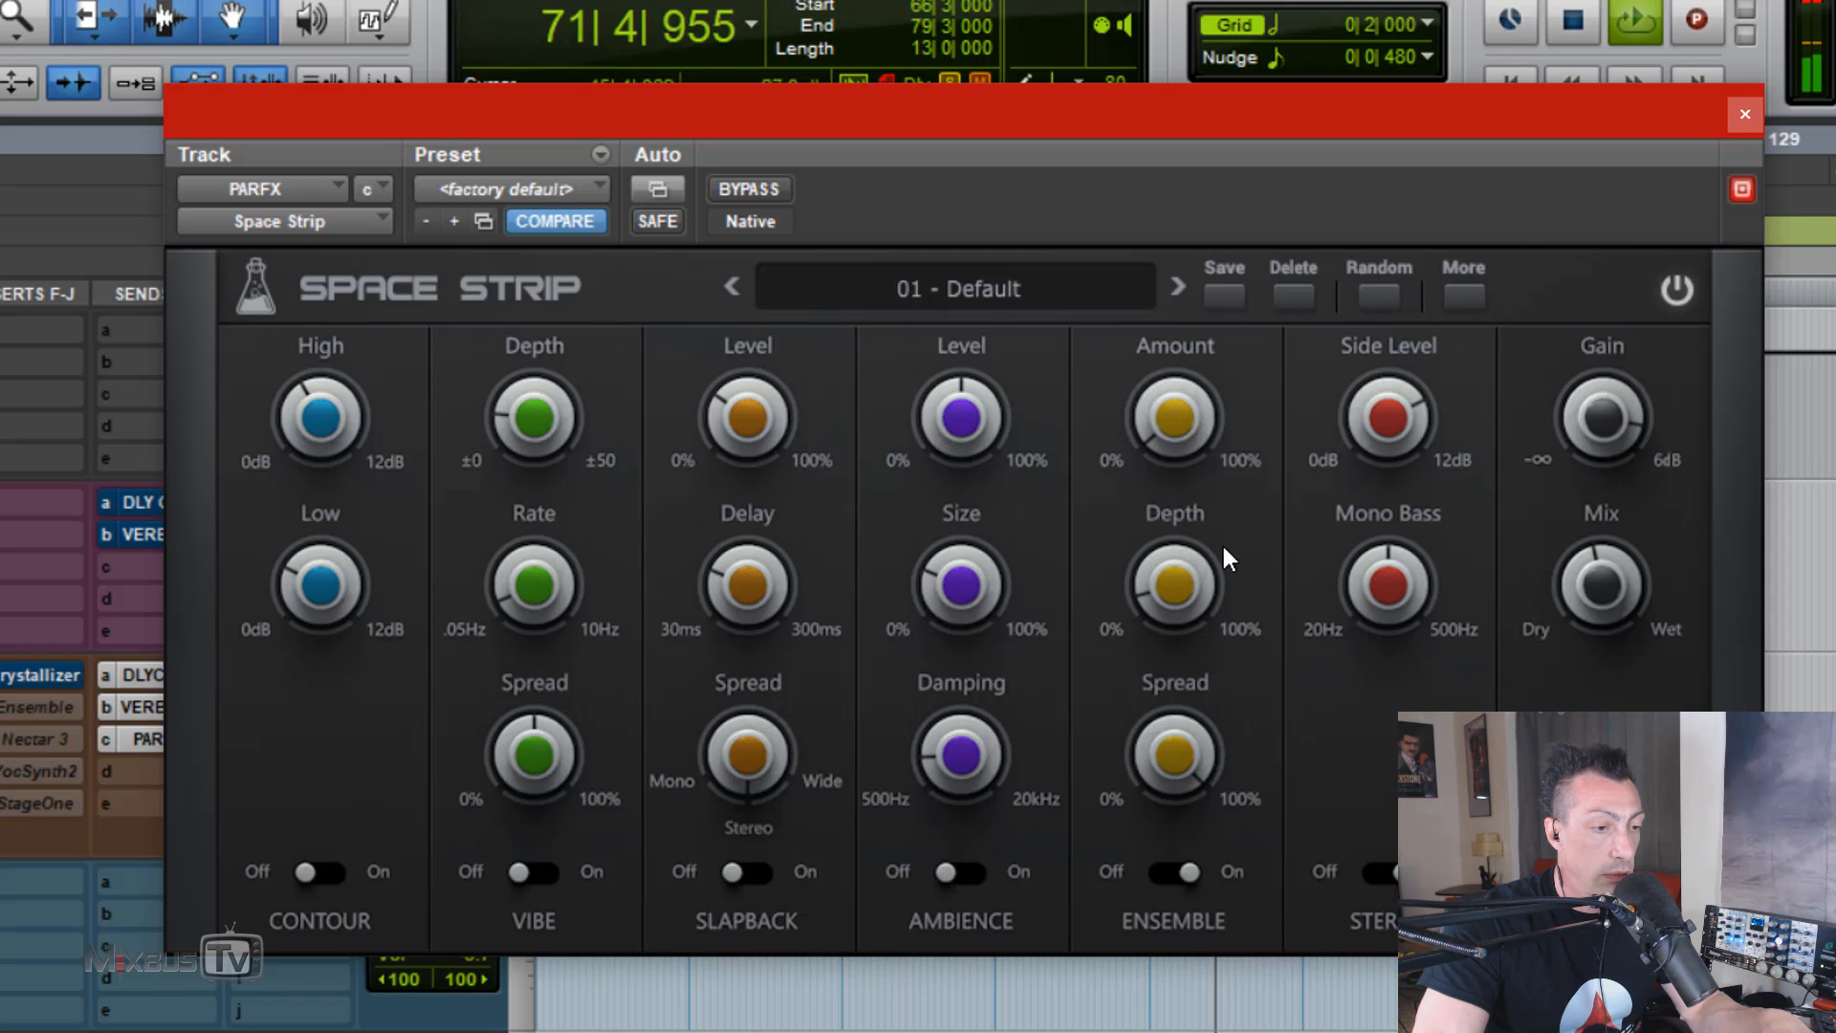
{"action": "left_click", "coordinate": [1186, 873]}
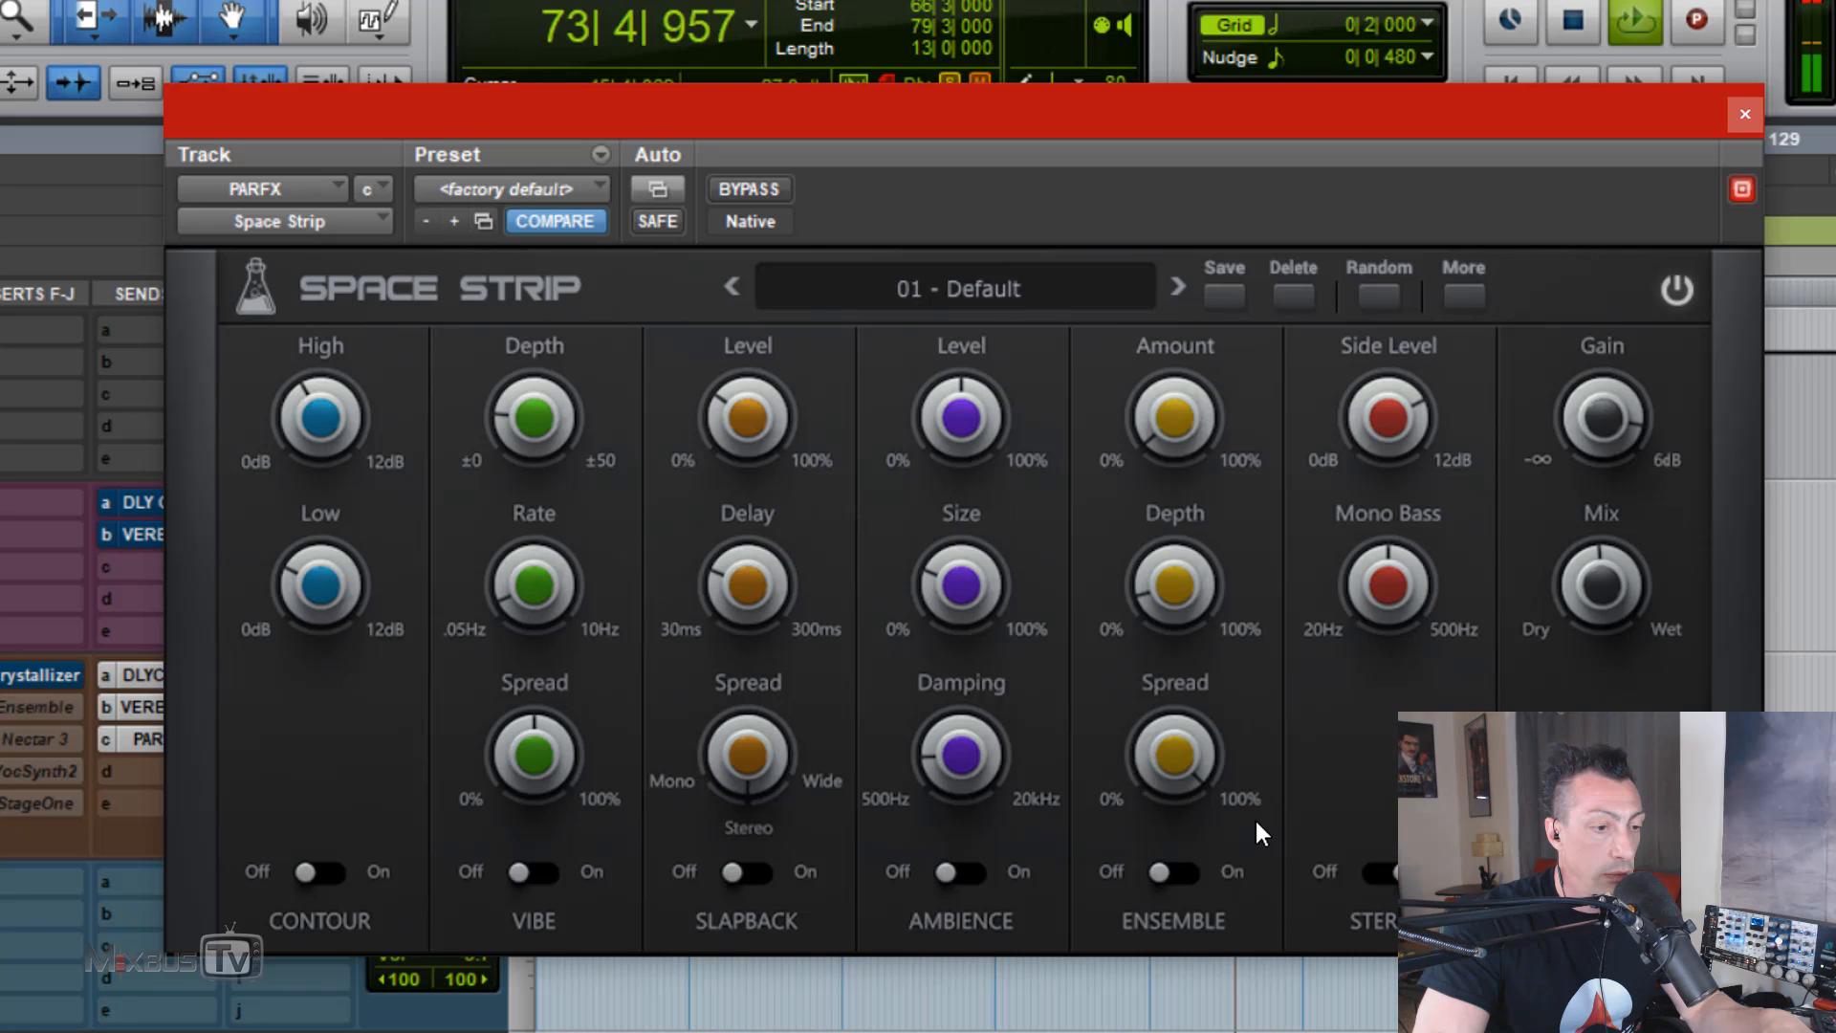
{"action": "left_click", "coordinate": [1186, 872]}
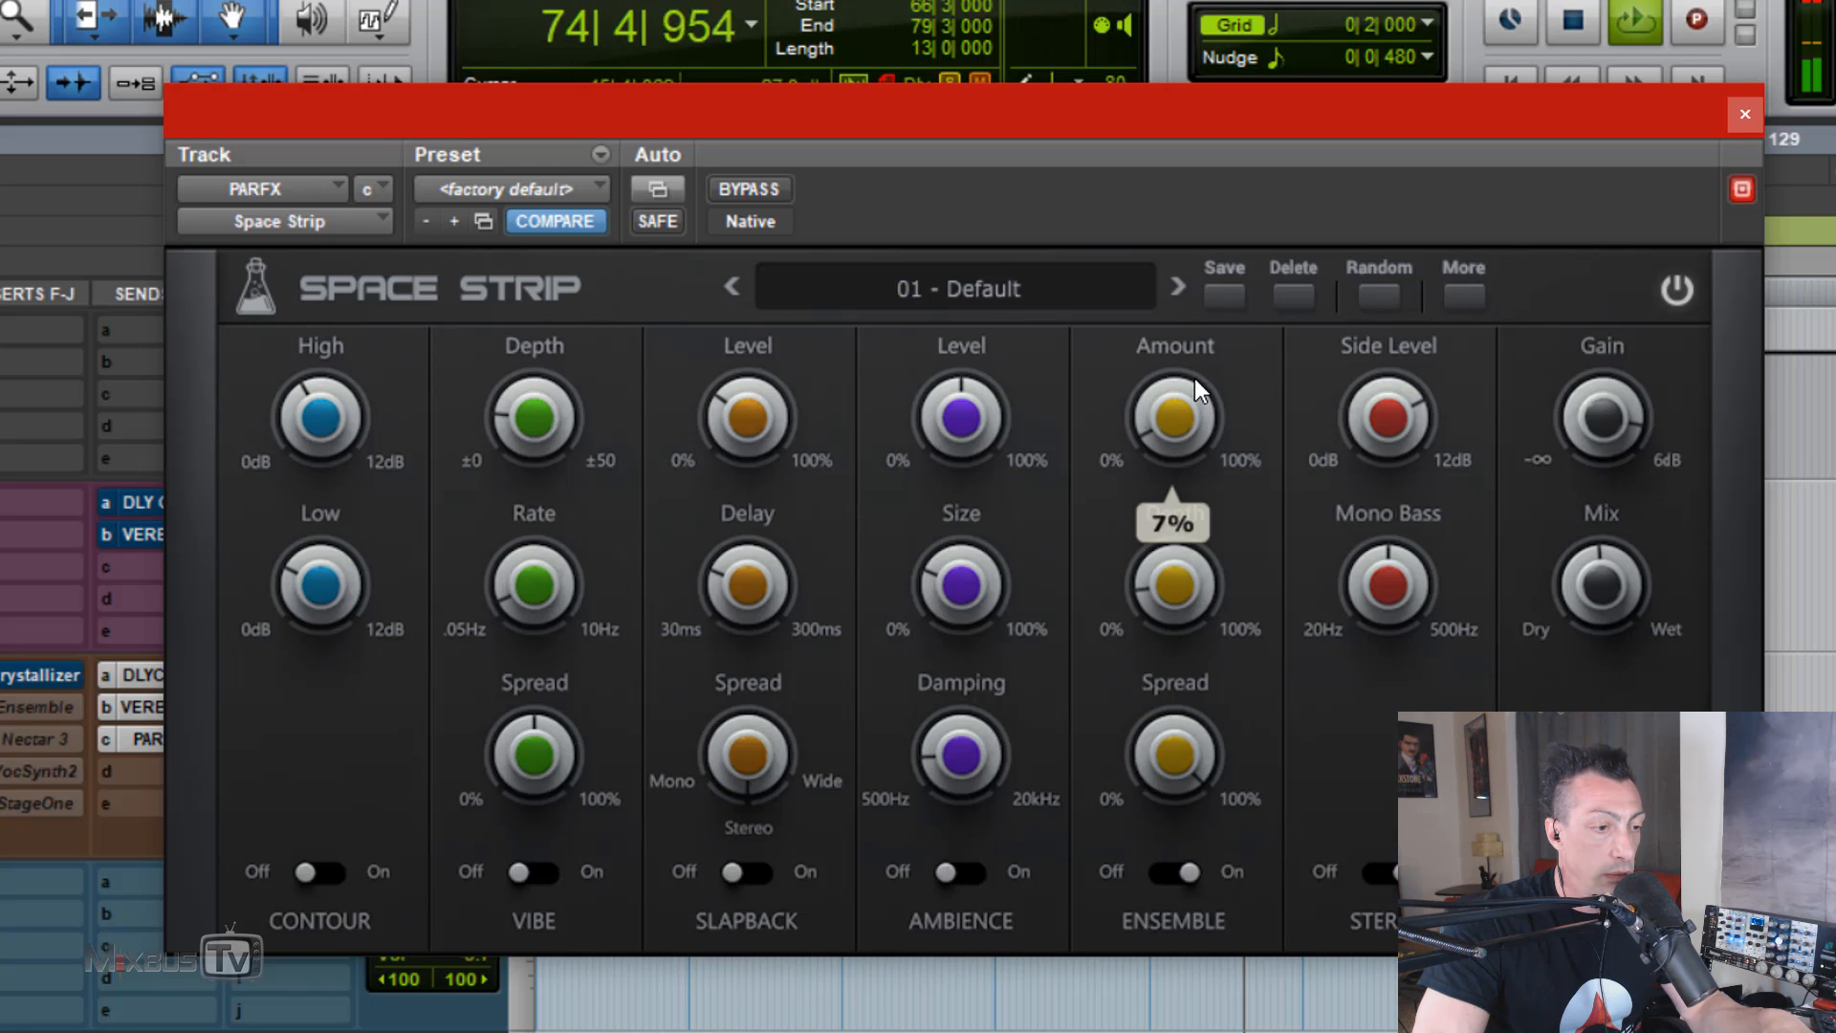
{"action": "left_click_drag", "start_coordinate": [1195, 377], "coordinate": [1195, 381]}
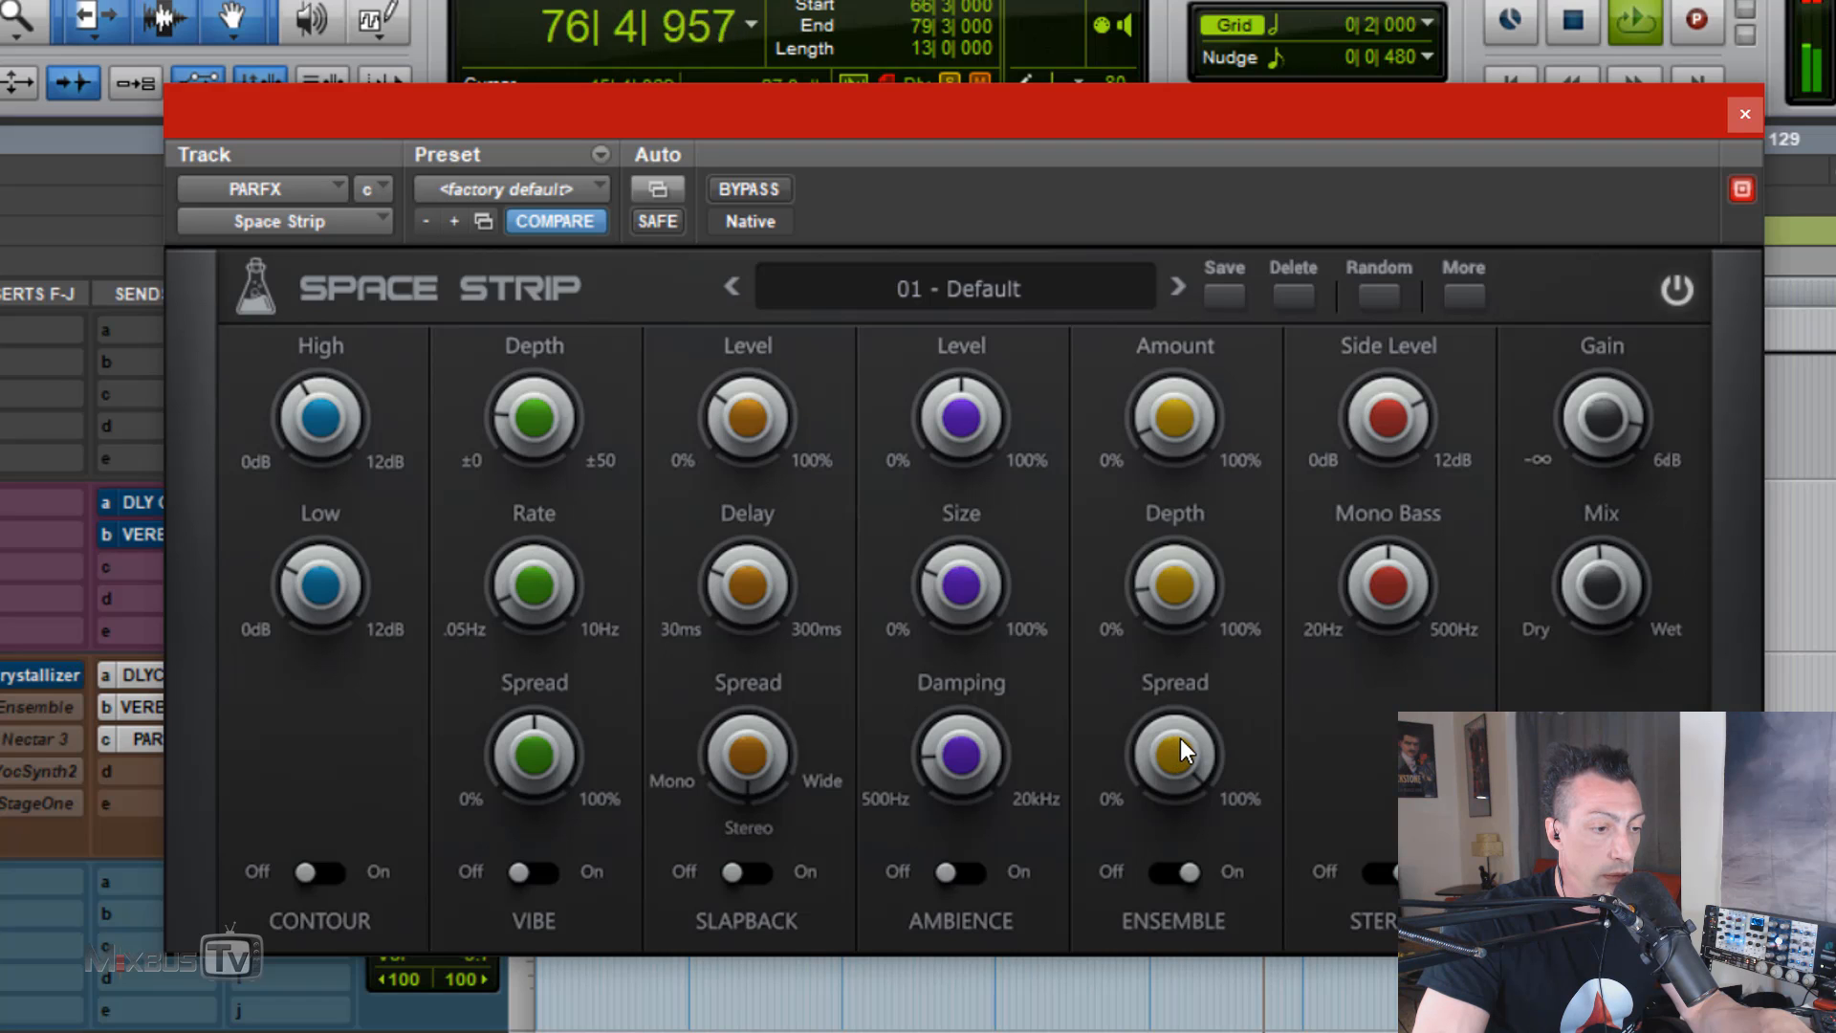
{"action": "left_click_drag", "start_coordinate": [1178, 583], "coordinate": [1174, 616]}
{"action": "left_click_drag", "start_coordinate": [1187, 444], "coordinate": [1186, 381]}
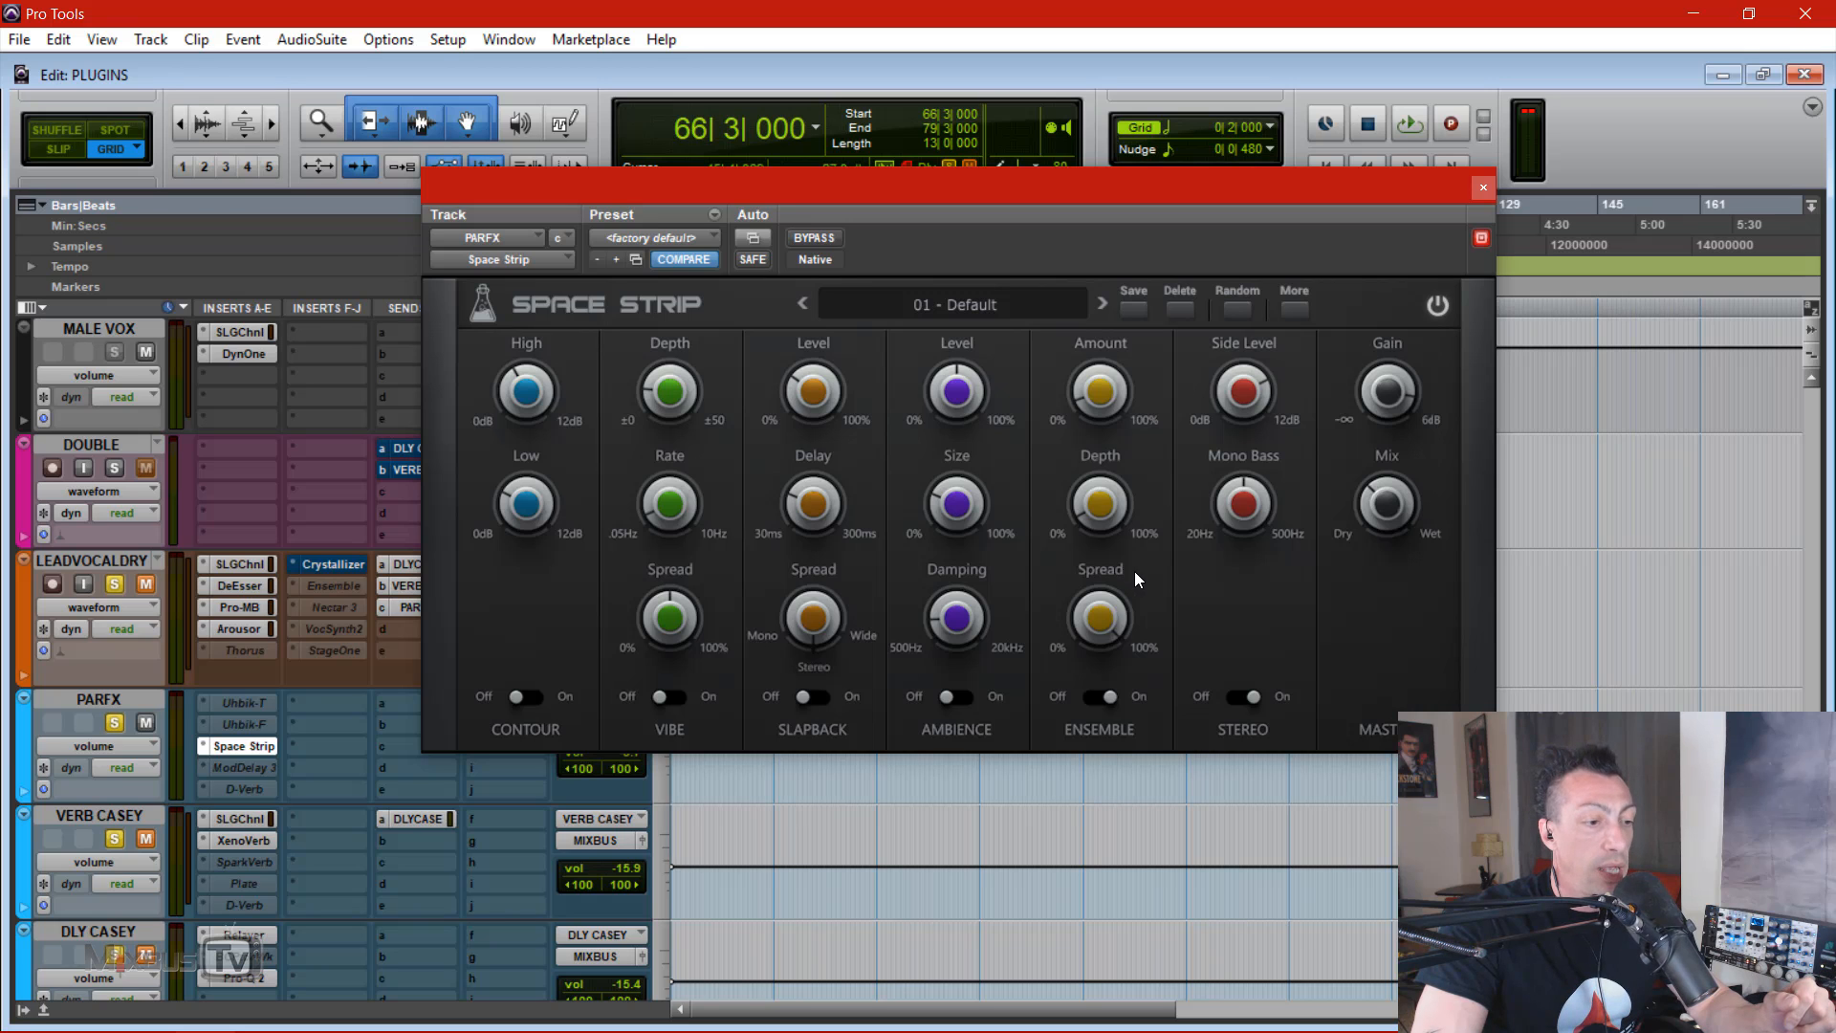
Step: Place Ensemble ahead of Ambience in the chain, and switch Ambience on with a raised level during playback
{"action": "left_click_drag", "start_coordinate": [1134, 571], "coordinate": [985, 572]}
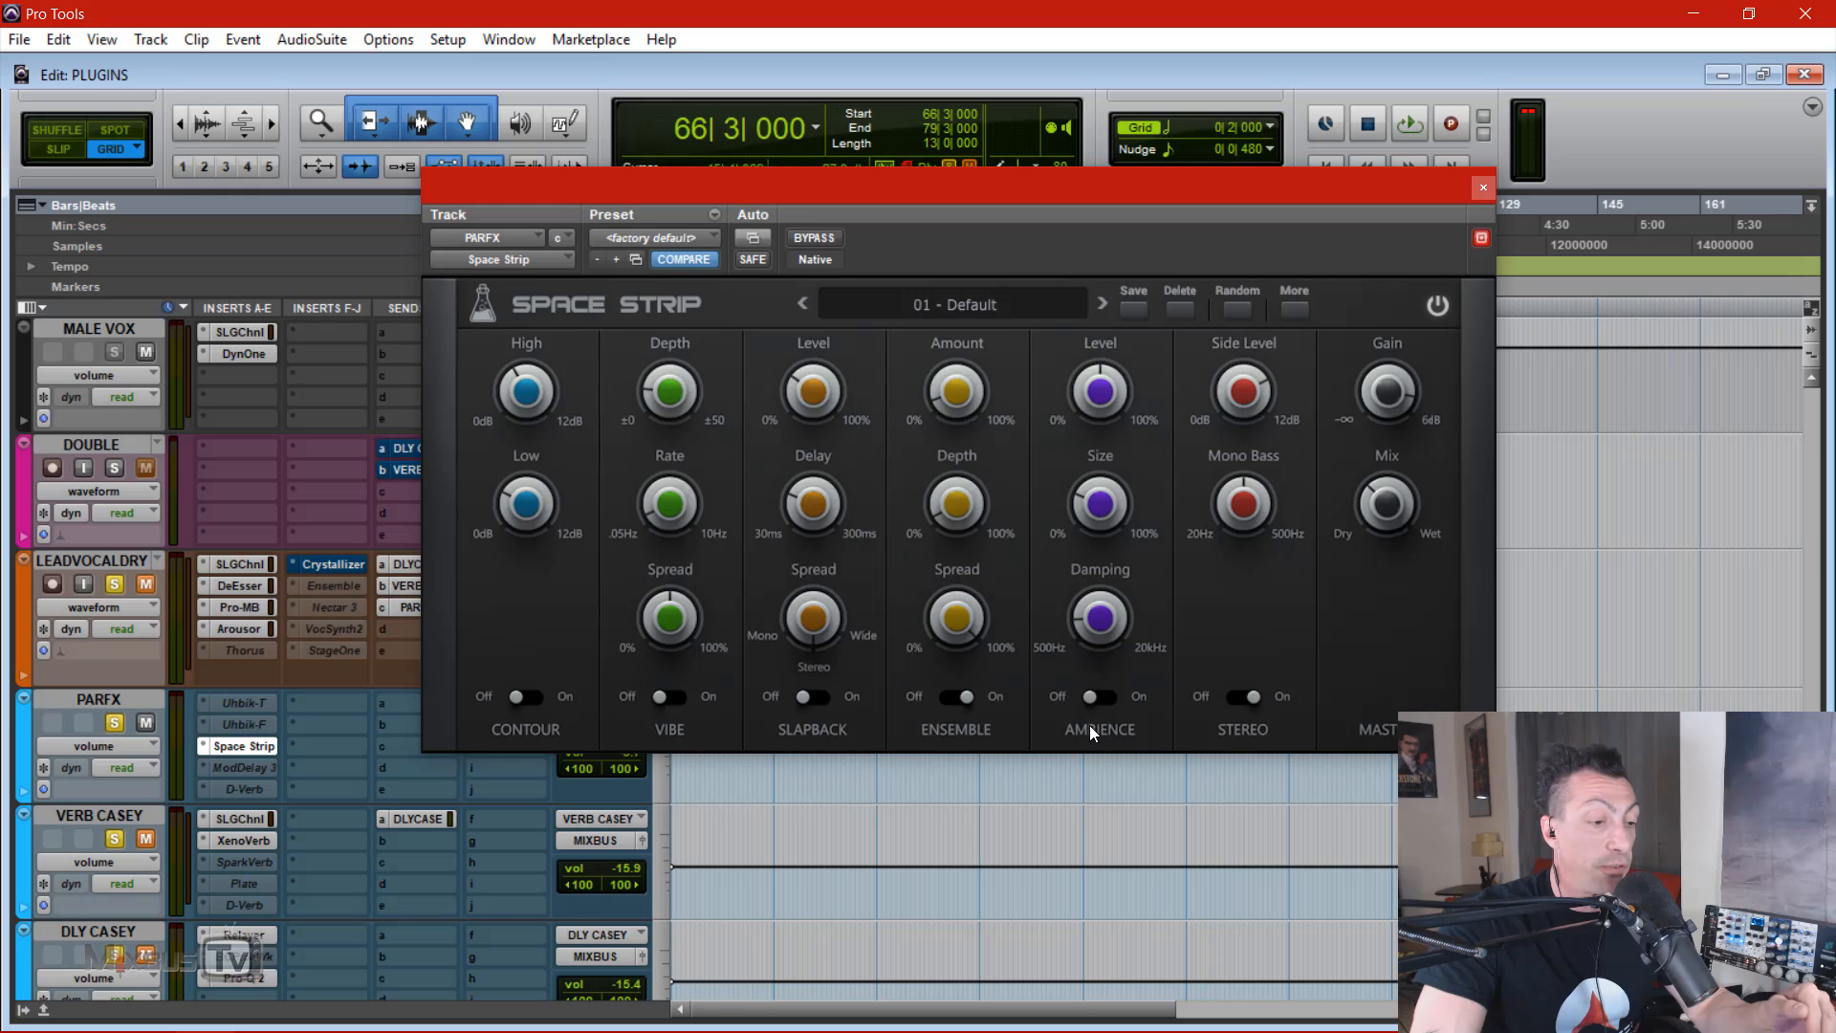
{"action": "left_click", "coordinate": [1117, 697]}
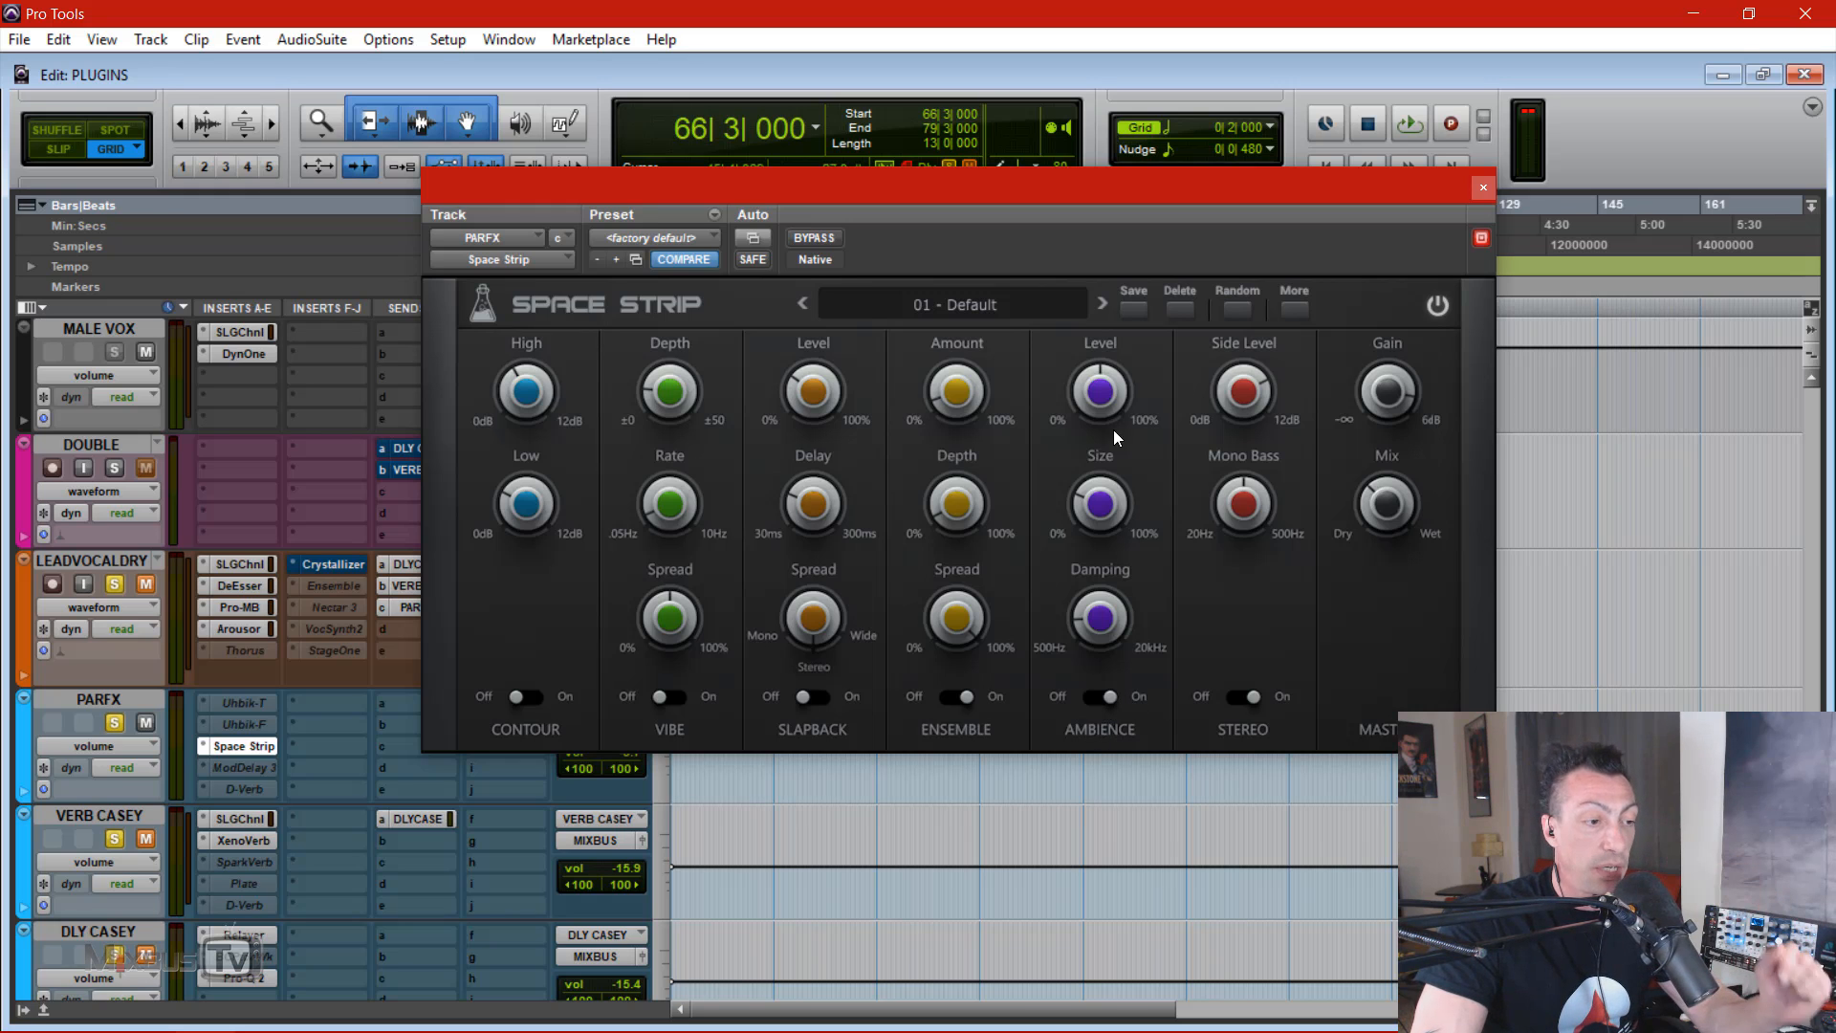
{"action": "mouse_move", "coordinate": [1097, 378]}
{"action": "left_mouse_down"}
{"action": "mouse_move", "coordinate": [1094, 430]}
{"action": "mouse_move", "coordinate": [1096, 406]}
{"action": "left_mouse_up"}
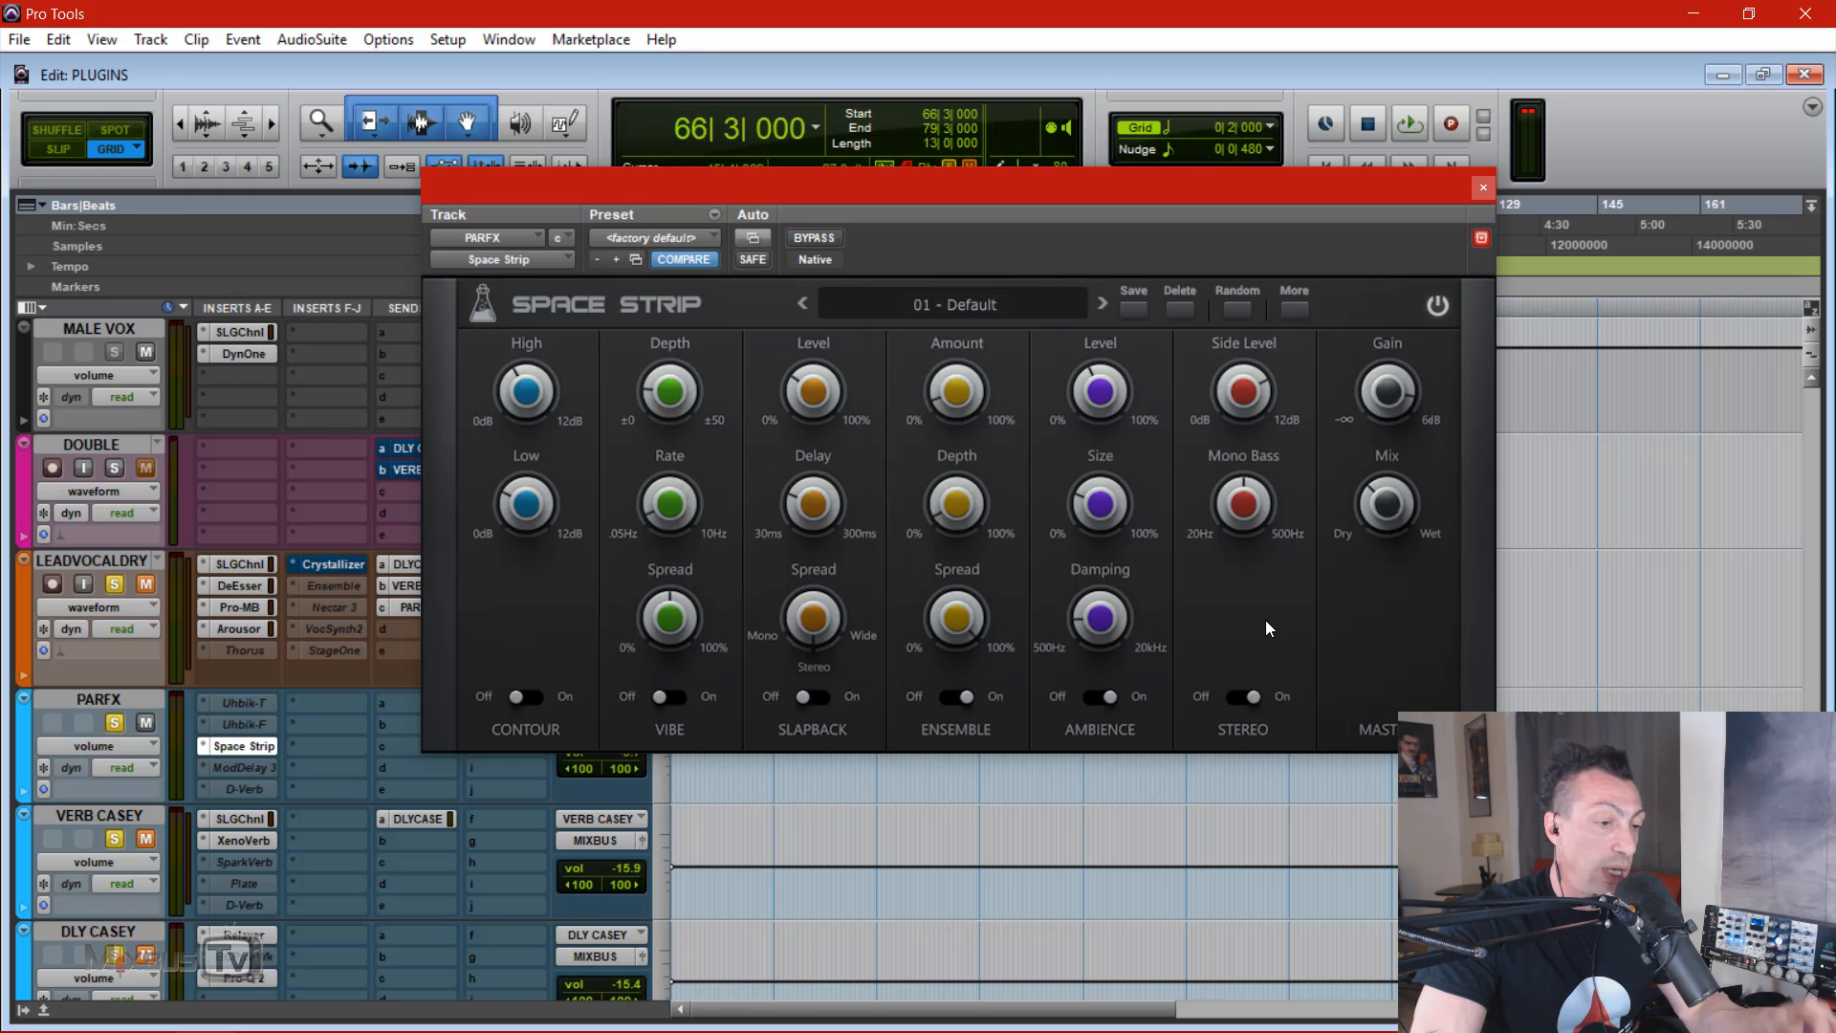
{"action": "key", "text": "space"}
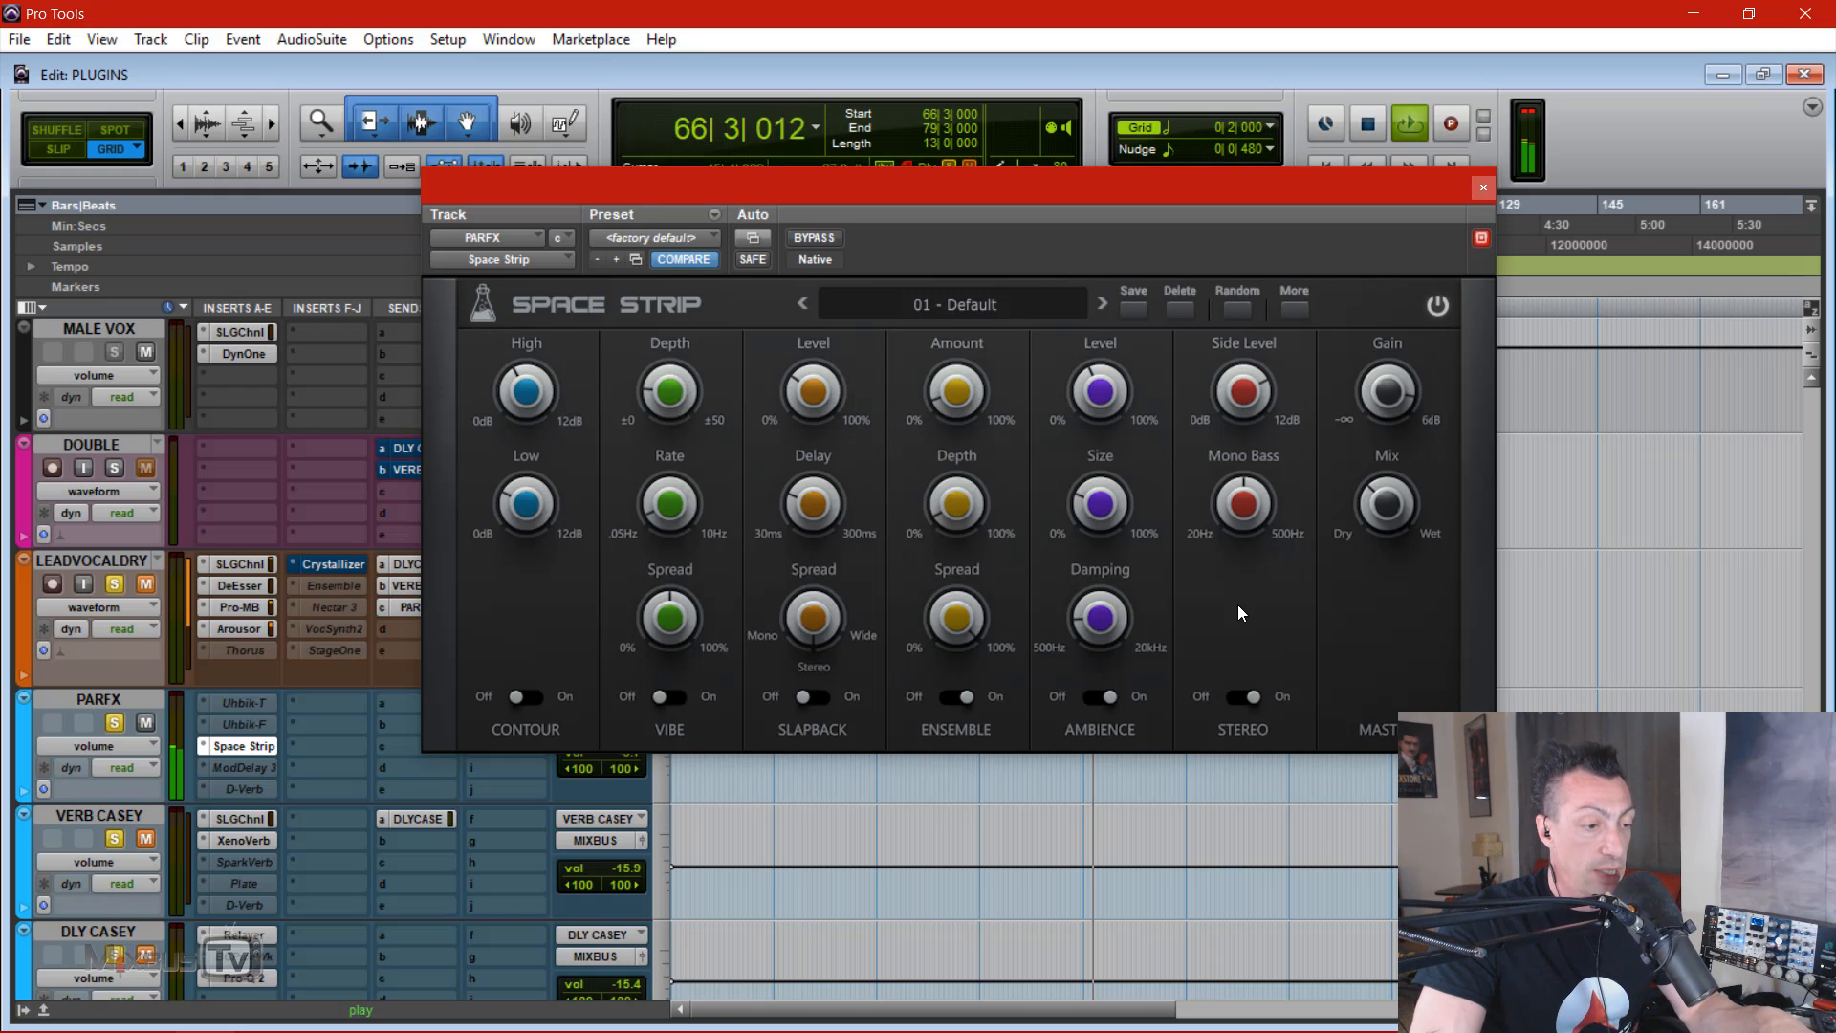
{"action": "left_click_drag", "start_coordinate": [1111, 393], "coordinate": [1103, 314]}
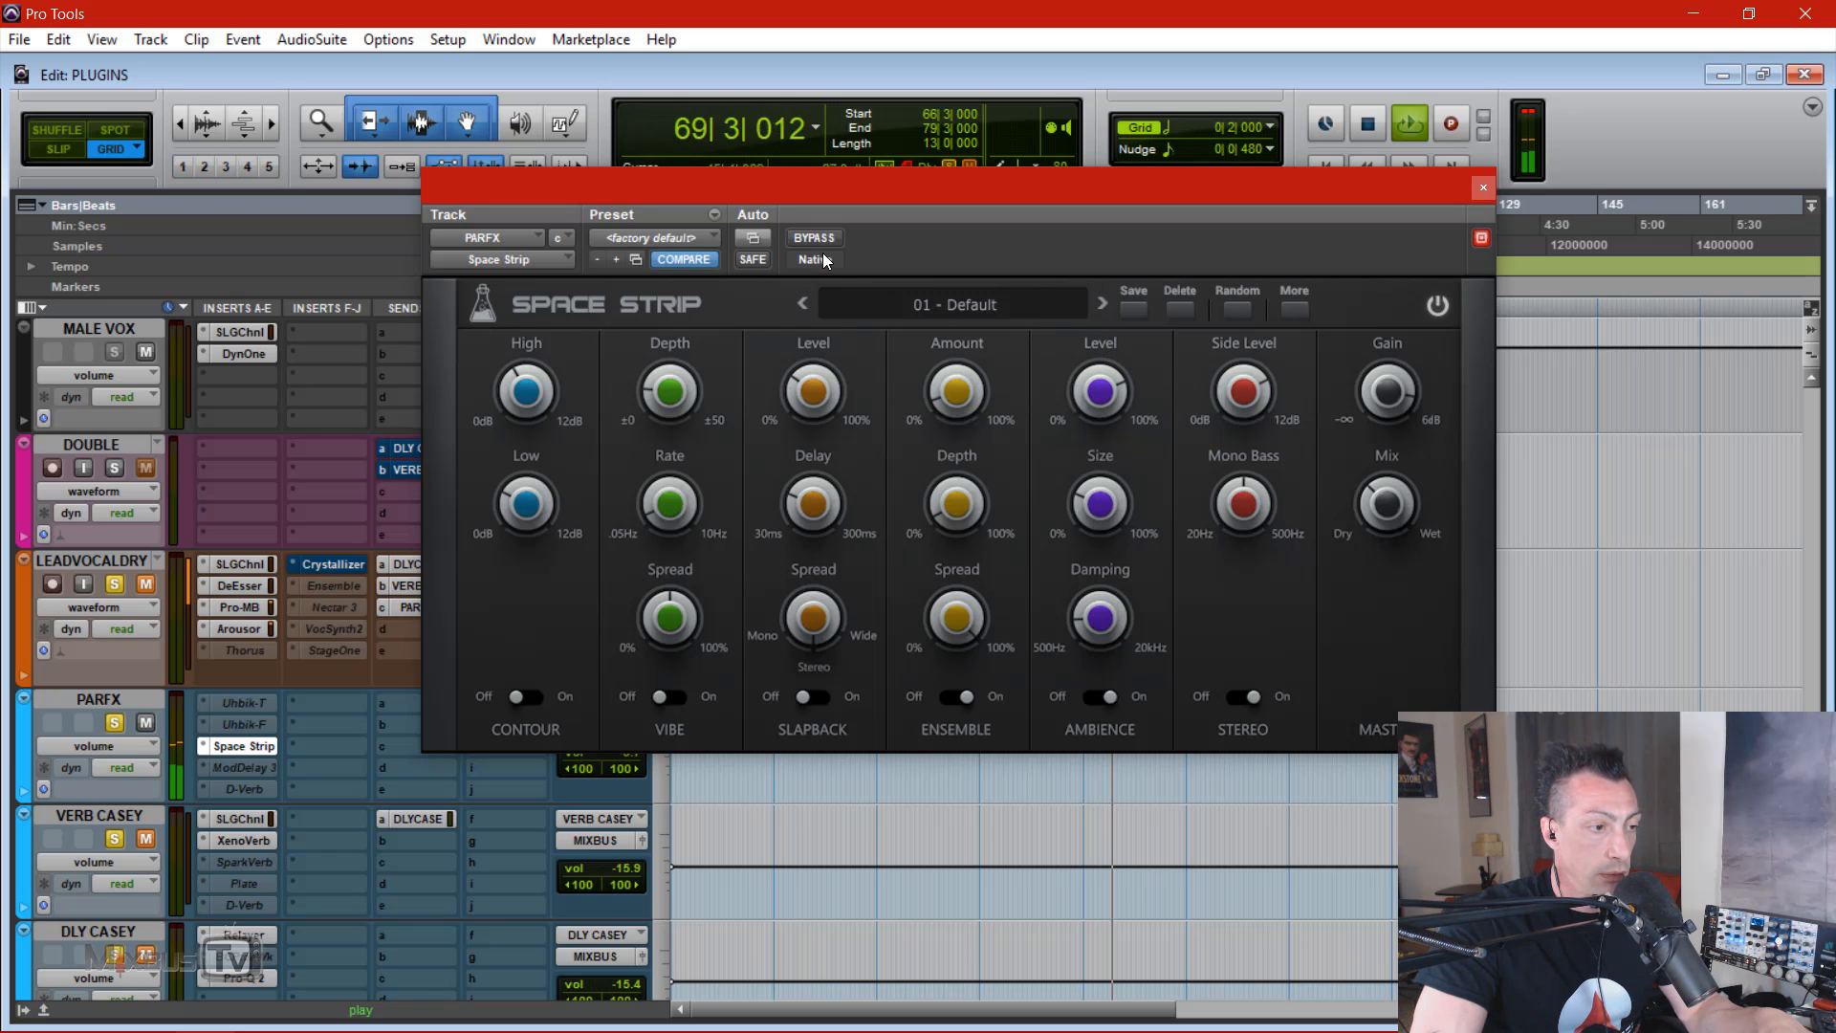
Step: Lower the side level to 6.5 dB and the mix to about 24%, comparing Space Strip against bypass during playback
{"action": "mouse_move", "coordinate": [1098, 375]}
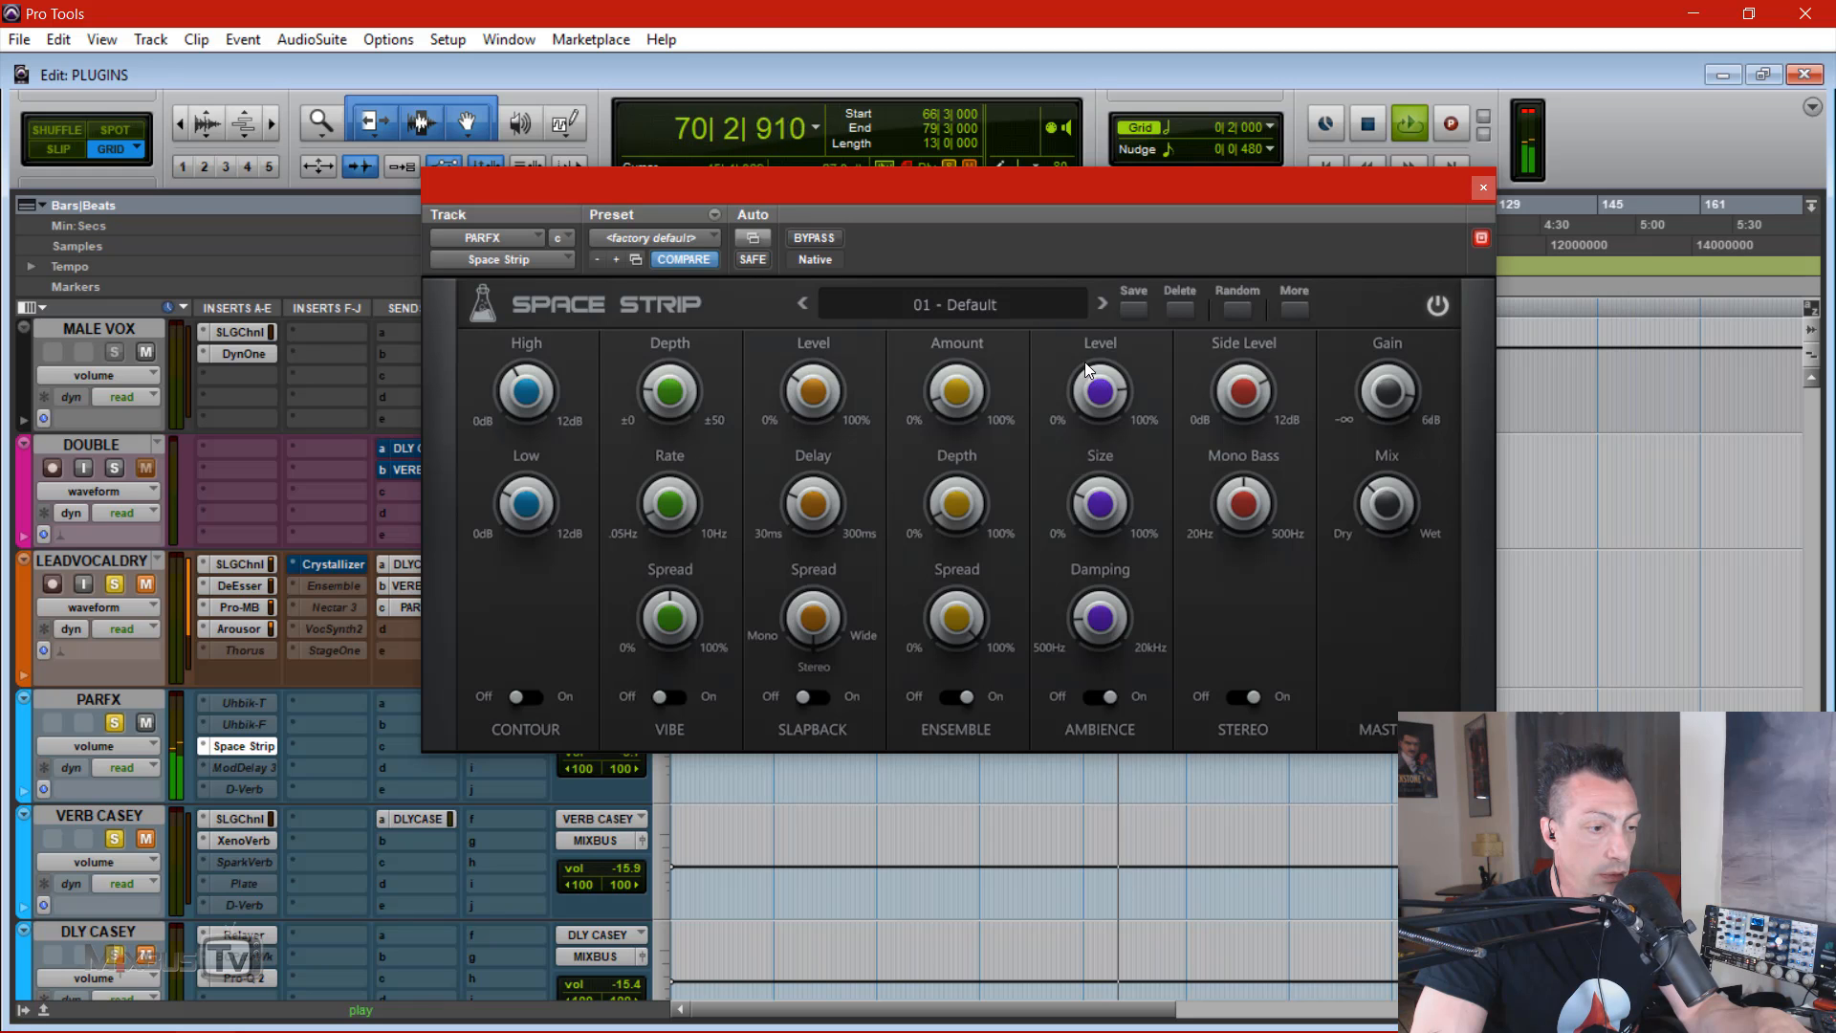
{"action": "left_click_drag", "start_coordinate": [1380, 507], "coordinate": [1398, 547]}
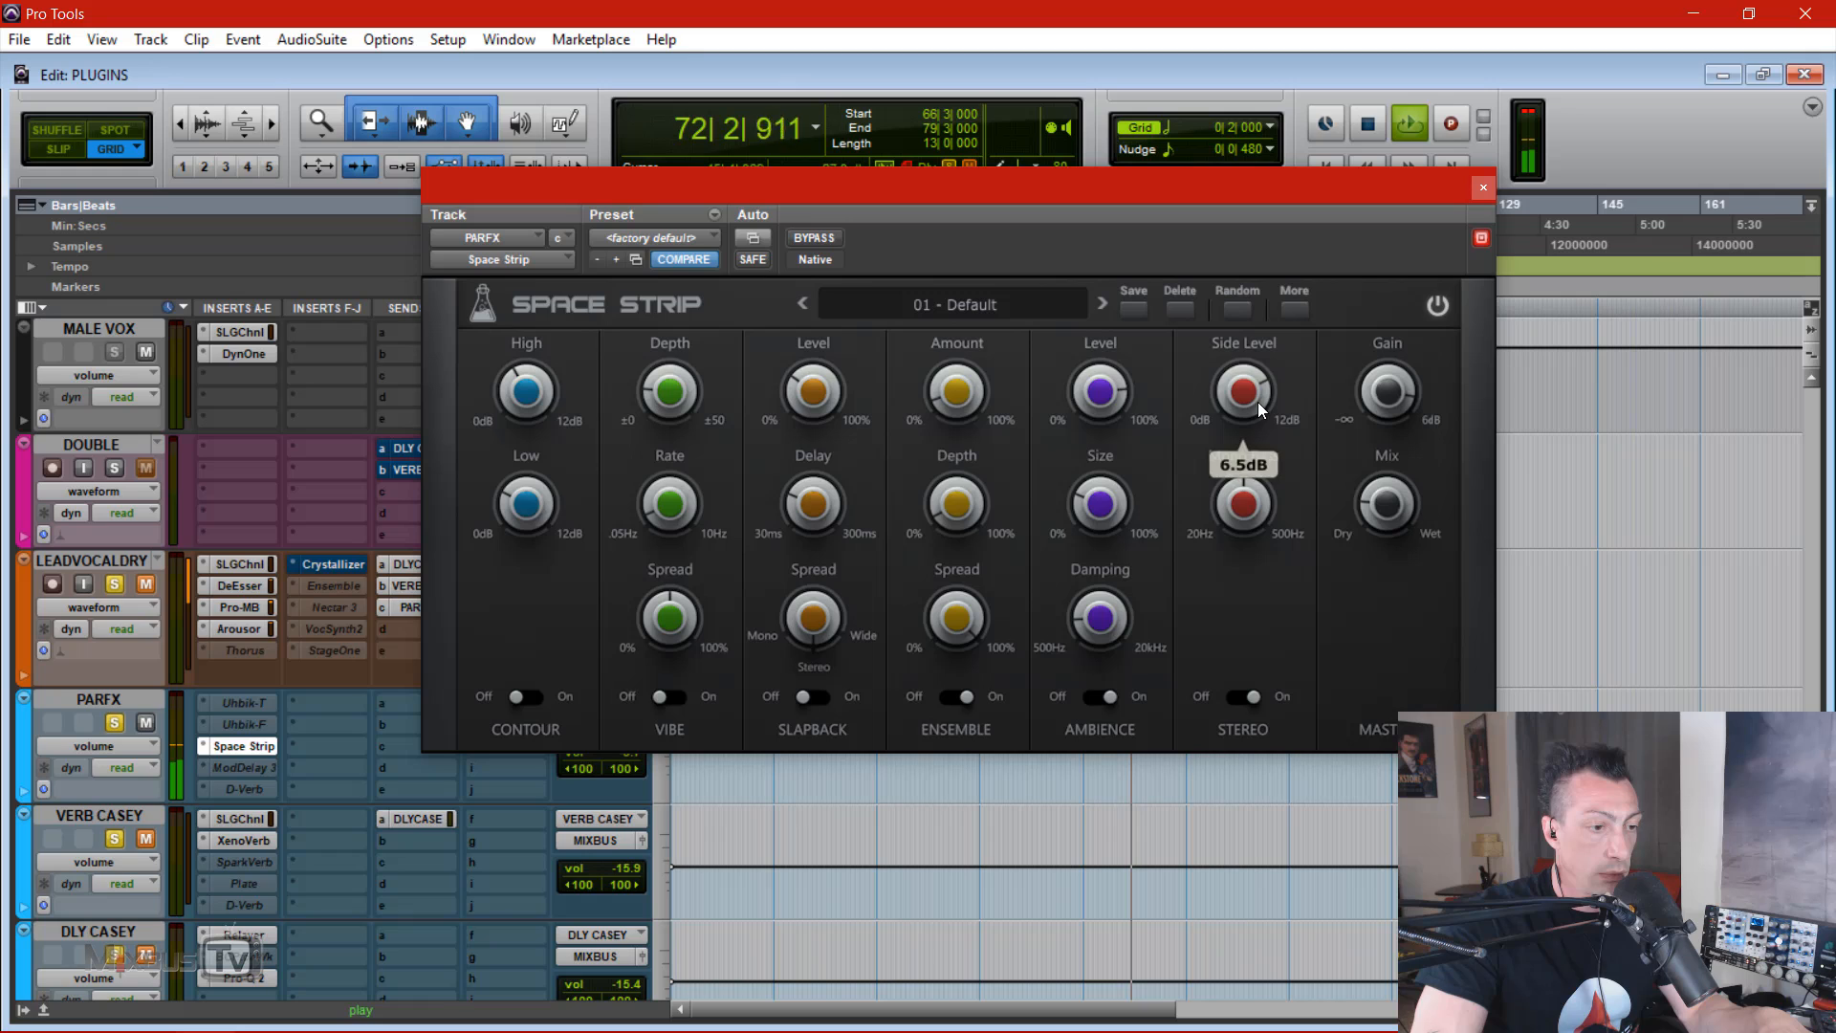
{"action": "left_click", "coordinate": [824, 239]}
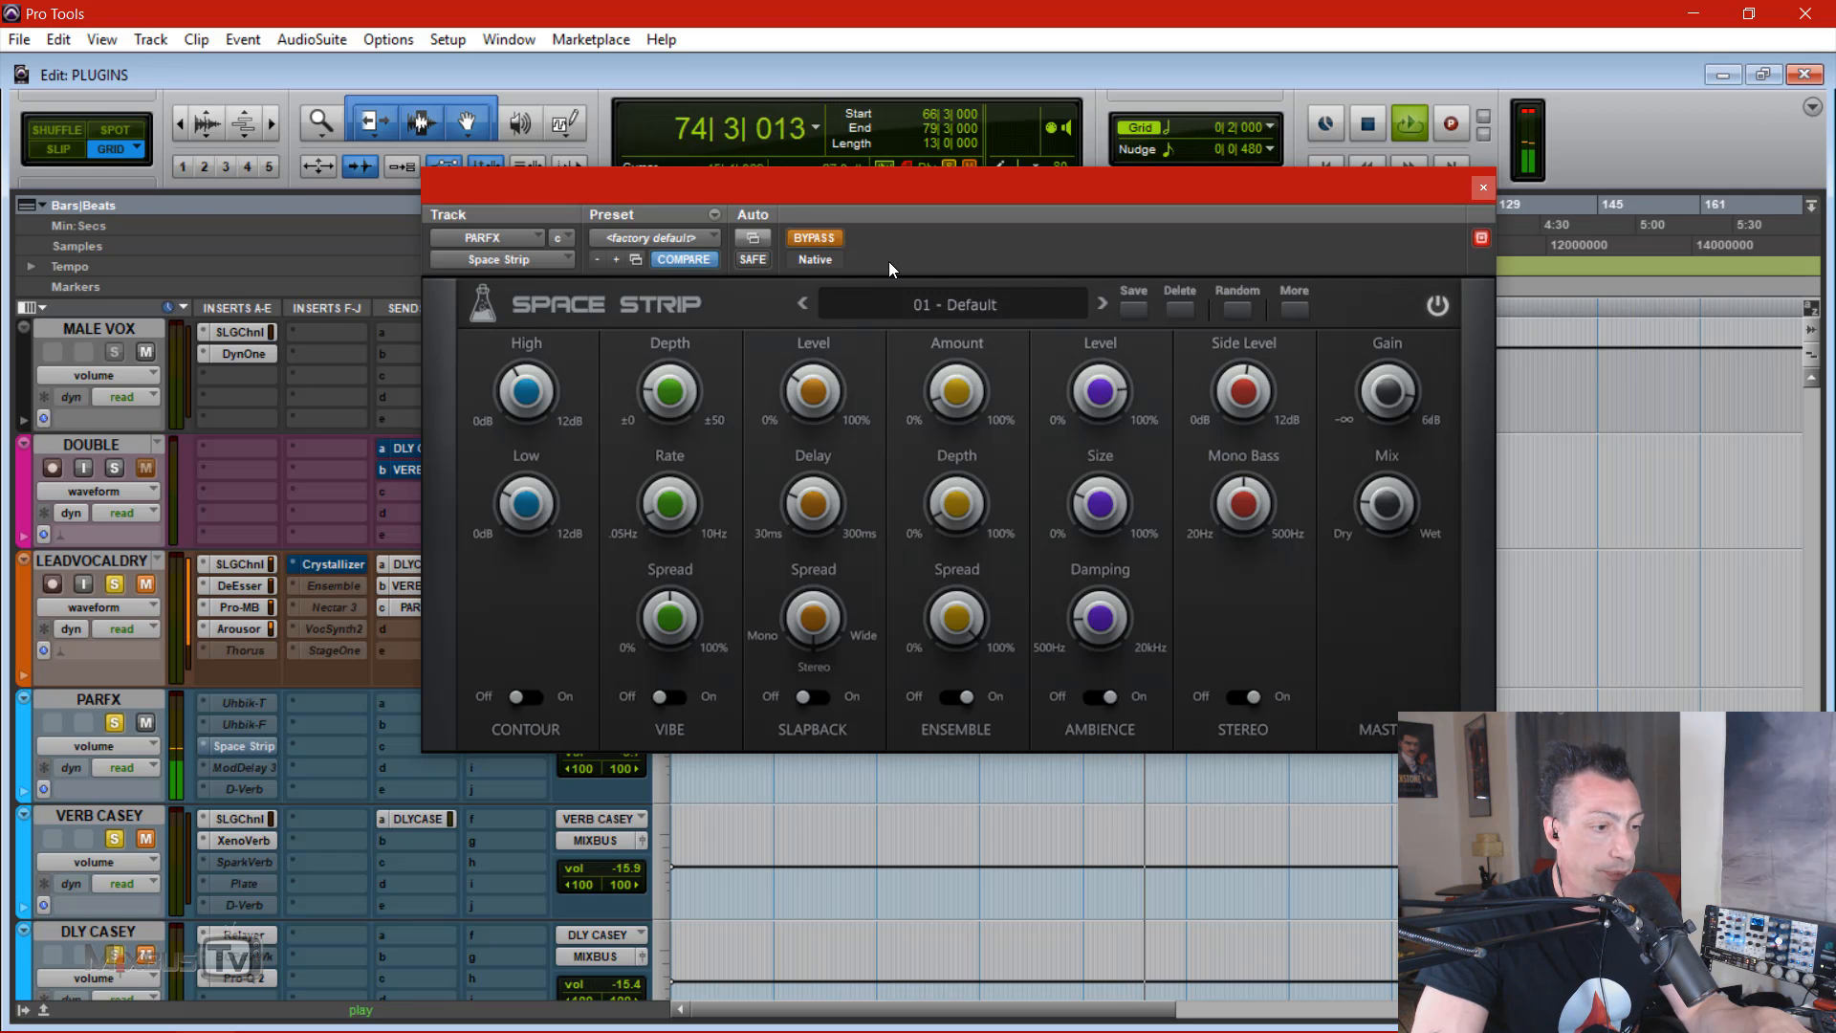
{"action": "left_click", "coordinate": [823, 237]}
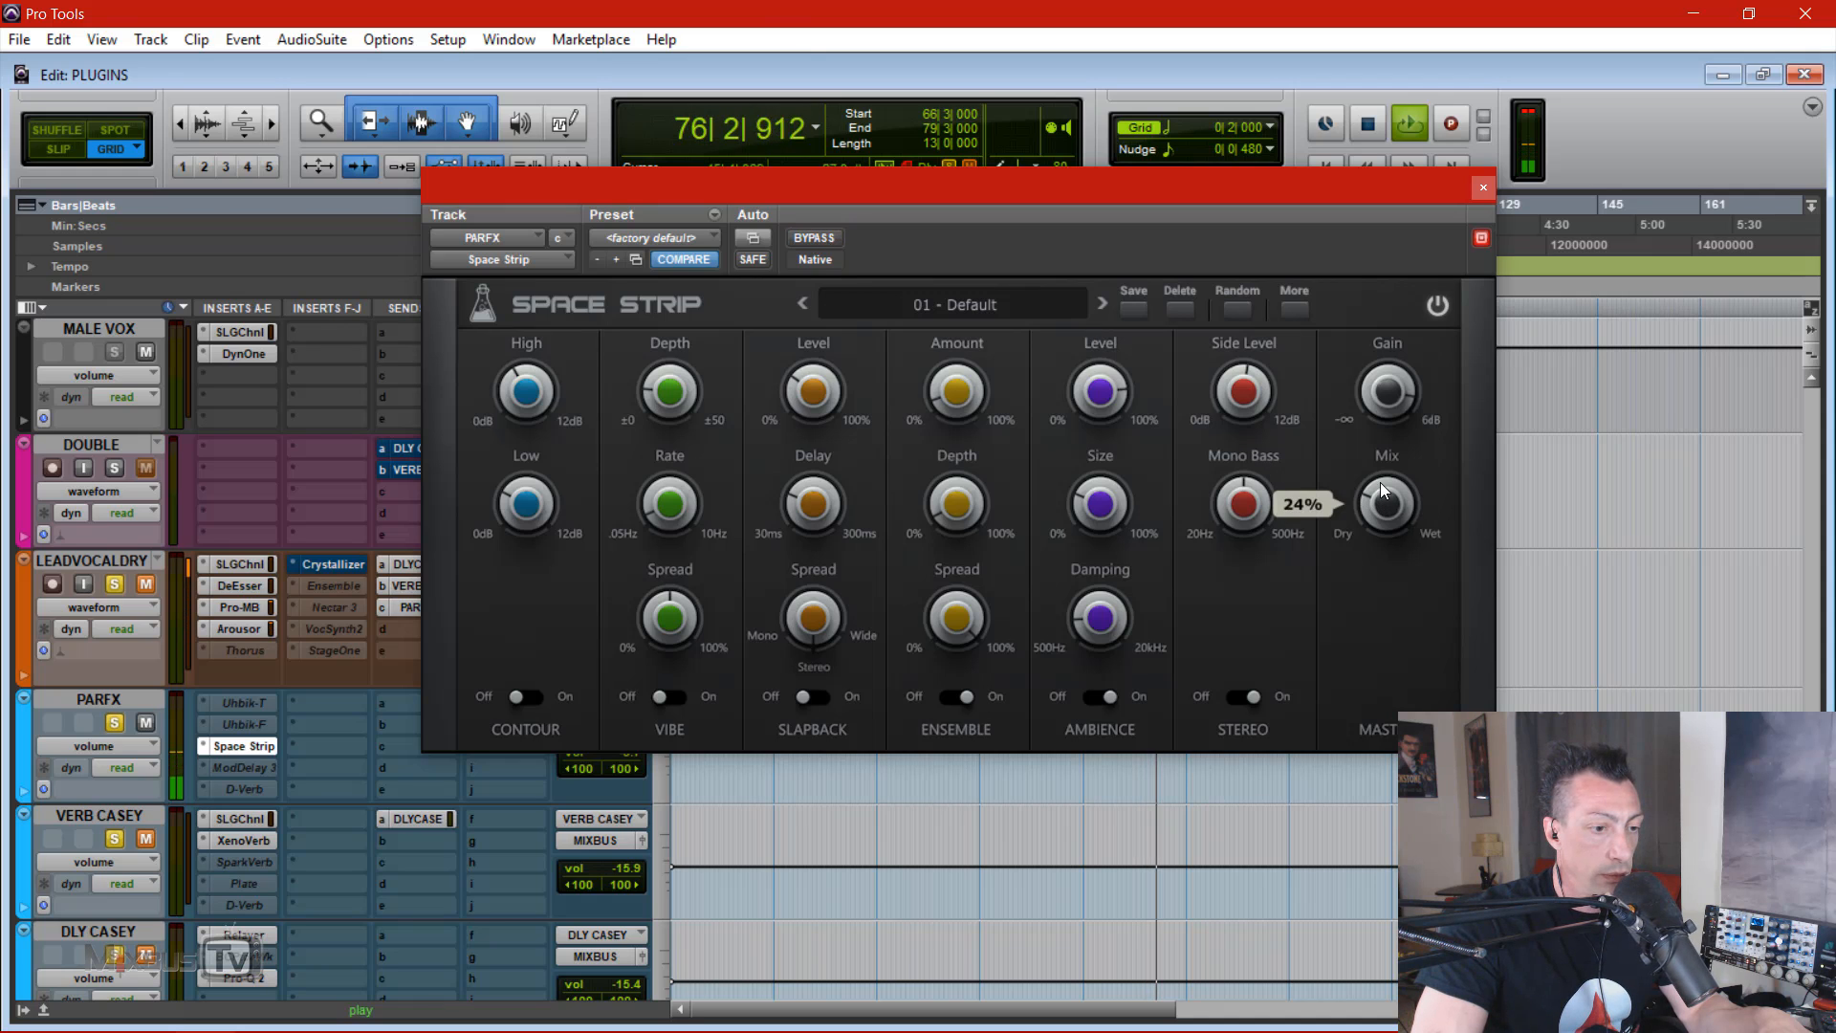
{"action": "key", "text": "space"}
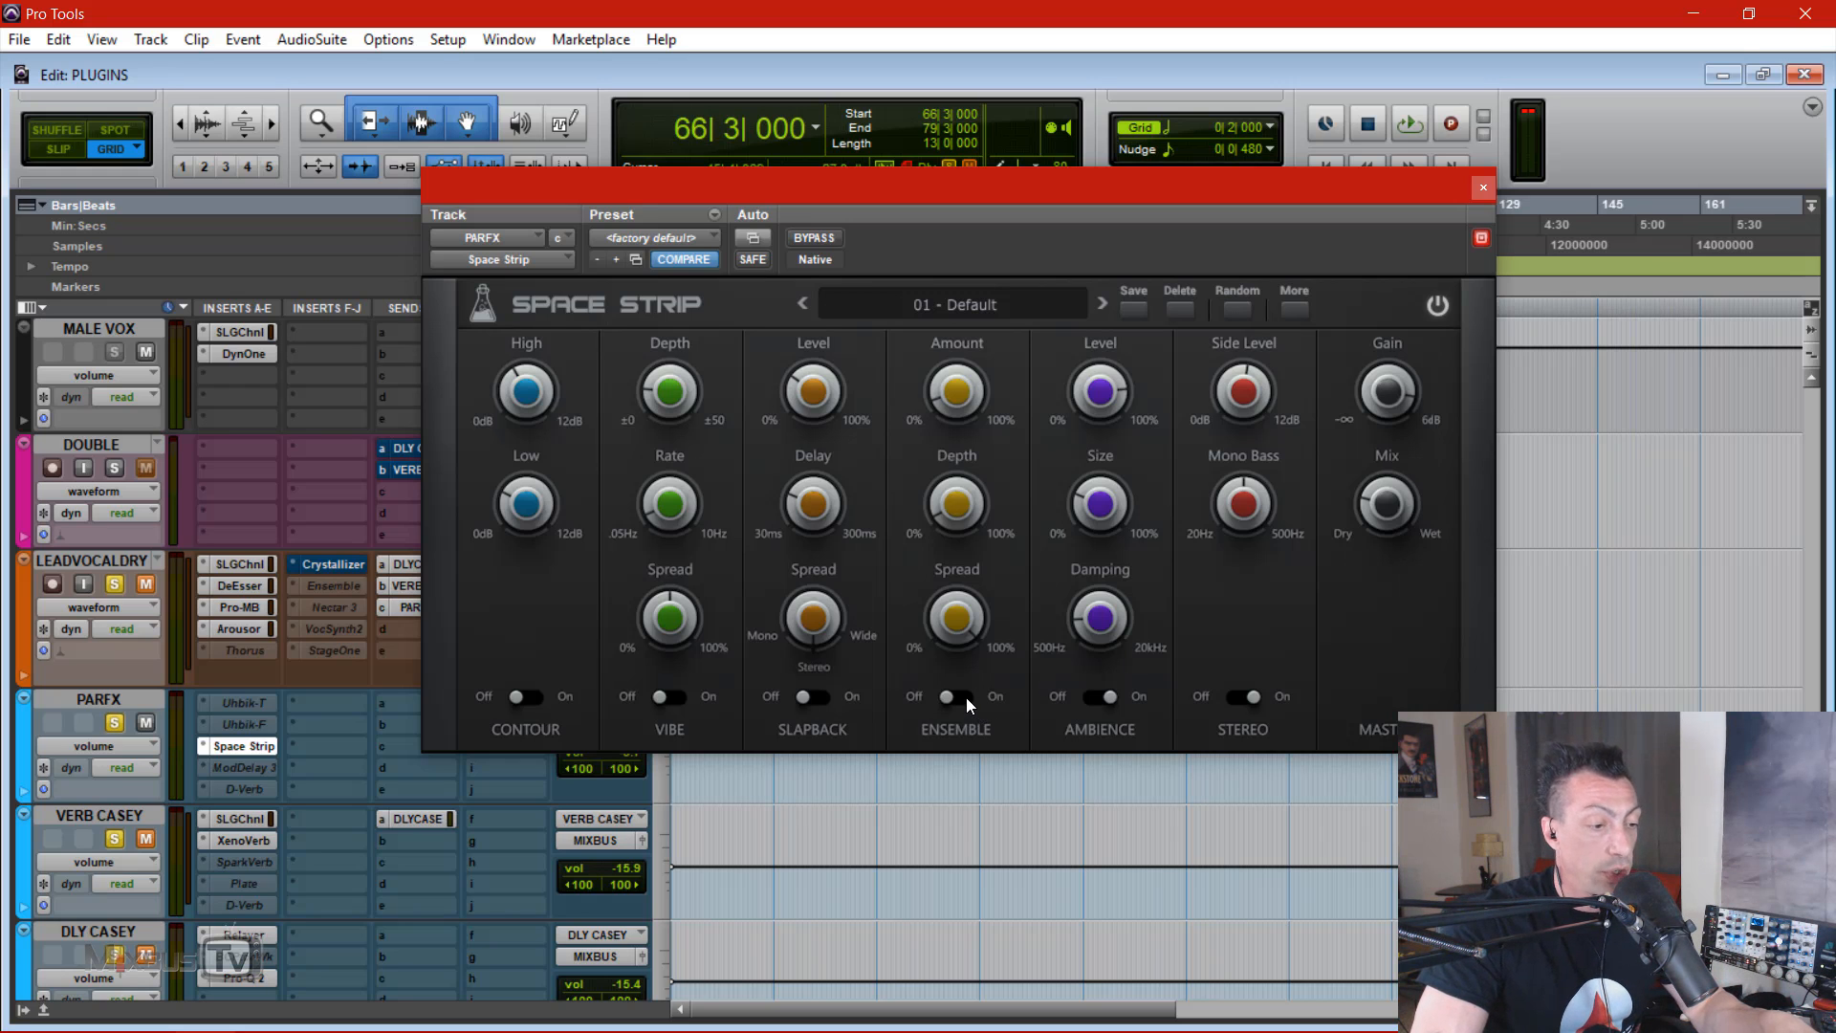
Step: Use Slapback in place of Ensemble and Ambience, and raise the mix and slapback level to 77% during playback
{"action": "left_click", "coordinate": [813, 696]}
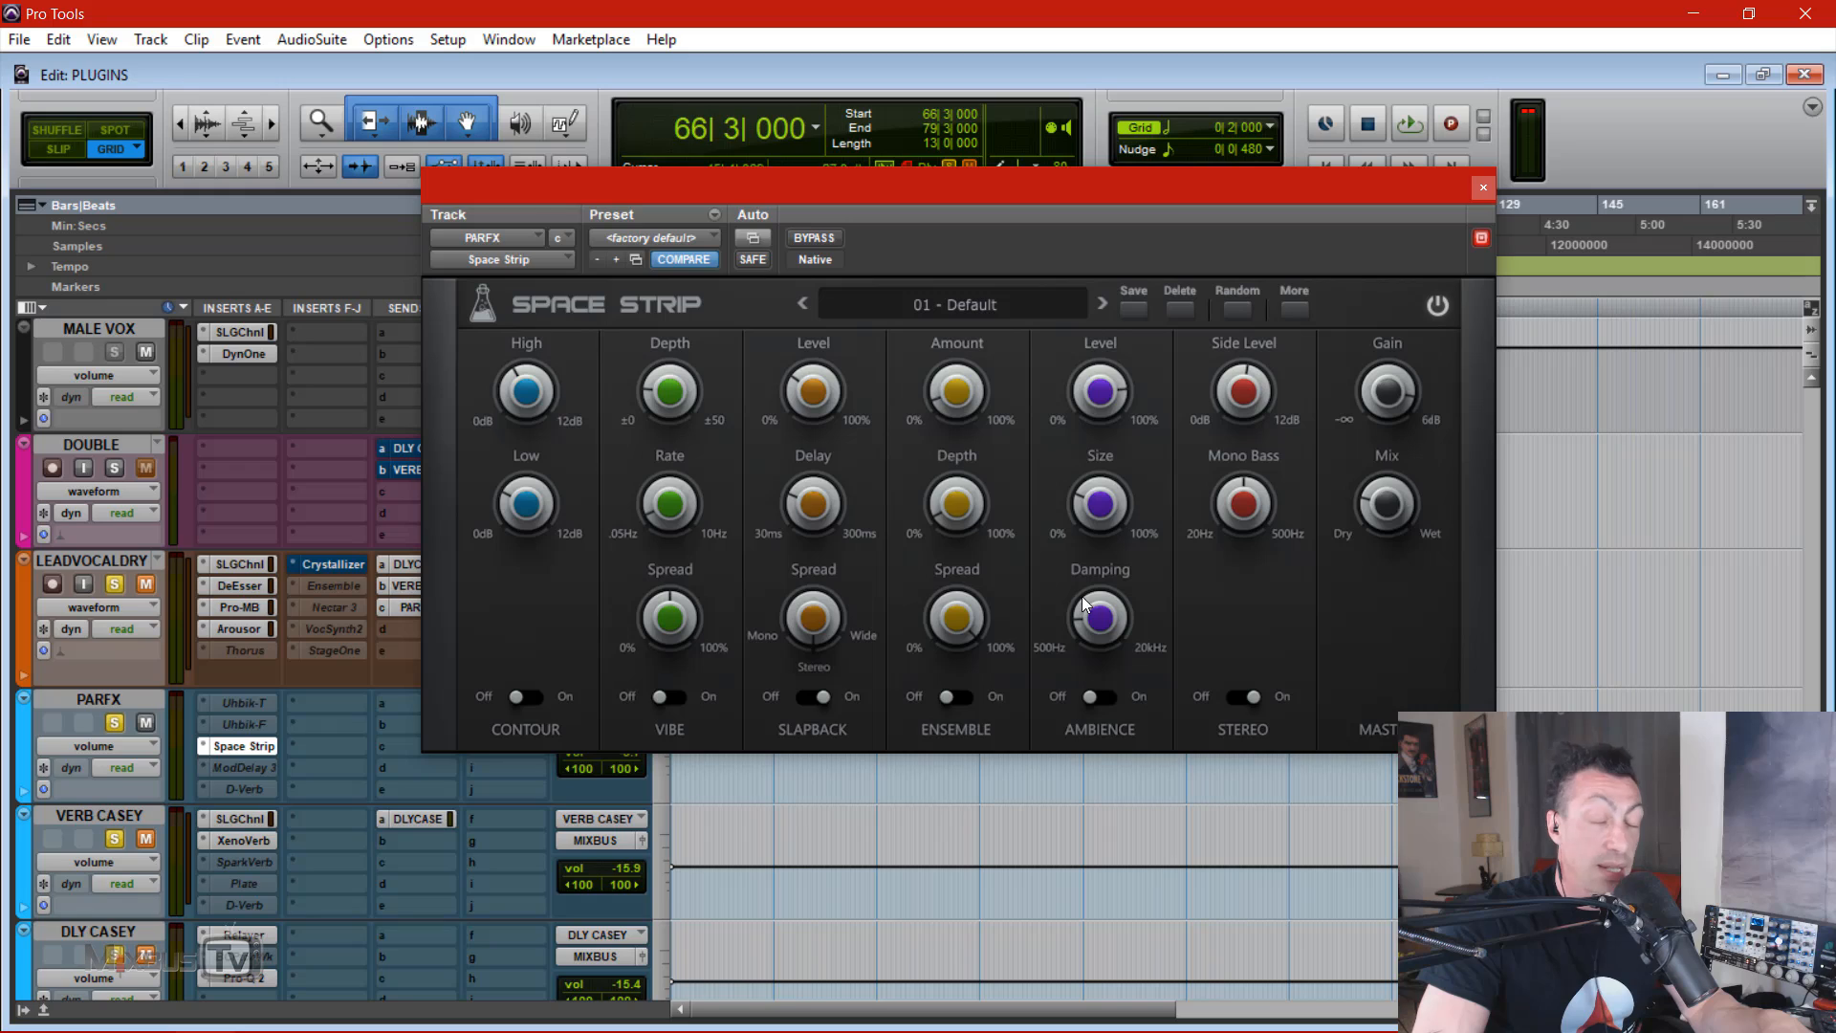
{"action": "key", "text": "space"}
{"action": "left_click_drag", "start_coordinate": [1391, 512], "coordinate": [1393, 455]}
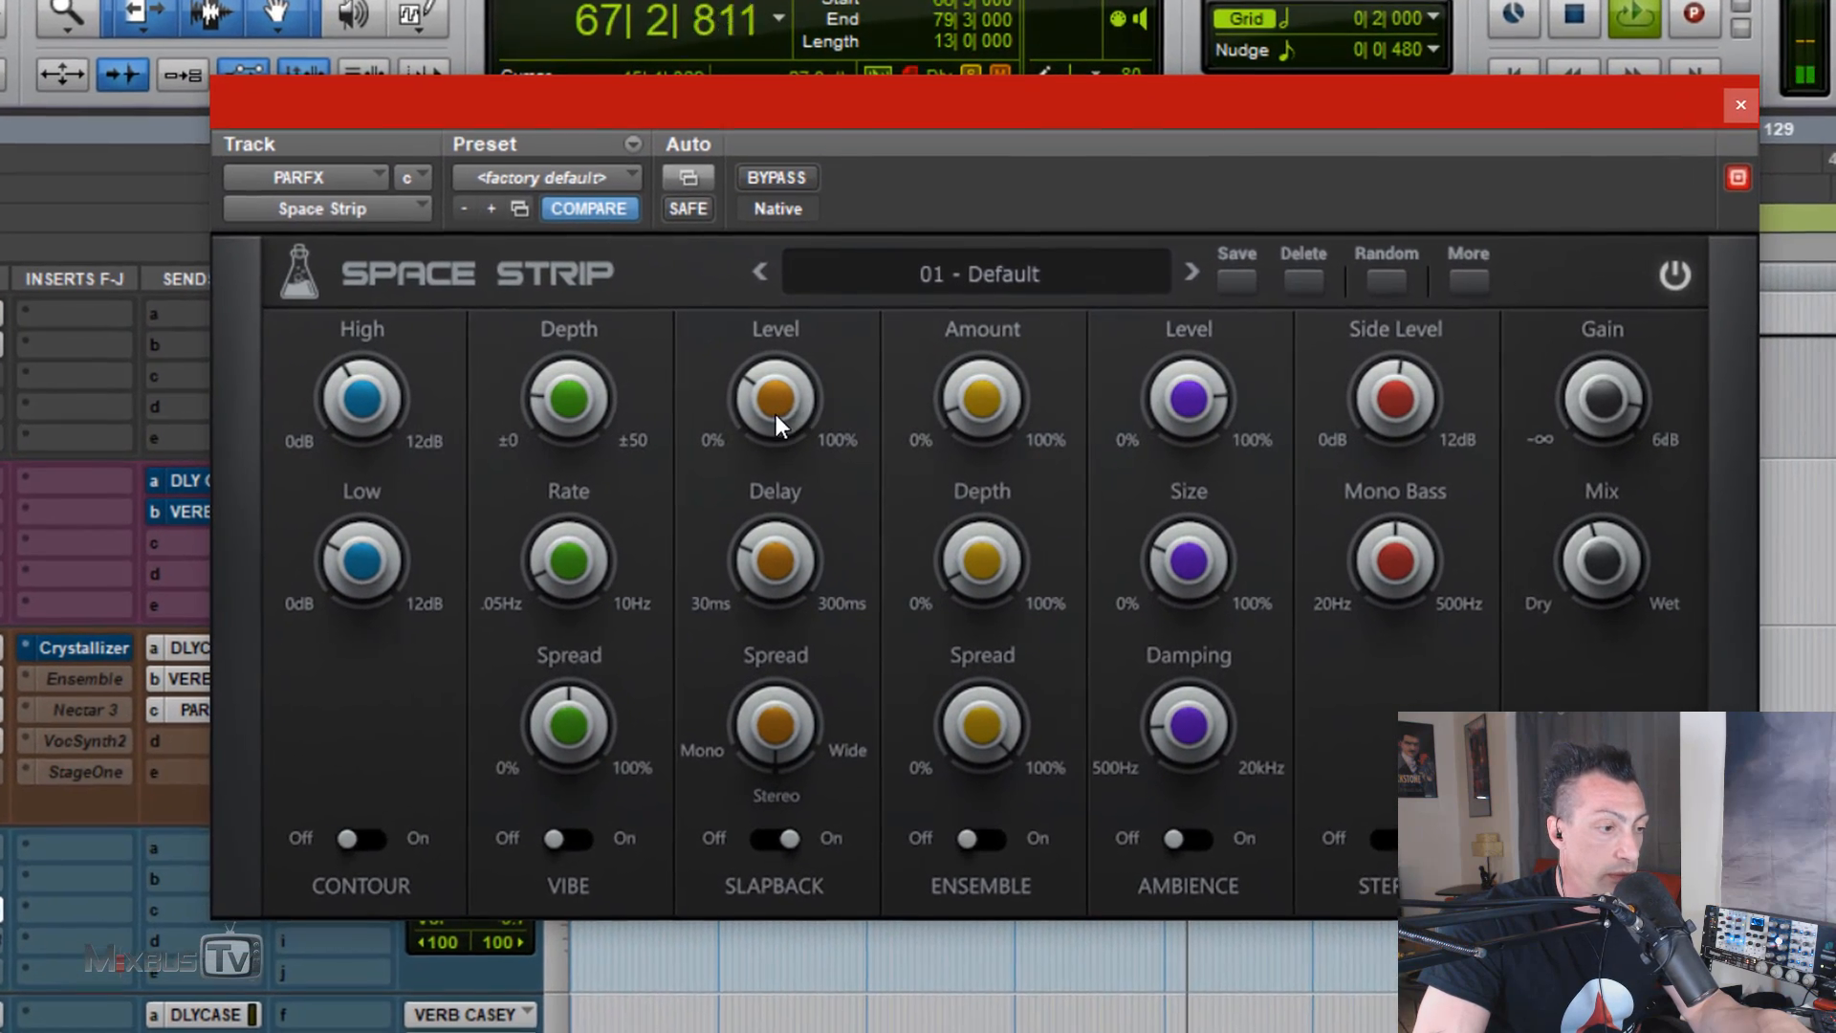
{"action": "left_click_drag", "start_coordinate": [785, 412], "coordinate": [796, 235]}
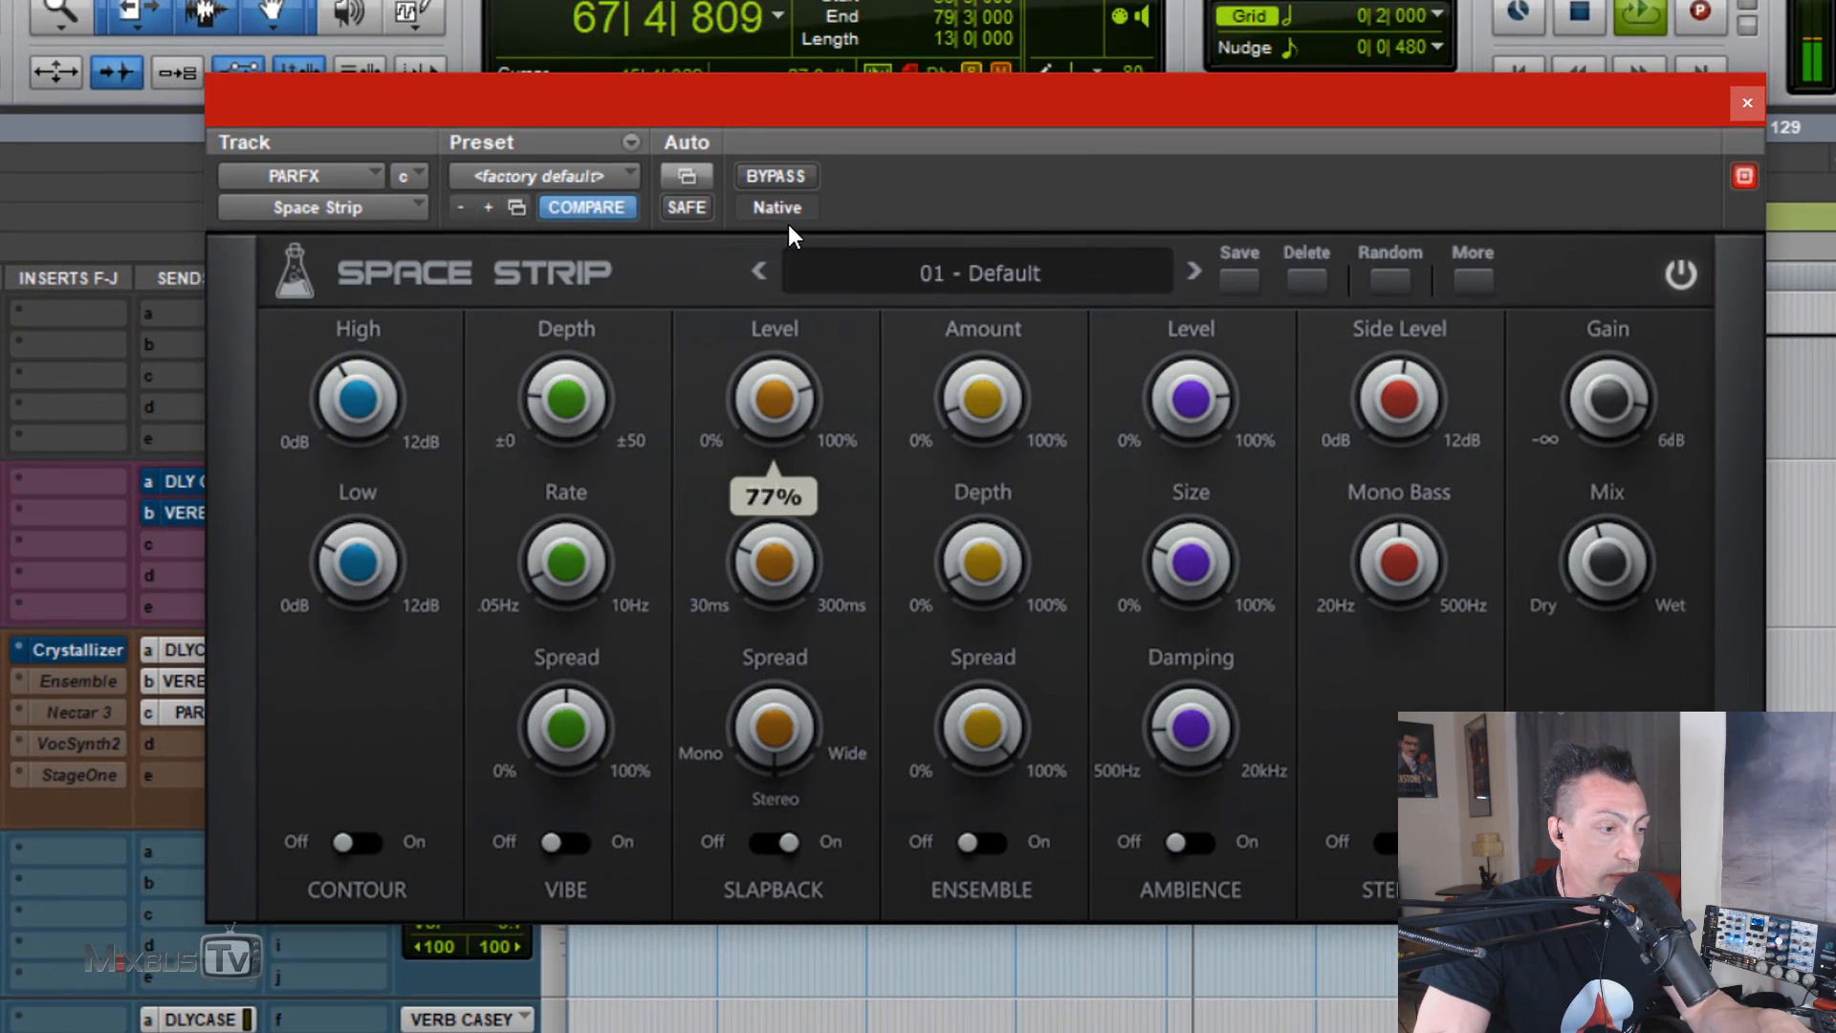
Step: Shorten the slapback delay and turn its spread toward Wide while the vocal plays
{"action": "left_click_drag", "start_coordinate": [772, 532], "coordinate": [792, 631]}
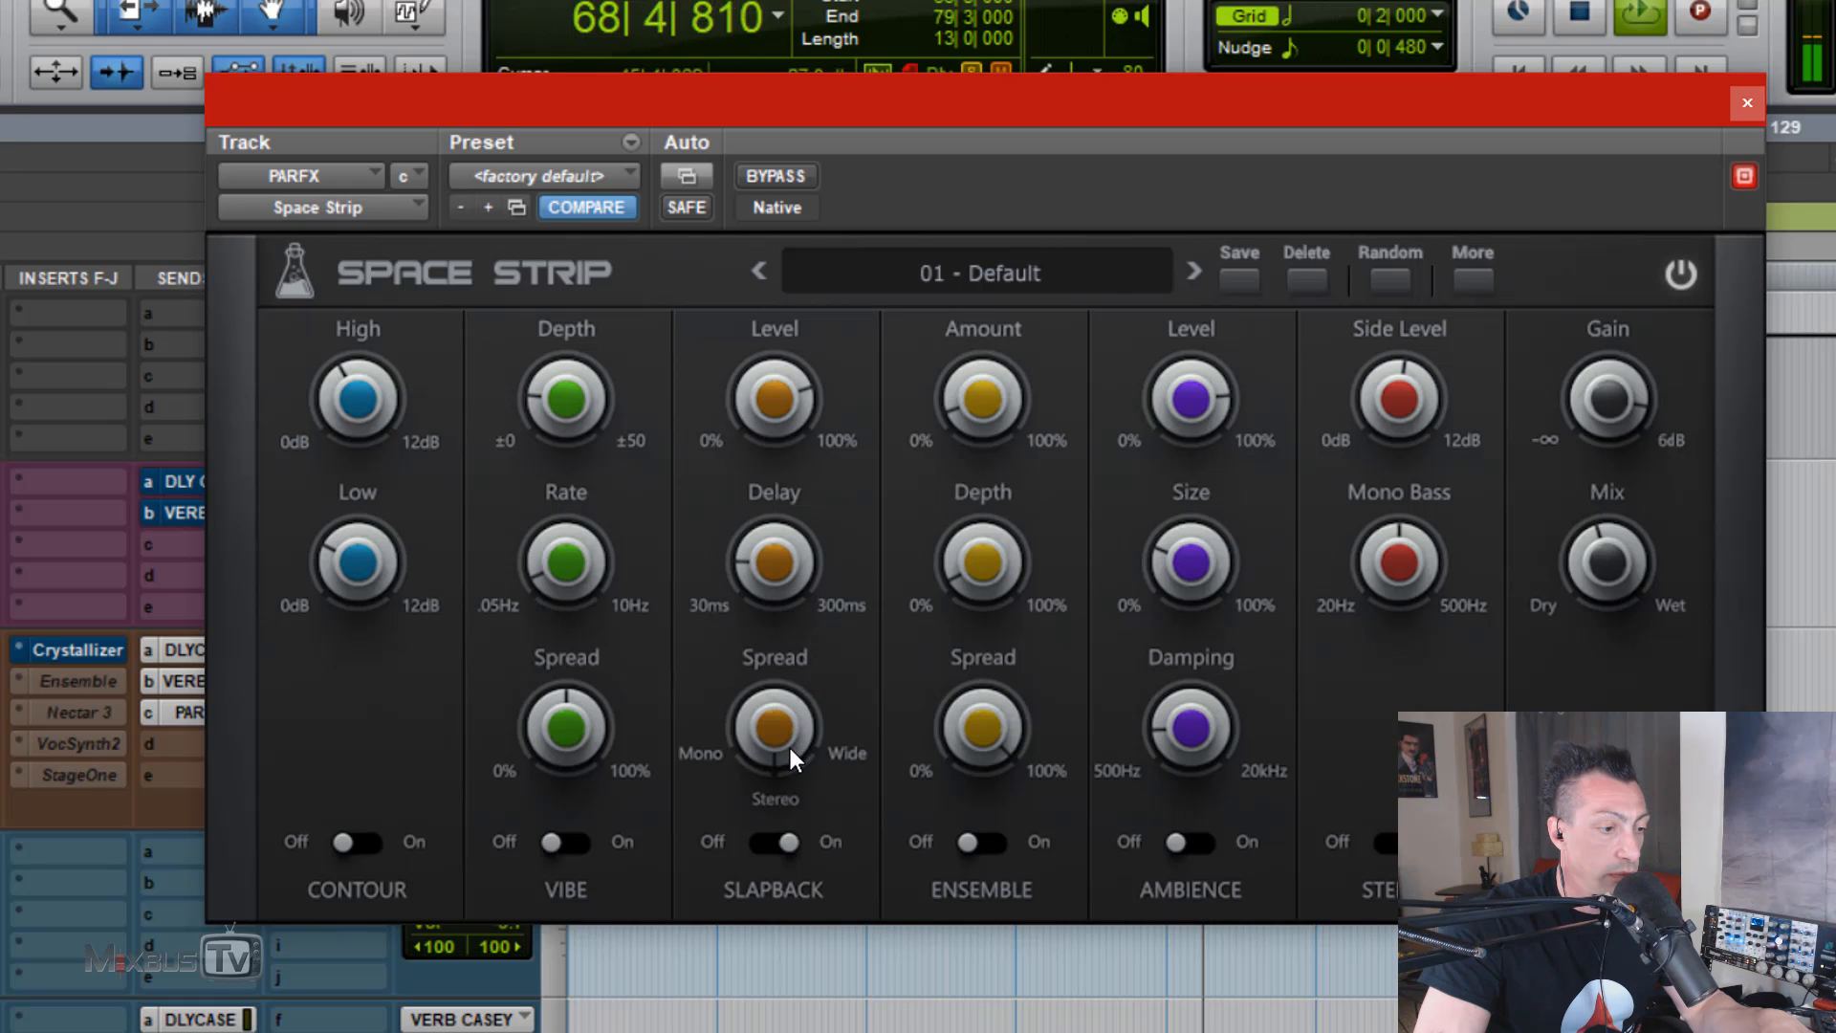
{"action": "left_click_drag", "start_coordinate": [790, 748], "coordinate": [807, 907]}
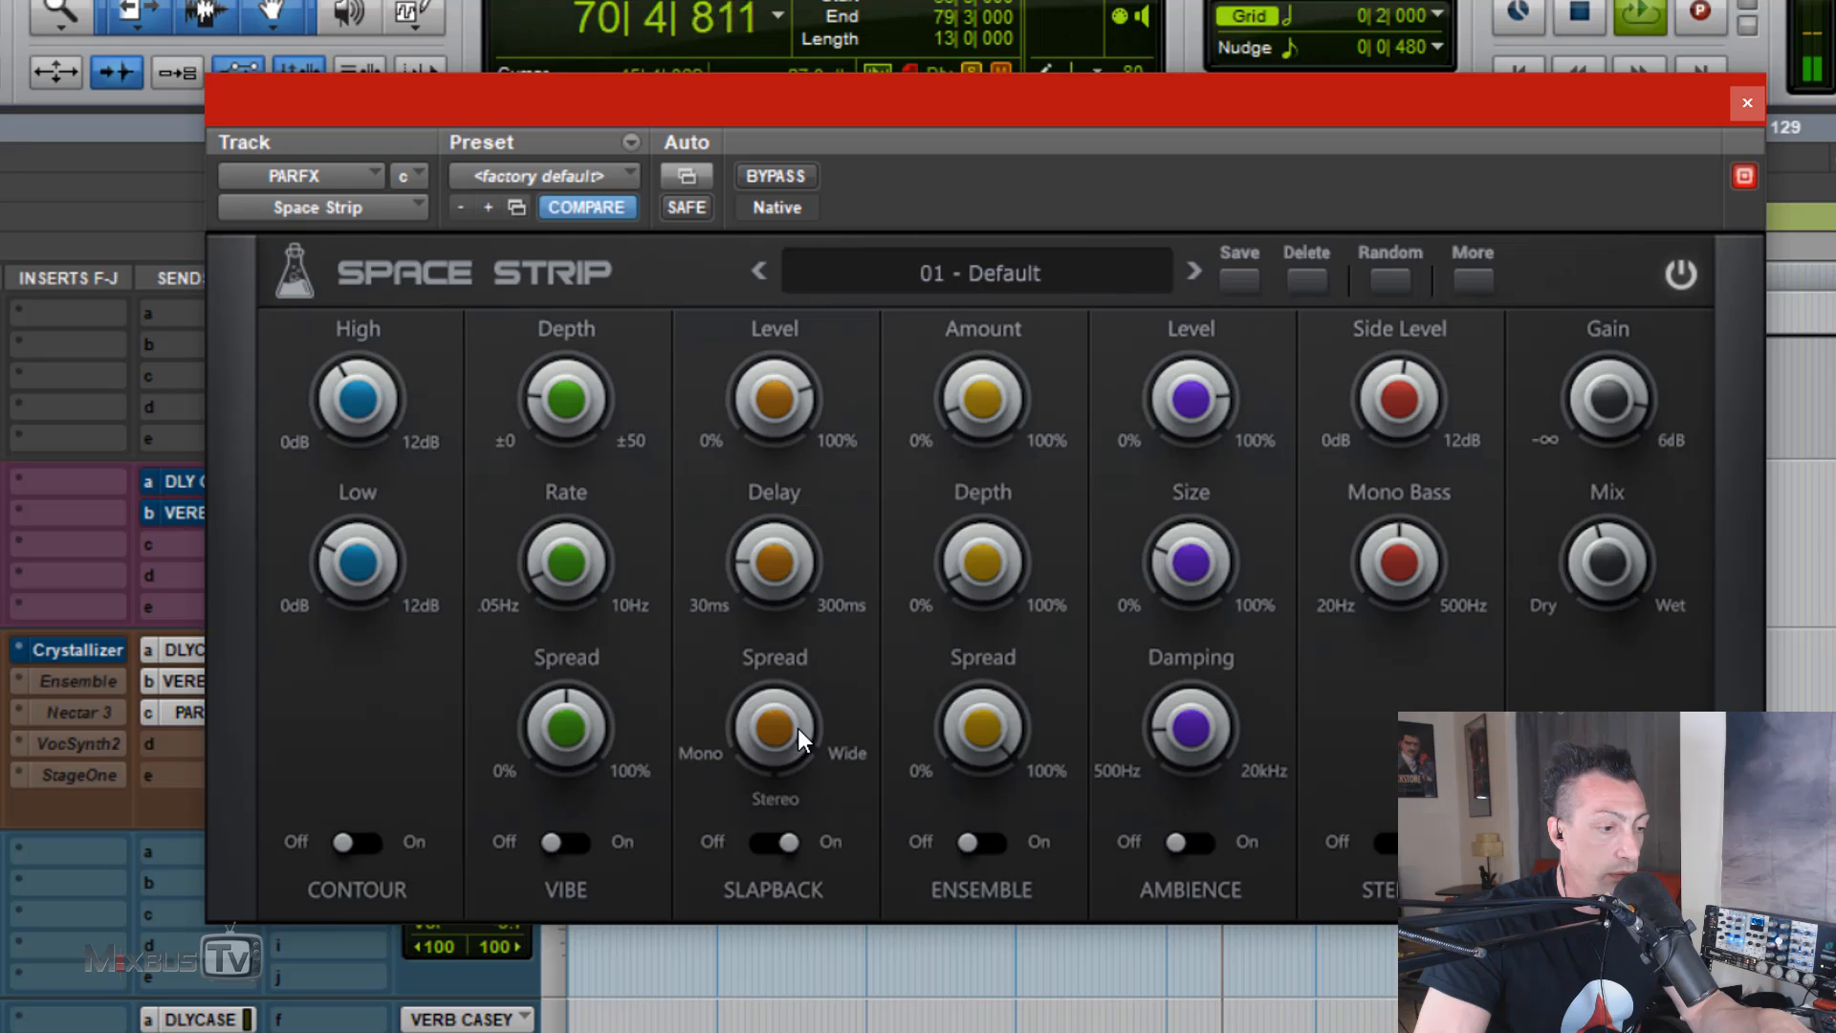
{"action": "left_click_drag", "start_coordinate": [783, 559], "coordinate": [785, 610]}
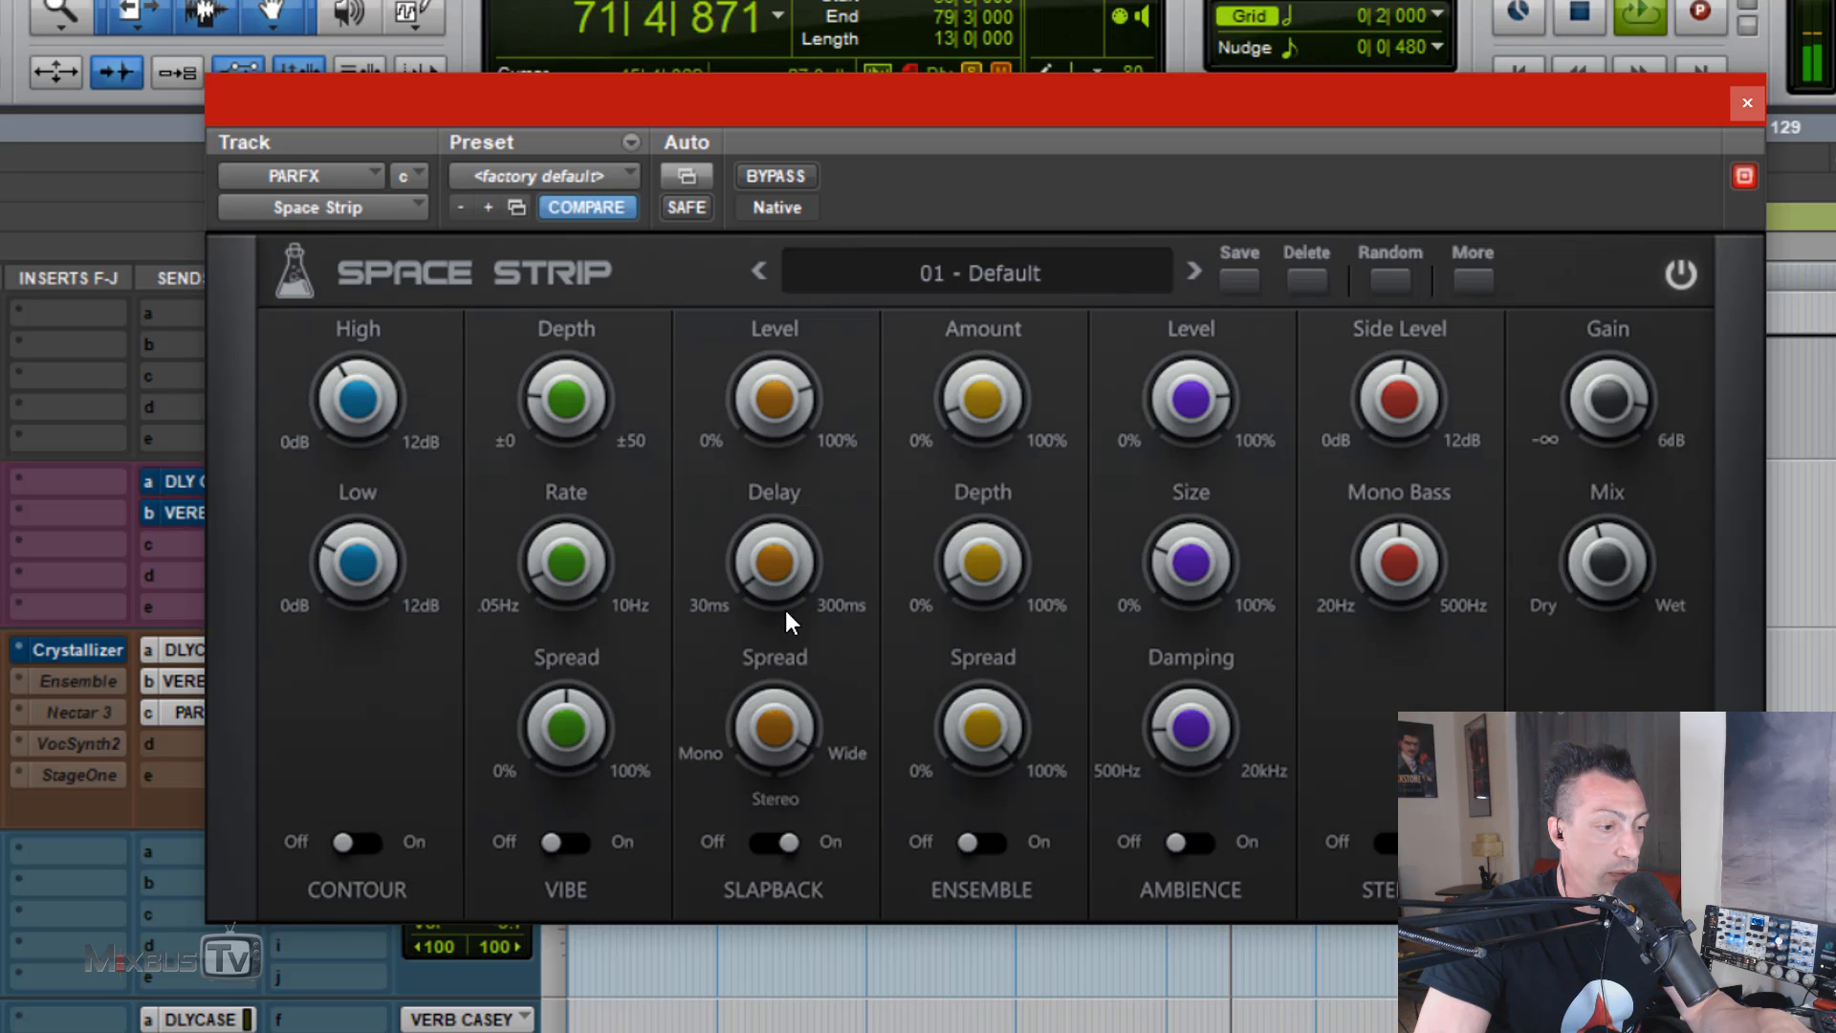
{"action": "left_click_drag", "start_coordinate": [782, 547], "coordinate": [784, 505]}
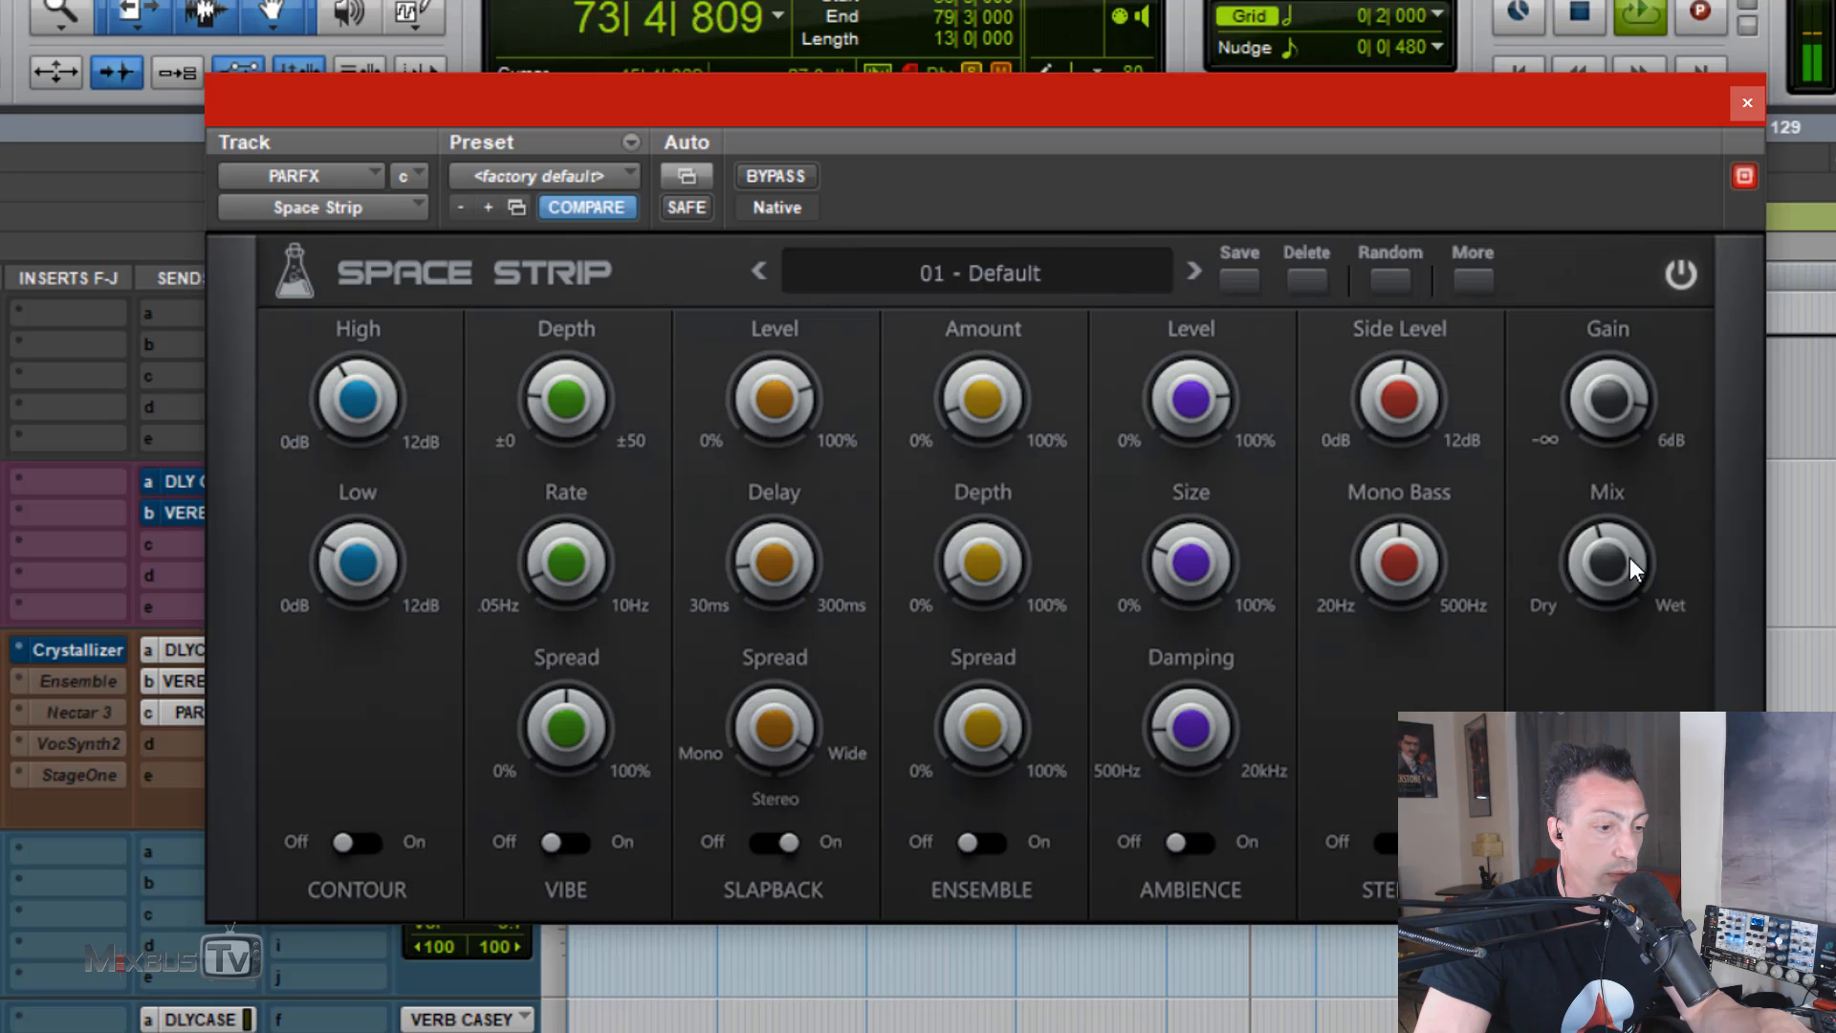
Step: Lower Space Strip's mix and compare the slapback effect against bypass while the vocal plays
{"action": "left_click_drag", "start_coordinate": [1623, 558], "coordinate": [1610, 623]}
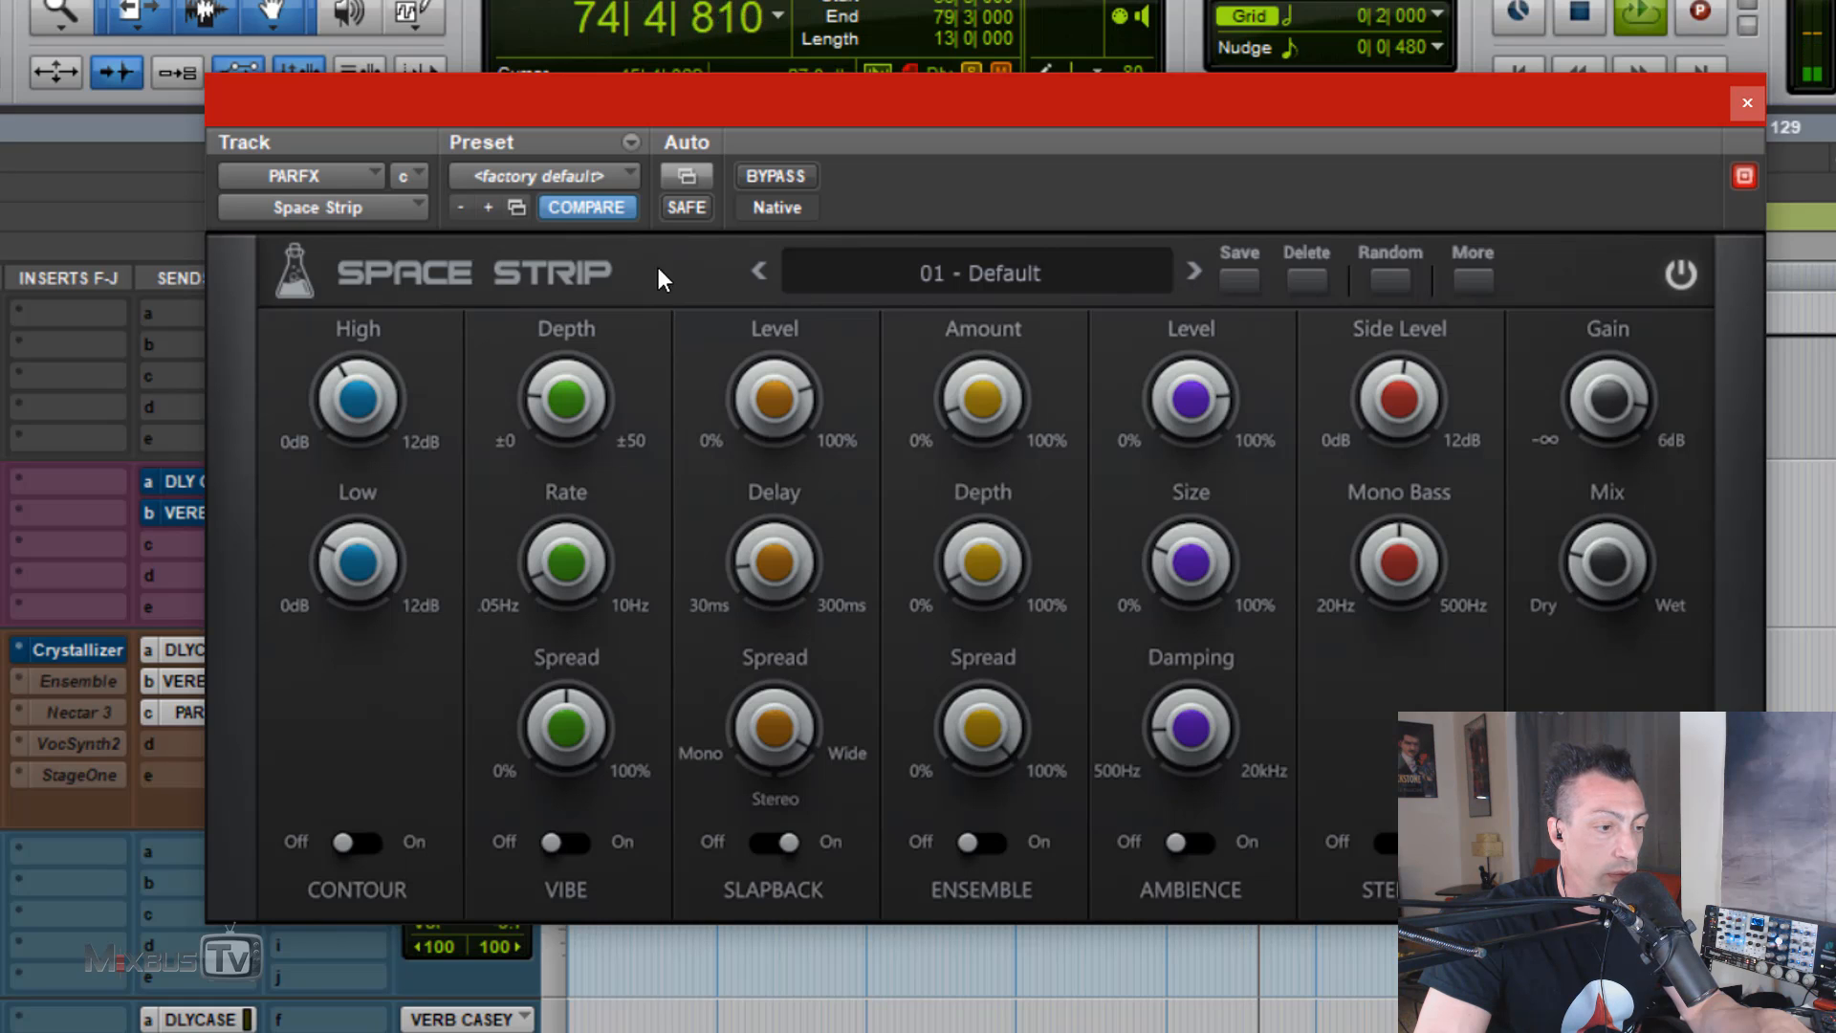
{"action": "left_click", "coordinate": [799, 176]}
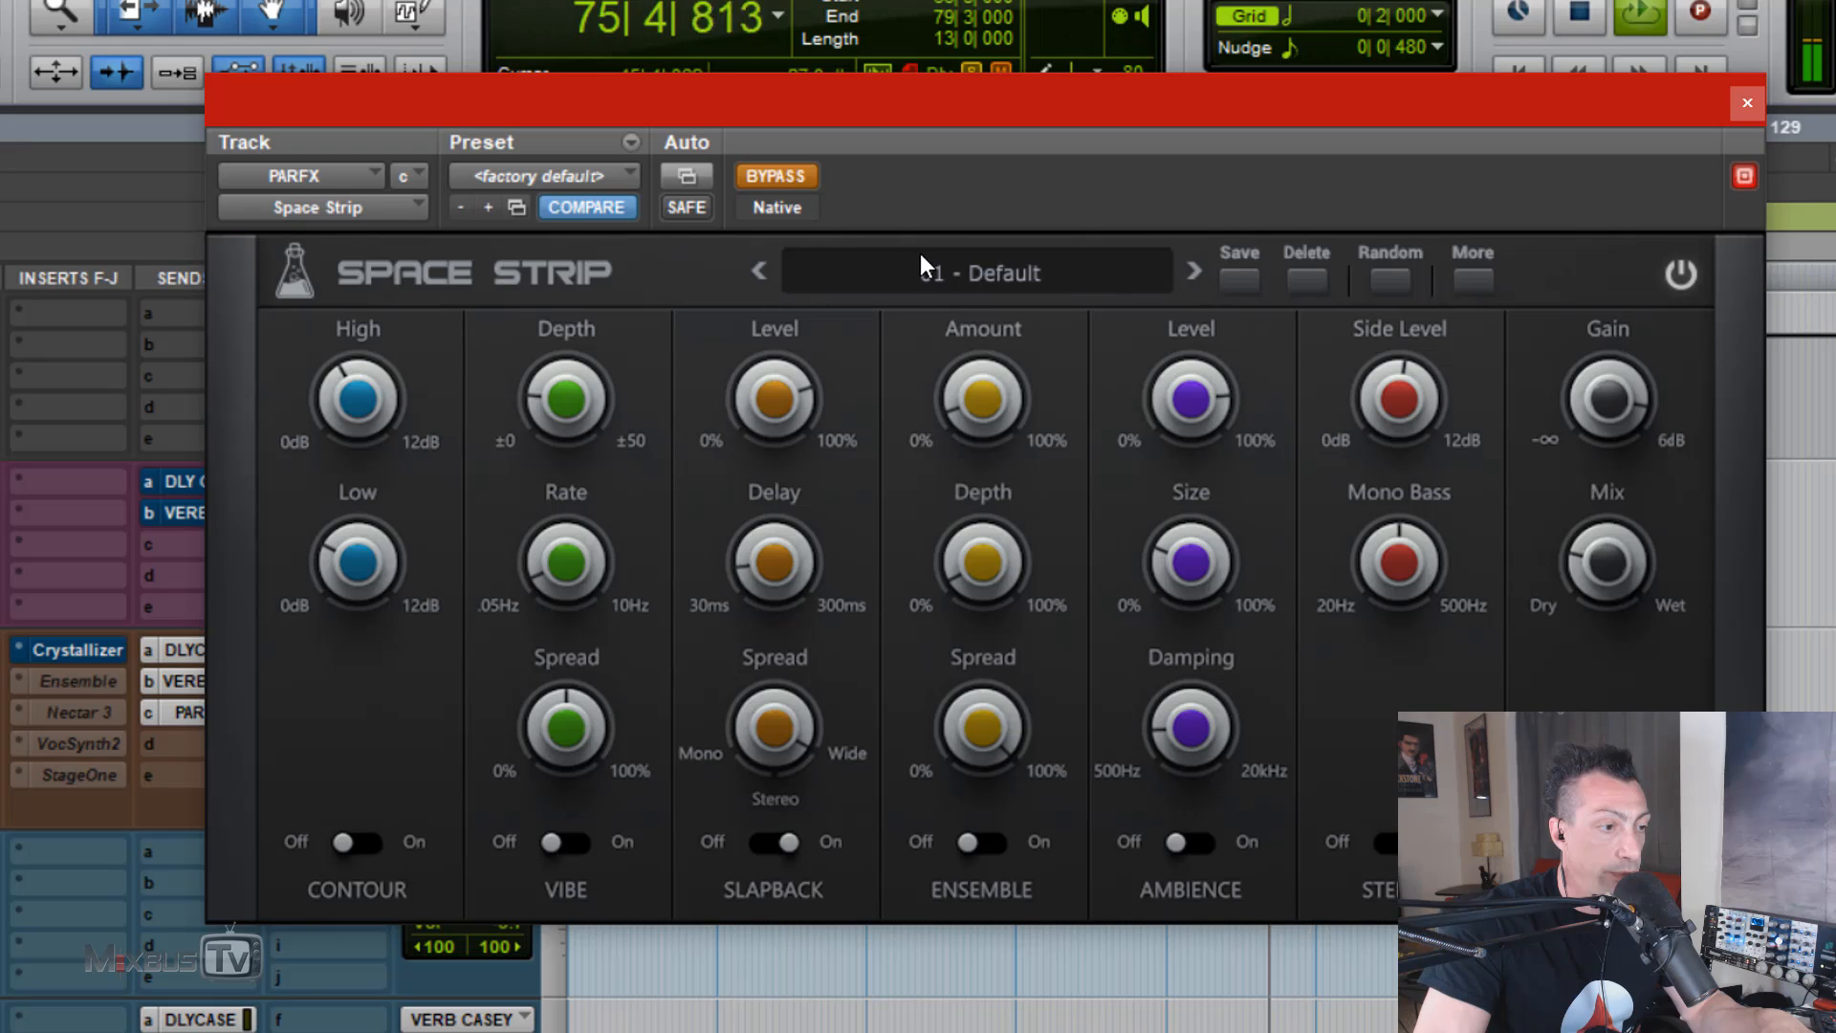
{"action": "left_click", "coordinate": [778, 176]}
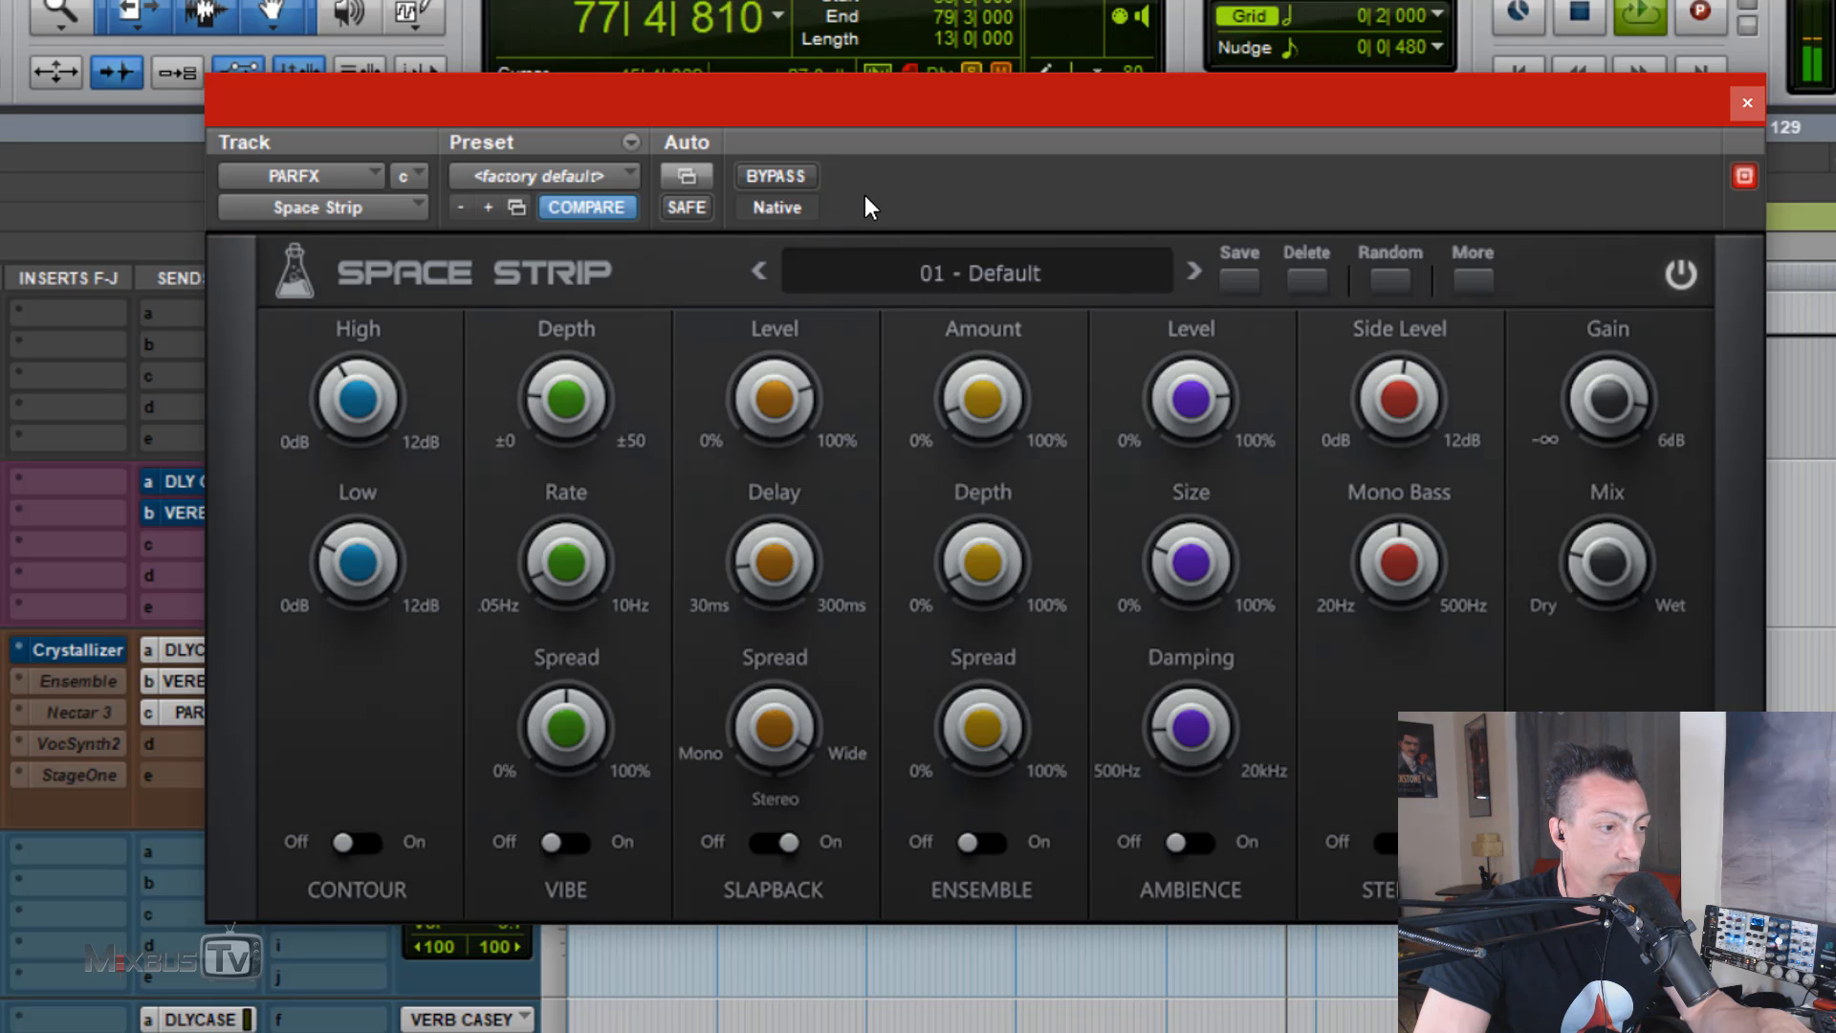
Step: Switch Ambience on alongside Slapback, compare against bypass, and lower the Ambience level during playback
{"action": "left_click", "coordinate": [1202, 847]}
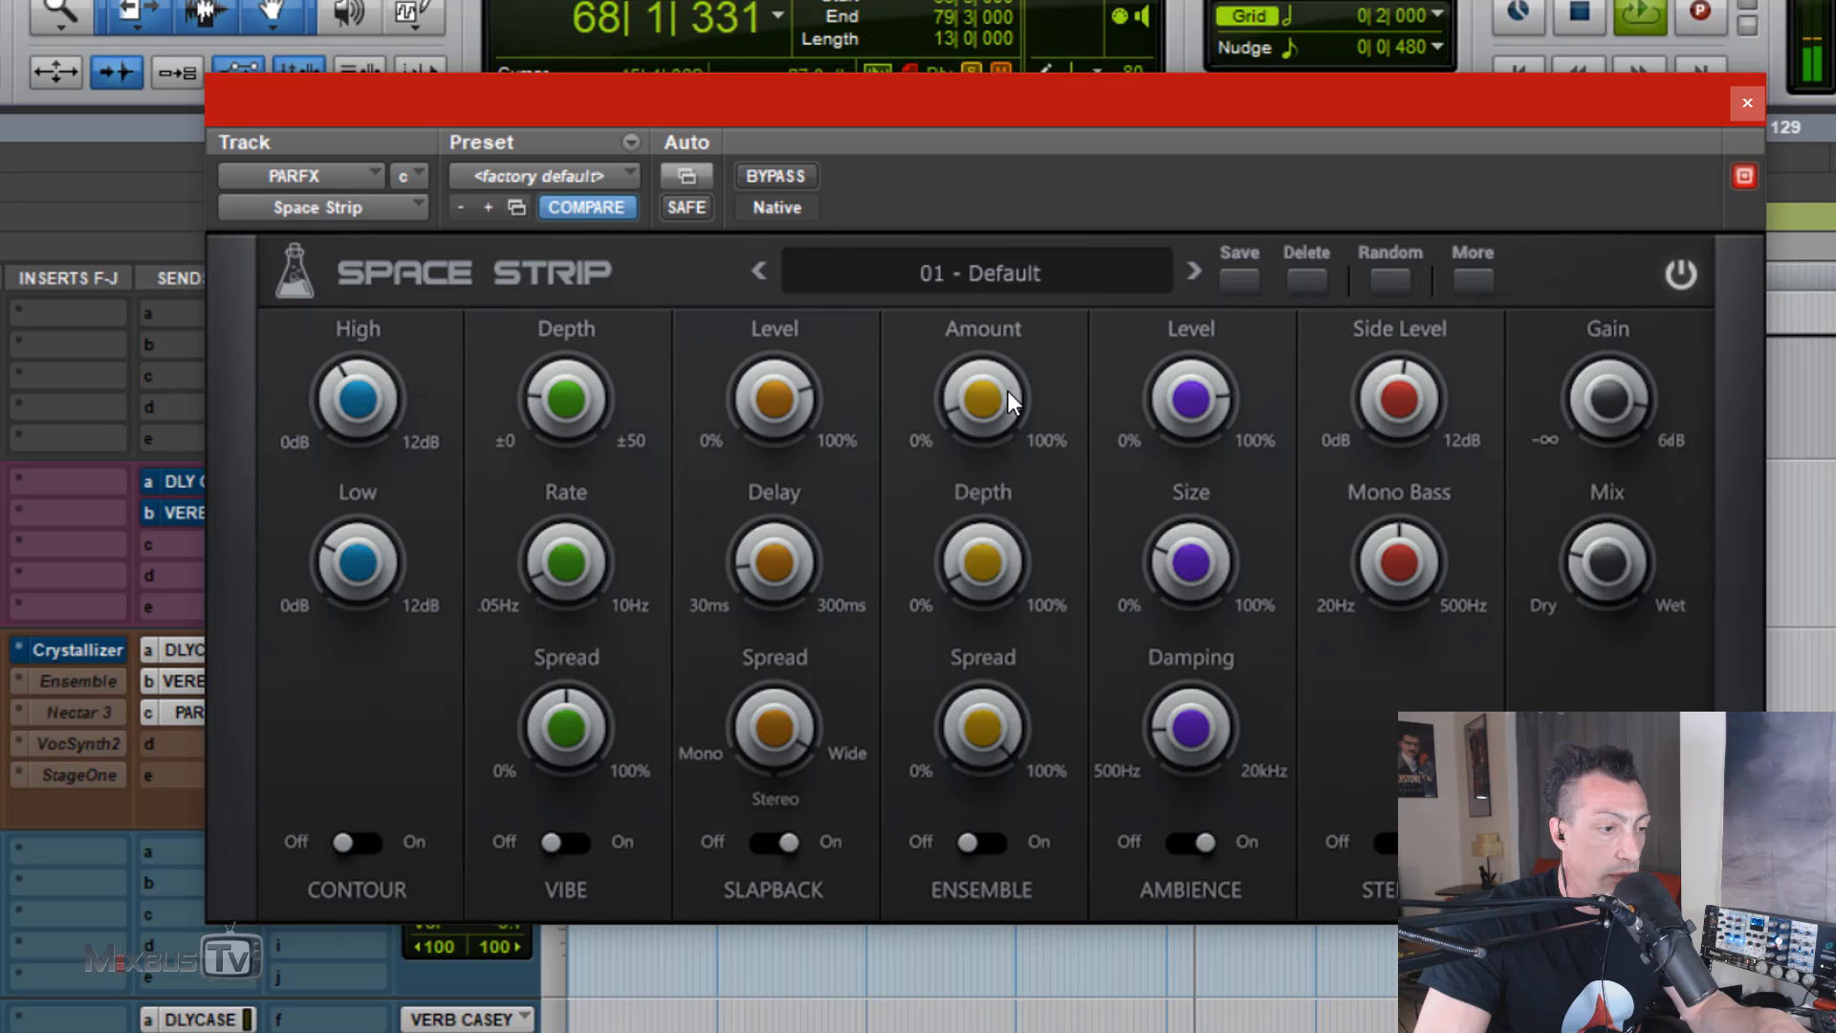
{"action": "left_click", "coordinate": [802, 178]}
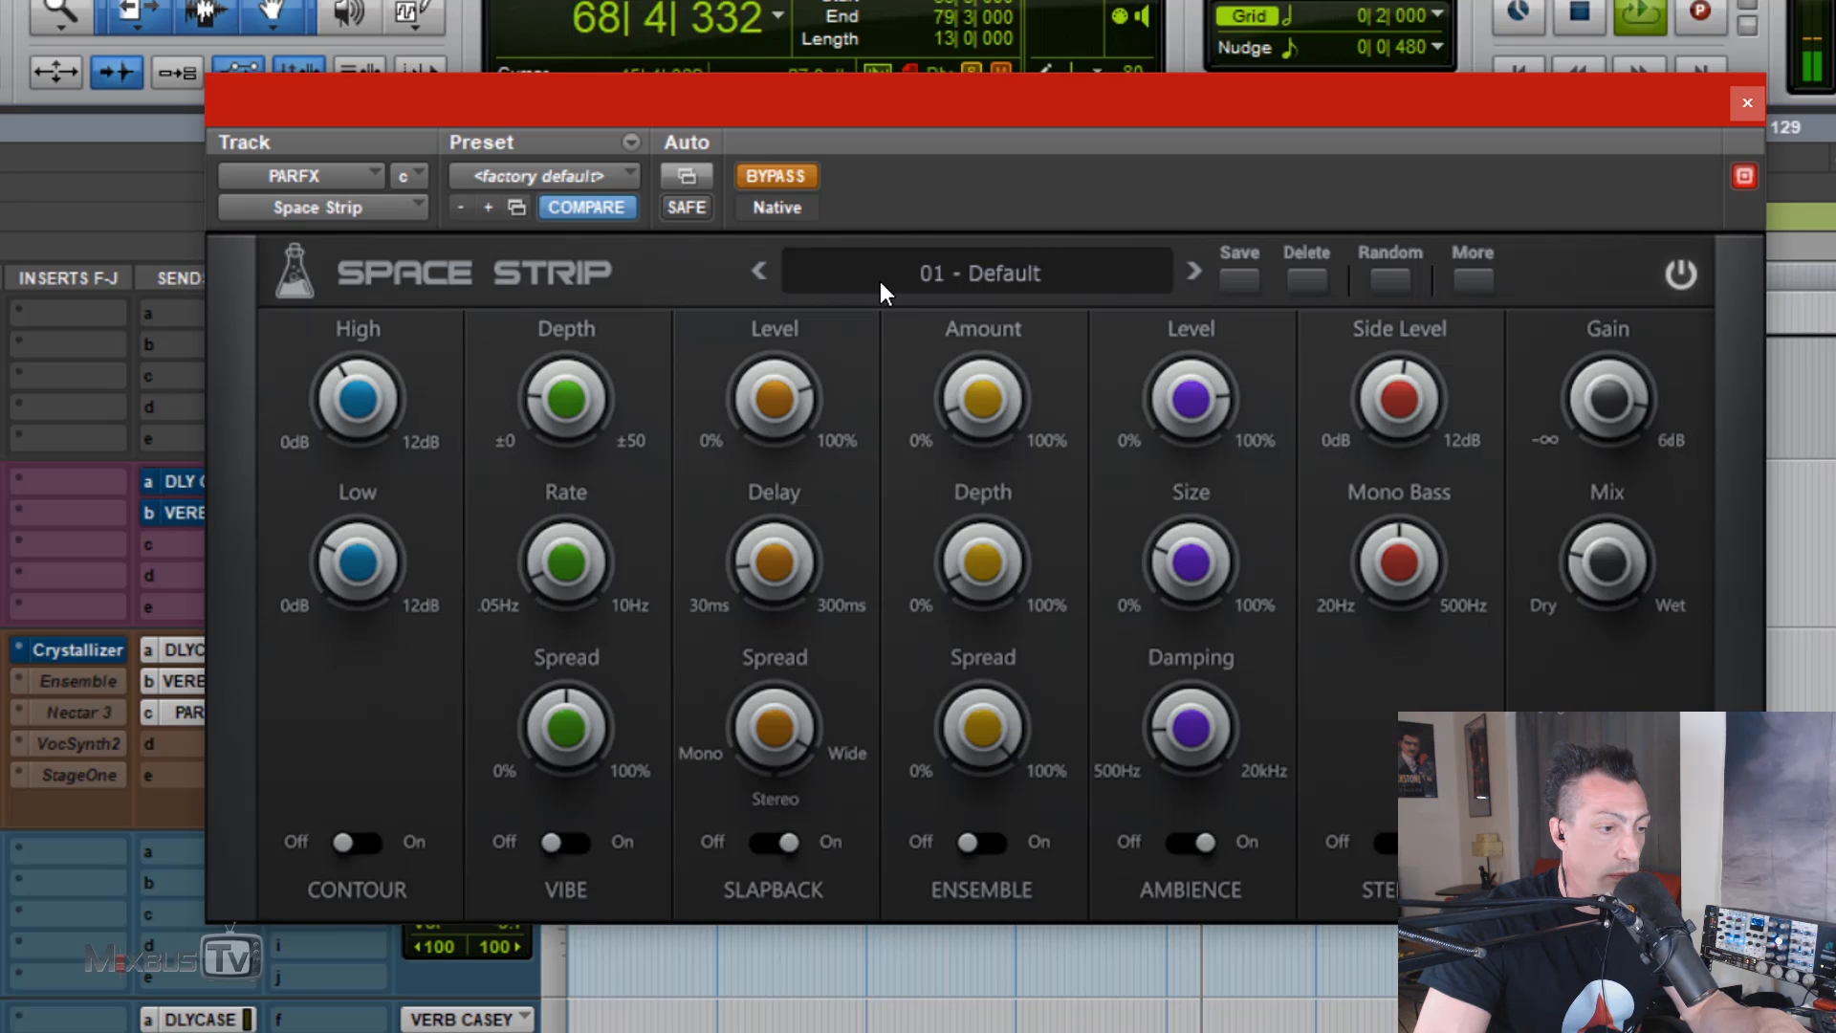
{"action": "left_click", "coordinate": [800, 181]}
{"action": "left_click_drag", "start_coordinate": [1144, 383], "coordinate": [1187, 461]}
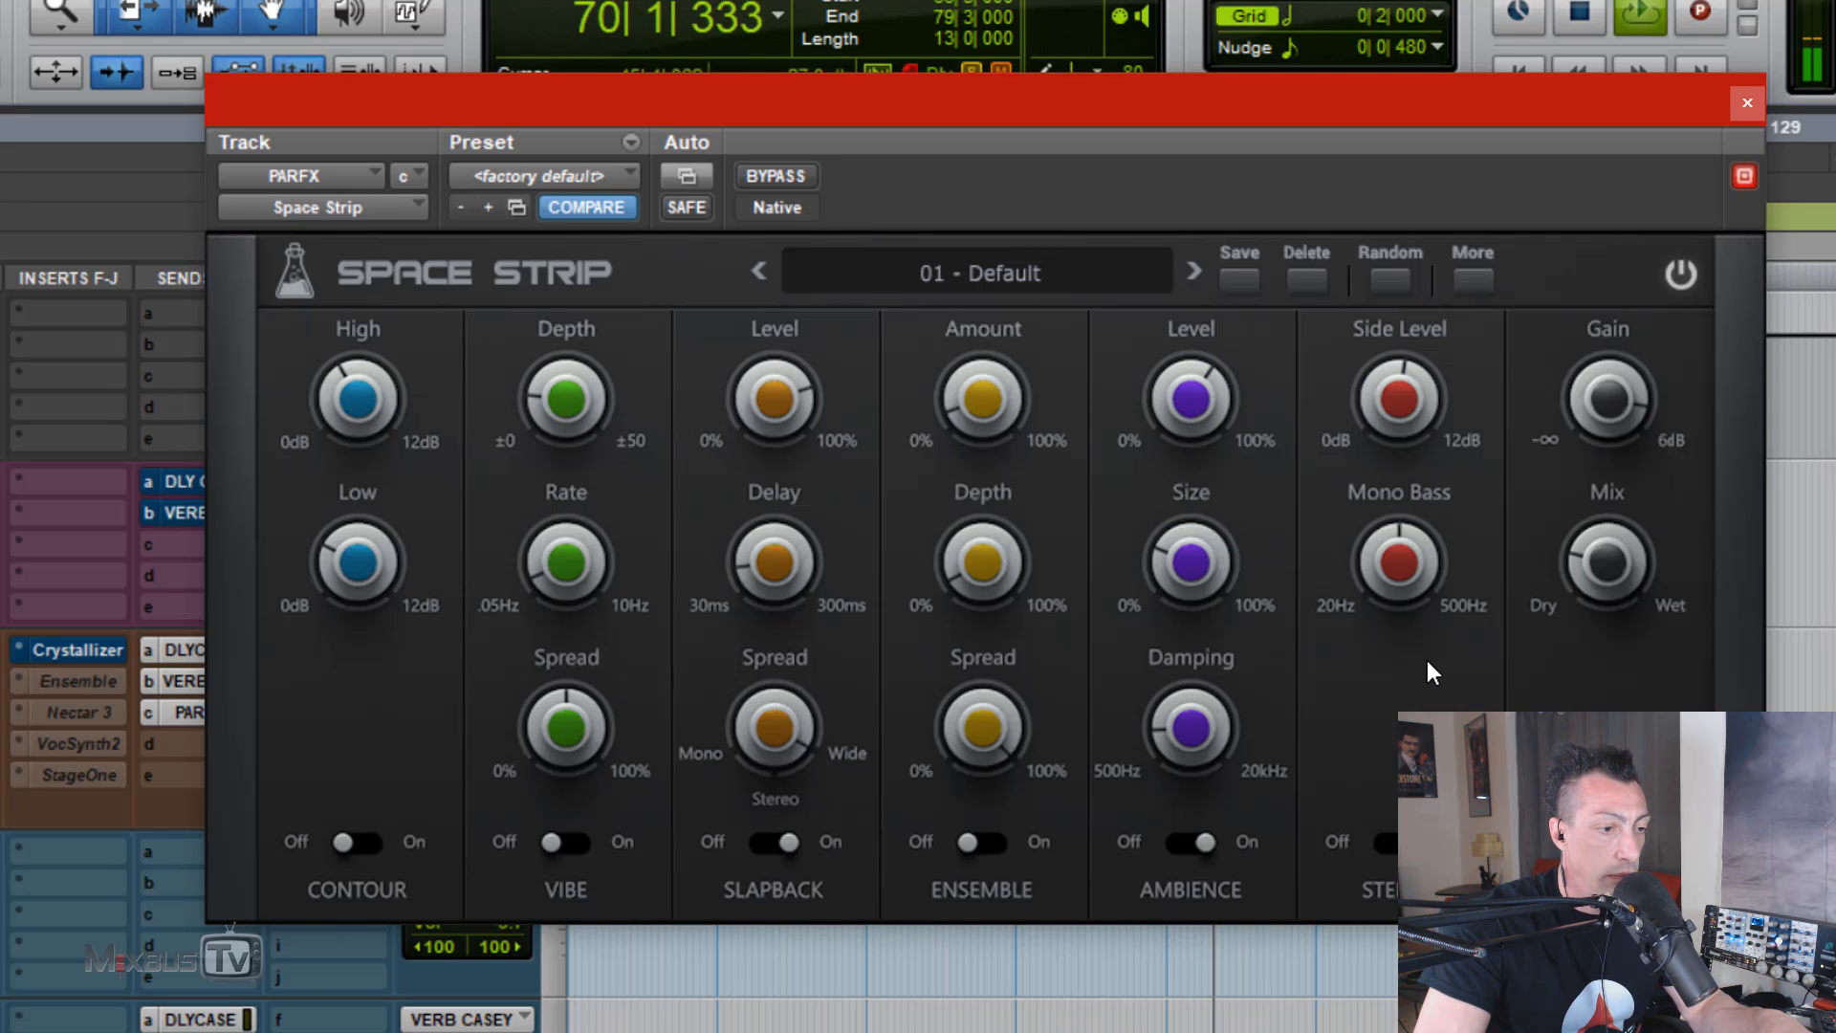
Step: Switch Ambience off, place Ensemble ahead of Slapback in the chain, and switch Ensemble on
{"action": "left_click", "coordinate": [1185, 845]}
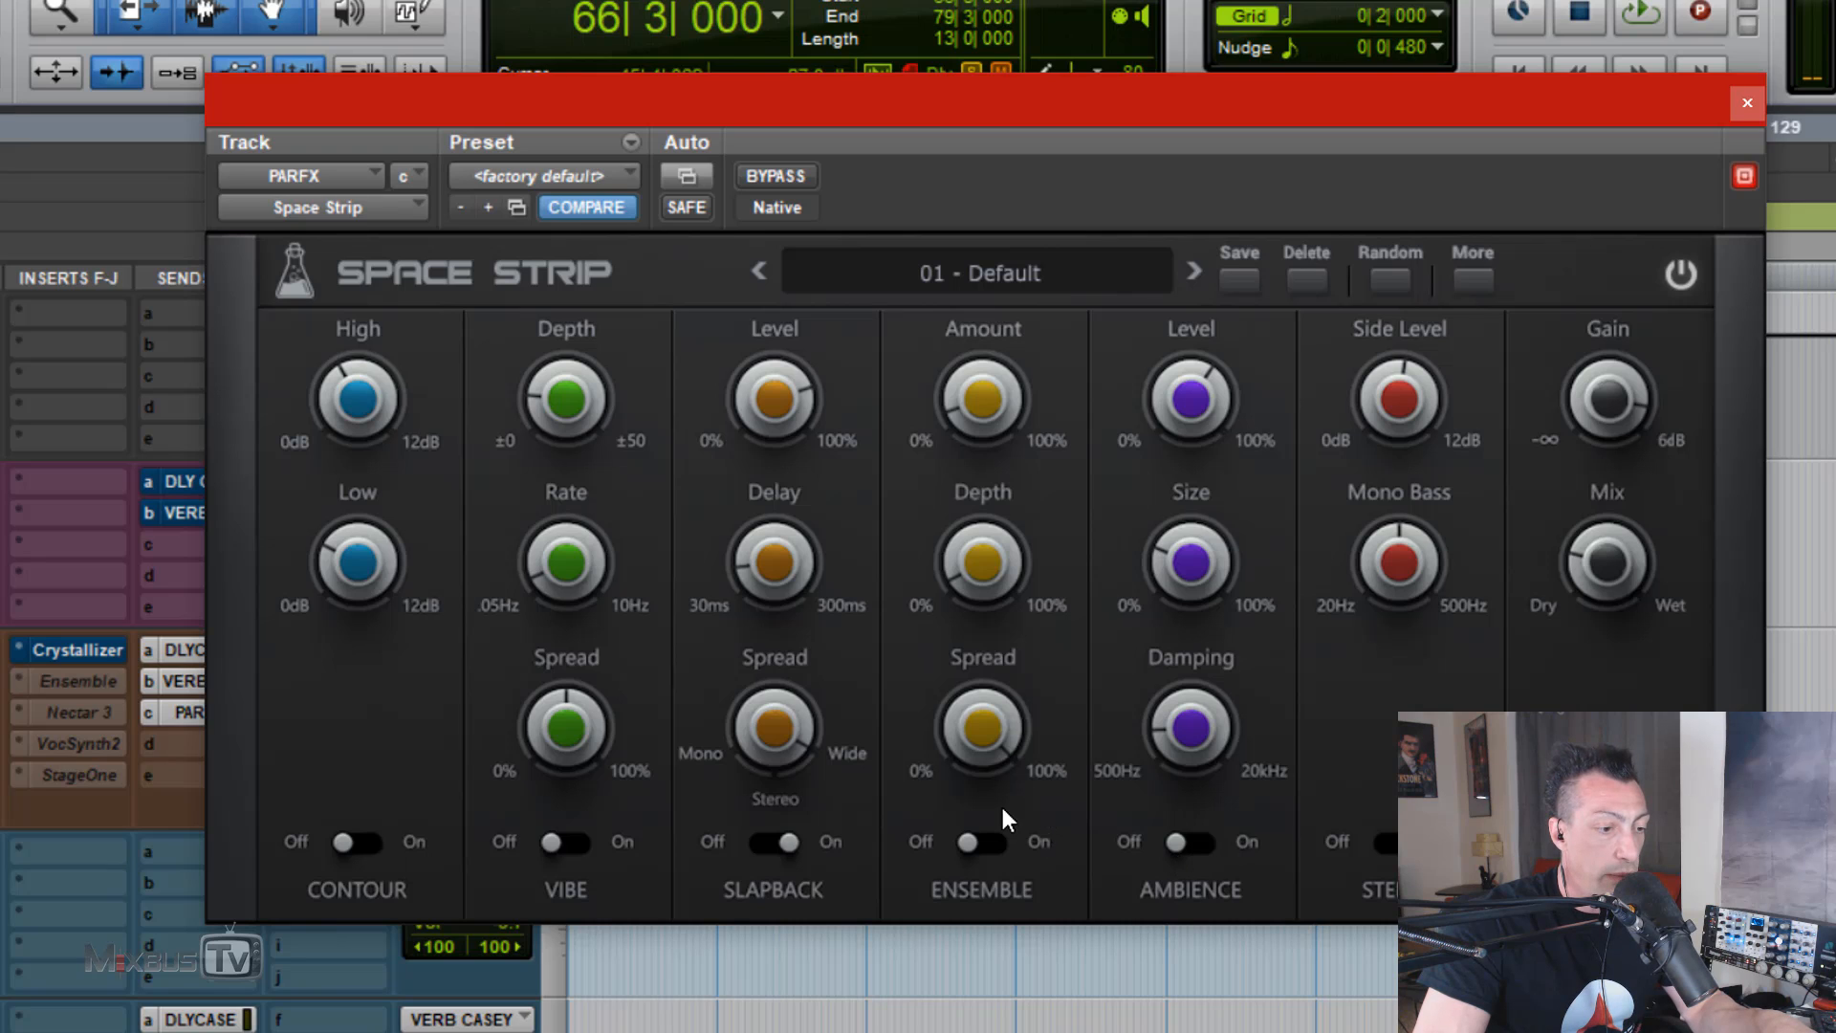
{"action": "left_click_drag", "start_coordinate": [1002, 807], "coordinate": [840, 813]}
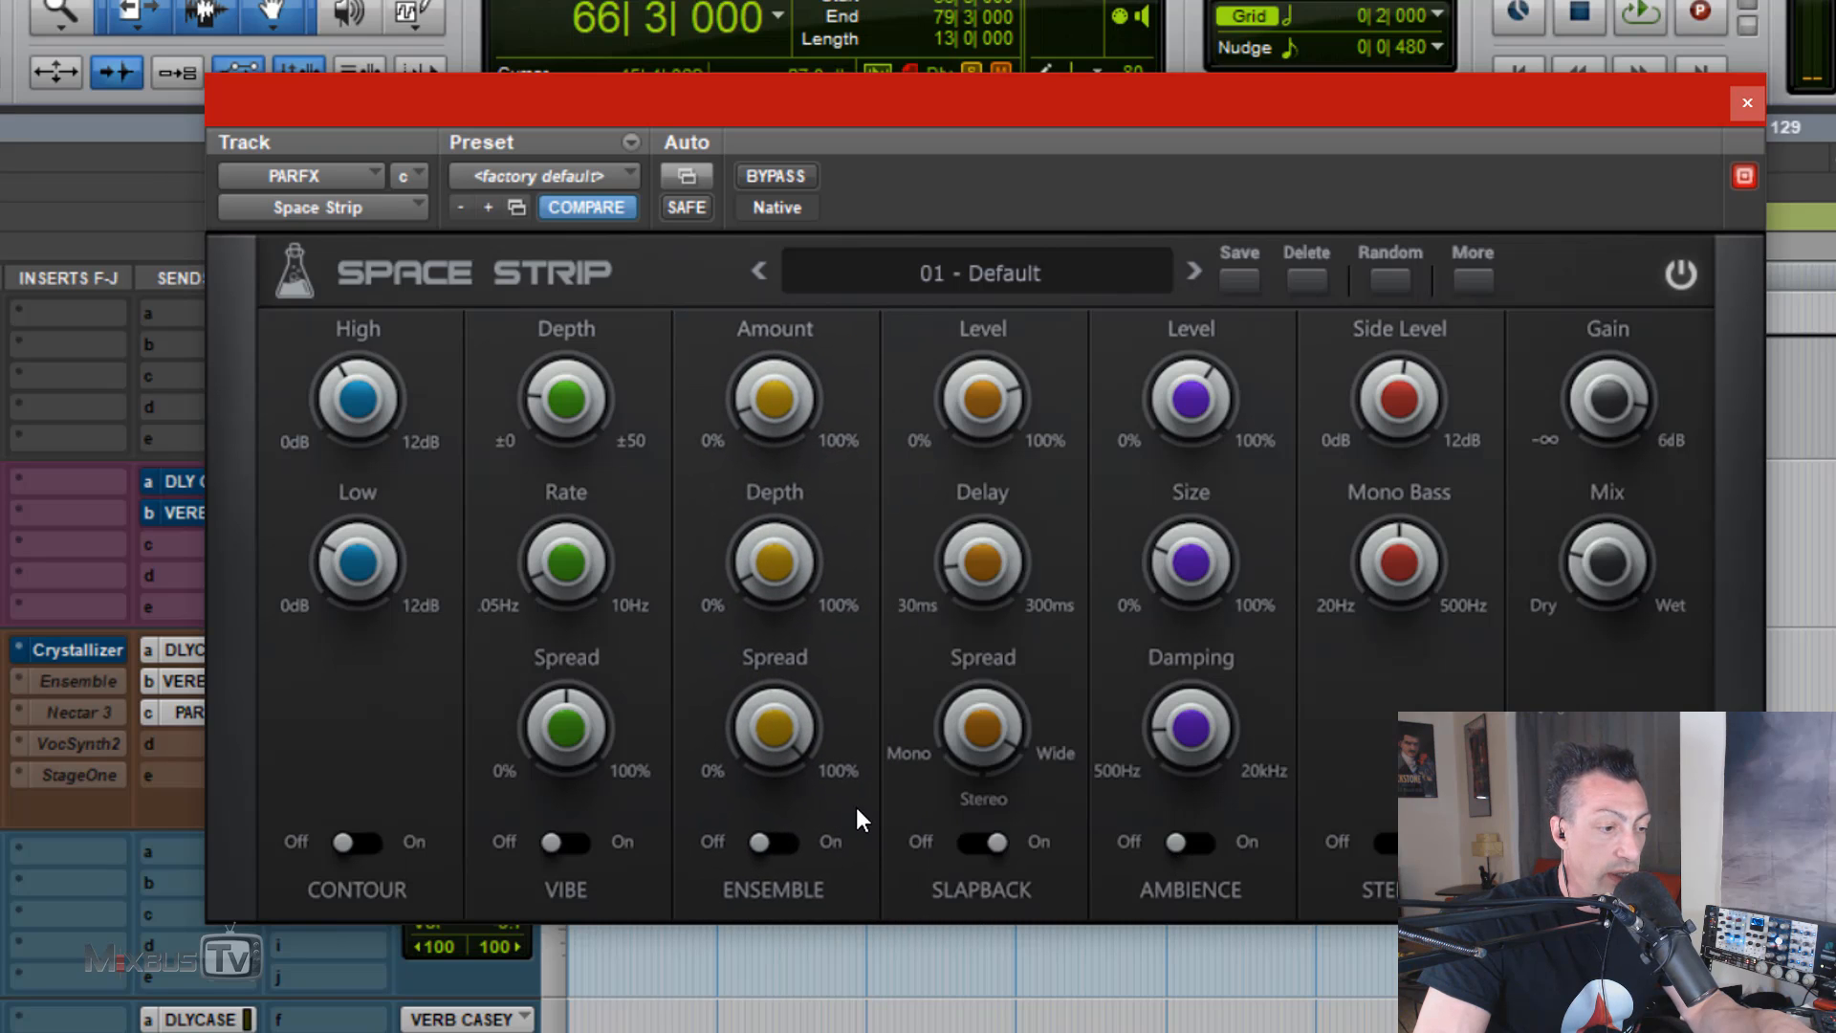
{"action": "left_click", "coordinate": [775, 843]}
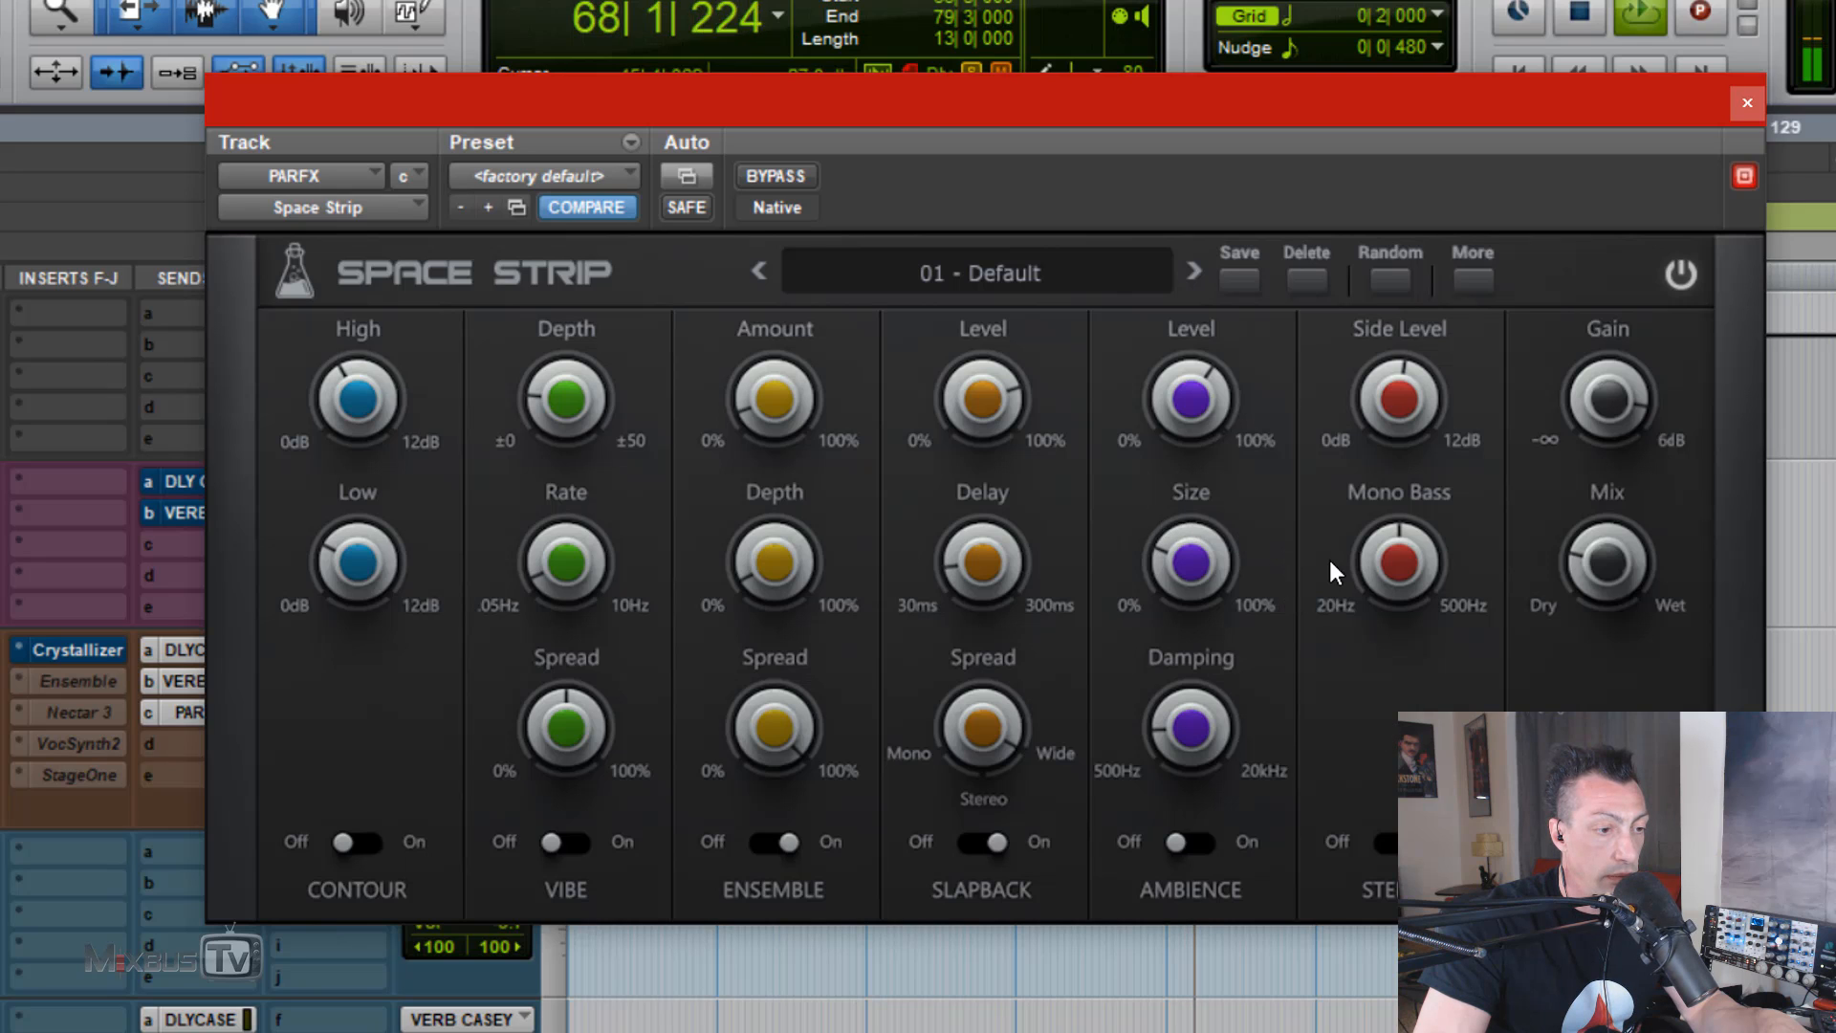
Step: Lower the side level, raise the mix to 38%, and add Ambience with an increased size during playback
{"action": "mouse_move", "coordinate": [1412, 457]}
{"action": "left_click_drag", "start_coordinate": [1412, 457], "coordinate": [1410, 518]}
{"action": "left_click_drag", "start_coordinate": [1597, 564], "coordinate": [1595, 511]}
{"action": "left_click_drag", "start_coordinate": [1393, 418], "coordinate": [1396, 438]}
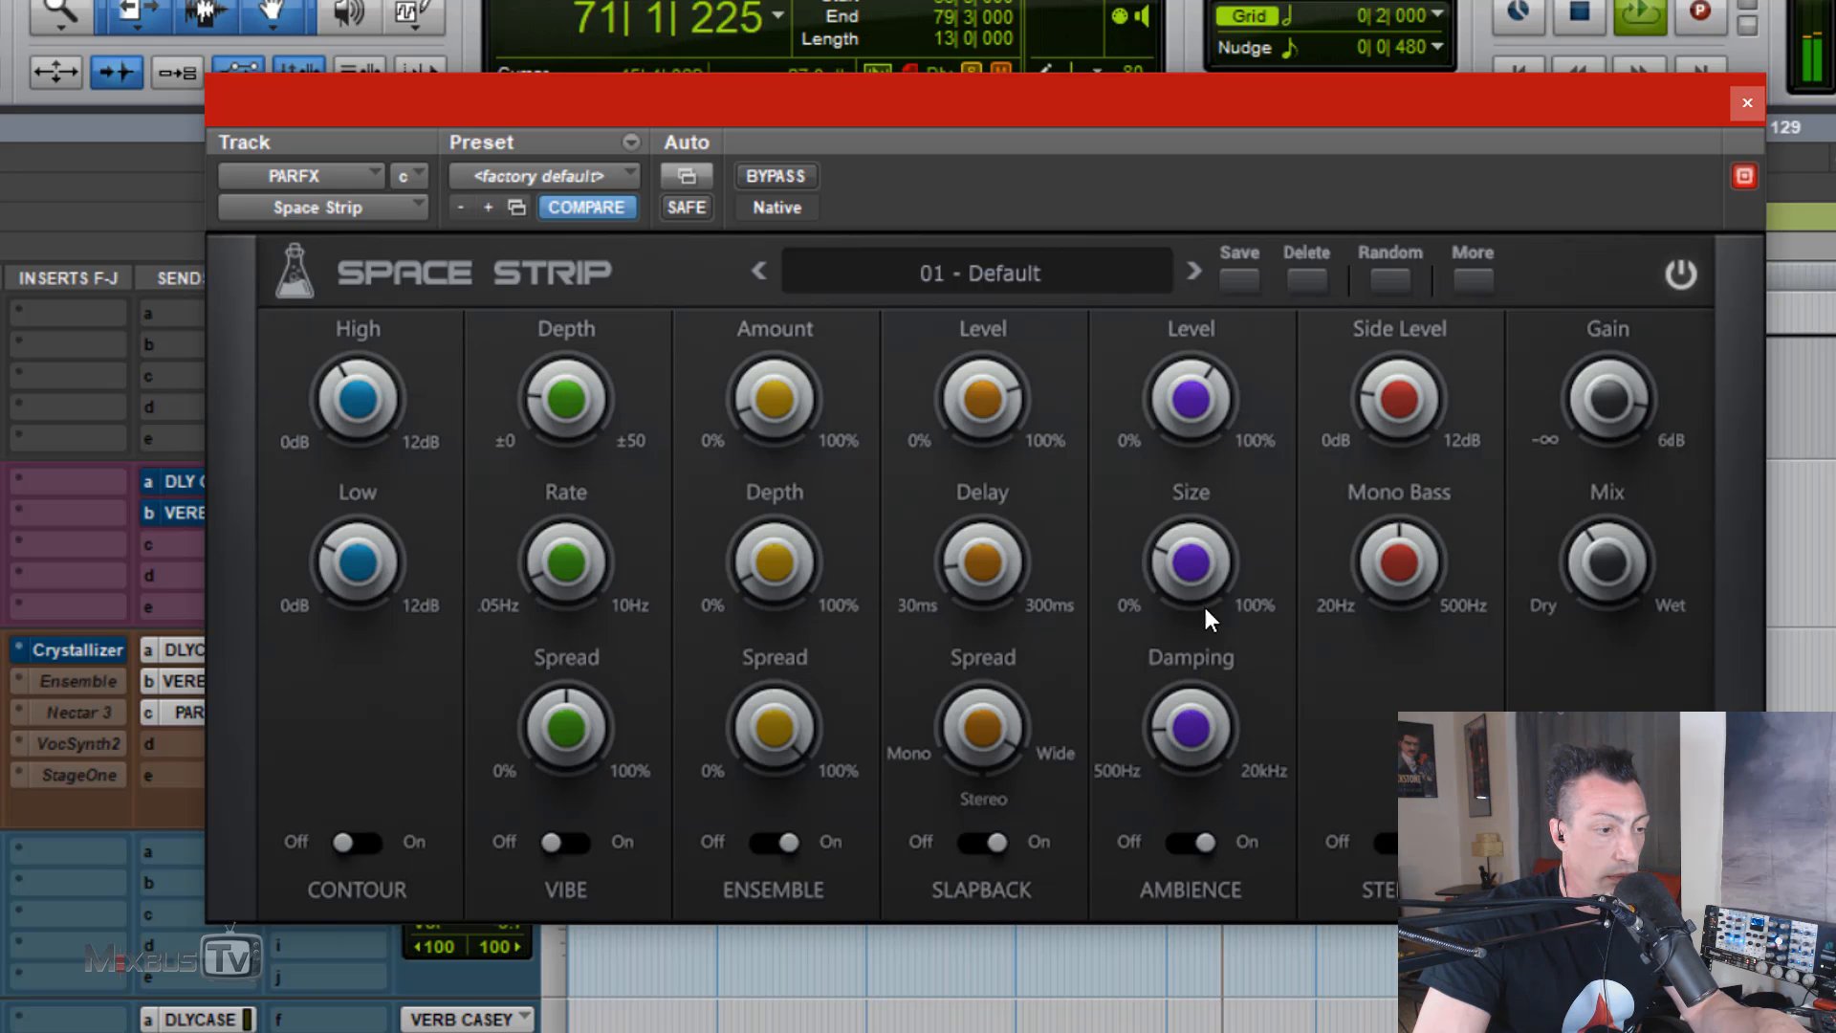
{"action": "left_click_drag", "start_coordinate": [1203, 604], "coordinate": [1228, 379]}
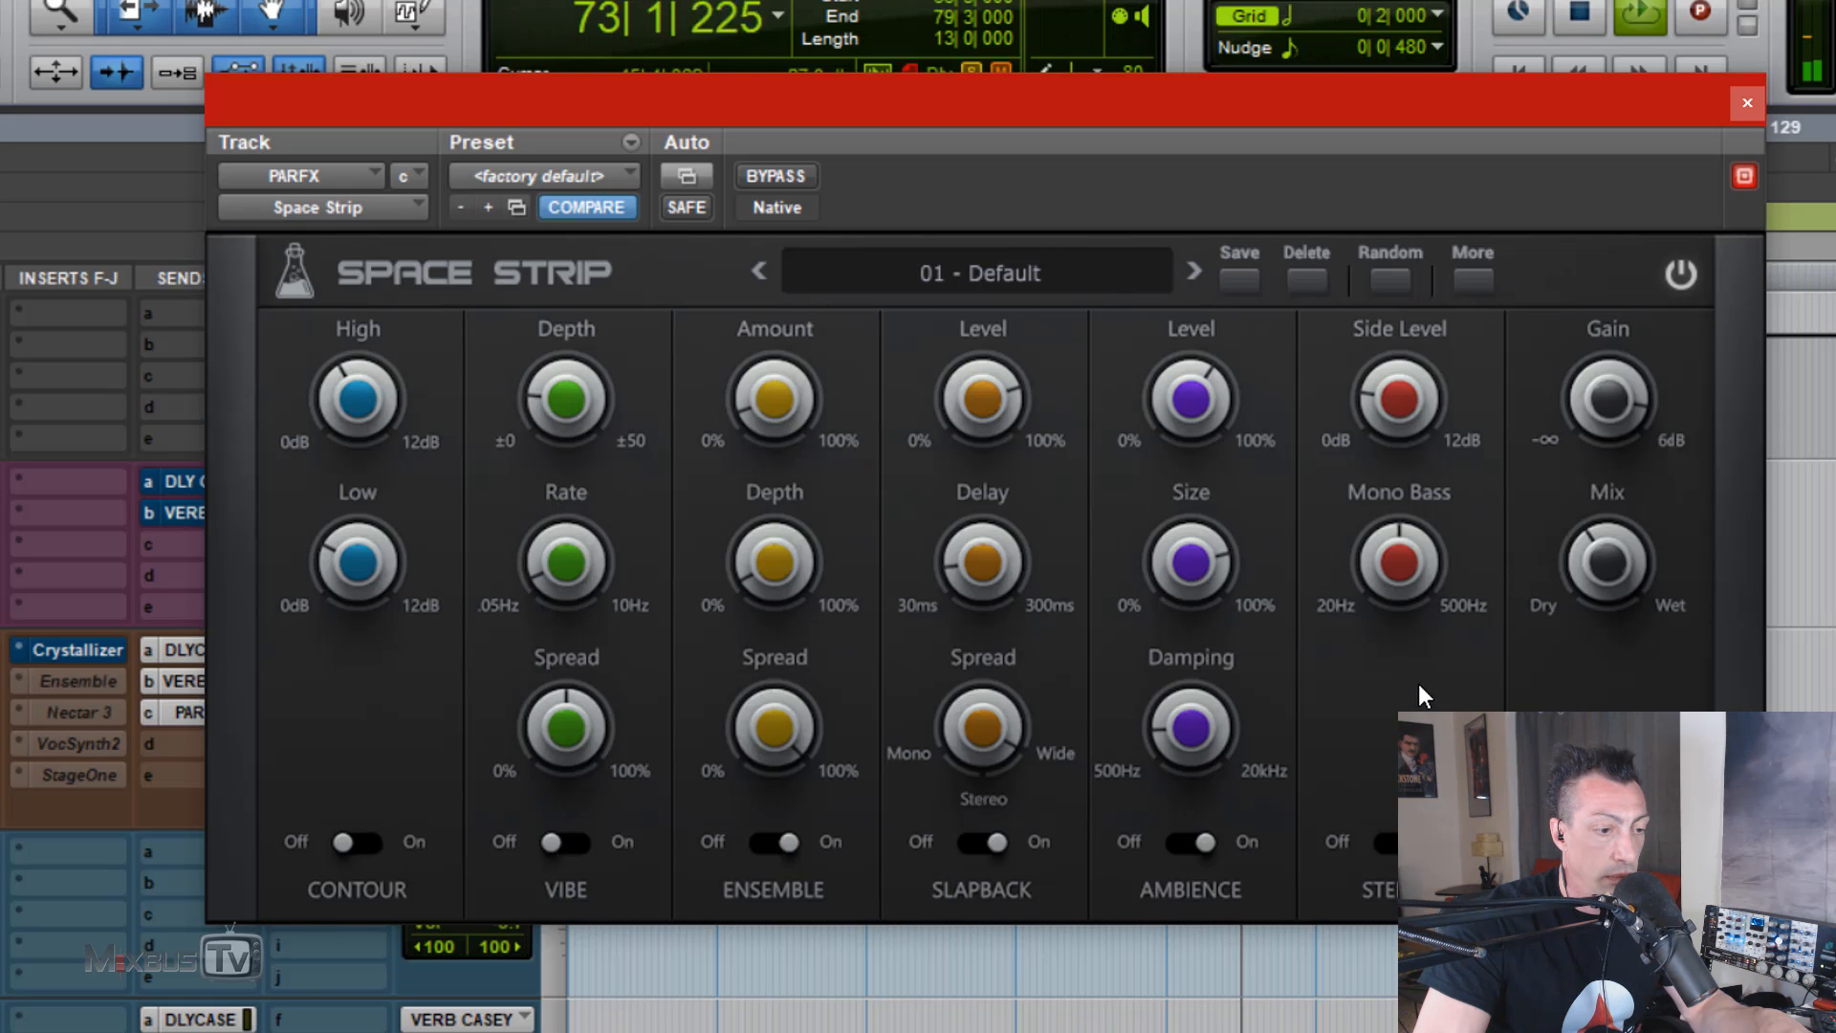
Step: Compare the combined Ensemble, Slapback and Ambience effect against bypass, lower the mix, and stop playback
{"action": "left_click", "coordinate": [808, 174]}
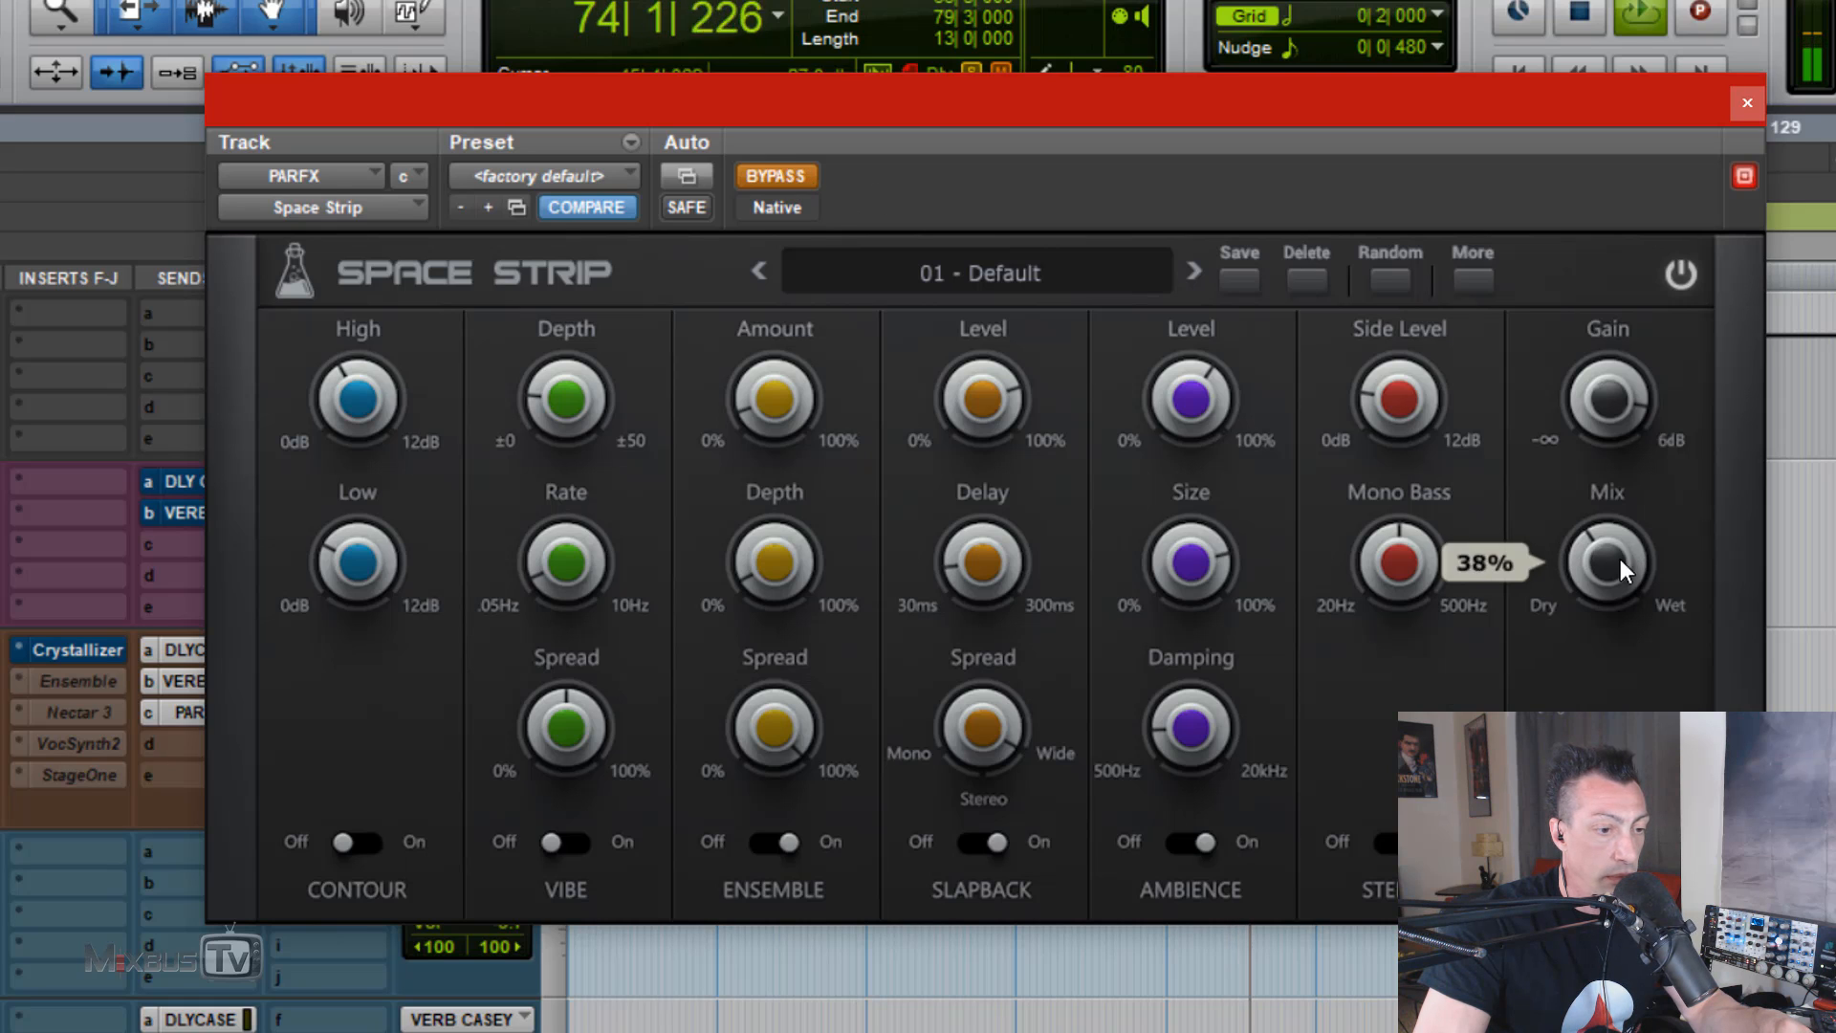
{"action": "left_click_drag", "start_coordinate": [1620, 559], "coordinate": [1609, 609]}
{"action": "left_click", "coordinate": [809, 172]}
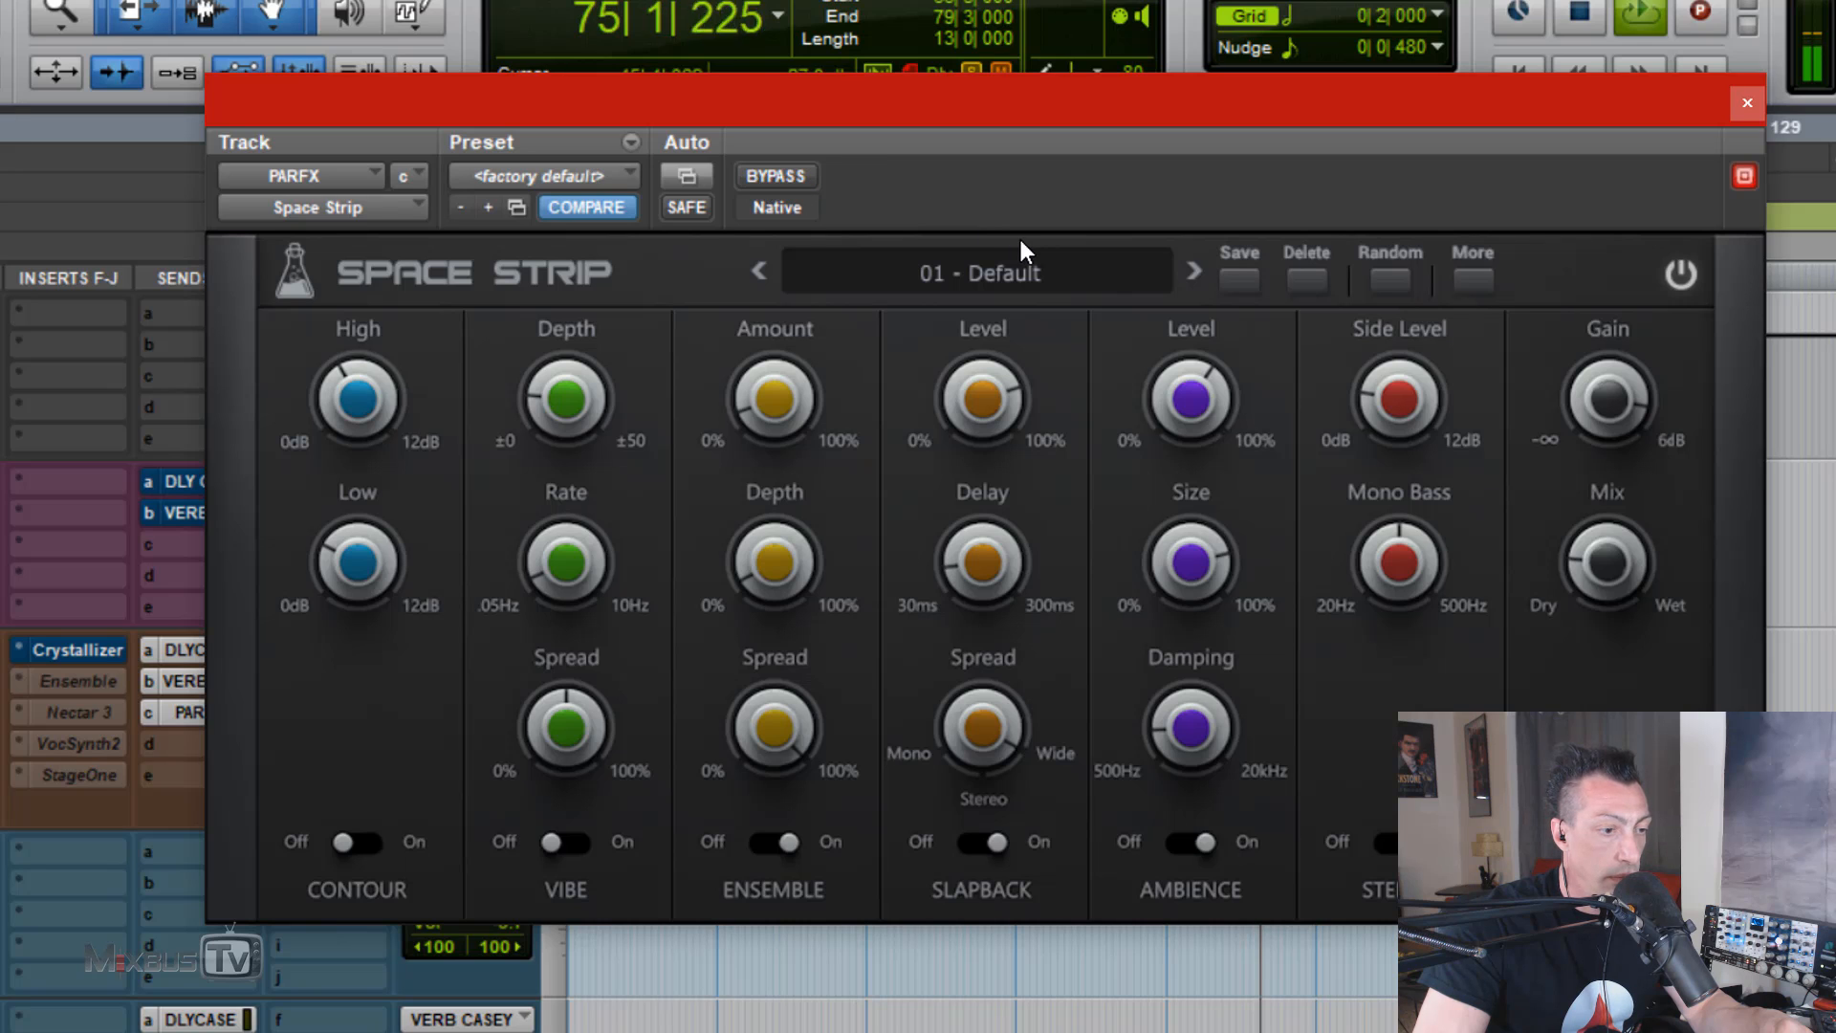
{"action": "left_click", "coordinate": [796, 170]}
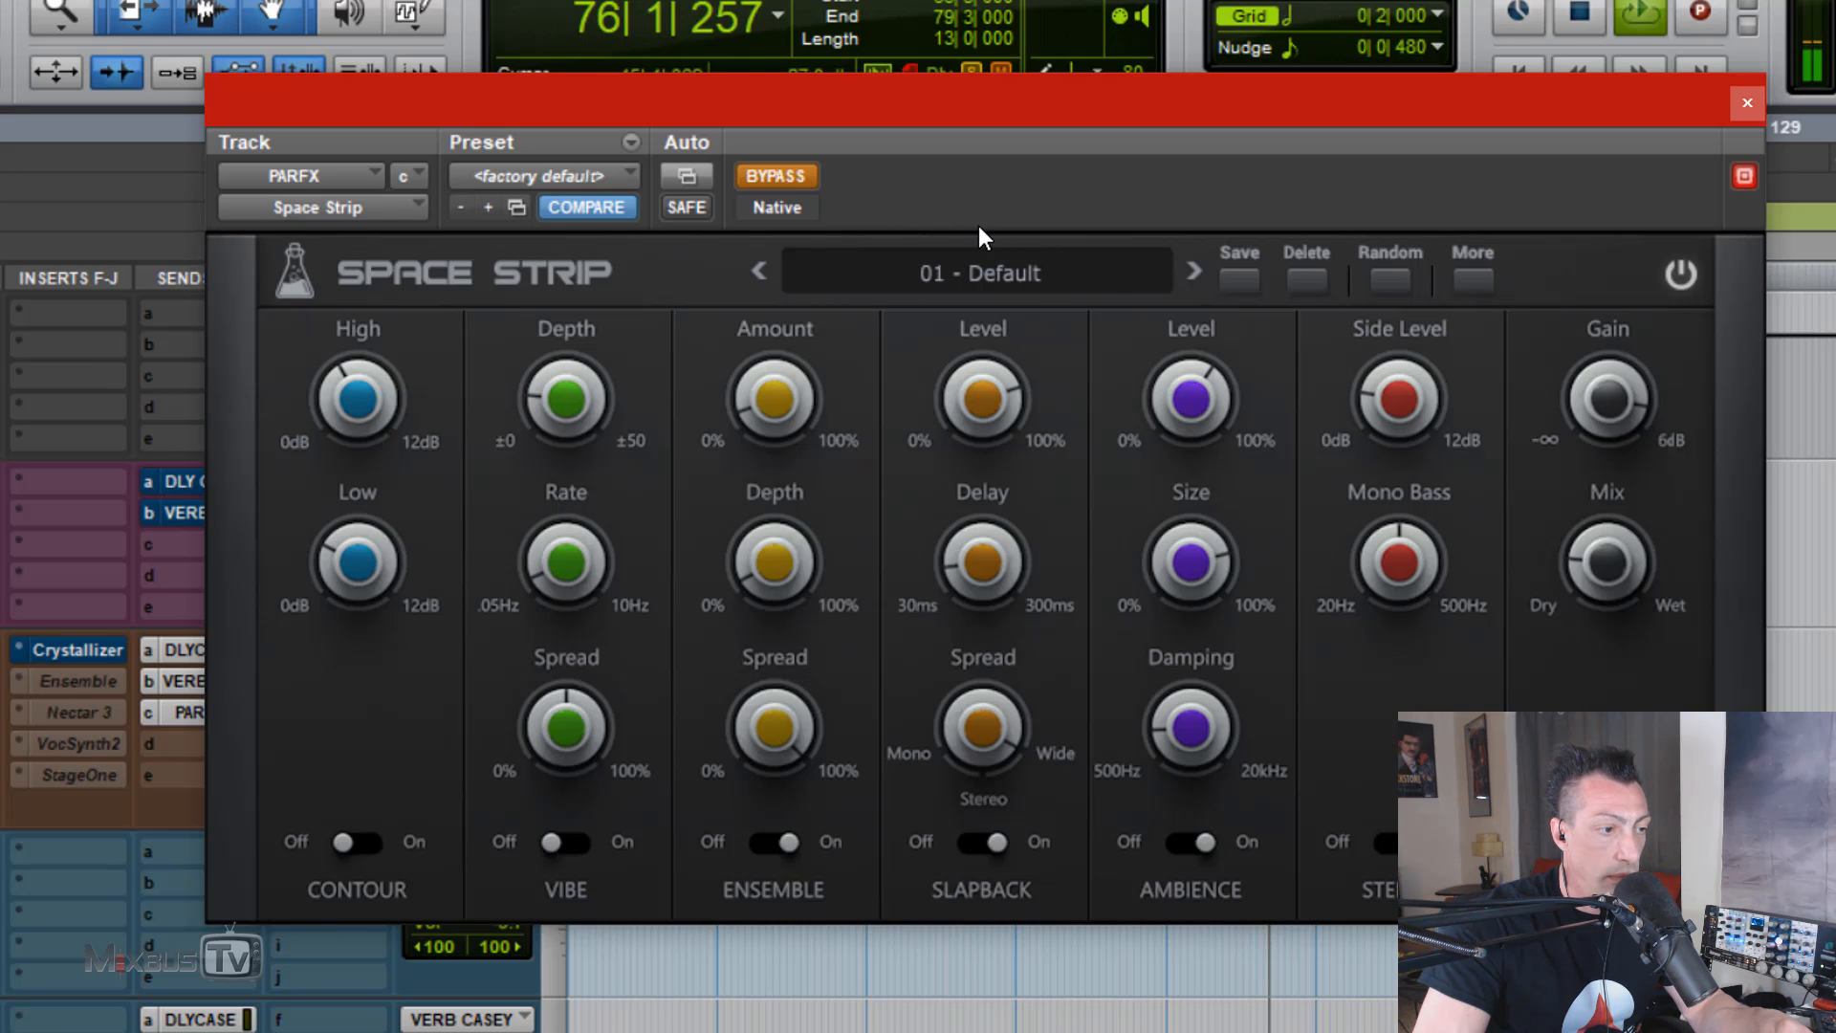
{"action": "key", "text": "space"}
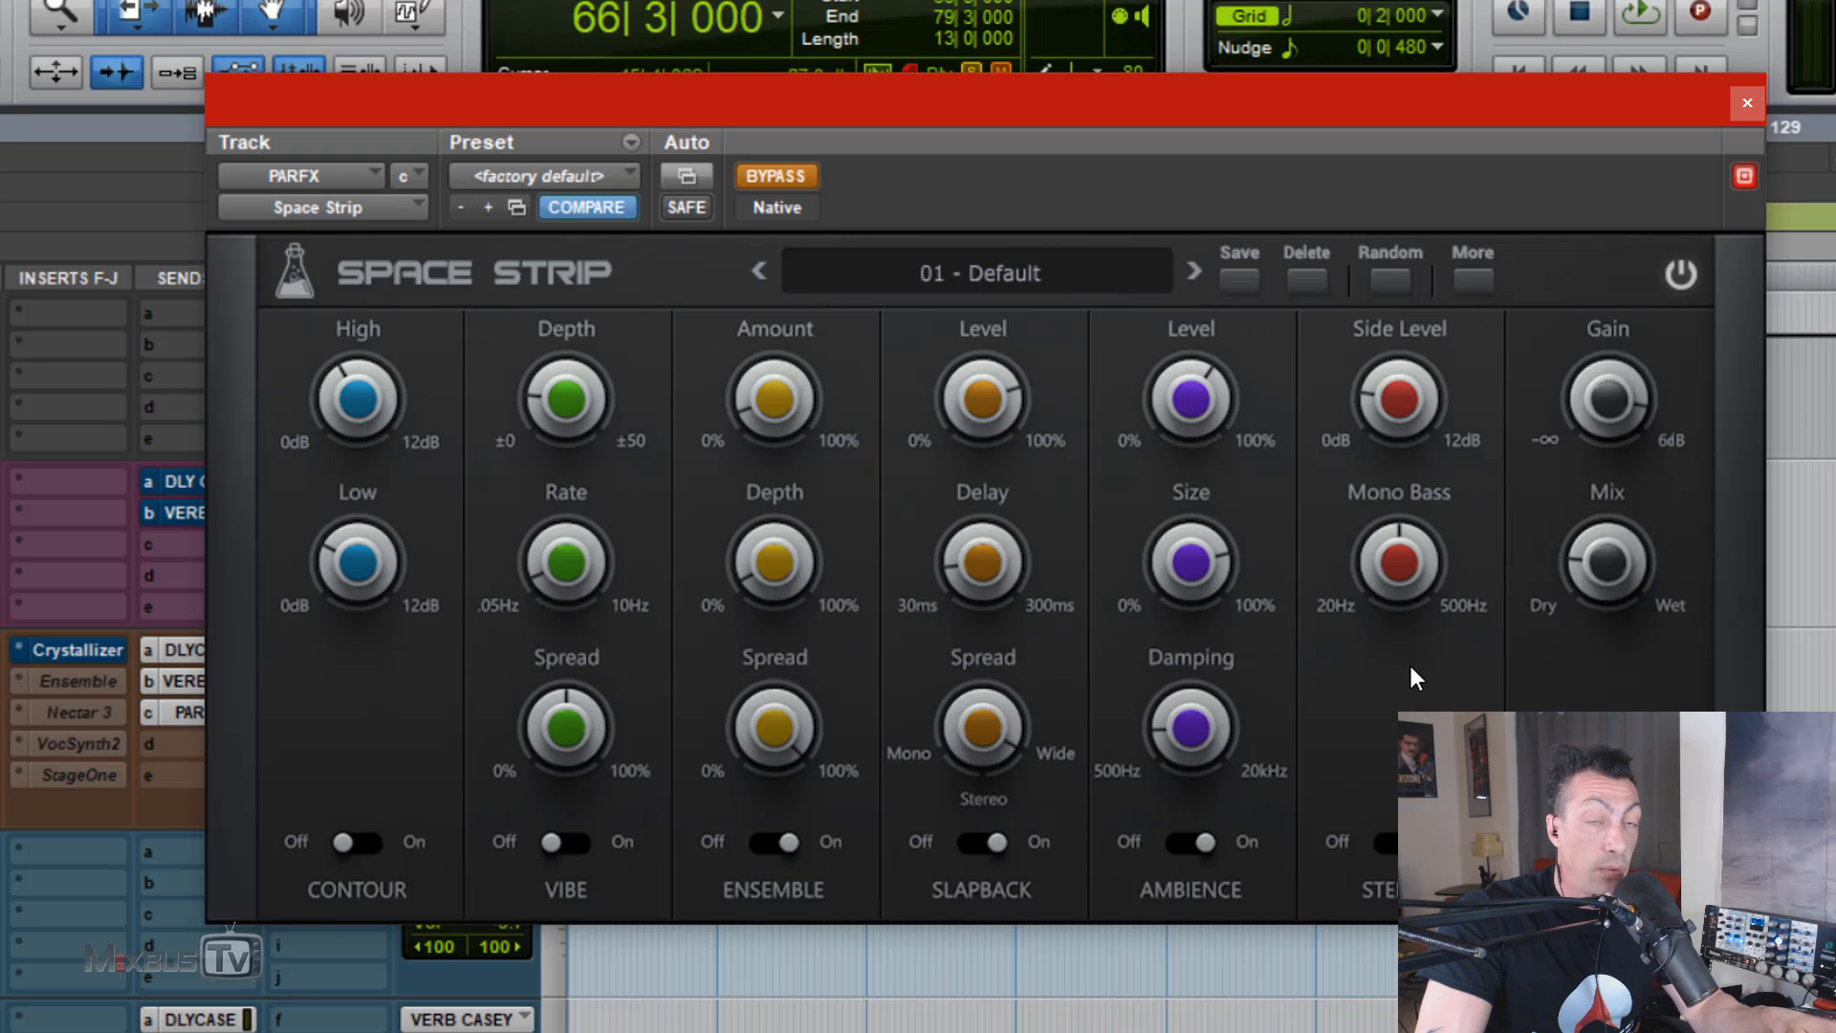
Step: Use Vibe in place of Ambience, Slapback and Ensemble, and audition the vocal with Space Strip no longer bypassed
{"action": "left_click", "coordinate": [1191, 842]}
{"action": "left_click", "coordinate": [982, 841]}
{"action": "left_click", "coordinate": [793, 843]}
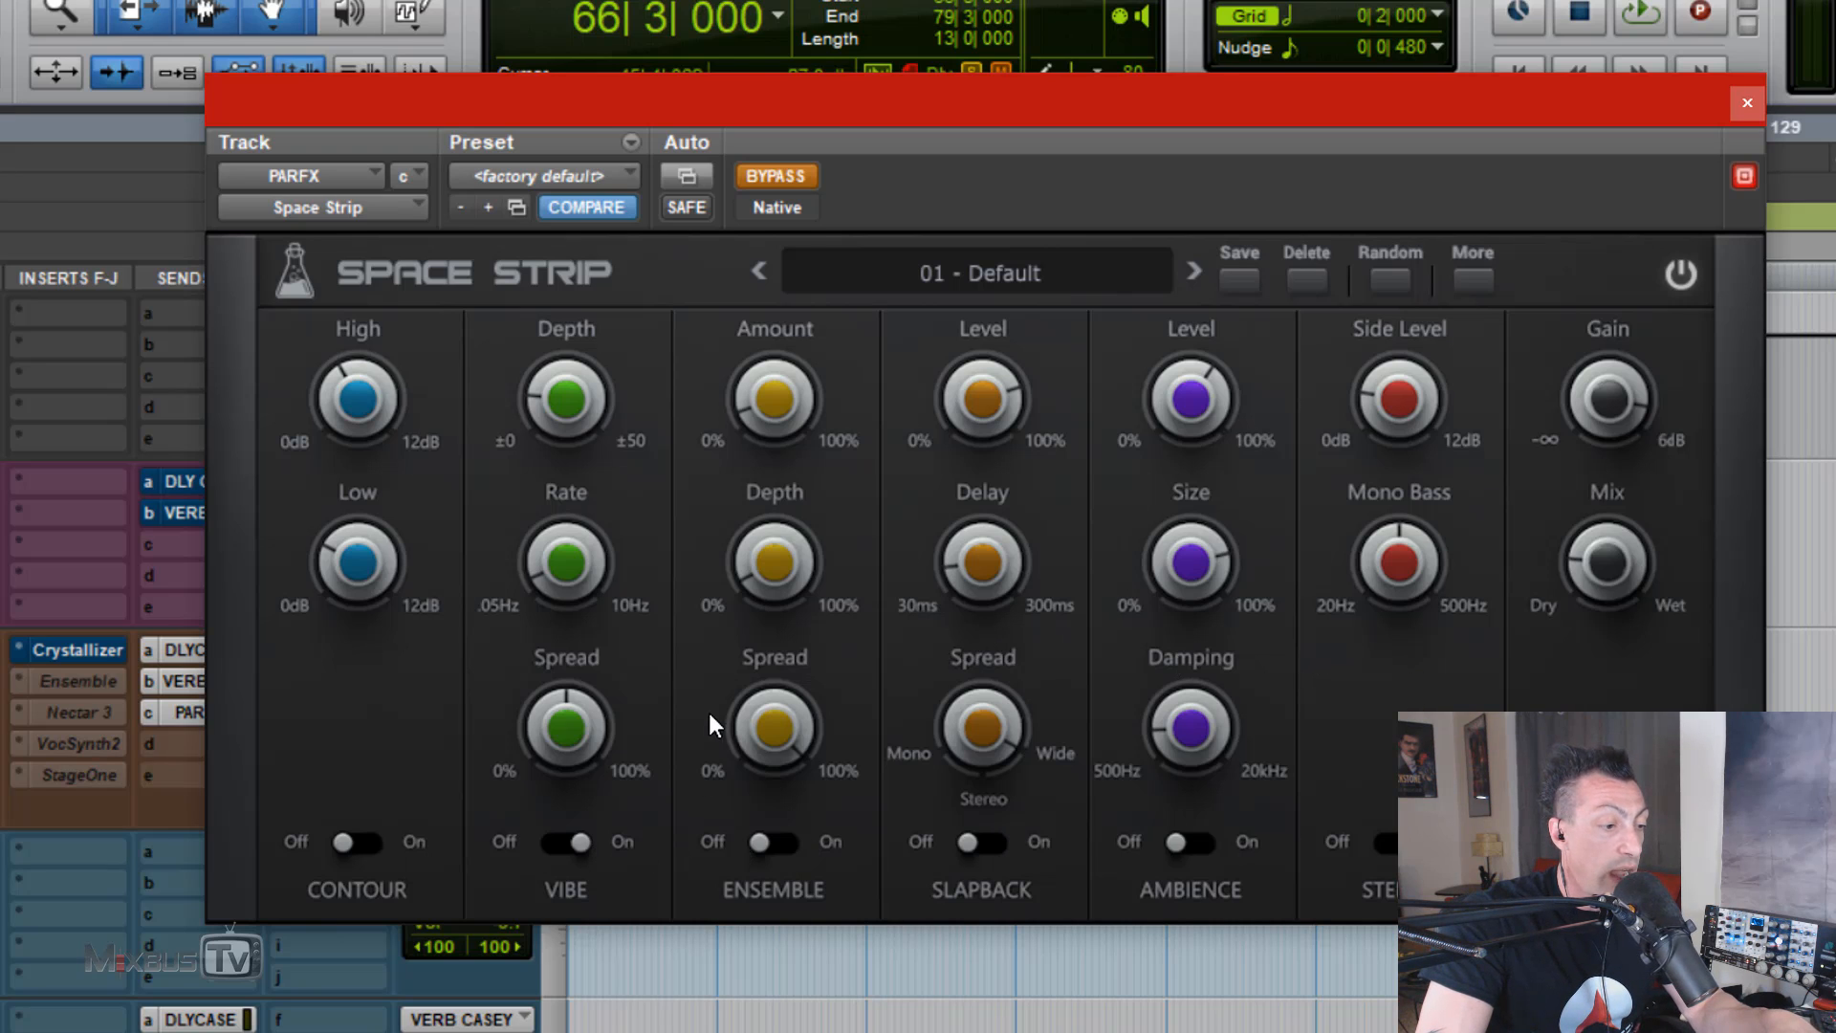
{"action": "key", "text": "space"}
{"action": "left_click", "coordinate": [777, 178]}
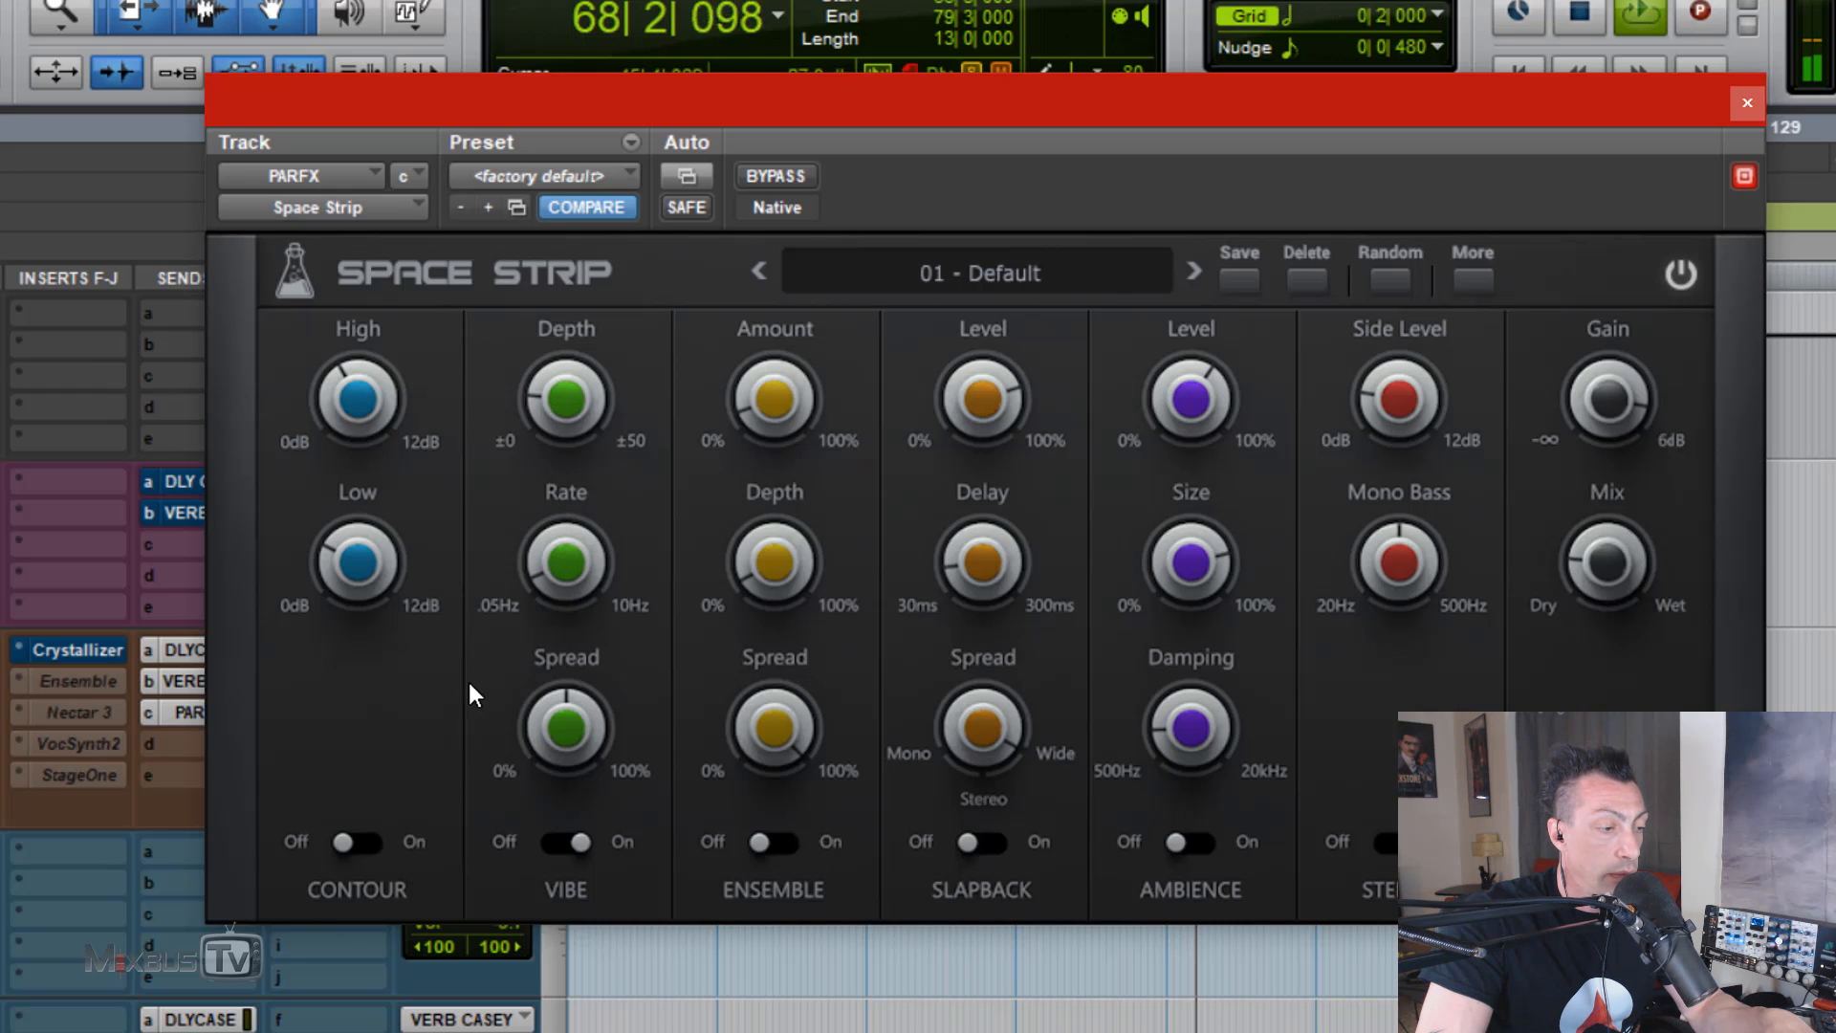
{"action": "key", "text": "space"}
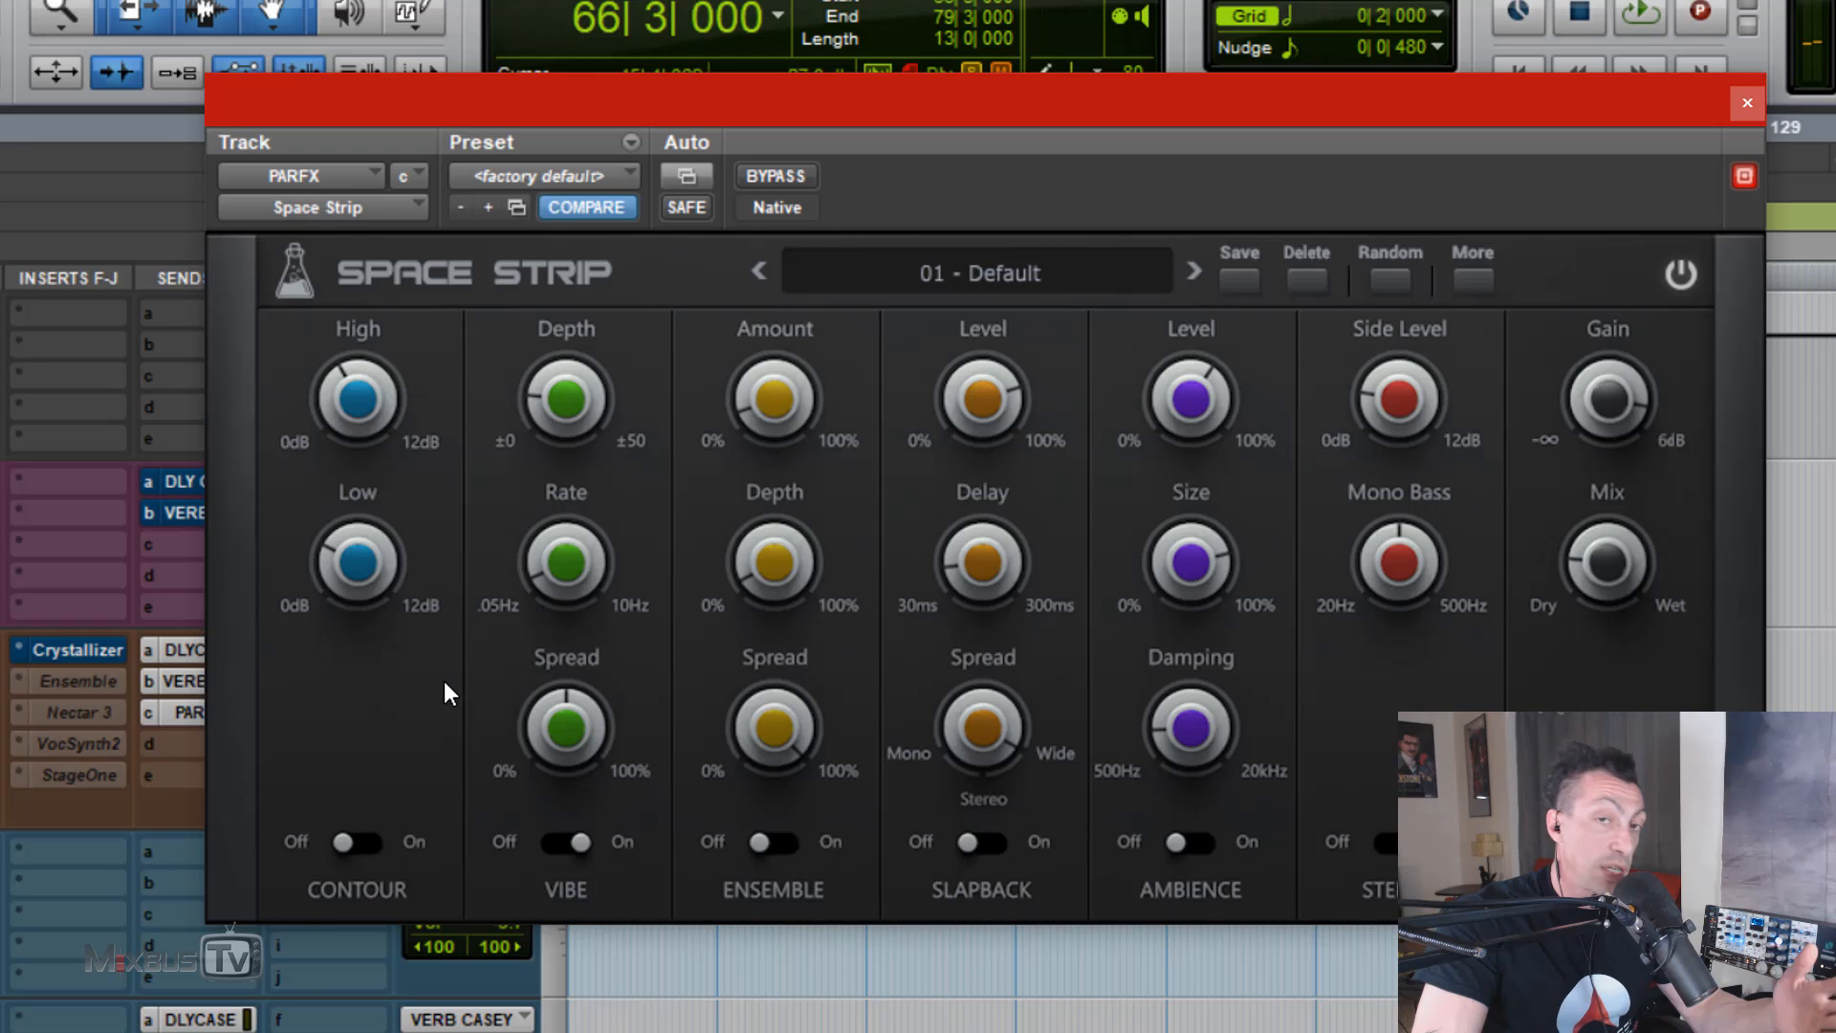
Step: Turn the Vibe spread fully up, raise its depth, and lower the mix, comparing against bypass during playback
{"action": "mouse_move", "coordinate": [560, 727]}
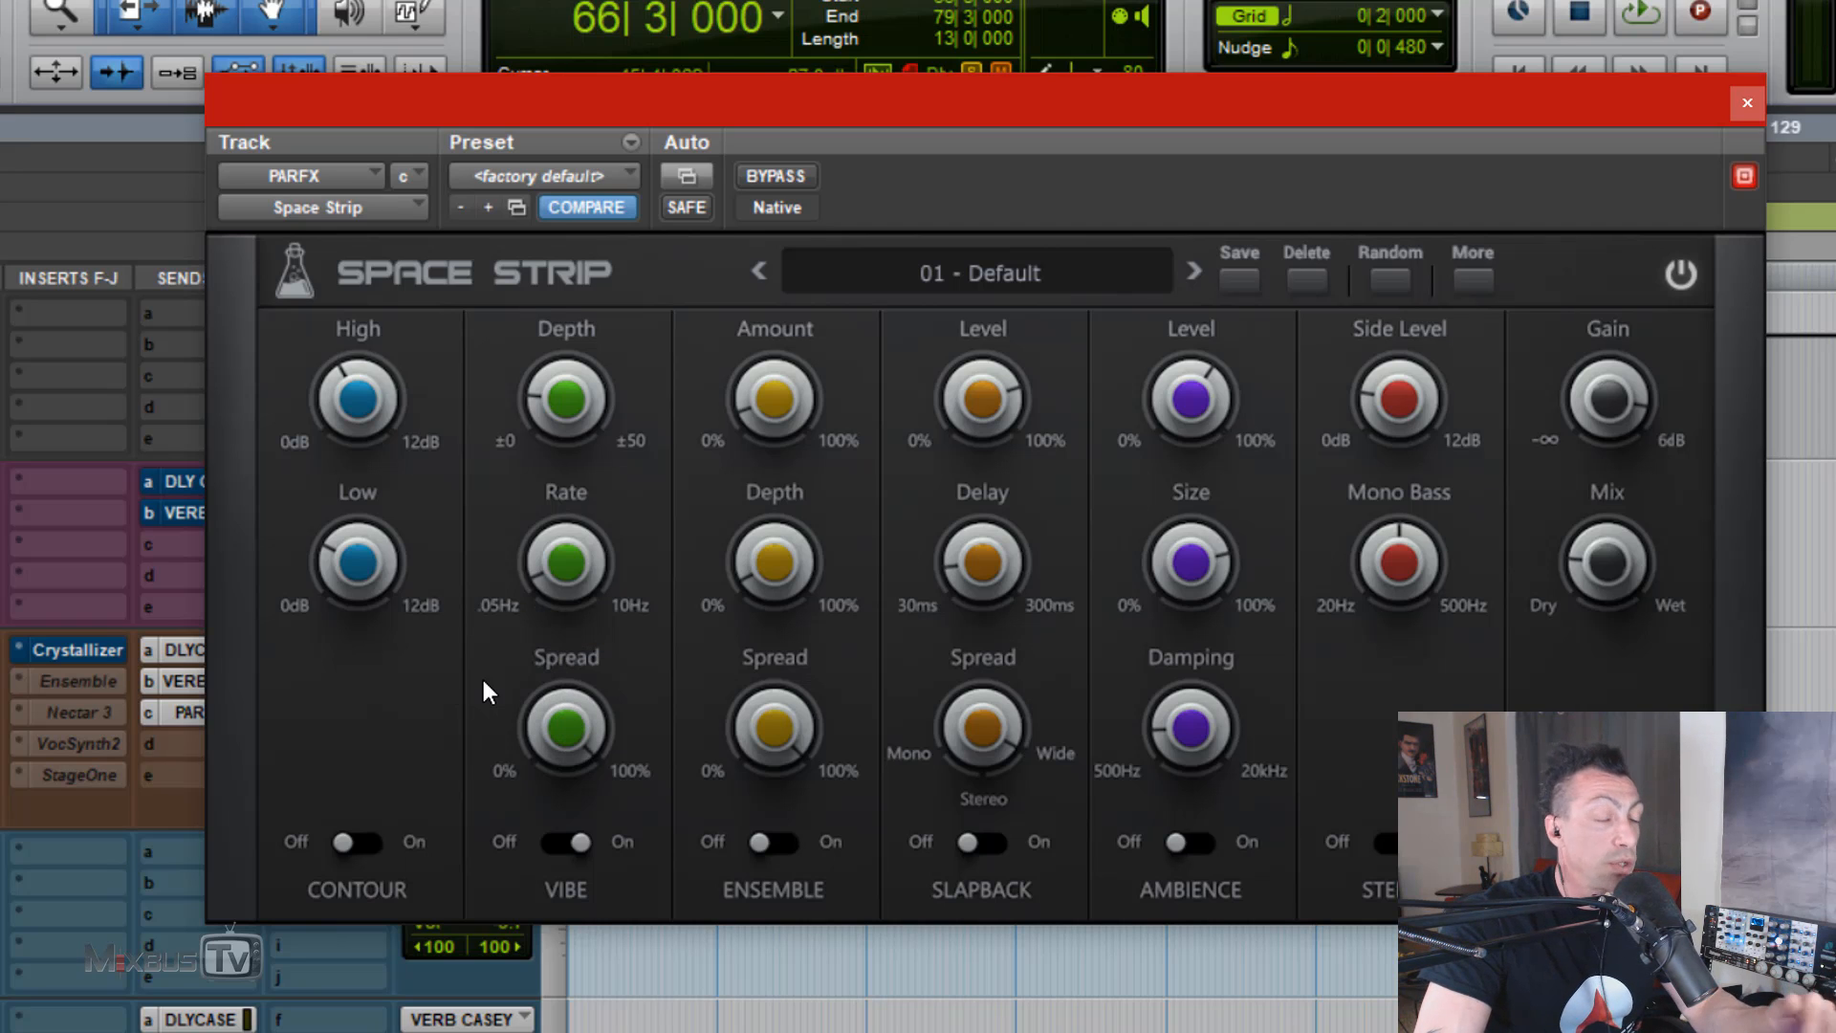
{"action": "key", "text": "space"}
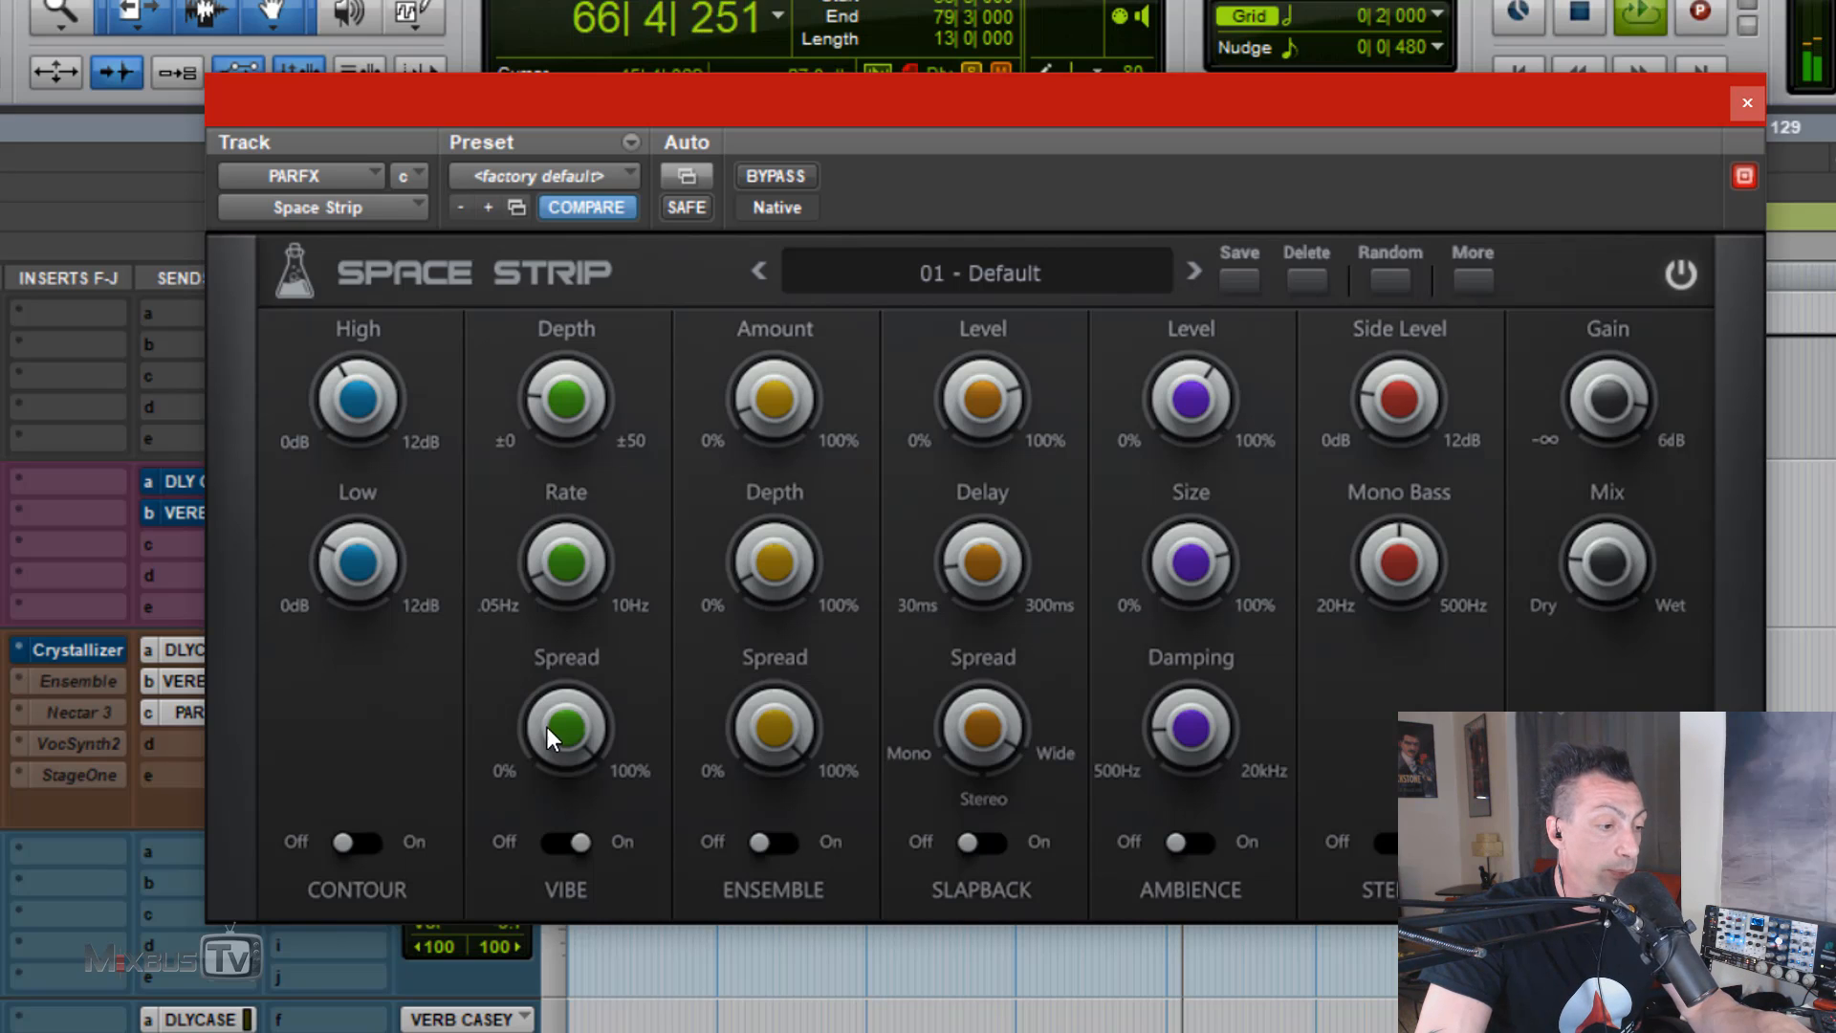
{"action": "left_click_drag", "start_coordinate": [542, 343], "coordinate": [548, 180]}
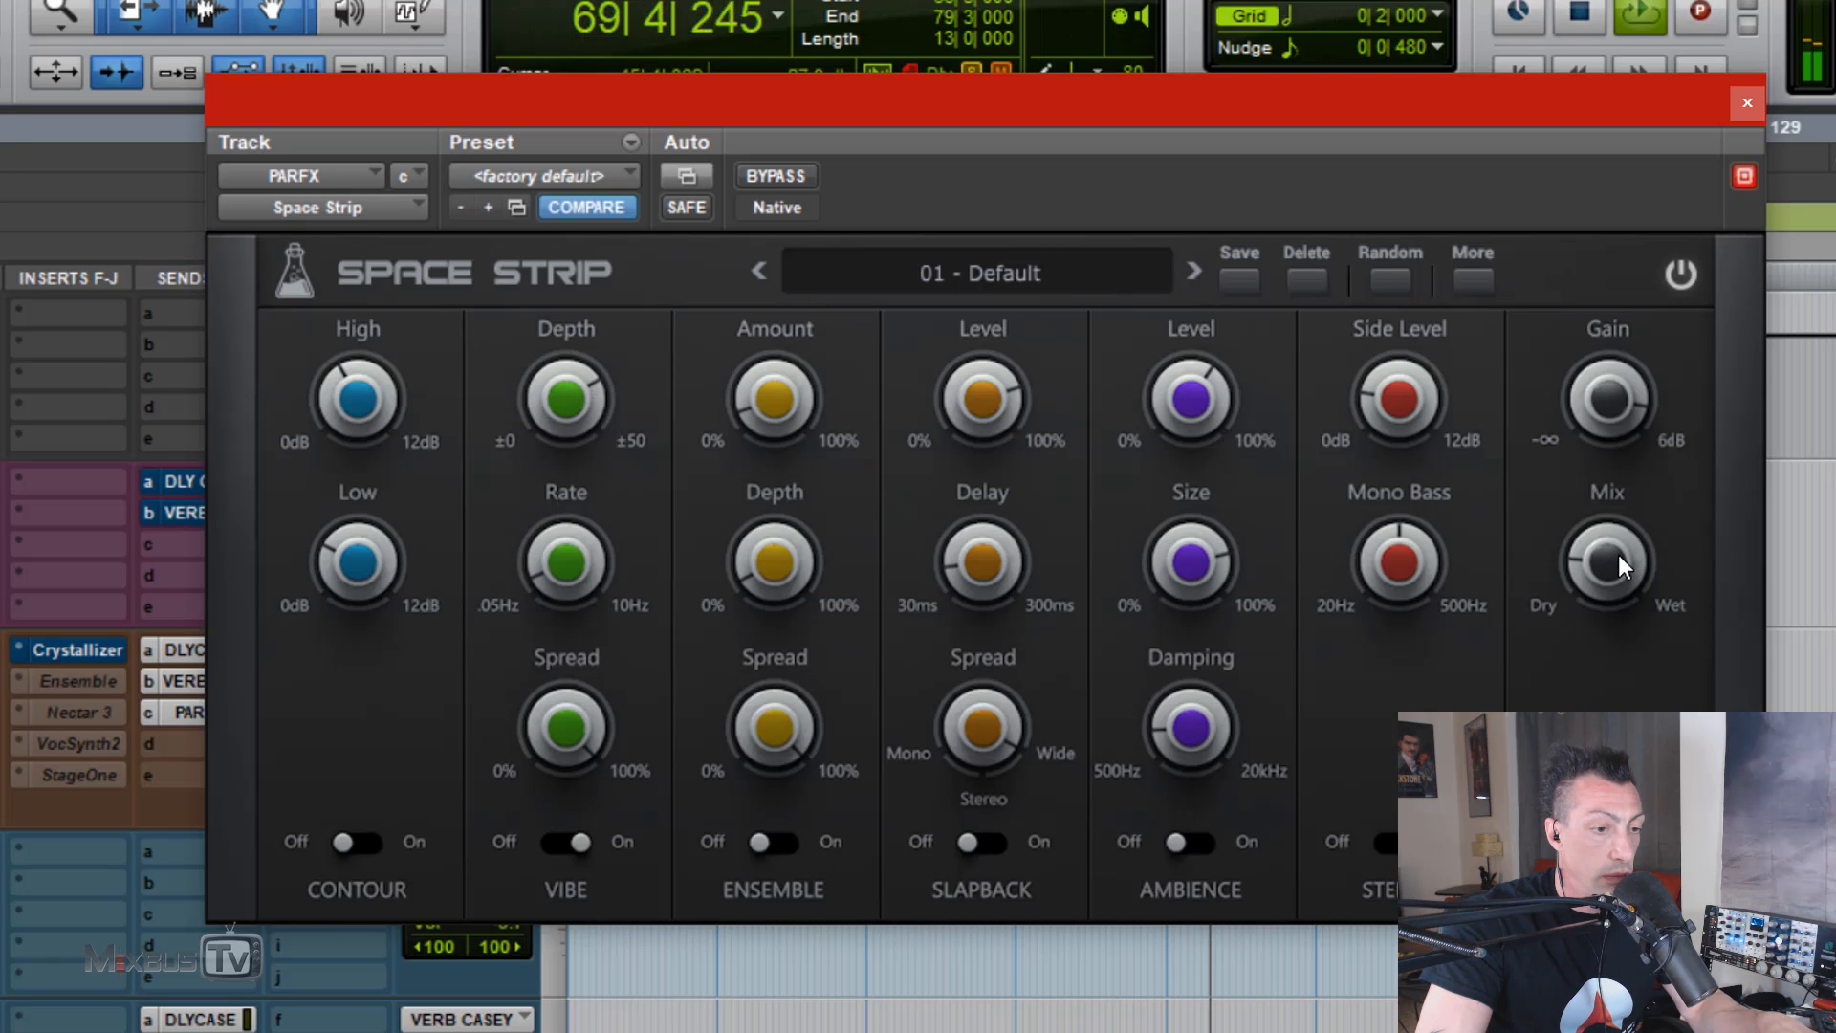
{"action": "left_click_drag", "start_coordinate": [1618, 556], "coordinate": [1616, 589]}
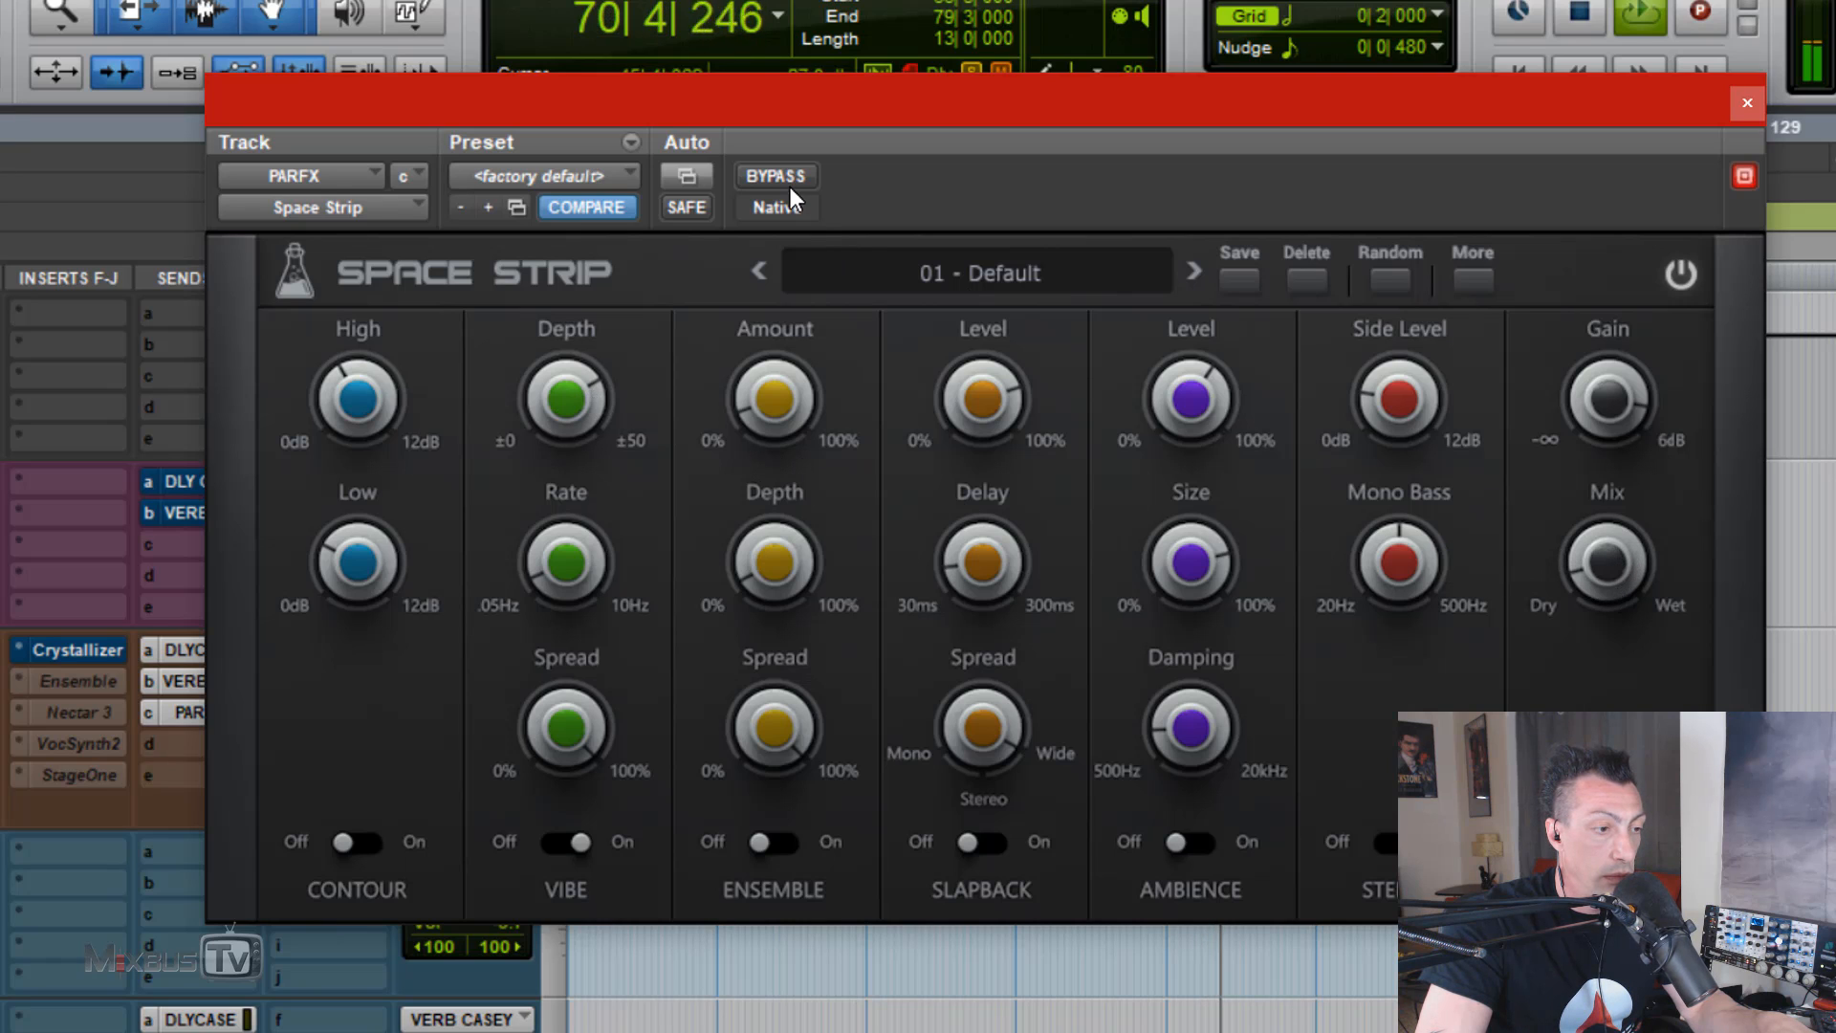
{"action": "left_click", "coordinate": [789, 180]}
{"action": "left_click", "coordinate": [752, 169]}
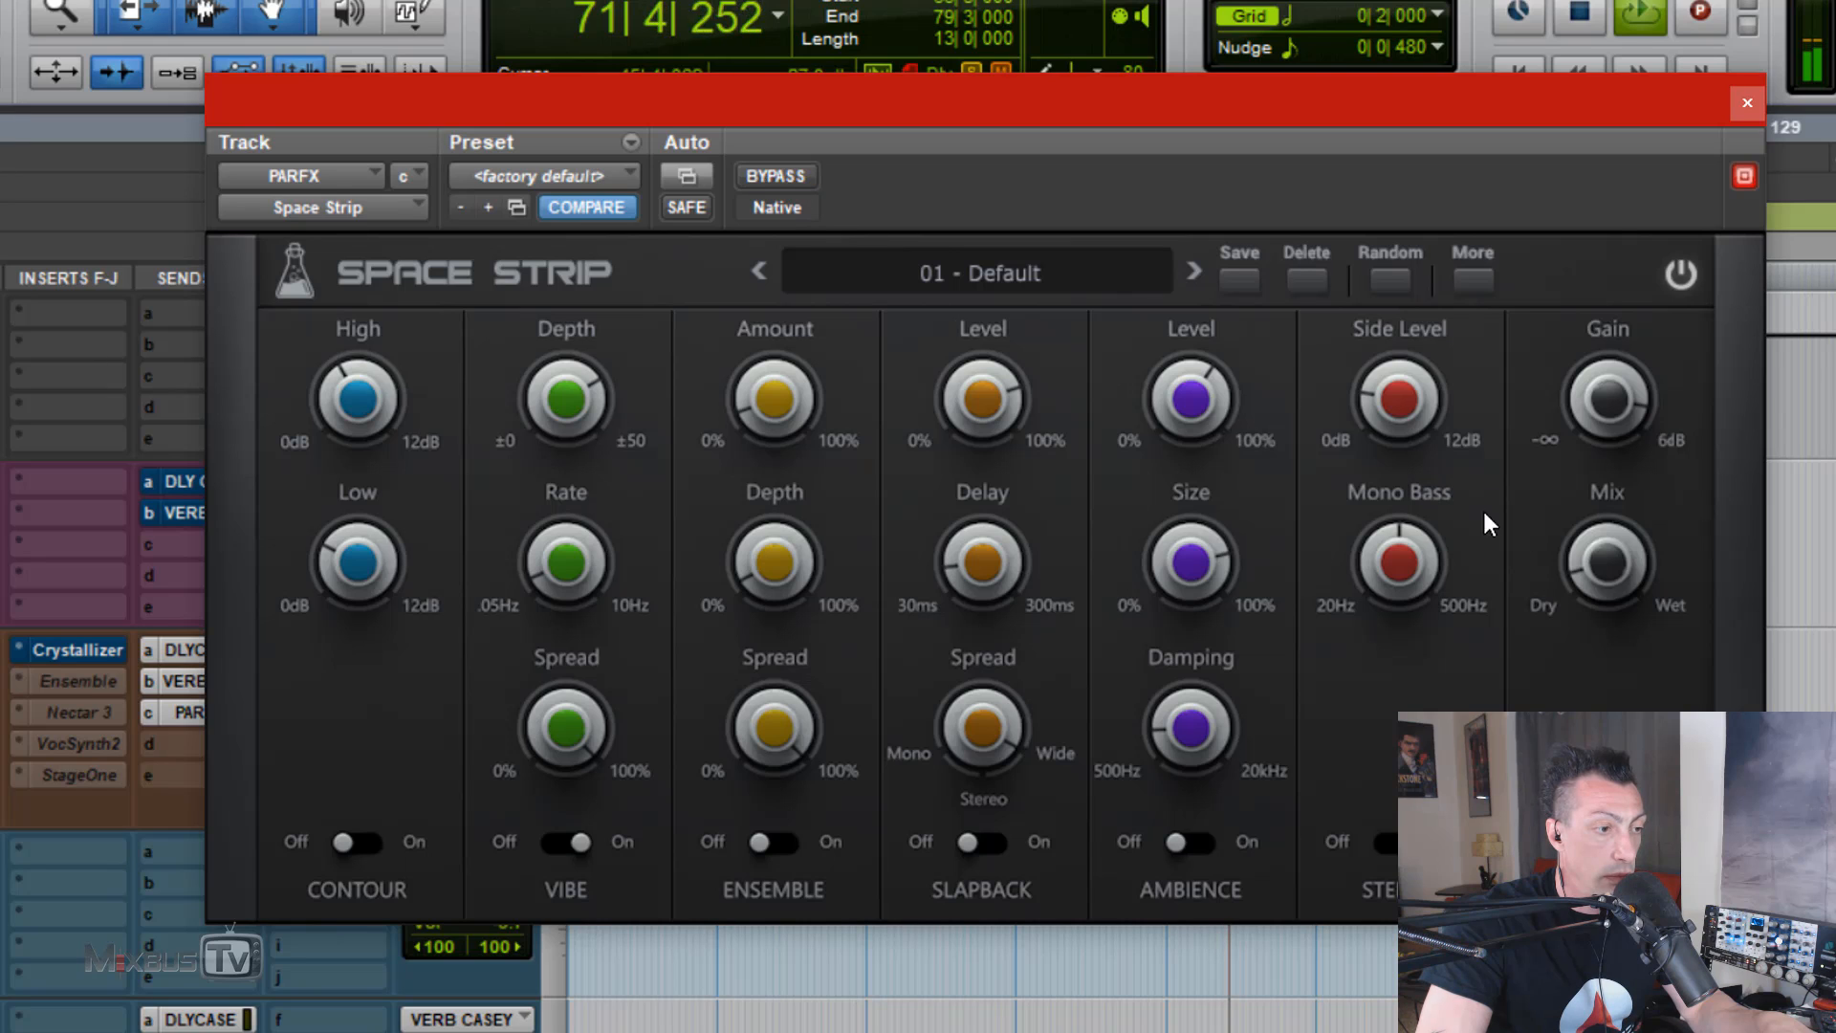
Step: Add Ambience to Vibe, reduce the Vibe depth, set the mix to about 14%, and raise the Ambience level to maximum
{"action": "left_click", "coordinate": [1212, 842]}
{"action": "mouse_move", "coordinate": [1621, 480]}
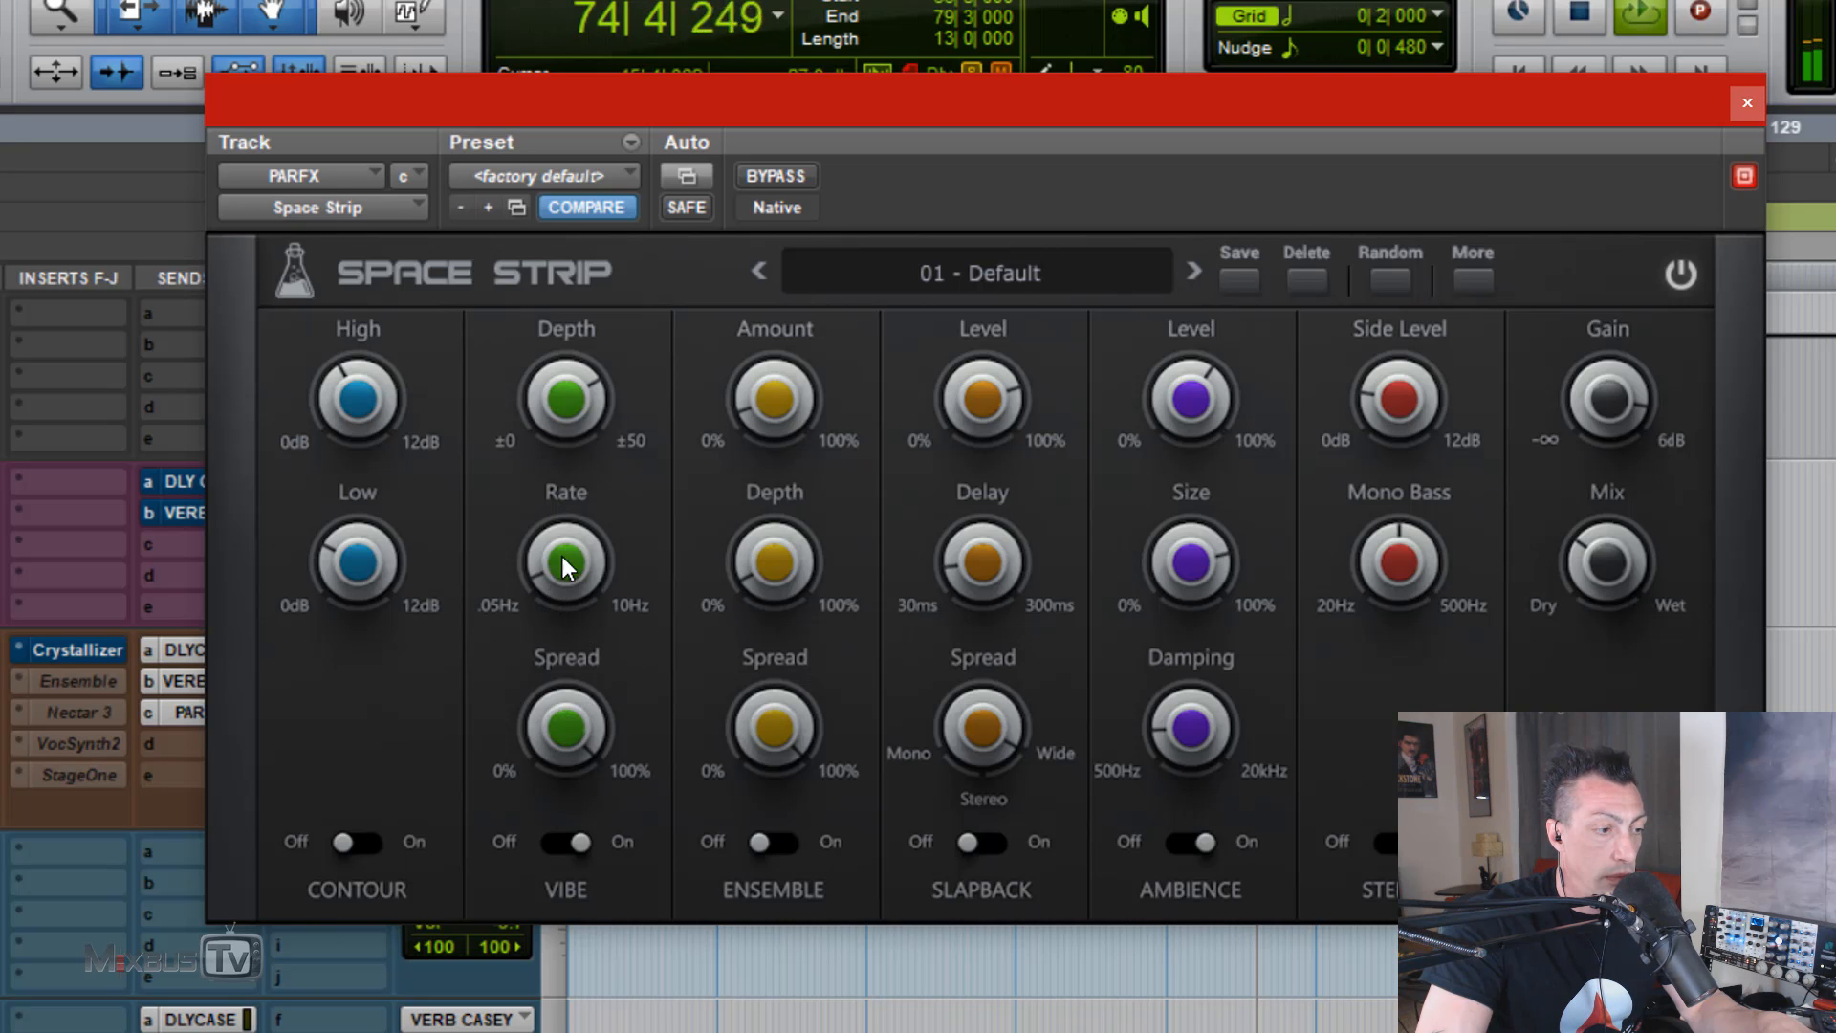
{"action": "left_click_drag", "start_coordinate": [551, 402], "coordinate": [554, 653]}
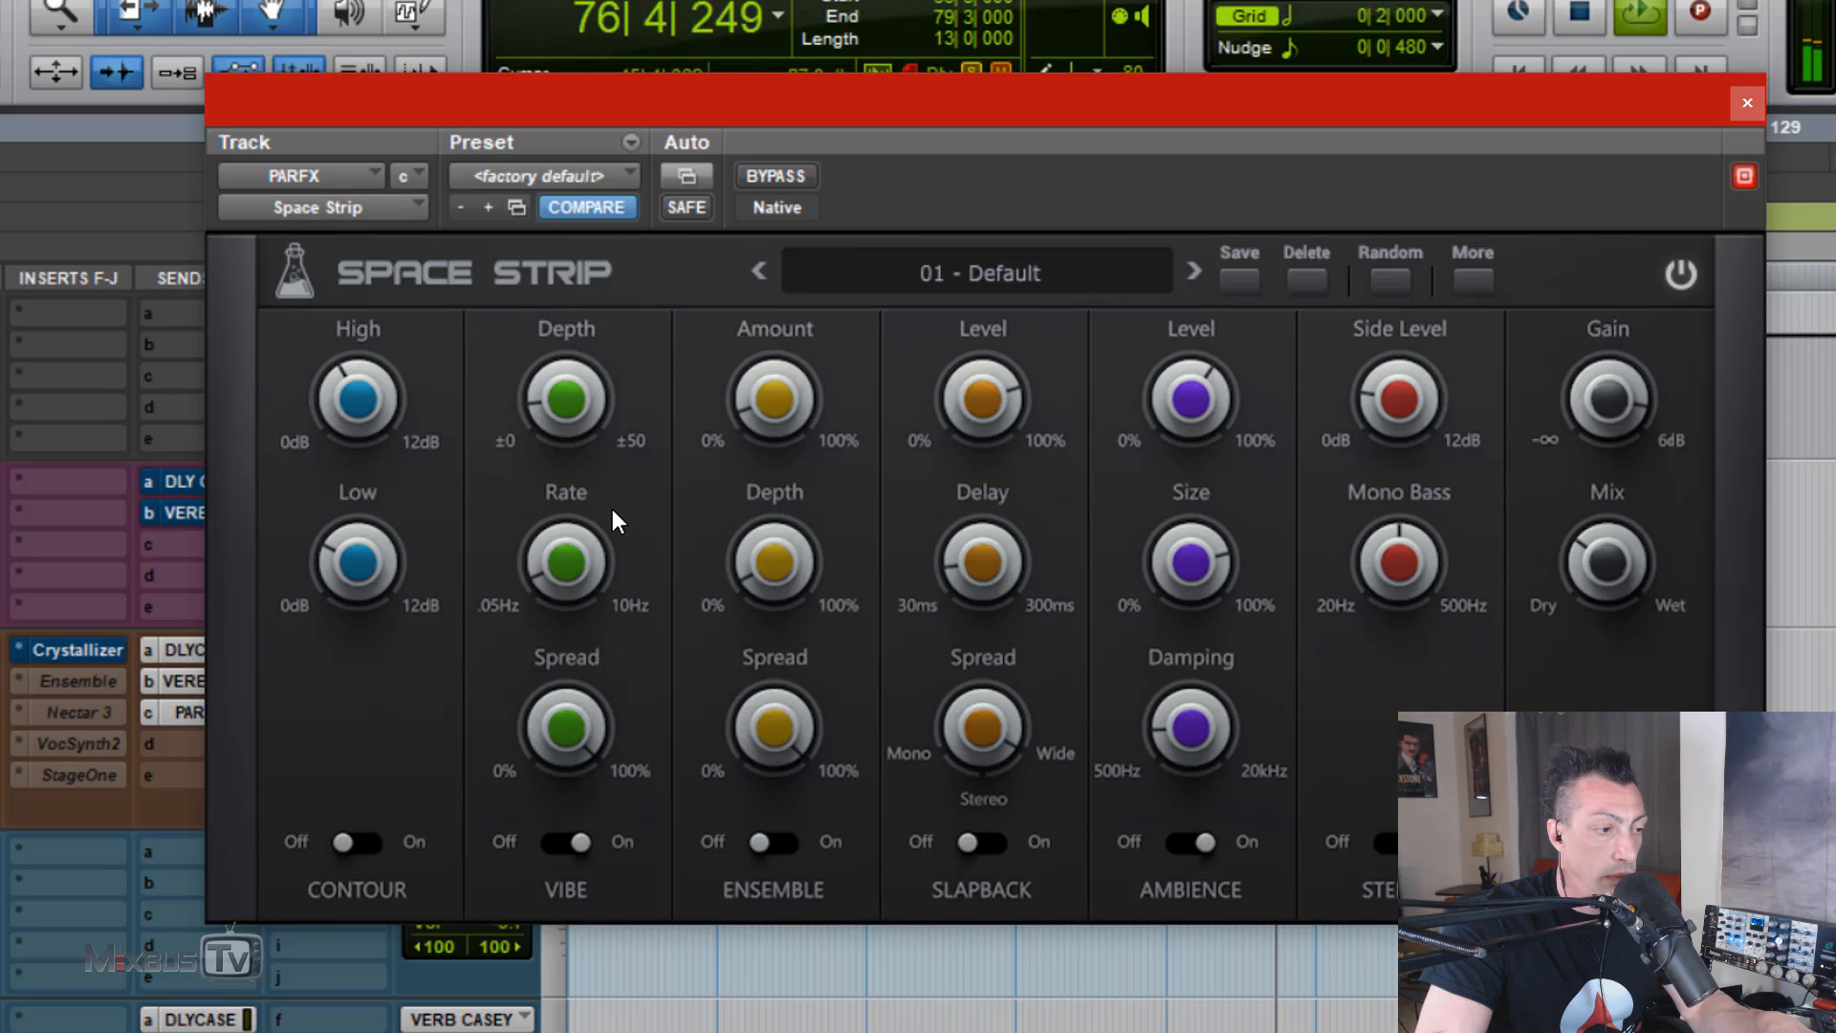
{"action": "left_click_drag", "start_coordinate": [1607, 564], "coordinate": [1604, 630]}
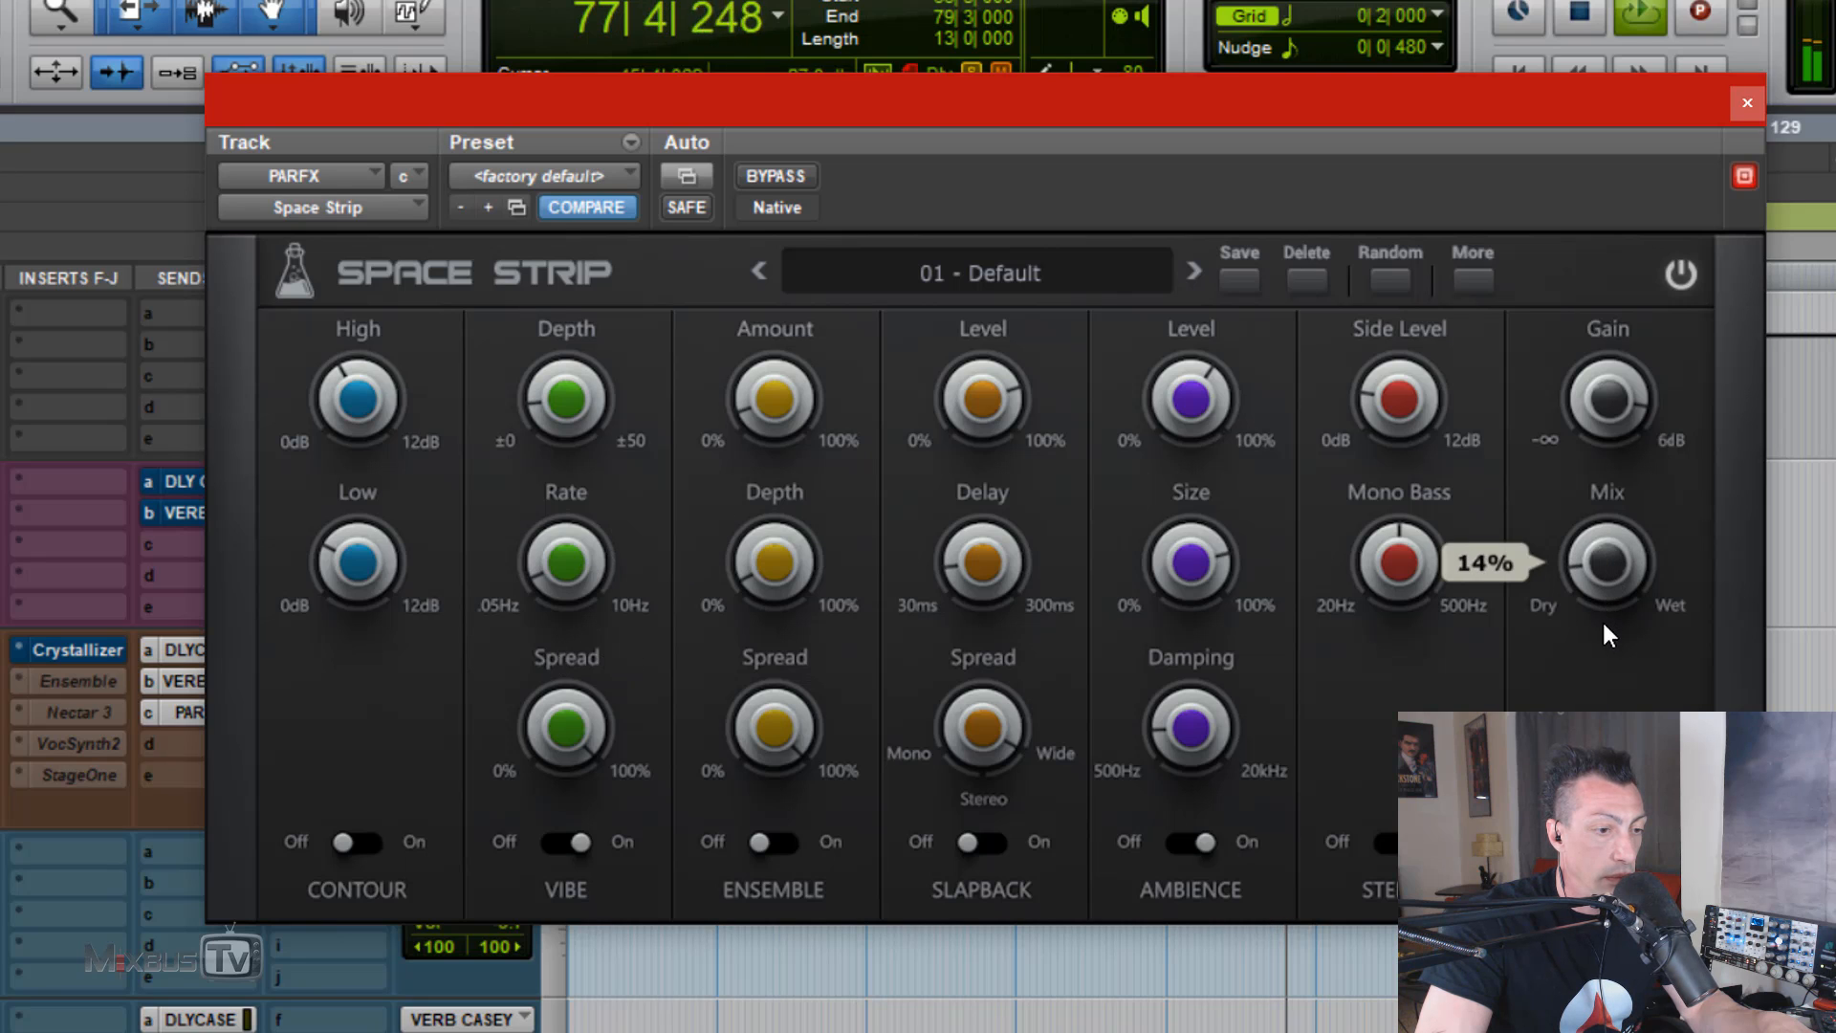
{"action": "left_click_drag", "start_coordinate": [1176, 536], "coordinate": [1189, 136]}
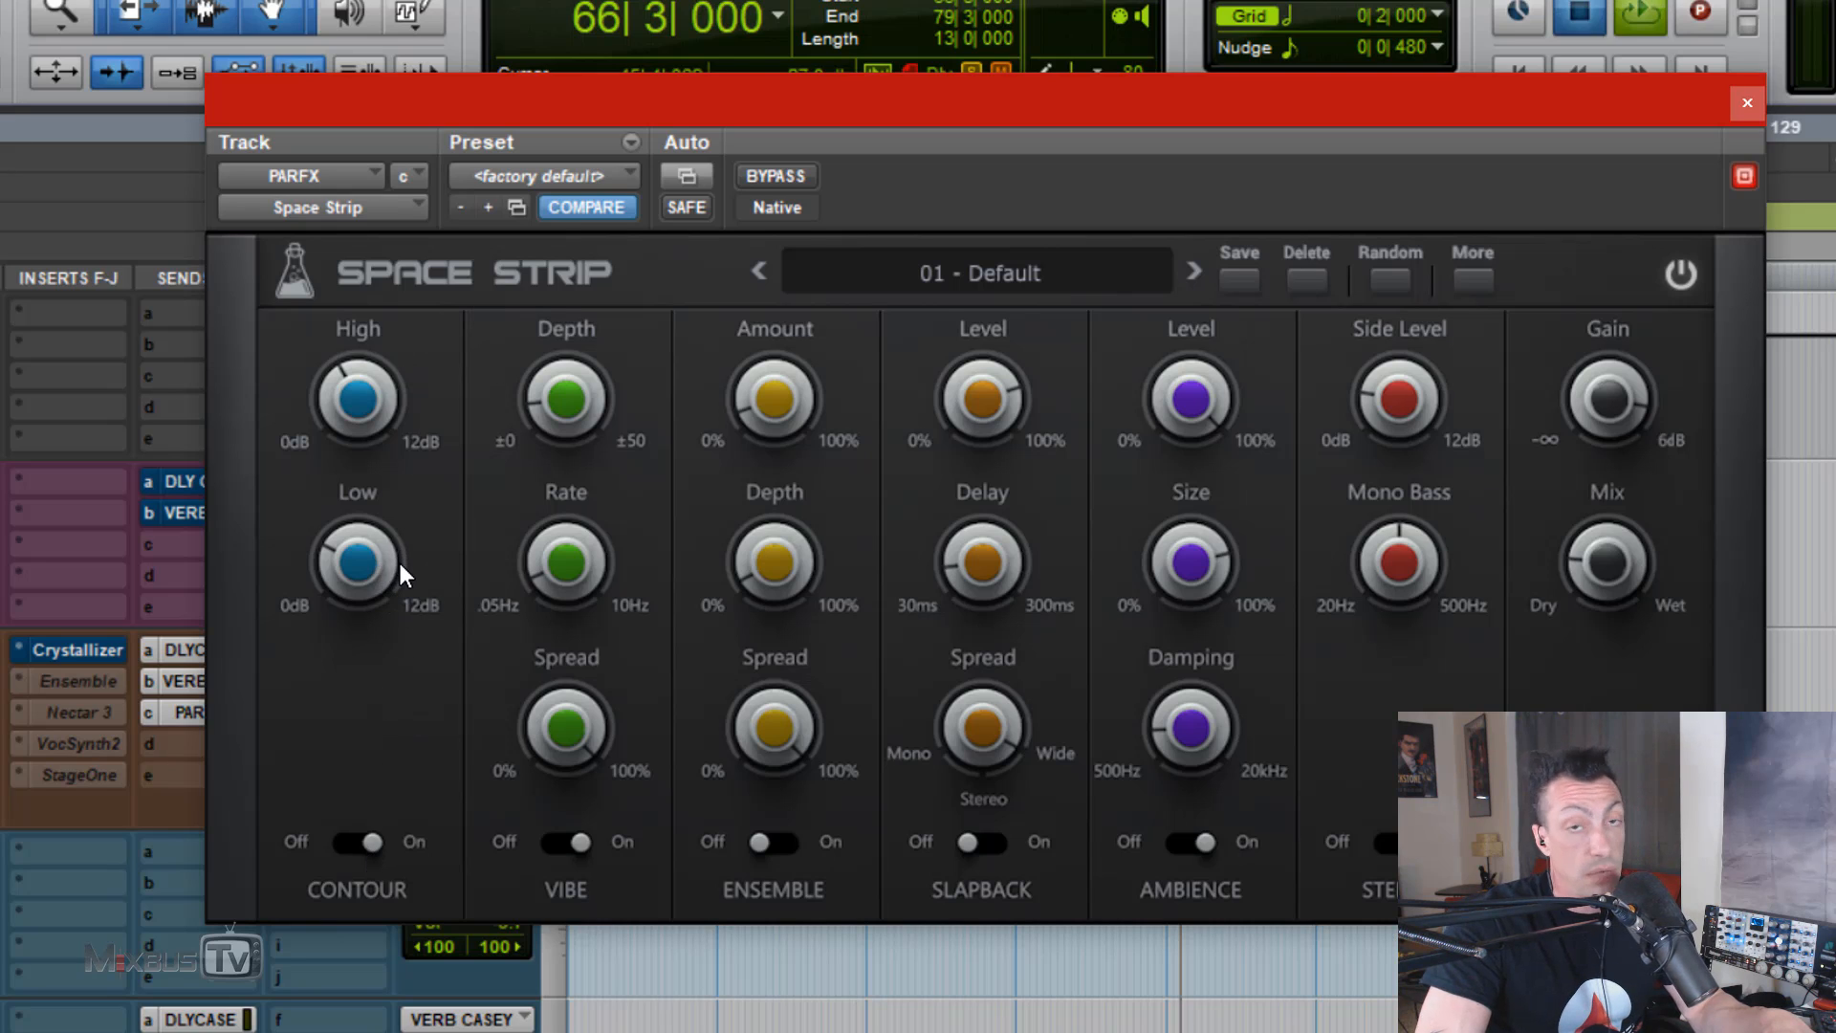
Step: Boost Contour's High and Low, and place Contour after Ambience in the chain while the vocal plays
{"action": "left_click_drag", "start_coordinate": [337, 583], "coordinate": [375, 238]}
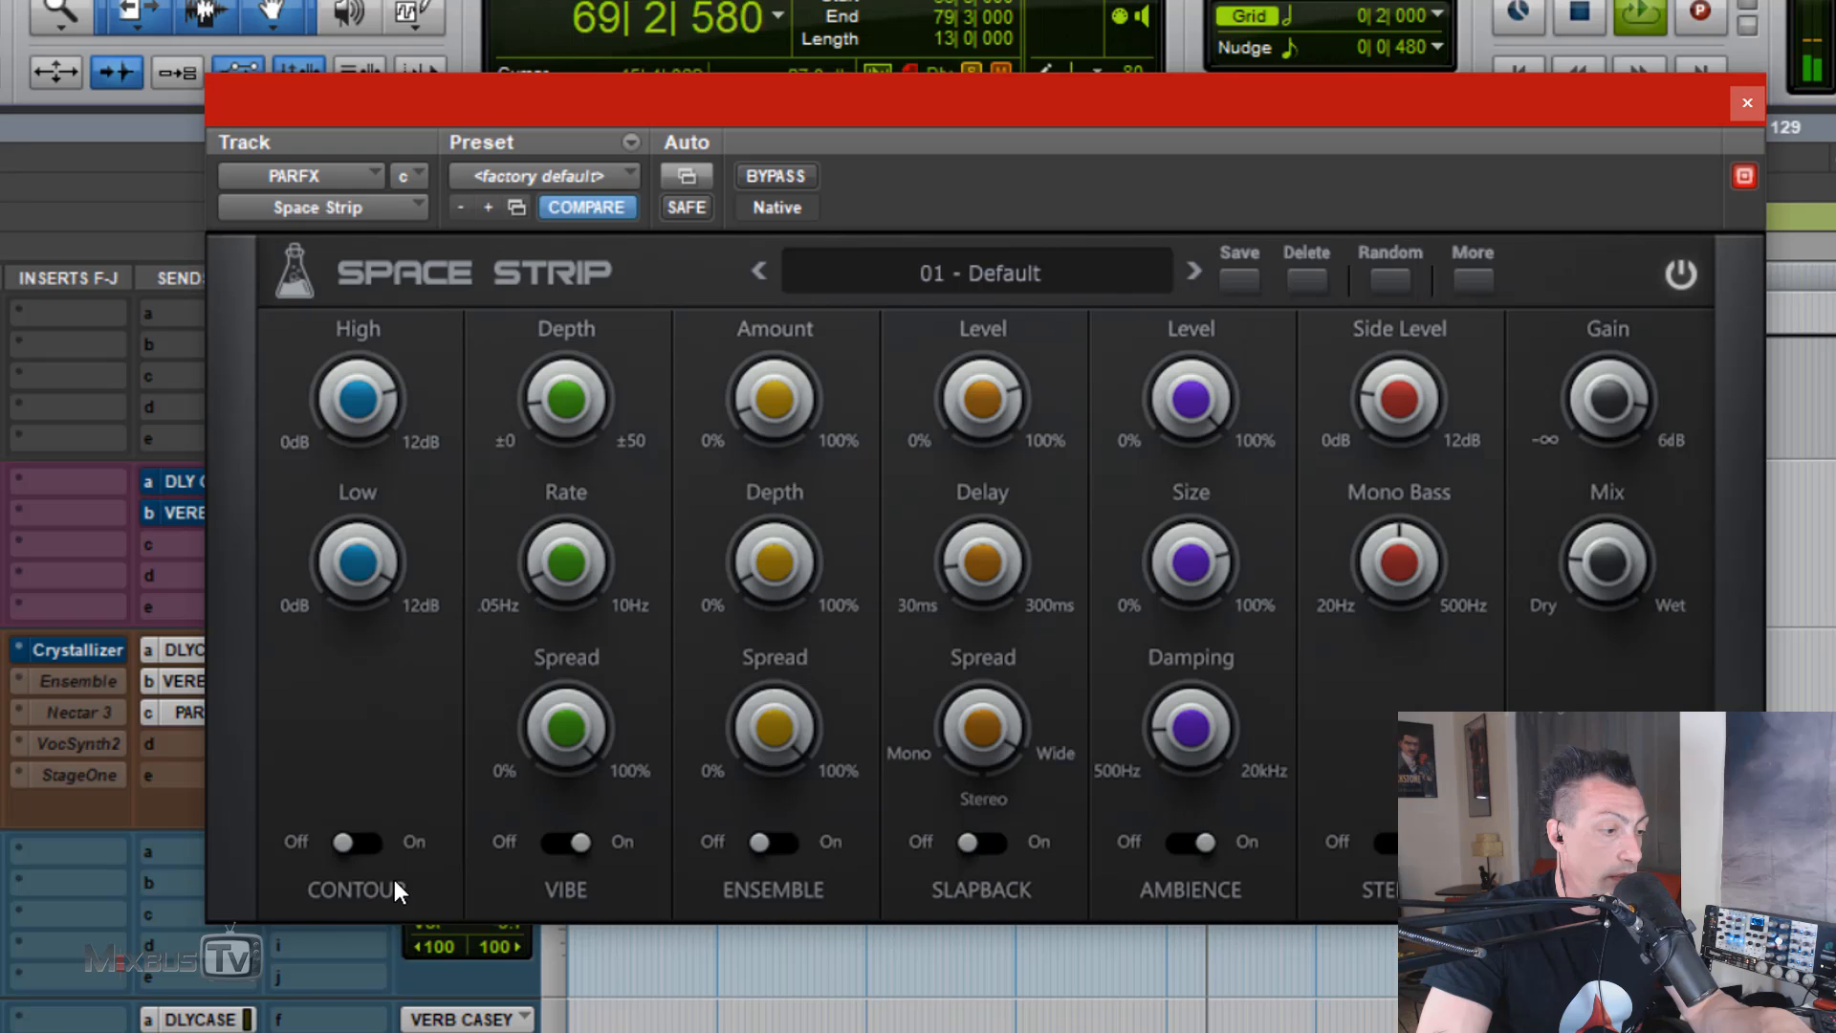
{"action": "left_click_drag", "start_coordinate": [416, 822], "coordinate": [1190, 697]}
{"action": "mouse_move", "coordinate": [1614, 573]}
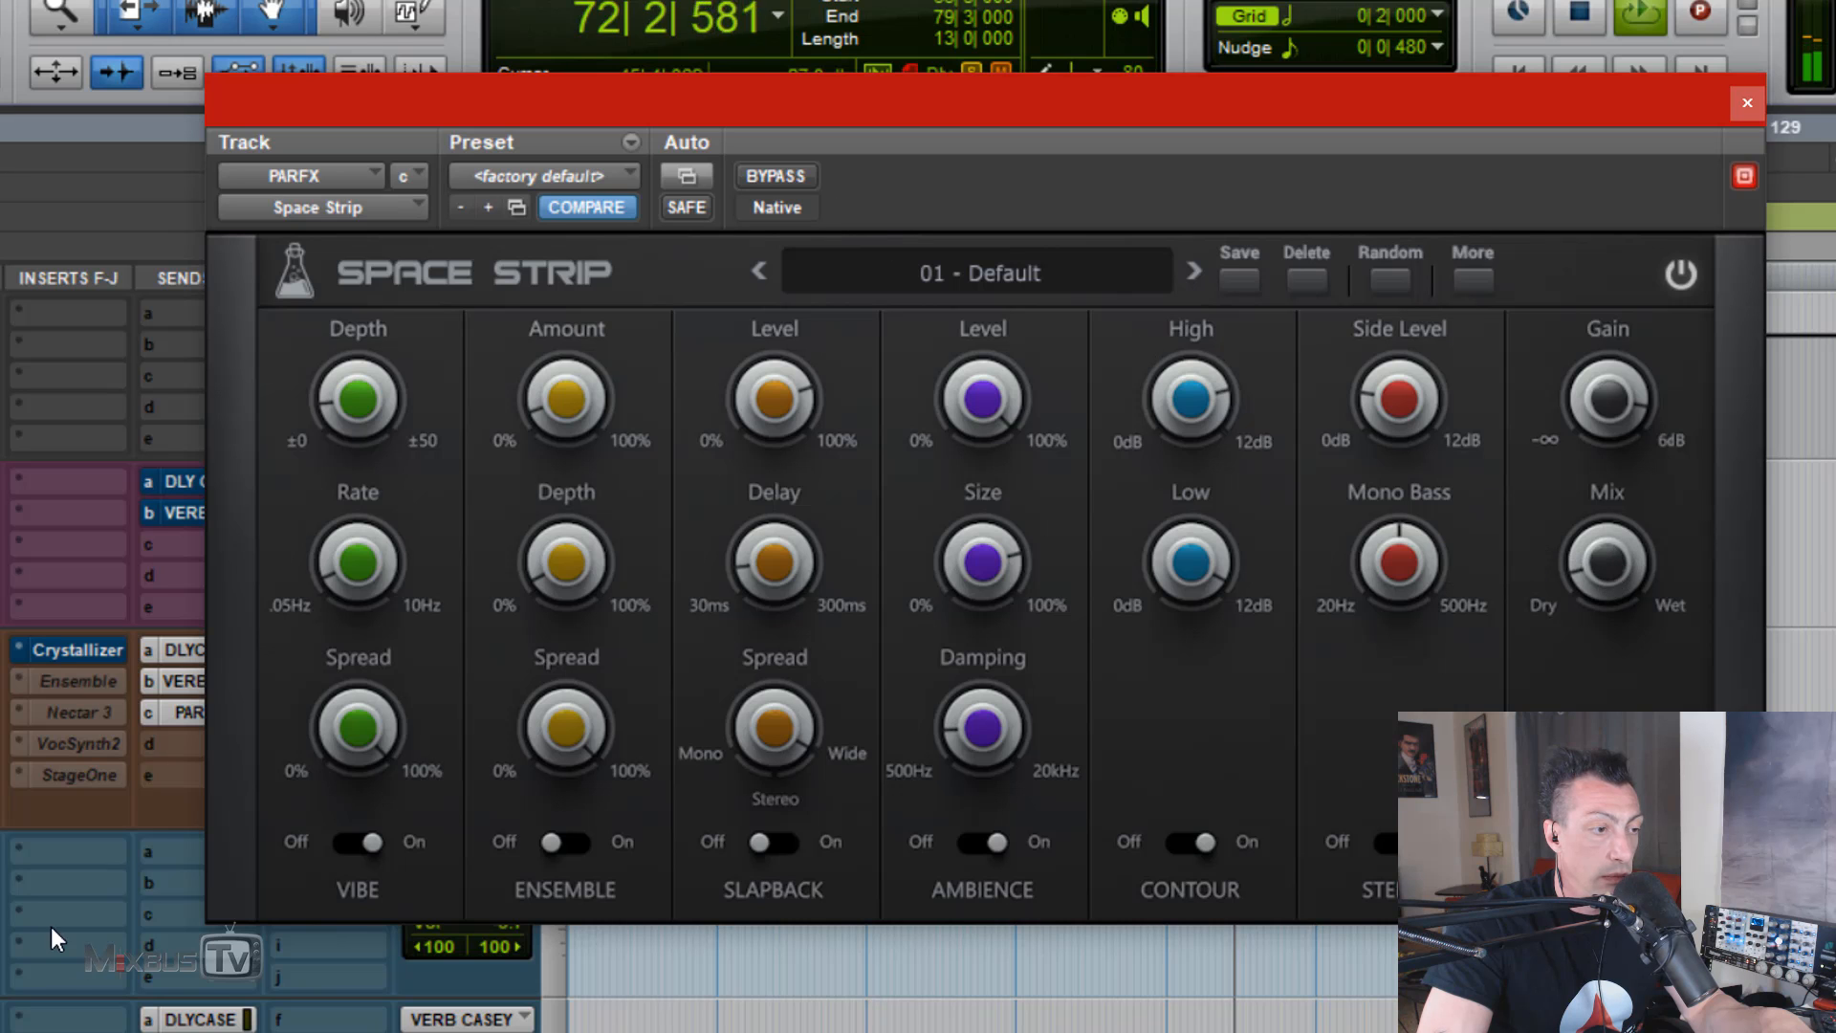
{"action": "key", "text": "space"}
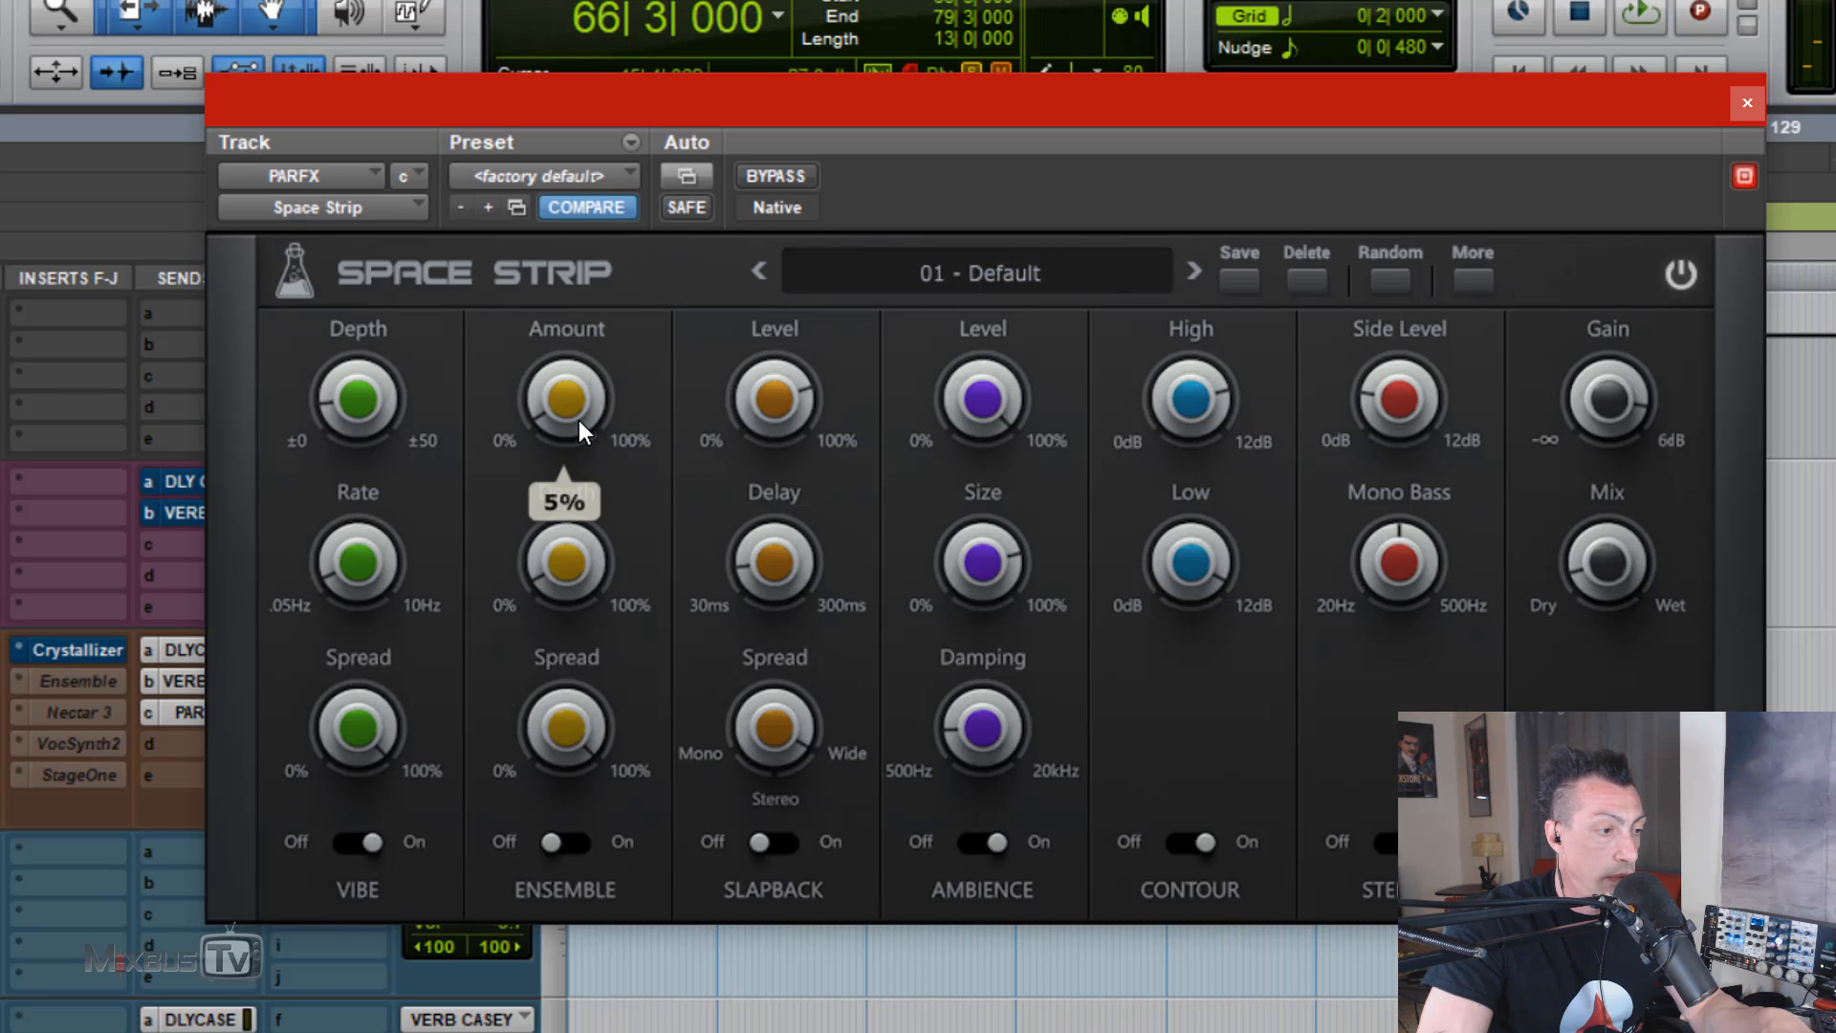
{"action": "mouse_move", "coordinate": [369, 400]}
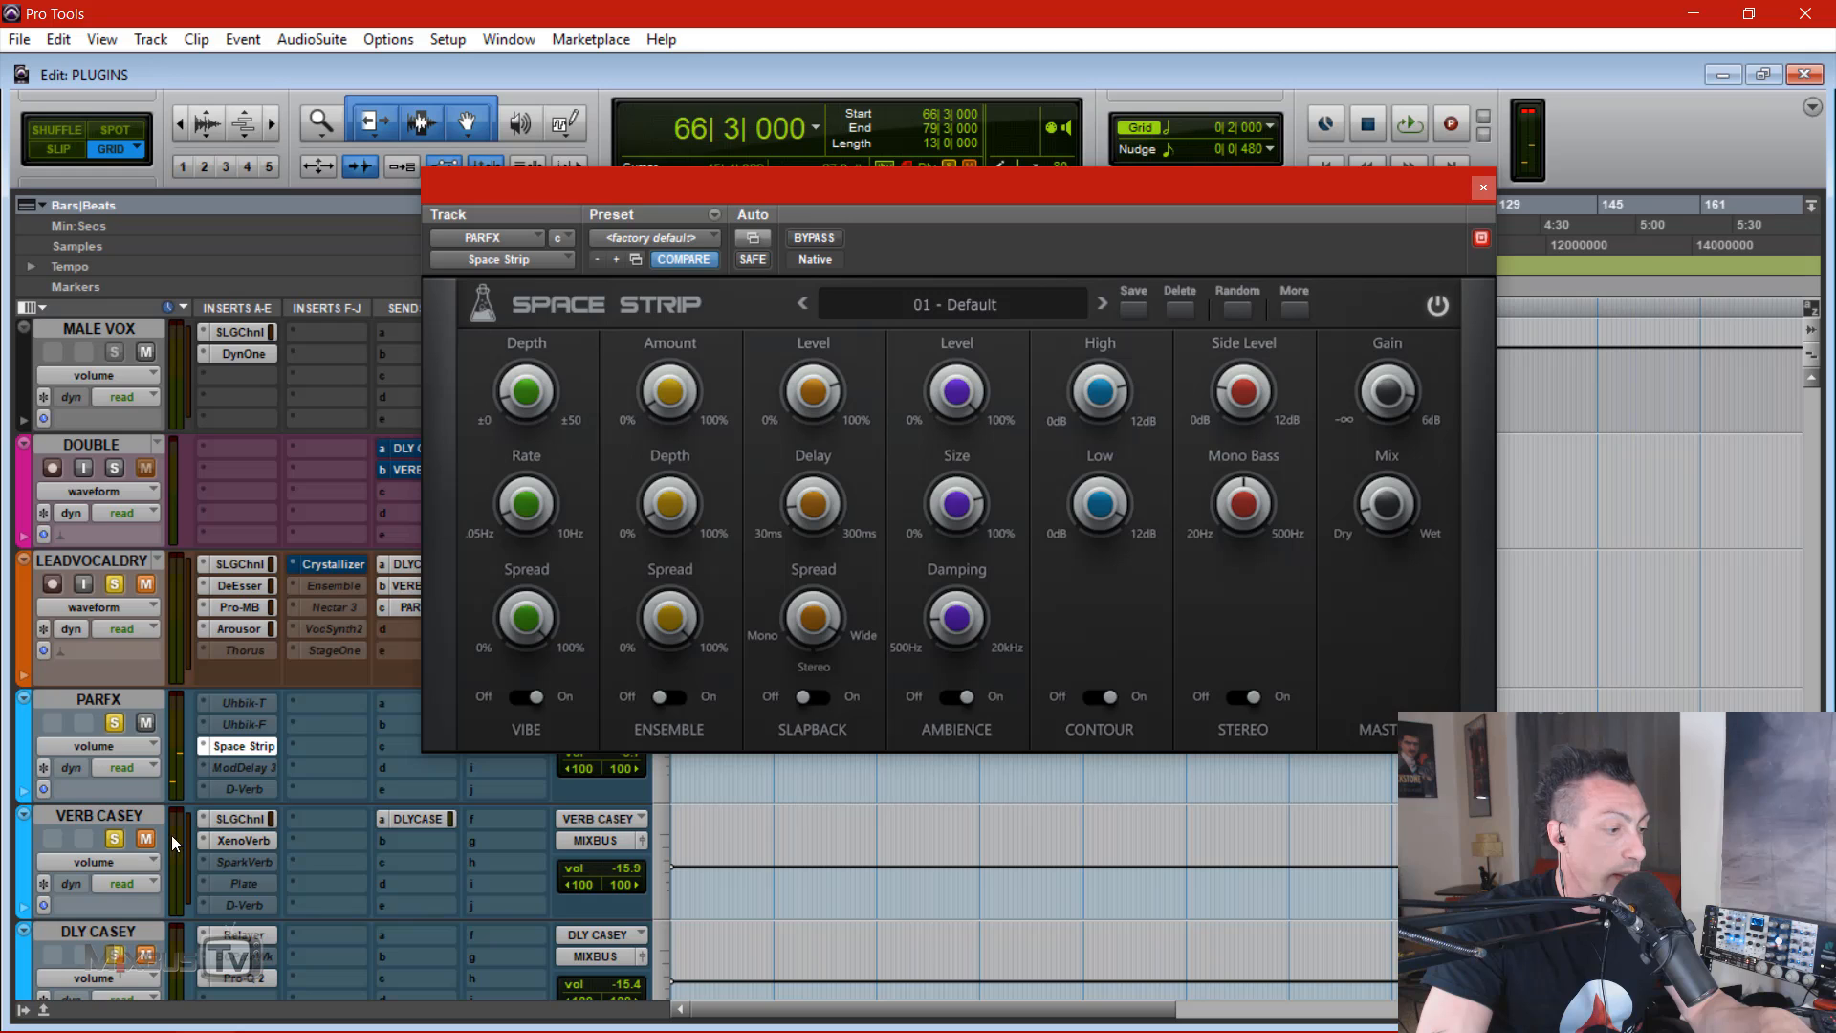
Step: Audition the vocal through the Space Strip chain on PARFX, then close the plug-in window and bypass it
{"action": "key", "text": "space"}
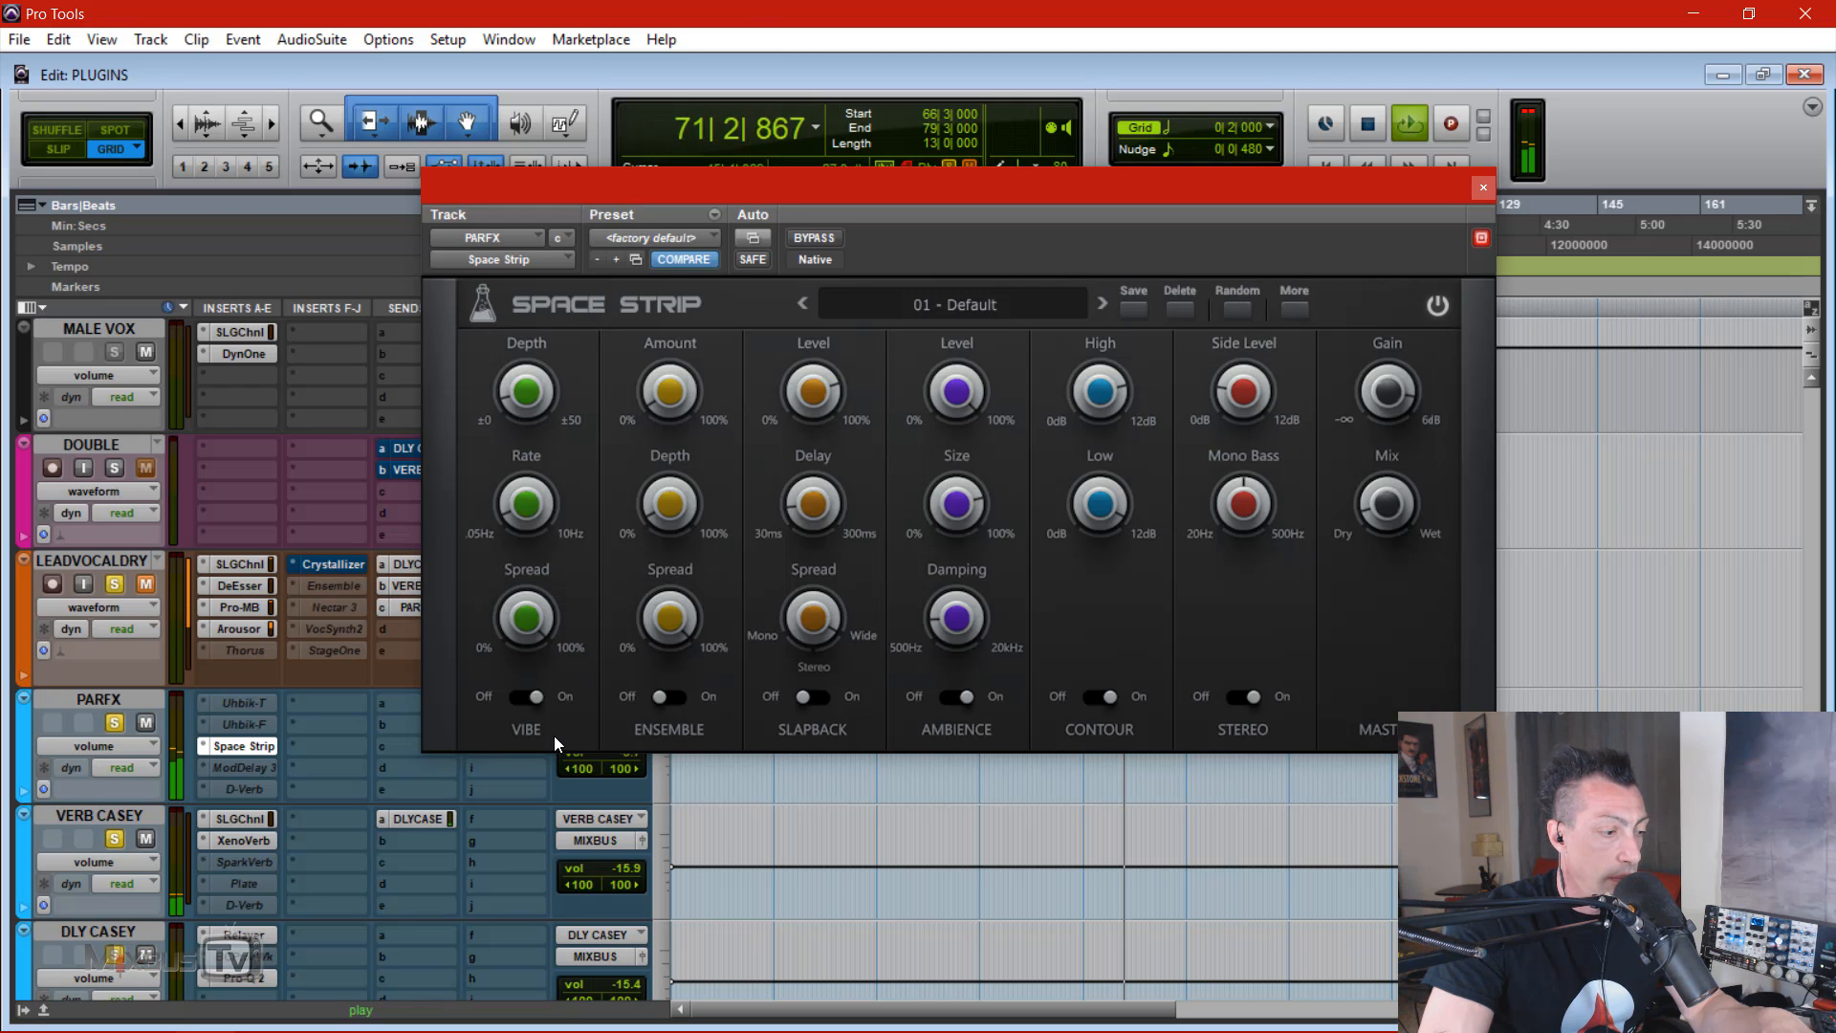
{"action": "scroll", "coordinate": [617, 903], "scroll_direction": "down", "scroll_amount": 2}
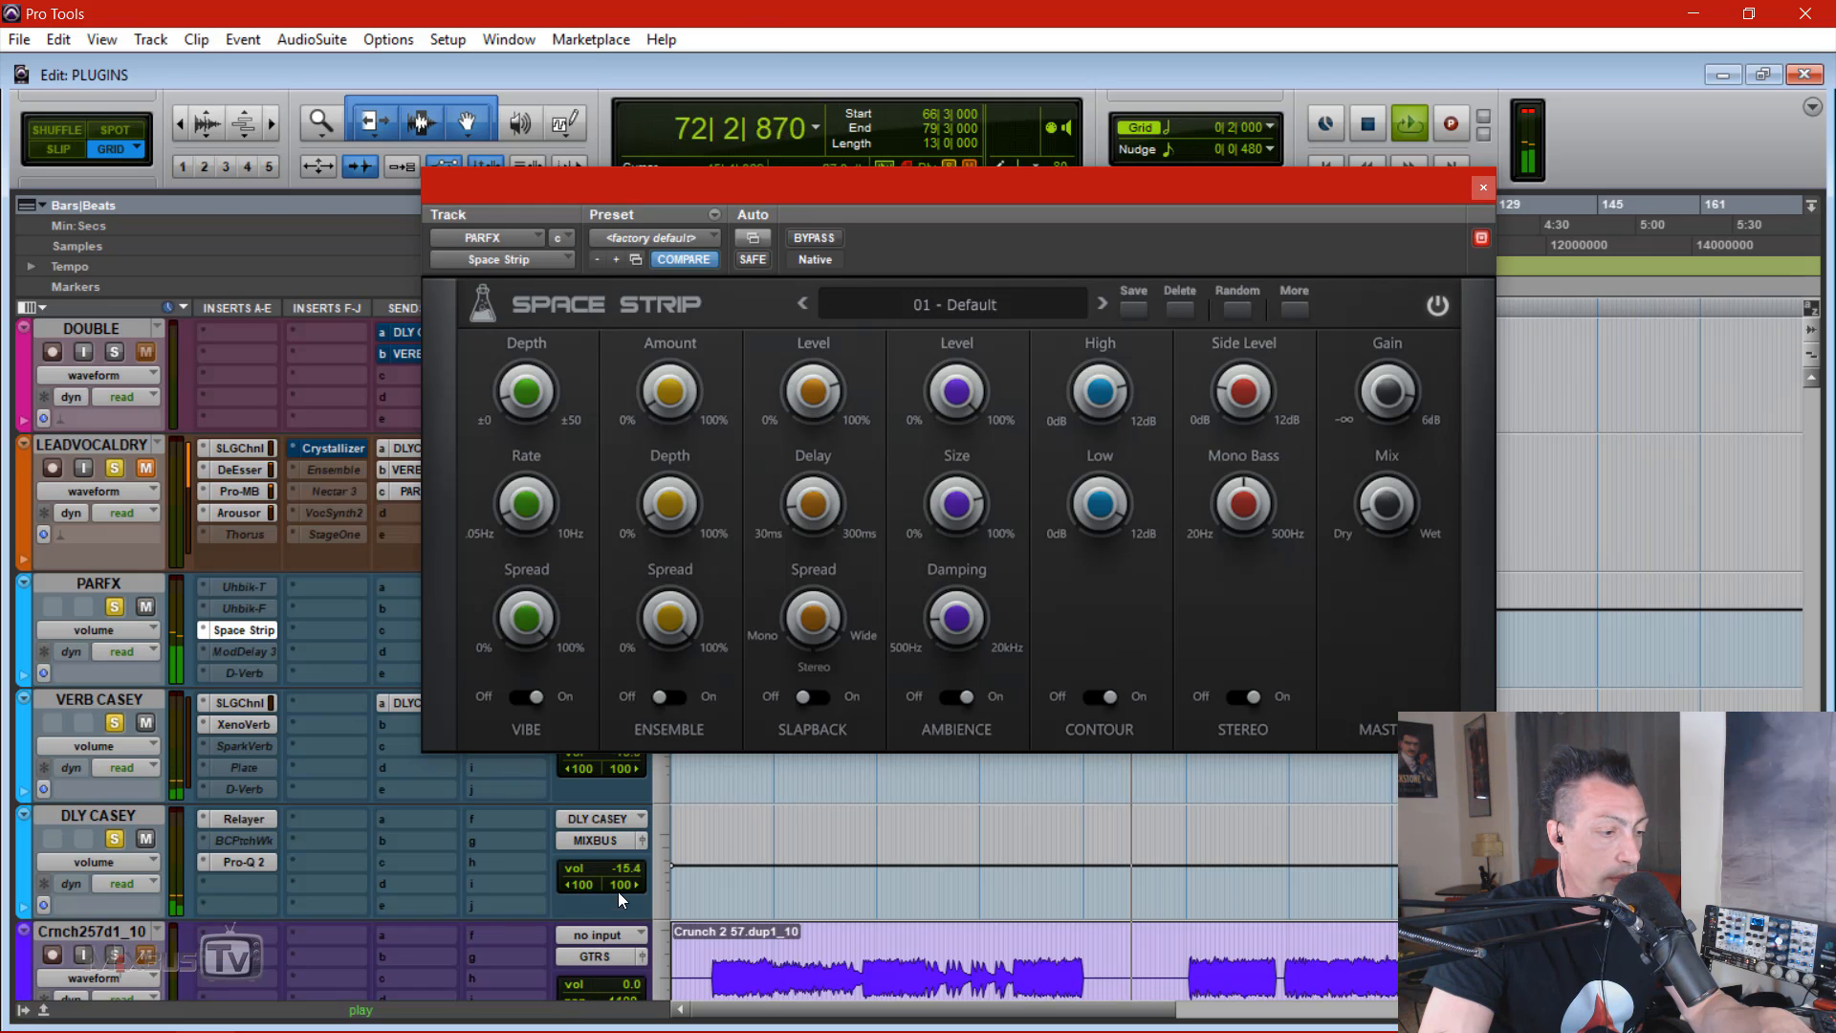
{"action": "scroll", "coordinate": [616, 772], "scroll_direction": "up", "scroll_amount": 2}
{"action": "key", "text": "space"}
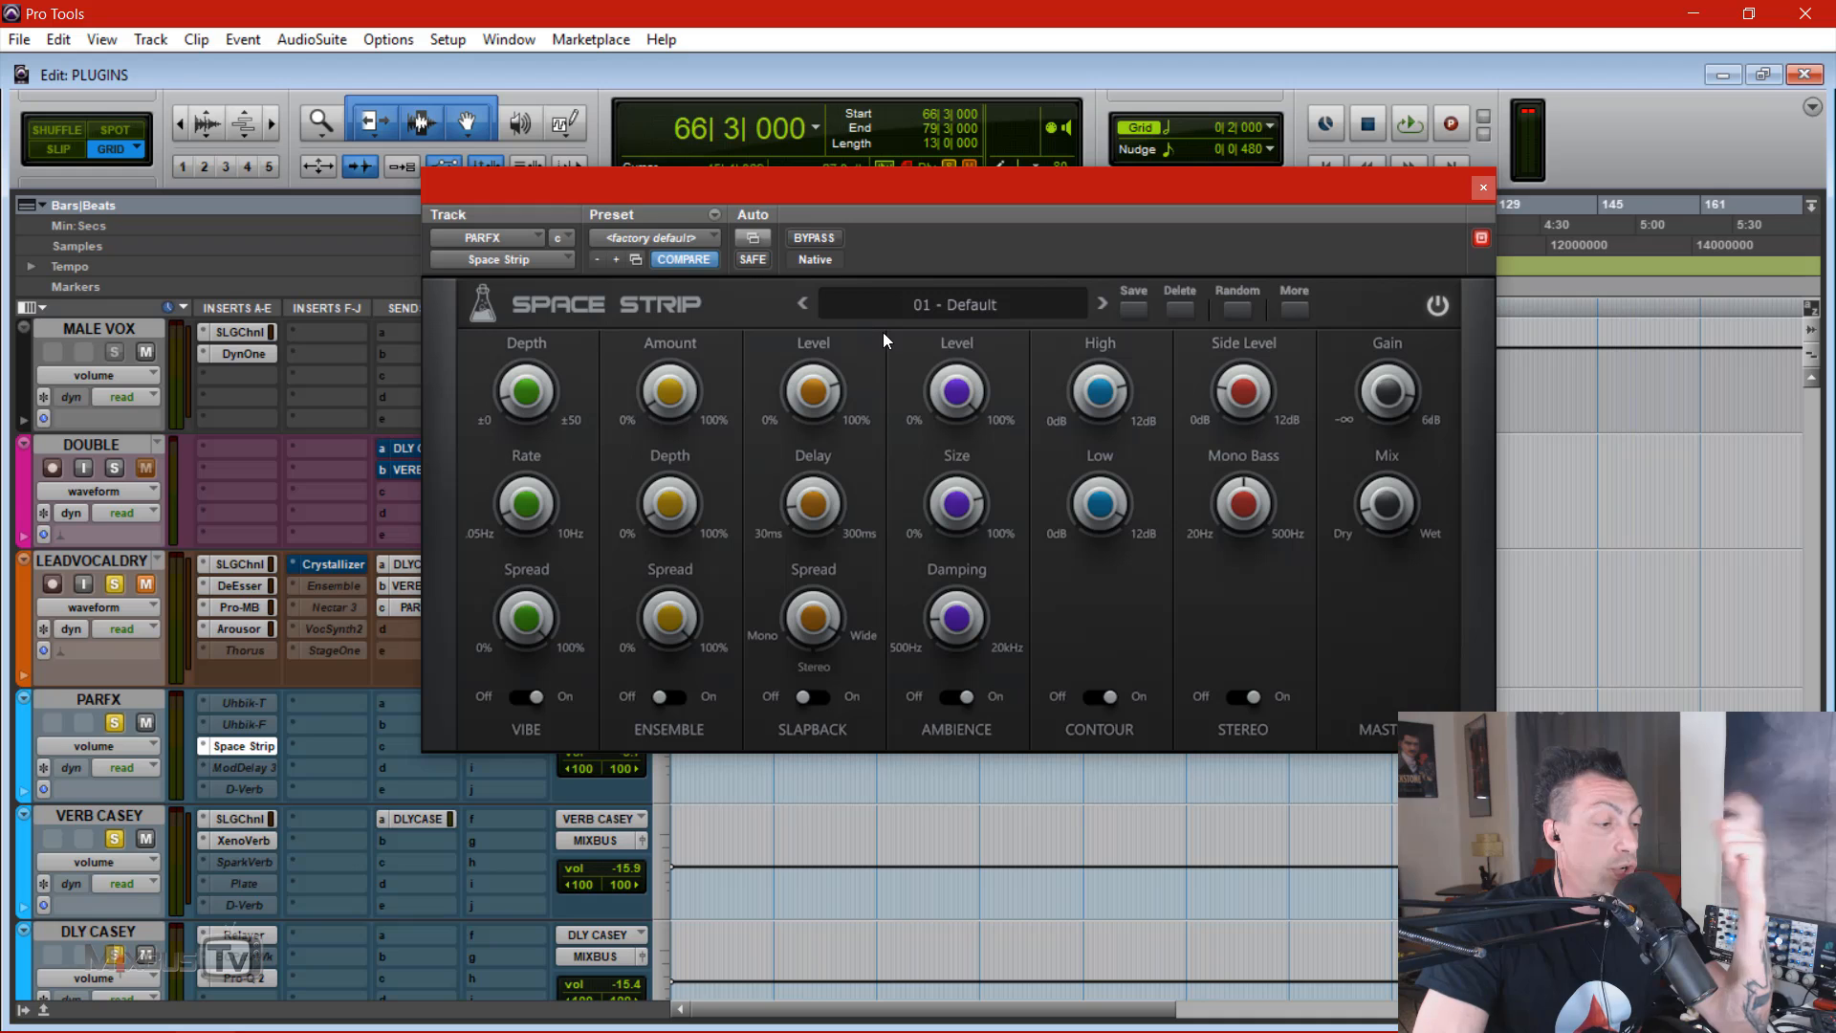
{"action": "left_click", "coordinate": [1481, 186]}
{"action": "scroll", "coordinate": [591, 432], "scroll_direction": "down", "scroll_amount": 2}
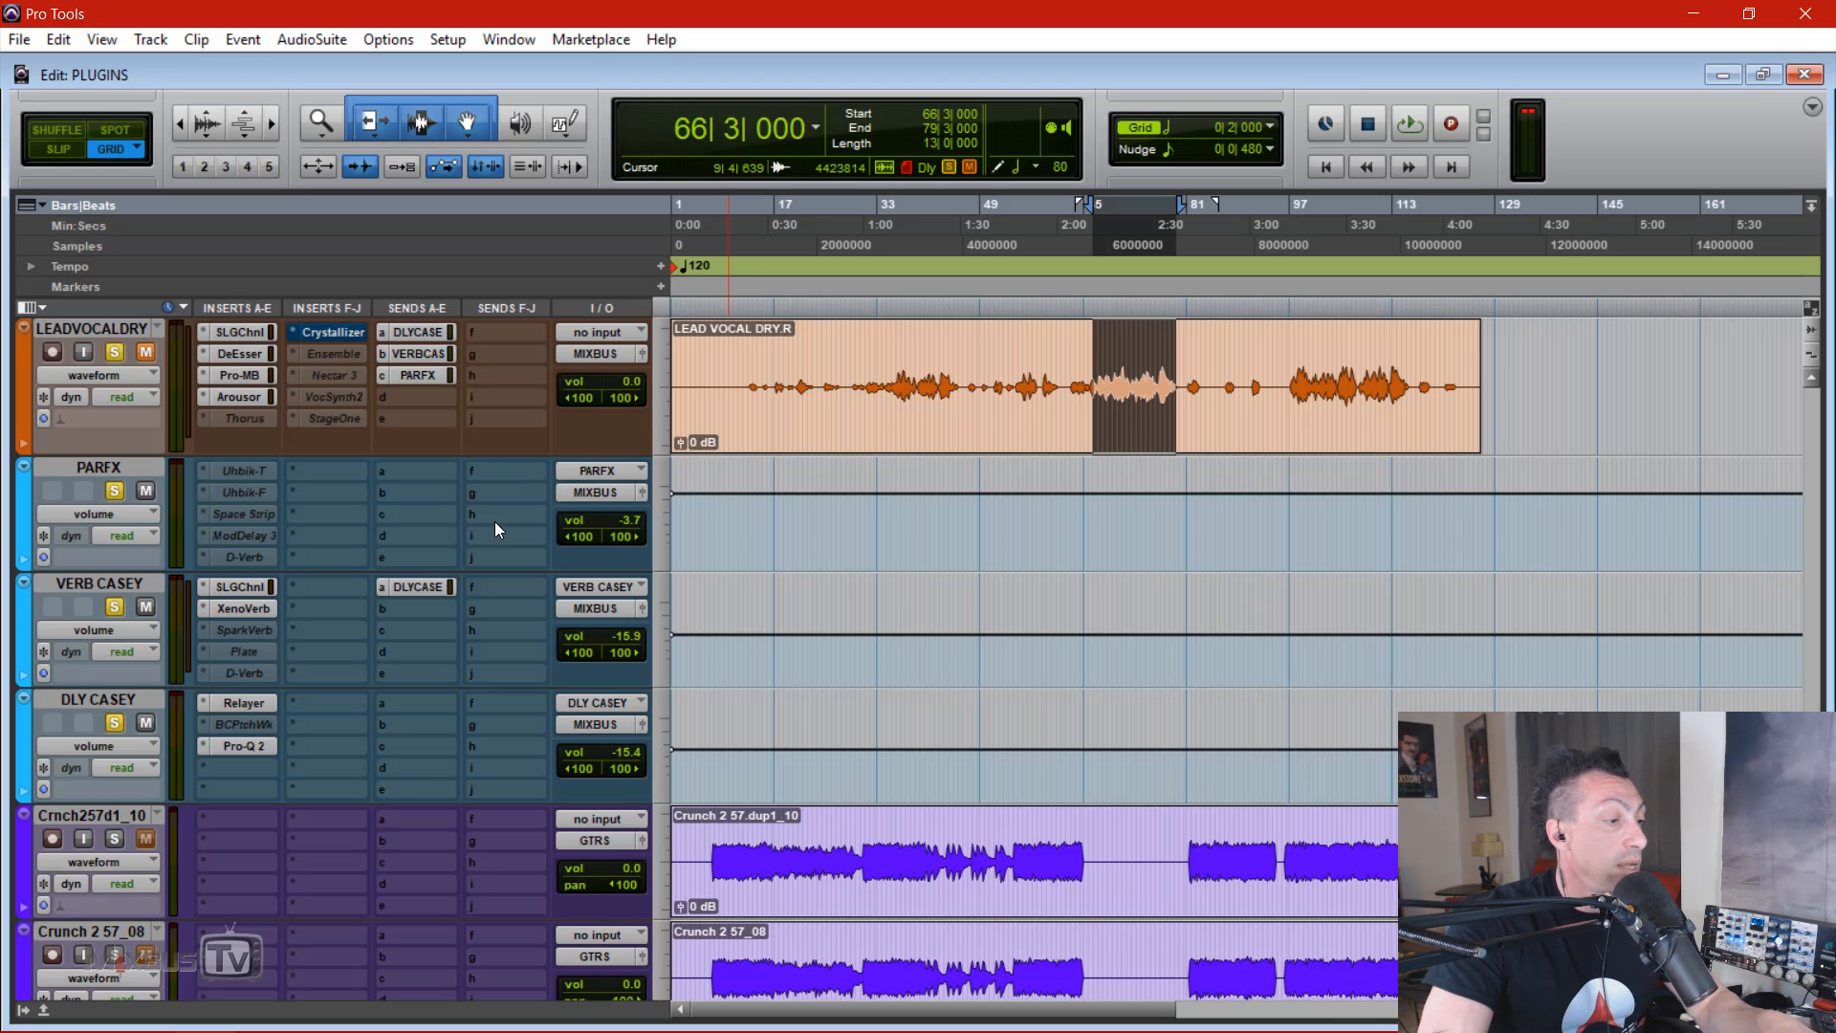
Step: Show the XenoVerb reverb inserted on VERB CASEY, and close its window
{"action": "left_click", "coordinate": [235, 608]}
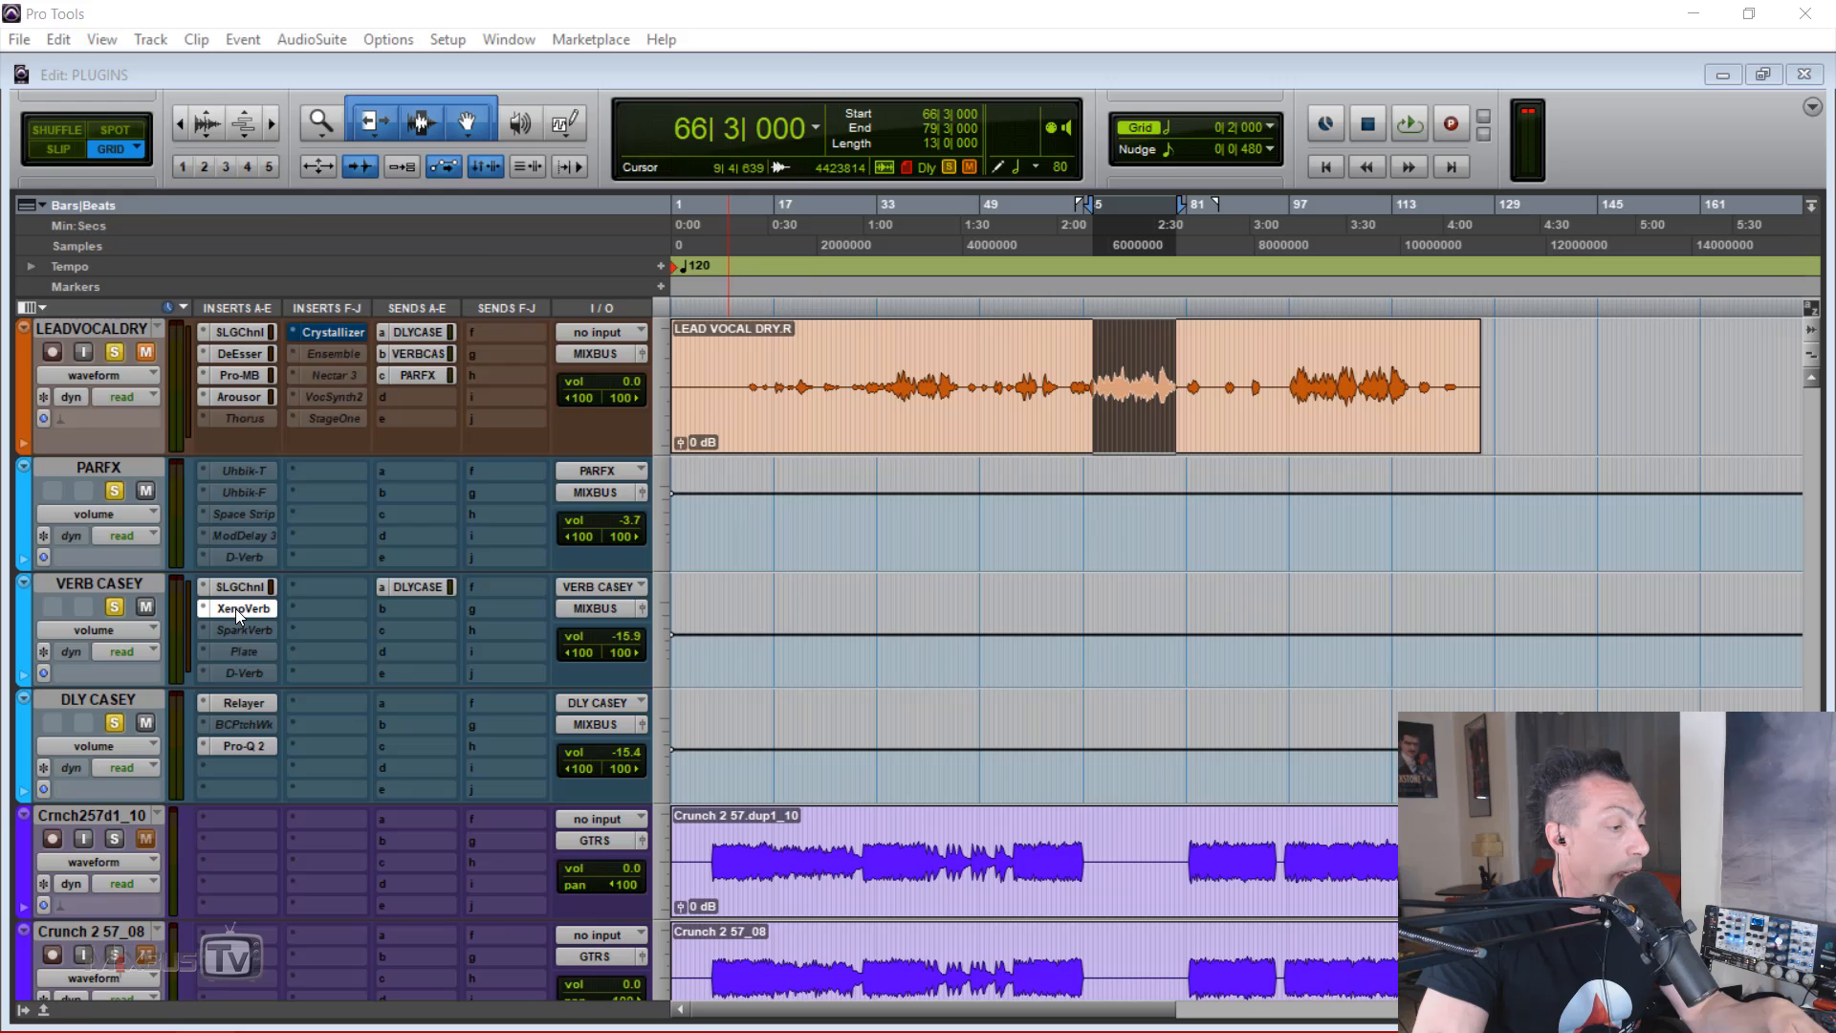
{"action": "left_click_drag", "start_coordinate": [636, 46], "coordinate": [998, 78]}
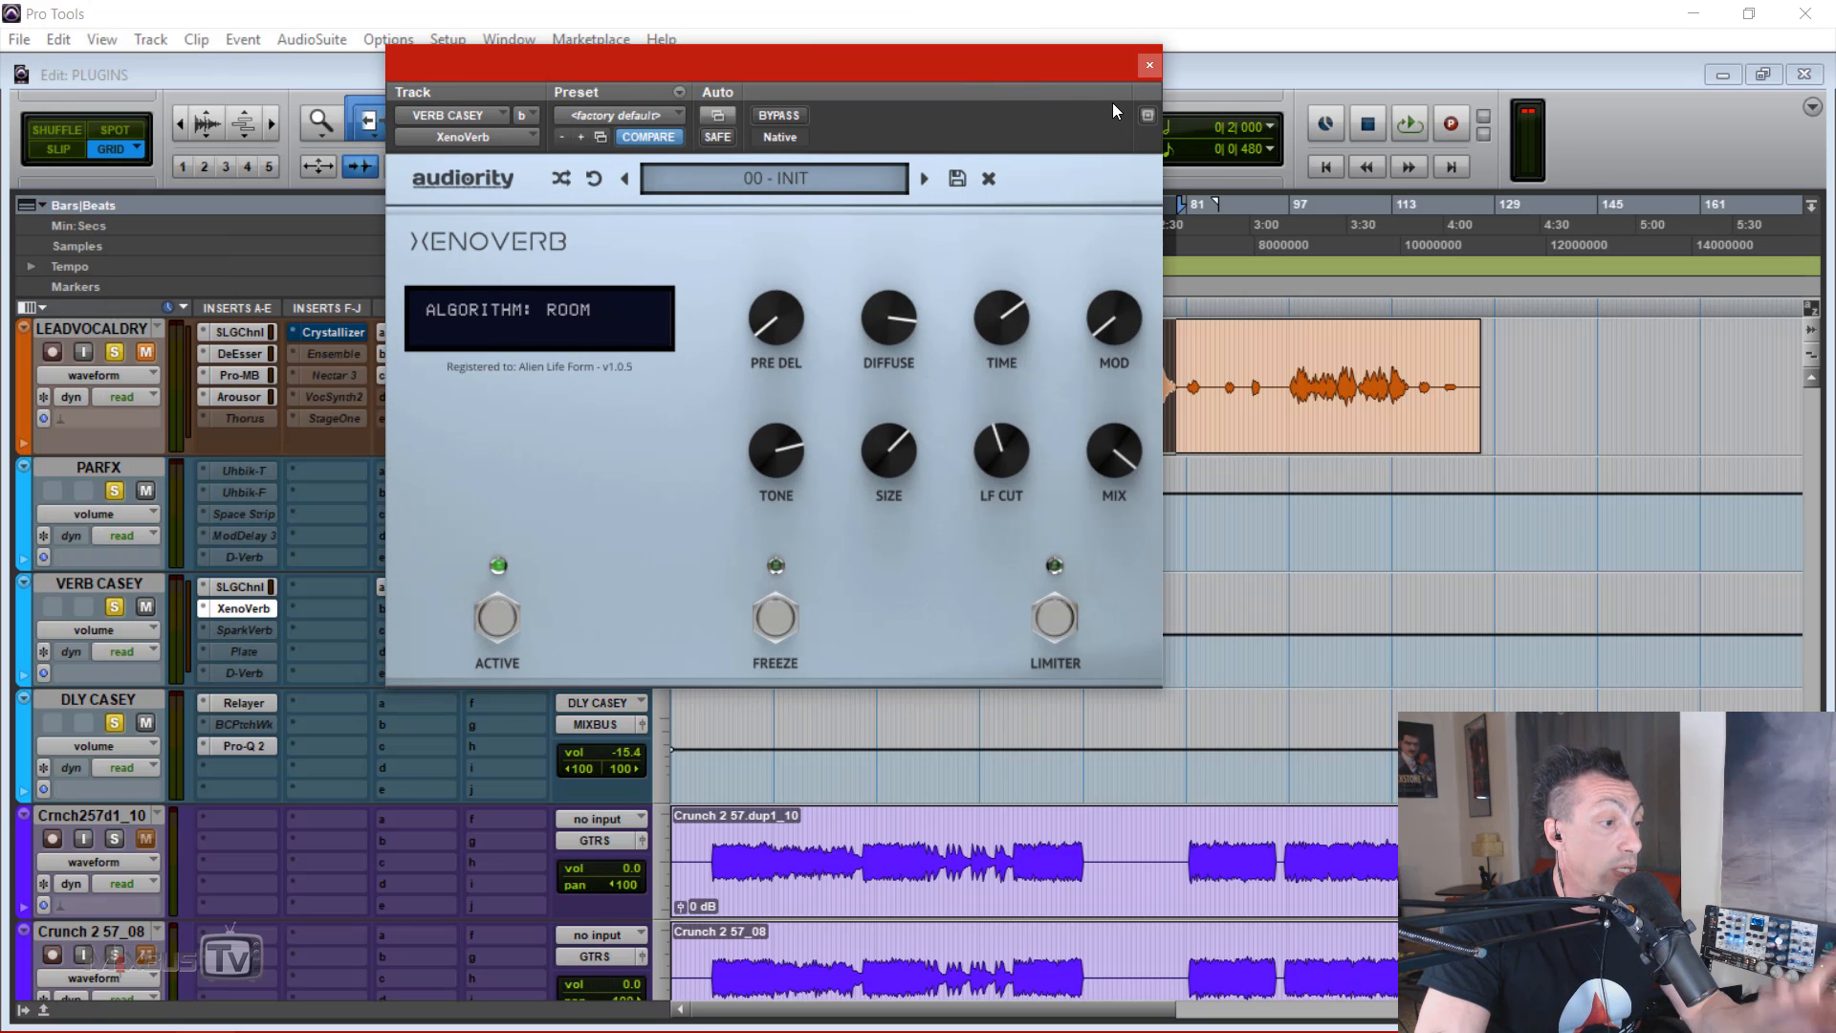
{"action": "left_click", "coordinate": [1151, 65]}
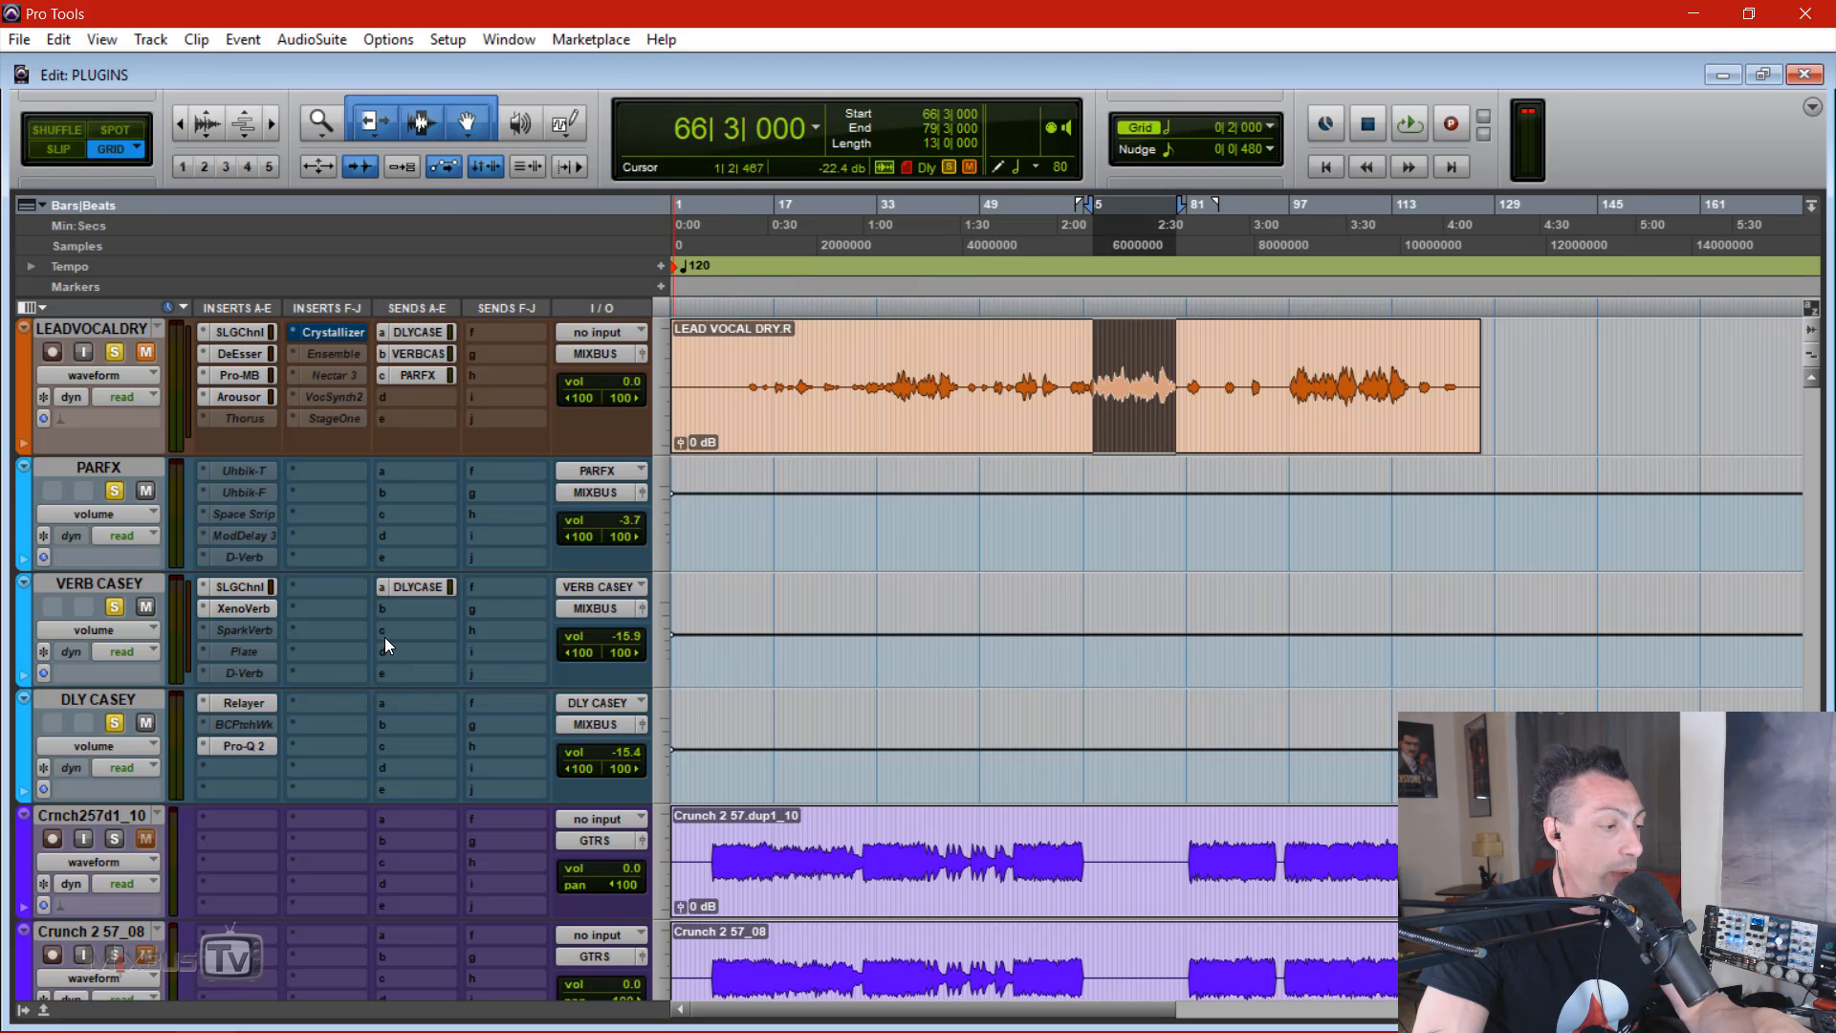
Step: Show the Relayer delay on DLY CASEY, look through its Xtra Mixbus TV presets without loading any, and close the plug-in
{"action": "left_click", "coordinate": [272, 701]}
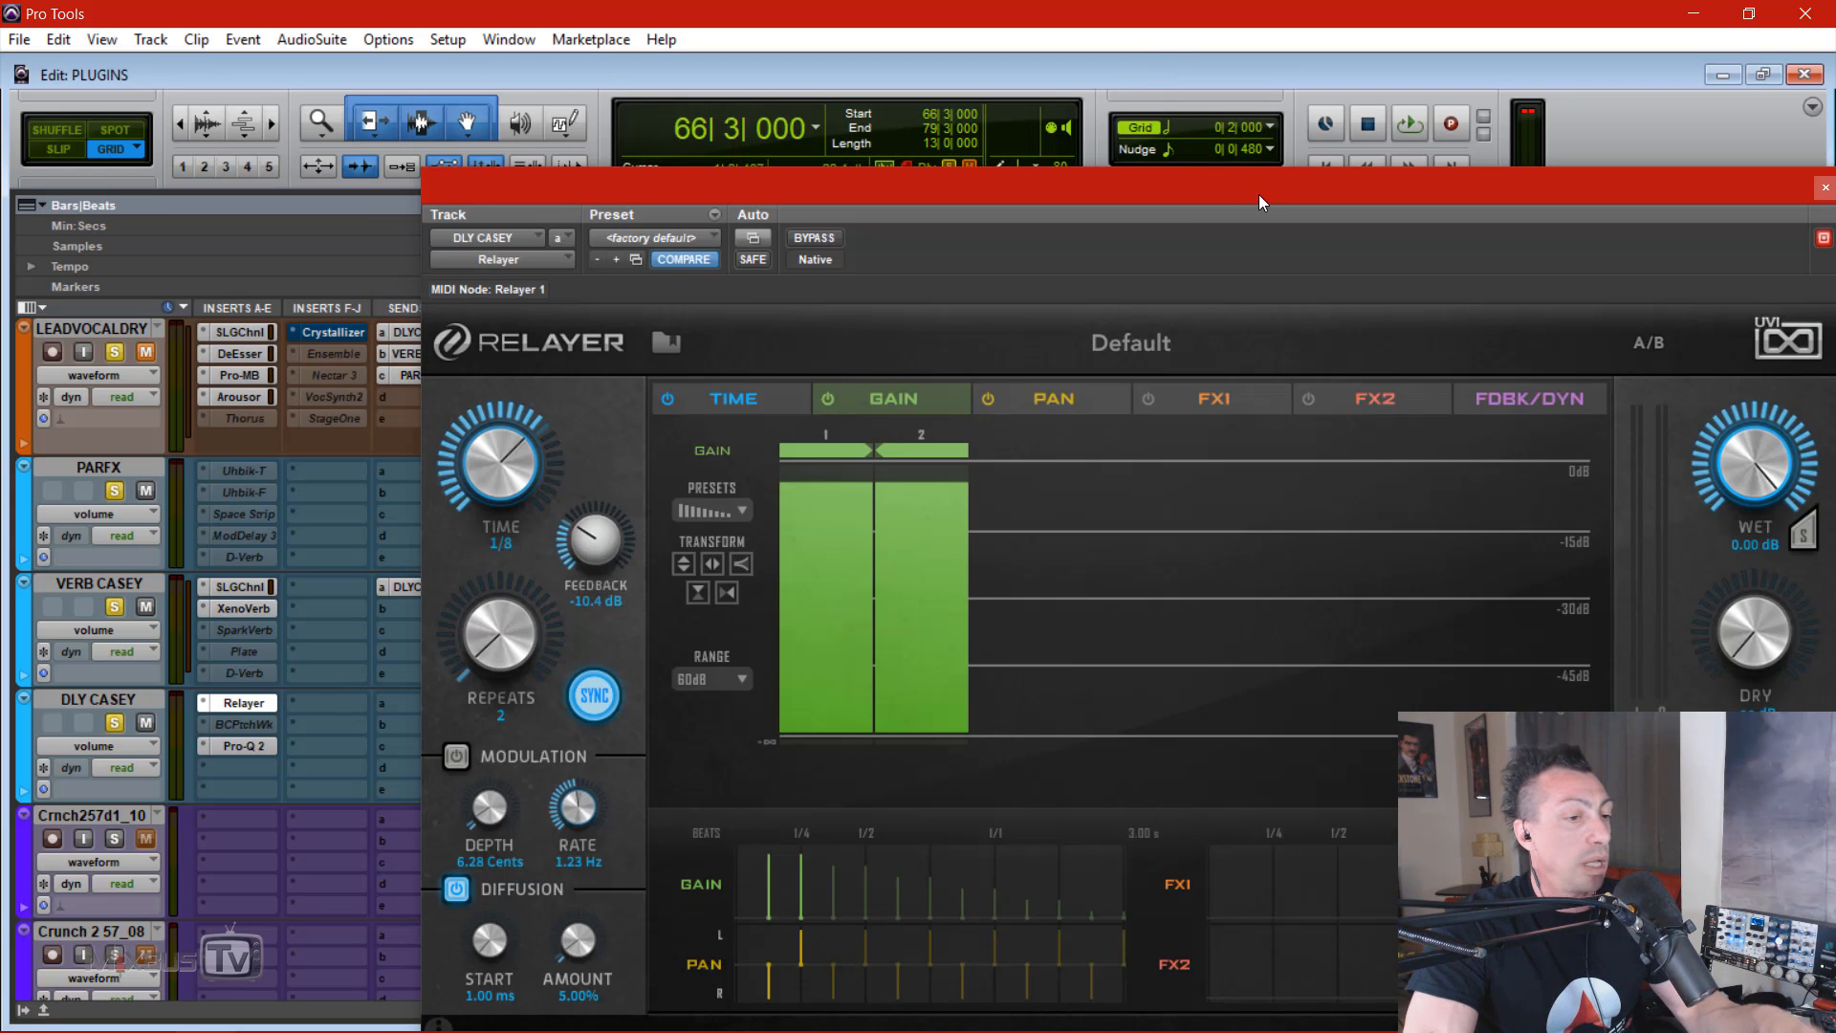
{"action": "left_click_drag", "start_coordinate": [1259, 193], "coordinate": [1138, 114]}
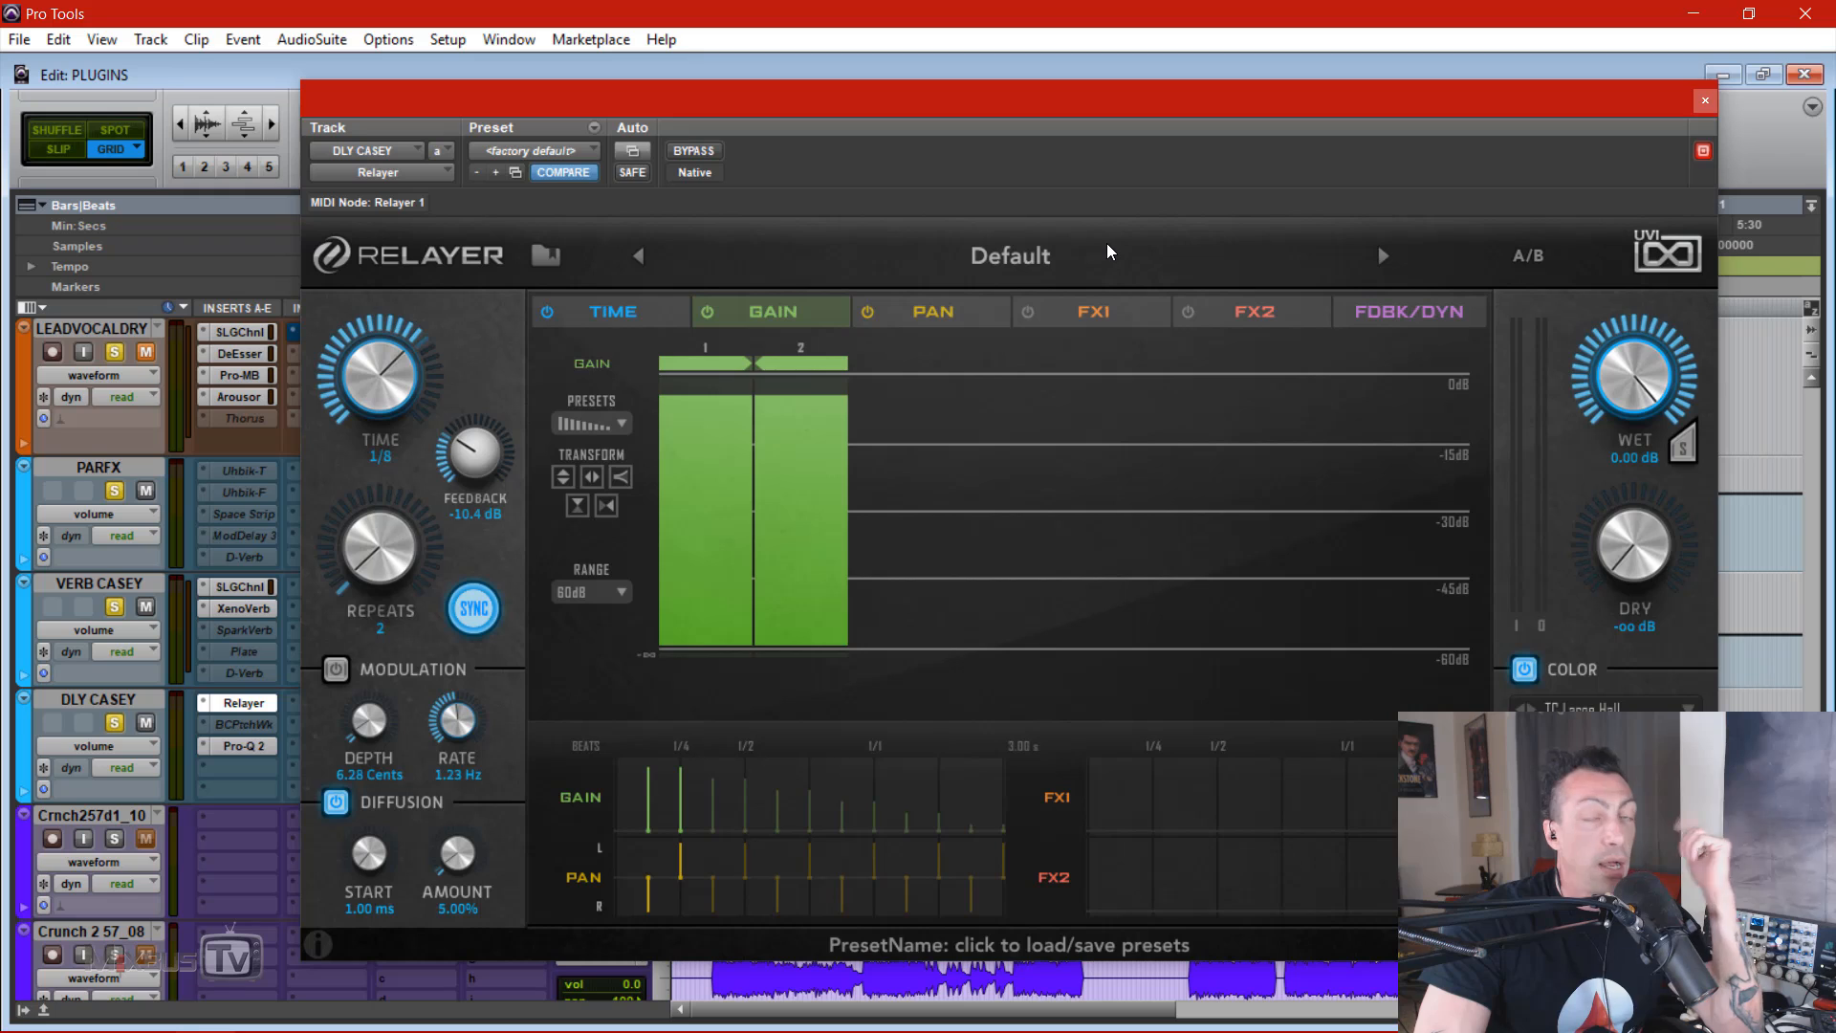
{"action": "left_click", "coordinate": [1022, 276]}
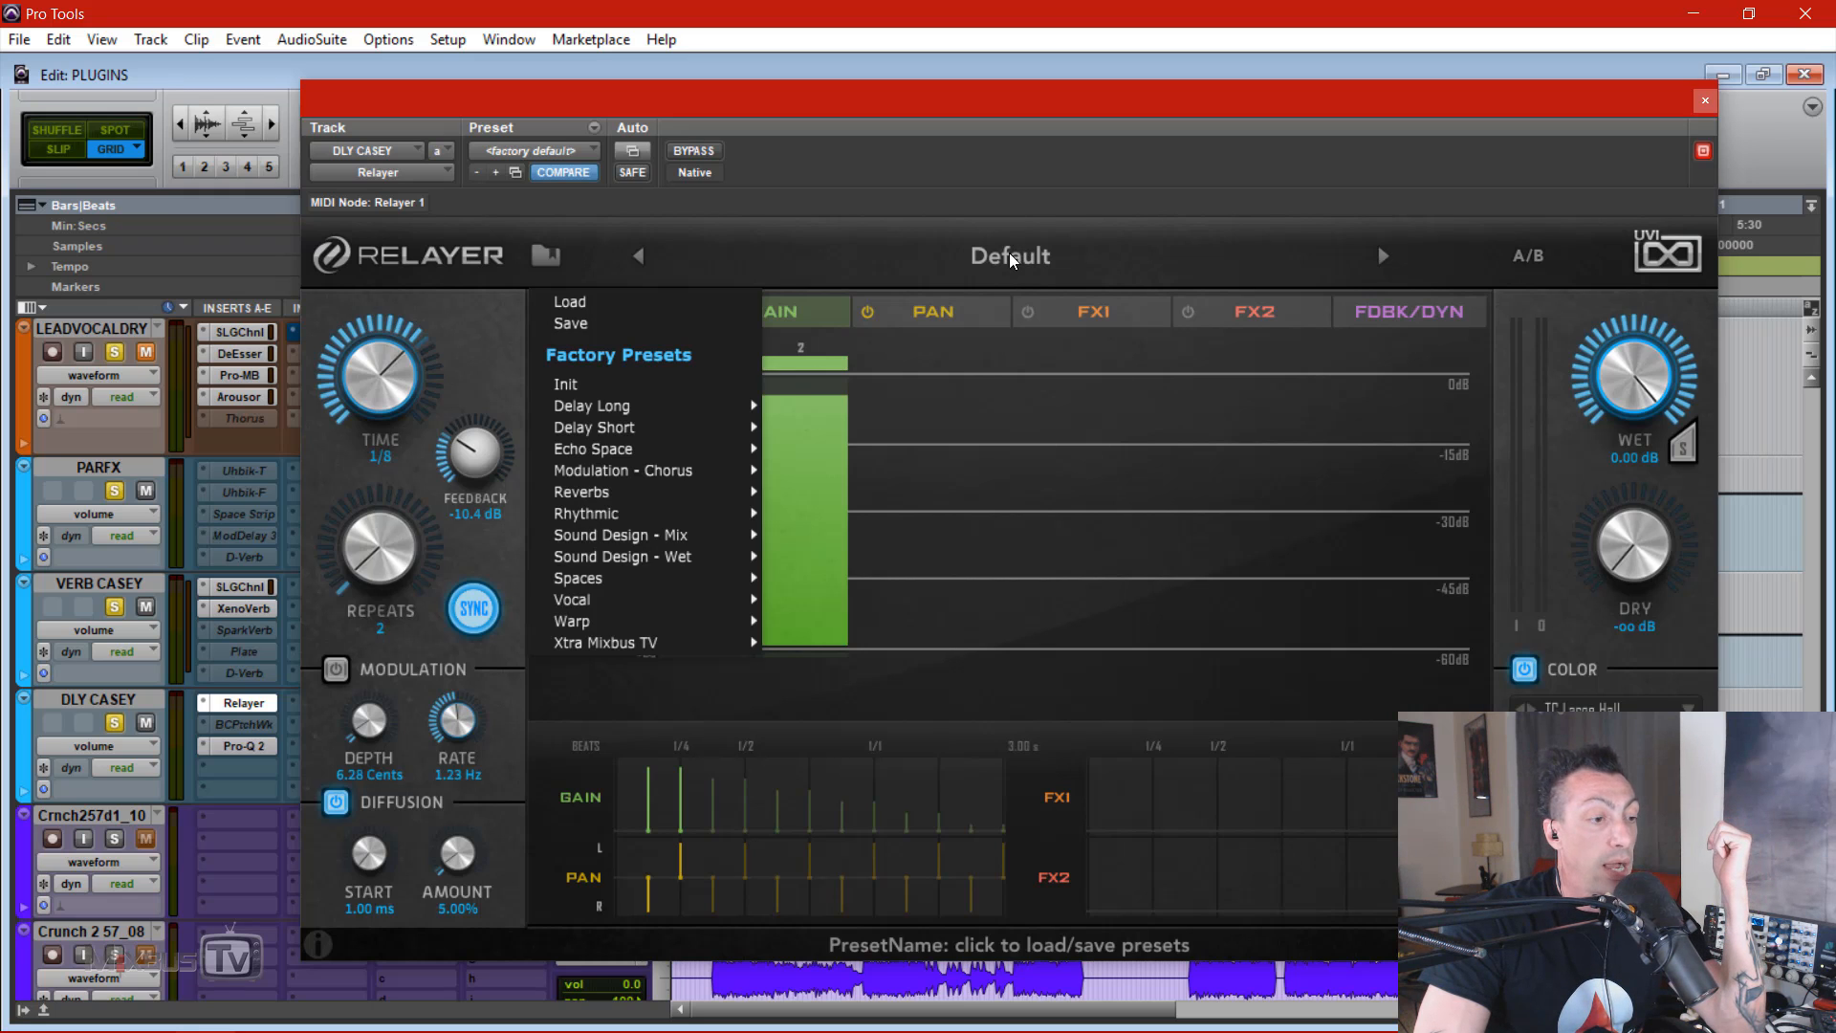
{"action": "mouse_move", "coordinate": [711, 641]}
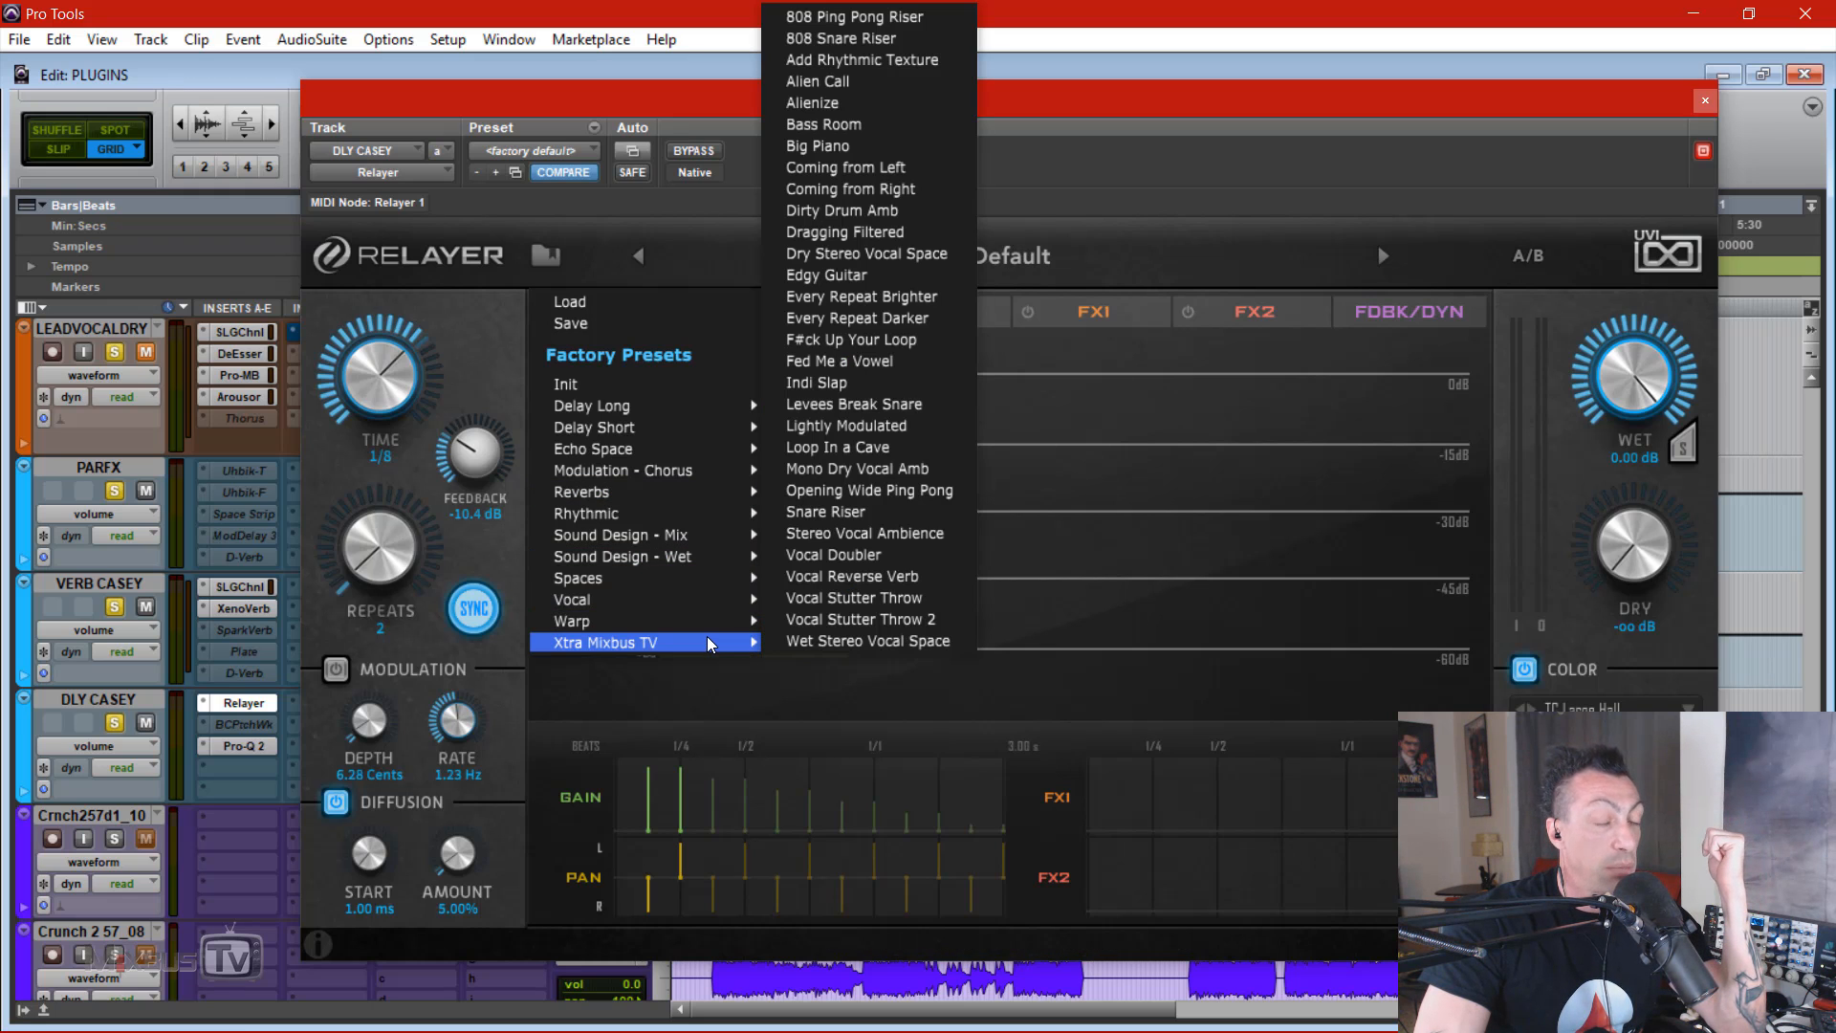
{"action": "left_click", "coordinate": [1066, 188]}
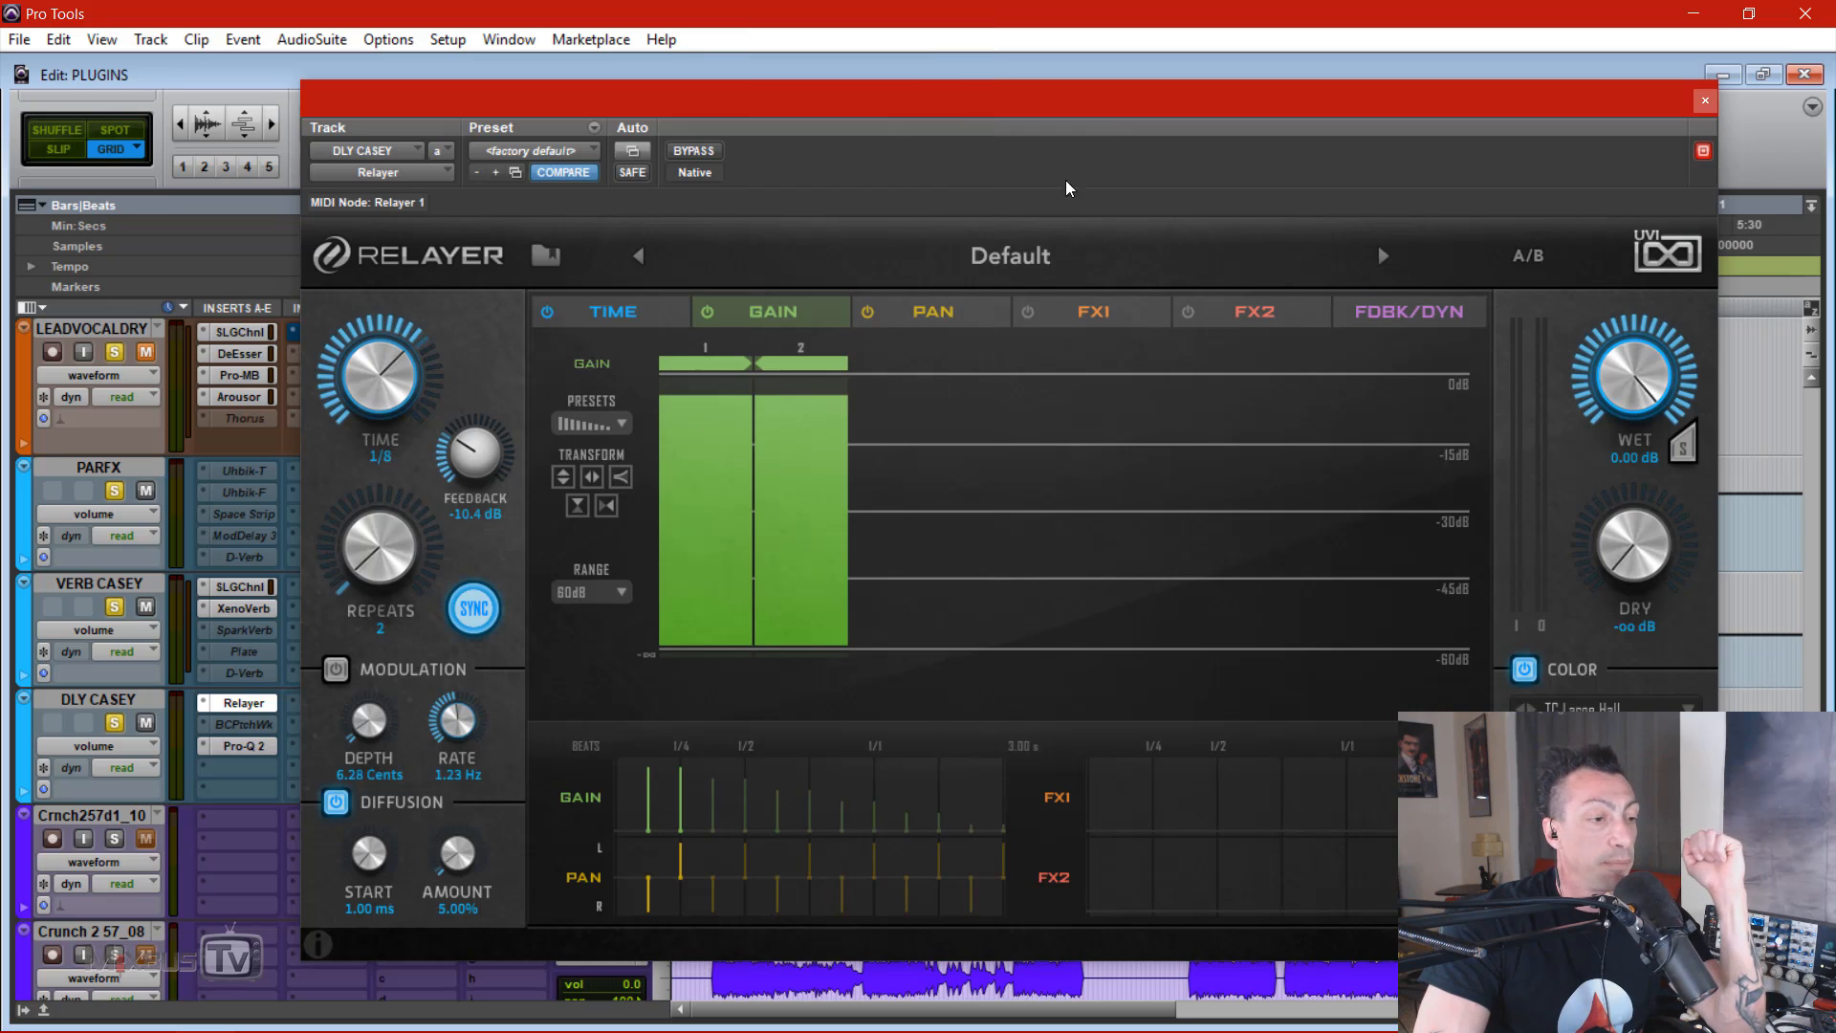
{"action": "left_click", "coordinate": [1018, 258]}
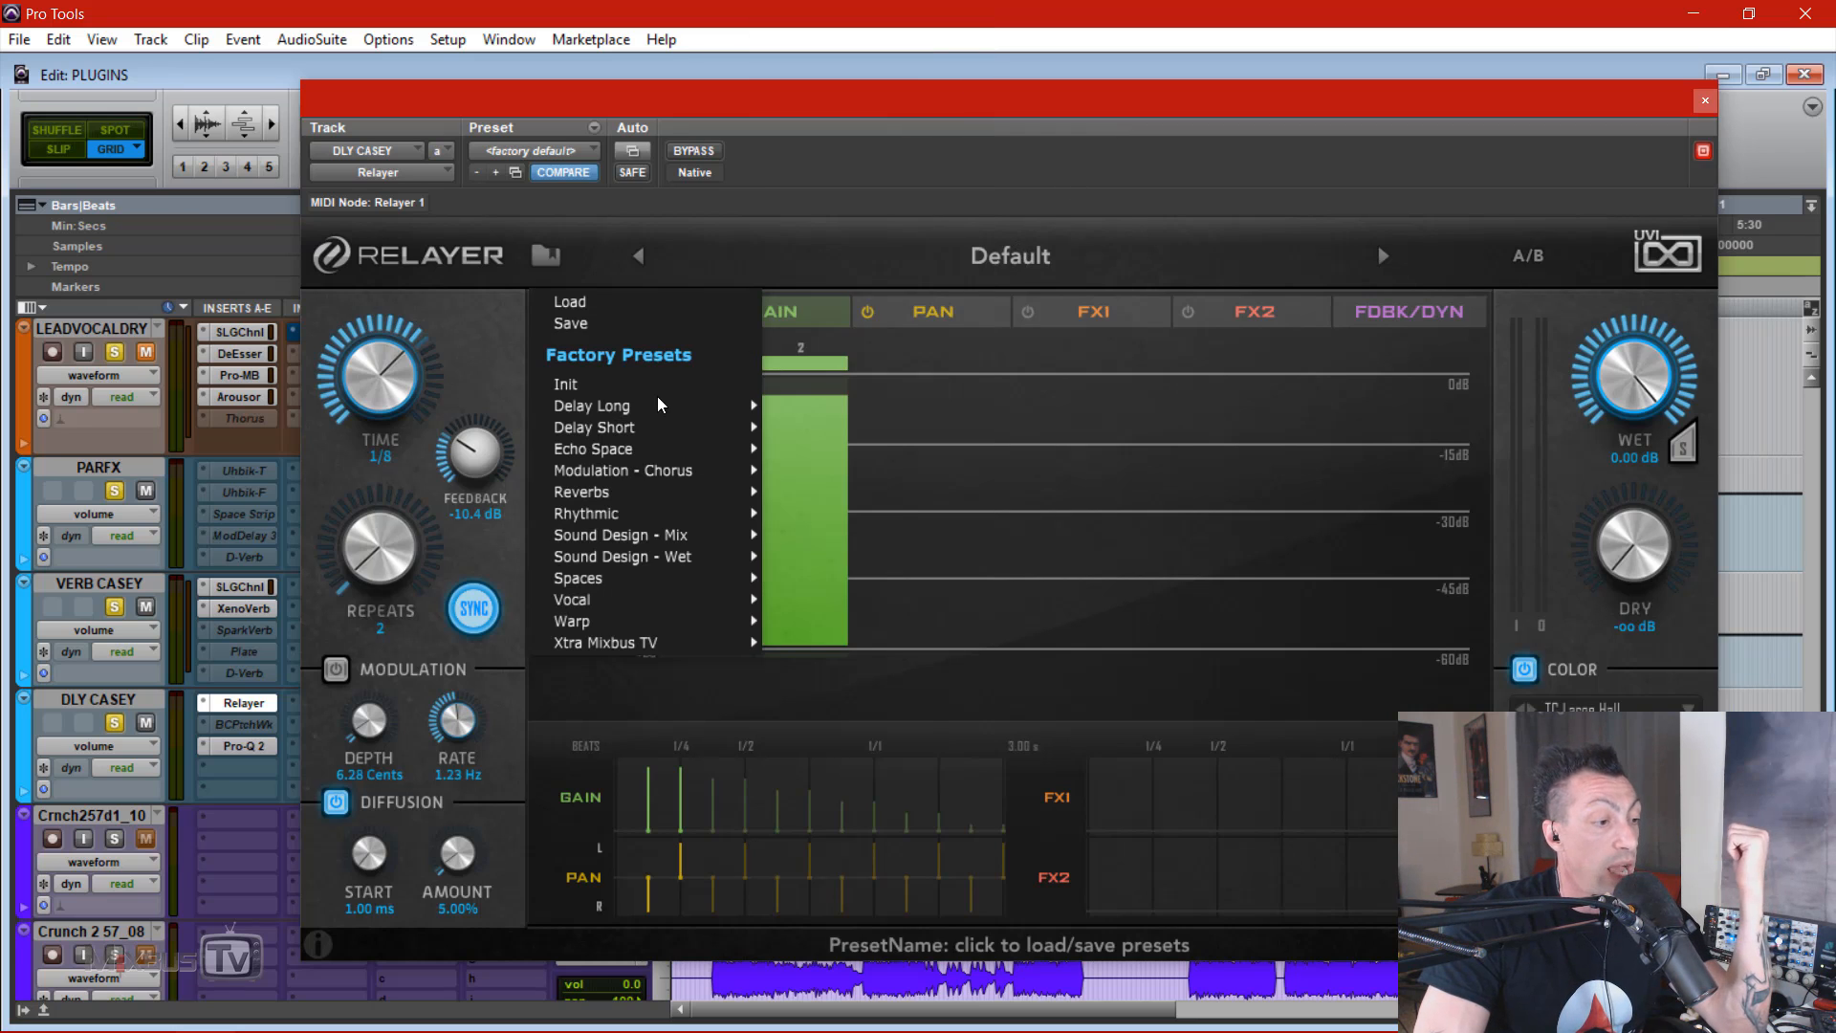
{"action": "mouse_move", "coordinate": [625, 645]}
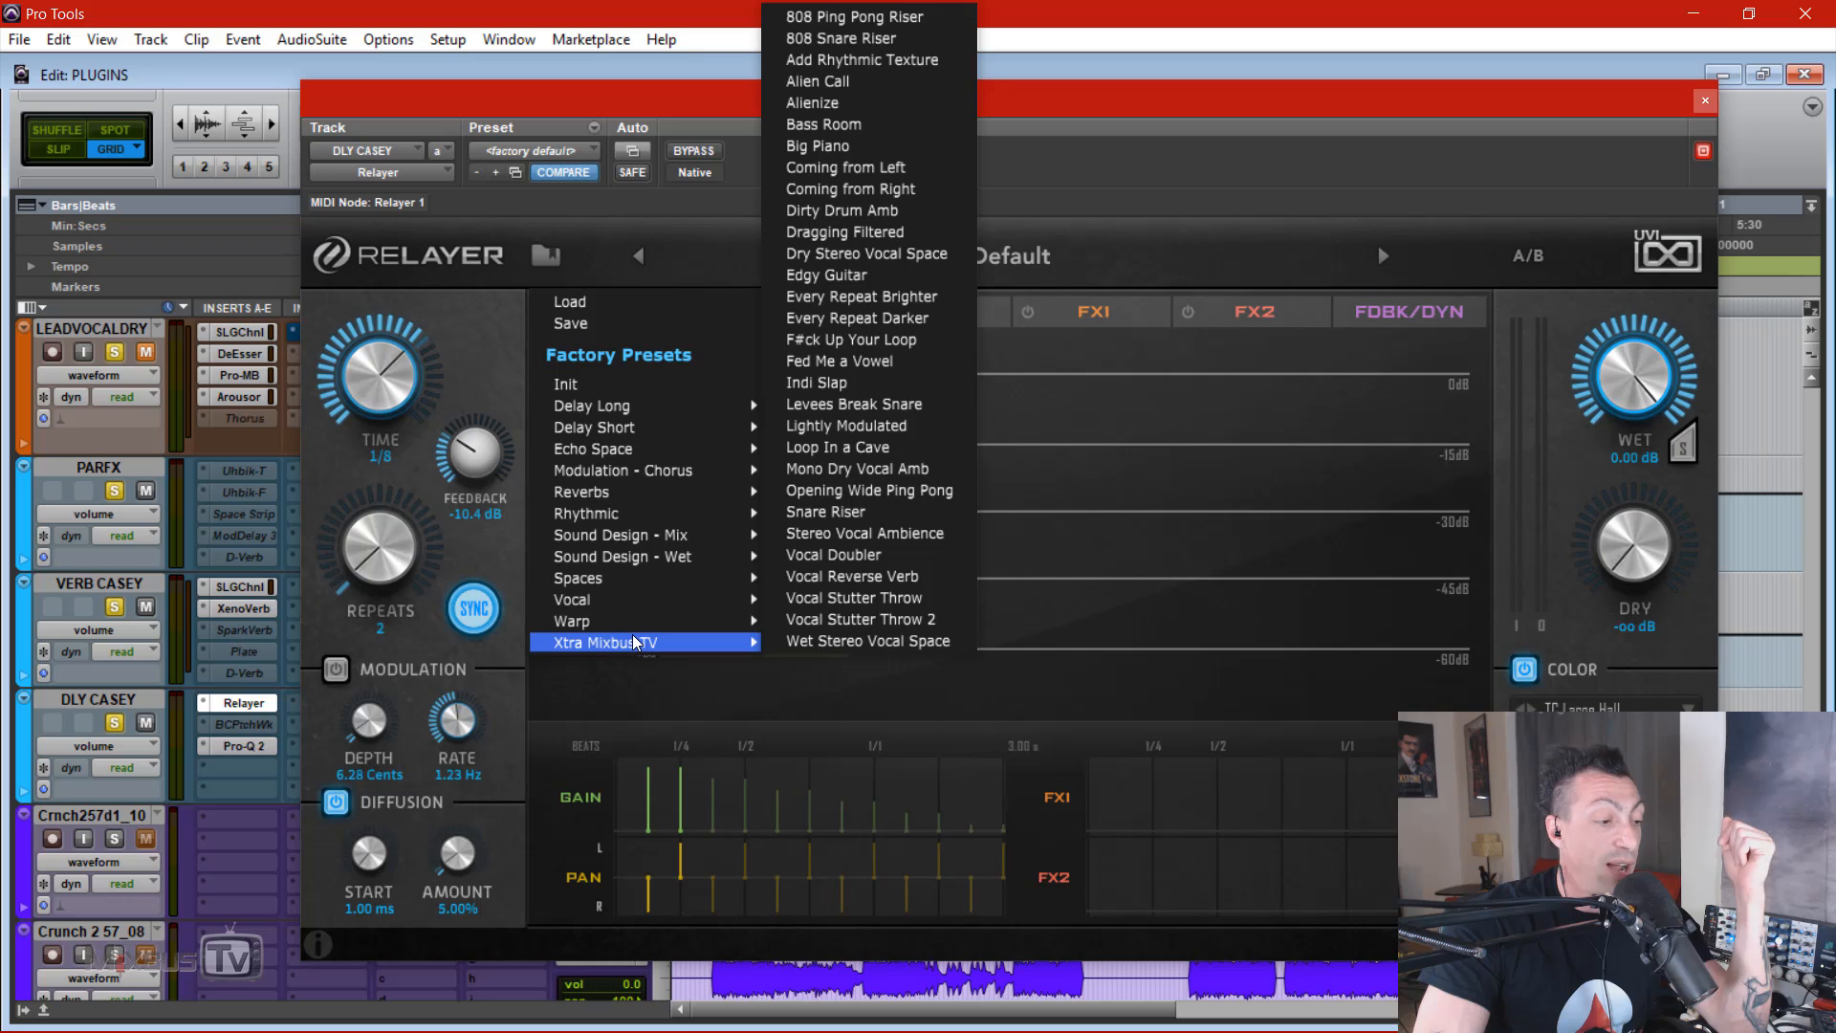
{"action": "left_click", "coordinate": [1377, 131]}
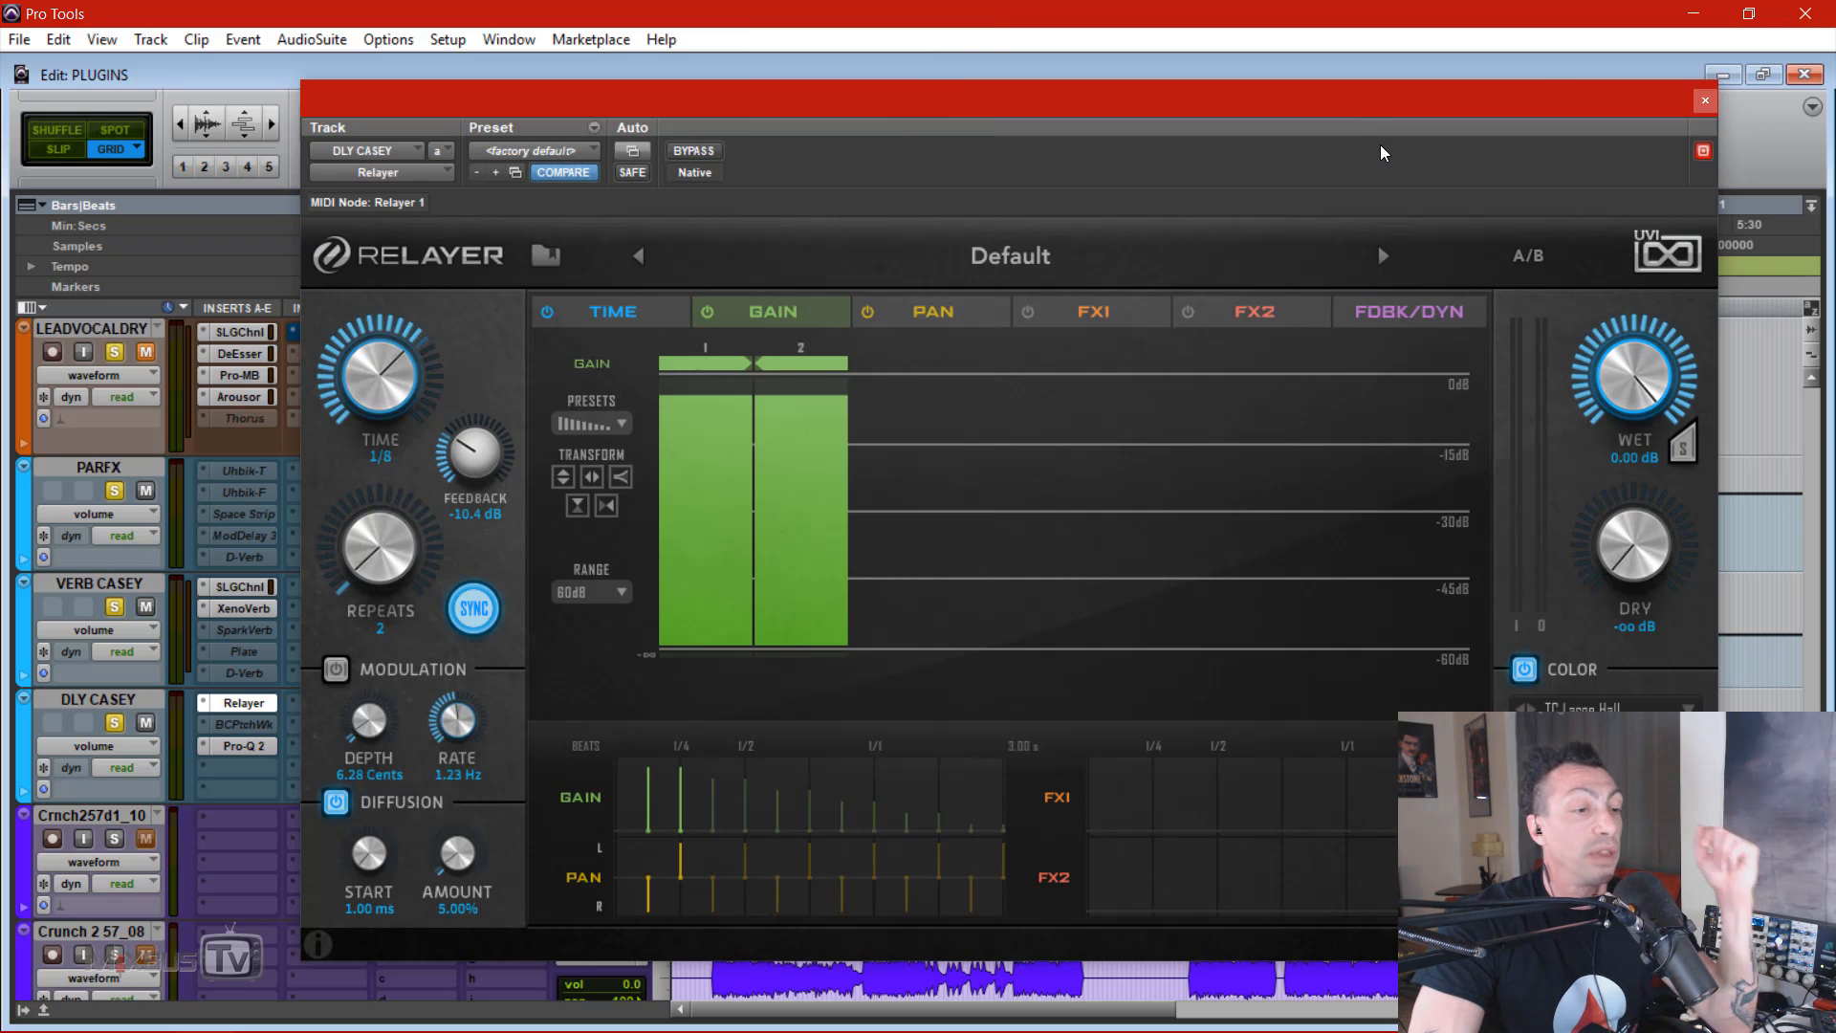
{"action": "left_click", "coordinate": [1702, 103]}
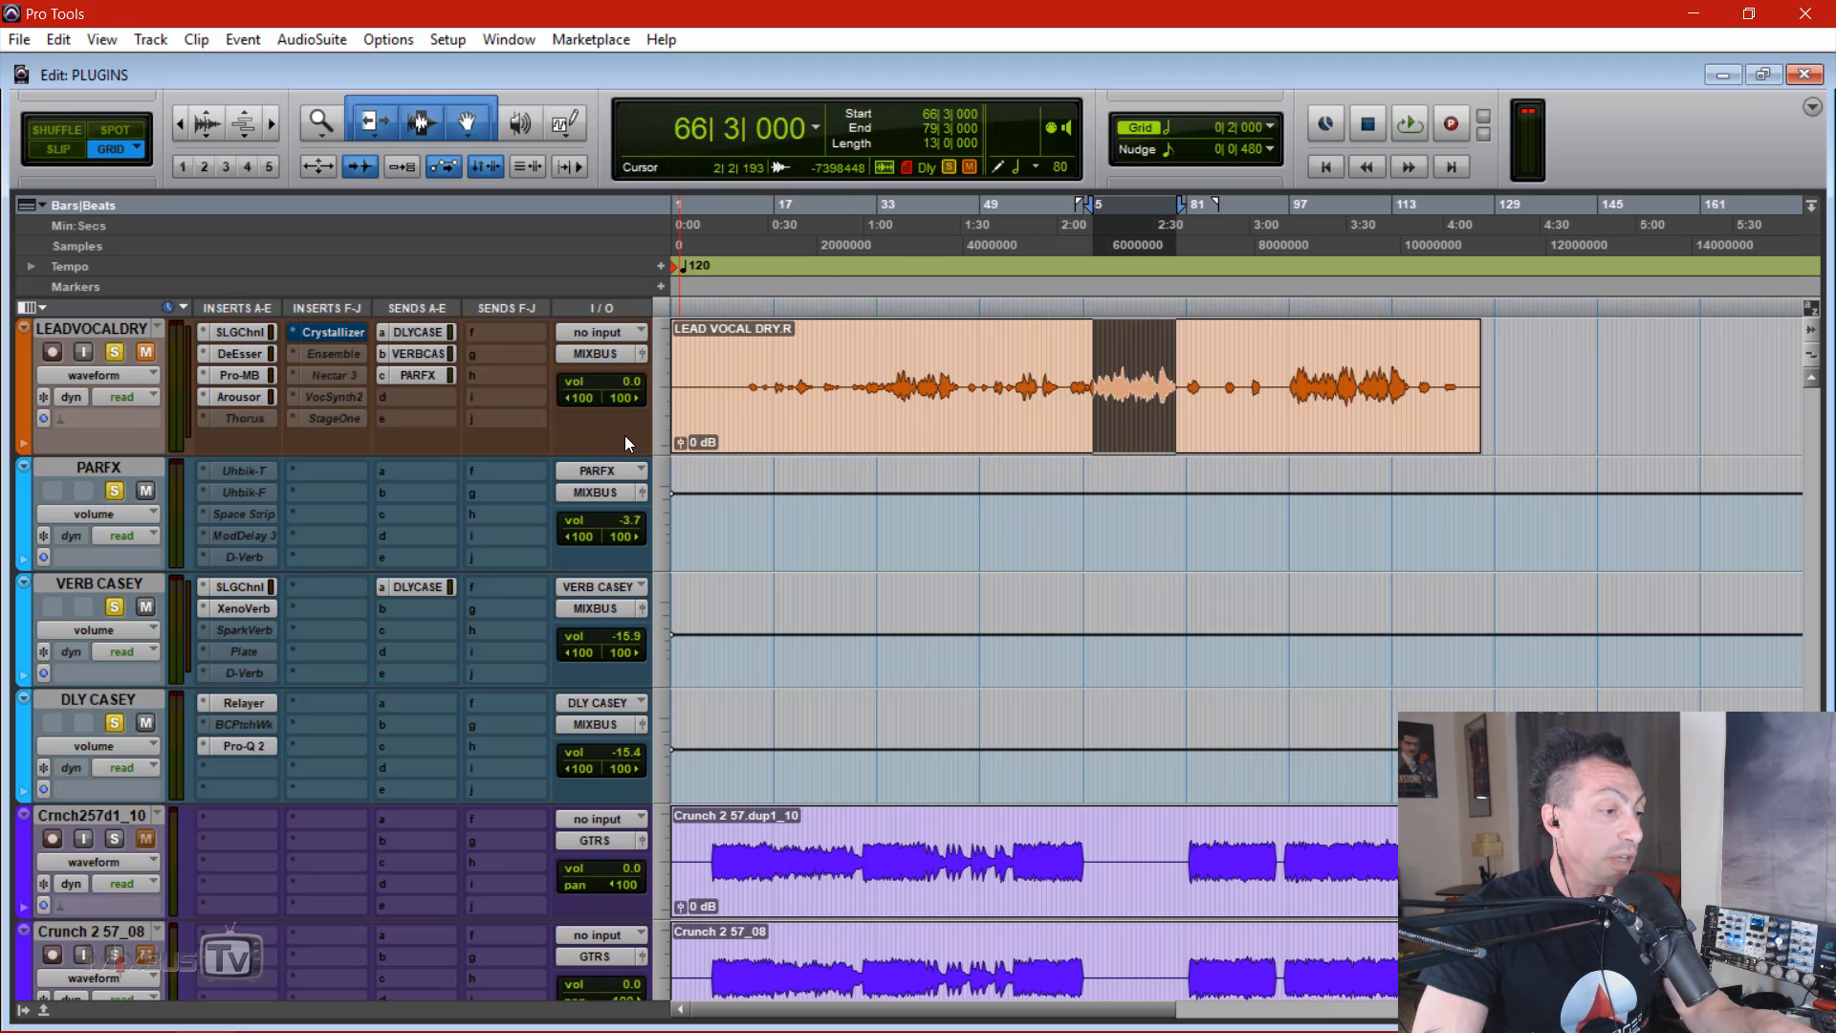
Step: Unsolo the VERB CASEY and DLY CASEY returns, and activate and open Mod Delay III on PARFX
{"action": "scroll", "coordinate": [459, 526], "scroll_direction": "up", "scroll_amount": 3}
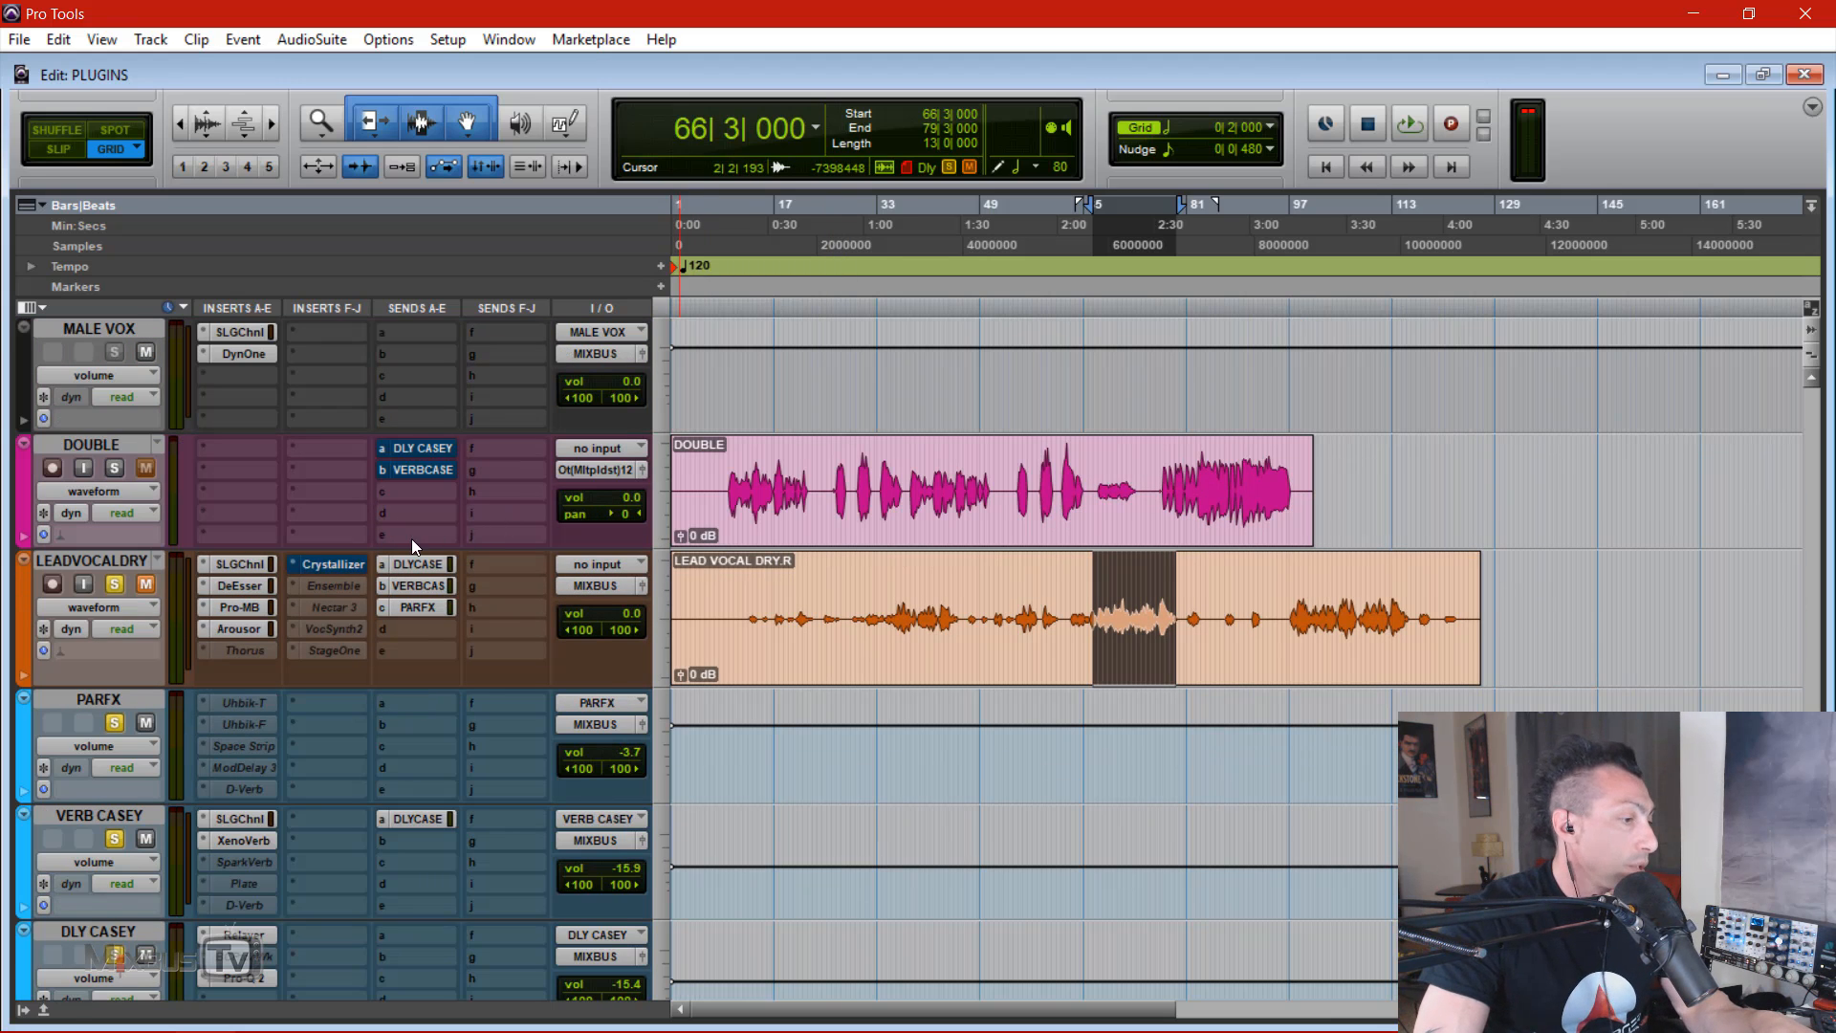
{"action": "scroll", "coordinate": [393, 565], "scroll_direction": "down", "scroll_amount": 1}
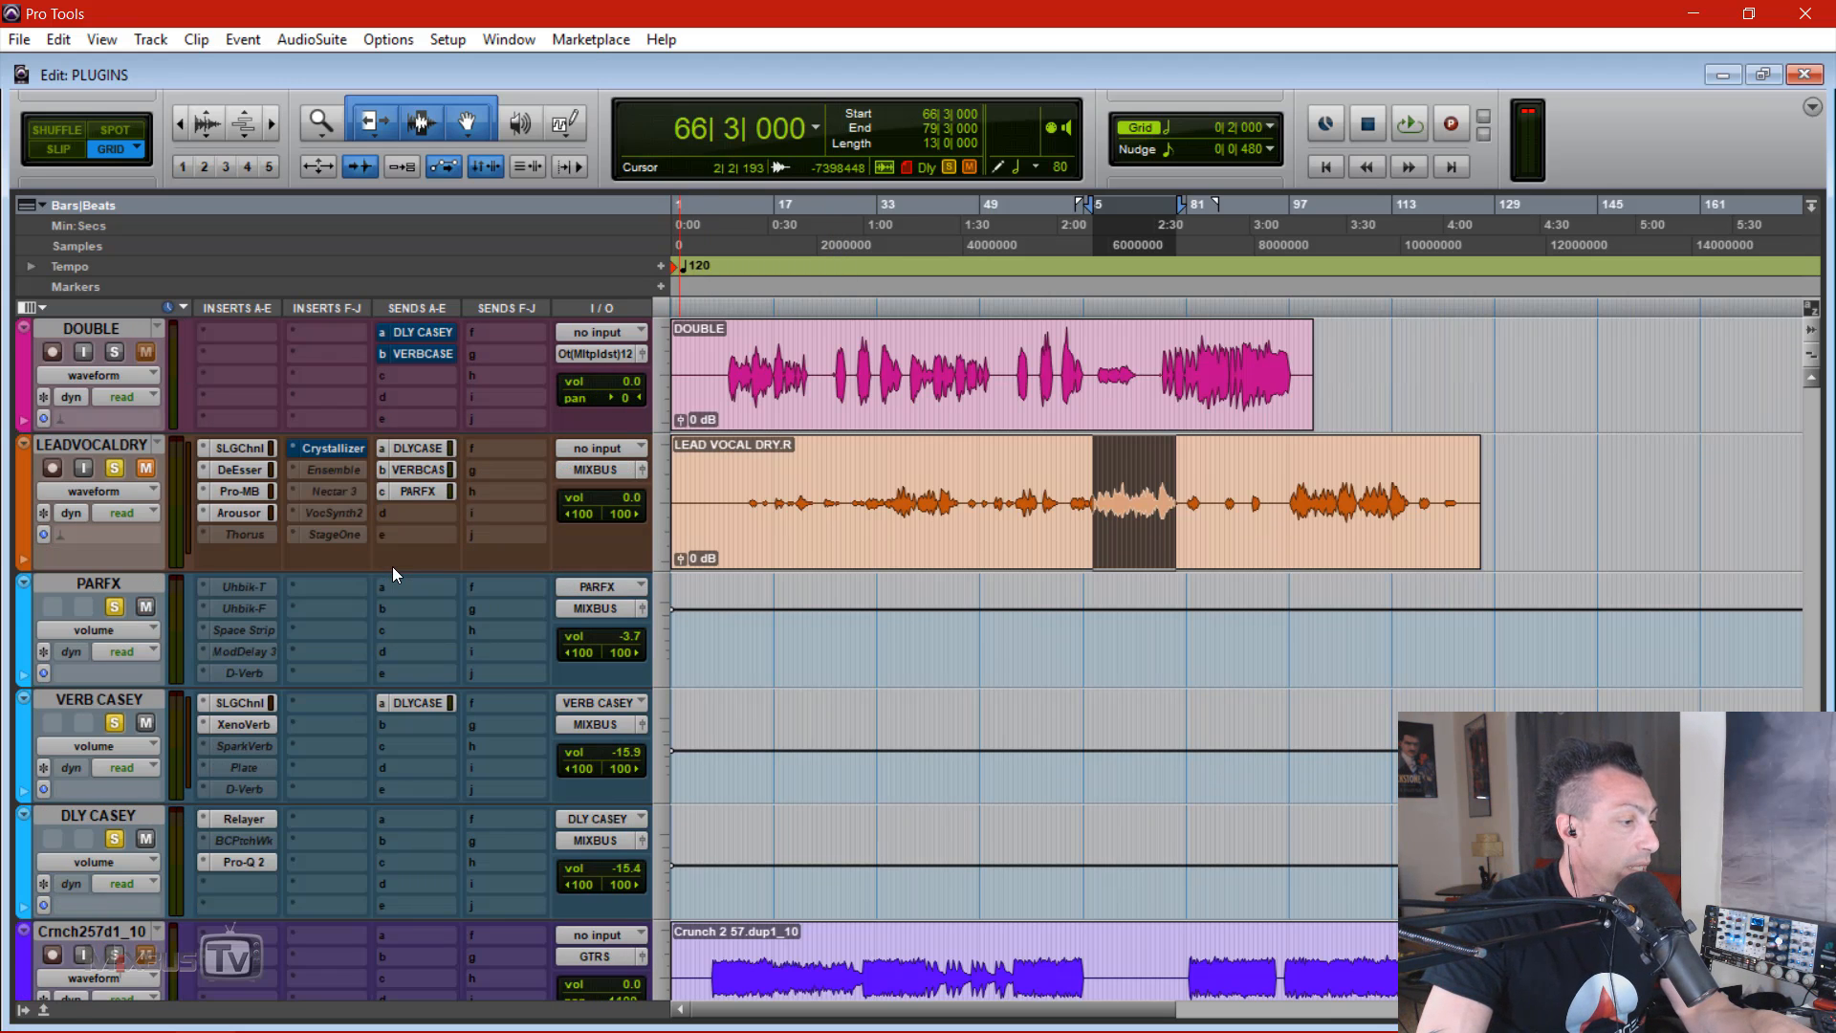
{"action": "left_click", "coordinate": [112, 724]}
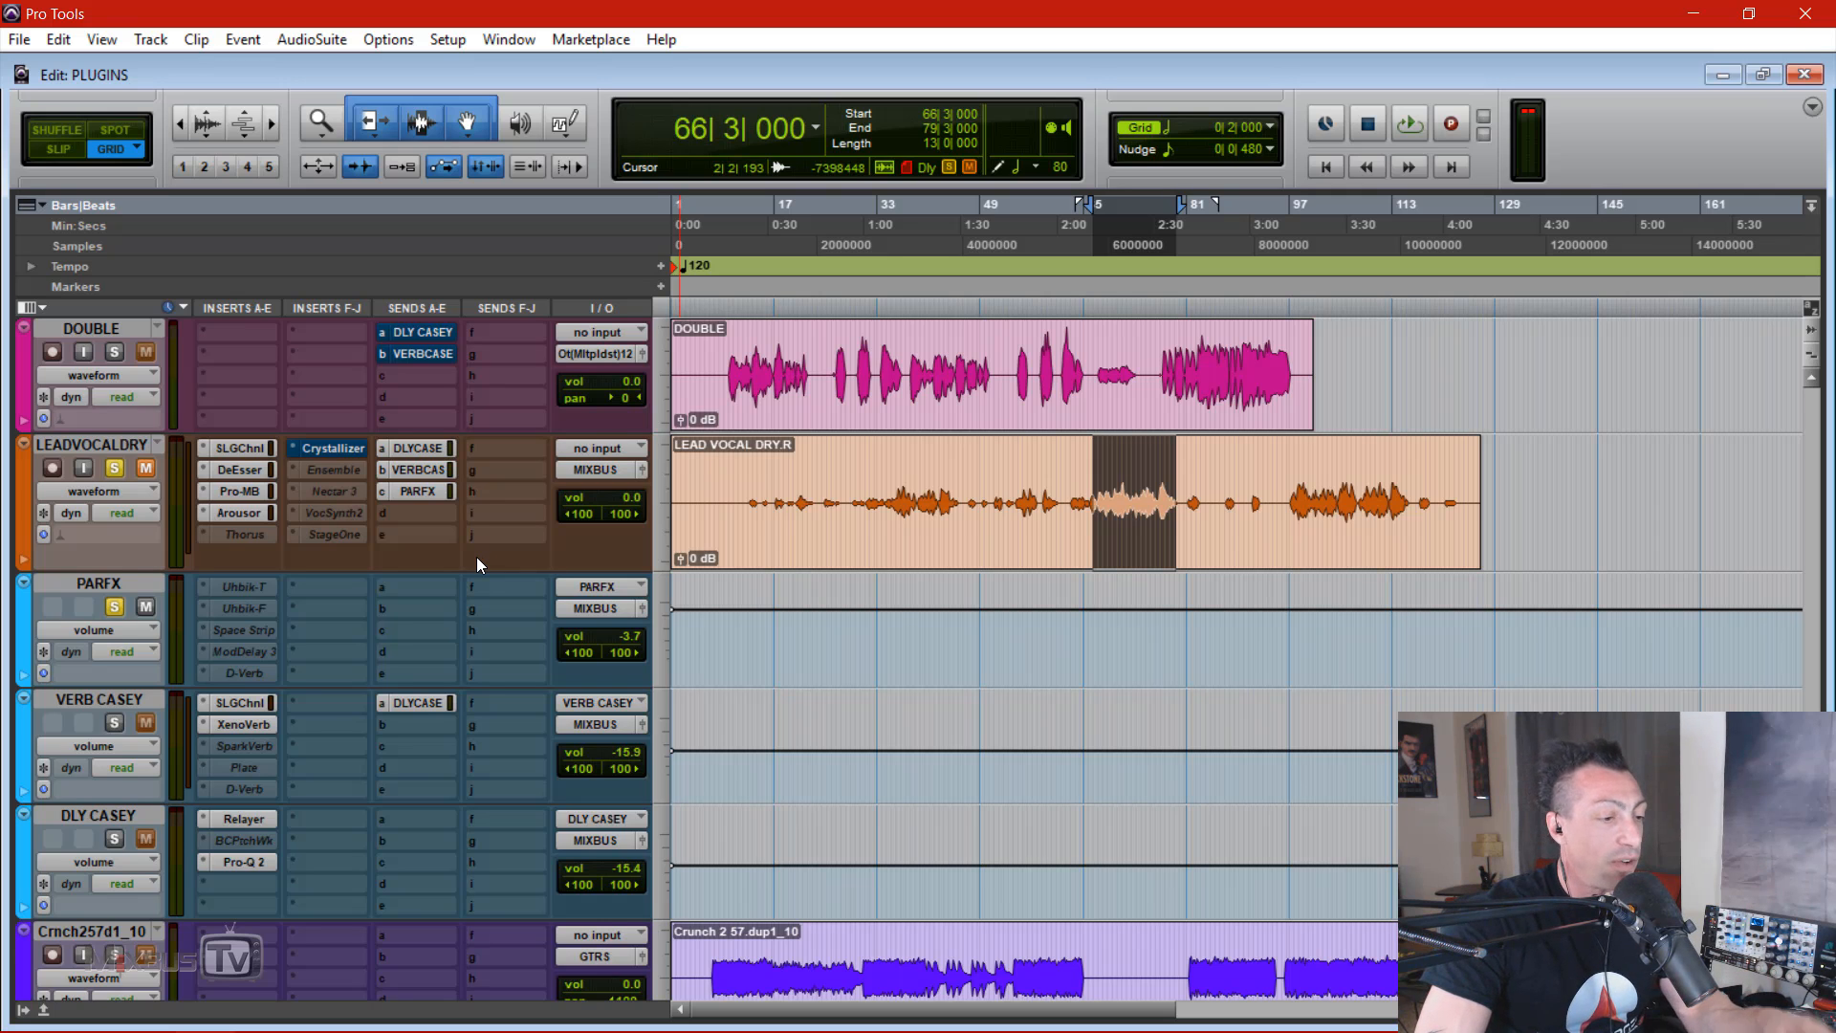
{"action": "right_click", "coordinate": [257, 652]}
{"action": "left_click", "coordinate": [280, 677]}
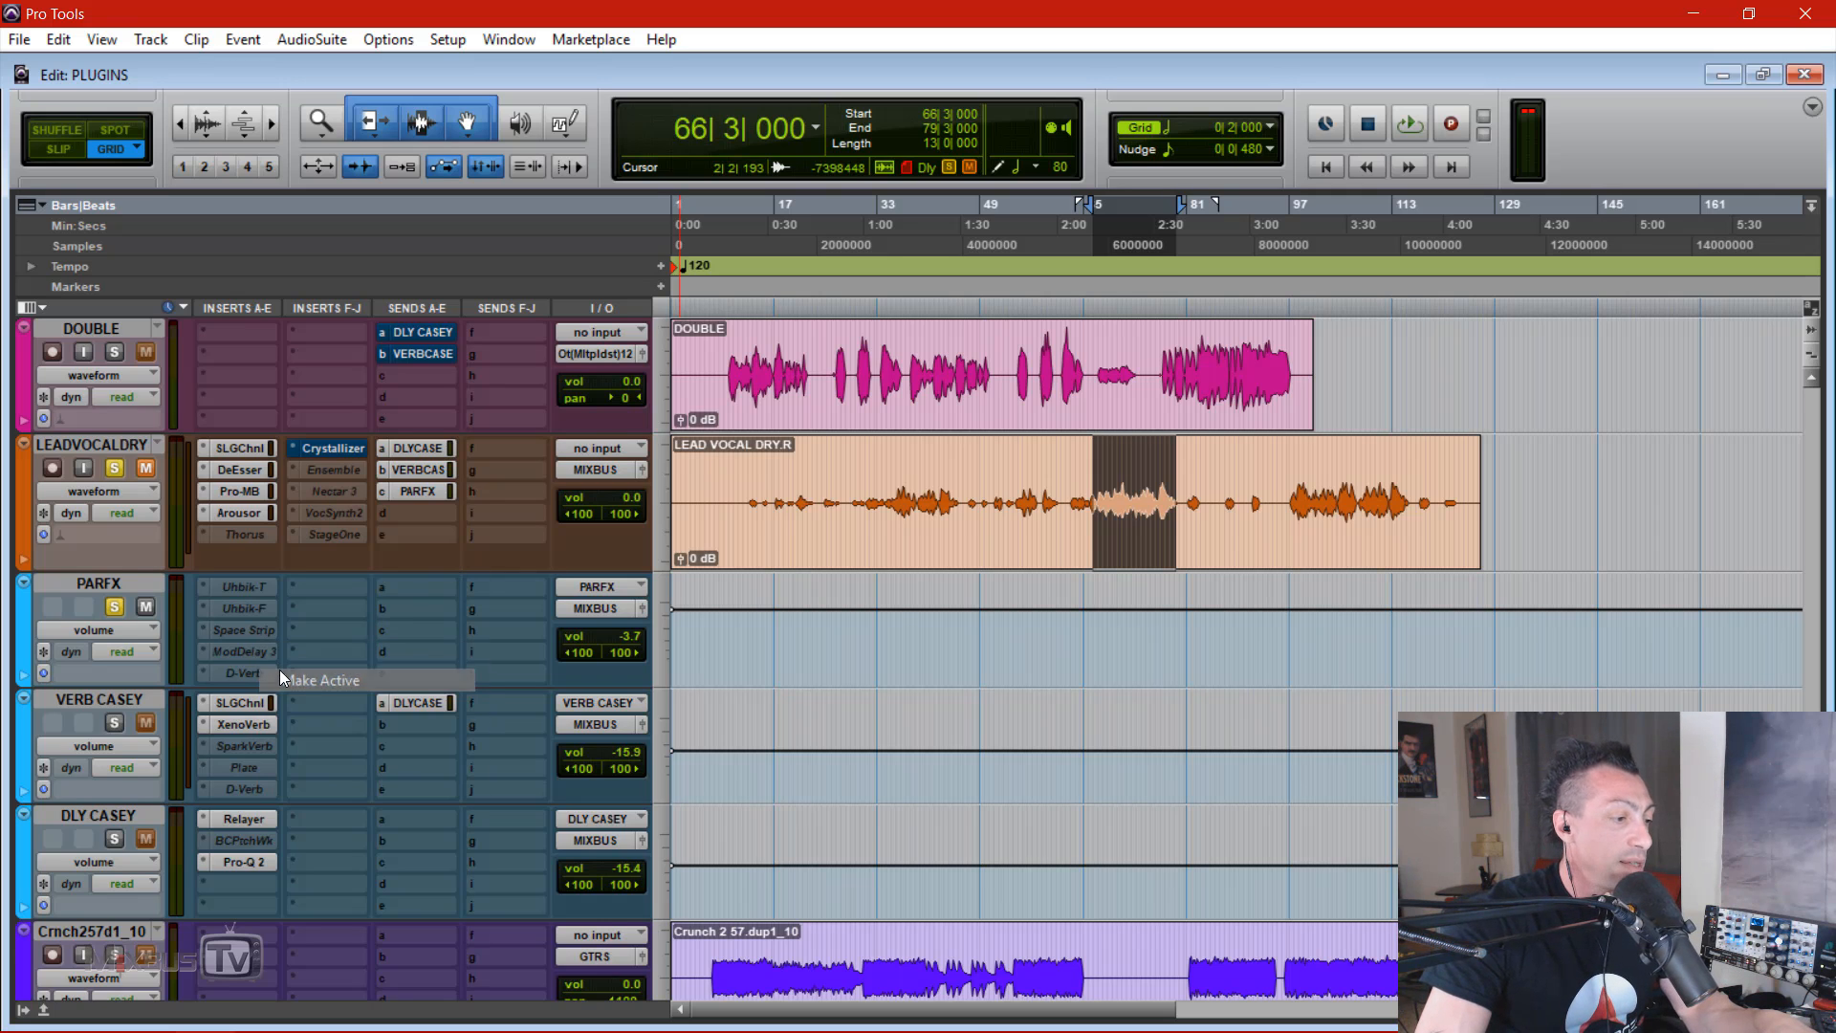
{"action": "left_click", "coordinate": [244, 651]}
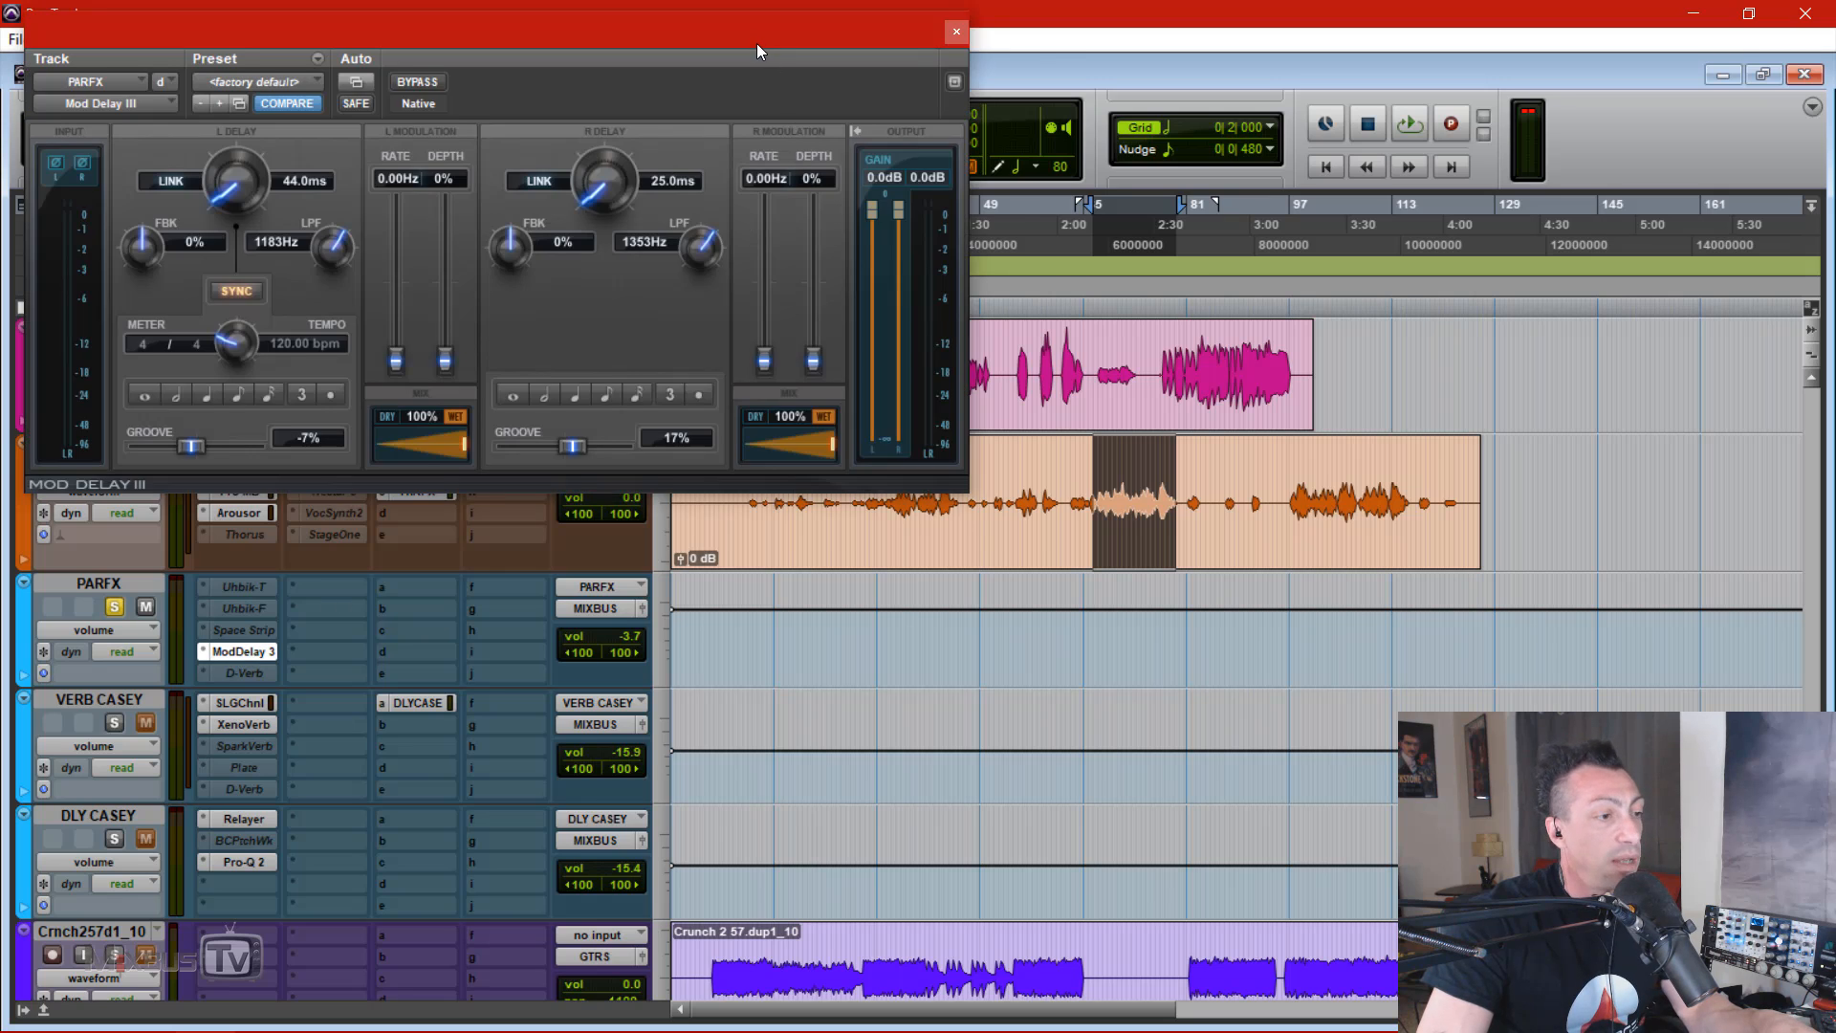
{"action": "left_click_drag", "start_coordinate": [755, 43], "coordinate": [1041, 201]}
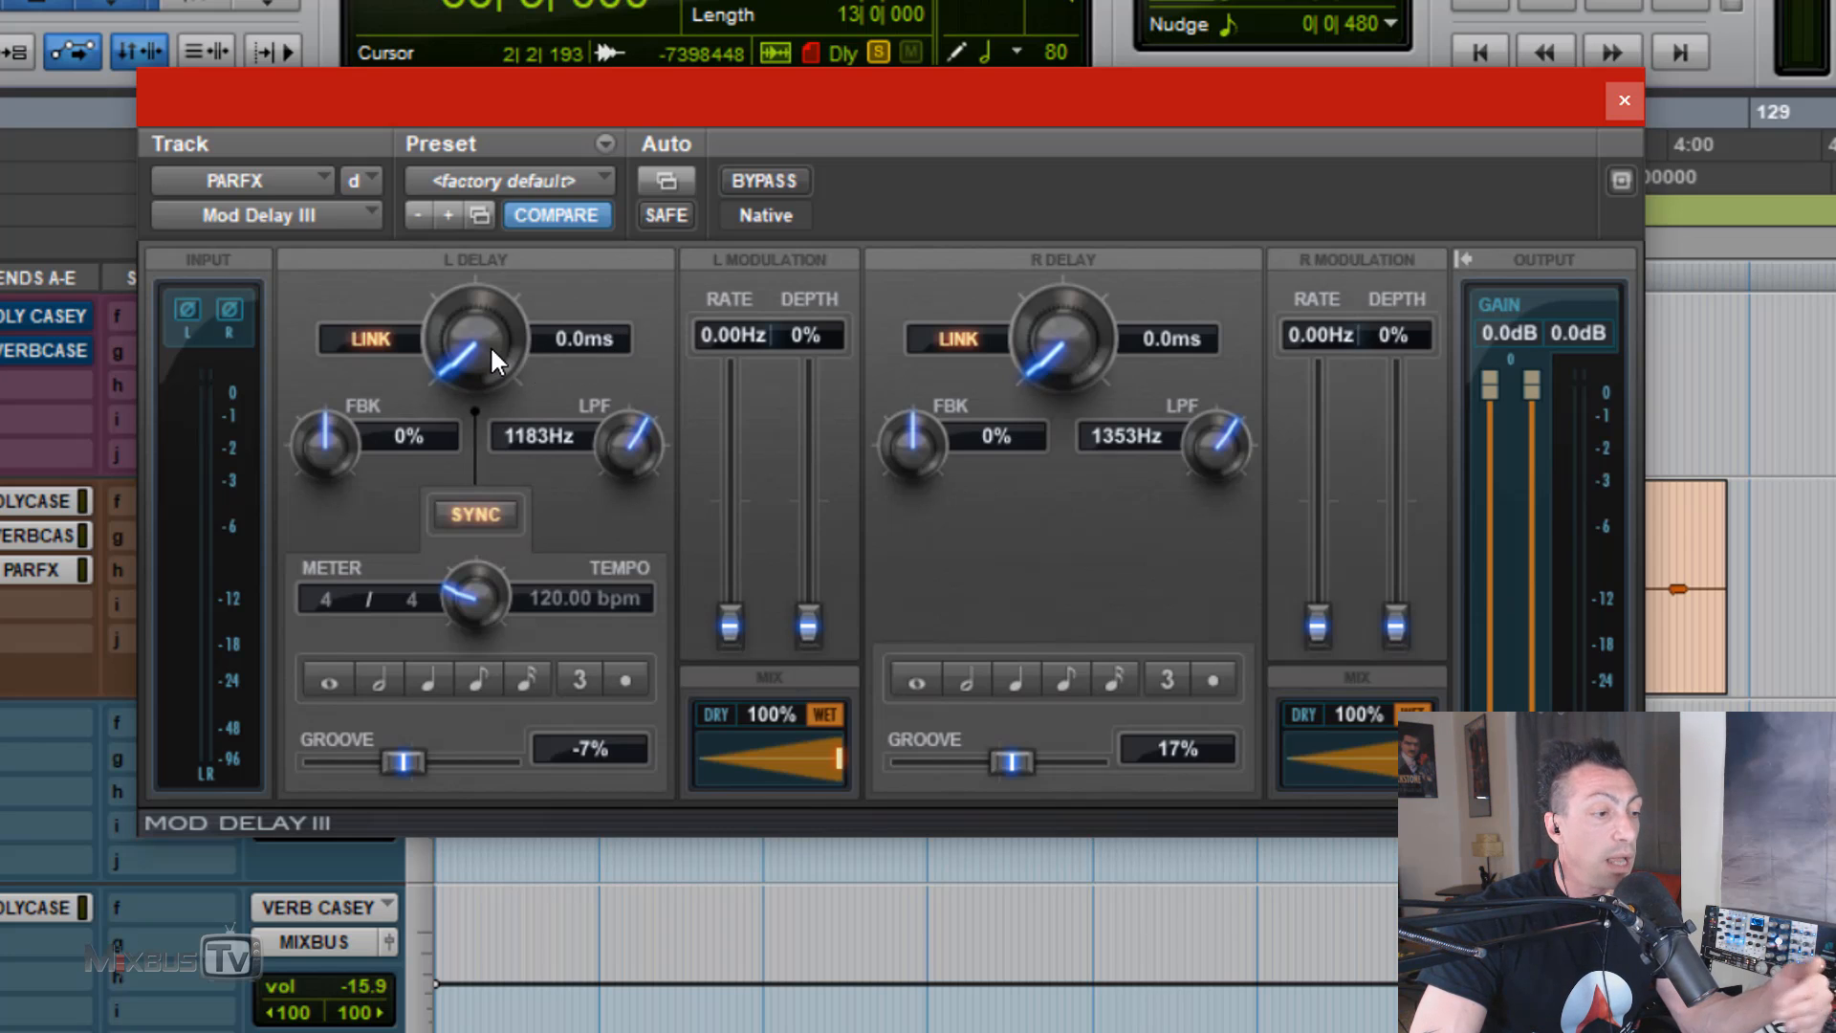
Step: Try Mod Delay III with unlinked delay times of 15 ms left and 33 ms right, and play the vocal
{"action": "left_click_drag", "start_coordinate": [489, 347], "coordinate": [492, 468]}
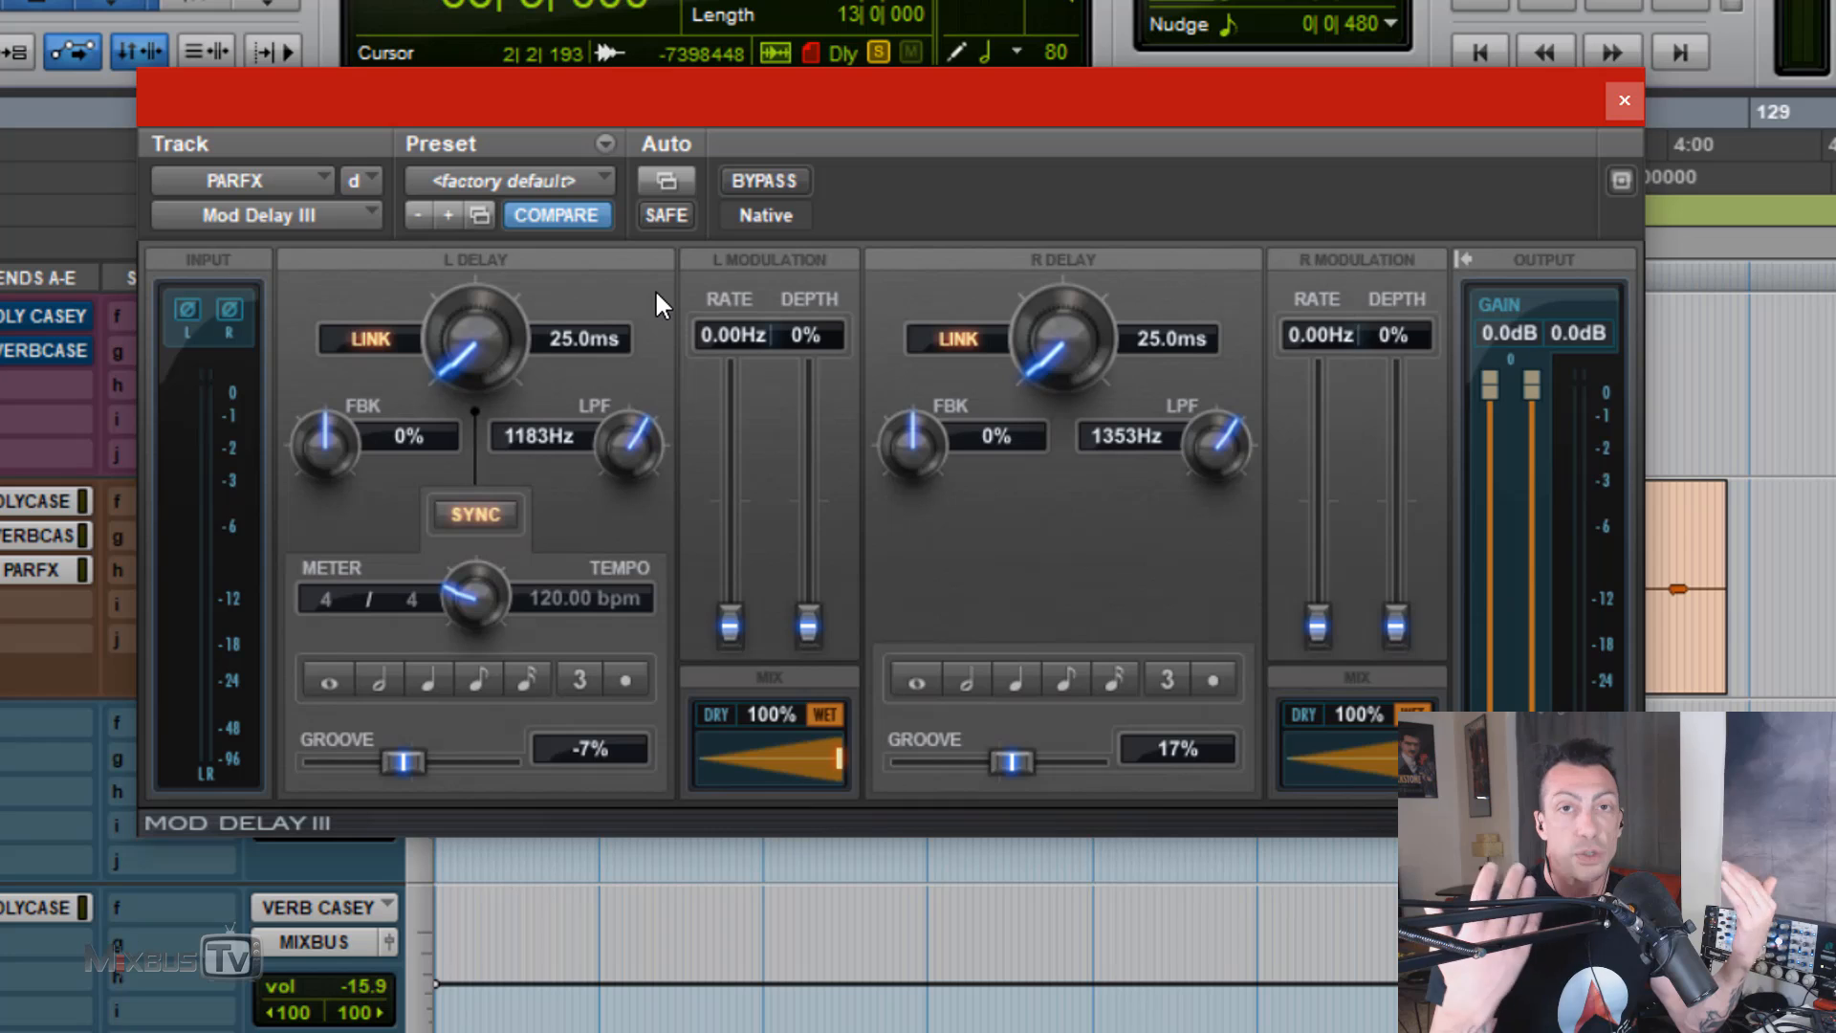
{"action": "left_click", "coordinate": [958, 339]}
{"action": "scroll", "coordinate": [1159, 356], "scroll_direction": "up", "scroll_amount": 8}
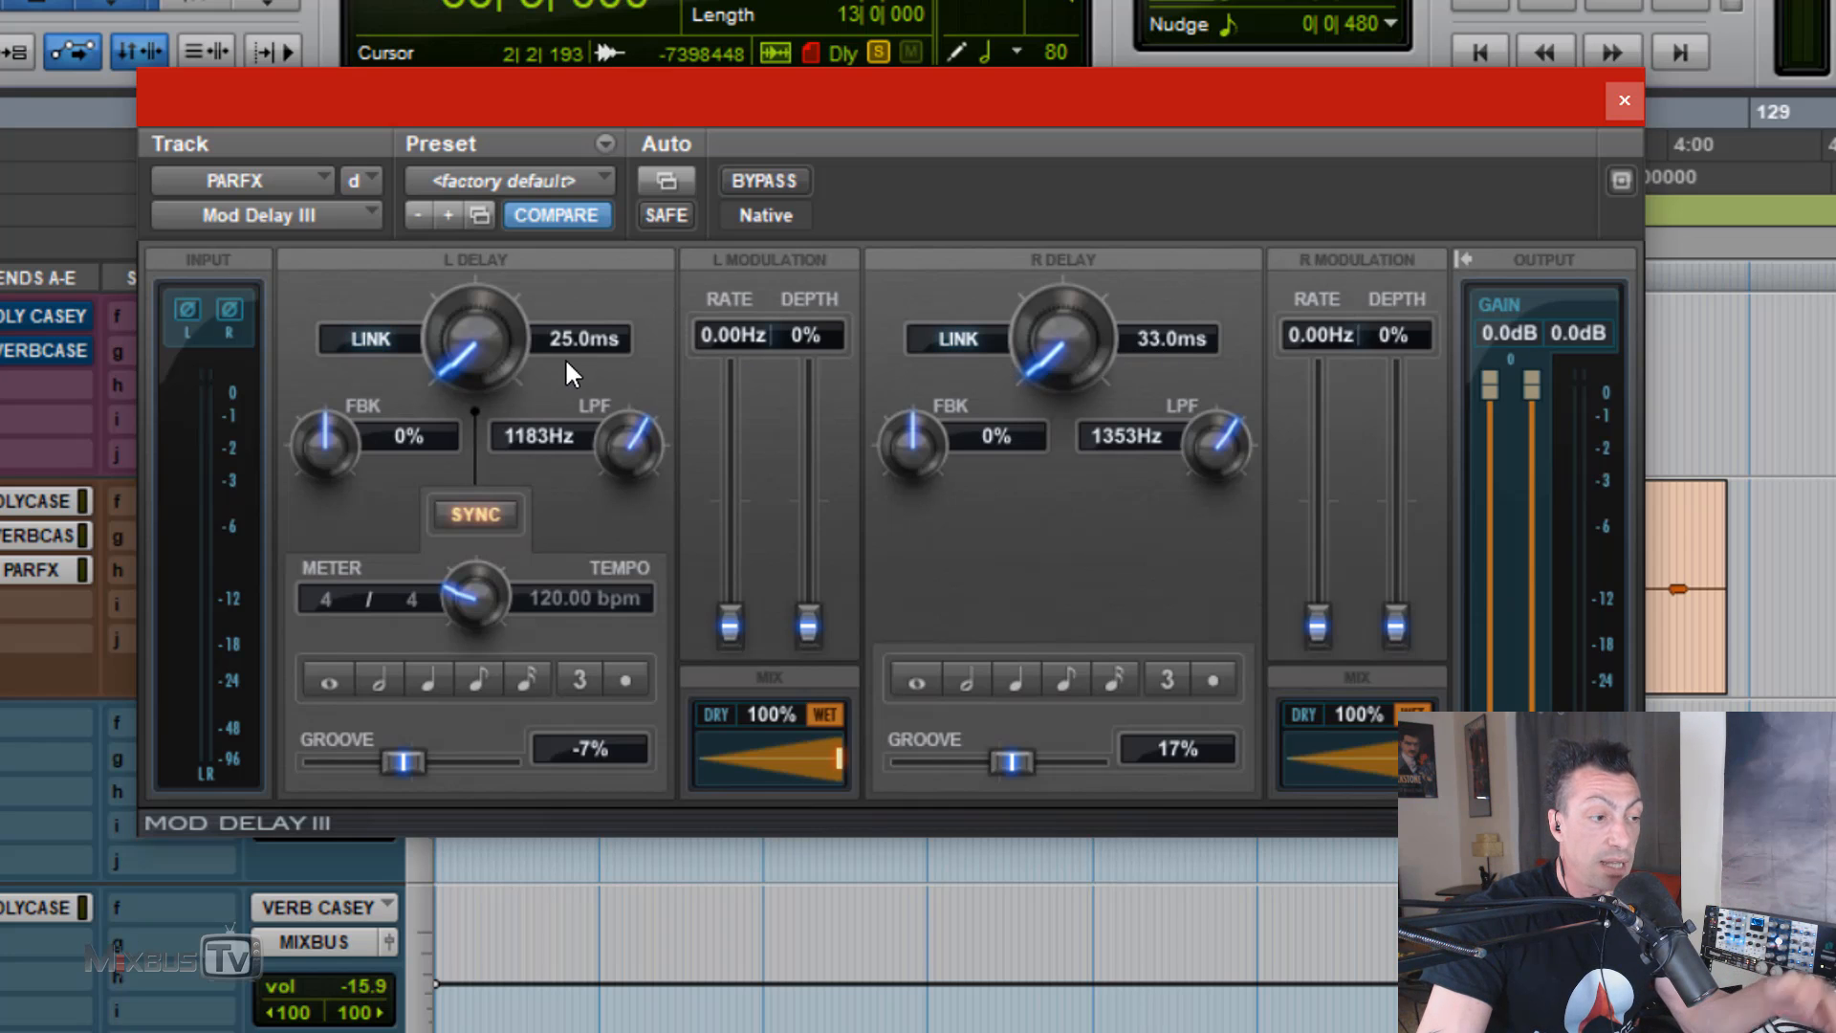
{"action": "left_click_drag", "start_coordinate": [468, 360], "coordinate": [469, 396]}
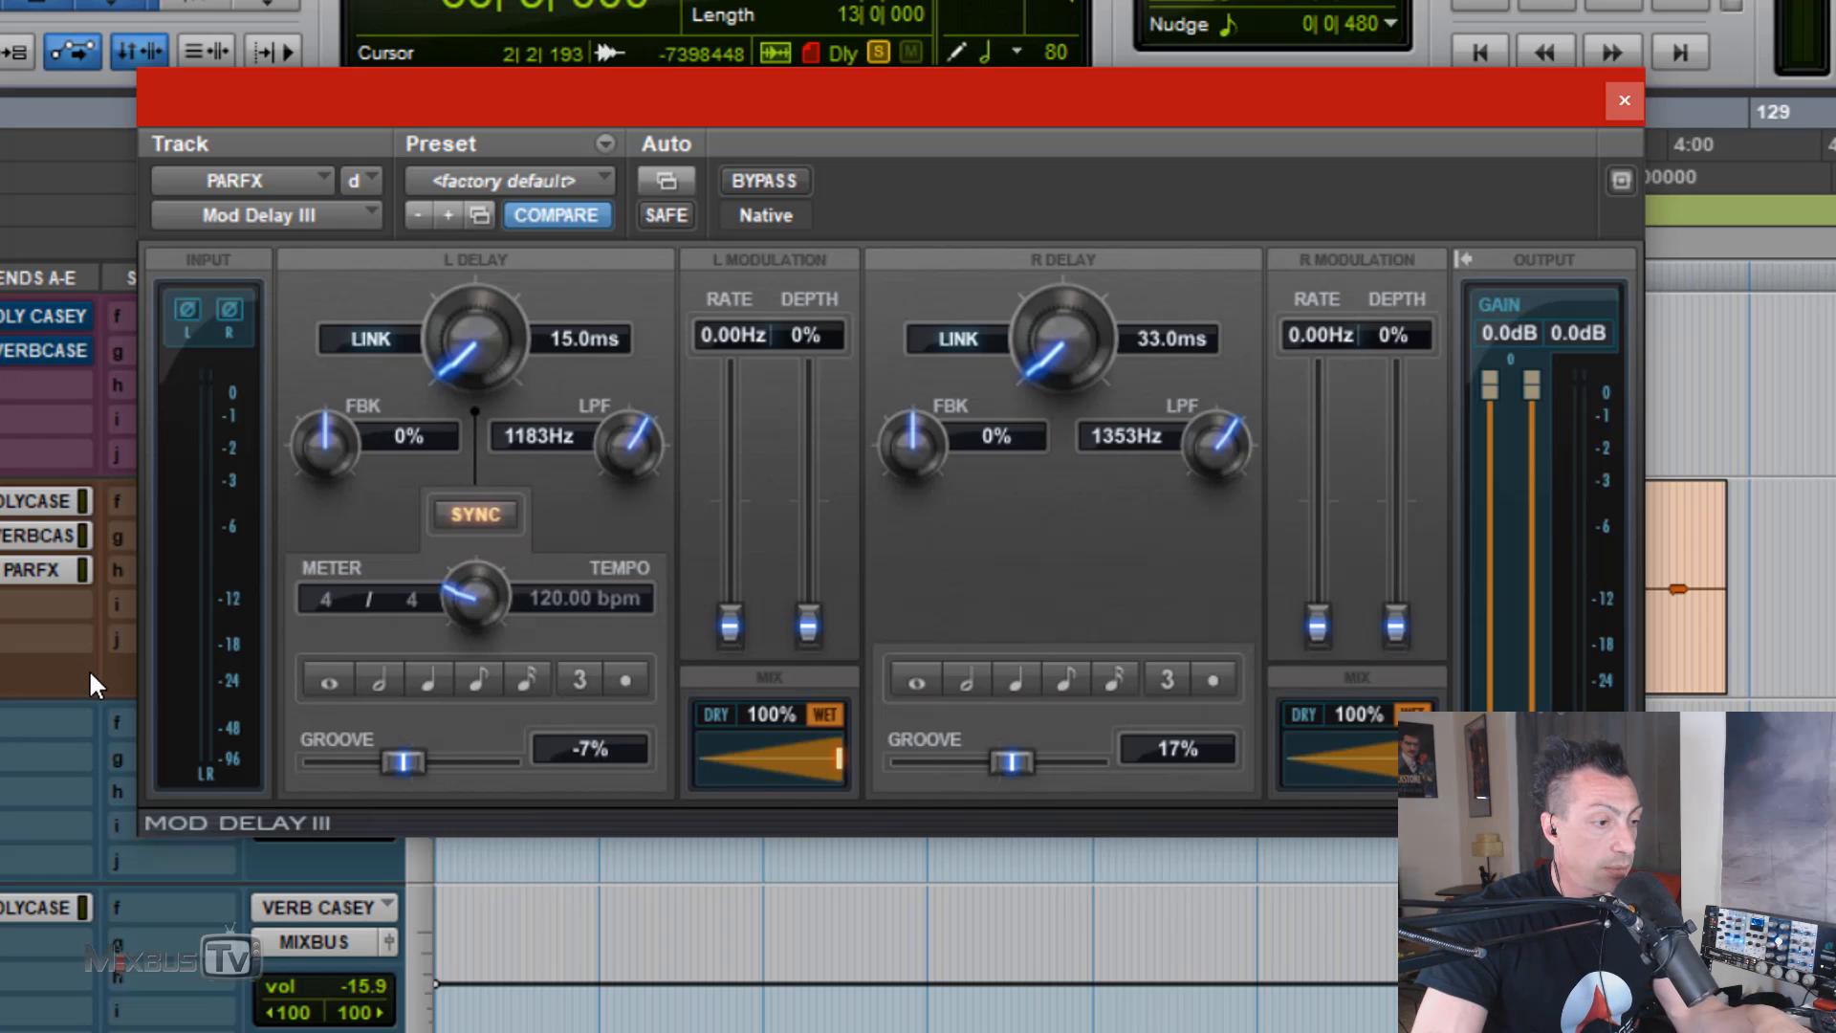
{"action": "key", "text": "space"}
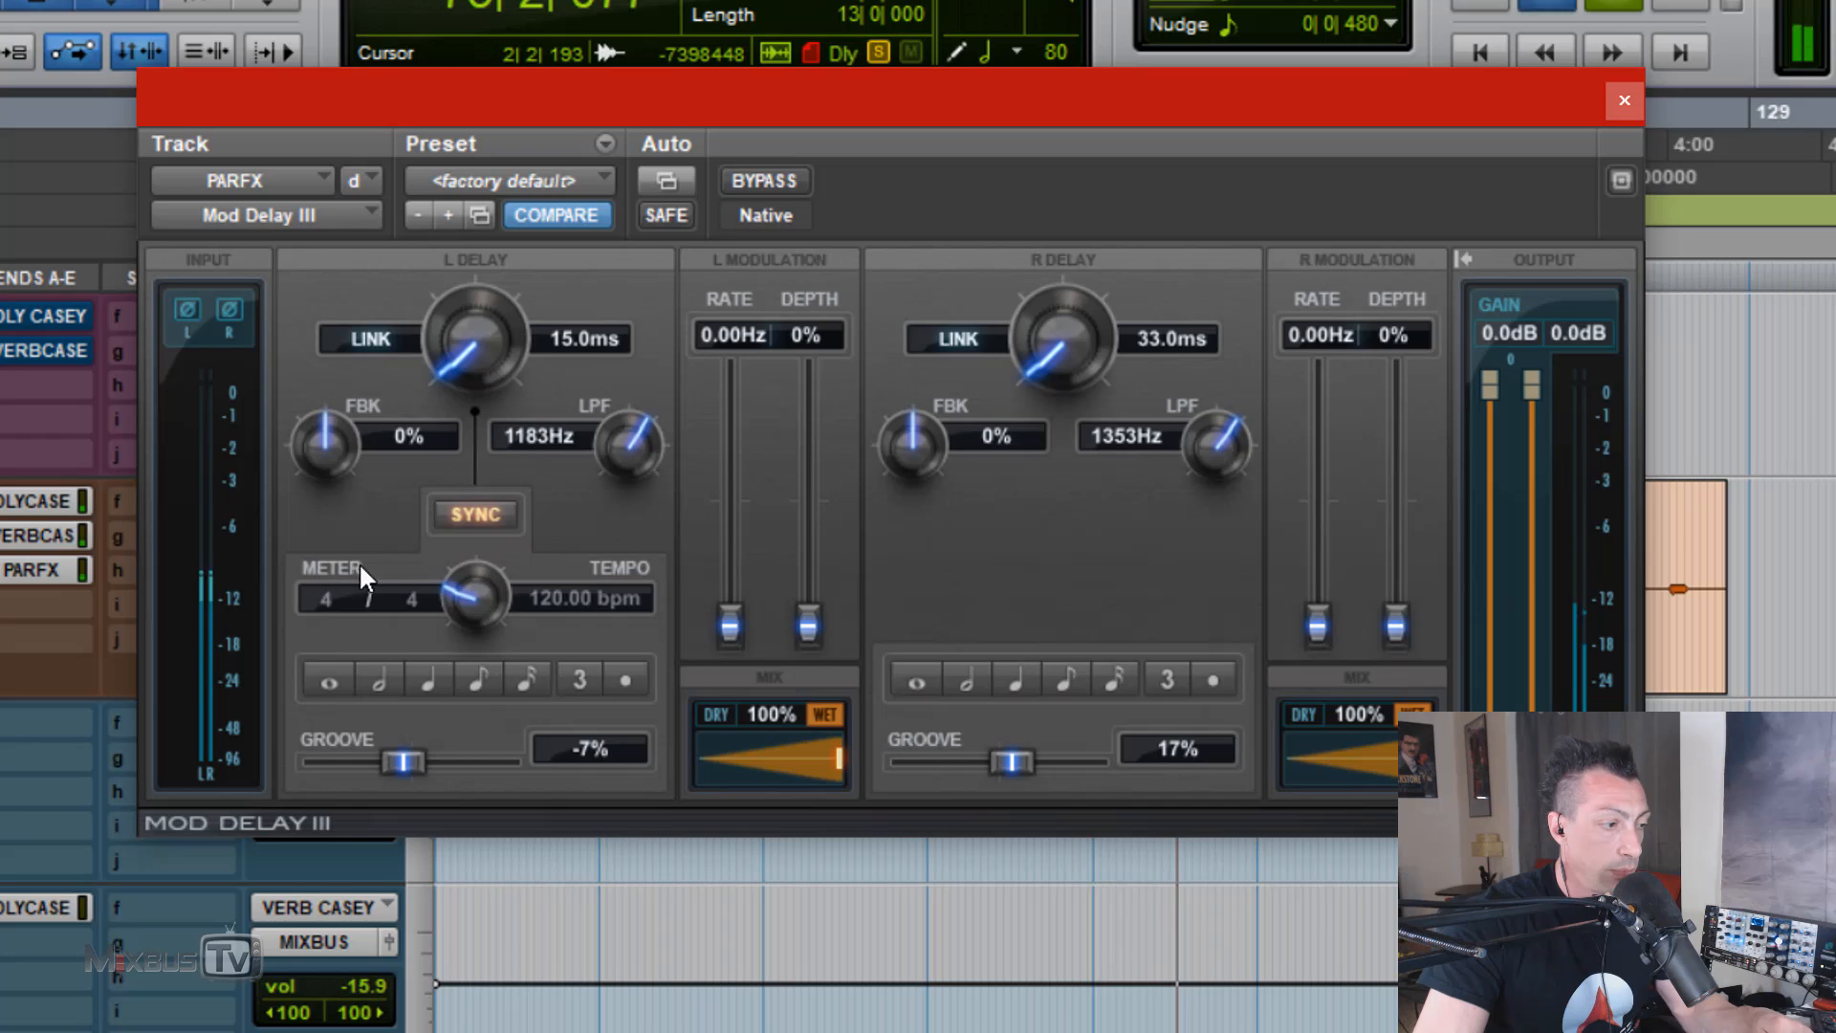
Step: Try other offset delay times during playback, ending on 33 ms for the left channel and 22 ms for the right
{"action": "left_click_drag", "start_coordinate": [472, 354], "coordinate": [472, 280]}
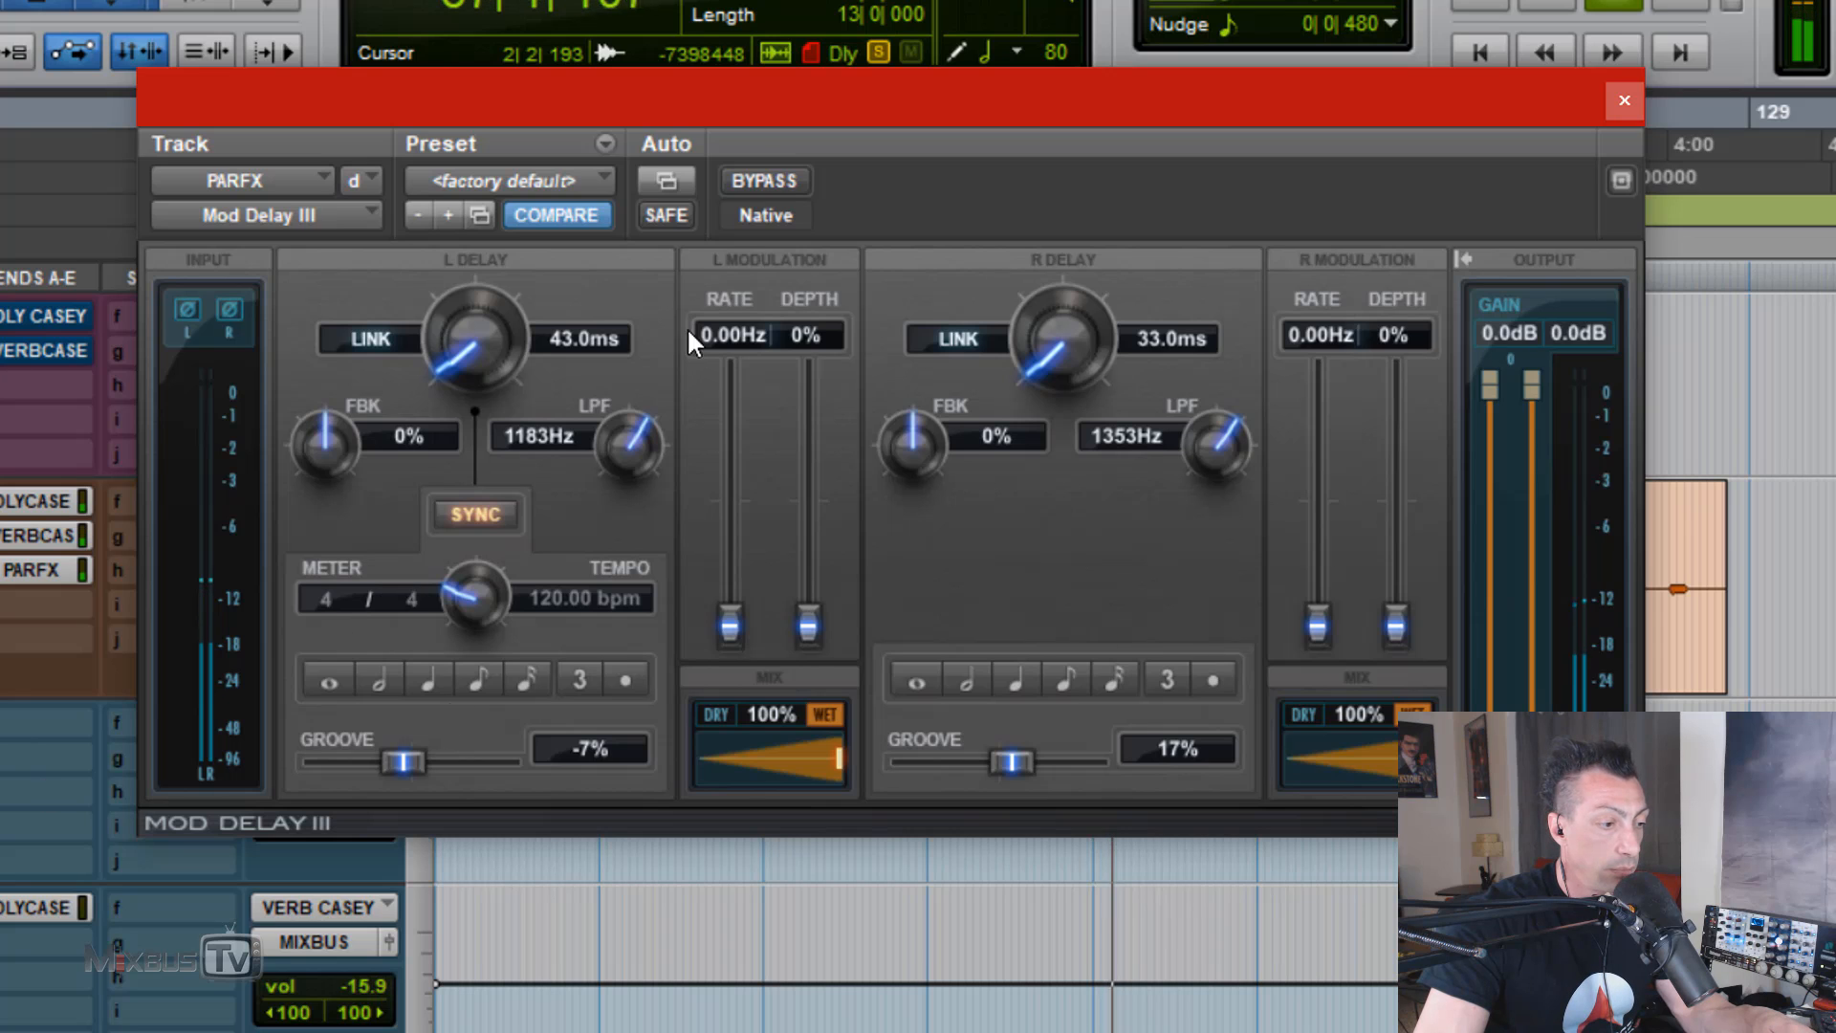
{"action": "left_click_drag", "start_coordinate": [789, 89], "coordinate": [891, 0]}
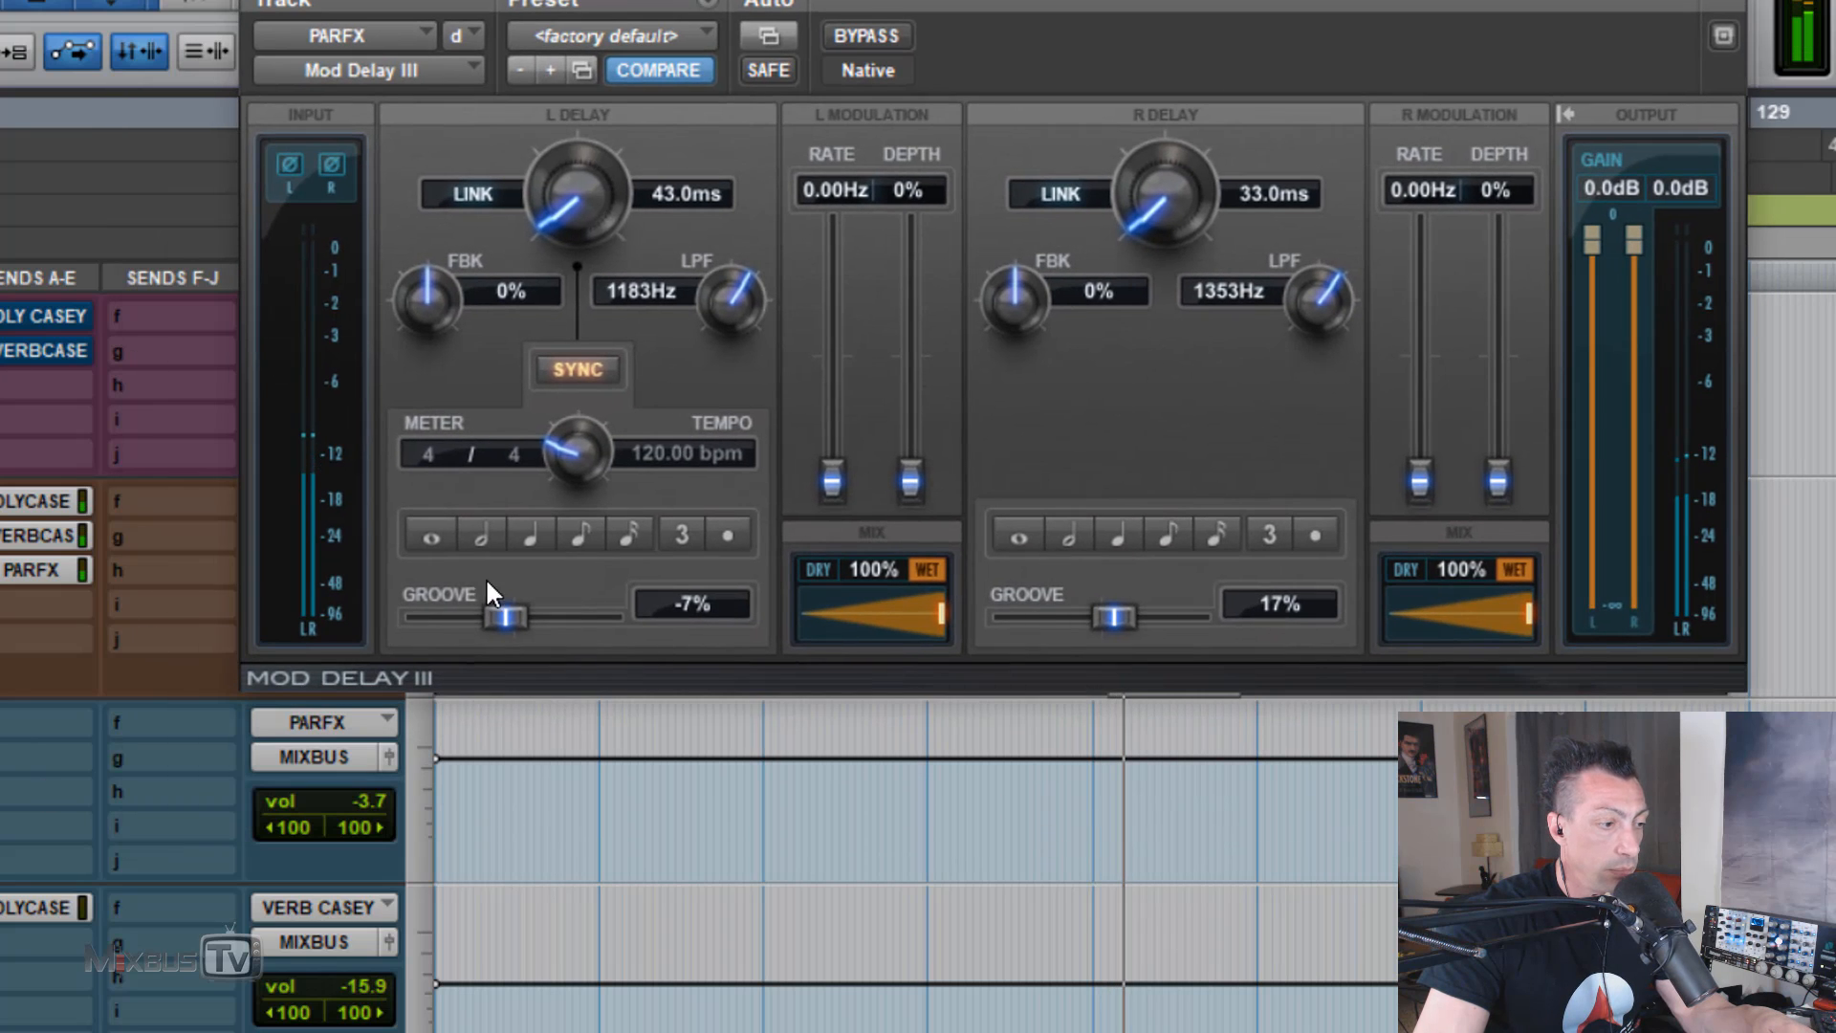
{"action": "left_click_drag", "start_coordinate": [571, 226], "coordinate": [572, 239]}
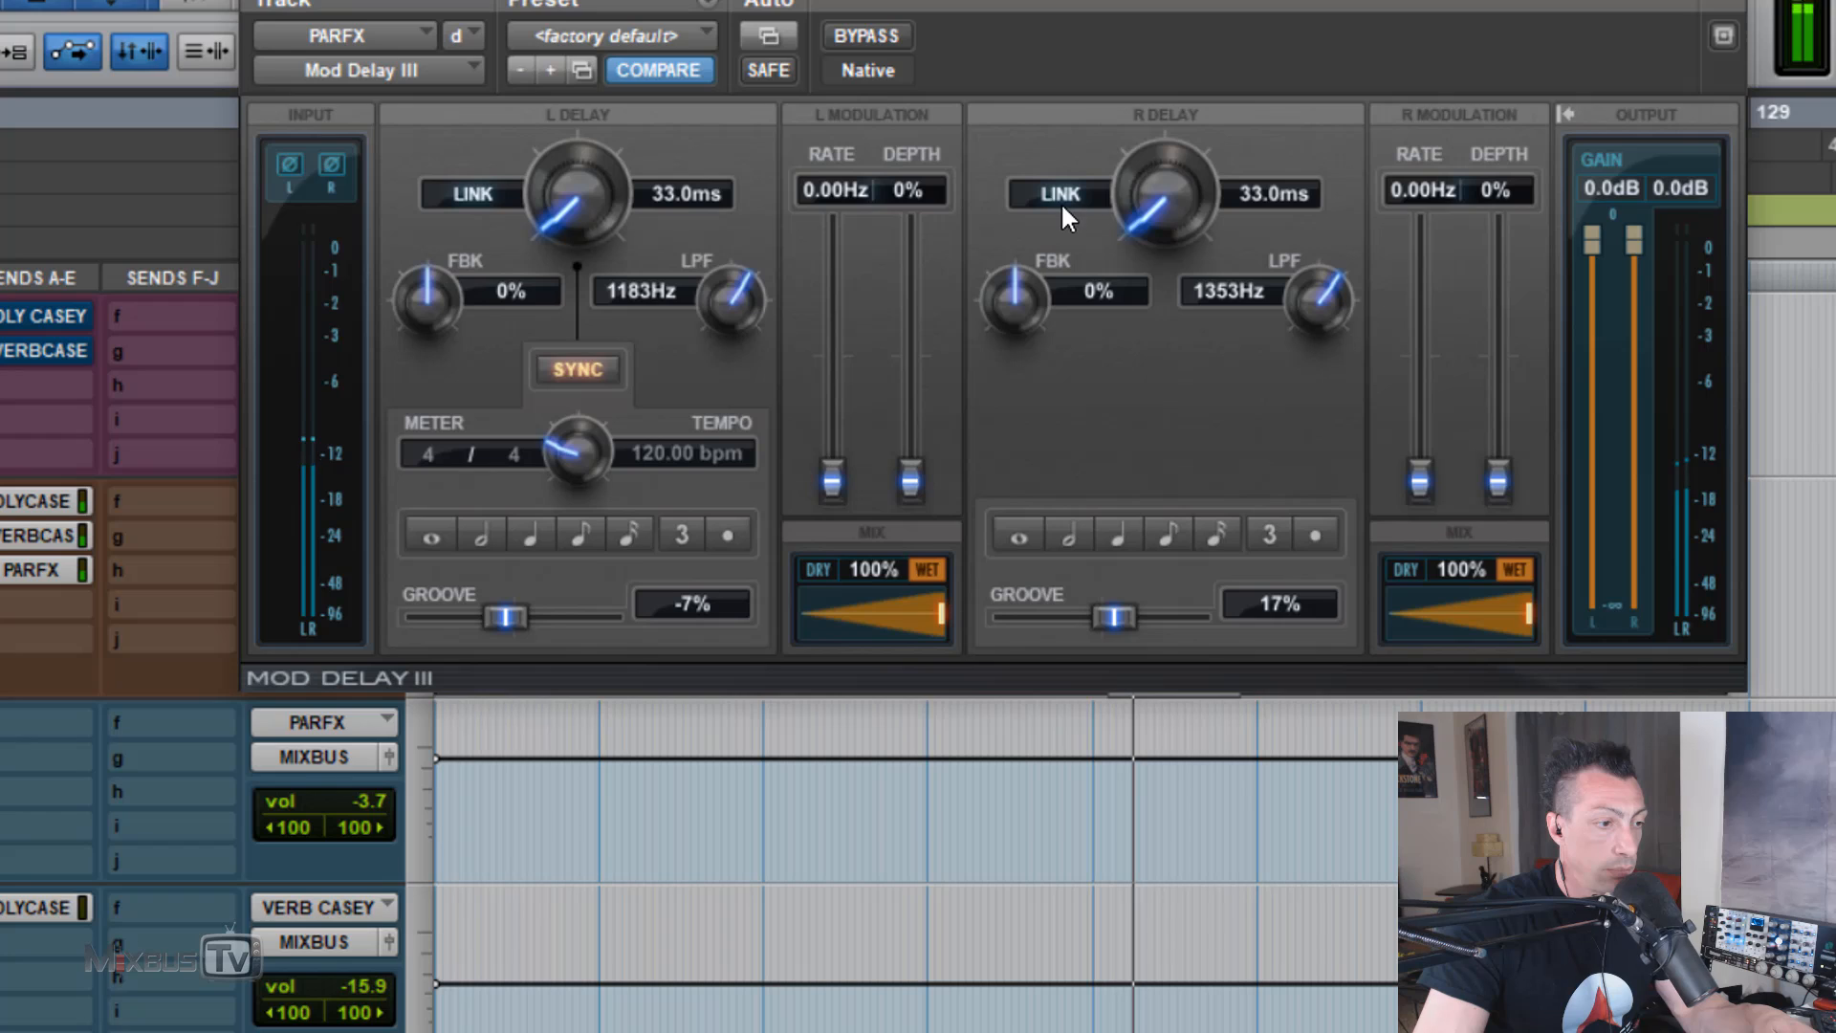
{"action": "left_click_drag", "start_coordinate": [1147, 210], "coordinate": [1152, 247]}
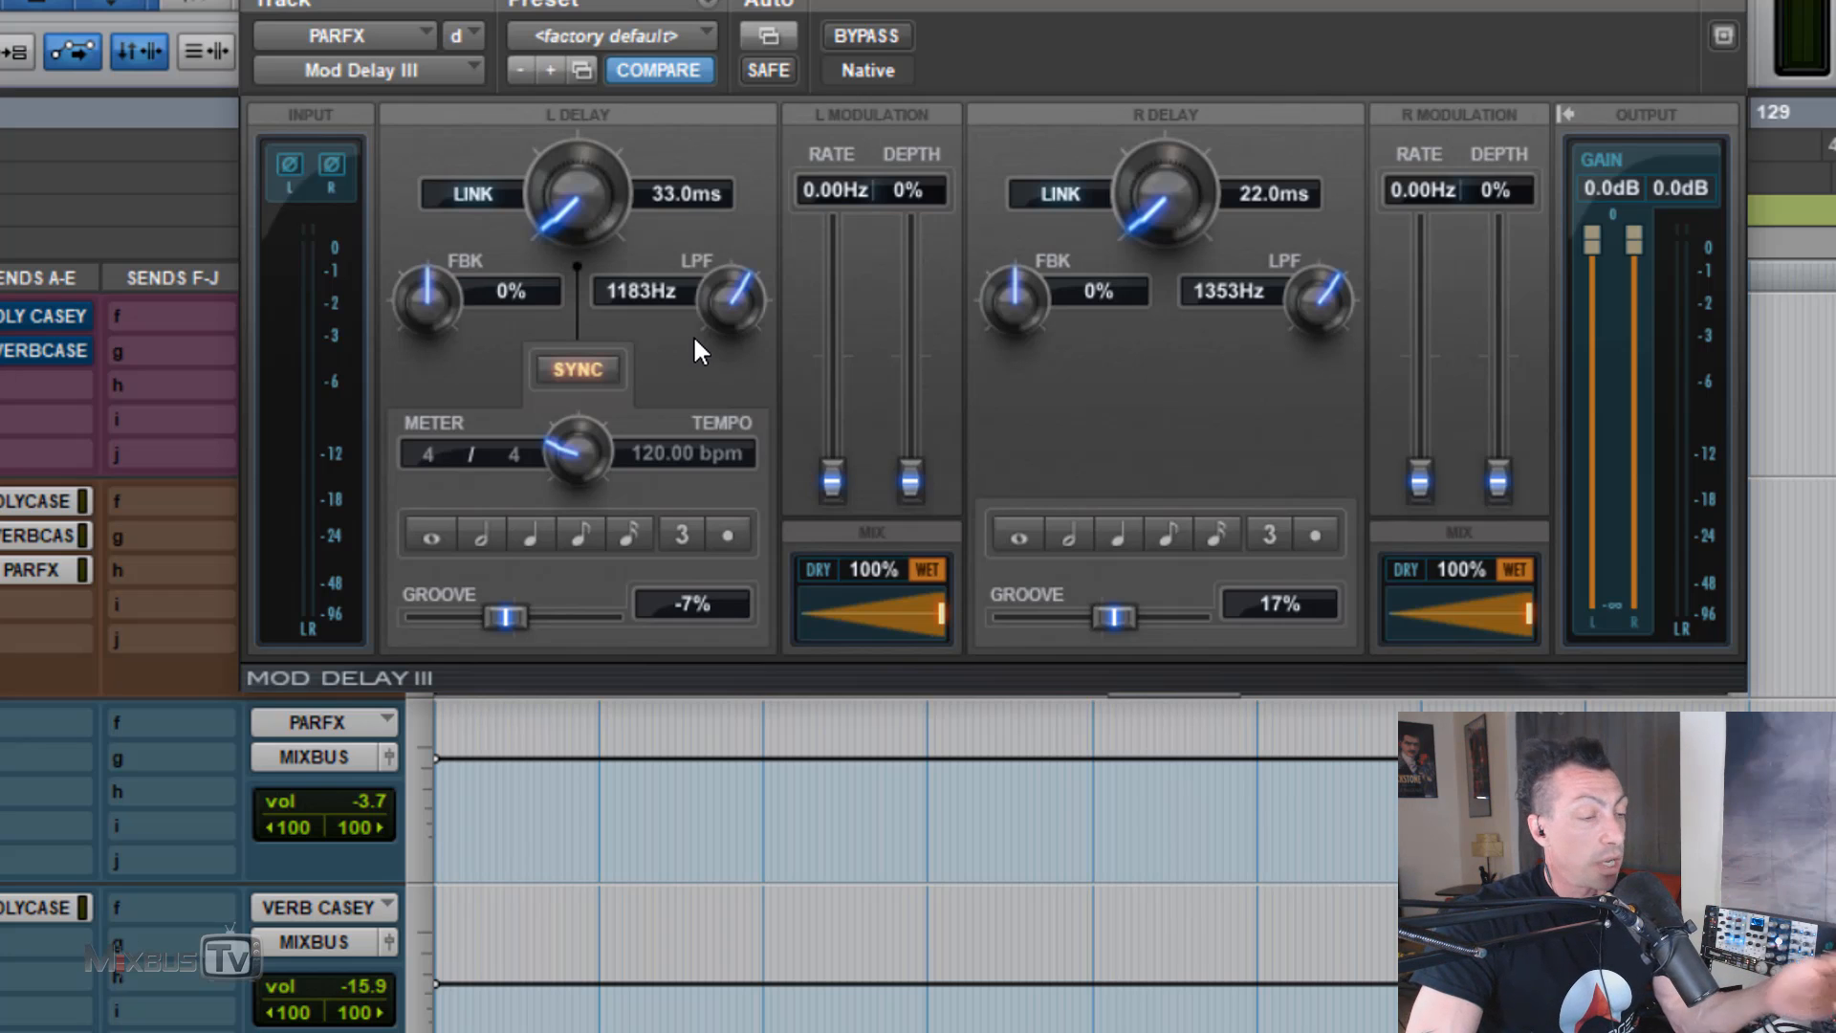
Step: Reset the left delay to zero, and set the delay times to 21 ms left and 38 ms right
{"action": "left_click", "coordinate": [571, 209], "text": "alt"}
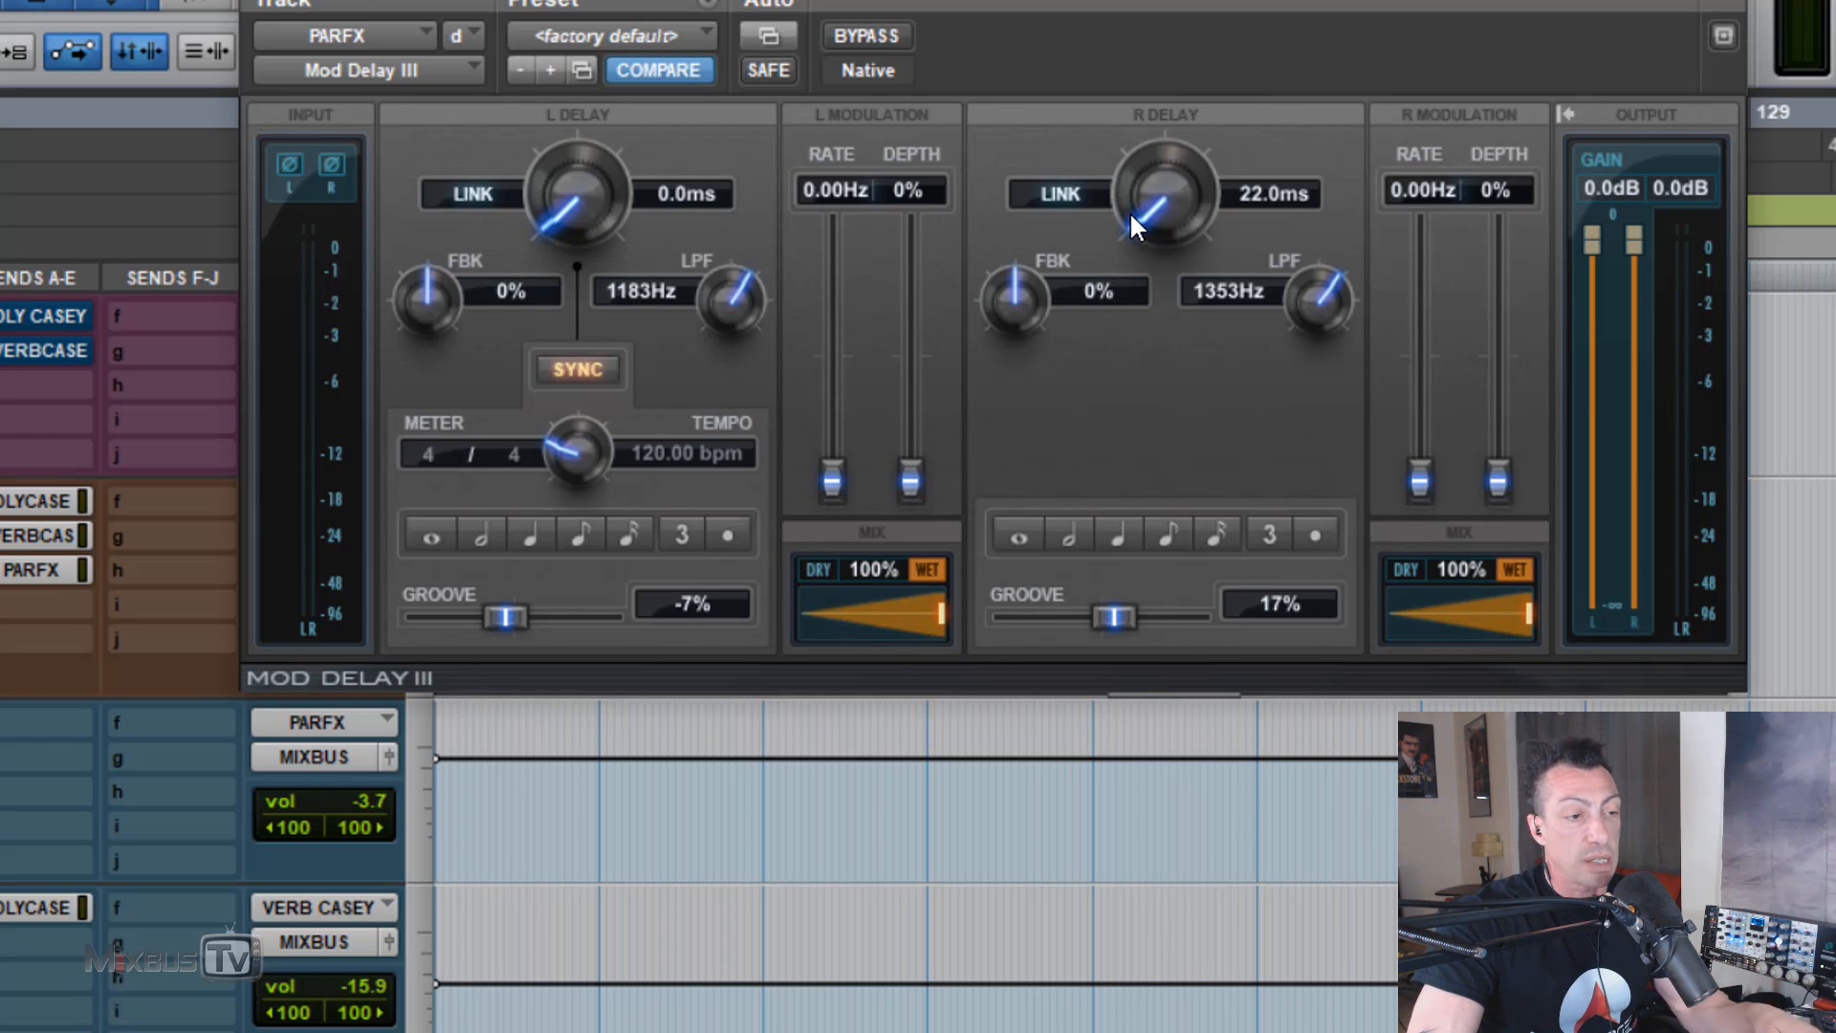
{"action": "left_click_drag", "start_coordinate": [1132, 214], "coordinate": [1133, 201]}
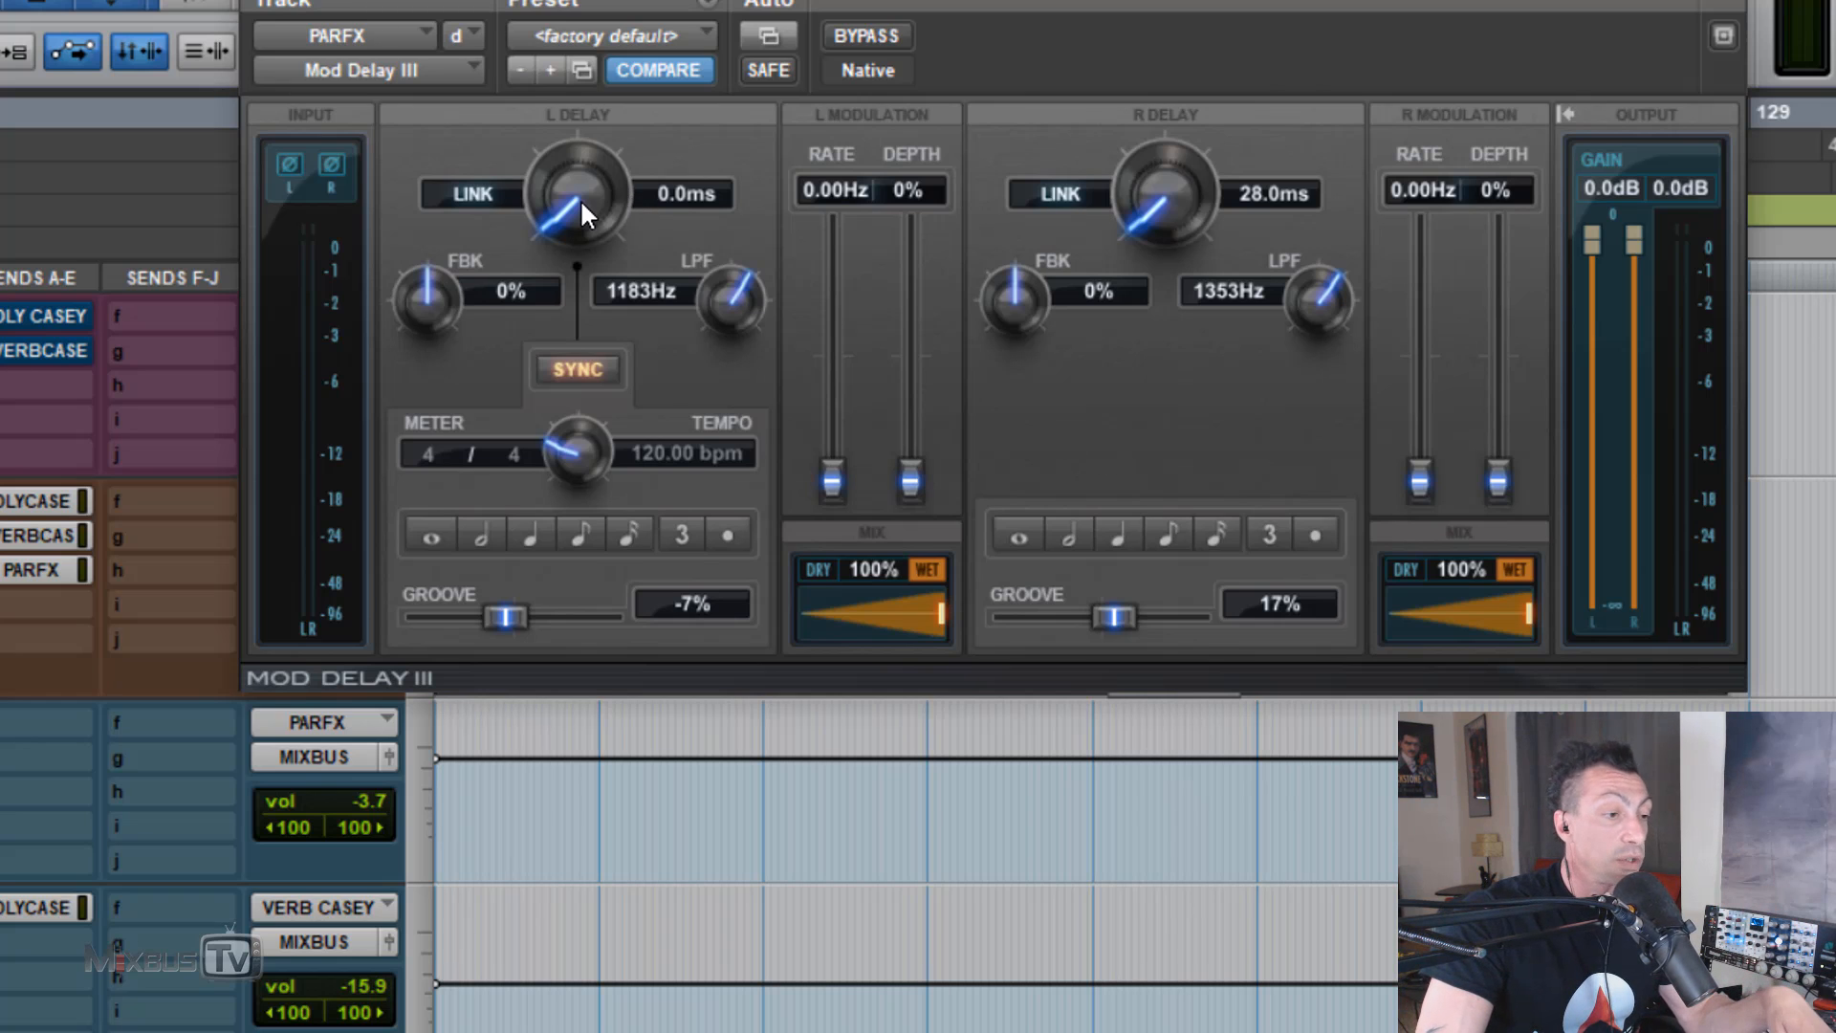
{"action": "left_click_drag", "start_coordinate": [579, 198], "coordinate": [535, 84]}
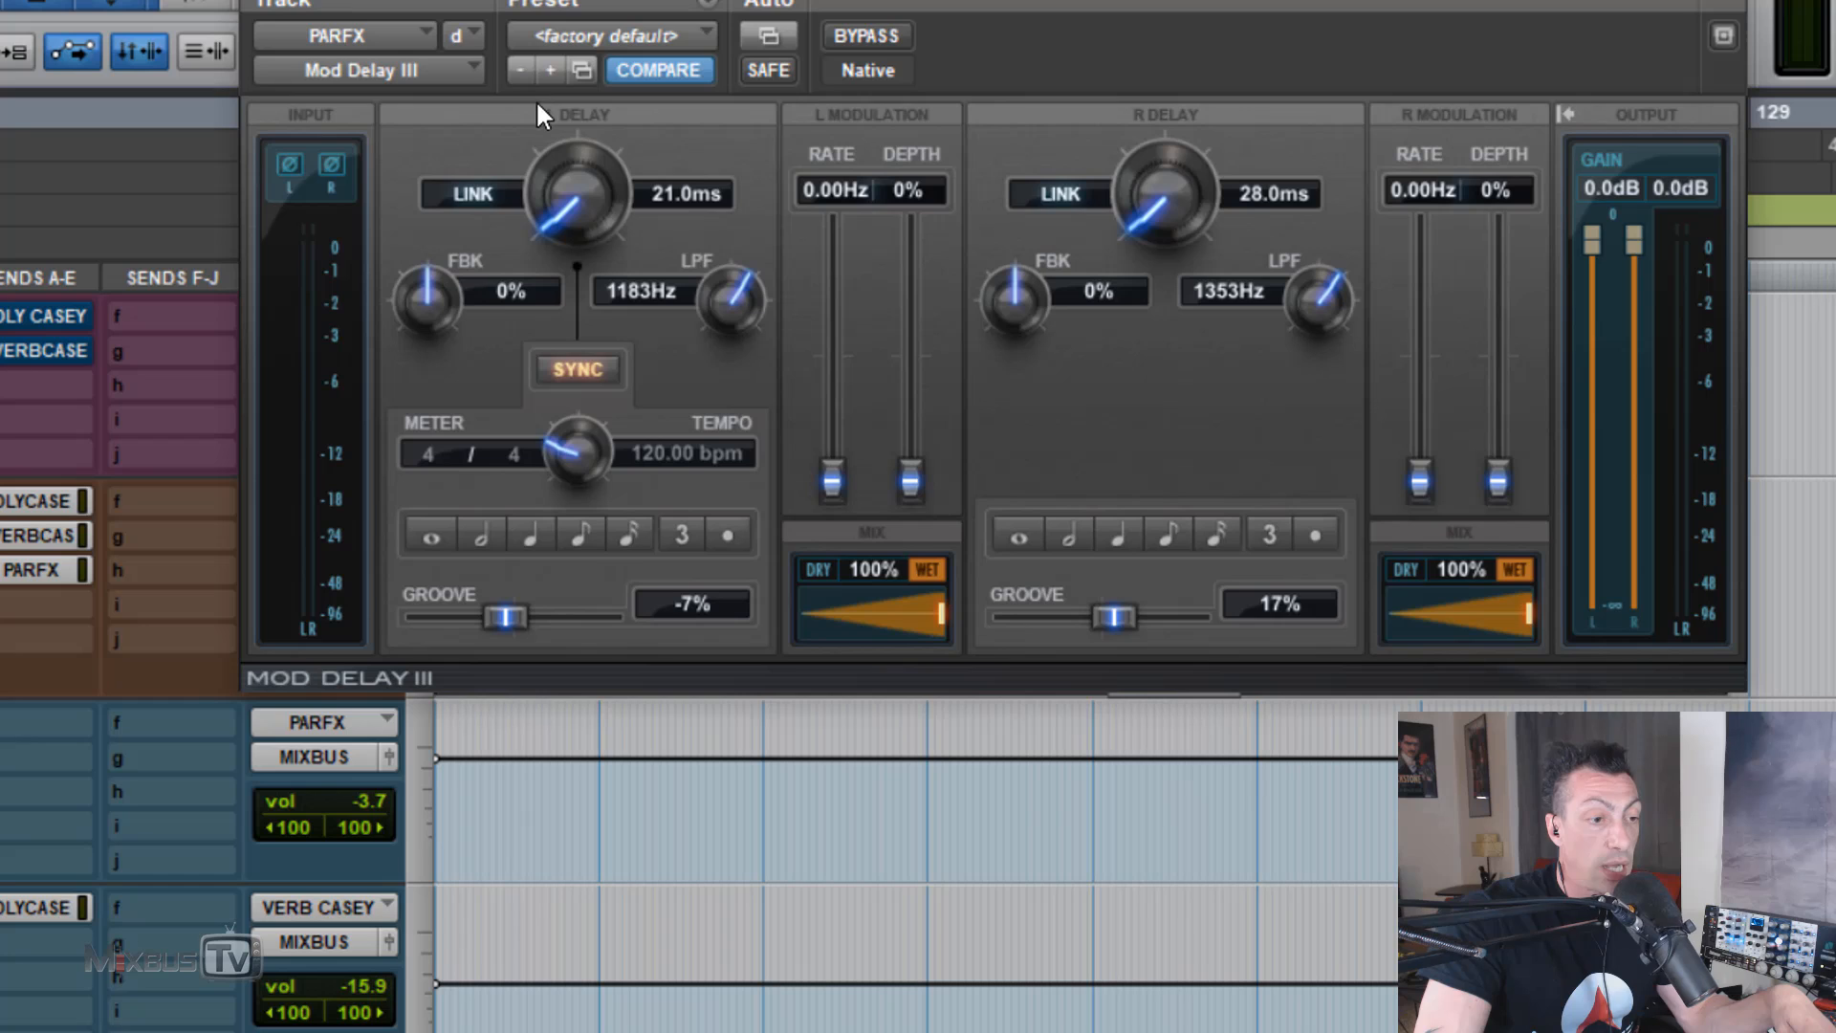
{"action": "mouse_move", "coordinate": [1144, 212]}
{"action": "left_mouse_down"}
{"action": "mouse_move", "coordinate": [1145, 163]}
{"action": "mouse_move", "coordinate": [1145, 231]}
{"action": "left_mouse_up"}
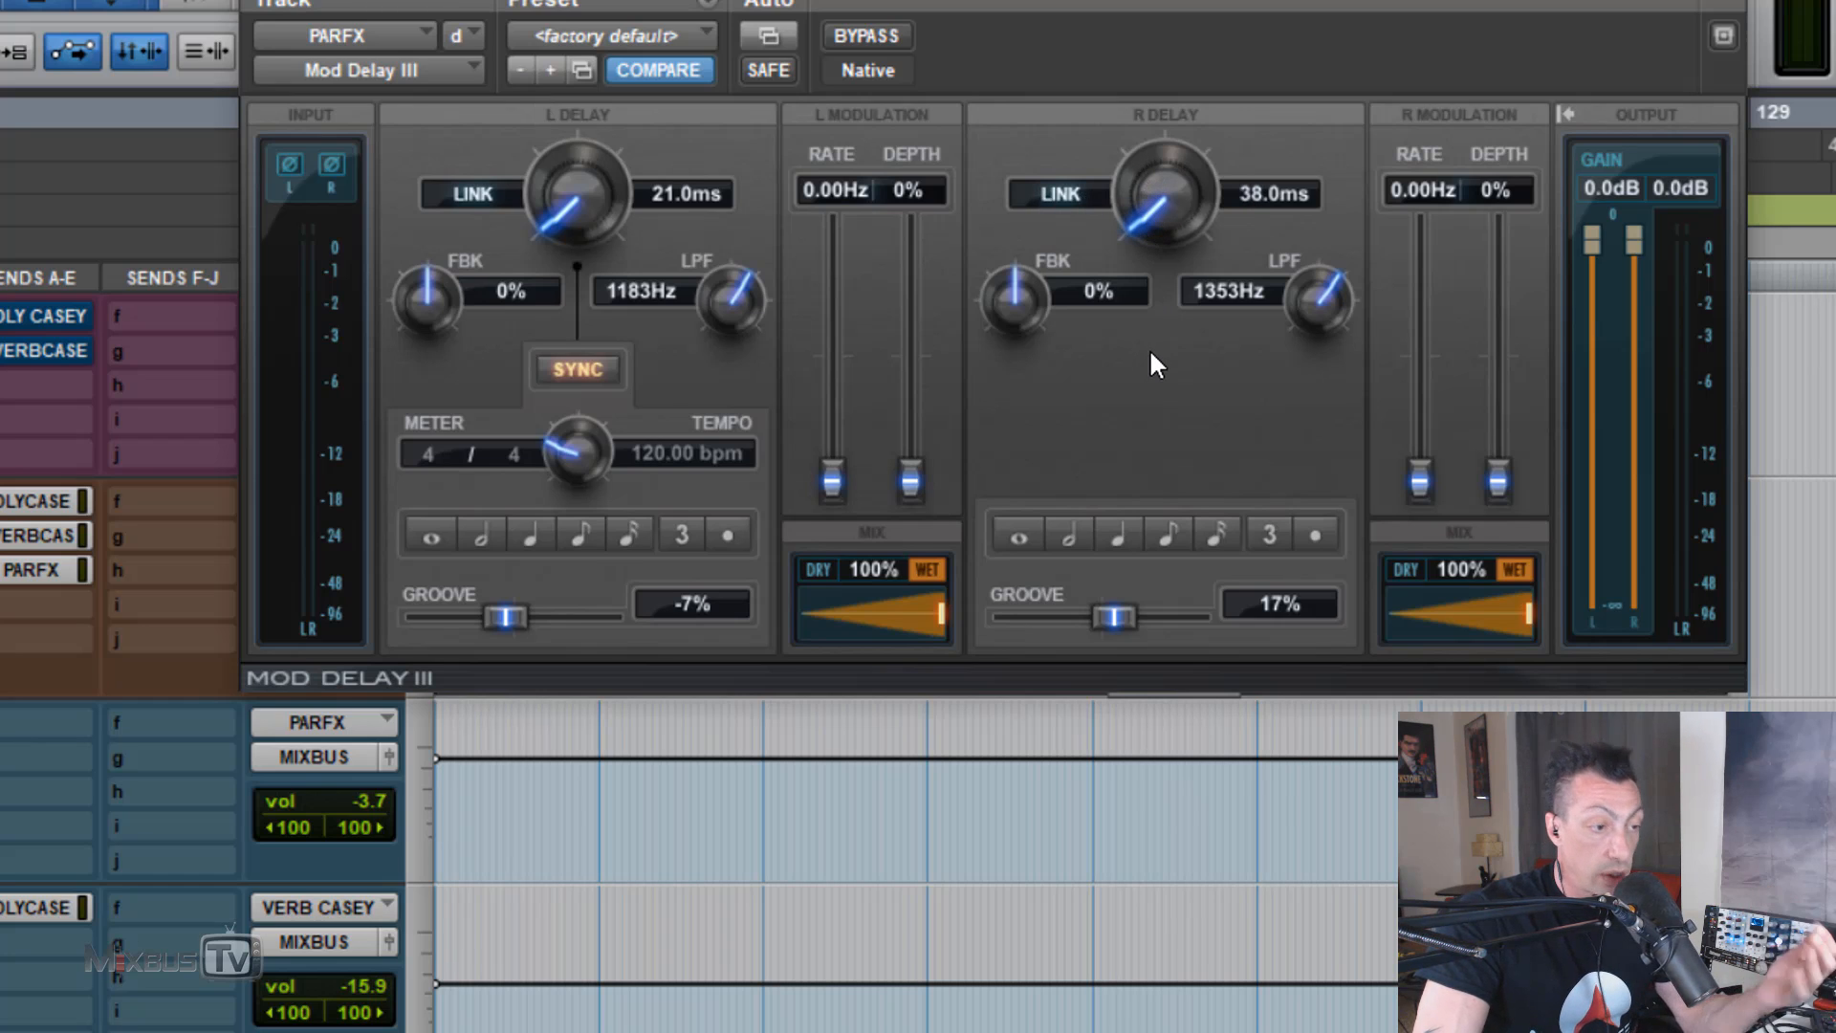
Step: Set modulation to 1.12 Hz at 1% left and 1.46 Hz at 5% right, with low-pass filters at 274 Hz left and 194 Hz right
{"action": "left_click_drag", "start_coordinate": [914, 483], "coordinate": [914, 465]}
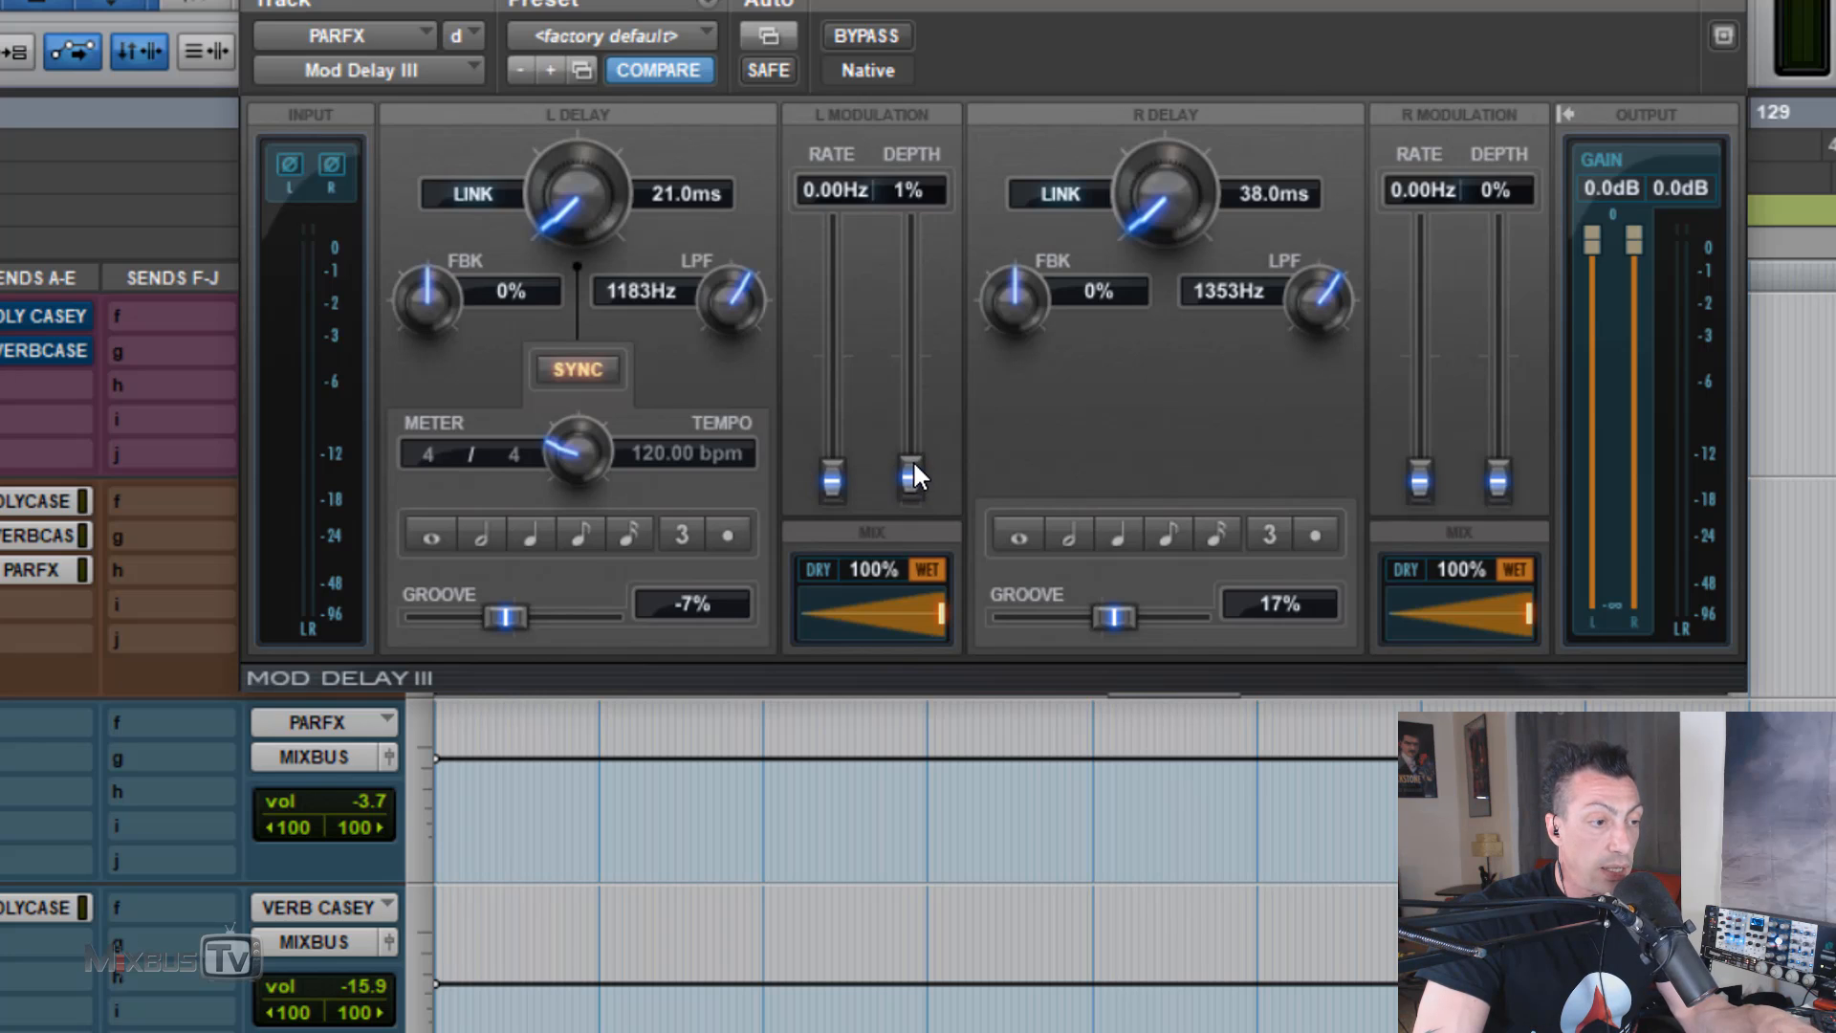
{"action": "left_click_drag", "start_coordinate": [1494, 473], "coordinate": [1484, 429]}
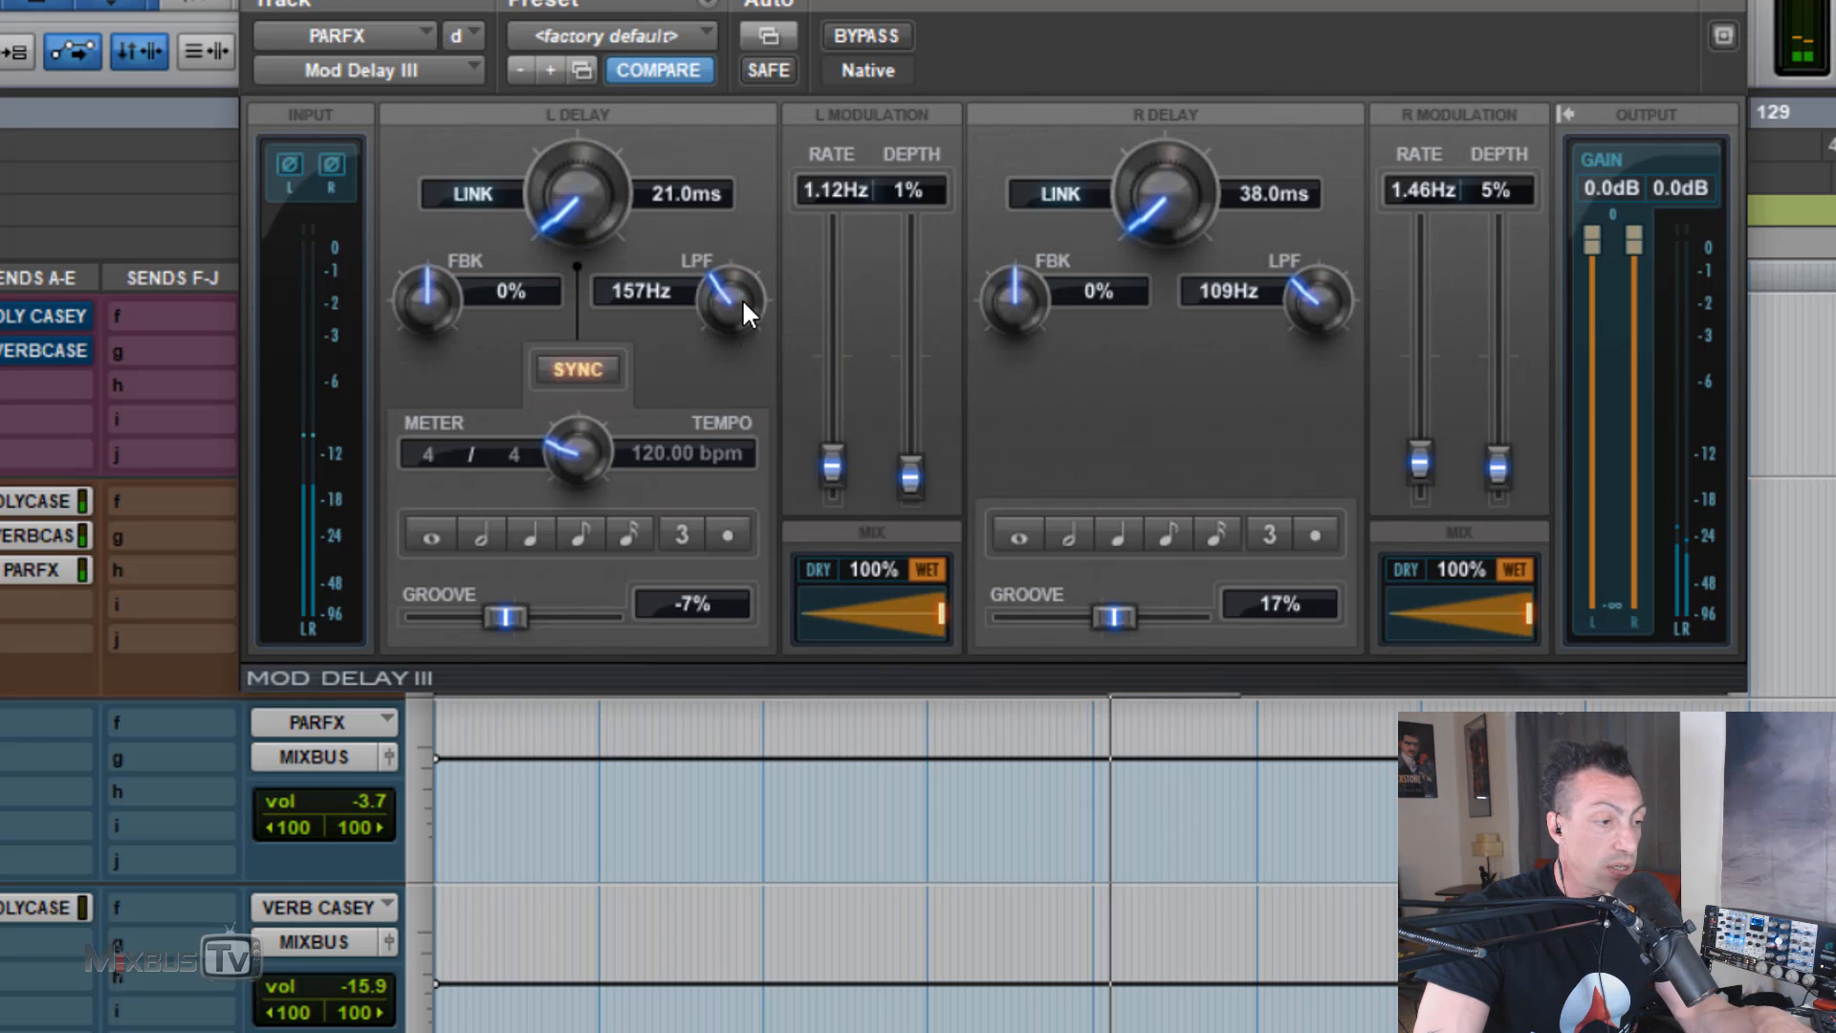
{"action": "left_click_drag", "start_coordinate": [741, 300], "coordinate": [745, 272]}
{"action": "left_click_drag", "start_coordinate": [1316, 267], "coordinate": [1300, 264]}
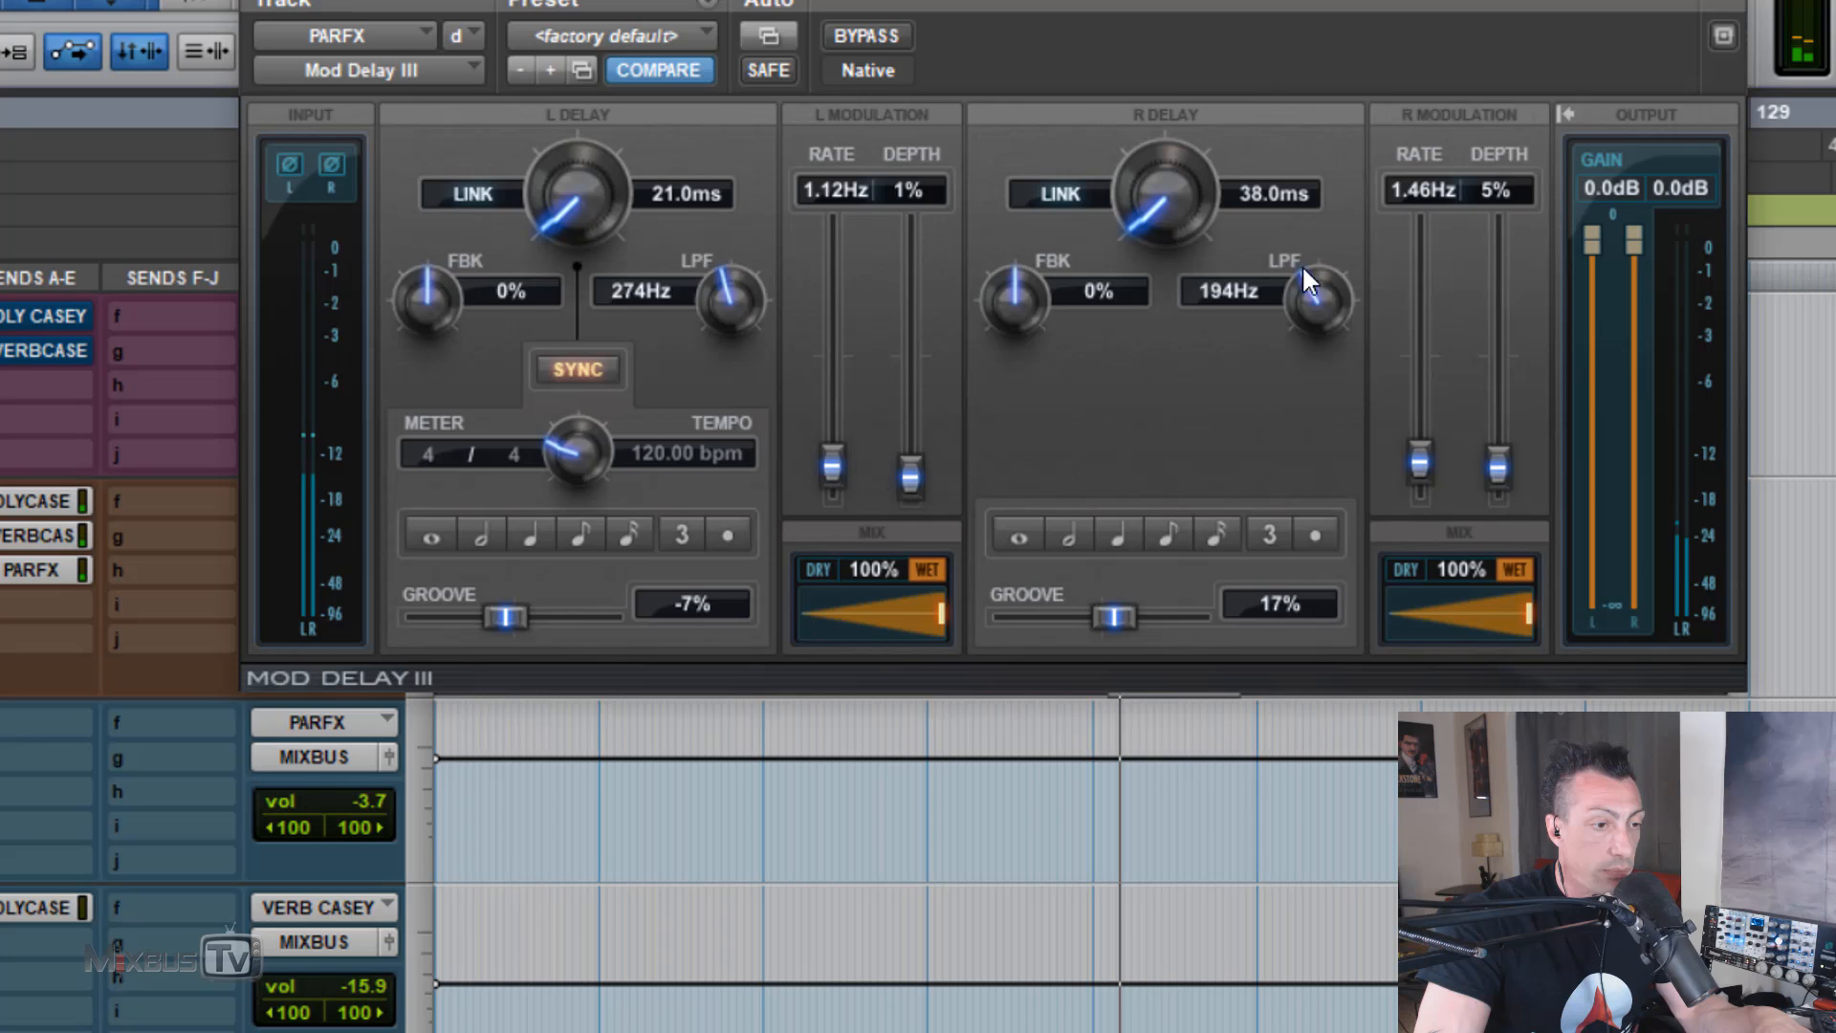
Step: Raise the PARFX volume to +3.0 dB and switch off both low-pass filters in Mod Delay III during playback
{"action": "left_click", "coordinate": [368, 722]}
{"action": "left_click_drag", "start_coordinate": [369, 701], "coordinate": [375, 591]}
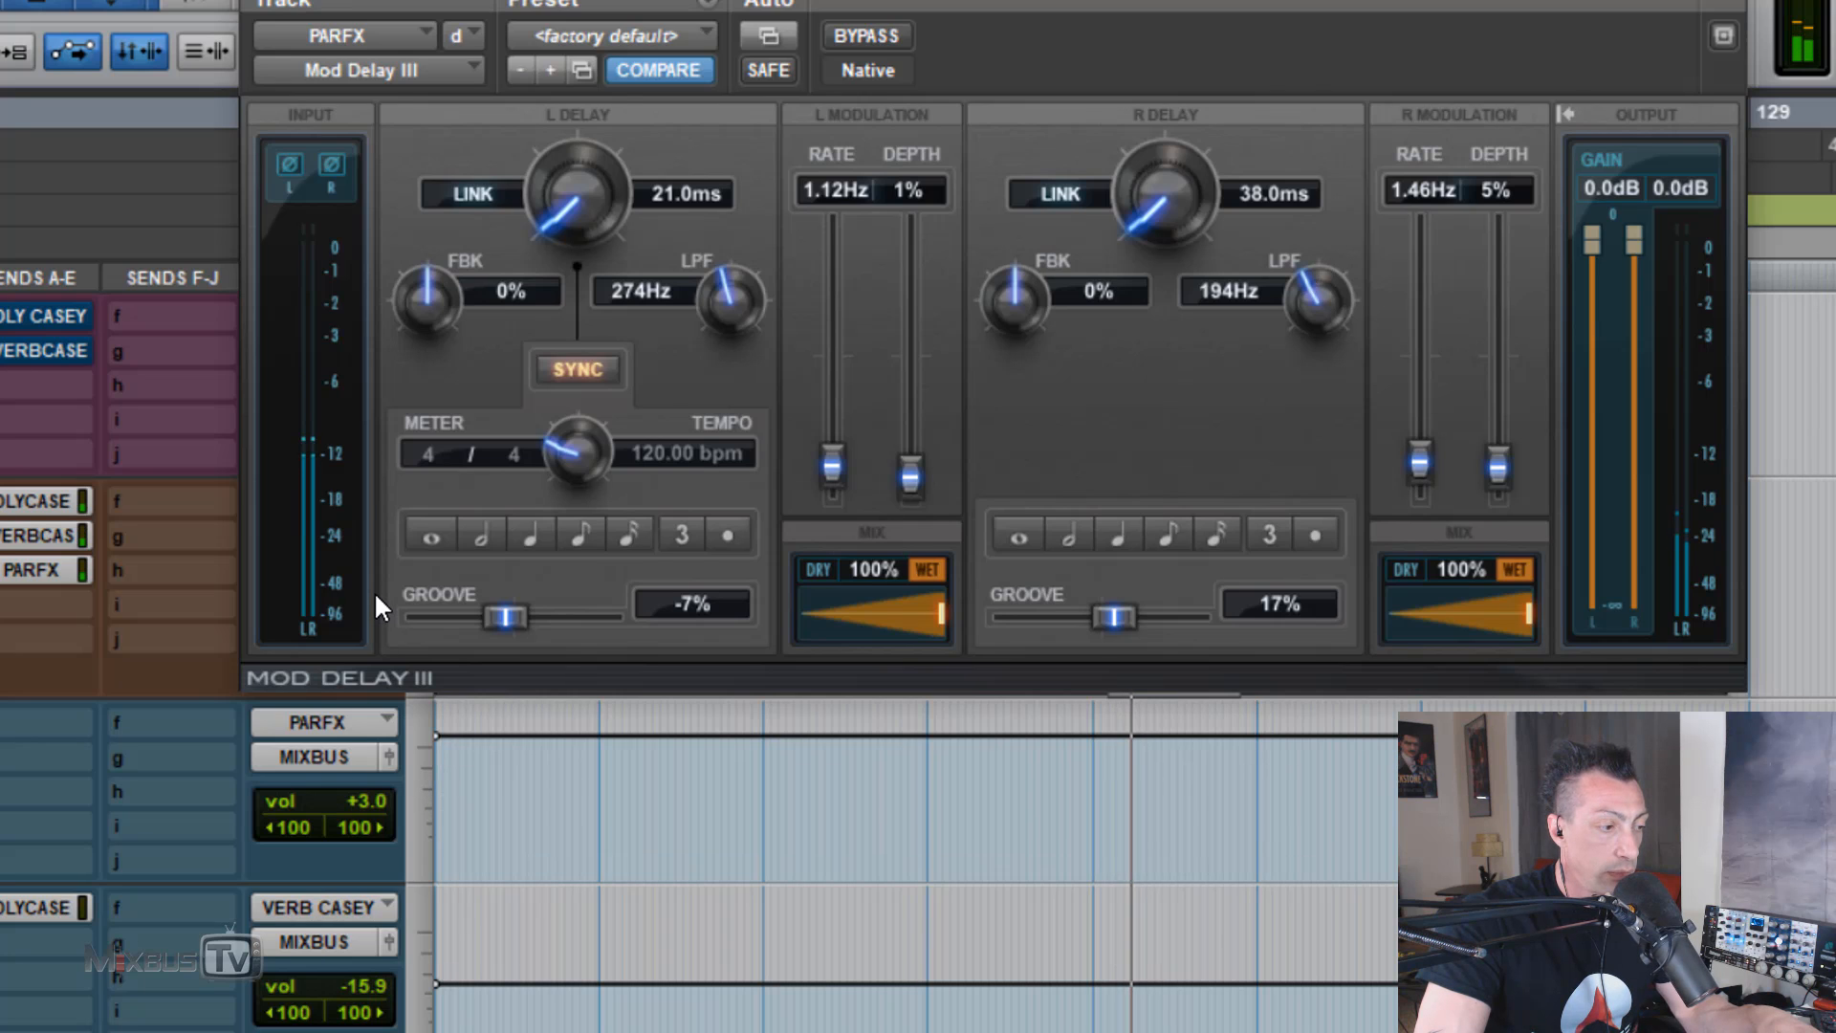
{"action": "left_click_drag", "start_coordinate": [730, 301], "coordinate": [732, 248]}
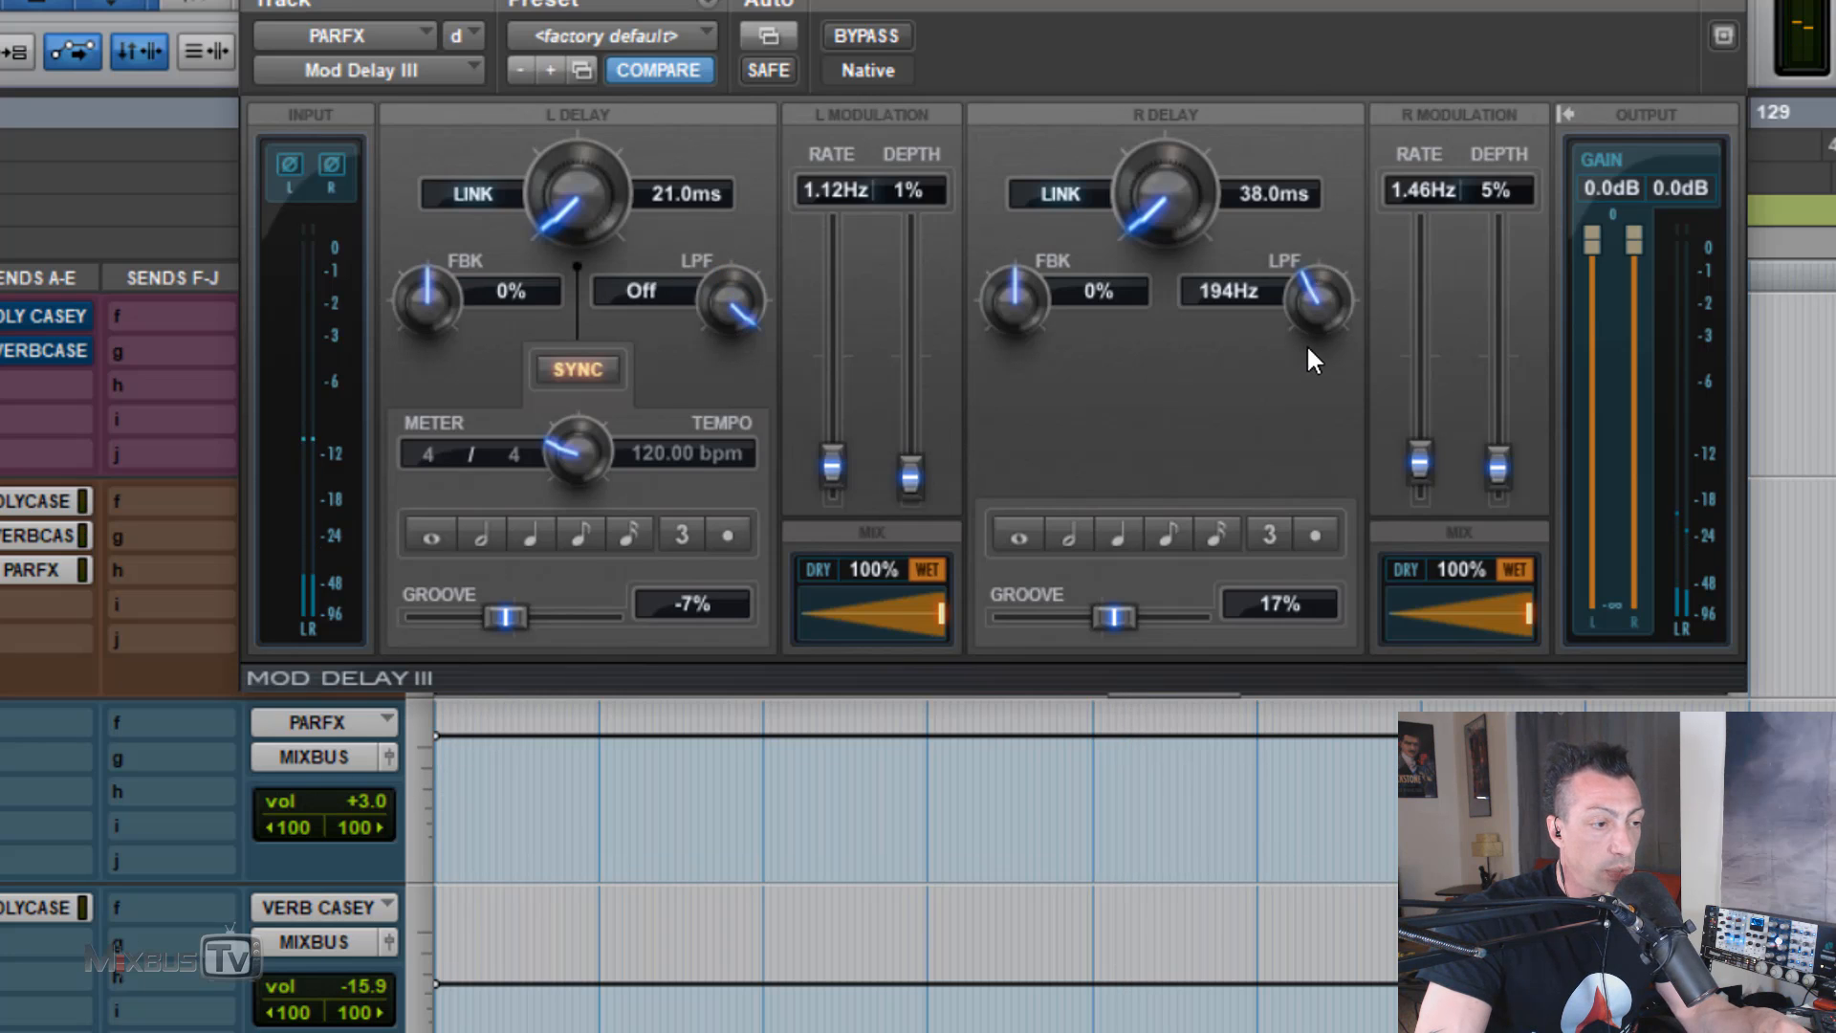
{"action": "left_click_drag", "start_coordinate": [1316, 316], "coordinate": [1278, 19]}
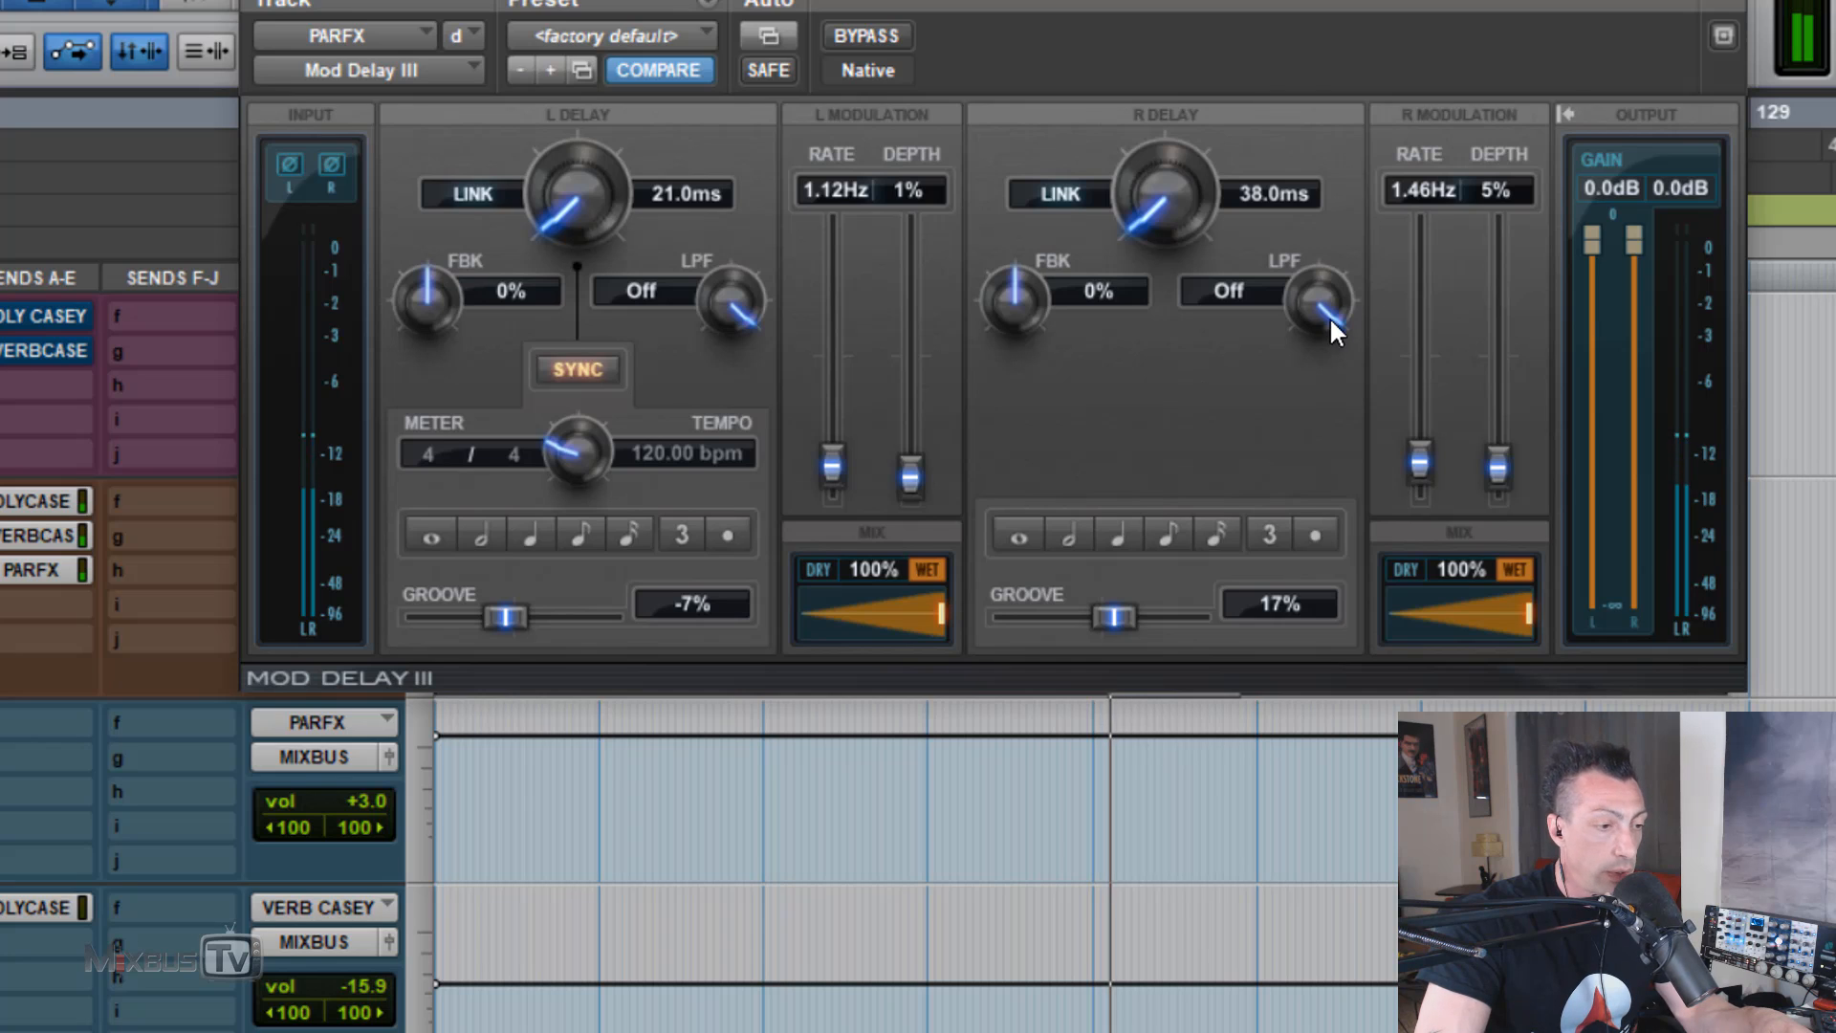
Step: Try different low-pass cutoffs on both delay channels during playback, ending on 580 Hz left and 639 Hz right
{"action": "left_click_drag", "start_coordinate": [1325, 302], "coordinate": [1229, 420]}
{"action": "left_click_drag", "start_coordinate": [761, 292], "coordinate": [861, 402]}
{"action": "left_click_drag", "start_coordinate": [1329, 286], "coordinate": [741, 421]}
{"action": "left_click_drag", "start_coordinate": [751, 302], "coordinate": [784, 440]}
{"action": "left_click_drag", "start_coordinate": [1329, 304], "coordinate": [1299, 421]}
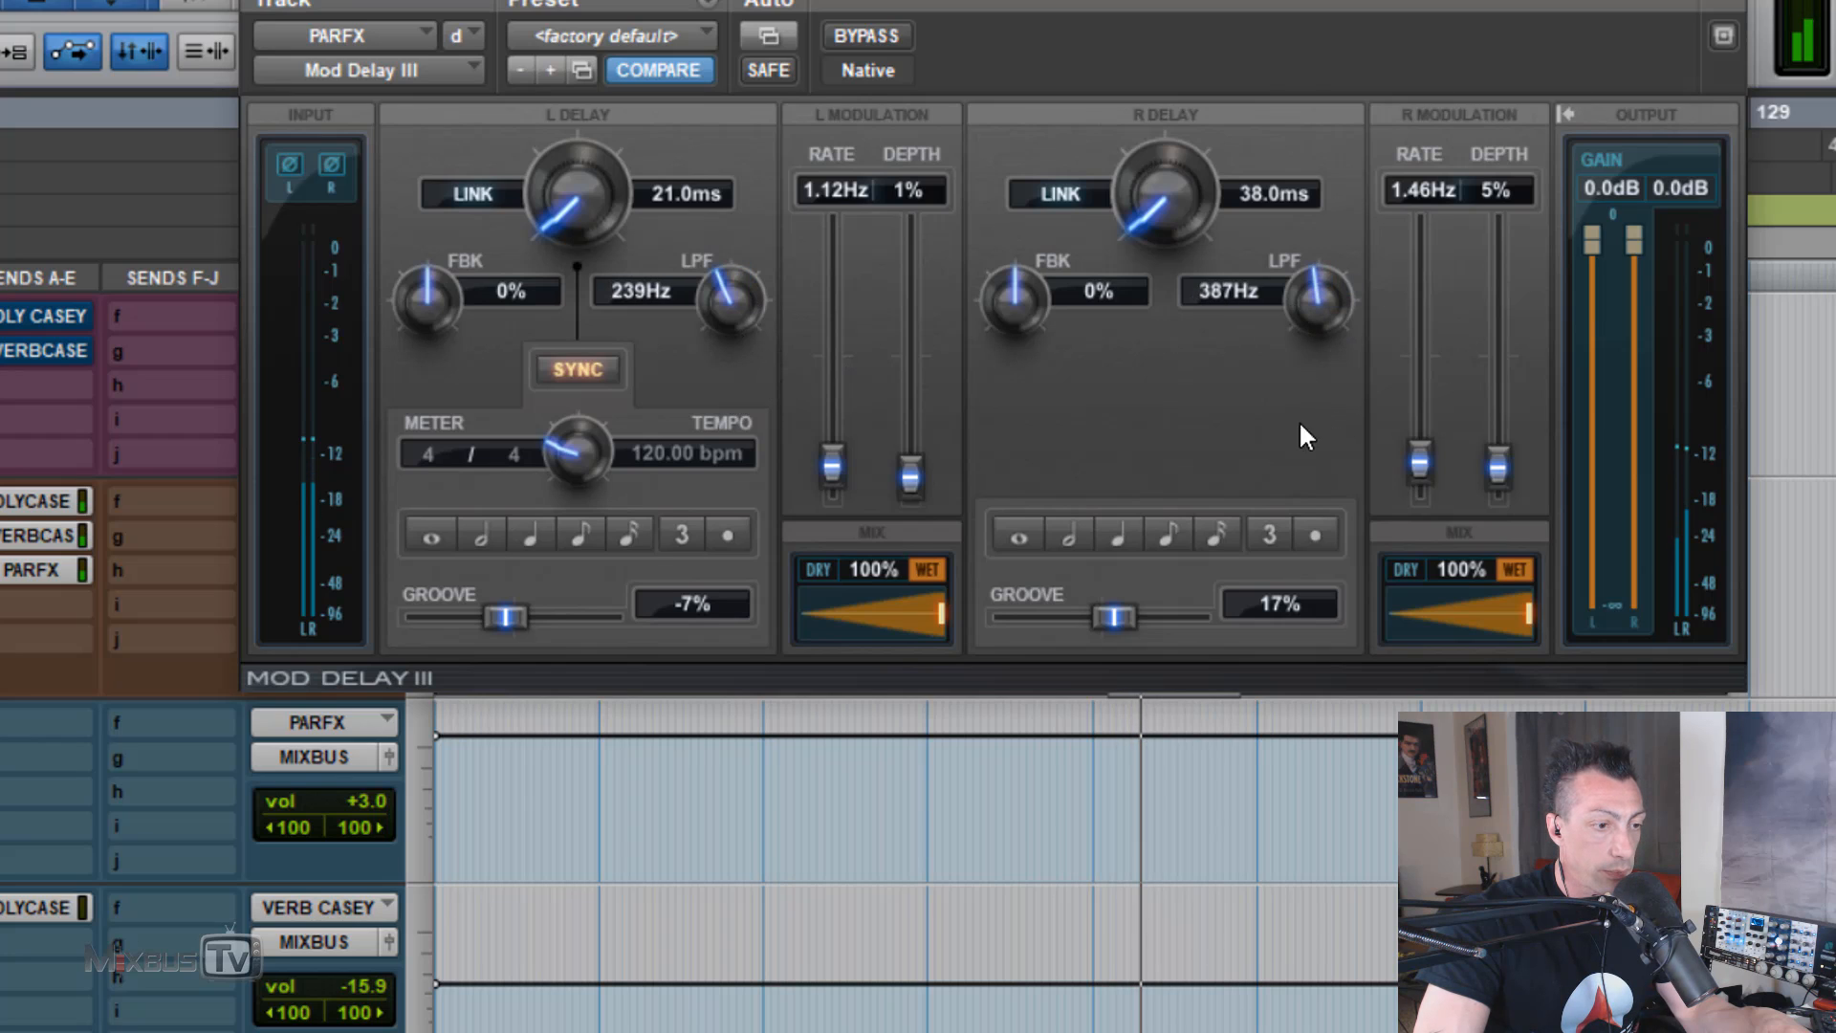
{"action": "left_click_drag", "start_coordinate": [737, 302], "coordinate": [742, 249]}
{"action": "left_click_drag", "start_coordinate": [1311, 287], "coordinate": [1313, 258]}
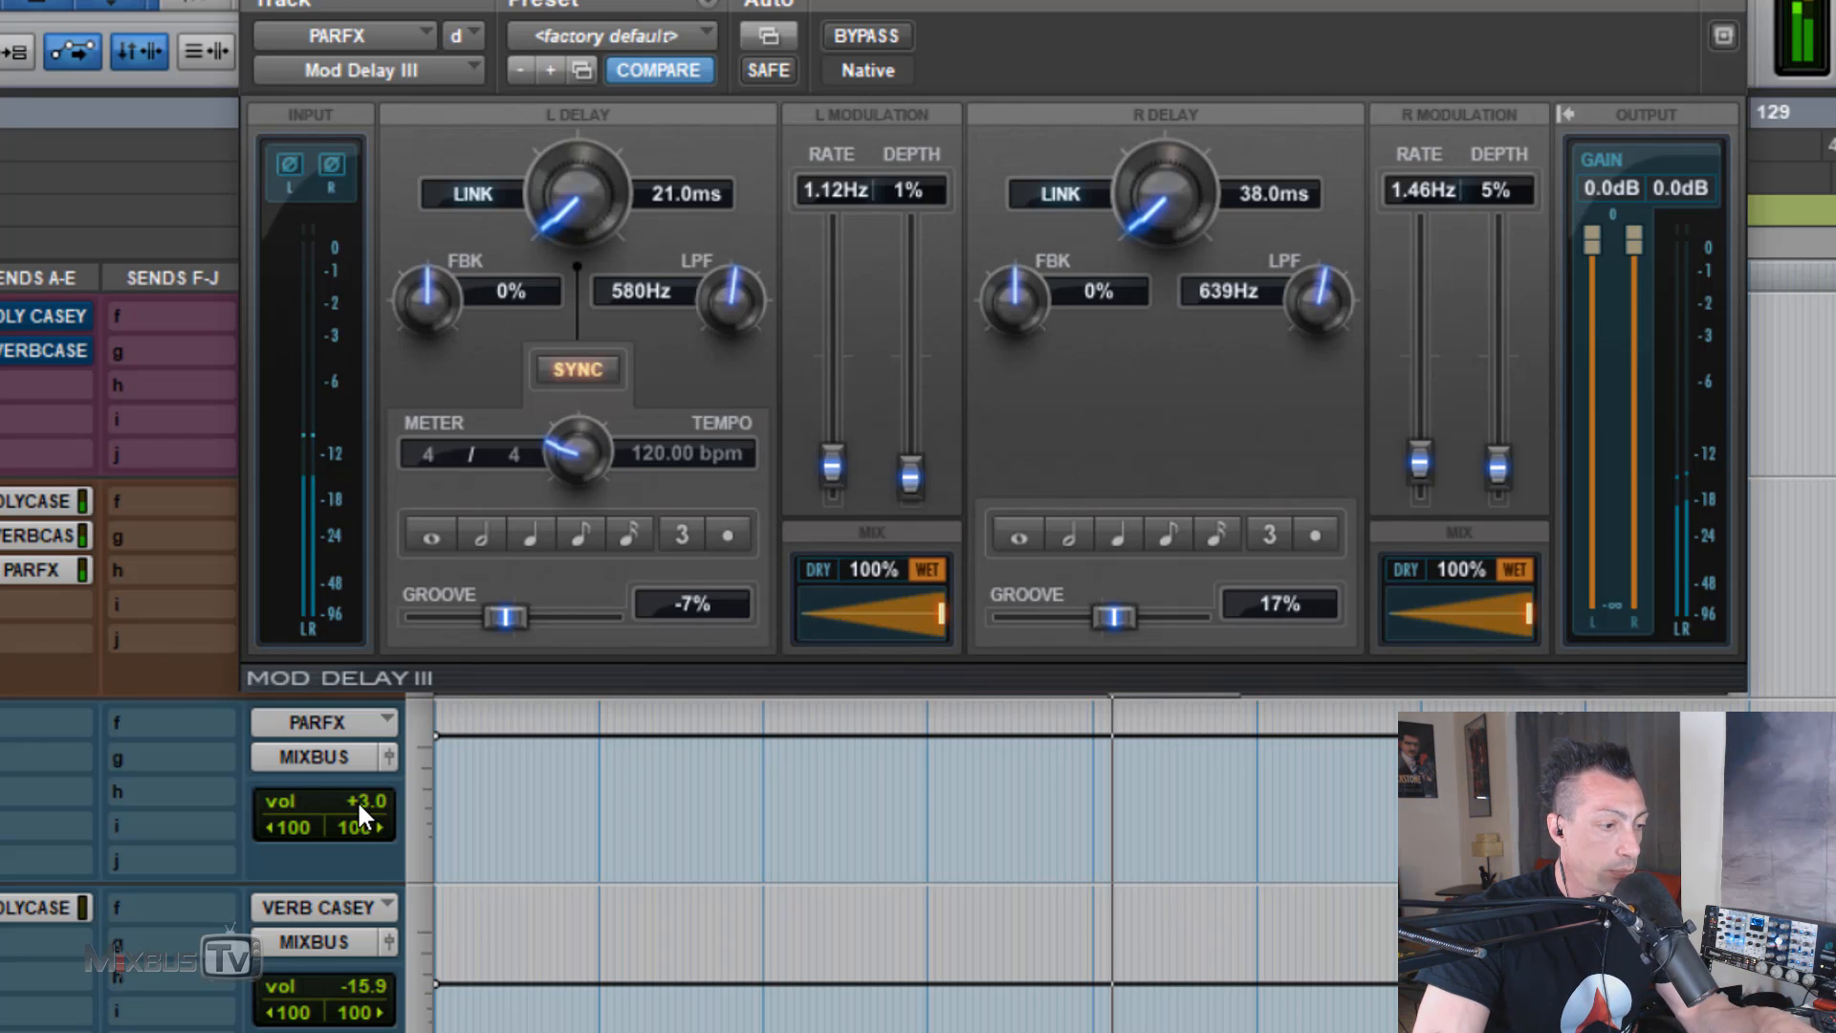
Step: Lower the low-pass filters to 127 Hz on the left delay and 169 Hz on the right
{"action": "left_click_drag", "start_coordinate": [722, 304], "coordinate": [731, 377]}
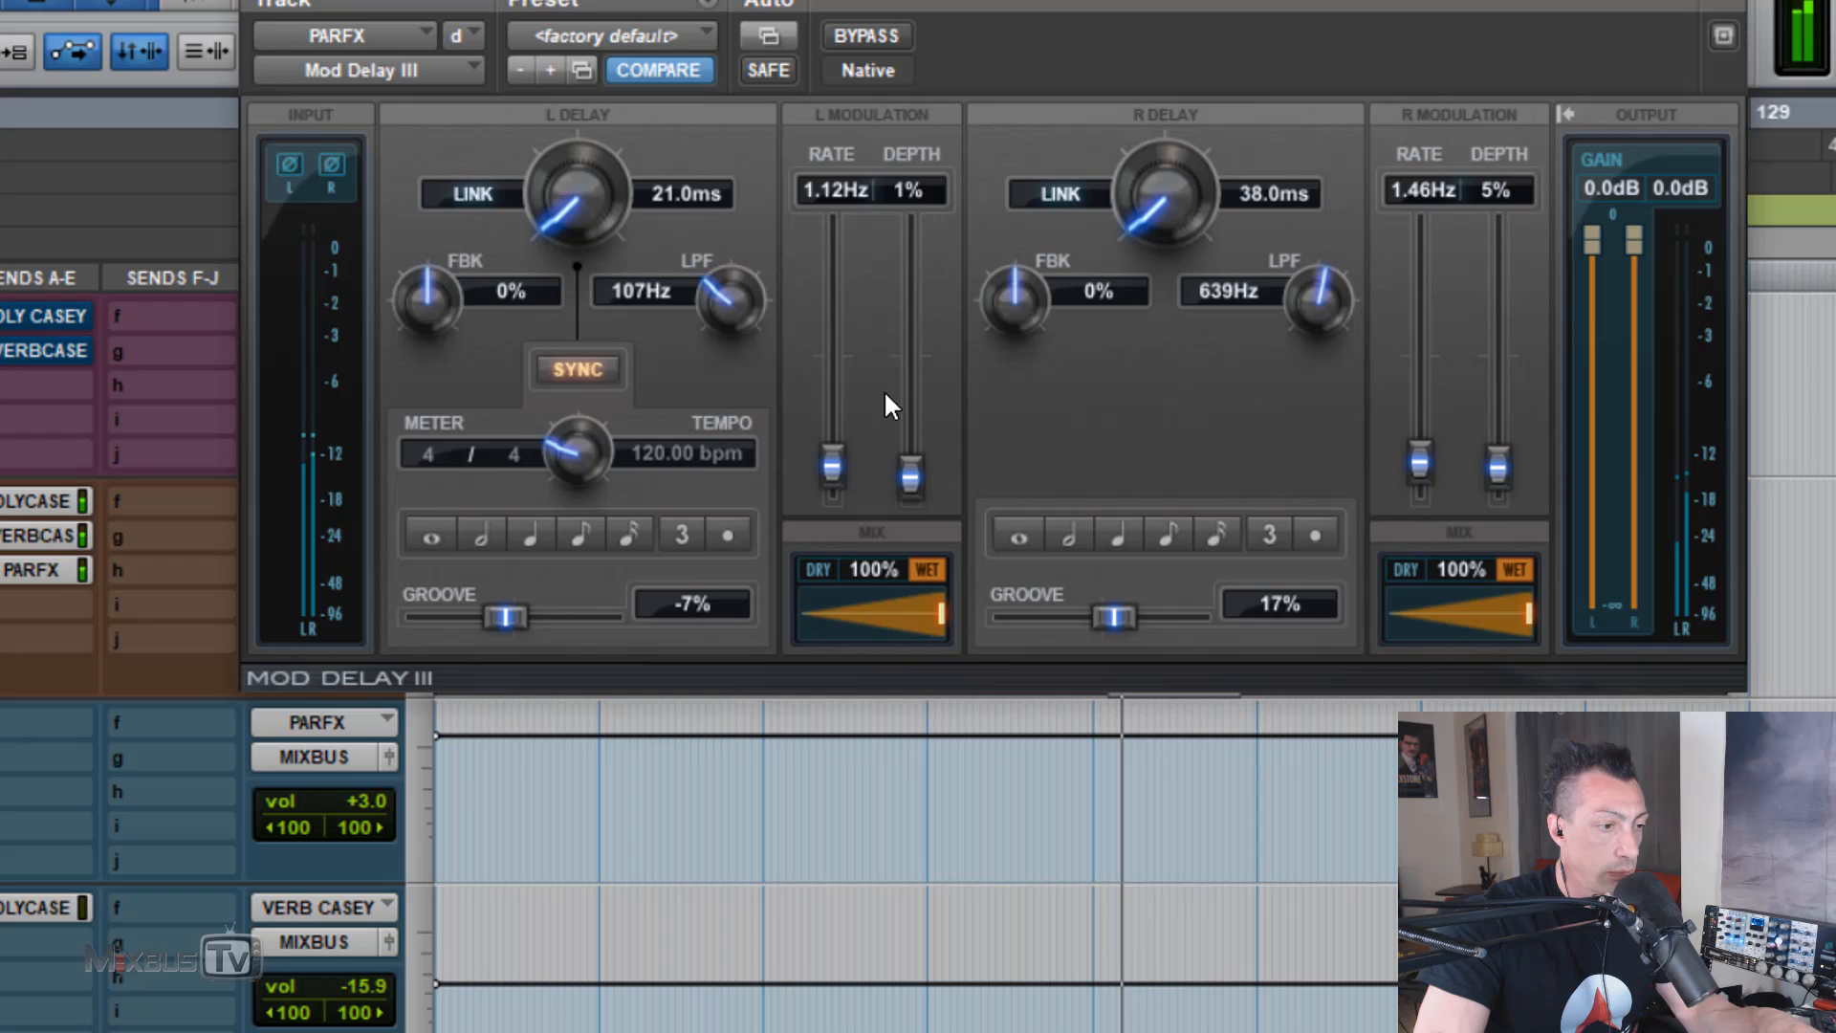
{"action": "mouse_move", "coordinate": [1310, 304]}
{"action": "left_mouse_down"}
{"action": "mouse_move", "coordinate": [1300, 394]}
{"action": "mouse_move", "coordinate": [1300, 321]}
{"action": "left_mouse_up"}
{"action": "left_click_drag", "start_coordinate": [726, 303], "coordinate": [731, 290]}
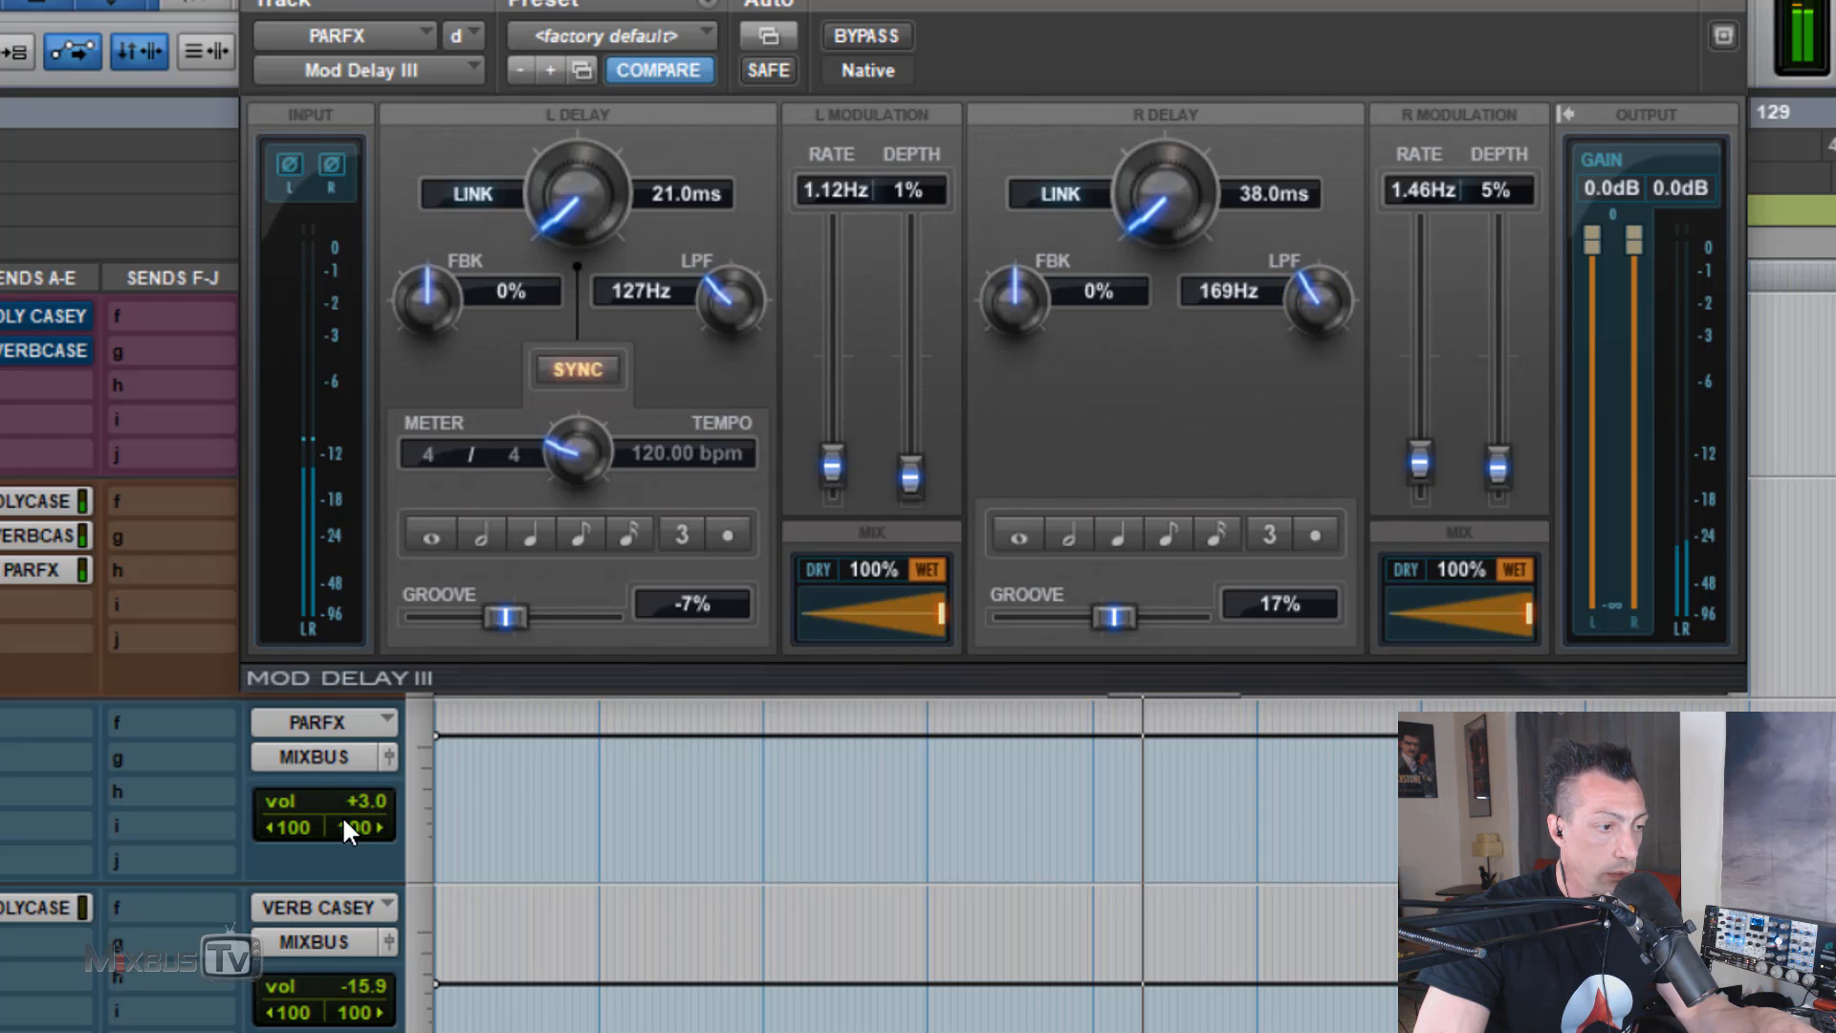
Step: Raise the PARFX volume to +12.0 dB, compare Mod Delay III bypassed and active, and reset the volume to 0.0 dB
{"action": "left_click_drag", "start_coordinate": [341, 815], "coordinate": [383, 748]}
{"action": "left_click", "coordinate": [890, 27]}
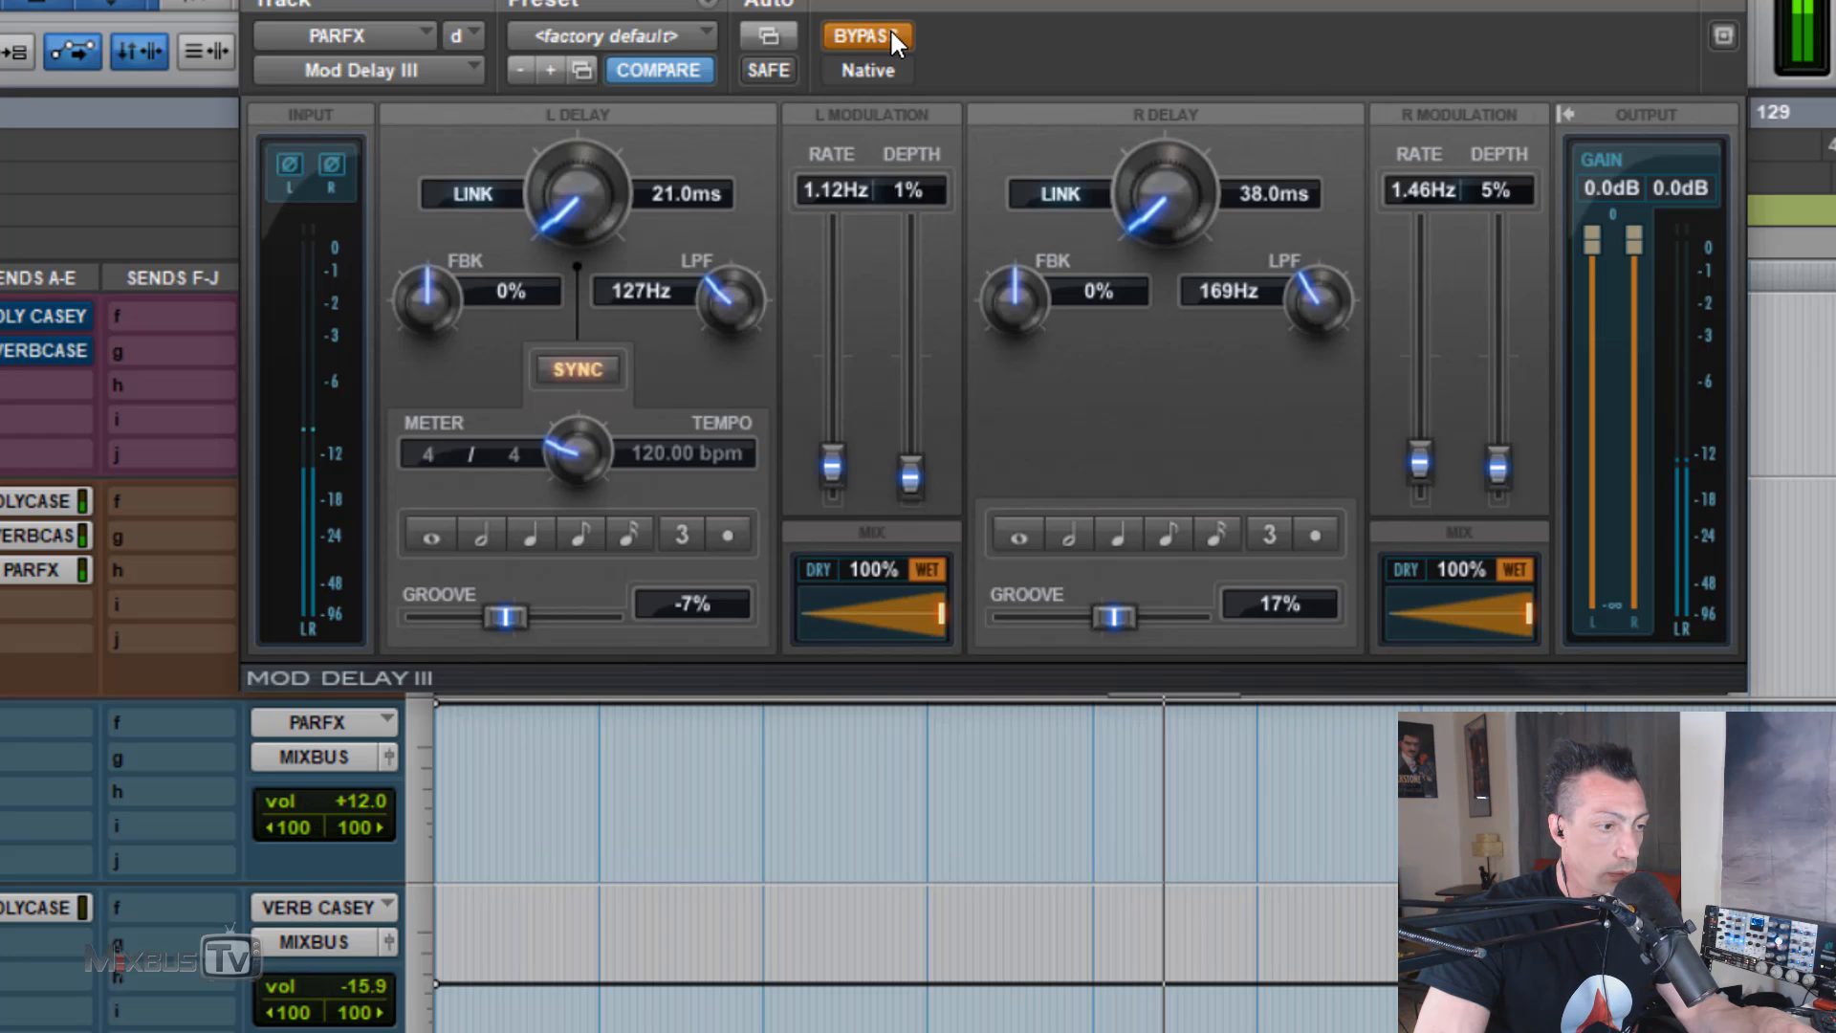
{"action": "left_click", "coordinate": [890, 27]}
{"action": "left_click", "coordinate": [369, 806], "text": "alt"}
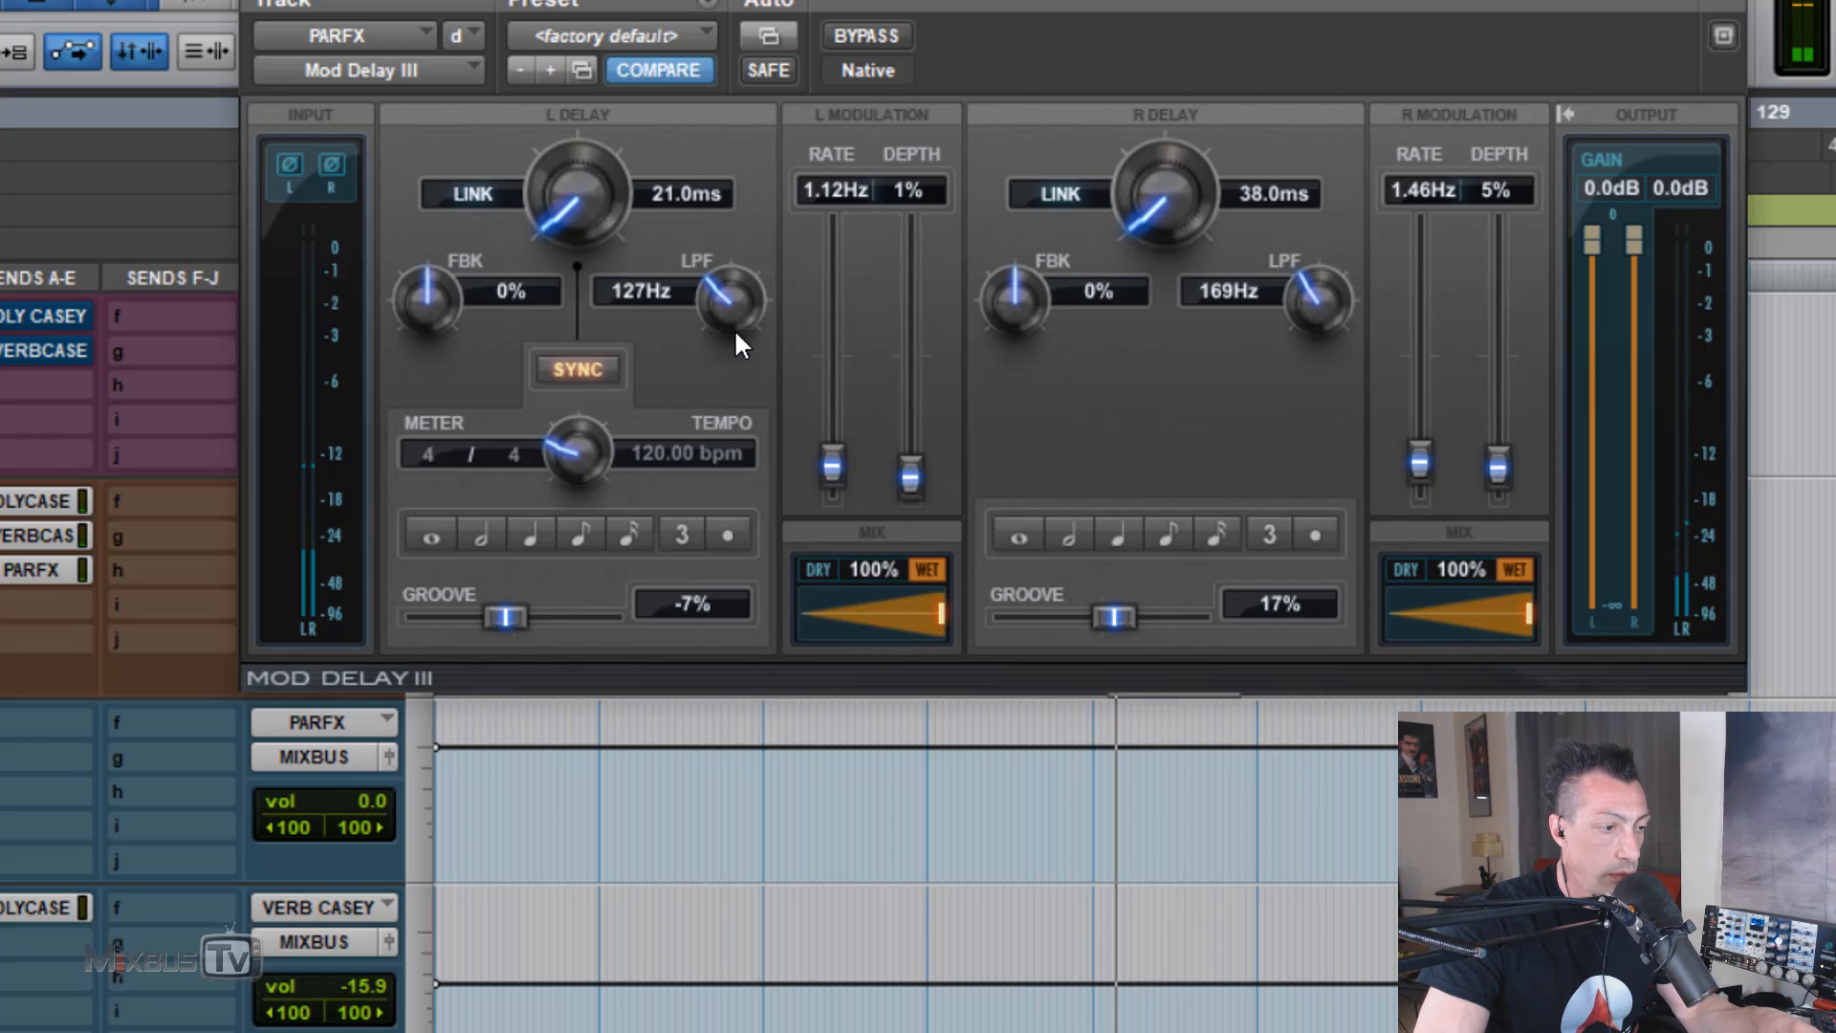
Step: Open the low-pass filters to 1095 Hz left and 1302 Hz right, and lower the PARFX volume to -5.3 dB
{"action": "left_click_drag", "start_coordinate": [732, 329], "coordinate": [754, 254]}
{"action": "left_click_drag", "start_coordinate": [1275, 304], "coordinate": [1321, 240]}
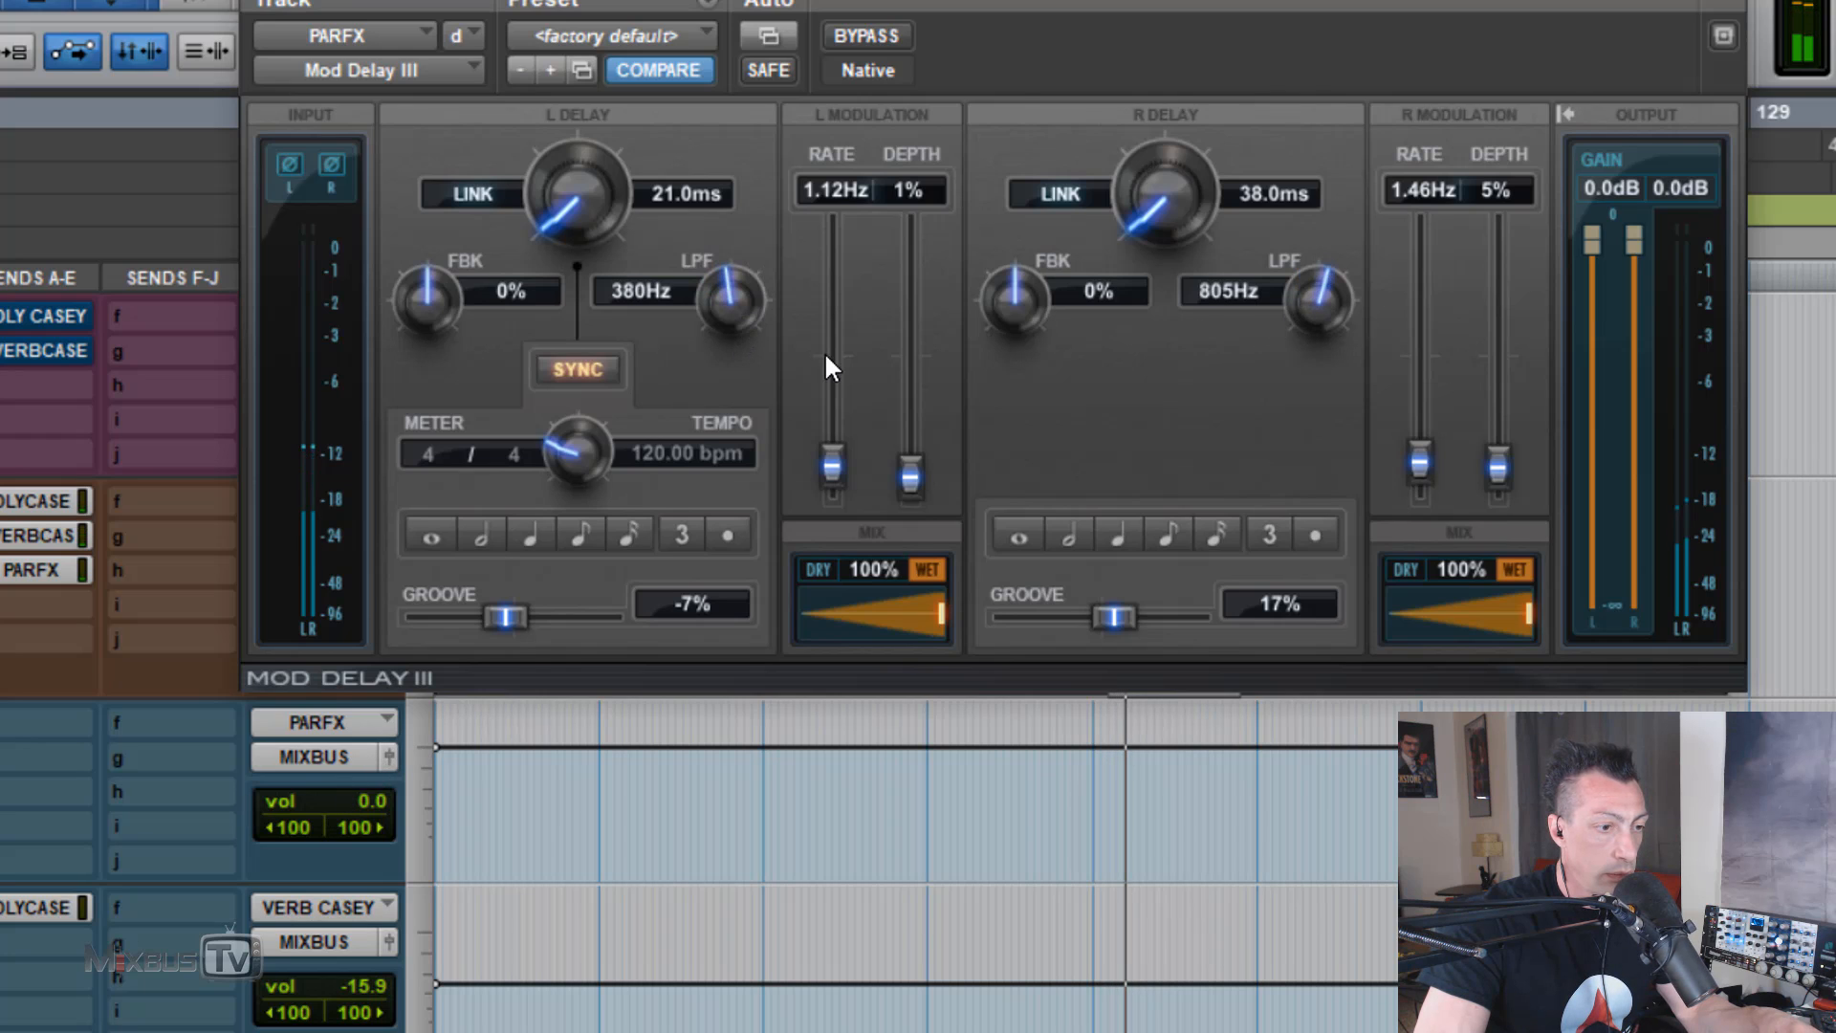
{"action": "left_click_drag", "start_coordinate": [746, 316], "coordinate": [761, 250]}
{"action": "left_click_drag", "start_coordinate": [1329, 302], "coordinate": [1331, 269]}
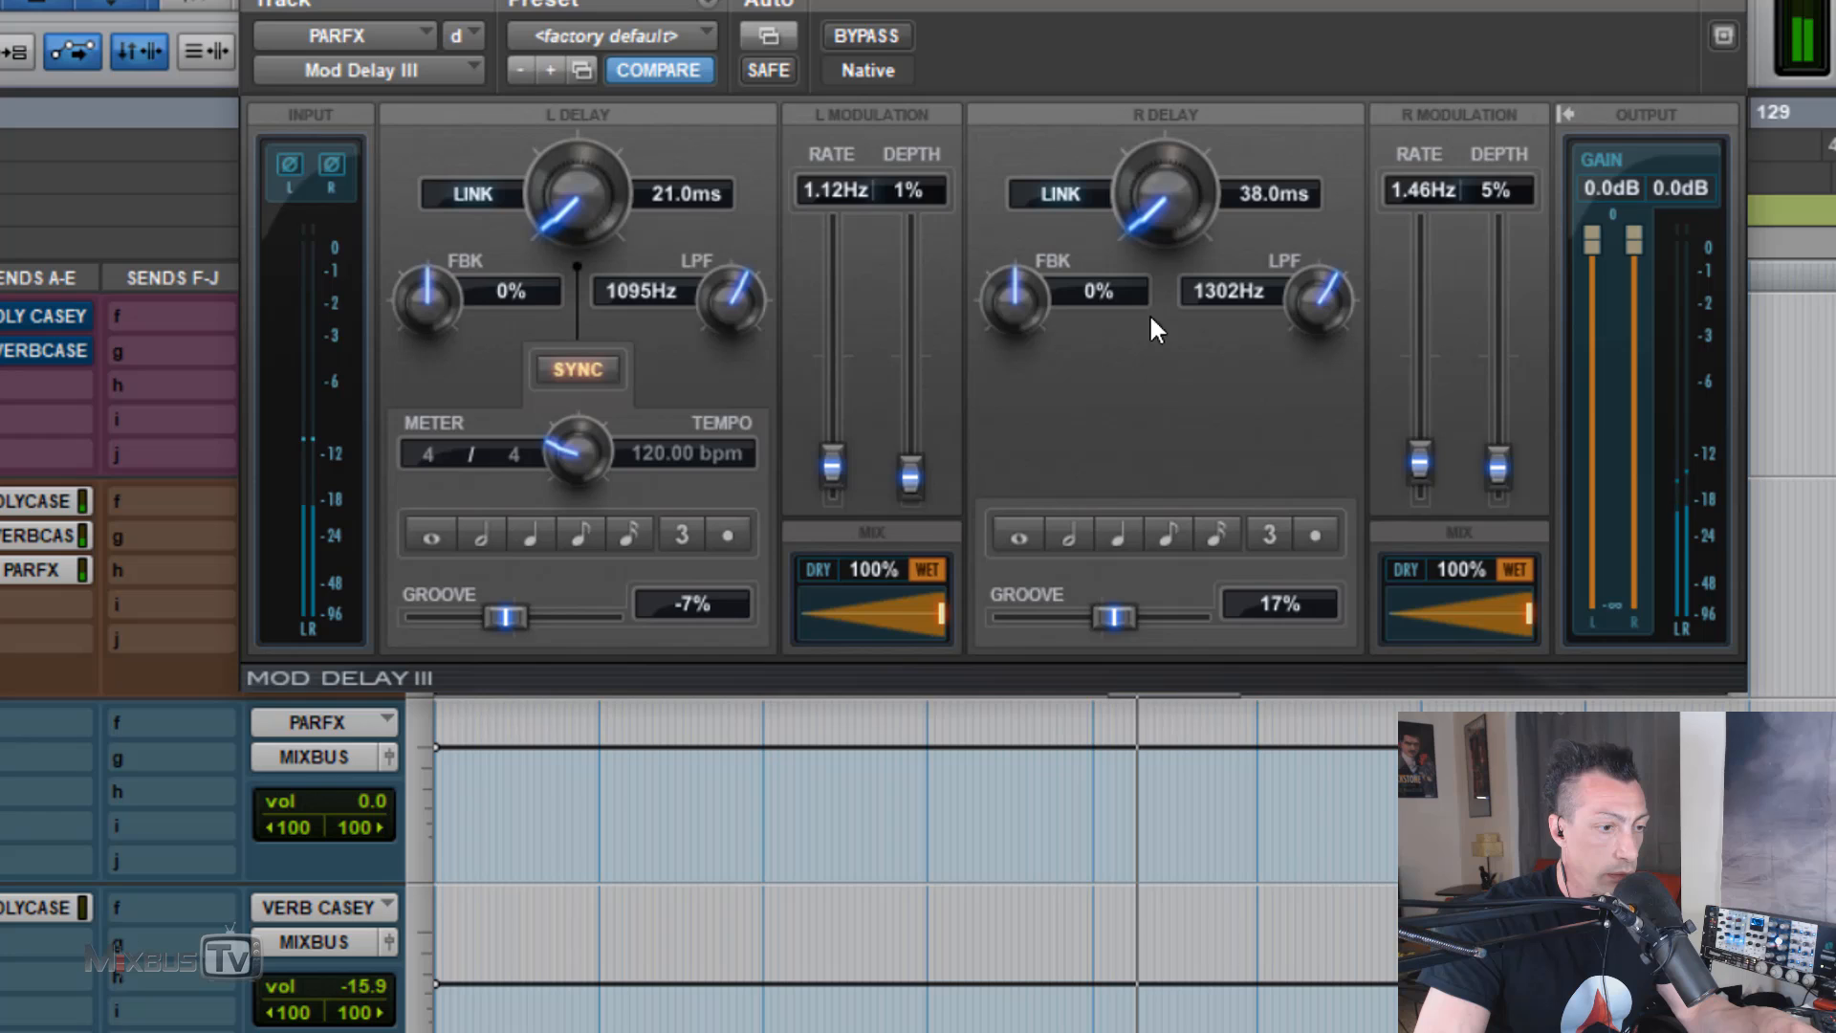
{"action": "left_click_drag", "start_coordinate": [363, 802], "coordinate": [369, 955]}
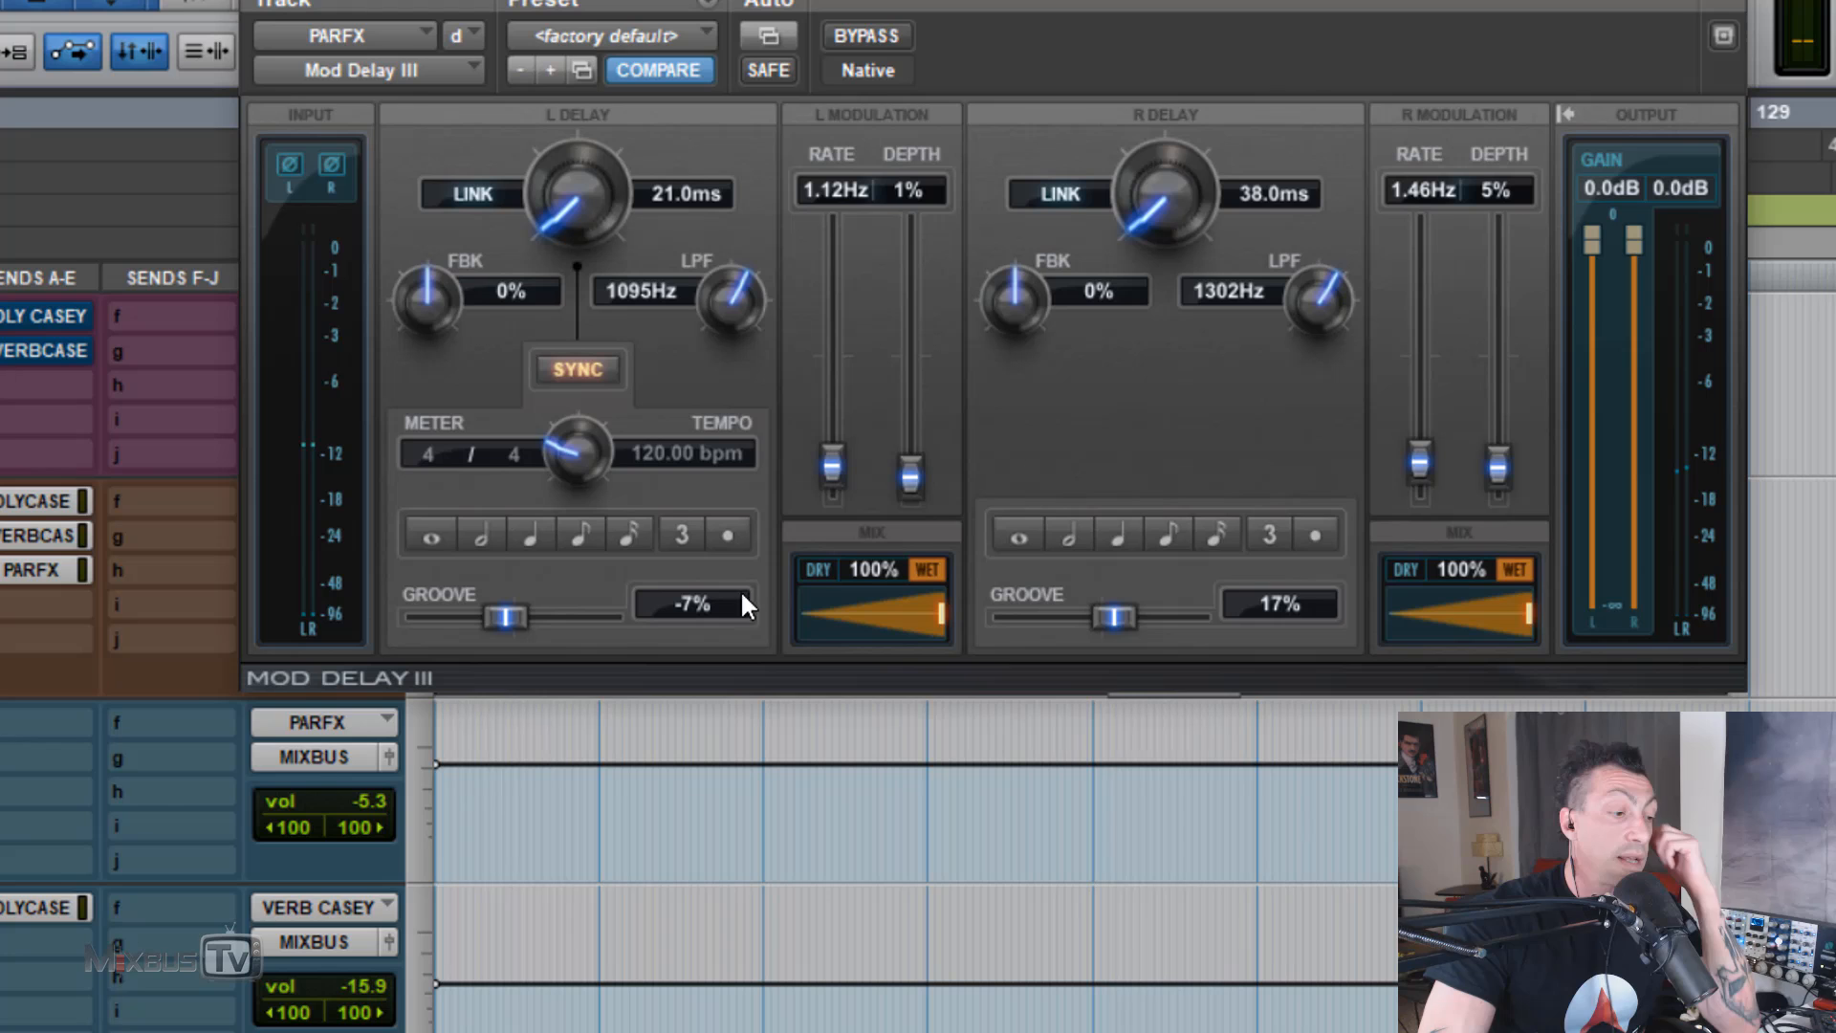
Step: Insert the S1 Imager stereo plug-in after Mod Delay III on the PARFX track
{"action": "left_click", "coordinate": [42, 858]}
{"action": "mouse_move", "coordinate": [169, 966]}
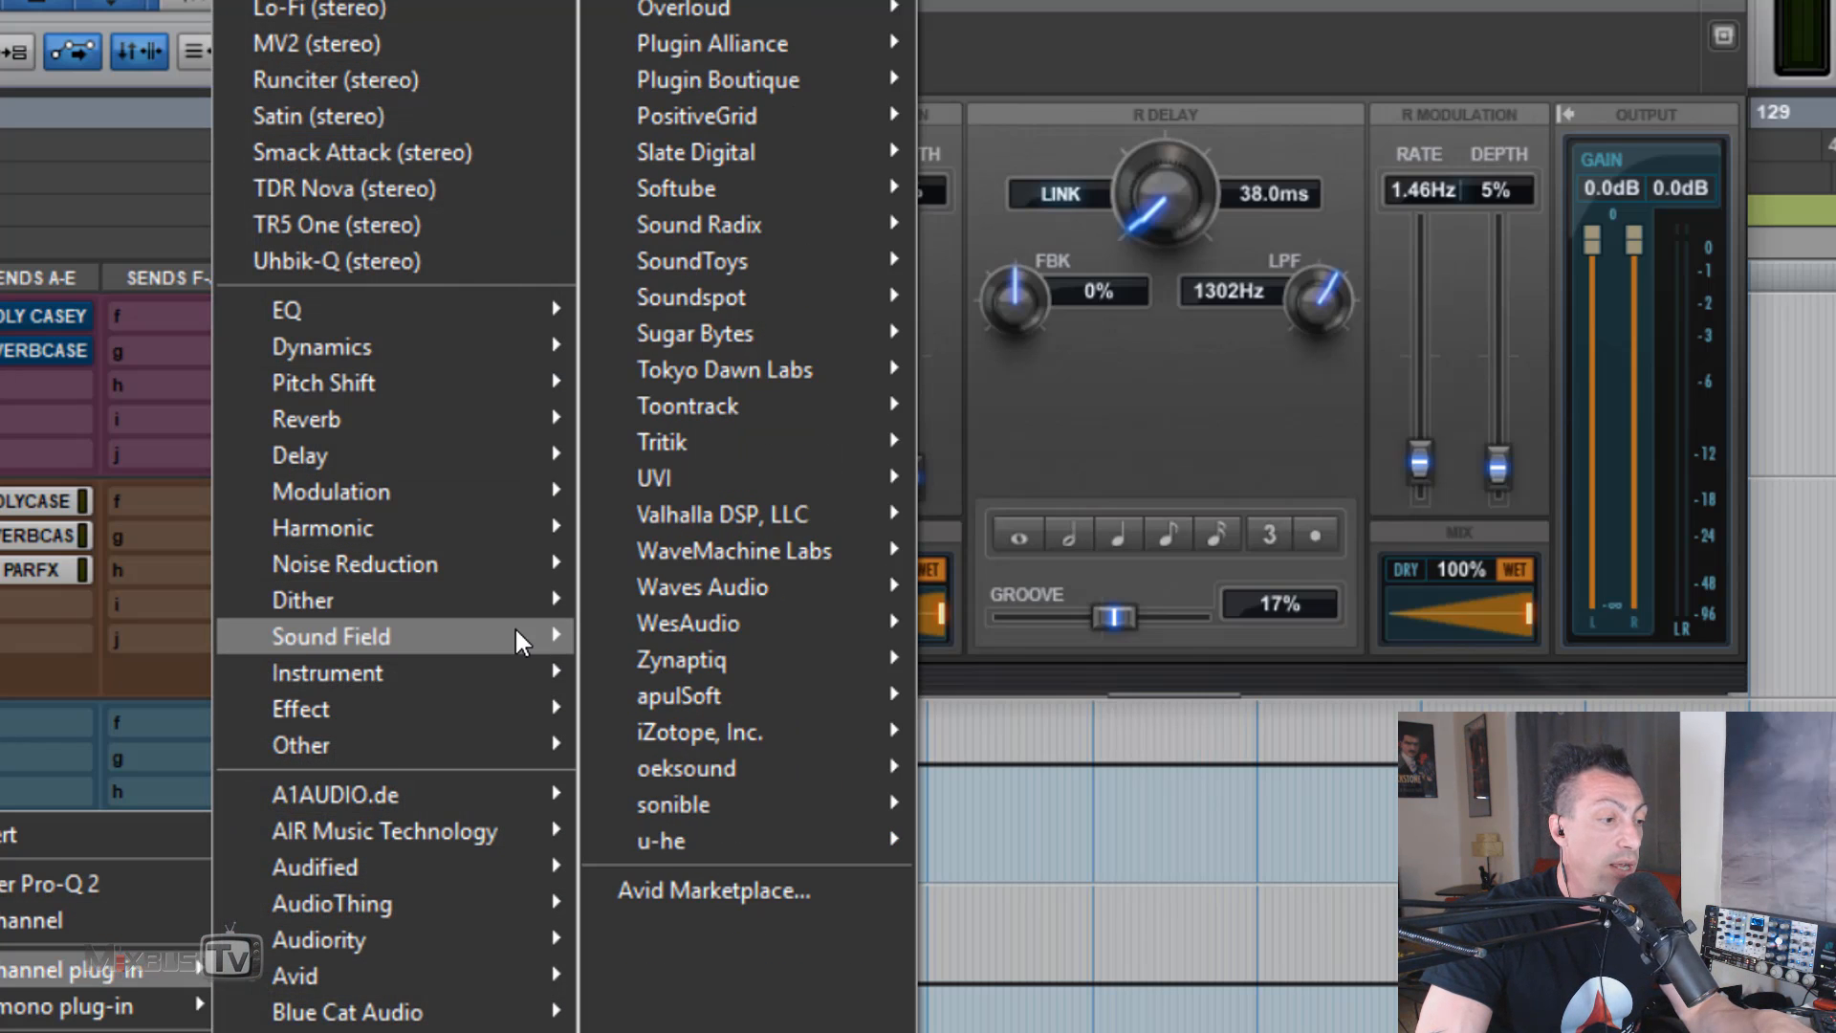
{"action": "mouse_move", "coordinate": [516, 636]}
{"action": "left_click", "coordinate": [717, 1032]}
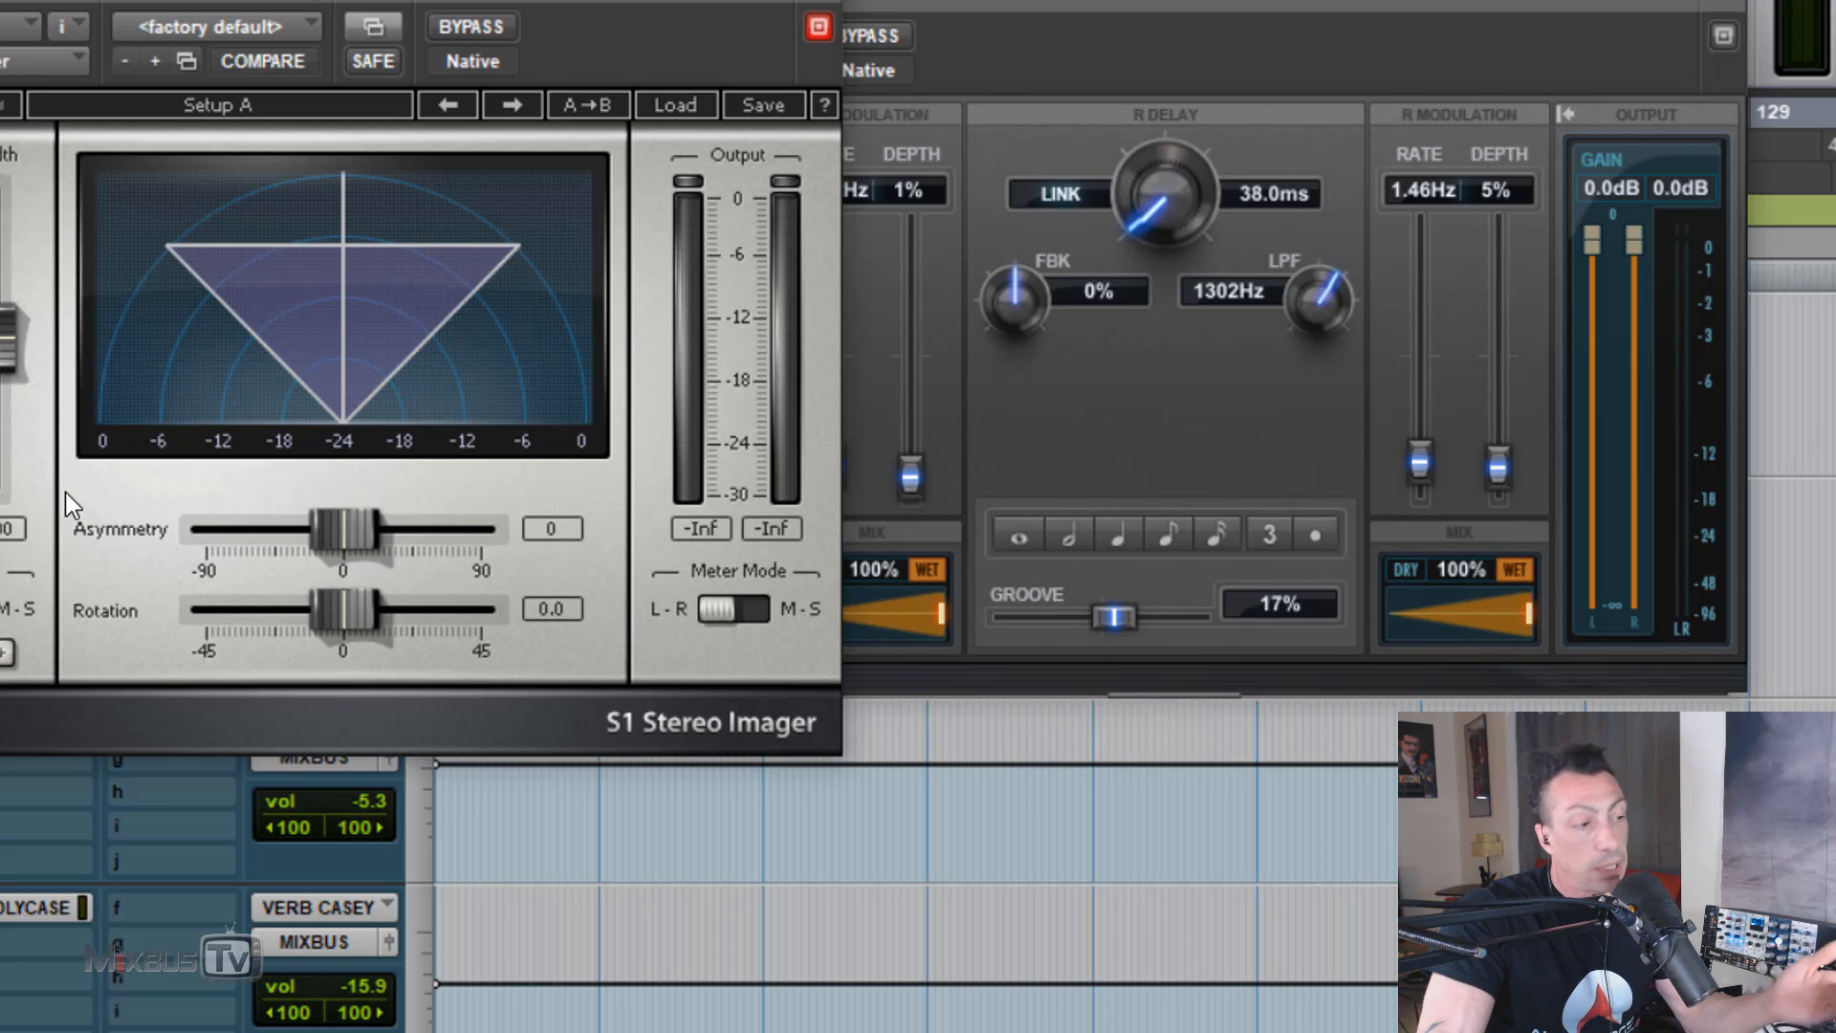
Step: Play the vocal while increasing the stereo width in S1 Imager, and stop playback
{"action": "key", "text": "space"}
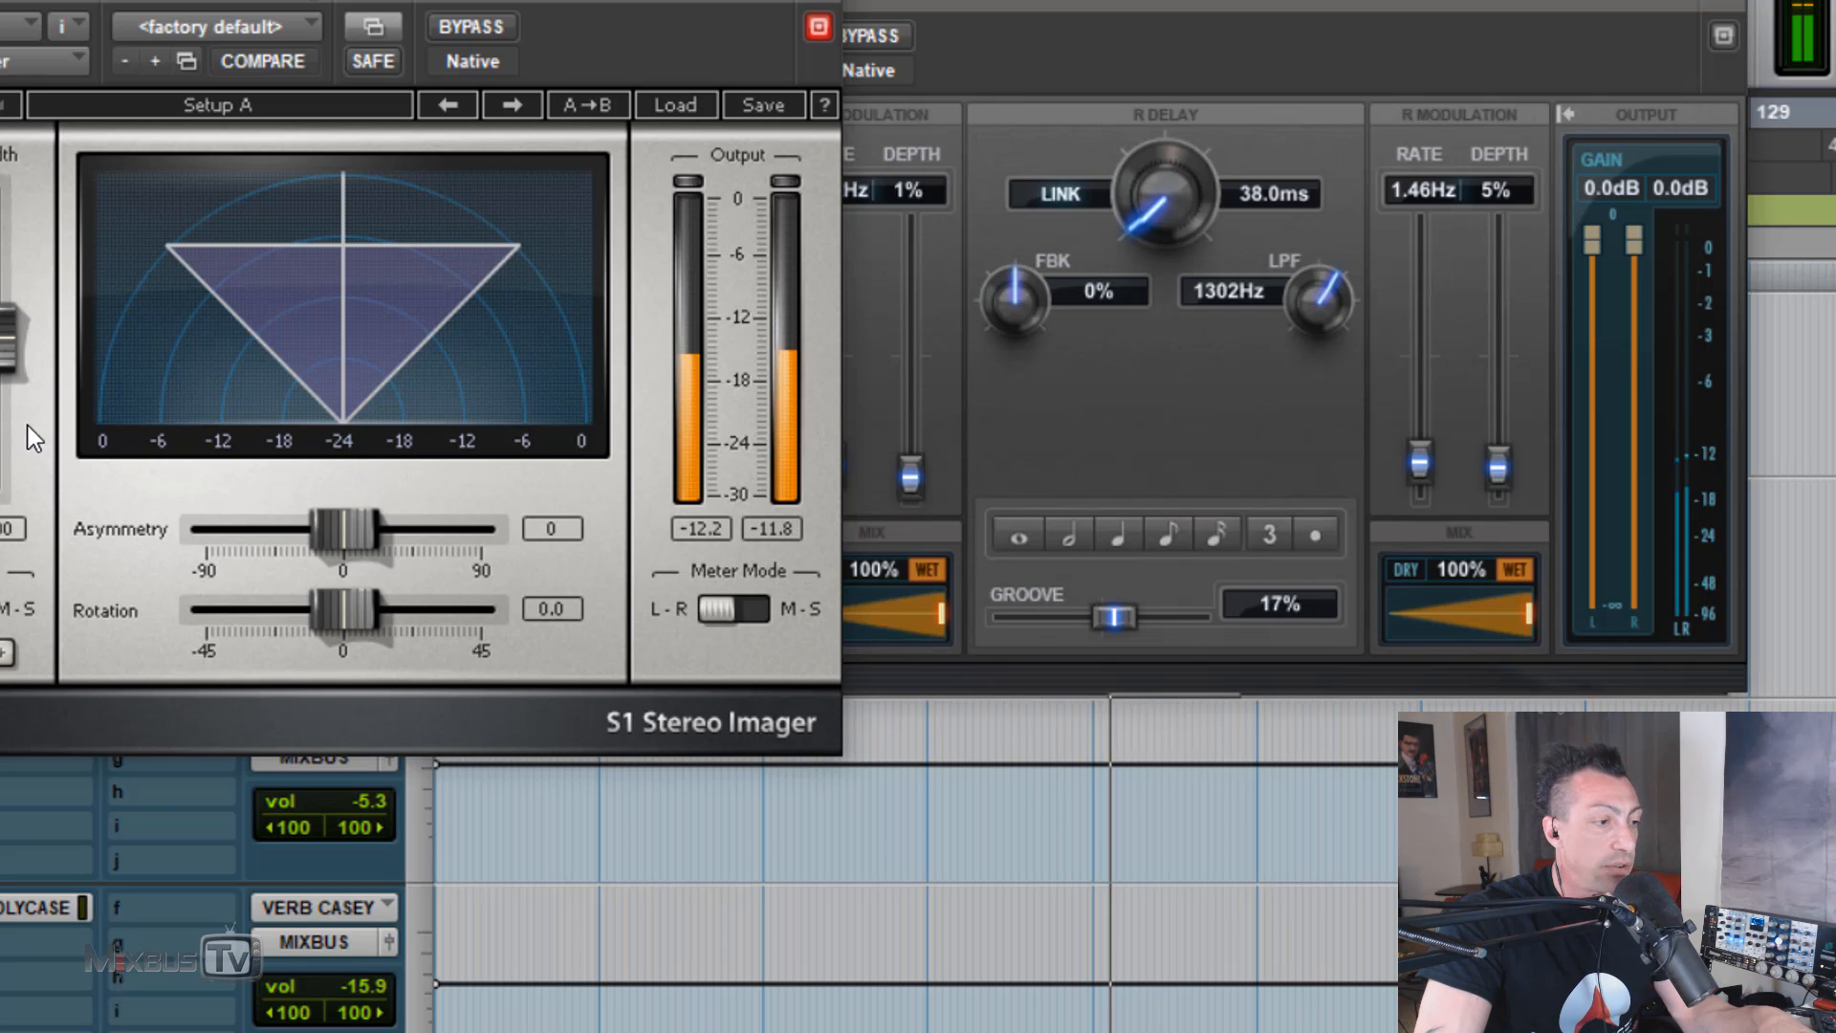
{"action": "left_click_drag", "start_coordinate": [8, 343], "coordinate": [8, 241]}
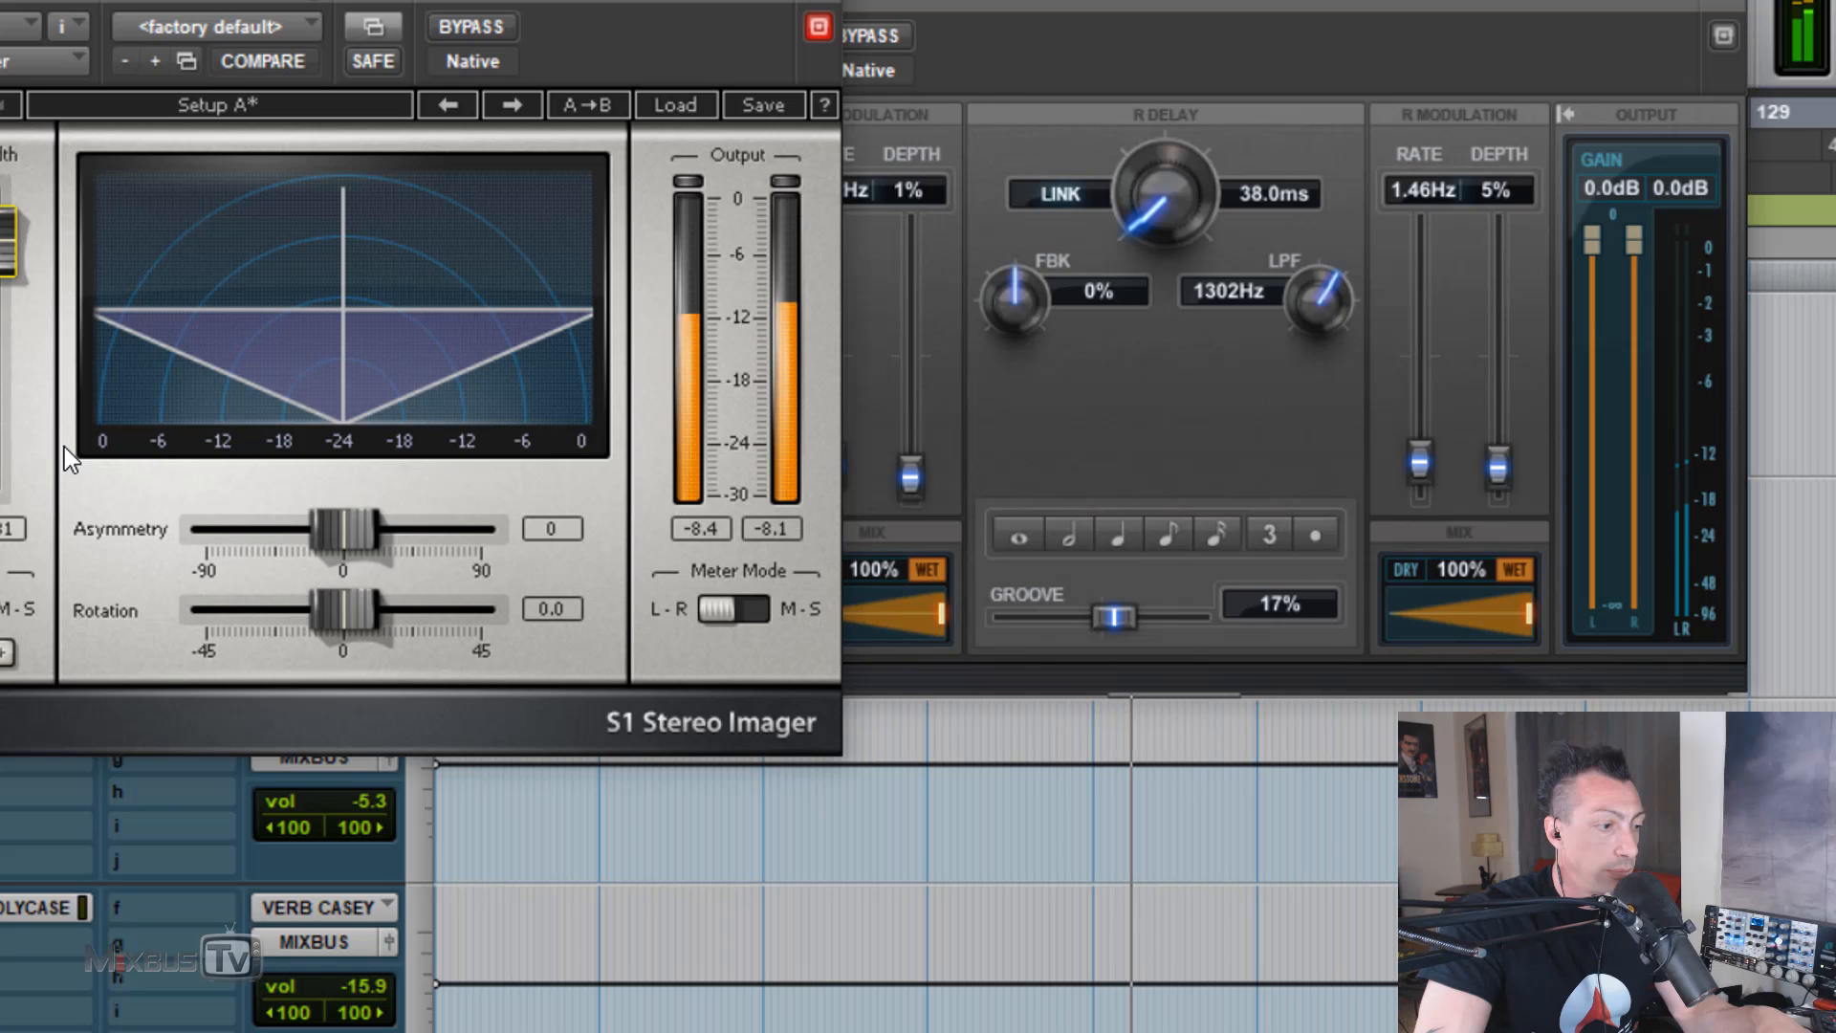
{"action": "key", "text": "space"}
Step: Close both plug-in windows and remove S1 Imager from the PARFX track
{"action": "left_click", "coordinate": [911, 101]}
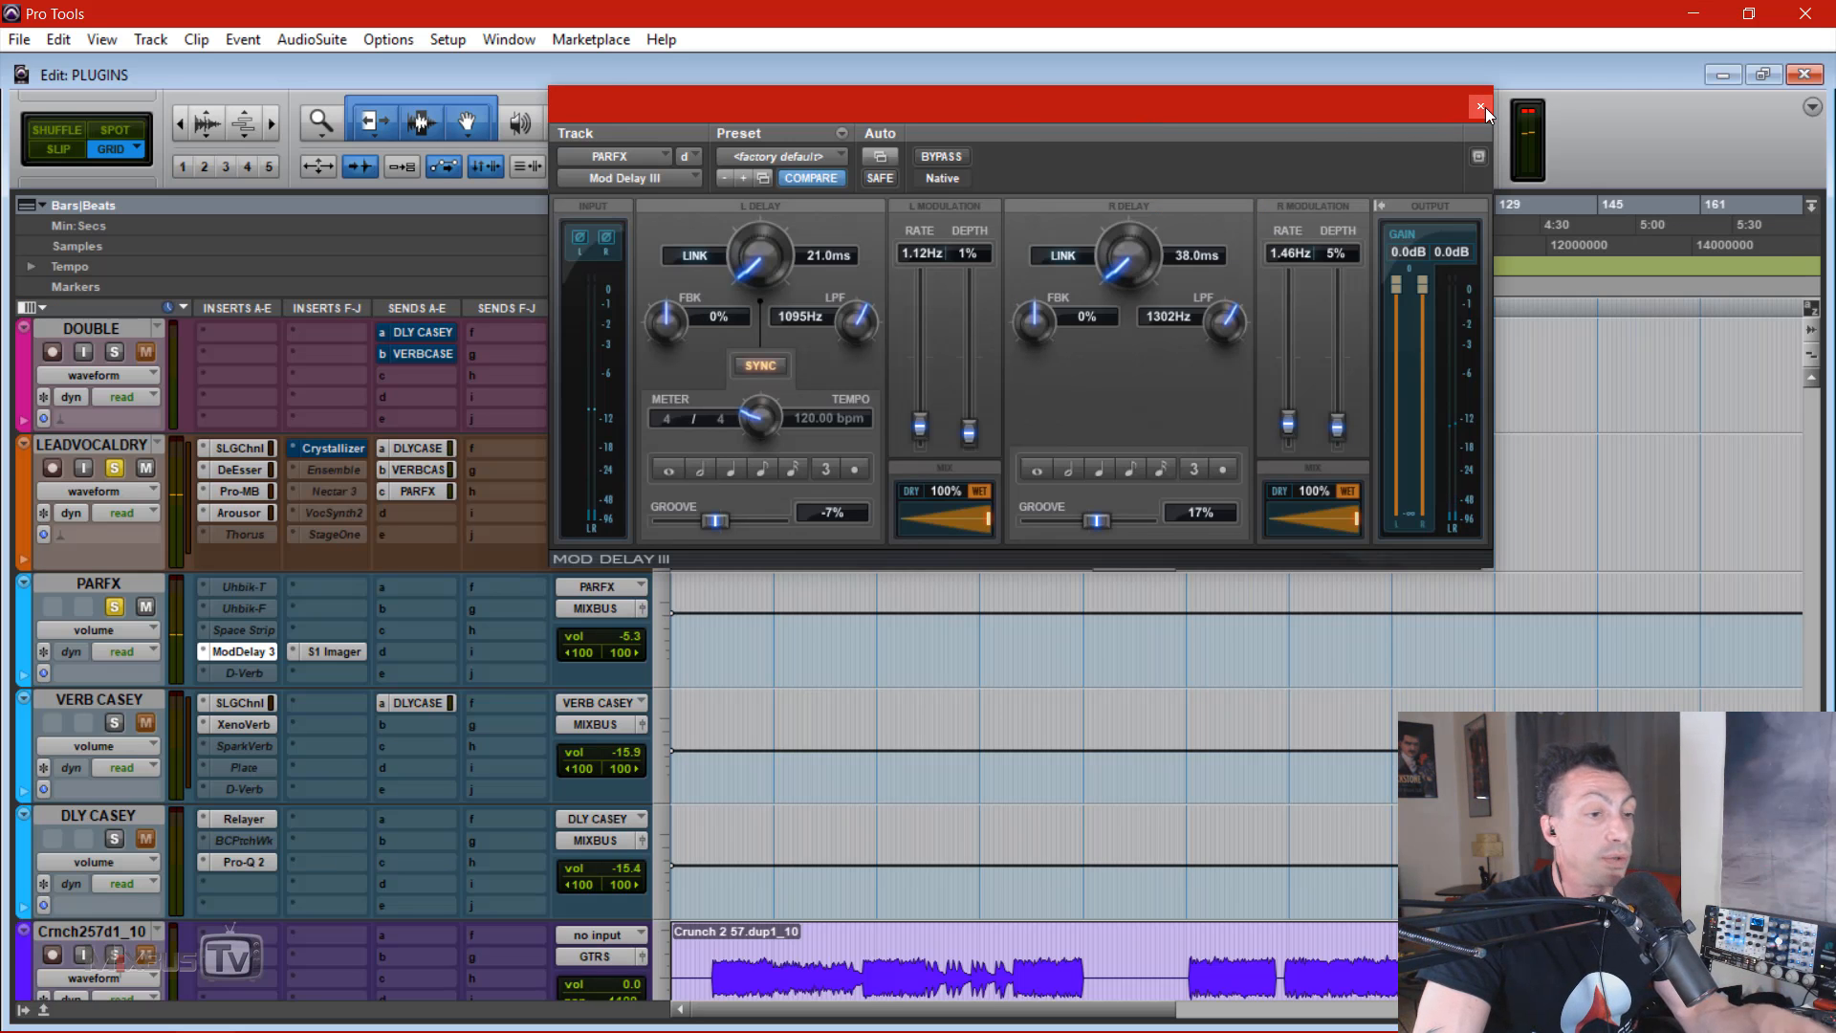
{"action": "left_click", "coordinate": [1481, 107]}
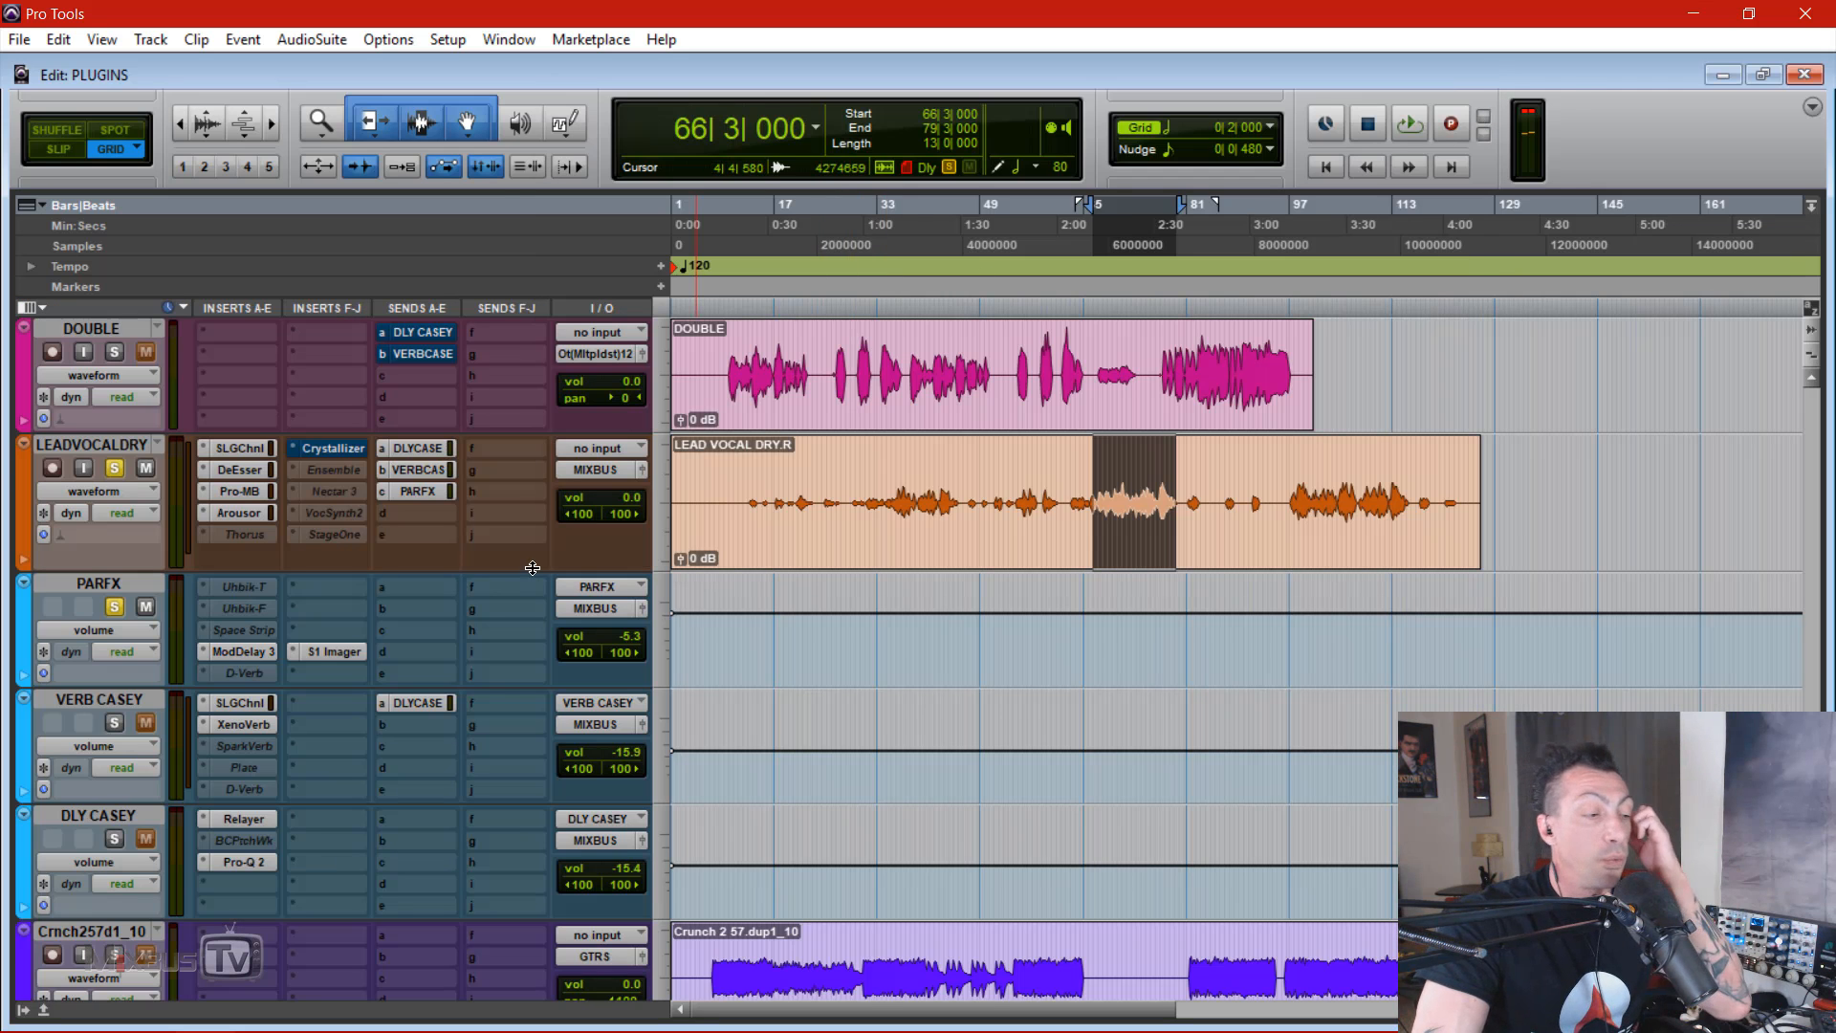
{"action": "left_click", "coordinate": [307, 653]}
{"action": "left_click", "coordinate": [343, 656]}
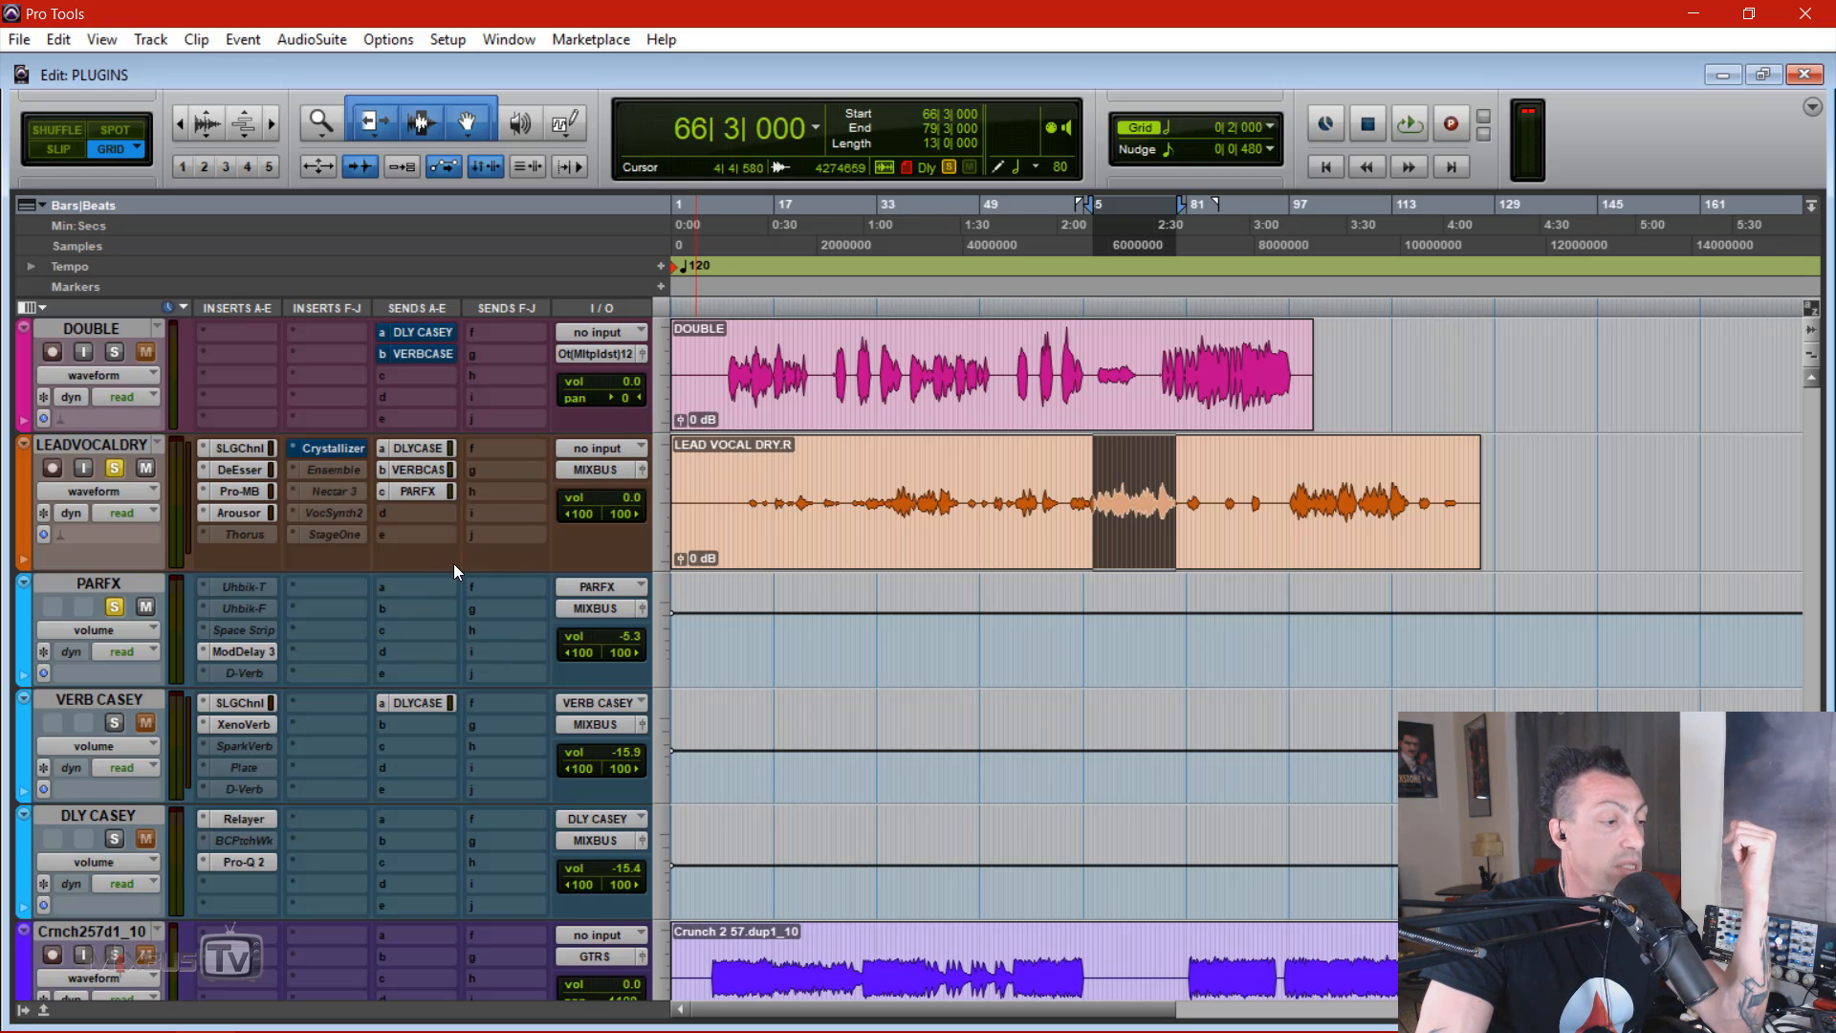